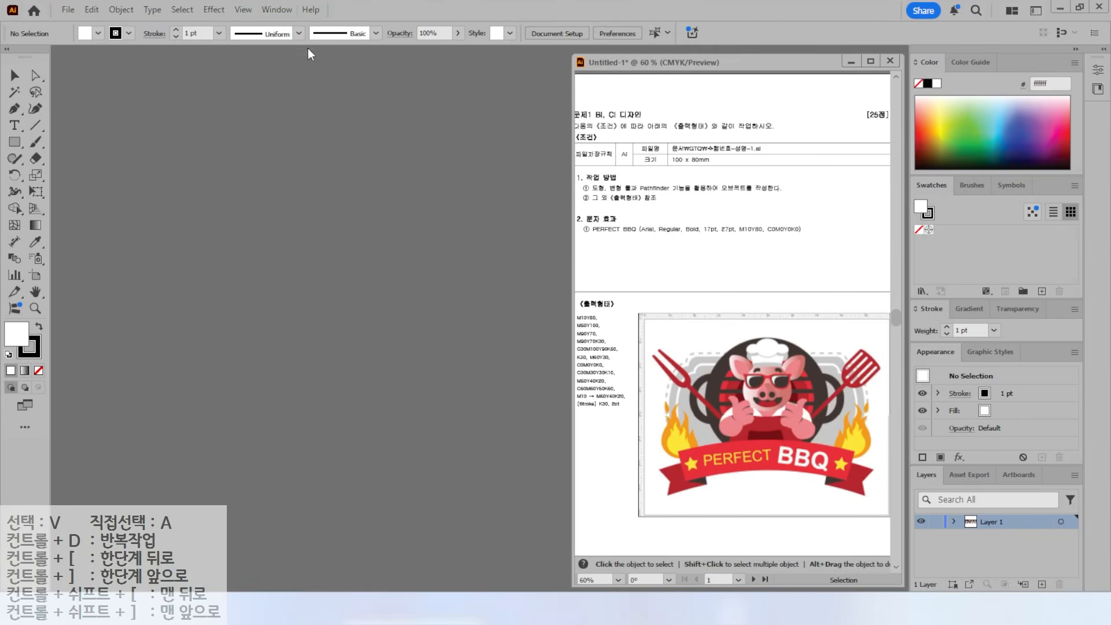
- Switch the workspace from Essentials Classic to Essentials through Window > Workspace
click(273, 9)
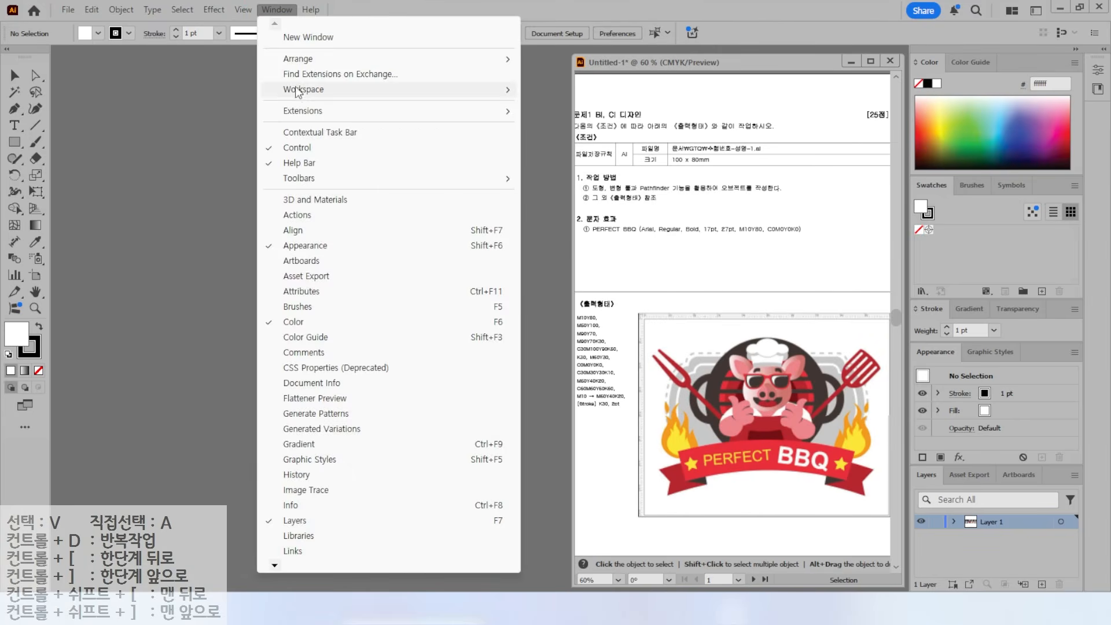
mouse_move(298, 90)
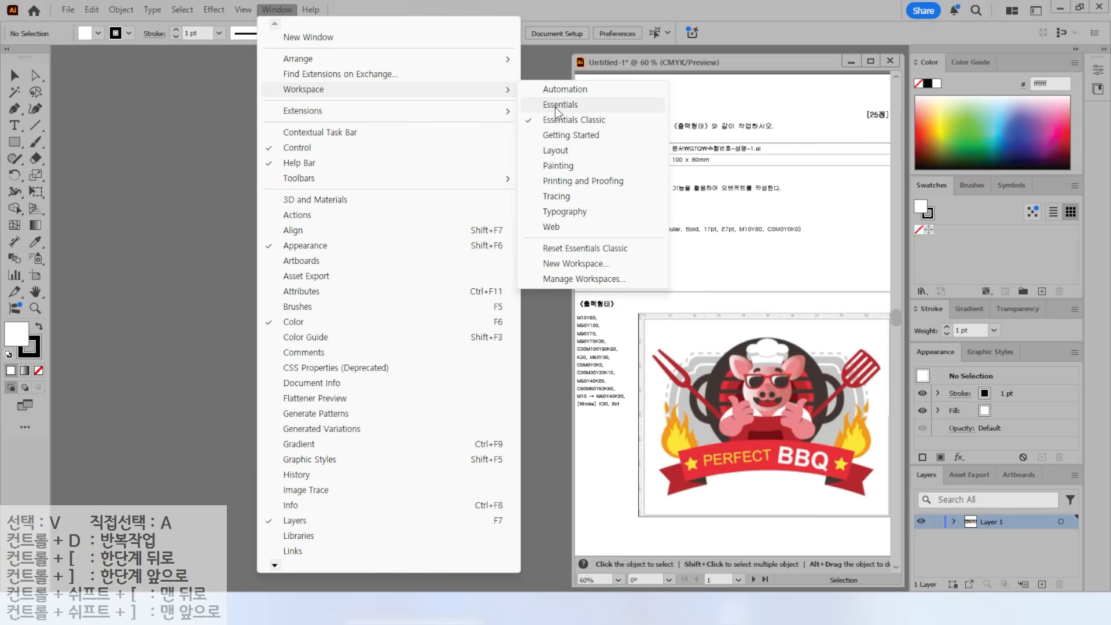
click(554, 105)
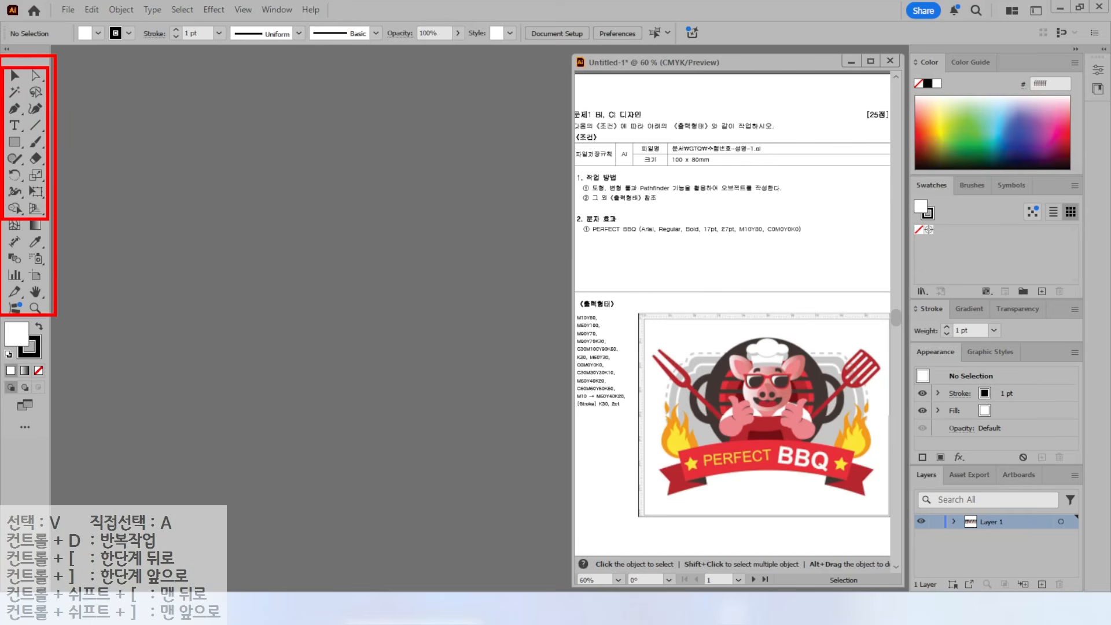
click(289, 9)
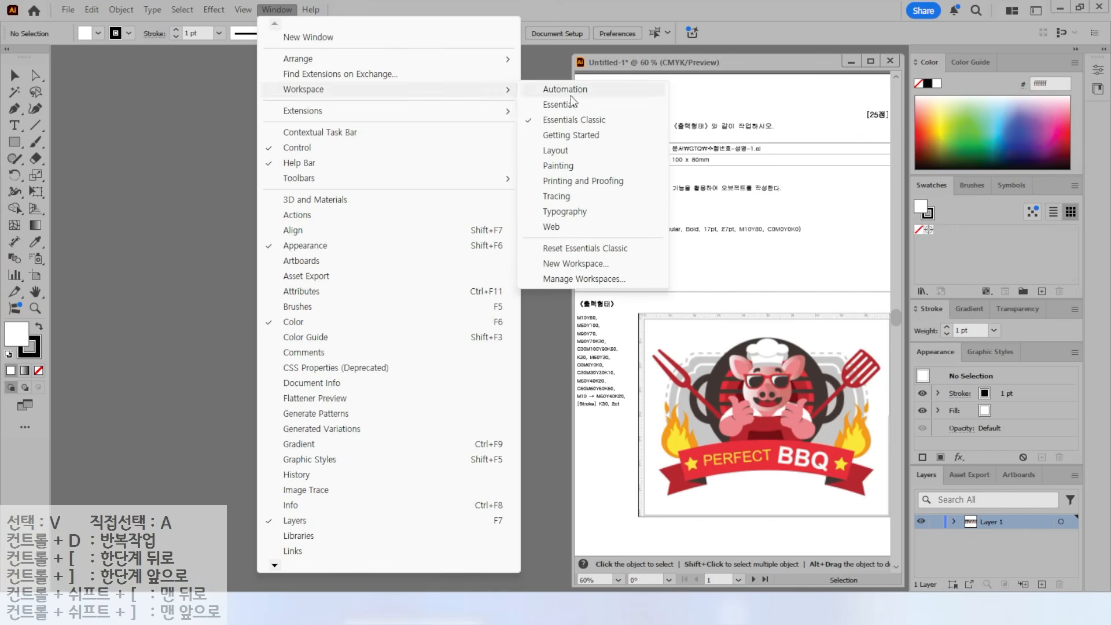
click(561, 105)
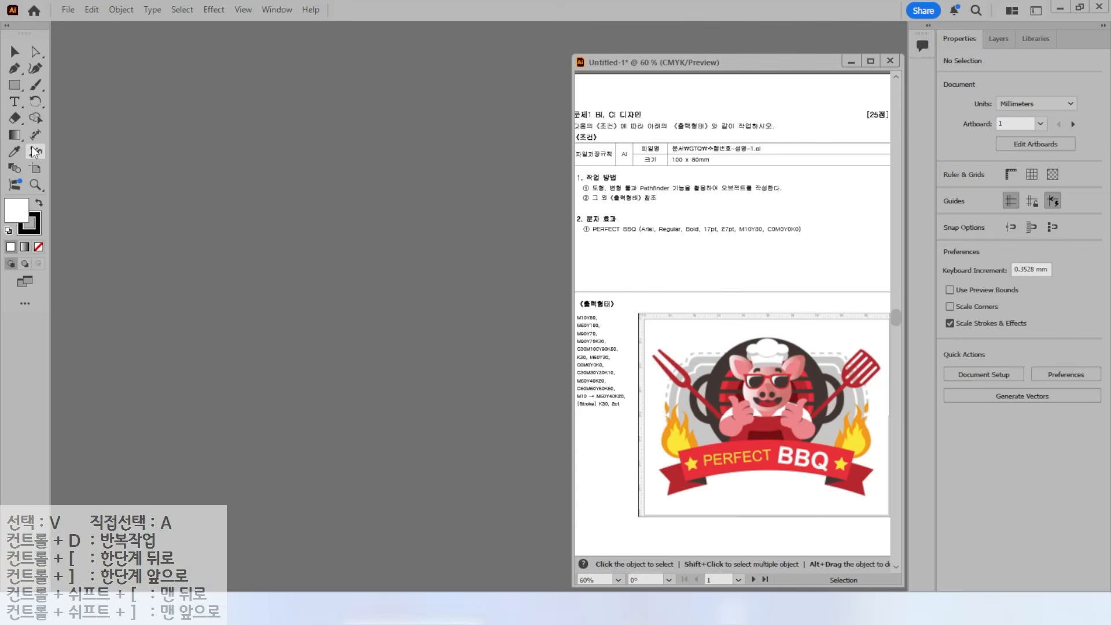
- Switch the workspace back to Essentials Classic
key(alt+2)
drag(924, 20, 1096, 424)
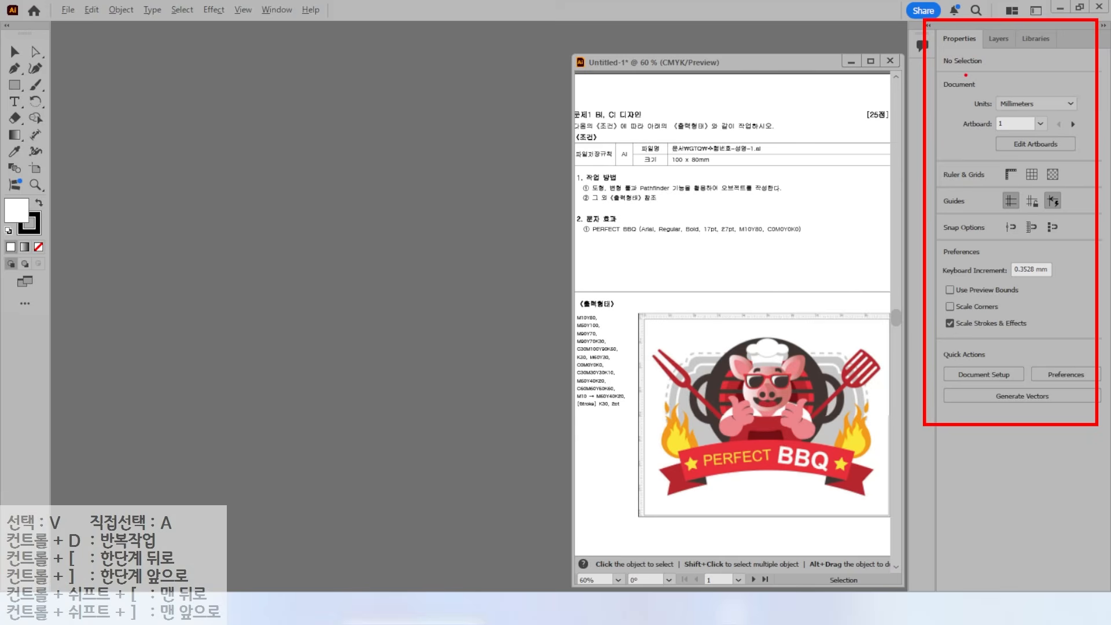
key(Escape)
click(277, 10)
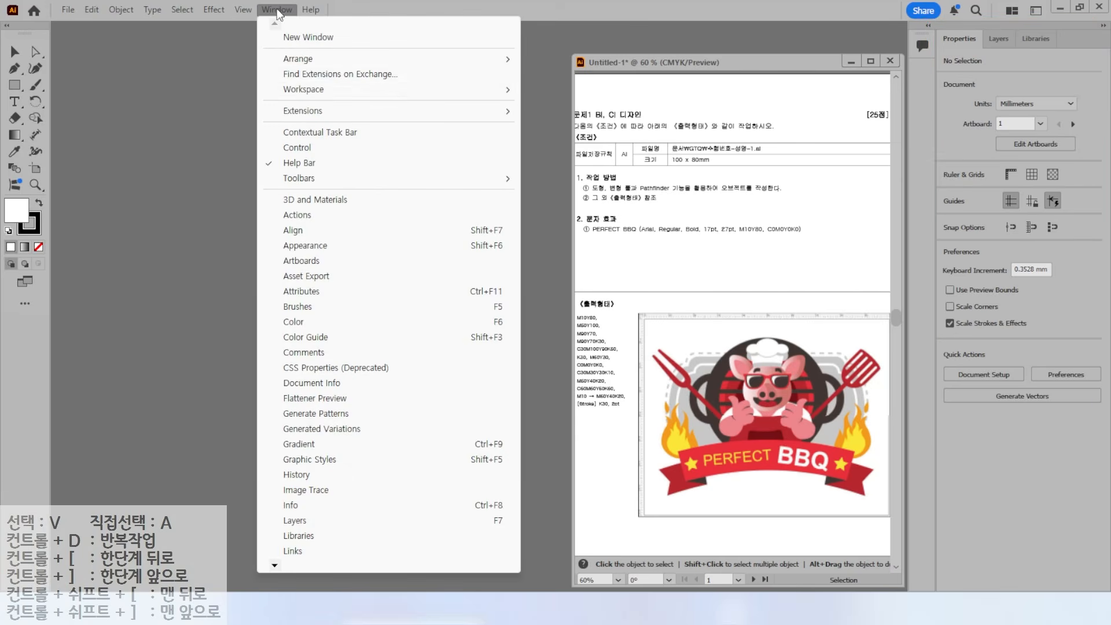
mouse_move(303, 90)
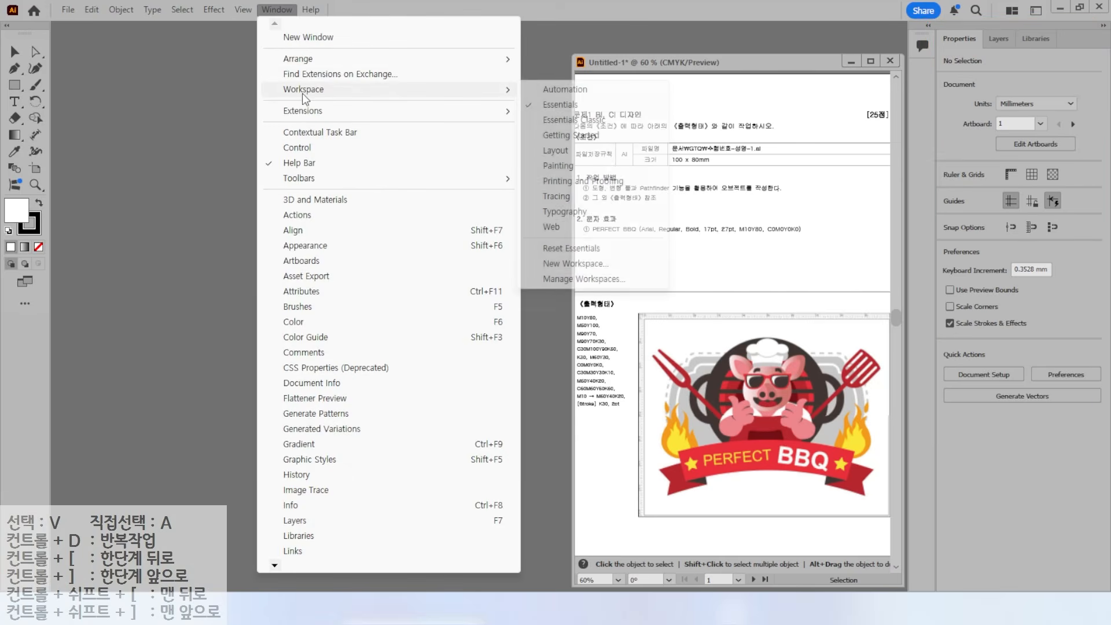
click(574, 119)
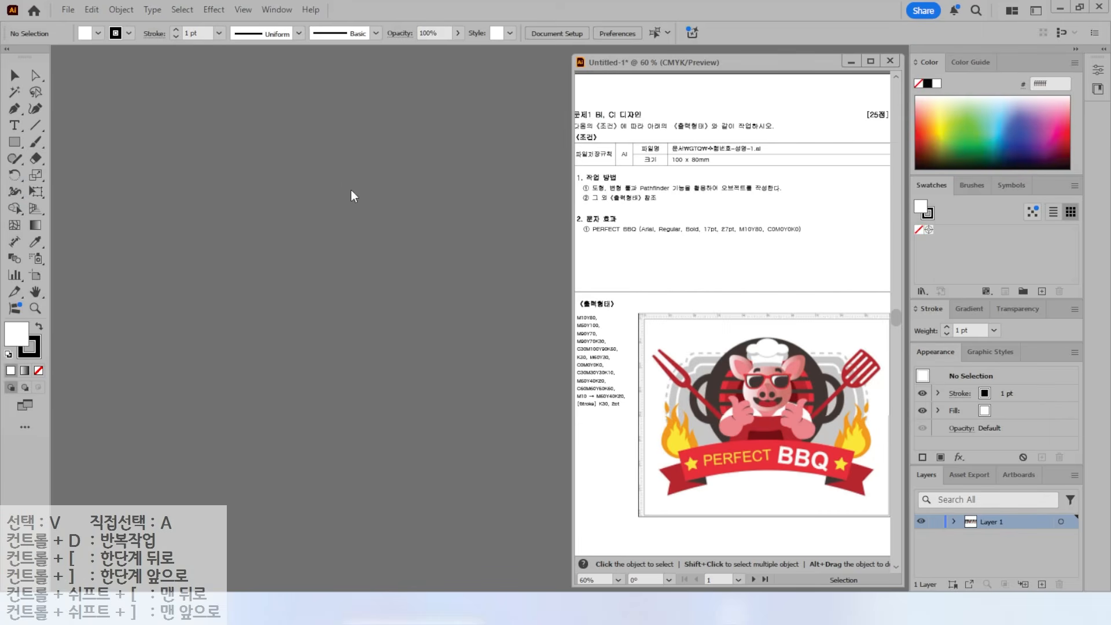
- Shift the document window left, then expand and collapse the Properties panel
mouse_move(1, 64)
mouse_down()
mouse_move(50, 259)
mouse_move(51, 322)
mouse_up()
mouse_move(901, 37)
mouse_down()
mouse_move(1001, 424)
mouse_move(1092, 582)
mouse_up()
drag(870, 80, 923, 123)
drag(854, 191, 902, 230)
drag(857, 318, 917, 361)
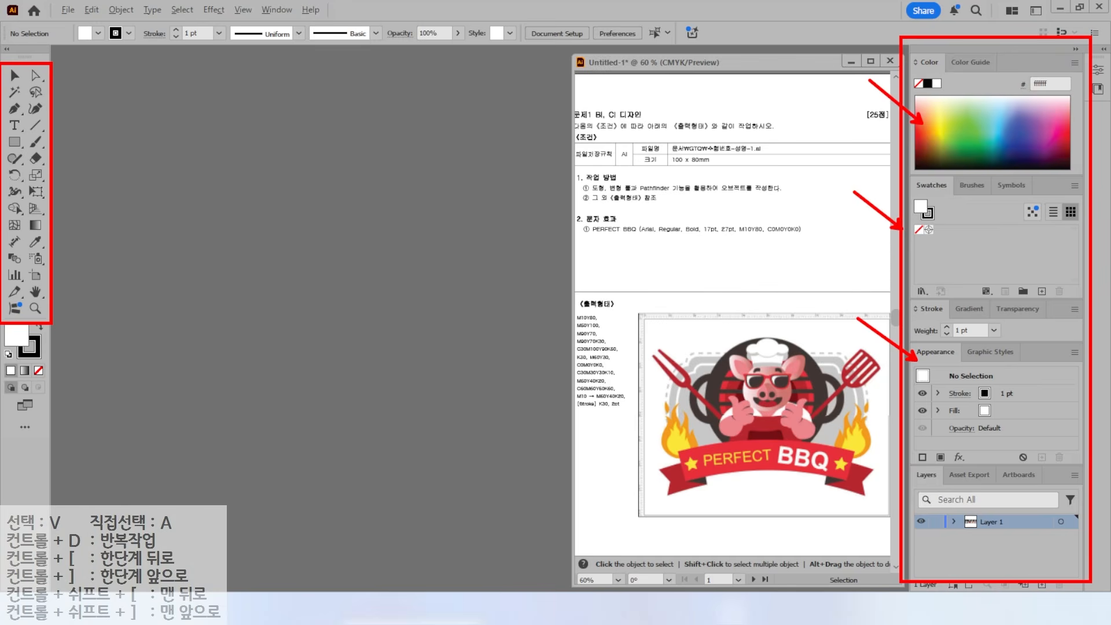
mouse_move(79, 15)
mouse_down()
mouse_move(508, 71)
mouse_move(692, 51)
mouse_up()
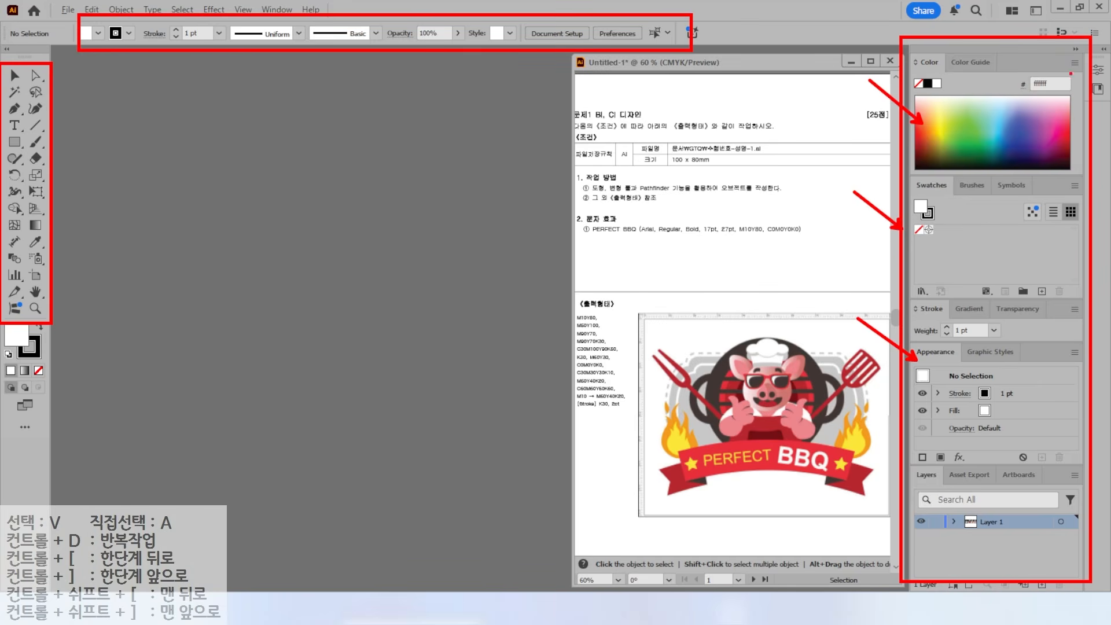
key(Escape)
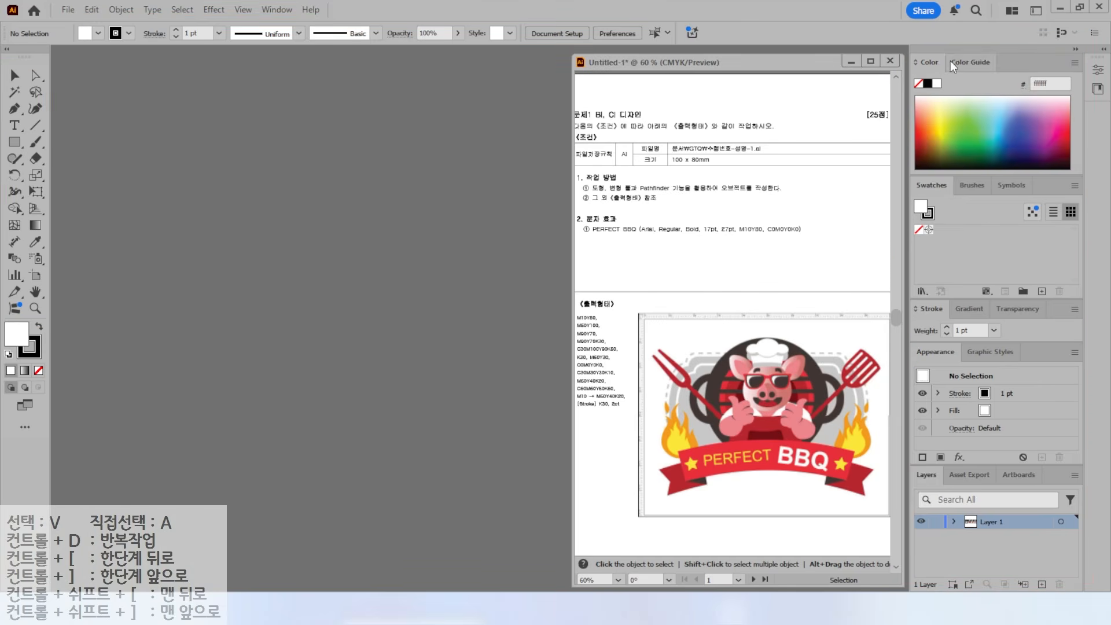
drag(782, 64, 587, 68)
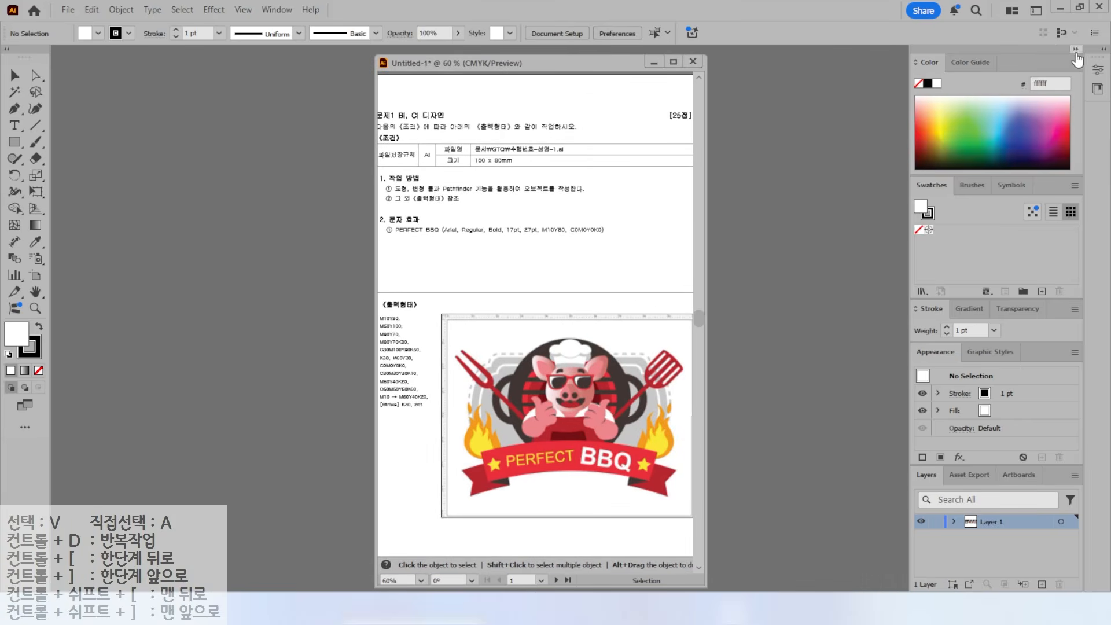
click(1095, 52)
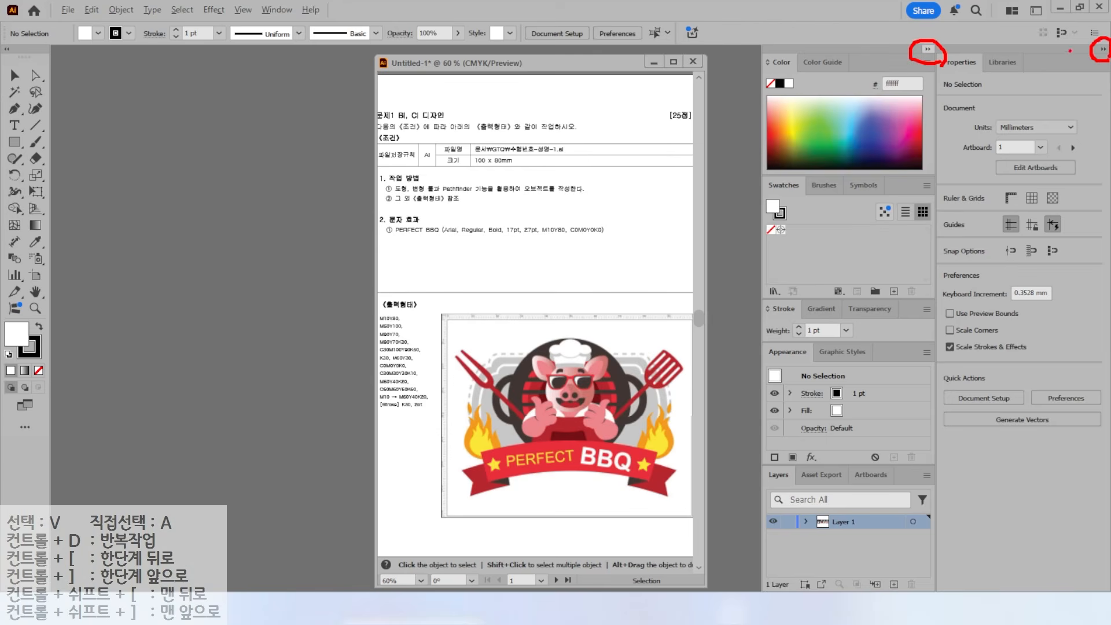
click(1103, 49)
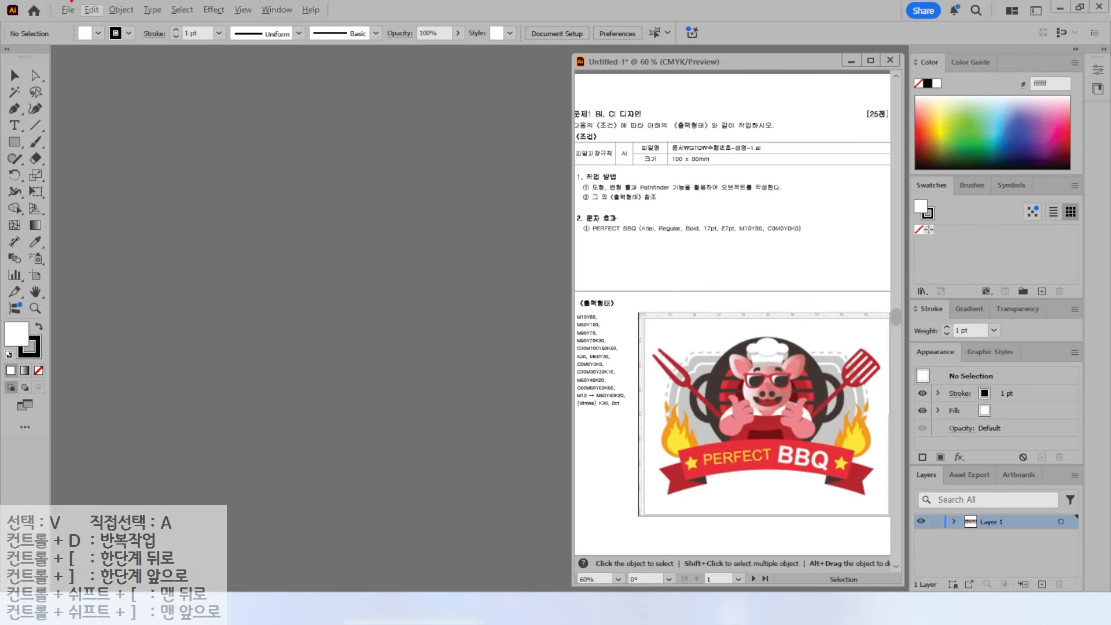
- Open Preferences on the Guides & Grid page
click(90, 10)
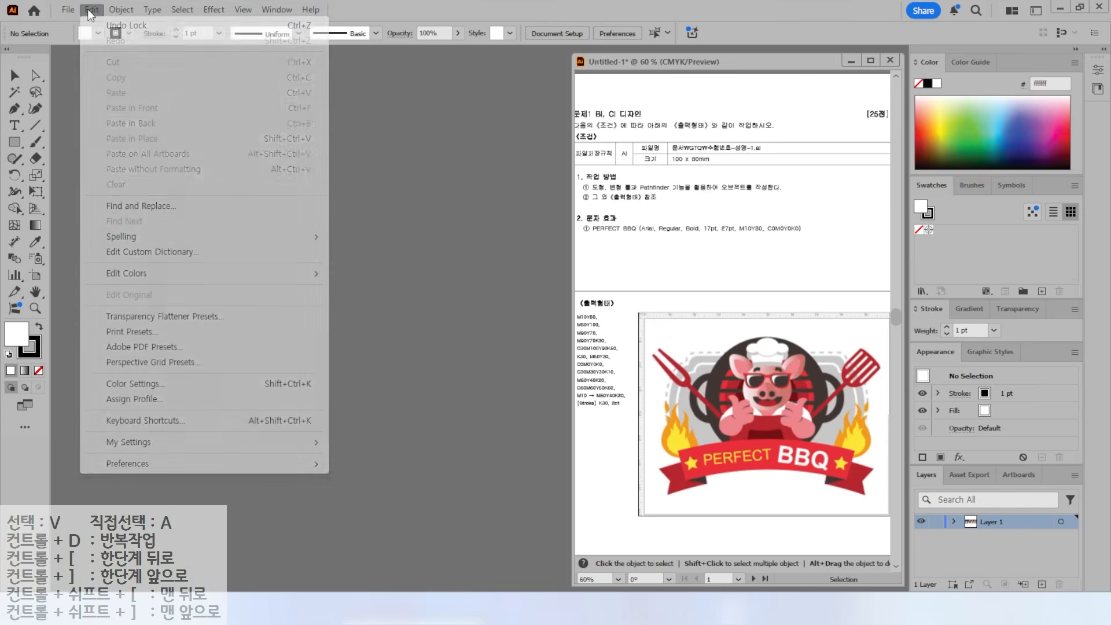
mouse_move(152, 467)
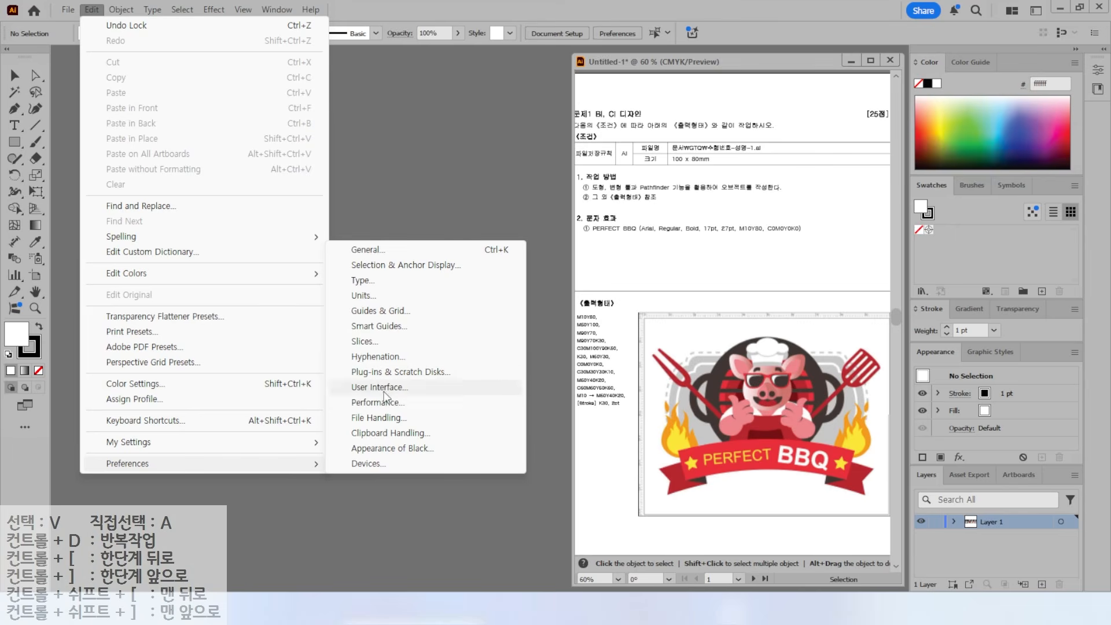
click(373, 311)
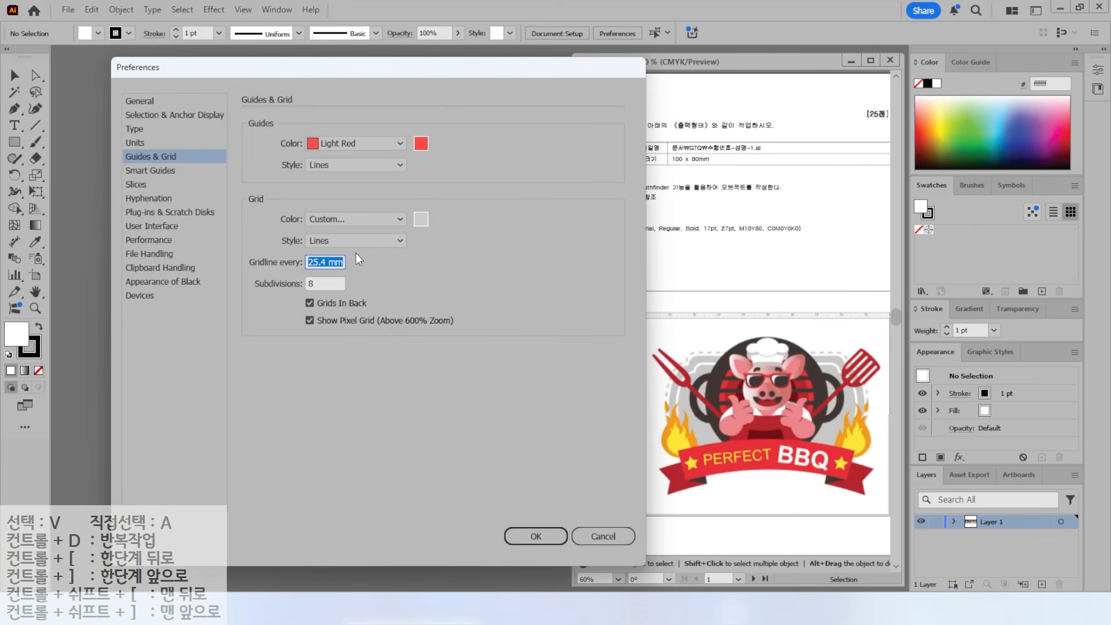
- Browse the General, Selection, Type, Guides & Grid, Smart Guides and Slices categories, ending on Units
click(147, 100)
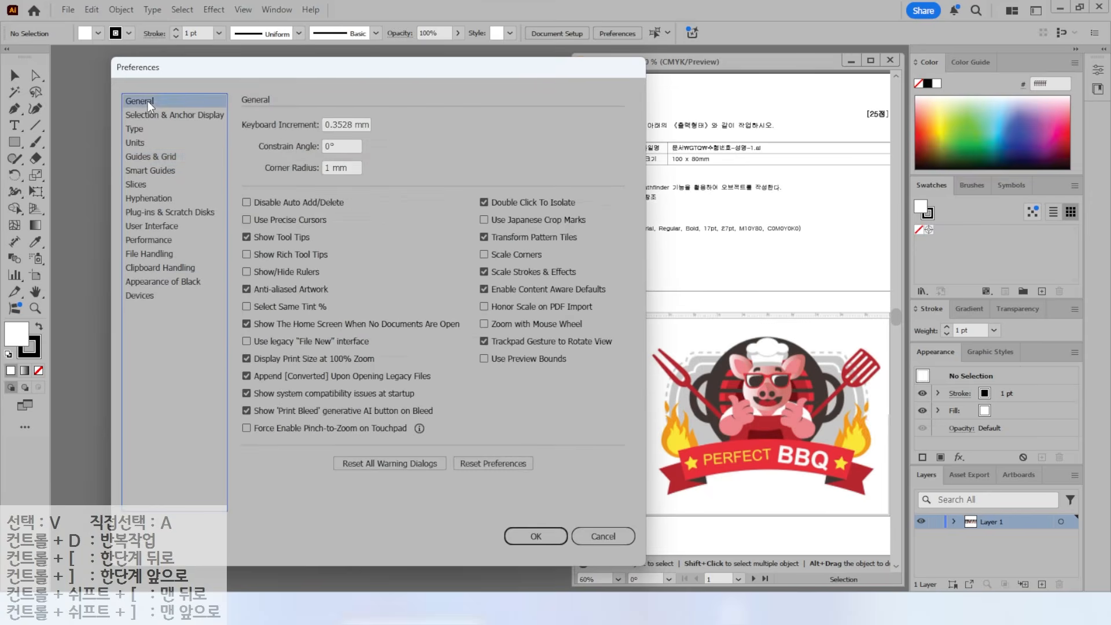
click(145, 114)
click(139, 129)
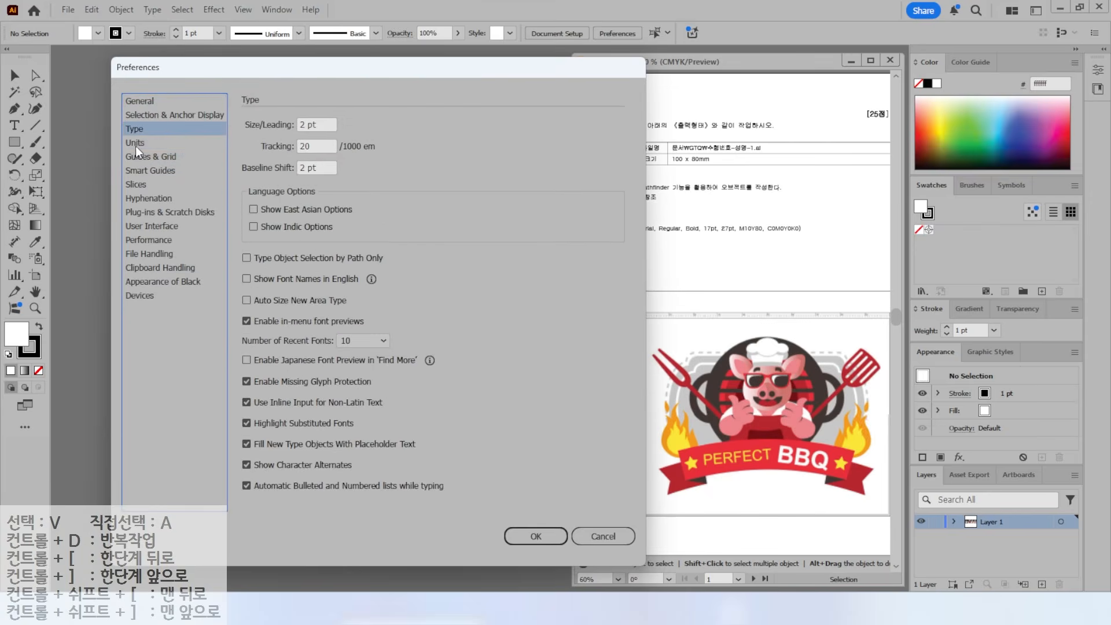
click(135, 145)
click(135, 157)
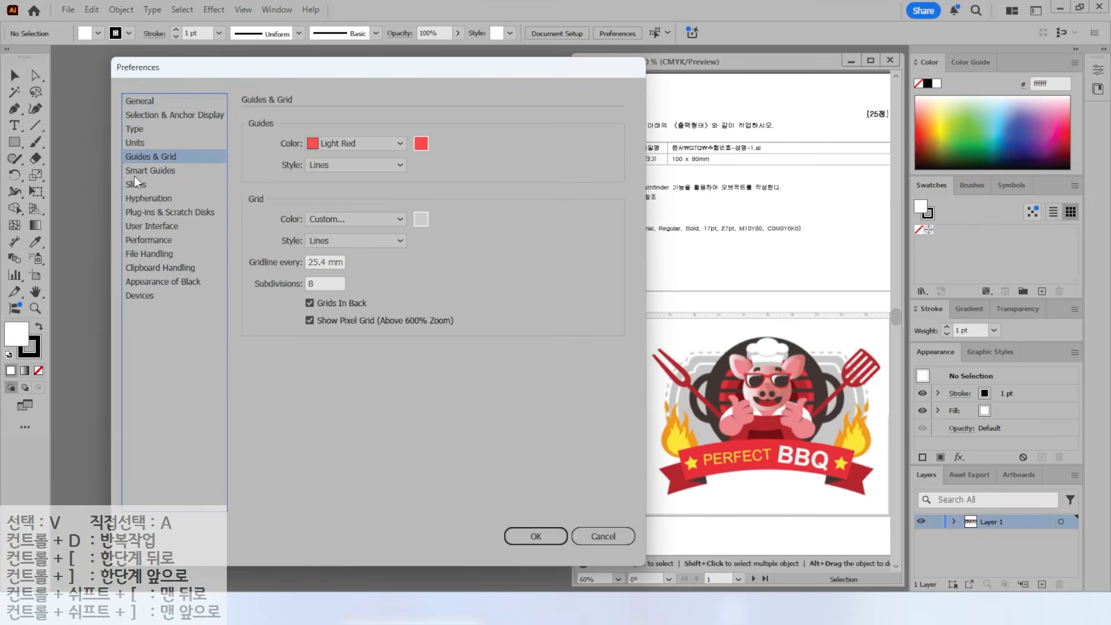
click(134, 173)
click(135, 184)
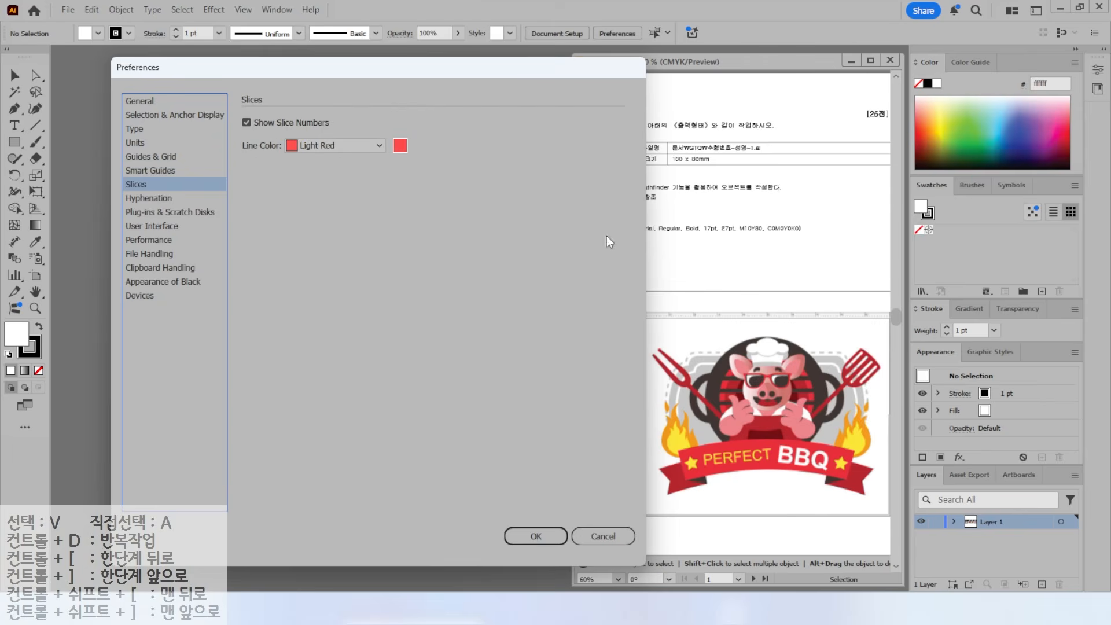
click(141, 101)
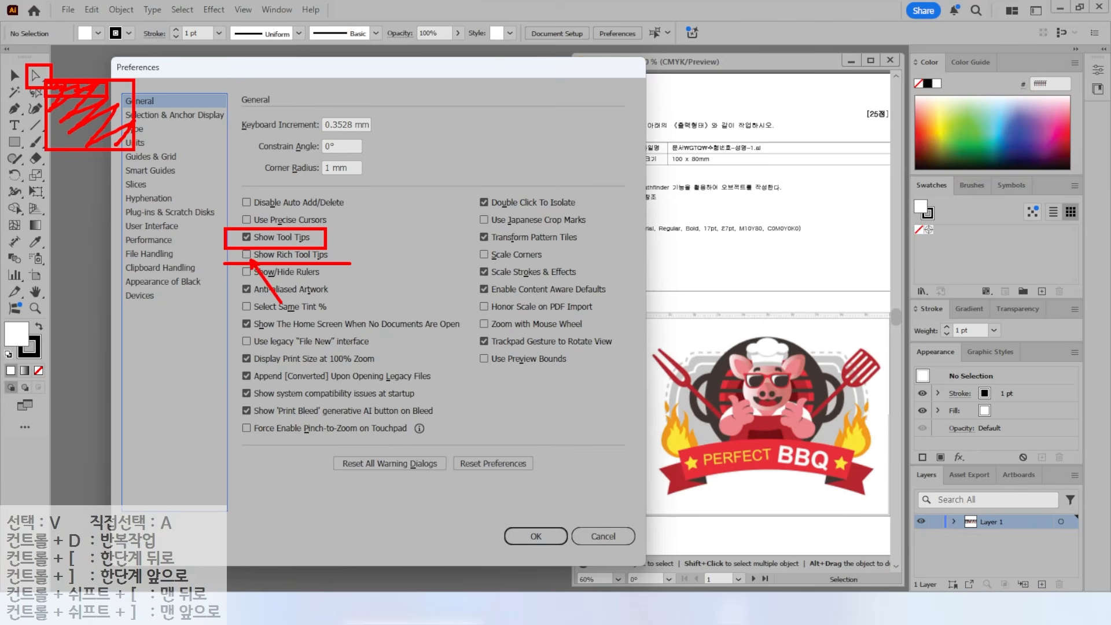
click(137, 144)
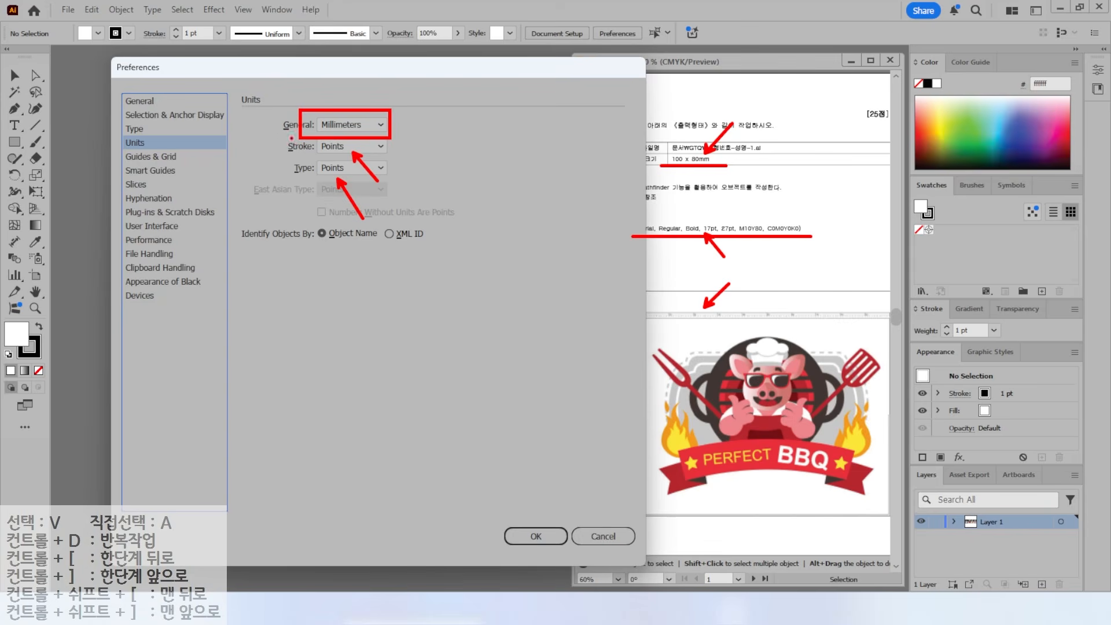
- View the Guides & Grid preferences
click(156, 156)
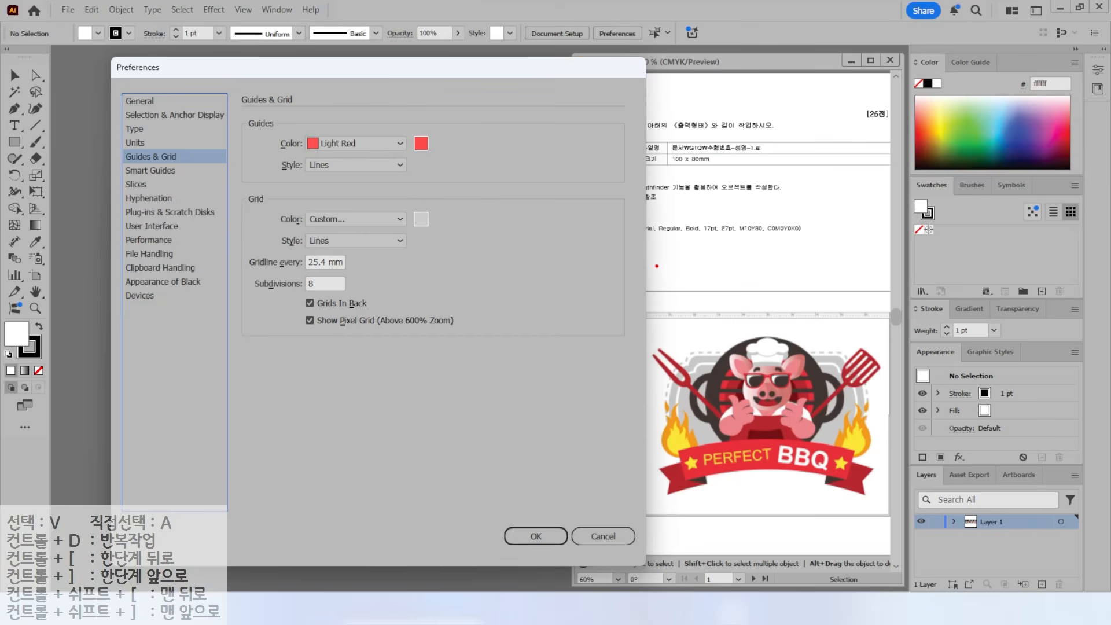
drag(709, 424, 707, 250)
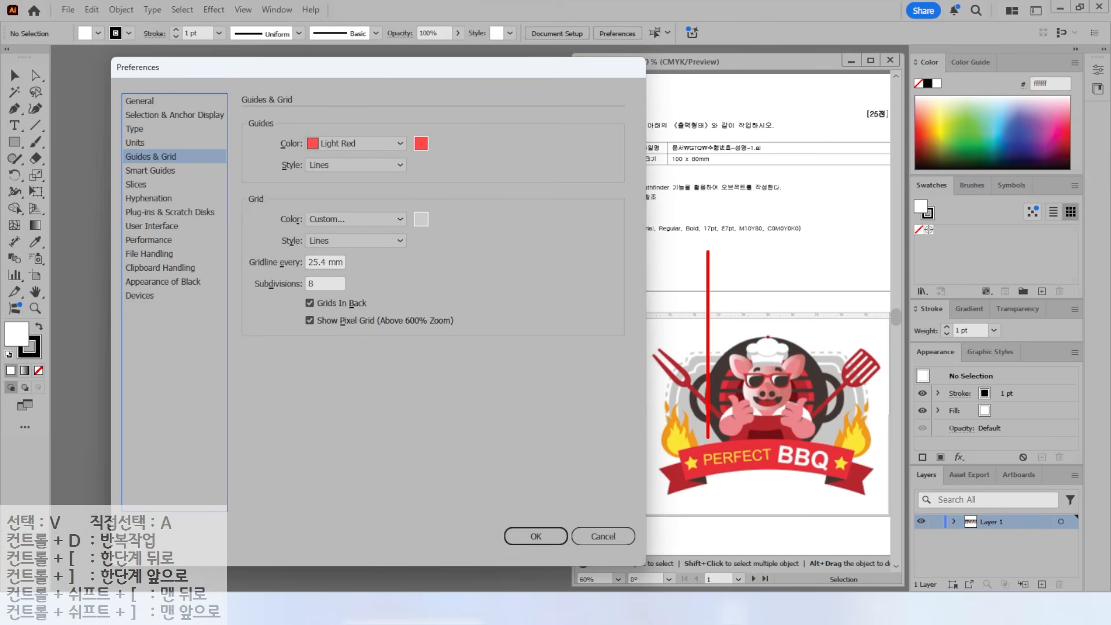
drag(828, 429, 827, 269)
drag(700, 302, 658, 261)
drag(282, 115, 466, 162)
key(Escape)
- View the Smart Guides display options
click(149, 170)
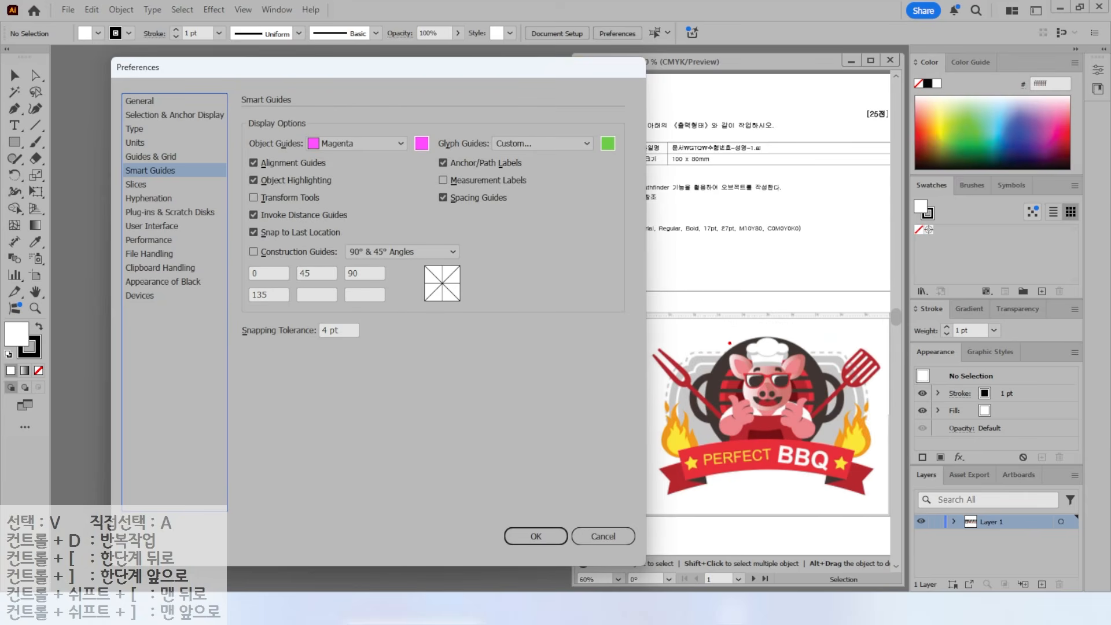
mouse_move(816, 442)
mouse_down()
mouse_move(720, 421)
mouse_move(726, 352)
mouse_move(770, 337)
mouse_move(814, 373)
mouse_move(806, 445)
mouse_up()
mouse_move(756, 392)
mouse_down()
mouse_move(772, 393)
mouse_move(765, 401)
mouse_up()
drag(847, 335, 776, 383)
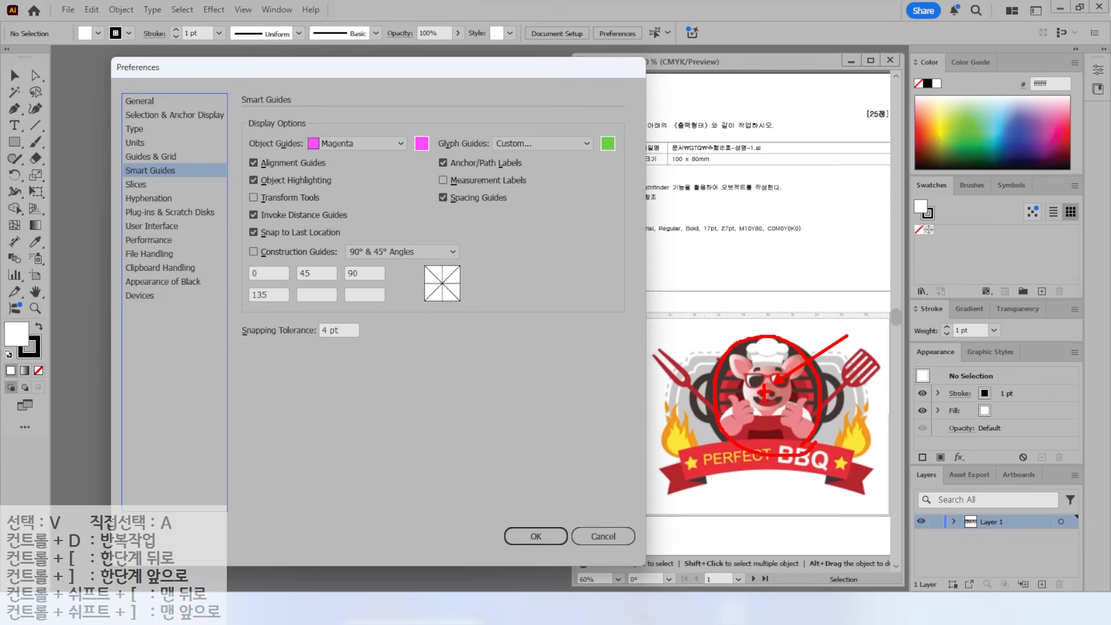
drag(649, 345, 665, 350)
drag(726, 285, 662, 334)
drag(682, 329, 663, 334)
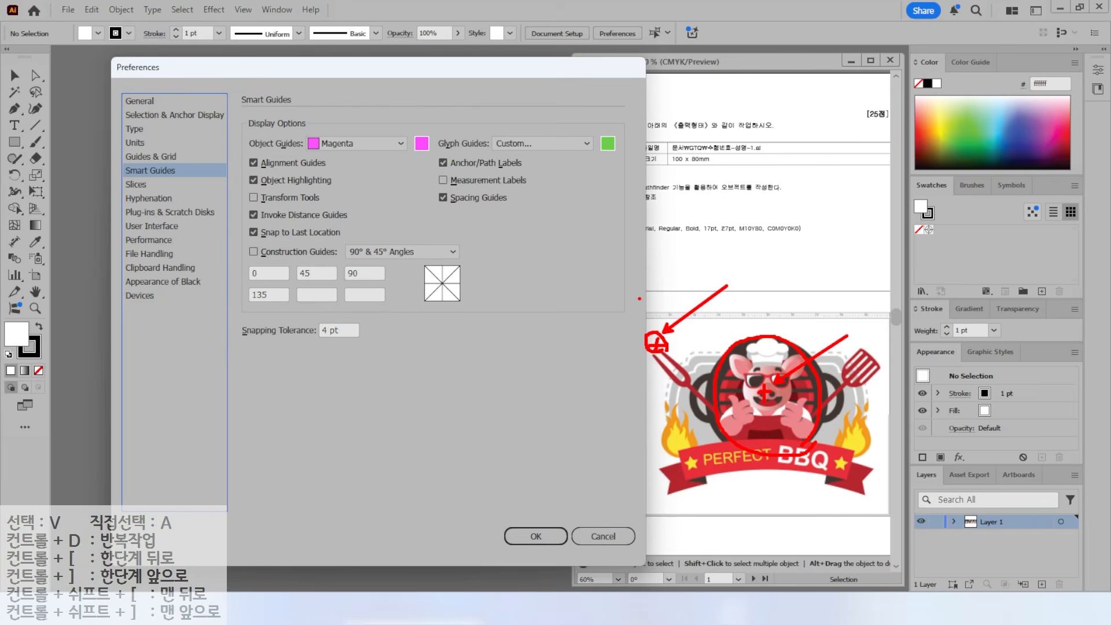
key(e)
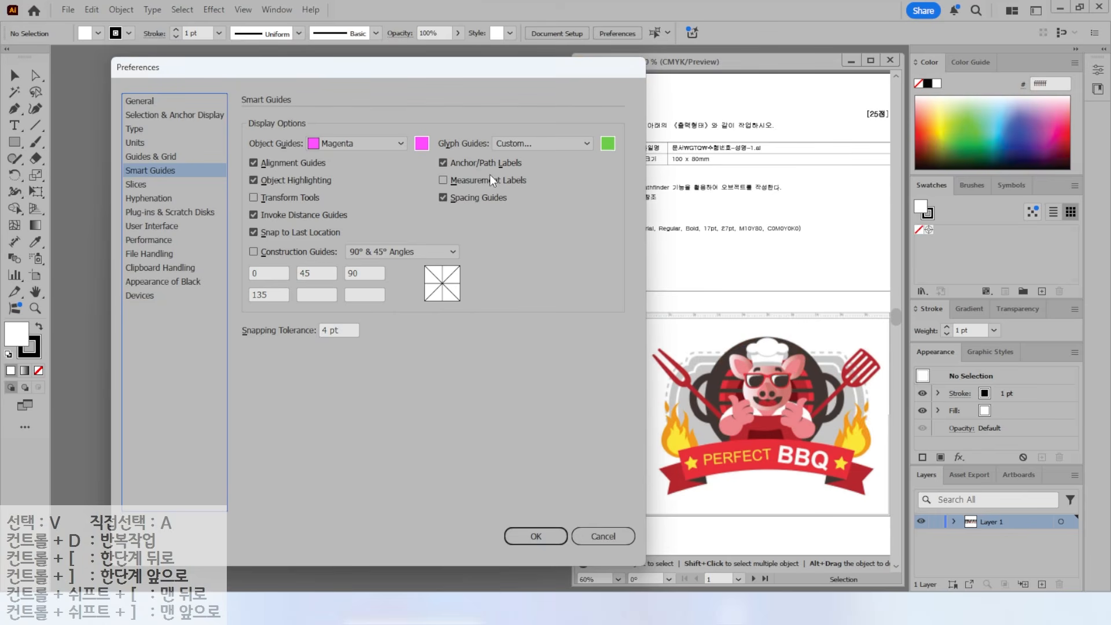
drag(425, 166, 558, 190)
- Set the User Interface brightness to dark grey and confirm Preferences with OK
click(144, 227)
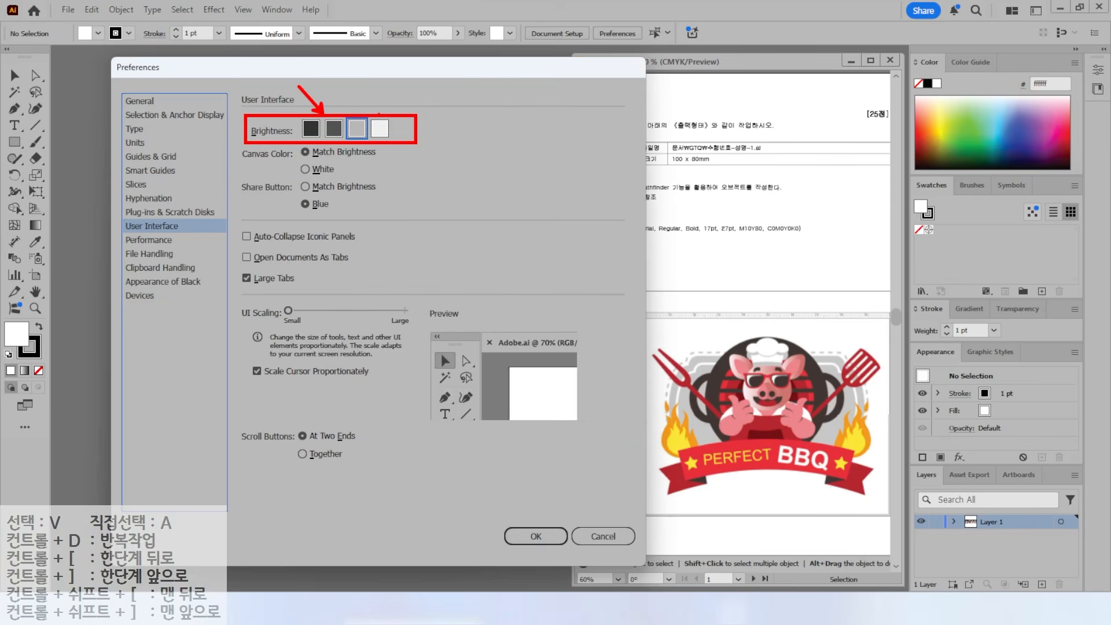
click(333, 129)
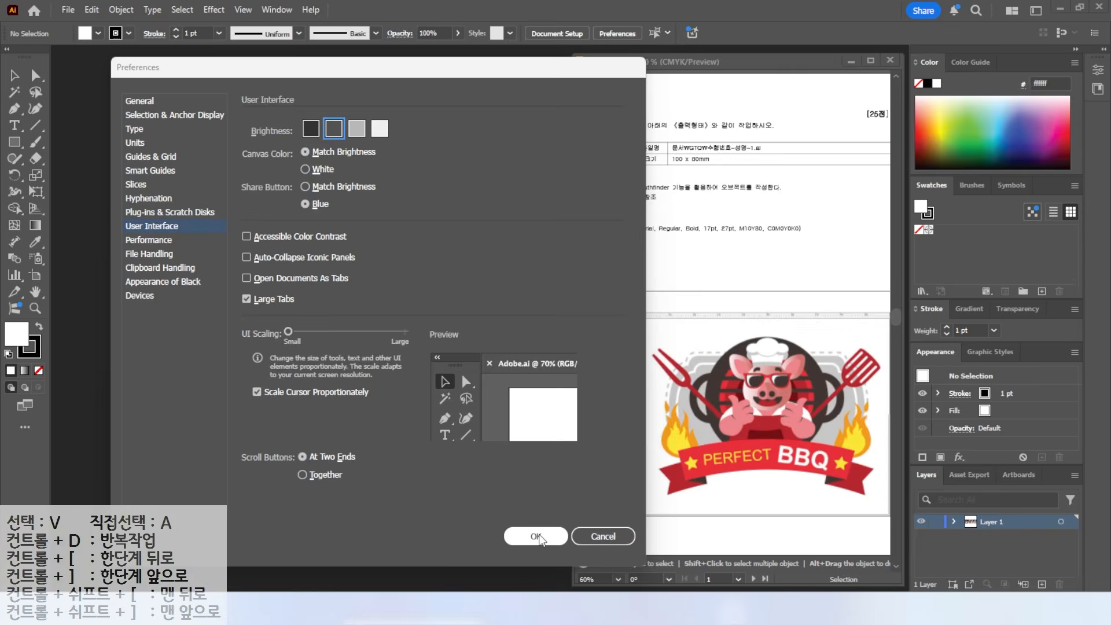
click(537, 536)
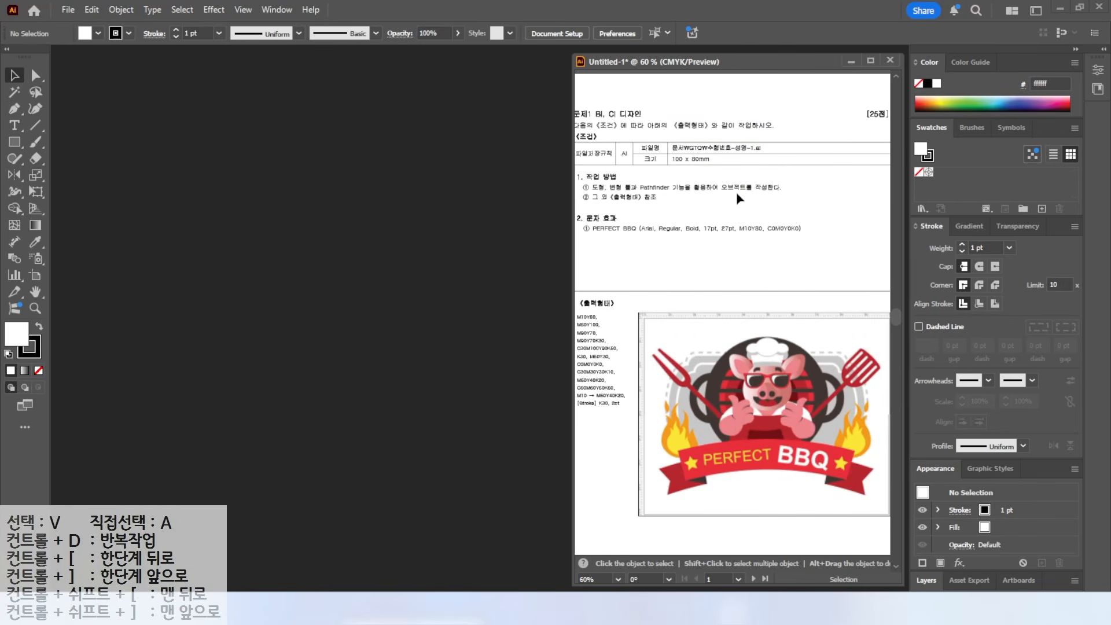
- Create a new 100 × 80 mm CMYK document named with the candidate number and name
click(69, 11)
click(81, 26)
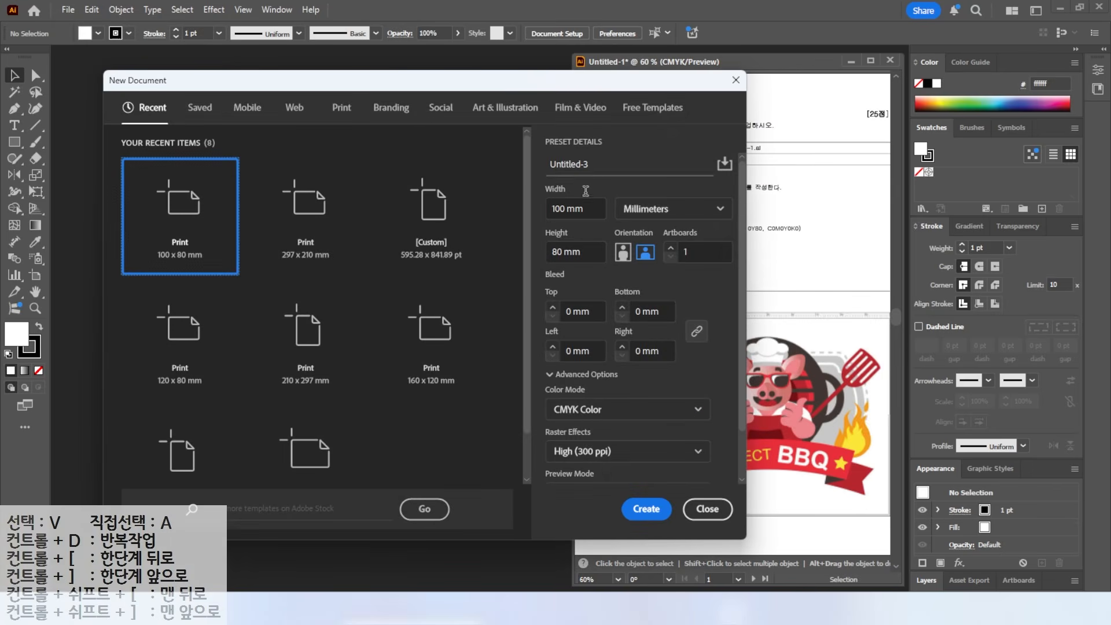
click(583, 163)
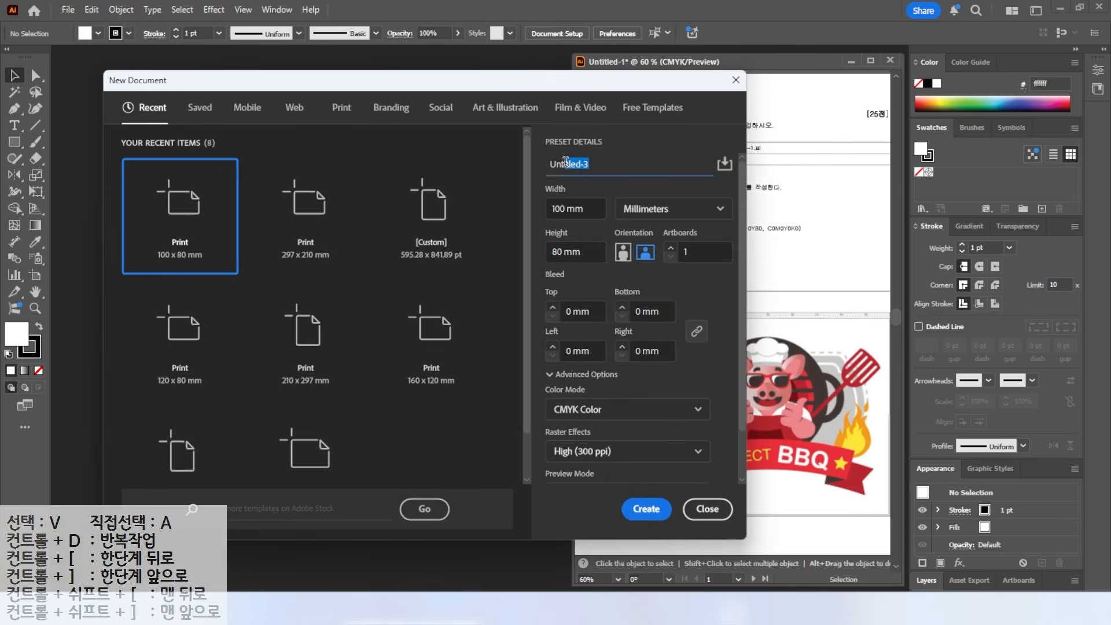
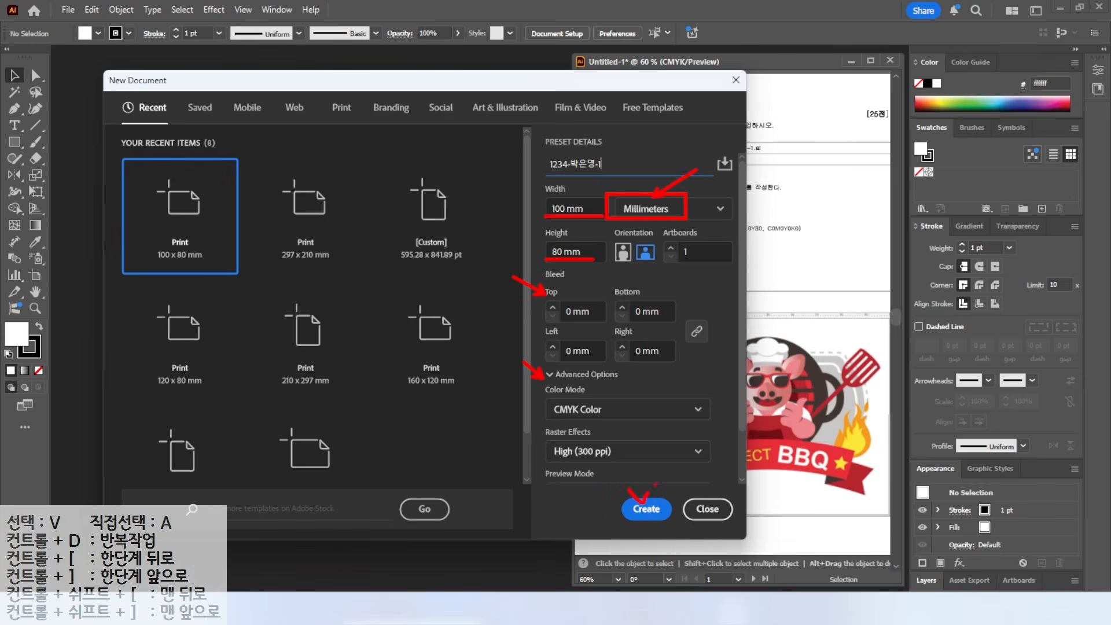
click(643, 509)
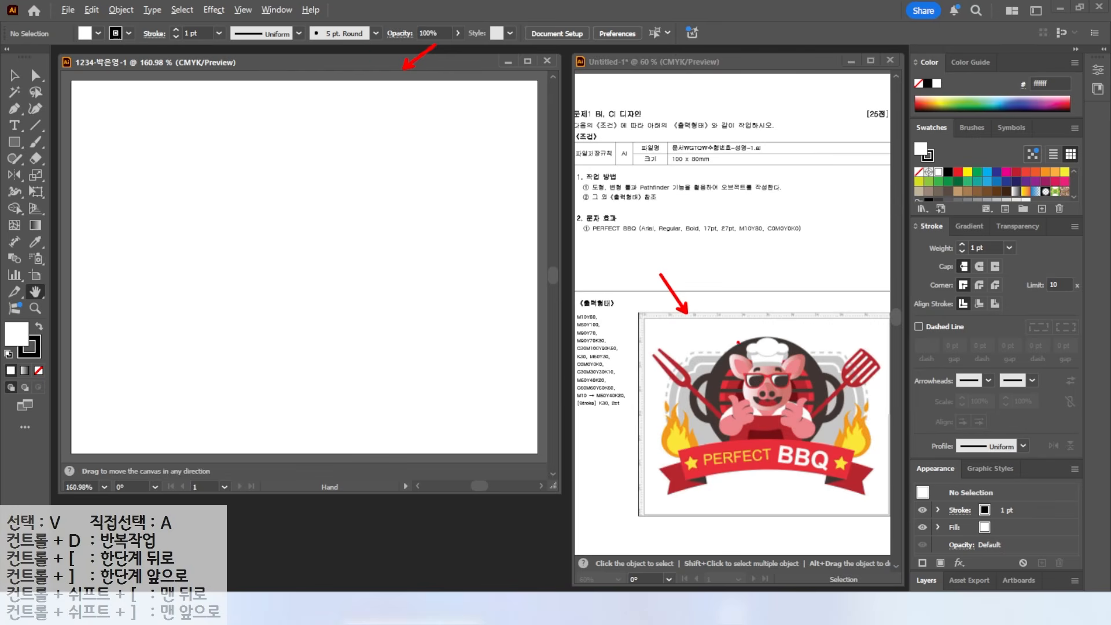
- Show rulers along the top and left edges of the document
click(243, 10)
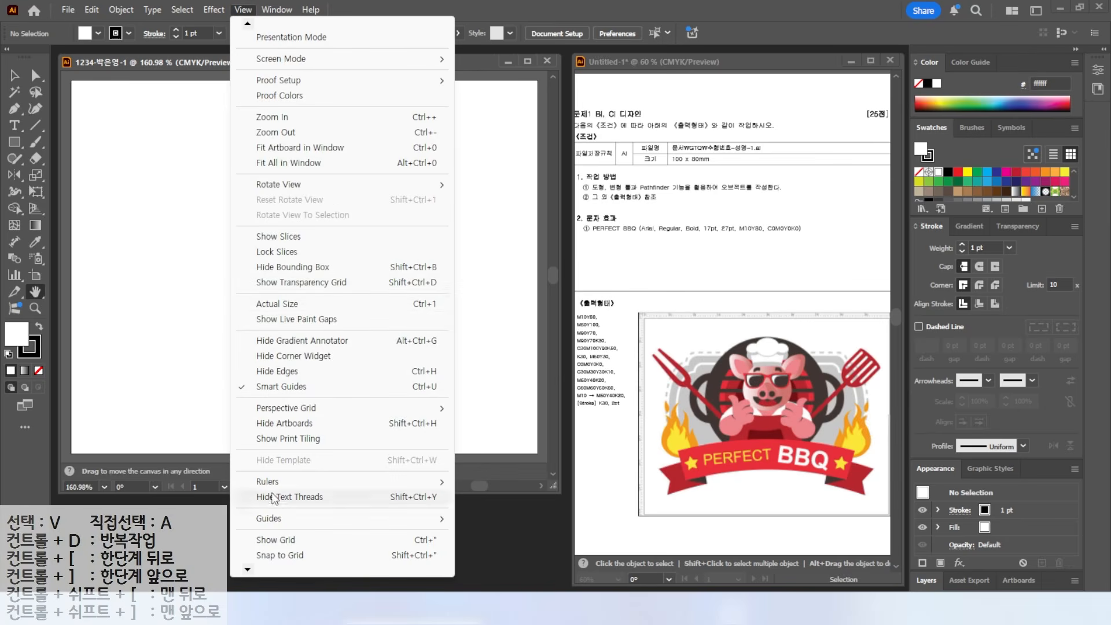
mouse_move(277, 483)
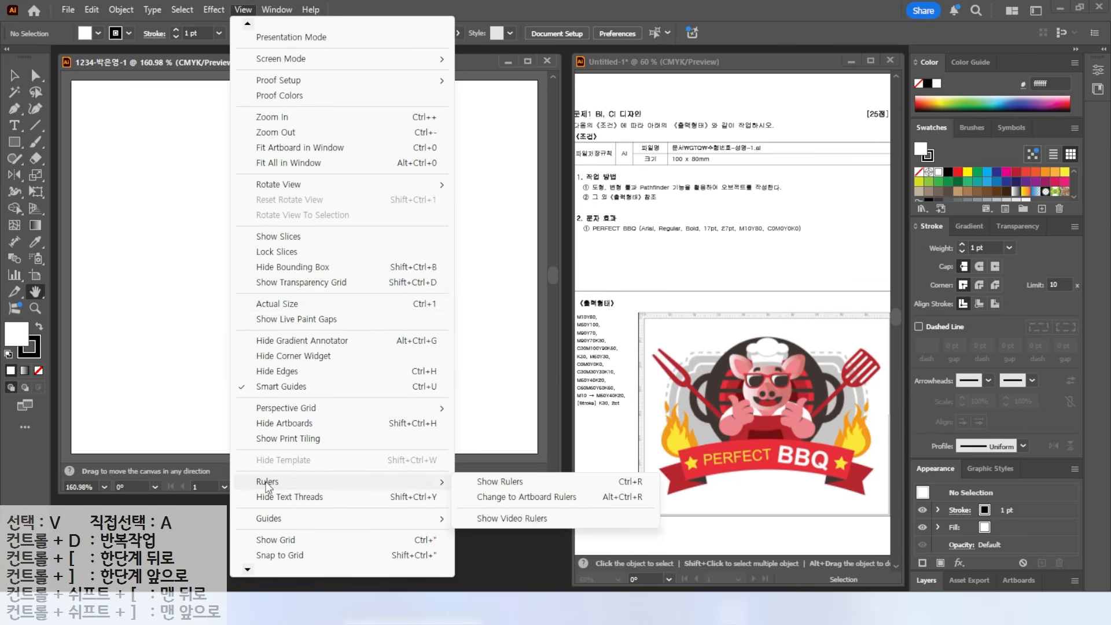
click(525, 487)
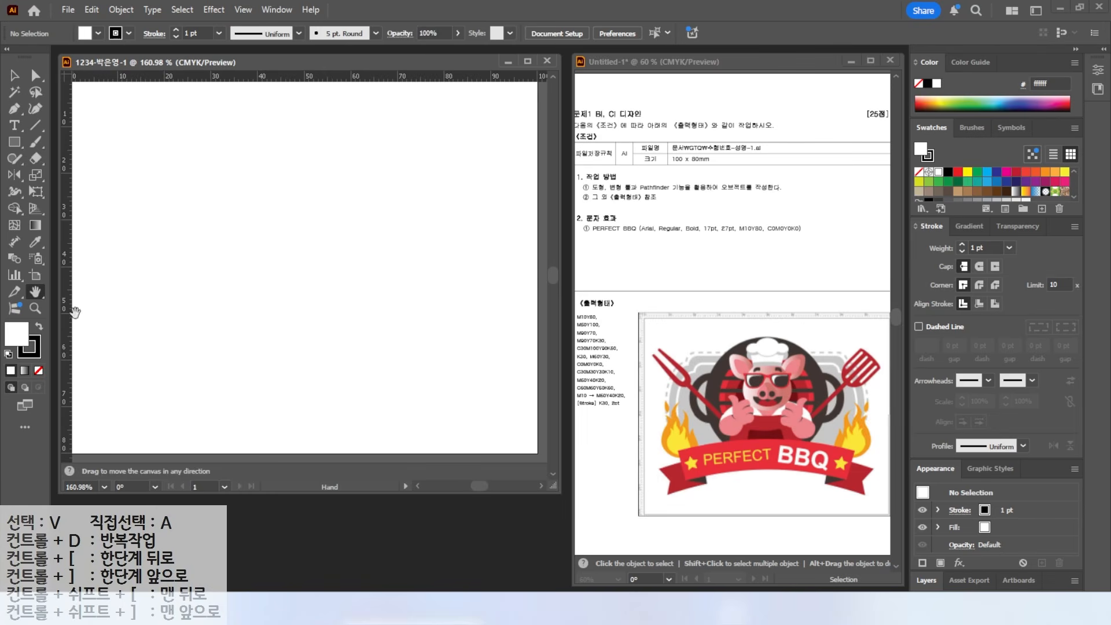
- Fit the artboard in the window
double_click(34, 290)
key(alt+2)
drag(558, 294, 646, 429)
key(Escape)
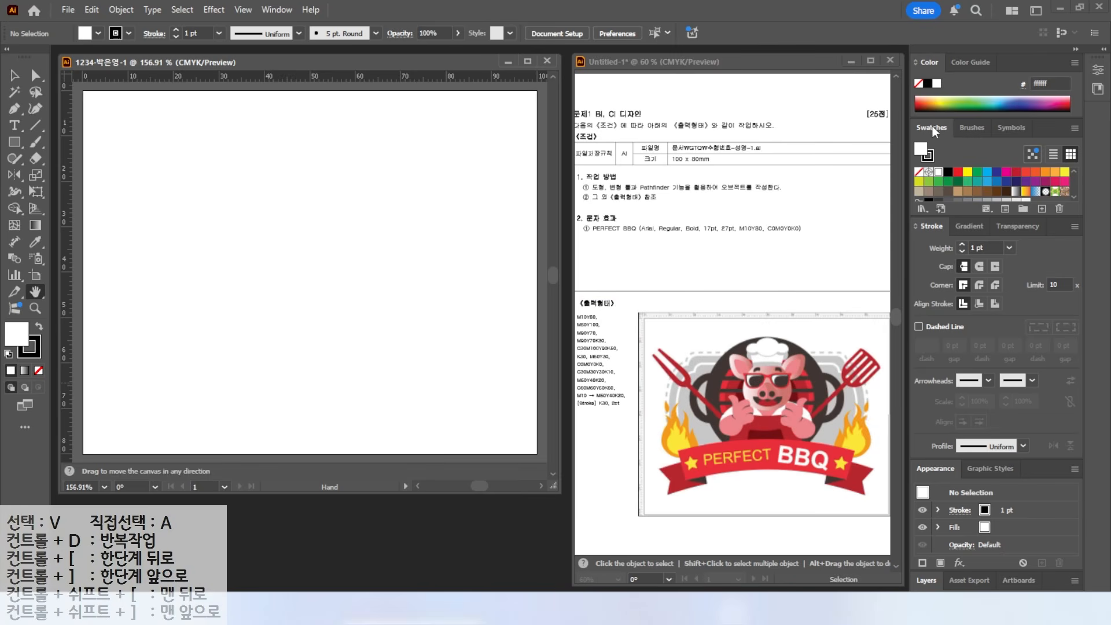
scroll(960, 176, down, 2)
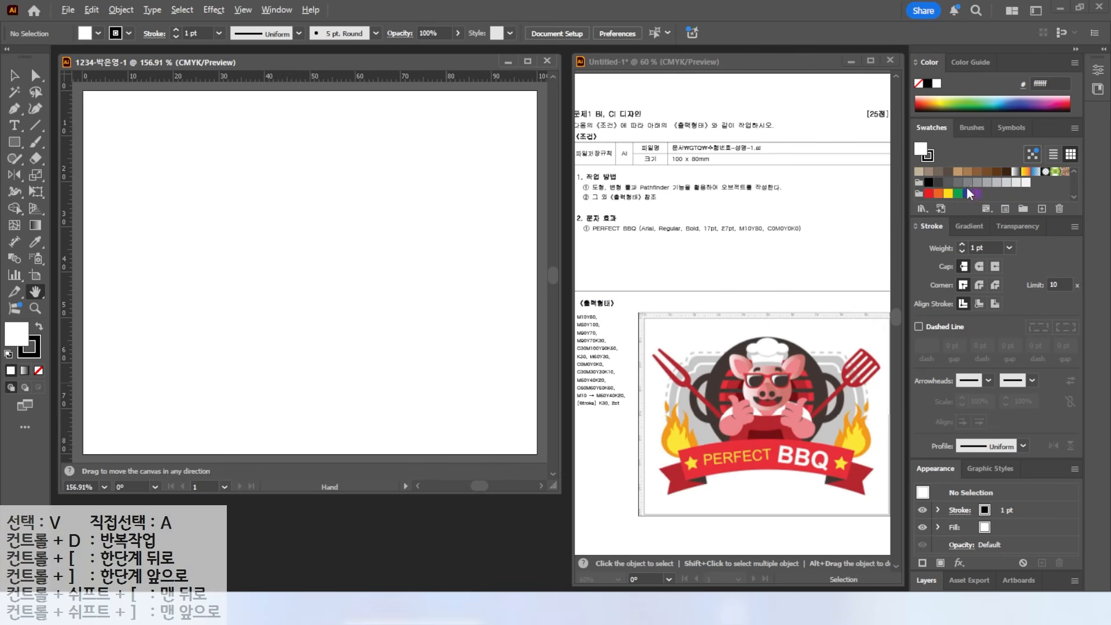
mouse_move(899, 129)
mouse_down()
mouse_move(1017, 203)
mouse_move(1082, 212)
mouse_up()
key(Escape)
- Create a new swatch group named gtq
key(ctrl)
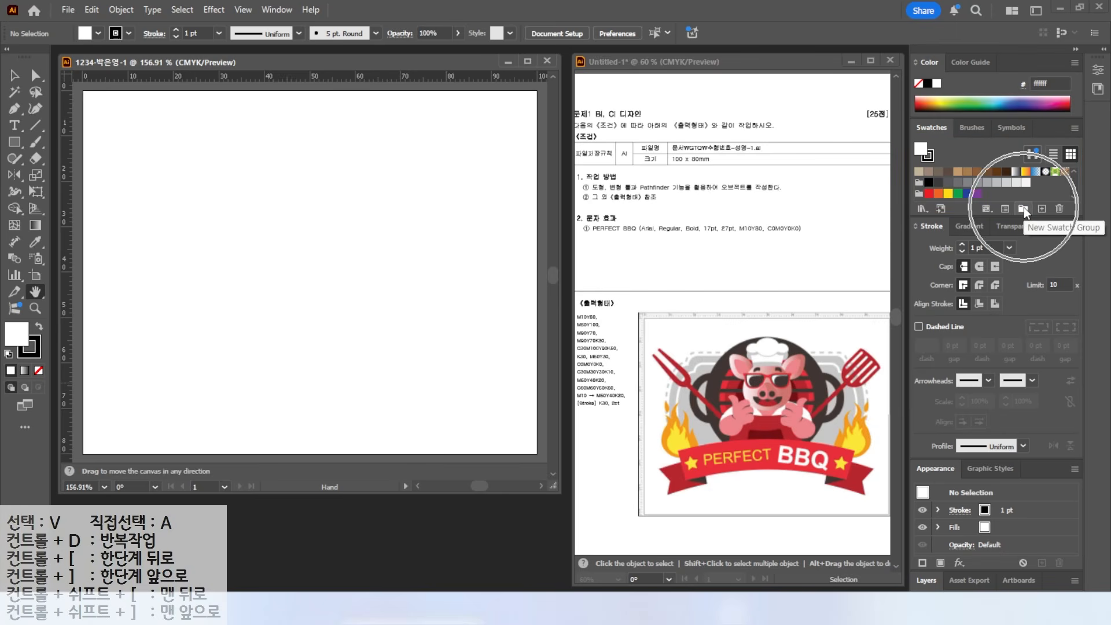
click(1023, 207)
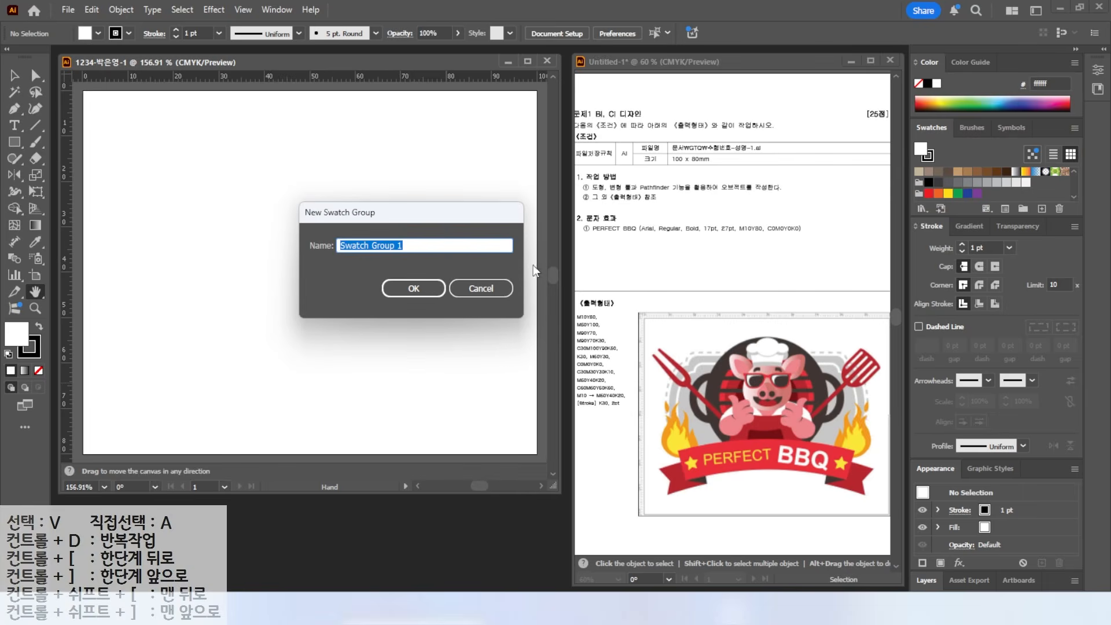
key(BackSpace)
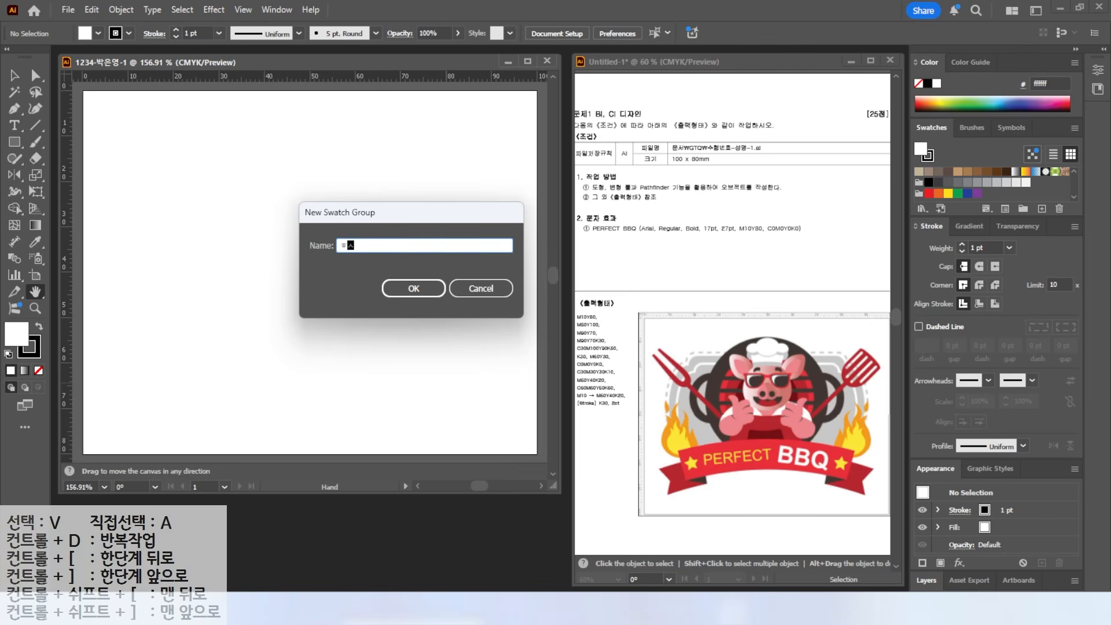
text(gtq)
key(Return)
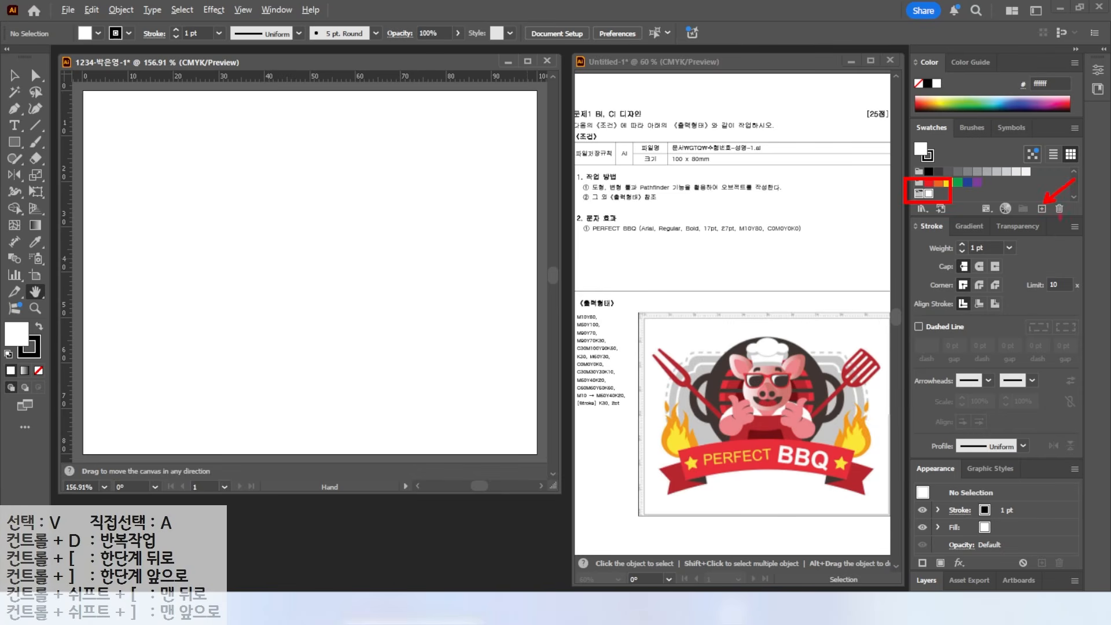
- Add a yellow swatch with M10 Y80
click(1041, 209)
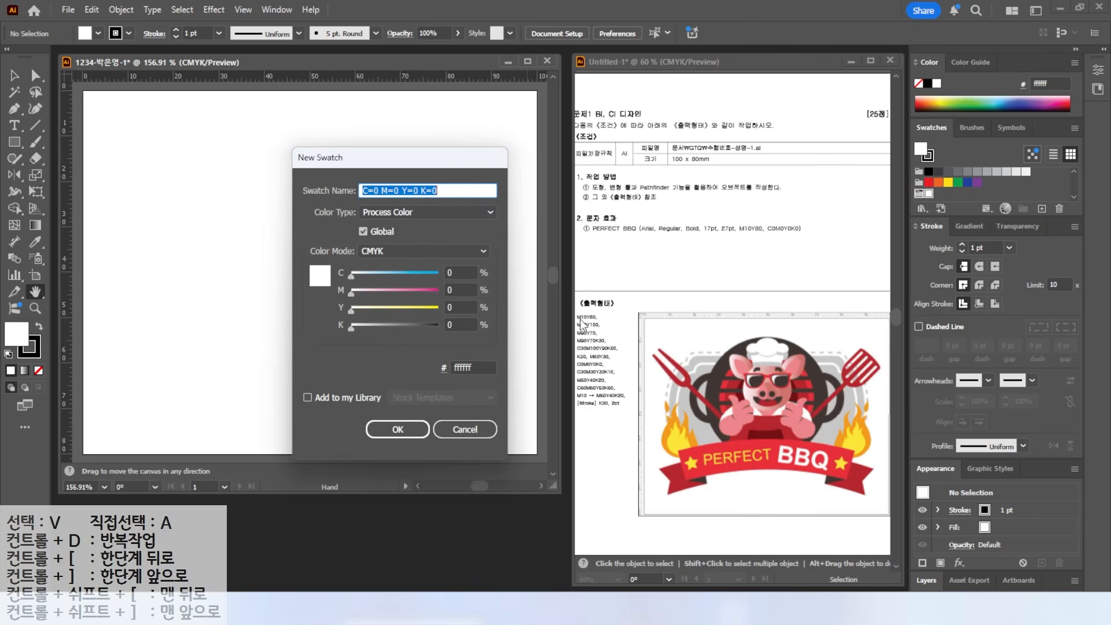
click(463, 290)
text(10)
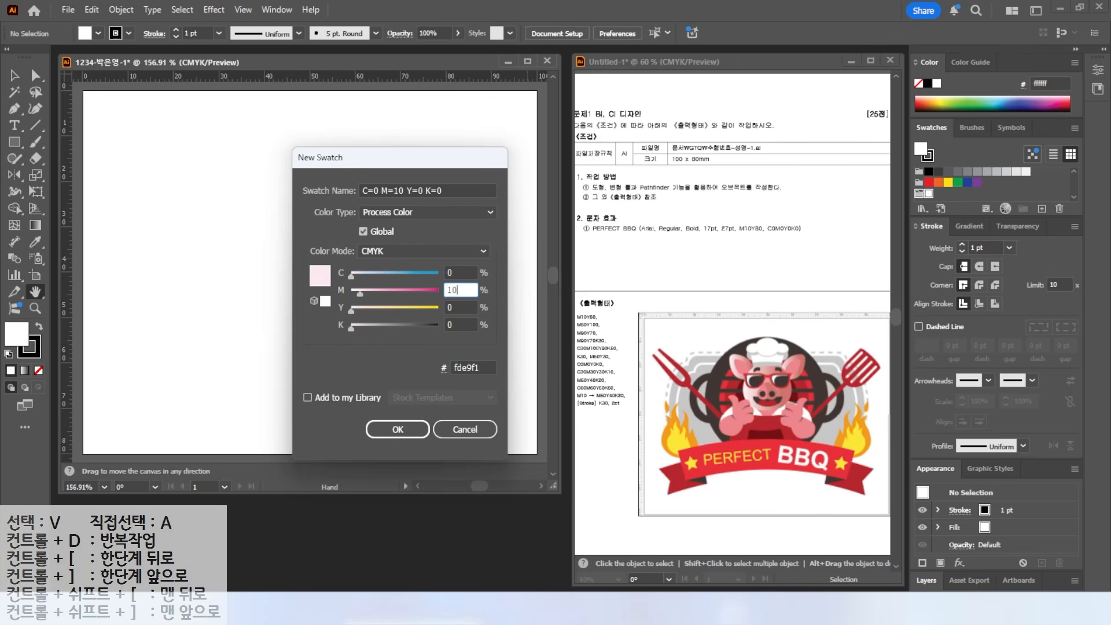
key(Tab)
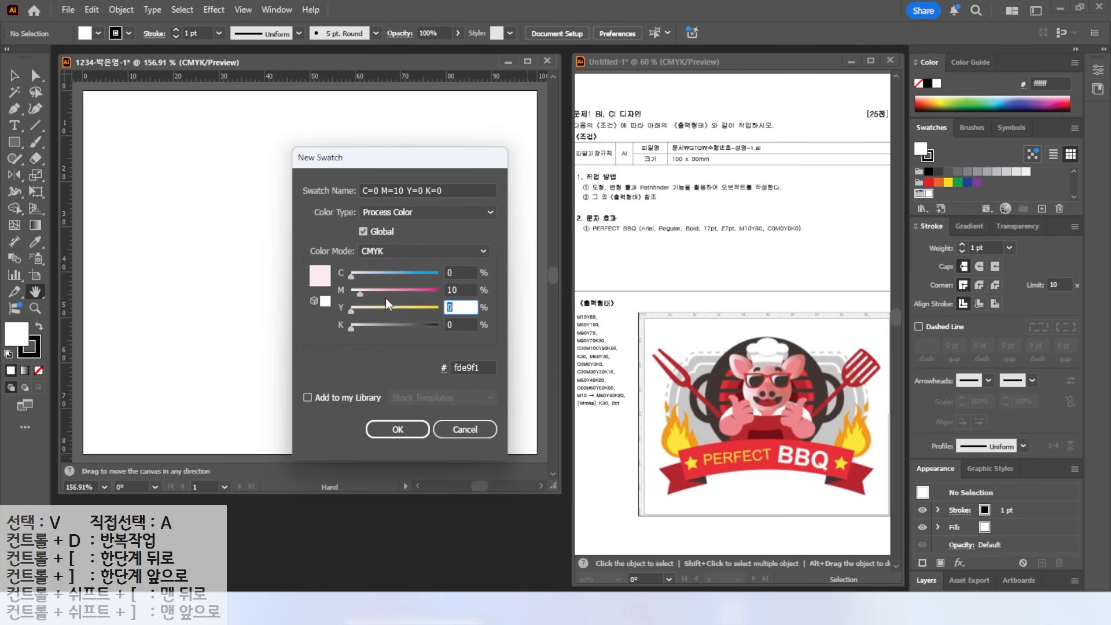
text(80)
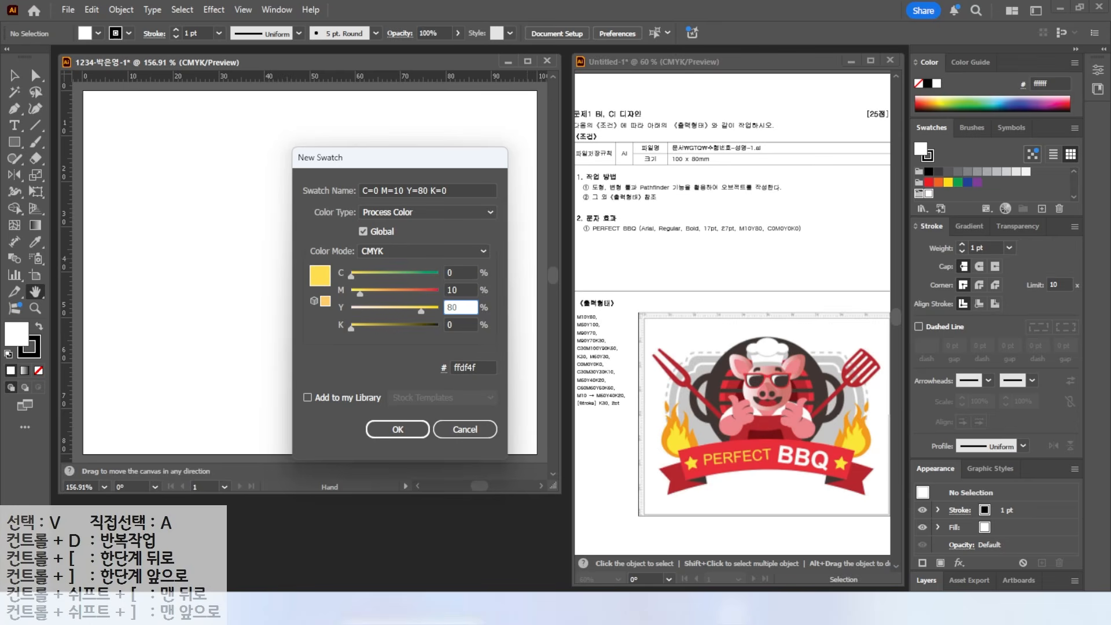
key(Return)
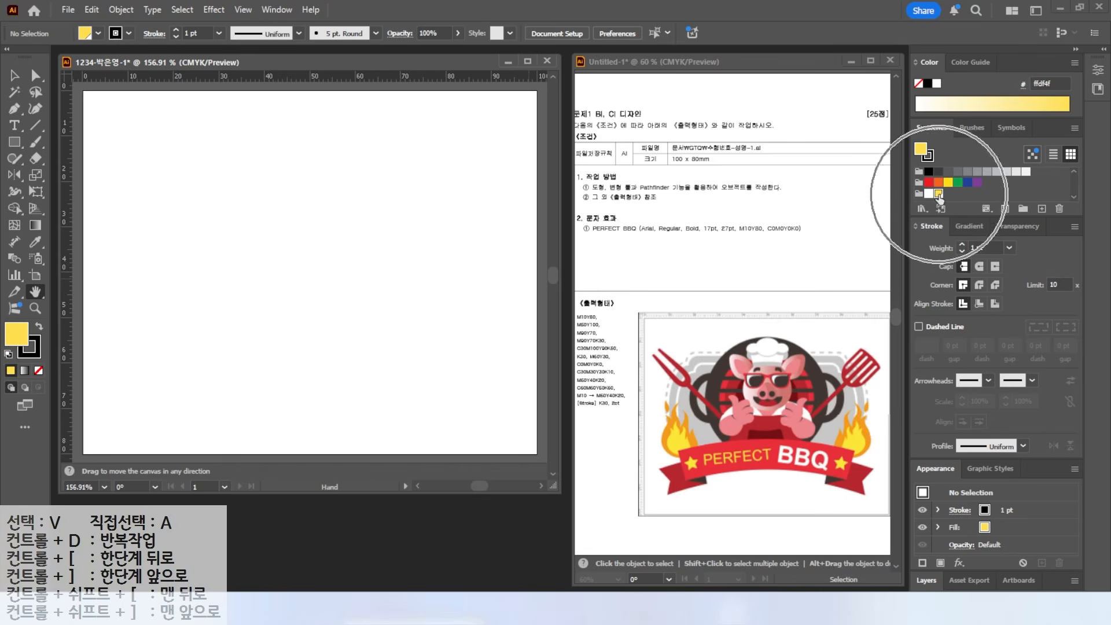
- Add an orange swatch with M50 Y100
click(1042, 209)
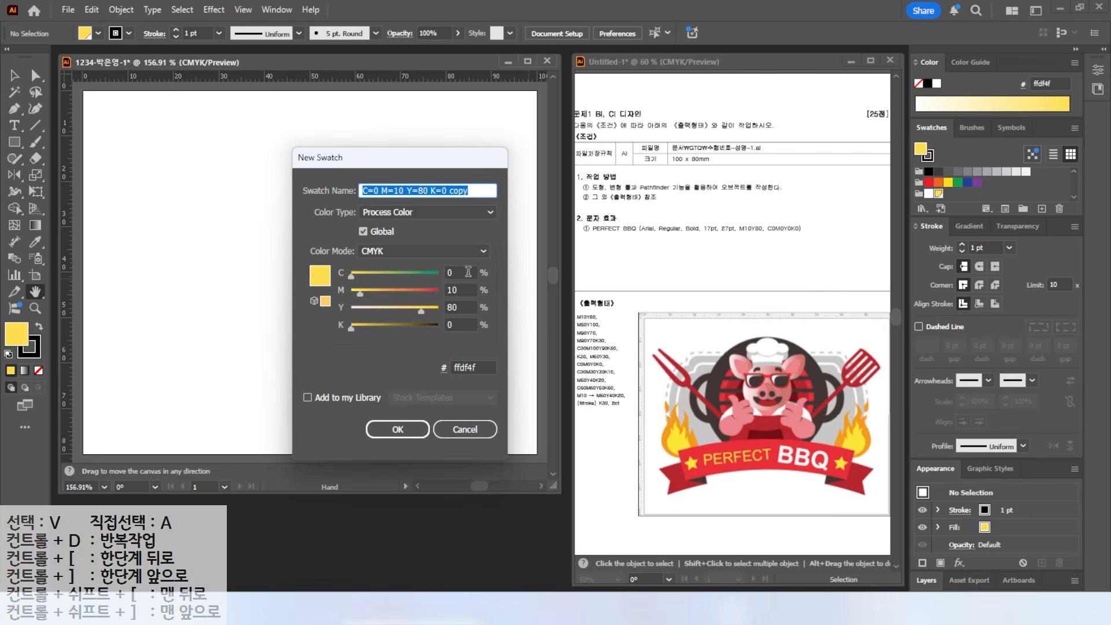
double_click(461, 289)
text(50)
key(Tab)
text(100)
key(Return)
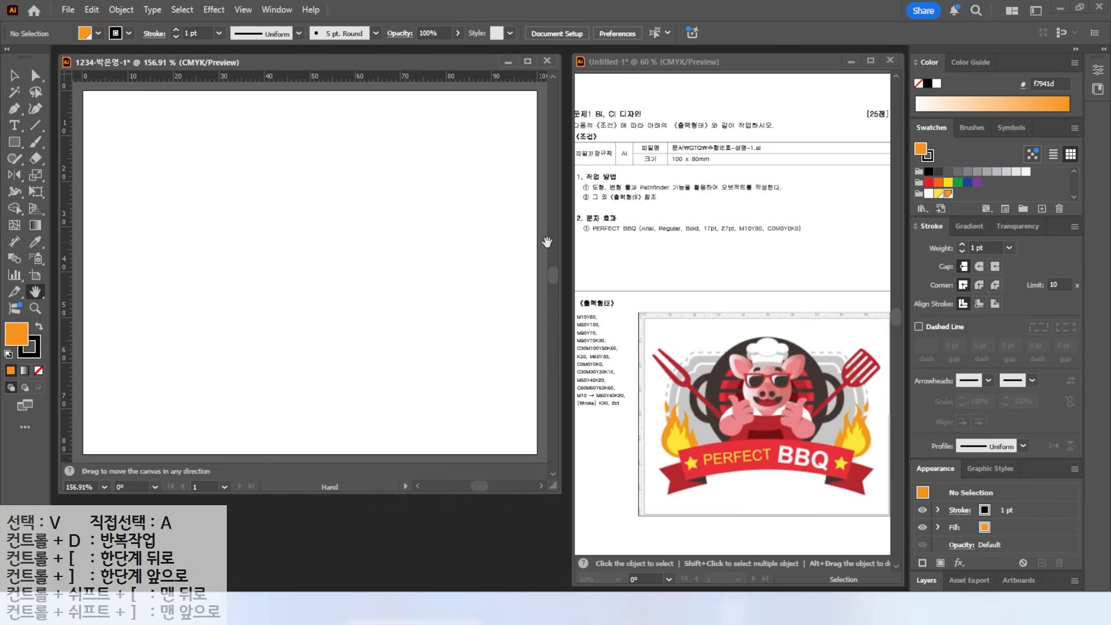
- Add a red swatch with M90 Y70 and a darker red variant using a value of 30
click(1041, 209)
double_click(460, 289)
text(90)
key(Tab)
text(70)
key(Return)
click(1041, 209)
double_click(460, 323)
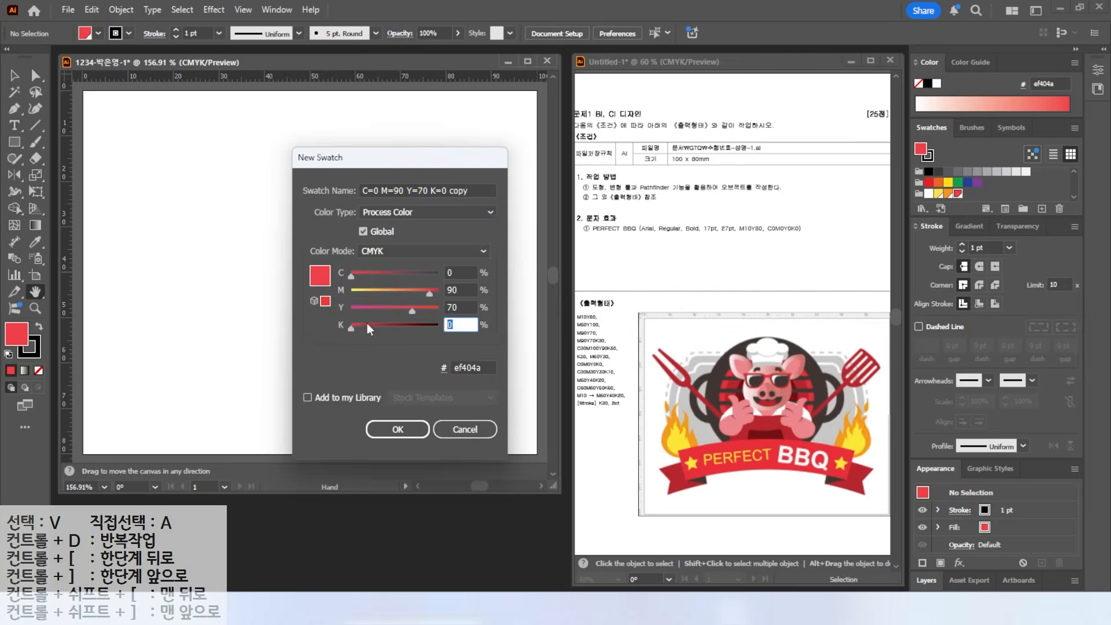
text(30)
key(Return)
- Add a deep dark red swatch with C30 M100 Y90
click(1042, 209)
double_click(460, 273)
text(30)
key(Tab)
text(100)
key(Tab)
text(90)
- Add a grey swatch with C0 M0 Y0 K30
key(Tab)
click(1041, 208)
double_click(460, 273)
text(0)
key(Tab)
text(0)
- Add a pink swatch with M60 Y30
key(Tab)
text(0)
key(Tab)
text(30)
click(1041, 209)
double_click(460, 290)
text(60)
key(Tab)
text(30)
key(Tab)
text(0)
key(Return)
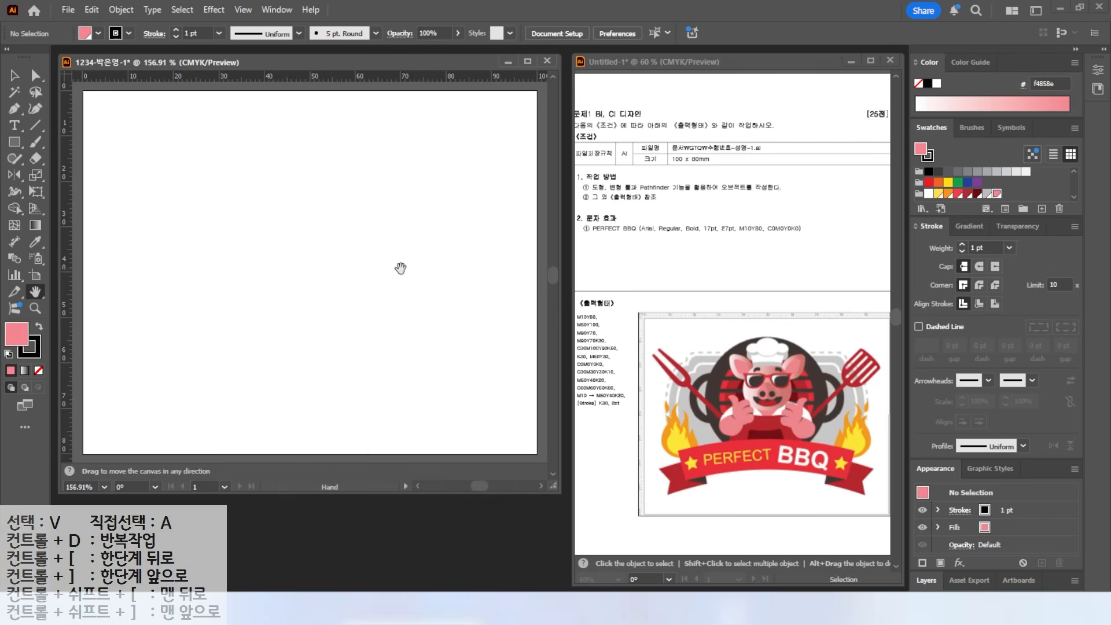
- Add a grey-brown swatch with C30 M30 Y30 K10
click(1042, 209)
key(Return)
click(1042, 208)
click(457, 272)
text(30)
key(Tab)
text(30)
key(Tab)
text(30	1)
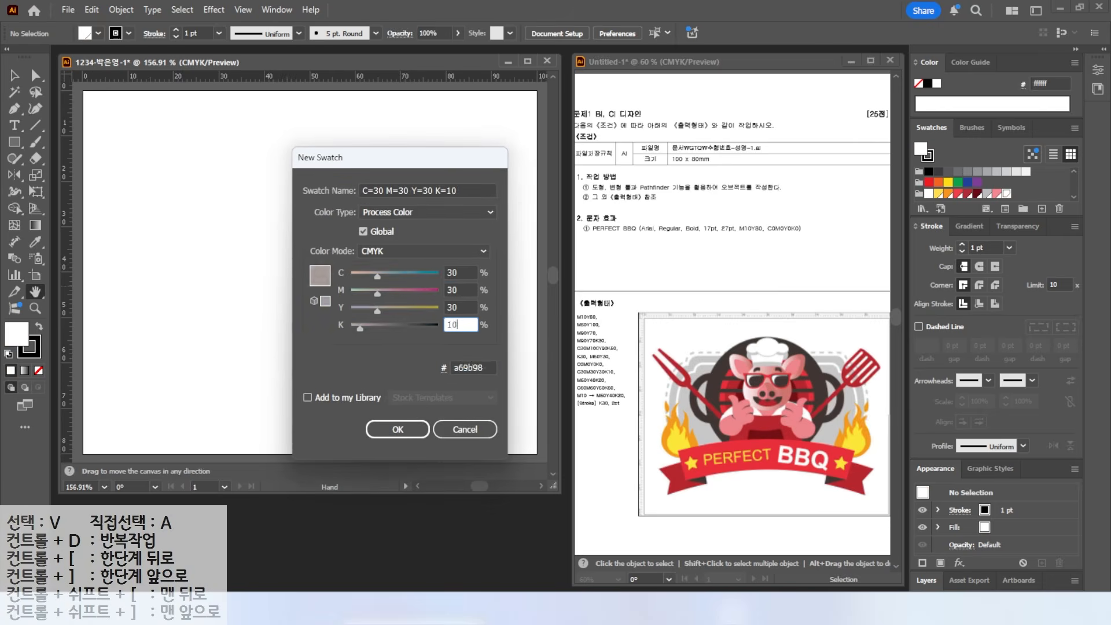
key(Return)
- Add two more swatches: C0 M60 Y40 K20 and a near-black C60 M60 Y60 K60
click(1041, 209)
click(457, 272)
text(0	60	40	20)
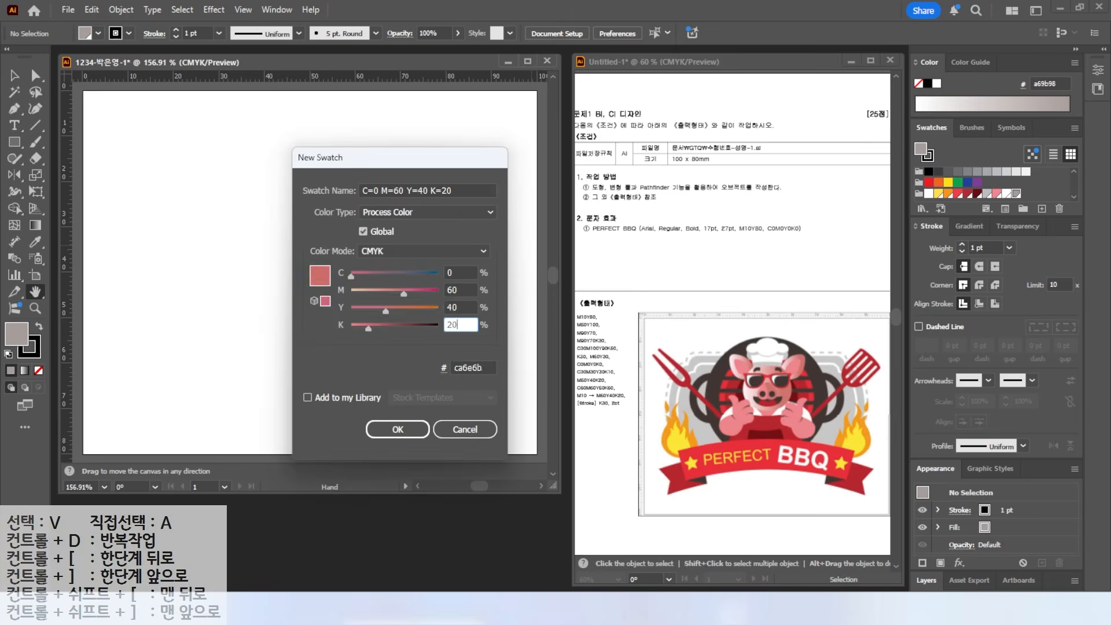
key(Return)
click(1041, 209)
click(457, 272)
text(60)
key(Tab)
text(60	60	60)
key(Return)
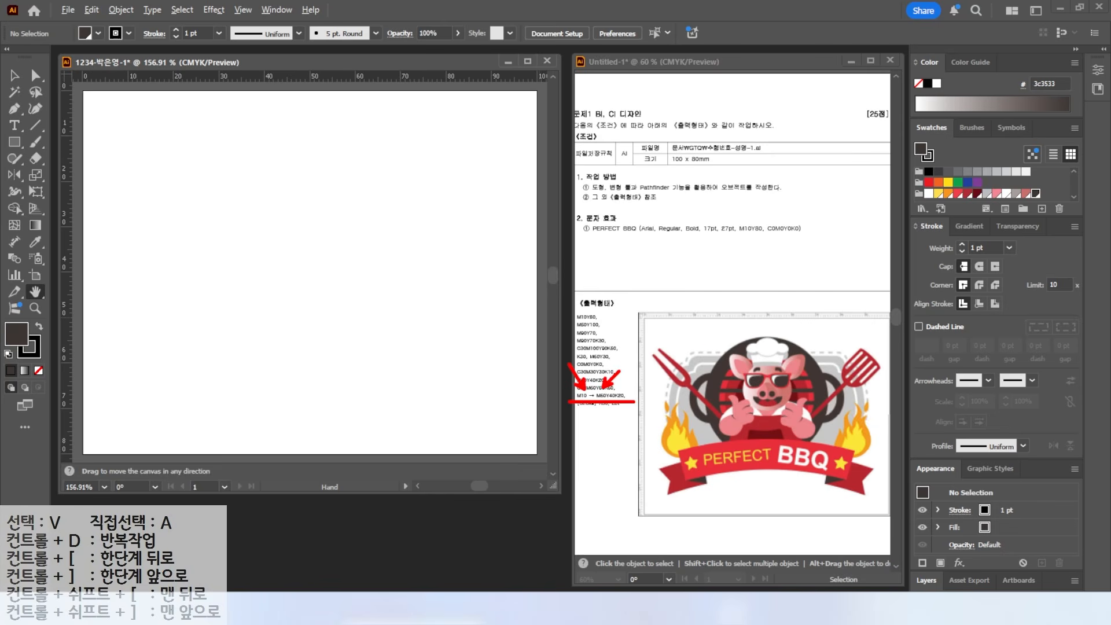
- Apply a white-to-black gradient fill and set the left stop, in CMYK, to magenta 10
click(961, 227)
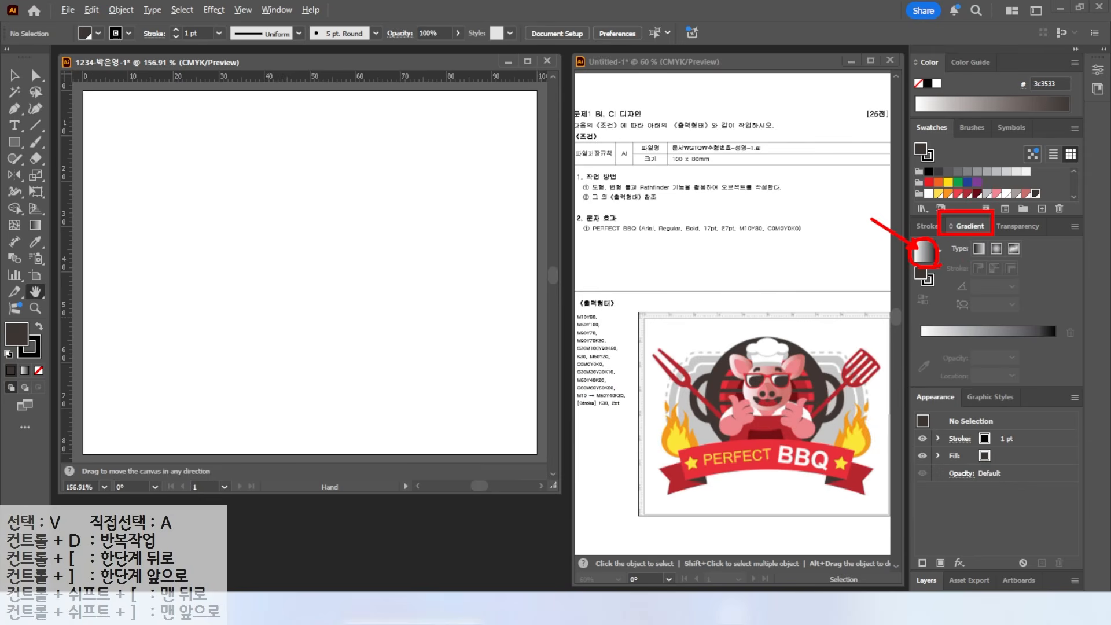
click(925, 253)
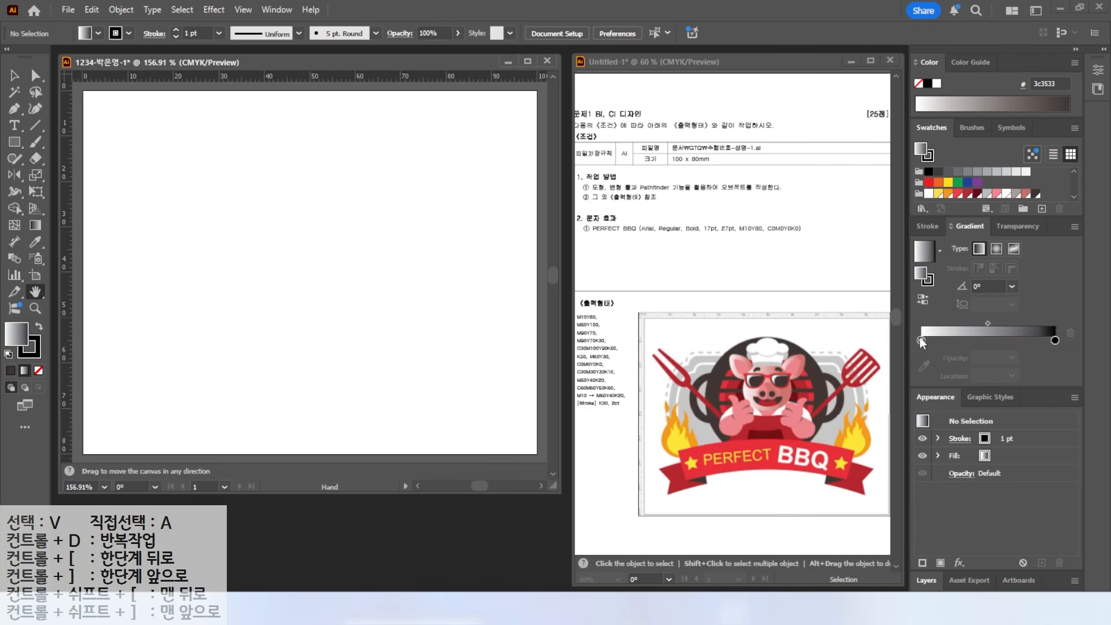
double_click(920, 340)
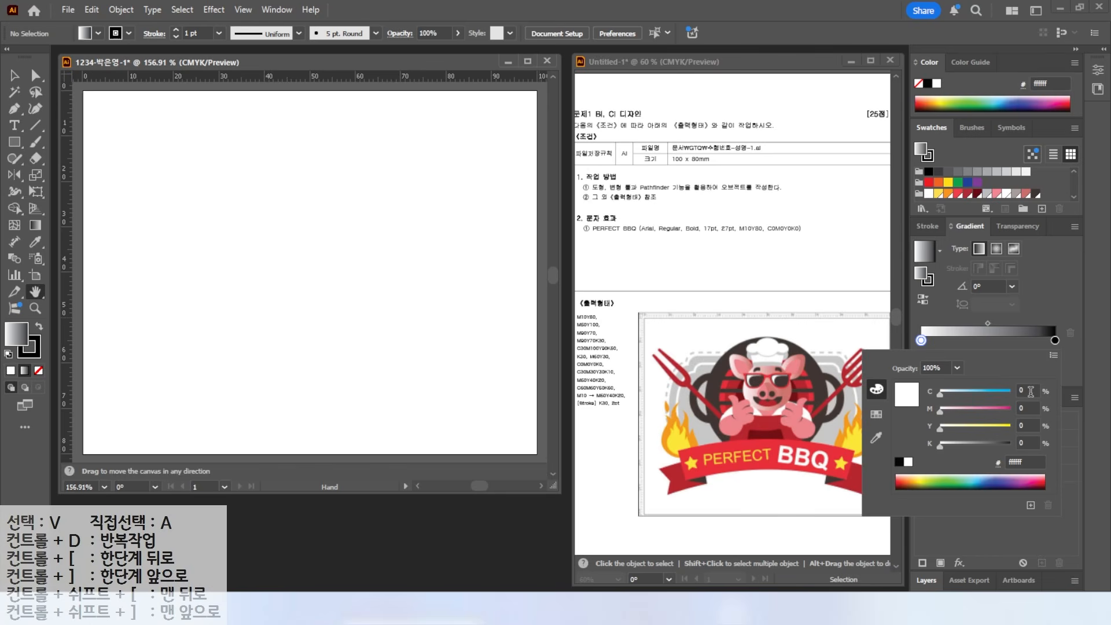
click(1052, 356)
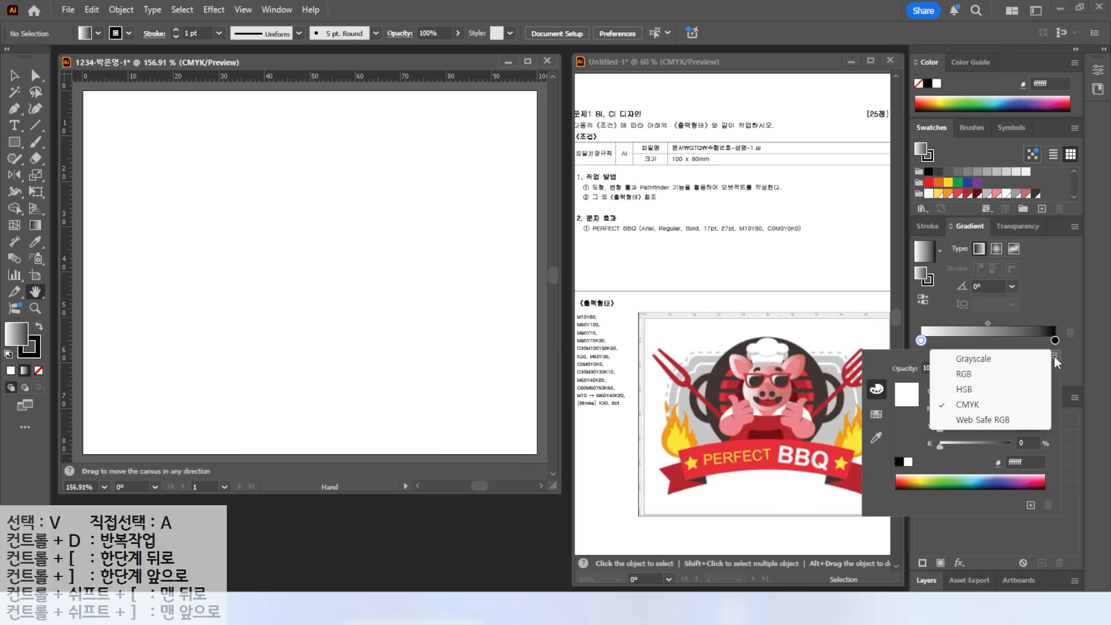
click(963, 408)
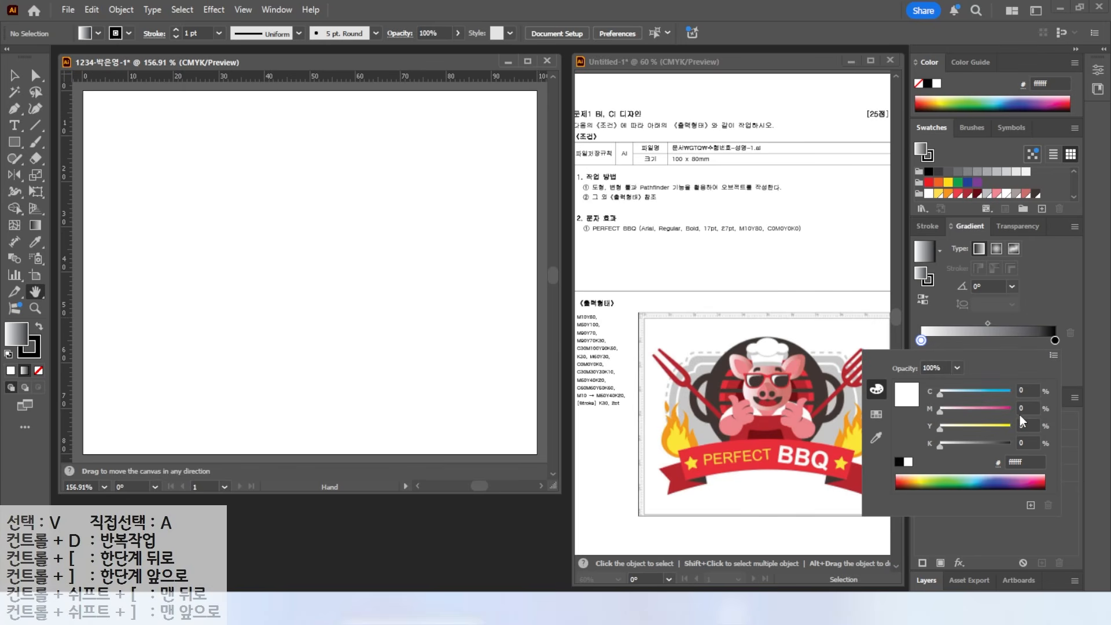
click(1026, 408)
text(10)
key(Return)
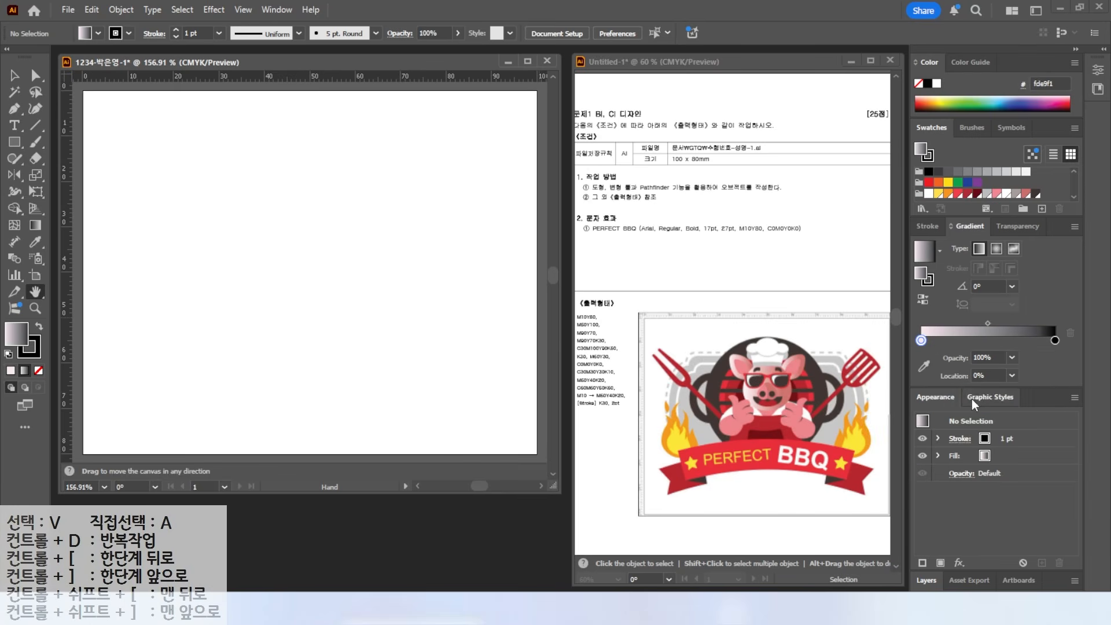
- Change the right gradient stop from black to pink C0 M60 Y40 K0
double_click(1055, 339)
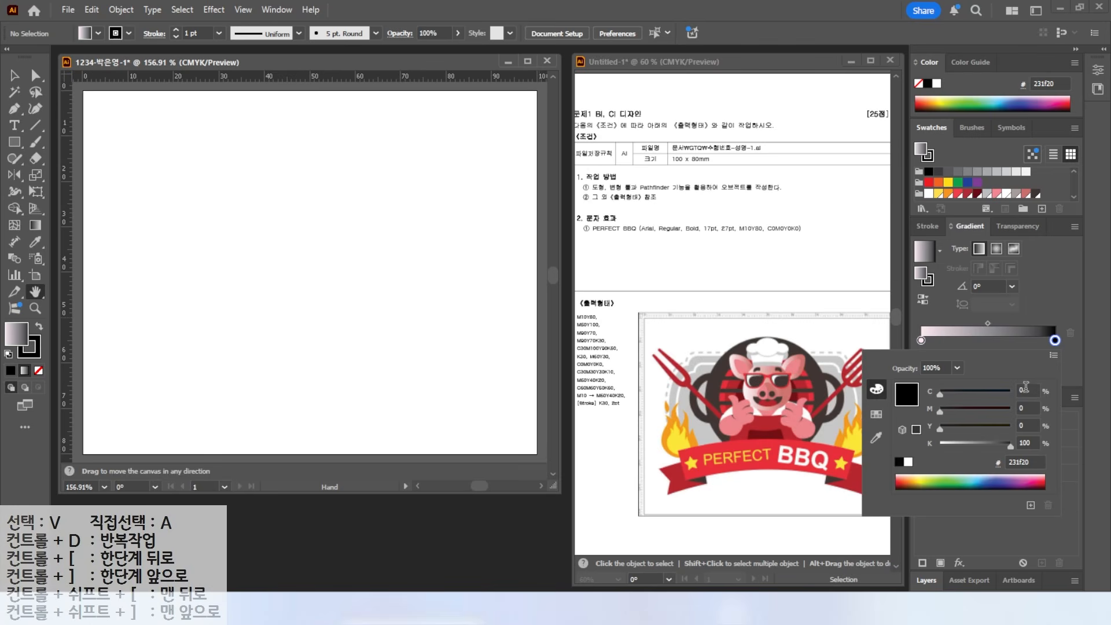
click(1028, 408)
text(60)
key(Tab)
text(40)
key(Tab)
text(0)
key(Return)
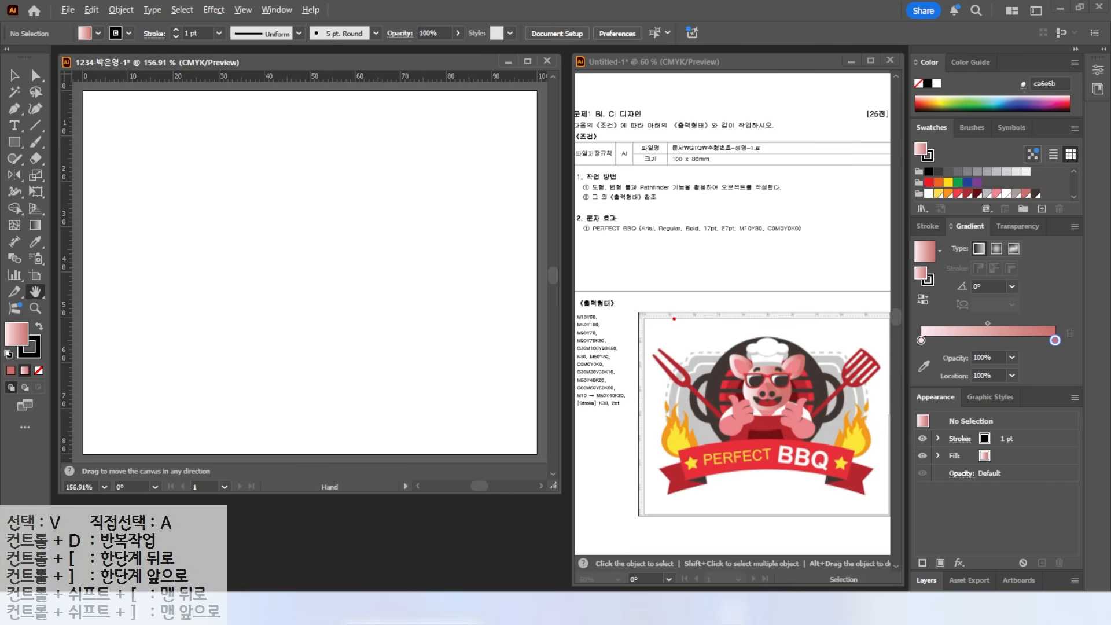
- Draw temporary marks over the reference area, then clear them
drag(705, 412, 705, 248)
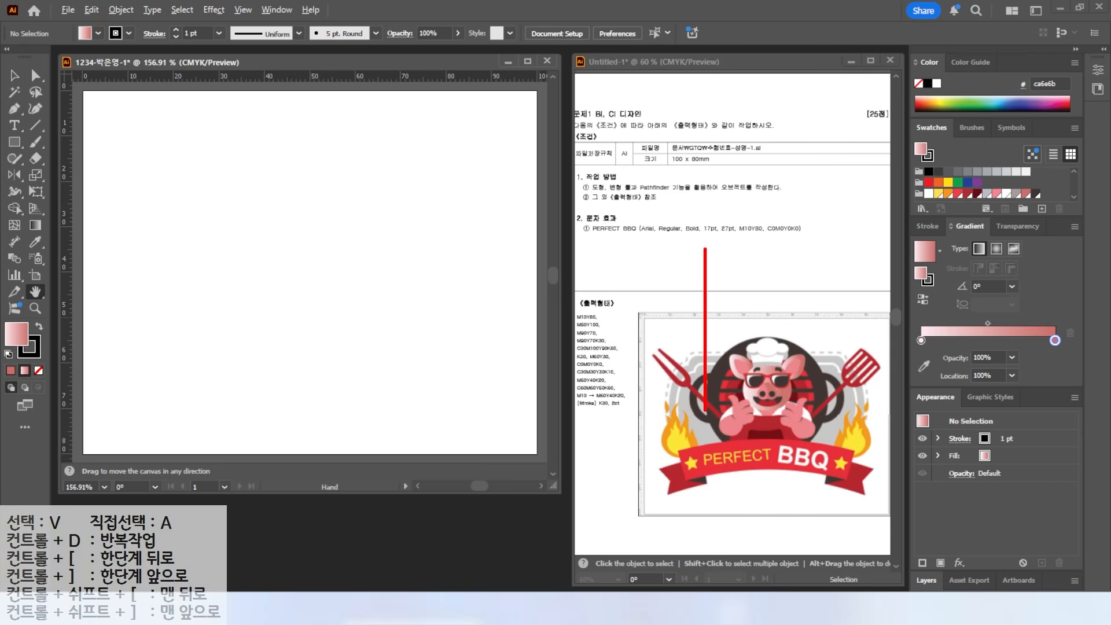
drag(828, 421, 828, 263)
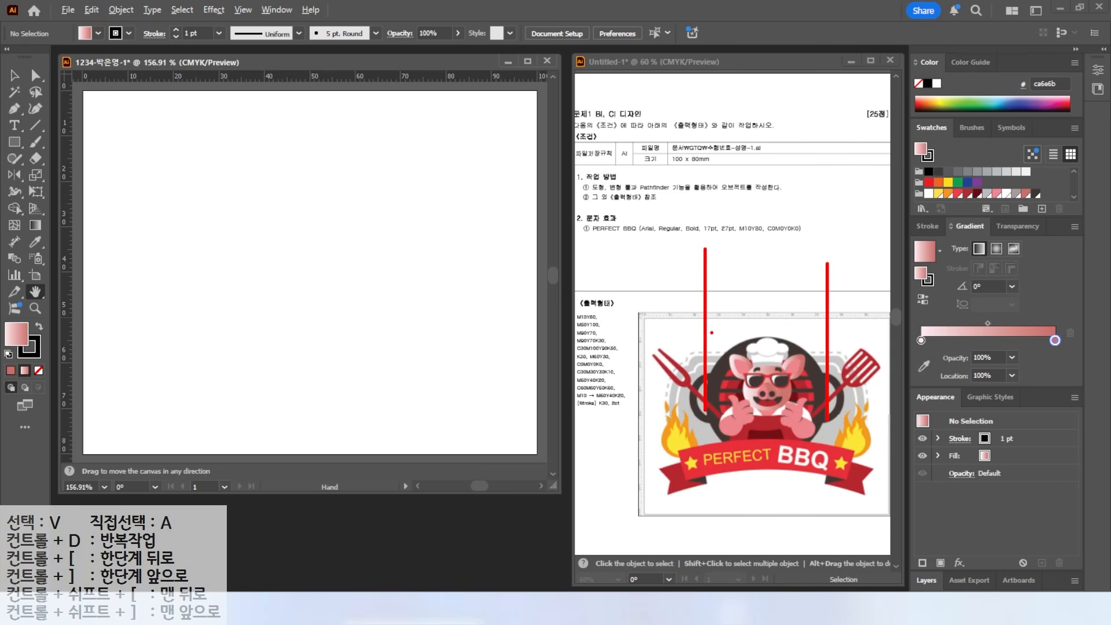
key(Escape)
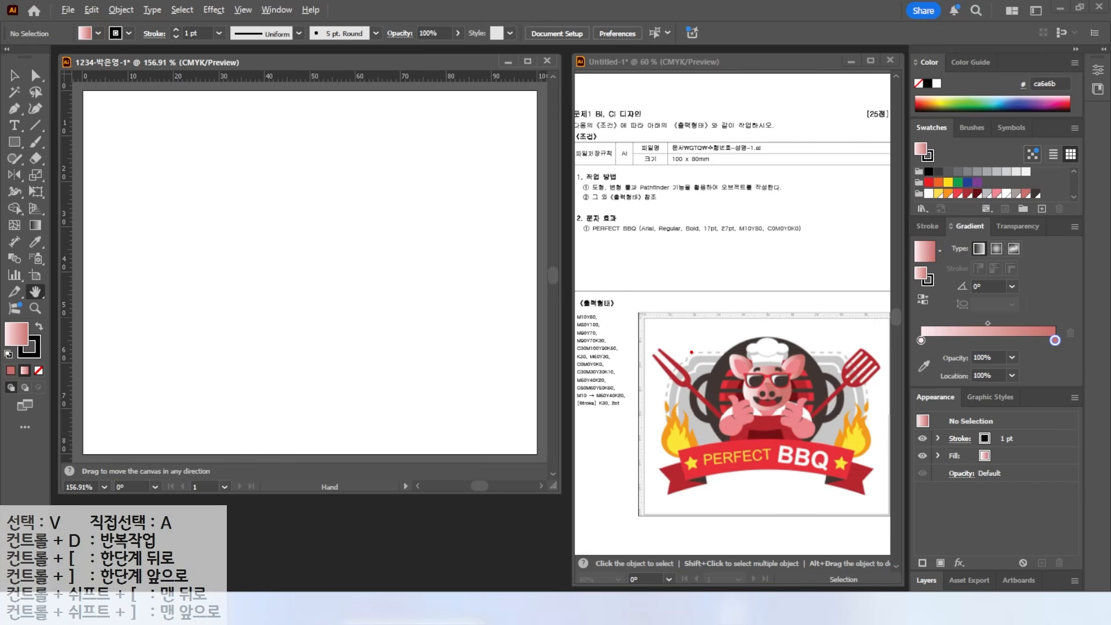
drag(692, 352, 661, 318)
drag(710, 352, 581, 354)
drag(715, 457, 587, 457)
drag(667, 402, 666, 277)
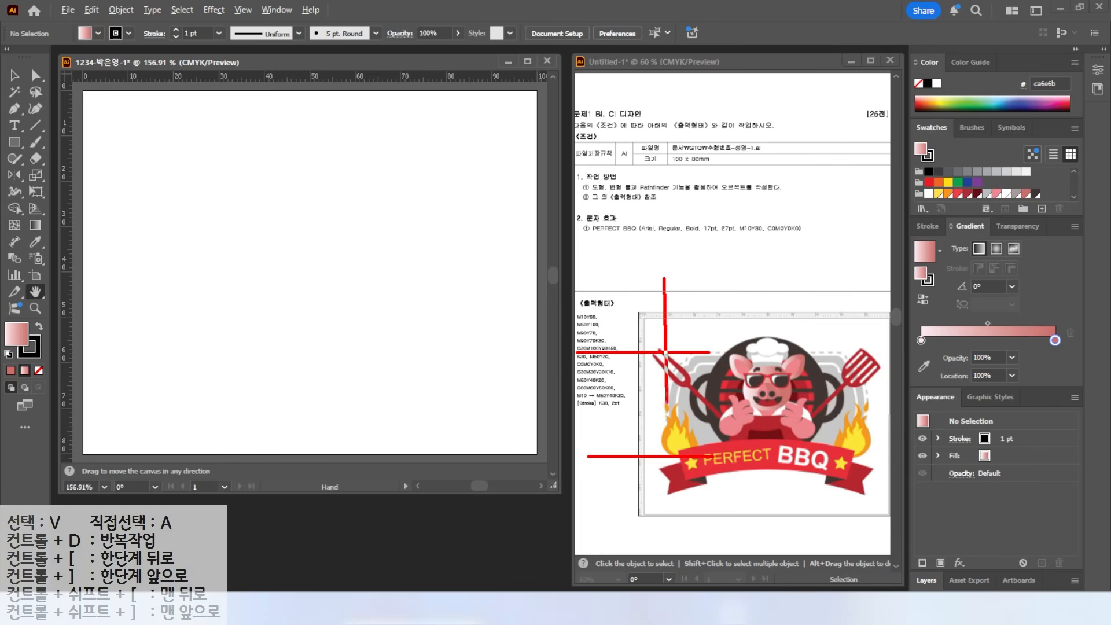
drag(871, 409, 866, 280)
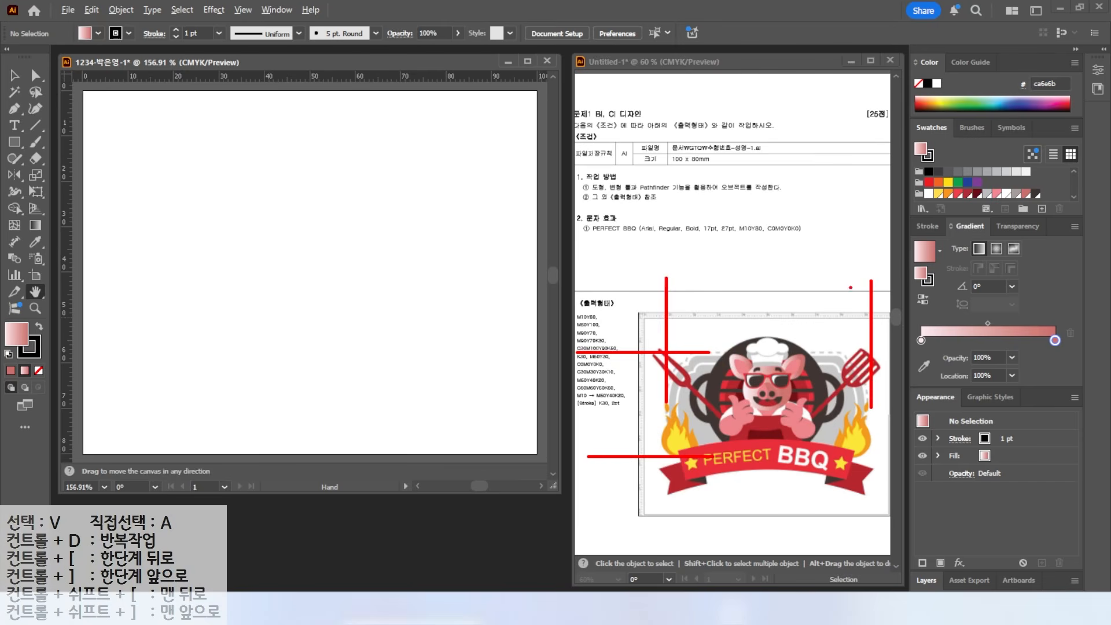
key(Escape)
- Drag two vertical guides from the left ruler and horizontal guides from the top ruler
drag(67, 213, 129, 214)
drag(68, 231, 494, 227)
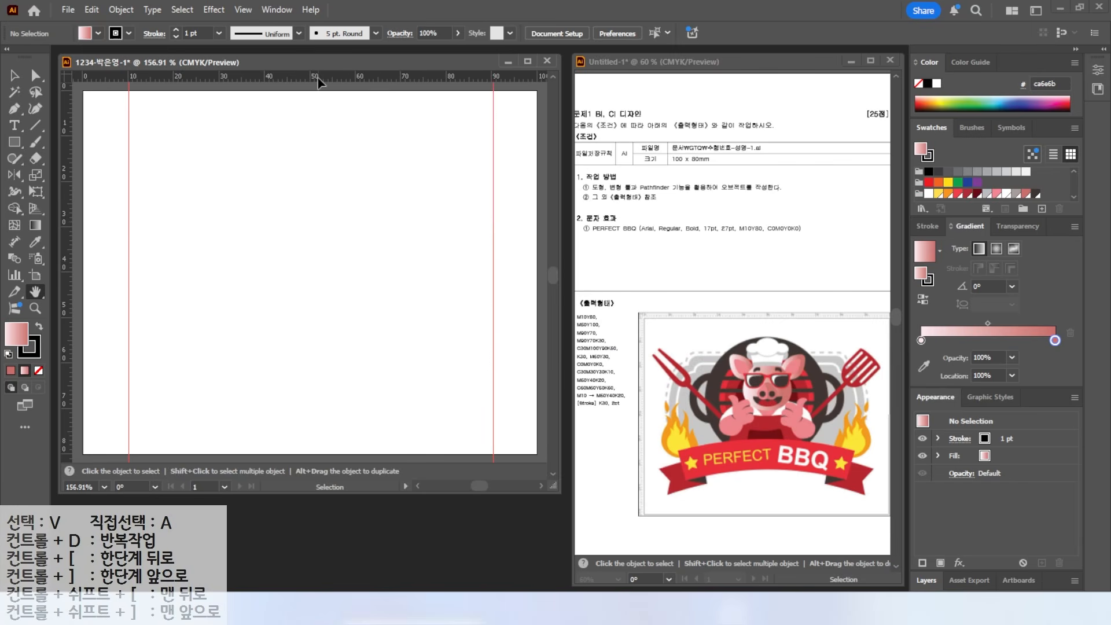
drag(317, 81, 275, 338)
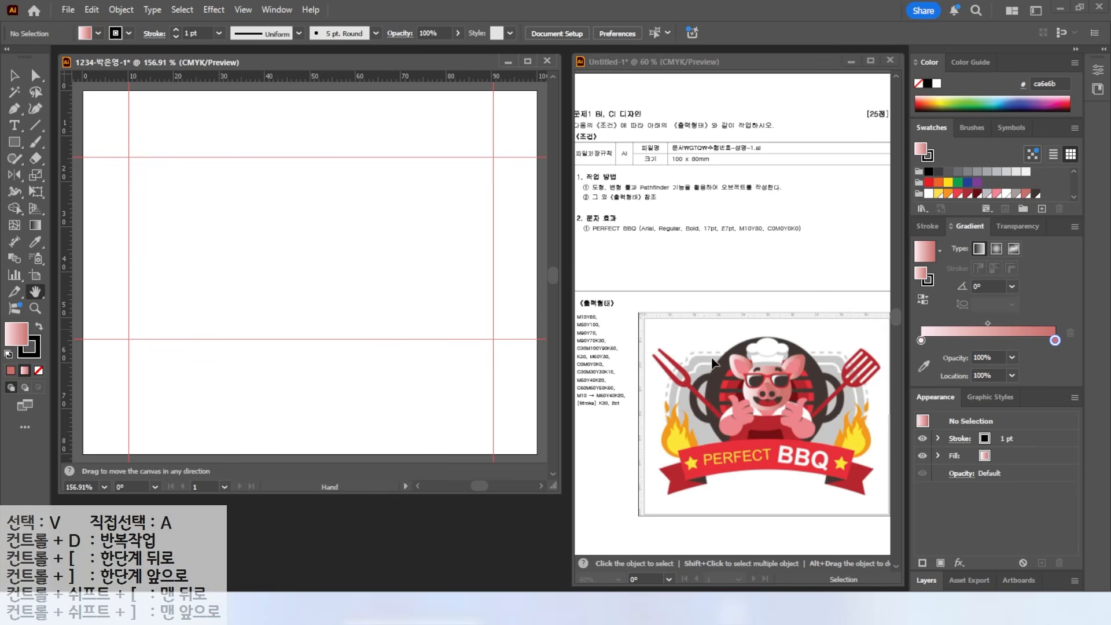
drag(706, 358, 734, 319)
- Draw a rounded rectangle between the guides, tuning its corner radius with the arrow keys
key(Escape)
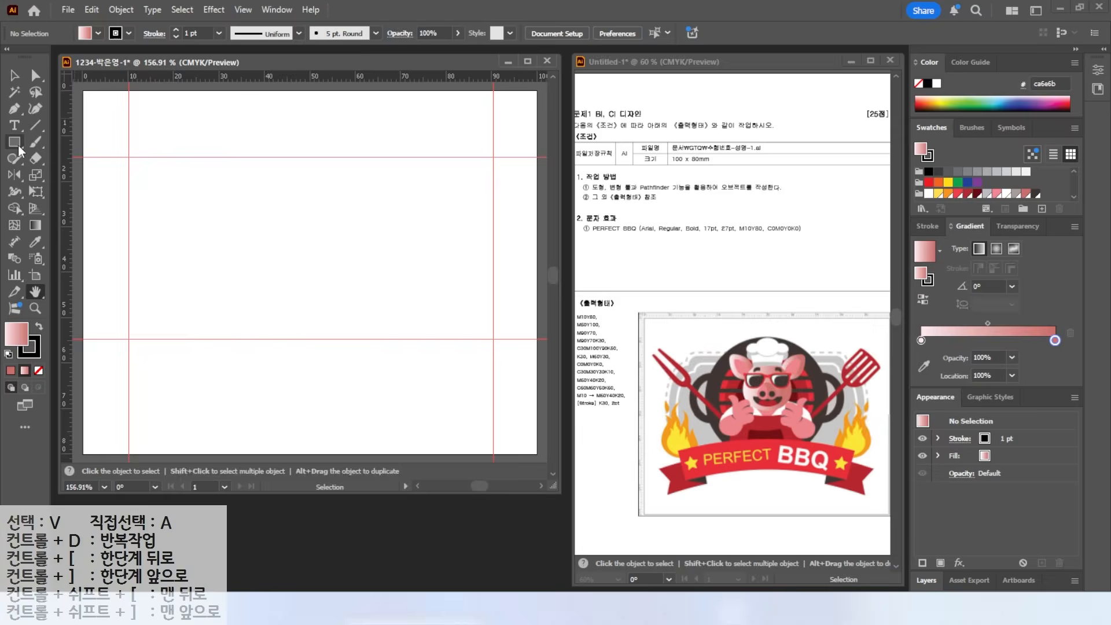
drag(19, 150, 63, 158)
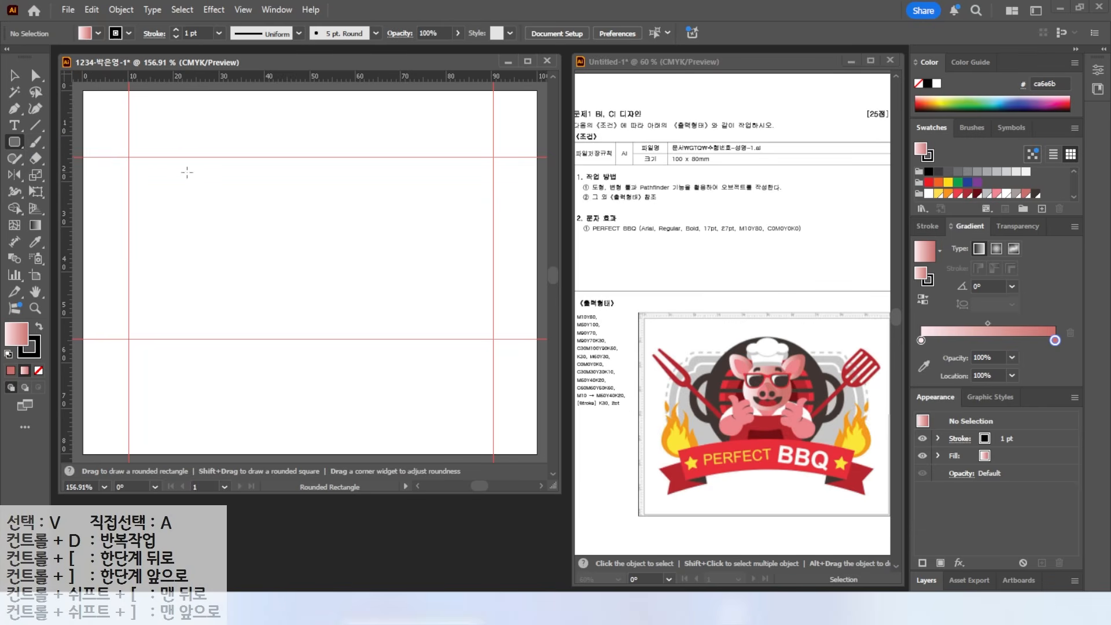
mouse_move(145, 157)
mouse_down()
mouse_move(332, 316)
mouse_move(472, 339)
mouse_up()
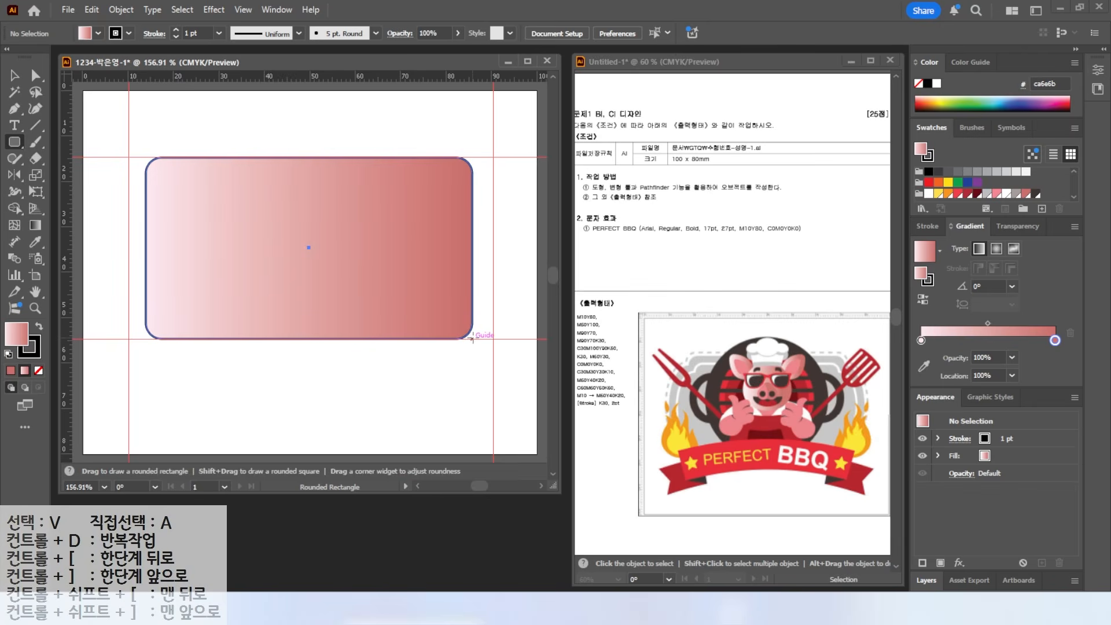
key(Up)
key(Up)
key(Up)
key(Up)
key(Up)
drag(472, 339, 475, 339)
key(Down)
key(Down)
key(Down)
key(Down)
key(Down)
key(Down)
key(Down)
key(Down)
key(Up)
key(Up)
key(Up)
key(Up)
key(Down)
key(Down)
key(Down)
key(Up)
key(Up)
key(Up)
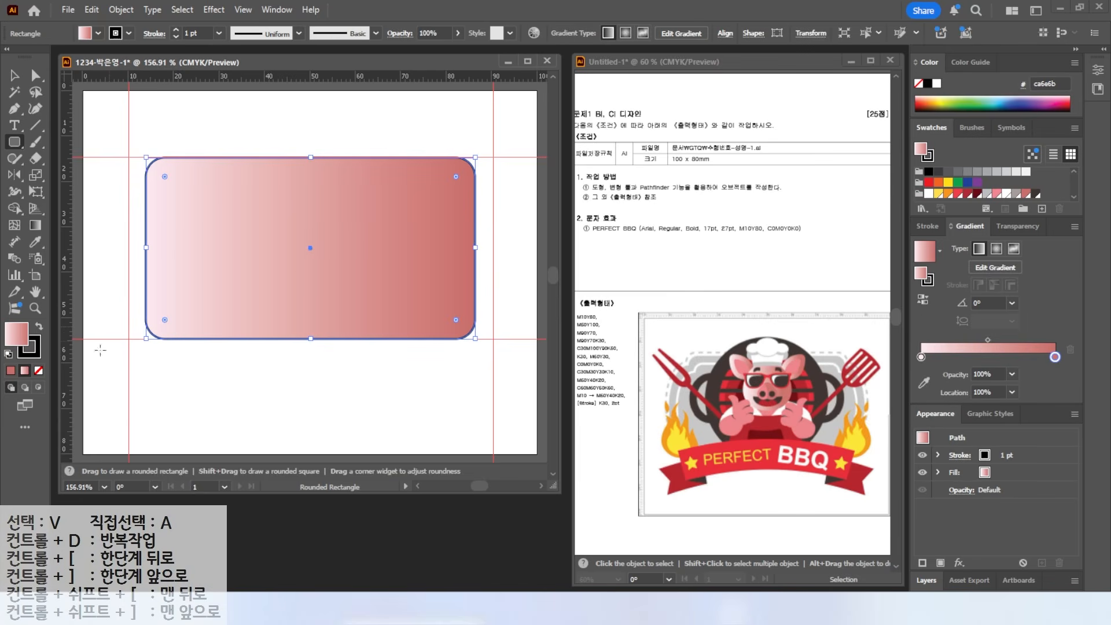
- Fill the rounded rectangle with the grey swatch and set its stroke to None
click(987, 193)
click(36, 357)
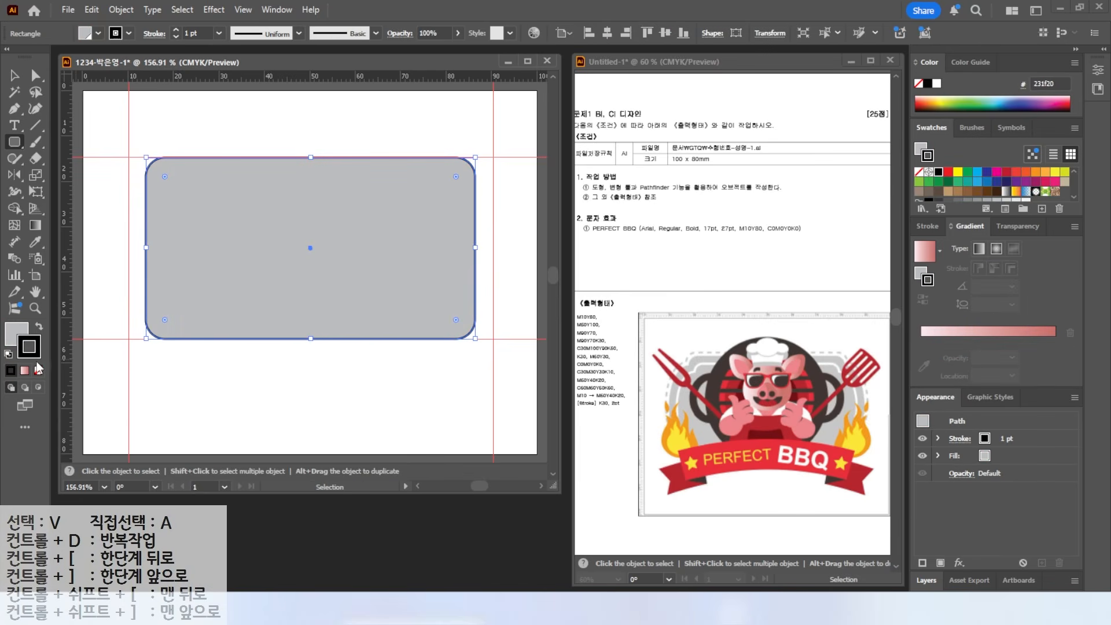
click(39, 371)
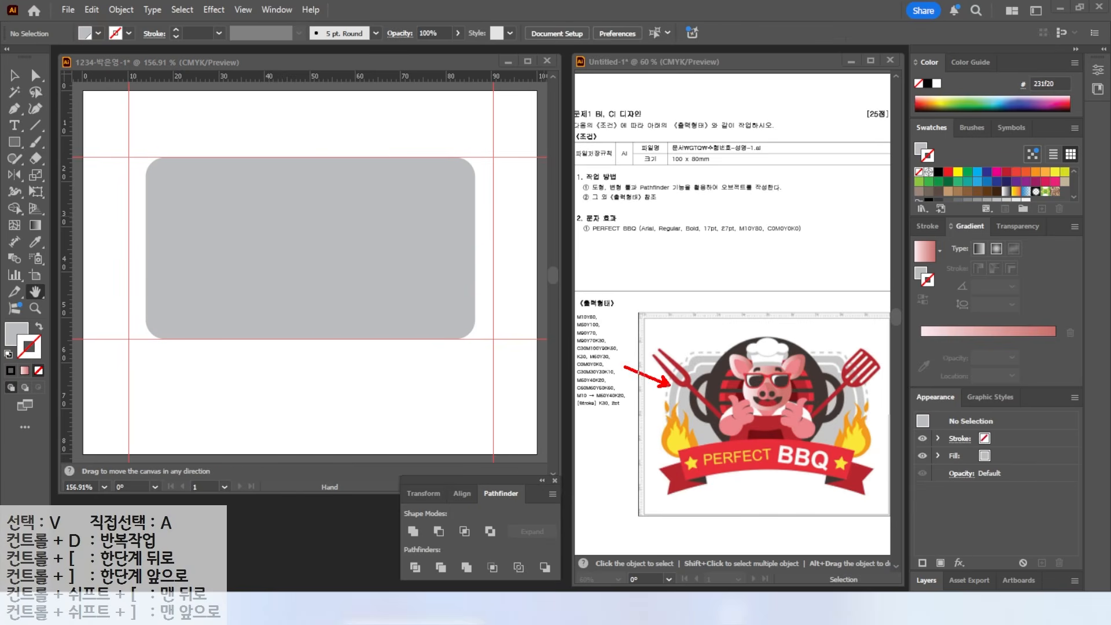
- Draw an ellipse over the rectangle's left end and copy it to the right end
click(16, 141)
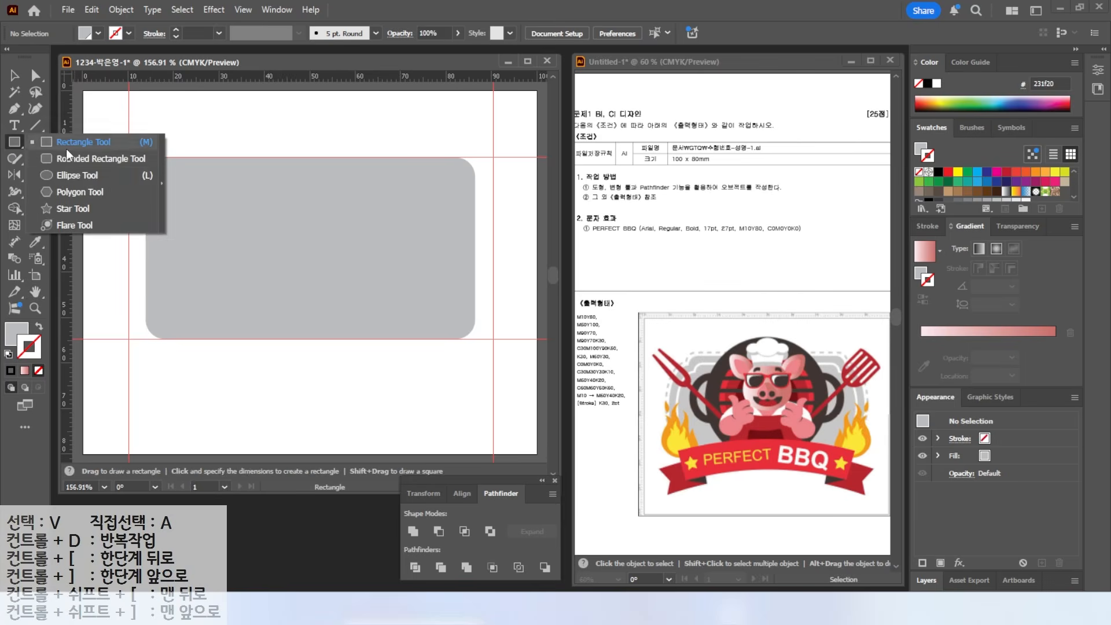
click(68, 176)
drag(117, 183, 173, 316)
key(v)
drag(134, 231, 473, 235)
click(142, 165)
scroll(142, 165, up, 6)
scroll(139, 166, up, 1)
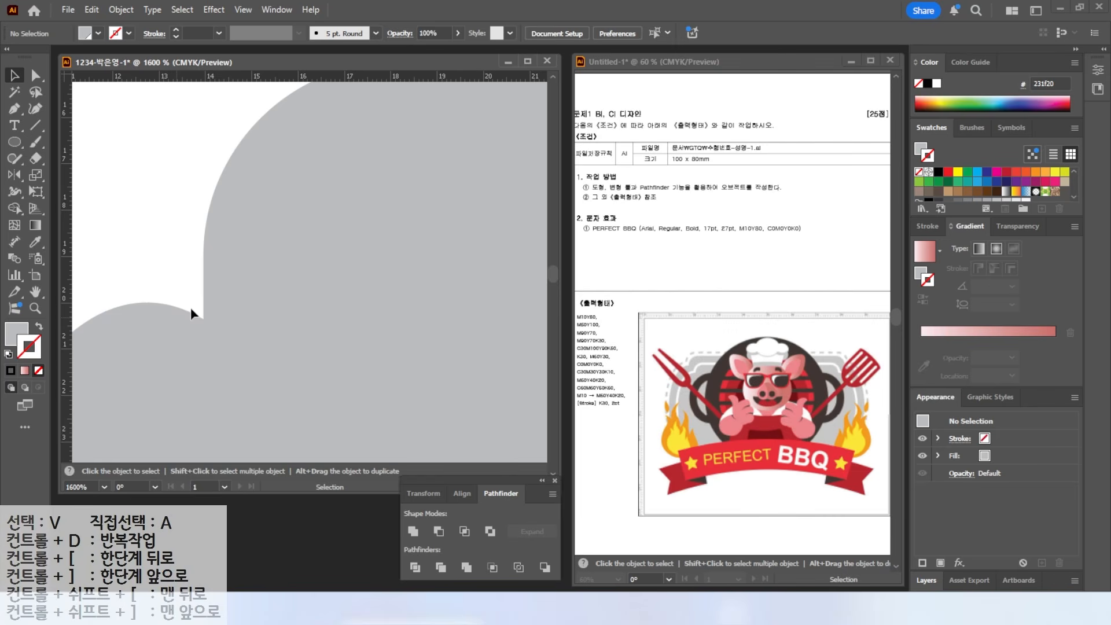
double_click(35, 292)
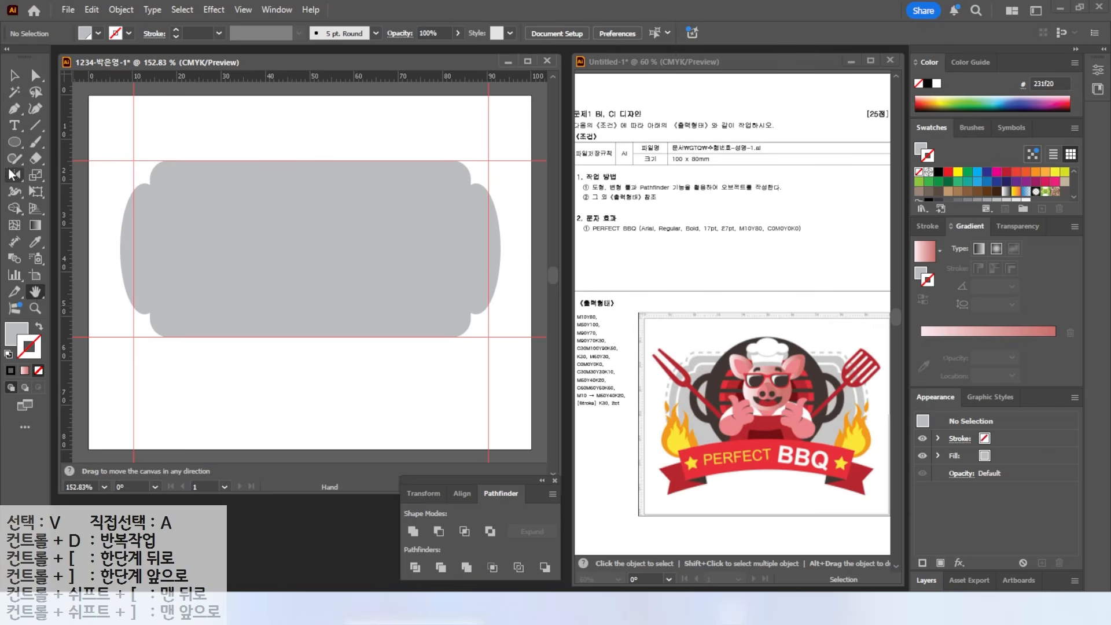
- Draw a rectangle spanning both ellipses and select all the shapes together
drag(14, 142, 70, 147)
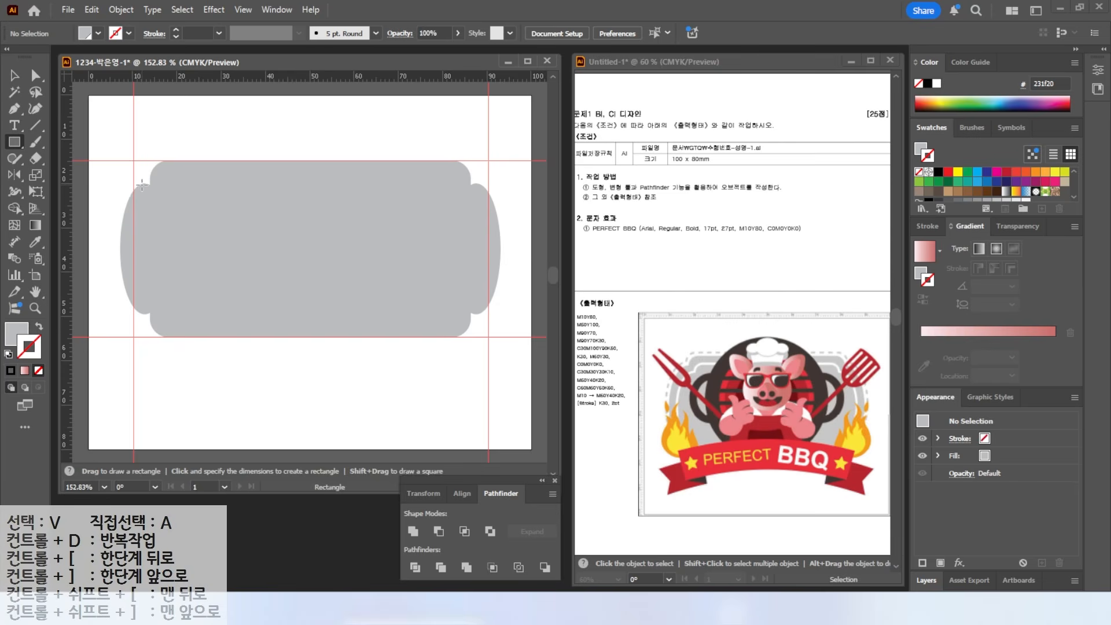
drag(144, 184, 477, 314)
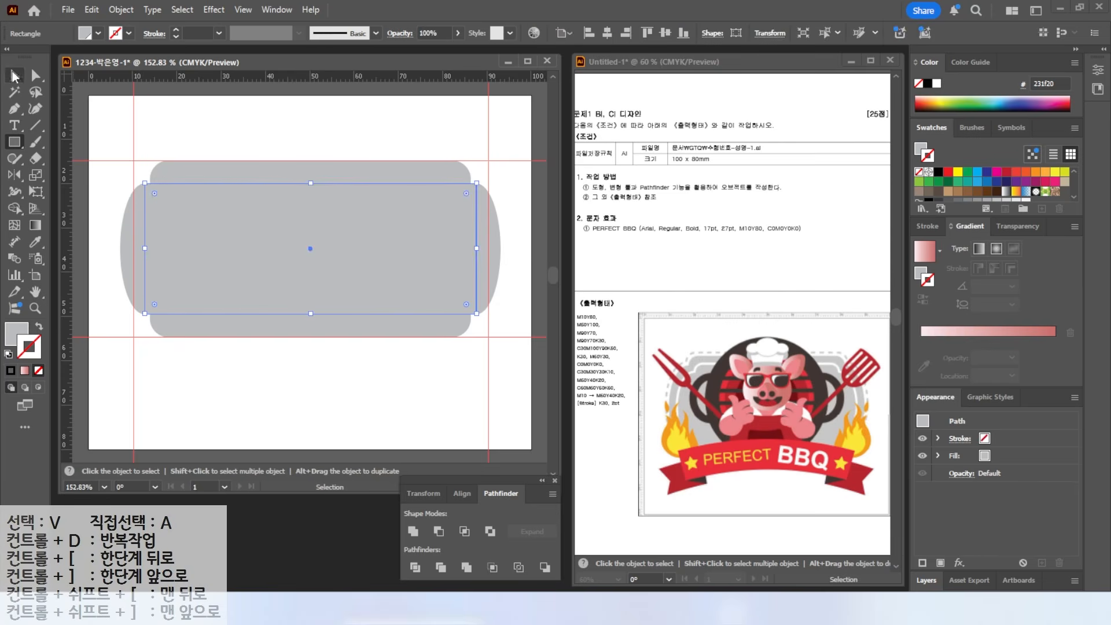
click(15, 75)
click(197, 133)
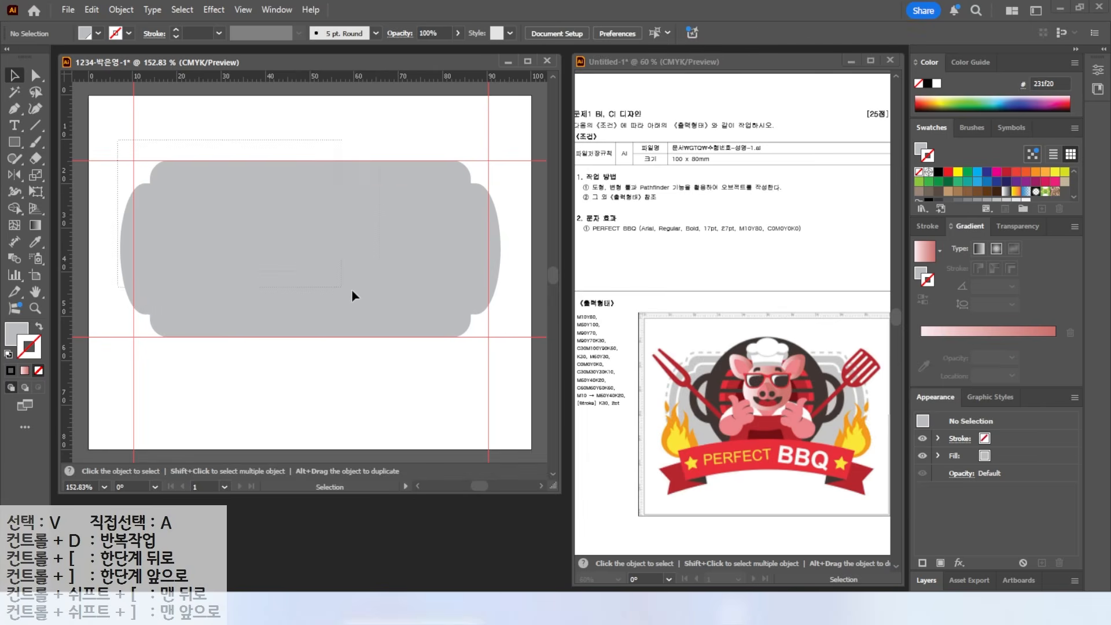
drag(502, 358, 116, 139)
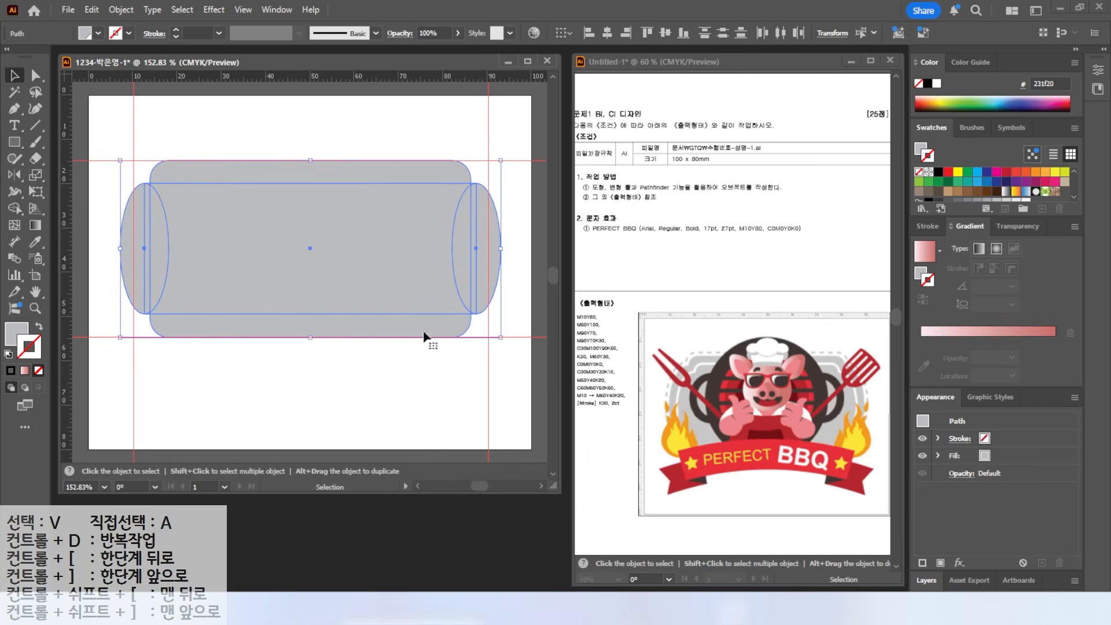
- Unite the shapes with Pathfinder and resize the merged badge to fit the guides
click(276, 10)
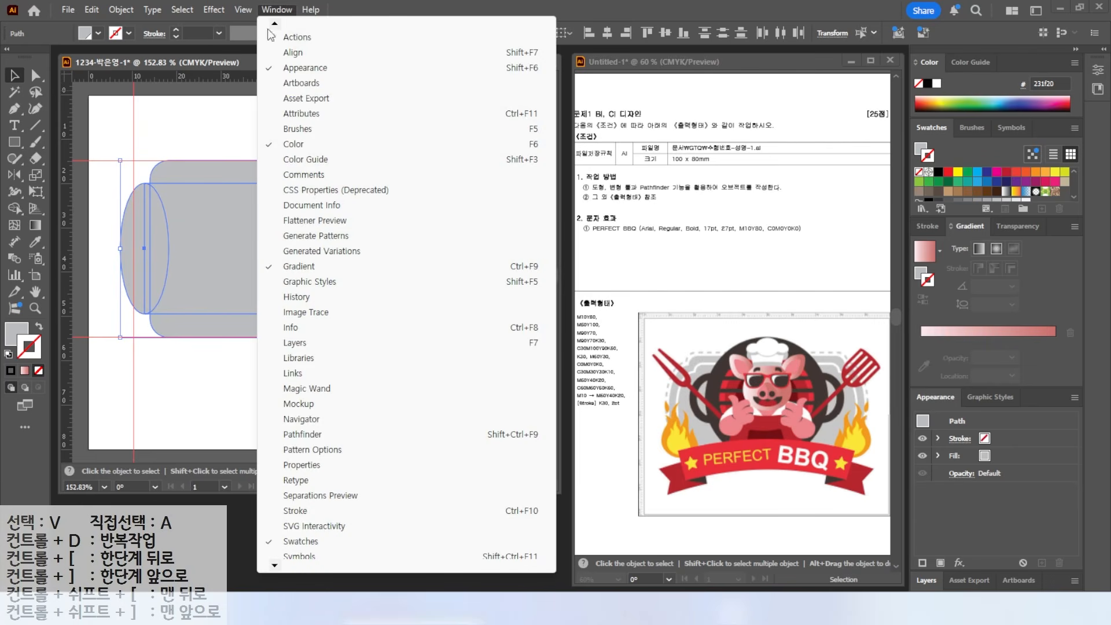
click(309, 434)
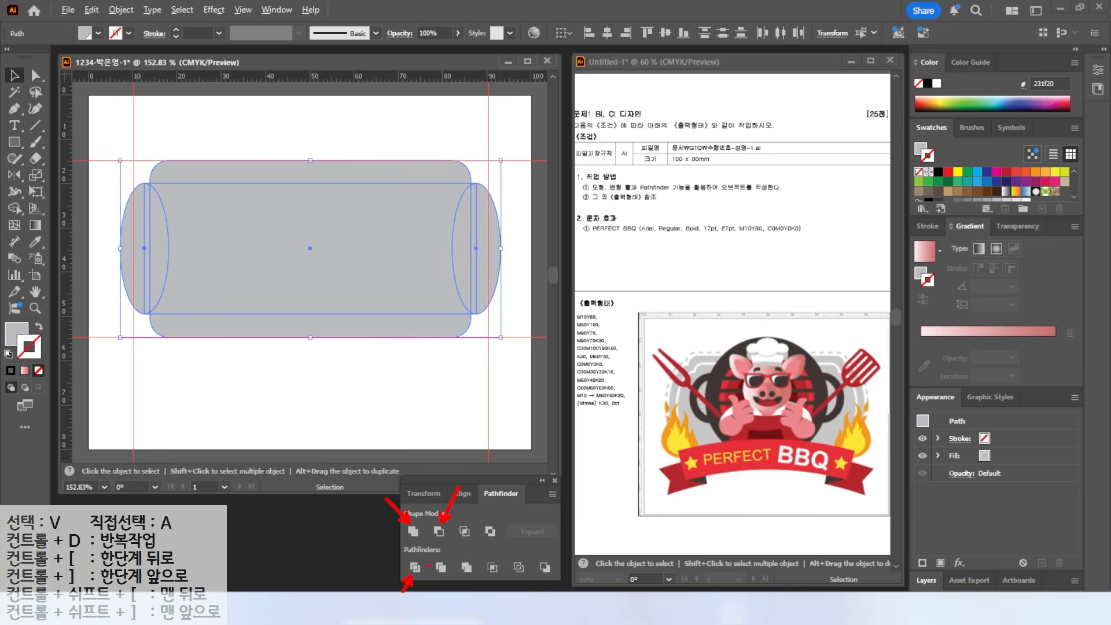
click(412, 531)
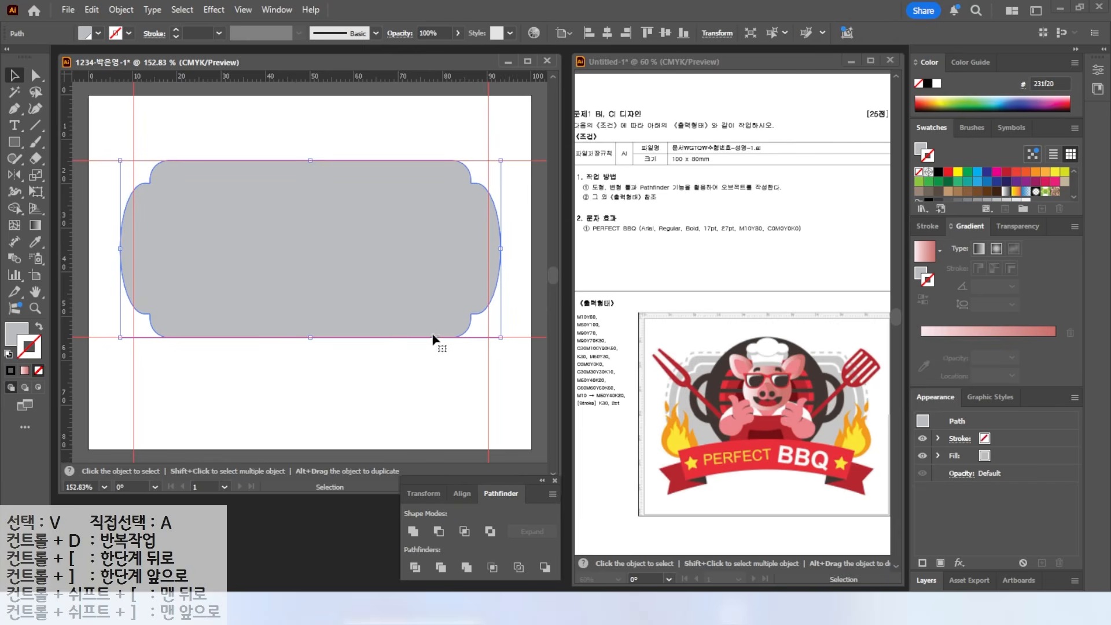
drag(498, 250, 491, 247)
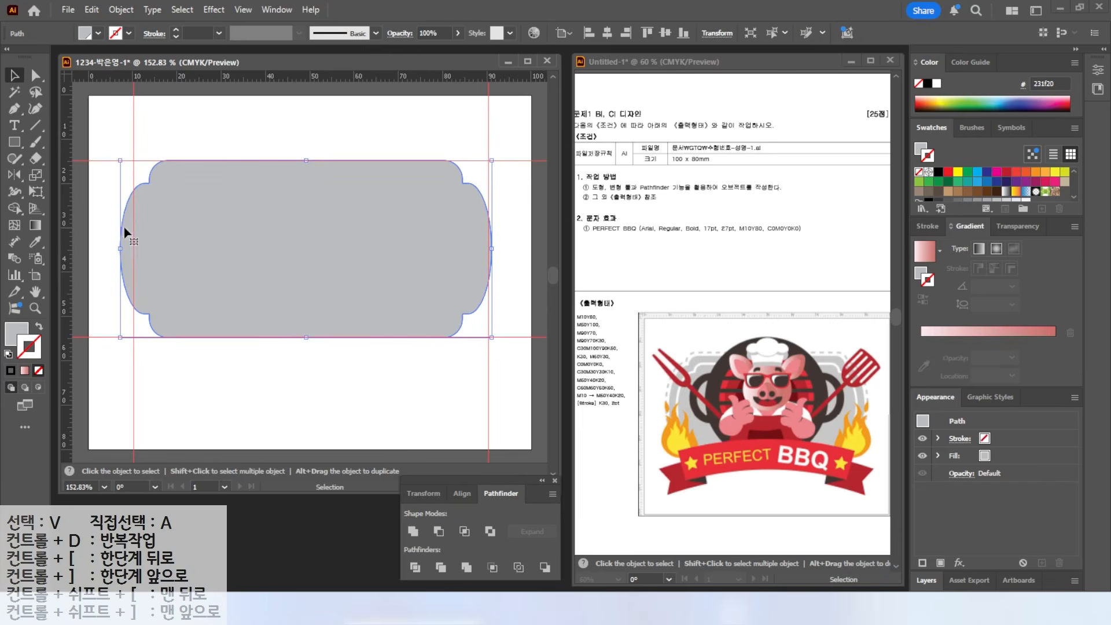
drag(121, 247, 135, 246)
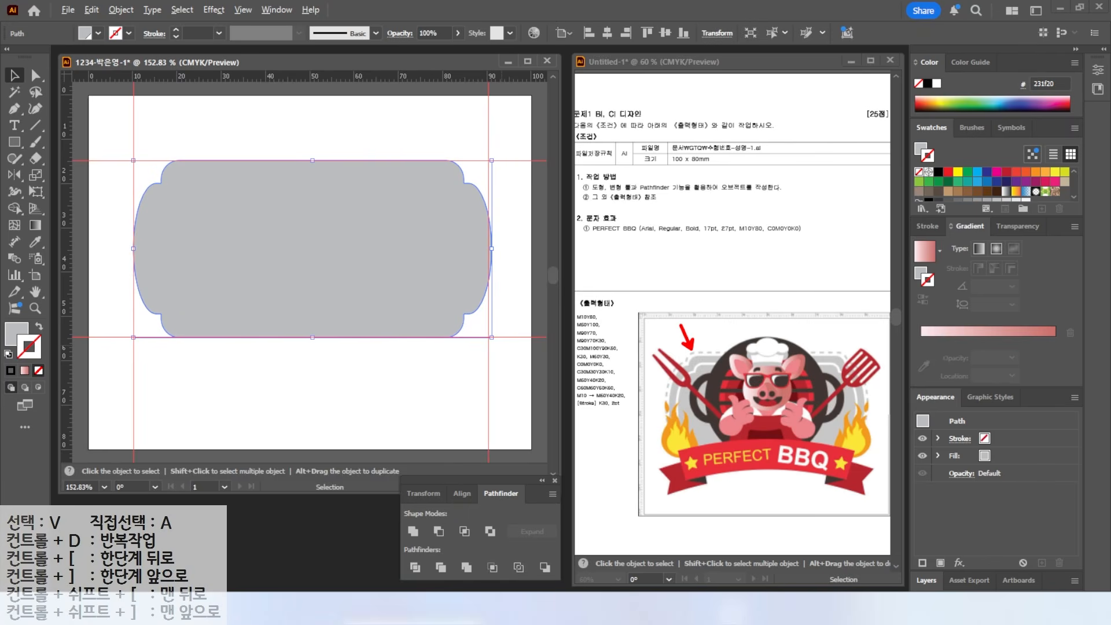
drag(489, 248, 488, 248)
- Create a 2 mm outward Offset Path around the grey badge
click(114, 12)
mouse_move(150, 408)
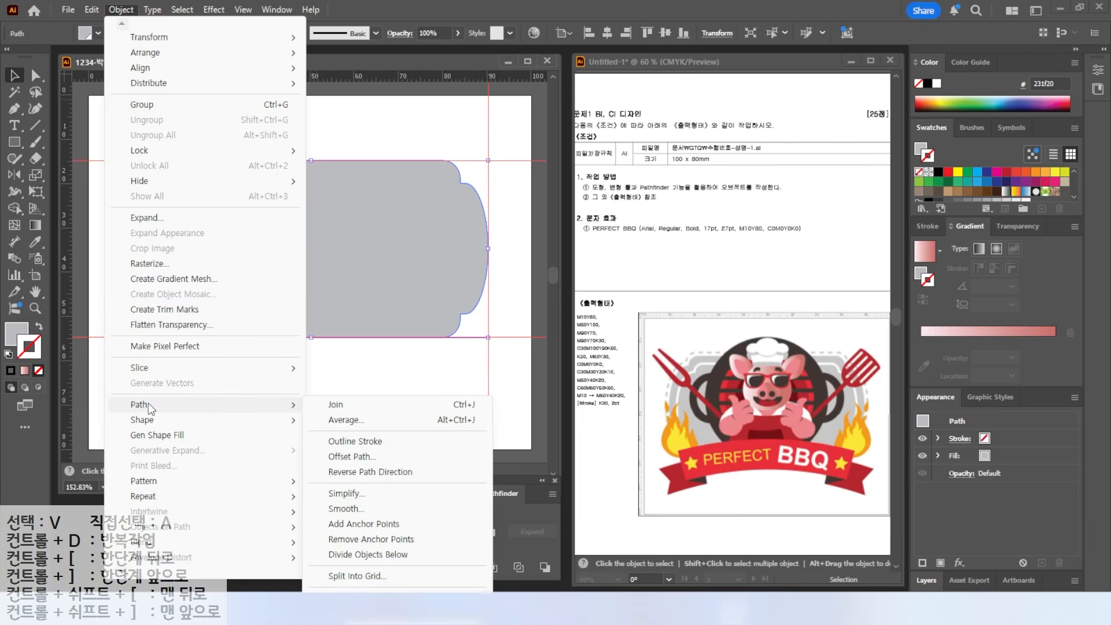
click(349, 459)
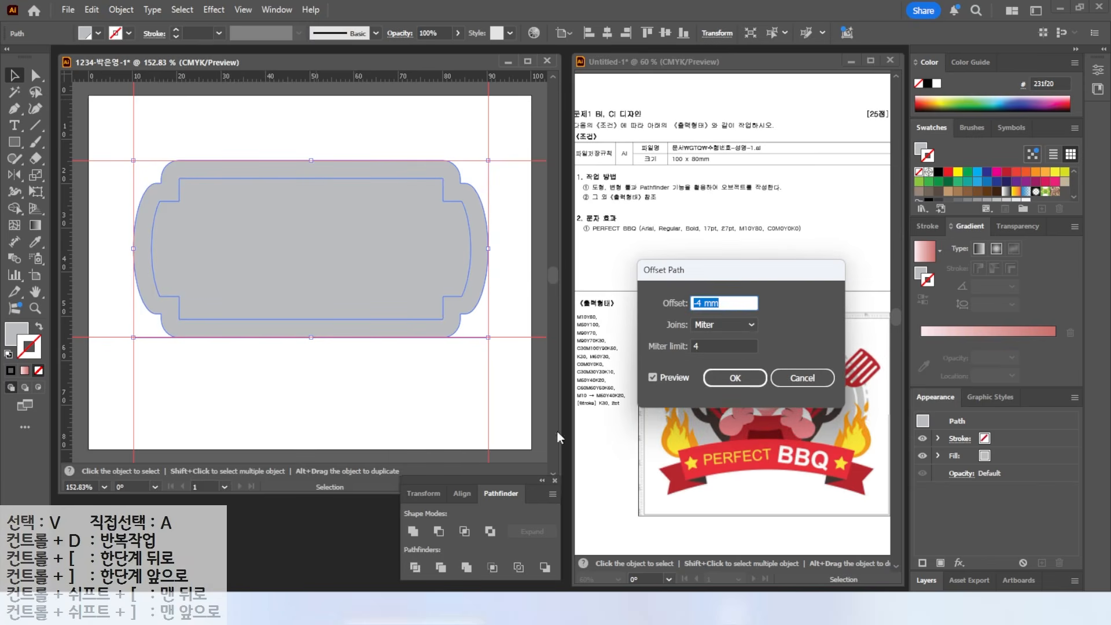
click(438, 227)
text(2)
click(652, 378)
click(652, 378)
click(652, 378)
click(653, 378)
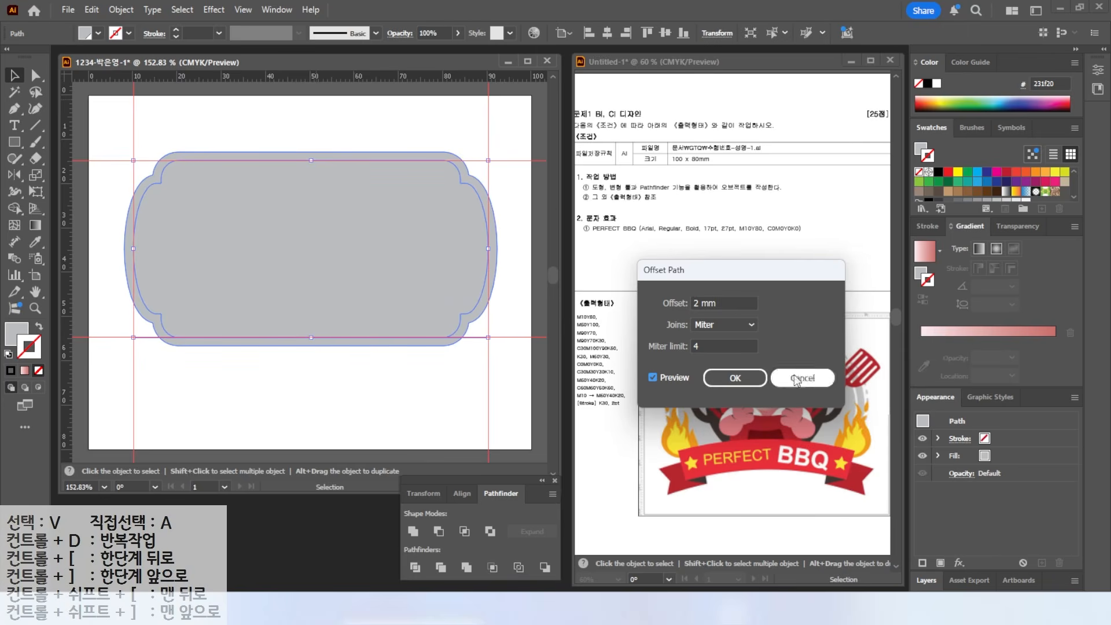
click(702, 302)
text(2.5)
key(Return)
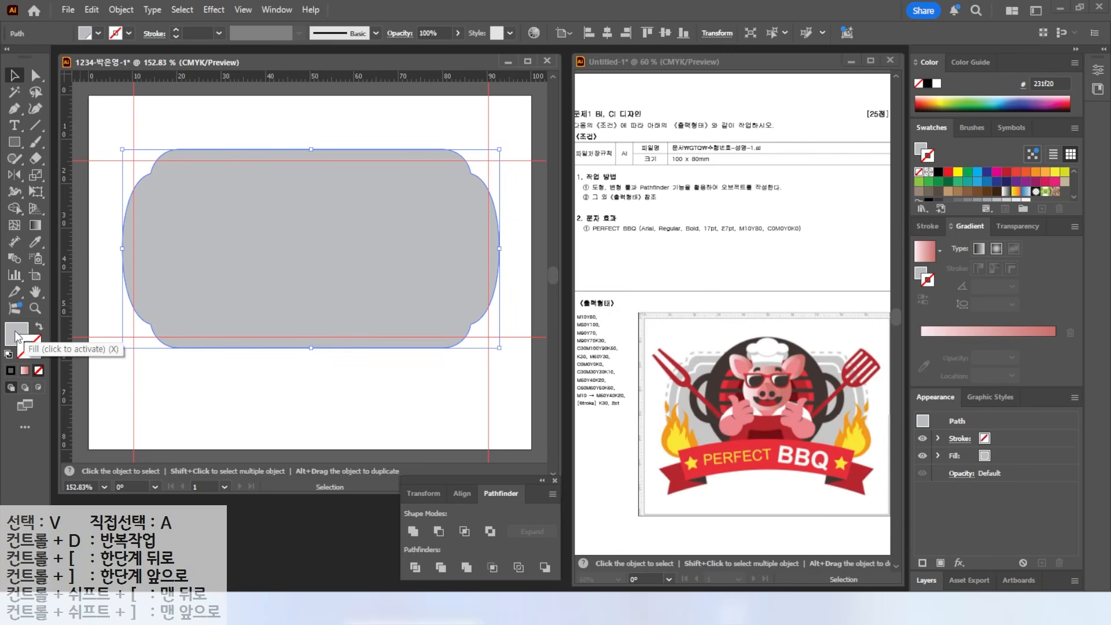
- Turn the offset shape into an unfilled grey outline with a 2 pt stroke
click(39, 327)
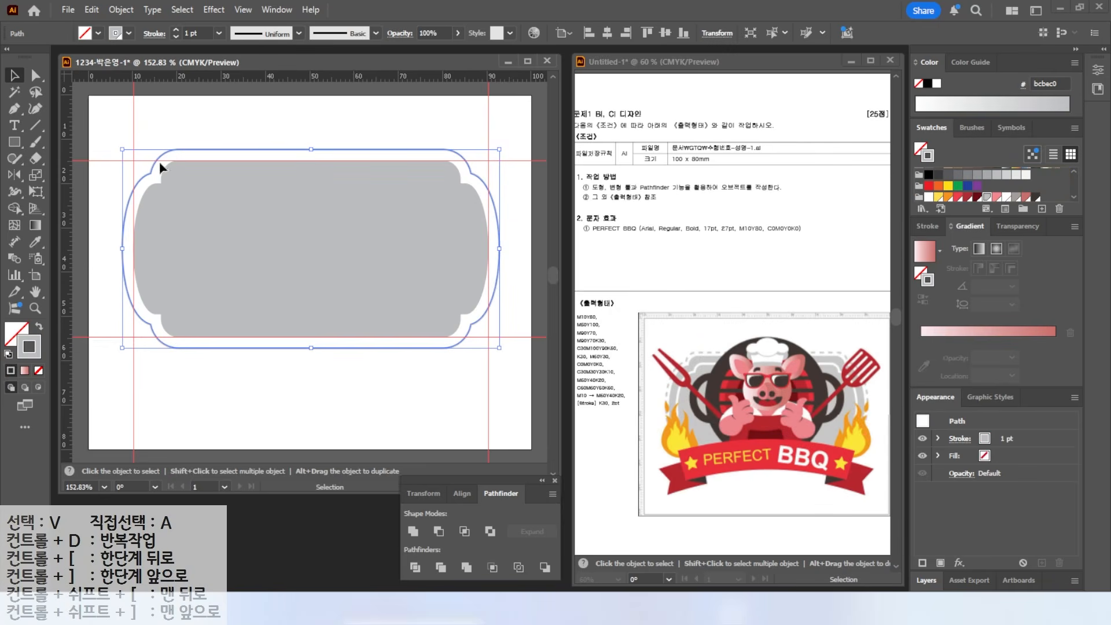
click(176, 105)
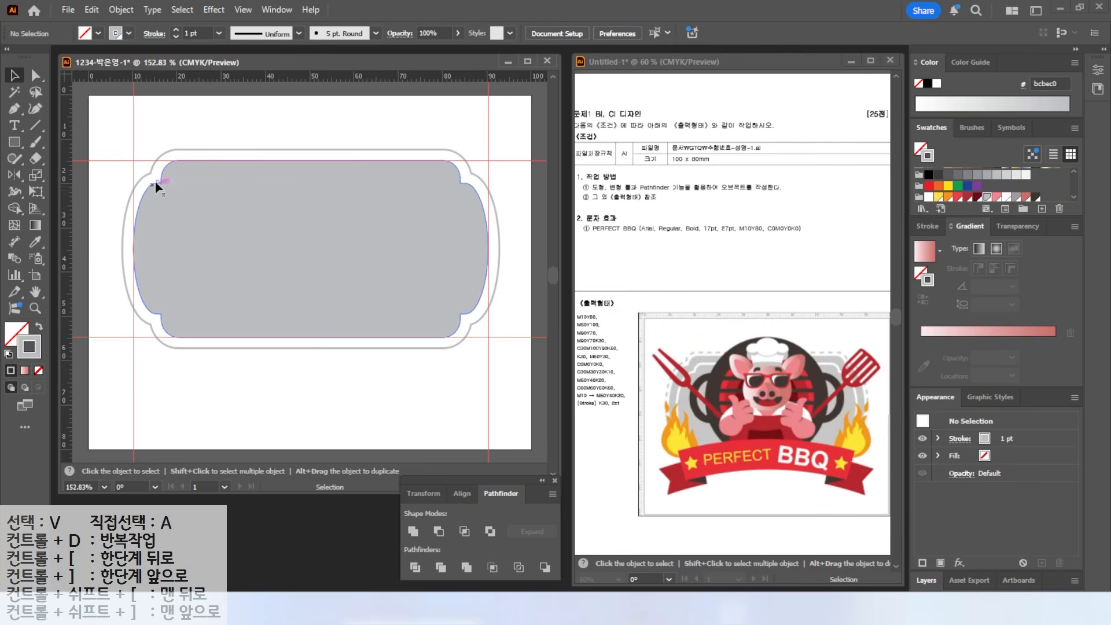
click(212, 149)
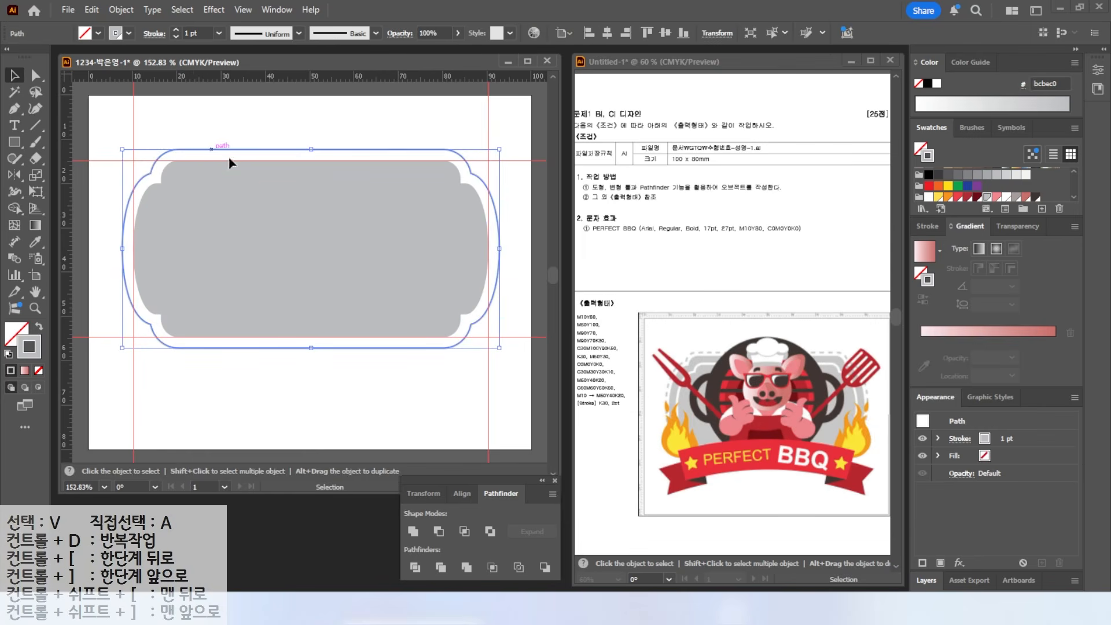
drag(614, 407, 654, 455)
drag(580, 412, 653, 412)
drag(943, 229, 908, 229)
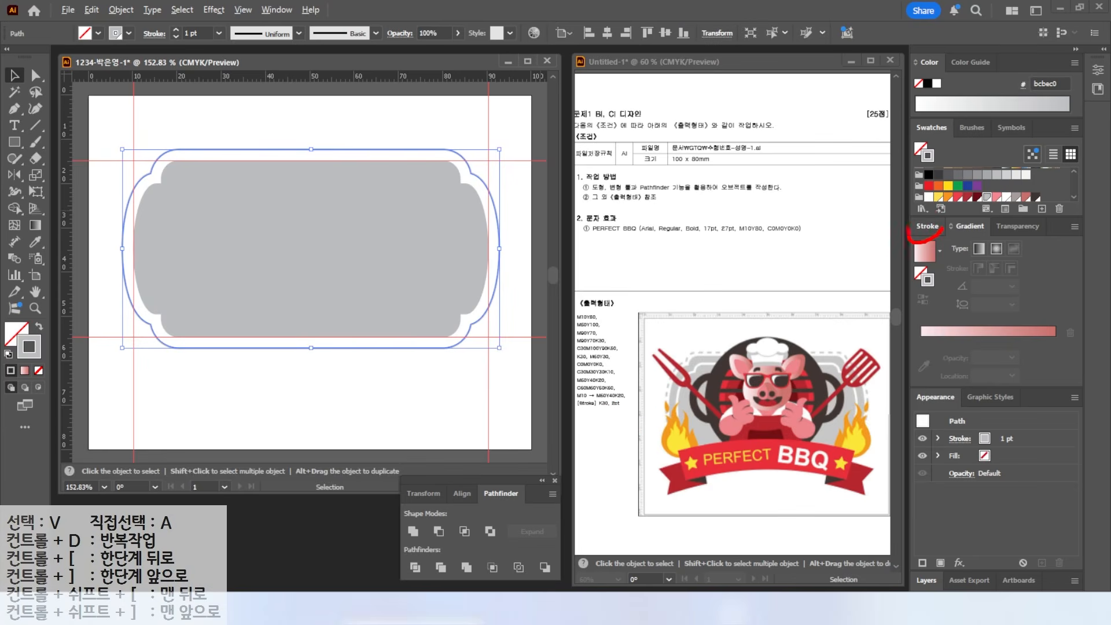
click(928, 226)
click(961, 244)
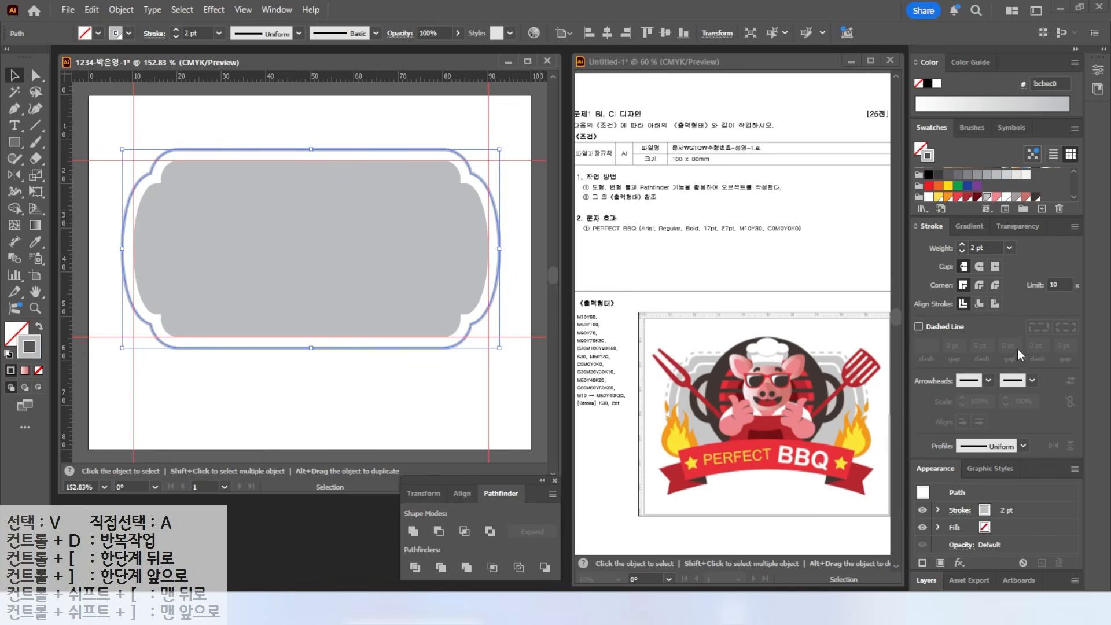
- Make the outer outline a dashed line, trying 10 pt and then 2 pt dashes
key(ctrl)
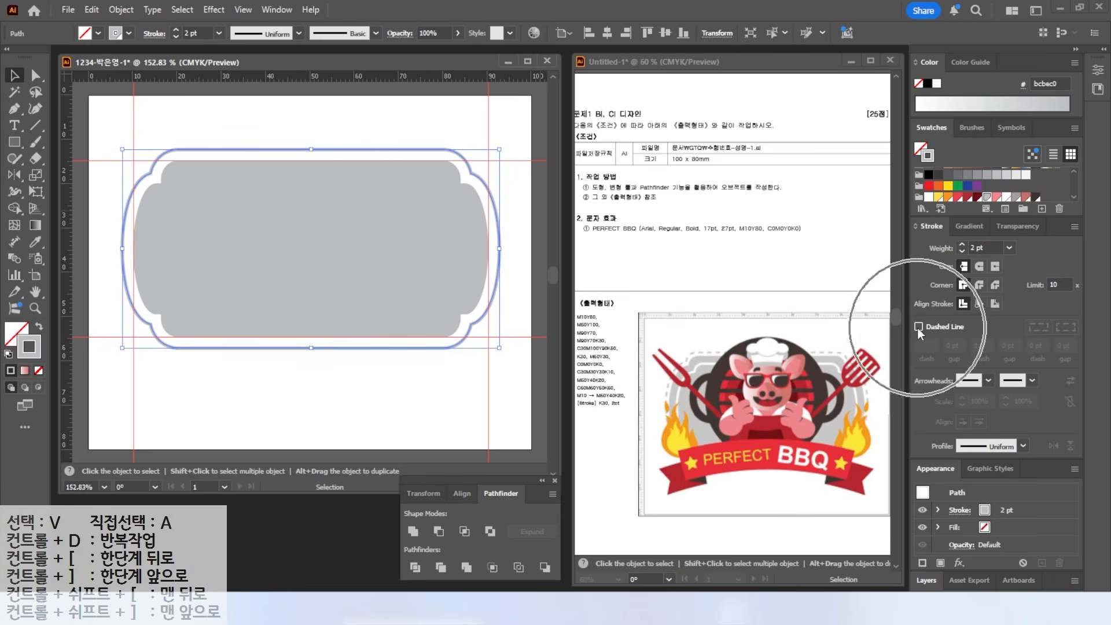
click(918, 327)
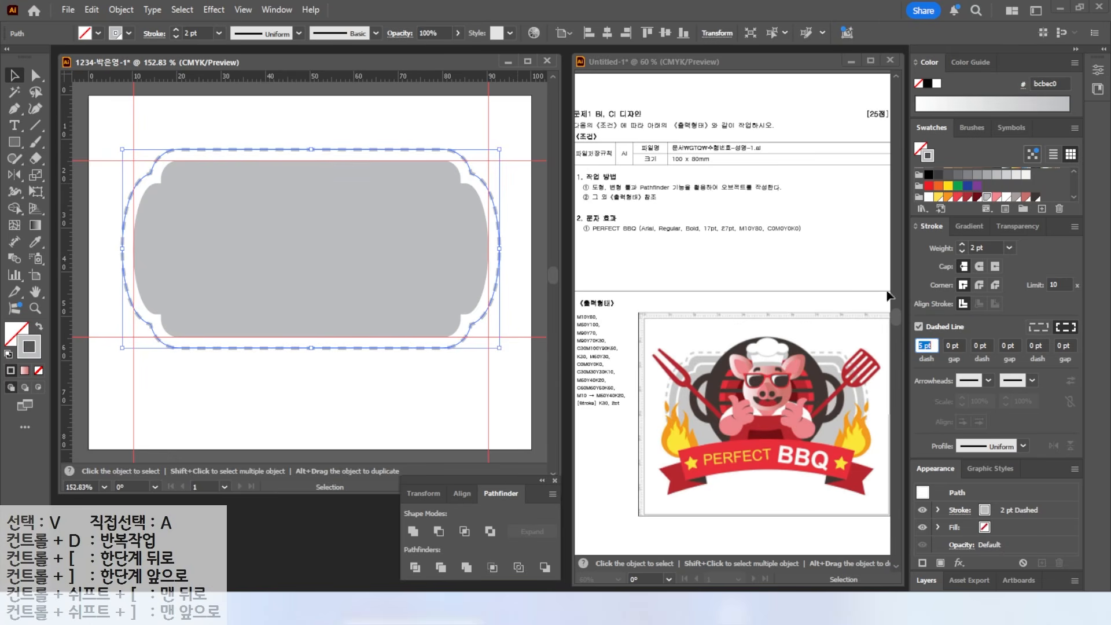
text(10)
key(Return)
click(445, 136)
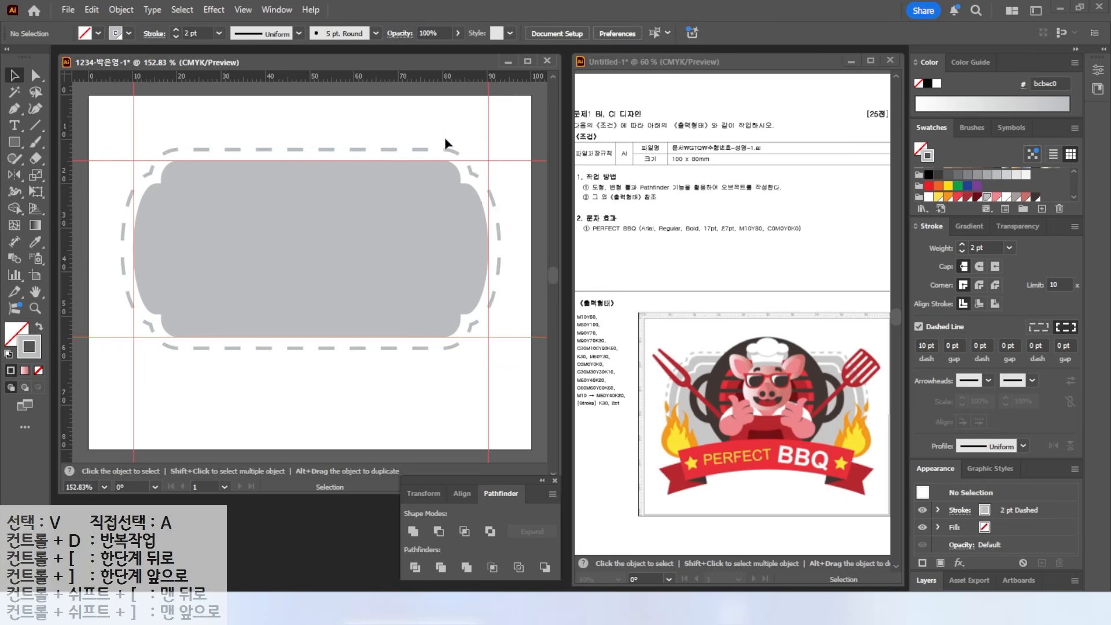
click(402, 151)
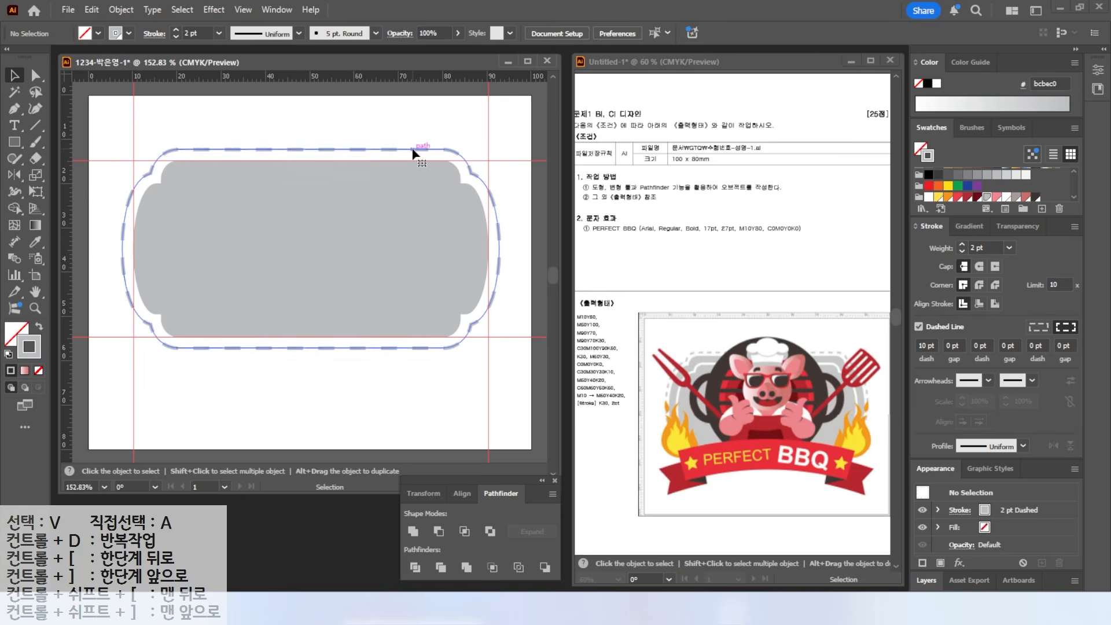
double_click(924, 344)
text(2)
key(Return)
click(413, 129)
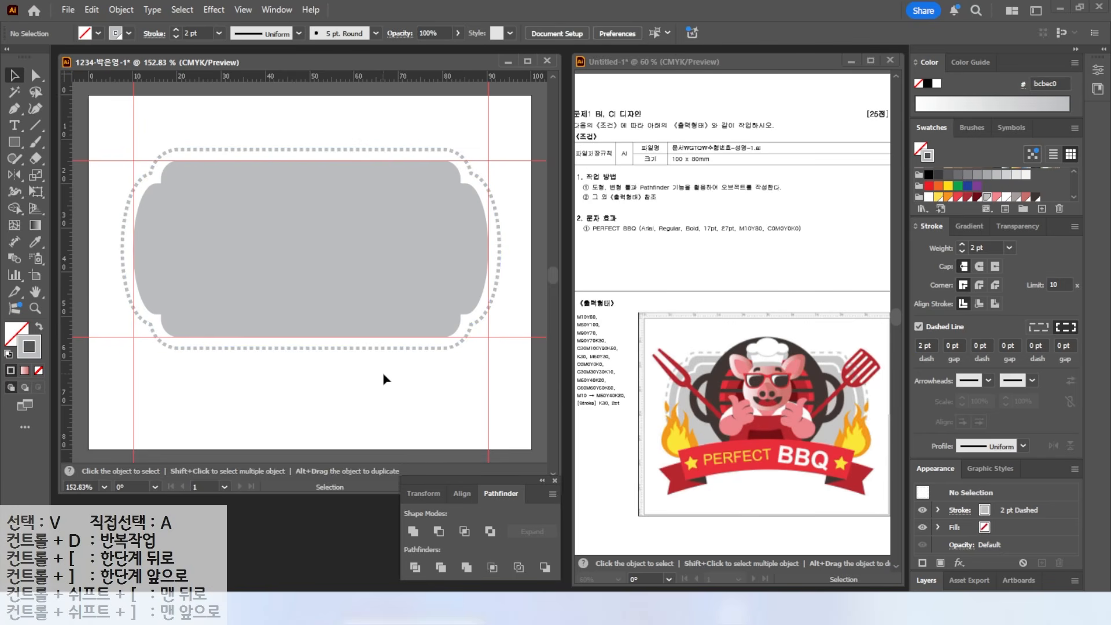
click(407, 151)
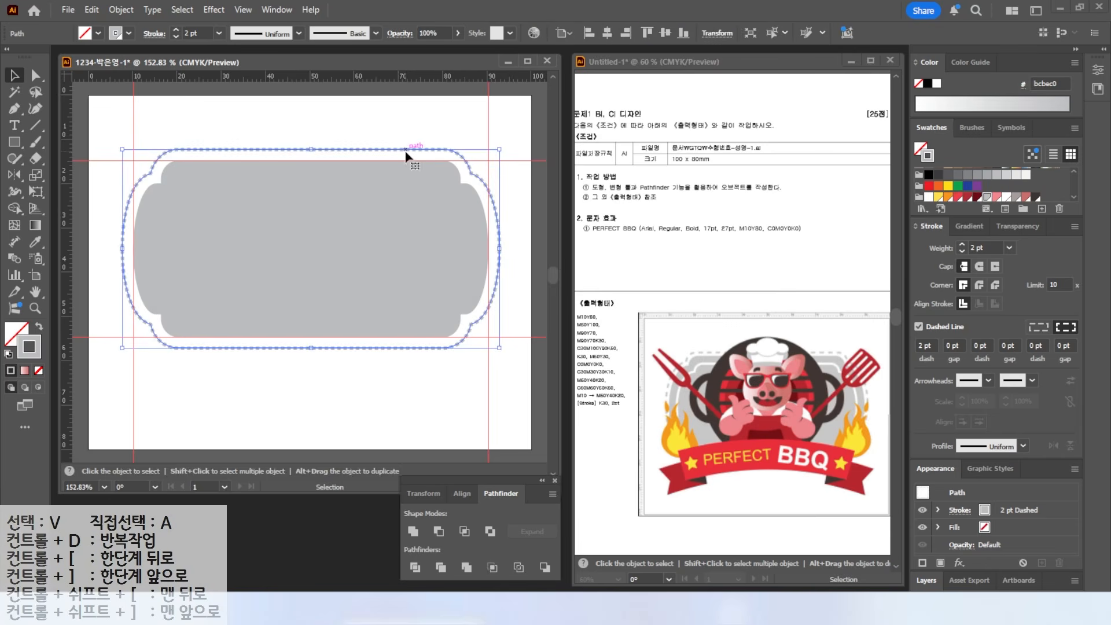
- Settle on 5 pt dashes for the outline, then select the grey inner shape
click(926, 345)
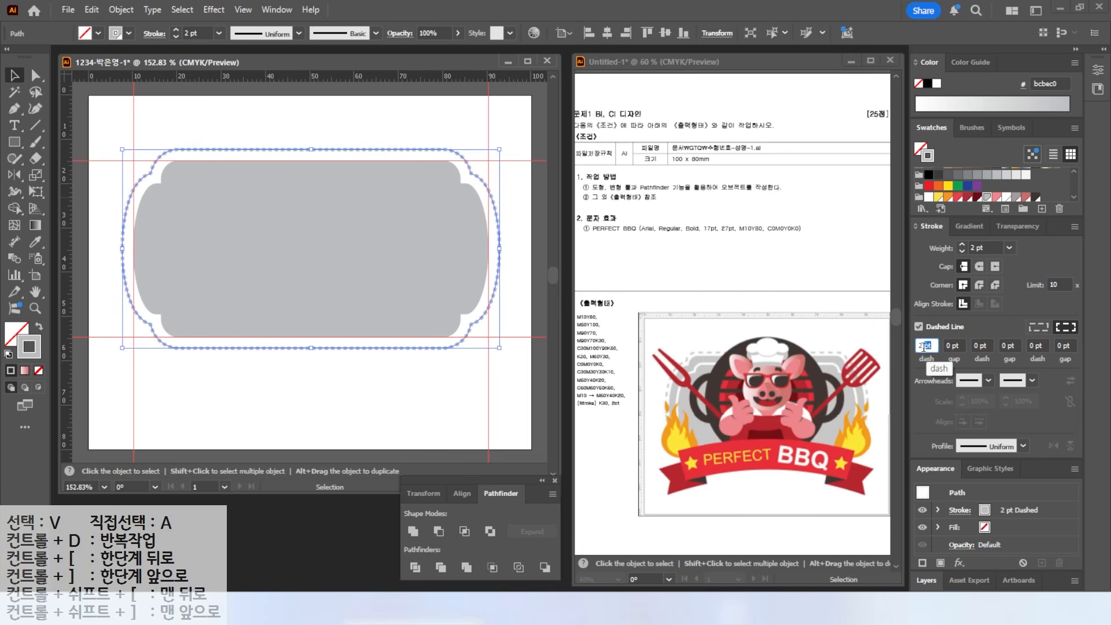
text(4)
key(Return)
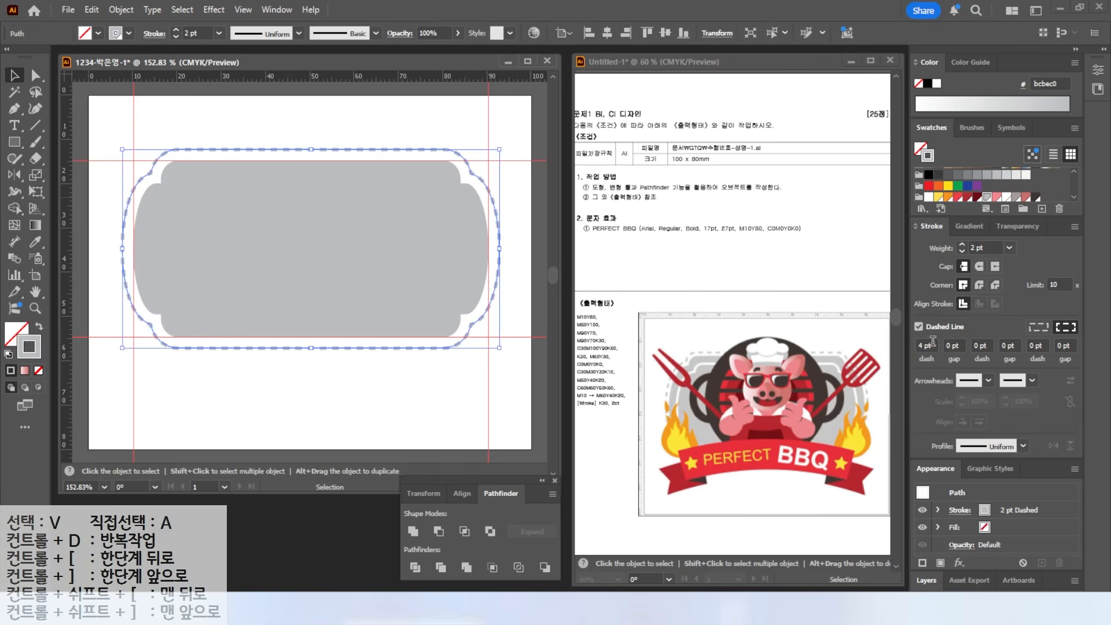
text(5)
key(Return)
click(451, 141)
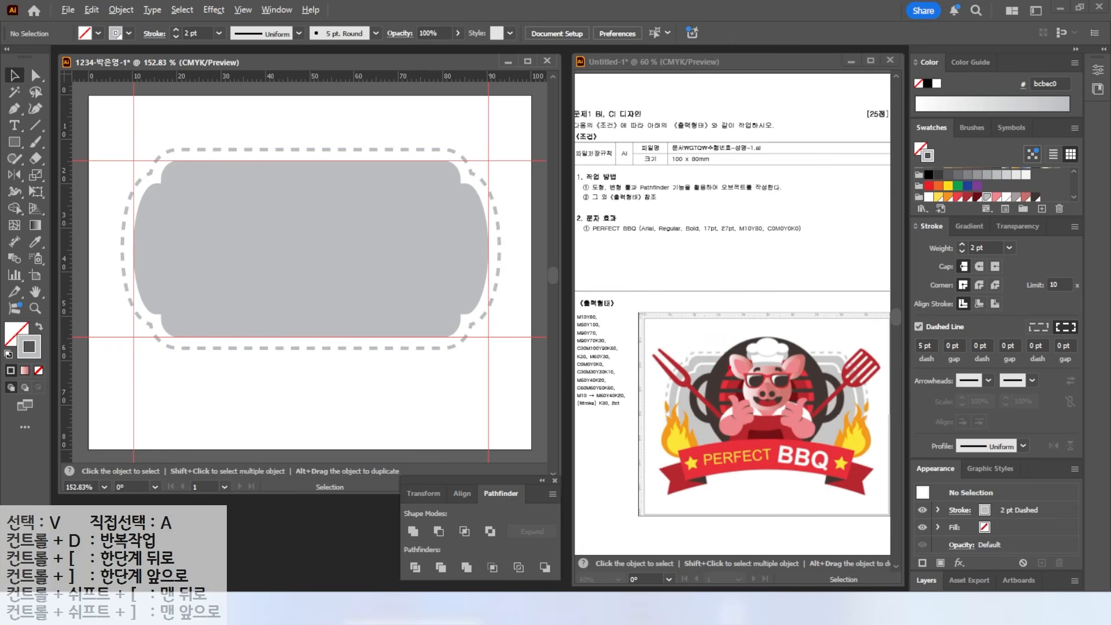
drag(699, 362, 691, 324)
key(Escape)
click(441, 213)
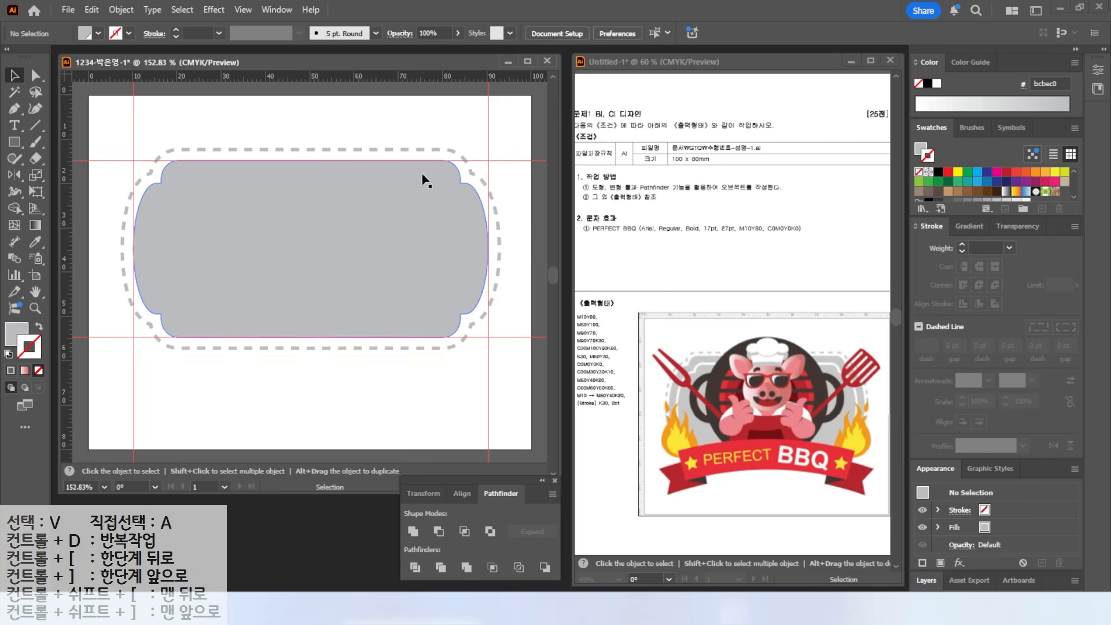
- Preview a -3 mm Offset Path on the grey shape, then cancel it
click(122, 10)
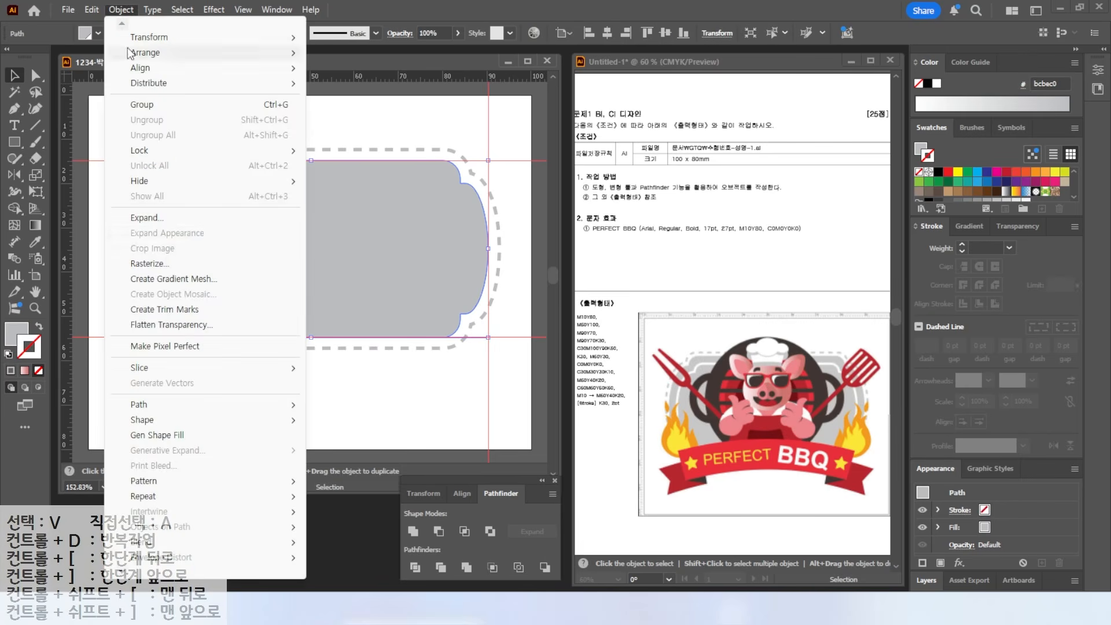
mouse_move(174, 403)
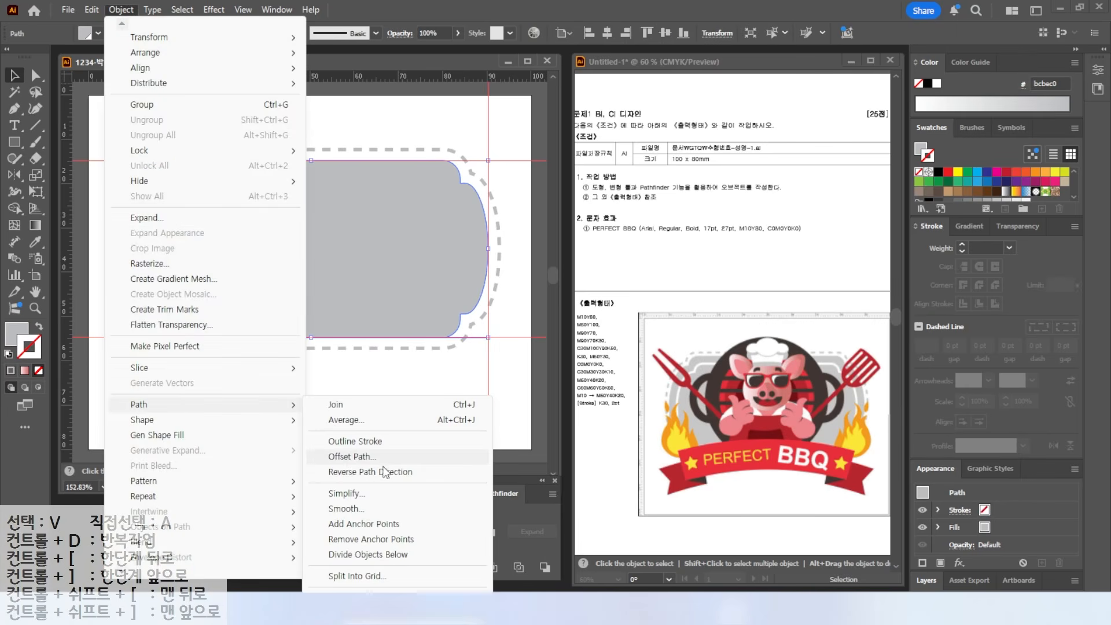
click(350, 457)
text(-)
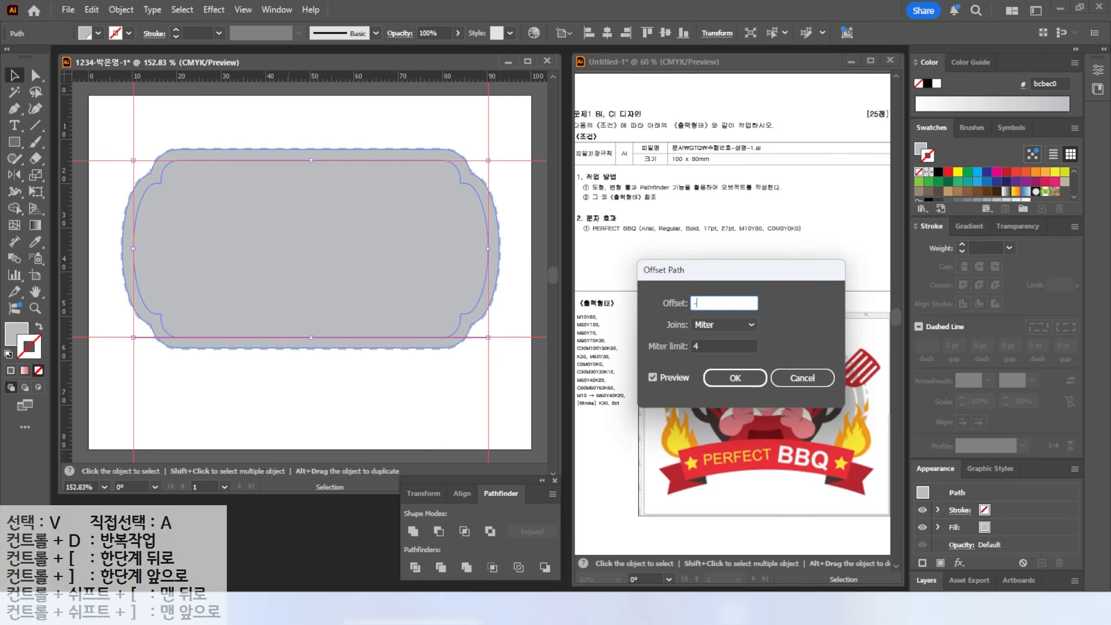
text(3)
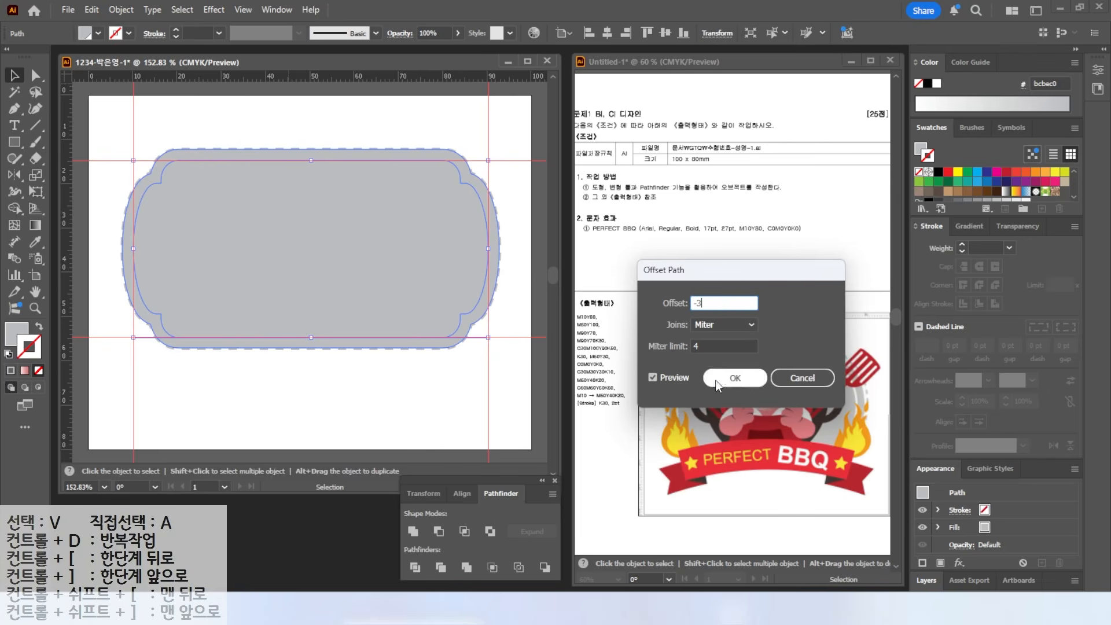
click(652, 377)
click(652, 377)
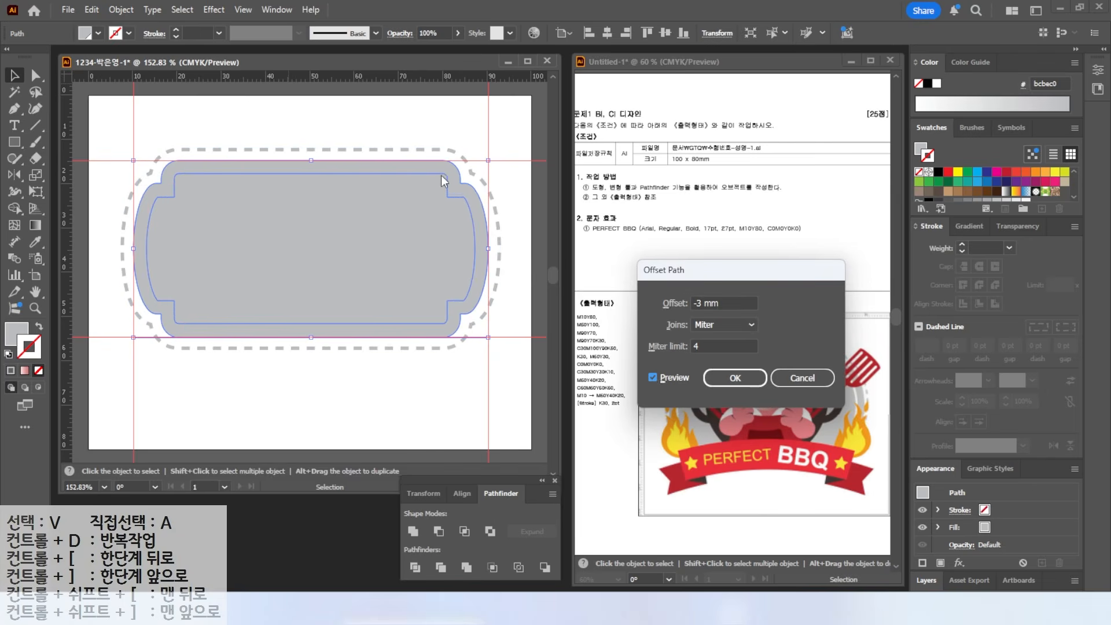
drag(447, 175, 491, 138)
key(Escape)
click(796, 375)
- Alt-drag a copy of the grey shape lower down and fill it orange
click(346, 122)
click(377, 200)
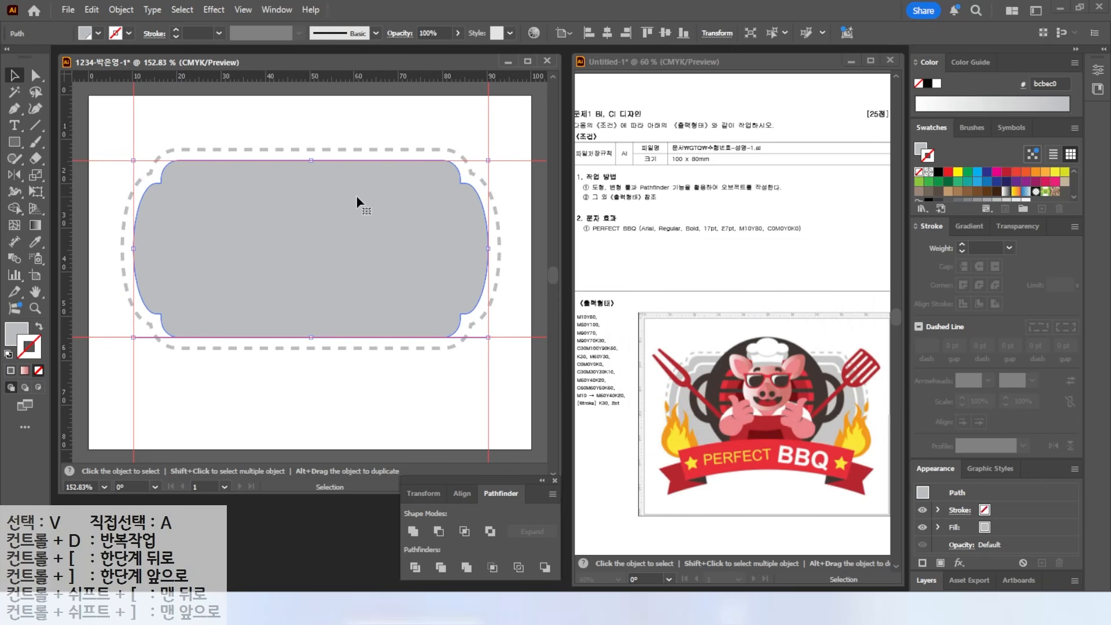
drag(359, 200, 359, 261)
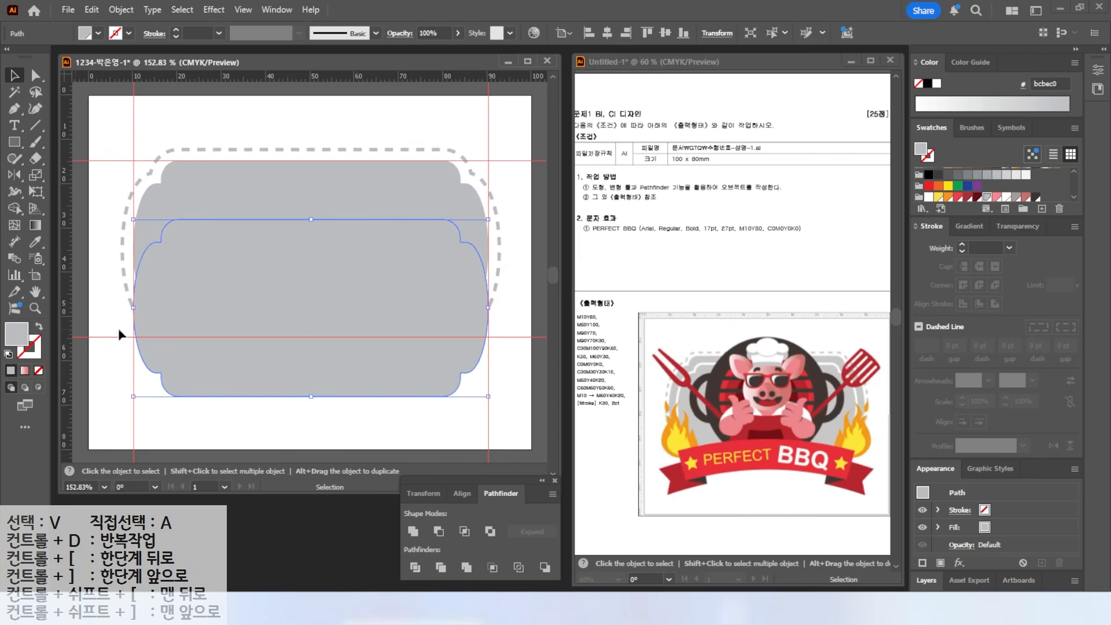
click(949, 198)
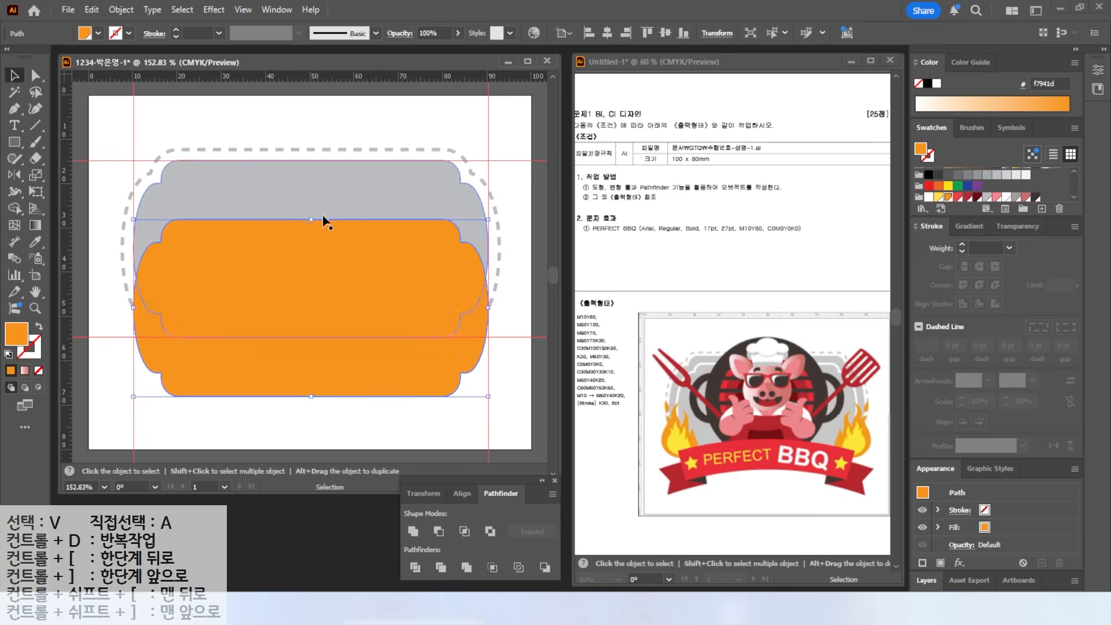
- Resize and move the orange copy so it sits centred inside the grey shape
drag(315, 221, 312, 249)
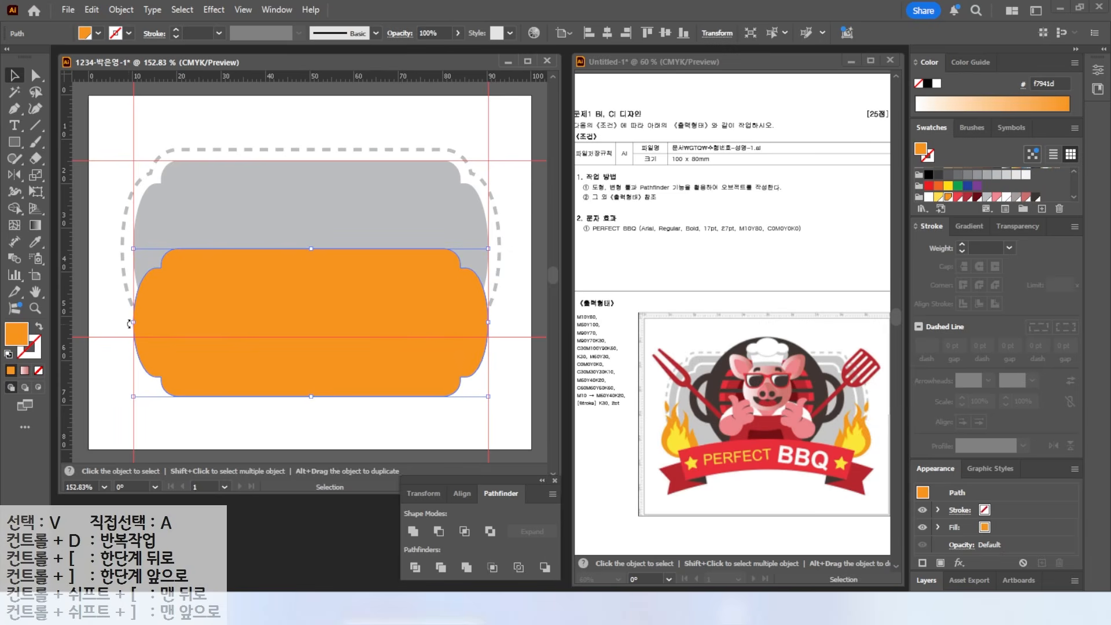
drag(132, 324, 150, 324)
drag(260, 298, 244, 216)
drag(469, 248, 475, 248)
drag(151, 249, 146, 250)
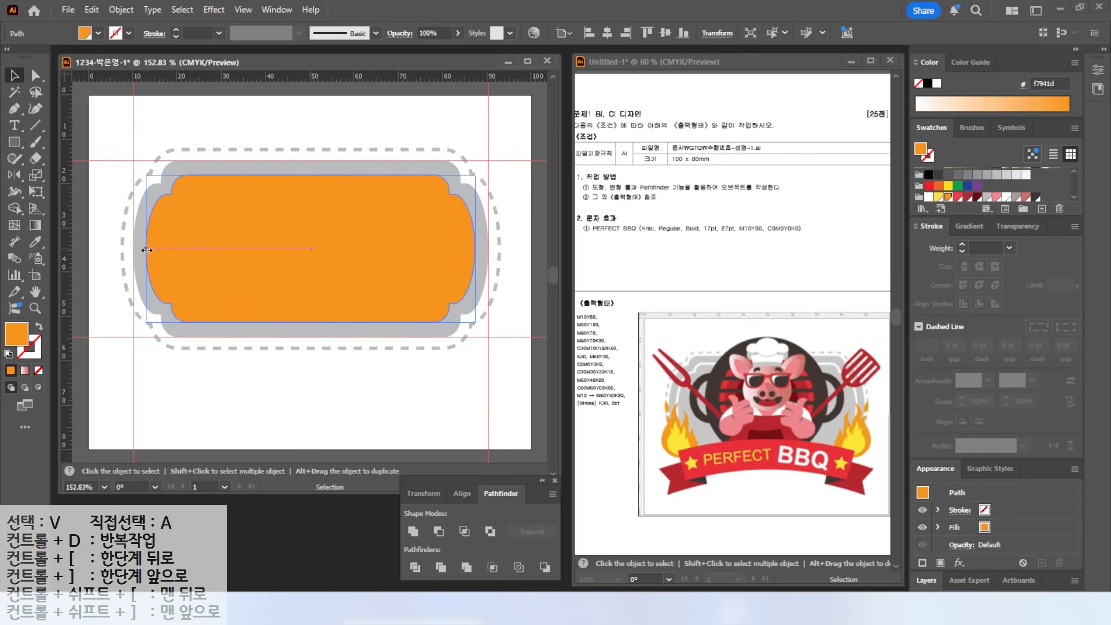
- Turn the orange copy into an unfilled shape with a white outline
click(37, 327)
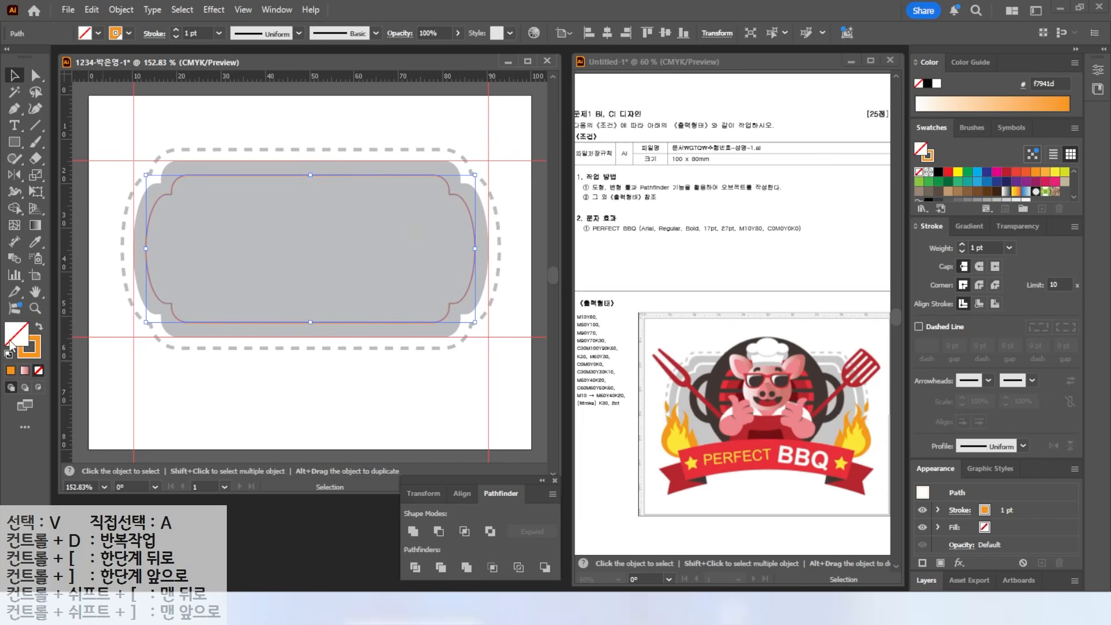
click(36, 352)
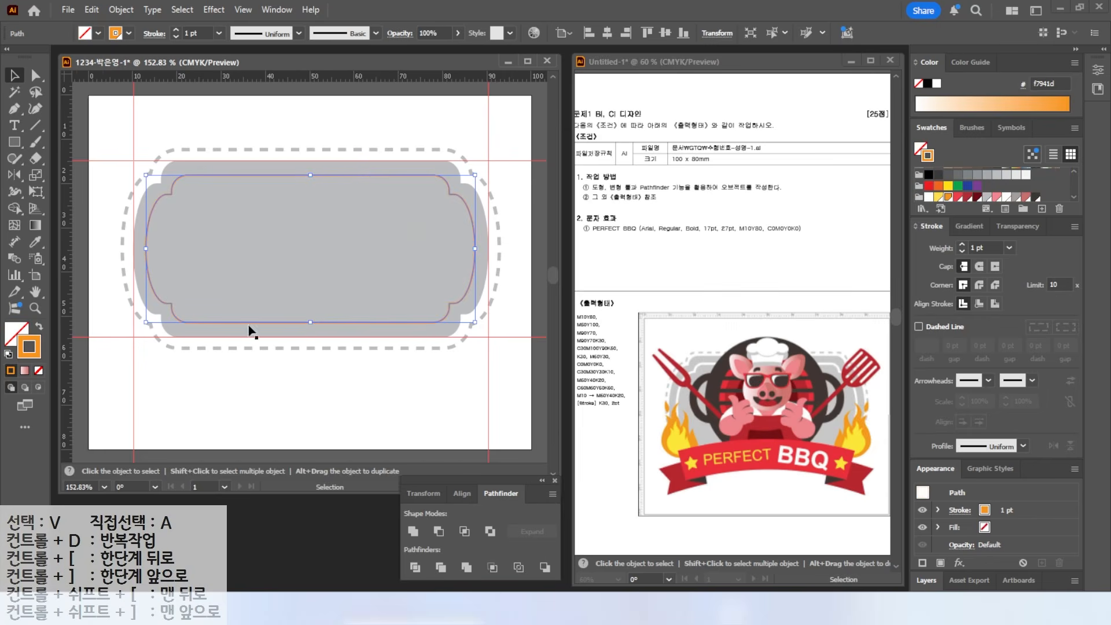
click(928, 198)
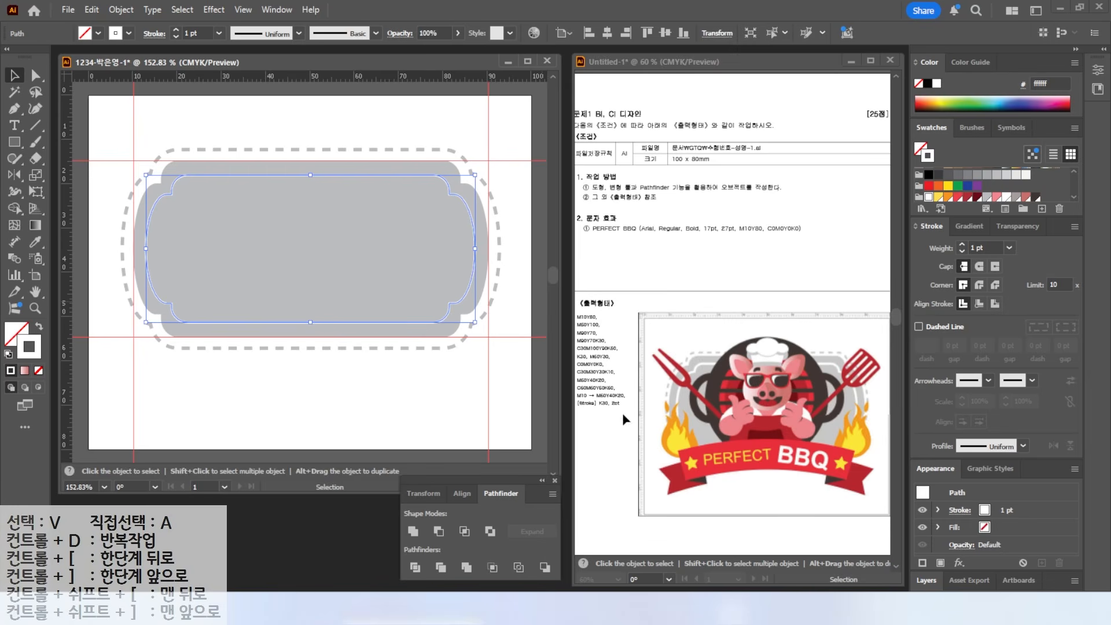
mouse_move(581, 411)
mouse_down()
mouse_move(628, 410)
mouse_move(640, 444)
mouse_up()
key(Escape)
- Set the inner white outline's stroke weight to 1.5 pt
click(986, 246)
text(1.5)
key(Return)
click(466, 132)
- Cancel an Offset Path on the dashed outline, then draw a large circle over the badge centre
click(427, 152)
click(121, 9)
mouse_move(231, 404)
click(371, 456)
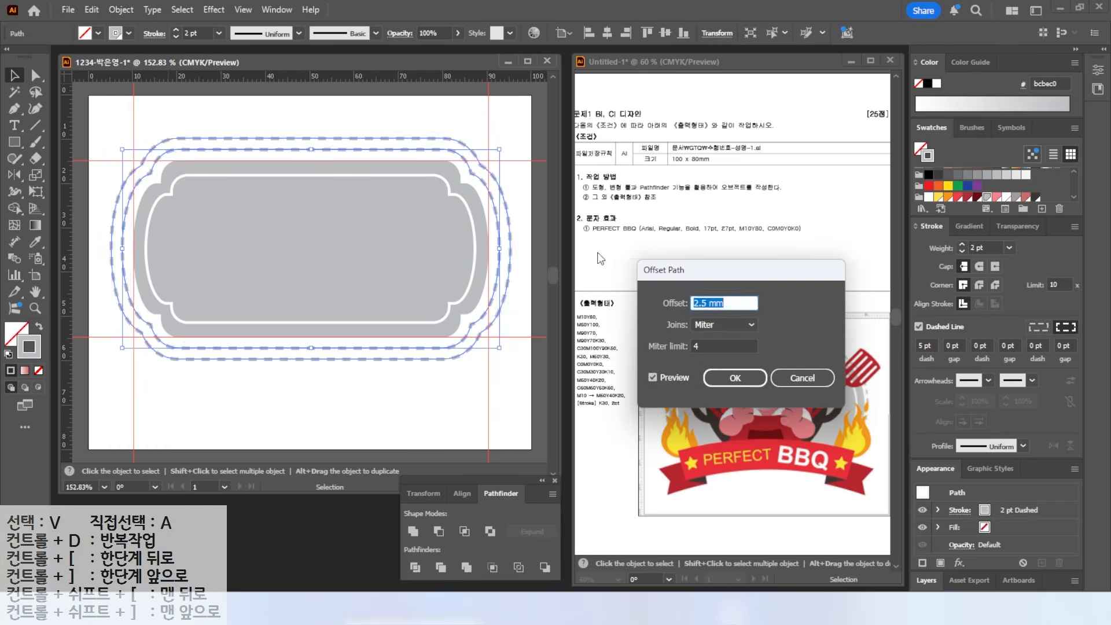
key(Escape)
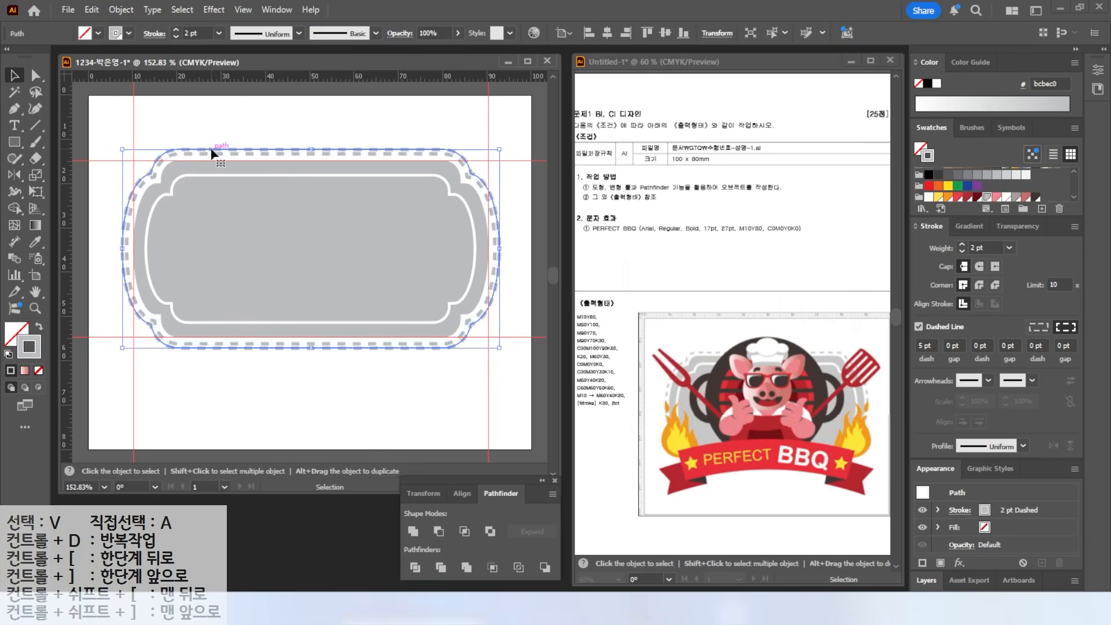
click(281, 111)
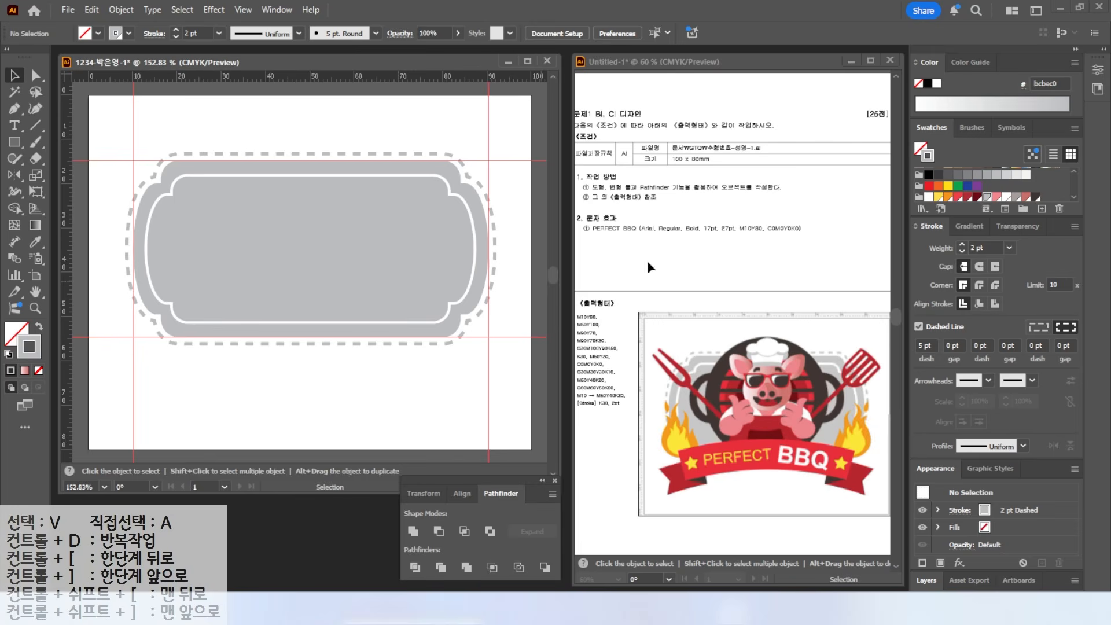
drag(16, 141, 95, 173)
drag(188, 123, 390, 347)
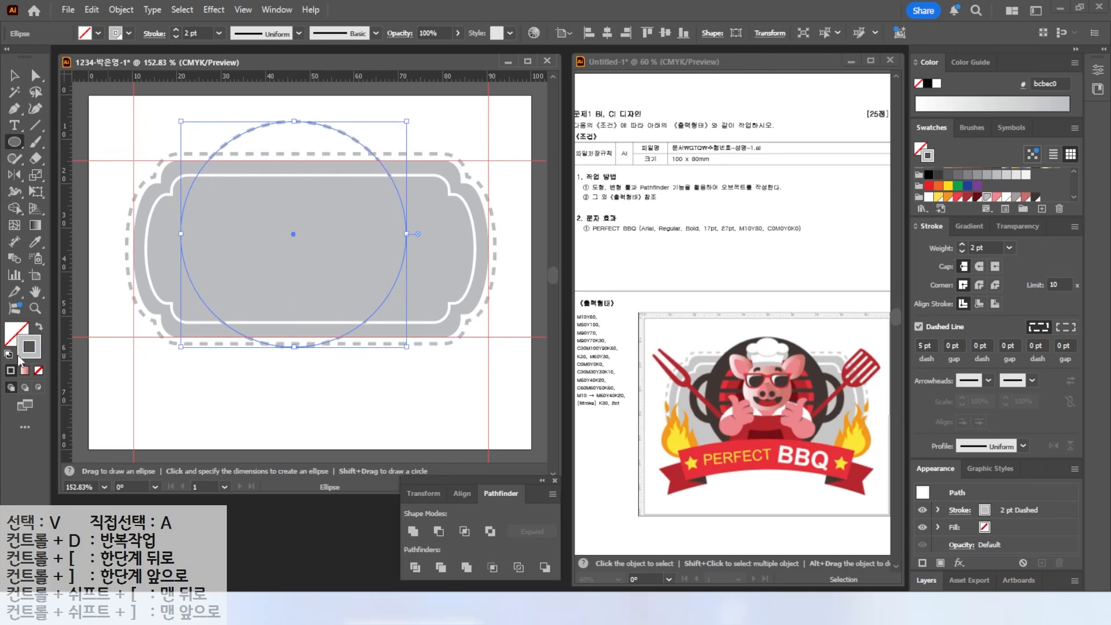
- Fill the large circle near-black brown, reposition it, and draw a small ellipse over its left edge
click(39, 328)
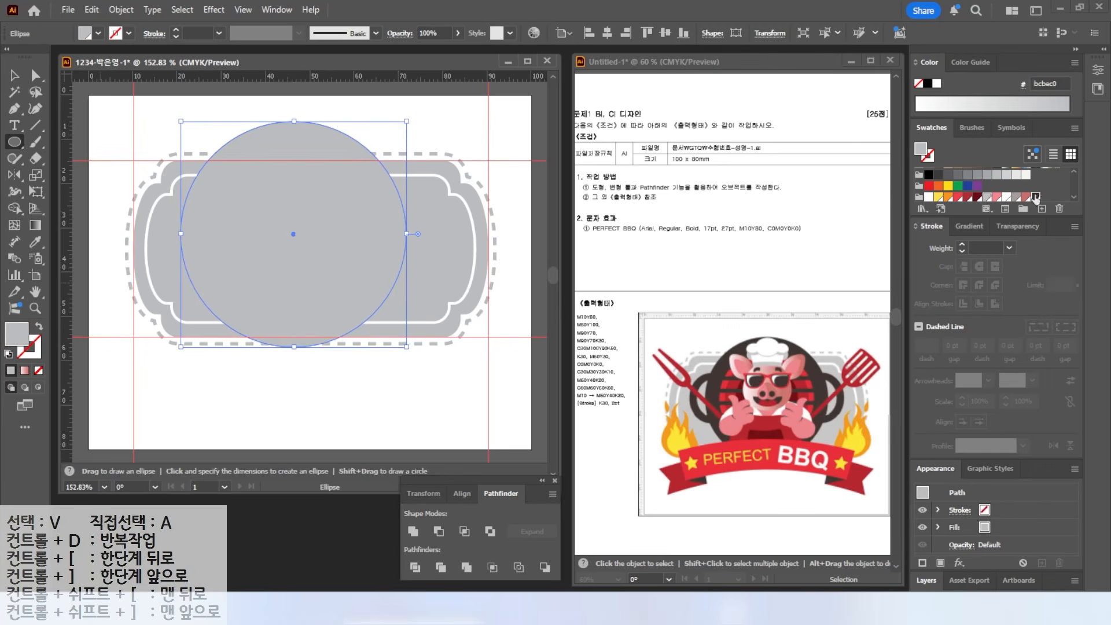
click(1036, 198)
key(v)
mouse_move(272, 191)
mouse_down()
mouse_move(332, 209)
mouse_move(289, 199)
mouse_up()
key(l)
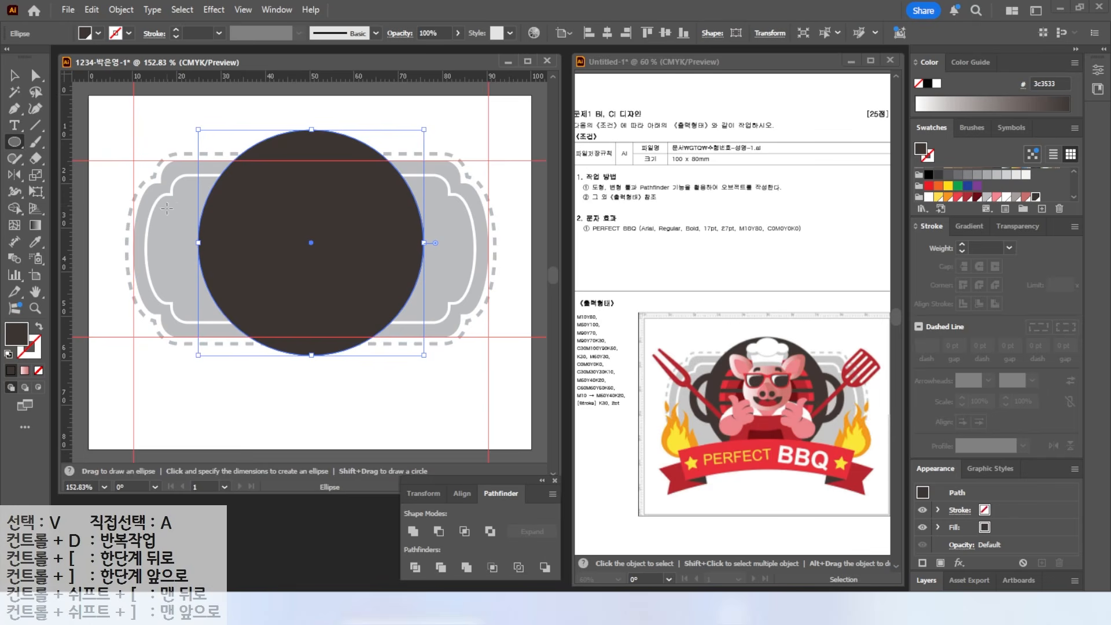
drag(163, 196, 251, 296)
- Turn the small ellipse into an unfilled dark ring with a 10 pt stroke
key(shift+x)
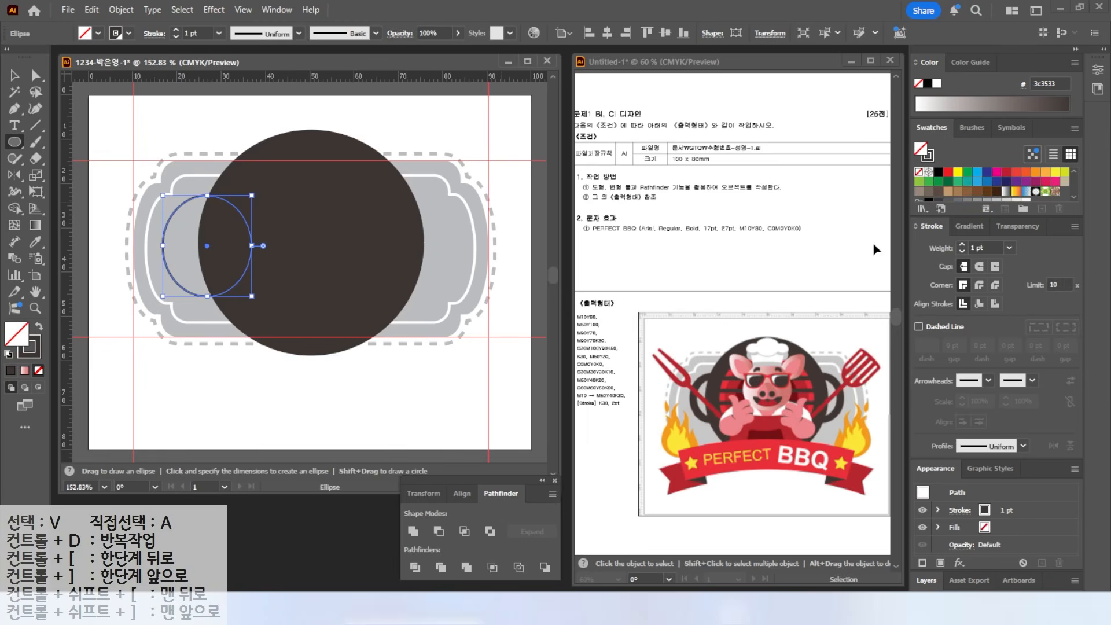
click(960, 243)
click(960, 243)
click(960, 243)
click(960, 243)
click(961, 243)
click(961, 243)
click(961, 243)
click(961, 243)
click(960, 243)
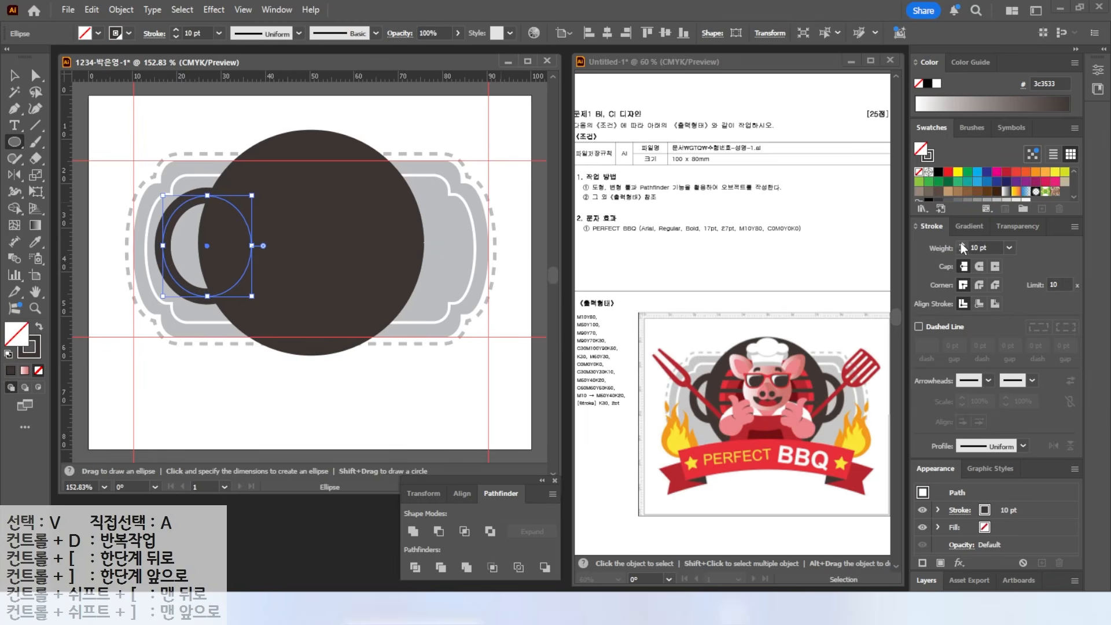
- Copy the ring across to the right side, with both rings behind the large dark circle
key(v)
drag(175, 219, 319, 223)
click(174, 218)
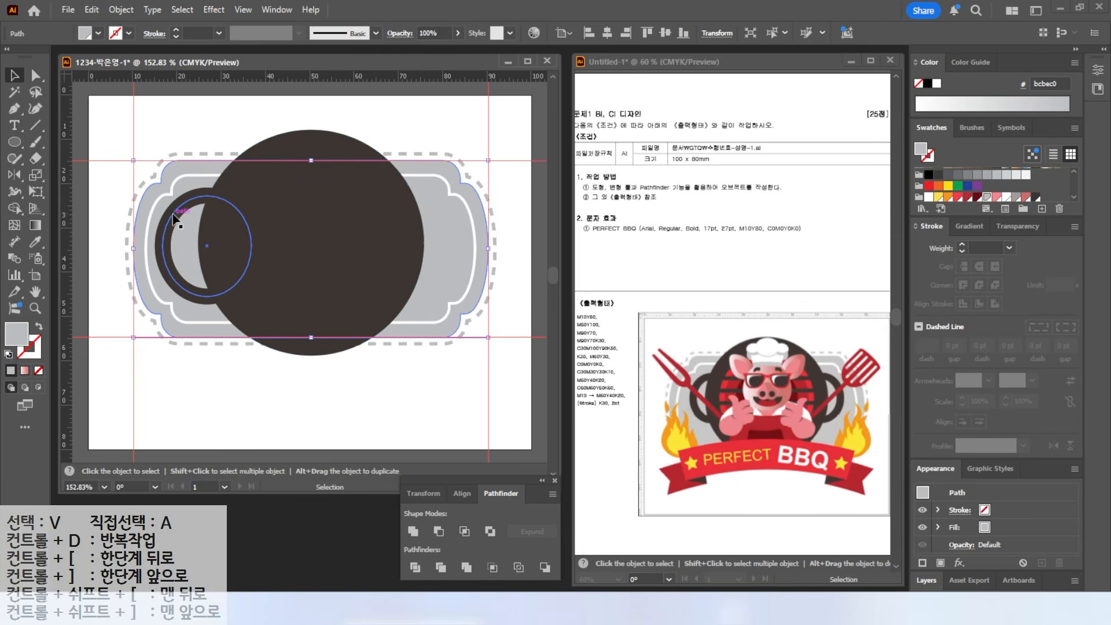
drag(174, 219, 378, 214)
click(378, 214)
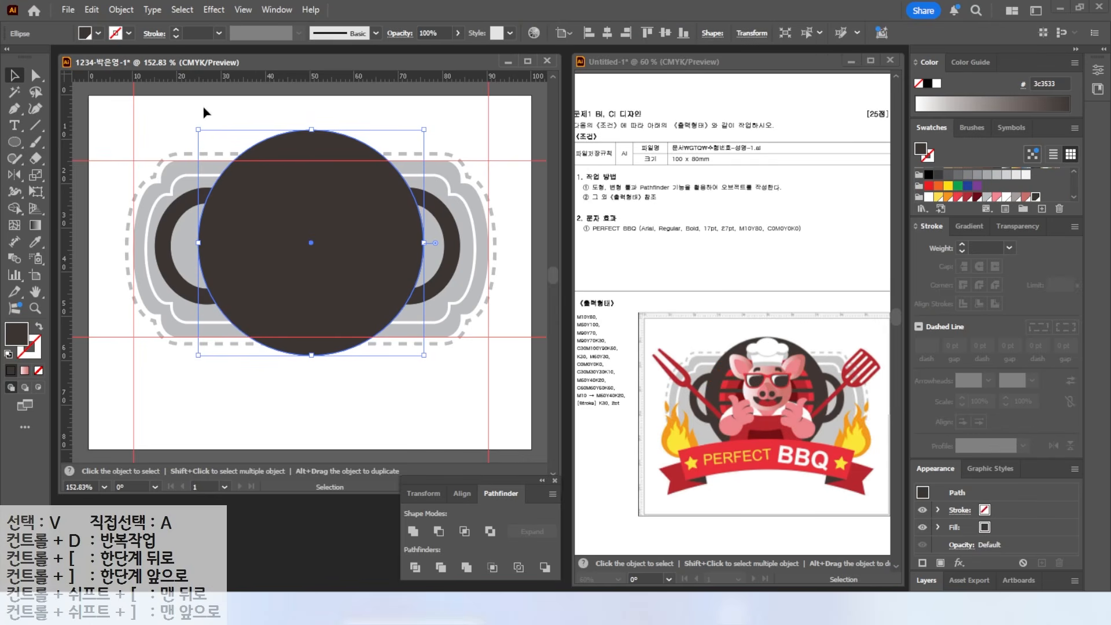
click(237, 110)
click(283, 202)
click(119, 10)
- Create a circle inset -6 mm from the large dark circle using Offset Path
mouse_move(171, 408)
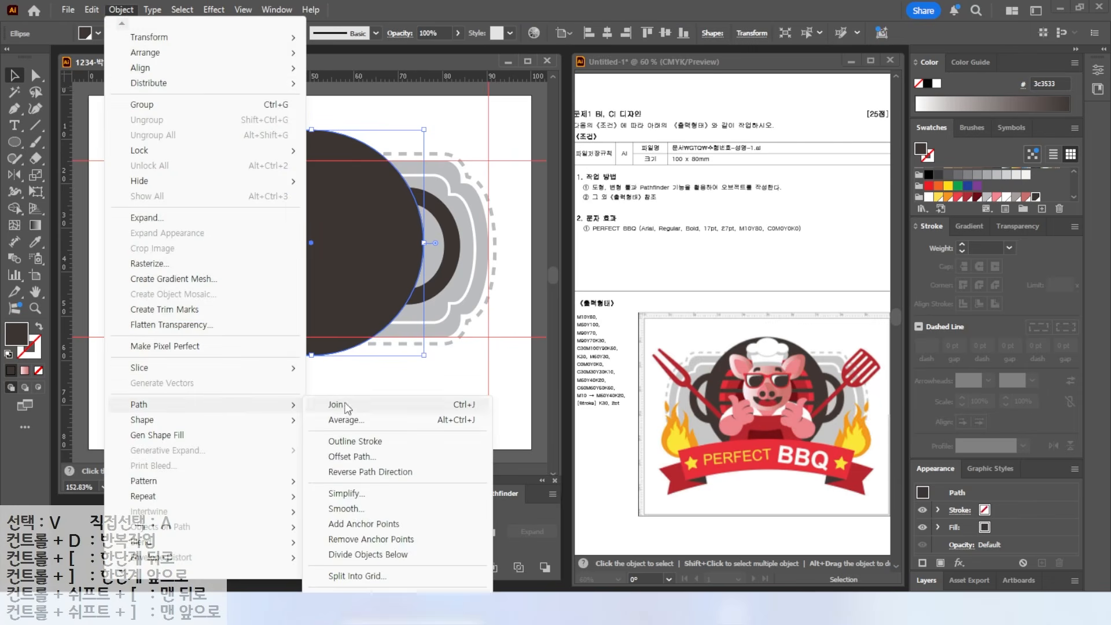
click(347, 457)
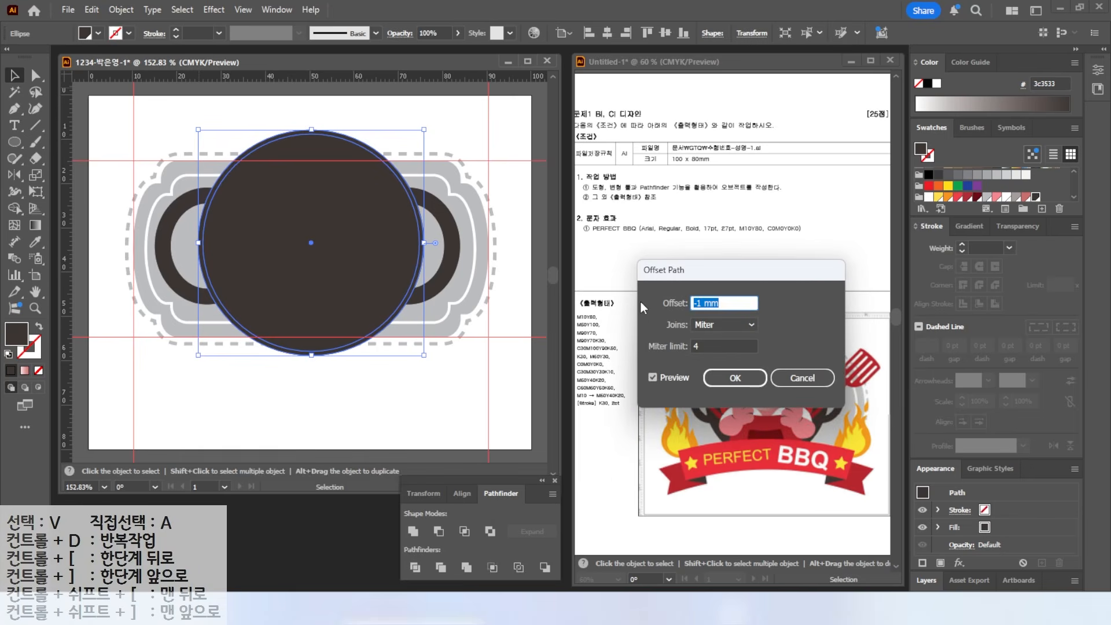
text(-6)
click(652, 377)
click(653, 377)
click(653, 377)
click(653, 378)
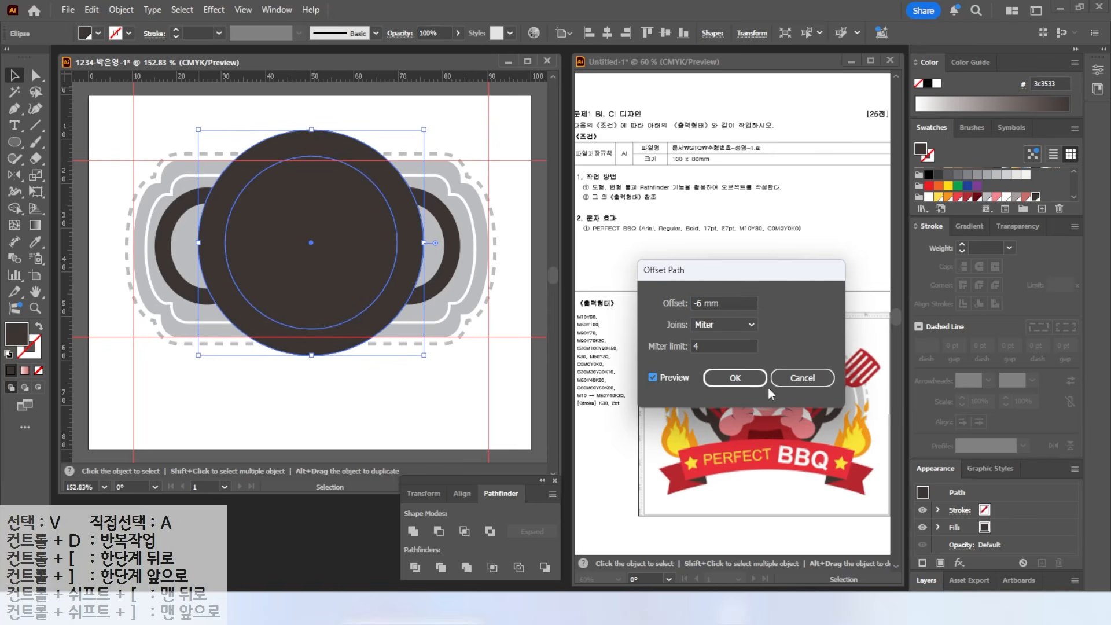
click(738, 378)
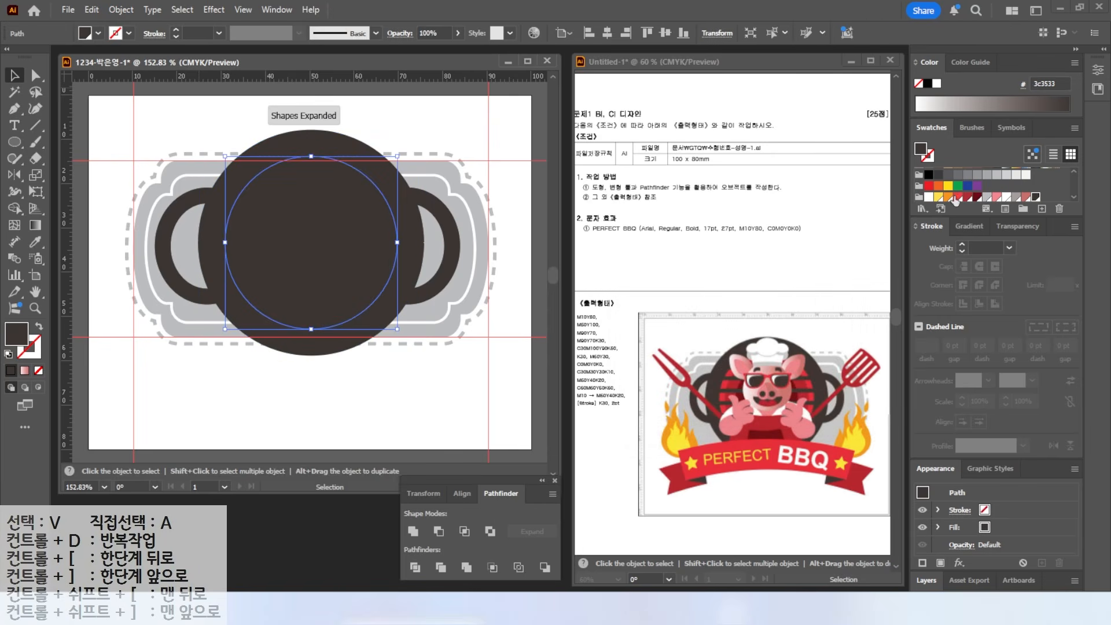
- Fill the inset circle red and bring it to the front
click(959, 197)
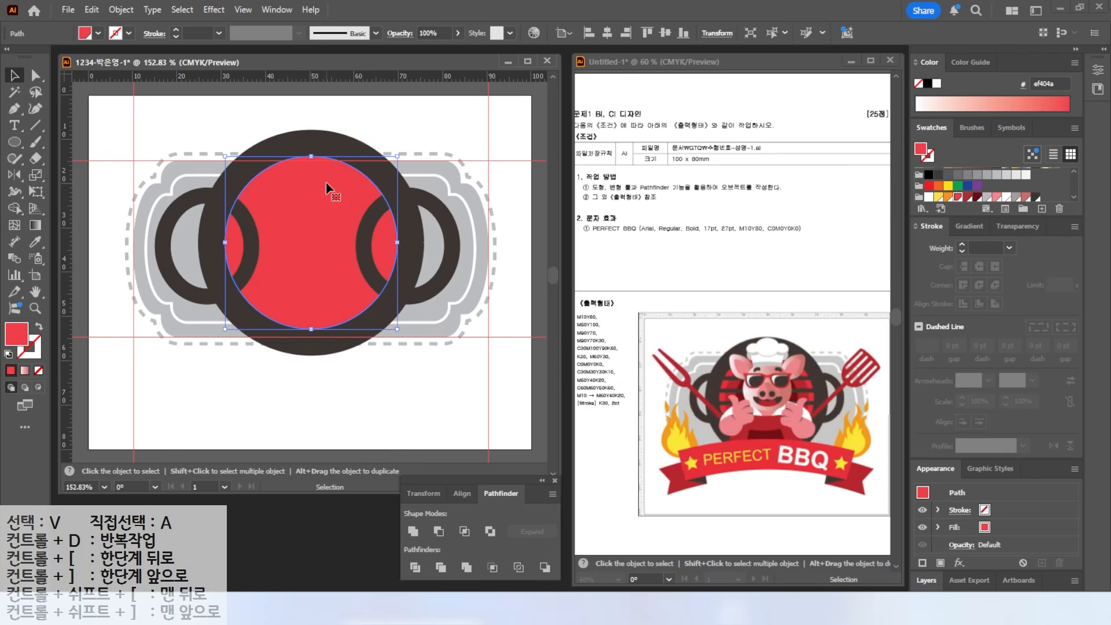
right_click(316, 195)
mouse_move(440, 520)
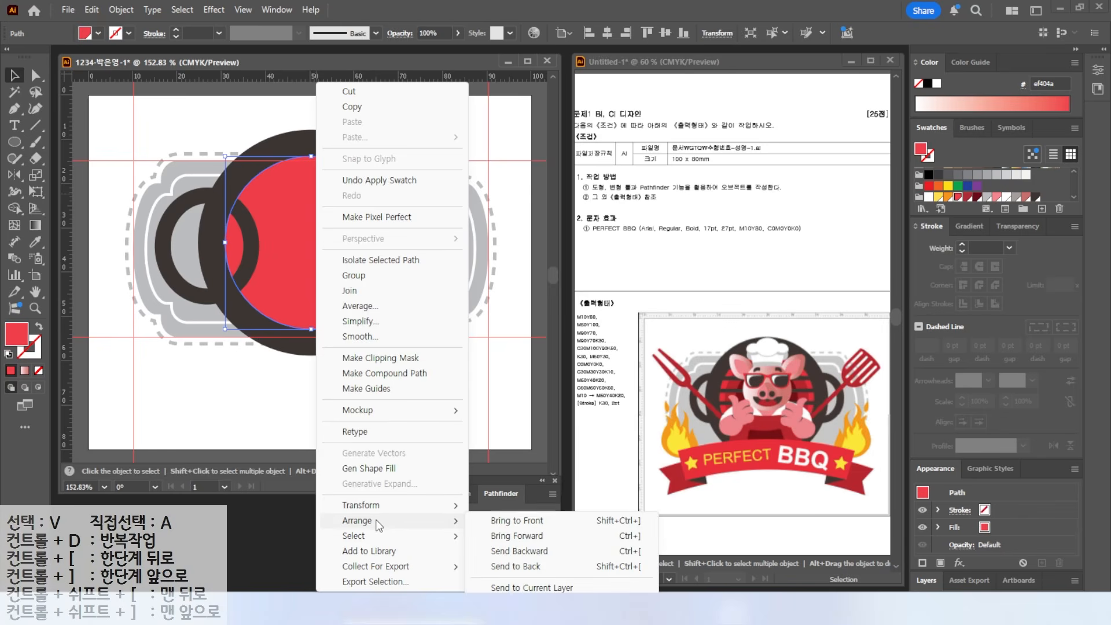
click(514, 520)
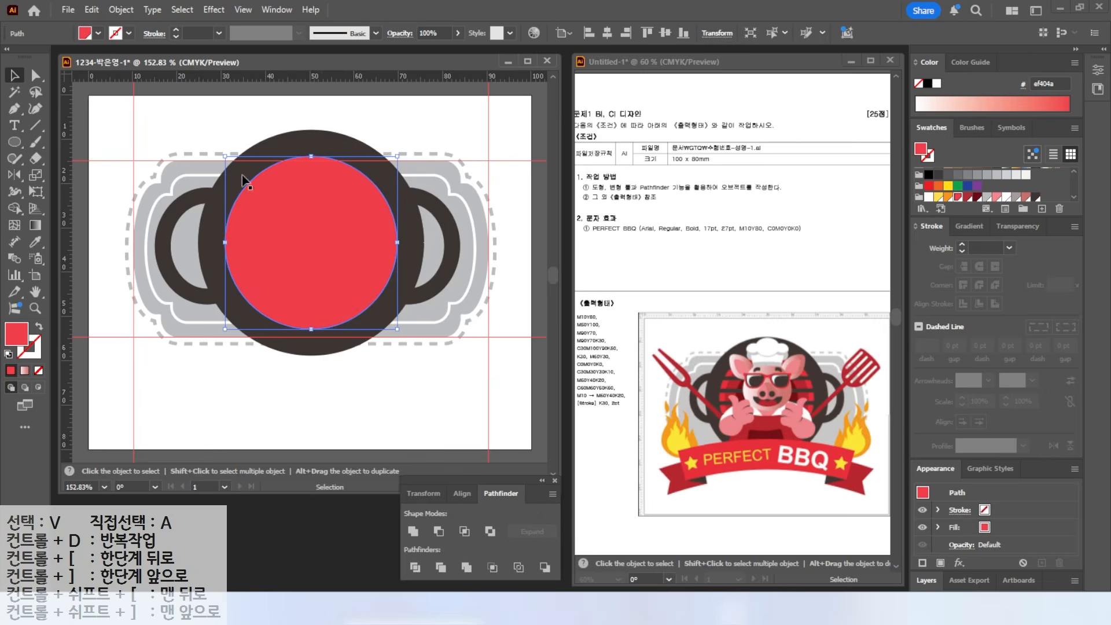
- Add a -2 mm Offset Path circle inside the red circle
click(240, 104)
click(170, 266)
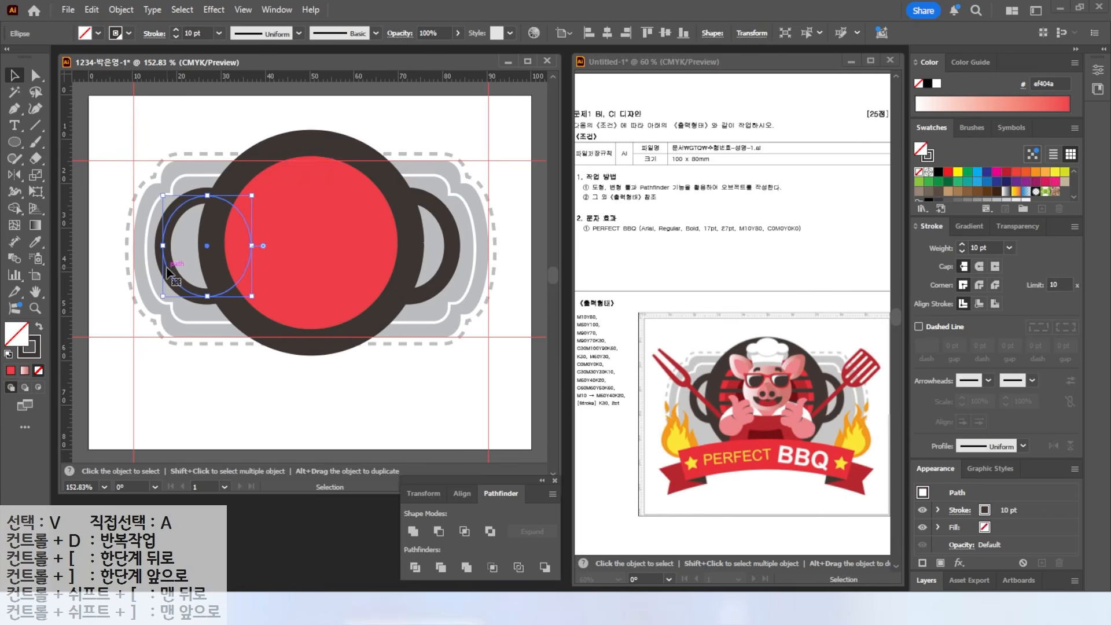
click(303, 255)
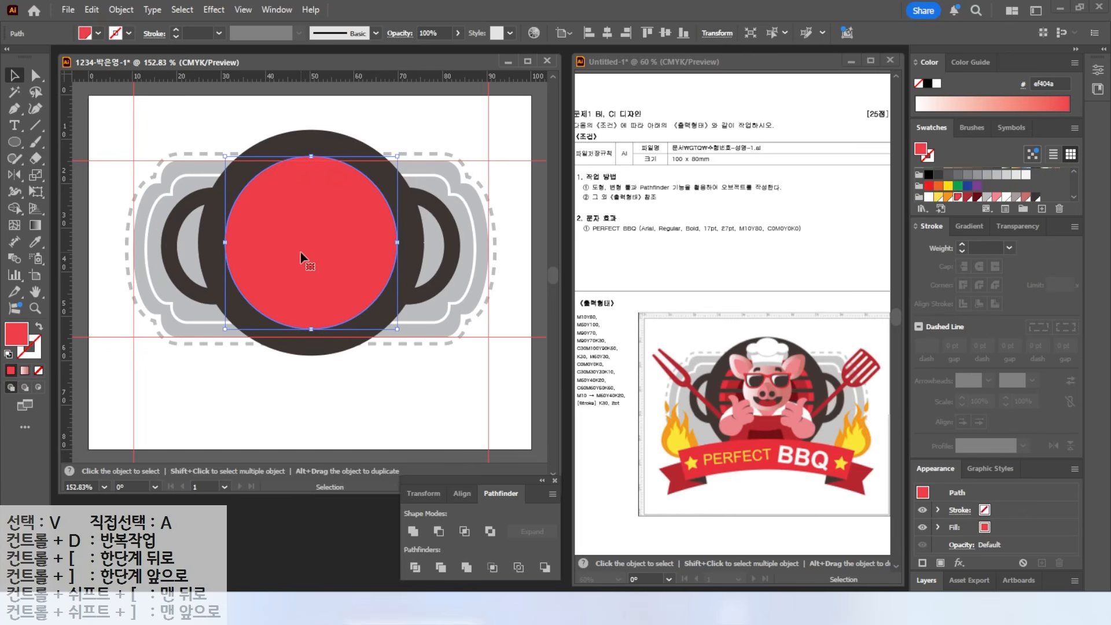
click(120, 9)
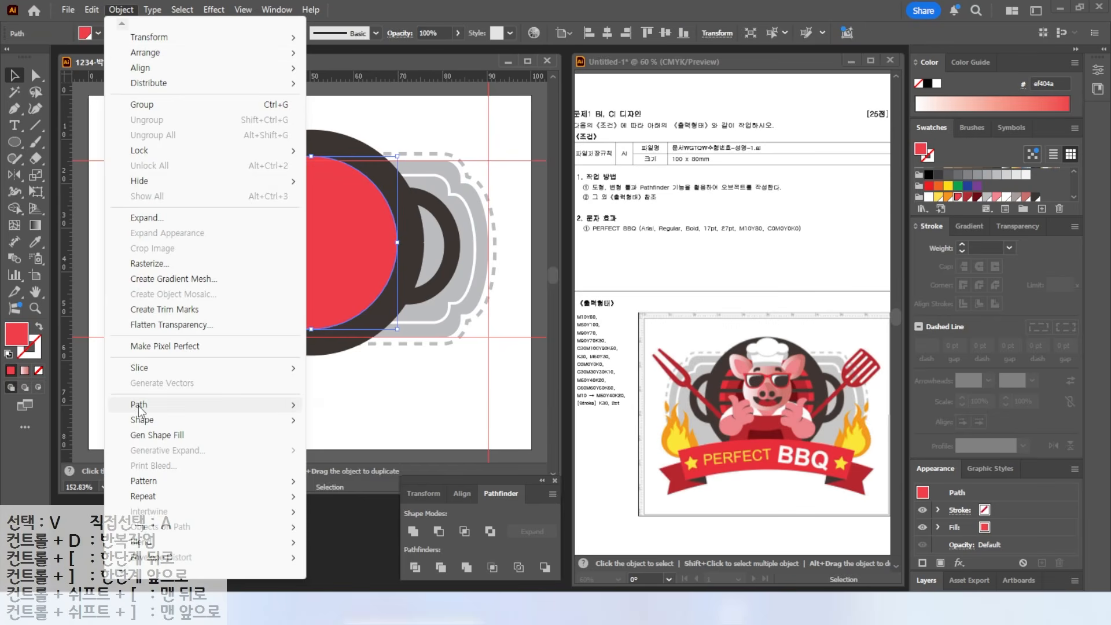
mouse_move(288, 409)
click(352, 456)
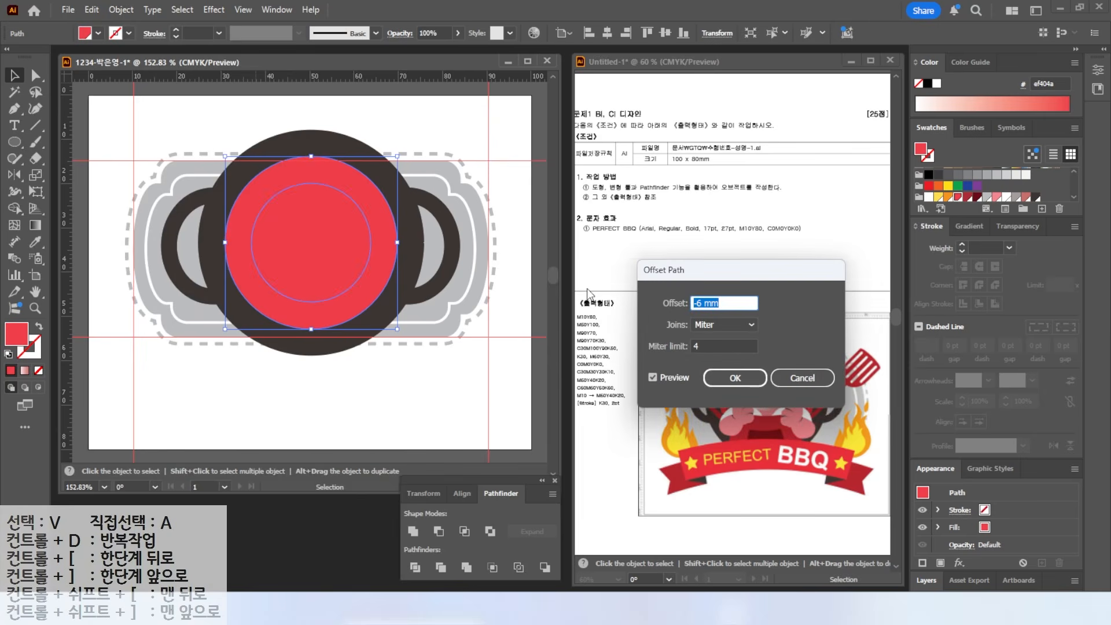
text(-2)
click(652, 376)
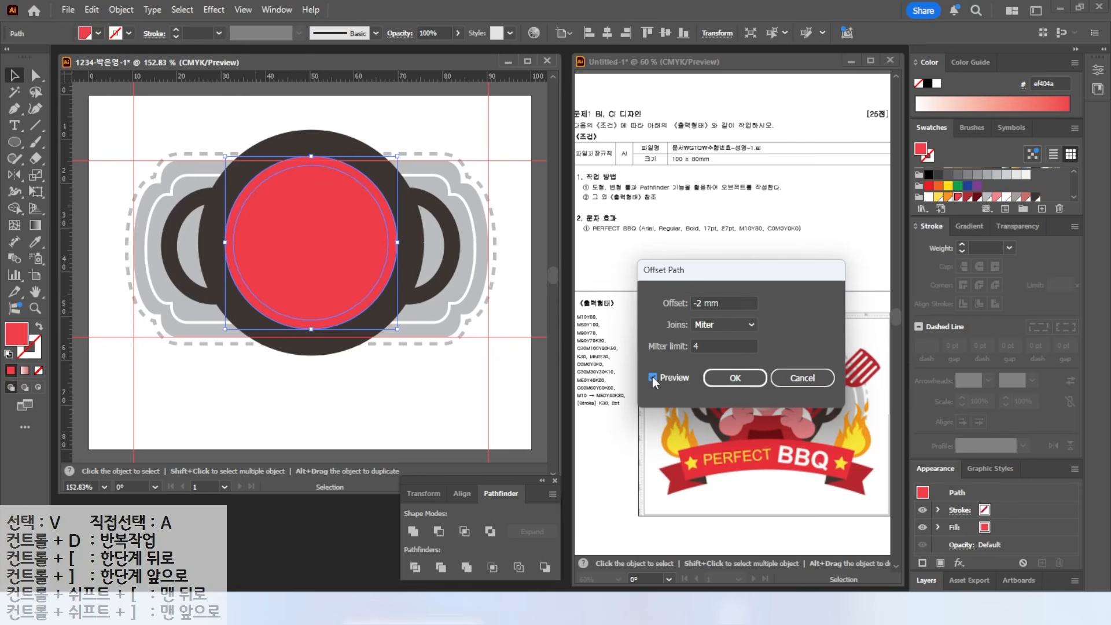
click(735, 378)
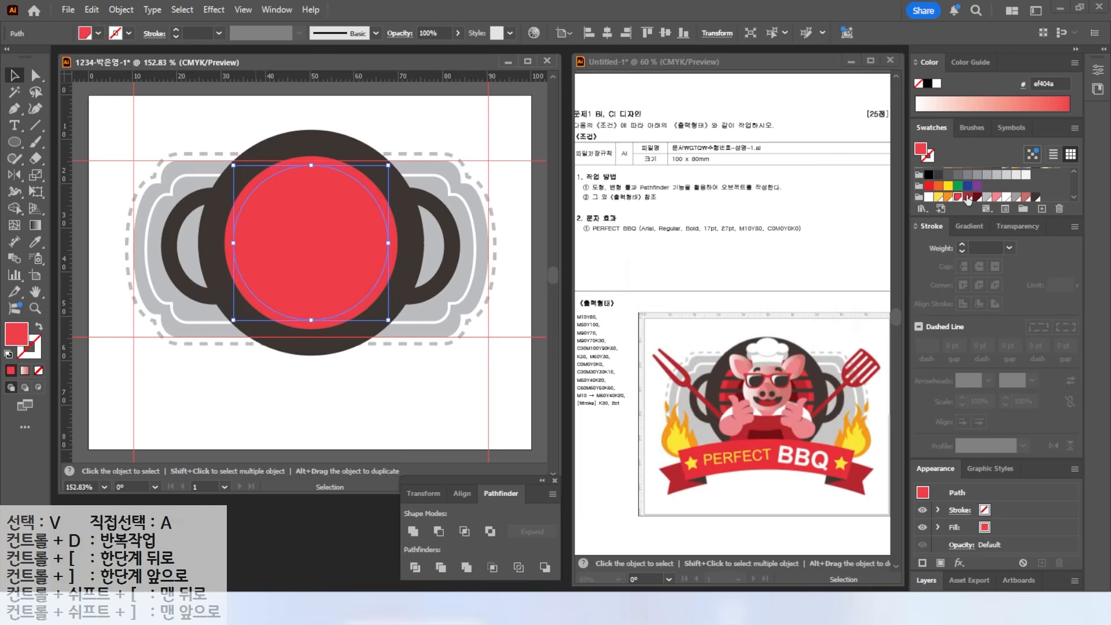
- Add a -5 mm inset dark red core circle, then deselect
click(121, 9)
mouse_move(176, 408)
click(353, 454)
text(-)
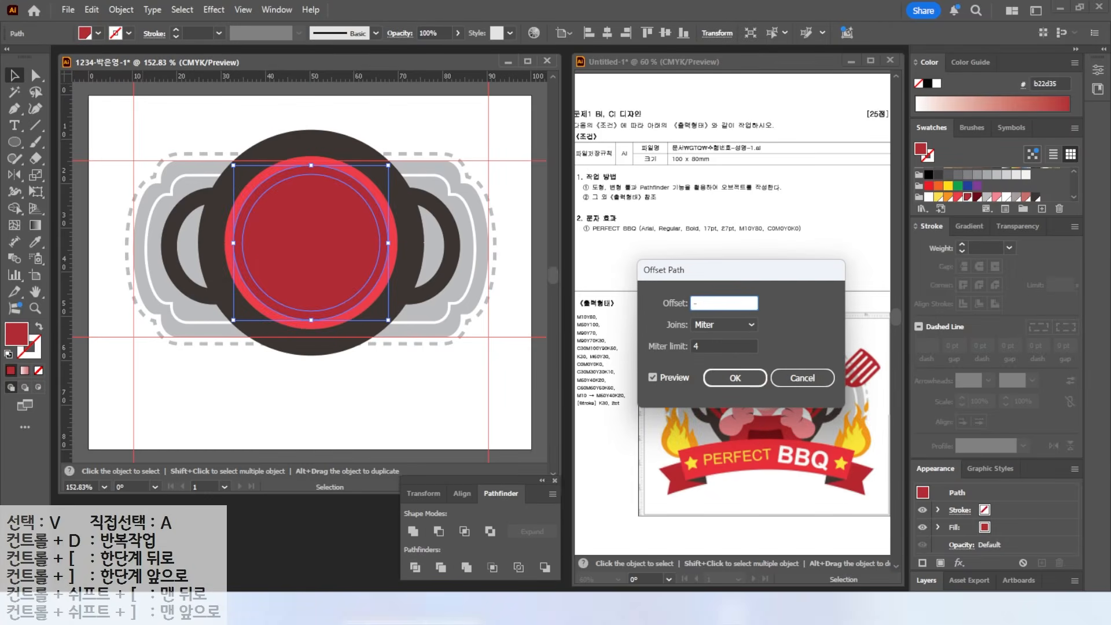
text(5)
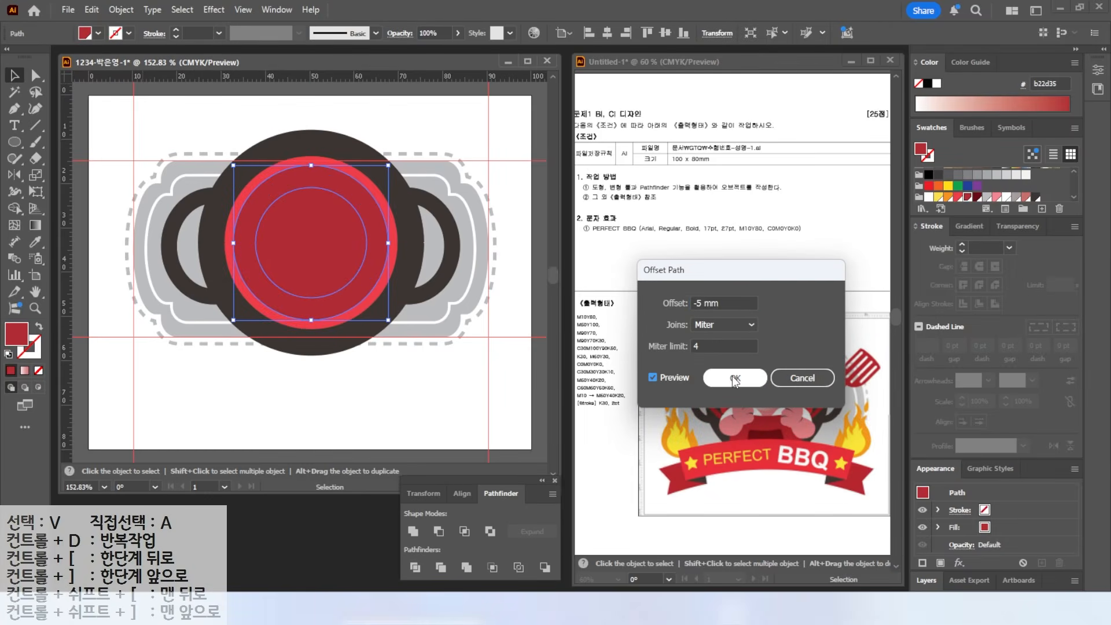
click(736, 379)
key(ctrl+shift+a)
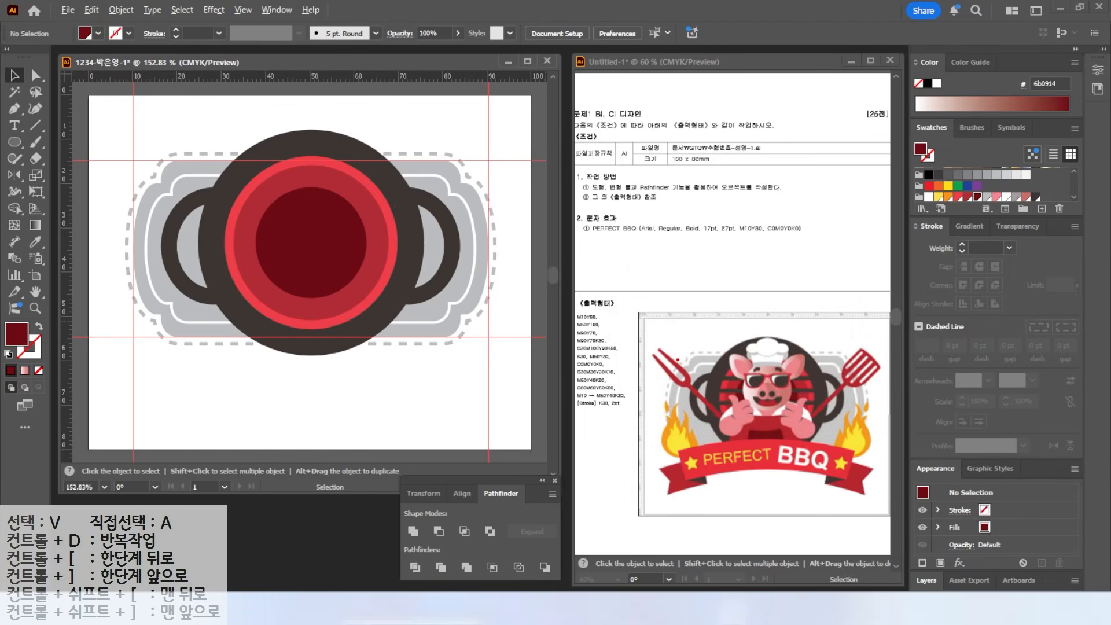
drag(667, 338, 723, 375)
- Draw a thin dark bar across the red circle and move it near the top
drag(15, 142, 78, 141)
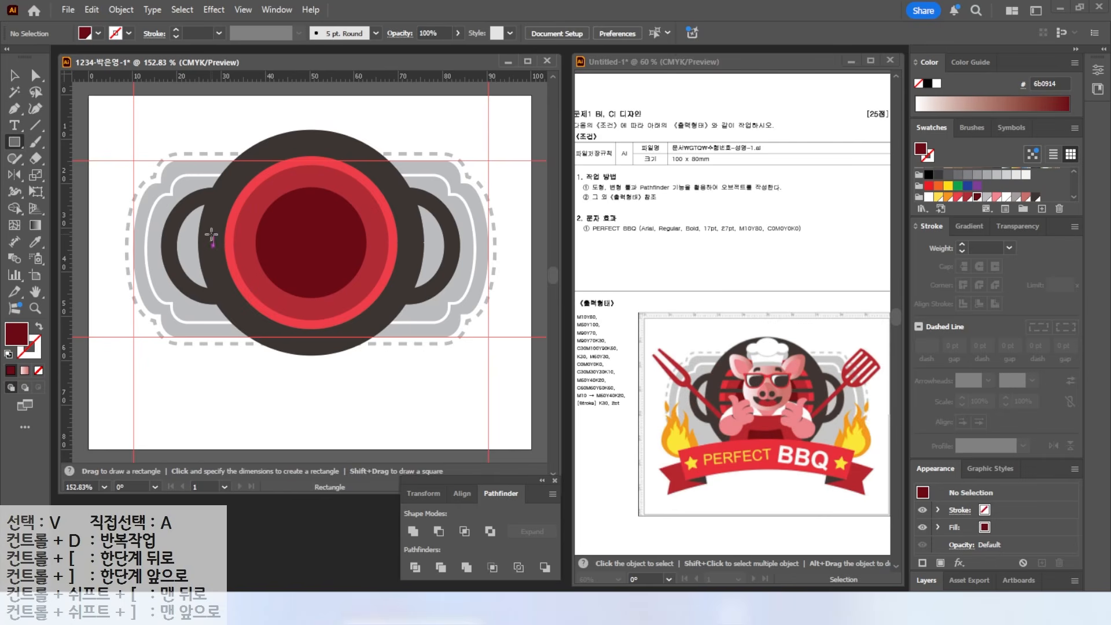
drag(214, 237, 413, 227)
key(v)
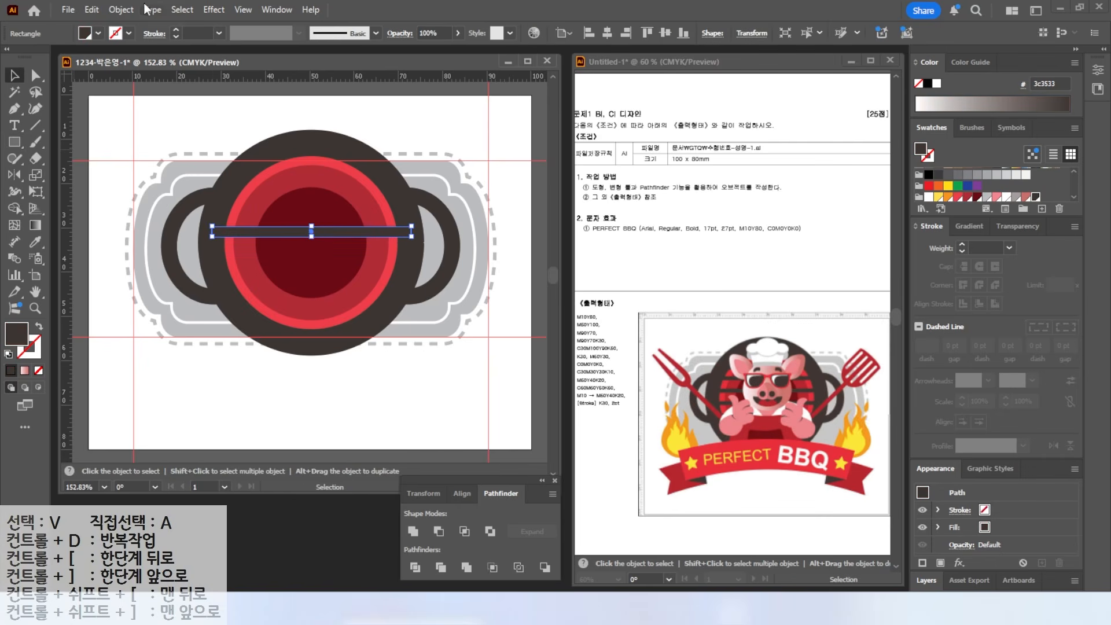
mouse_move(332, 234)
mouse_down()
mouse_move(335, 200)
mouse_move(333, 230)
mouse_up()
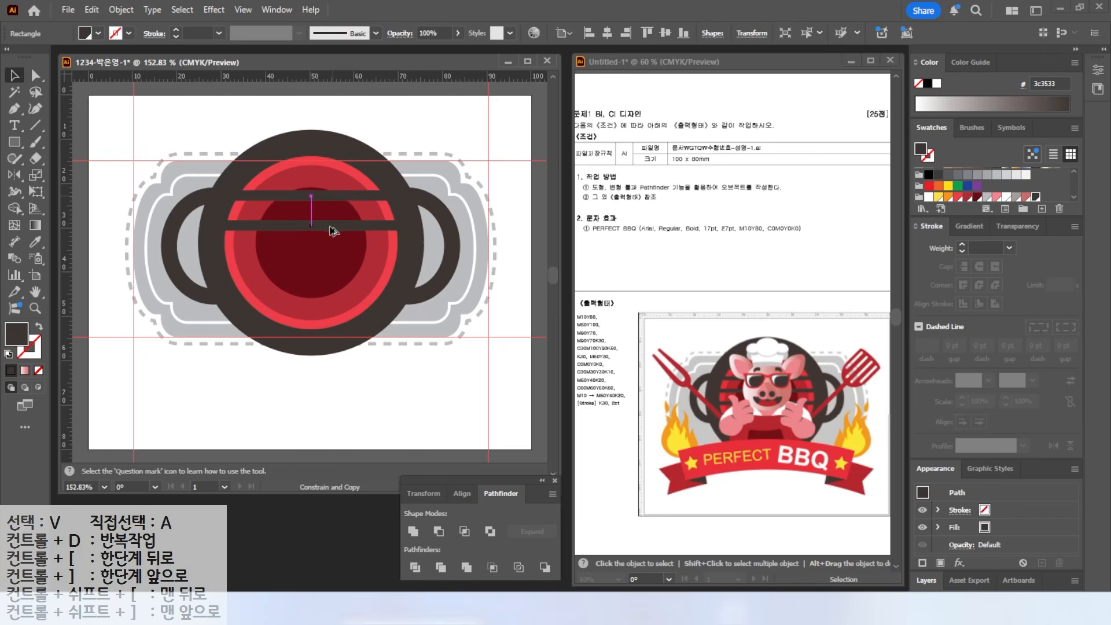
- Duplicate the bar downward with Ctrl+D into four evenly spaced bars, then deselect
drag(331, 231, 332, 231)
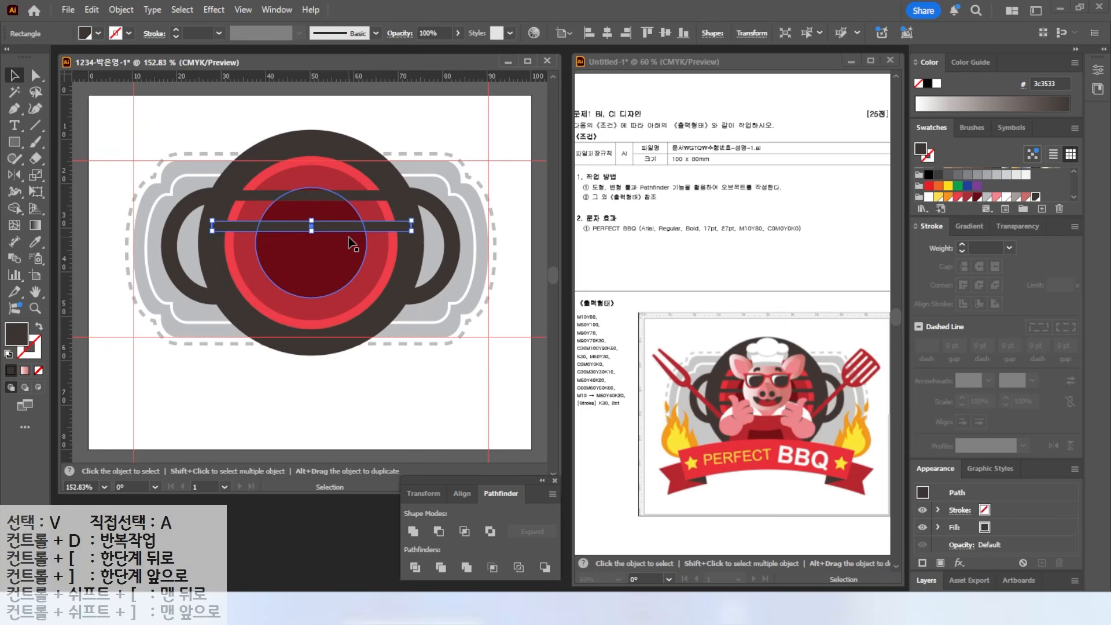
key(a)
key(ctrl+d)
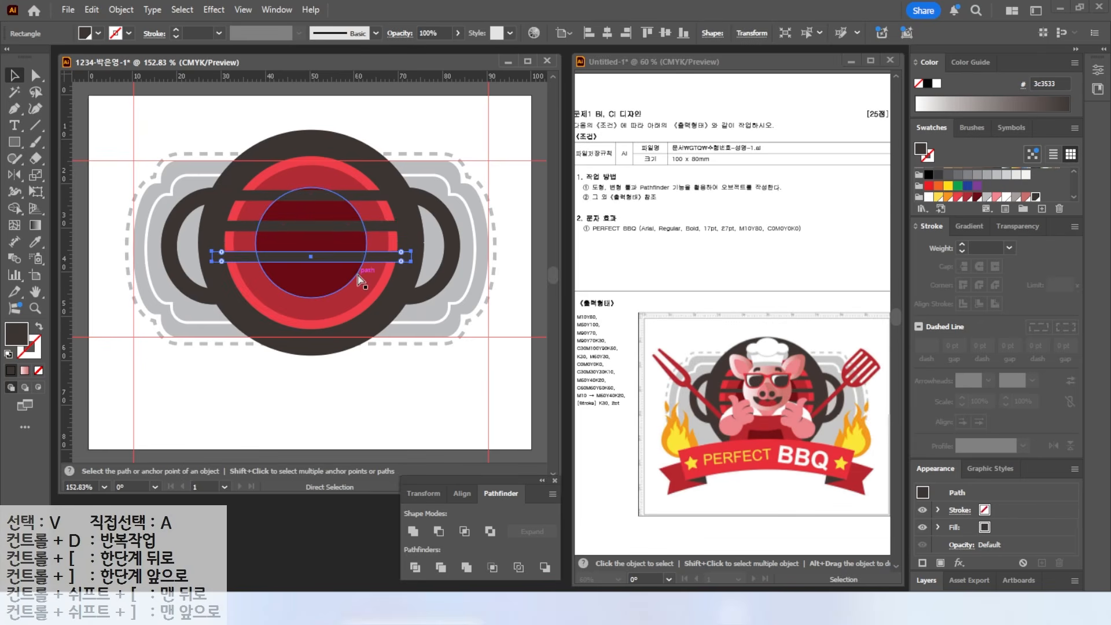
key(ctrl+d)
key(v)
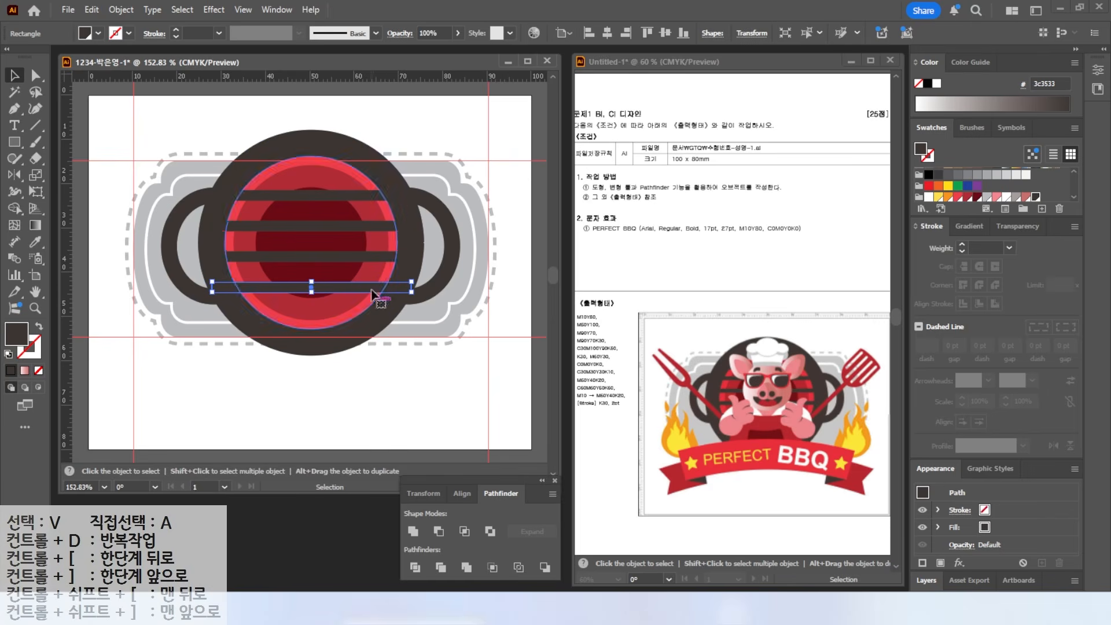
click(212, 385)
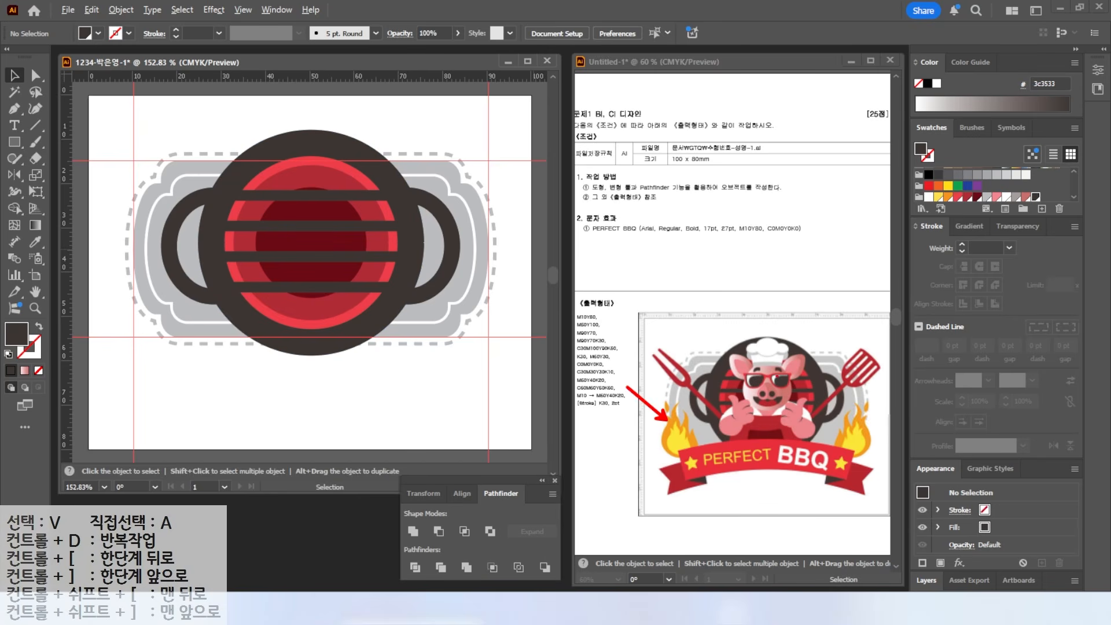
drag(715, 366, 799, 443)
key(Escape)
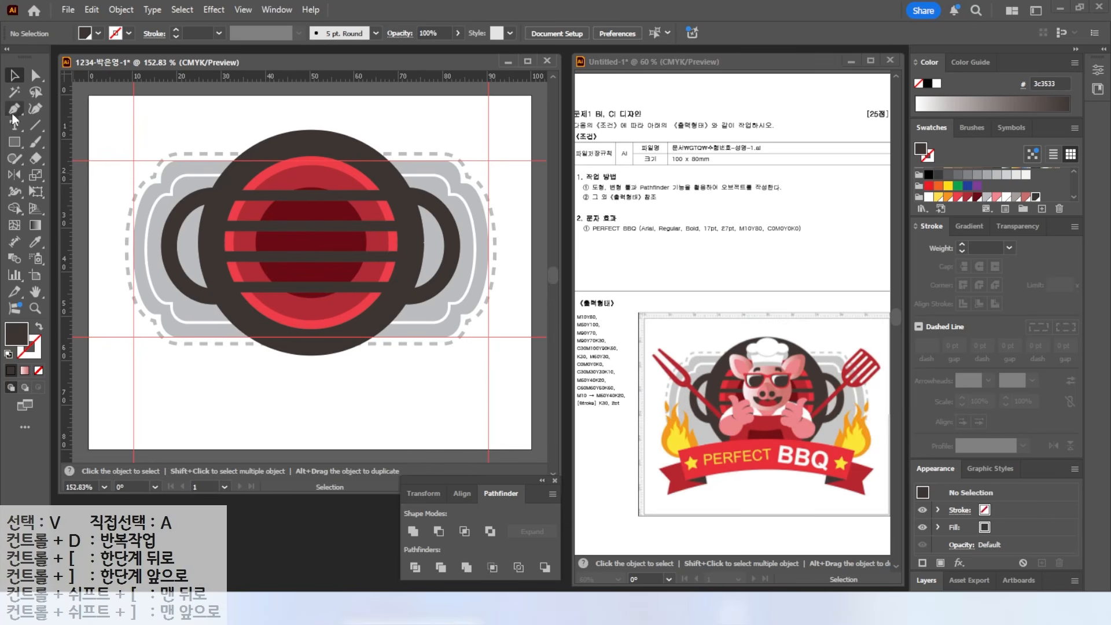
- Start a flame path at the badge's left edge with curved anchors and sharp corners
key(p)
scroll(90, 200, up, 3)
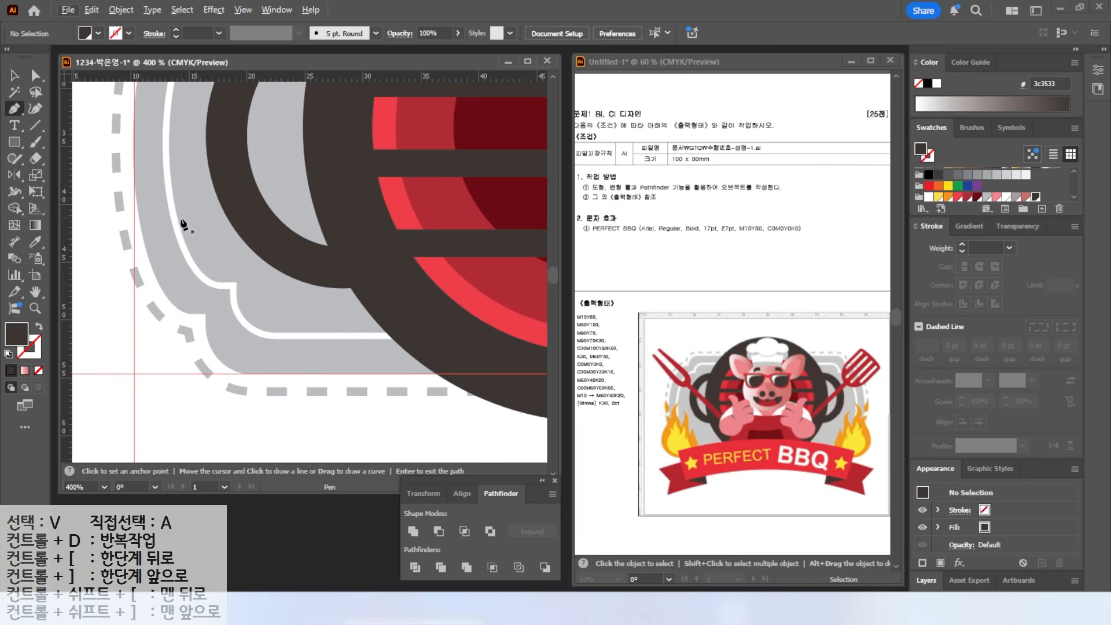
click(190, 197)
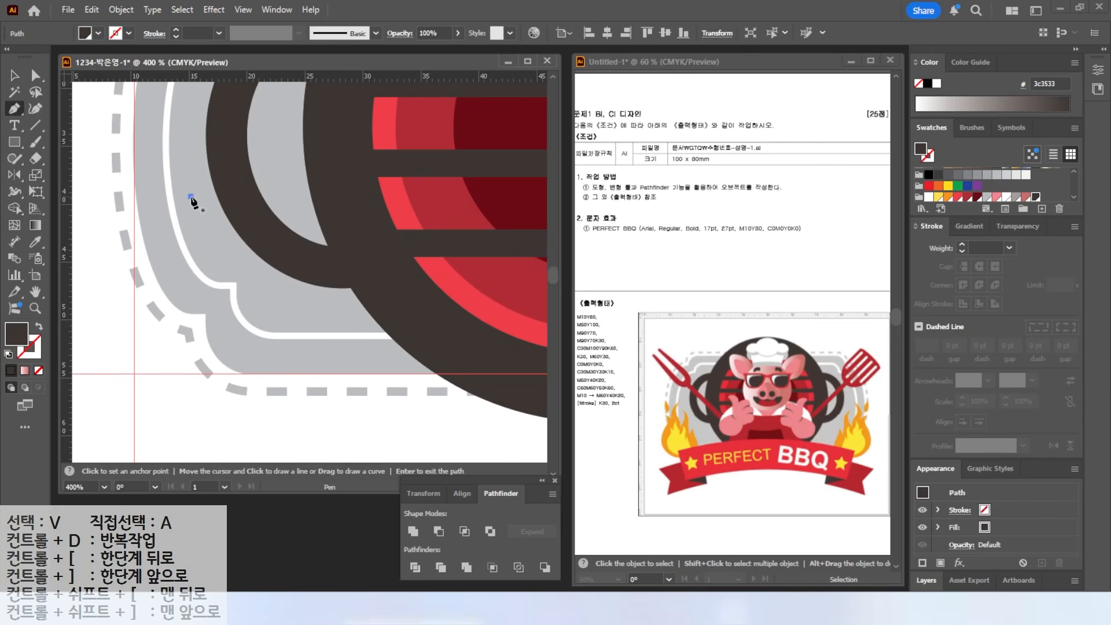
drag(166, 230, 170, 243)
drag(186, 271, 201, 276)
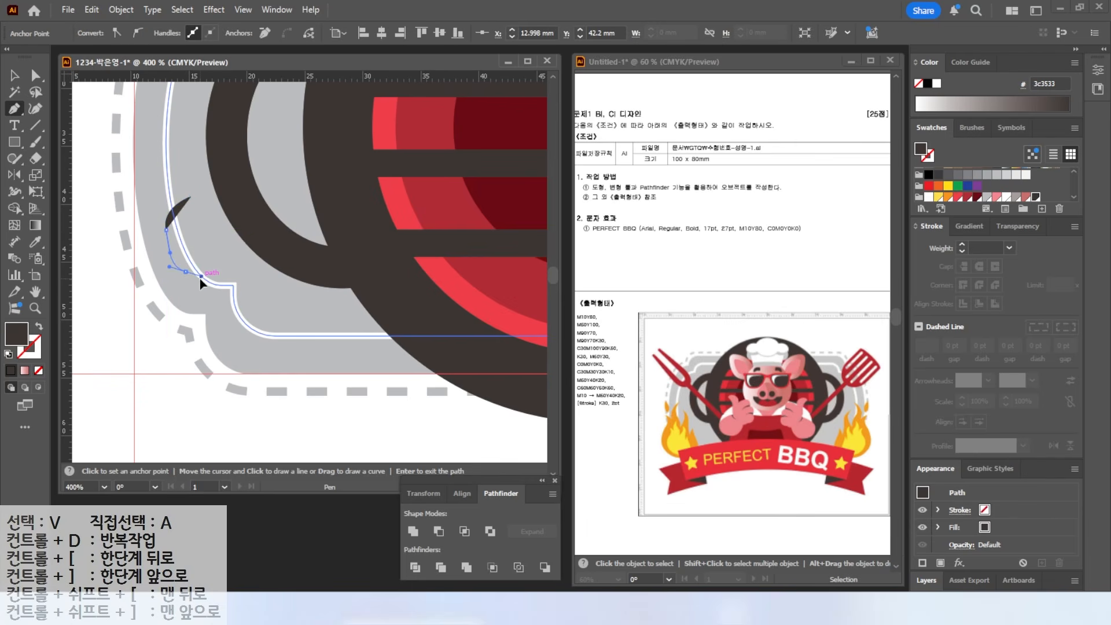
click(201, 280)
drag(194, 283, 191, 282)
key(alt)
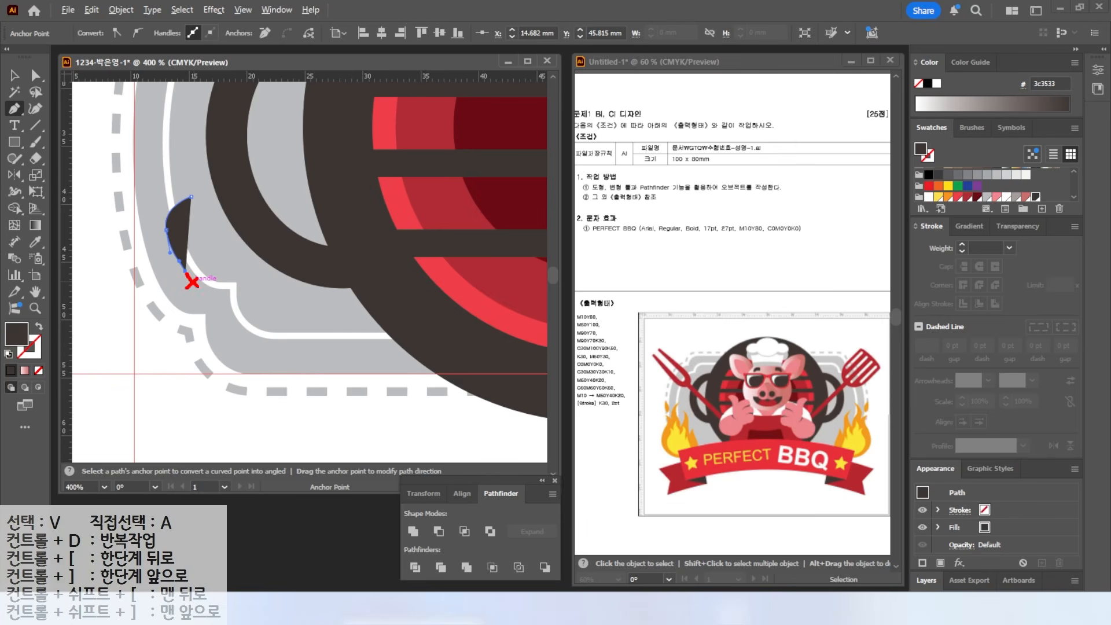
key(Escape)
click(185, 270)
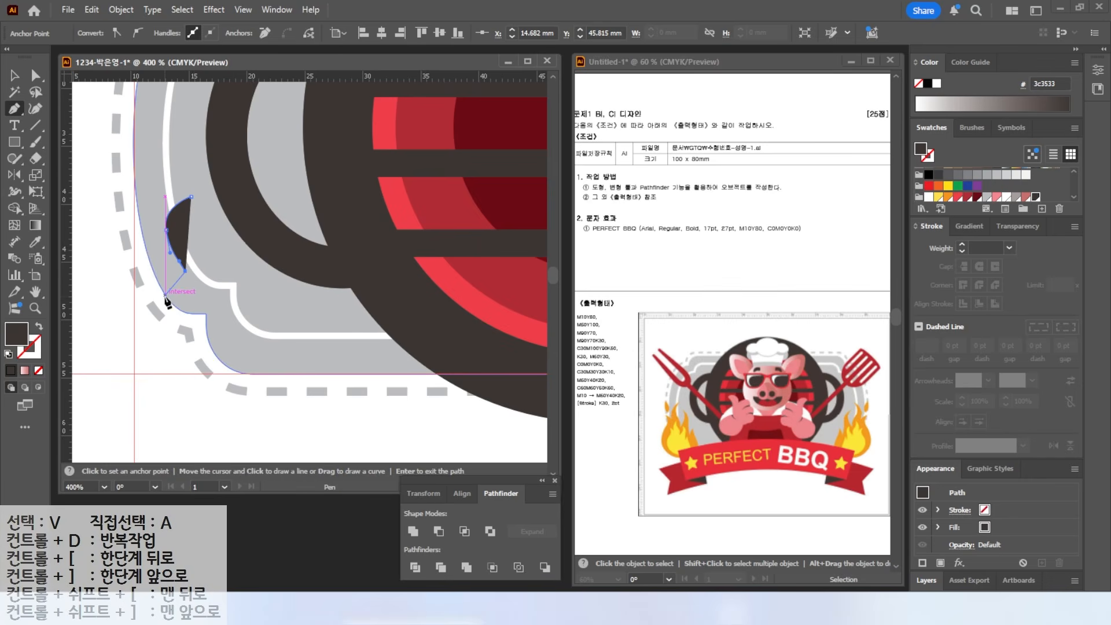
drag(153, 248, 135, 249)
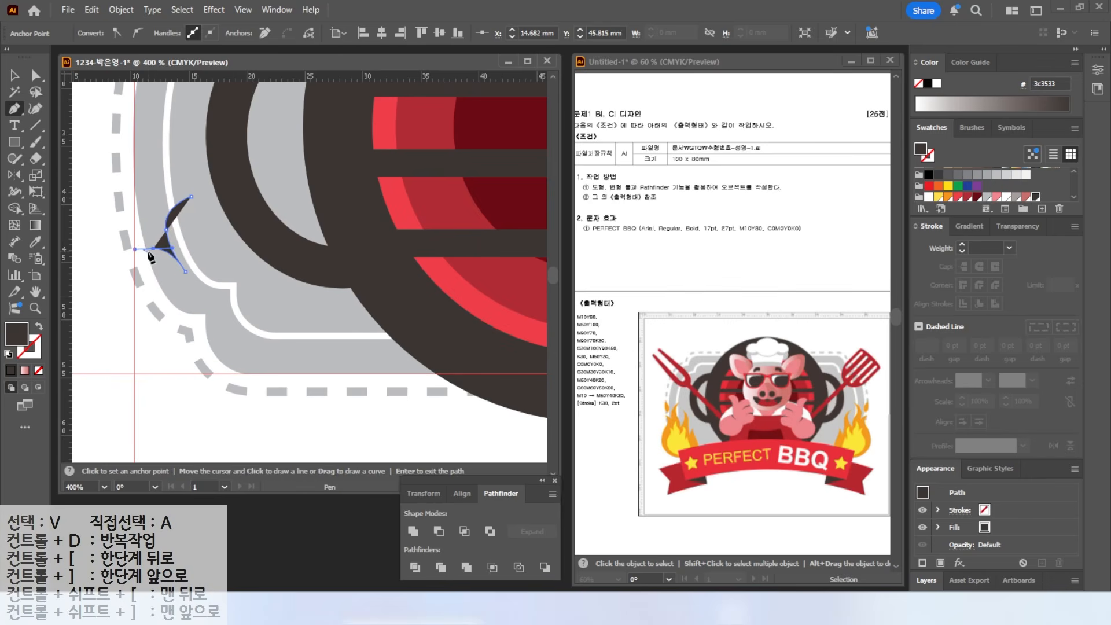
key(ctrl)
click(154, 249)
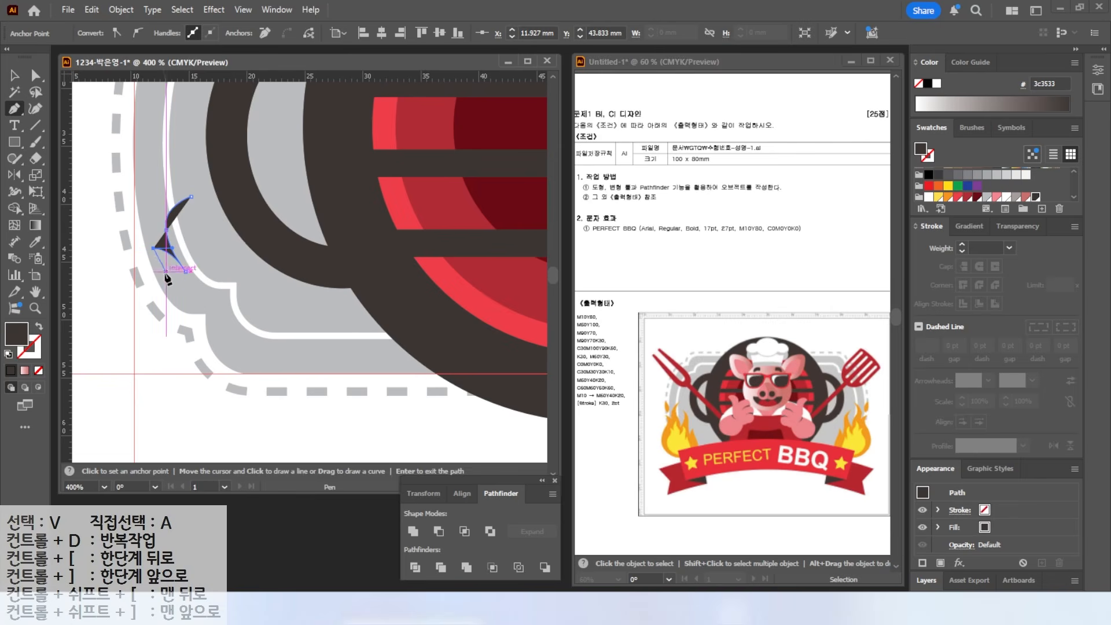
- Continue the flame around its rounded bottom and up through pointed tips, closing the path
drag(166, 282, 165, 295)
drag(166, 344, 248, 396)
drag(285, 357, 288, 333)
drag(294, 286, 309, 275)
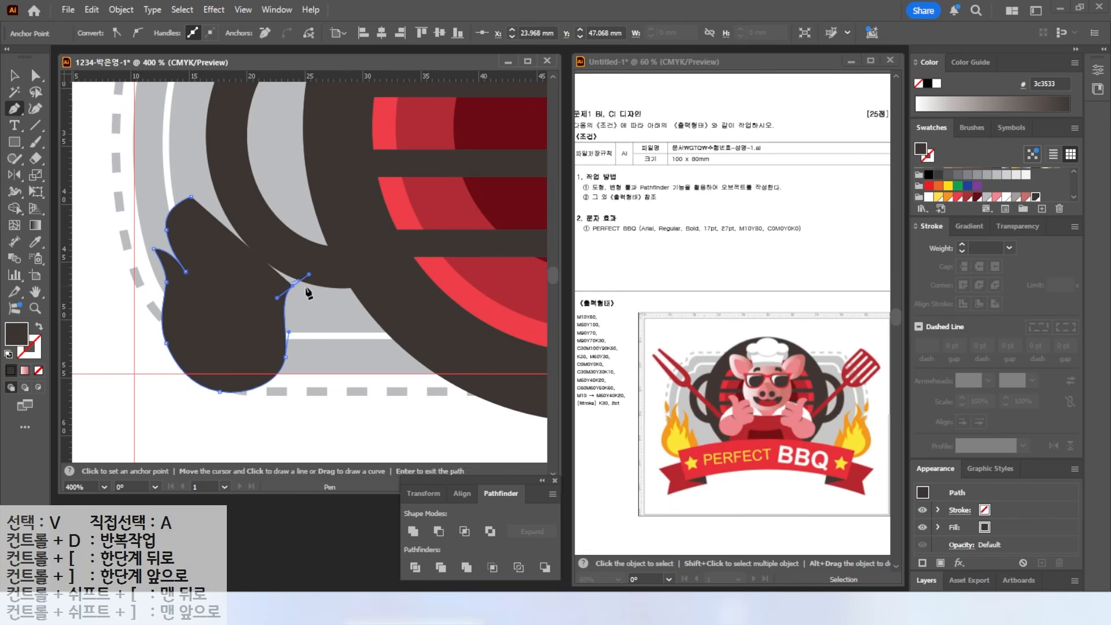
key(alt)
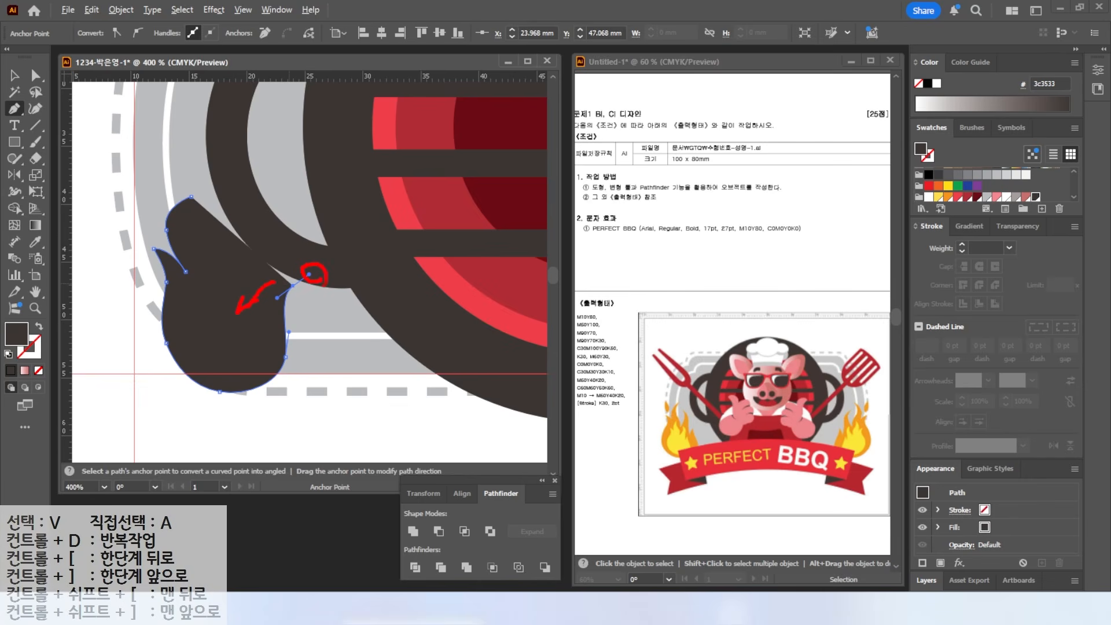
key(Escape)
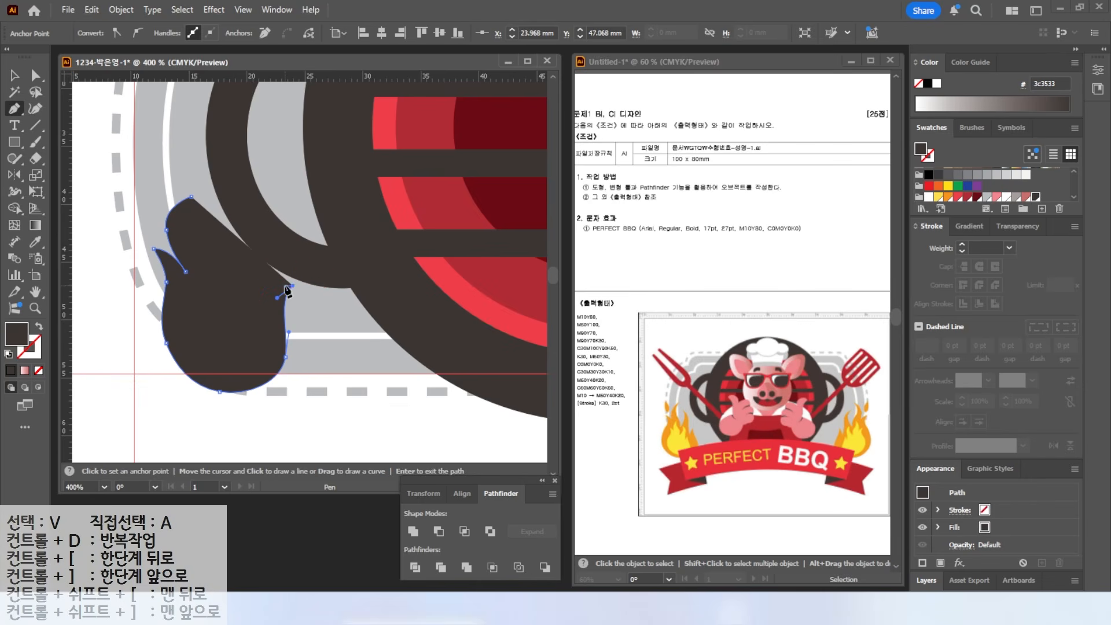
drag(270, 304, 267, 313)
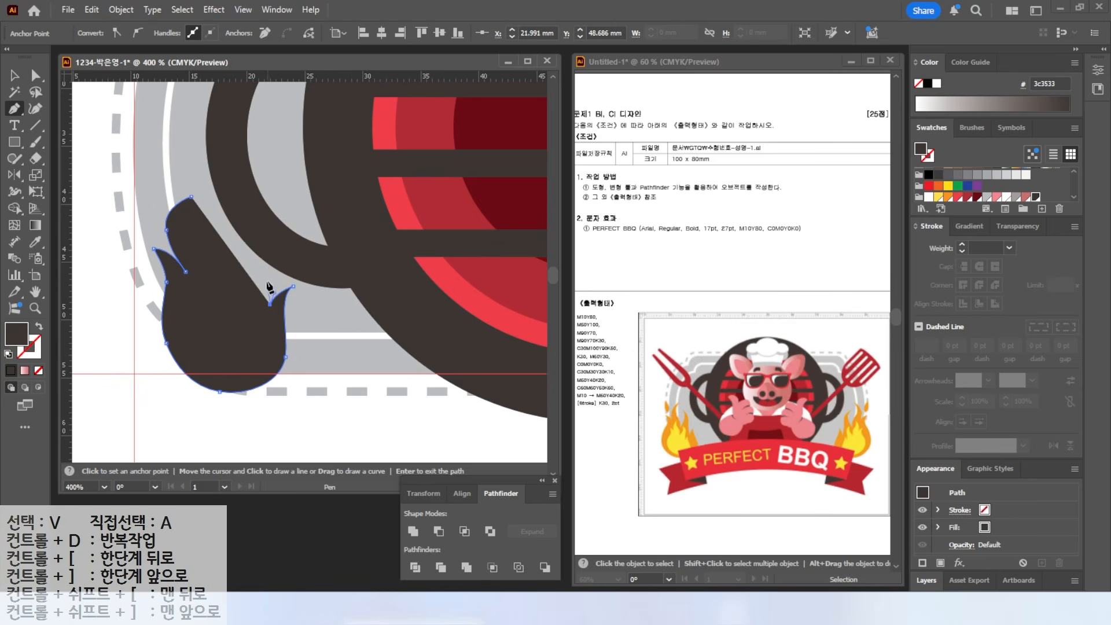
drag(258, 247, 249, 222)
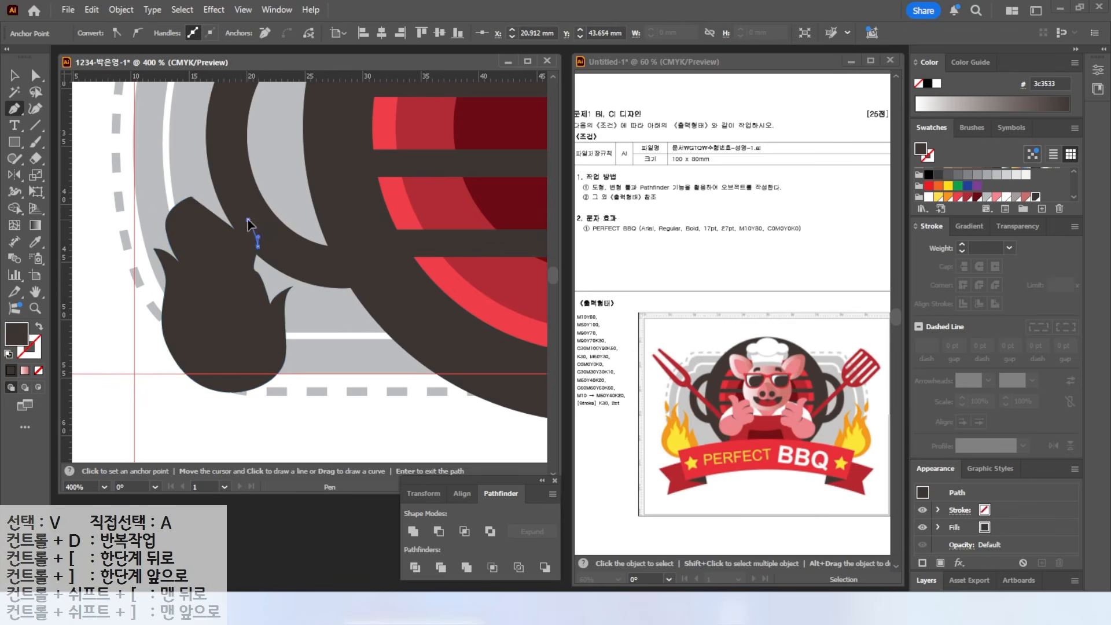
click(223, 275)
drag(200, 240, 199, 187)
- Adjust the flame's tip and notch anchors with the Direct Selection tool
click(35, 76)
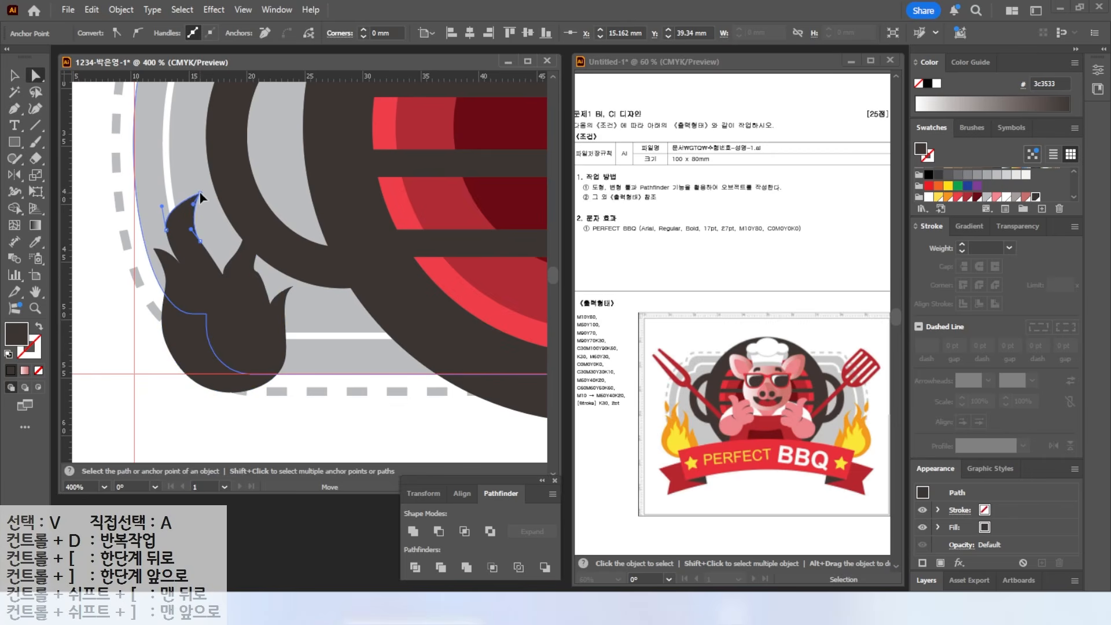
drag(192, 197, 202, 189)
drag(200, 241, 177, 230)
drag(185, 271, 267, 305)
click(257, 272)
mouse_move(197, 284)
mouse_down()
mouse_move(189, 267)
mouse_move(199, 310)
mouse_move(198, 293)
mouse_up()
click(15, 75)
- Enlarge and reposition the flame and fill it orange
drag(265, 393, 298, 422)
drag(231, 377, 208, 352)
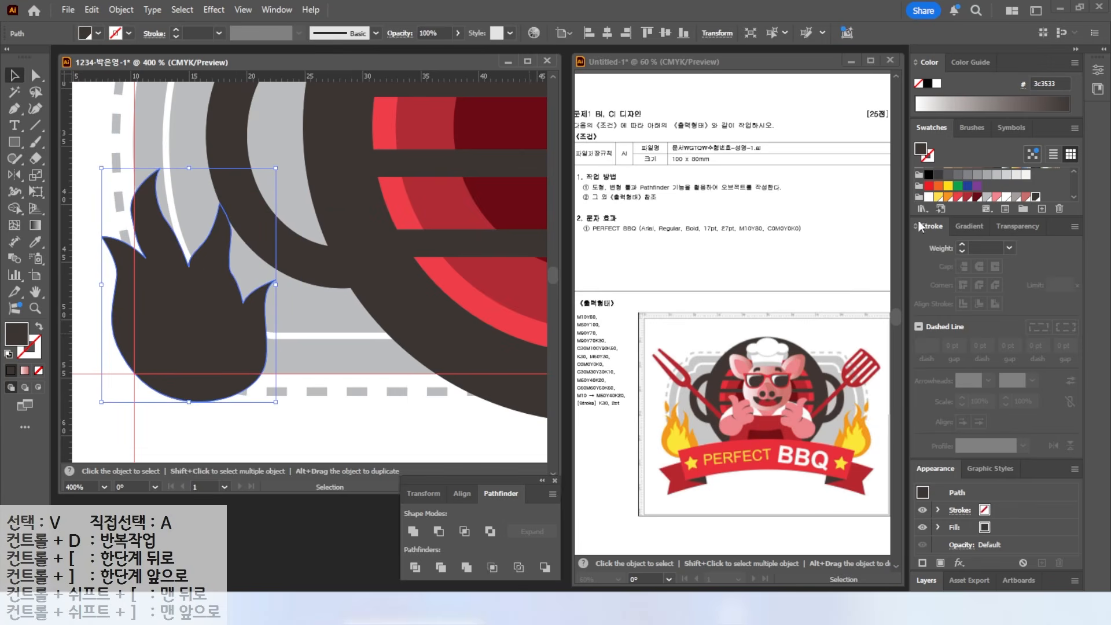
click(947, 196)
scroll(205, 289, down, 2)
drag(203, 288, 196, 306)
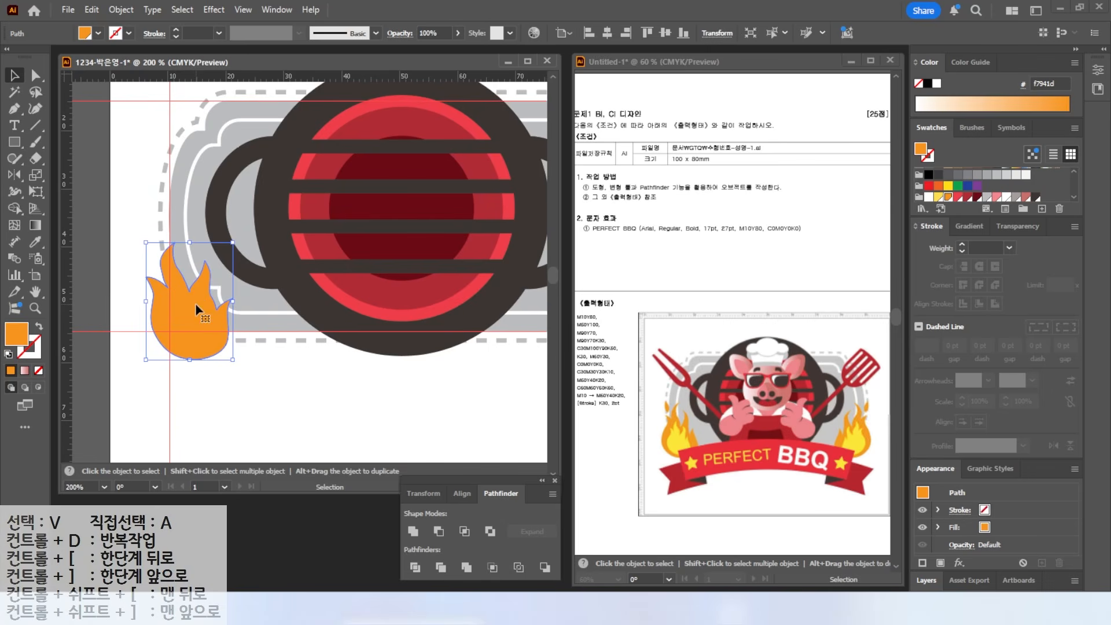
- Add a smaller yellow copy of the flame inside the orange one
drag(197, 321, 279, 346)
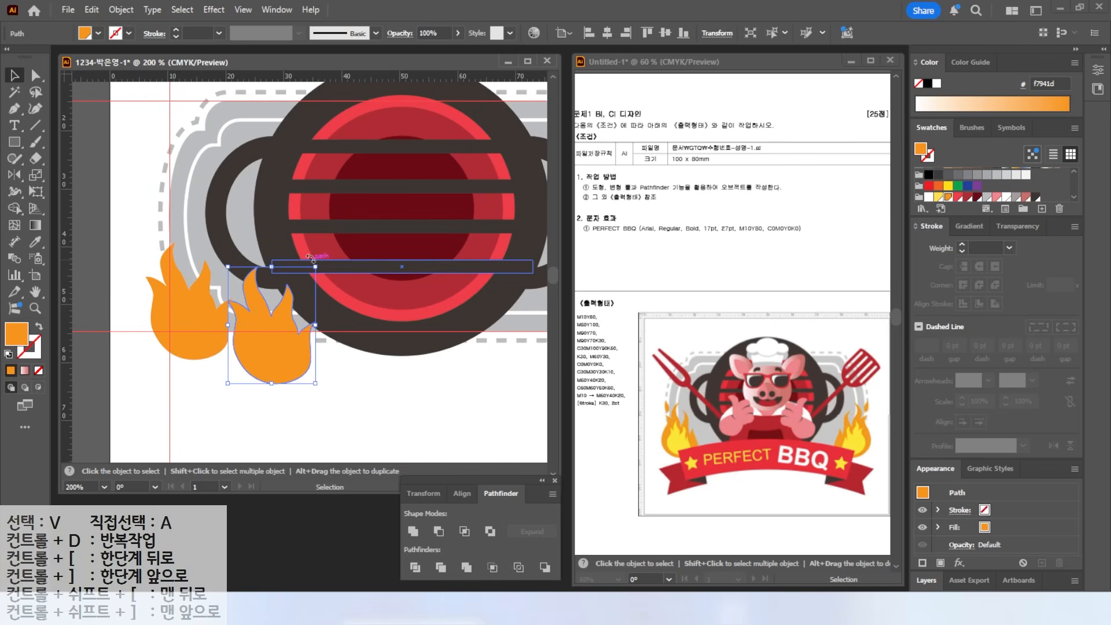
drag(315, 267, 289, 302)
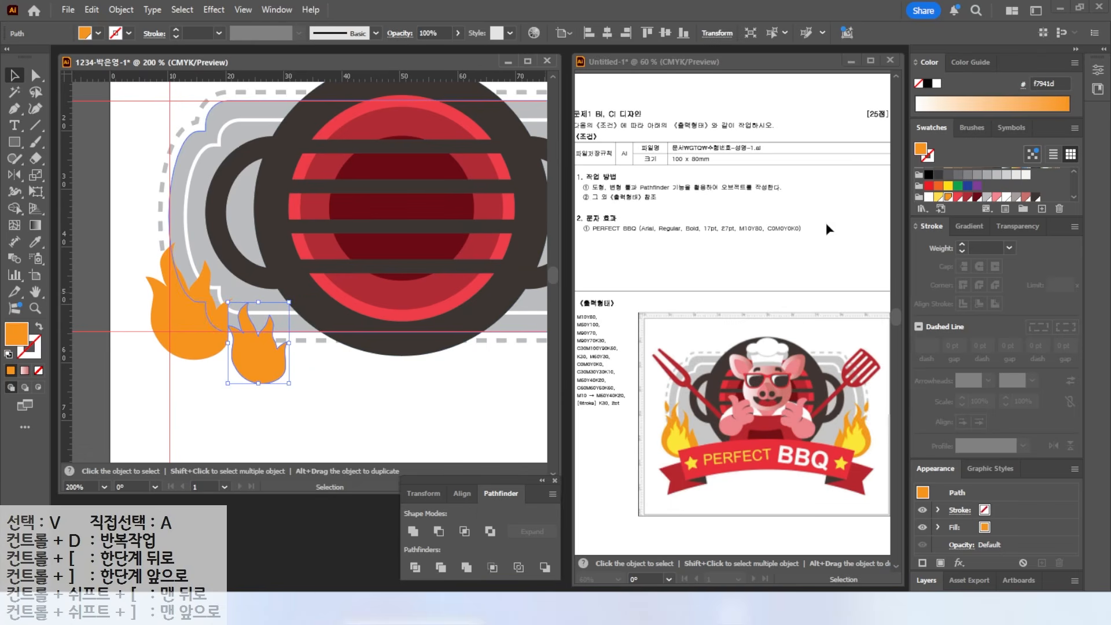
click(938, 197)
drag(254, 349, 198, 333)
- Draw a small orange flame tongue beside the big flame and fit the artboard
key(ctrl+plus)
key(p)
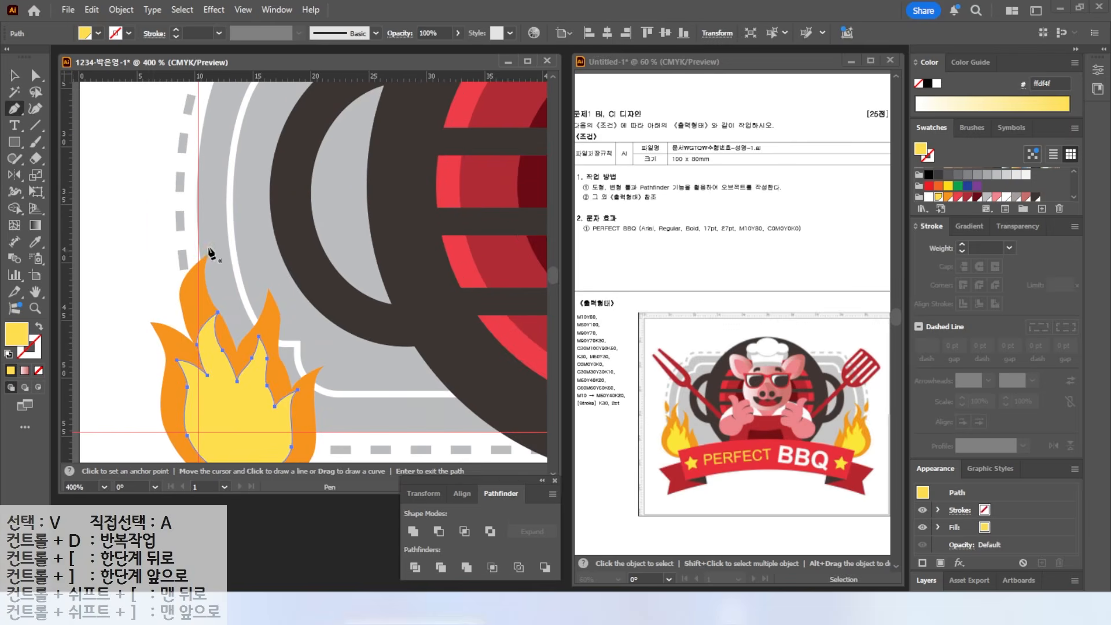
click(160, 201)
mouse_move(171, 259)
mouse_down()
mouse_move(175, 221)
mouse_move(158, 280)
mouse_move(159, 269)
mouse_up()
click(158, 199)
click(948, 197)
click(15, 76)
drag(144, 223, 136, 228)
double_click(35, 292)
click(118, 370)
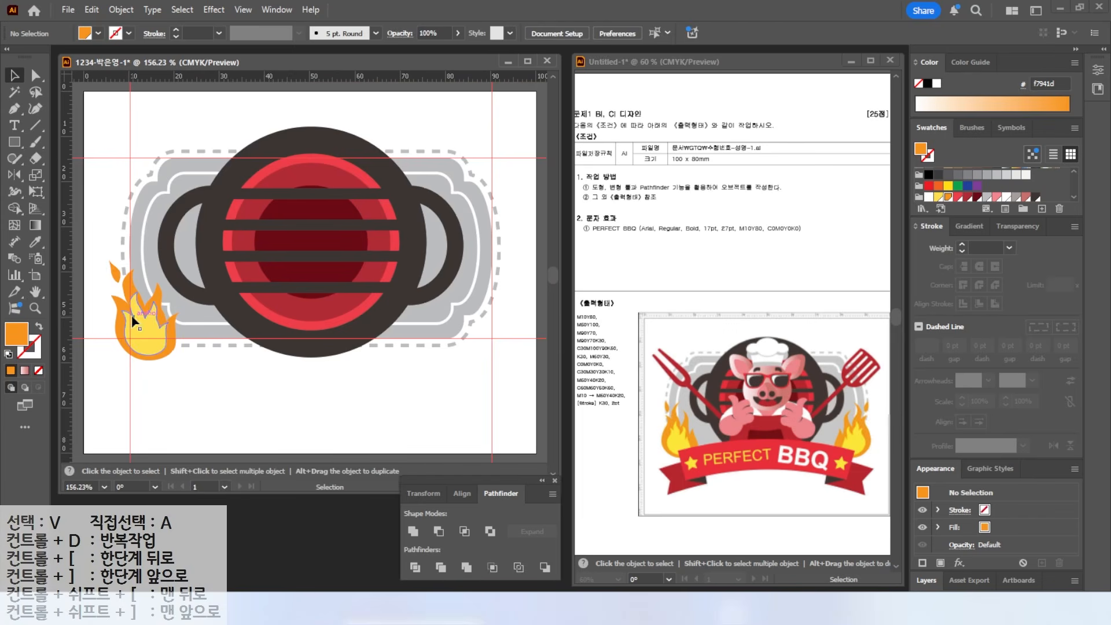
- Select the yellow, orange and tongue flame pieces and choose the Reflect tool
click(143, 337)
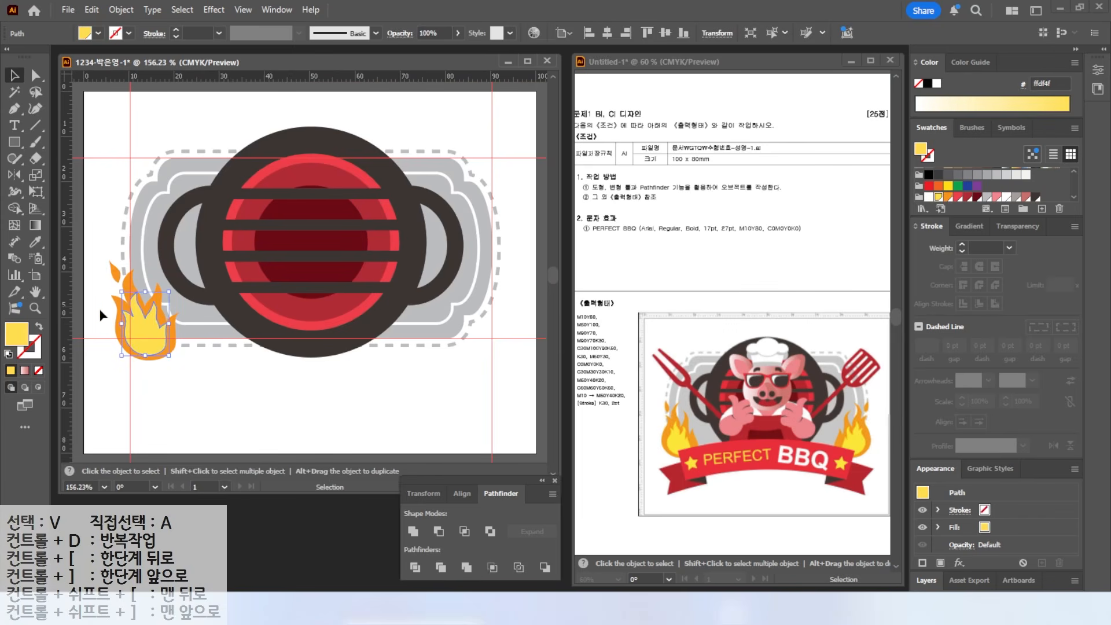
shift+click(119, 331)
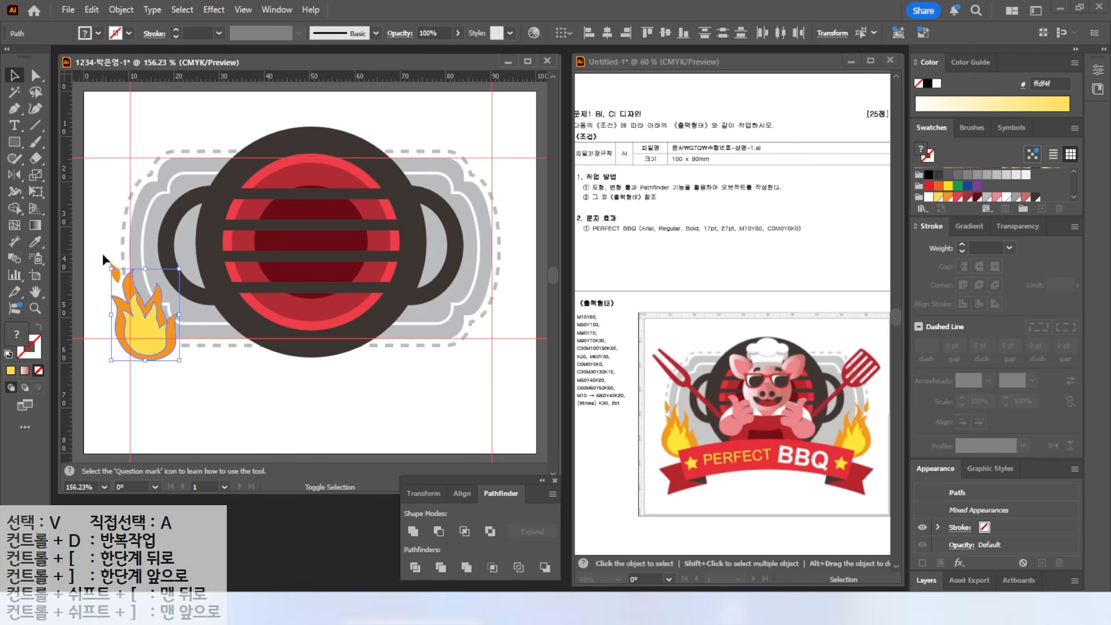
shift+click(111, 262)
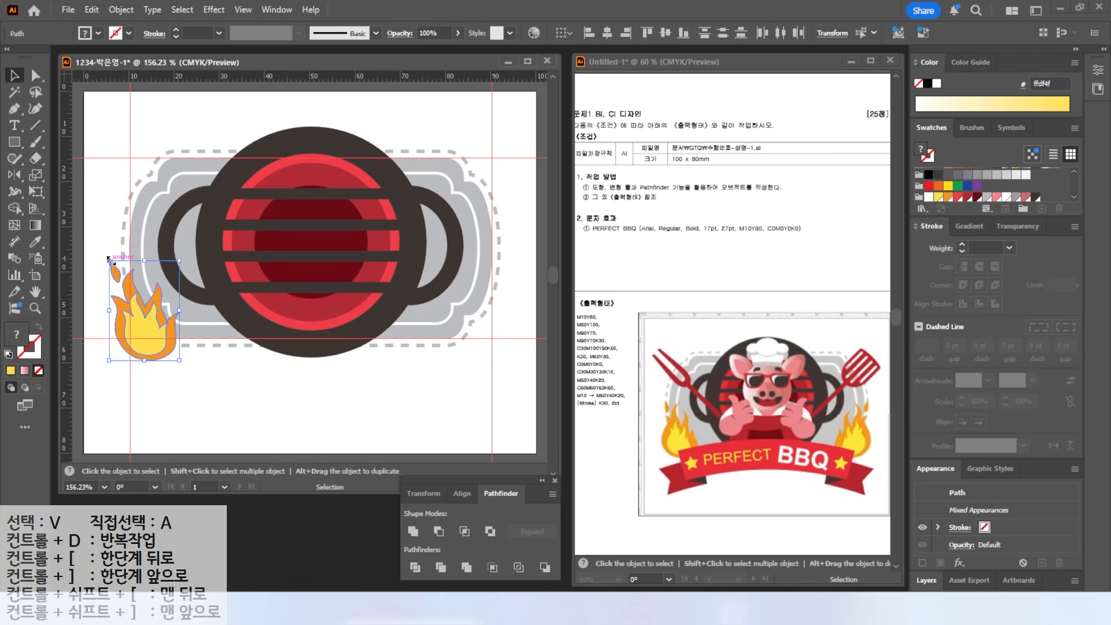
click(16, 177)
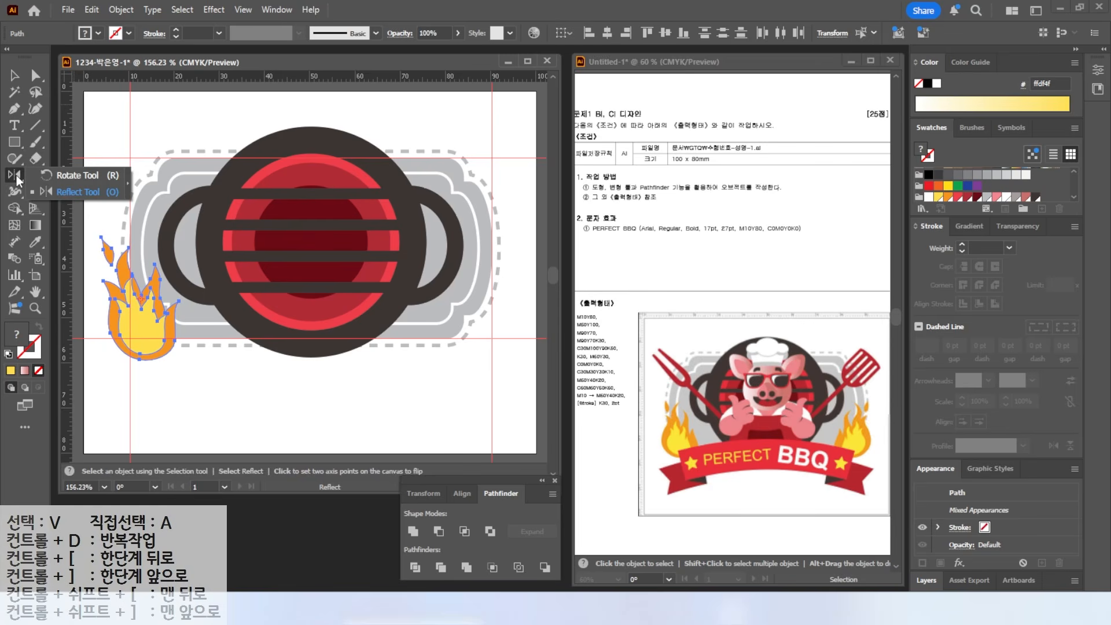
key(ctrl)
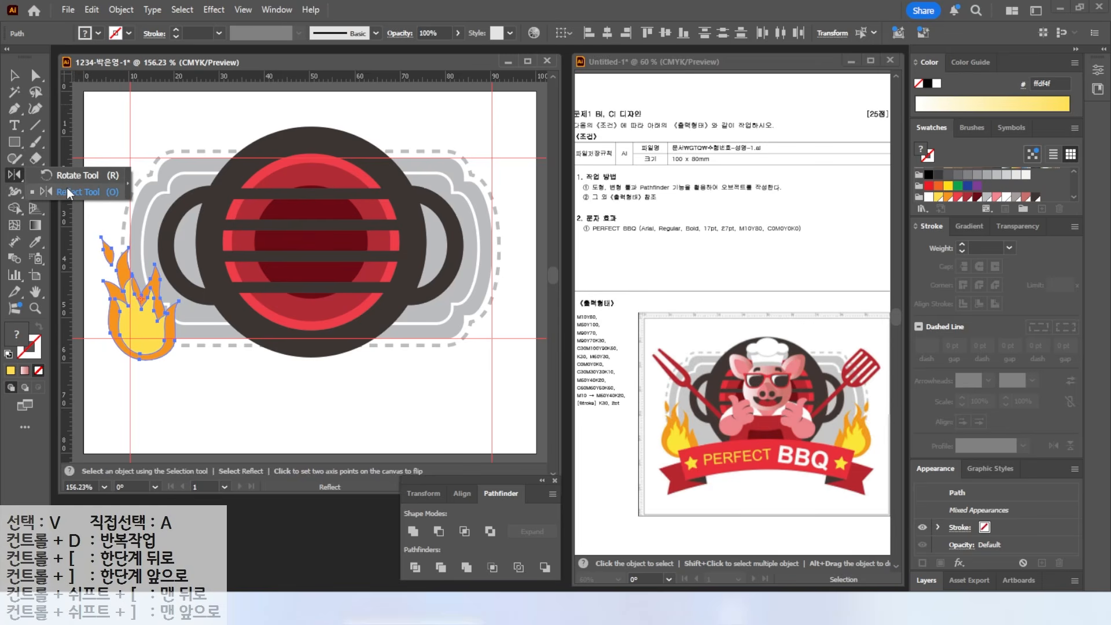
click(70, 193)
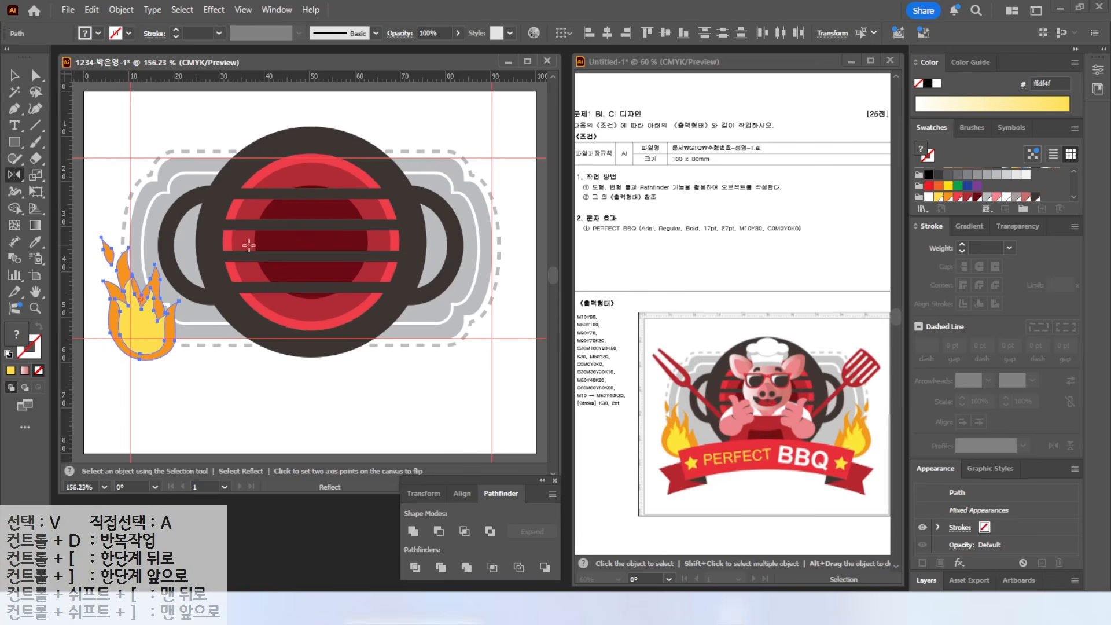
drag(310, 88, 310, 394)
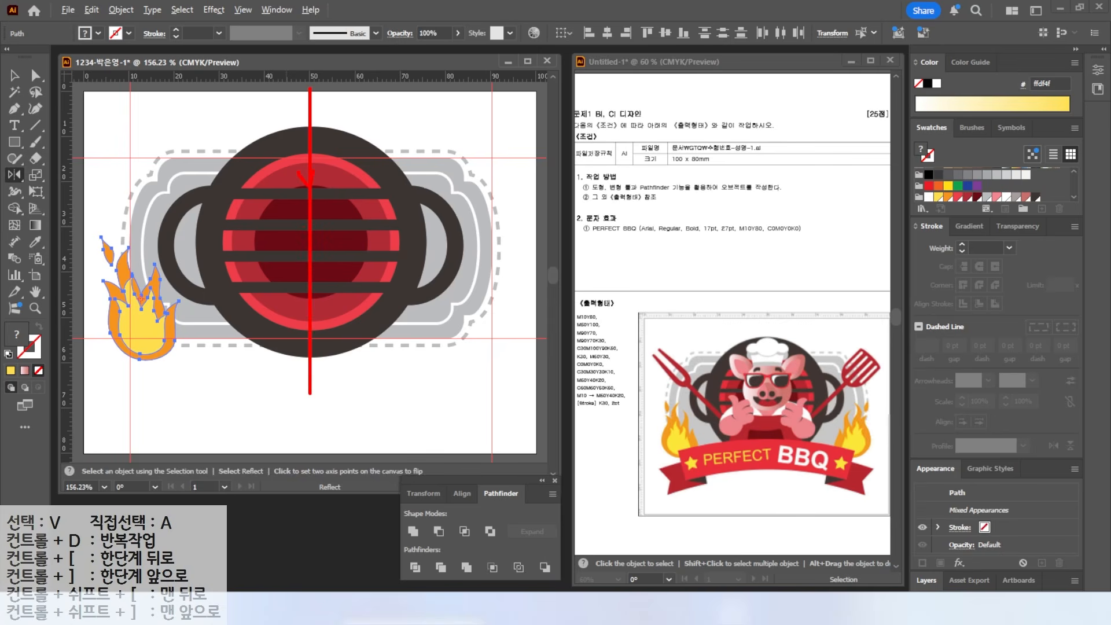
key(Escape)
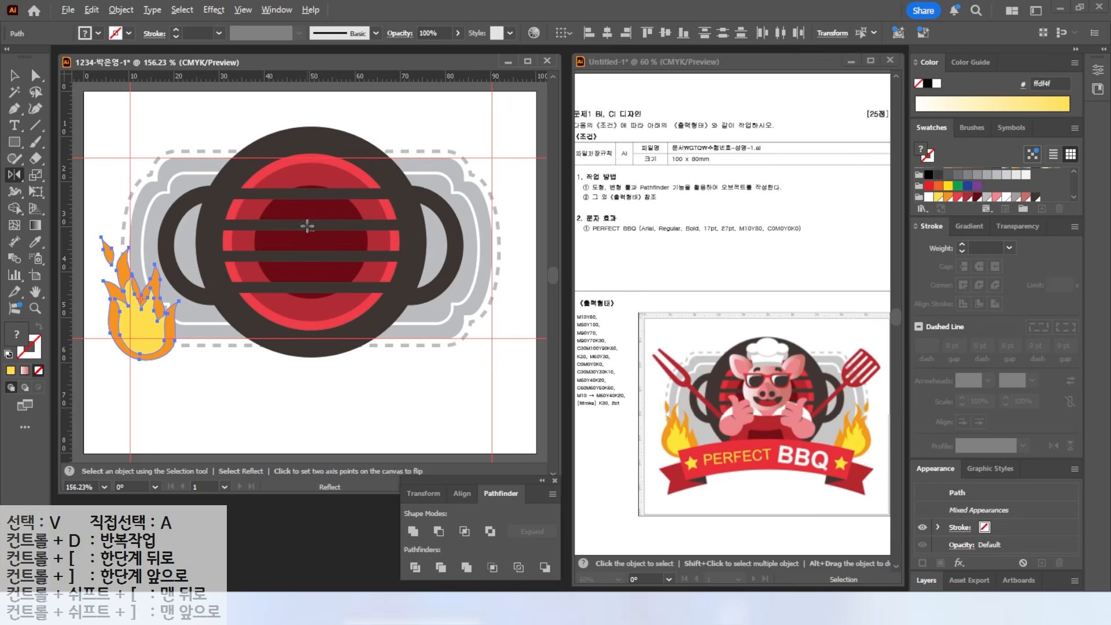
- Mirror a copy of the flames across a vertical axis at the badge centre
alt+click(310, 224)
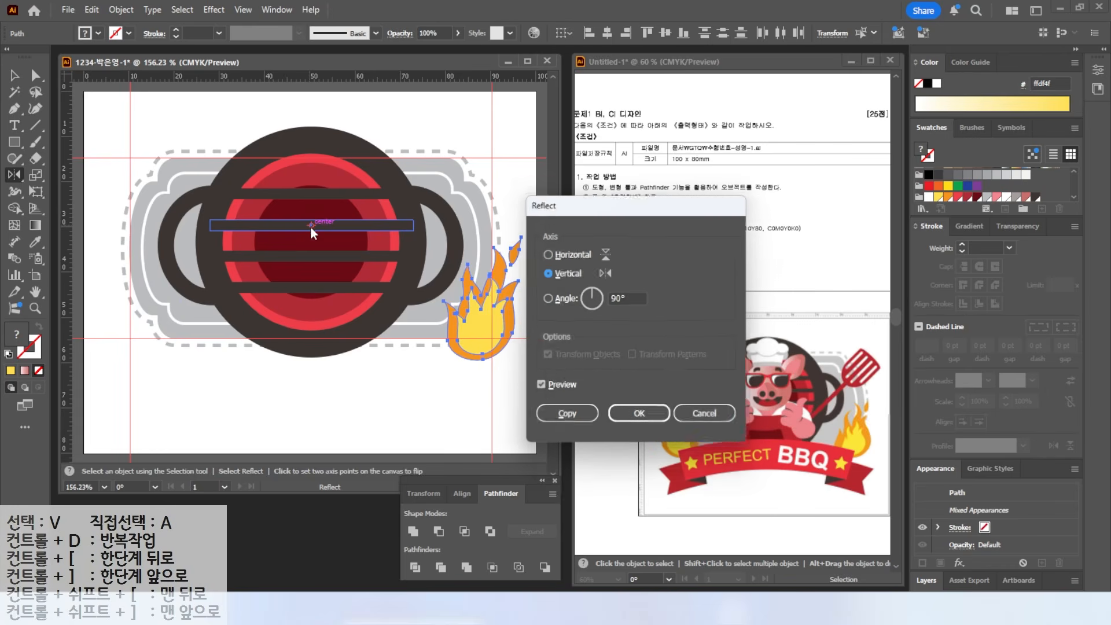
click(541, 387)
click(539, 387)
click(540, 387)
click(540, 387)
click(540, 388)
click(540, 387)
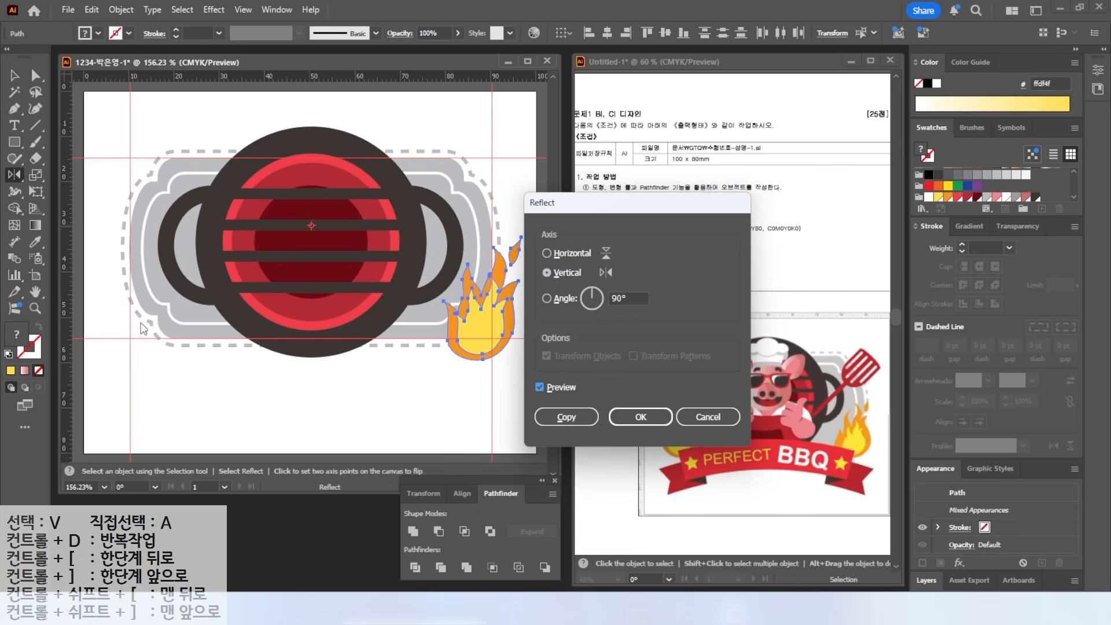
click(565, 417)
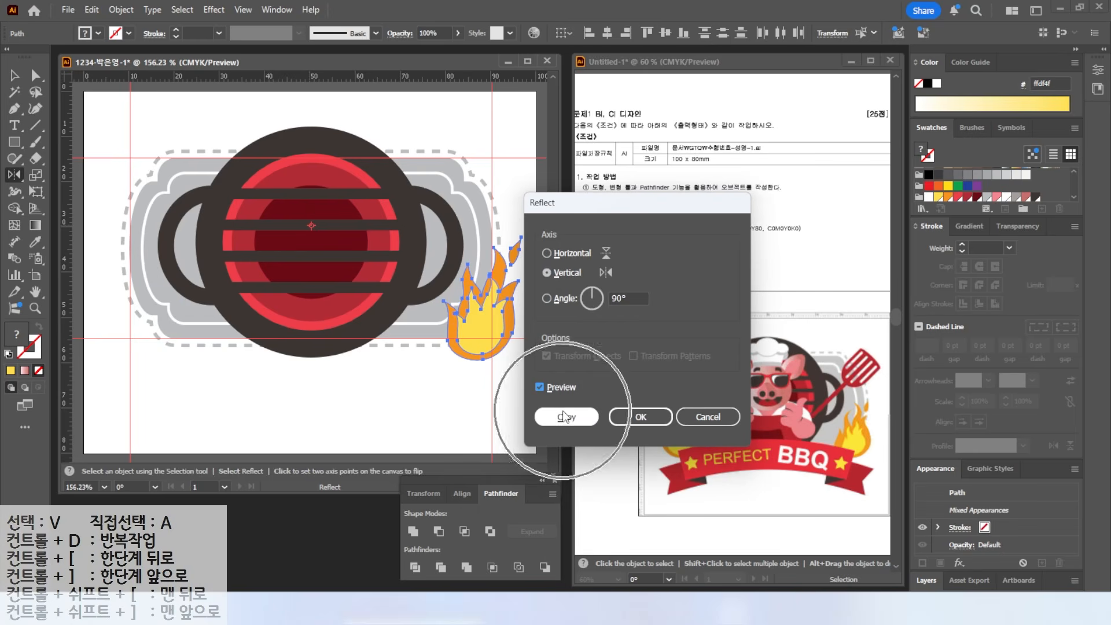
- Select all the badge artwork and lock it
key(v)
drag(113, 122, 522, 406)
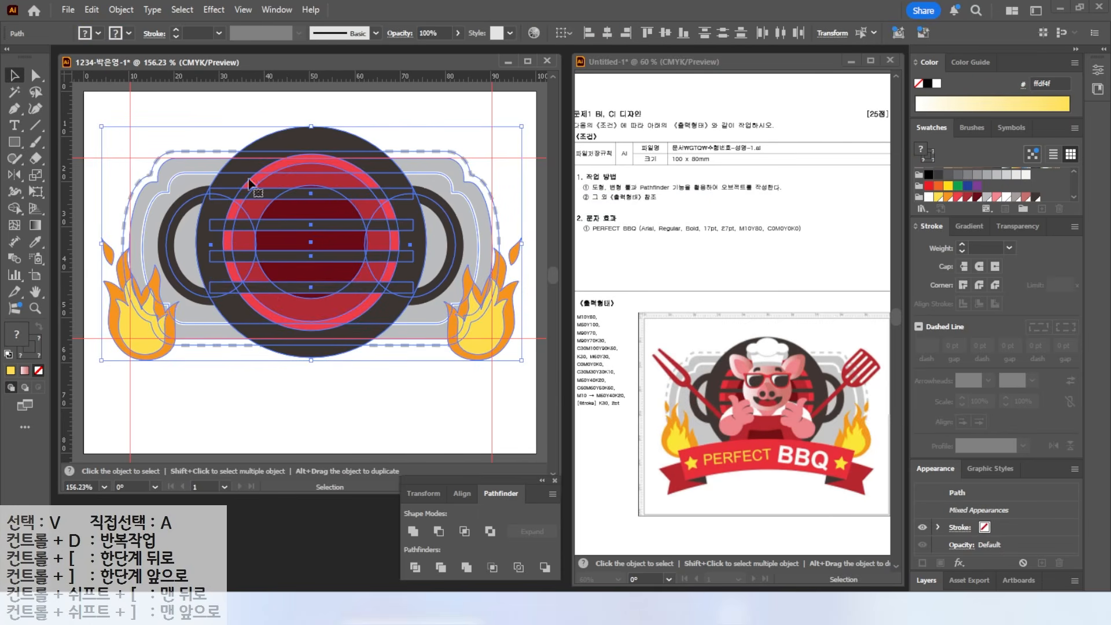
click(121, 10)
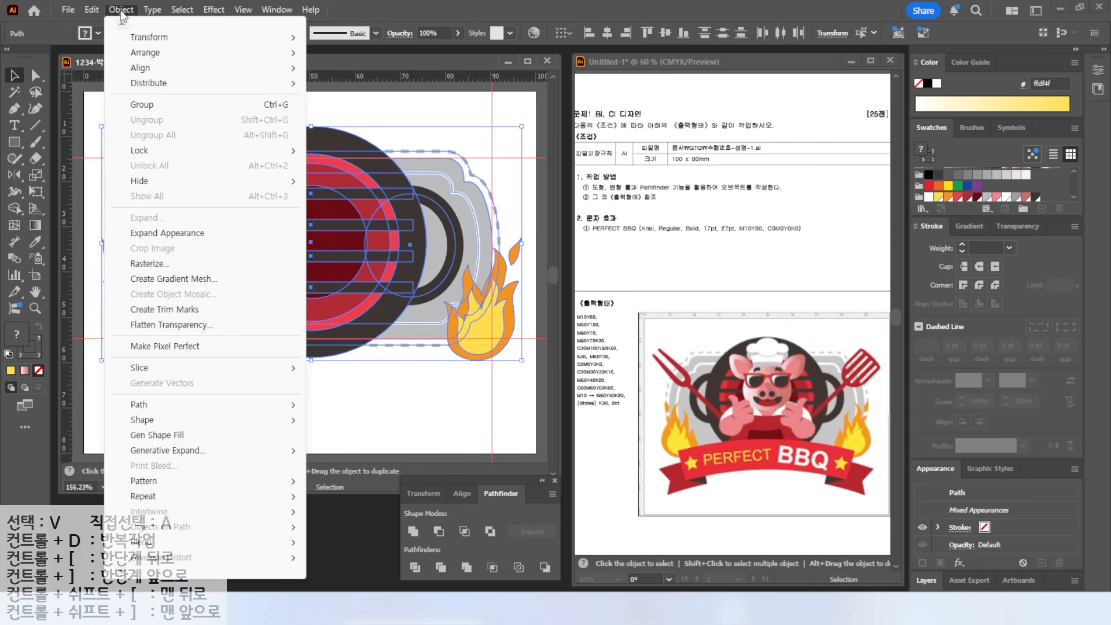
mouse_move(154, 152)
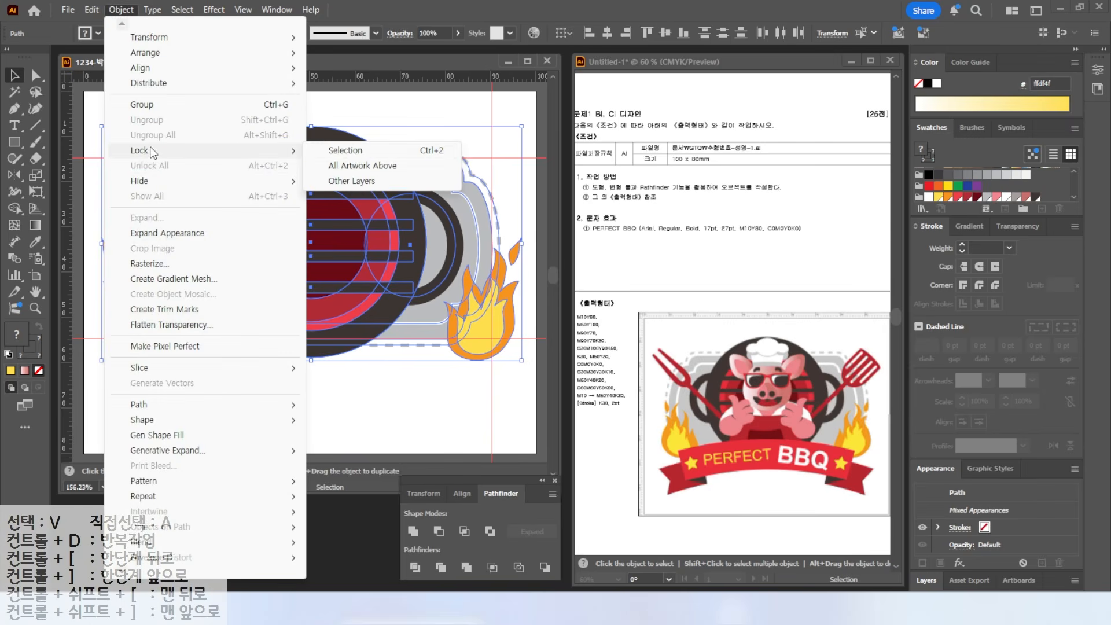
click(345, 151)
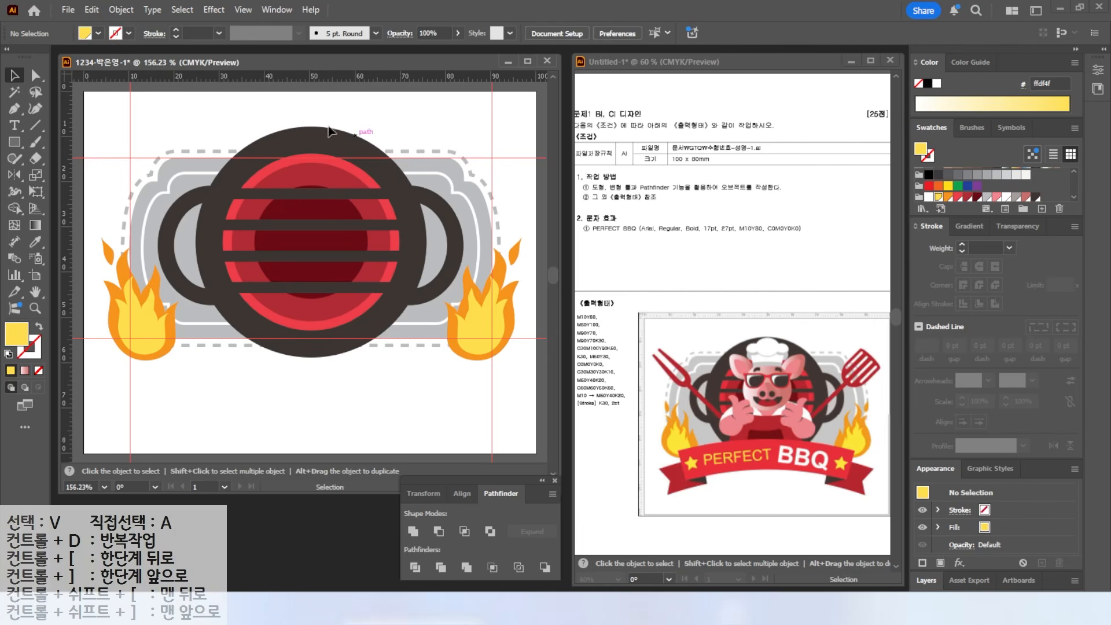
- Clear all guides via View > Guides > Clear Guides
click(243, 10)
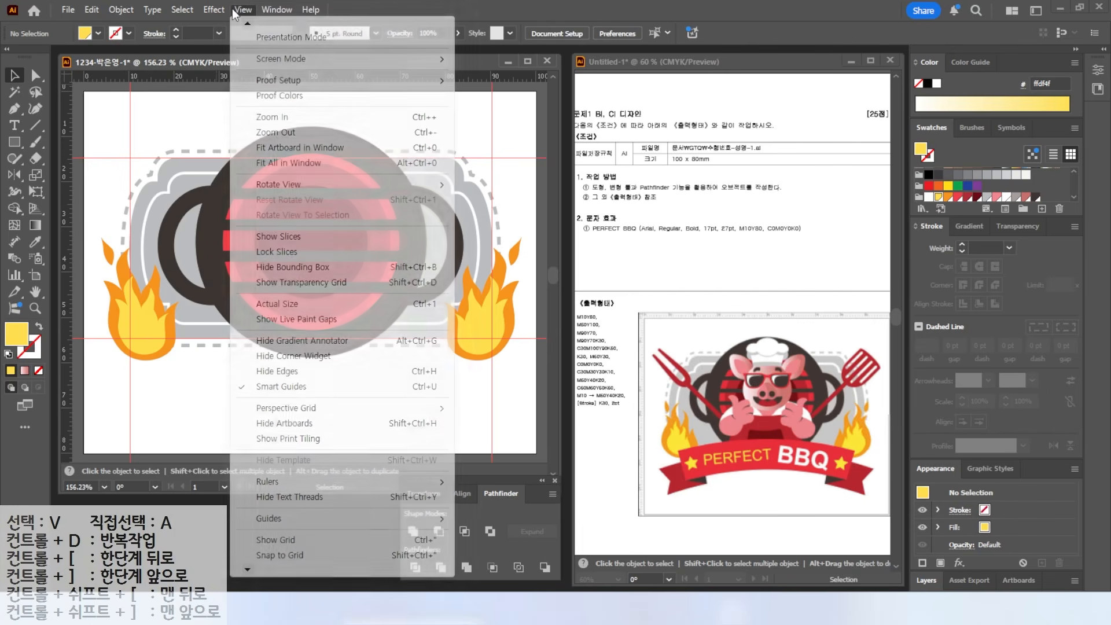
mouse_move(329, 523)
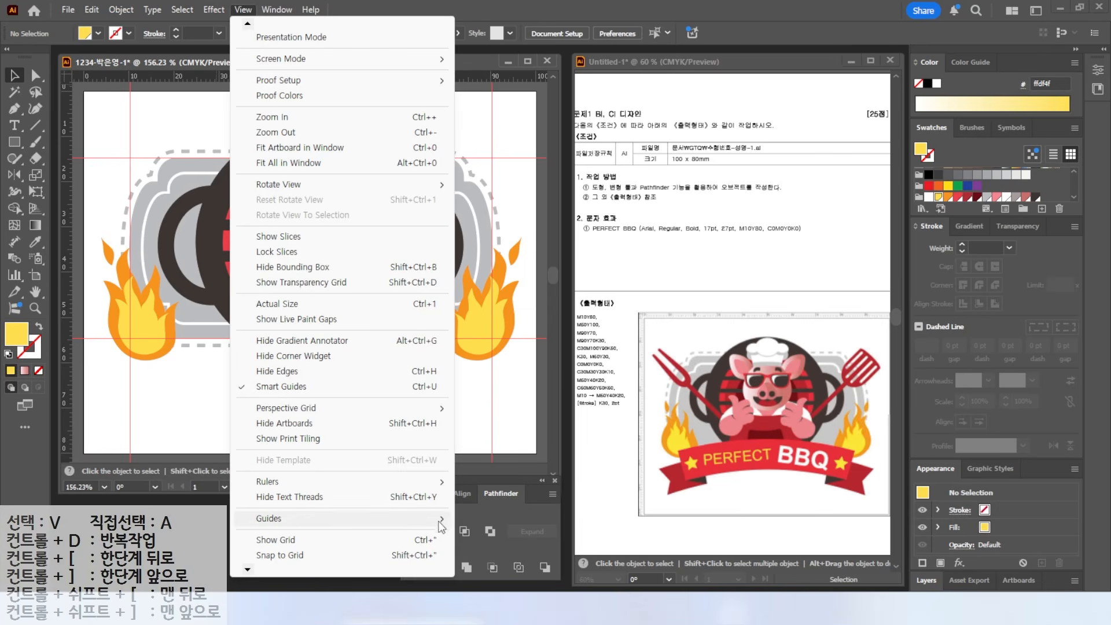
click(475, 580)
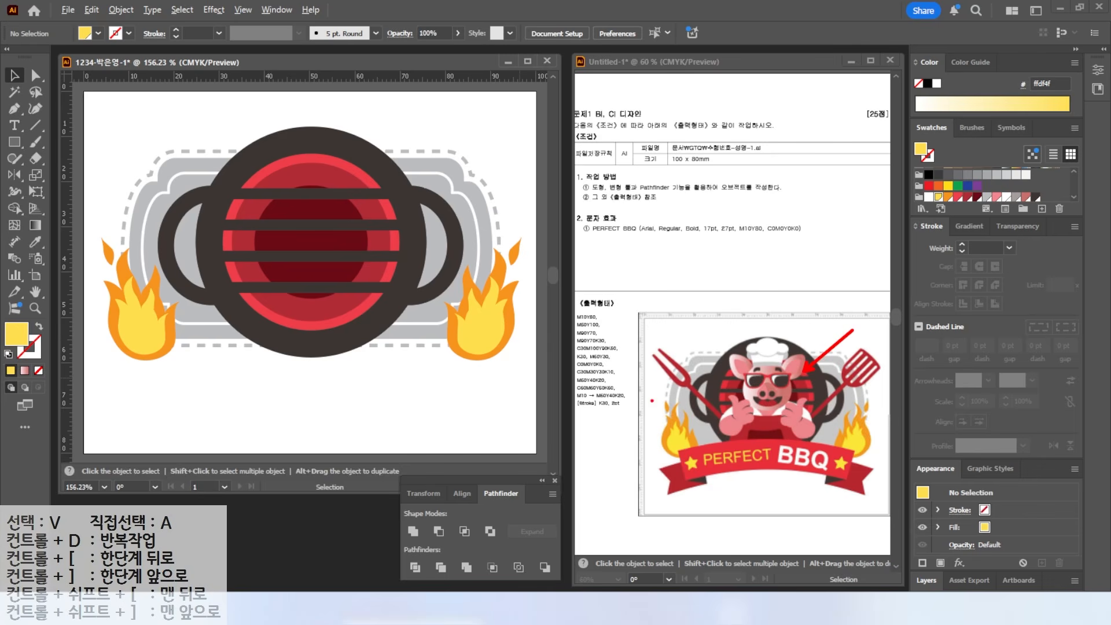
- Draw a circle over the grill centre with a pink gradient fill, then adjust its position and size
click(14, 140)
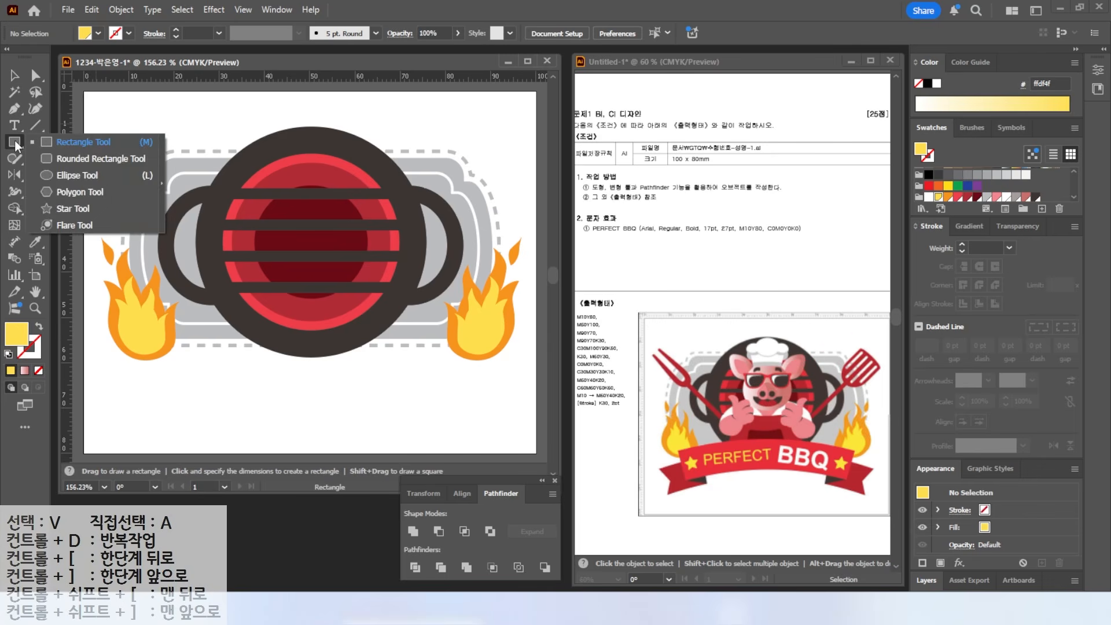
click(75, 174)
drag(263, 173, 363, 277)
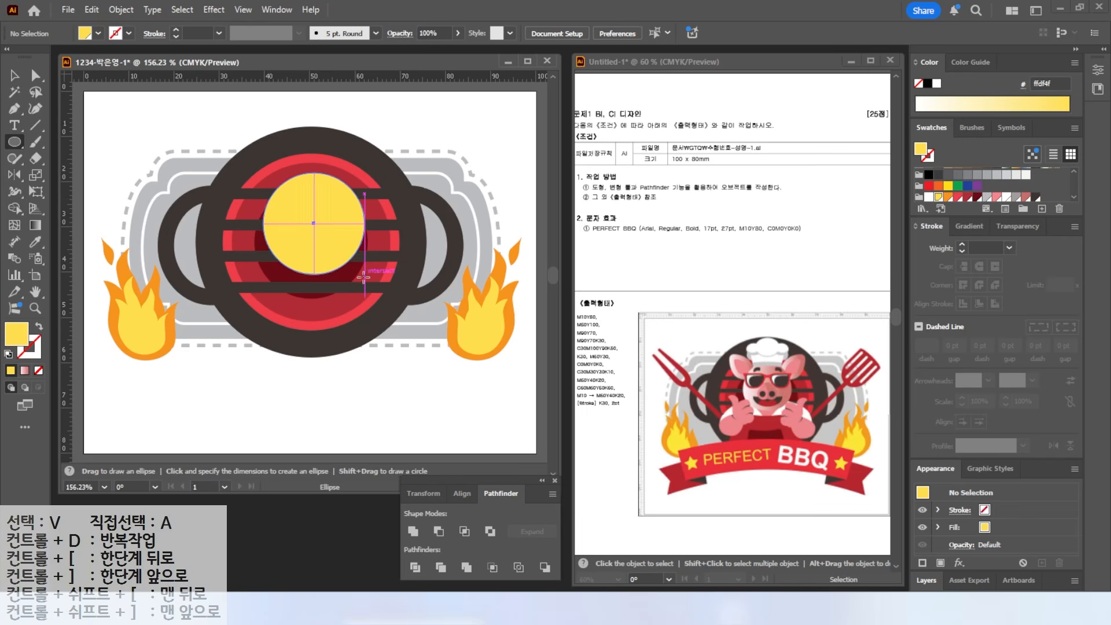
click(969, 225)
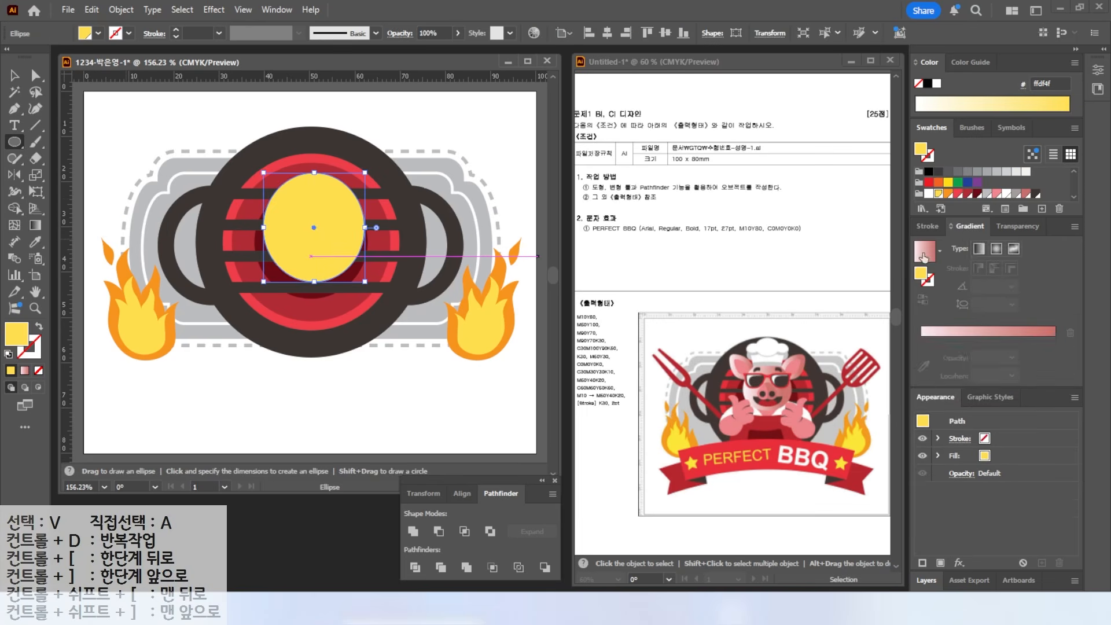
click(924, 256)
key(v)
drag(332, 204, 328, 207)
key(ctrl+equal)
key(ctrl+equal)
key(ctrl+equal)
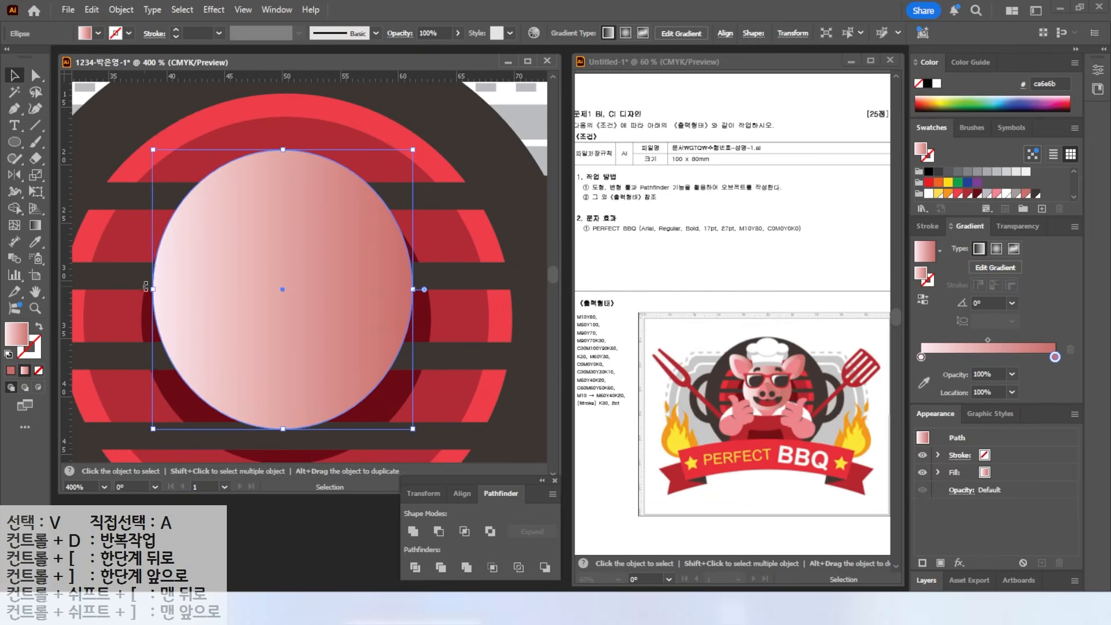
drag(287, 162, 288, 169)
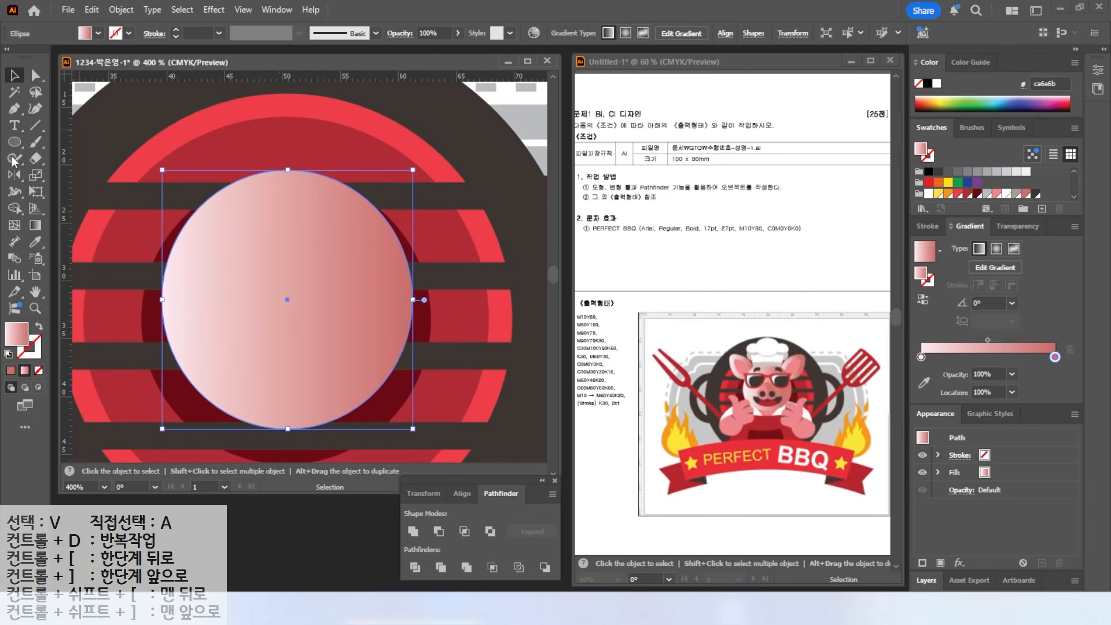
- Draw small circles on the face and Unite the three into one lobed shape
click(14, 141)
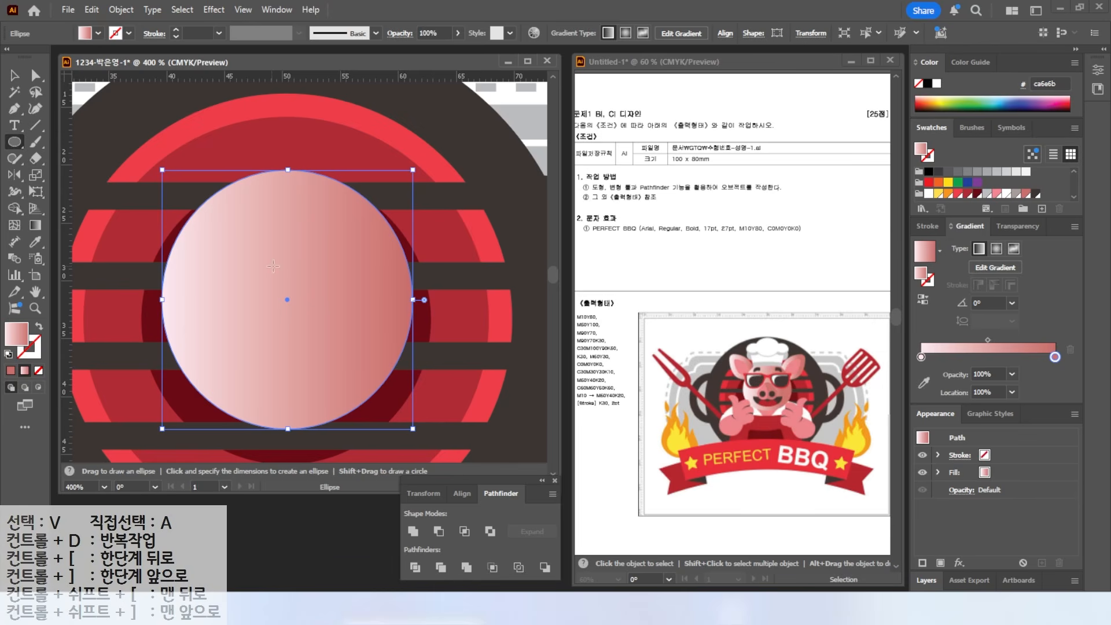
drag(258, 259, 315, 317)
mouse_move(240, 300)
mouse_down()
mouse_move(287, 346)
mouse_move(306, 322)
mouse_up()
key(v)
shift+click(270, 306)
shift+click(271, 277)
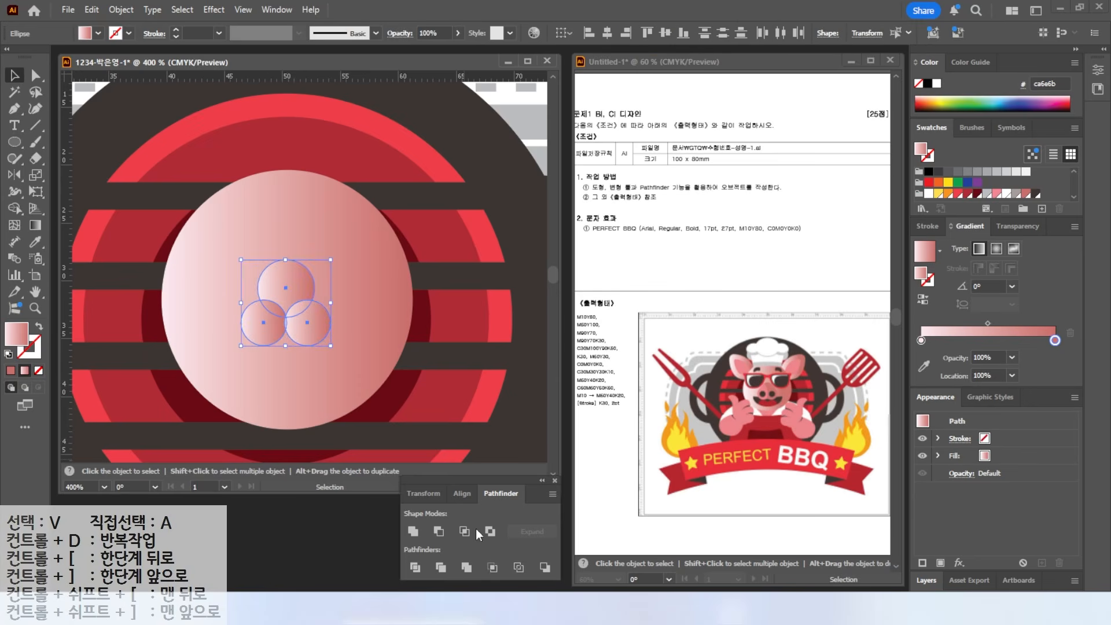
click(412, 534)
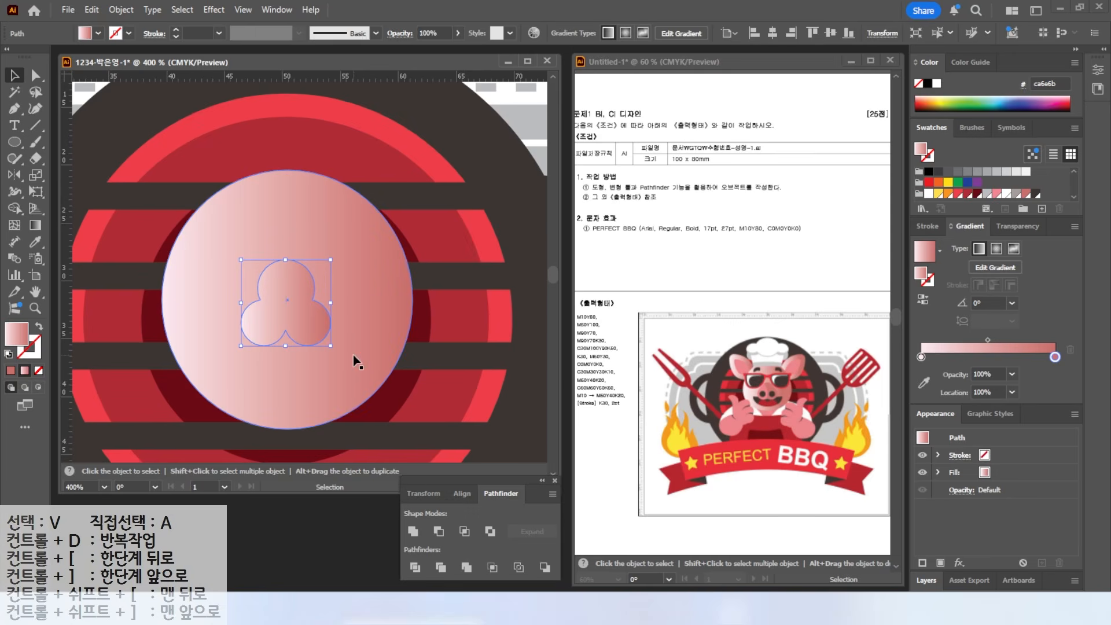
- Round the bottom, left and right corners of the lobed snout shape
key(a)
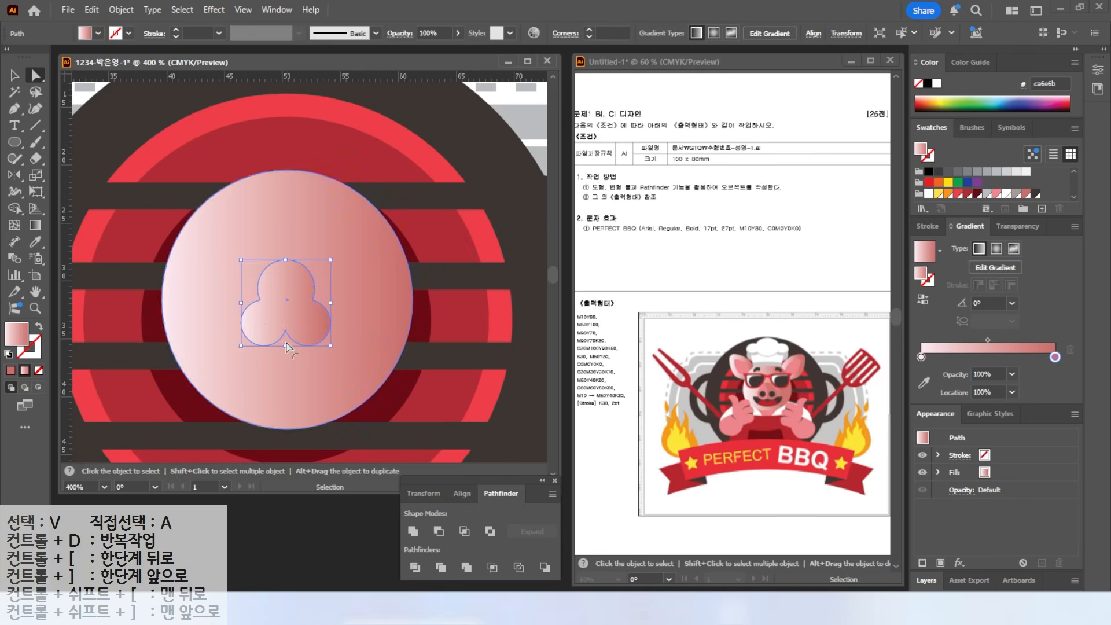
drag(285, 343, 287, 346)
click(287, 325)
drag(285, 346, 294, 362)
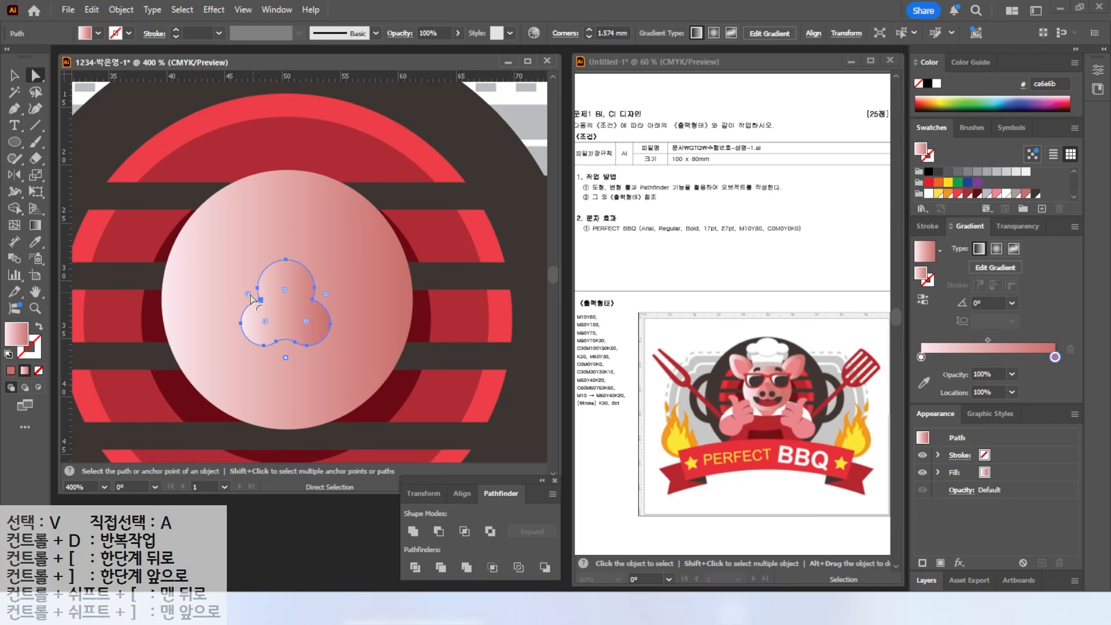
drag(248, 295, 240, 288)
drag(326, 298, 338, 293)
- Try the Stylize Round Corners effect, undo it, and reselect the pink snout
click(18, 146)
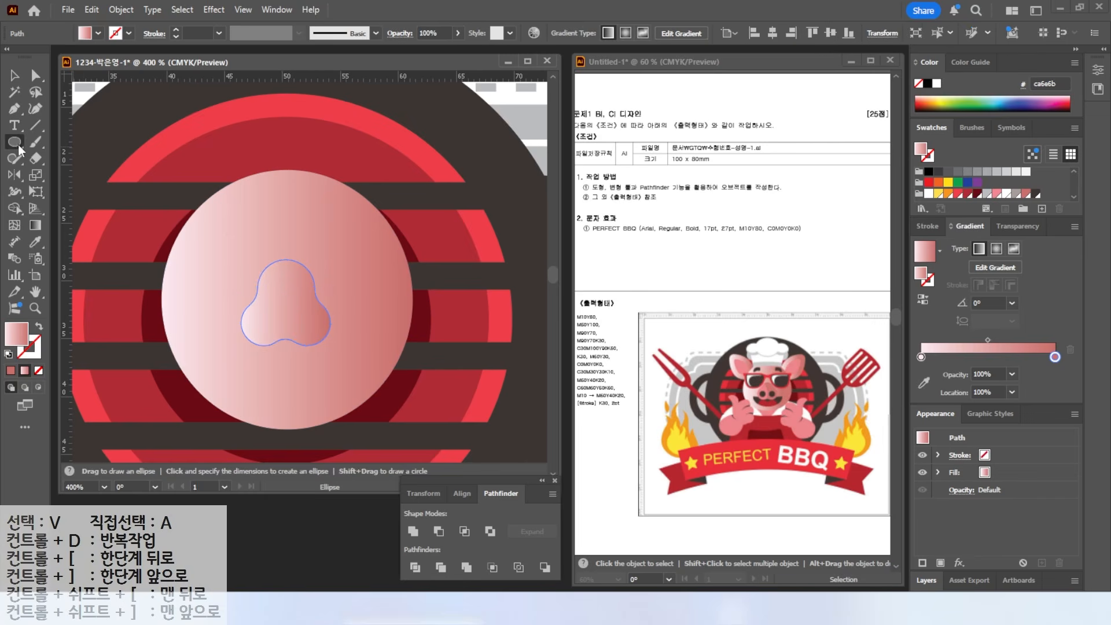
key(a)
click(213, 10)
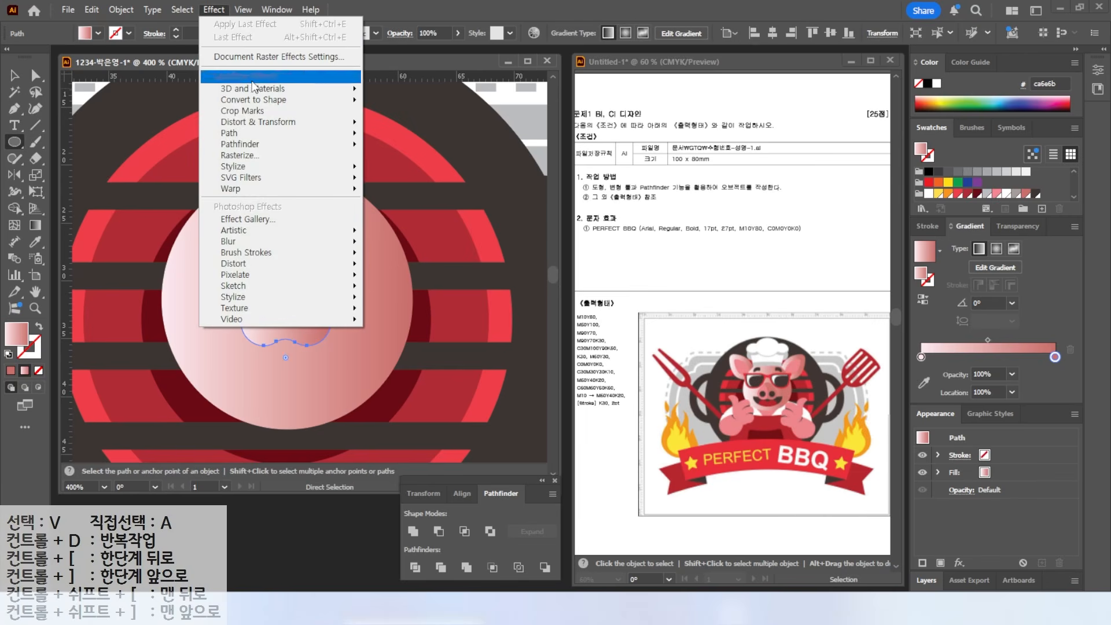
mouse_move(257, 166)
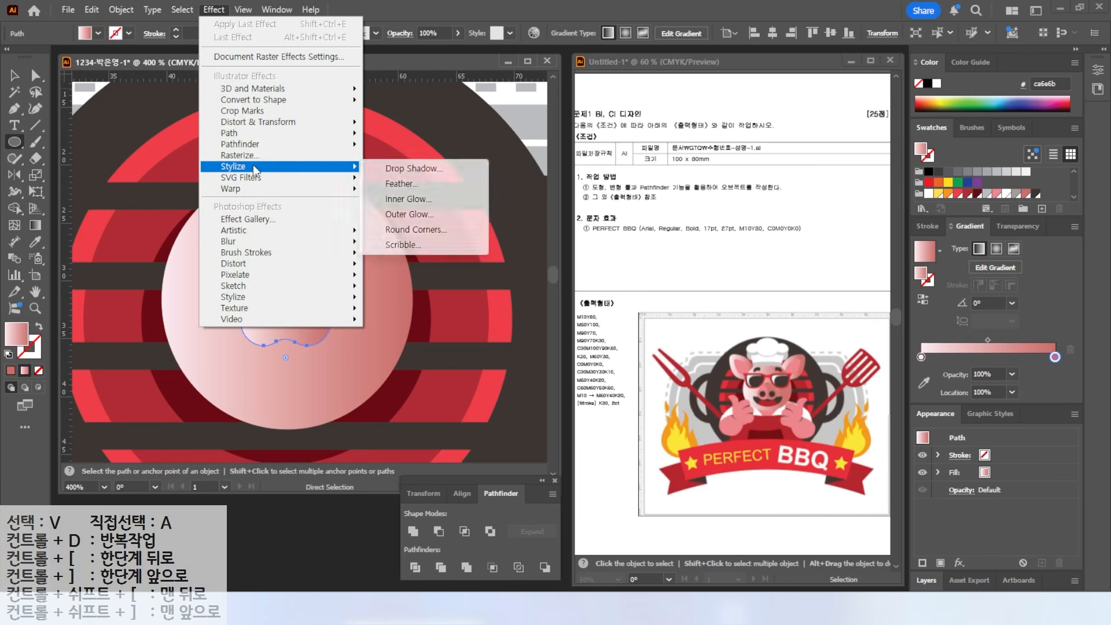
click(423, 234)
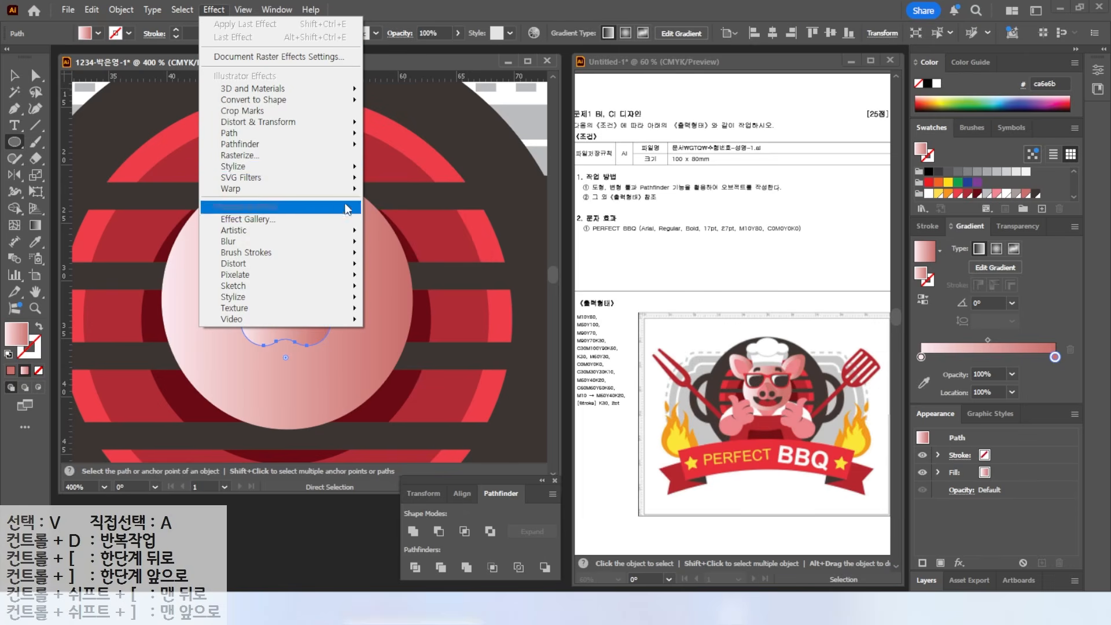
click(409, 15)
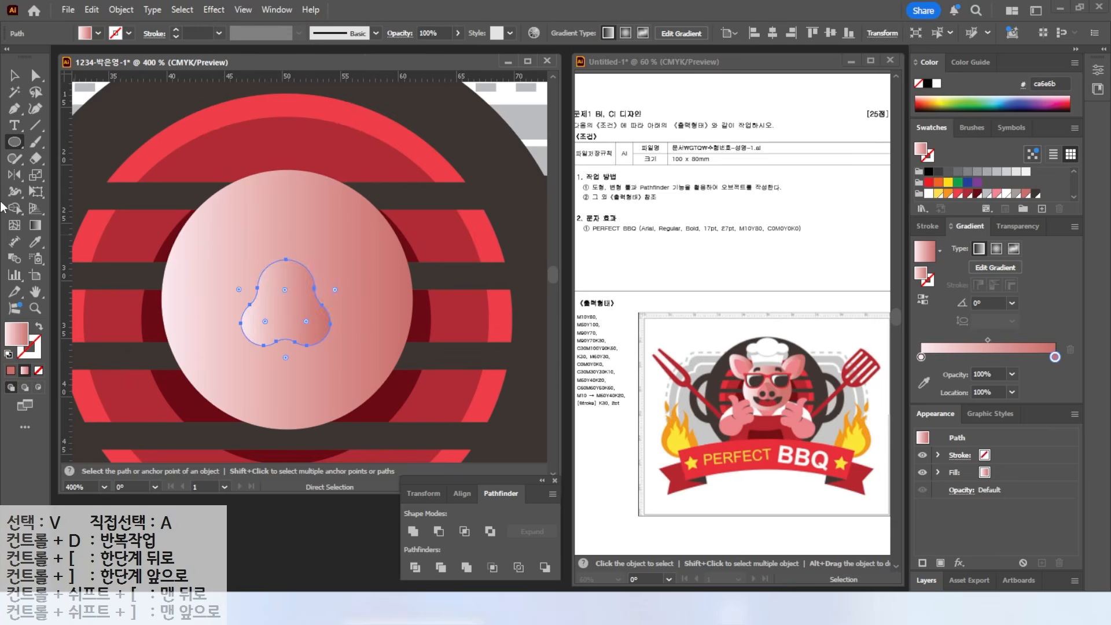
key(ctrl+z)
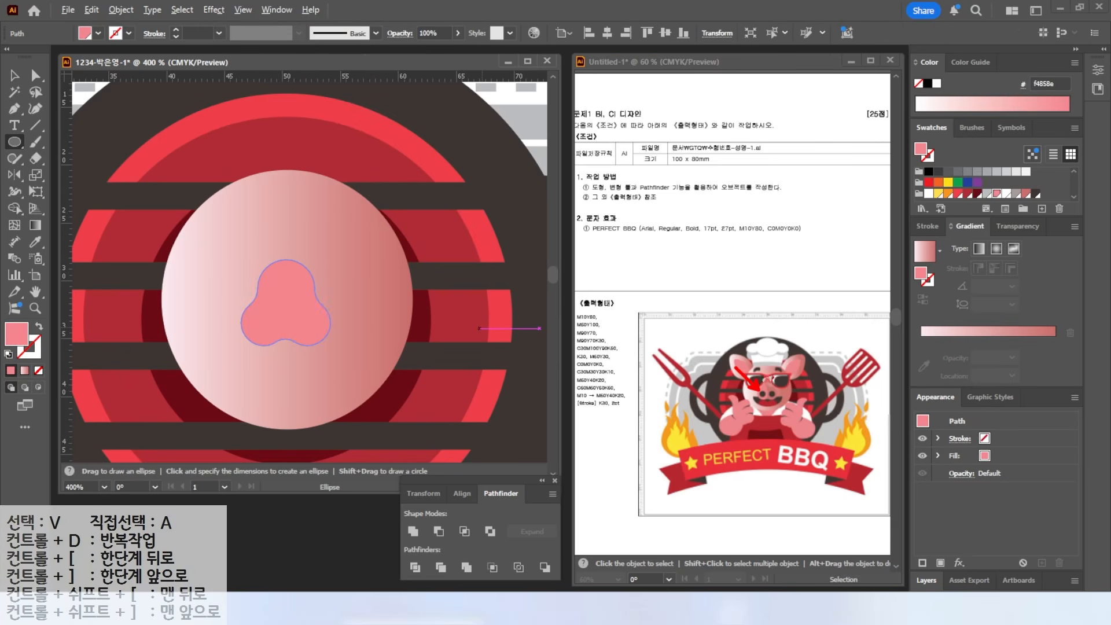
key(Escape)
click(14, 75)
click(288, 285)
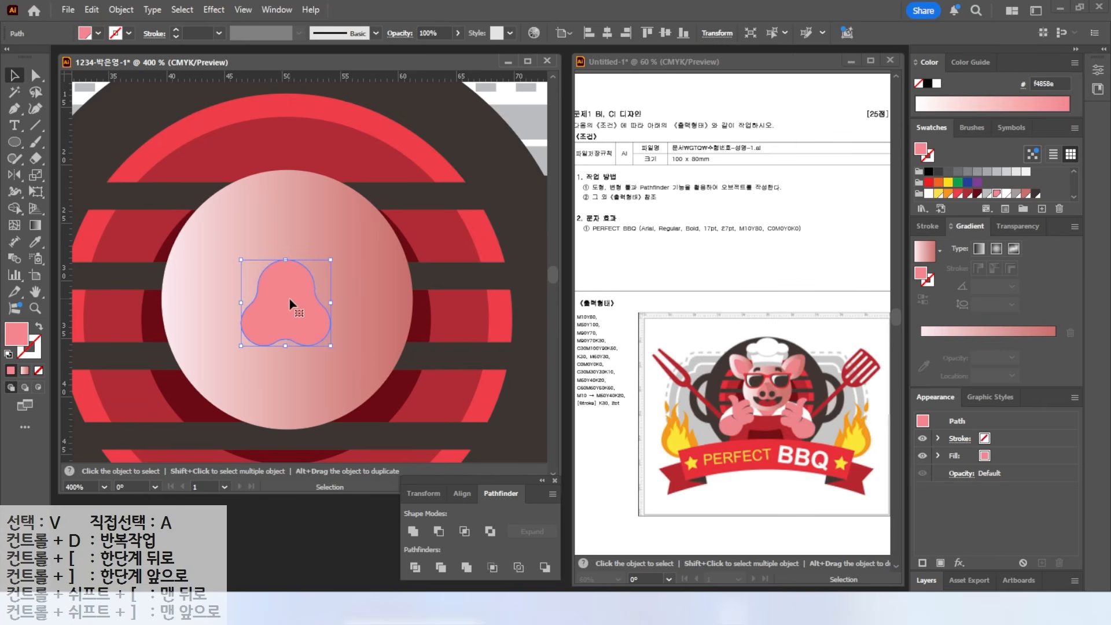
- Slice the snout in two with the Knife tool and make the right piece darker pink
click(36, 159)
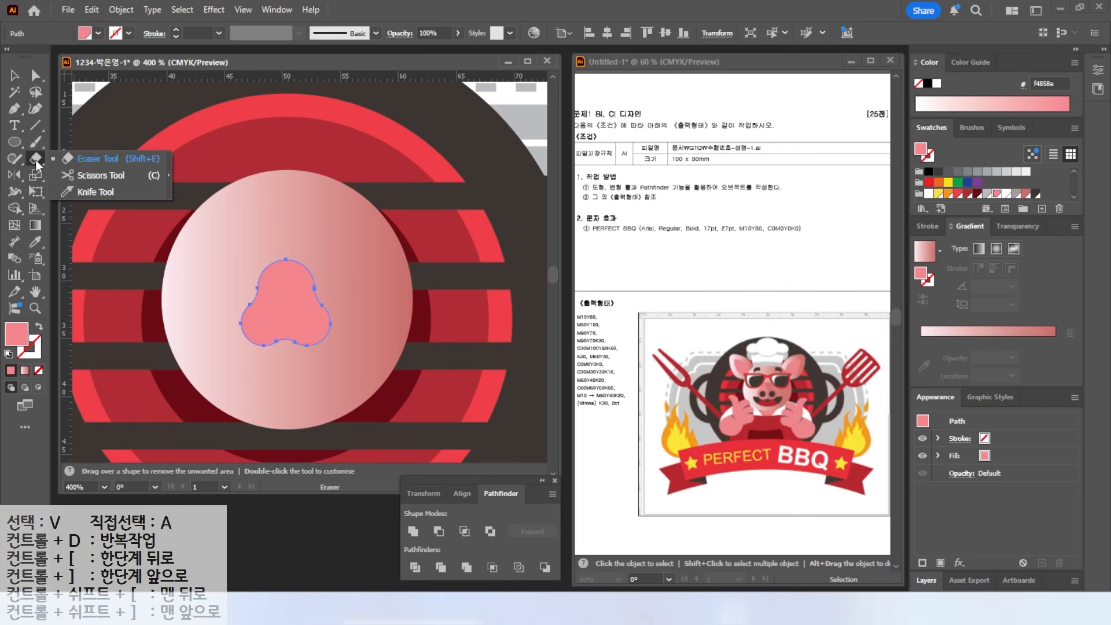
click(95, 192)
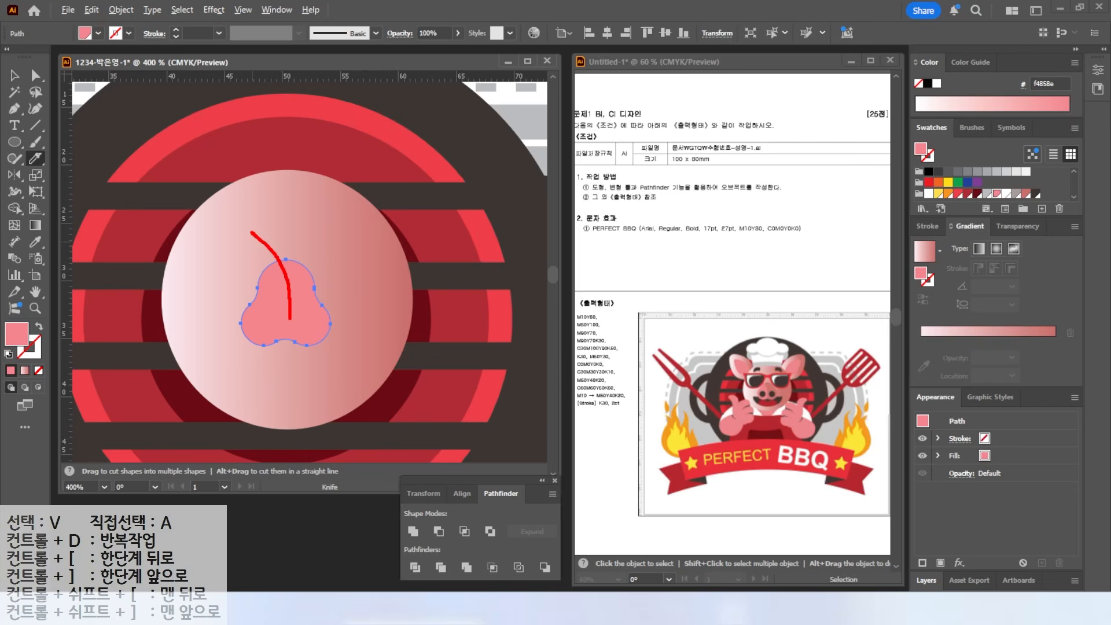
key(Escape)
mouse_move(272, 257)
mouse_down()
mouse_move(294, 330)
mouse_move(289, 365)
mouse_up()
key(v)
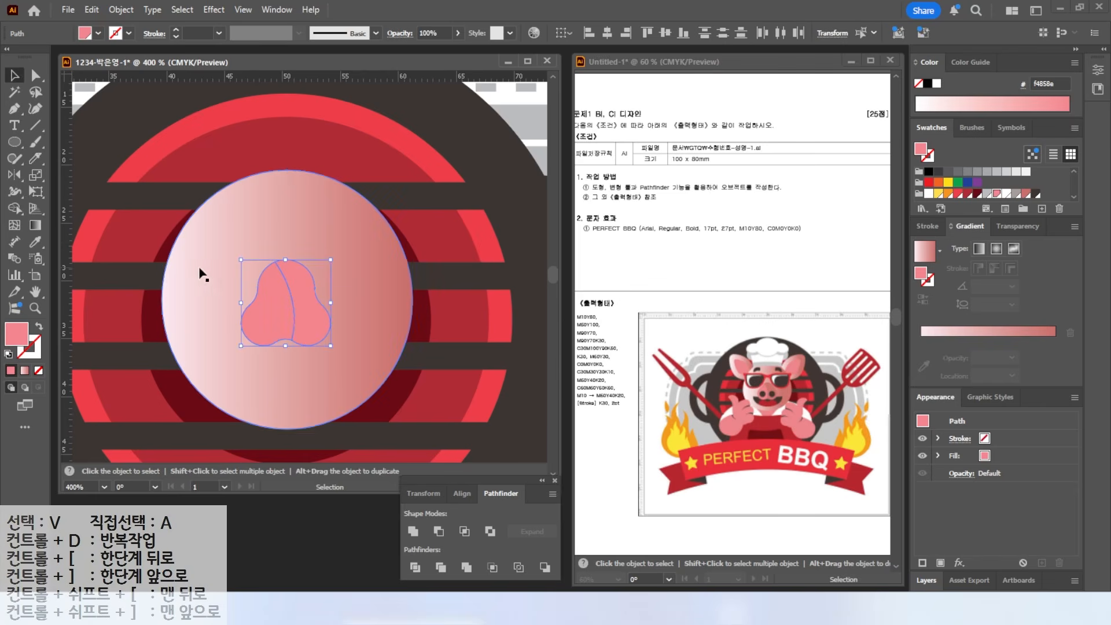
click(199, 269)
click(258, 306)
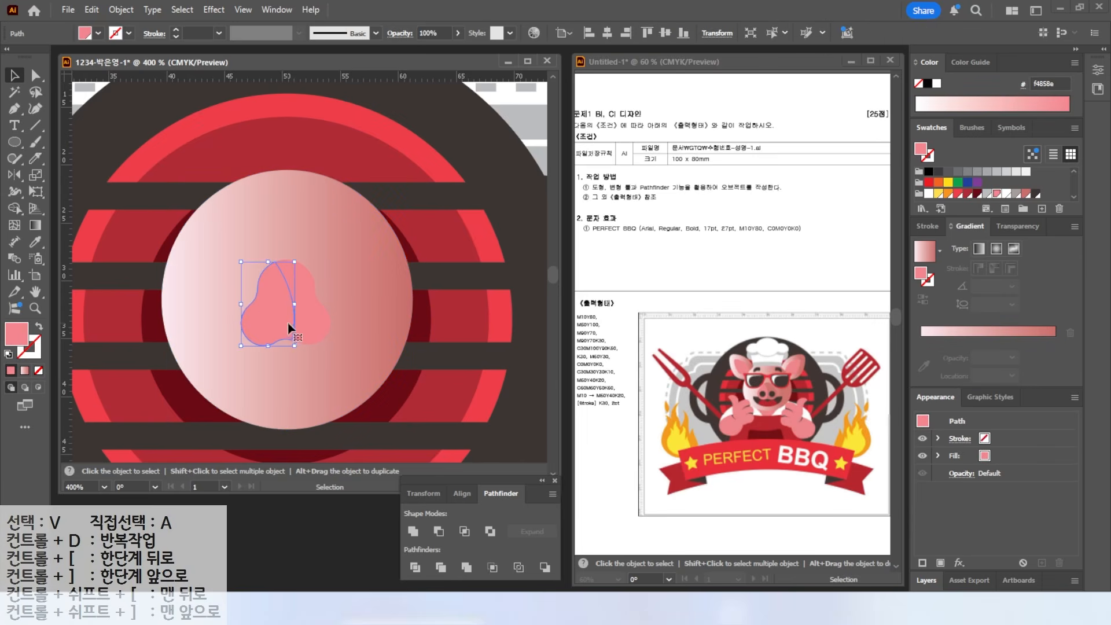
click(310, 324)
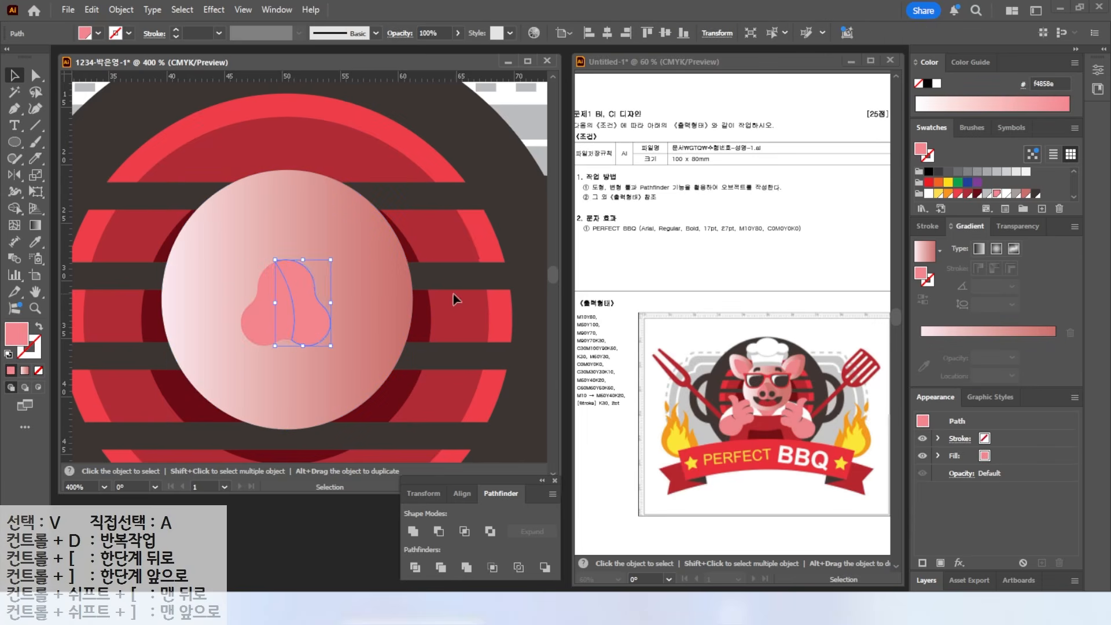
click(1024, 194)
- Draw a small dark brown nostril circle on the left of the snout
key(l)
drag(251, 313, 275, 337)
click(1035, 193)
click(16, 77)
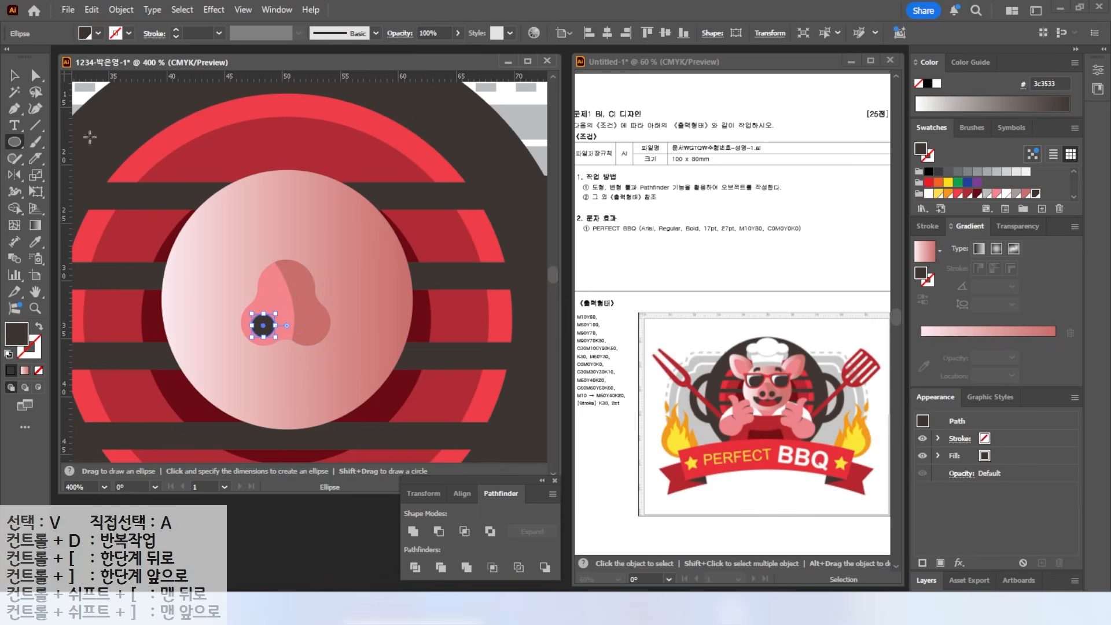
- Duplicate the nostril to the right and draw a large dark ellipse centred below the snout
key(ctrl+shift+a)
drag(276, 330, 314, 330)
key(l)
mouse_move(211, 324)
mouse_down()
mouse_move(337, 396)
mouse_move(338, 410)
mouse_up()
click(15, 76)
drag(307, 366, 318, 368)
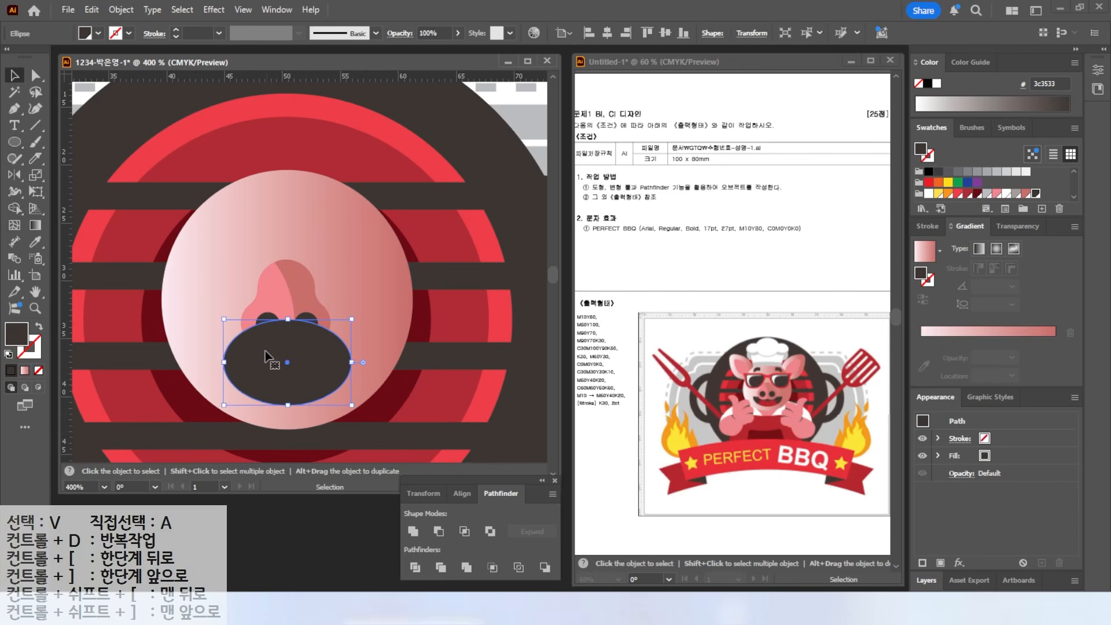
mouse_move(191, 348)
mouse_down()
mouse_move(252, 361)
mouse_move(373, 352)
mouse_up()
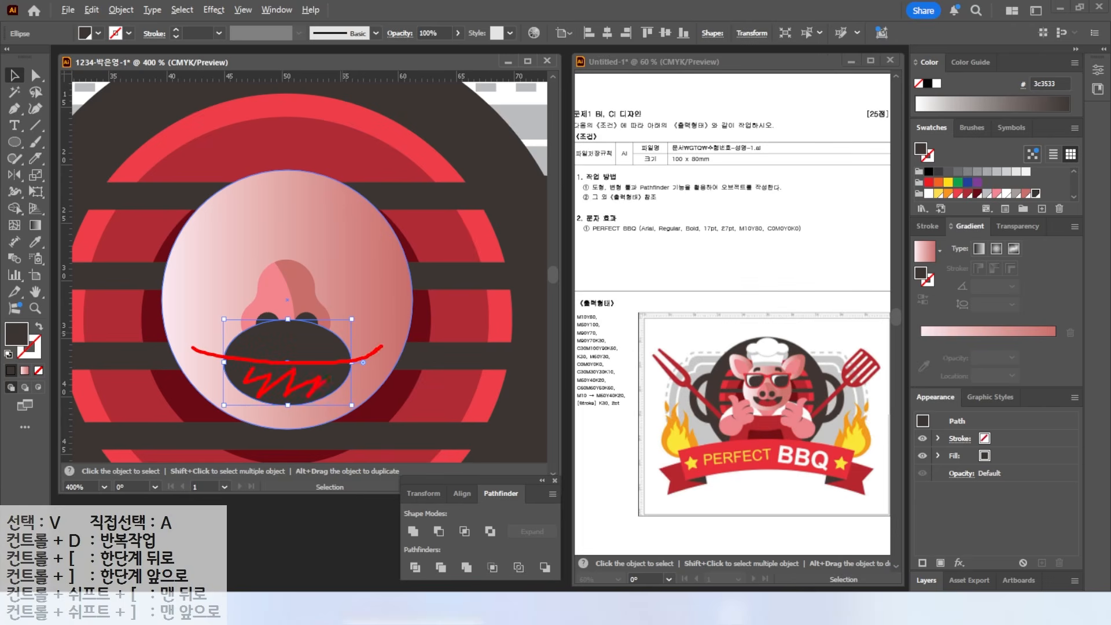
key(Escape)
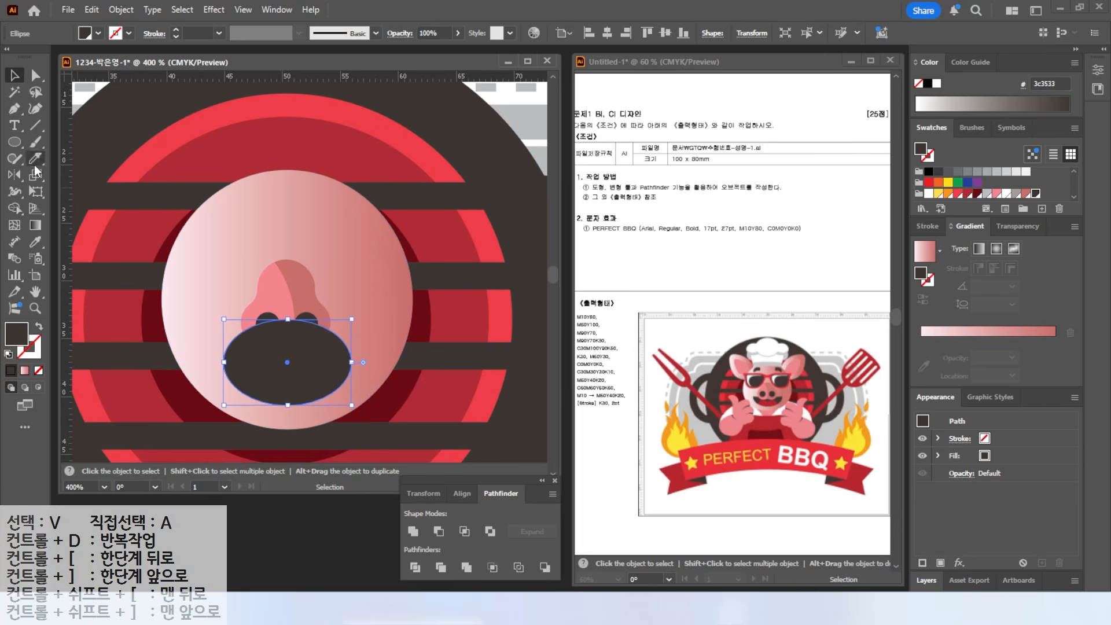
- Cut an orange ellipse out of the dark ellipse with Minus Front to form the mouth
click(14, 142)
mouse_move(155, 262)
mouse_down()
mouse_move(336, 346)
mouse_move(417, 367)
mouse_up()
key(v)
click(946, 193)
key(l)
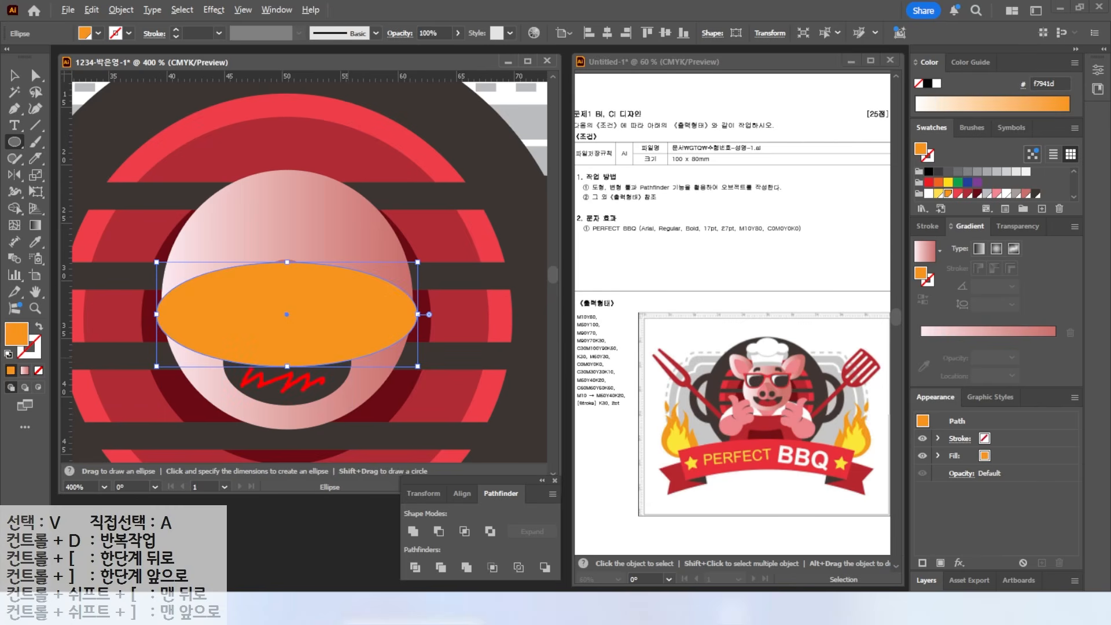
click(12, 76)
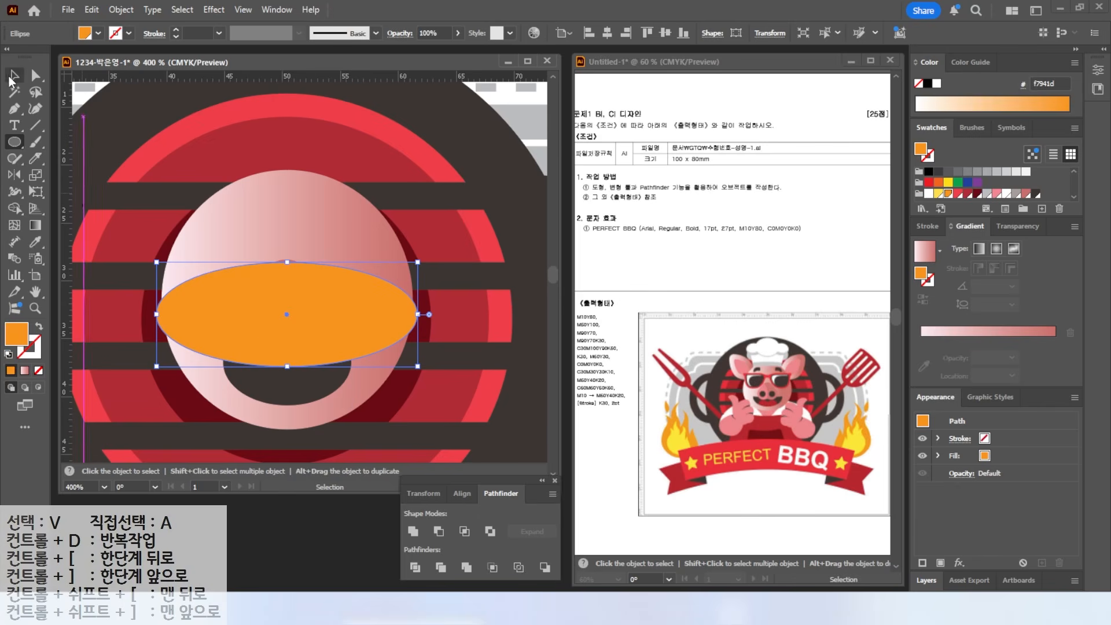
shift+click(280, 380)
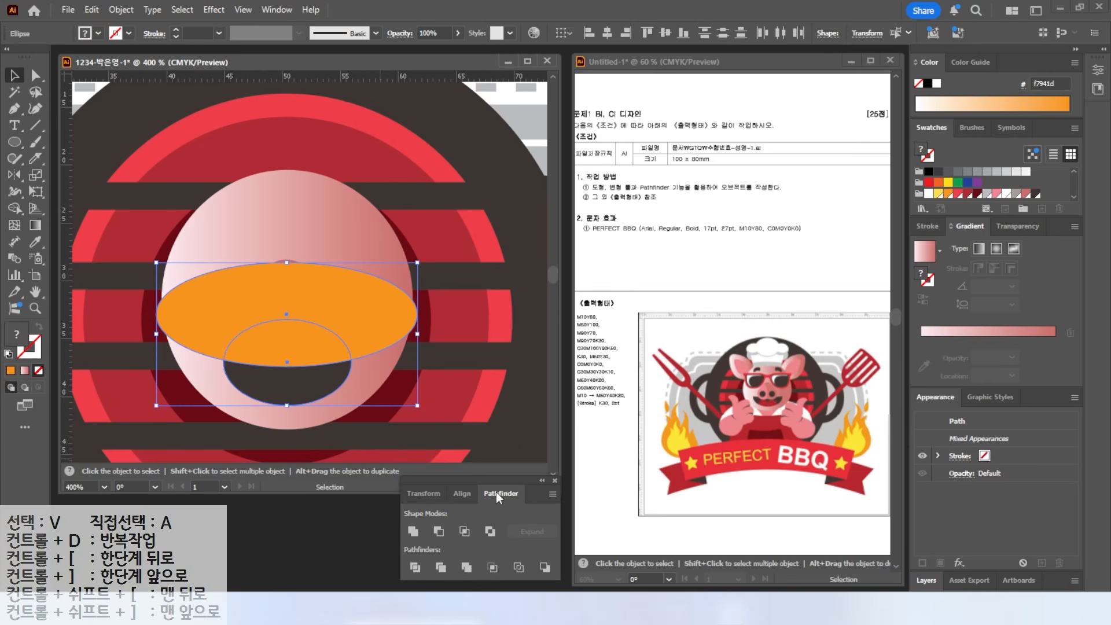
click(439, 534)
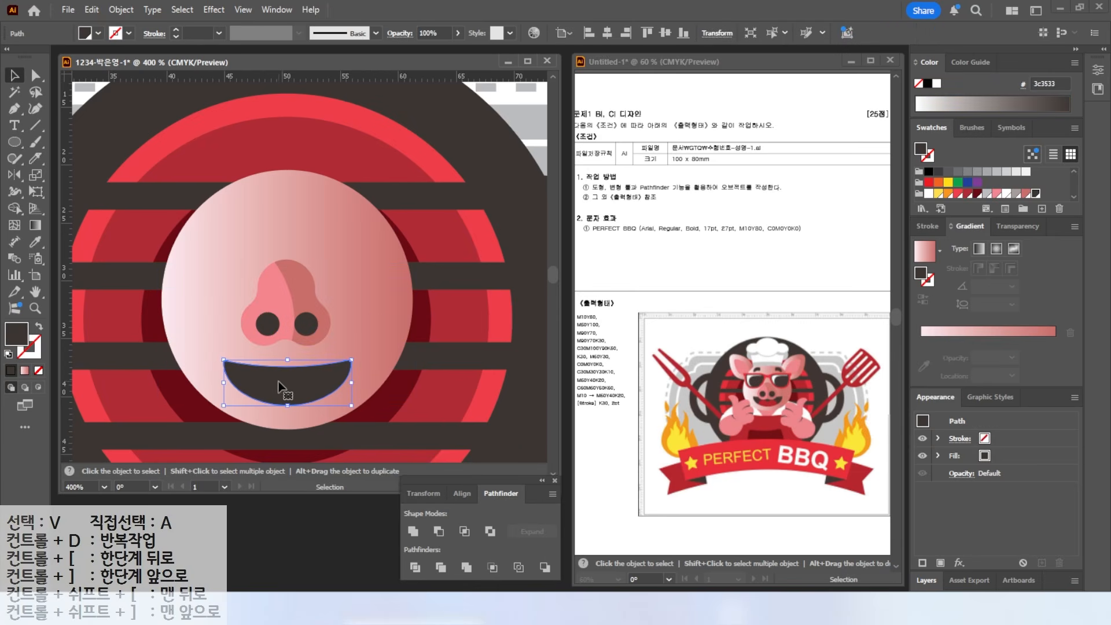
mouse_move(294, 383)
mouse_down()
mouse_move(294, 370)
mouse_move(291, 411)
mouse_up()
- Make the mouth circle red, copy it to the right, and Divide both with the mouth
key(l)
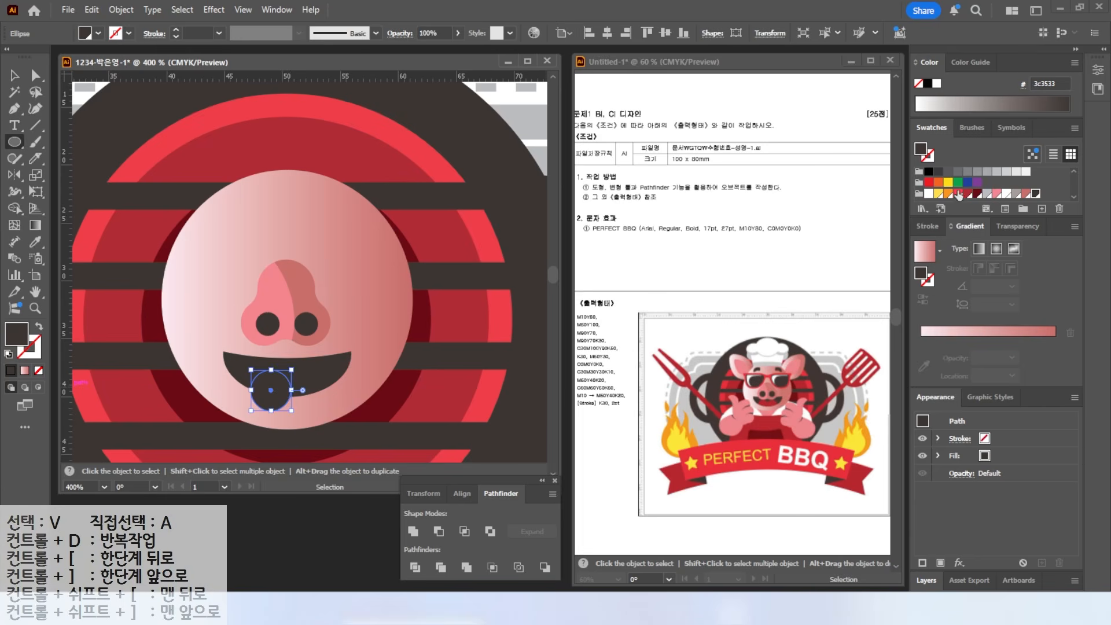
click(960, 193)
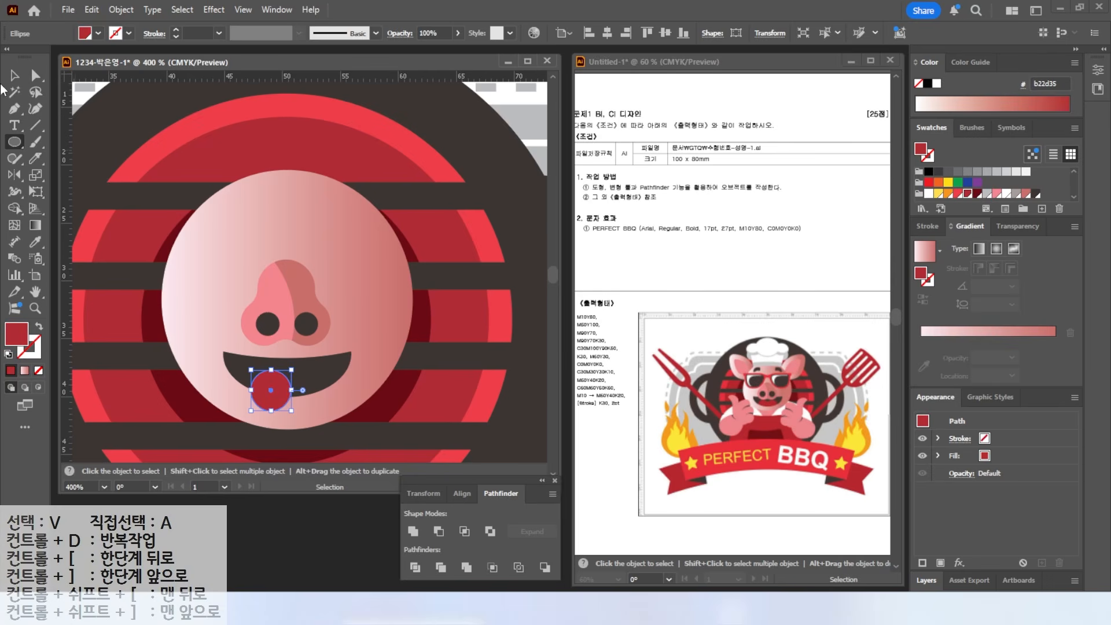
key(v)
drag(281, 392, 312, 388)
shift+click(272, 402)
shift+click(332, 374)
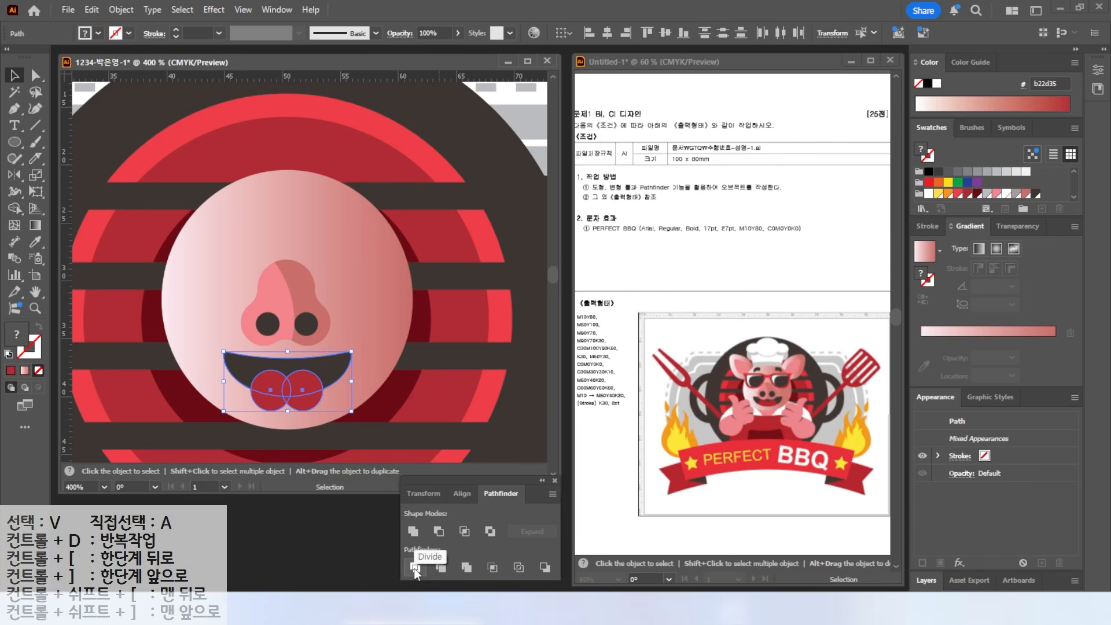
click(415, 569)
- Delete the stray pieces below the mouth, leaving a two-lobed red tongue
click(35, 75)
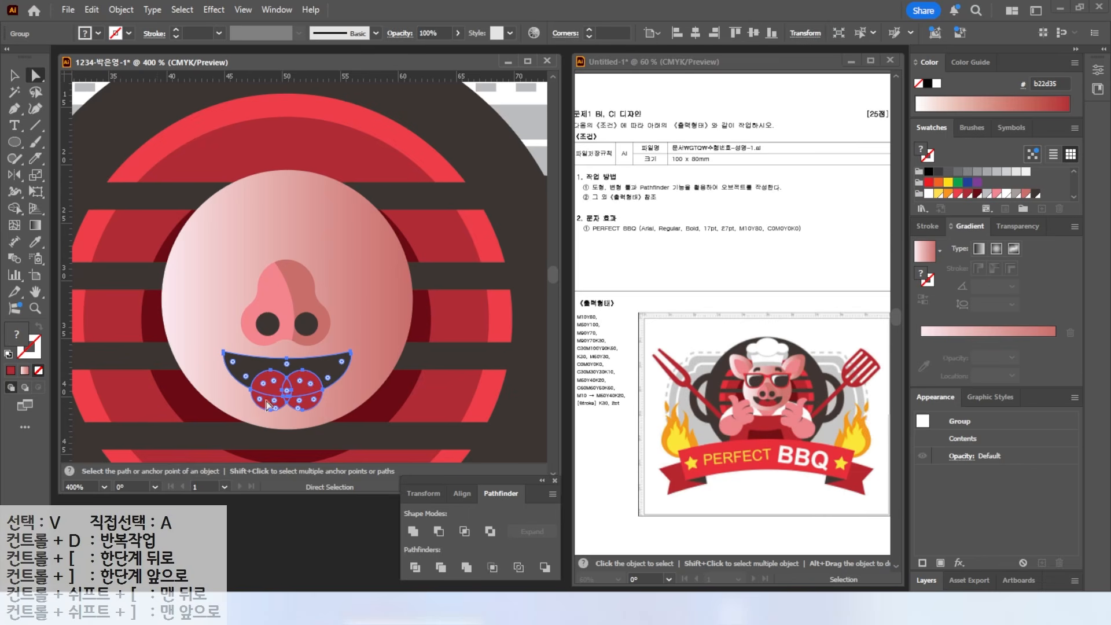
click(187, 409)
click(270, 402)
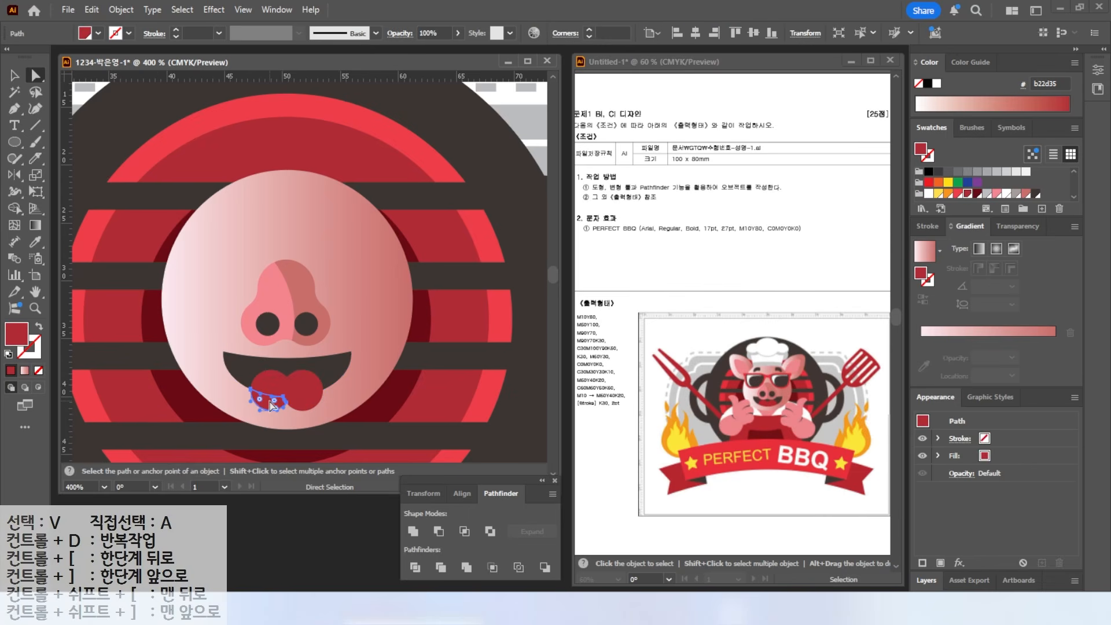
key(Delete)
click(302, 405)
key(Delete)
click(286, 398)
key(Delete)
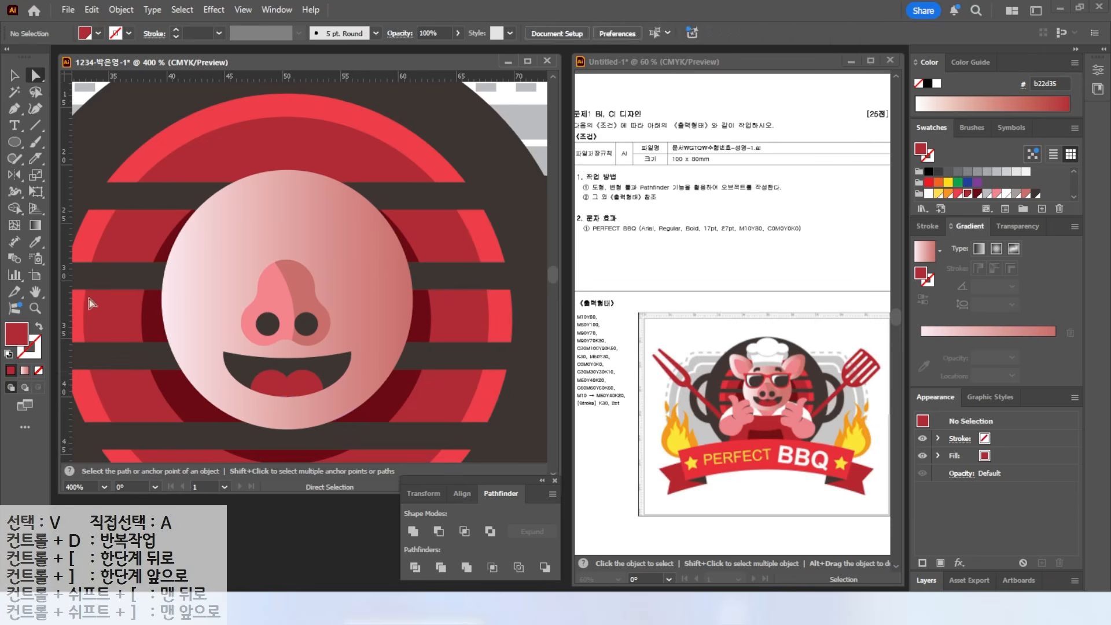
- Bring the nose and nostrils to the front and lower the nose and mouth on the face
key(v)
click(298, 382)
drag(299, 379, 297, 359)
click(265, 324)
shift+click(305, 325)
shift+click(269, 290)
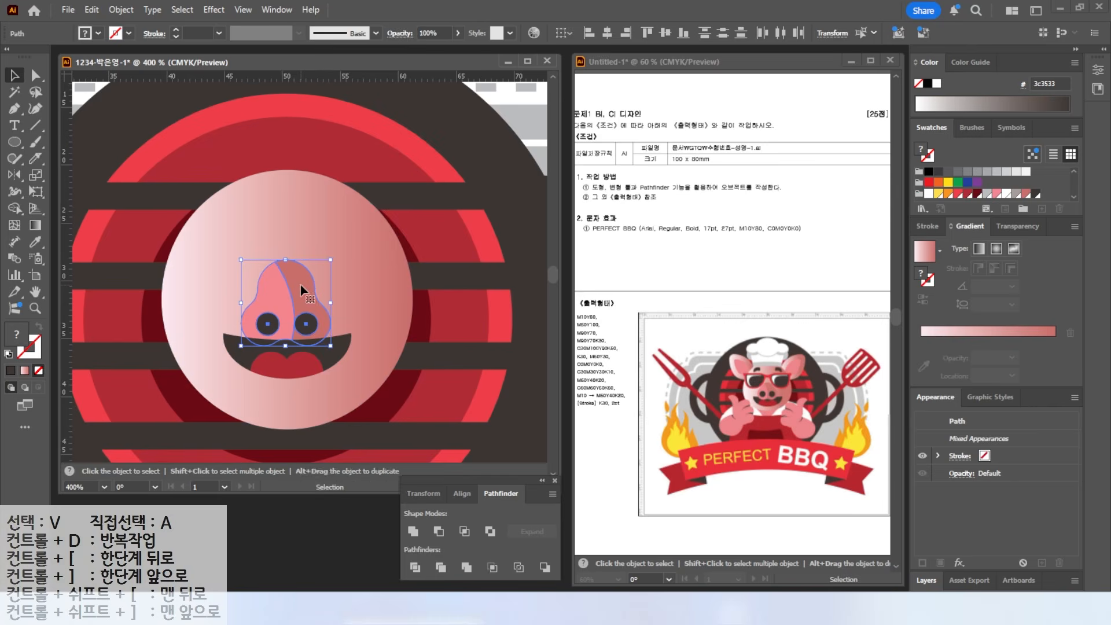
right_click(300, 285)
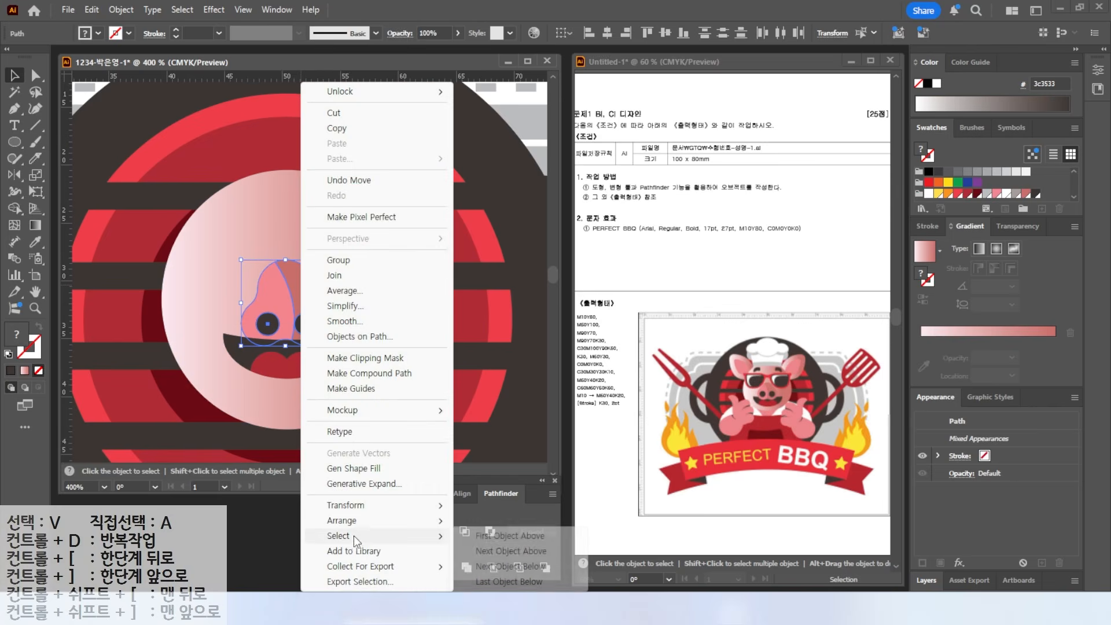
mouse_move(358, 521)
click(483, 519)
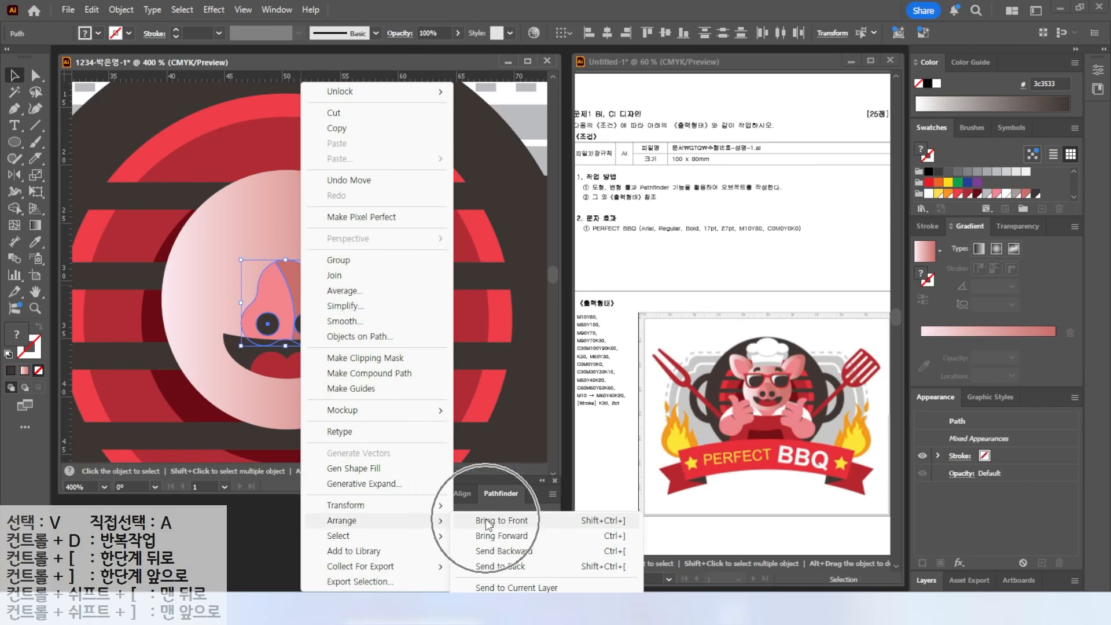
drag(252, 349, 280, 383)
key(ctrl+shift+a)
key(l)
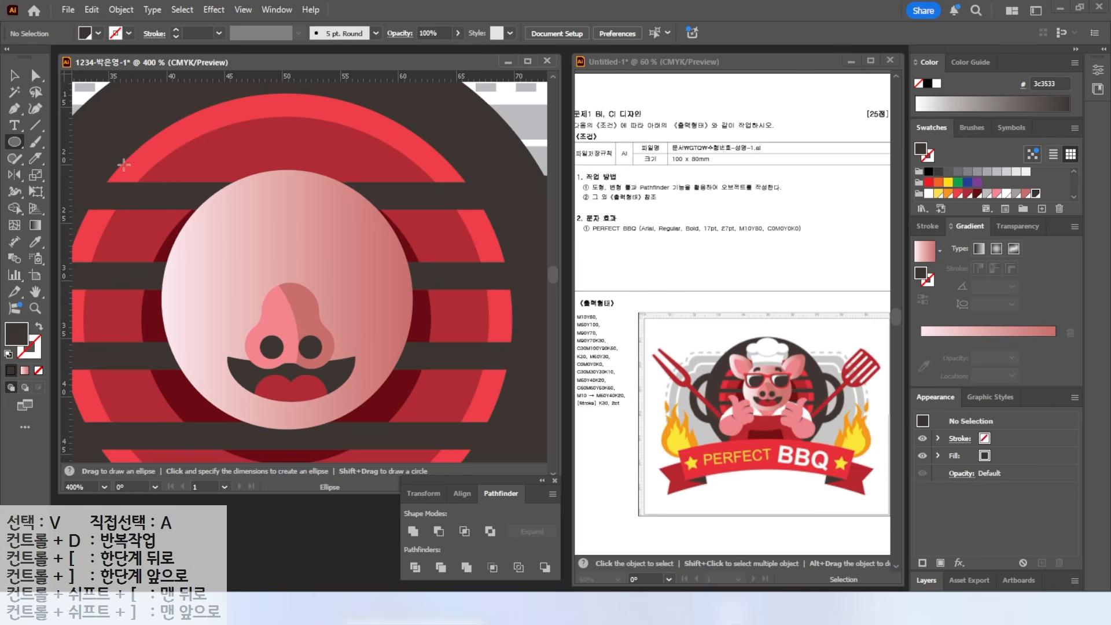
- Draw the sunglasses frame over the left eye with the Pen tool and fill it red (ef404a)
click(12, 111)
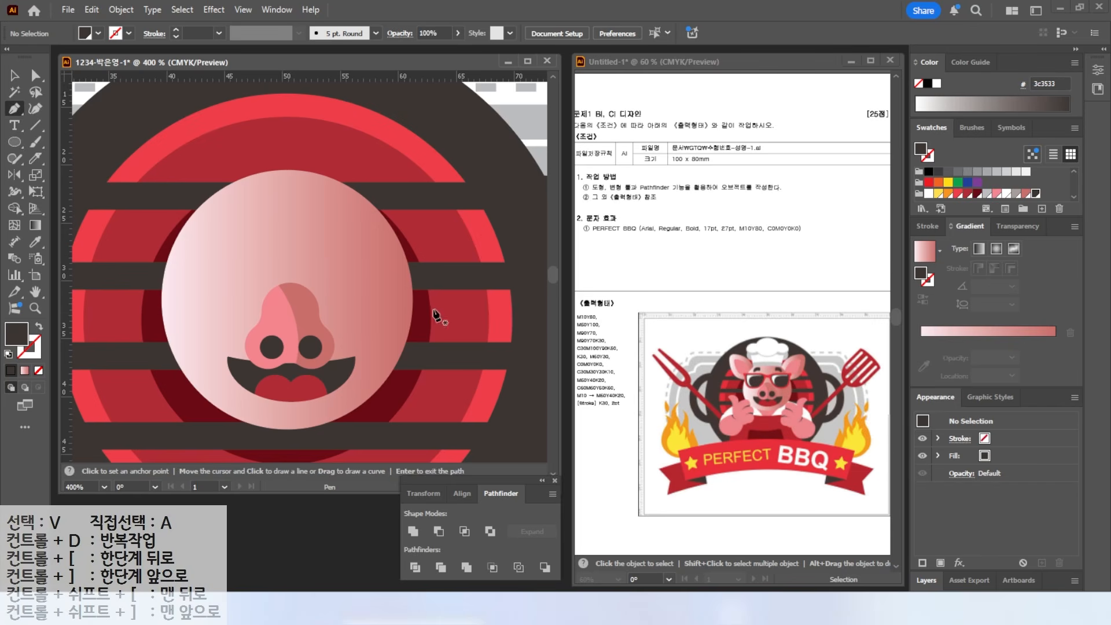
click(159, 257)
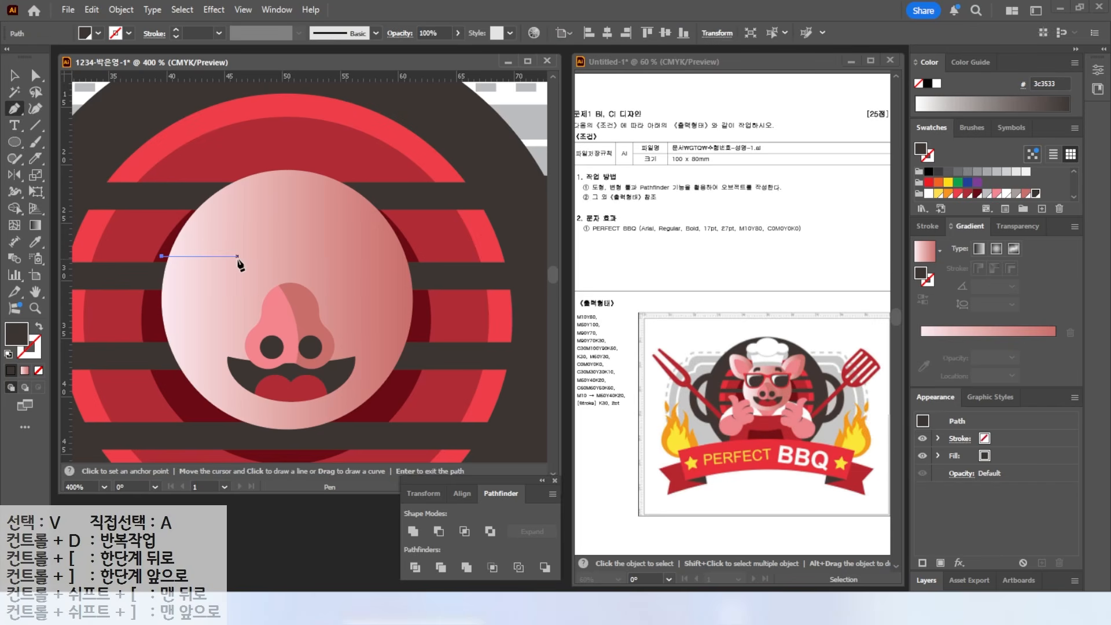
click(246, 257)
drag(265, 261, 234, 324)
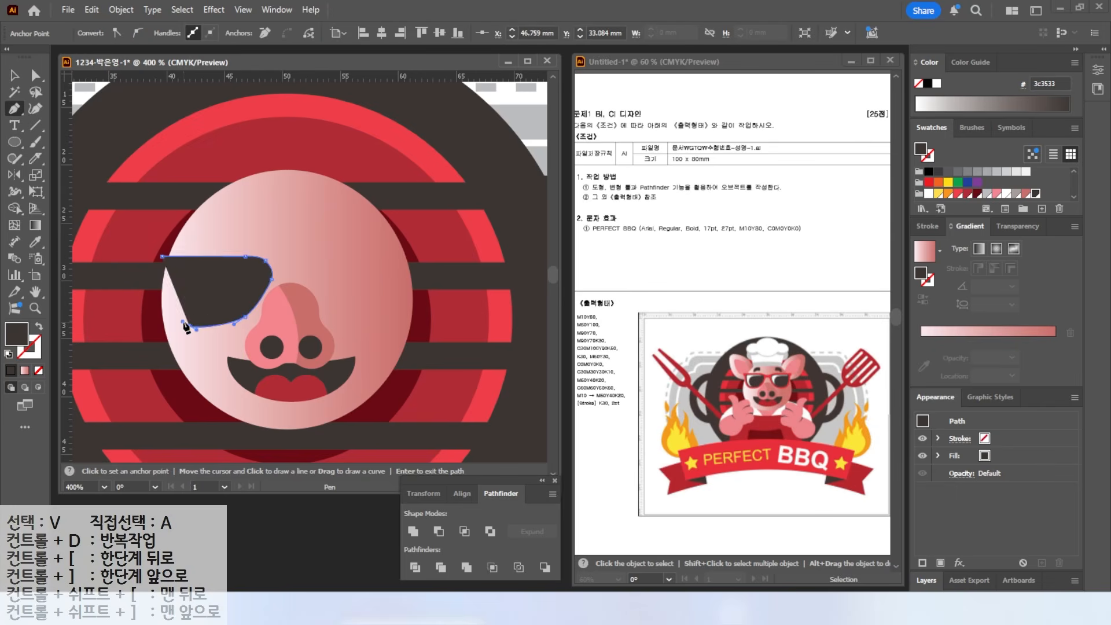
drag(227, 325, 167, 296)
click(193, 326)
click(162, 271)
click(153, 265)
click(153, 256)
click(162, 256)
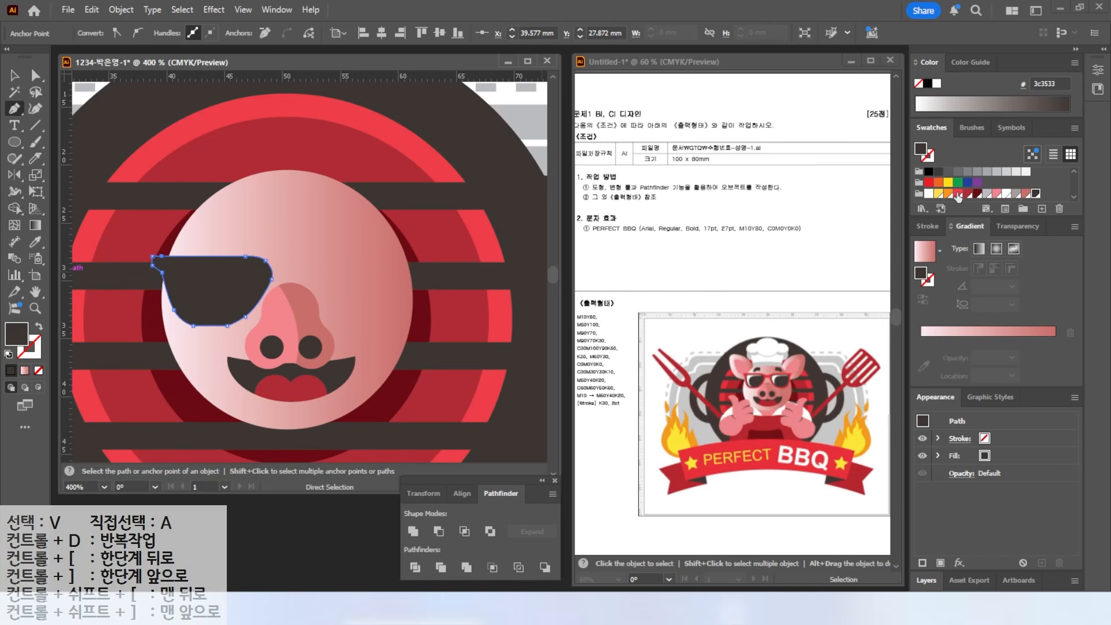
click(957, 196)
key(v)
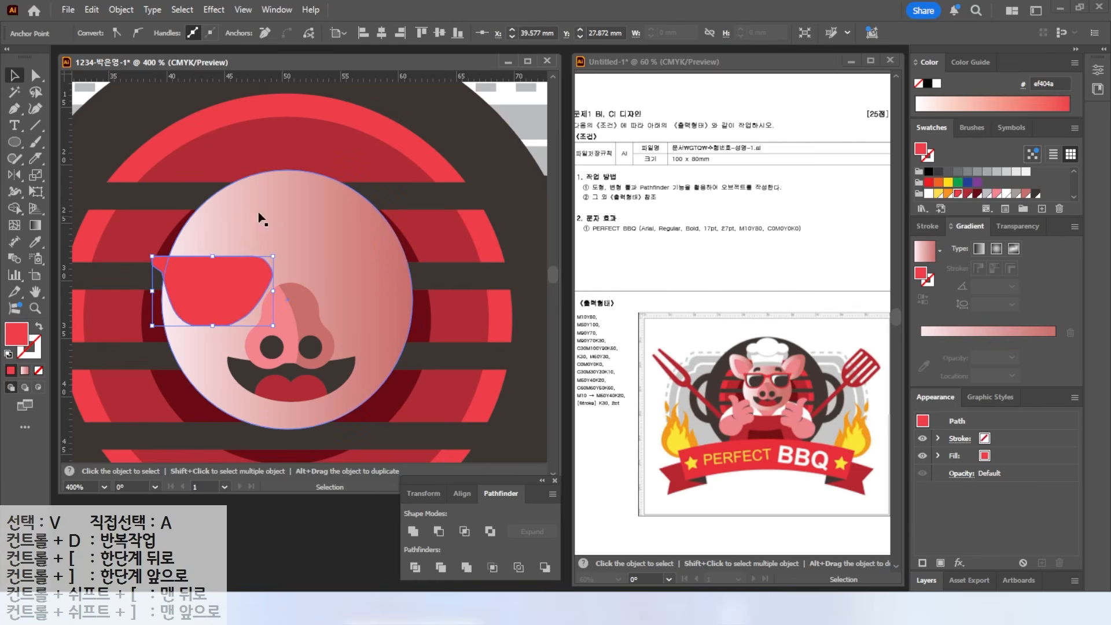
- Draw the inner lens inside the frame and fill it dark red (6b0914)
key(p)
click(170, 264)
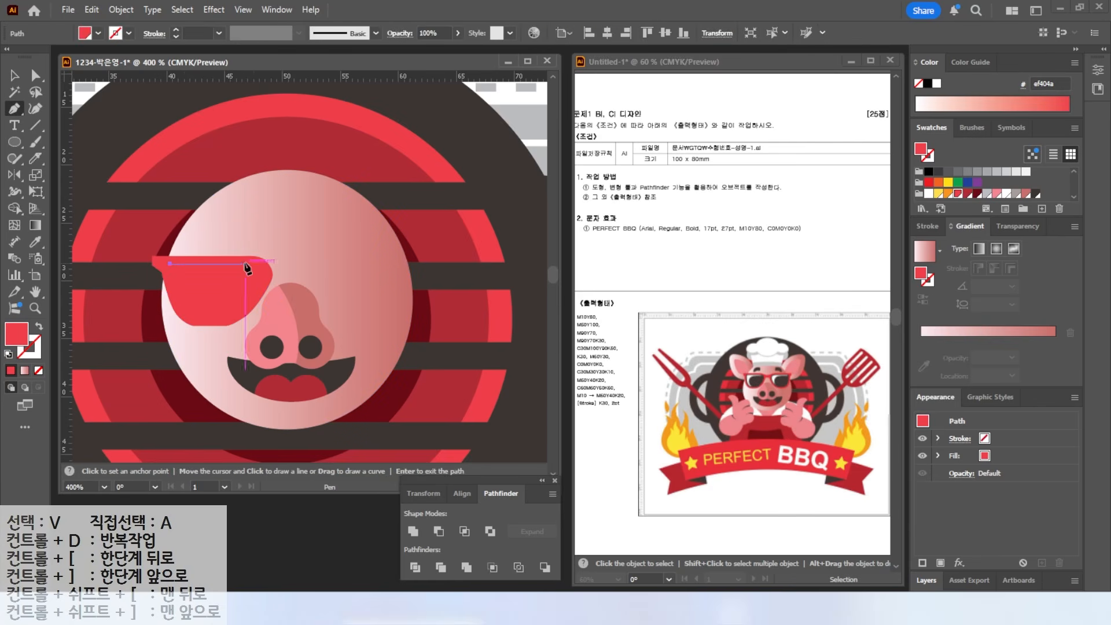
click(255, 264)
mouse_move(261, 272)
mouse_down()
mouse_move(243, 312)
mouse_move(193, 315)
mouse_move(177, 295)
mouse_up()
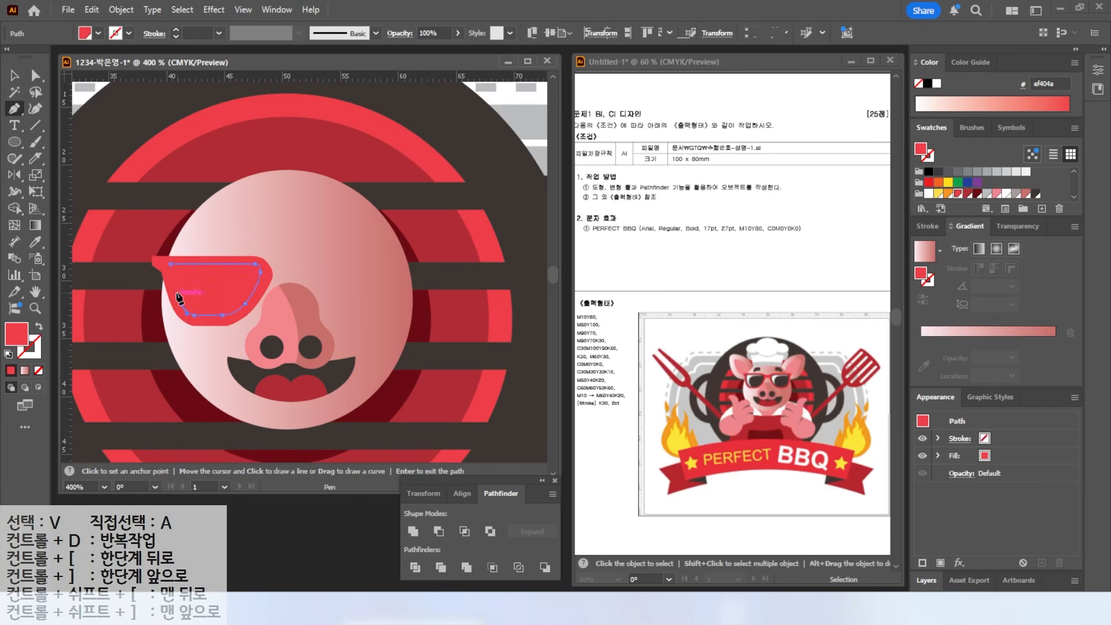
click(170, 264)
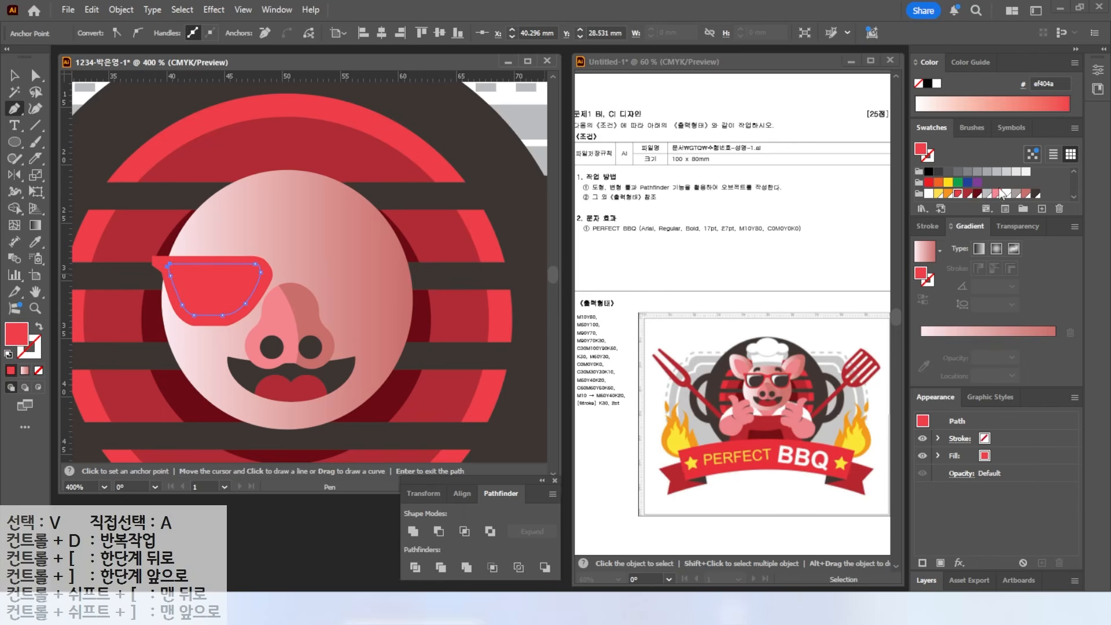
click(978, 194)
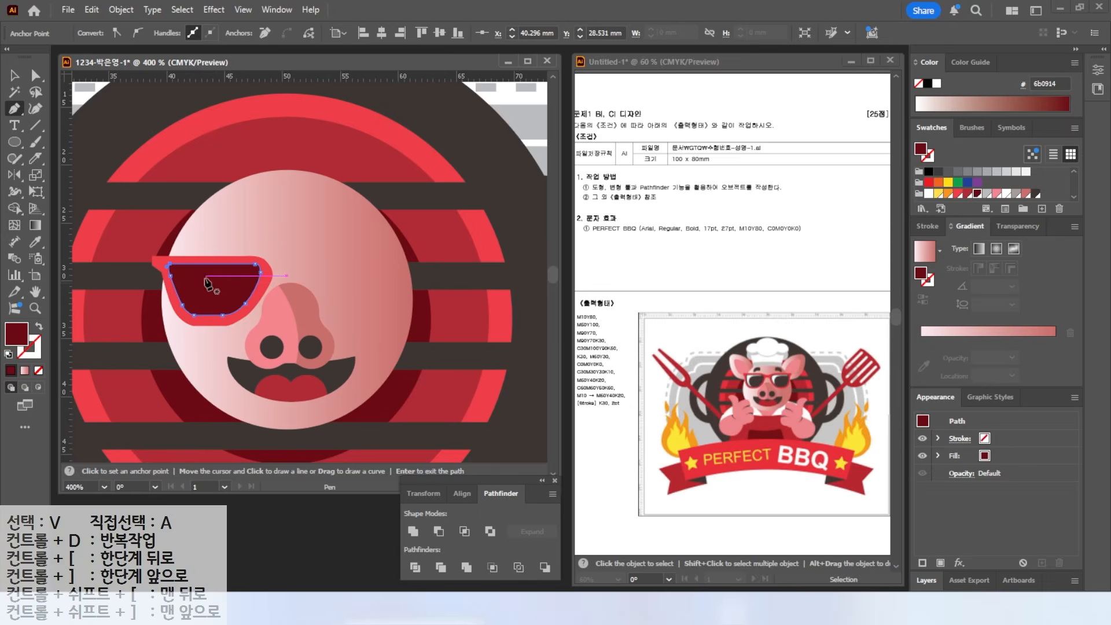
- Draw a curved highlight shape on the lens and fill it white
key(ctrl+plus)
key(ctrl+plus)
key(ctrl+plus)
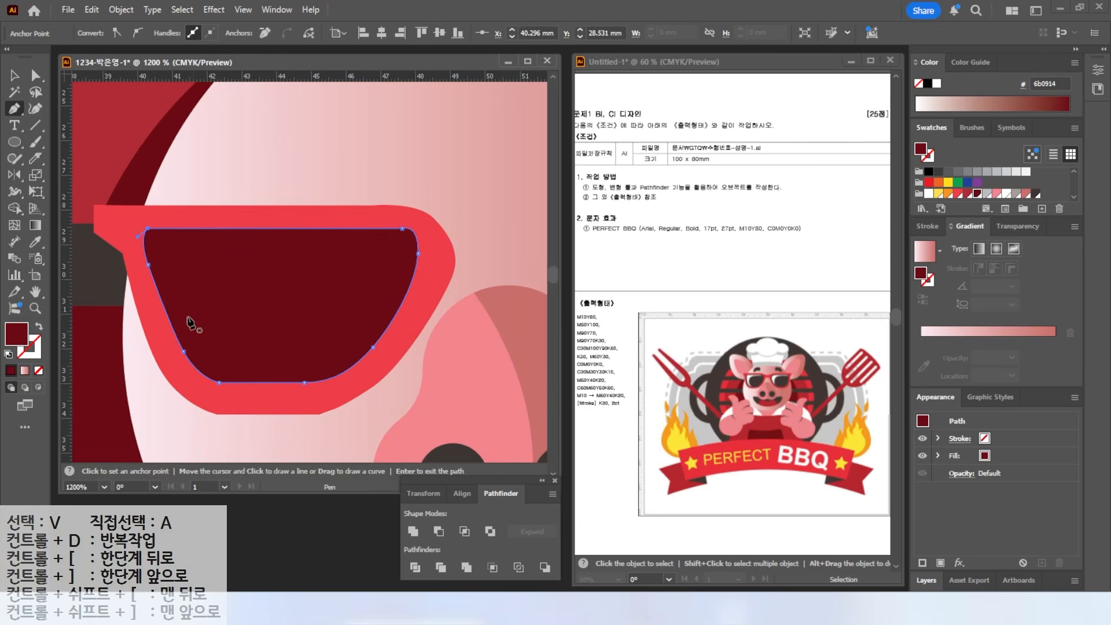
click(196, 347)
drag(154, 247, 201, 237)
click(395, 239)
click(373, 247)
drag(237, 251, 259, 242)
drag(208, 307, 214, 330)
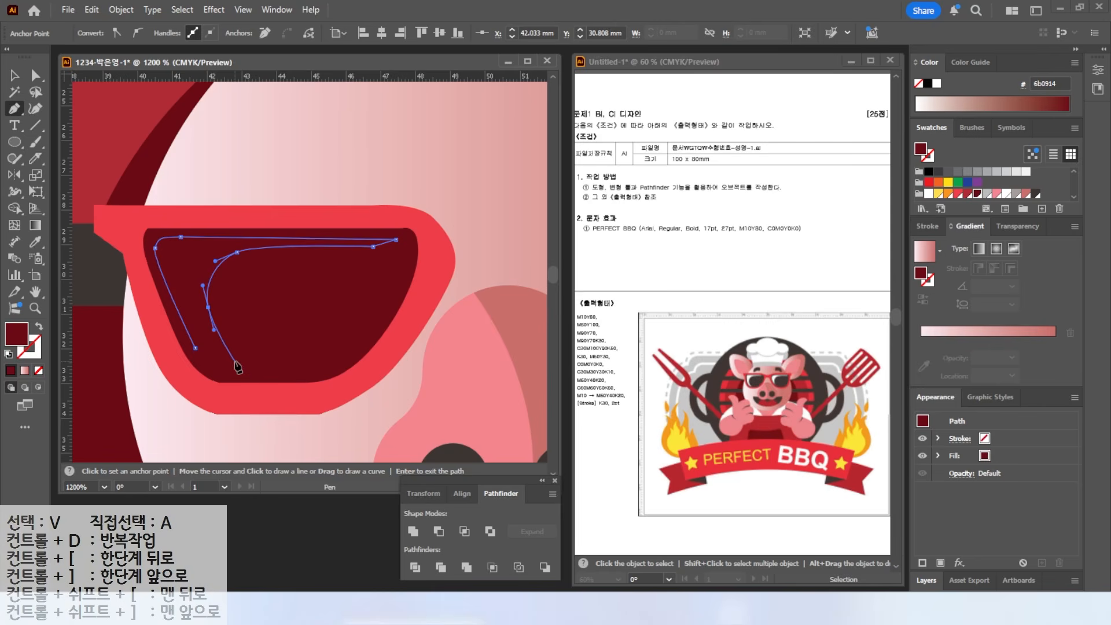
click(235, 362)
drag(251, 368, 261, 371)
click(224, 369)
drag(195, 347, 187, 329)
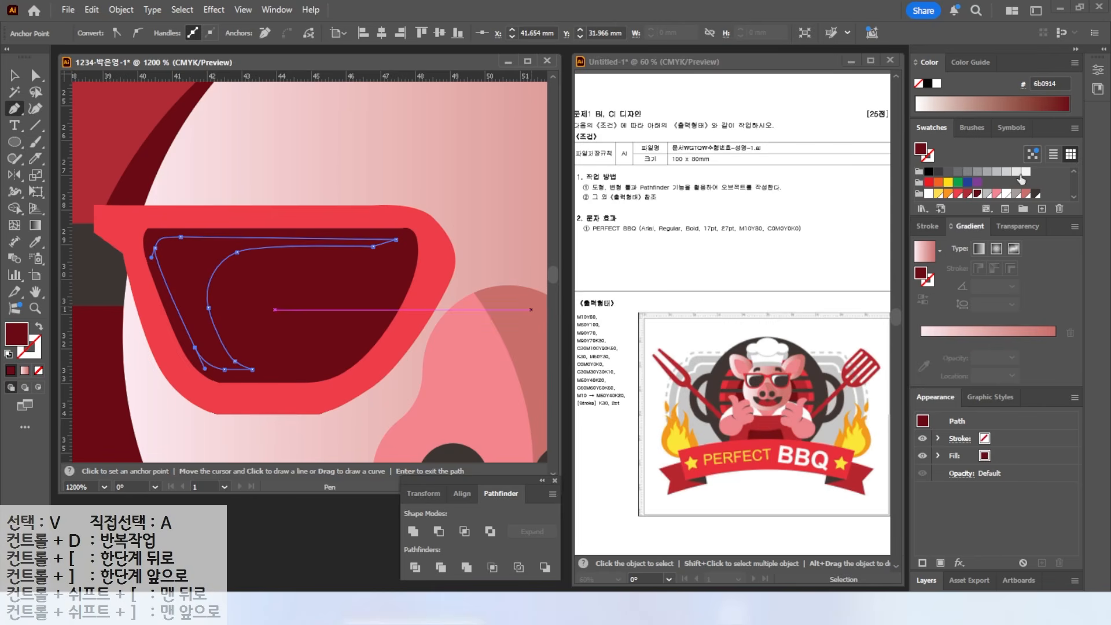
click(1025, 172)
- Select the finished lens: frame, dark glass and highlight together
scroll(372, 309, down, 3)
drag(413, 316, 342, 310)
key(v)
shift+click(313, 292)
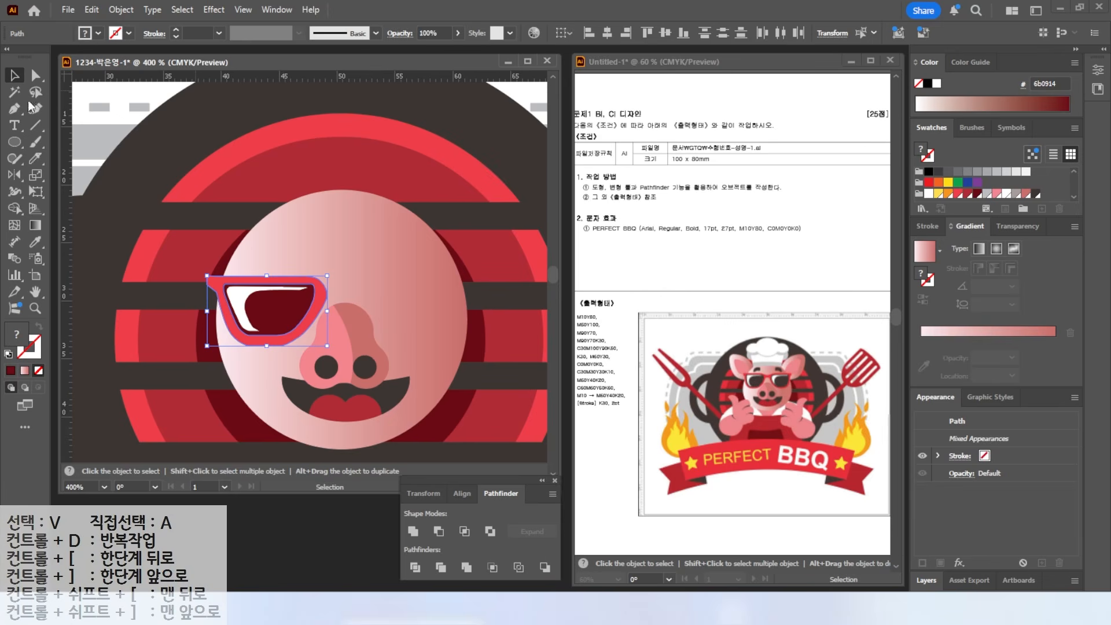
click(24, 176)
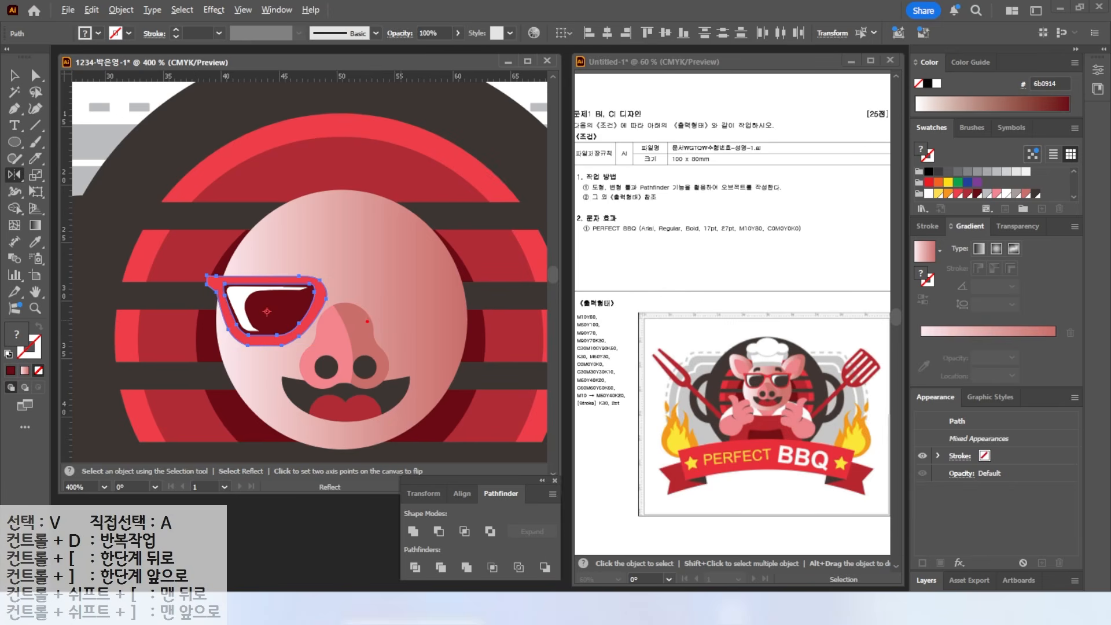
- Reflect a copy of the lens across the face centre and nudge it left over the right eye
drag(306, 238, 410, 264)
key(Escape)
alt+click(347, 283)
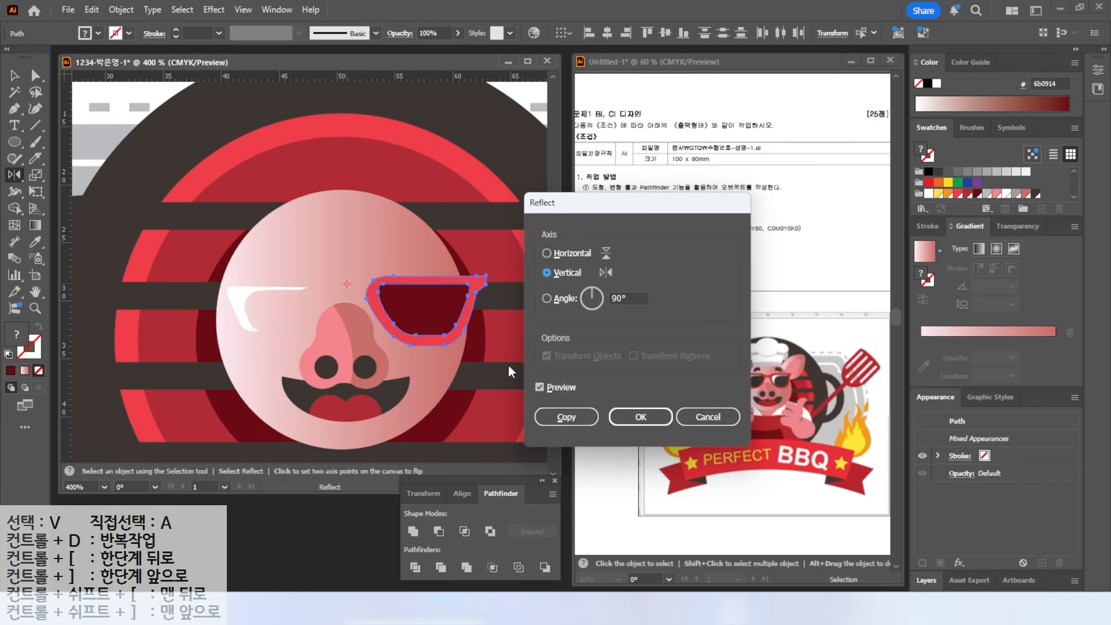
click(540, 387)
click(540, 387)
click(540, 387)
click(540, 387)
click(540, 387)
click(540, 387)
click(540, 387)
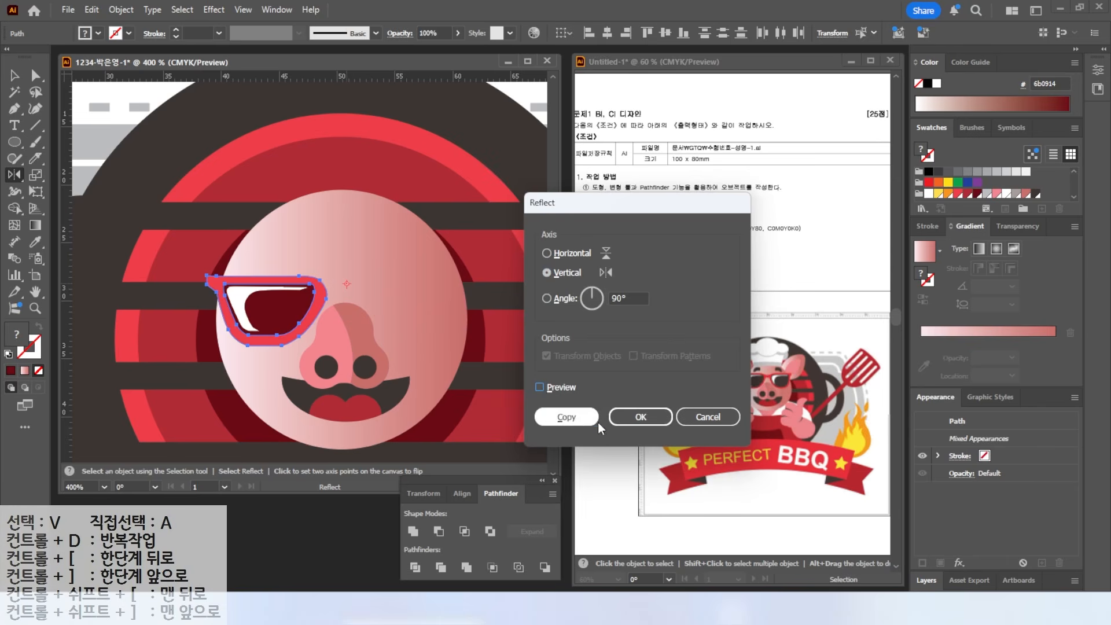
click(567, 417)
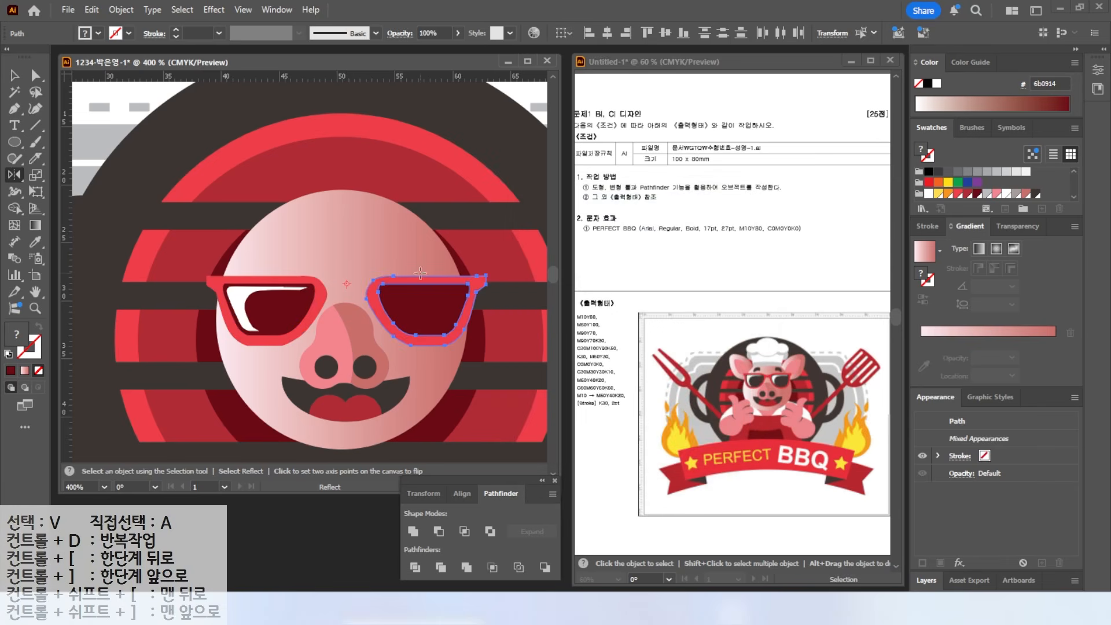
click(15, 75)
key(Left)
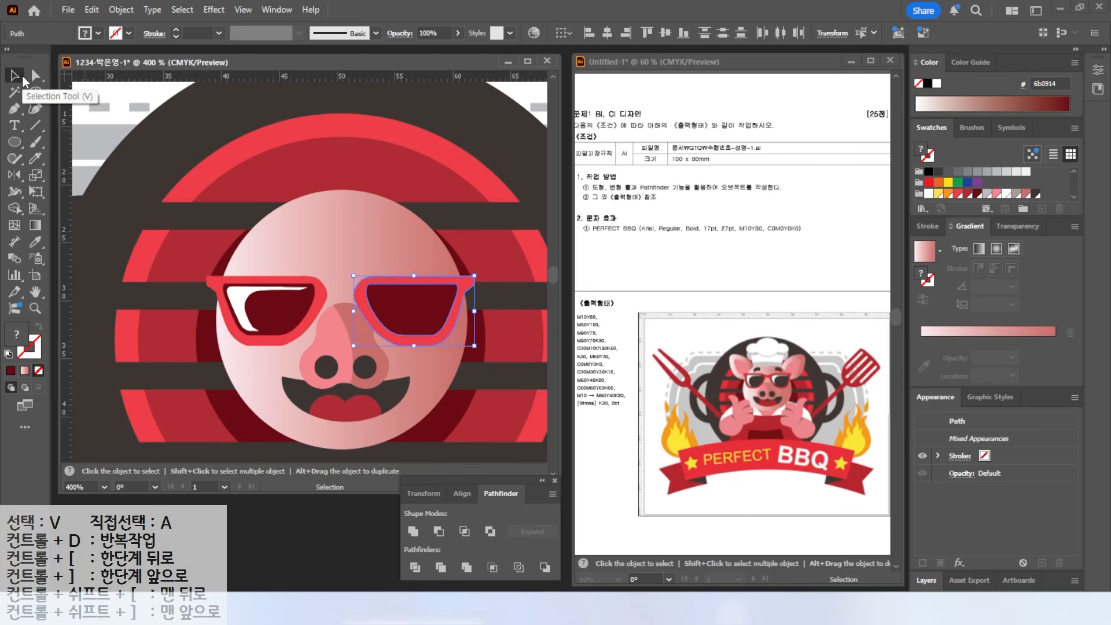
- Duplicate the white lens highlight onto the right lens
drag(245, 293, 390, 300)
key(ctrl+shift+a)
scroll(411, 319, up, 2)
click(382, 304)
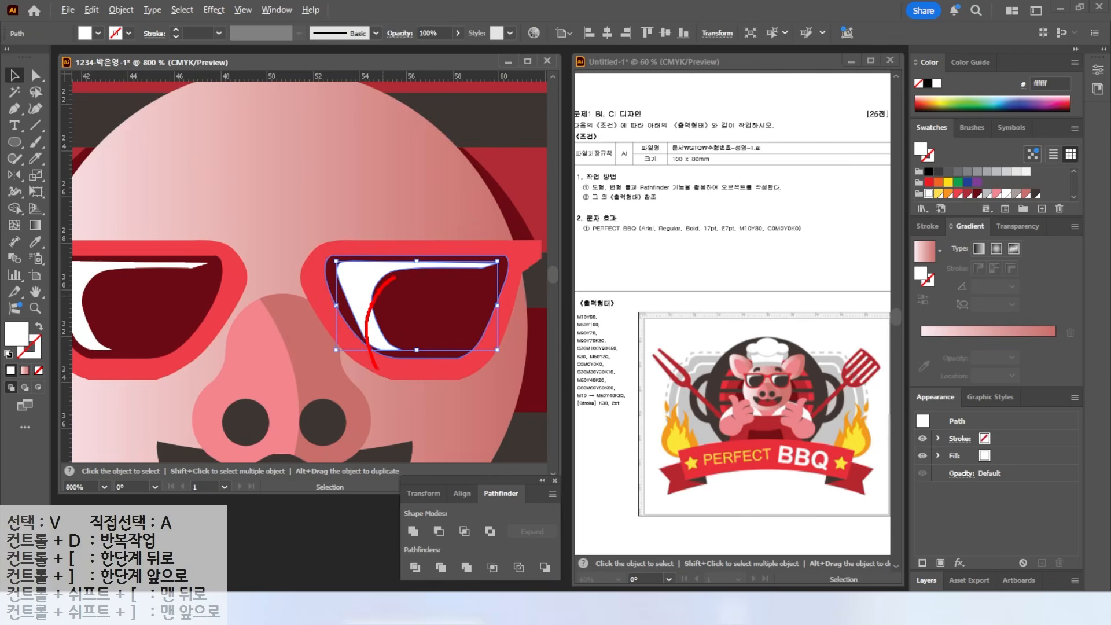
key(Escape)
- Slice the right lens highlight with the Knife tool and delete the cut-off piece
click(35, 157)
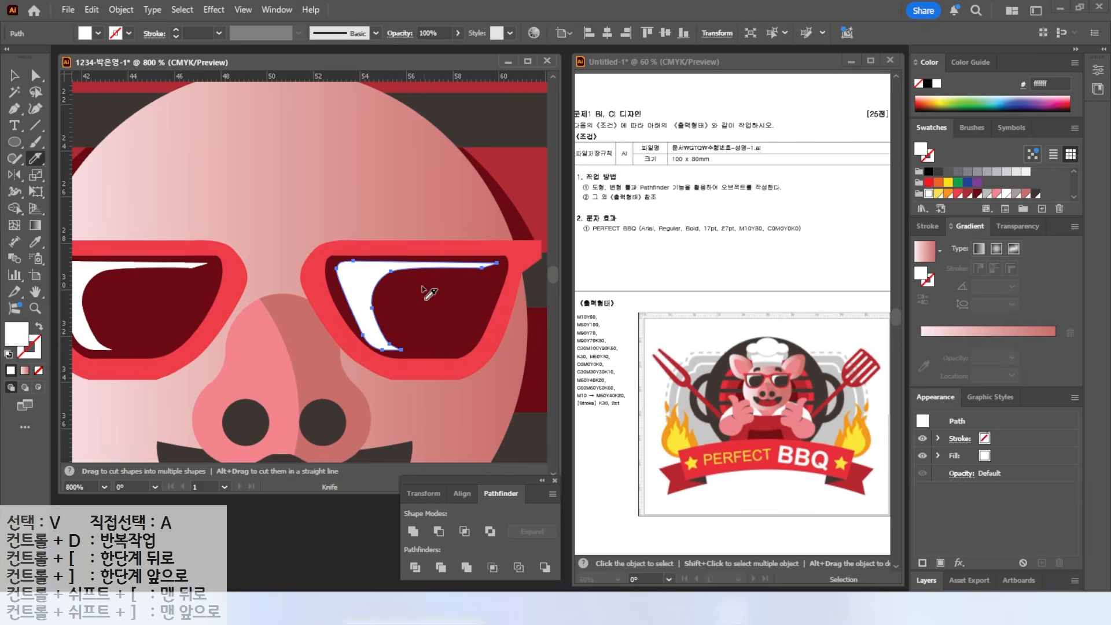
mouse_move(431, 279)
mouse_down()
mouse_move(405, 276)
mouse_move(376, 303)
mouse_move(382, 387)
mouse_up()
click(15, 75)
key(ctrl+shift+a)
click(388, 343)
key(Delete)
- Draw a small rectangle bridging the two sunglass lenses
double_click(36, 291)
scroll(281, 203, up, 2)
scroll(285, 208, up, 1)
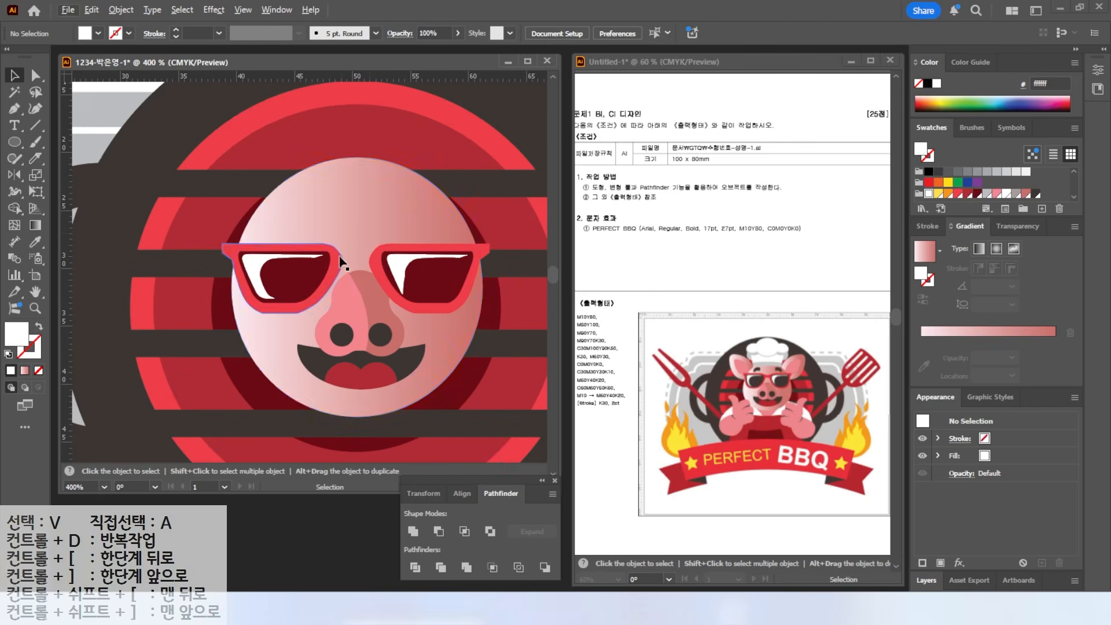
click(14, 142)
click(87, 152)
drag(335, 253, 377, 262)
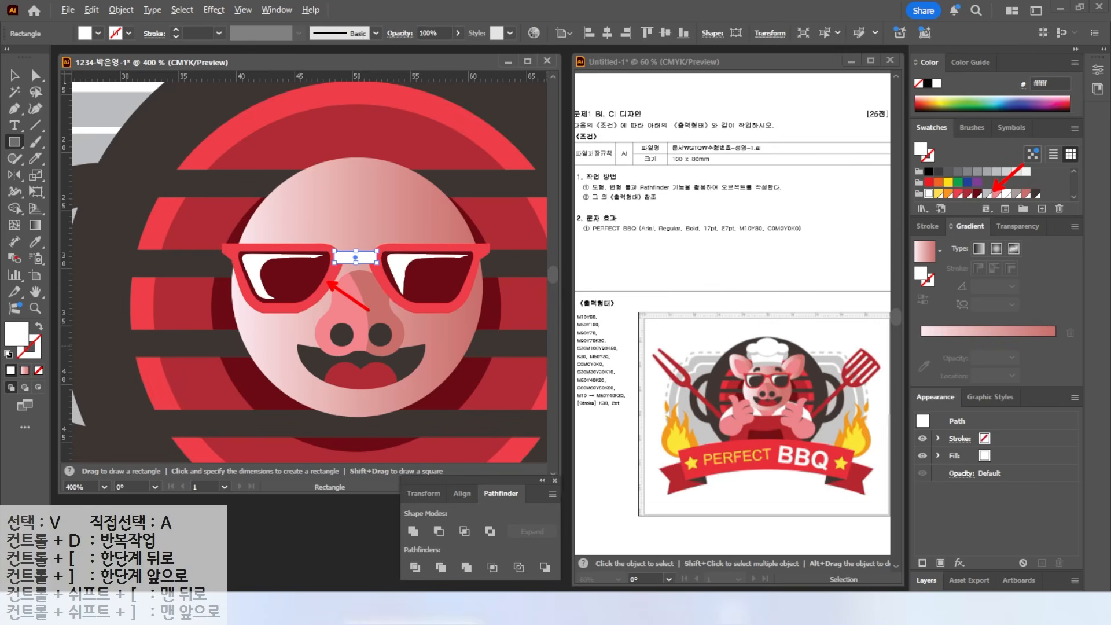
- Colour the glasses bridge red by sampling the frame with the Eyedropper
click(34, 240)
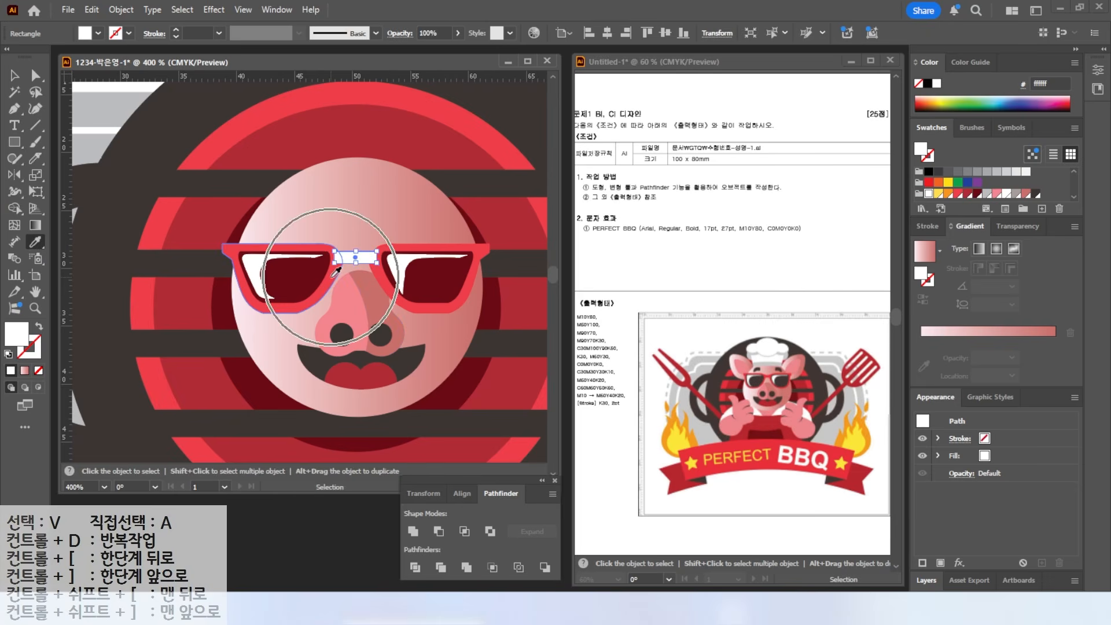
click(324, 250)
click(13, 76)
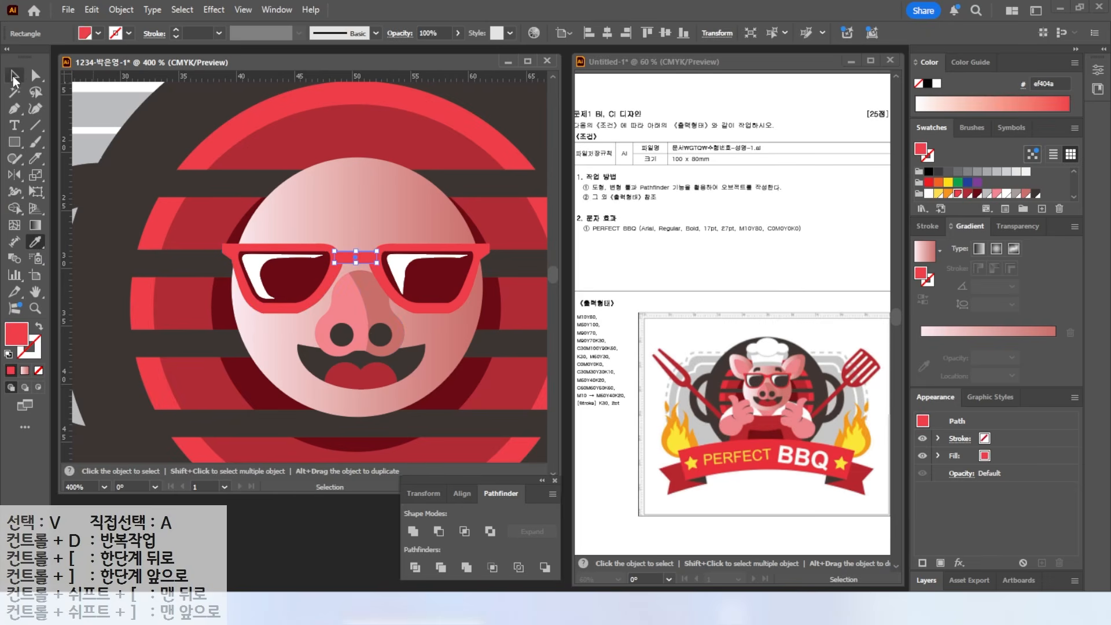
- Squash the pig's nose shorter and select it together with both nostrils
click(367, 285)
drag(359, 270, 347, 316)
shift+click(376, 333)
shift+click(350, 332)
- Enlarge the mouth slightly and move it up under the nose
click(384, 374)
drag(425, 389, 433, 404)
drag(370, 380, 362, 368)
key(p)
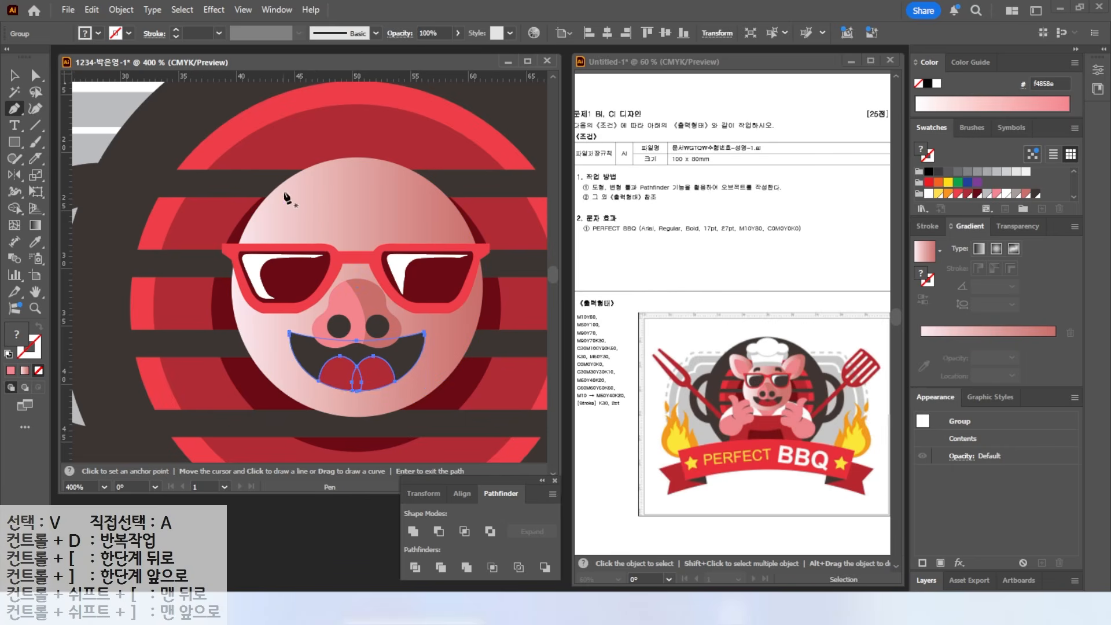
key(ctrl+shift+a)
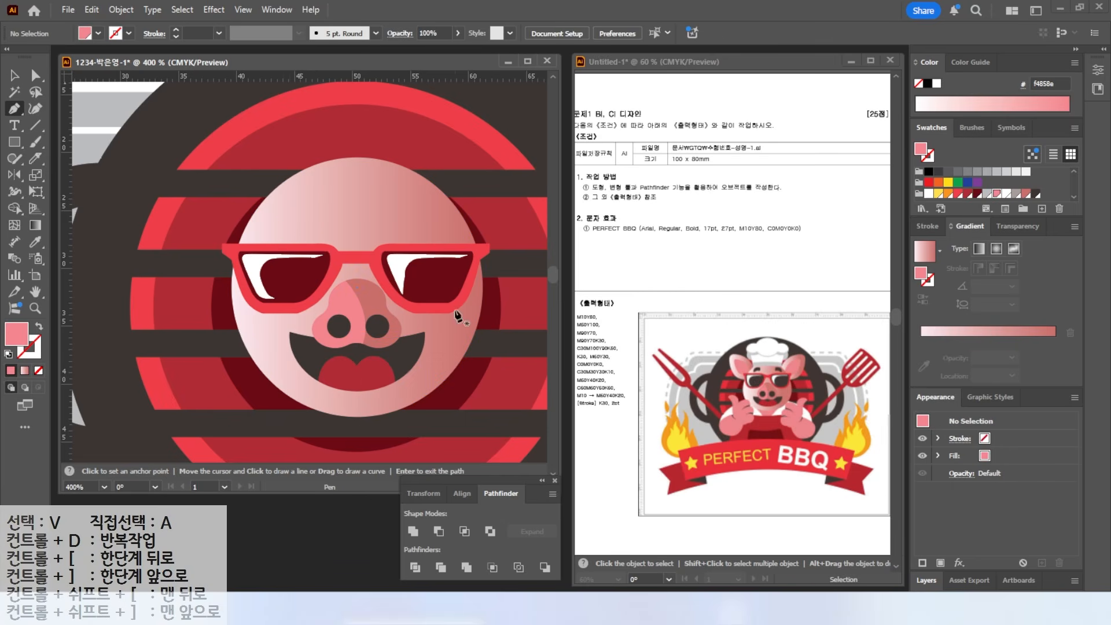
key(ctrl)
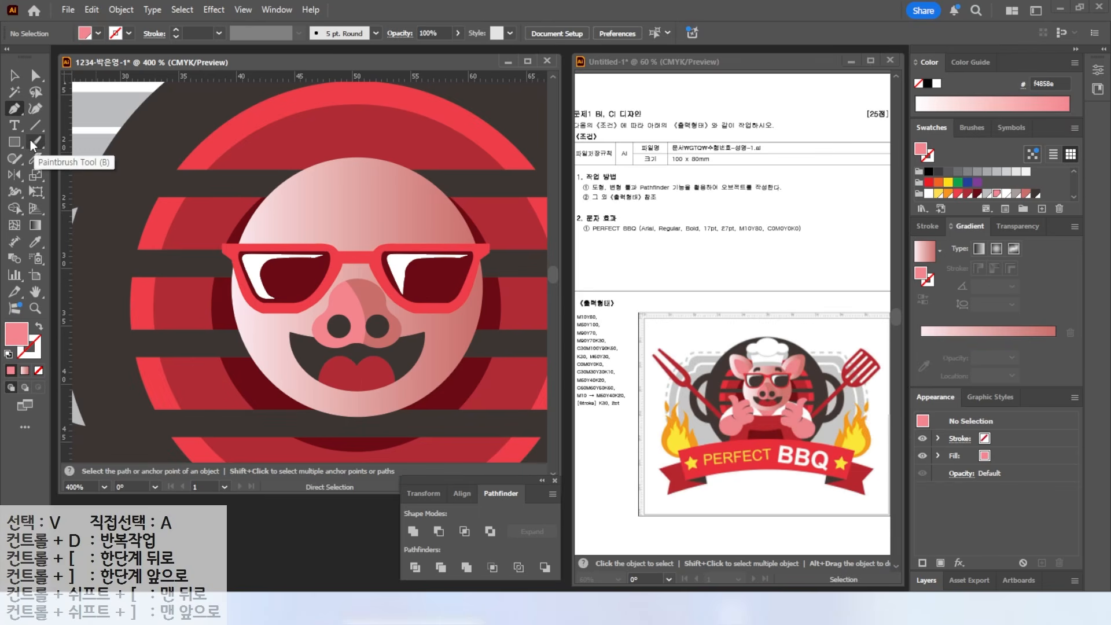
- Draw a freehand eyebrow on the forehead with the Pencil and fill it dark brown-grey 3c3533
click(14, 159)
mouse_move(15, 160)
mouse_down()
mouse_move(31, 156)
mouse_move(61, 176)
mouse_up()
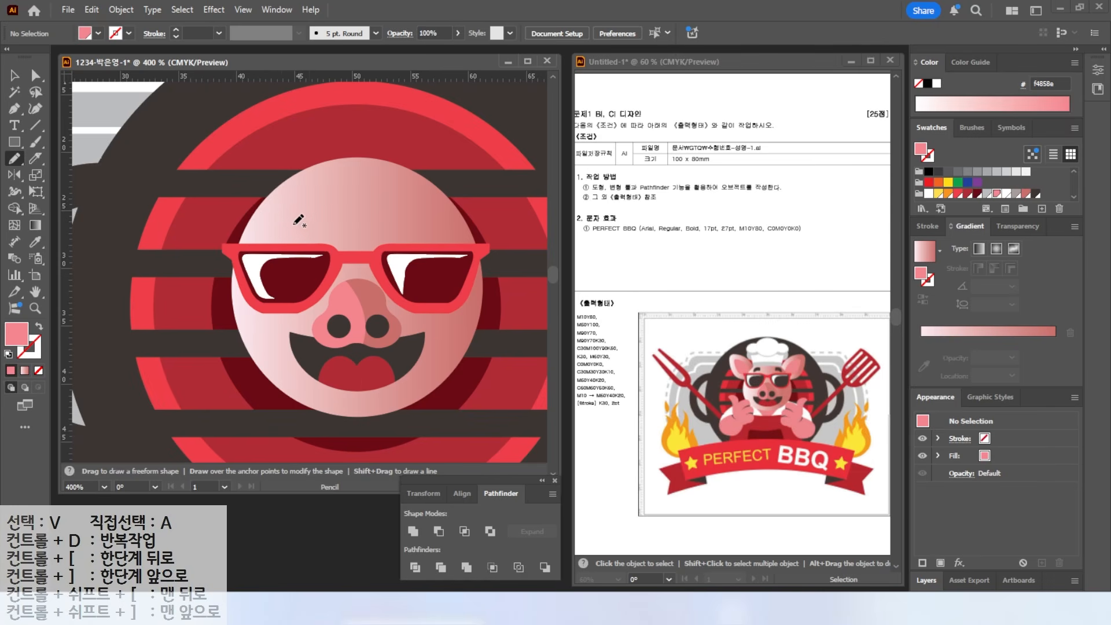
mouse_move(278, 232)
mouse_down()
mouse_move(313, 200)
mouse_move(319, 213)
mouse_up()
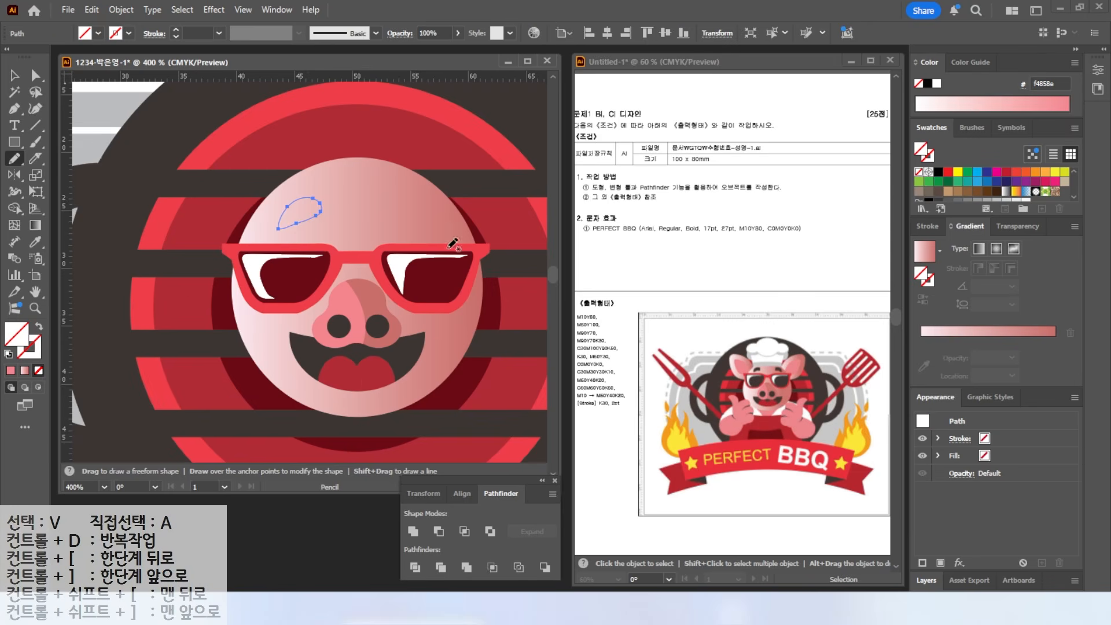
click(989, 194)
click(1035, 195)
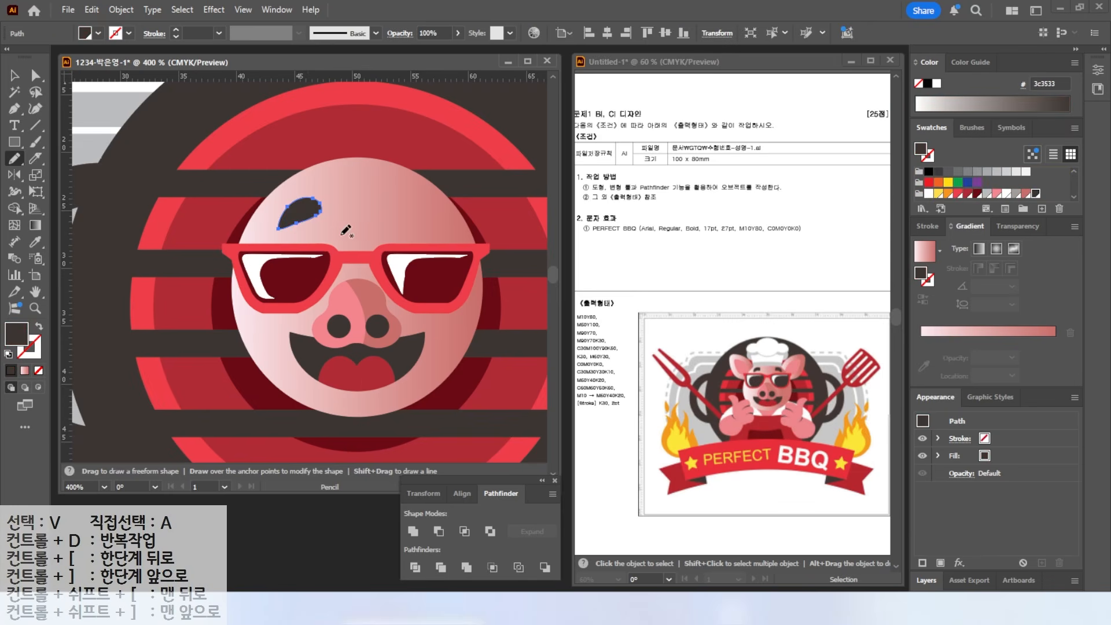
- Drag an anchor on the eyebrow's lower edge to shape it into a crescent
key(a)
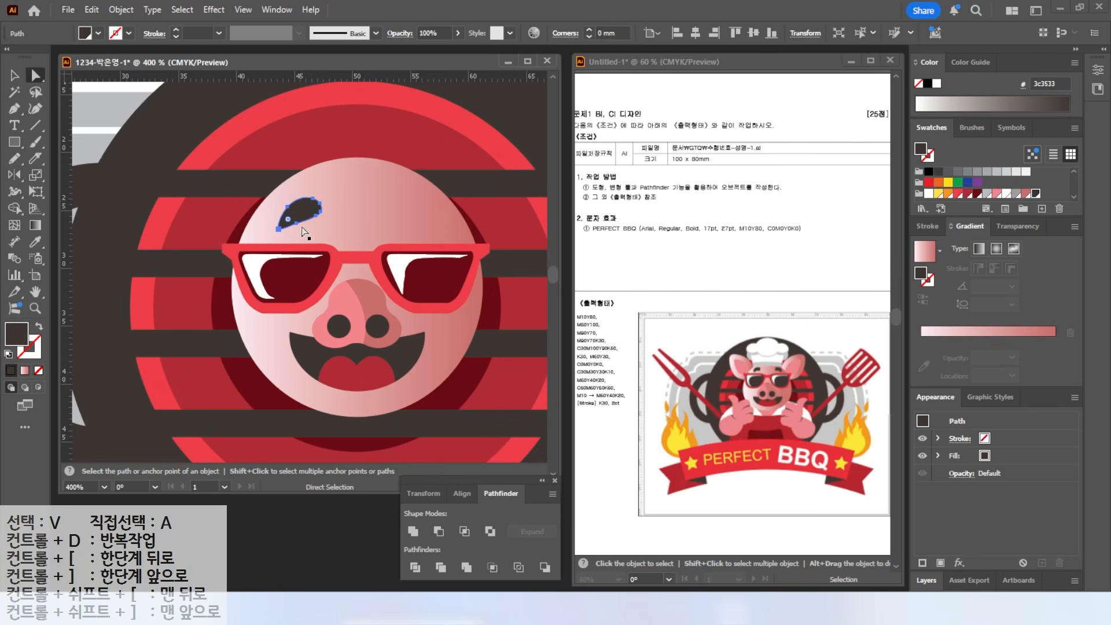
click(298, 224)
drag(297, 224, 313, 214)
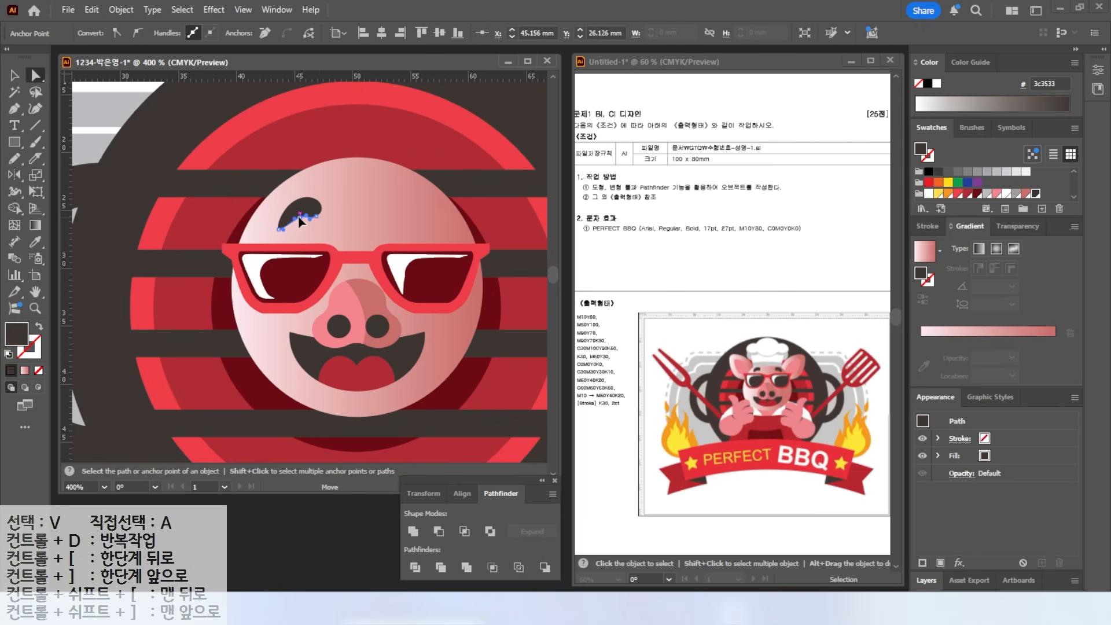
scroll(315, 220, up, 2)
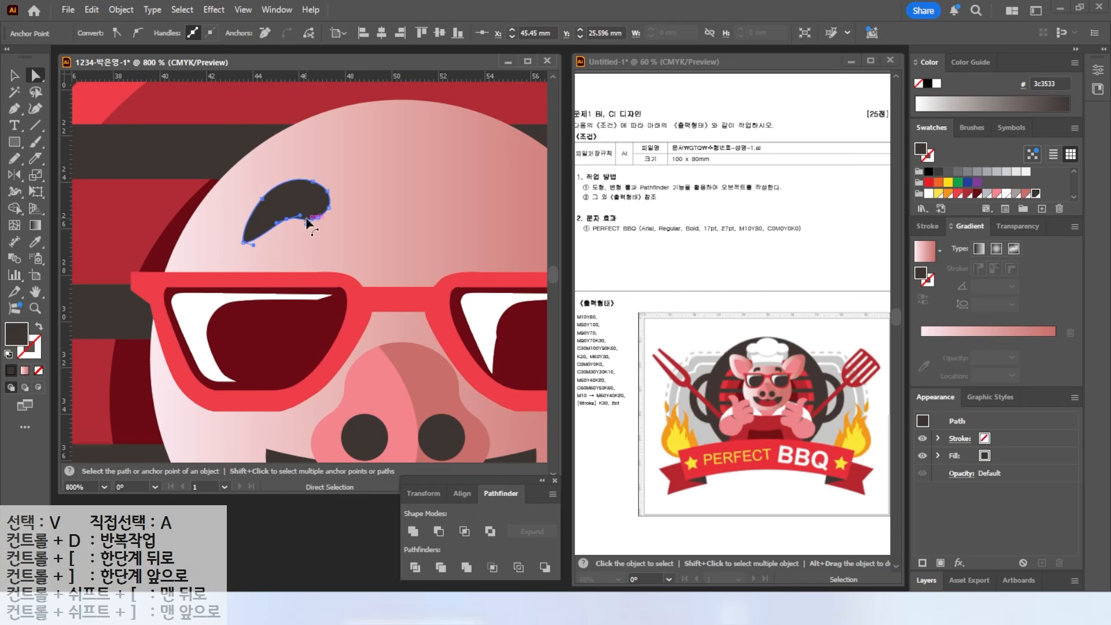
key(v)
scroll(382, 223, down, 2)
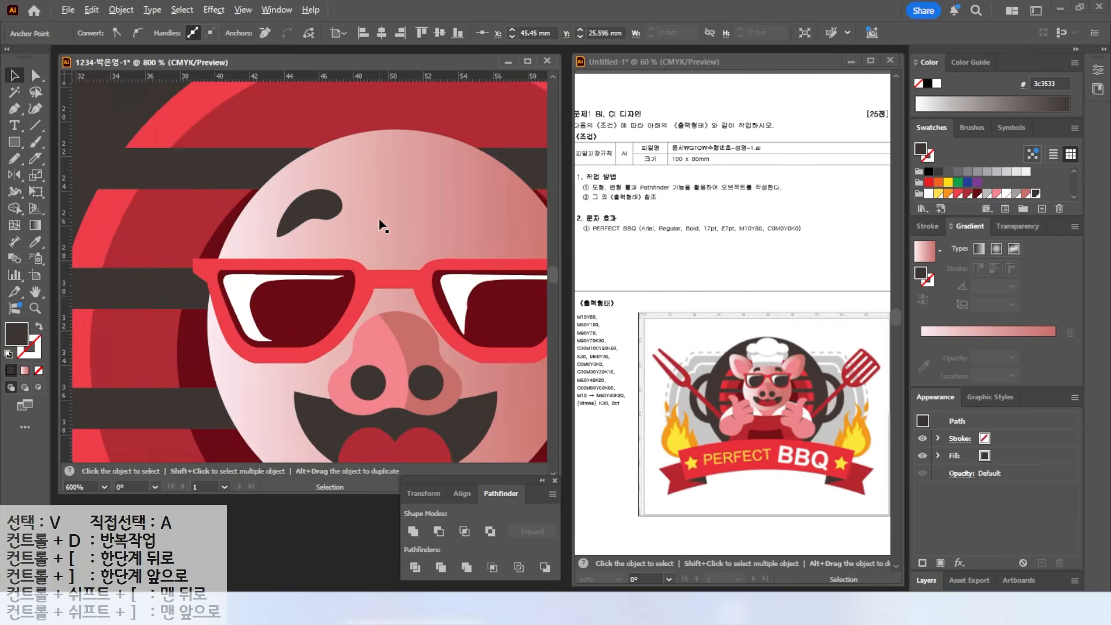
- Reflect the eyebrow vertically as a copy to create the right eyebrow
key(o)
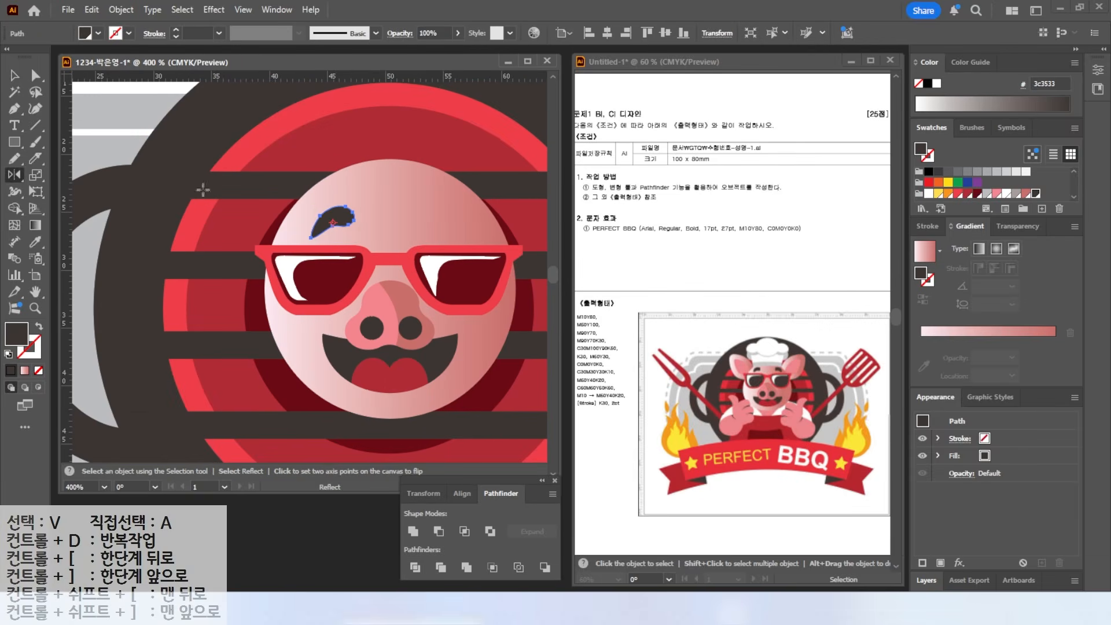
alt+click(383, 214)
key(Escape)
key(v)
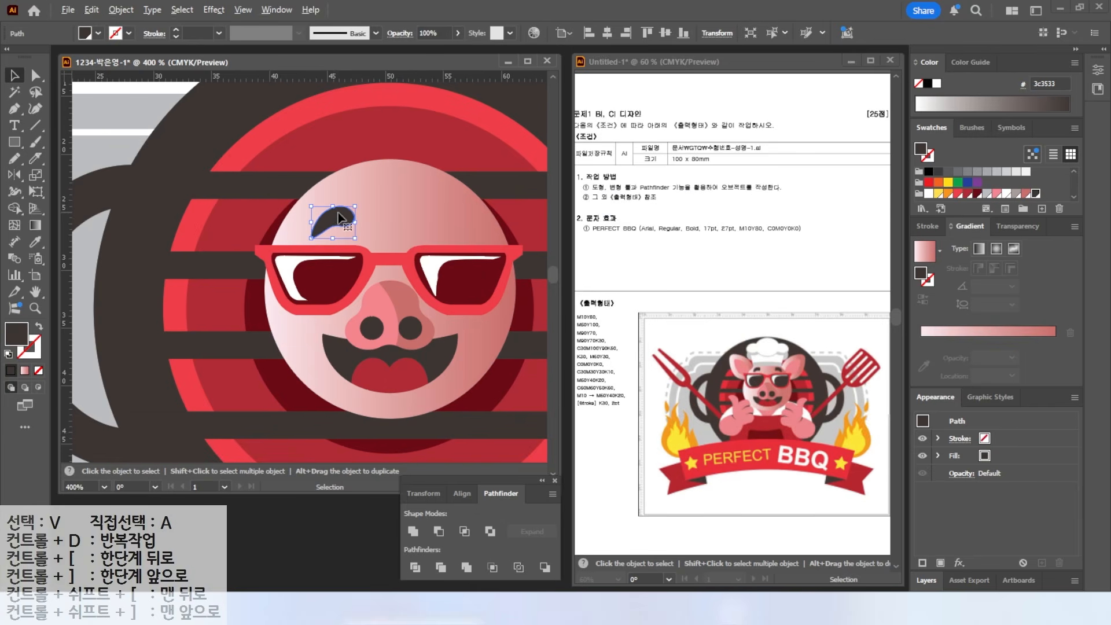
click(14, 174)
key(Return)
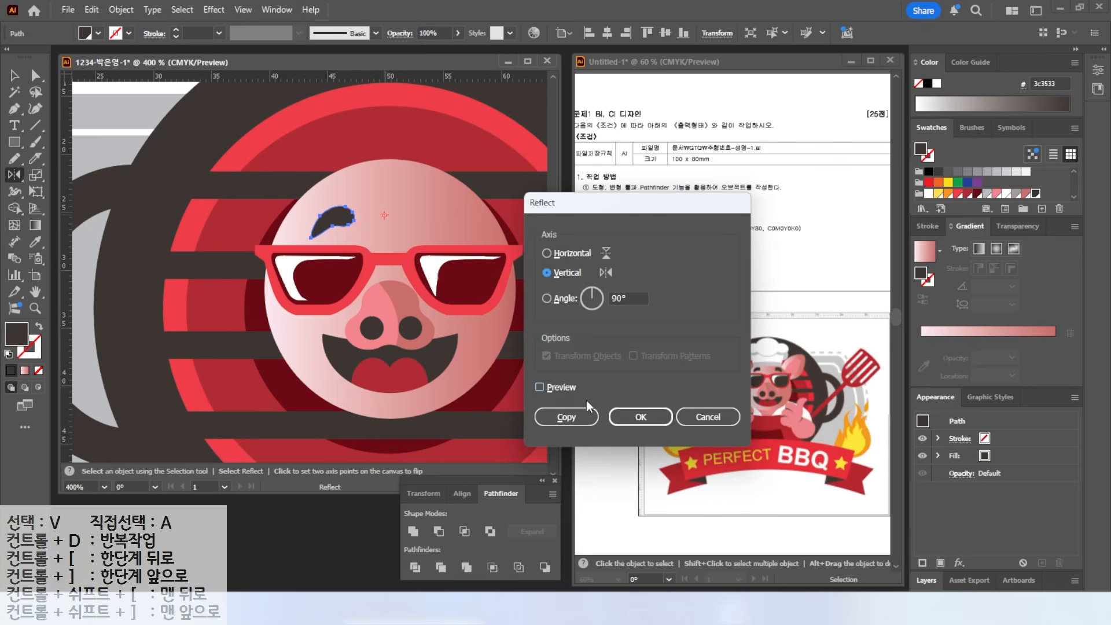
click(542, 385)
click(568, 414)
click(15, 108)
- Draw a curved left ear outline with the Pen tool and give it a pink gradient fill
click(291, 222)
drag(254, 205, 236, 191)
drag(238, 127, 247, 115)
drag(307, 132, 324, 148)
click(333, 193)
click(291, 222)
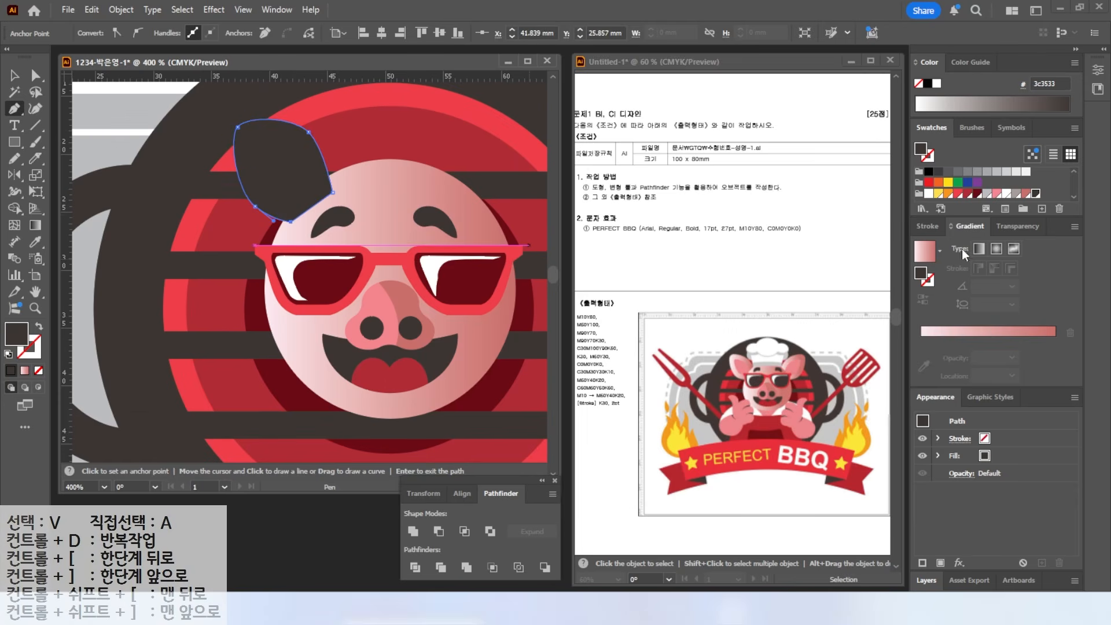
key(period)
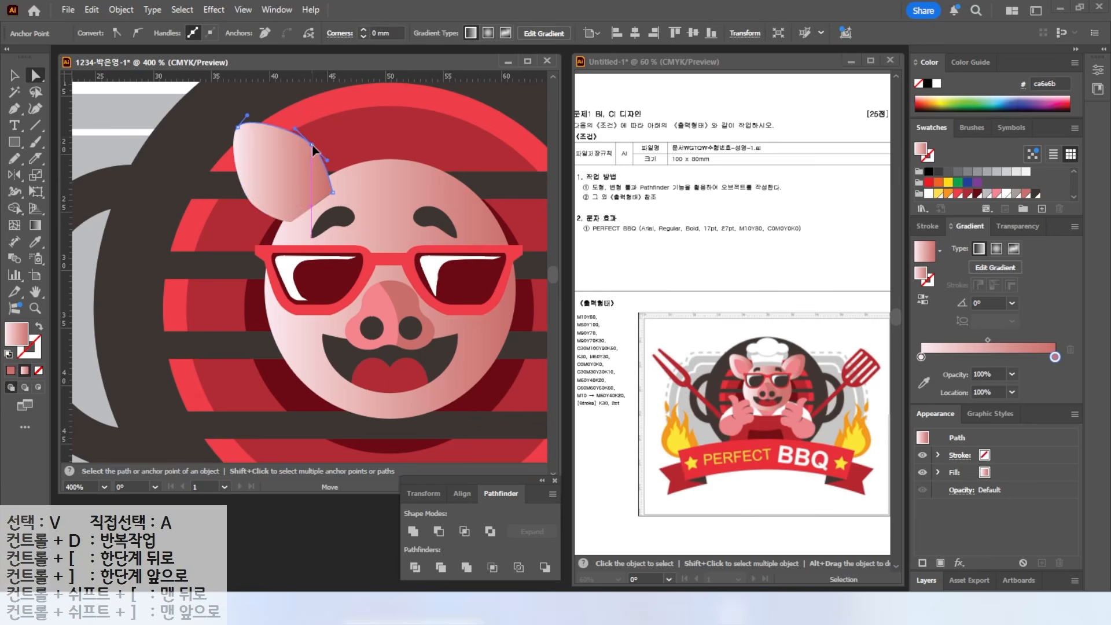
- Create an inner ear with Object > Path > Offset Path at -1.5
click(31, 75)
key(v)
click(295, 191)
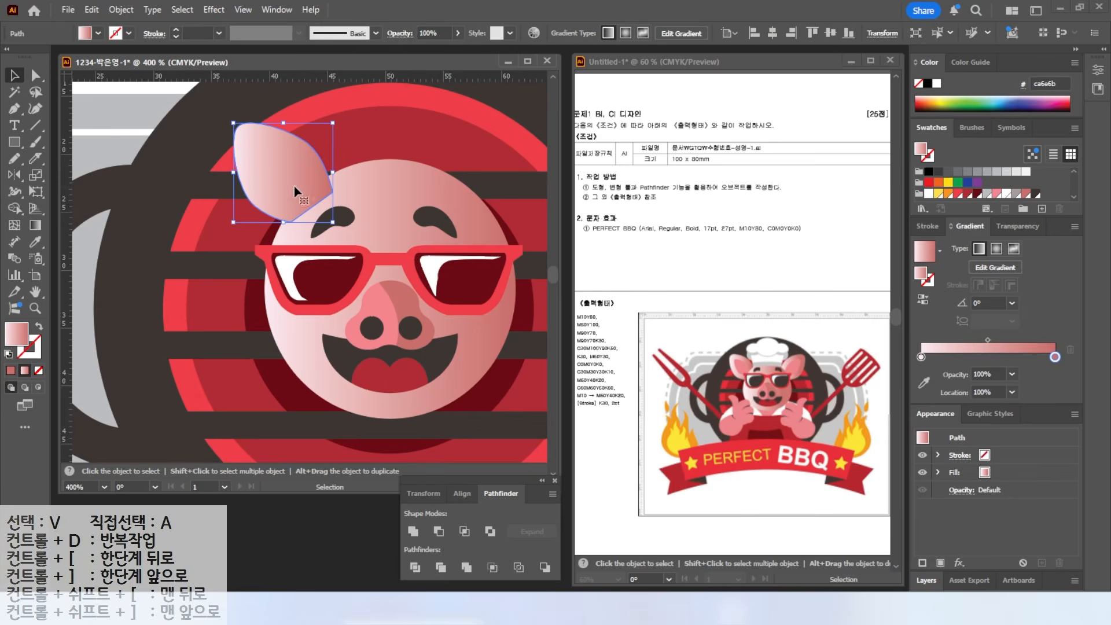
click(121, 9)
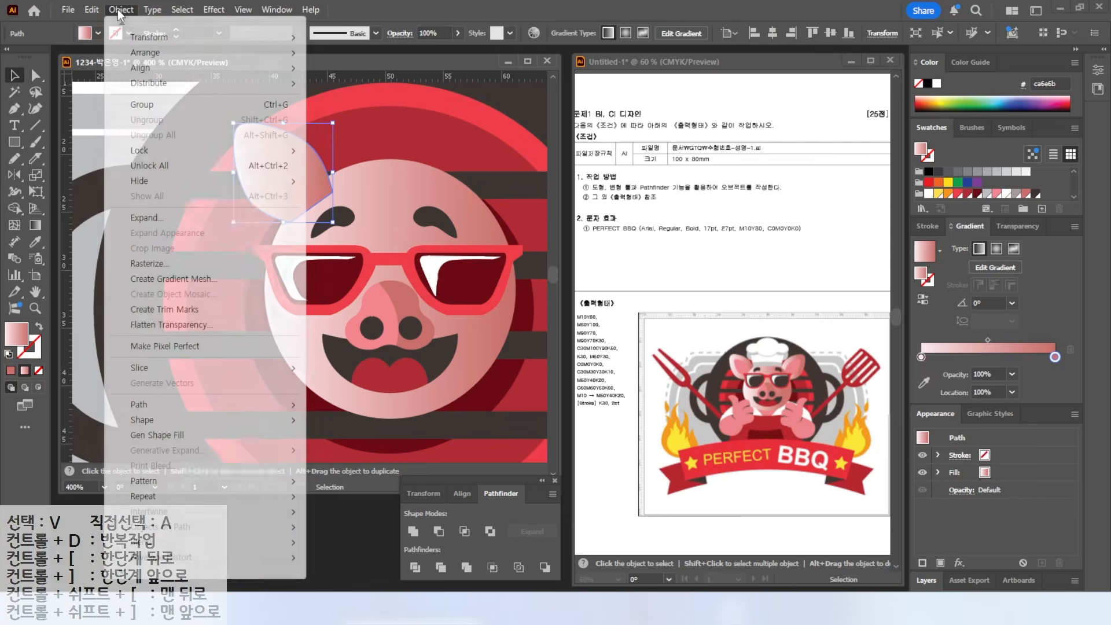
mouse_move(154, 408)
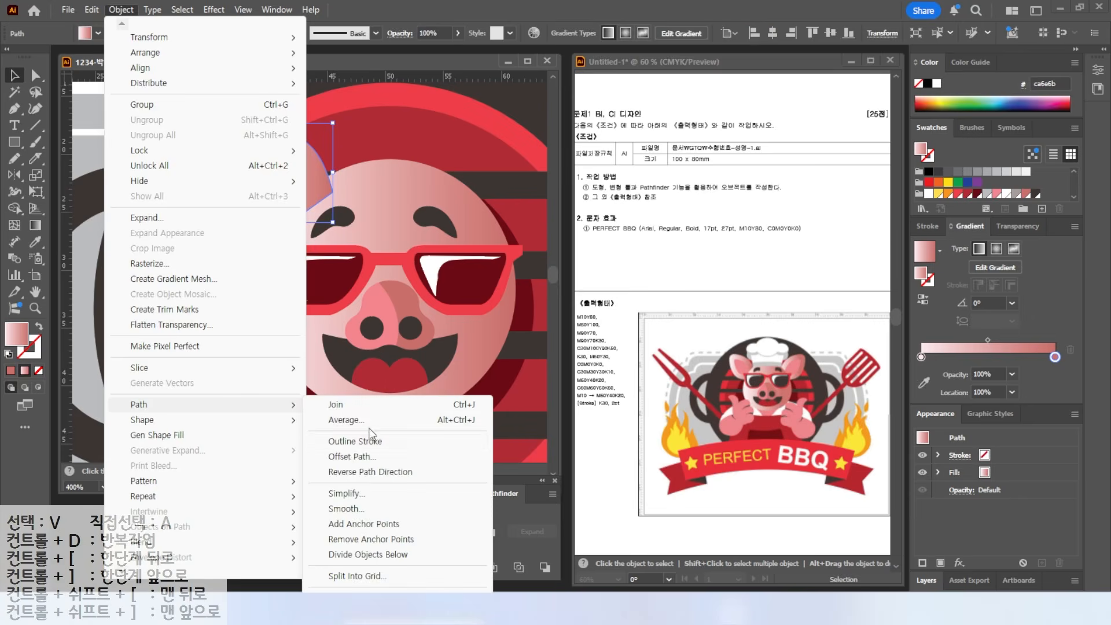
click(347, 451)
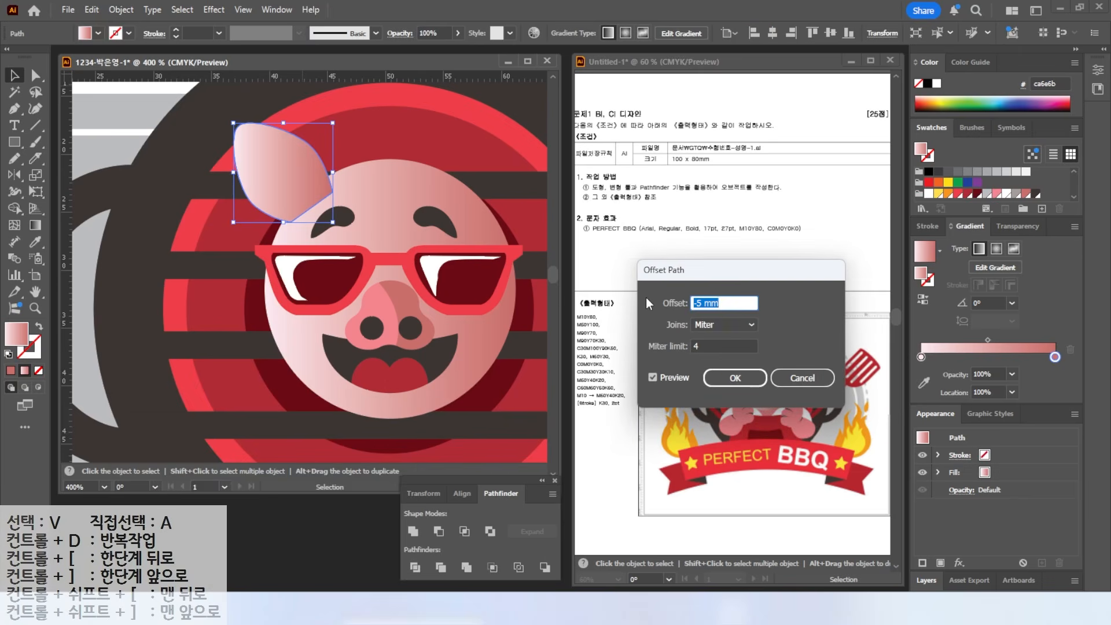
text(-2)
click(652, 378)
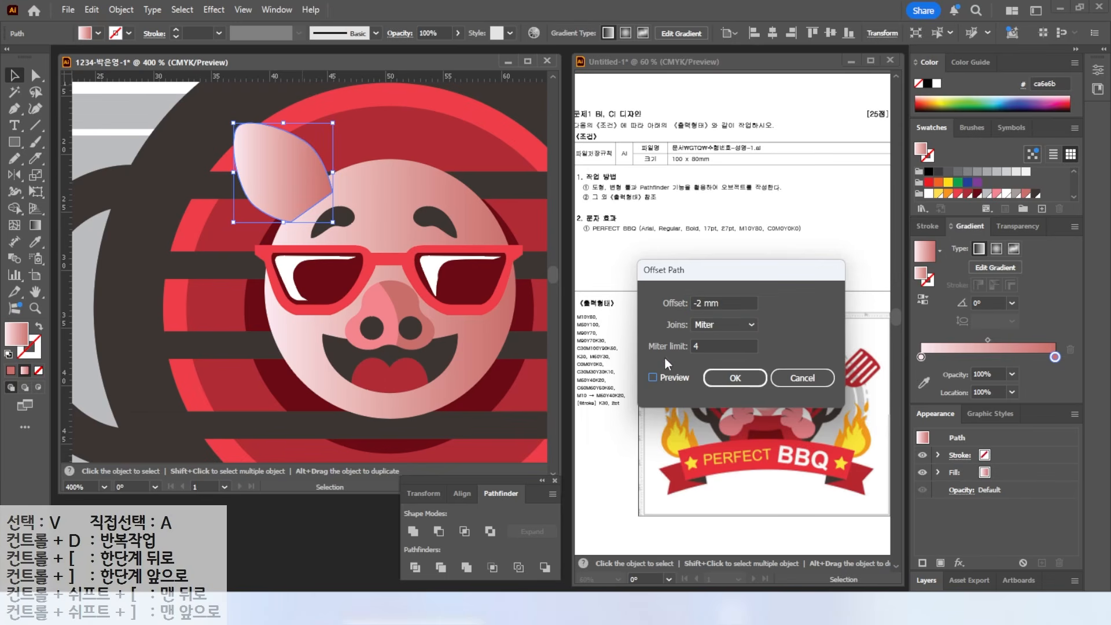
drag(724, 304, 647, 301)
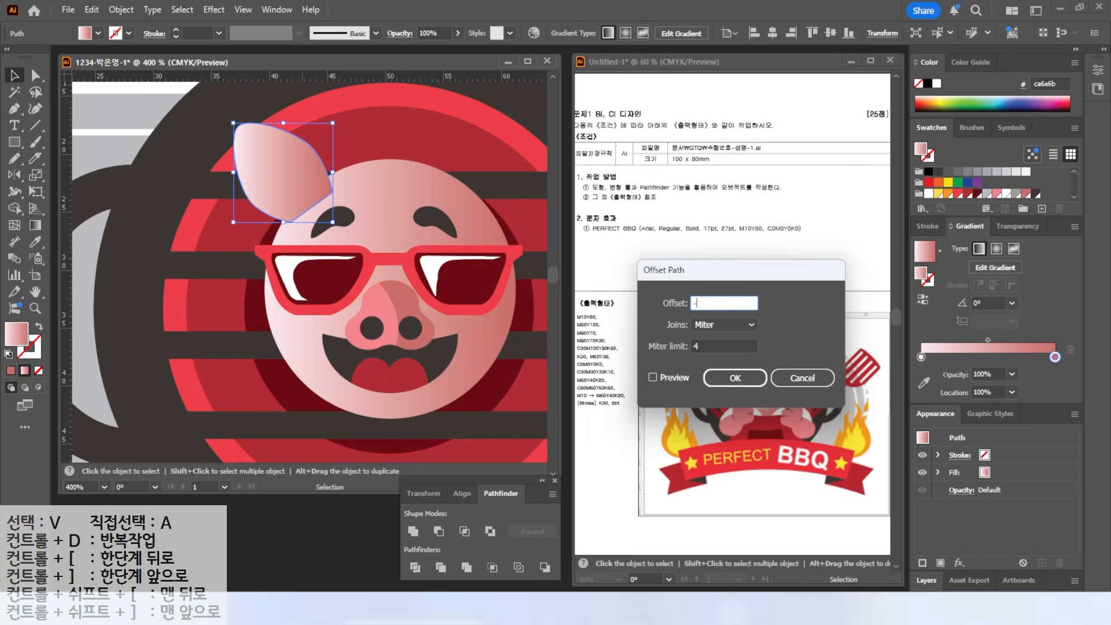
text(-1.5)
click(653, 376)
click(735, 377)
- Fill the inner ear lighter pink, nudge both ear shapes, and send them behind the face
click(996, 194)
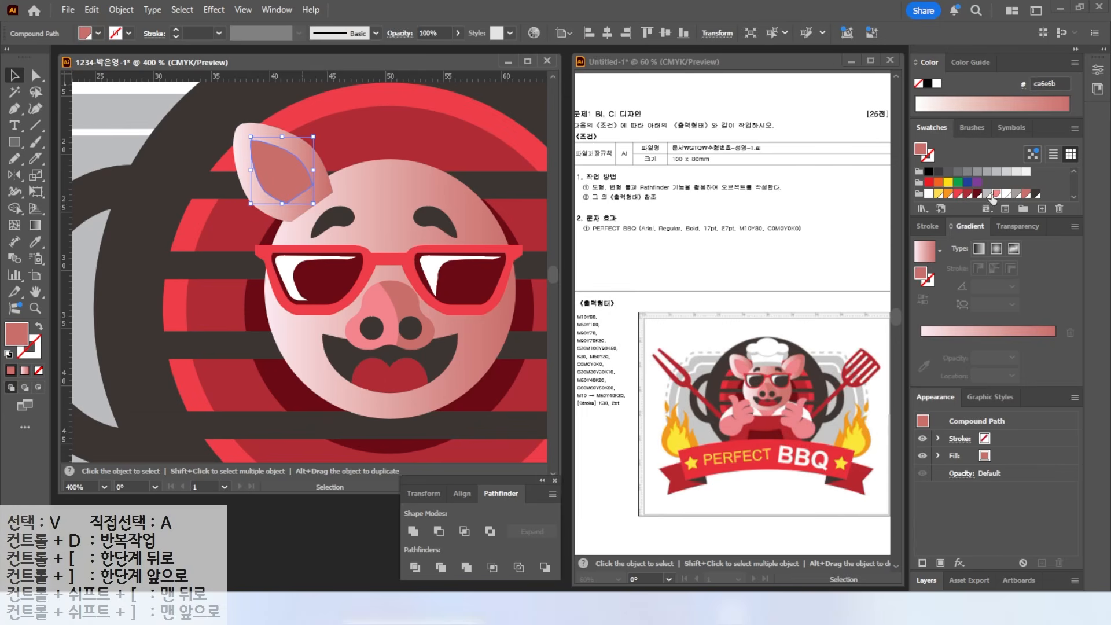
click(996, 194)
shift+click(310, 155)
drag(283, 172, 288, 179)
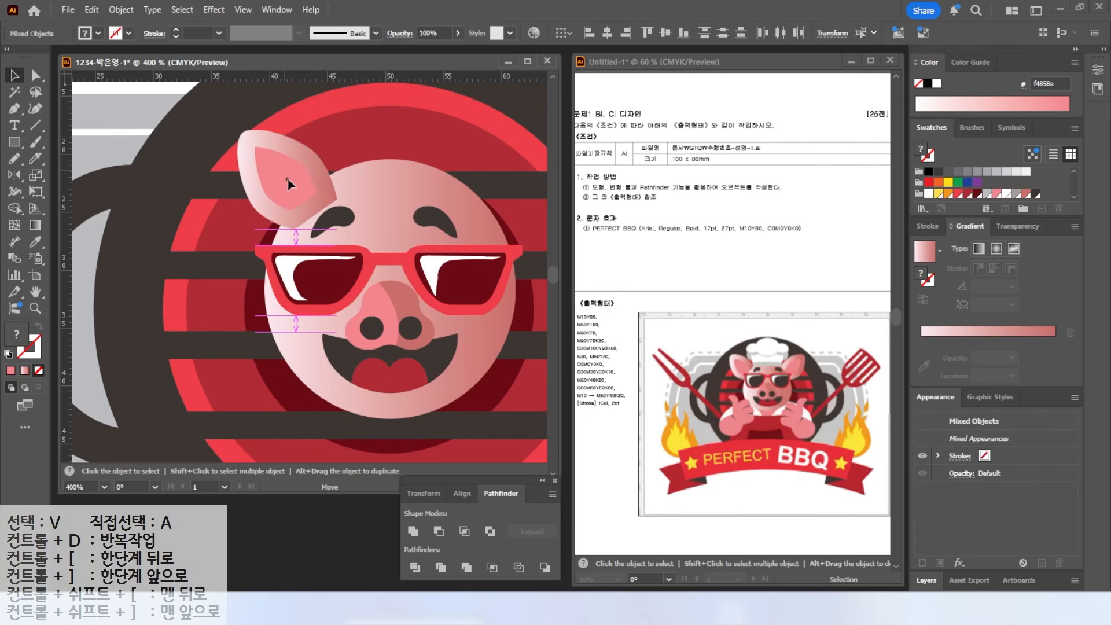
right_click(287, 178)
mouse_move(334, 523)
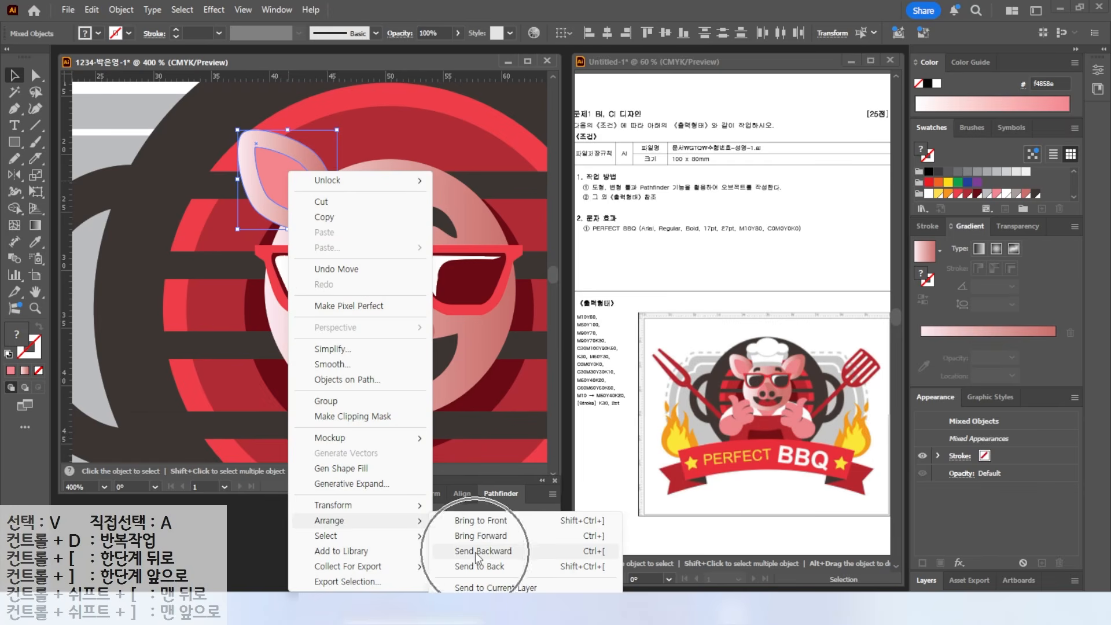
click(588, 555)
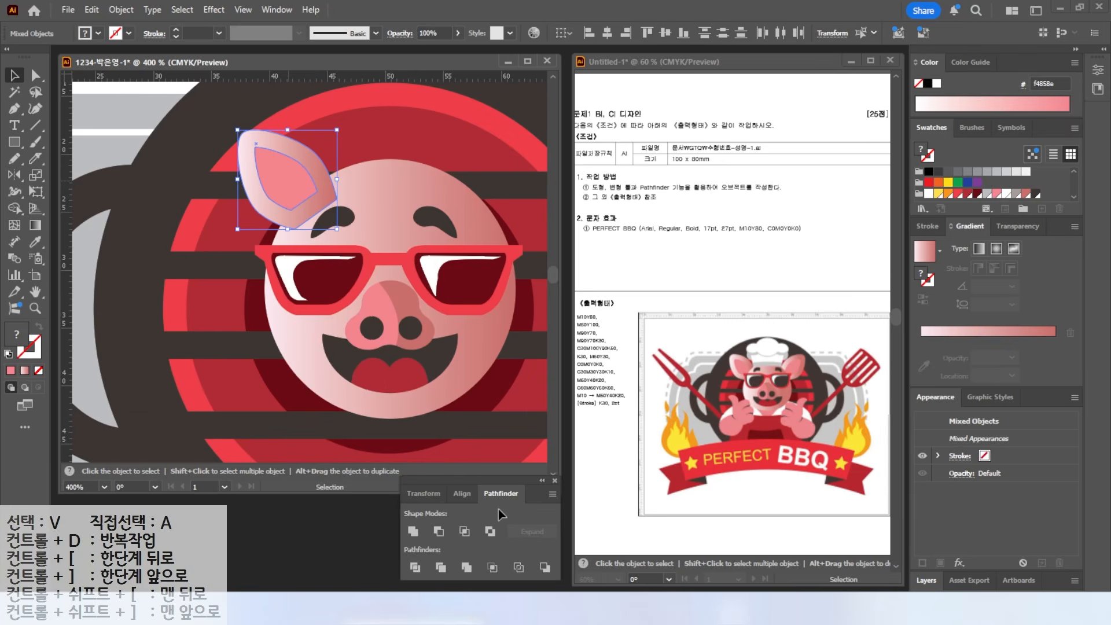
key(ctrl+[)
key(ctrl+[)
- Reflect both ear shapes vertically as a copy and place the mirrored ear on the right
click(110, 121)
click(276, 172)
shift+click(311, 150)
key(o)
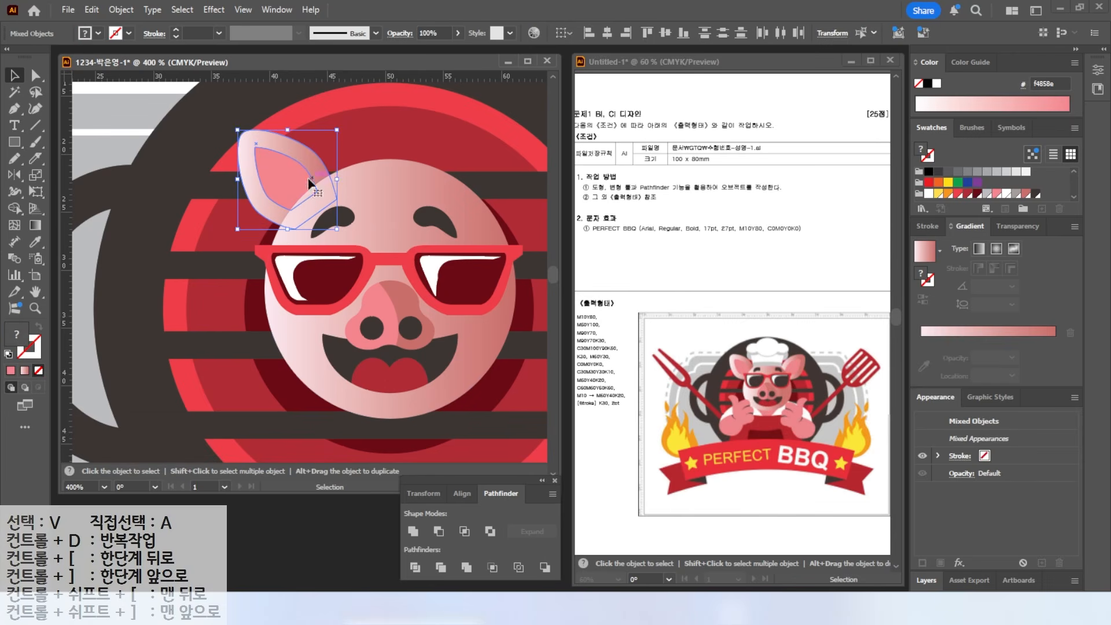
alt+click(389, 259)
key(alt+c)
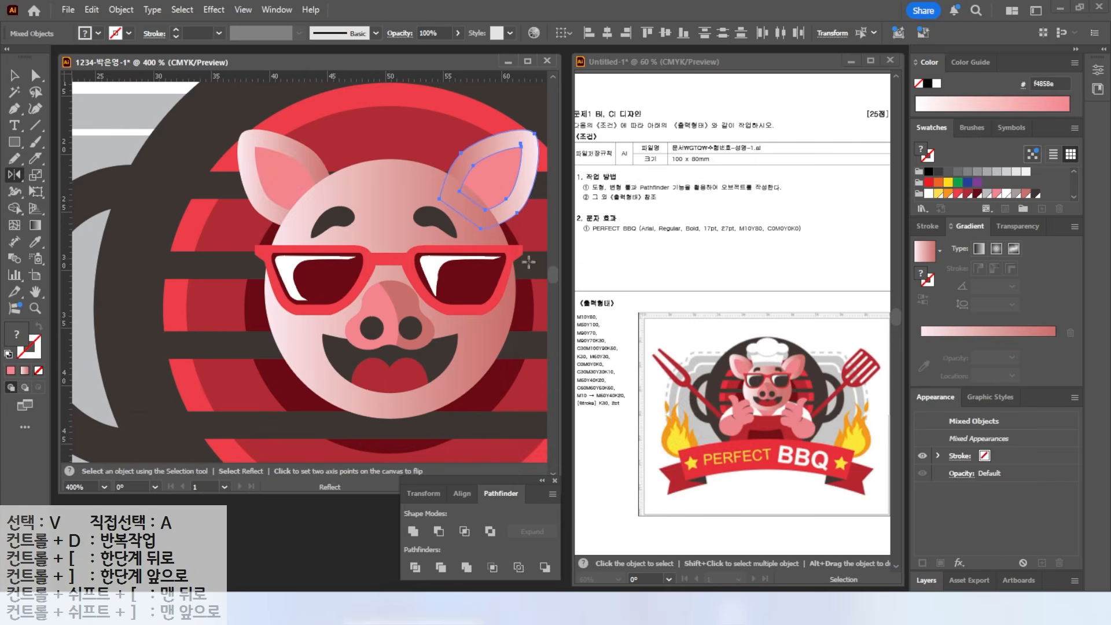
key(v)
click(117, 206)
click(15, 142)
- Draw a white rectangle over the pig's forehead and narrow its sides
drag(316, 136, 454, 188)
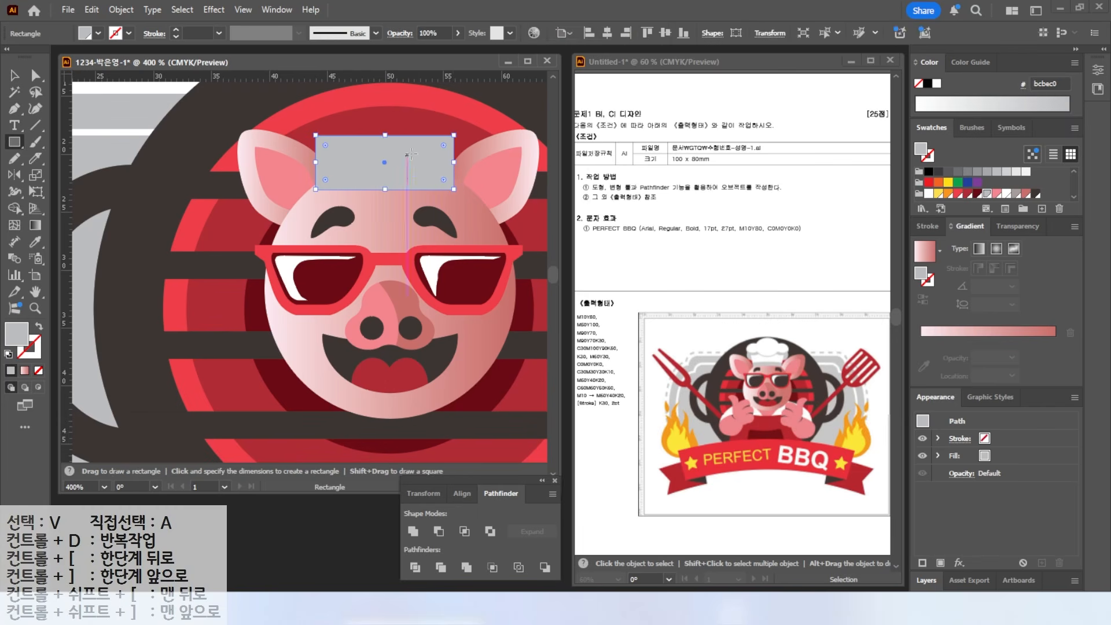
click(928, 193)
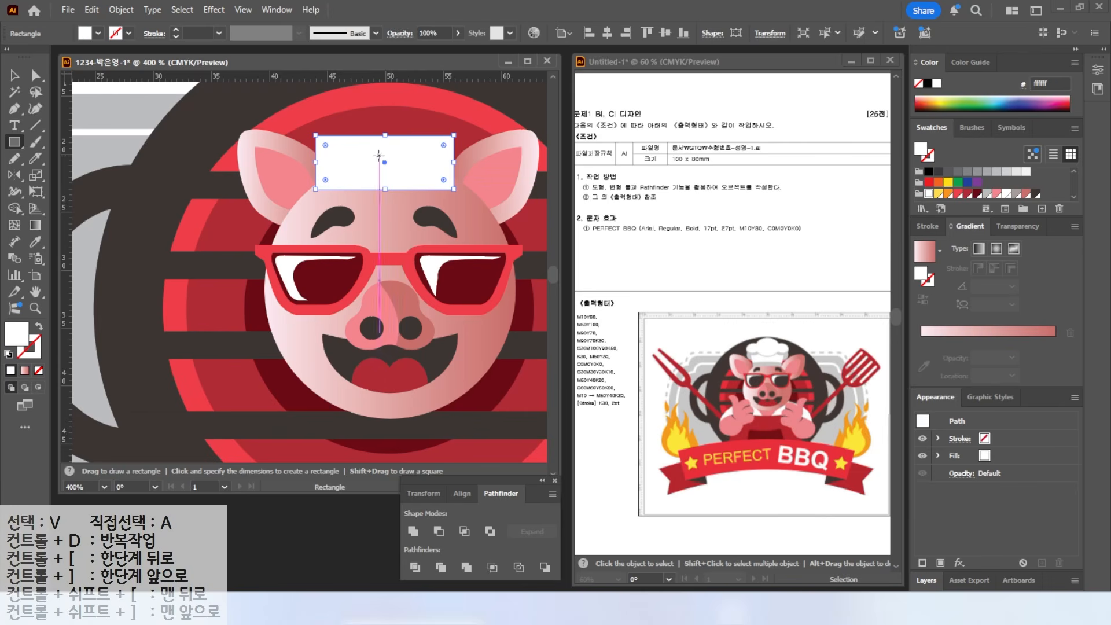
key(v)
drag(316, 162, 332, 163)
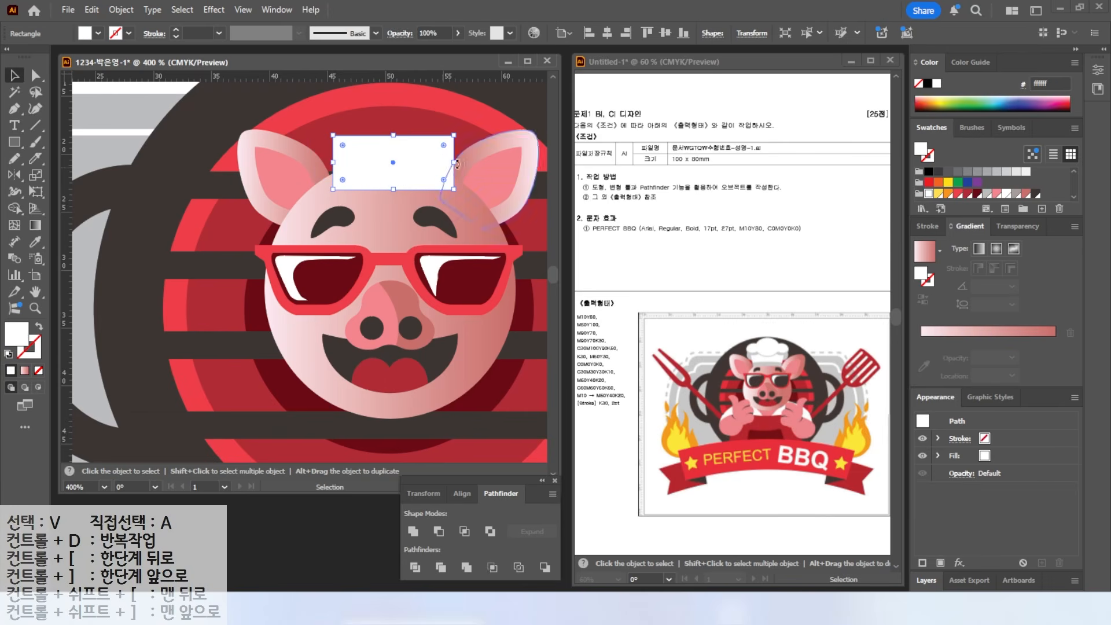
drag(453, 164, 450, 165)
drag(333, 161, 328, 162)
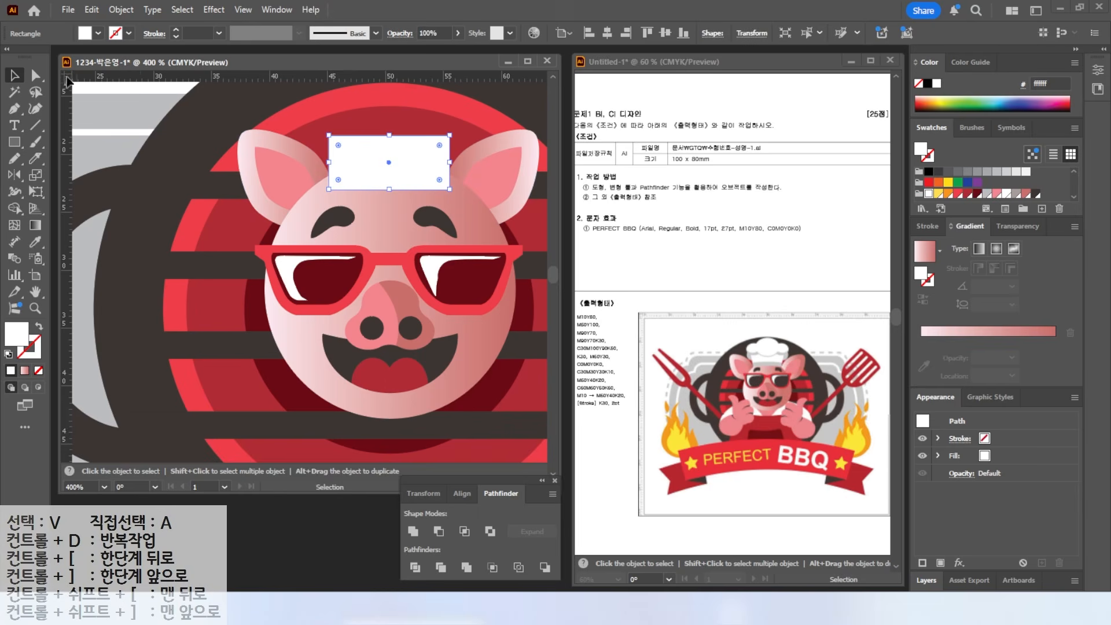
- Try slanting the rectangle's sides by moving its top anchors, then undo it
drag(35, 75, 106, 94)
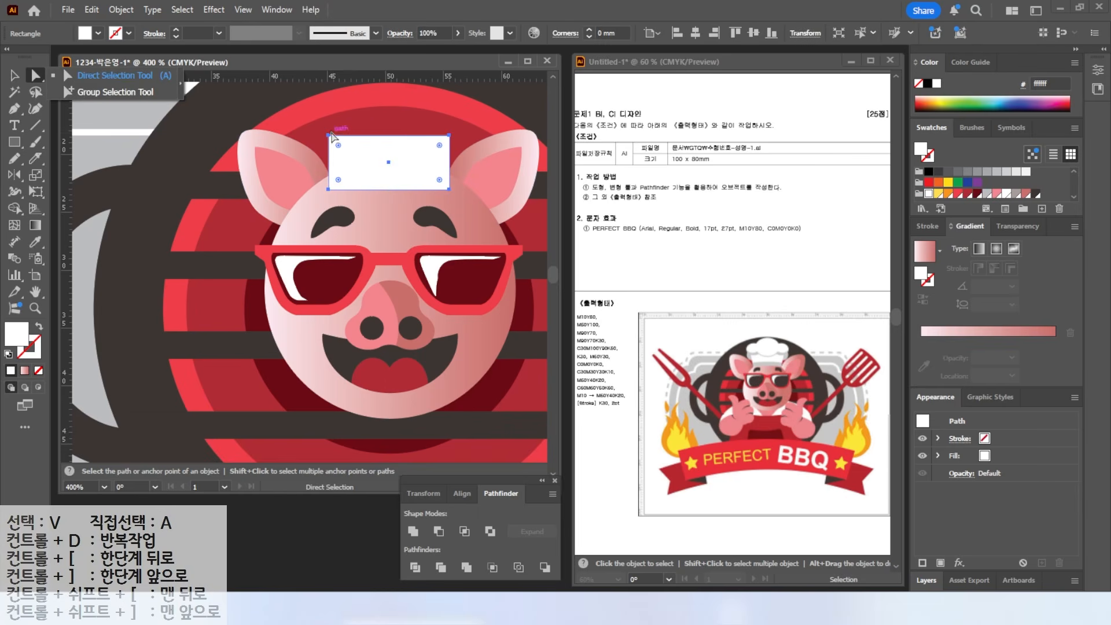
drag(316, 116, 470, 151)
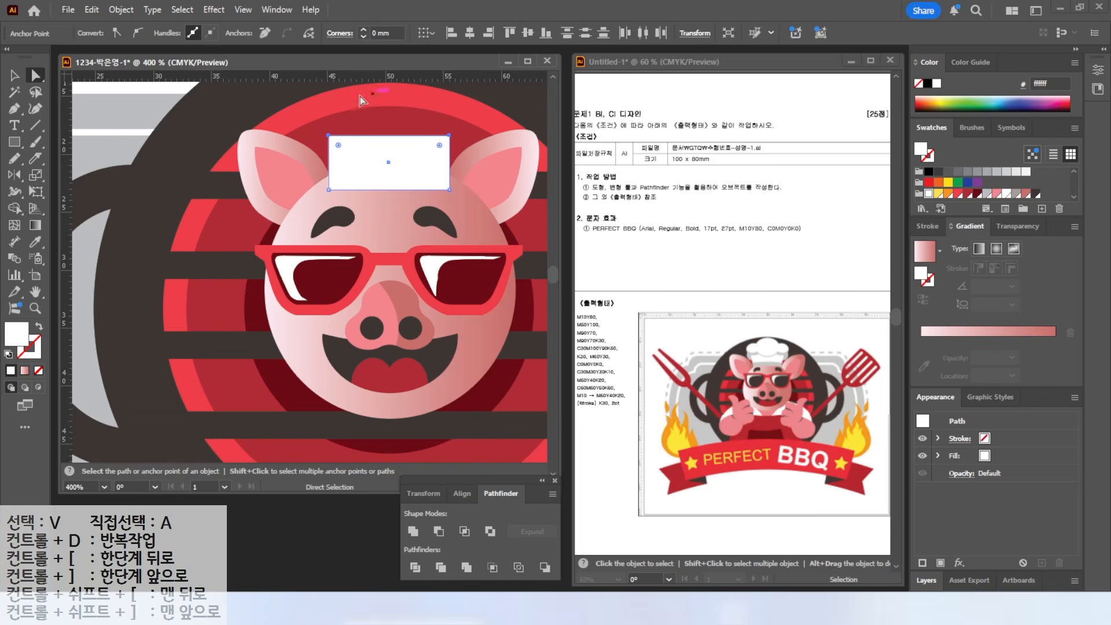
click(317, 131)
drag(328, 135, 317, 136)
drag(450, 138, 457, 136)
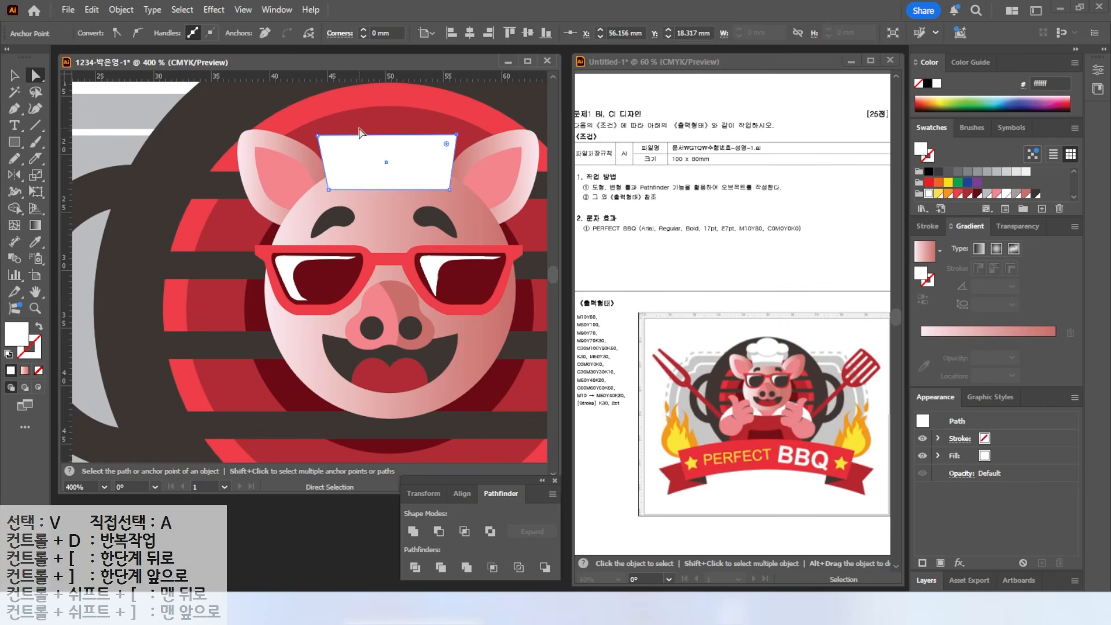
key(ctrl+z)
key(ctrl+z)
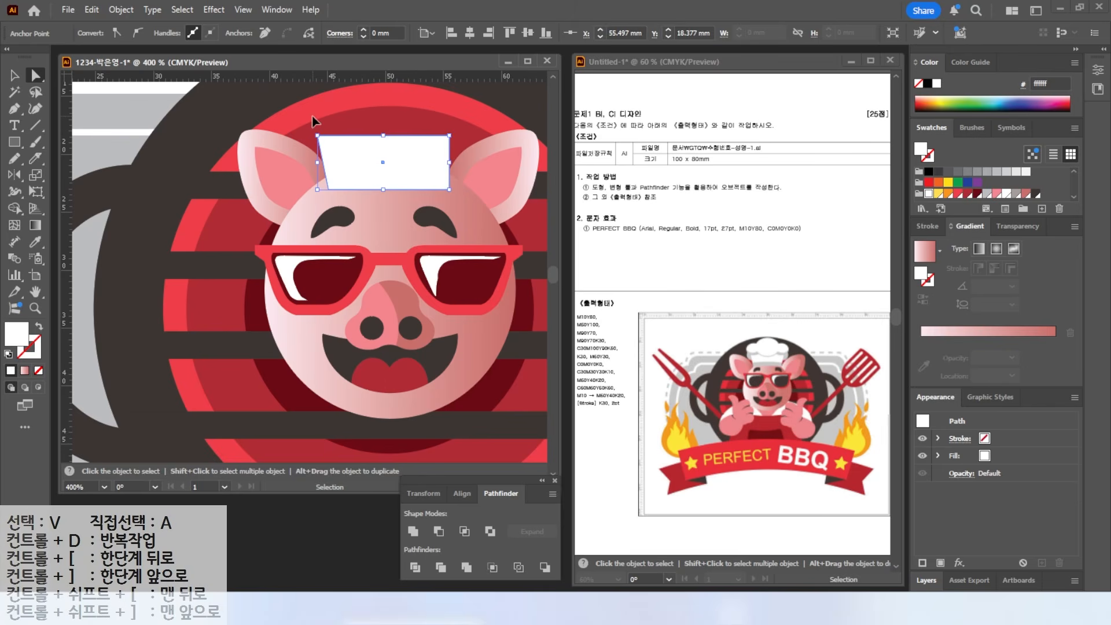
- Scale the white rectangle up to 110%
drag(317, 123, 463, 152)
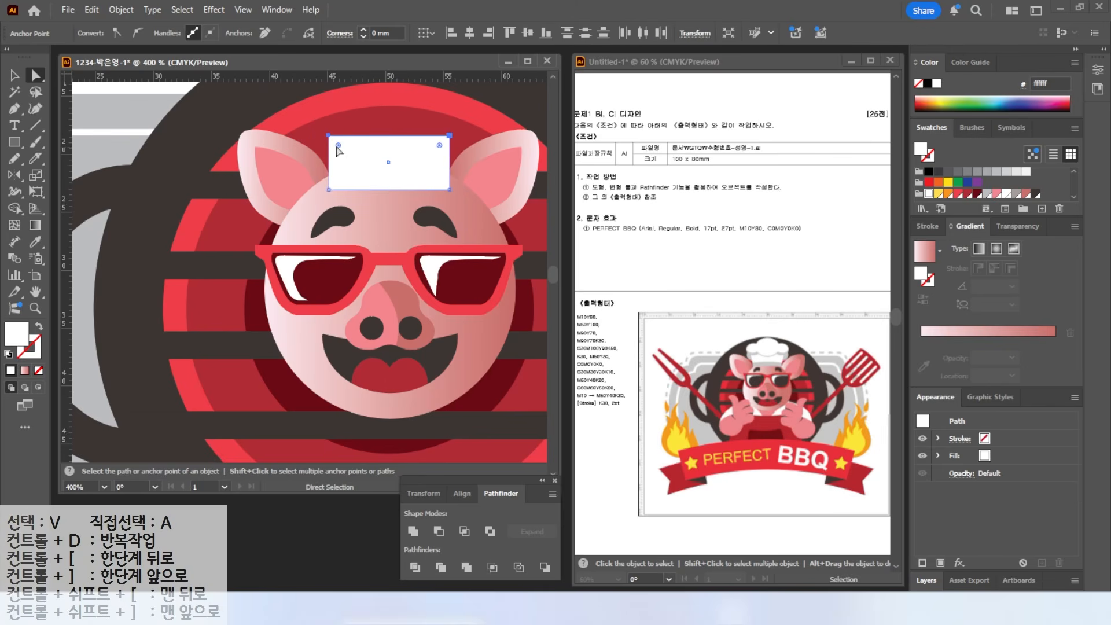
double_click(34, 174)
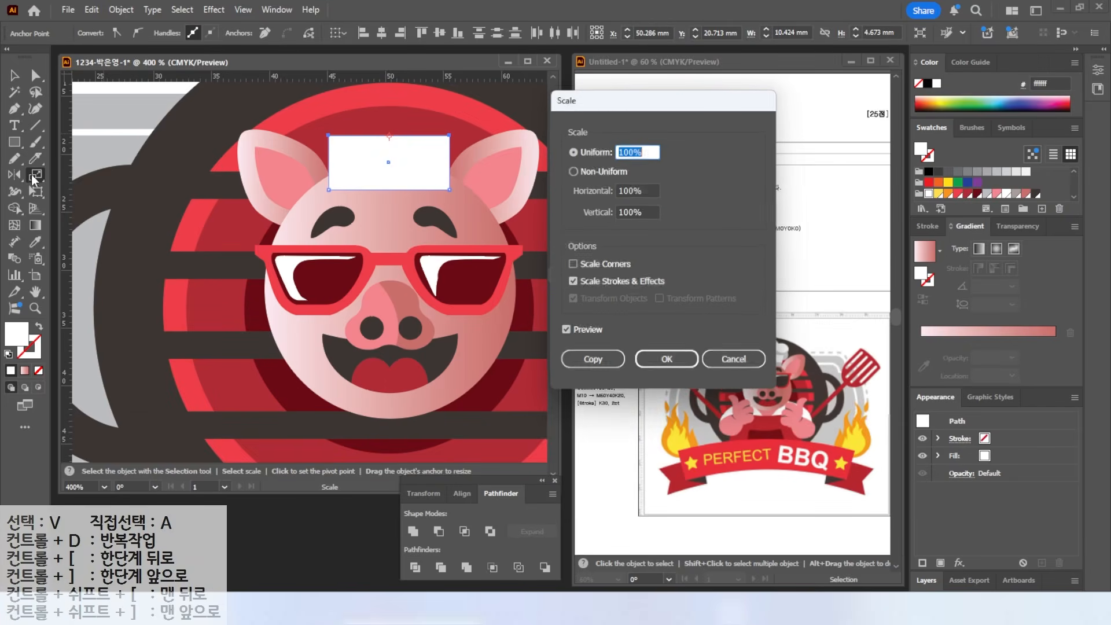
text(110)
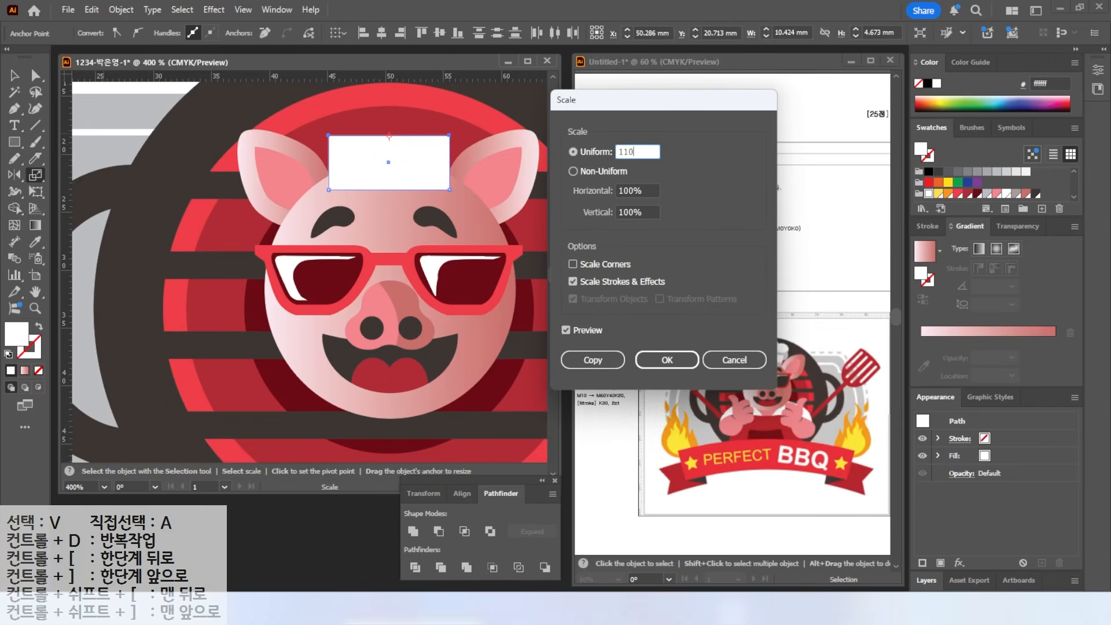
click(569, 328)
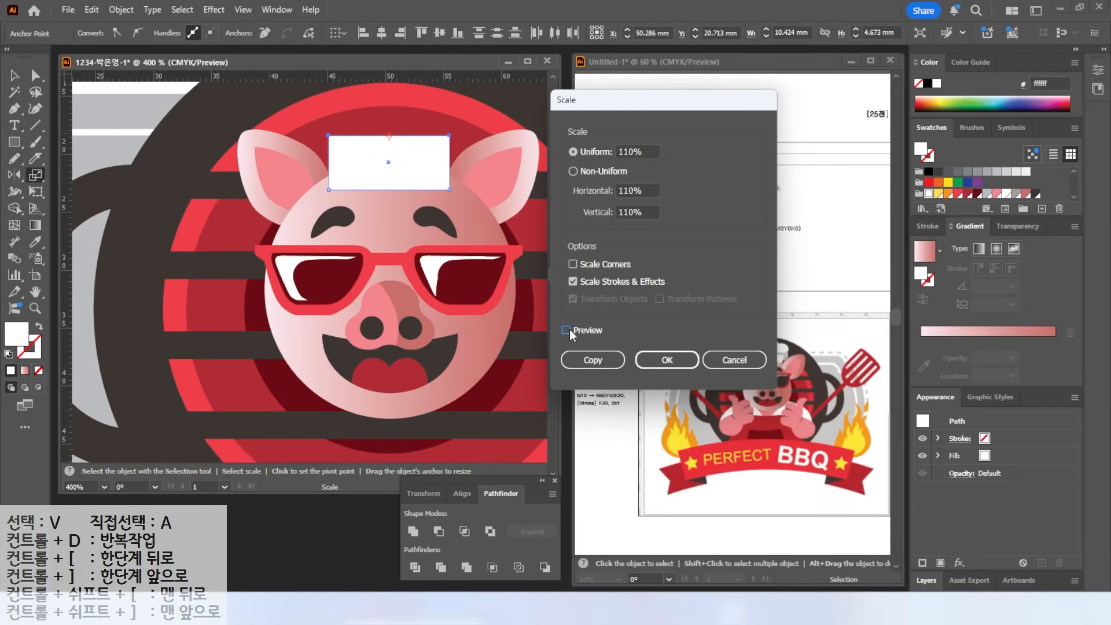
click(570, 329)
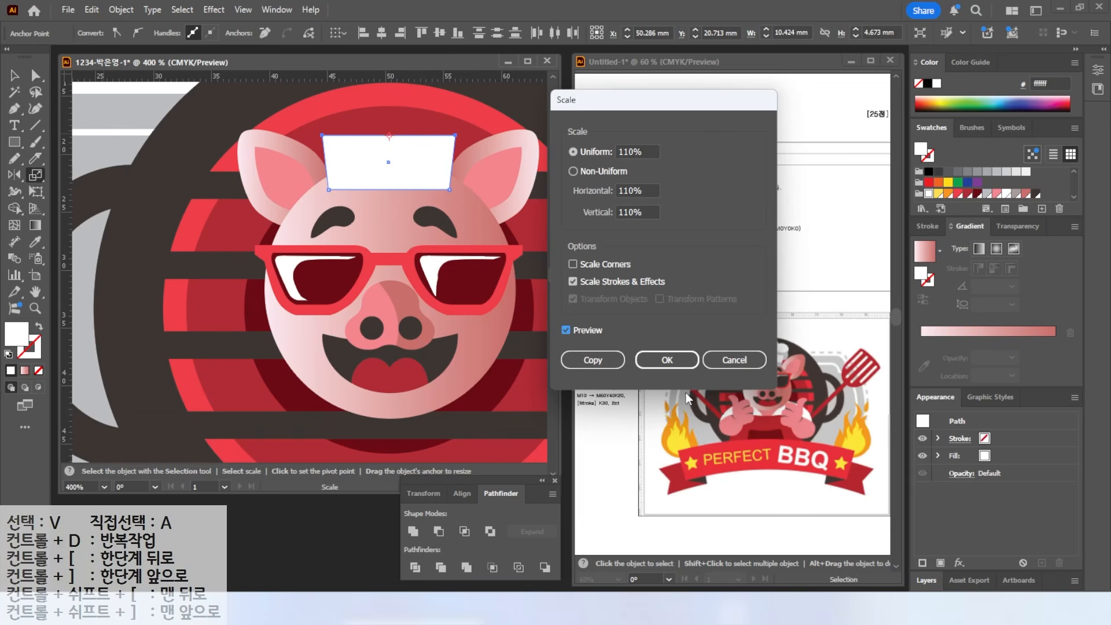
click(667, 361)
- Draw a horizontal line across the rectangle and Divide the rectangle along it
click(36, 127)
drag(299, 170, 475, 171)
key(a)
click(15, 75)
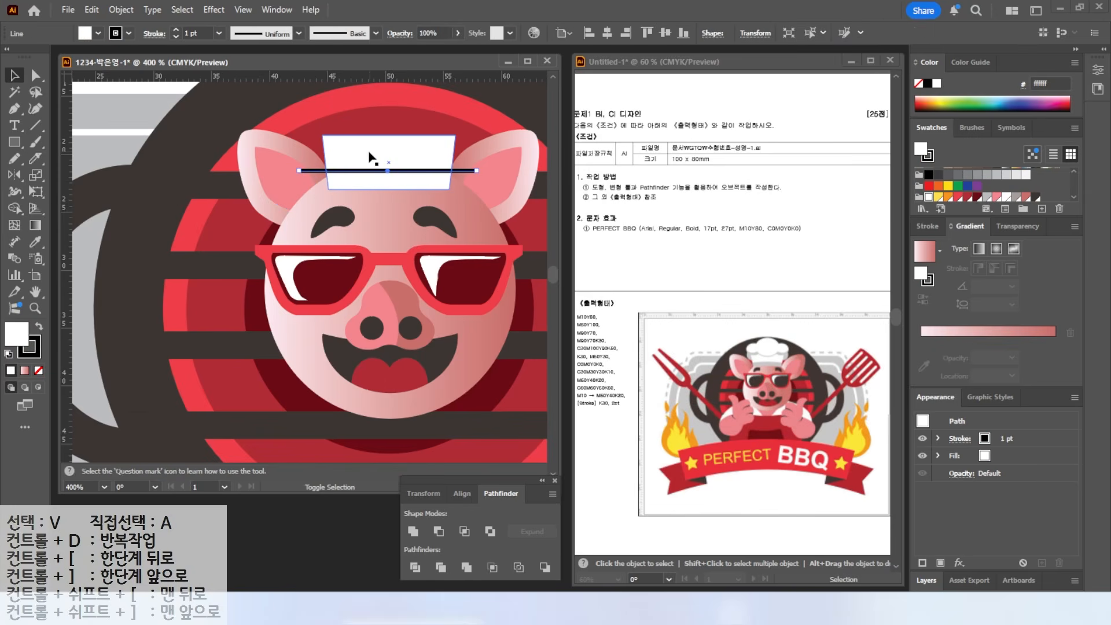
shift+click(372, 156)
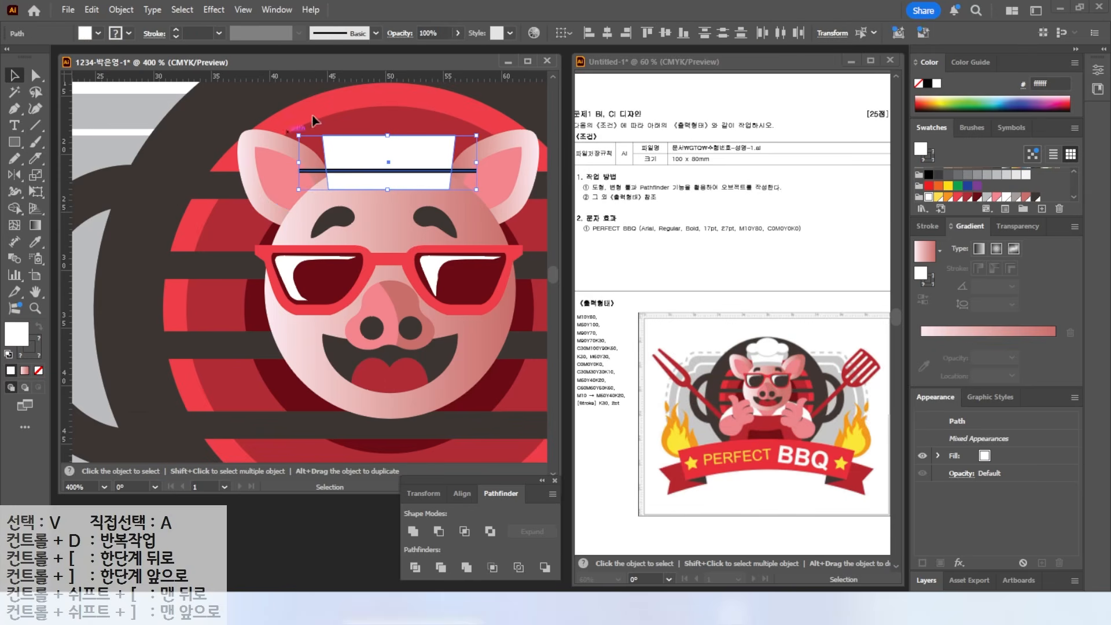
click(415, 567)
- Fill the lower piece of the hat band grey
click(30, 77)
key(ctrl+shift+a)
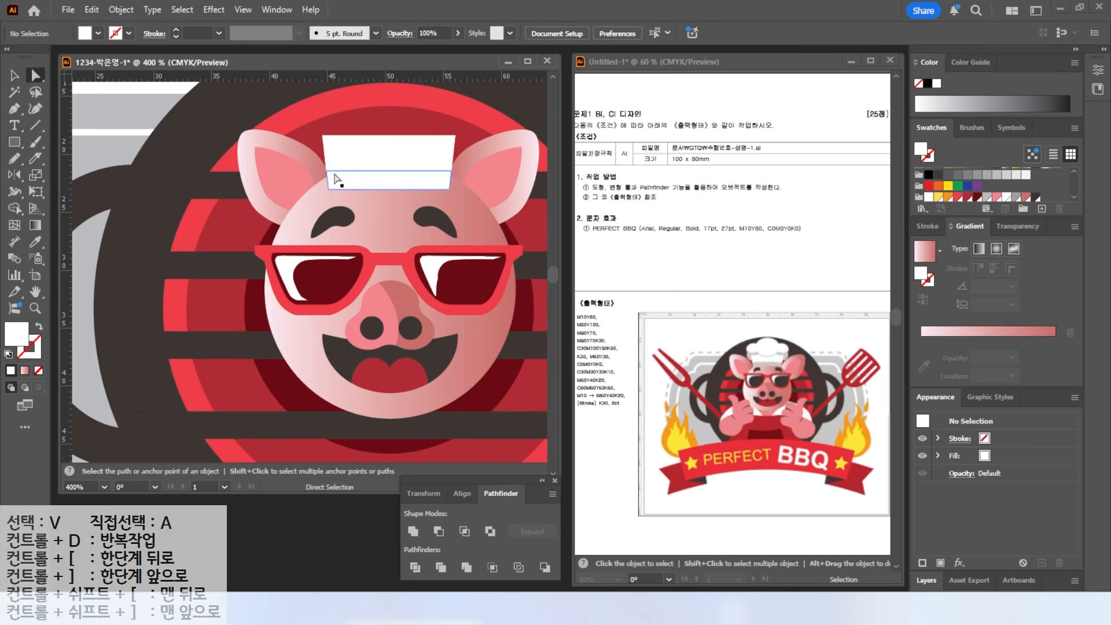
click(385, 181)
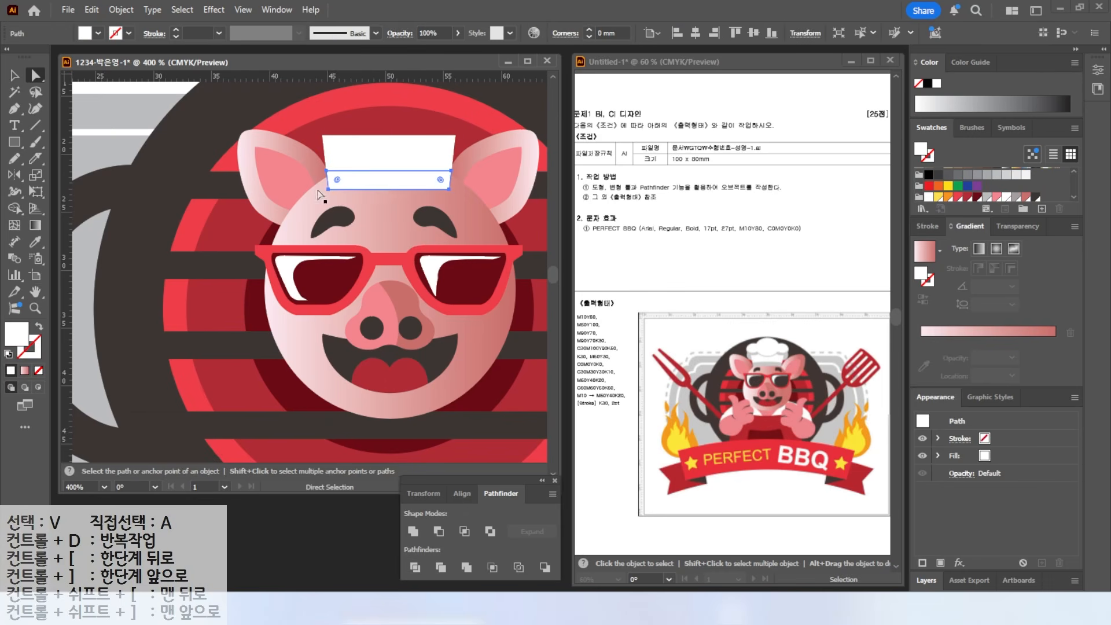
click(987, 197)
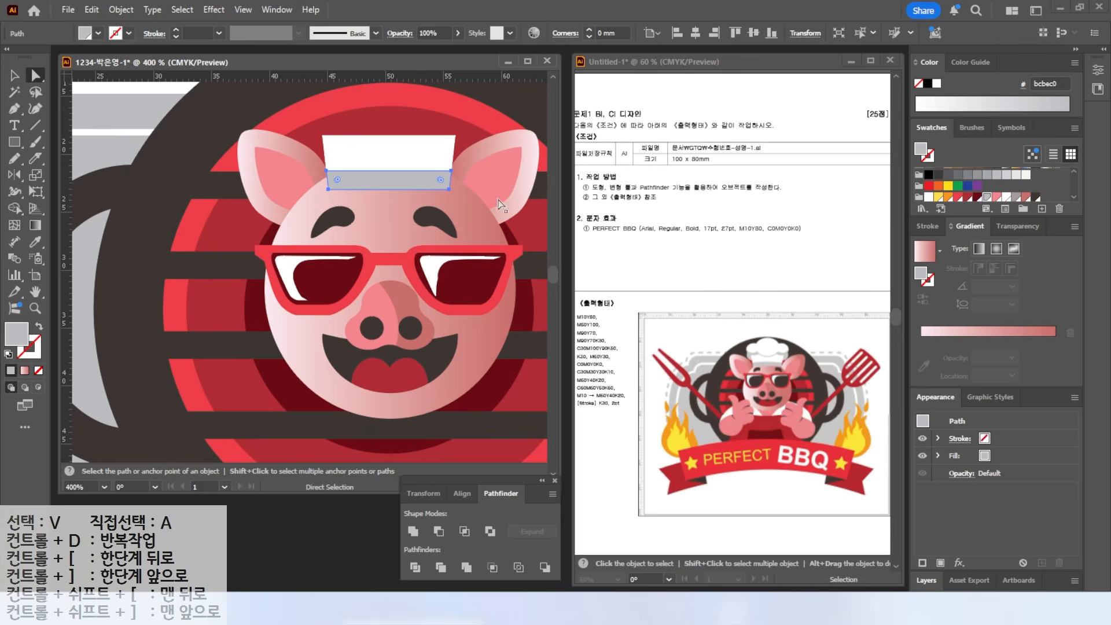
drag(373, 113, 328, 143)
- Draw a tall grey middle ellipse and two smaller side ellipses atop the hat band
drag(15, 141, 78, 174)
mouse_move(309, 131)
mouse_down()
mouse_move(394, 182)
mouse_move(332, 167)
mouse_up()
key(v)
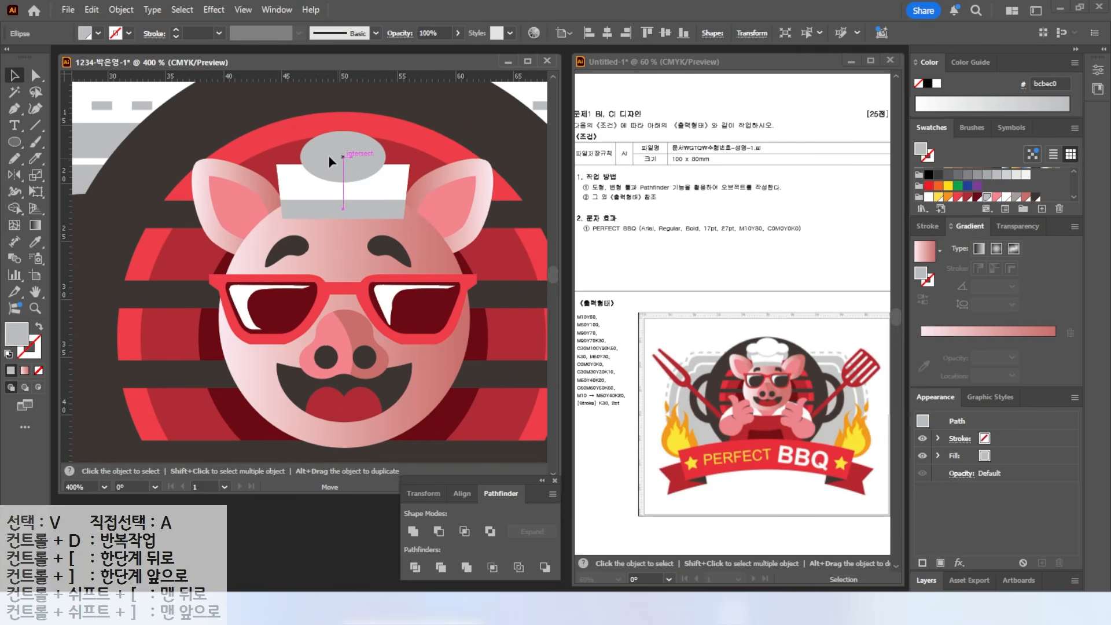
key(l)
drag(265, 145, 326, 180)
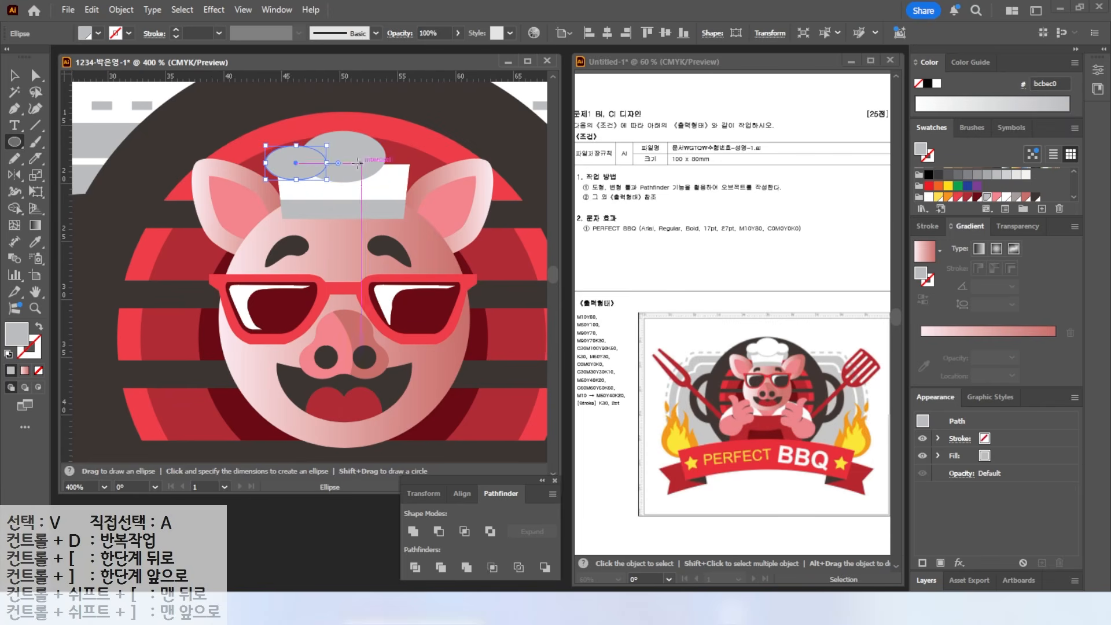
key(v)
click(345, 152)
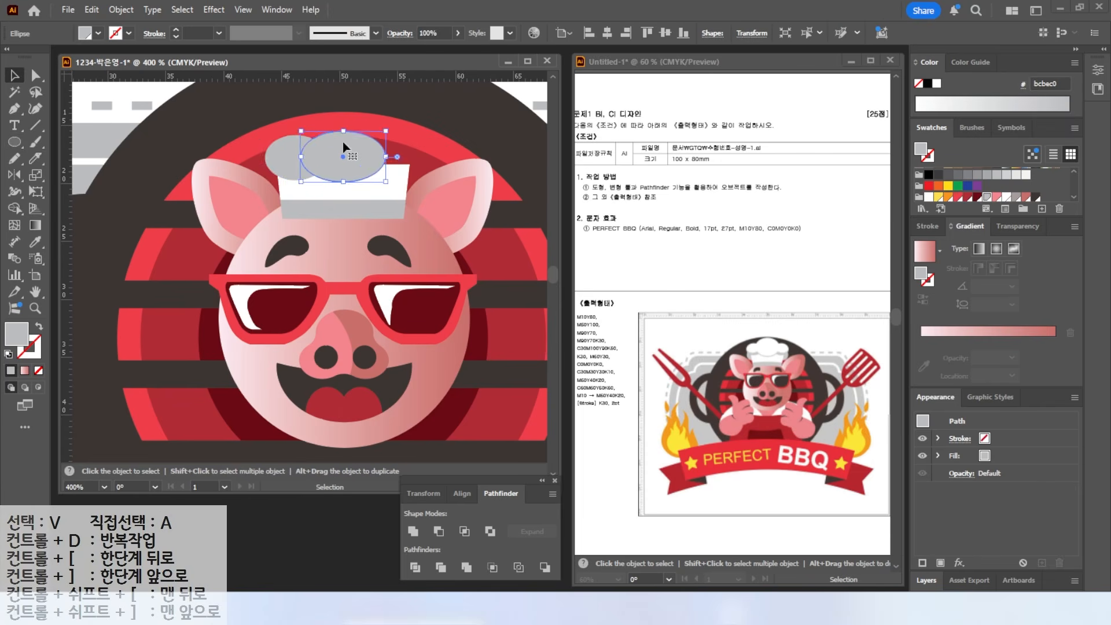
drag(344, 131, 344, 123)
mouse_move(284, 159)
mouse_down()
mouse_move(276, 151)
mouse_move(387, 152)
mouse_move(281, 173)
mouse_up()
alt+drag(281, 173, 405, 171)
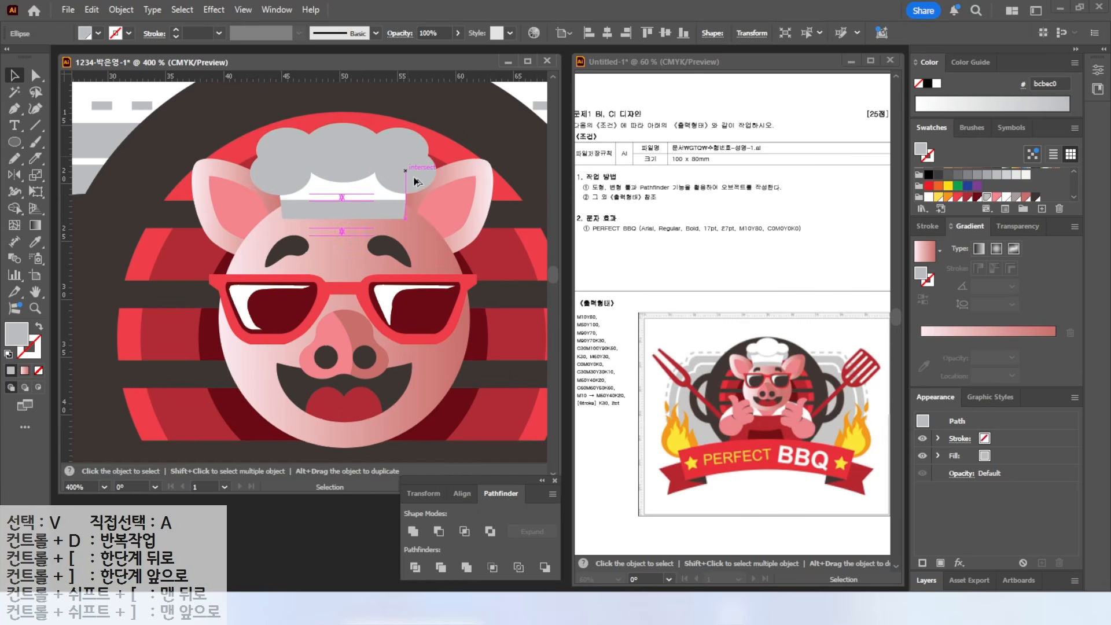
- Send the two side ellipses behind the middle one
click(279, 172)
shift+click(391, 172)
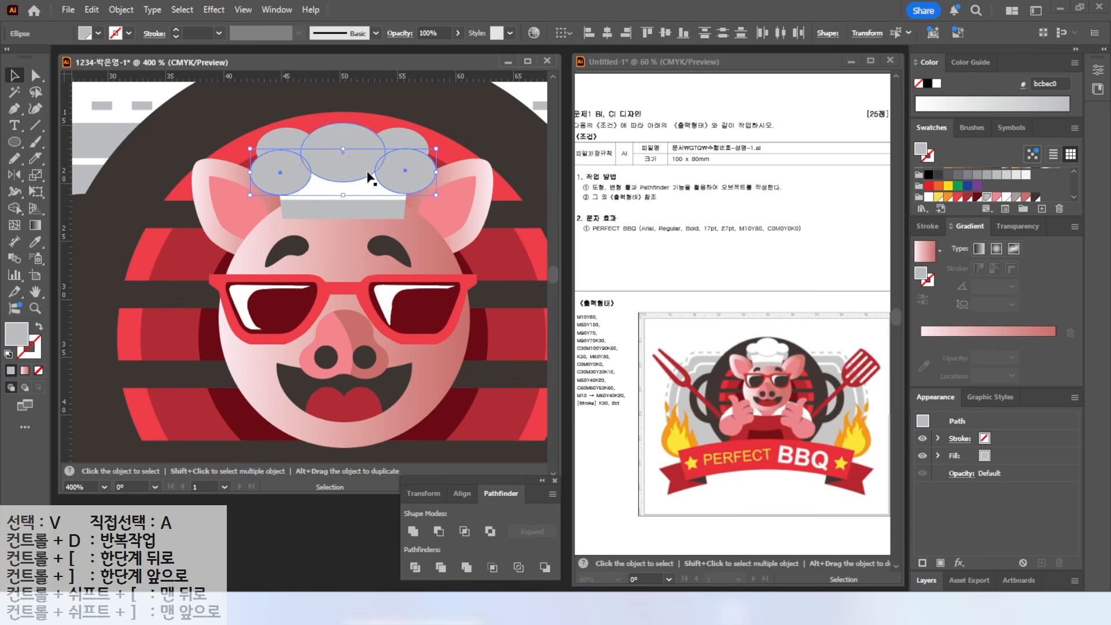
right_click(392, 172)
mouse_move(463, 521)
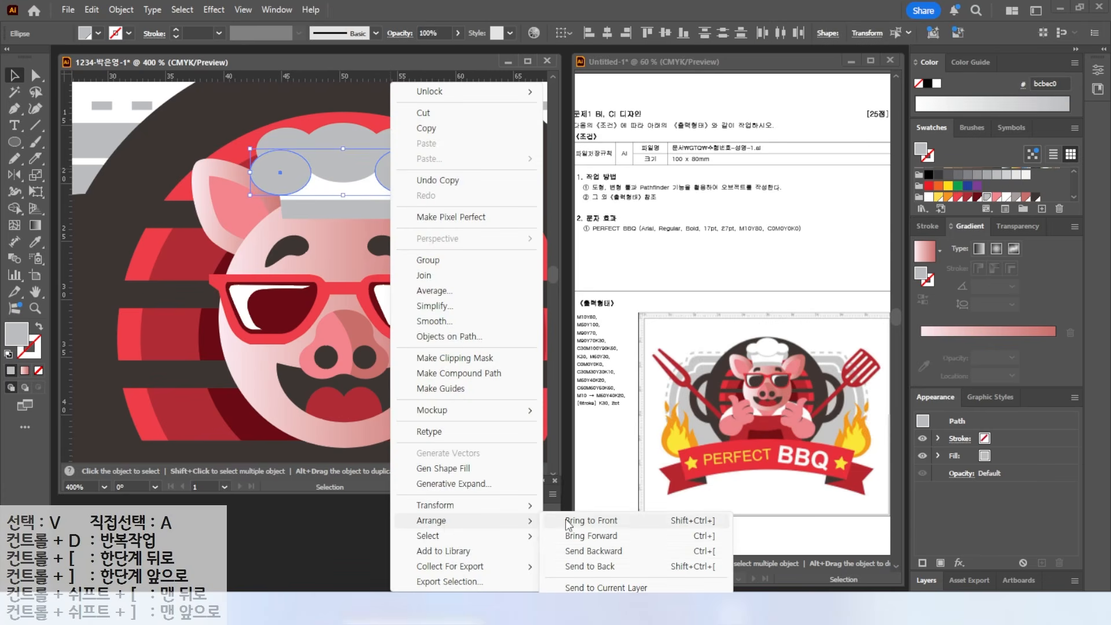
click(710, 552)
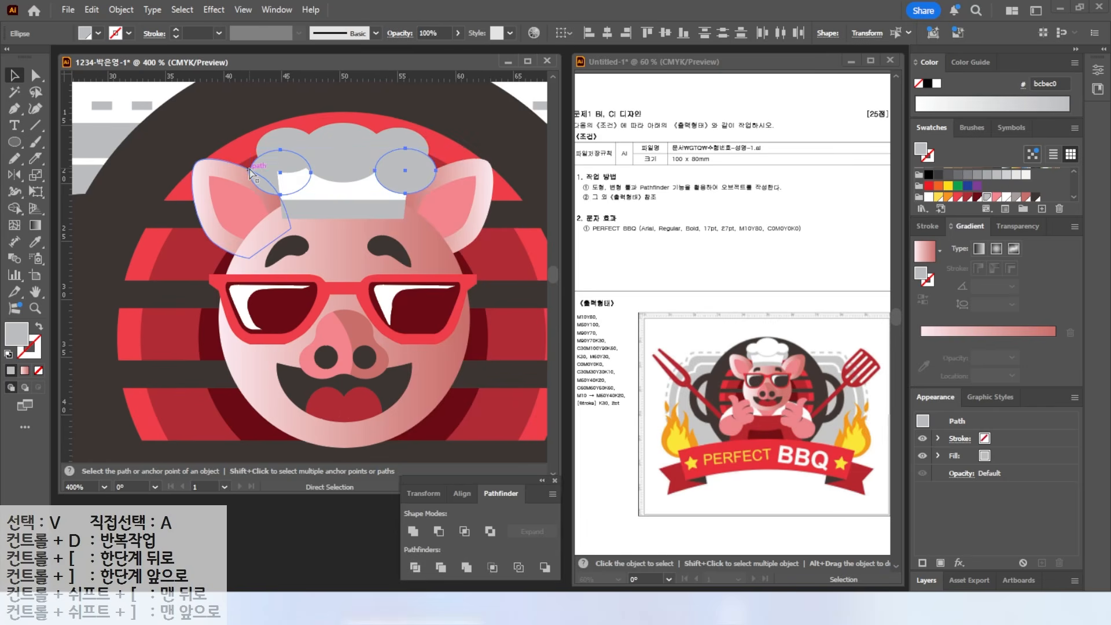
key(v)
click(303, 137)
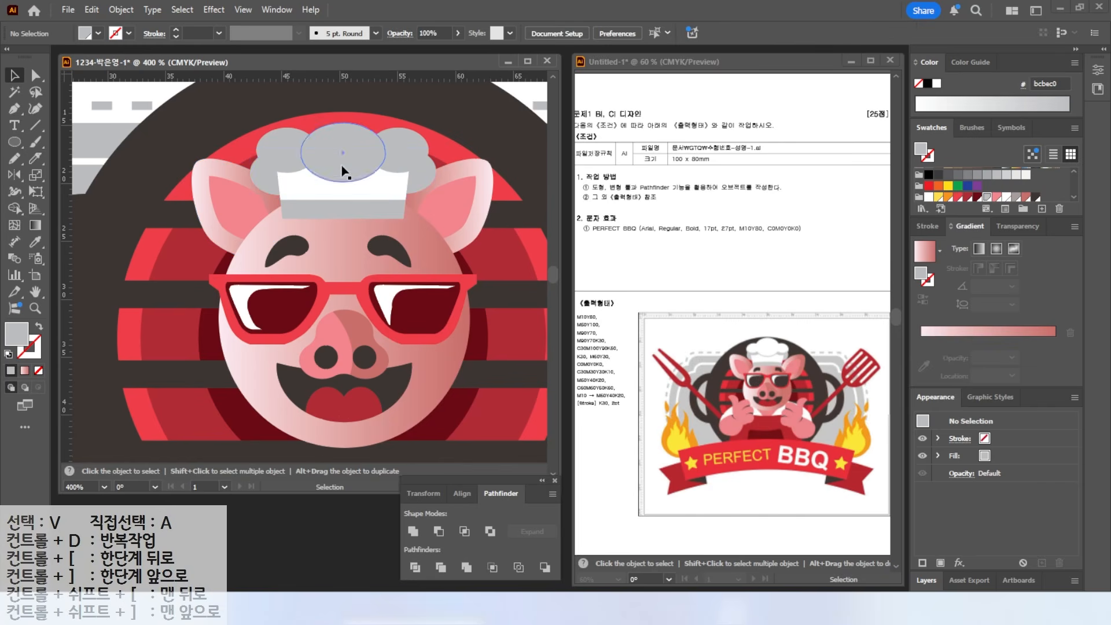
- Duplicate the three hat ellipses slightly higher and fill the copies white
click(285, 143)
shift+click(343, 148)
shift+click(408, 145)
drag(409, 146, 339, 130)
click(936, 84)
click(339, 108)
key(ctrl+shift+a)
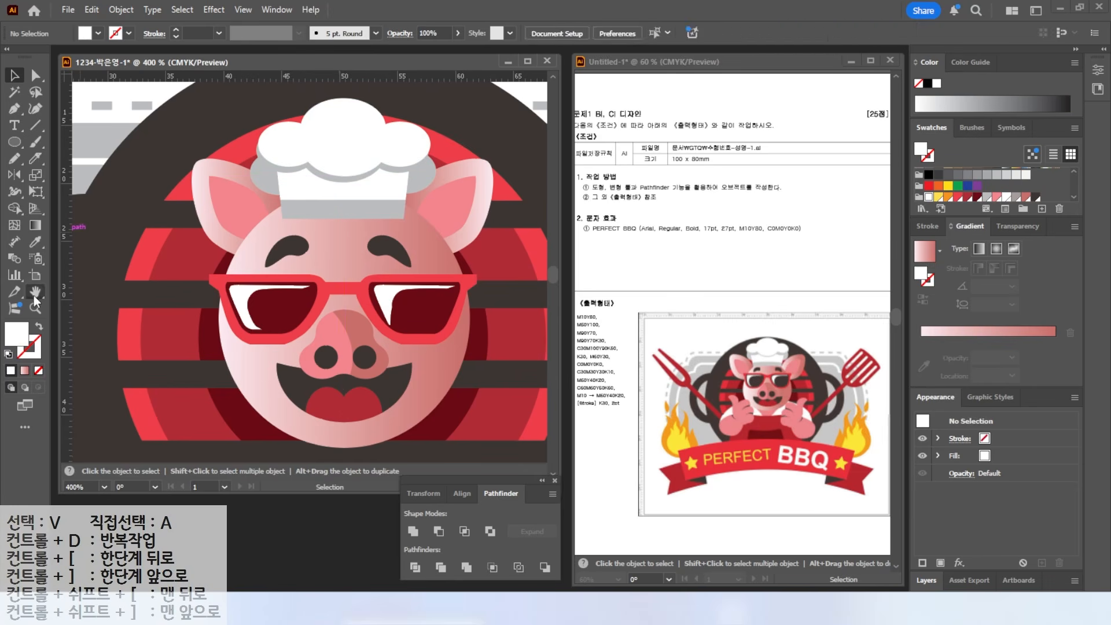
- Fit the artboard in view and move the pig head and hat upward
double_click(35, 292)
click(17, 77)
drag(194, 125, 384, 291)
drag(318, 256, 318, 242)
key(ctrl+shift+a)
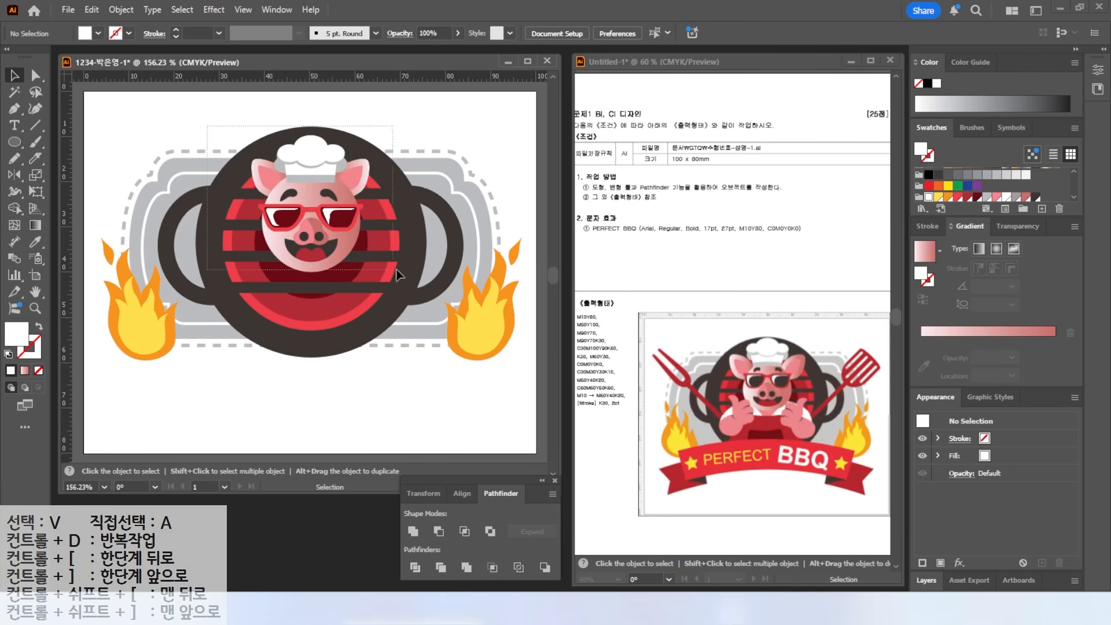
- Group the pig's head and hat parts into one object
drag(382, 275, 382, 275)
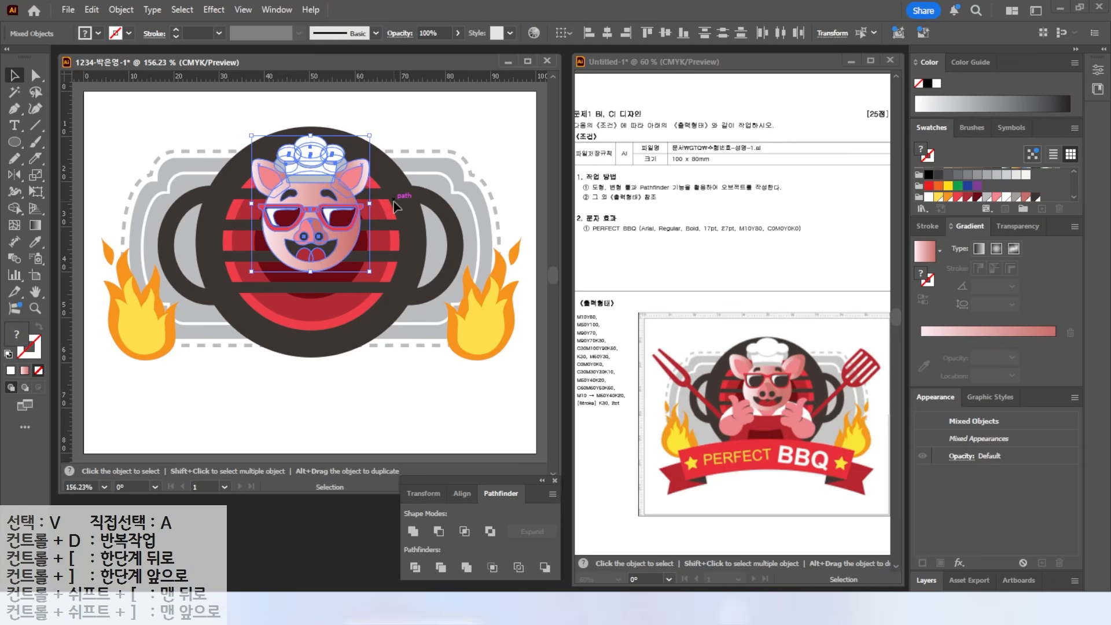
right_click(322, 211)
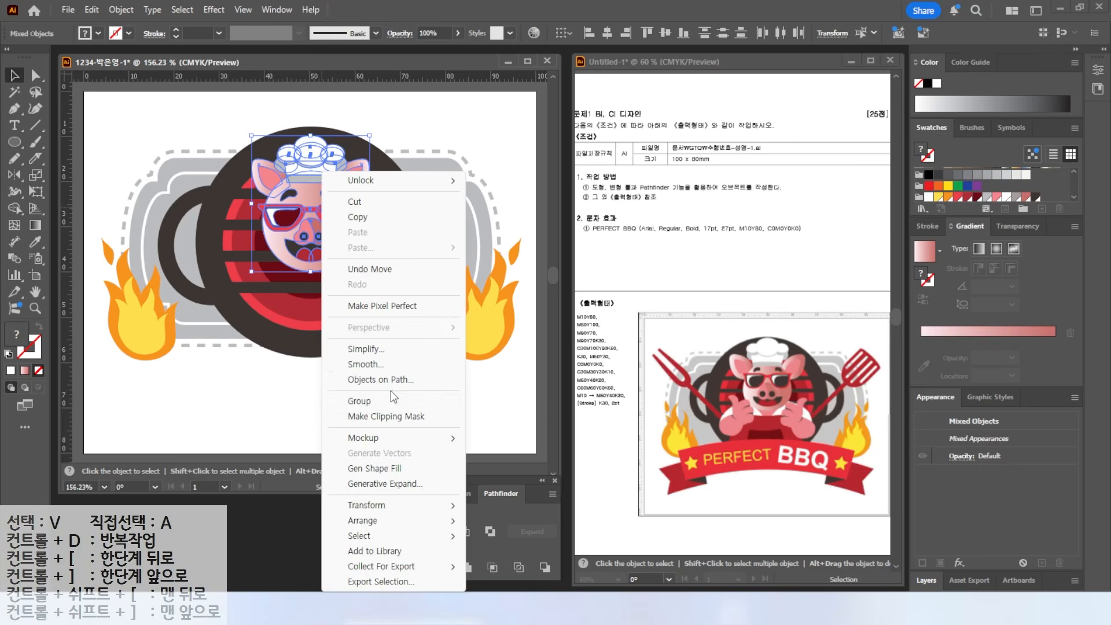
click(359, 401)
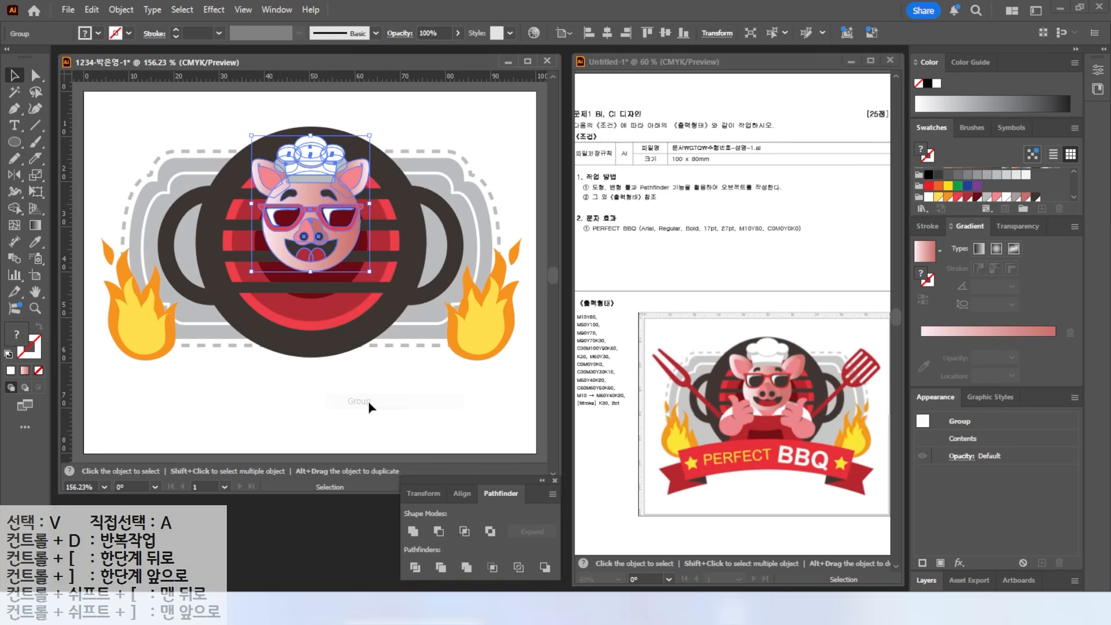
click(248, 311)
- Draw a white ellipse below the pig's face and centre it under the head
key(l)
mouse_move(257, 250)
mouse_down()
mouse_move(314, 313)
mouse_move(353, 304)
mouse_move(390, 330)
mouse_up()
key(v)
drag(301, 276, 289, 276)
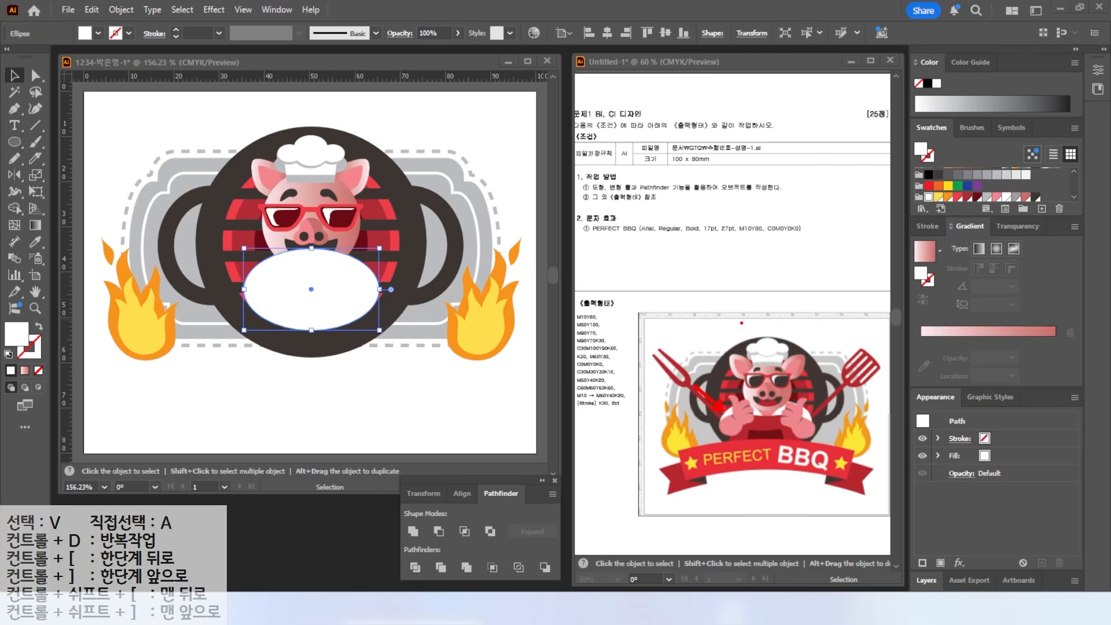
drag(298, 292, 299, 293)
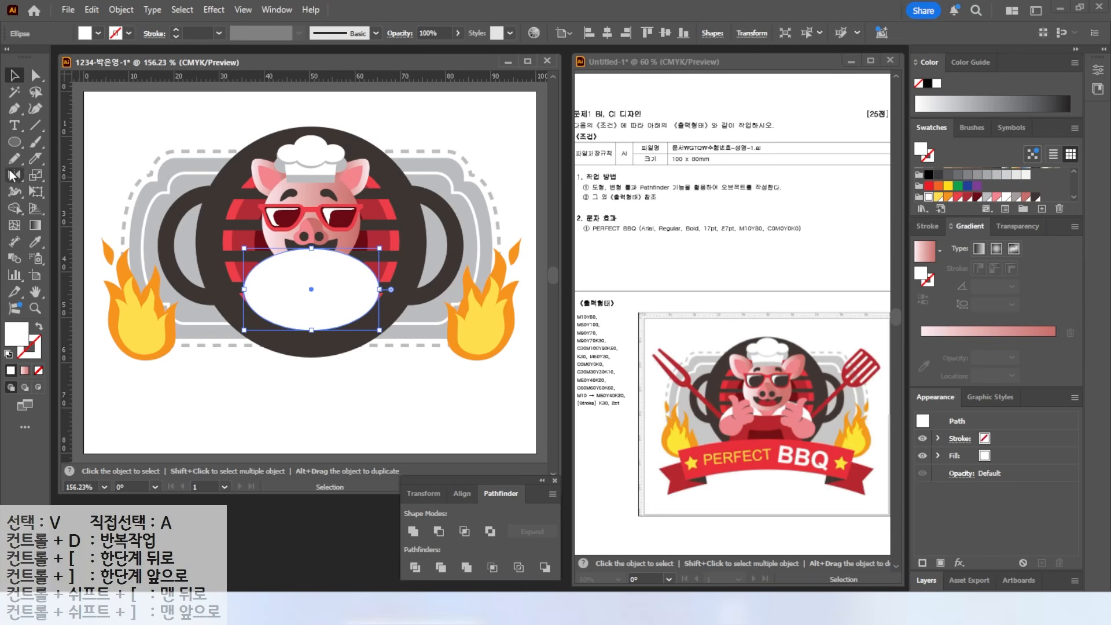
- Cut the ellipse with two curved Knife strokes and fill the V-shaped middle piece with the pink gradient
click(35, 157)
mouse_move(267, 243)
mouse_down()
mouse_move(308, 285)
mouse_move(336, 356)
mouse_up()
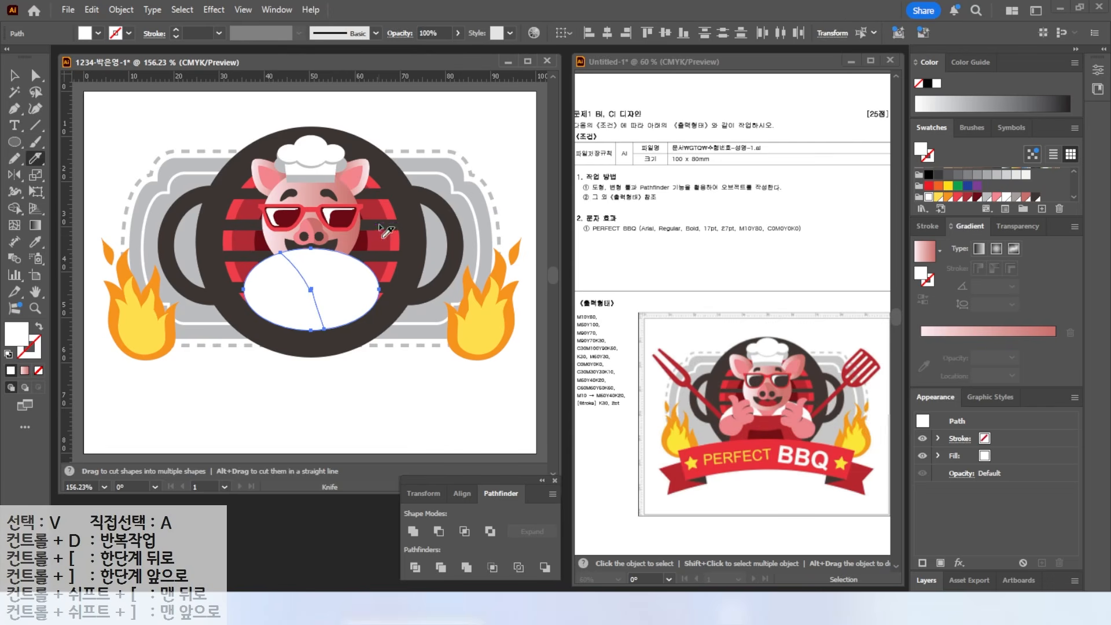
mouse_move(354, 248)
mouse_down()
mouse_move(323, 279)
mouse_move(316, 359)
mouse_up()
key(v)
click(103, 158)
click(318, 272)
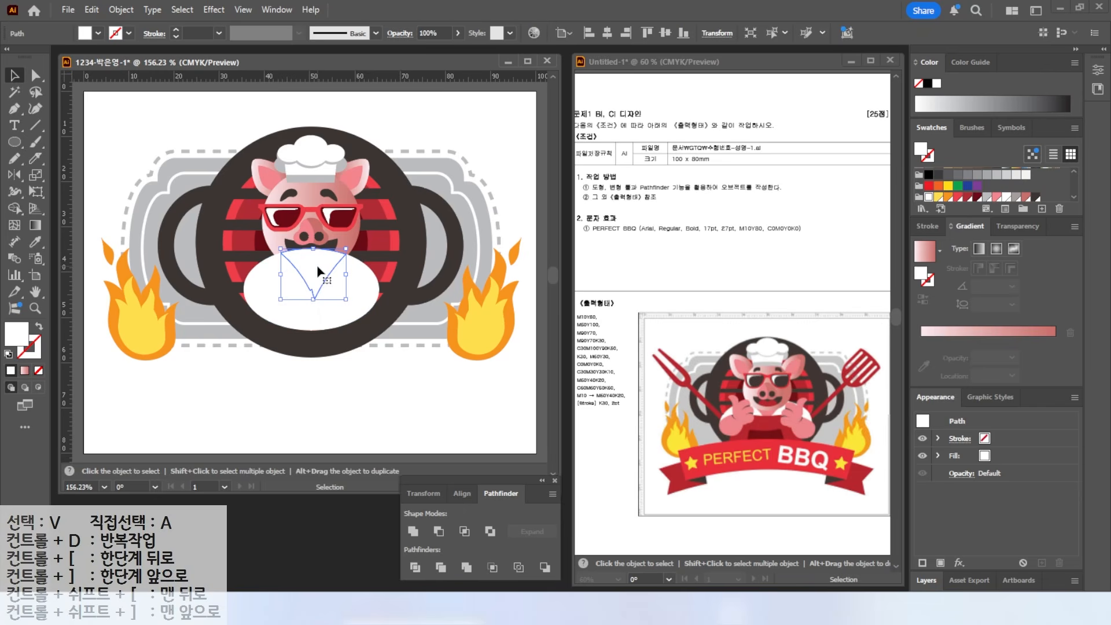
key(period)
- Bring the pig's head group in front of the body
click(305, 130)
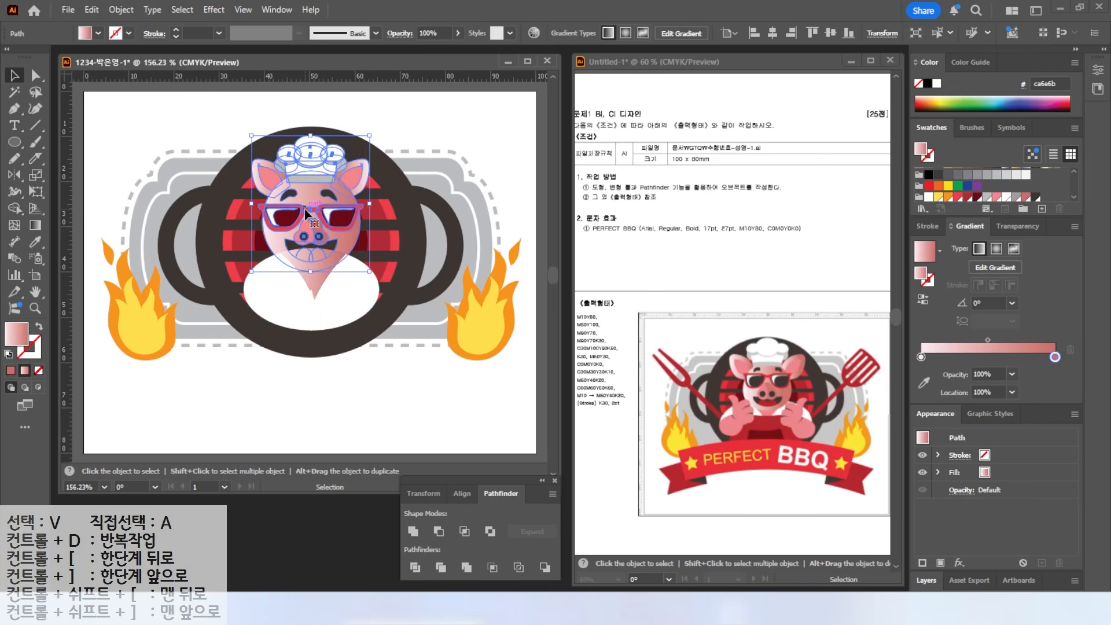
right_click(305, 130)
mouse_move(364, 520)
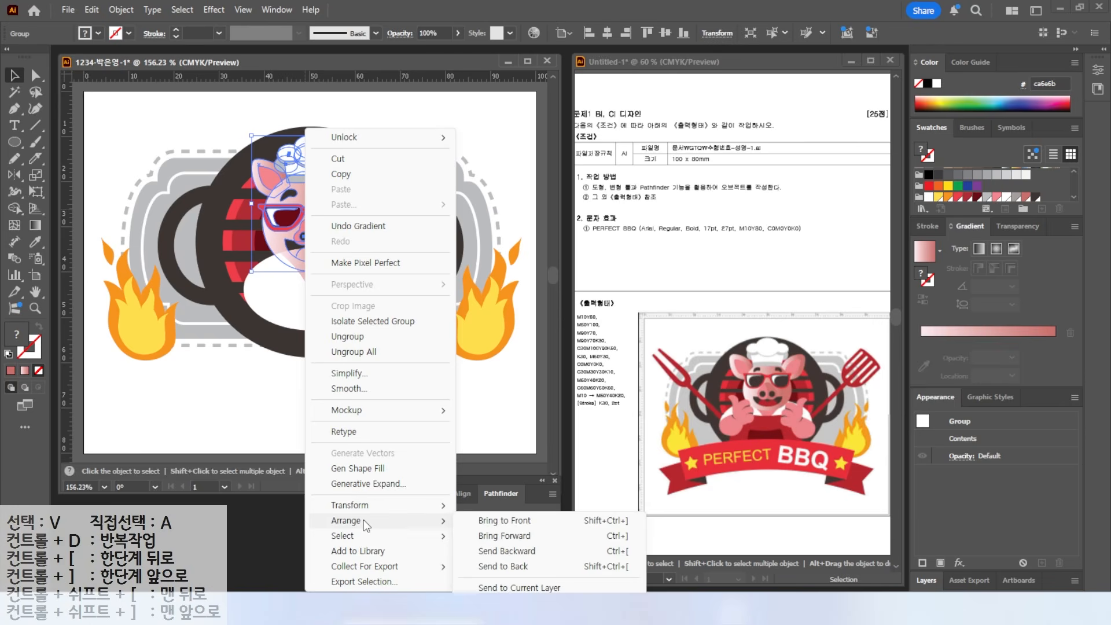
click(499, 522)
click(205, 350)
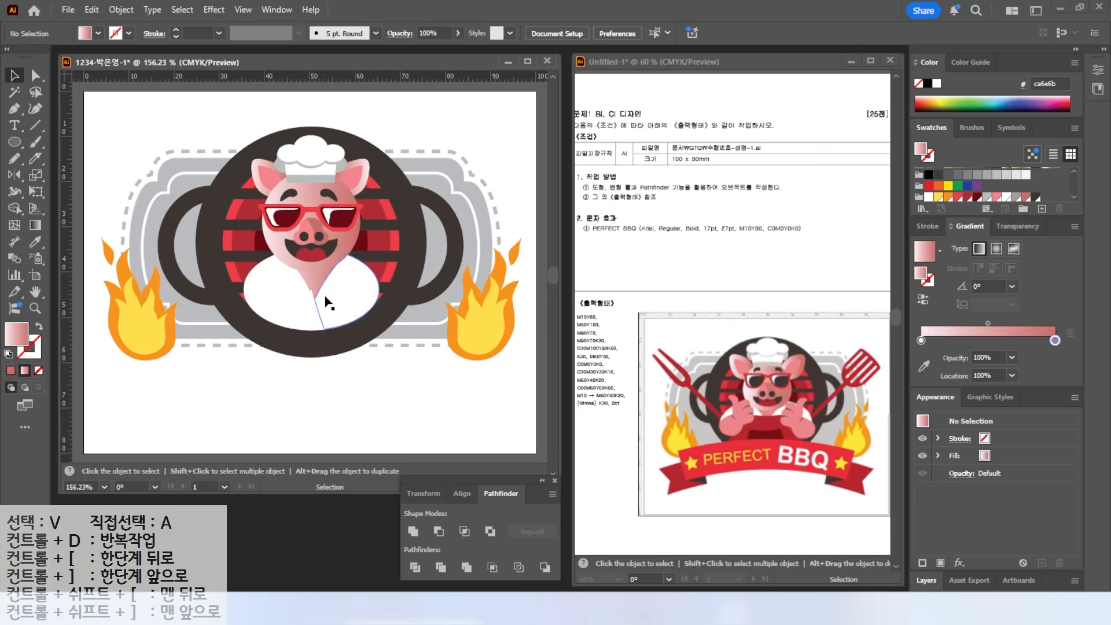
- Draw a closed five-point apron shape over the body and fill it red
key(p)
click(258, 282)
click(312, 288)
click(365, 282)
click(369, 334)
click(248, 338)
click(258, 282)
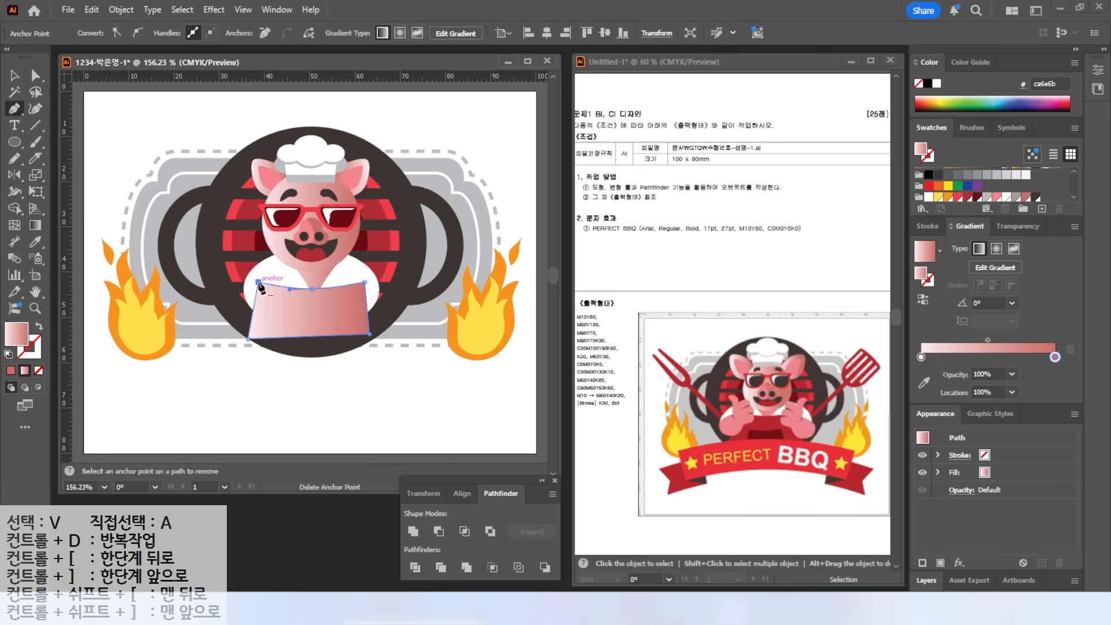
click(1024, 197)
click(967, 197)
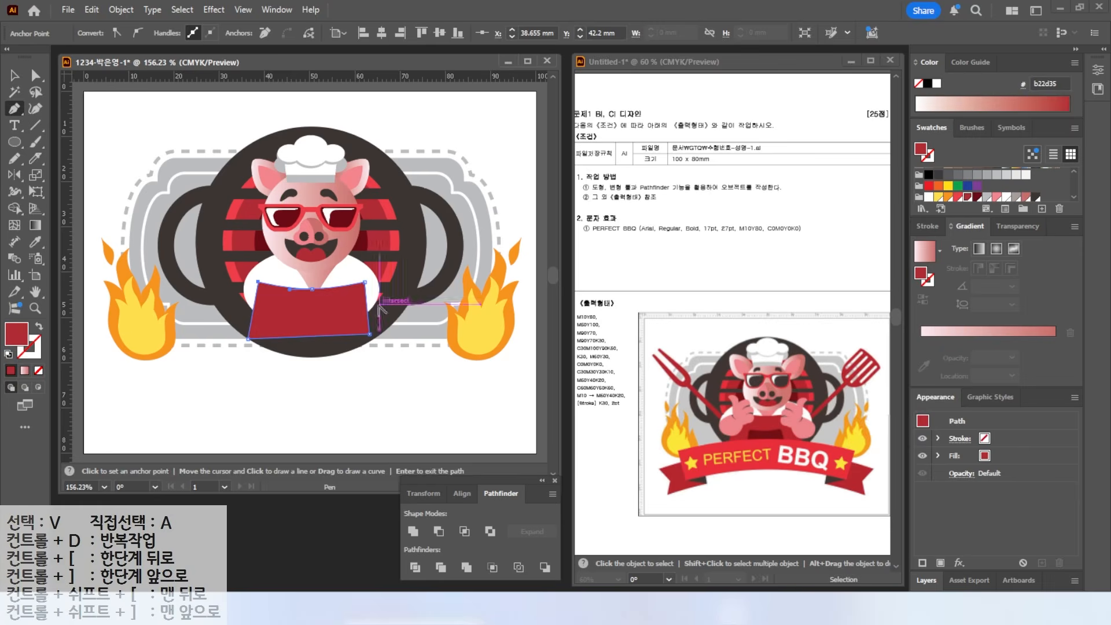
scroll(355, 320, up, 2)
- Widen the red apron on both its right and left sides
click(17, 80)
drag(381, 300, 400, 300)
drag(149, 301, 144, 300)
key(ctrl+shift+a)
- Draw a dark red trapezoid pocket with a curved top across the apron's lower middle
key(p)
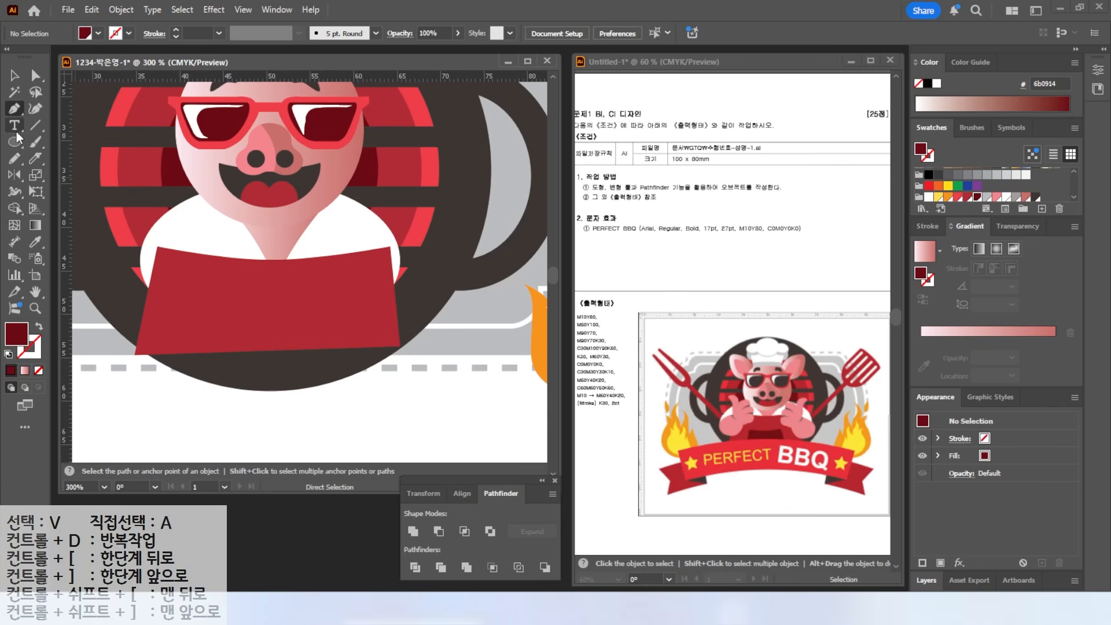
click(226, 291)
drag(296, 297, 339, 298)
click(320, 292)
click(351, 349)
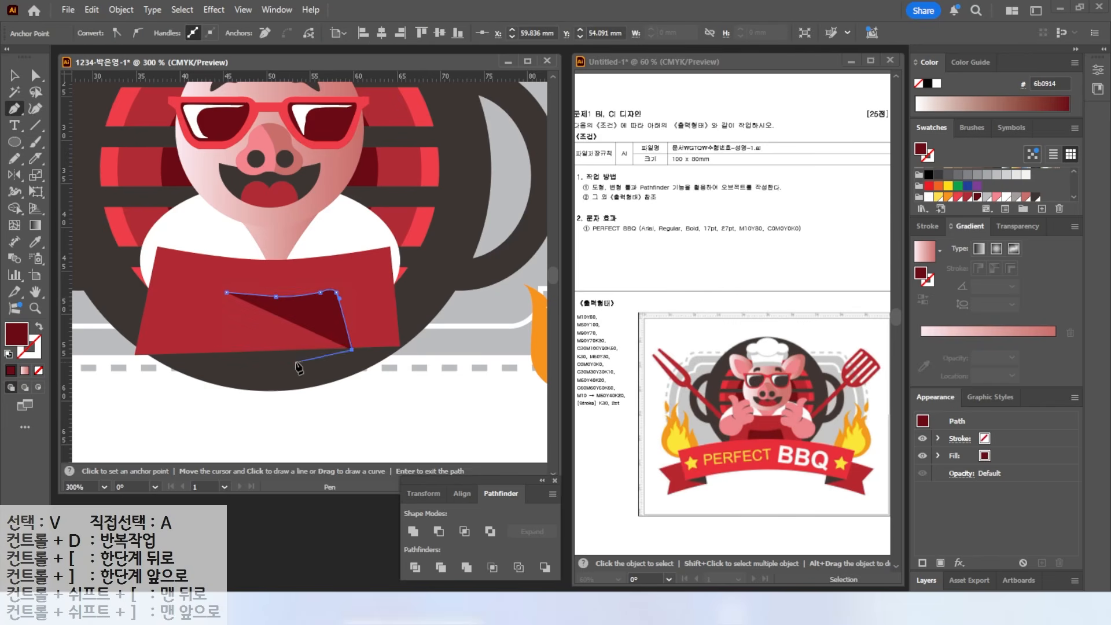
click(203, 351)
click(215, 293)
drag(226, 292, 276, 297)
key(a)
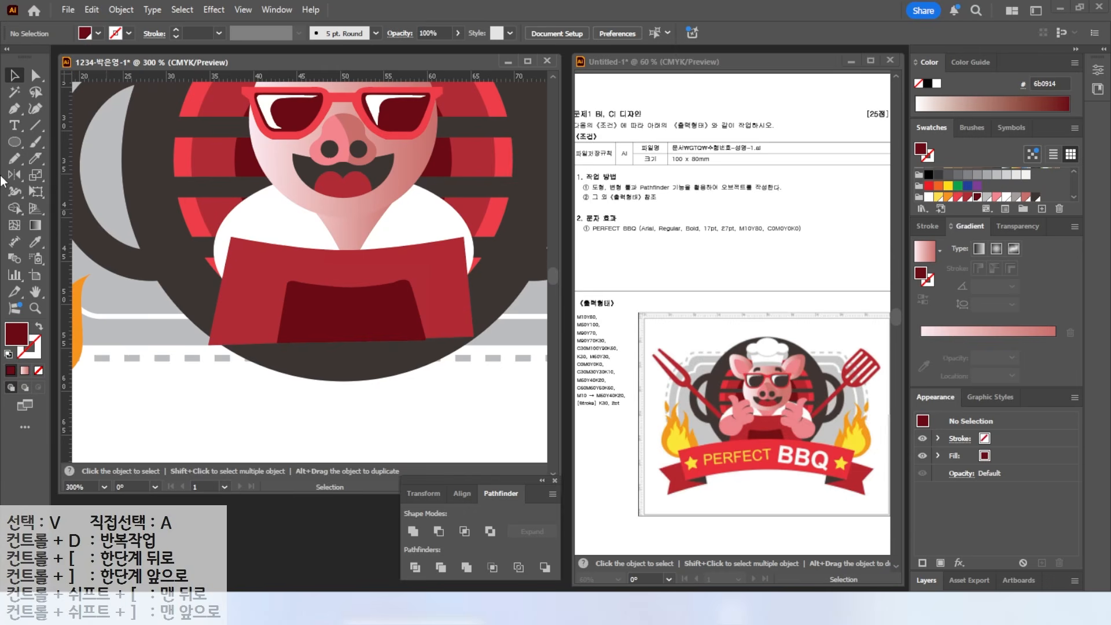
- Paint a pink arm over the apron's left edge with the Blob Brush
click(38, 142)
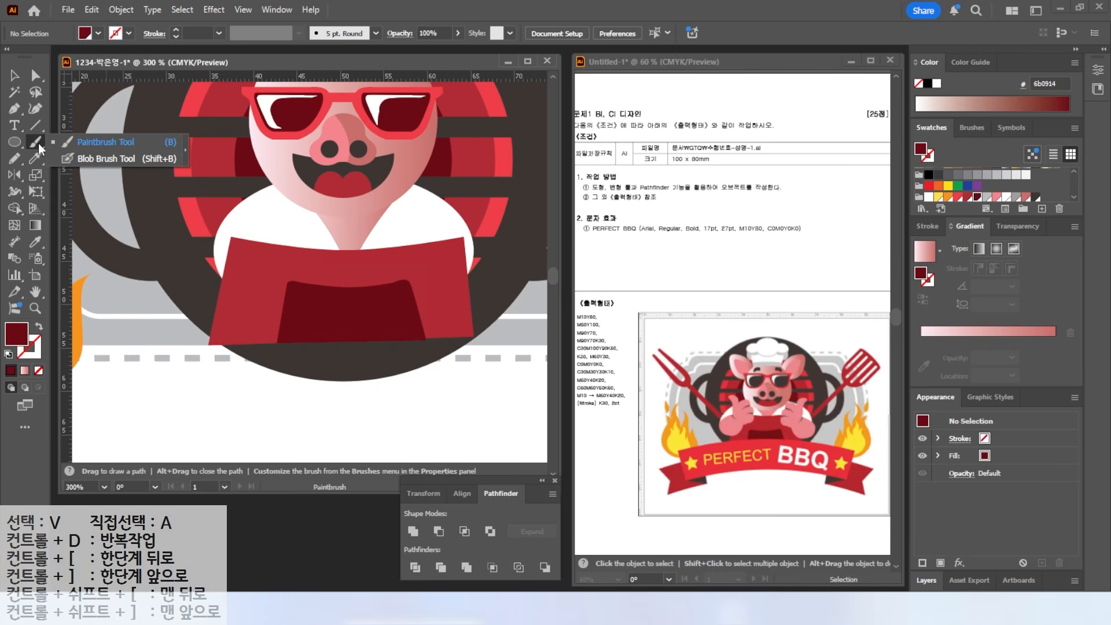
click(92, 159)
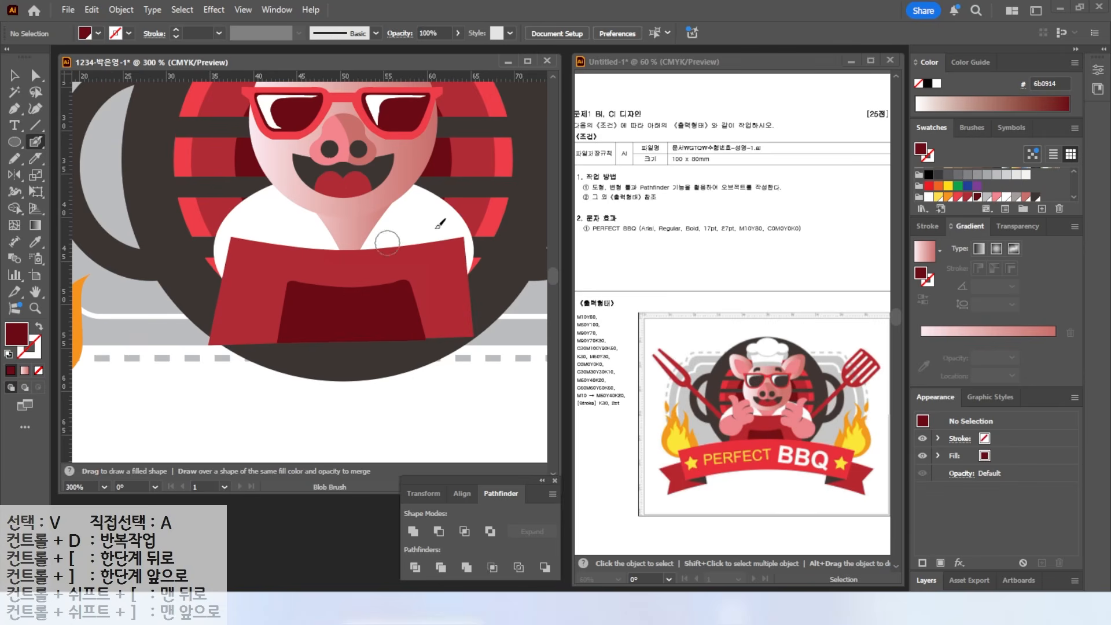
click(997, 197)
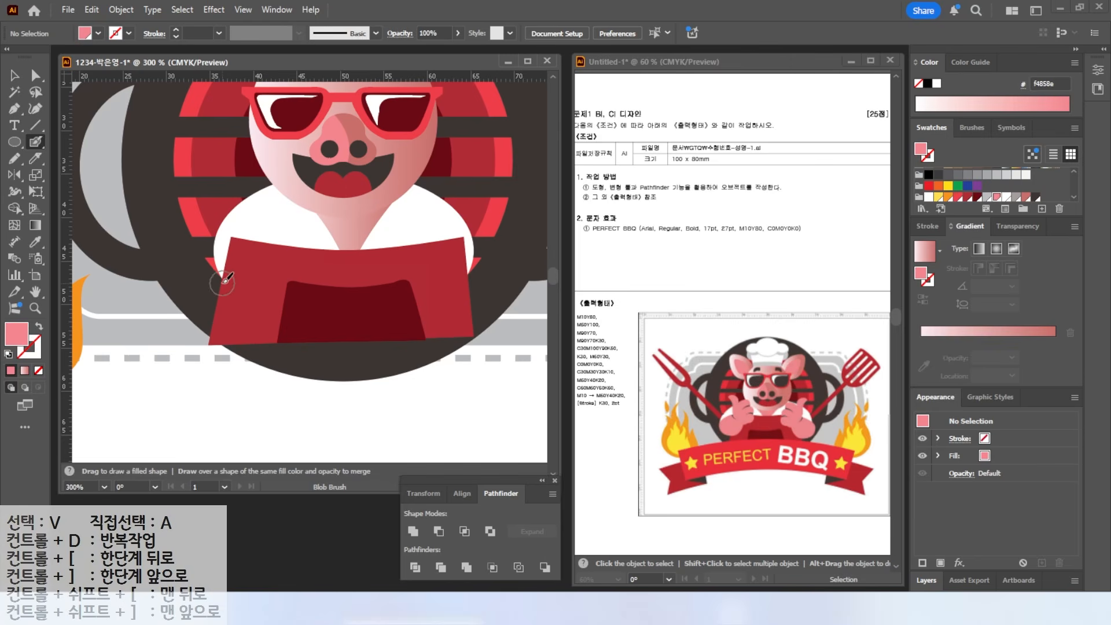
mouse_move(255, 237)
mouse_down()
mouse_move(216, 248)
mouse_move(224, 280)
mouse_move(254, 279)
mouse_move(250, 243)
mouse_up()
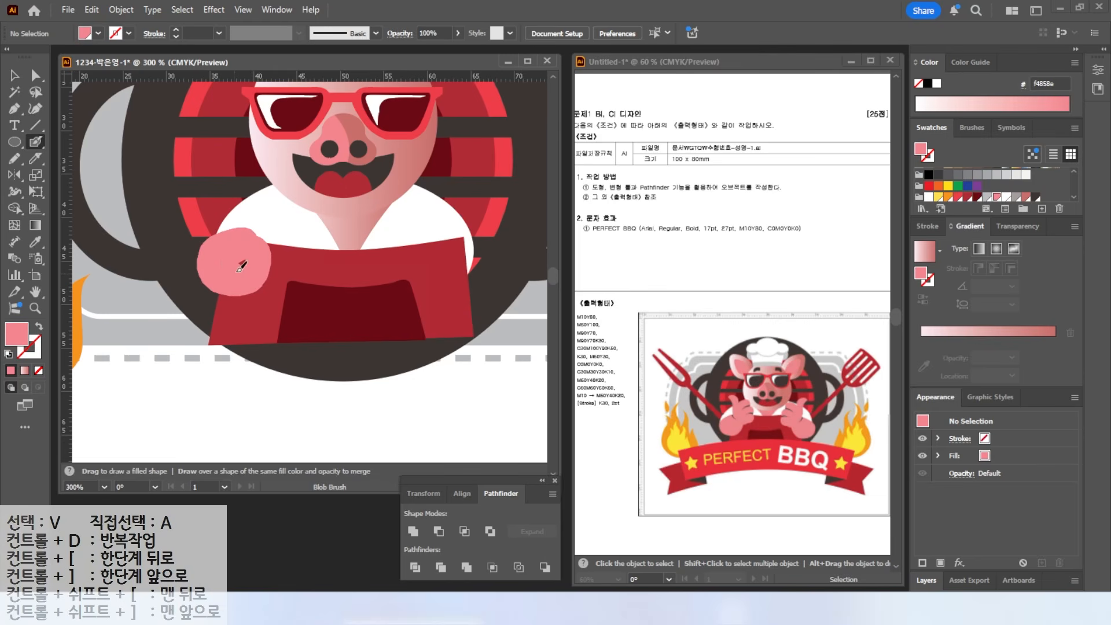
key(shift+x)
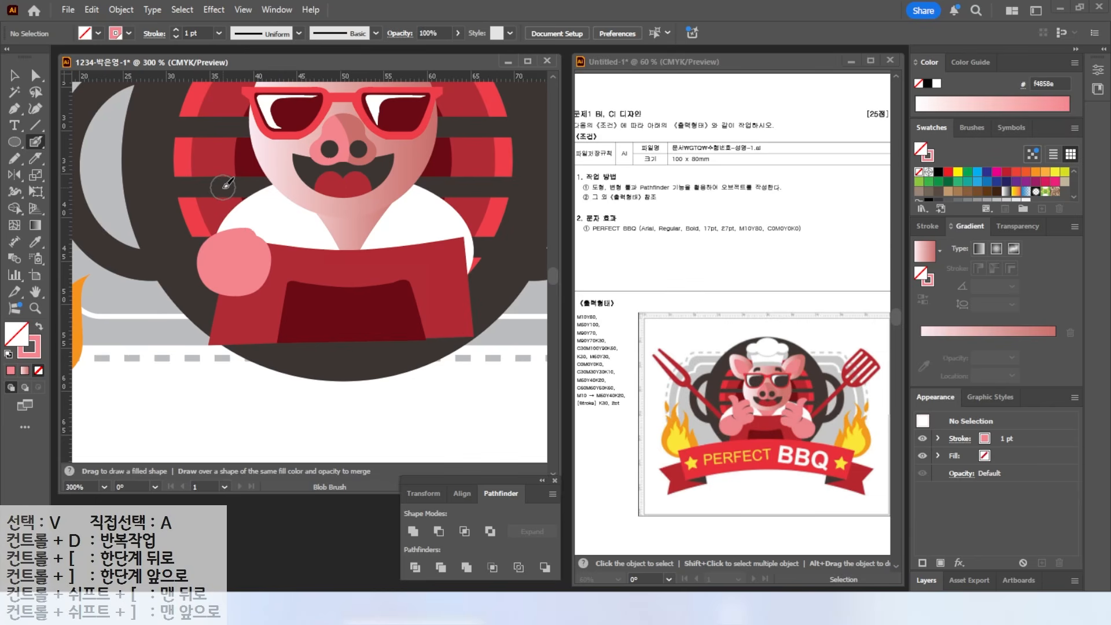
key(alt)
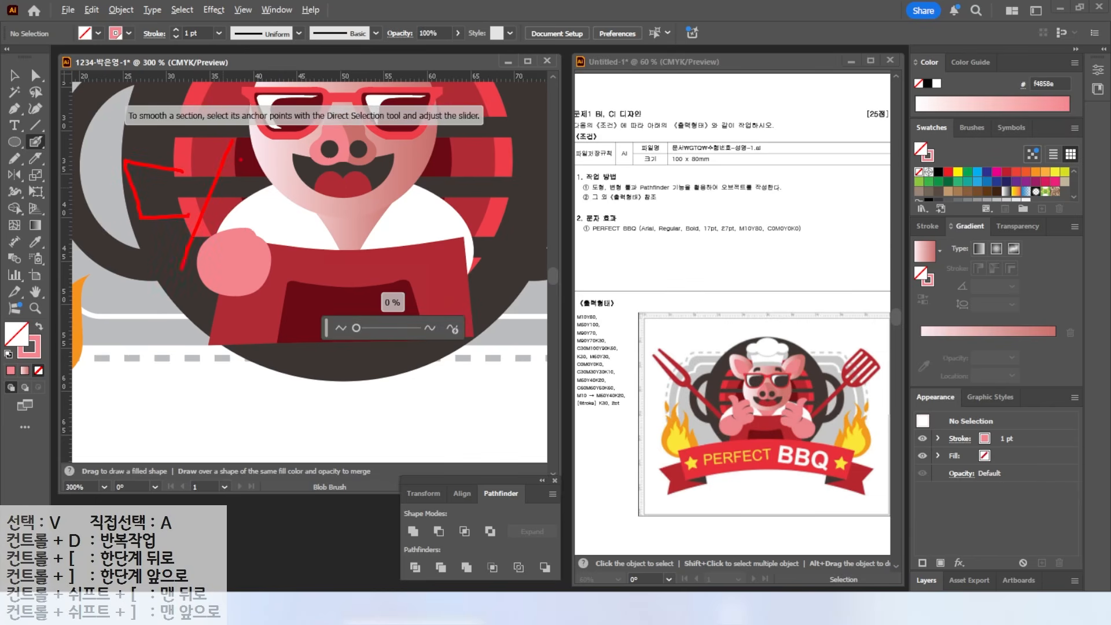
key(Escape)
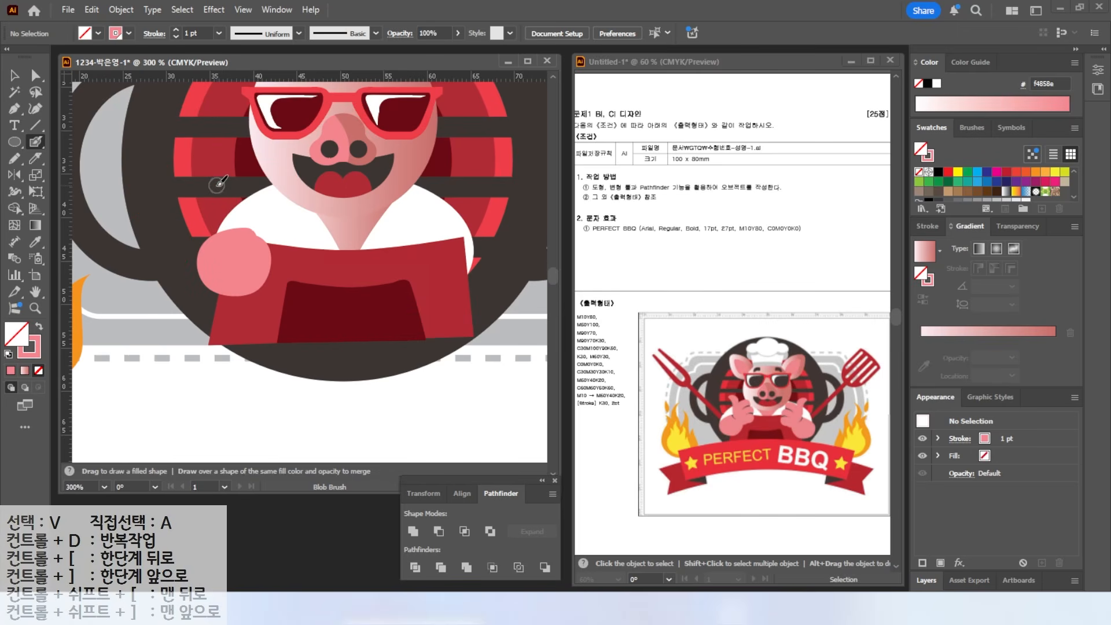
- Paint a thick curved pink thumb on the hand and nudge the hand up and right
mouse_move(212, 176)
mouse_down()
mouse_move(232, 201)
mouse_move(235, 228)
mouse_up()
mouse_move(213, 175)
mouse_down()
mouse_move(234, 197)
mouse_move(267, 190)
mouse_move(256, 213)
mouse_move(286, 204)
mouse_move(256, 219)
mouse_move(294, 219)
mouse_move(274, 233)
mouse_up()
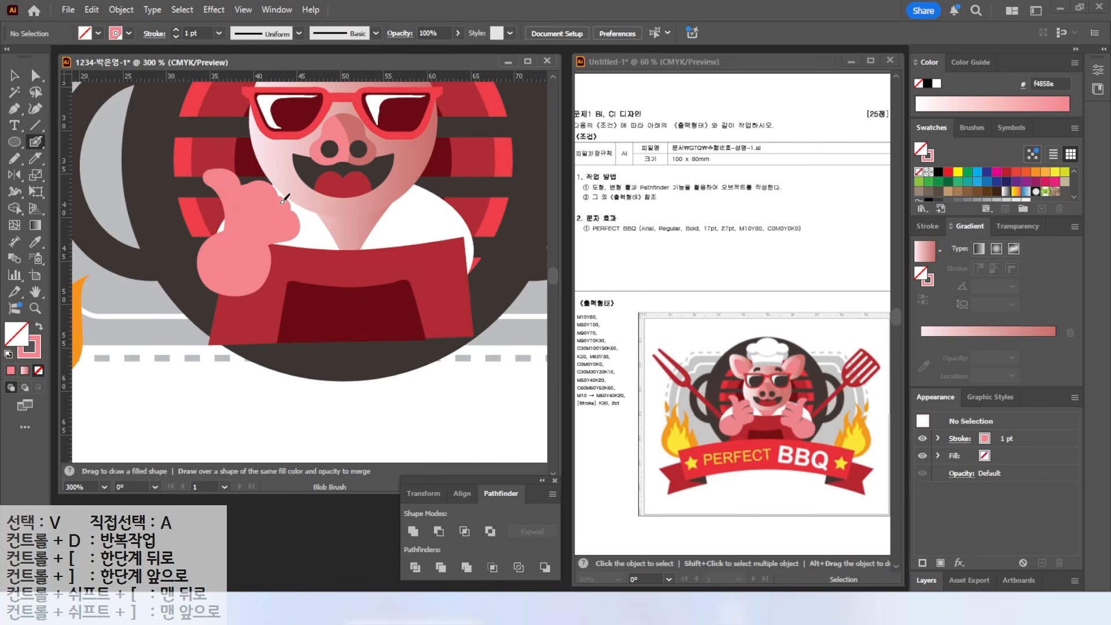
key(v)
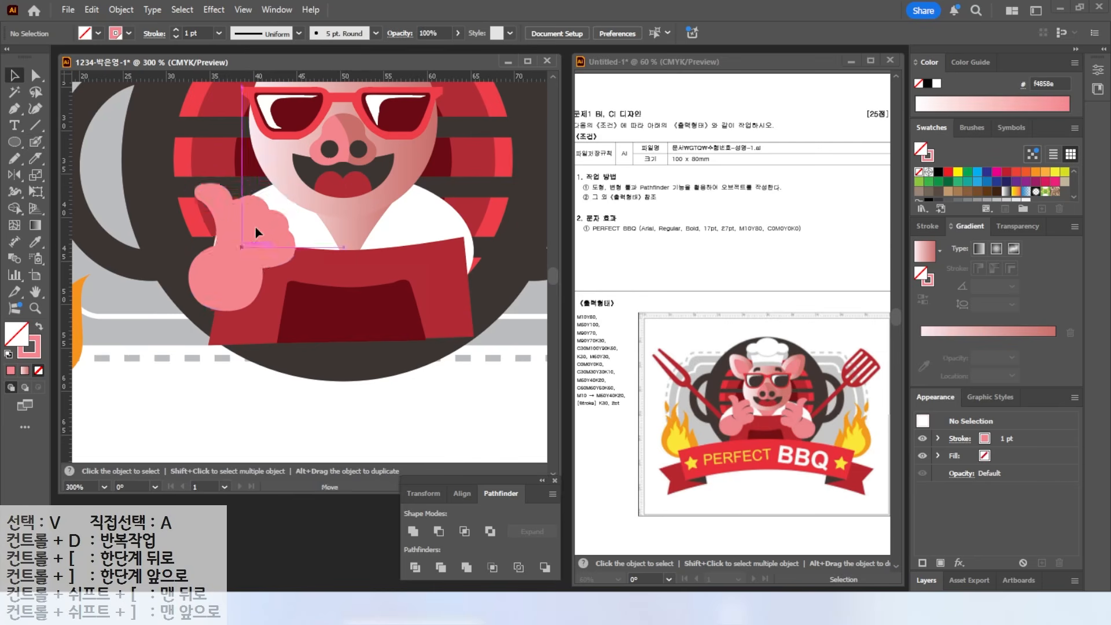
drag(264, 228, 271, 222)
- Select the pink thumb and make two curved Knife cuts across its top
click(182, 286)
key(p)
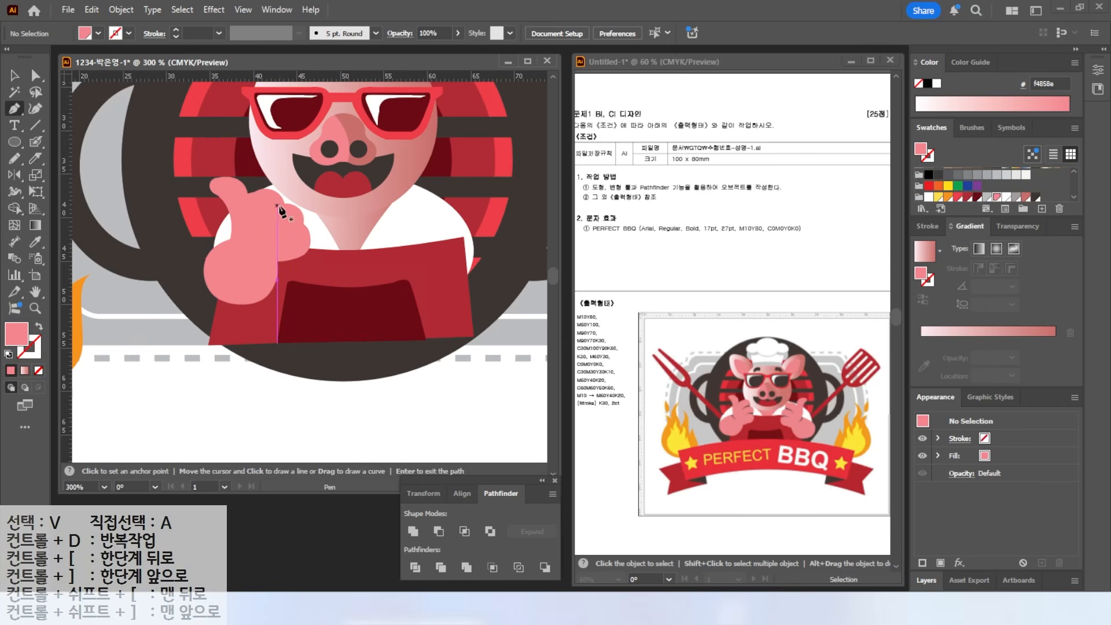
scroll(314, 219, up, 2)
drag(226, 235, 299, 186)
click(224, 220)
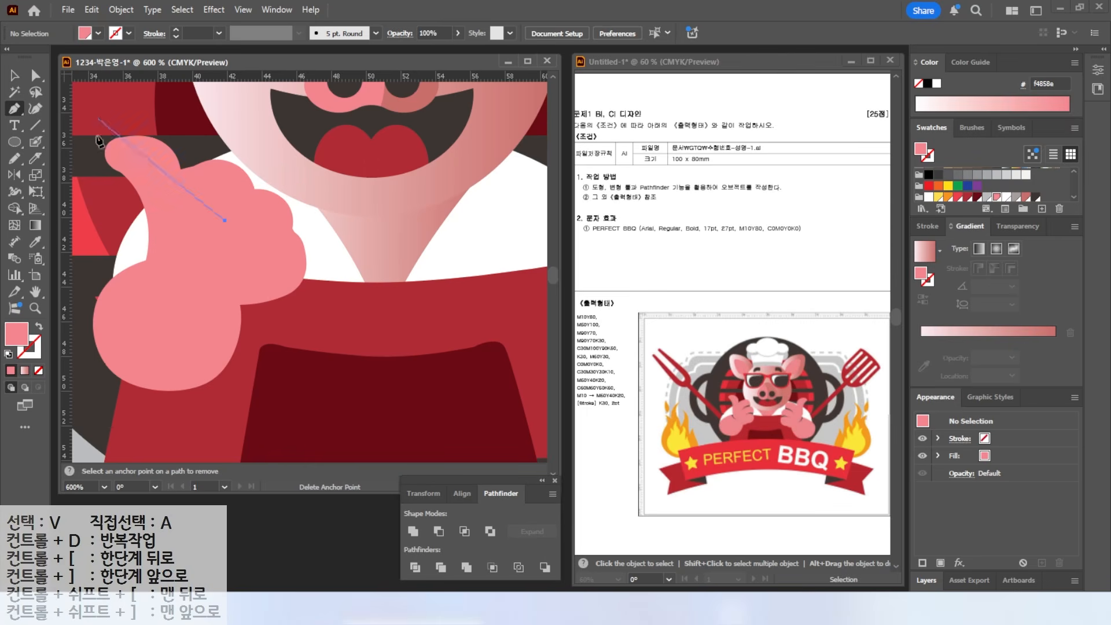
key(ctrl+z)
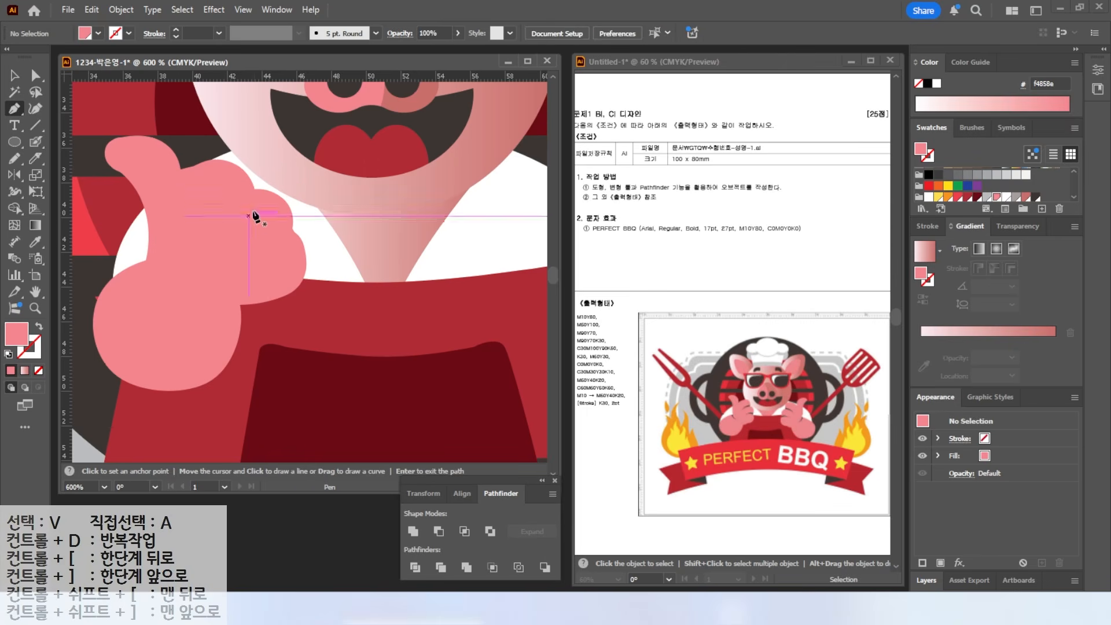
key(a)
click(36, 158)
key(v)
click(258, 216)
click(36, 157)
mouse_move(275, 167)
mouse_down()
mouse_move(240, 197)
mouse_move(228, 252)
mouse_up()
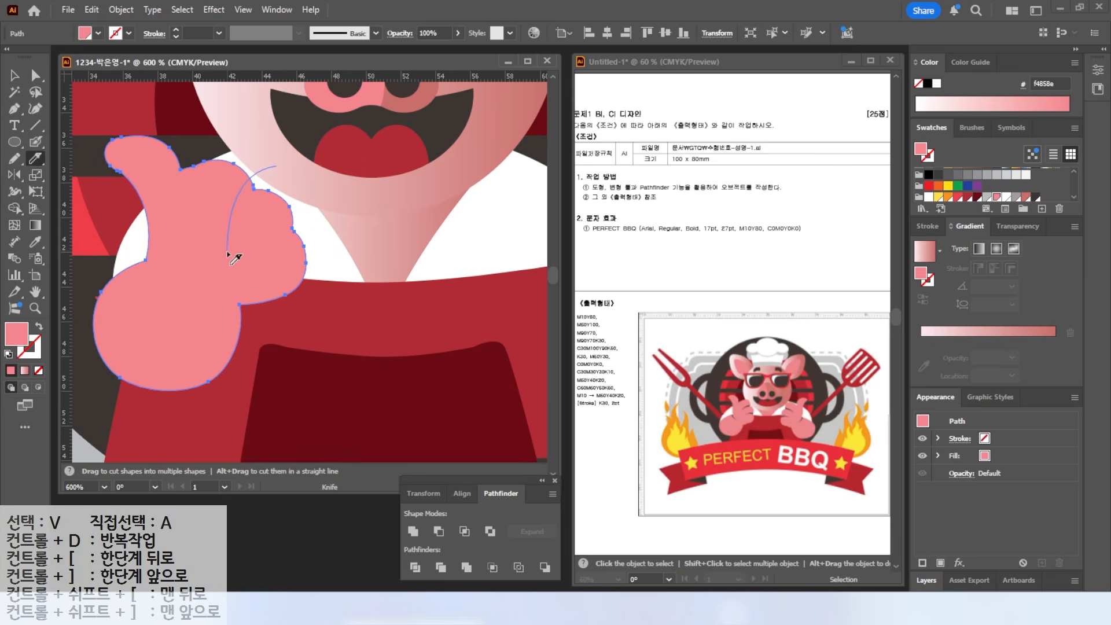
drag(275, 176, 218, 260)
- Darken the small cut-off thumb piece and bring the big pink thumb to the front
click(15, 76)
click(263, 156)
click(246, 192)
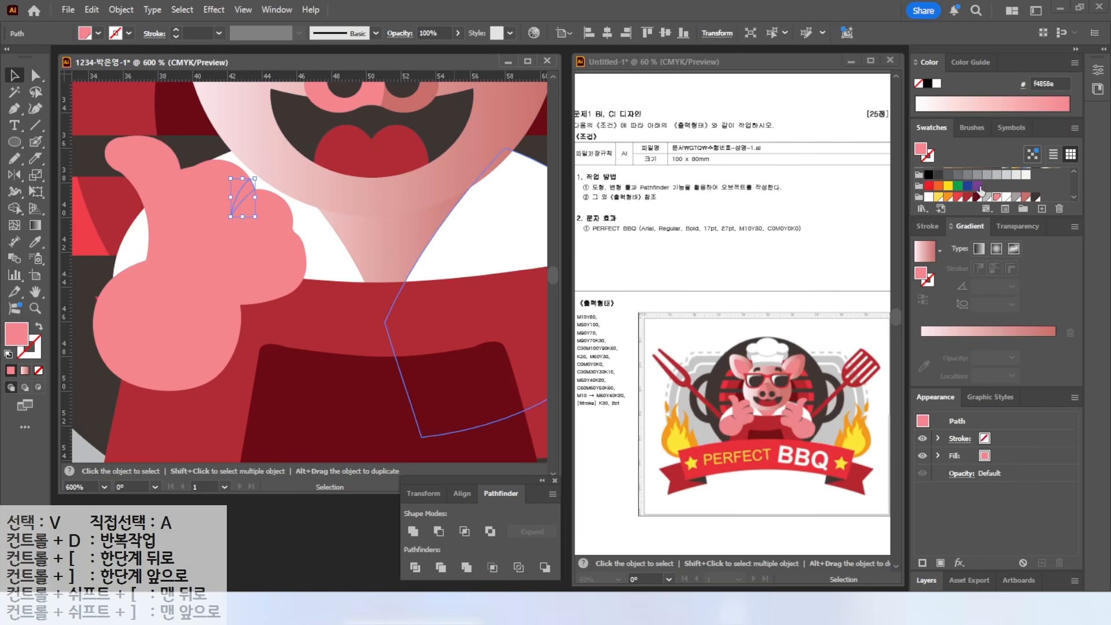
click(1034, 197)
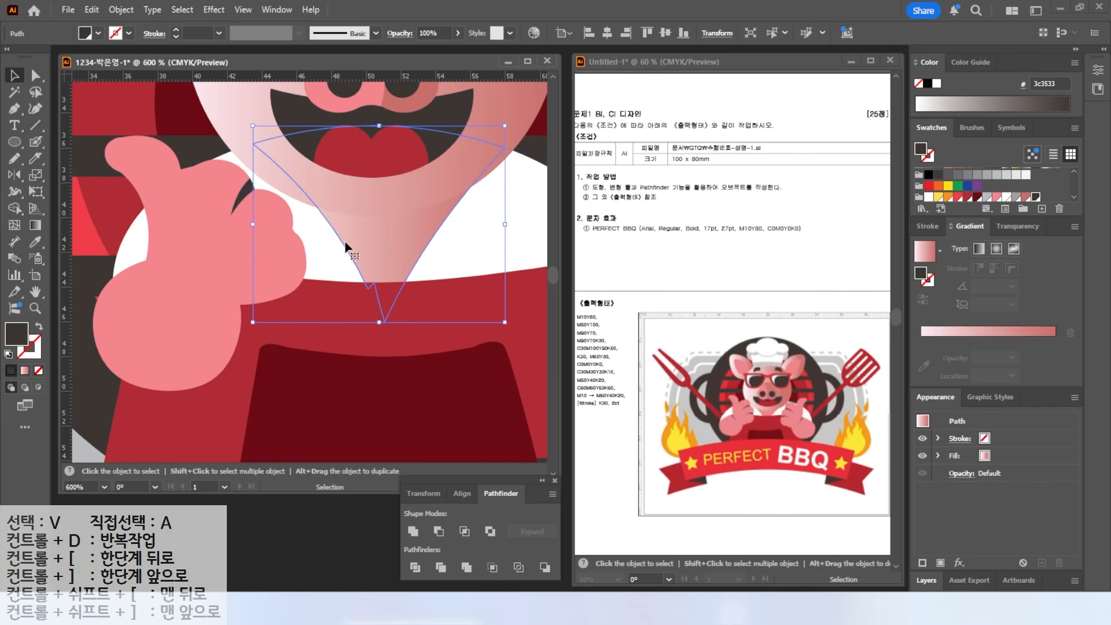
click(346, 247)
click(257, 279)
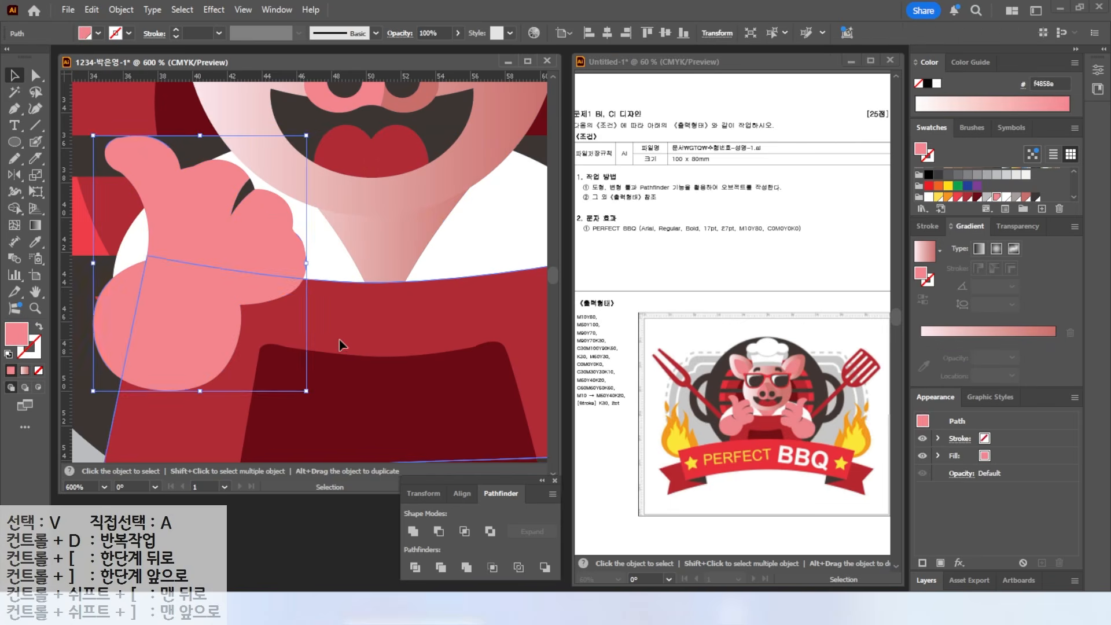
key(ctrl+shift+bracketright)
- Knife a finger line and a base cut into the thumb, then fill both wedges dark
click(36, 158)
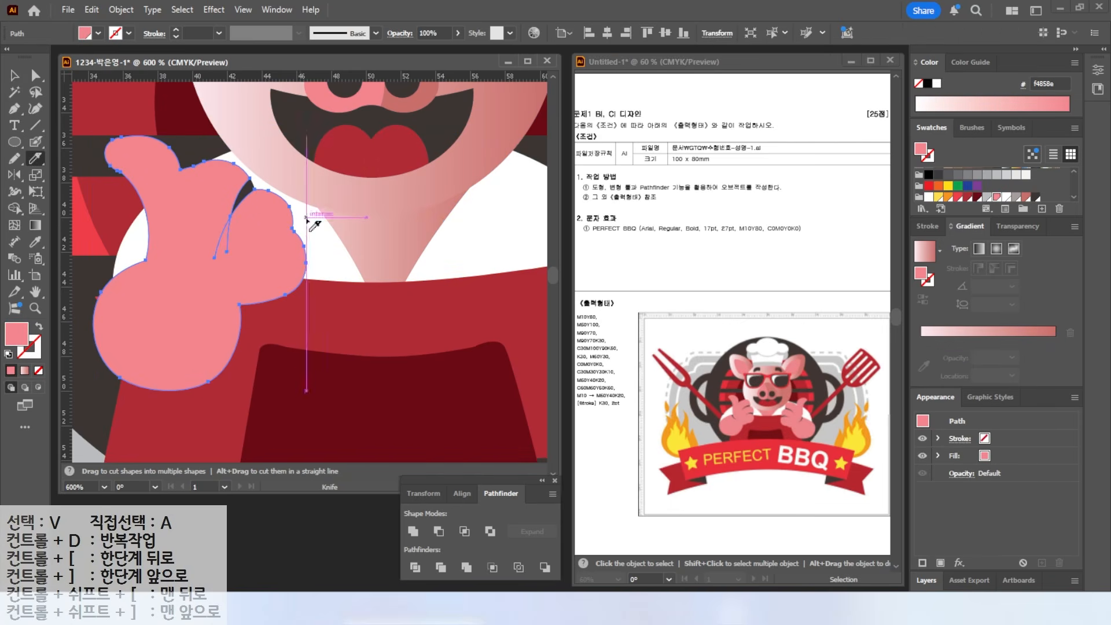
drag(310, 218, 256, 262)
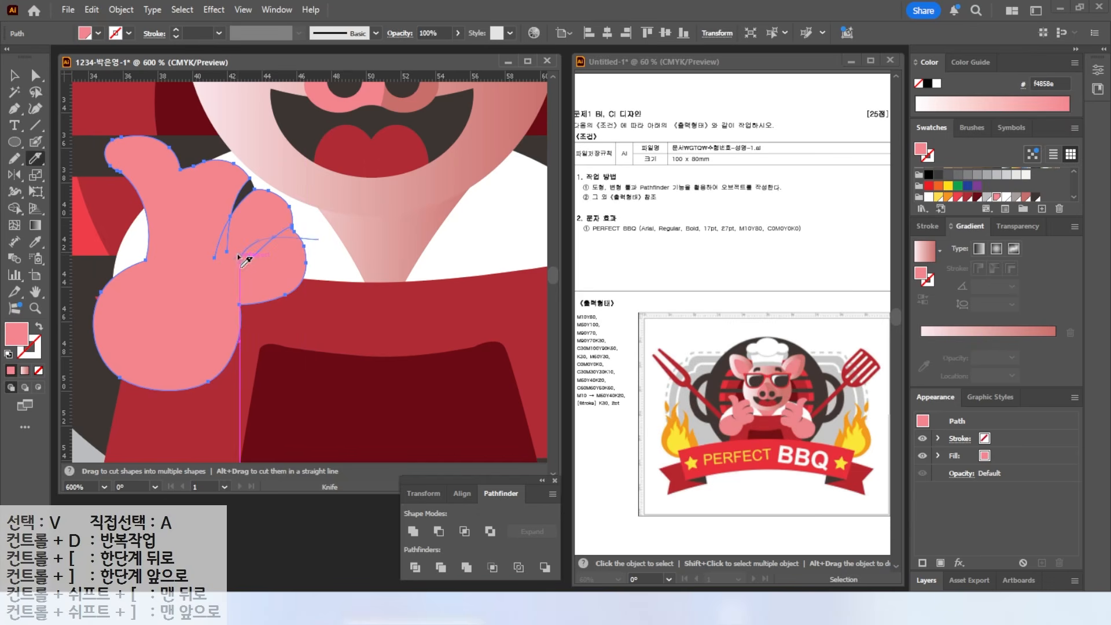
mouse_move(137, 248)
mouse_down()
mouse_move(184, 287)
mouse_move(196, 277)
mouse_up()
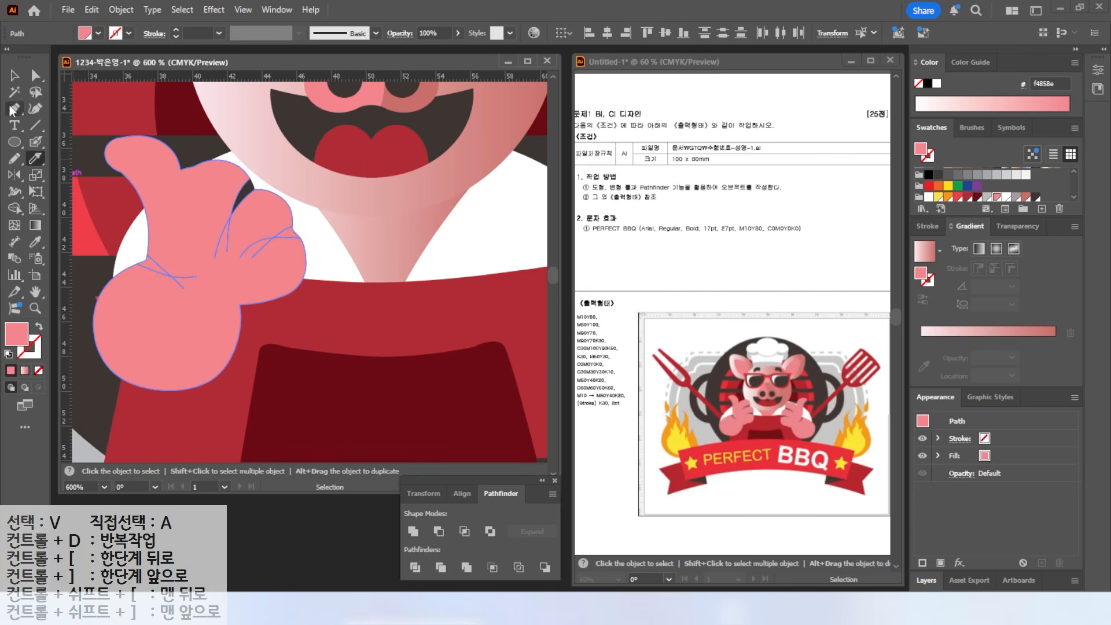
click(14, 75)
key(ctrl+shift+a)
click(154, 268)
click(1037, 198)
click(290, 233)
click(1035, 197)
- Fit the artboard in view and test-move the hand to inspect its pieces, then undo
key(ctrl+0)
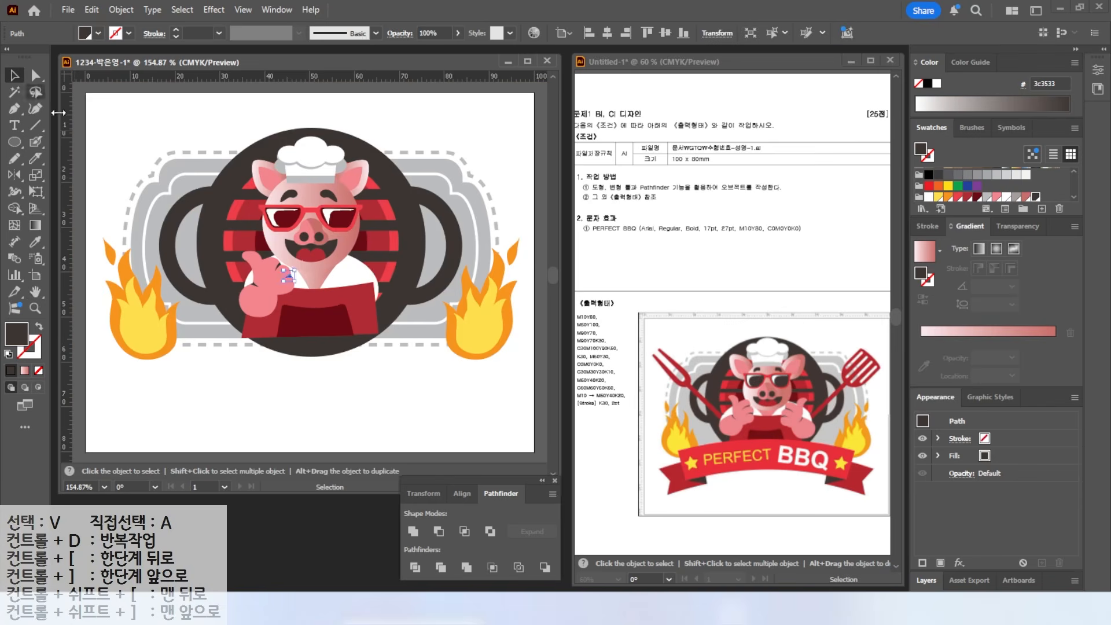
key(ctrl+shift+a)
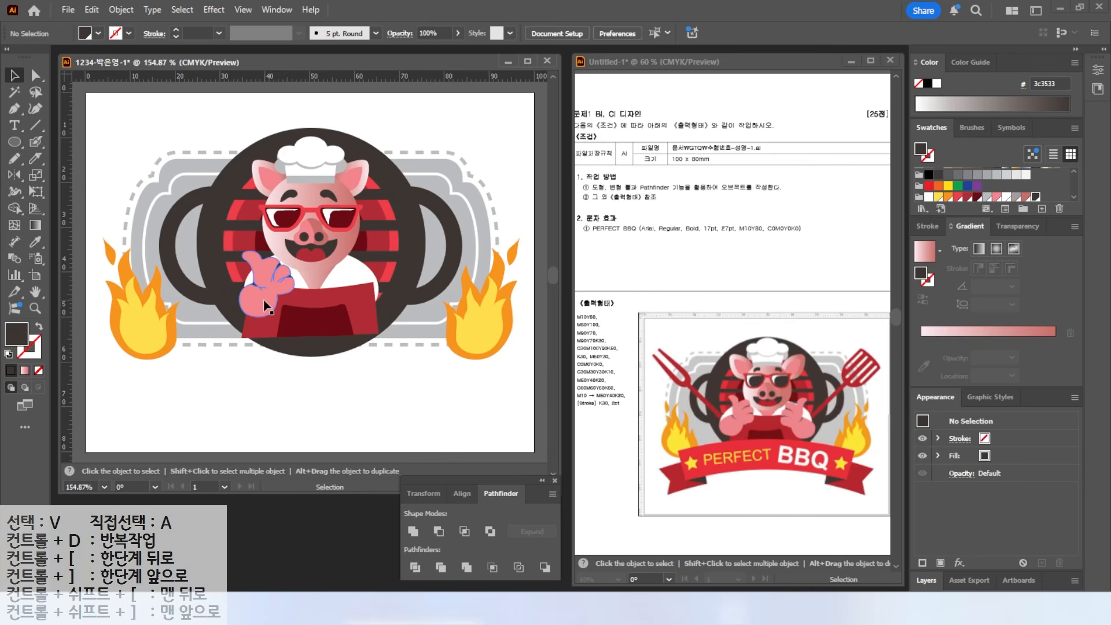
scroll(288, 276, up, 2)
click(276, 253)
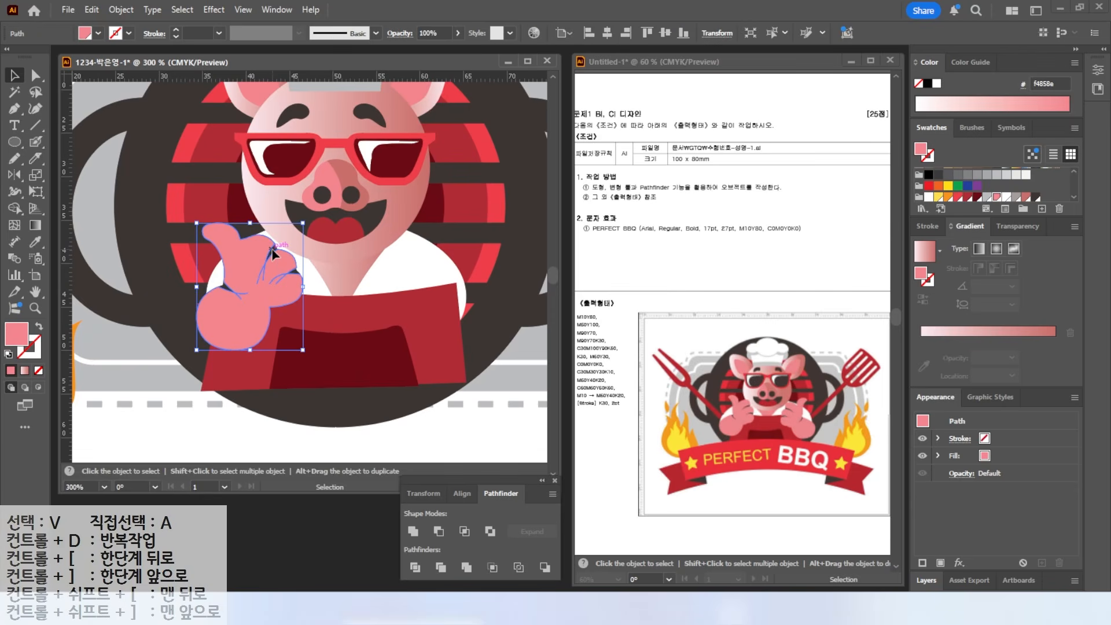
click(292, 270)
click(246, 268)
drag(245, 268, 263, 249)
key(ctrl+z)
- Group the three dark finger slivers with the pink hand and check it moves as one
scroll(279, 253, up, 2)
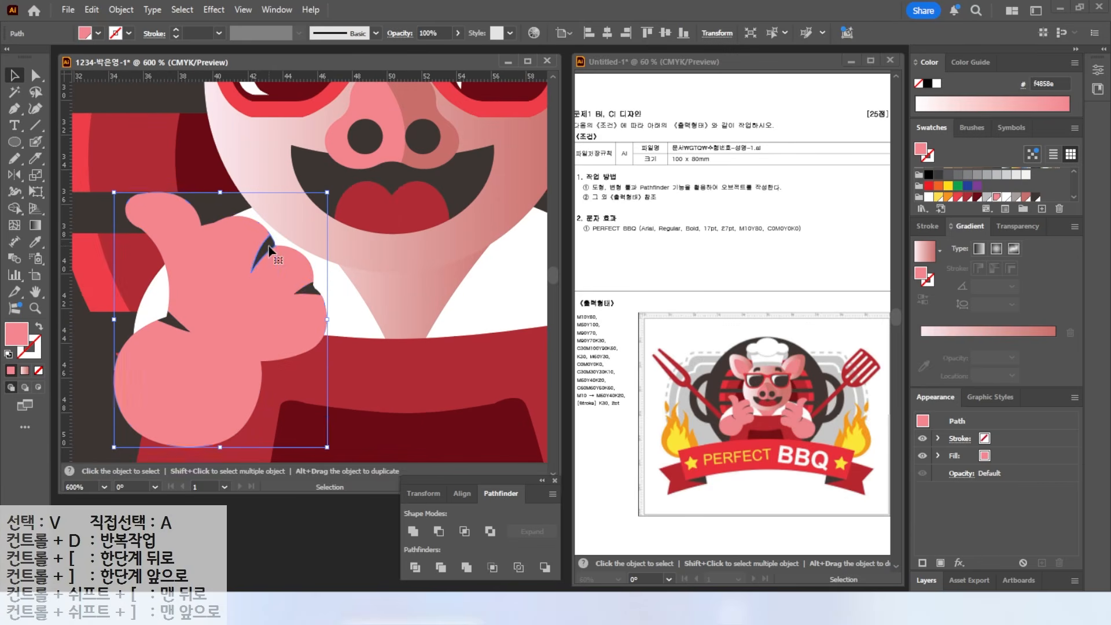
click(269, 258)
shift+click(309, 311)
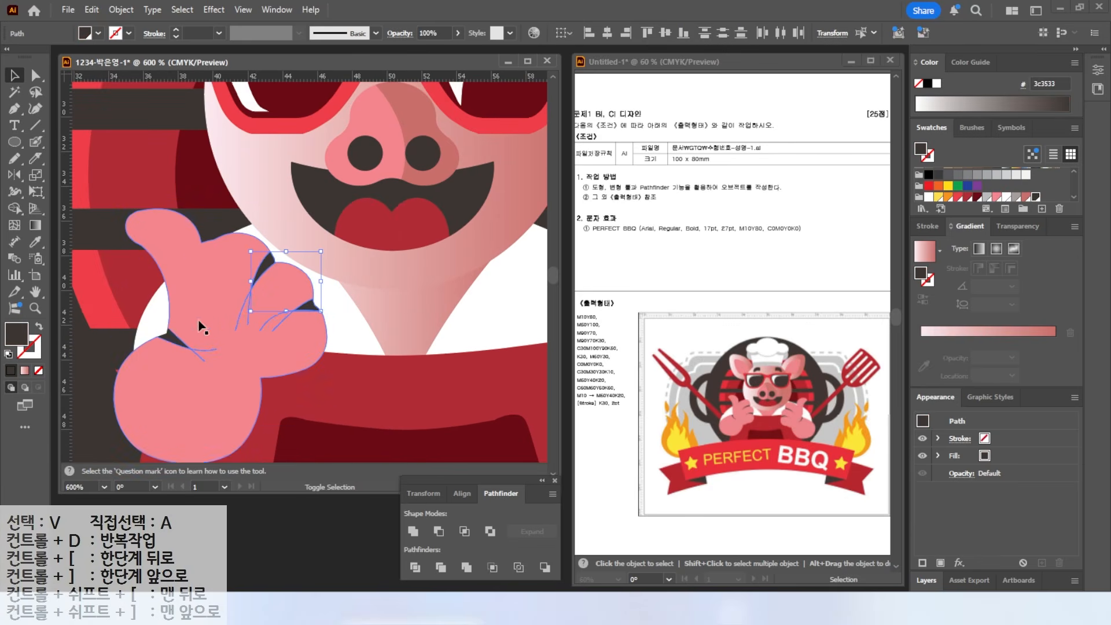
shift+click(169, 347)
shift+click(155, 223)
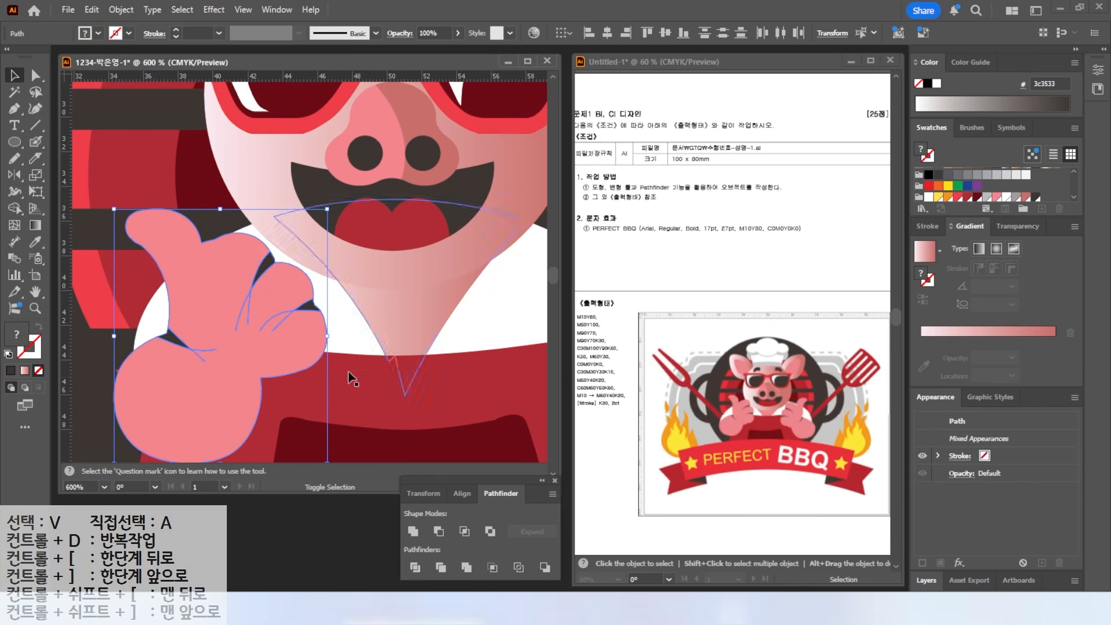
right_click(217, 282)
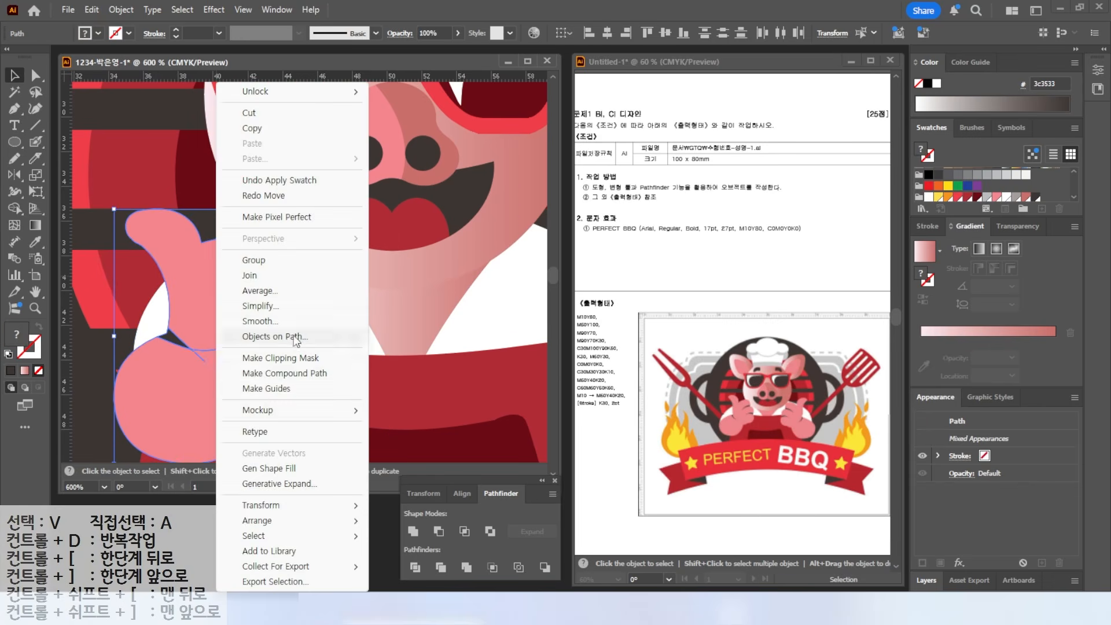
click(249, 258)
key(ctrl+minus)
key(ctrl+minus)
key(ctrl+minus)
mouse_move(274, 300)
mouse_down()
mouse_move(279, 252)
mouse_move(274, 300)
mouse_up()
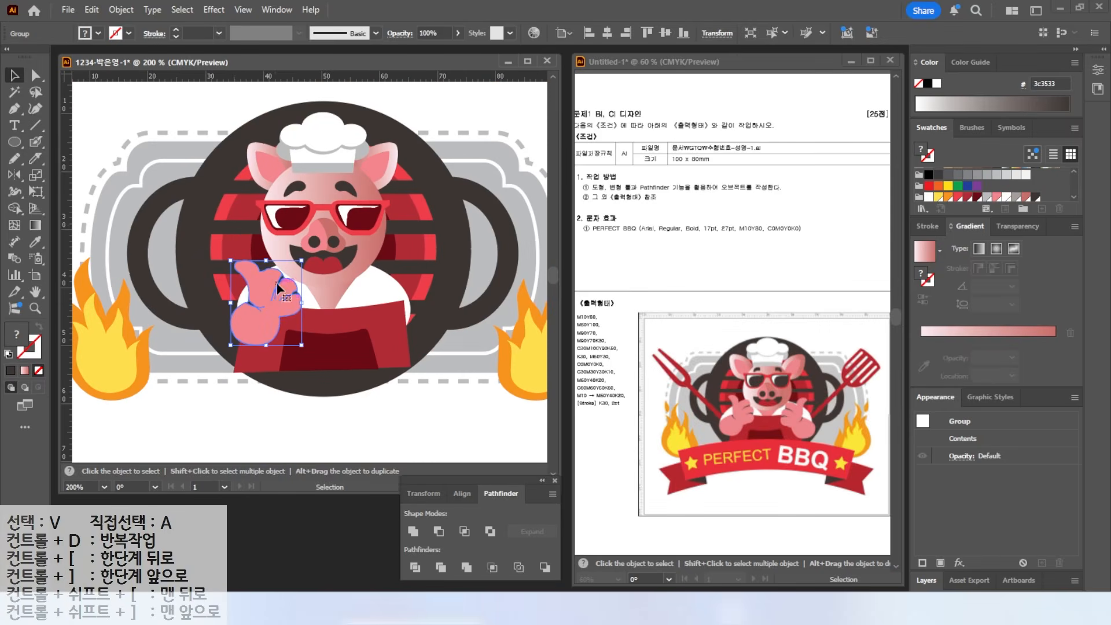
- Reflect a copy of the hand group across a vertical axis beside it onto the pig's right side
click(13, 175)
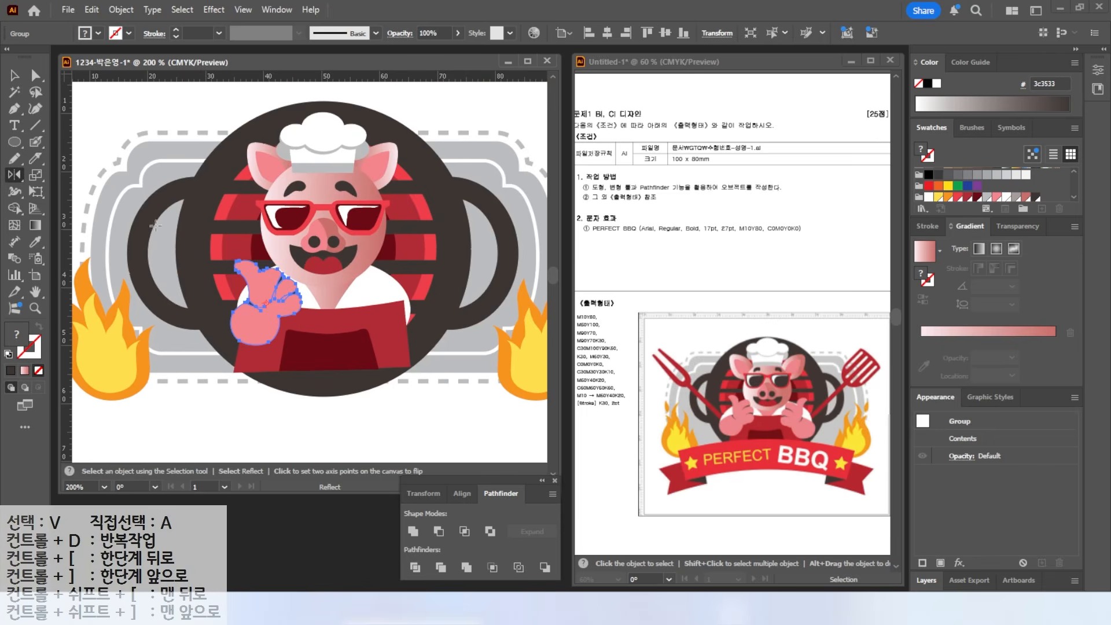
alt+click(328, 307)
click(539, 386)
click(539, 386)
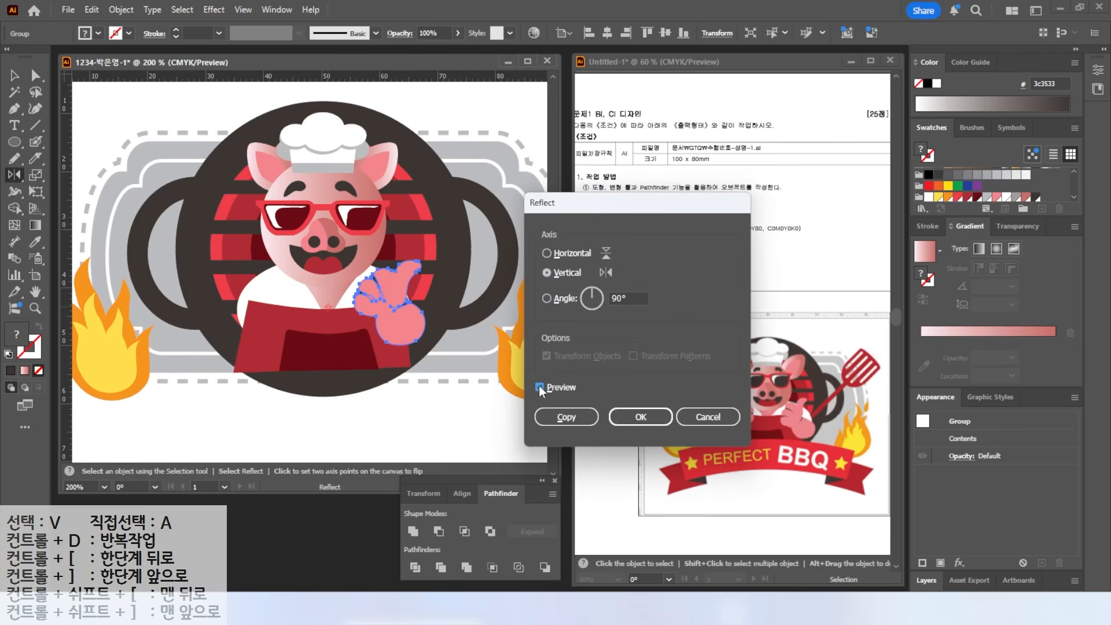
click(539, 387)
click(539, 387)
click(540, 387)
click(539, 387)
click(564, 417)
scroll(270, 198, down, 2)
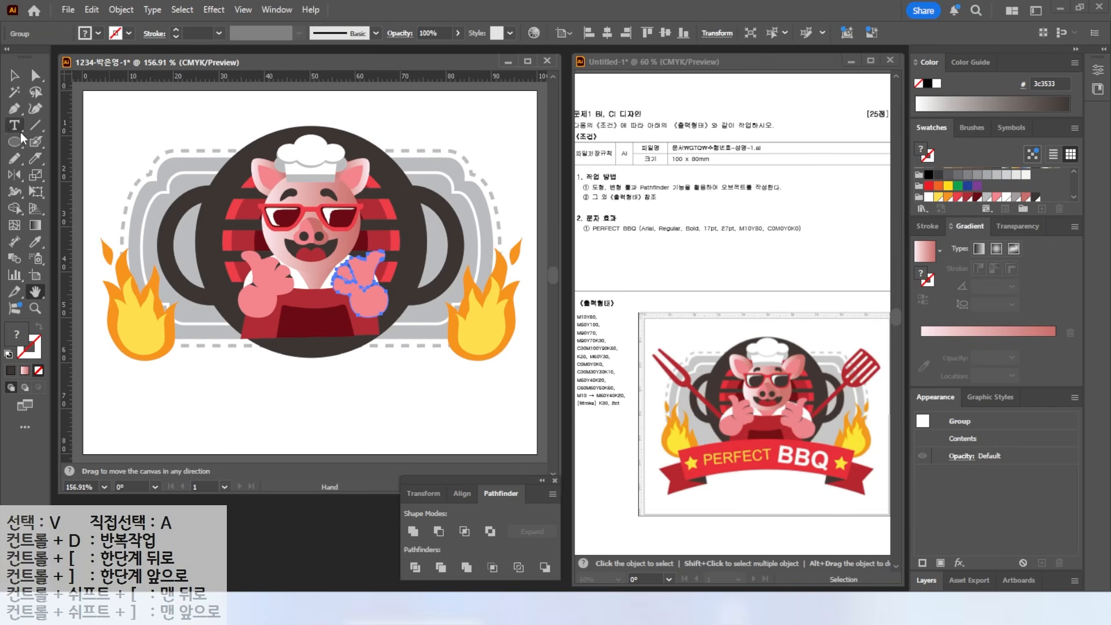
- Draw a wide red banner rectangle across the pig's lower body and a short dark red tail block
drag(14, 142, 68, 148)
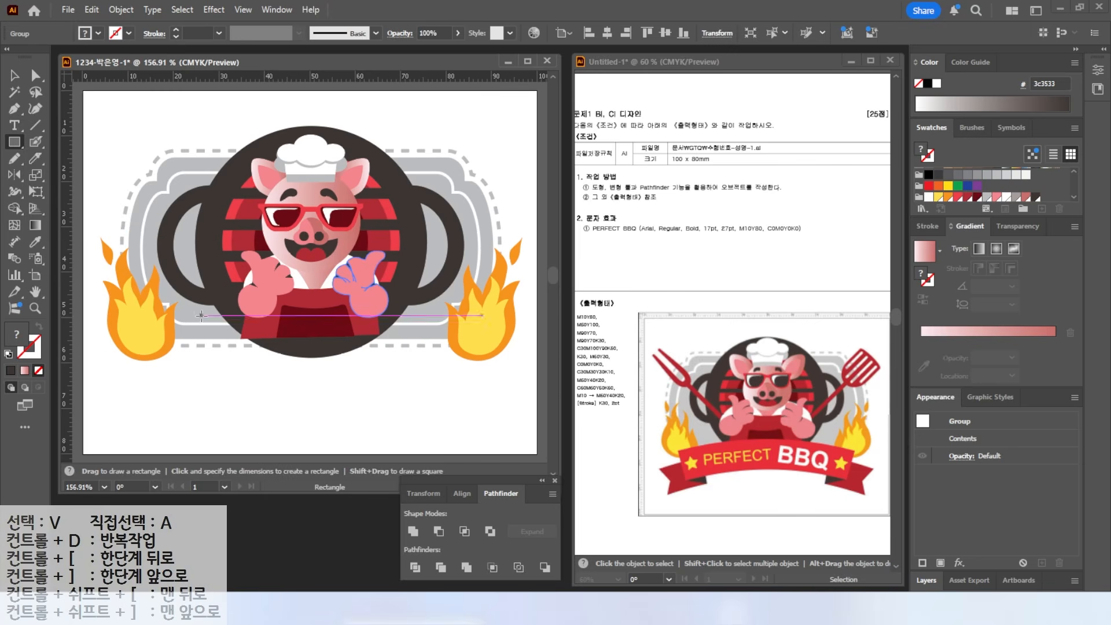
mouse_move(182, 321)
mouse_down()
mouse_move(462, 376)
mouse_move(473, 366)
mouse_up()
click(949, 196)
key(v)
drag(288, 340, 211, 380)
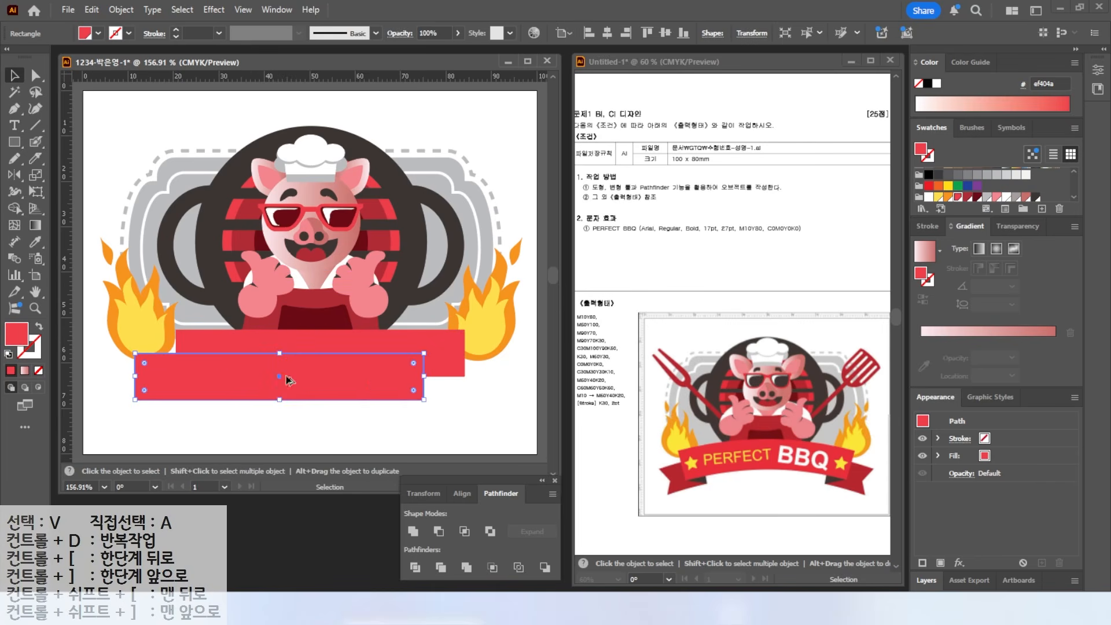
drag(423, 375, 231, 376)
click(958, 196)
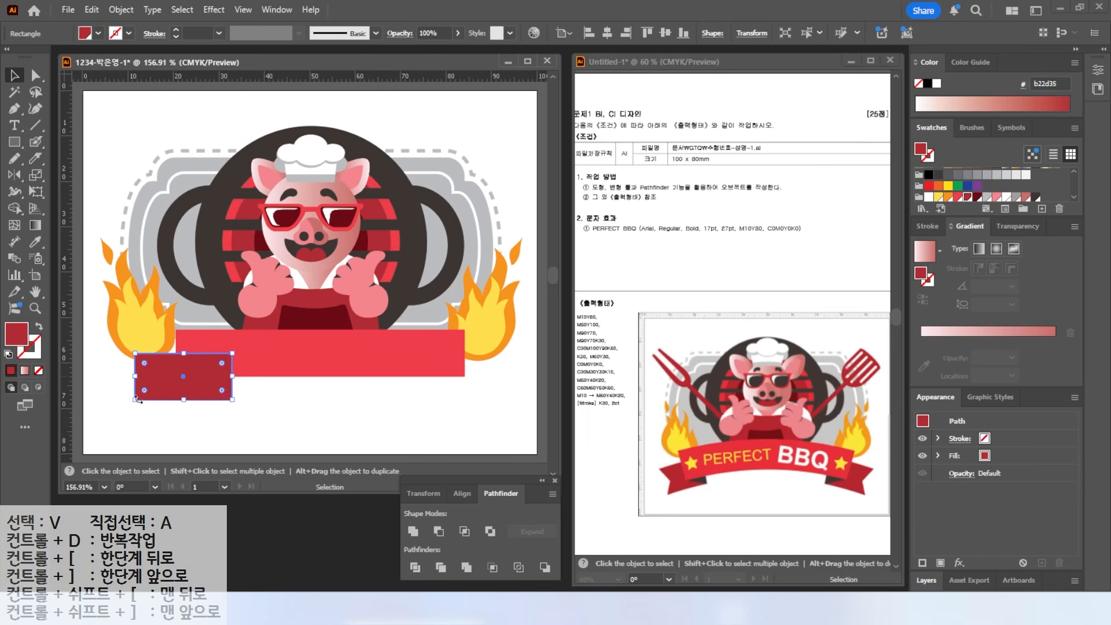
click(167, 419)
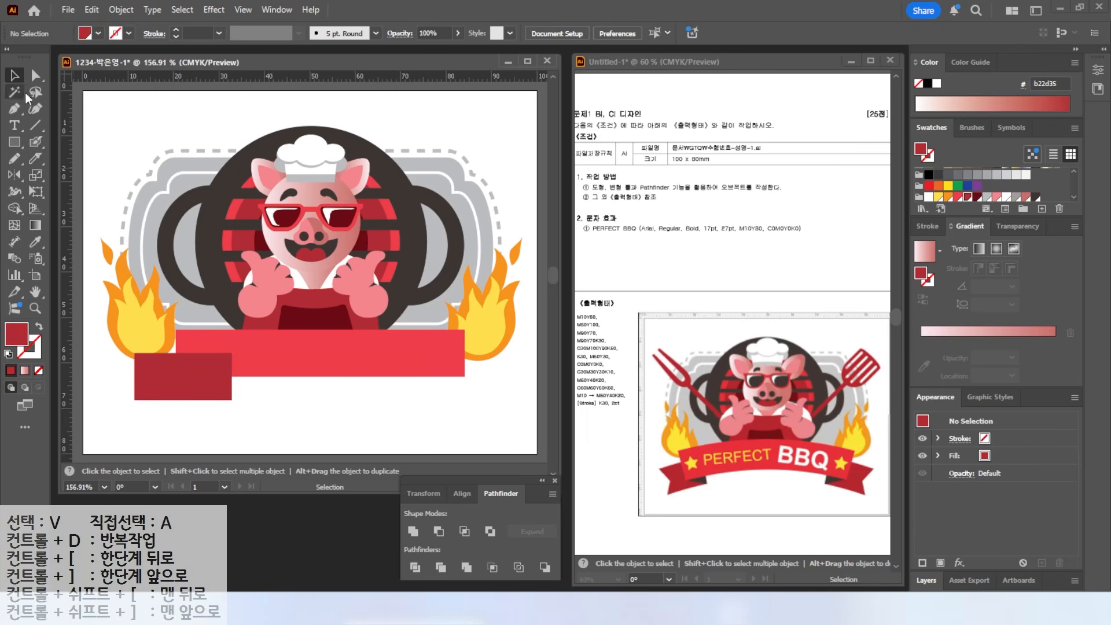
- Add an anchor point on the tail block's left edge, pull it inward to notch the ribbon end, and narrow the piece
click(13, 110)
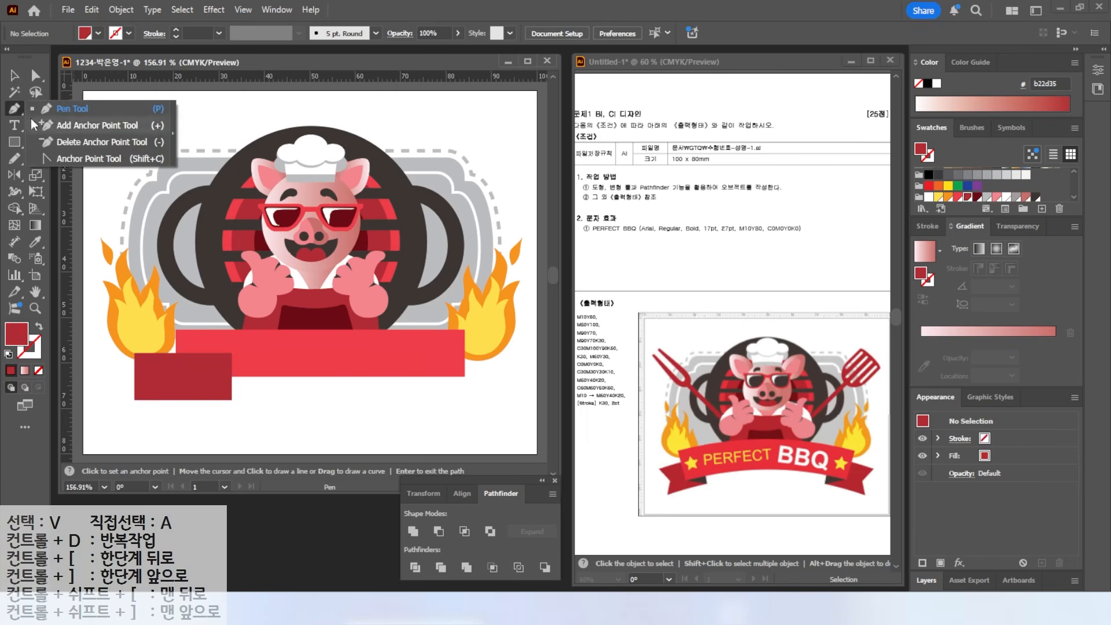
click(54, 127)
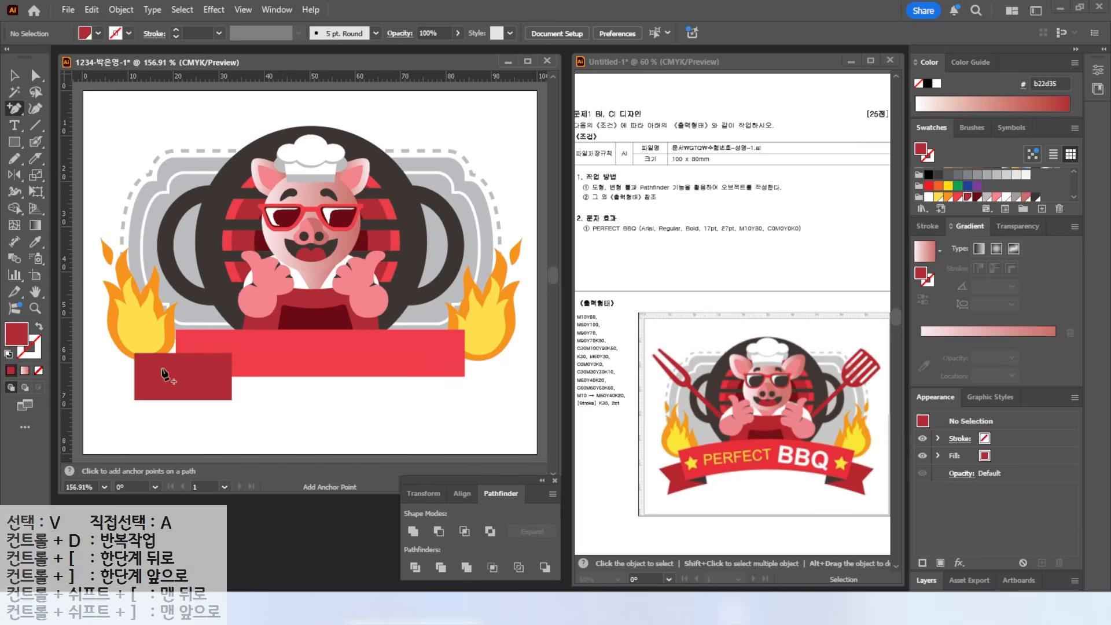
click(136, 376)
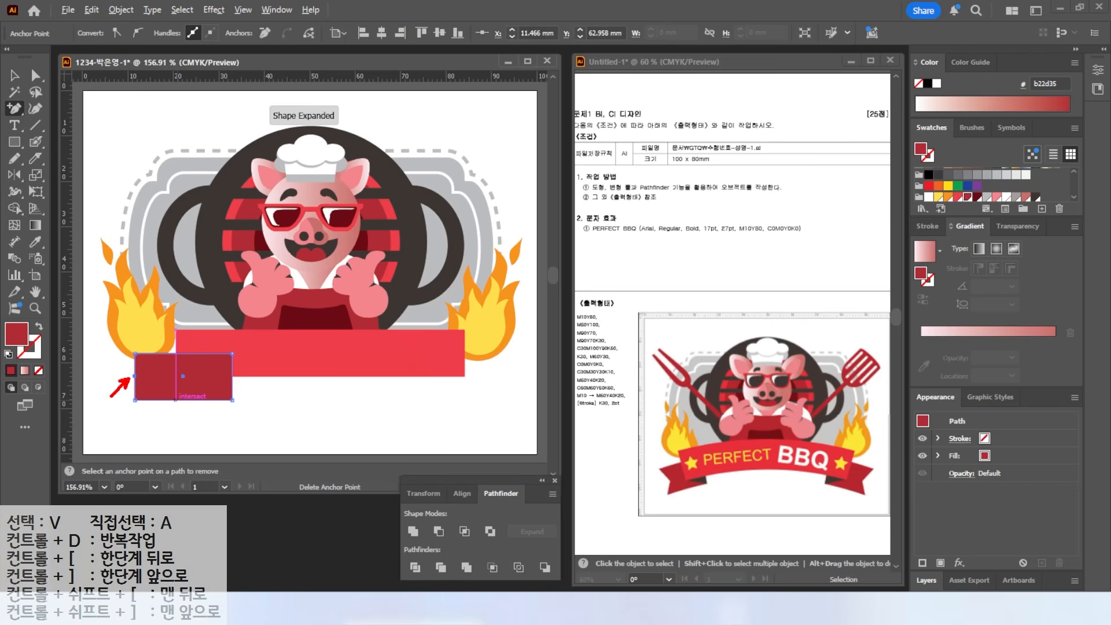
click(34, 77)
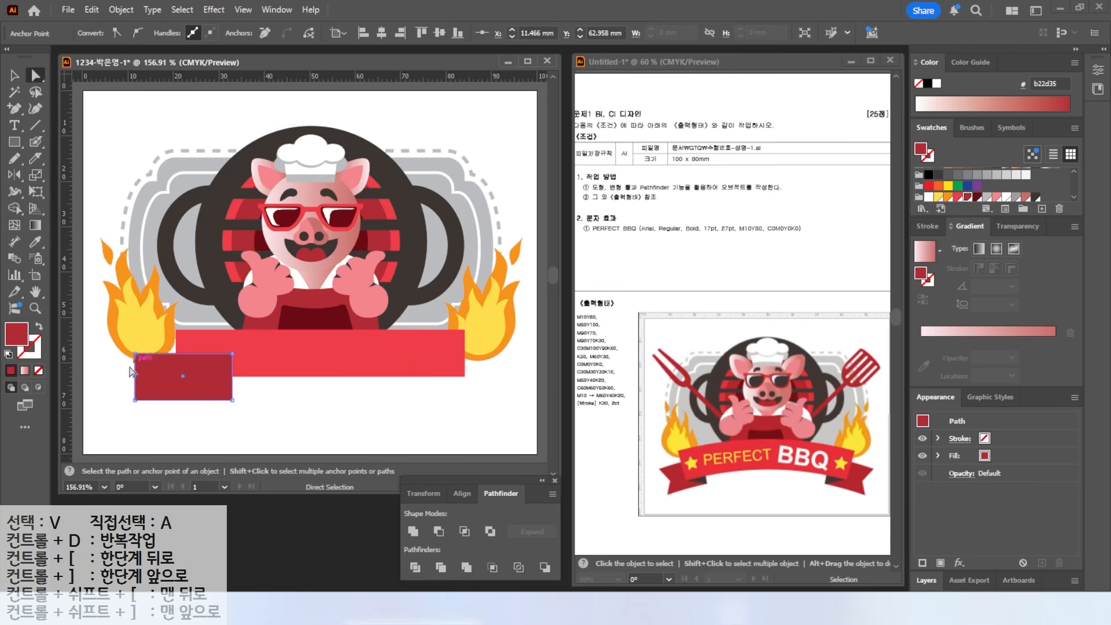
mouse_move(135, 376)
mouse_down()
mouse_move(155, 376)
mouse_move(145, 376)
mouse_up()
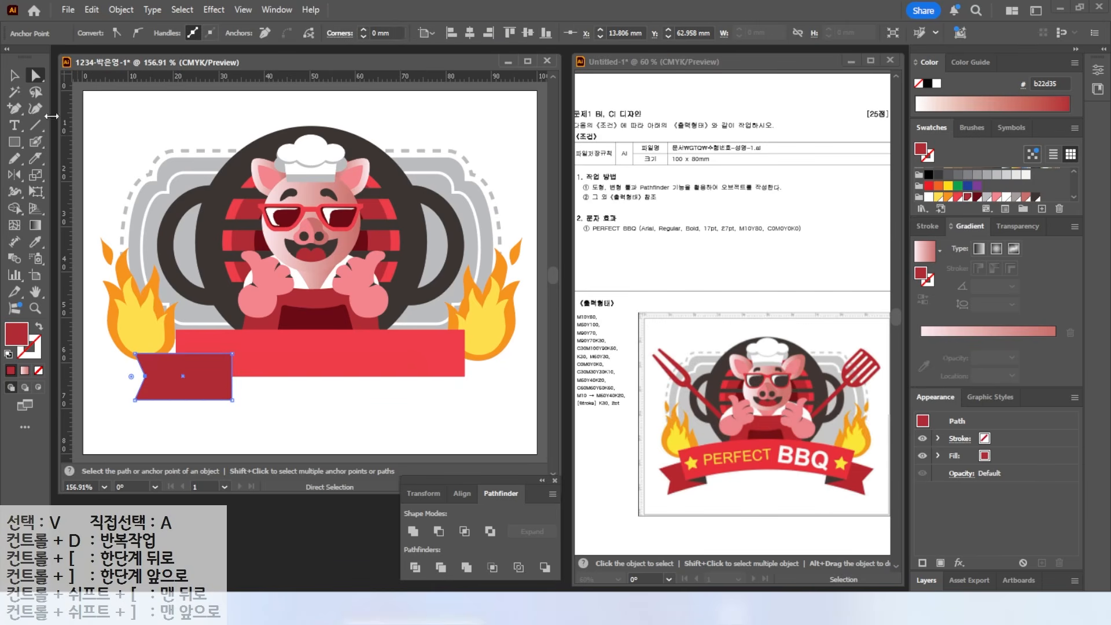
key(v)
drag(232, 376, 211, 375)
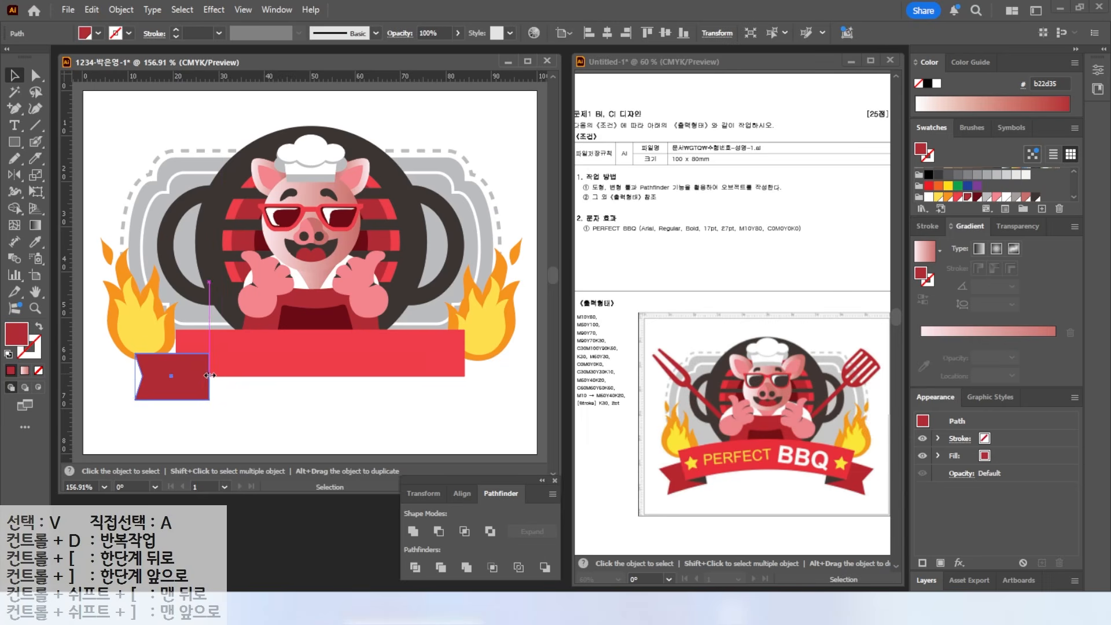
- Bring the long red banner to the front
click(245, 355)
right_click(247, 354)
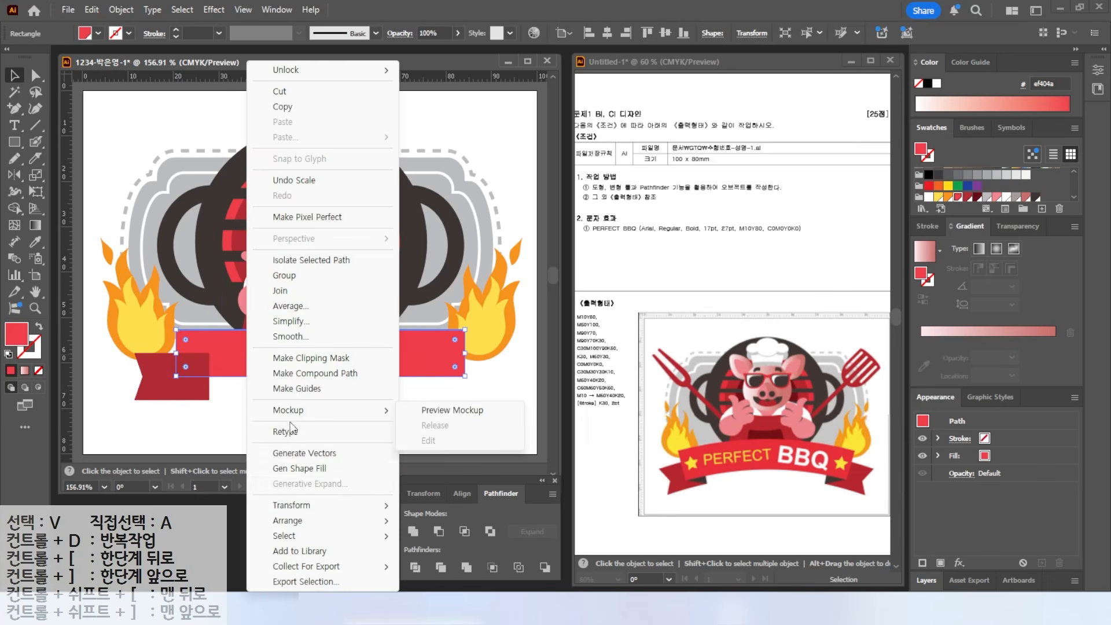
mouse_move(287, 521)
click(432, 520)
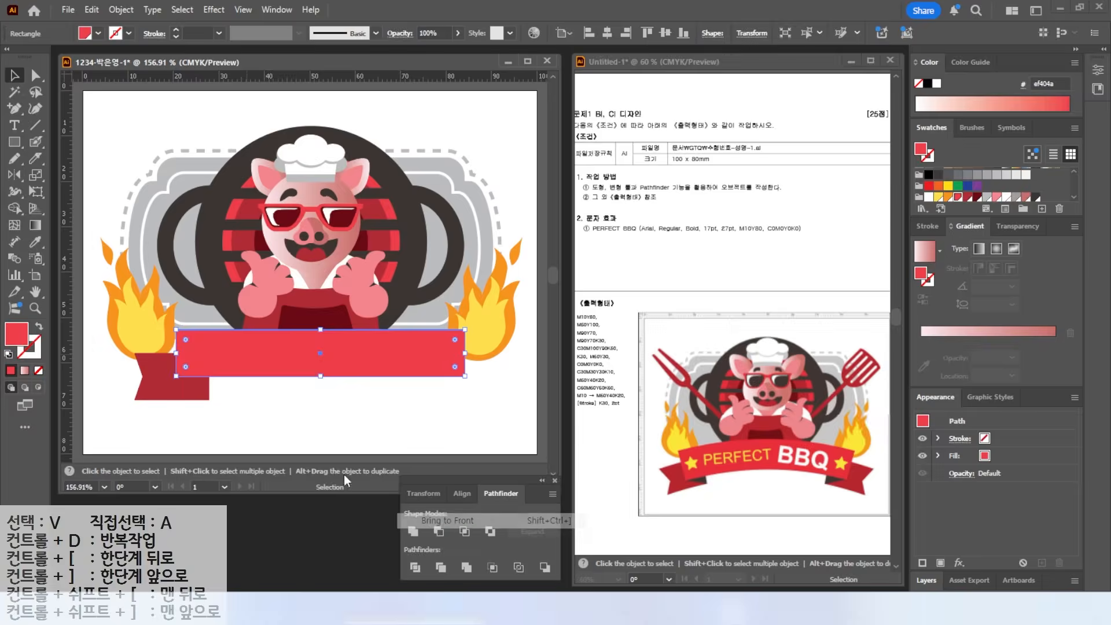
click(218, 401)
- Draw a triangular fold at the tail's inner corner and fill it dark red 6b0914
key(a)
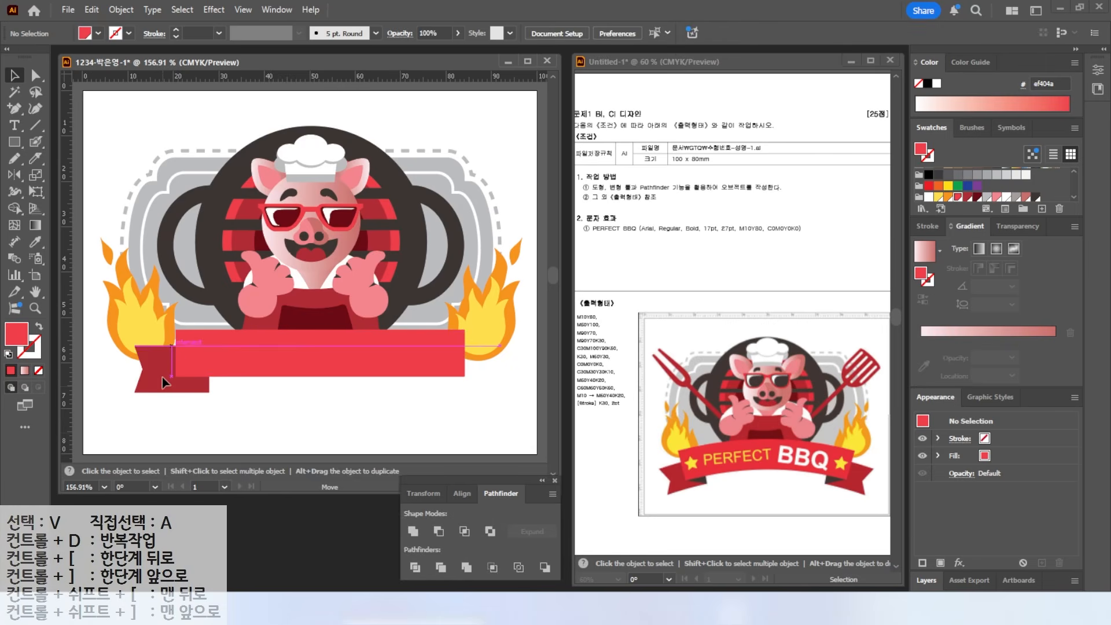
click(162, 377)
key(ctrl+plus)
key(ctrl+plus)
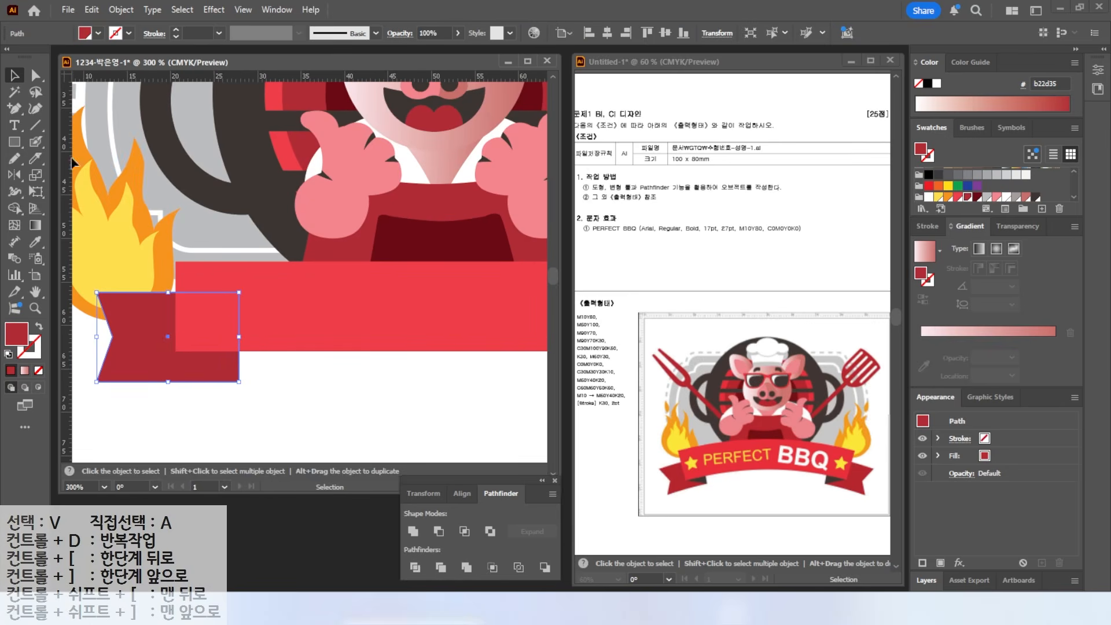
key(plus)
click(15, 108)
click(58, 109)
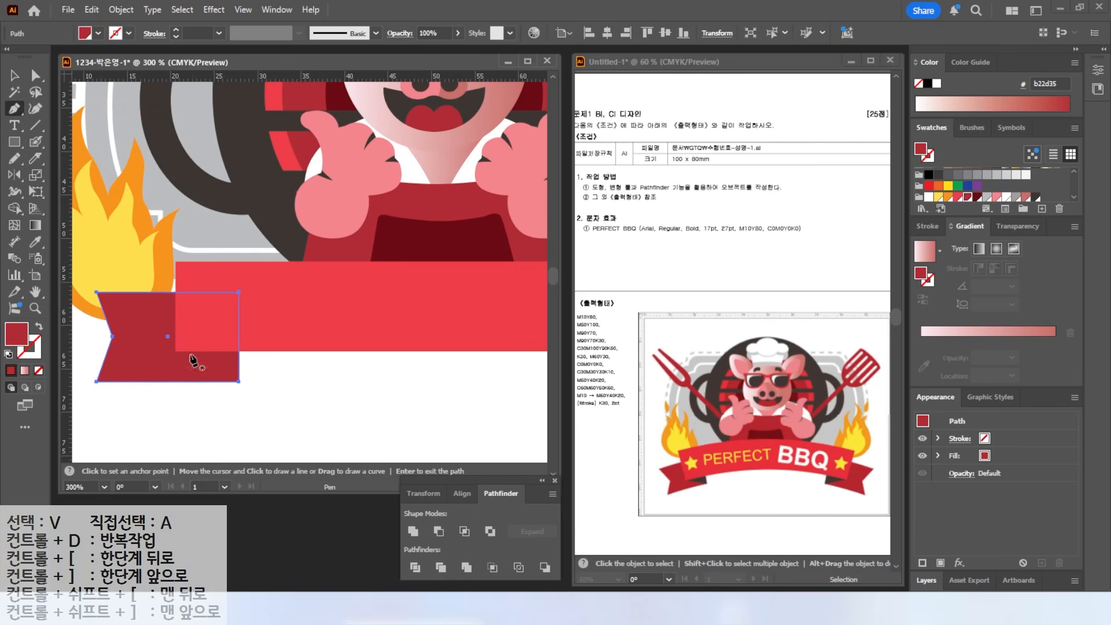
click(176, 351)
click(239, 381)
click(239, 350)
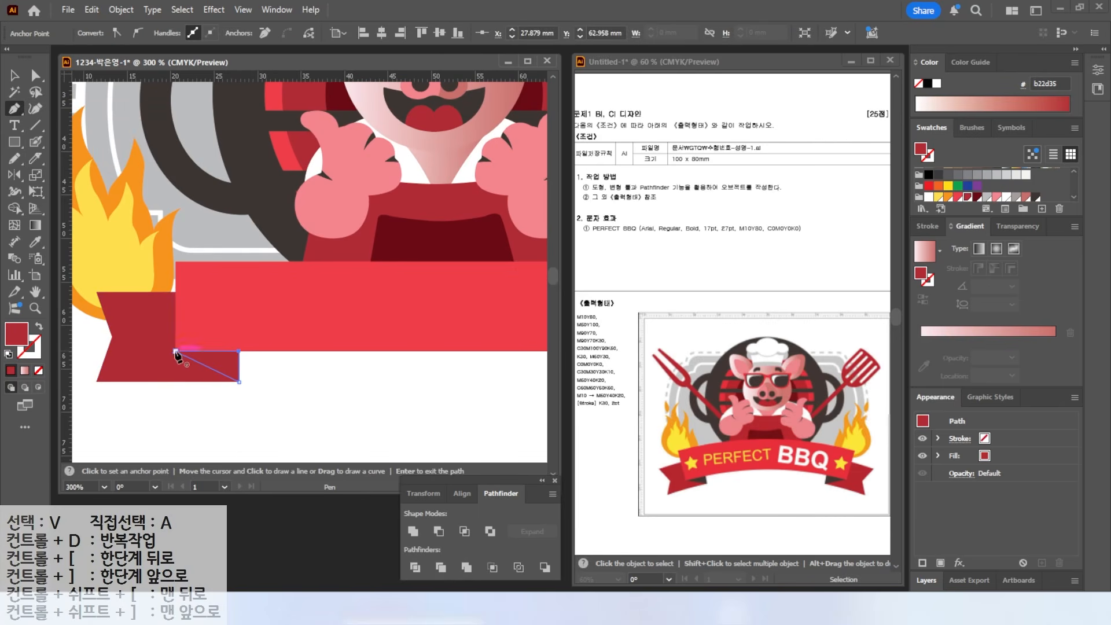
click(978, 197)
scroll(110, 330, down, 2)
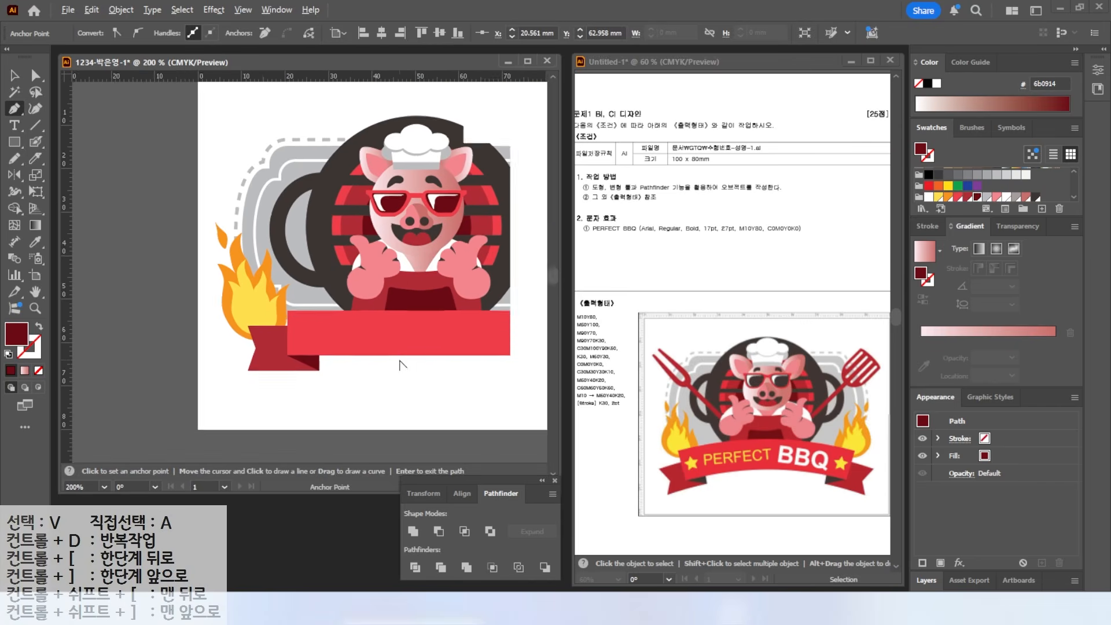
- Marquee-select the ribbon tail and fold triangle together, then pick the Reflect tool
click(15, 75)
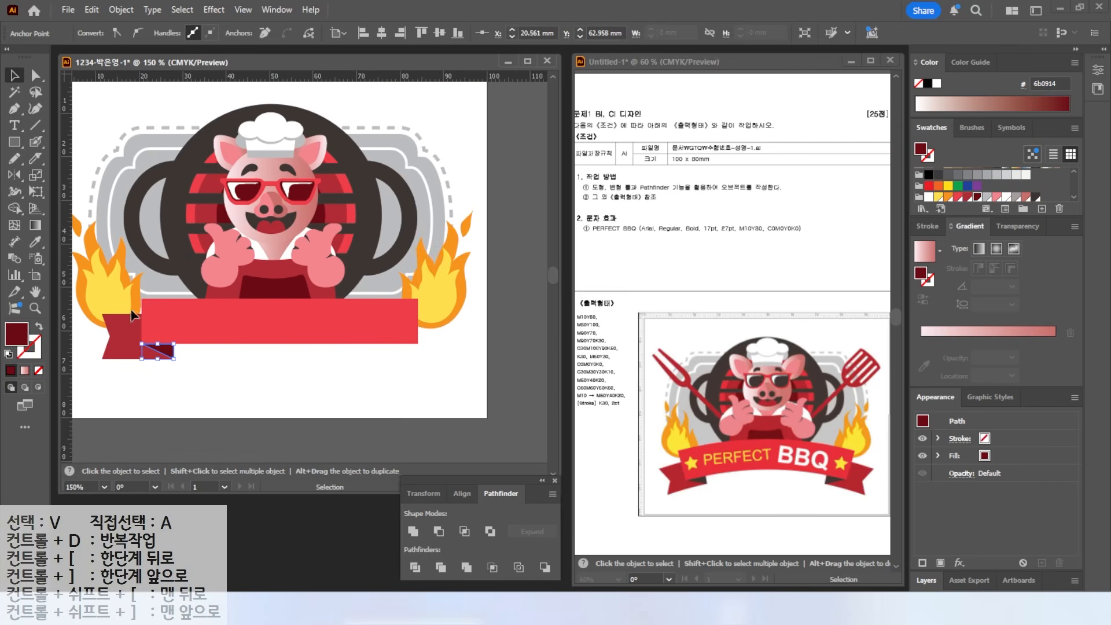
drag(194, 388, 139, 350)
click(14, 174)
drag(272, 320, 309, 379)
key(Escape)
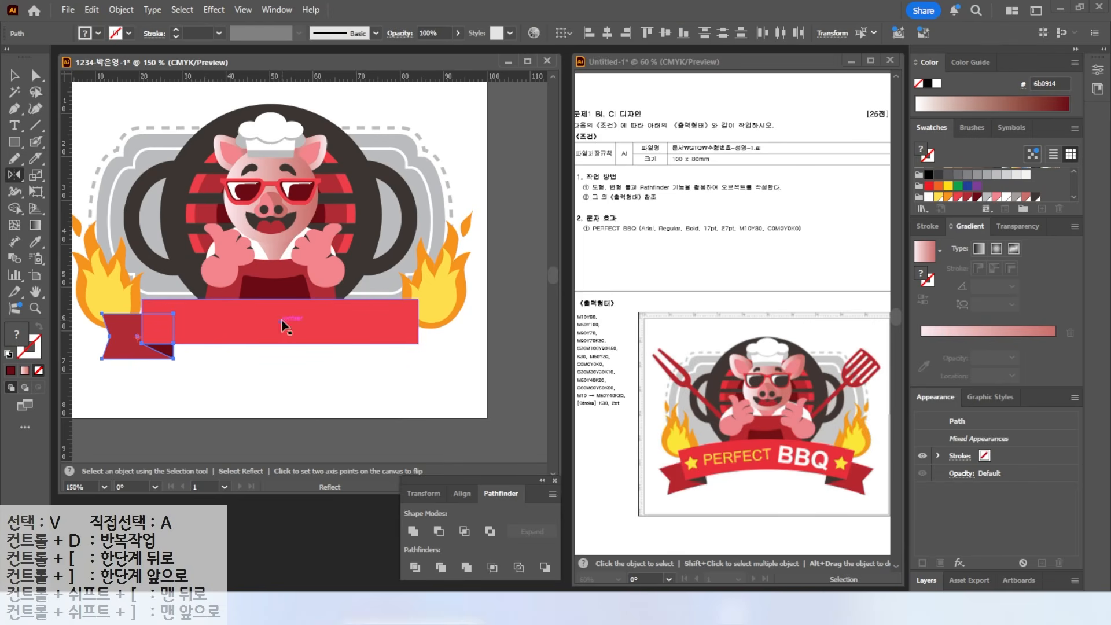
- Reflect a copy of the tail and fold vertically across the banner's centre onto its right end
alt+click(283, 324)
click(540, 386)
click(539, 387)
click(539, 386)
click(539, 387)
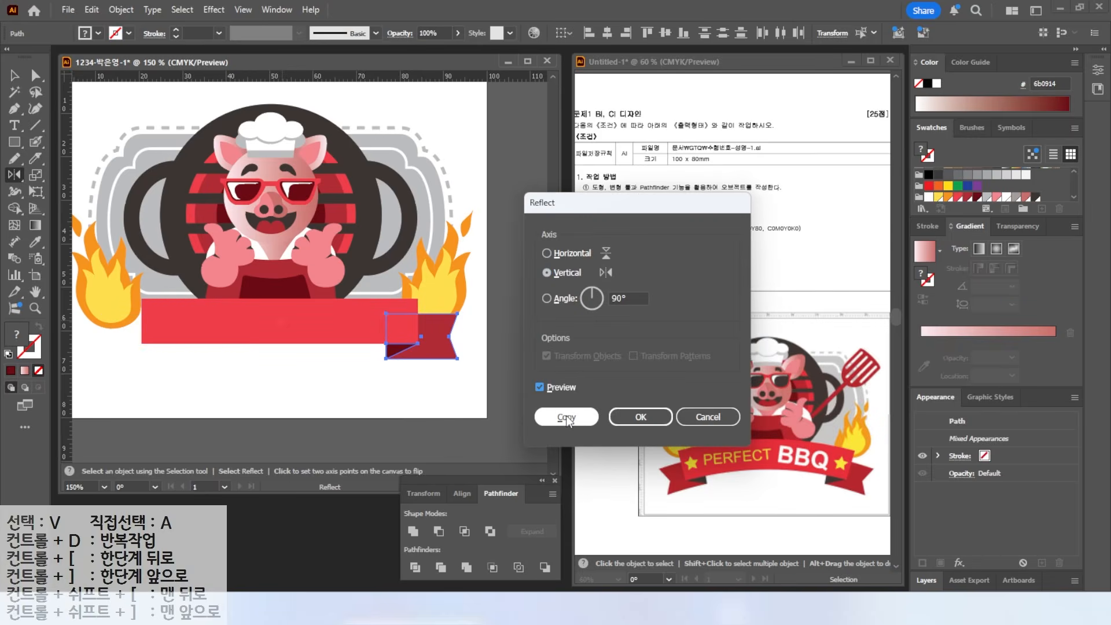
click(567, 418)
- Bring the long banner rectangle in front of the tails with Arrange > Bring to Front
click(13, 76)
click(230, 326)
click(250, 364)
right_click(242, 327)
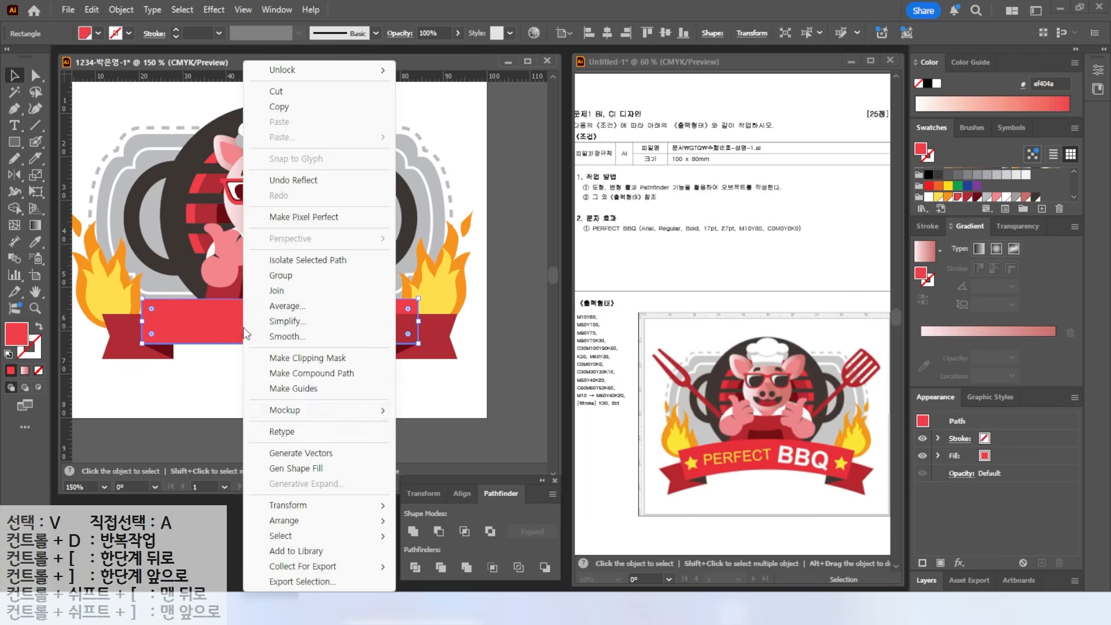
mouse_move(293, 523)
click(422, 520)
- Group all the banner pieces and select the grouped banner
click(281, 379)
drag(100, 373, 437, 343)
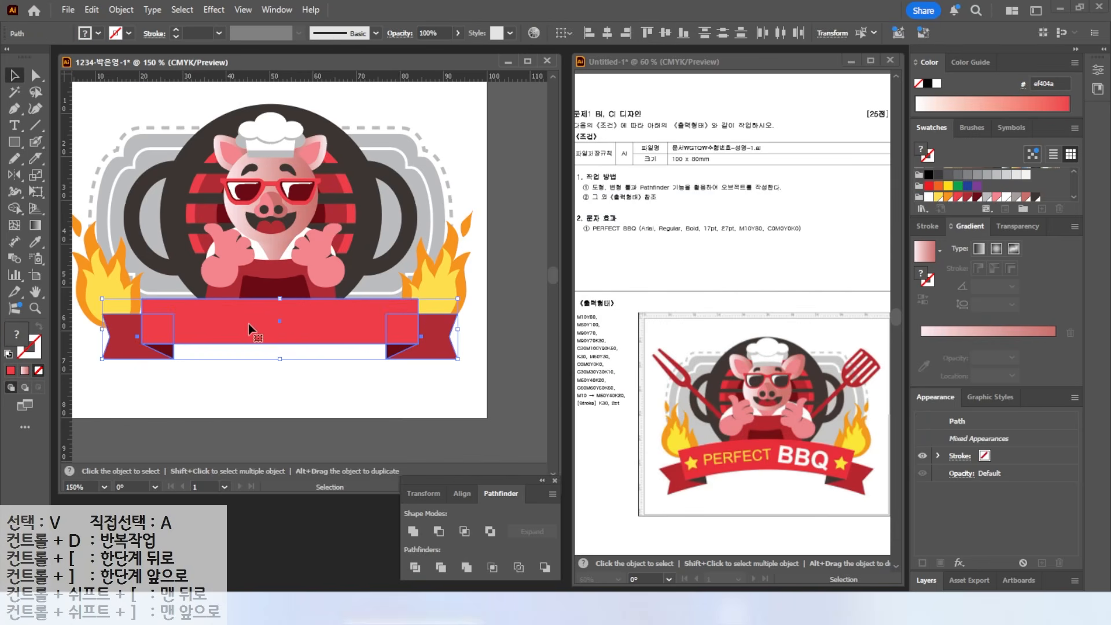
right_click(280, 322)
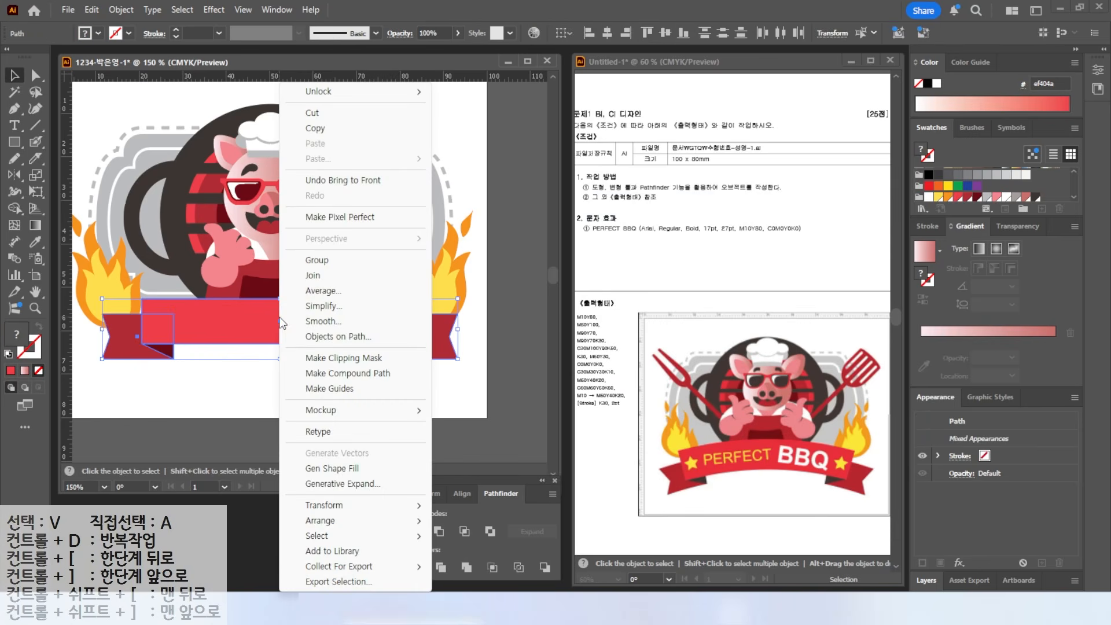
click(319, 262)
click(268, 372)
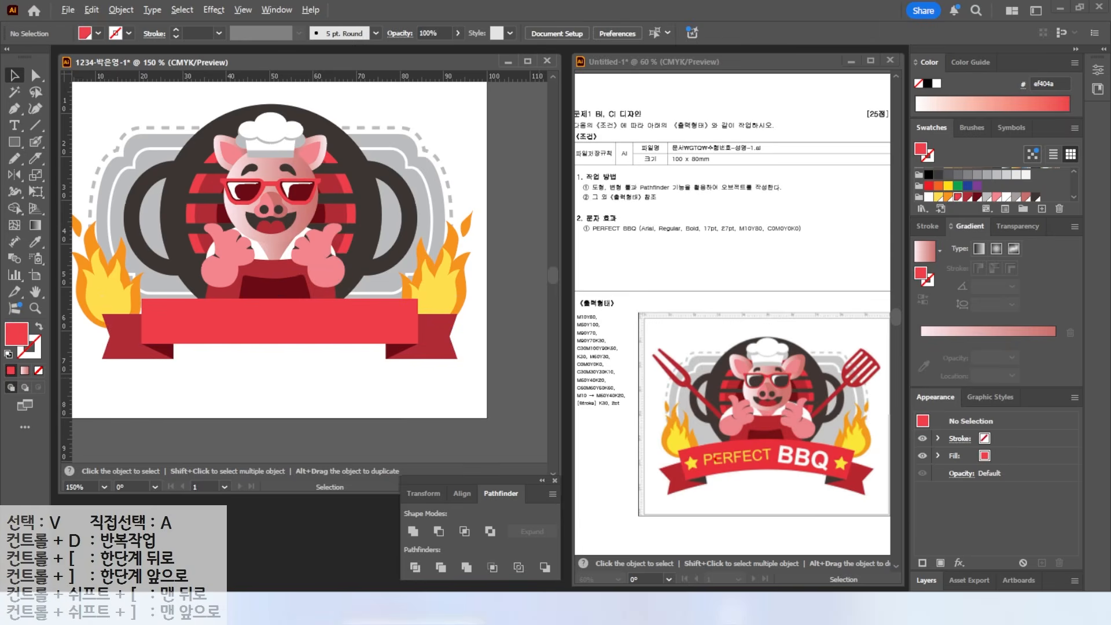
click(300, 310)
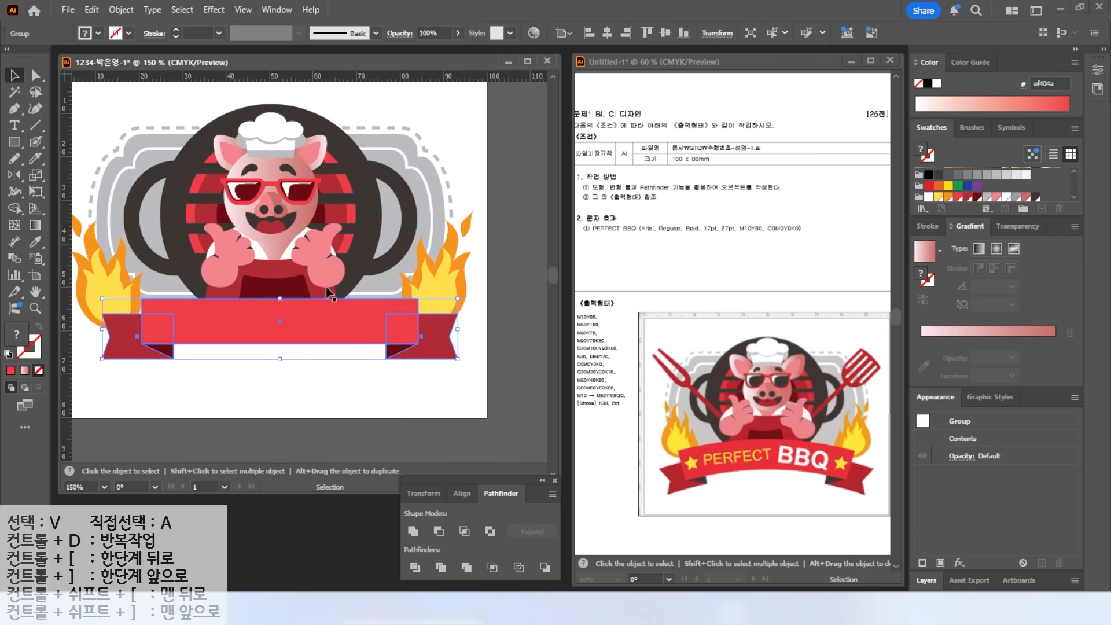
- Apply an Arc warp with 17% bend to the banner group and move it slightly lower
click(208, 11)
mouse_move(239, 191)
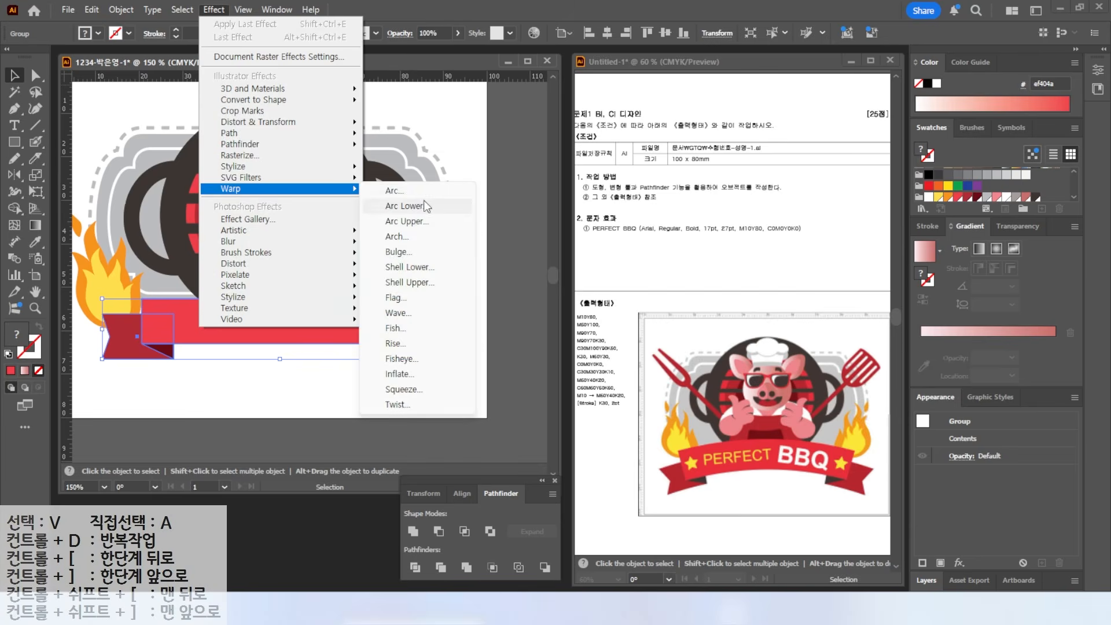
click(415, 192)
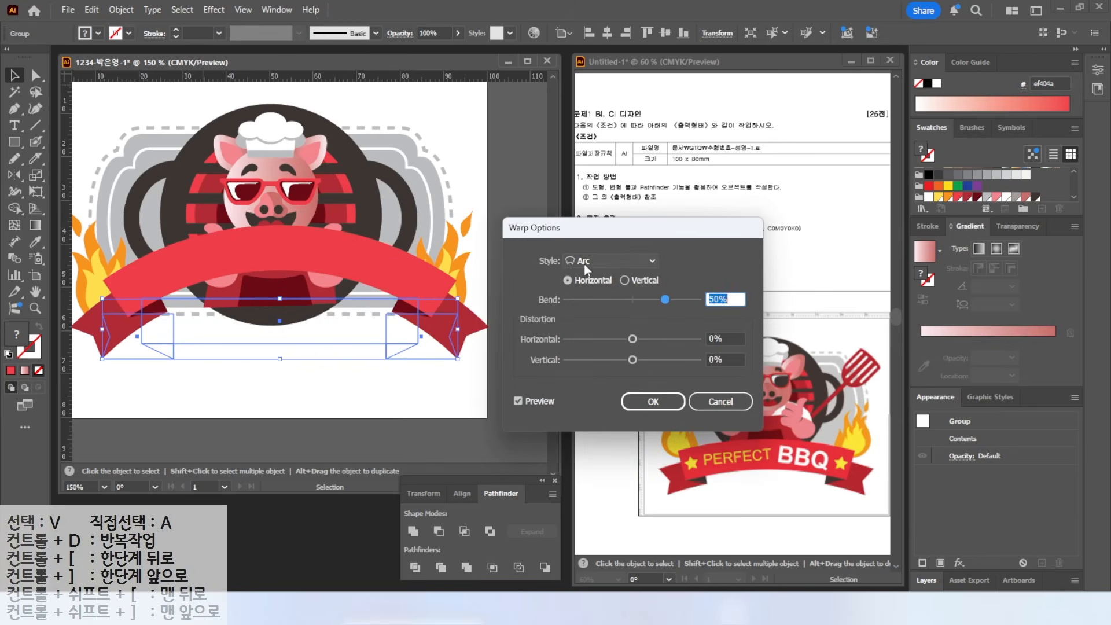
drag(662, 302, 644, 300)
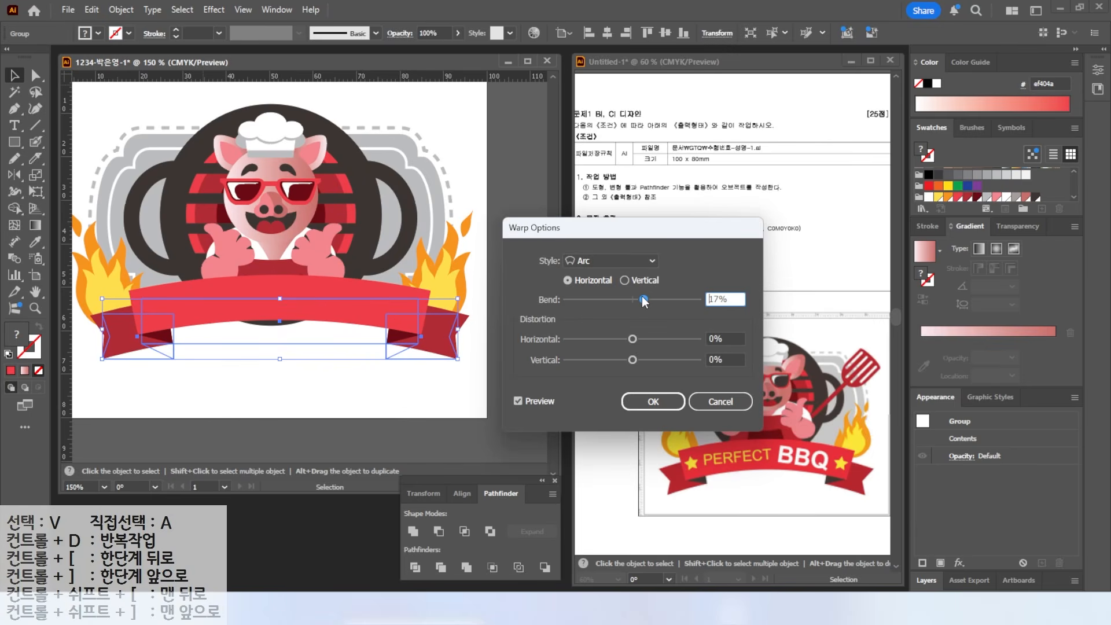
click(653, 401)
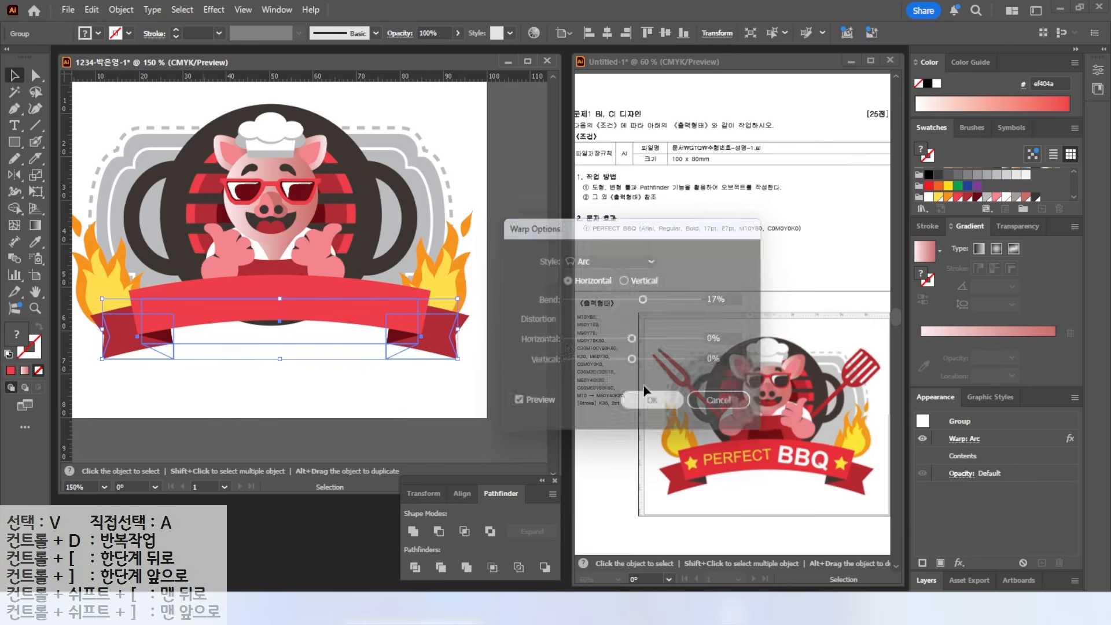
drag(337, 322, 338, 336)
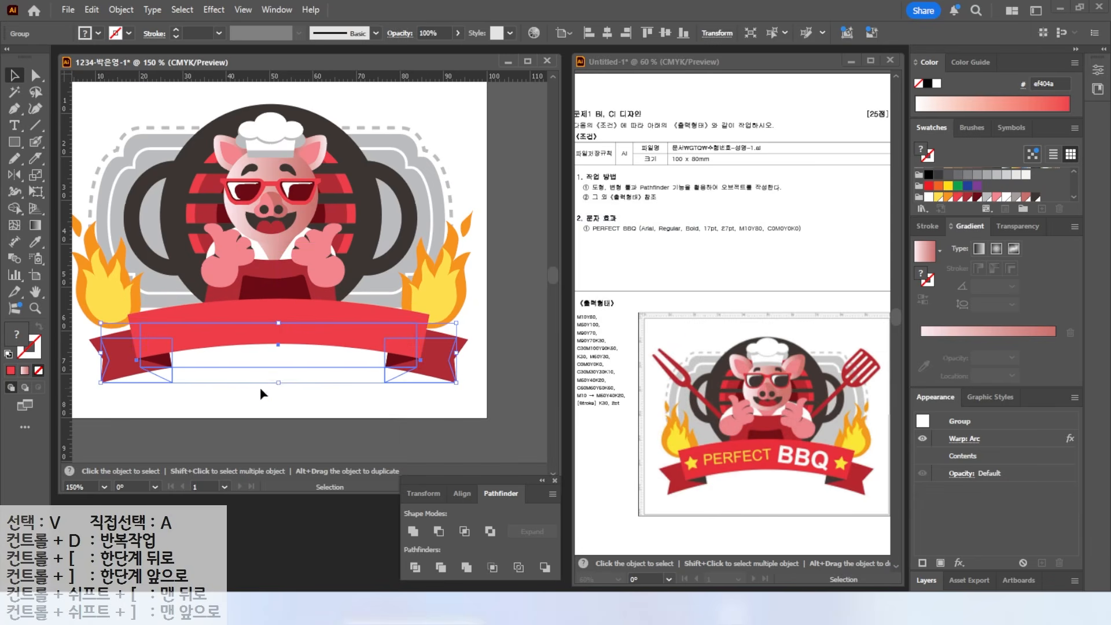
- Add the text 'pERPECT' below the banner, set in Arial at 17 pt
key(t)
click(217, 377)
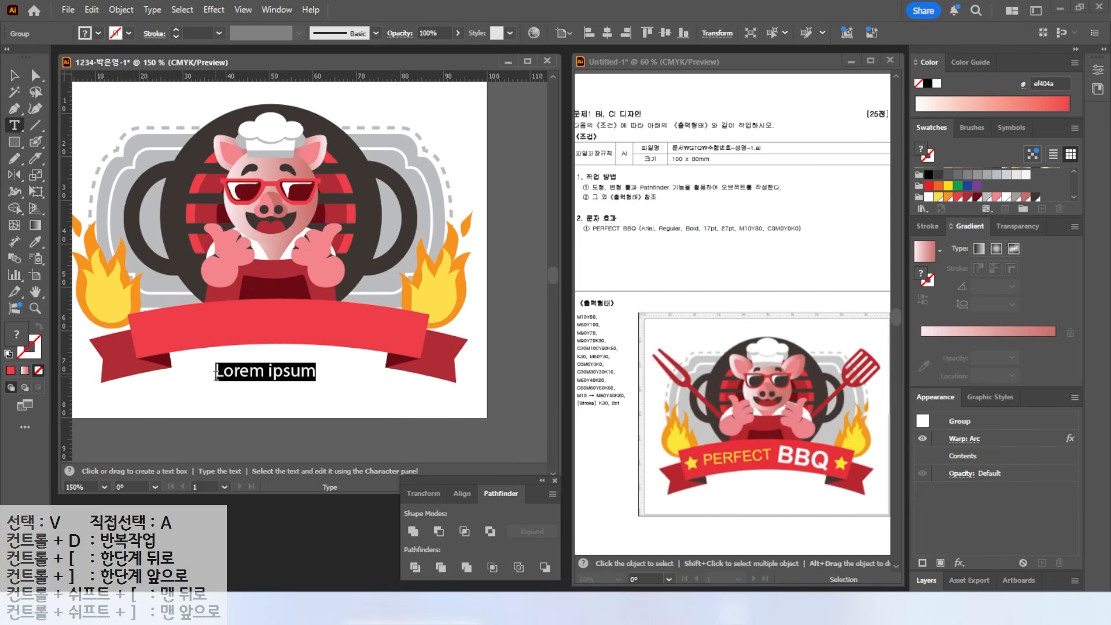
text(pERPECT)
key(Escape)
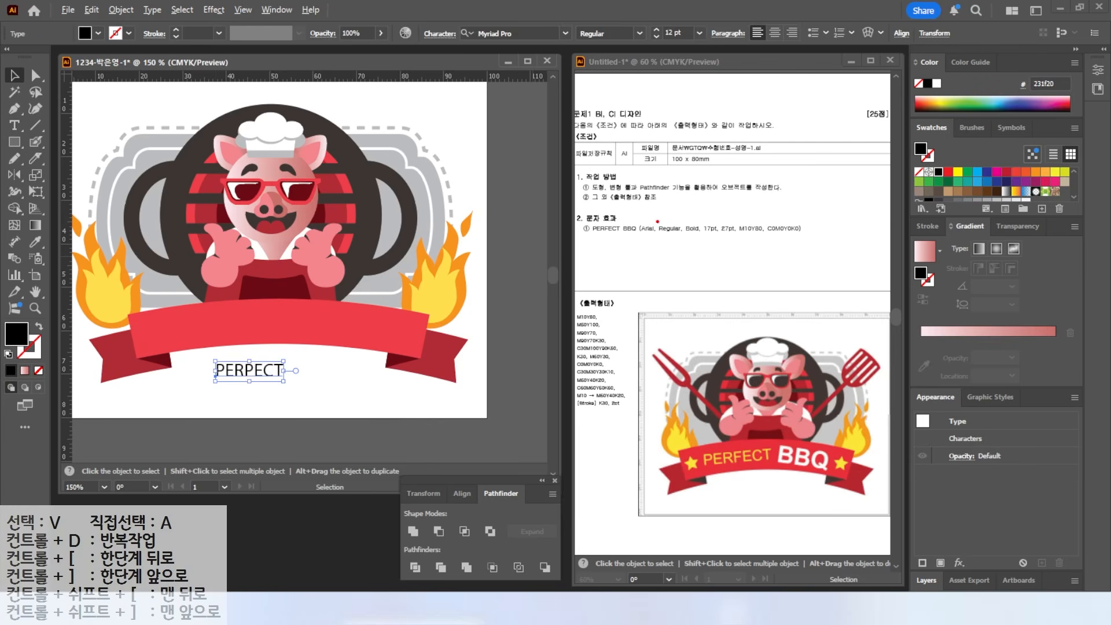
drag(631, 238, 782, 237)
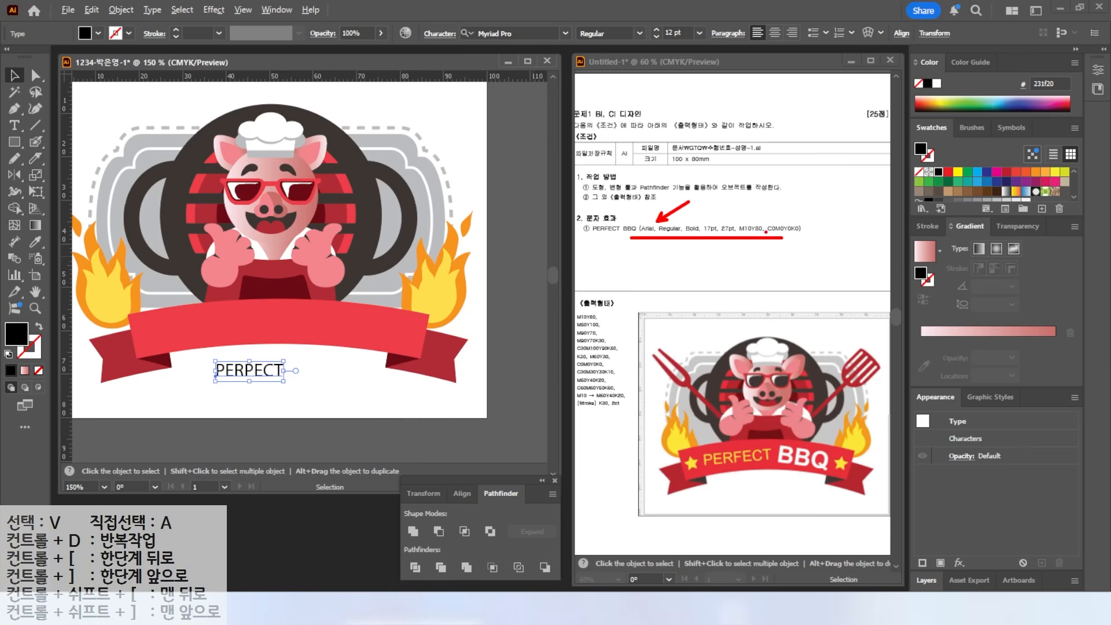
key(Escape)
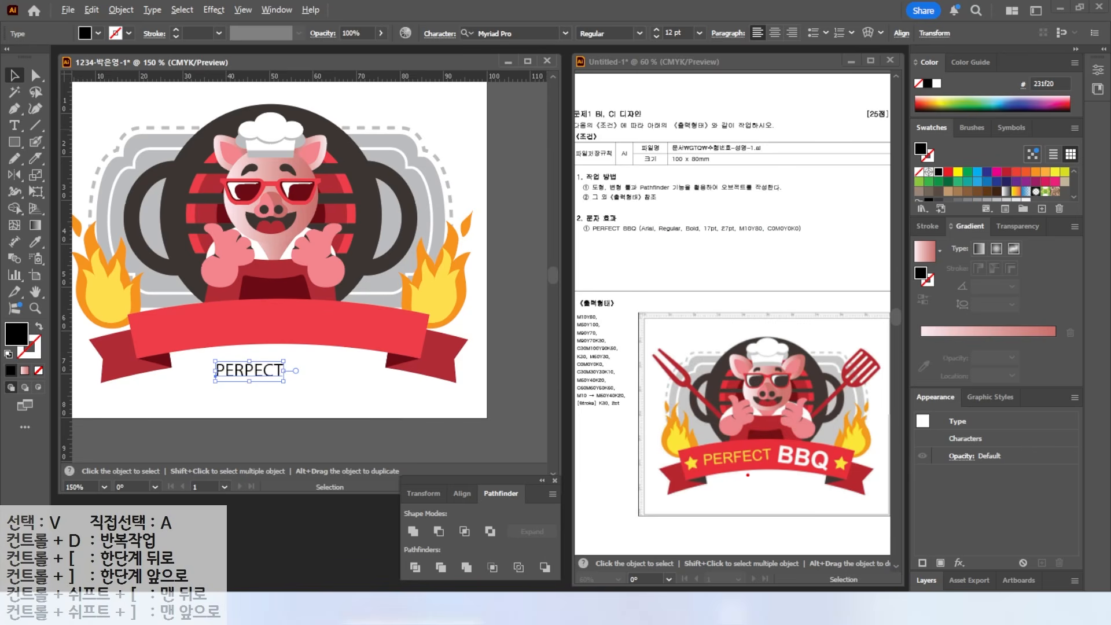
key(Escape)
click(565, 33)
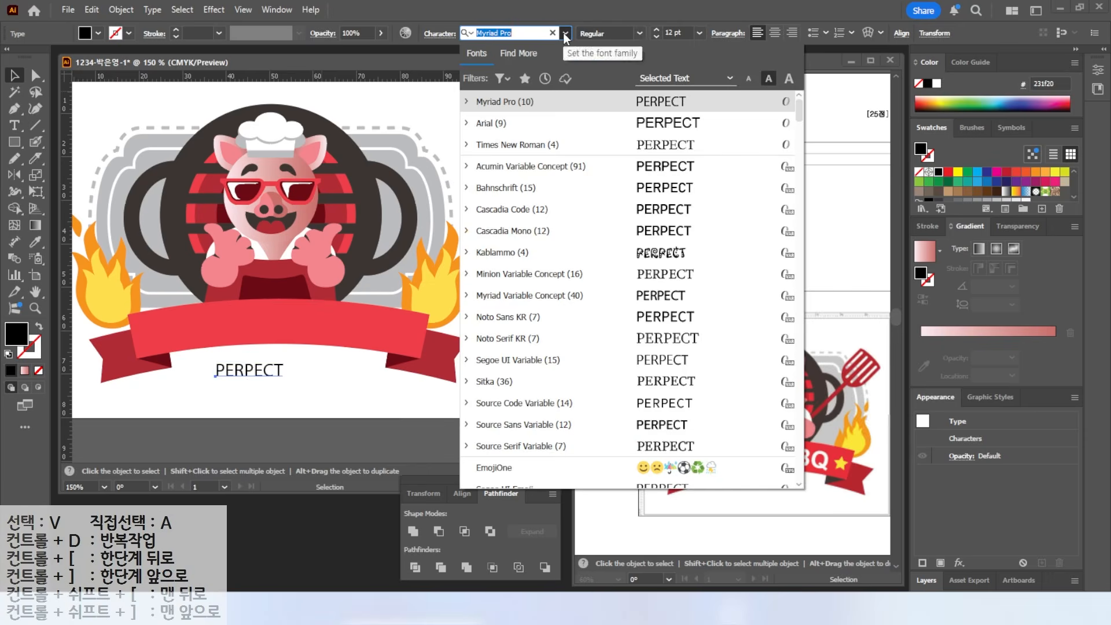
click(489, 123)
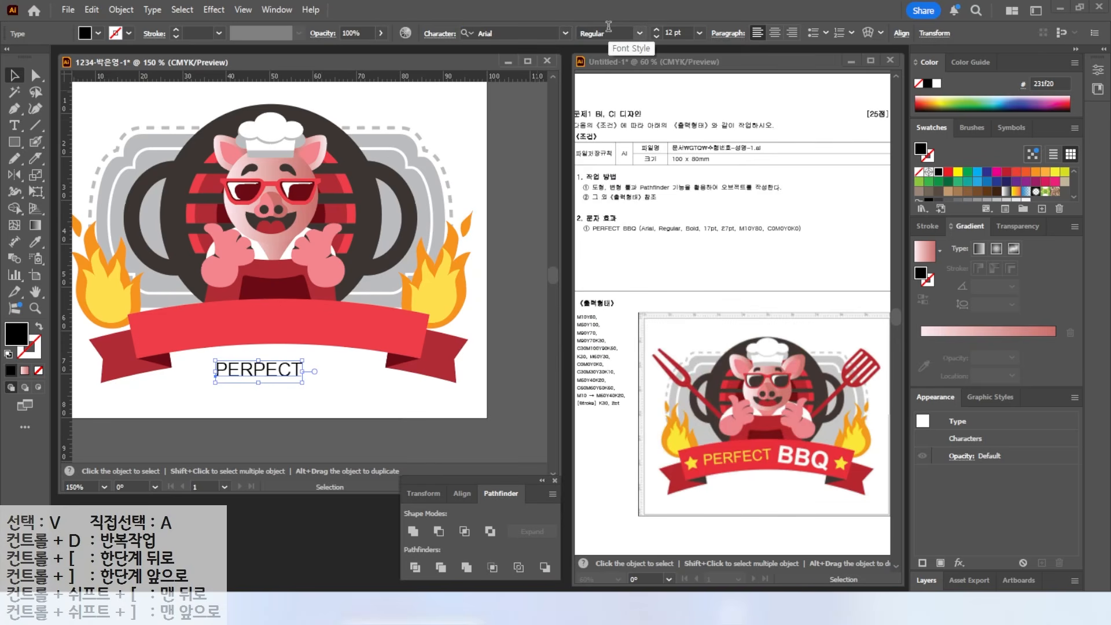
click(656, 29)
click(656, 29)
click(656, 29)
click(657, 29)
click(656, 29)
- Colour the PERPECT text with values 10, 80 and 0, then tilt it onto the ribbon's left
double_click(18, 332)
double_click(874, 369)
key(Tab)
text(10)
key(Tab)
text(80)
key(Tab)
text(0)
key(Return)
drag(346, 388, 281, 337)
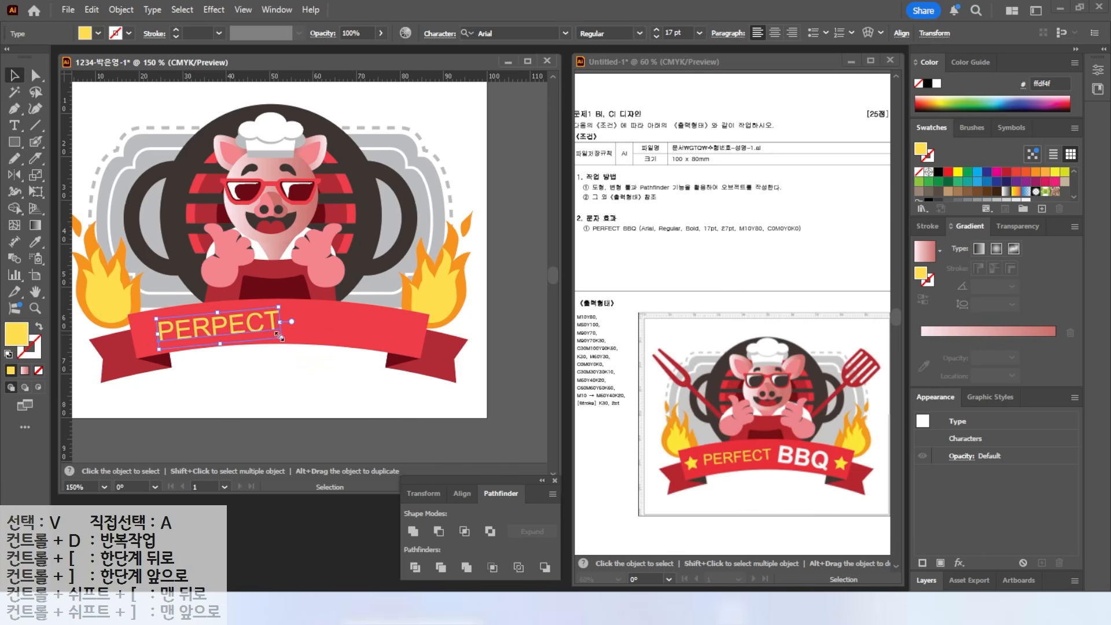
- Add 'BBQ' beside PERPECT in bold 27 pt white and rotate it clockwise
key(t)
click(282, 359)
text(BBQ)
key(Escape)
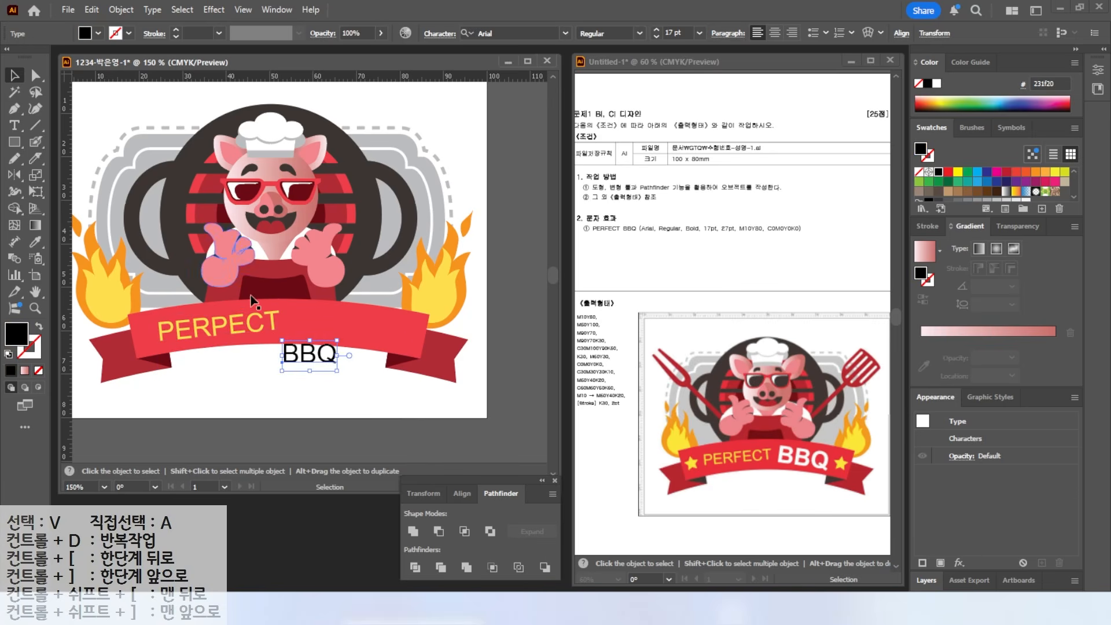
click(639, 35)
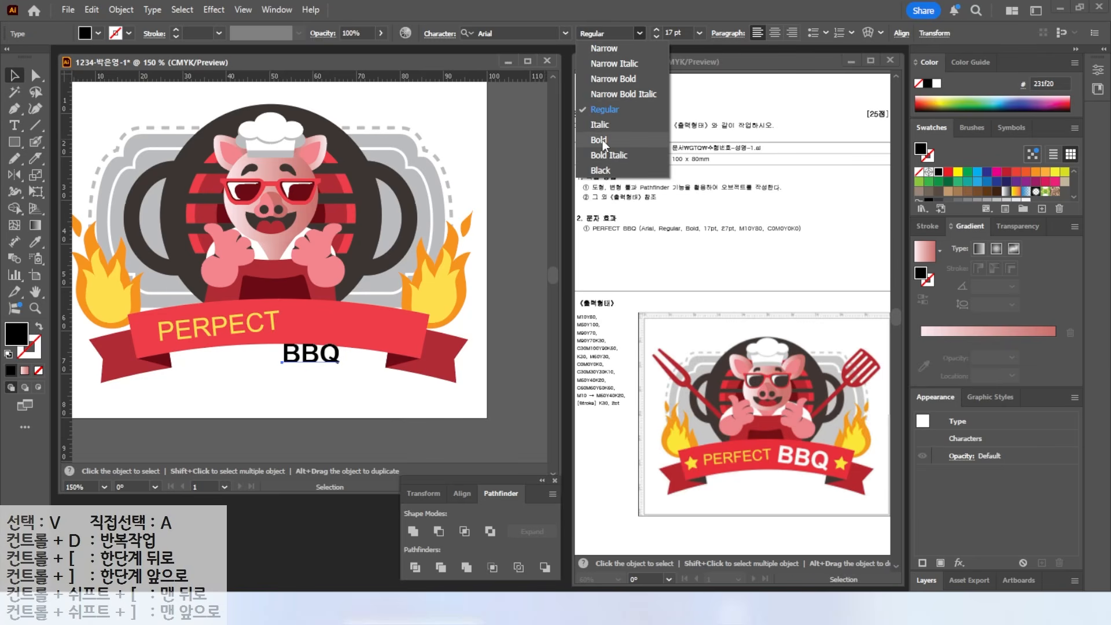
click(596, 139)
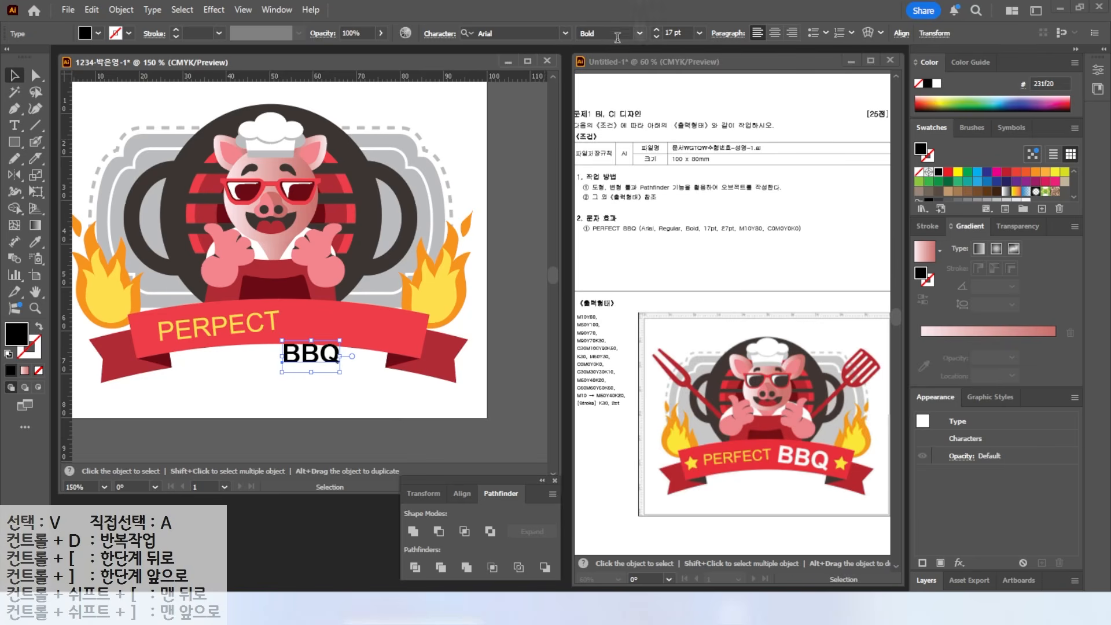
drag(681, 33, 567, 33)
text(27)
key(Return)
click(937, 83)
mouse_move(378, 323)
mouse_down()
mouse_move(383, 332)
mouse_move(364, 337)
mouse_up()
- Draw a small yellow star at the banner's left end and place a copy right of BBQ
drag(15, 142, 72, 212)
click(73, 212)
mouse_move(119, 341)
mouse_down()
mouse_move(135, 355)
mouse_move(140, 293)
mouse_move(202, 328)
mouse_move(510, 319)
mouse_up()
scroll(158, 346, up, 2)
click(14, 76)
click(938, 197)
drag(422, 360, 289, 384)
drag(379, 345, 531, 346)
double_click(35, 293)
- Nudge the right star, PERPECT and BBQ into place, rotating BBQ slightly counterclockwise
click(15, 75)
click(414, 452)
drag(458, 364, 458, 362)
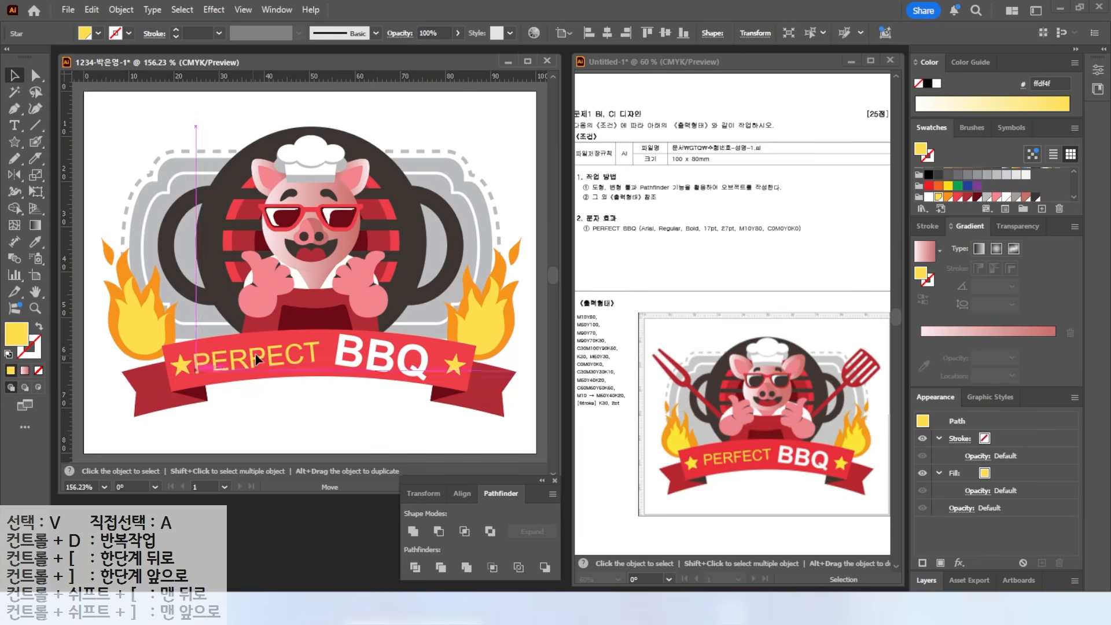
drag(254, 355, 262, 353)
drag(350, 357, 355, 359)
drag(435, 399, 437, 392)
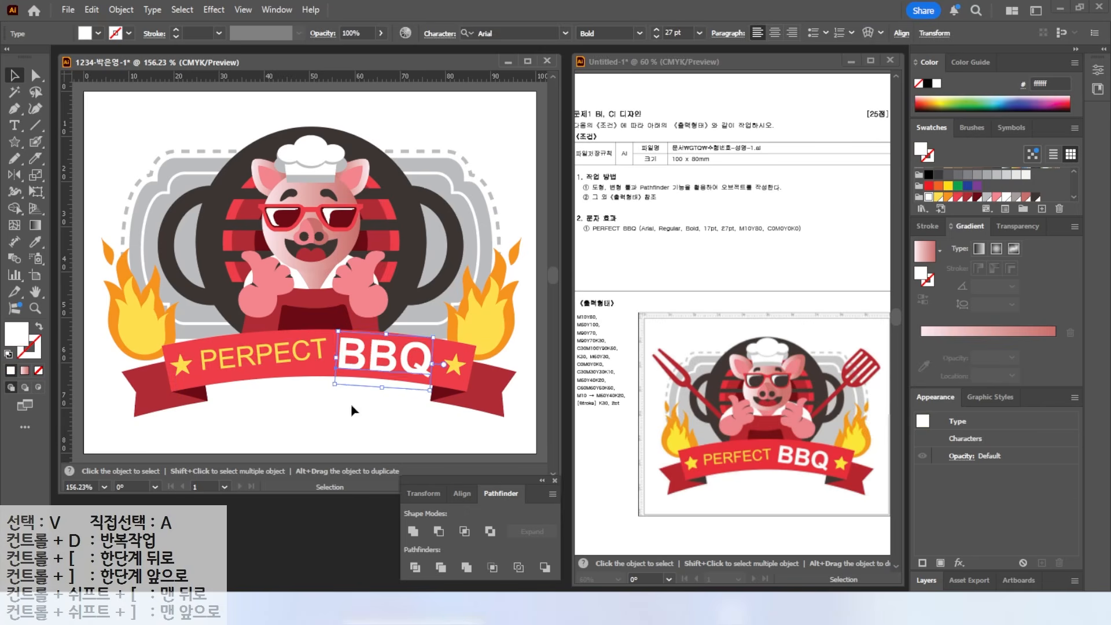
click(359, 410)
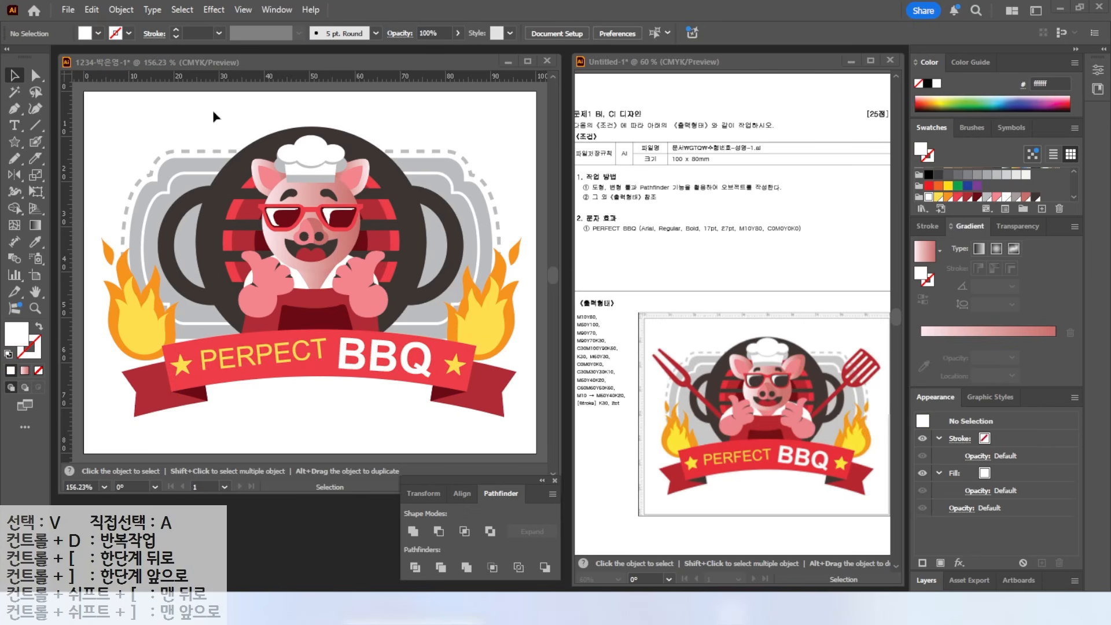
drag(16, 143, 63, 142)
- Draw a tall thin dark red (b22d35) handle rectangle and move it beside the pig
drag(168, 151, 175, 270)
click(969, 196)
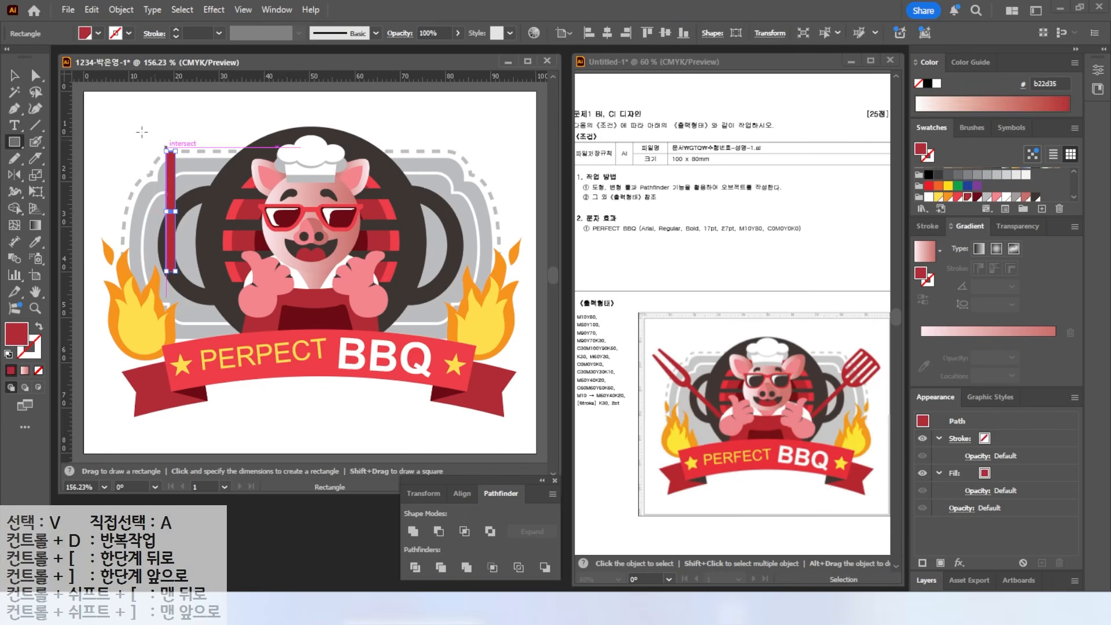
key(v)
drag(175, 191, 186, 254)
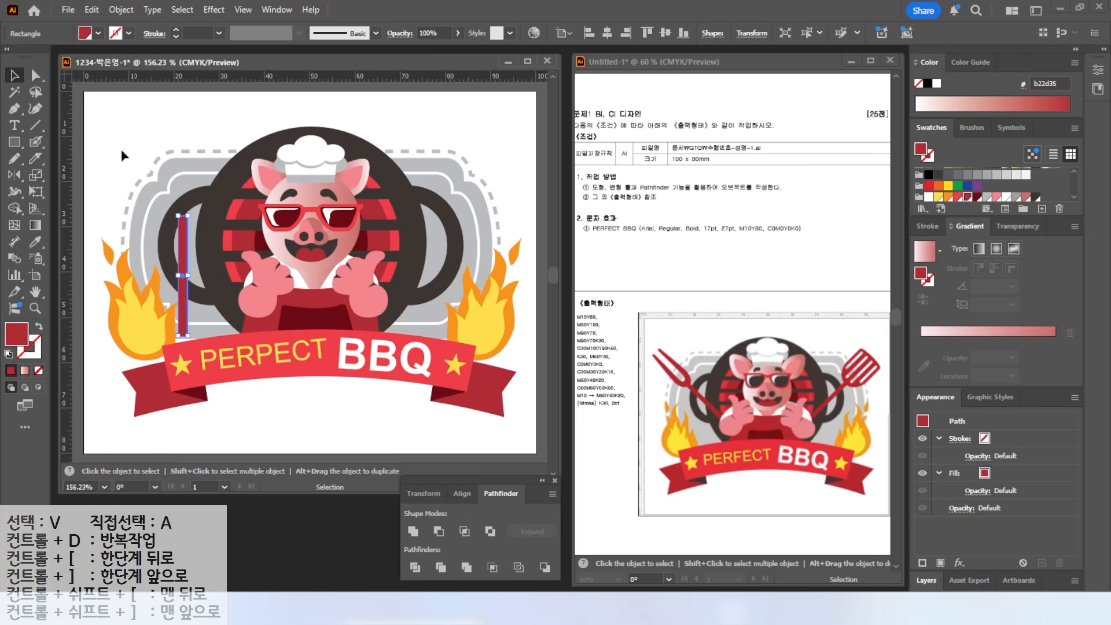
- Draw a narrow tall ellipse above the handle and pull its side anchors down into an egg shape
drag(22, 140, 73, 173)
drag(161, 114, 209, 220)
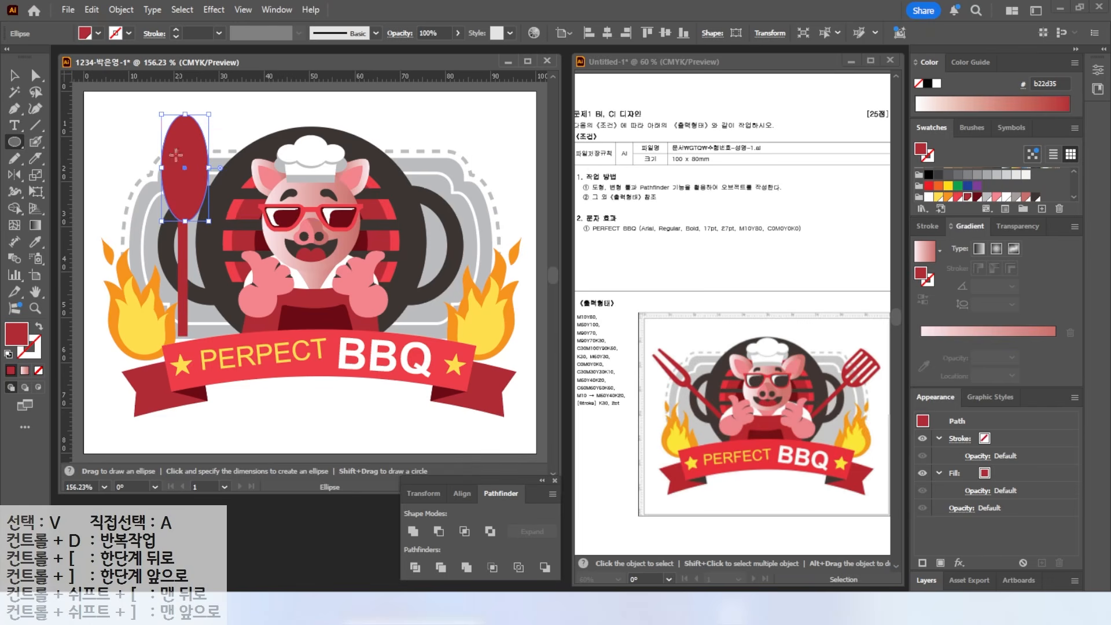
drag(210, 169, 204, 168)
key(v)
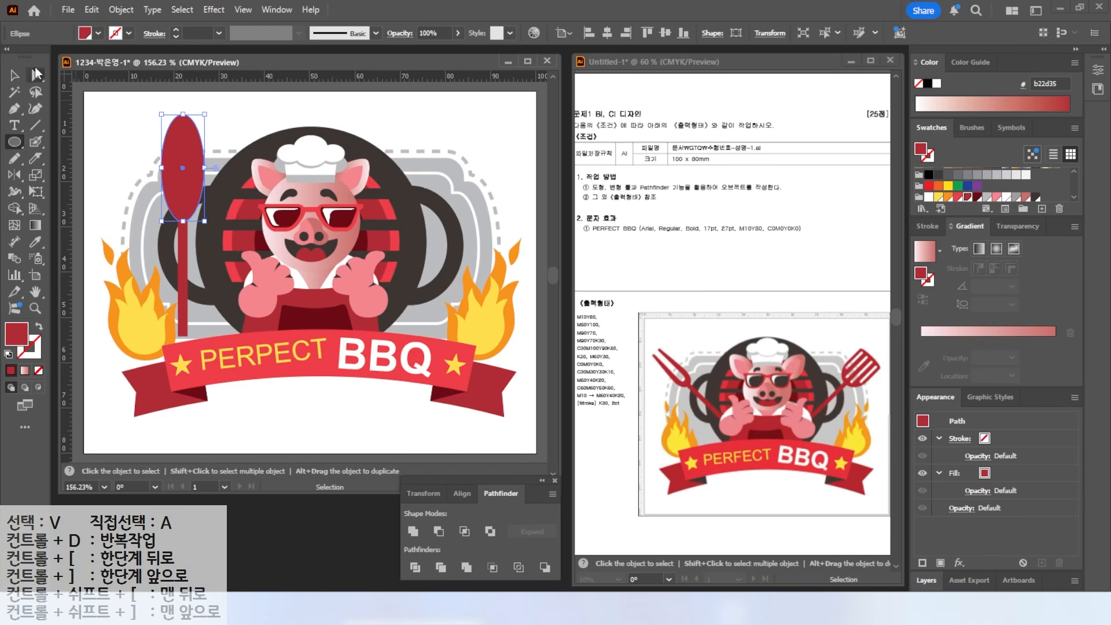
click(36, 73)
click(210, 175)
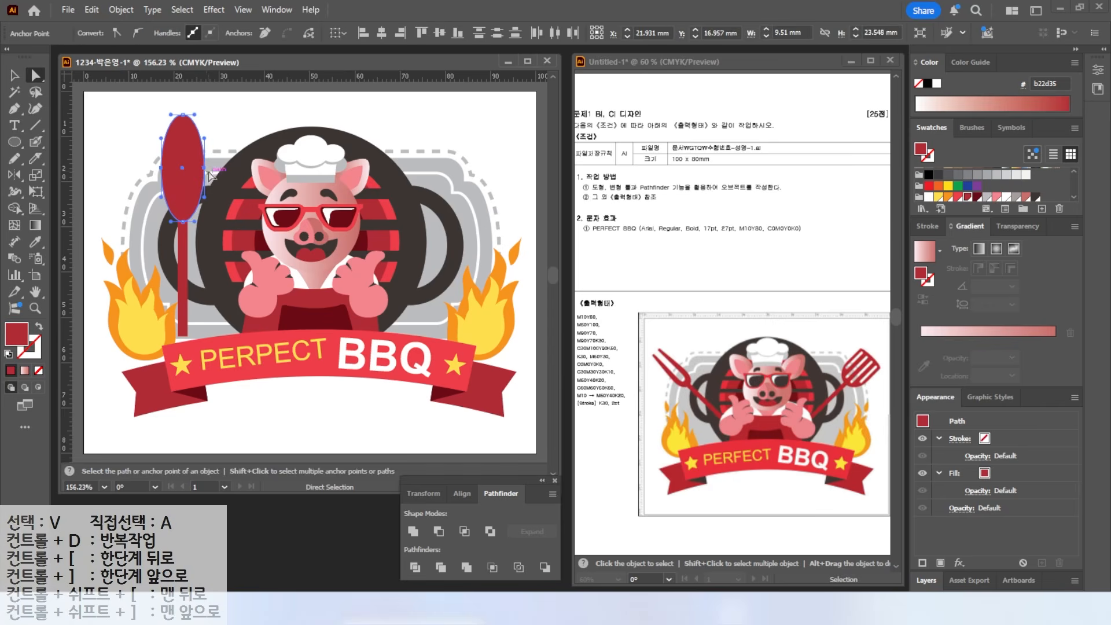
drag(204, 169, 204, 178)
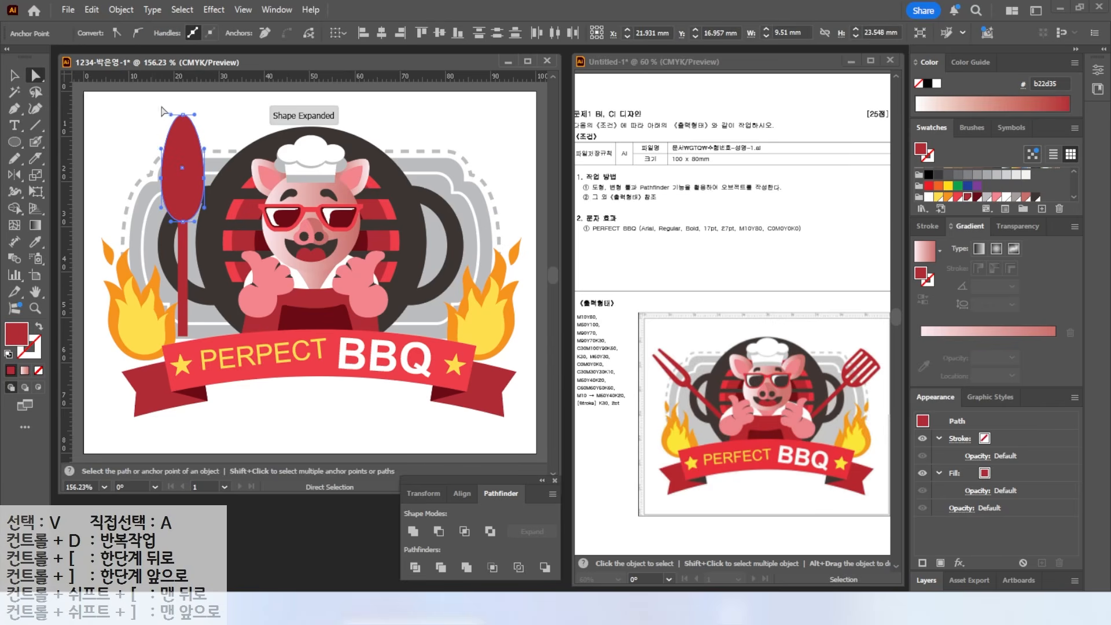
- Center a narrow rounded-rectangle slot on the egg and cut it out with Minus Front
click(13, 144)
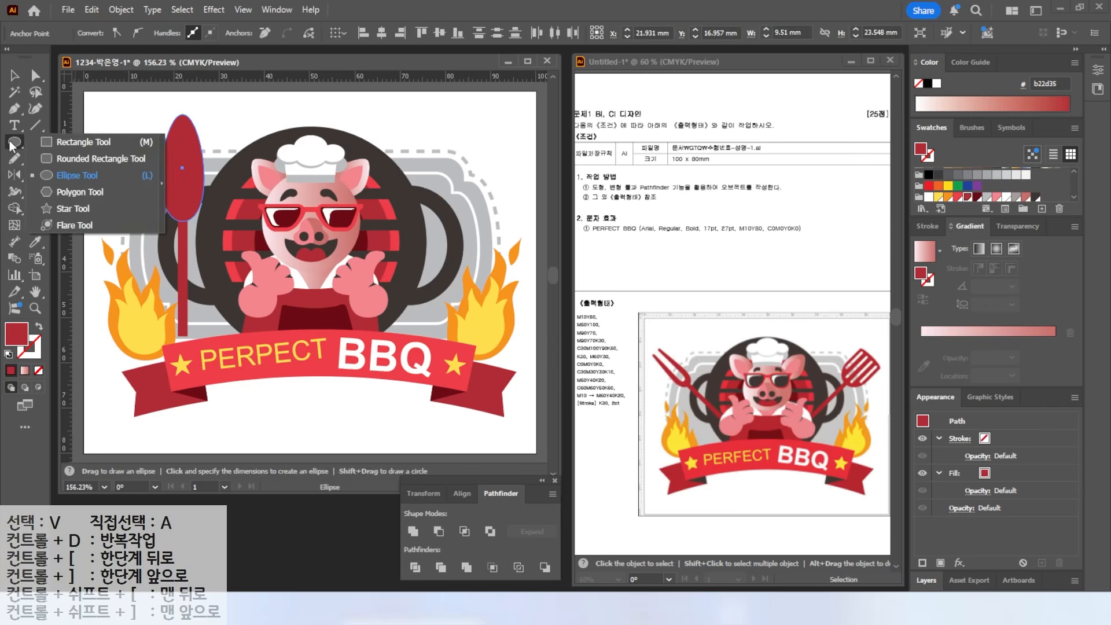
click(58, 158)
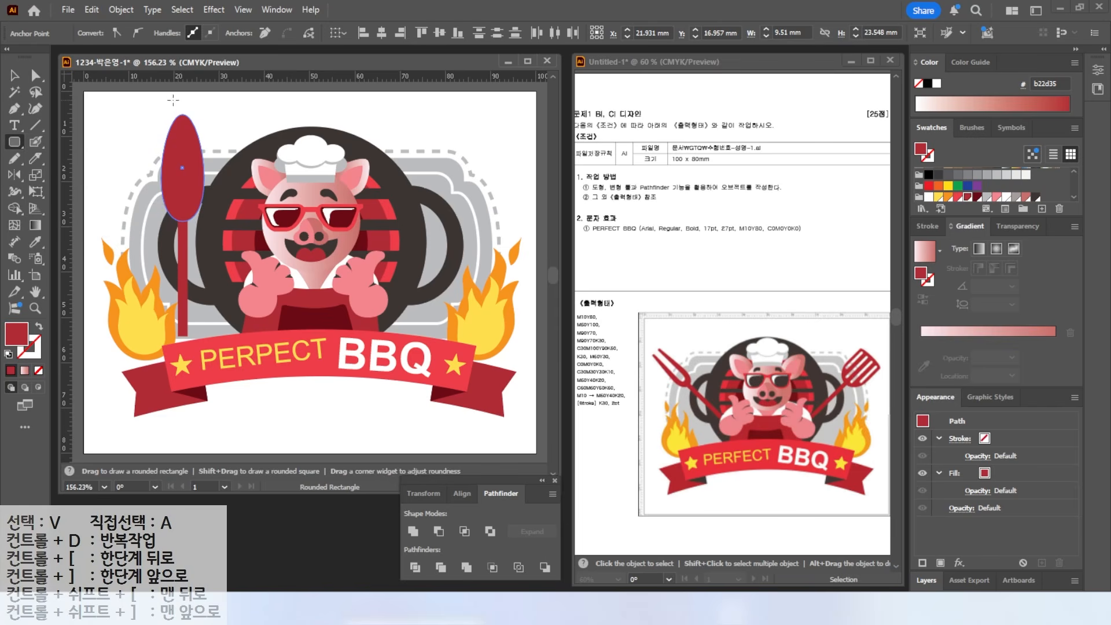
drag(174, 101, 191, 210)
key(v)
drag(135, 105, 196, 287)
click(606, 33)
click(186, 136)
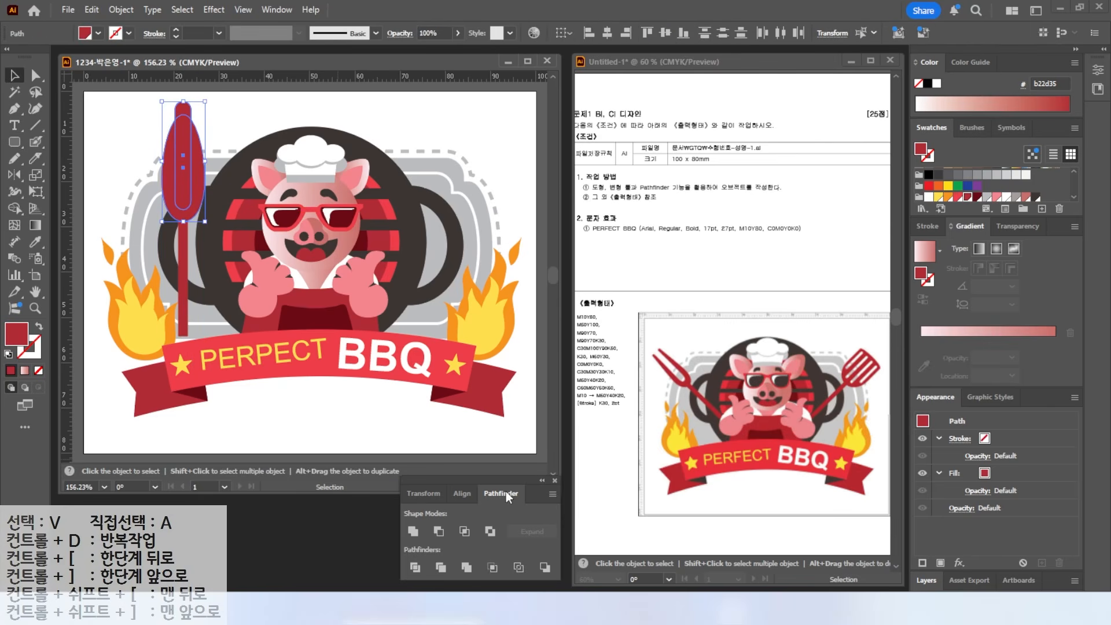
click(437, 529)
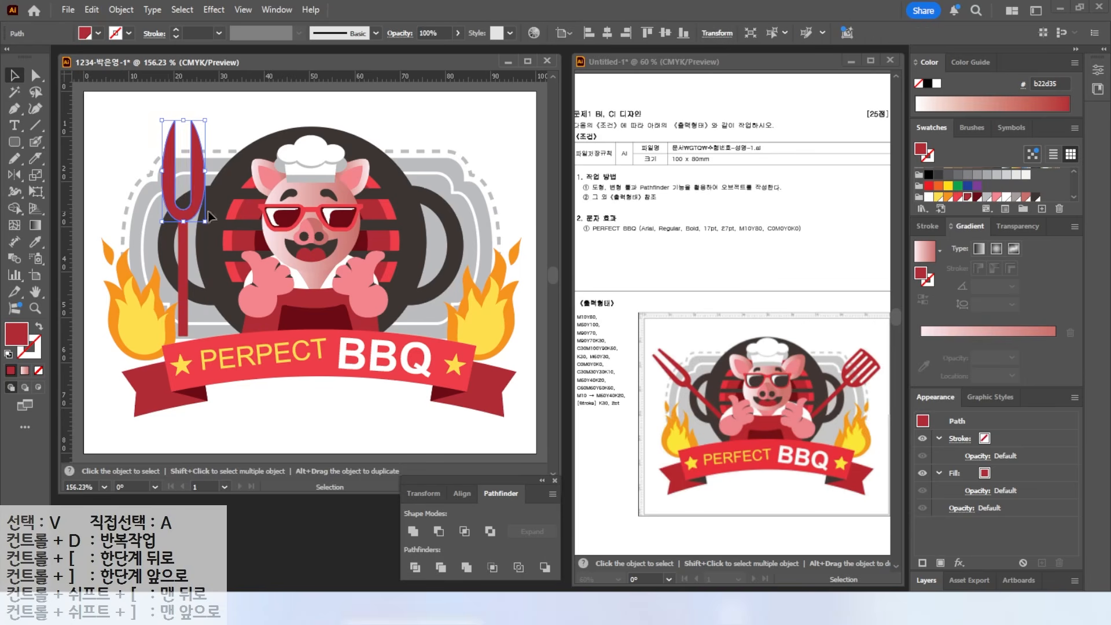
- Round the tips of both fork prongs and reshape the fork head's outer curves
key(ctrl+plus)
key(ctrl+plus)
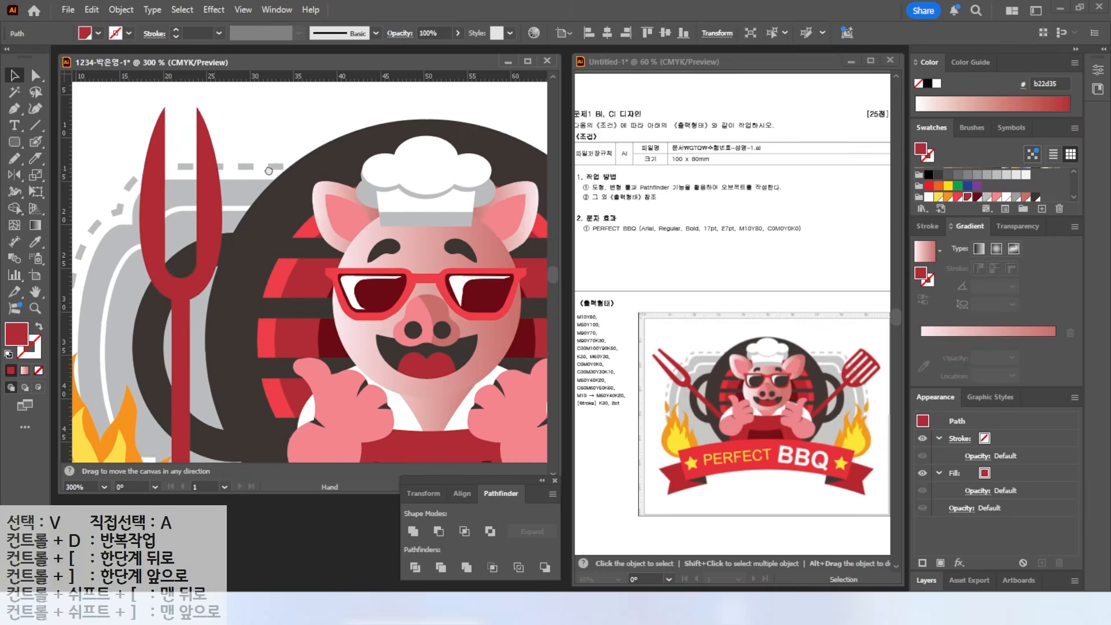
key(a)
drag(203, 132, 244, 138)
click(182, 230)
drag(183, 200, 188, 184)
click(265, 229)
drag(265, 198, 260, 190)
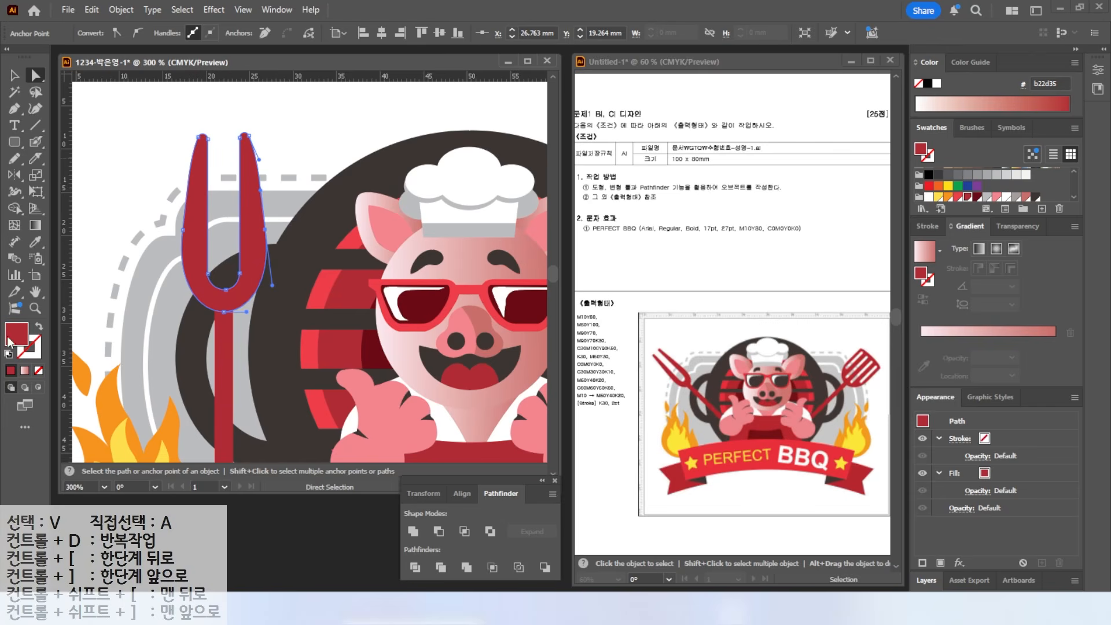
- Tilt the fork about 38° counterclockwise, reposition it, and send it behind the pig's hand
double_click(36, 292)
click(15, 75)
drag(196, 255, 196, 258)
drag(210, 339, 224, 249)
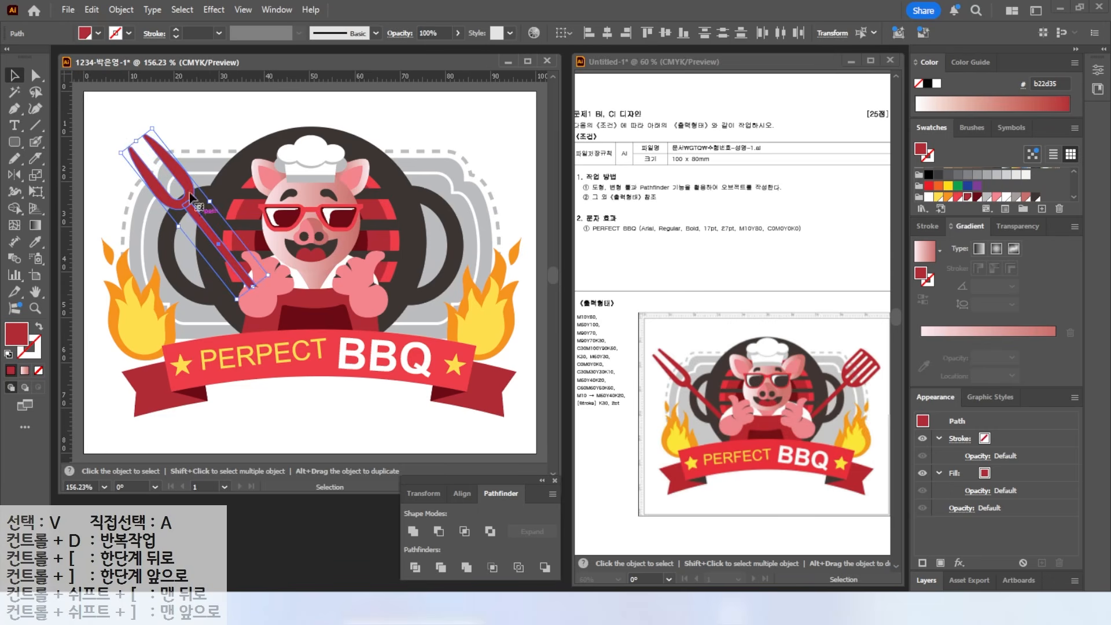
click(125, 156)
drag(124, 156, 202, 227)
drag(165, 183, 155, 191)
drag(126, 150, 117, 139)
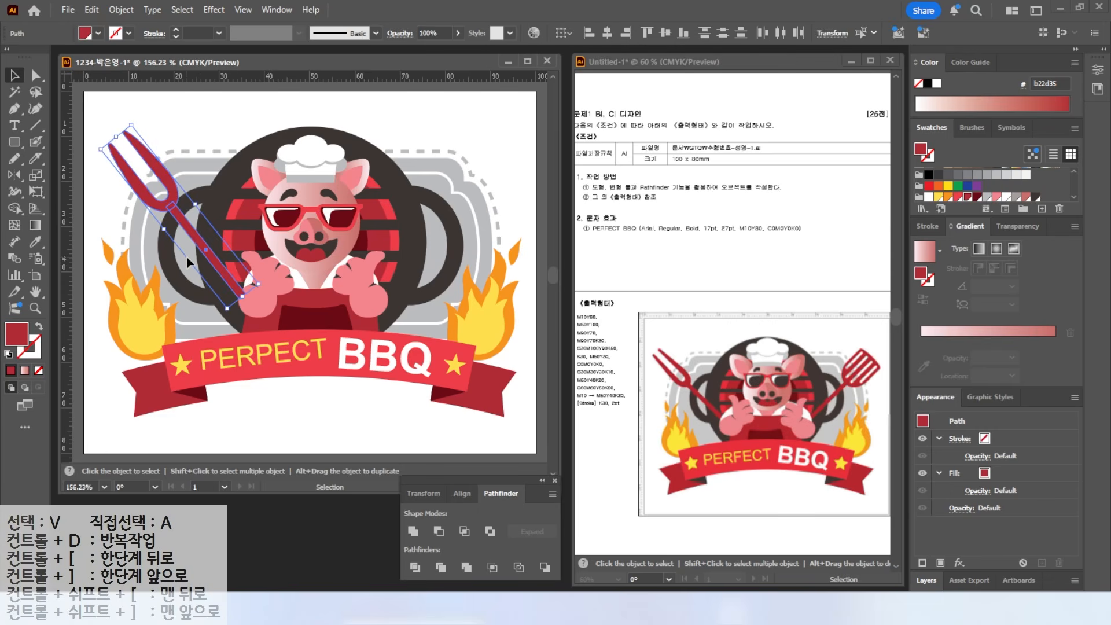
key(ctrl+[)
- Copy the red handle to the pig's right, stand it upright, and add a rounded-rectangle head
click(256, 192)
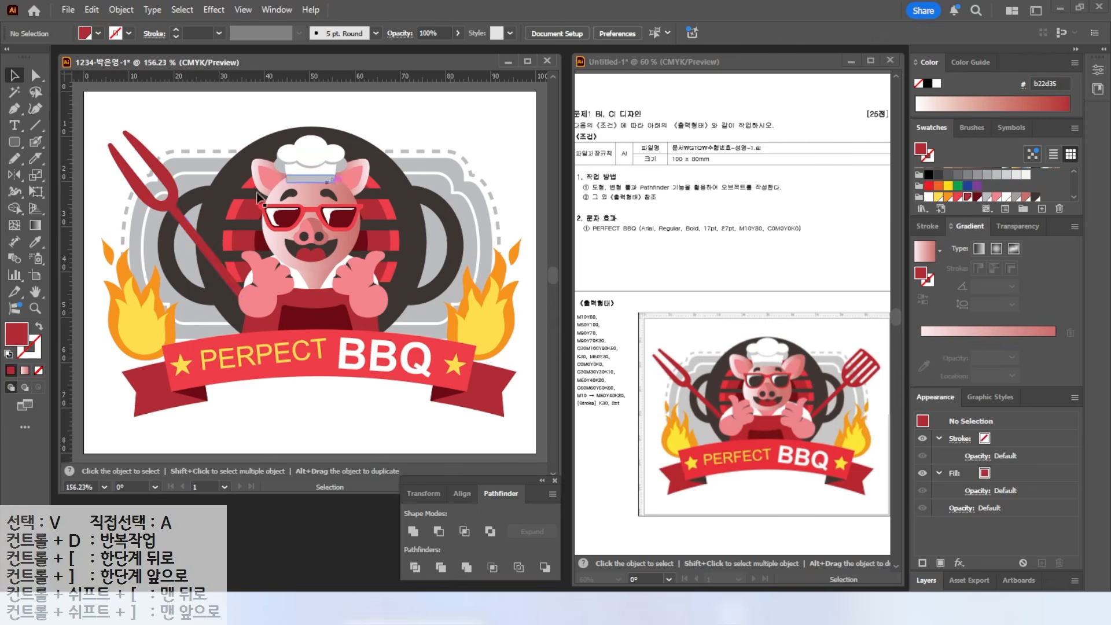
alt+drag(207, 251, 405, 256)
drag(413, 204, 421, 207)
click(14, 142)
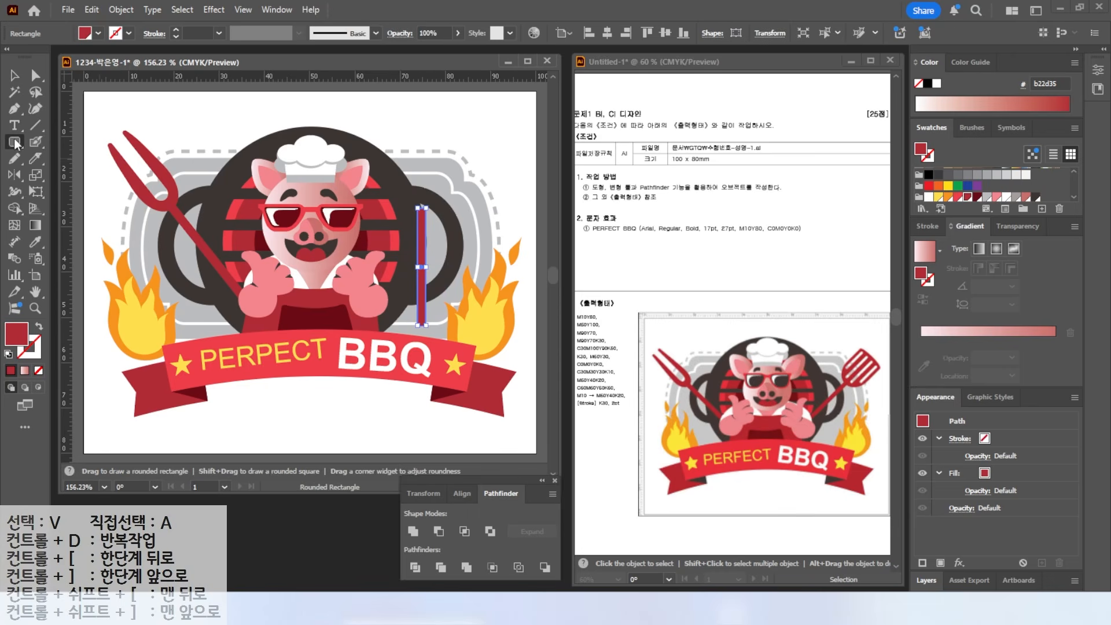
drag(388, 131, 429, 191)
key(v)
click(414, 111)
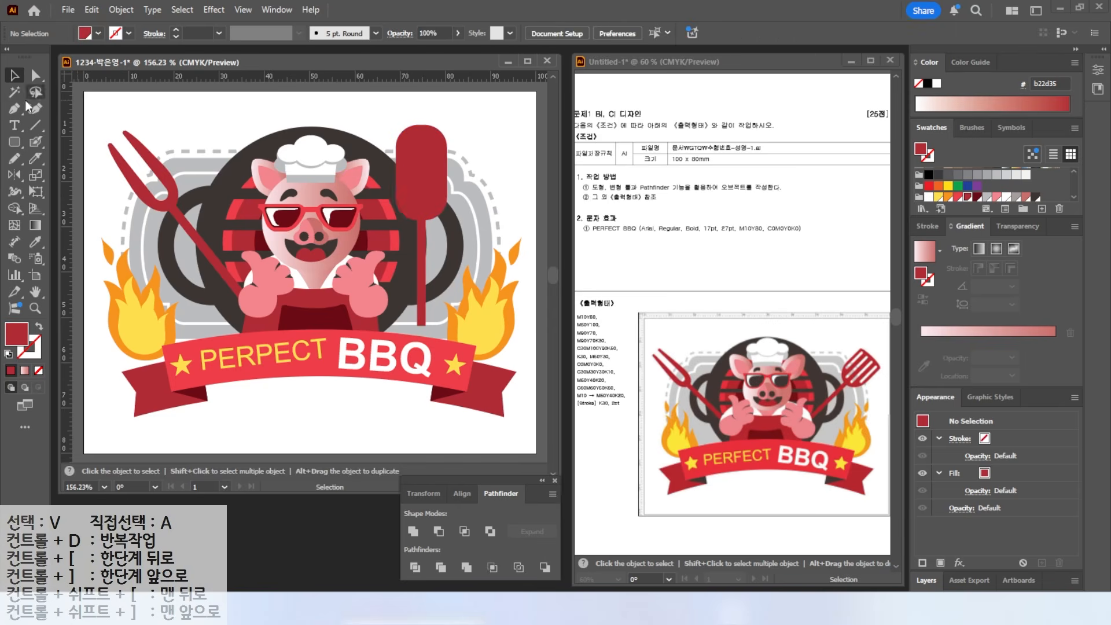
- Draw a wide unfilled, black-outlined ellipse and delete its bottom point to leave an open arc
click(14, 142)
click(74, 175)
drag(365, 145, 503, 230)
key(v)
drag(463, 182, 454, 176)
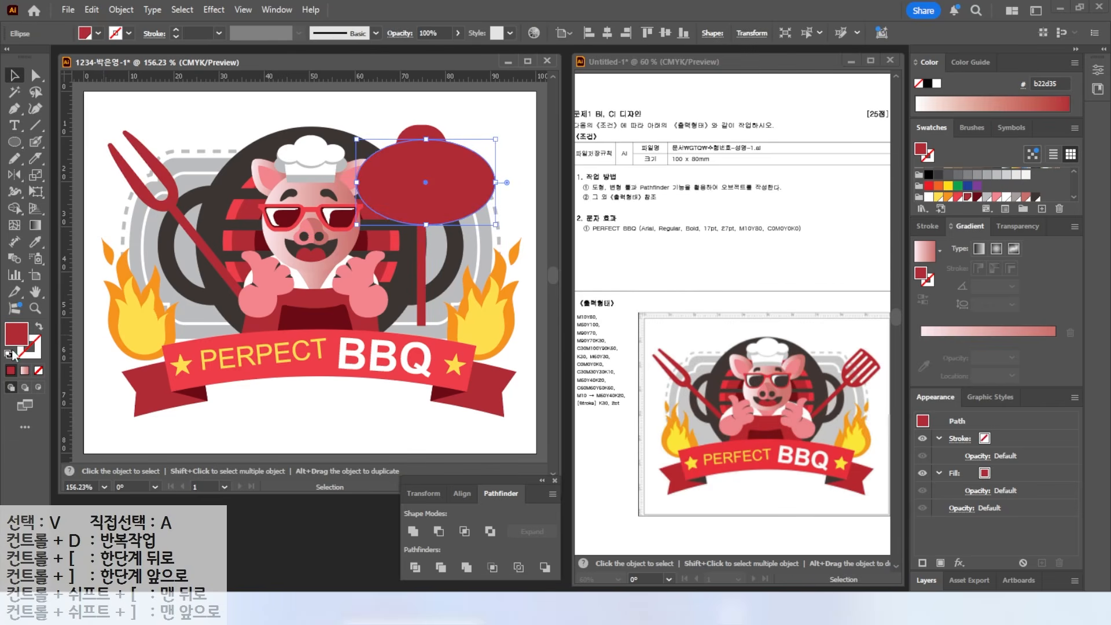
key(d)
key(slash)
click(298, 112)
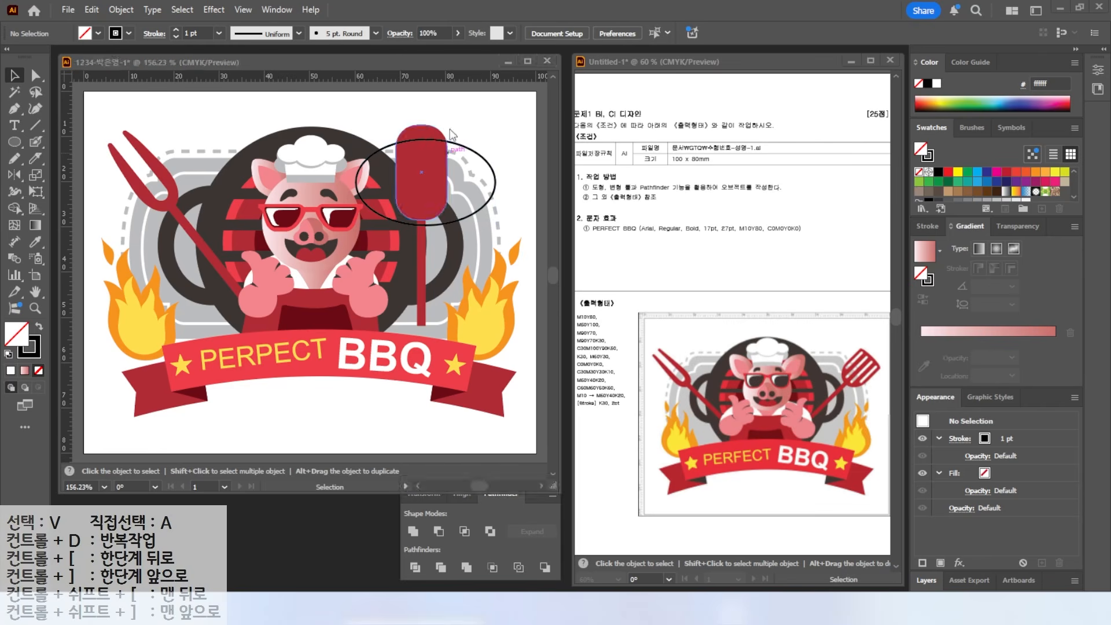
key(a)
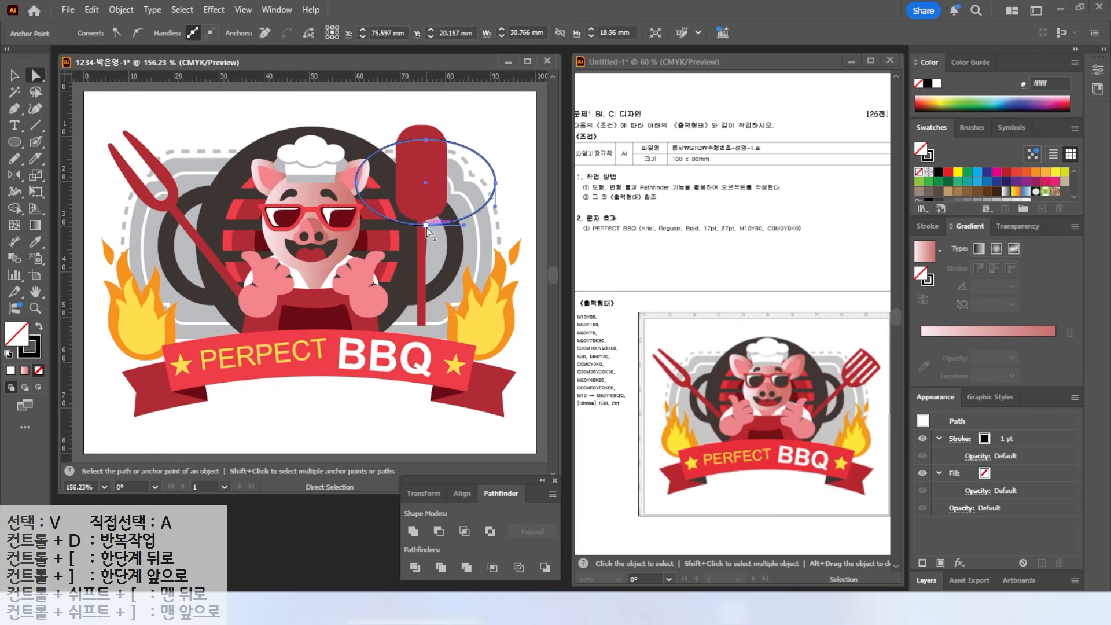
click(426, 225)
key(Delete)
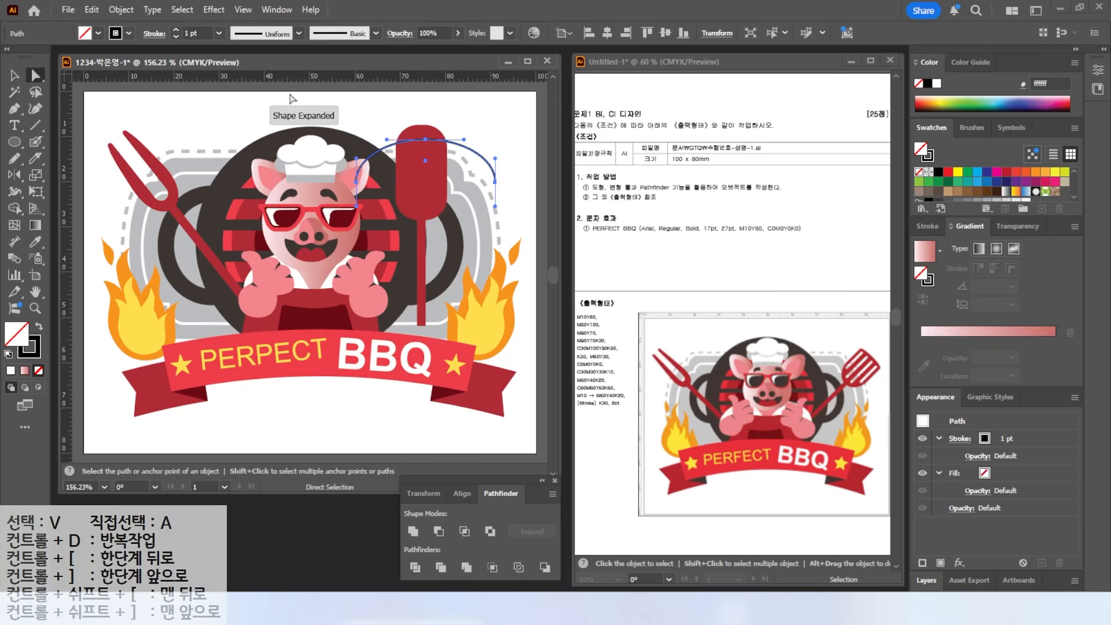
- Divide the spatula head along the arc and delete the top cap for a flat head
click(15, 76)
click(505, 127)
drag(456, 144, 454, 137)
shift+click(435, 149)
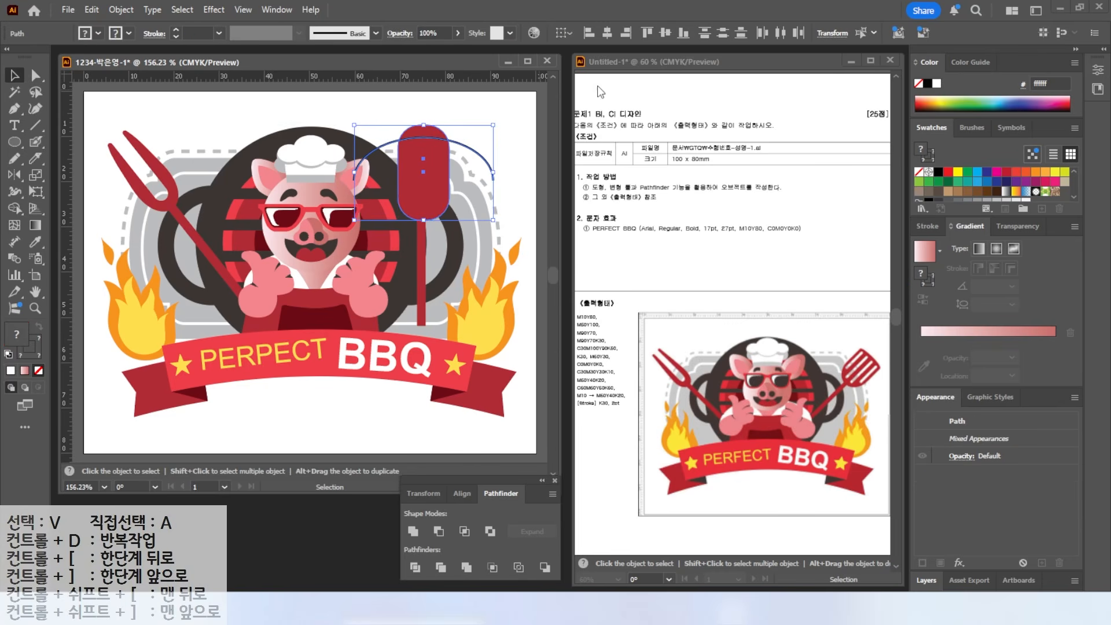
click(415, 568)
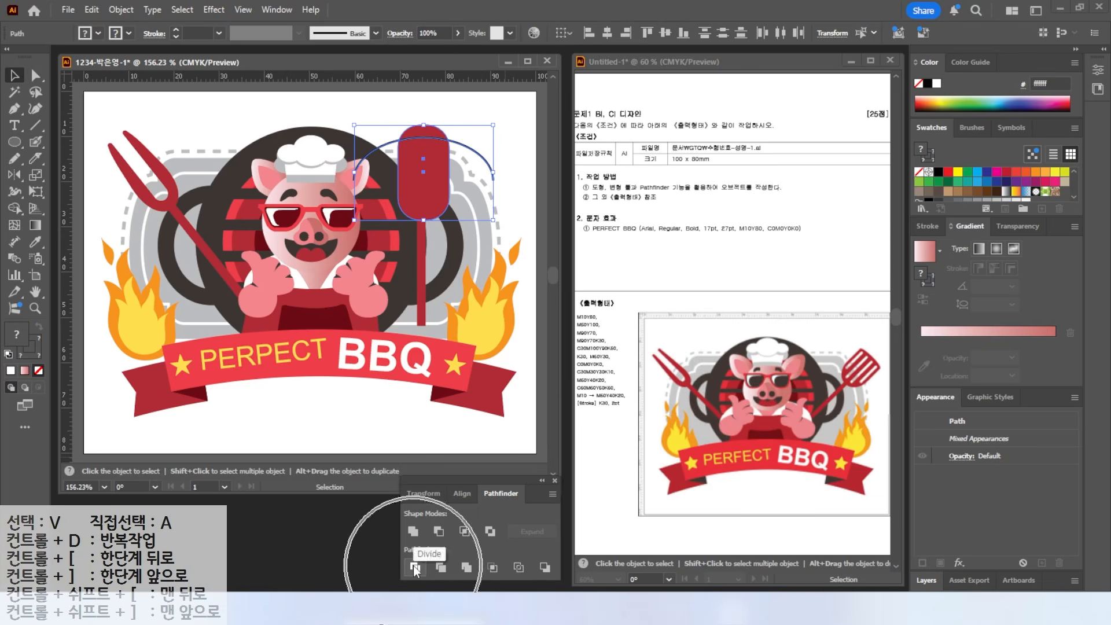
click(29, 75)
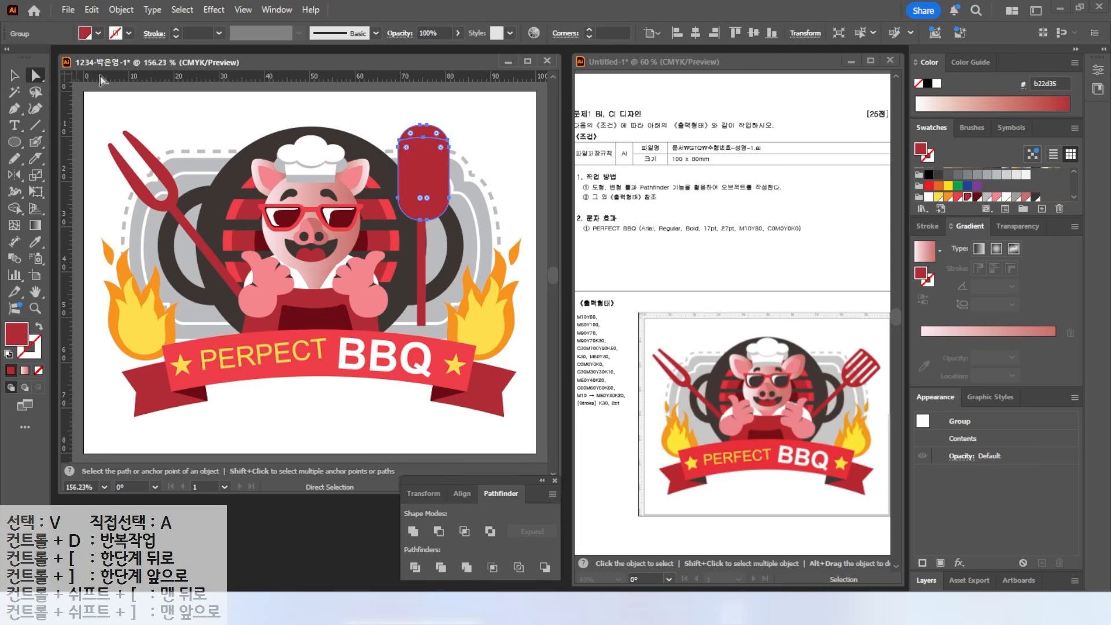
click(347, 111)
click(431, 137)
key(Delete)
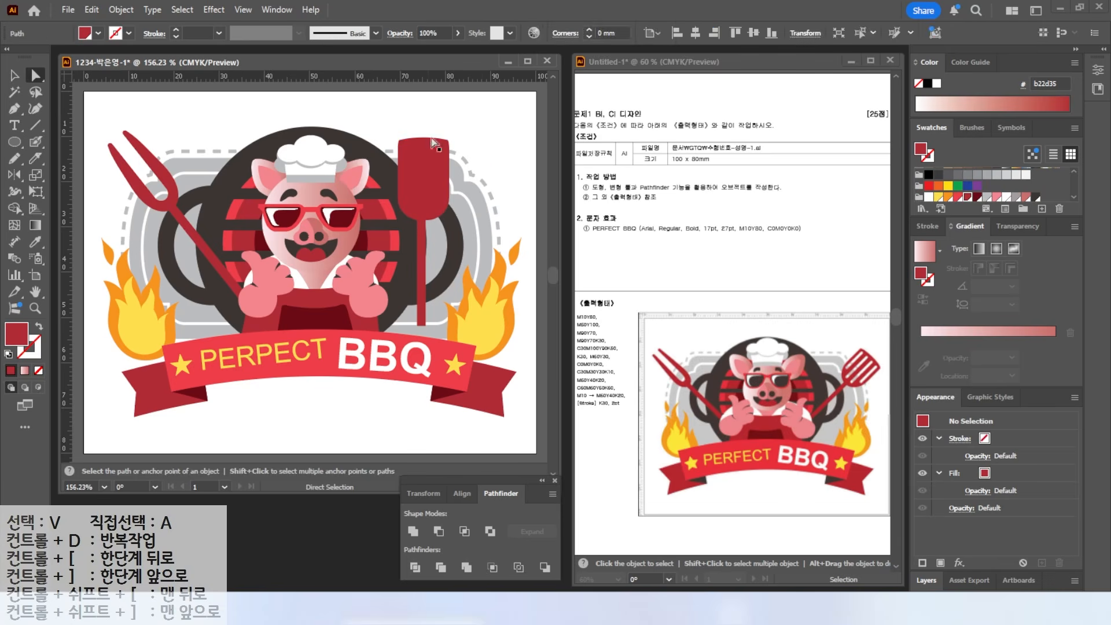
key(v)
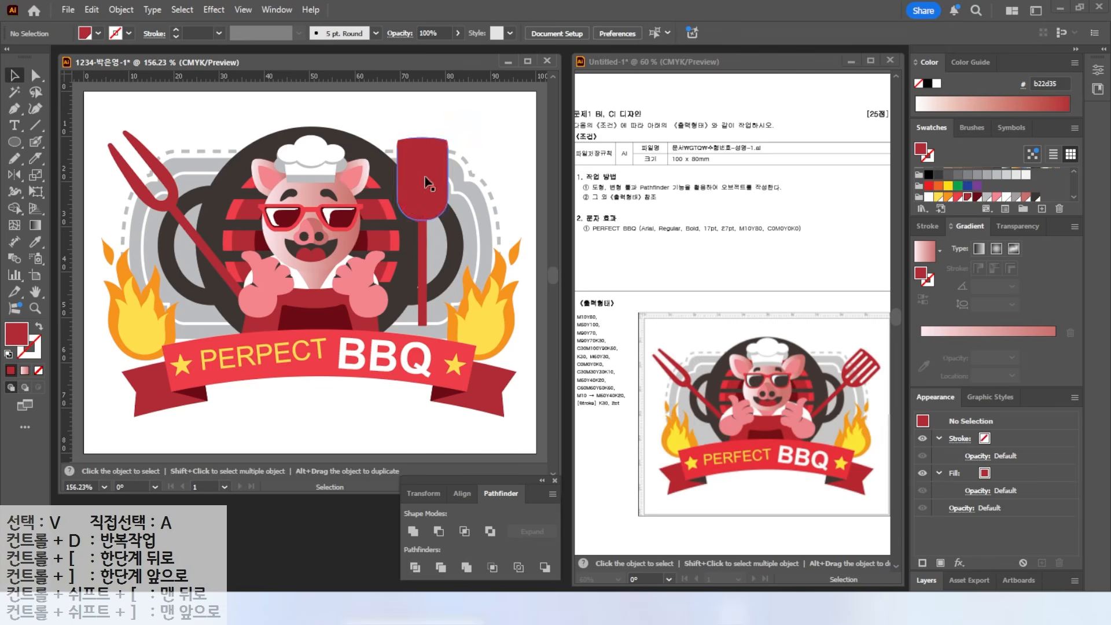
drag(14, 142, 68, 158)
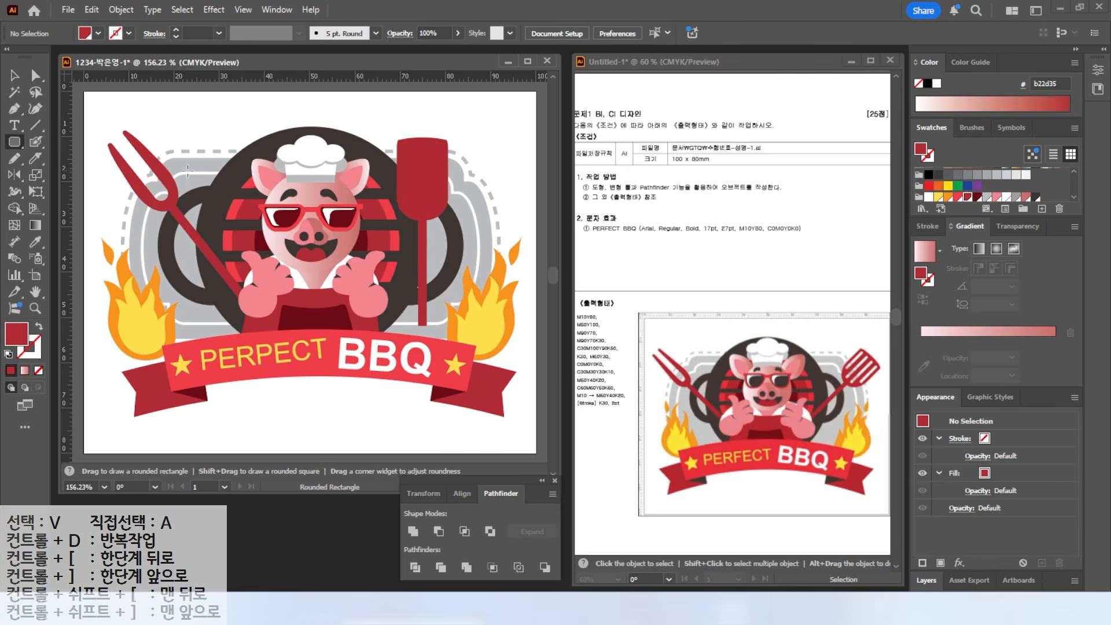
- Draw a tall thin white slot, copy it to make four, and space them evenly across the head
scroll(393, 147, up, 5)
drag(394, 145, 413, 382)
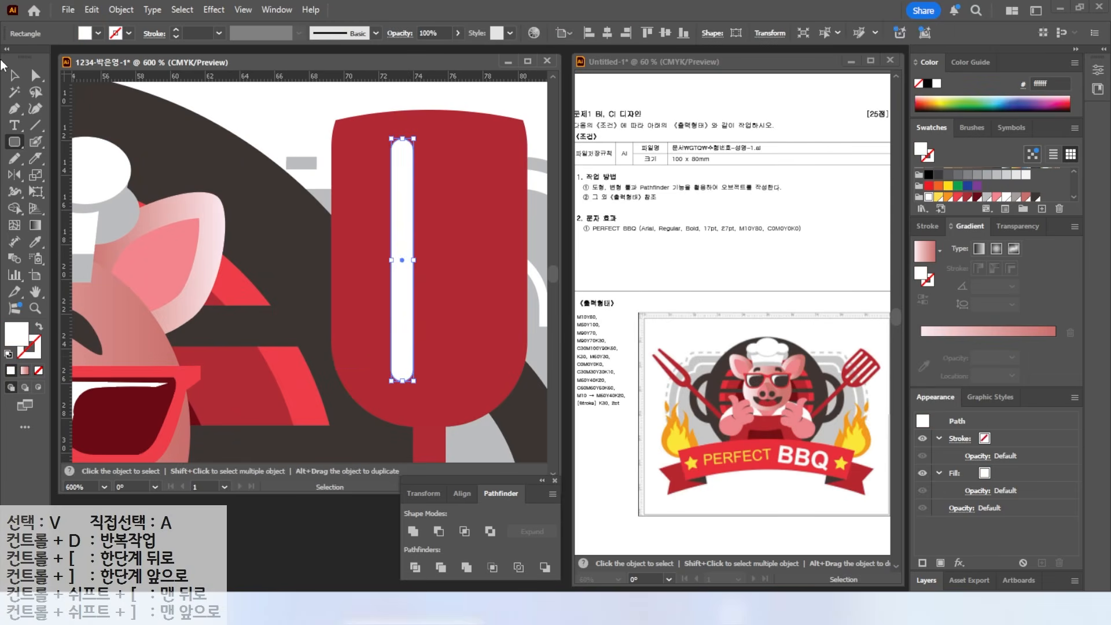
key(v)
drag(402, 235, 494, 231)
alt+drag(401, 232, 367, 229)
shift+click(402, 250)
shift+click(450, 253)
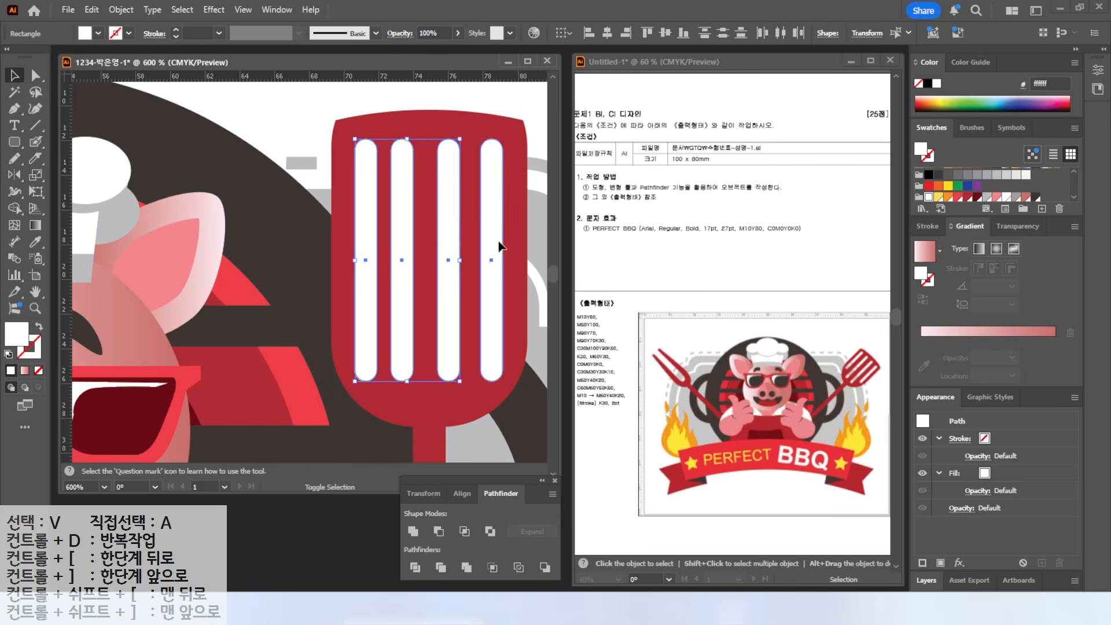
shift+click(498, 241)
click(780, 33)
click(367, 217)
shift+click(488, 304)
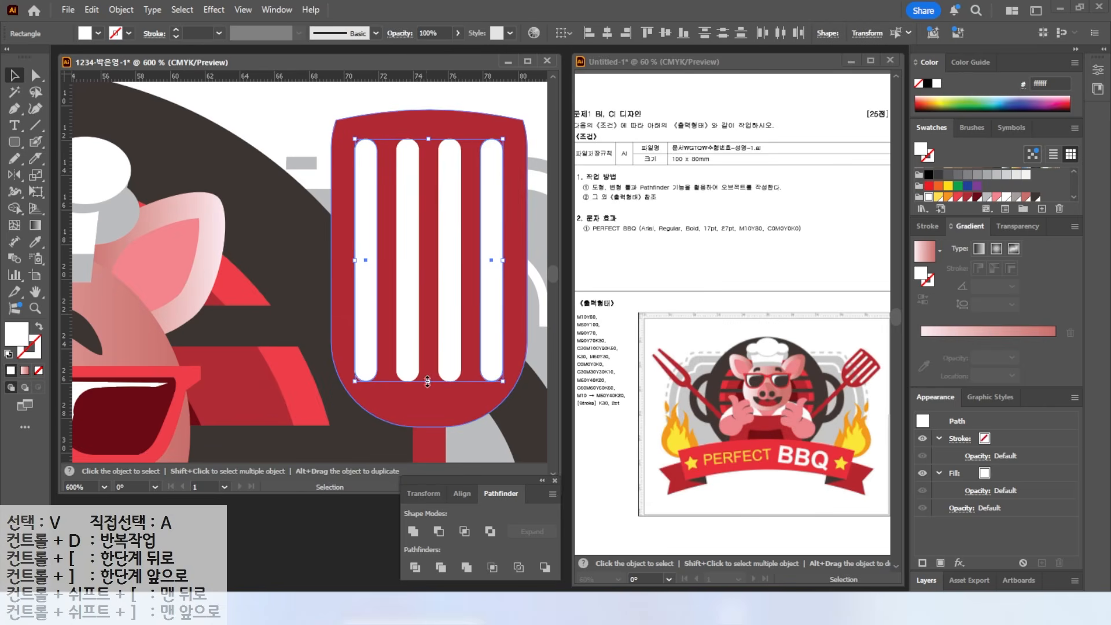
- Cut the four bars out of the spatula head with Minus Front
click(348, 115)
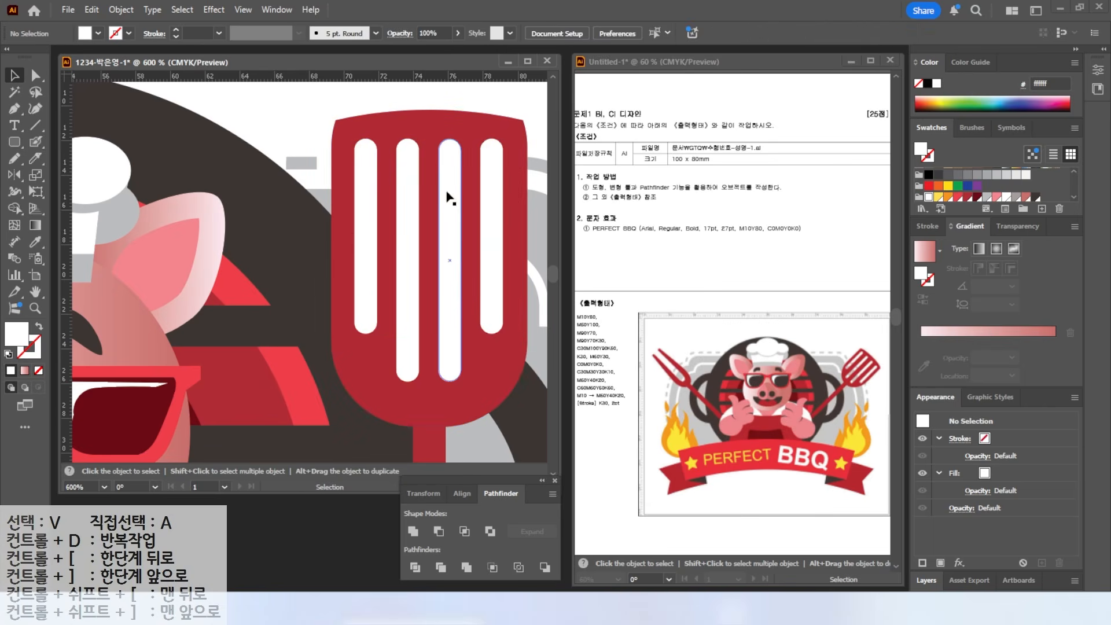
drag(329, 98, 520, 151)
click(319, 95)
drag(328, 105, 510, 171)
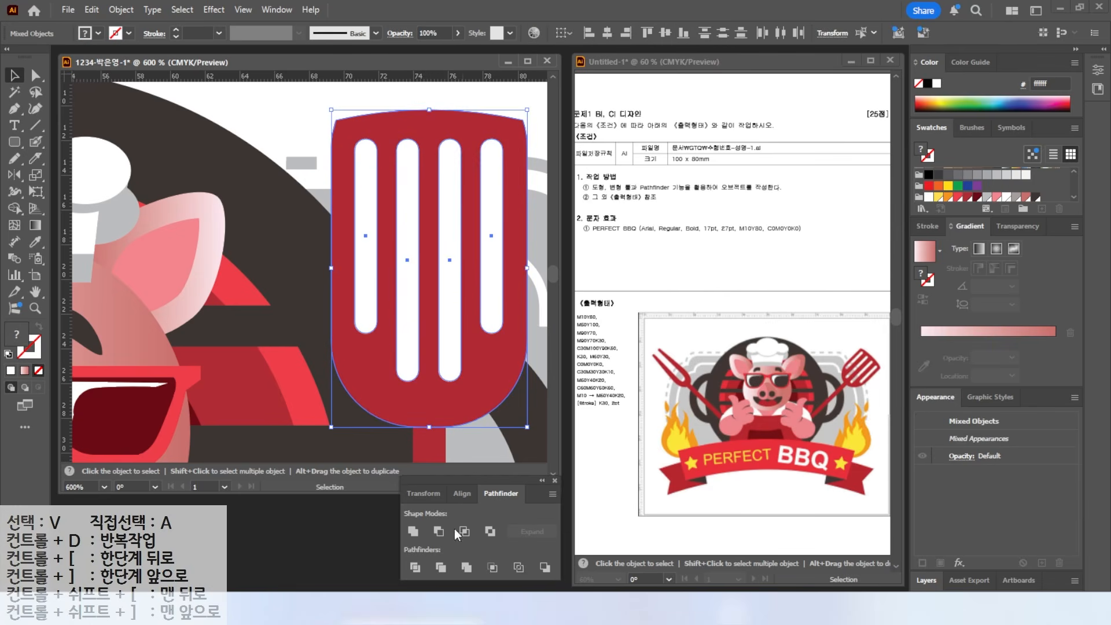
click(438, 531)
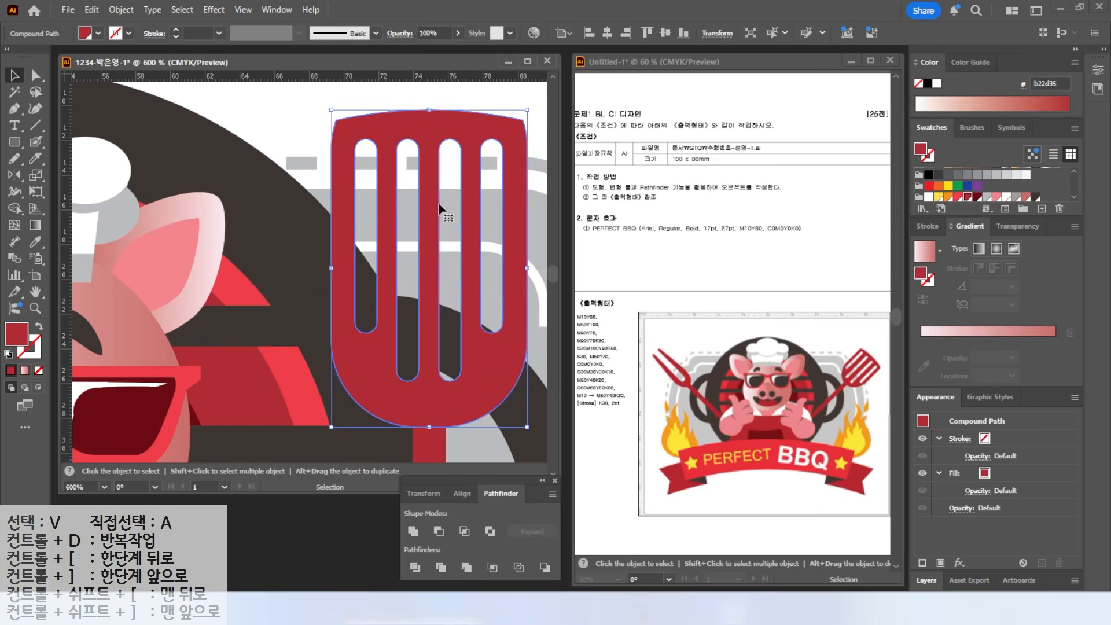
- Select the spatula with its handle and rotate it about 35° clockwise
key(ctrl+0)
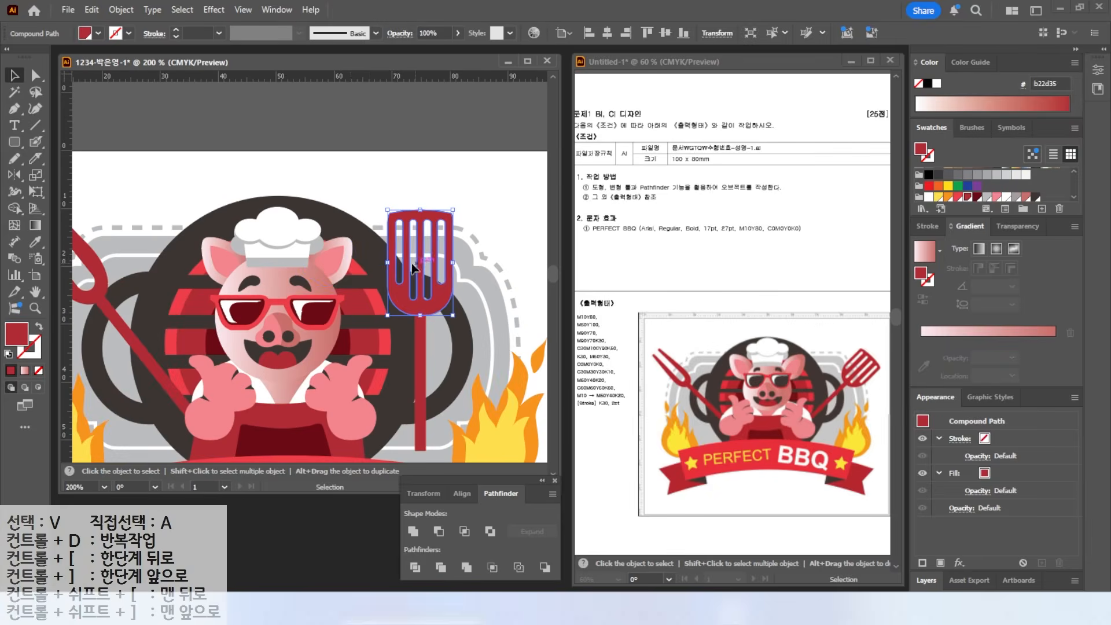
click(35, 292)
click(15, 74)
shift+click(423, 260)
drag(453, 133, 480, 190)
click(530, 147)
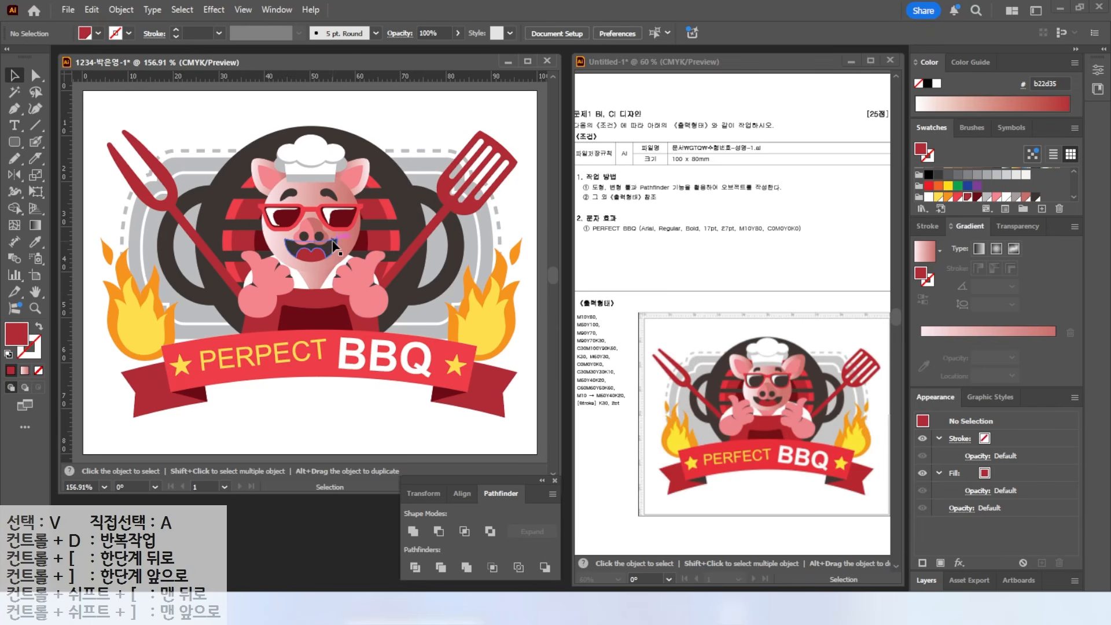
- Check the arched ribbon group by selecting and deselecting it
click(324, 393)
click(387, 436)
click(297, 382)
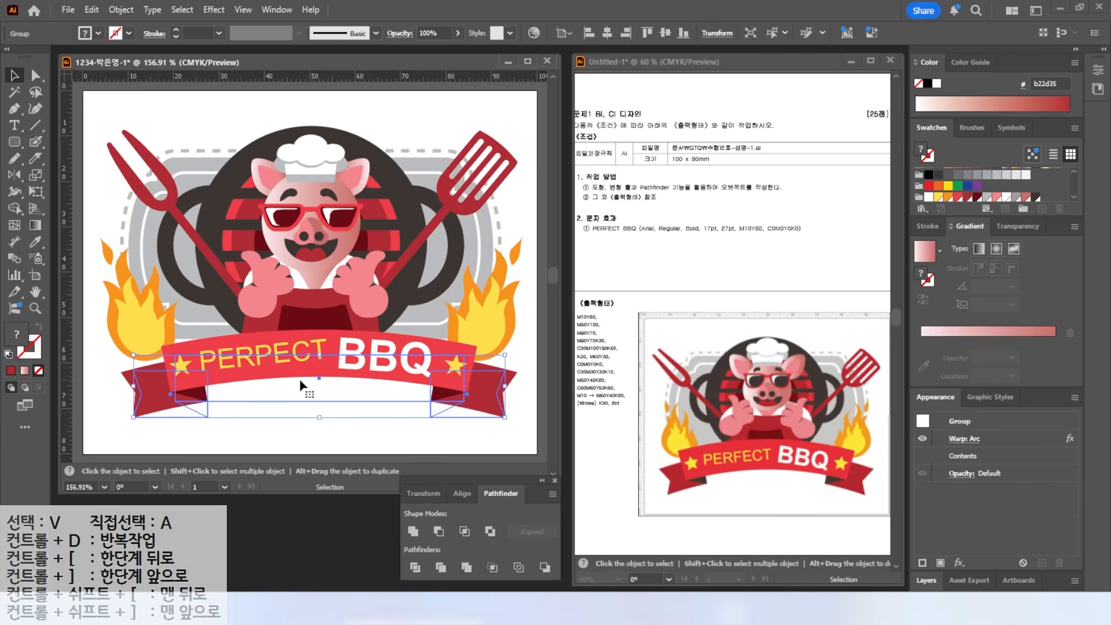
click(117, 393)
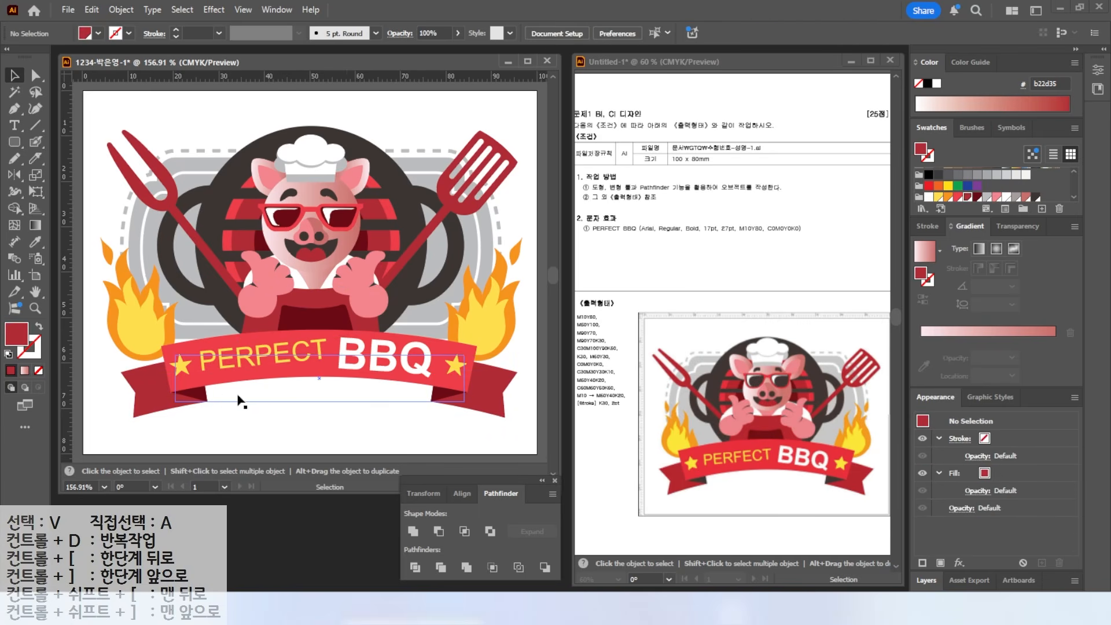
- Save the badge as an Adobe Illustrator (*.AI) file in the GTQ folder and close it
click(66, 10)
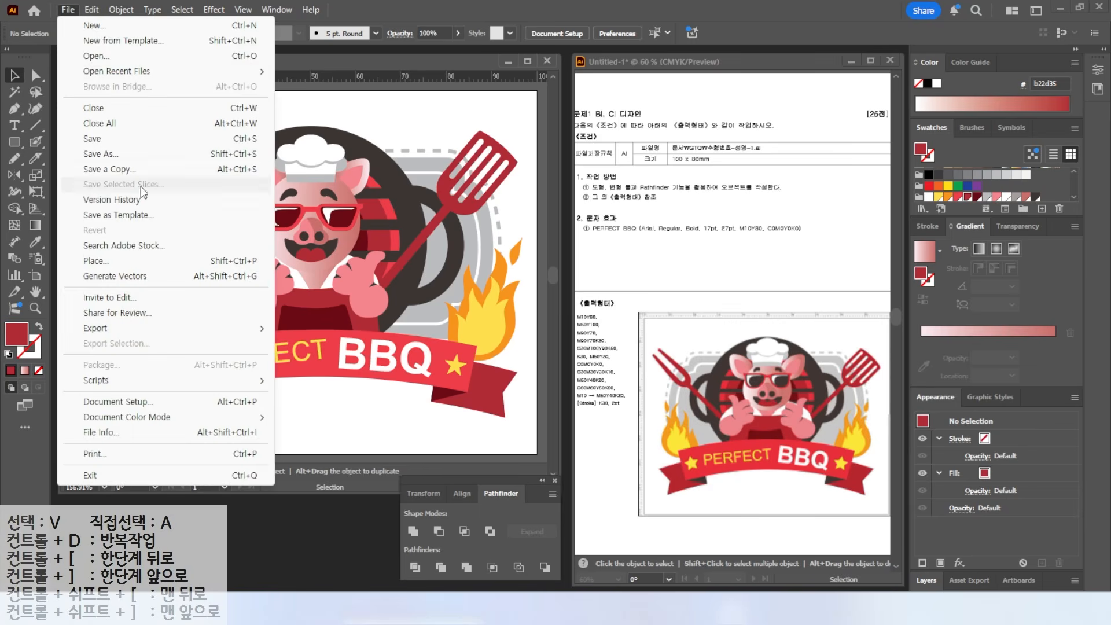
click(96, 157)
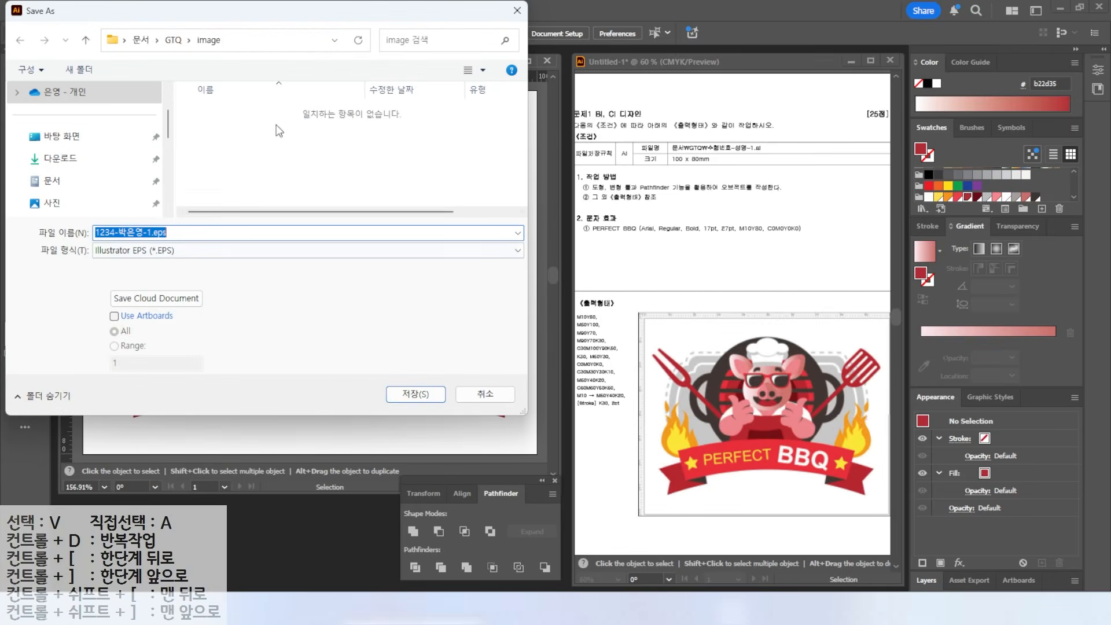
click(173, 40)
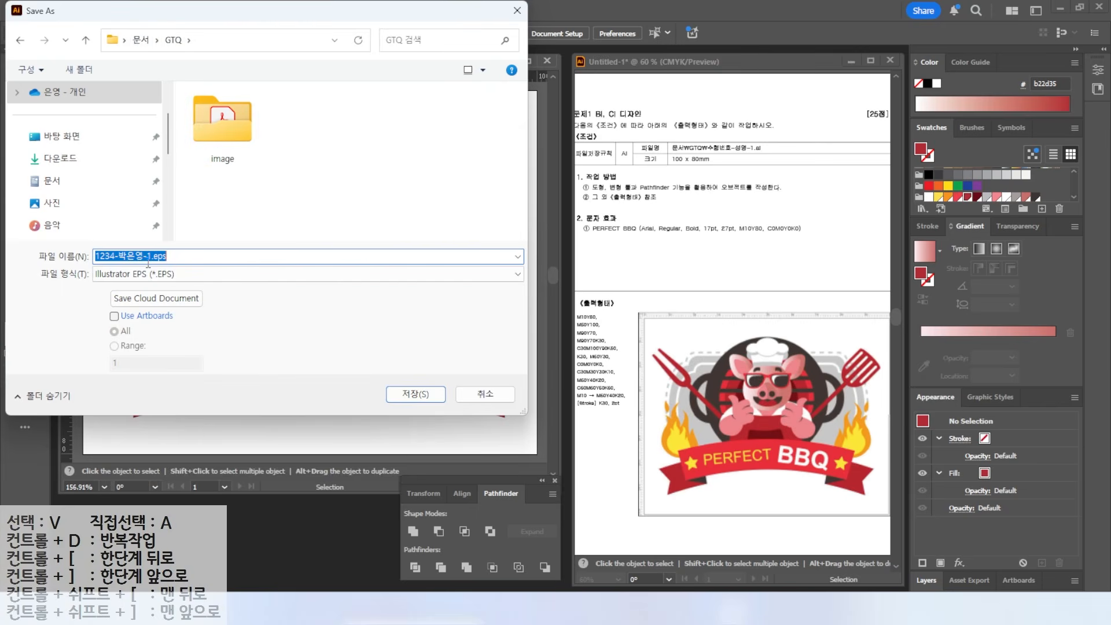
click(187, 273)
click(145, 292)
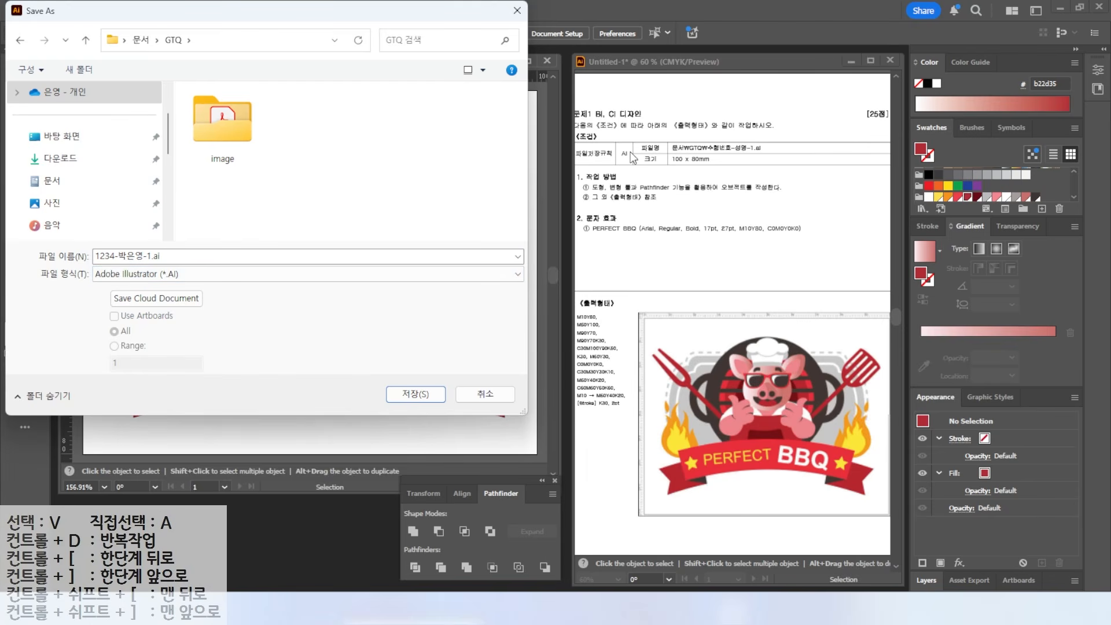
click(416, 395)
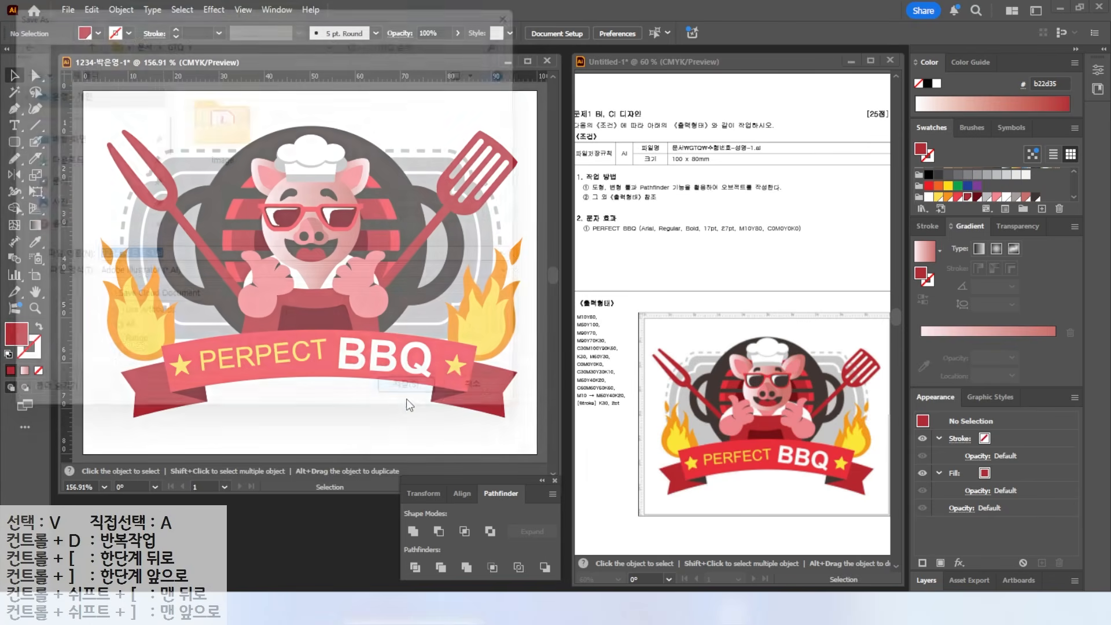
click(570, 493)
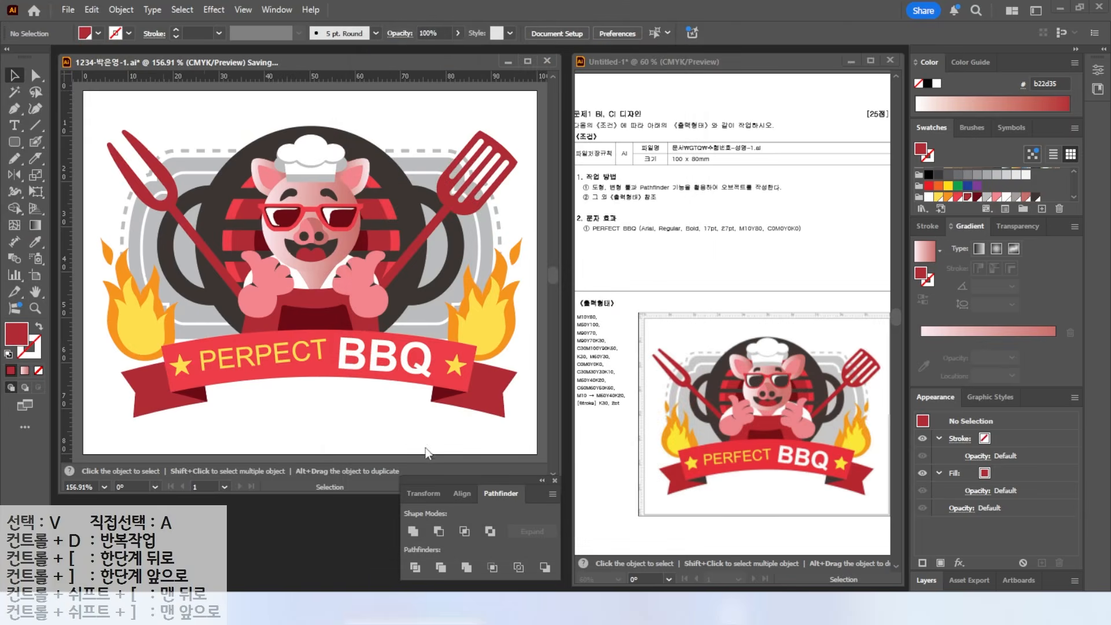
key(ctrl+w)
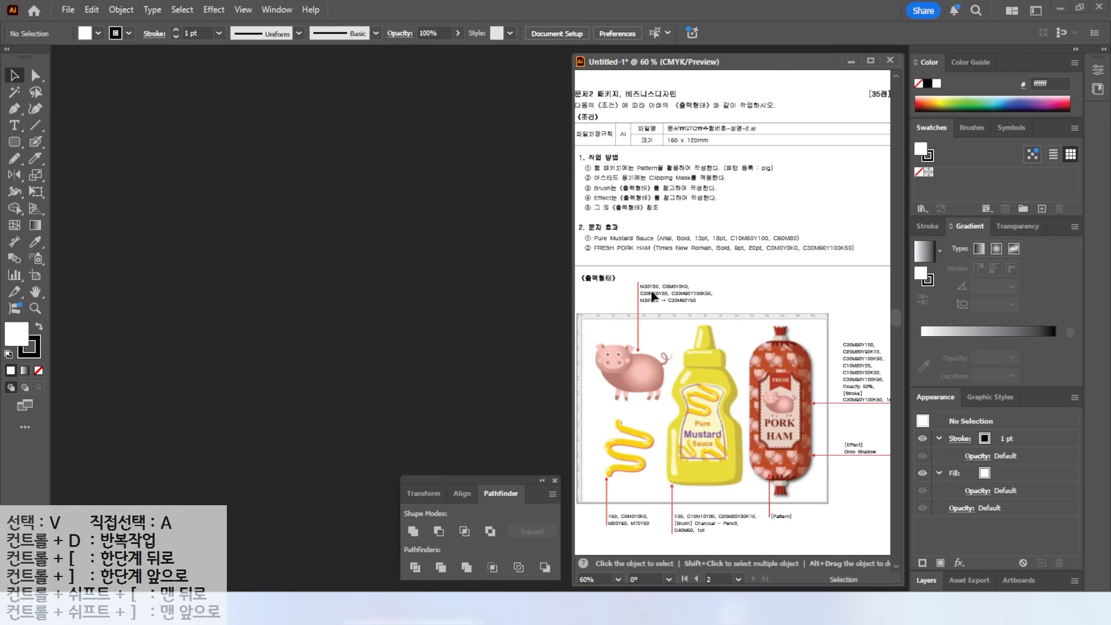
- Create a new document with the task file name, 160 mm wide and 120 mm high
click(67, 9)
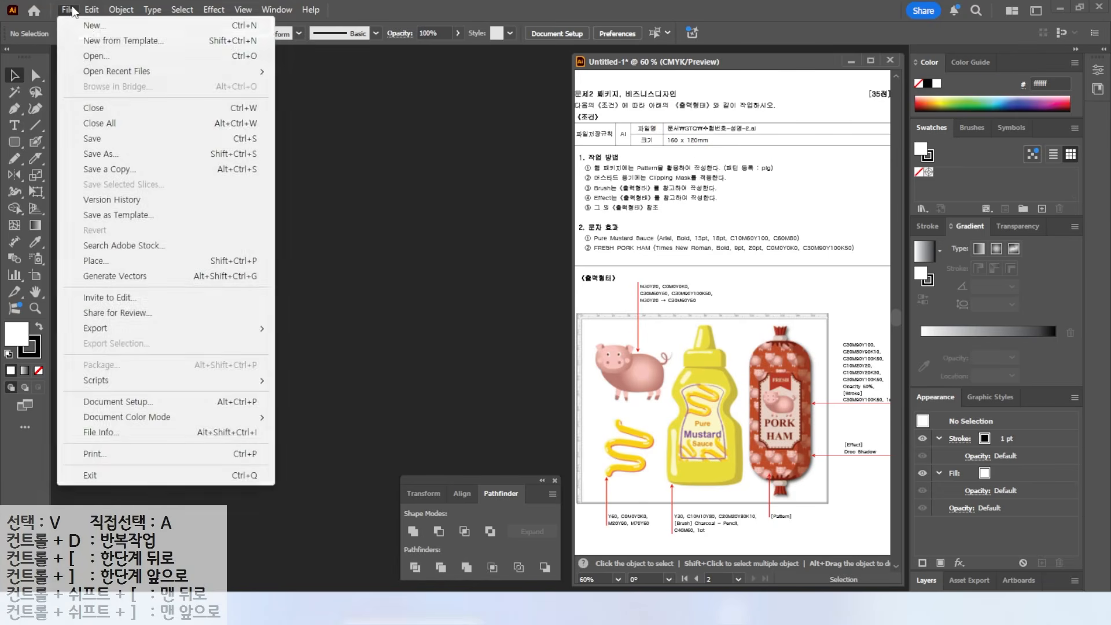
click(81, 26)
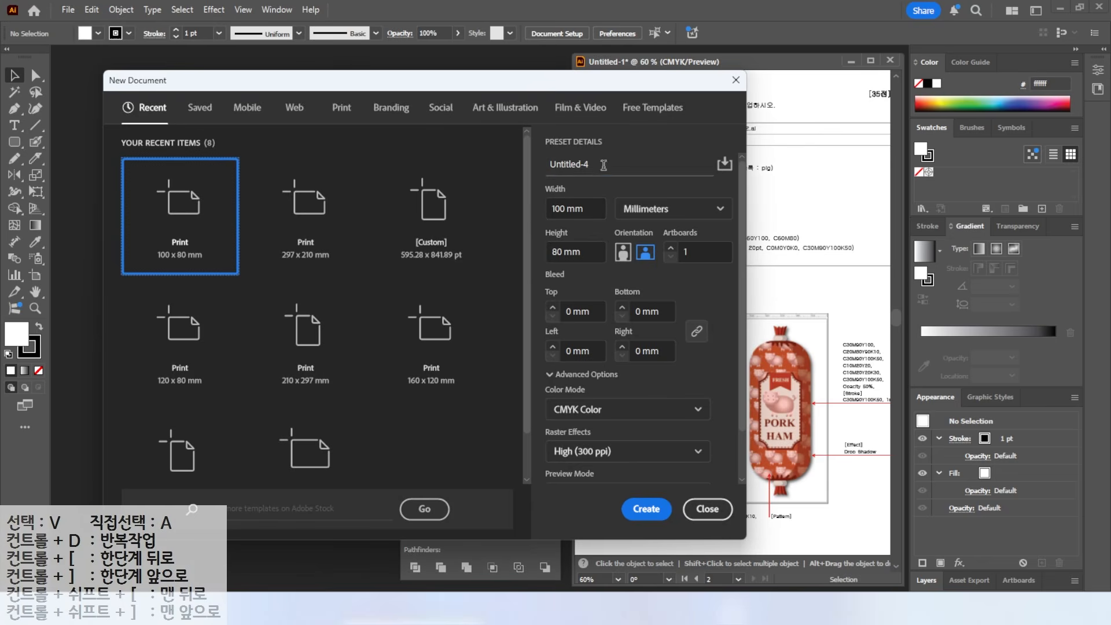
click(603, 165)
text(123)
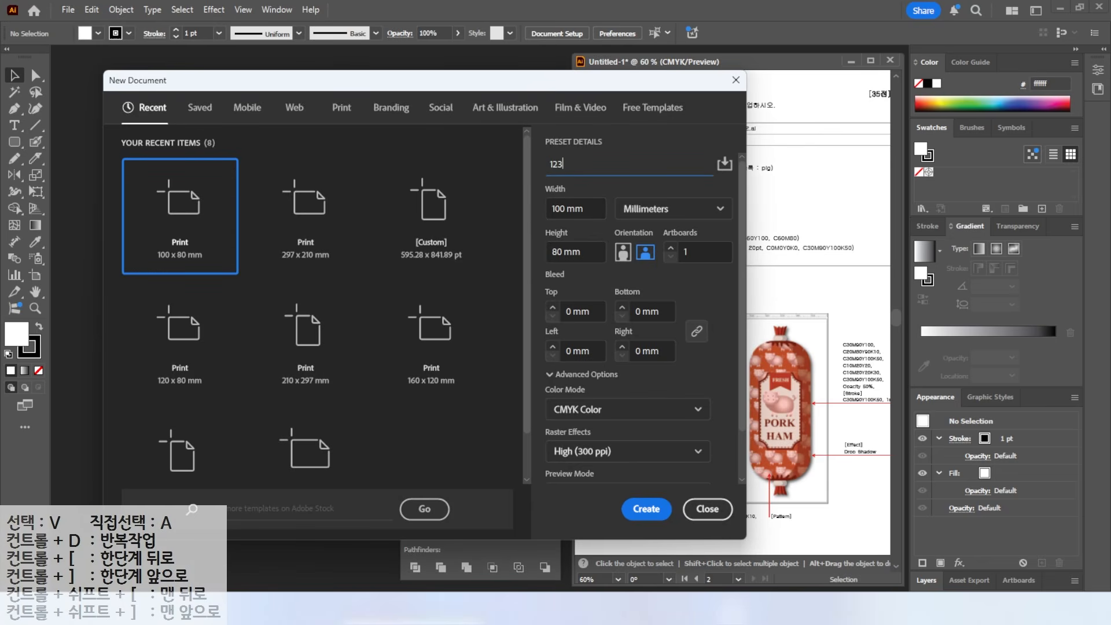
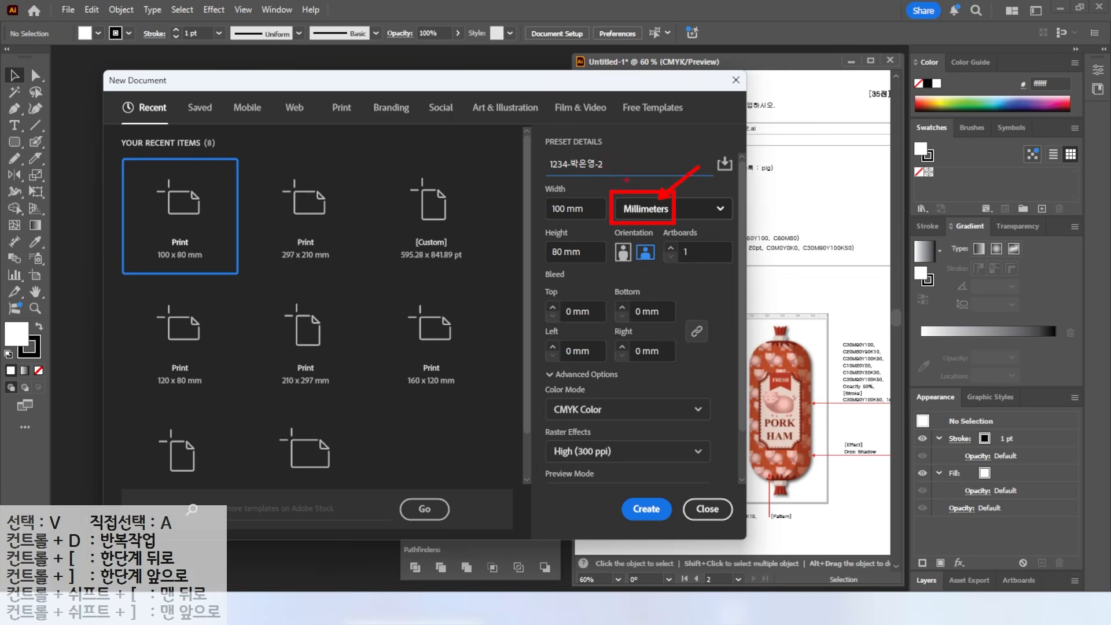
click(588, 207)
text(160)
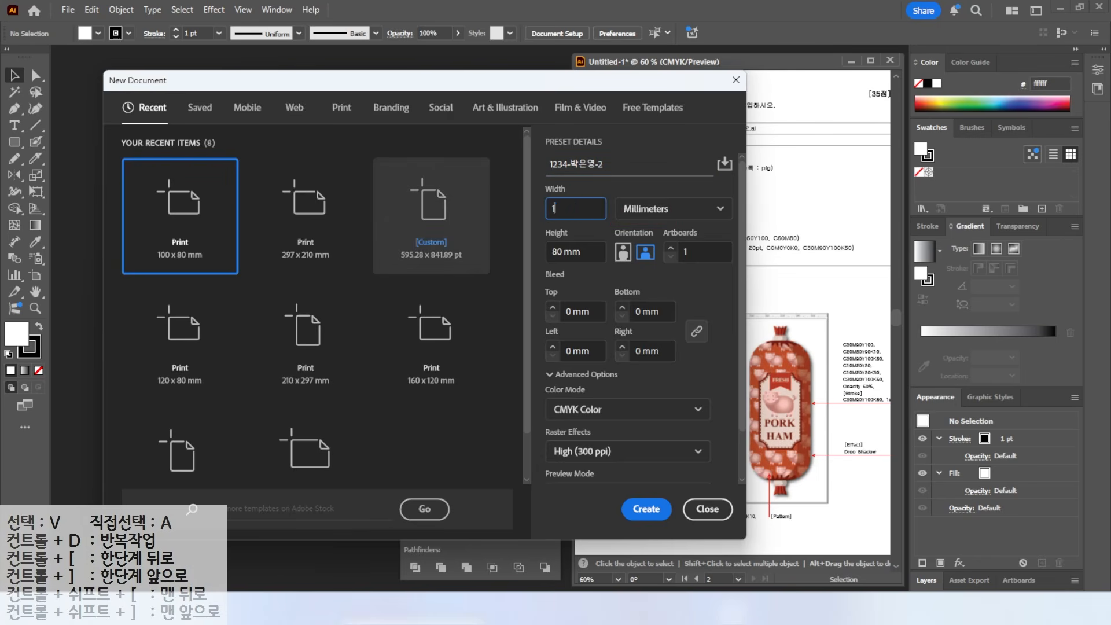
key(Tab)
key(Tab)
text(1)
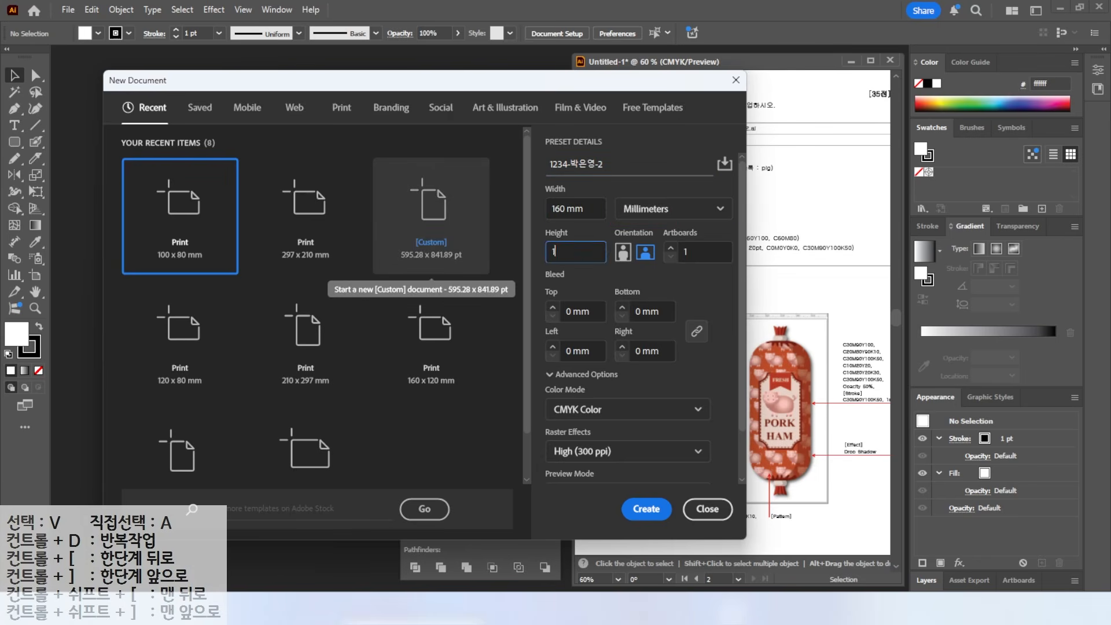
click(646, 509)
drag(712, 312, 755, 286)
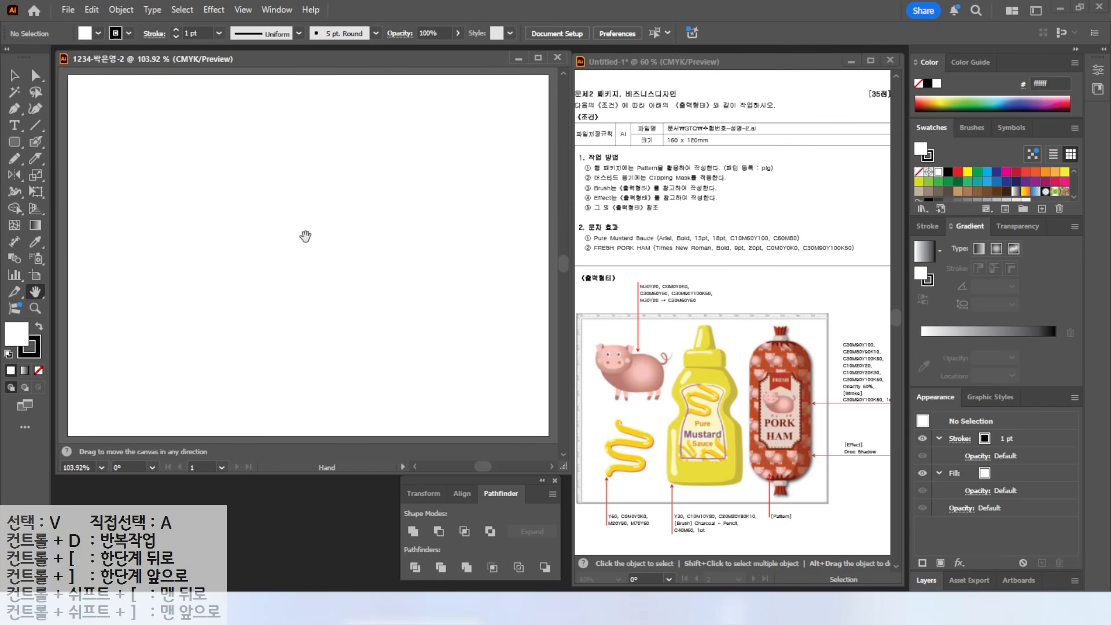
- Show the rulers and fit the blank artboard in the window
key(ctrl+r)
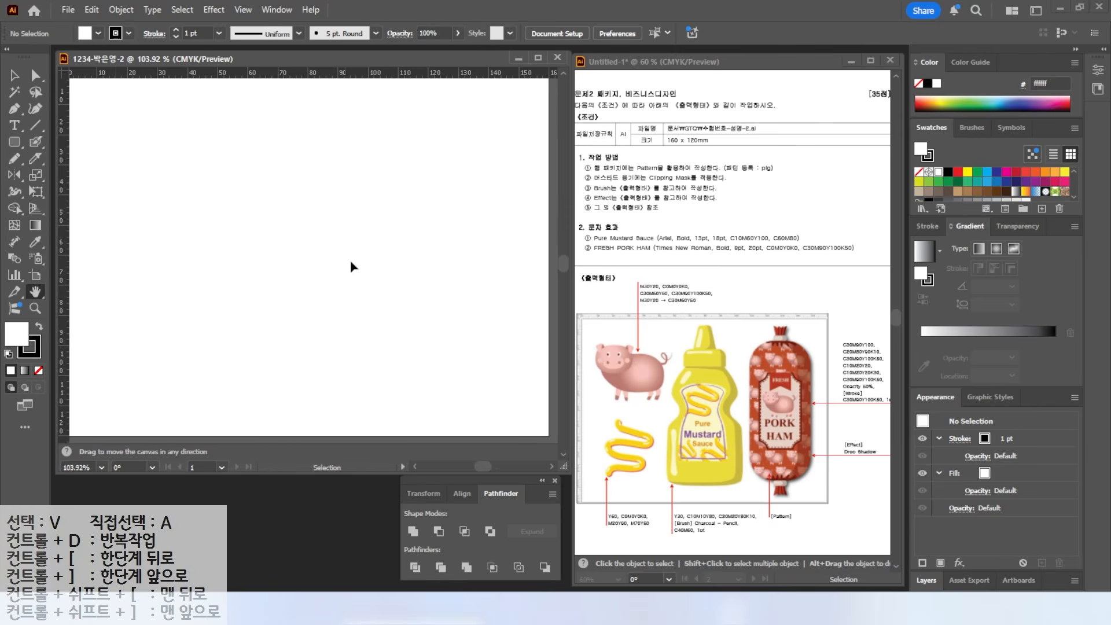
double_click(36, 298)
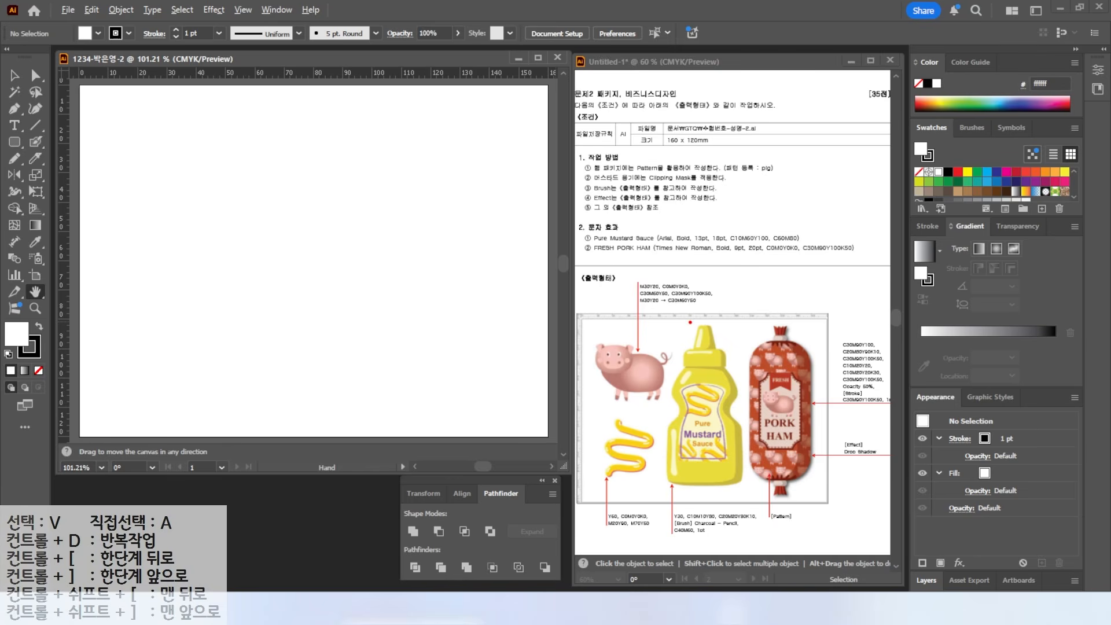
mouse_move(678, 356)
mouse_down()
mouse_move(584, 278)
mouse_move(714, 315)
mouse_up()
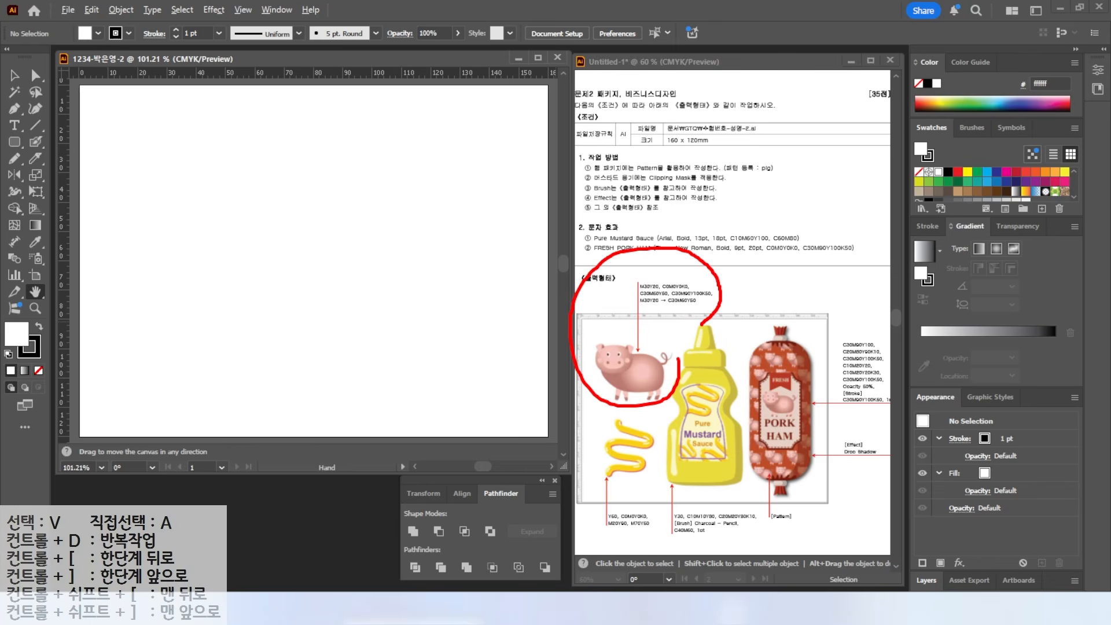
drag(740, 154, 774, 133)
drag(713, 176, 775, 172)
key(Escape)
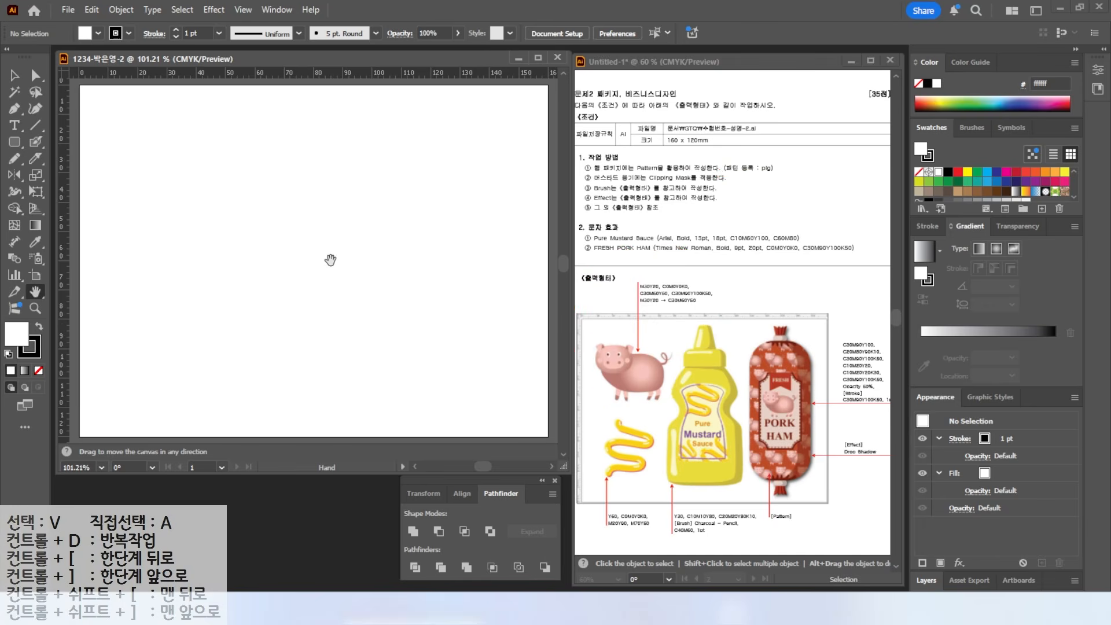
key(v)
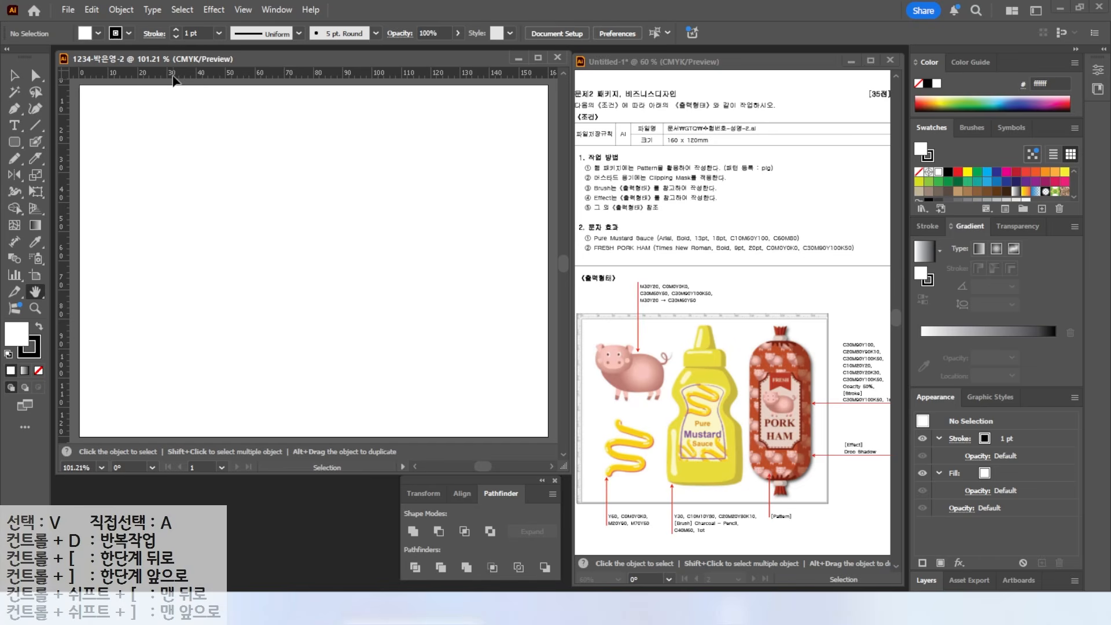
- Pull a horizontal and a vertical ruler guide onto the artboard and view its top-left corner
drag(173, 80, 165, 231)
mouse_move(66, 166)
mouse_down()
mouse_move(246, 183)
mouse_move(96, 138)
mouse_move(250, 158)
mouse_move(243, 209)
mouse_up()
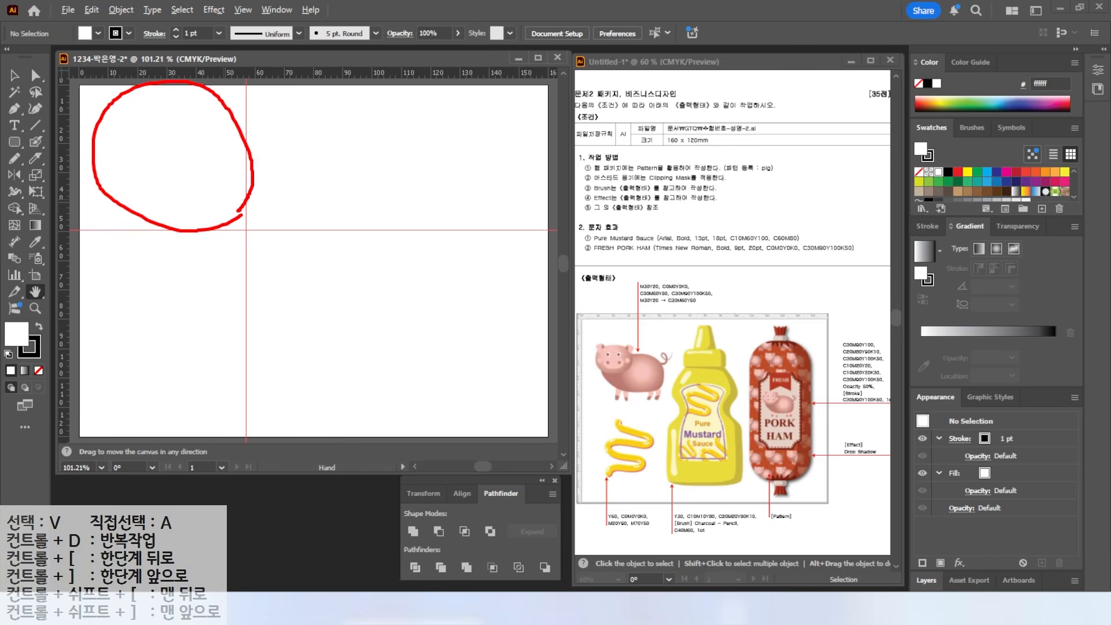
scroll(148, 146, up, 2)
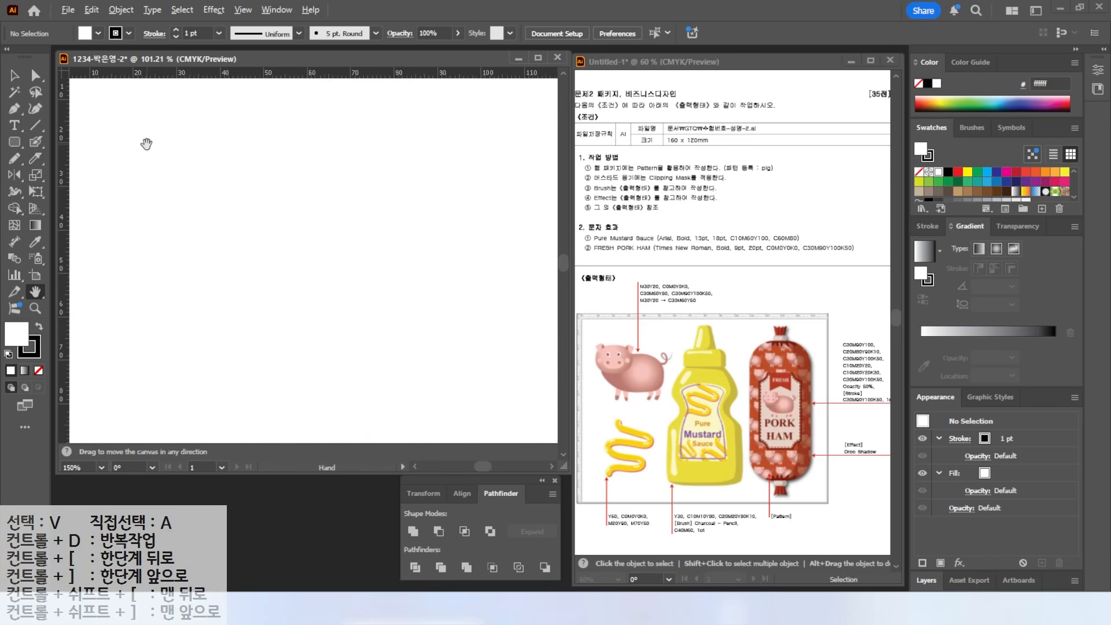
drag(146, 144, 243, 218)
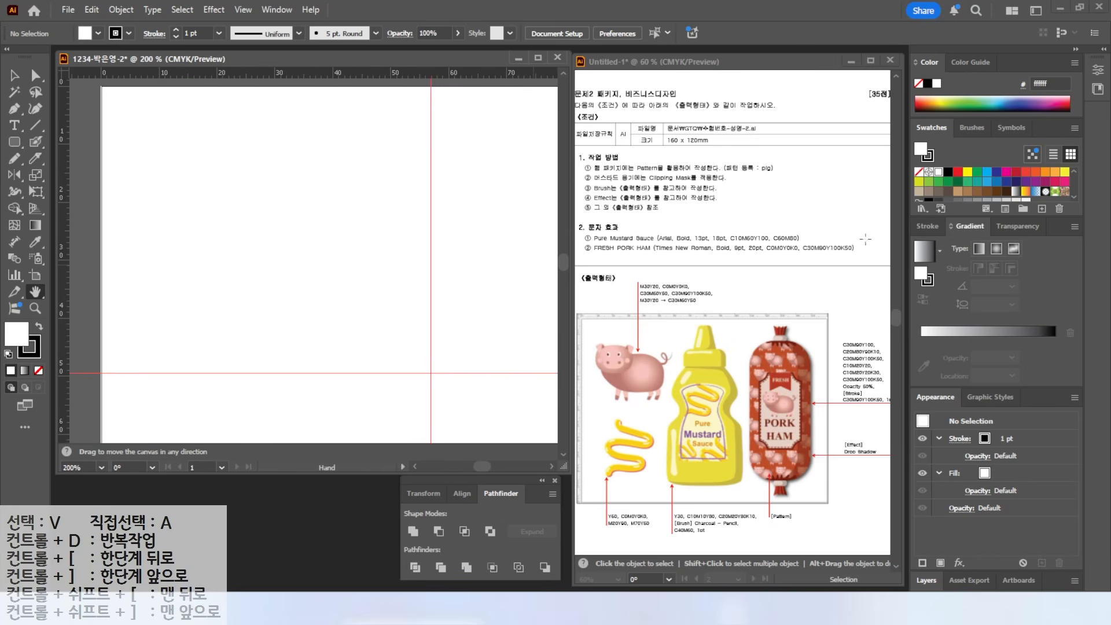
key(ctrl)
- Create a new swatch group and add a pink C0 M30 Y20 K0 swatch
click(1023, 207)
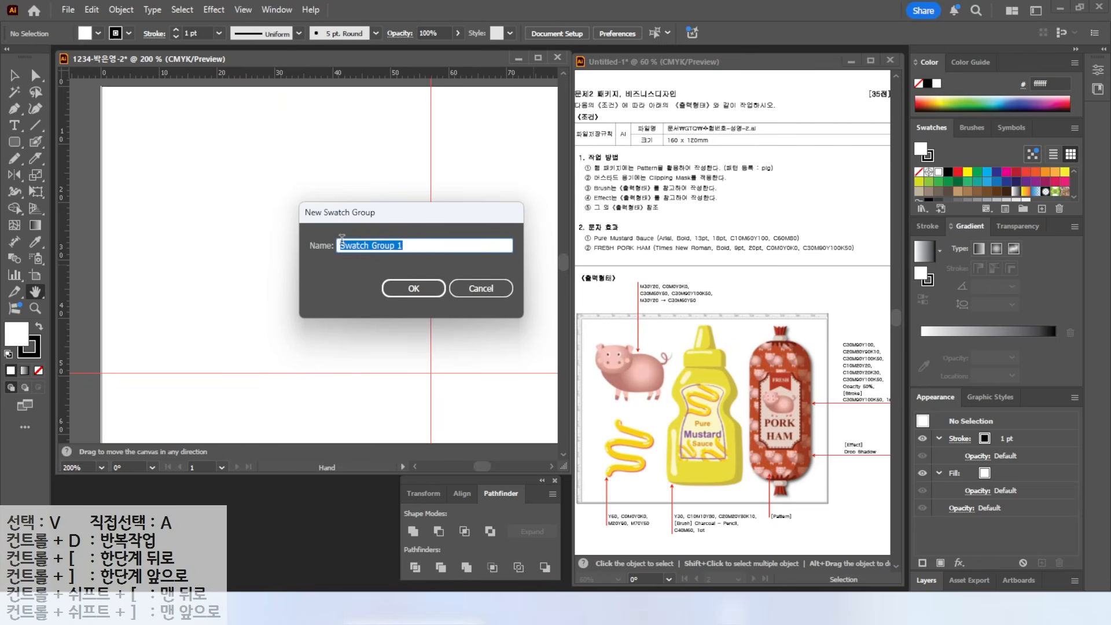
click(416, 289)
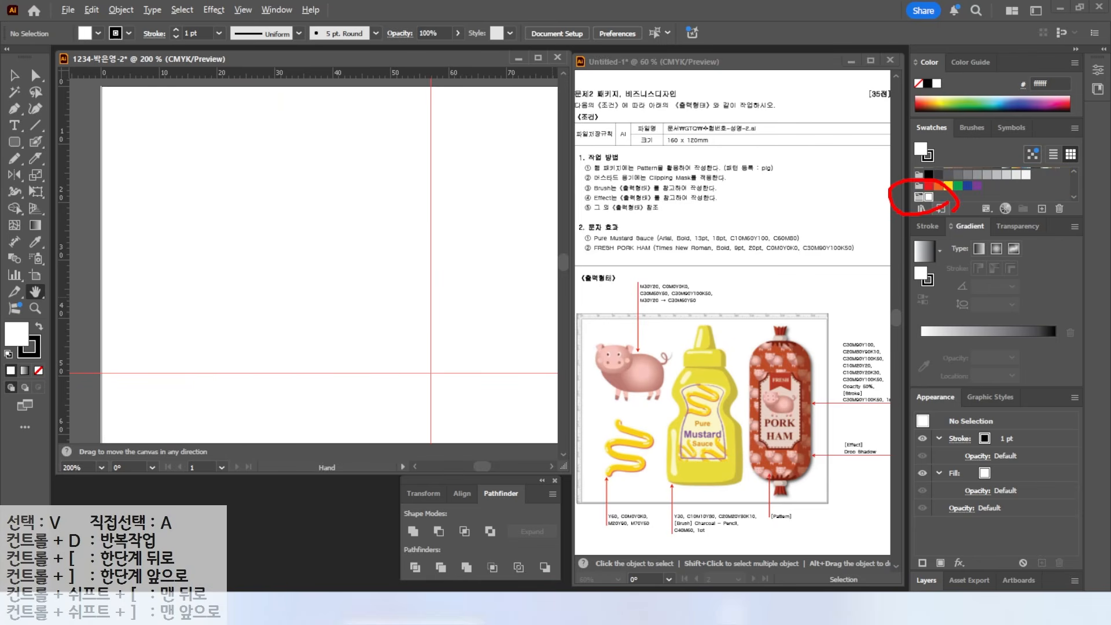
click(1041, 209)
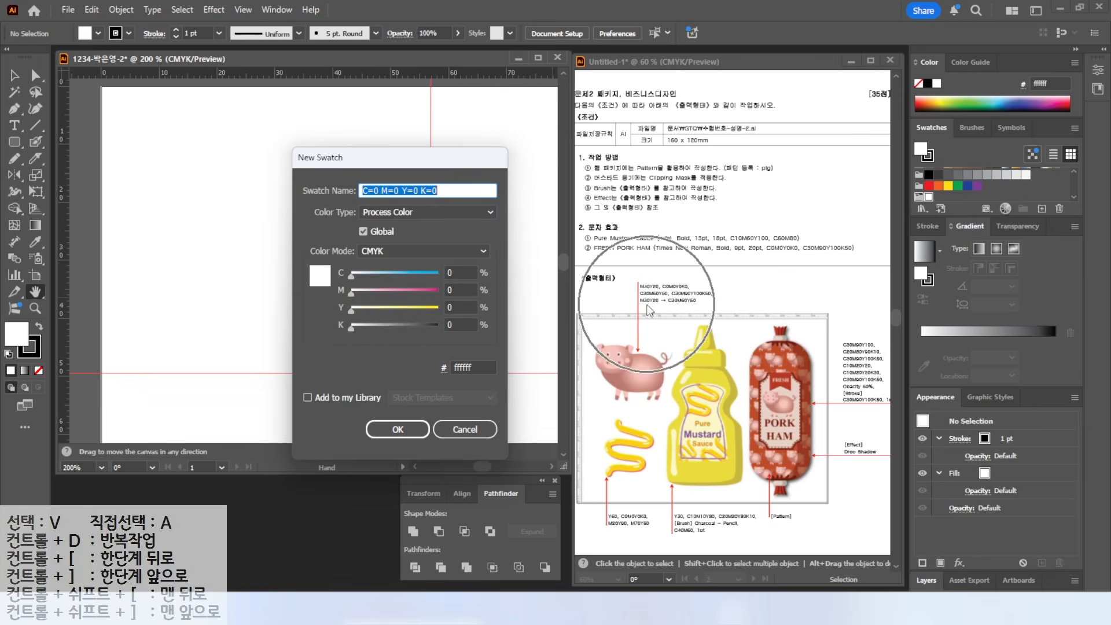
click(461, 287)
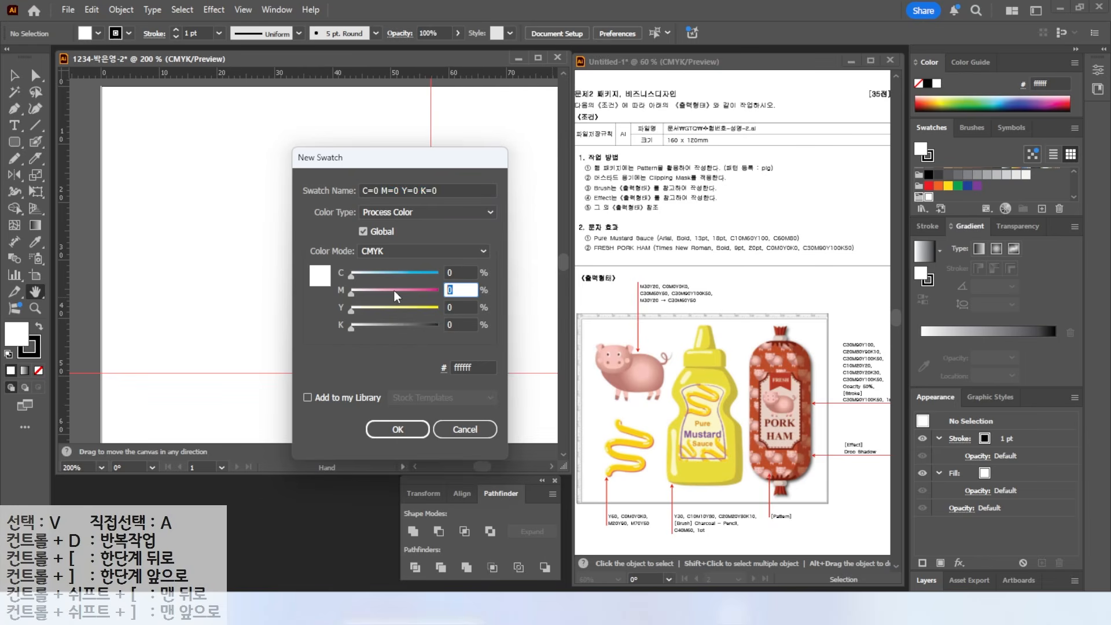
text(30)
key(Tab)
text(20)
key(Return)
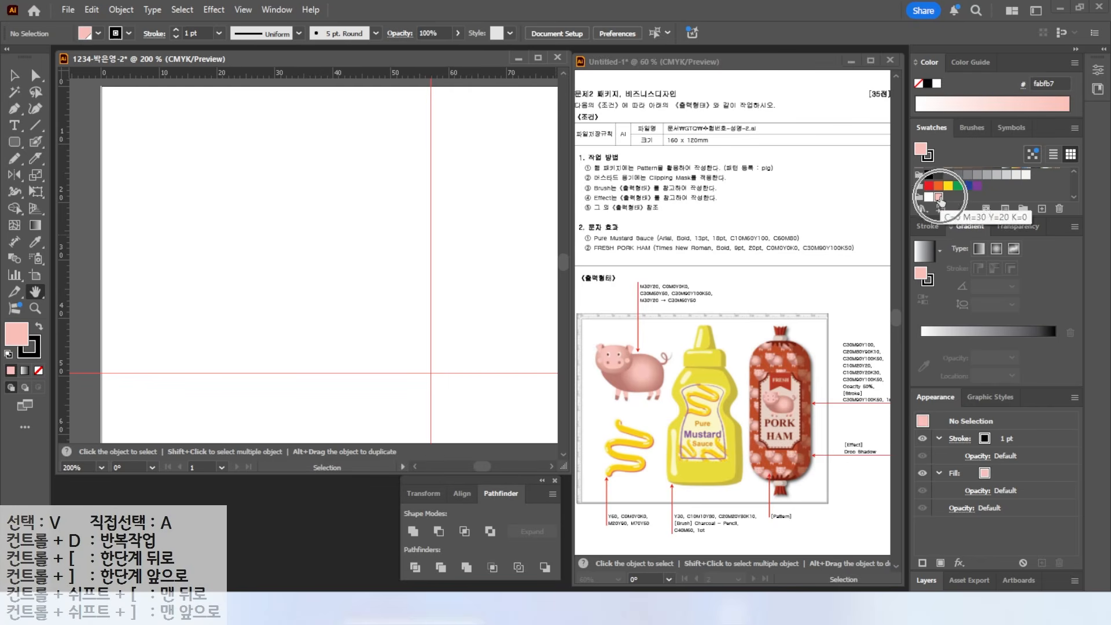
- Add a rosy-brown C30 M60 Y50 K0 swatch to the group
click(1040, 210)
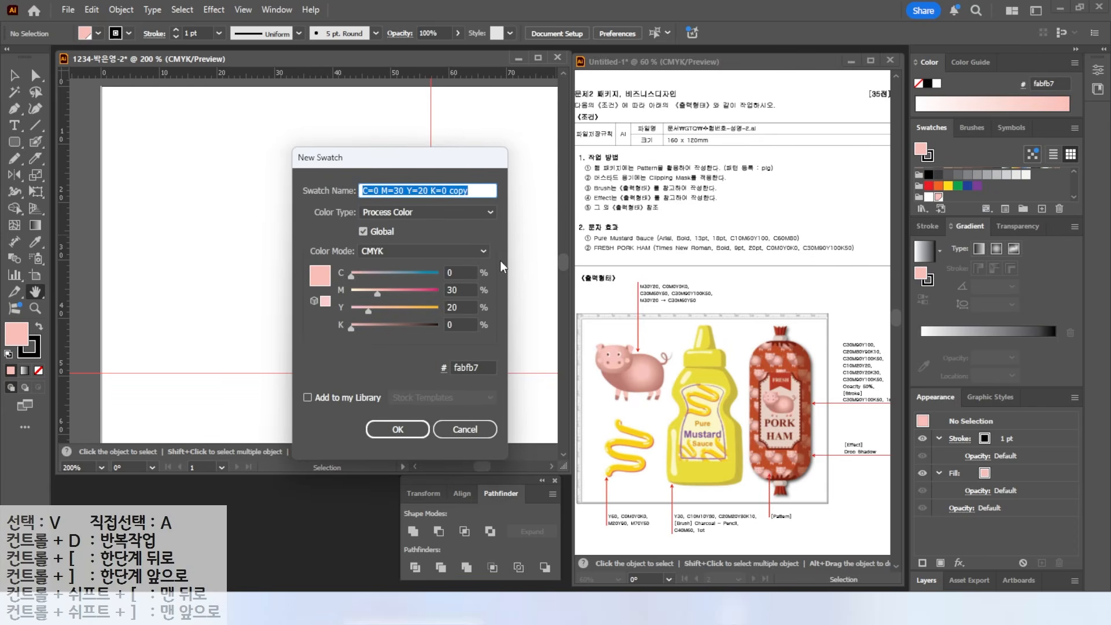
click(463, 272)
text(30)
key(Tab)
text(60)
key(Tab)
text(50)
key(Tab)
- Add a dark red-brown CMYK swatch to the group
key(Tab)
key(Tab)
click(458, 272)
key(Tab)
text(90)
key(Tab)
text(100)
key(Tab)
text(50)
key(Return)
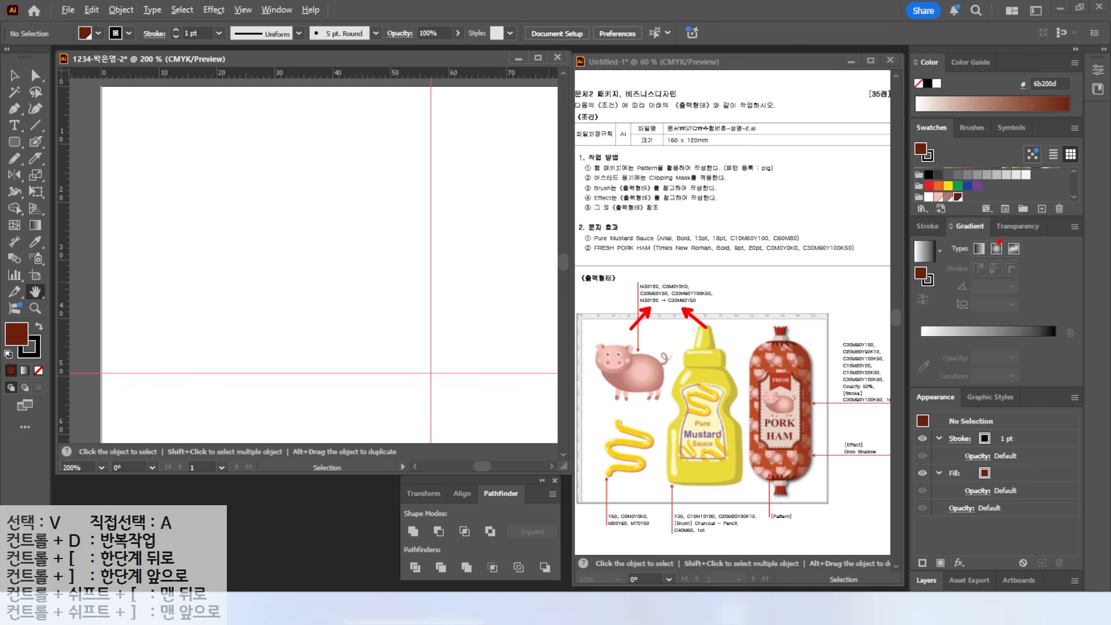
- Apply a gradient fill and set its left stop to pink CMYK M30 Y20
click(924, 253)
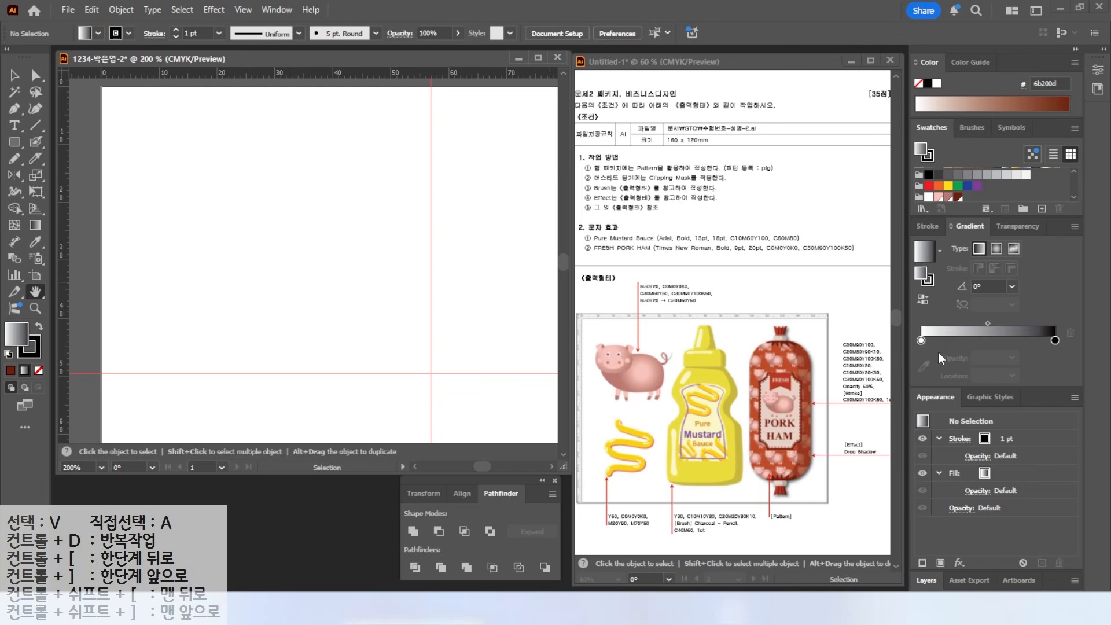
double_click(920, 340)
click(1025, 393)
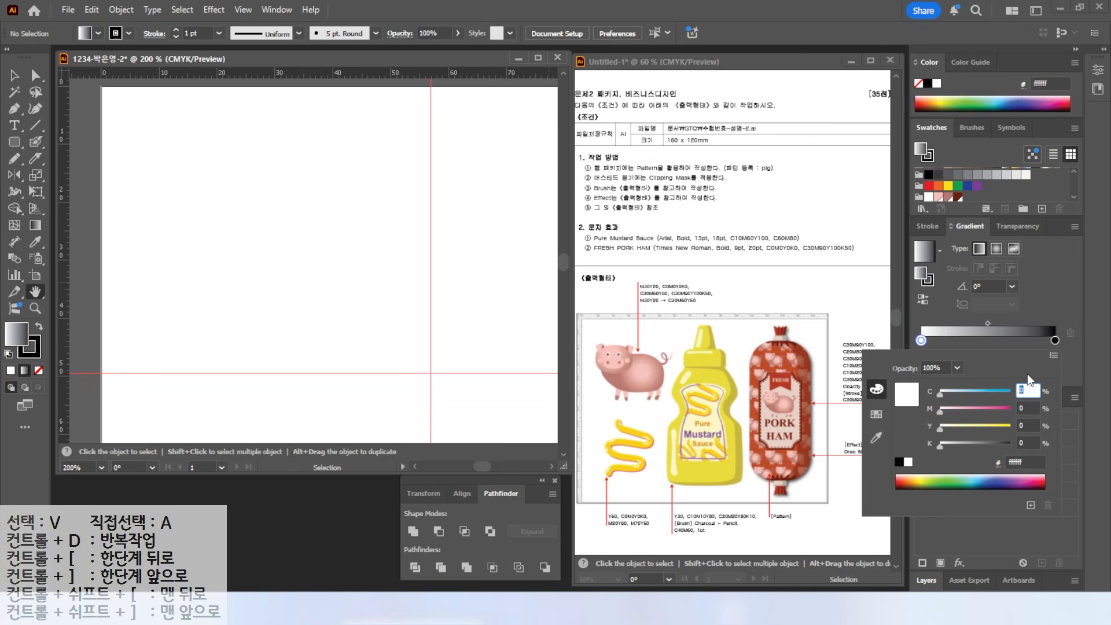
click(1054, 356)
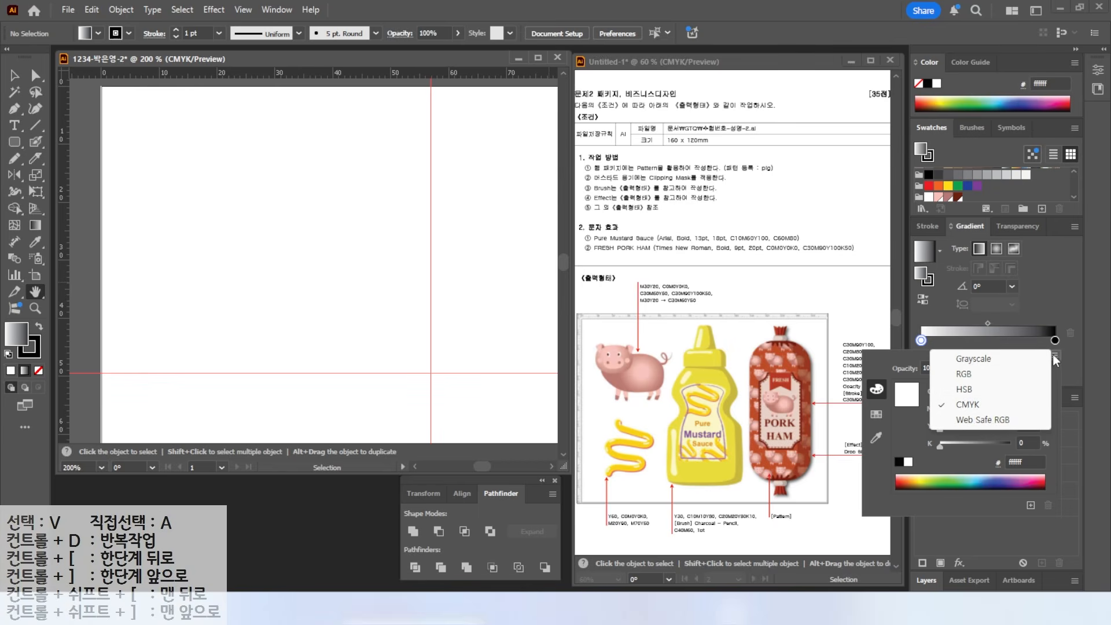
click(971, 406)
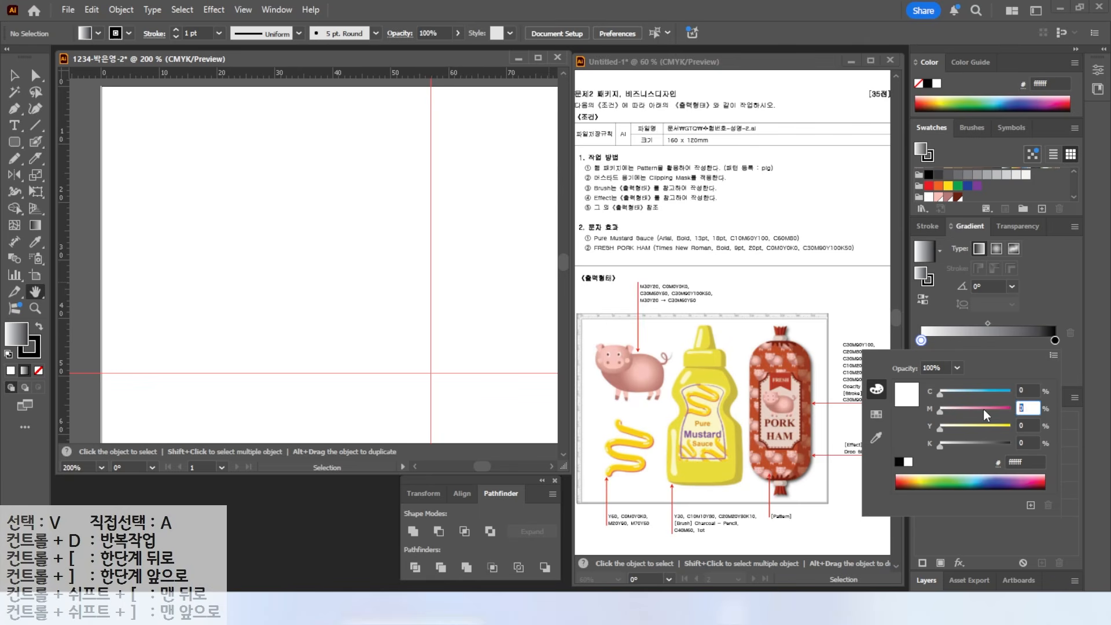
text(30)
key(Tab)
text(20)
key(Tab)
key(Return)
key(ctrl+0)
- Set the gradient's right stop to rosy brown C30 M60 Y50
double_click(1054, 340)
drag(1032, 391, 958, 386)
text(30)
key(Tab)
text(60)
key(Tab)
text(50)
key(Tab)
key(0)
key(Return)
- Zoom in on the artboard's upper left and select the Ellipse Tool
scroll(140, 151, up, 2)
drag(140, 151, 247, 233)
click(15, 143)
drag(16, 149, 67, 172)
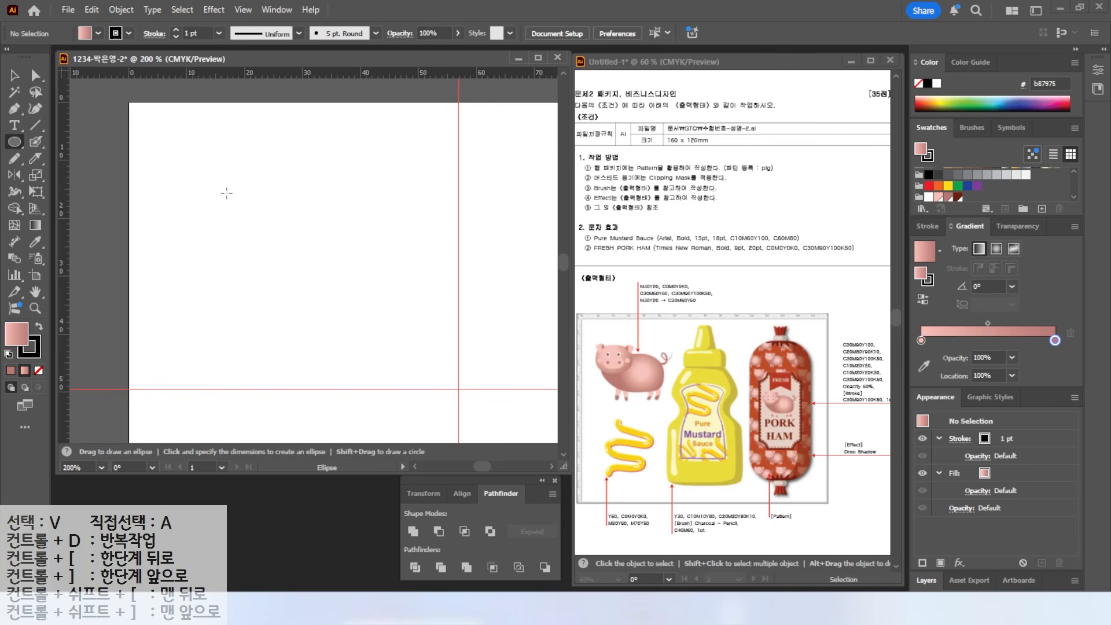
- Draw a large gradient ellipse in the artboard's upper left with no stroke
drag(195, 190, 416, 350)
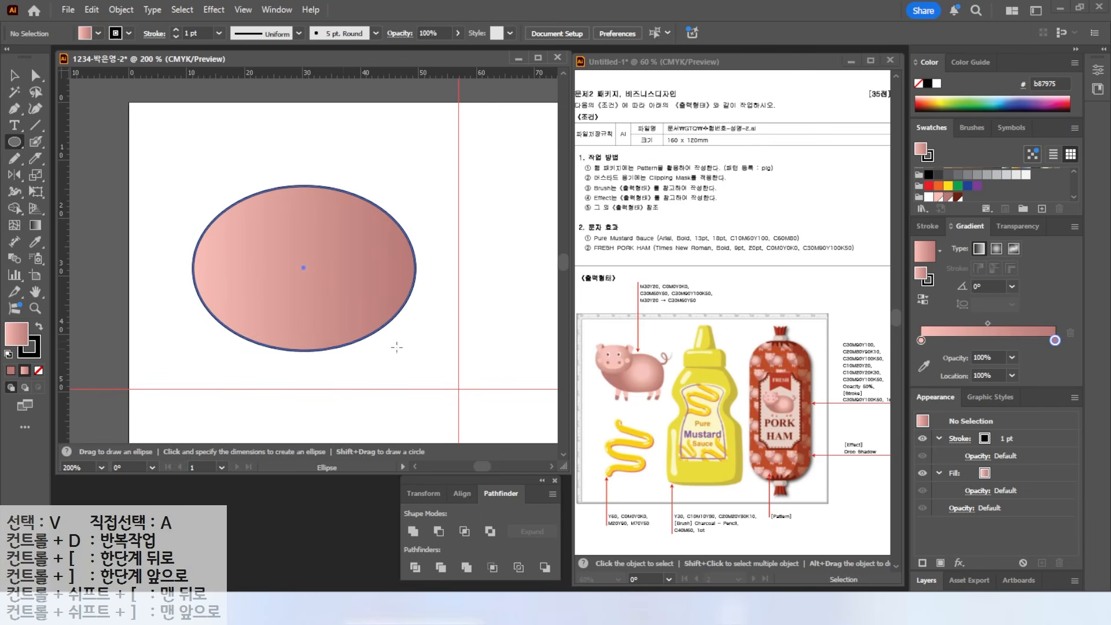
click(39, 371)
click(13, 342)
- Reshape the ellipse's anchors into a lumpy body outline with the Direct Selection tool
key(v)
key(a)
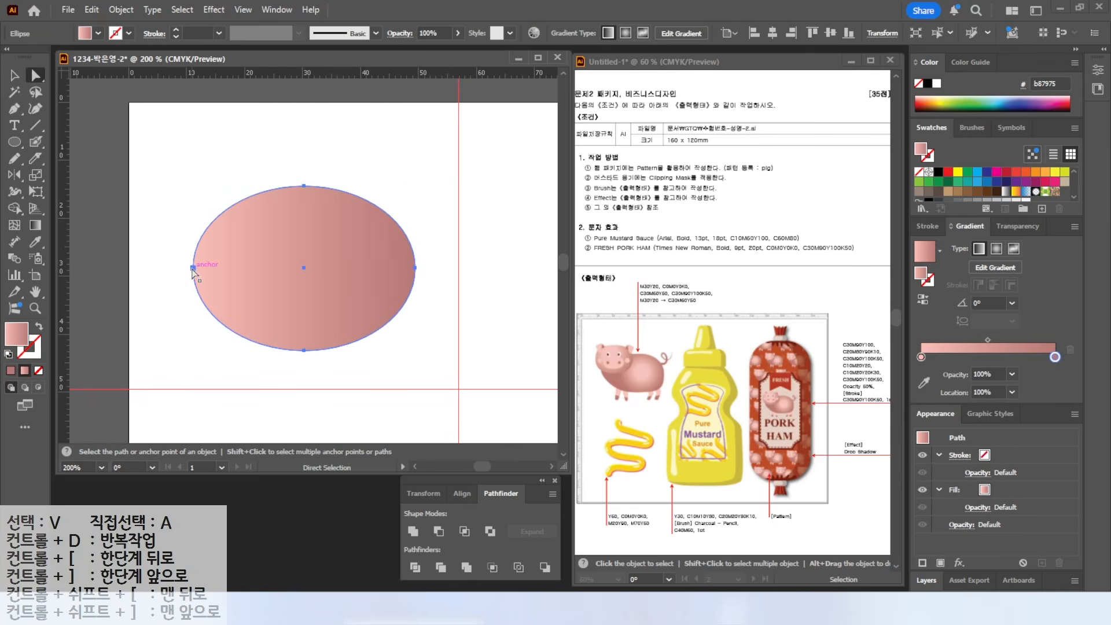
drag(192, 267, 191, 248)
click(416, 267)
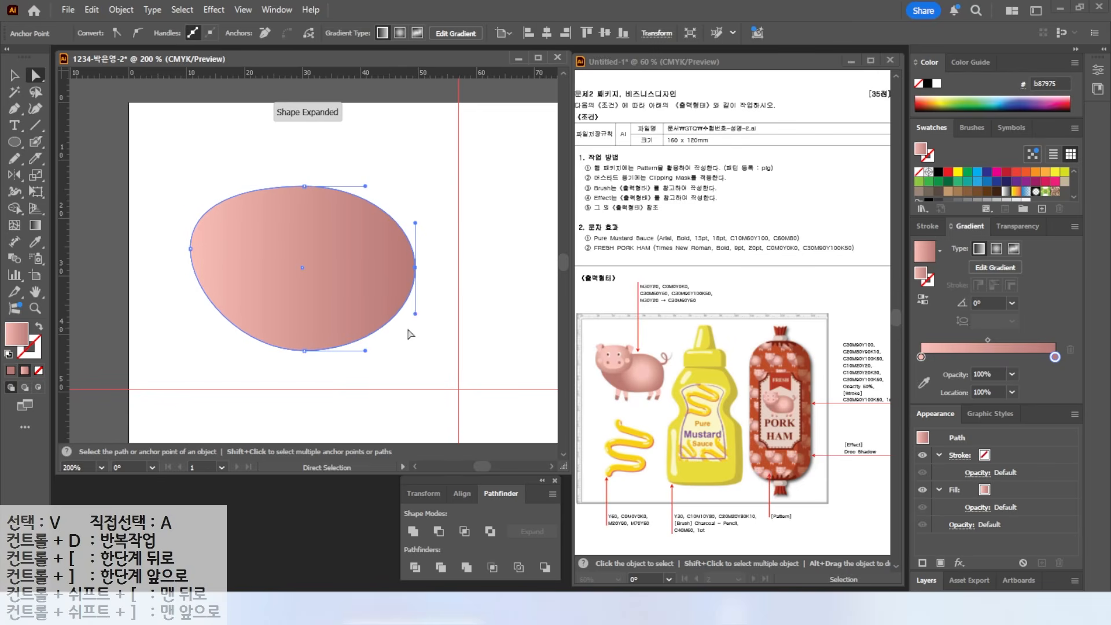
drag(416, 314, 415, 351)
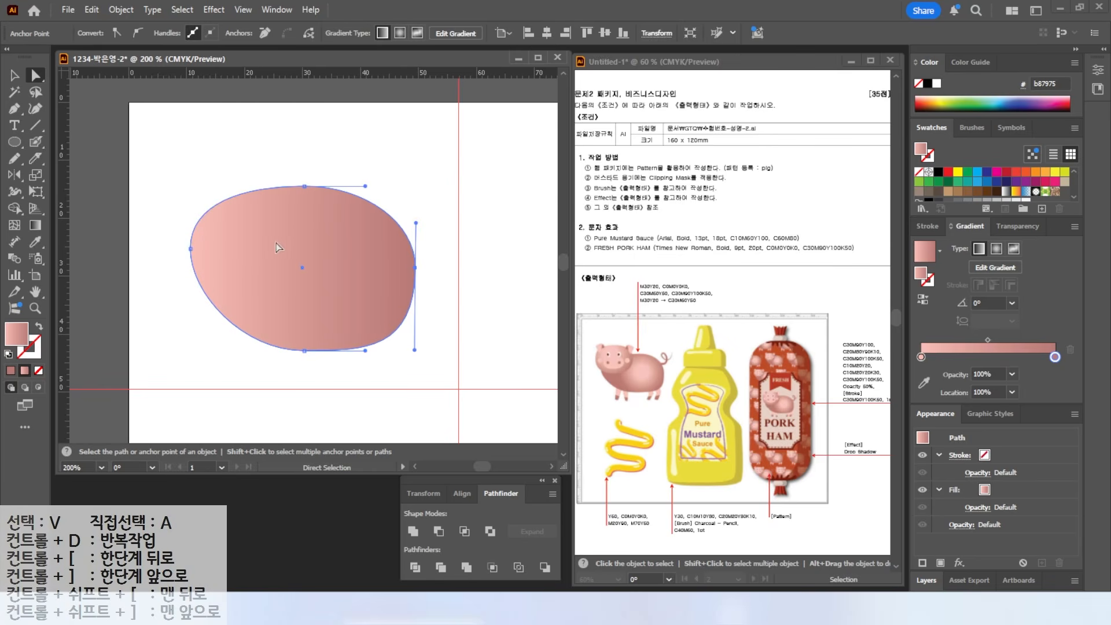
drag(309, 184, 317, 190)
click(233, 168)
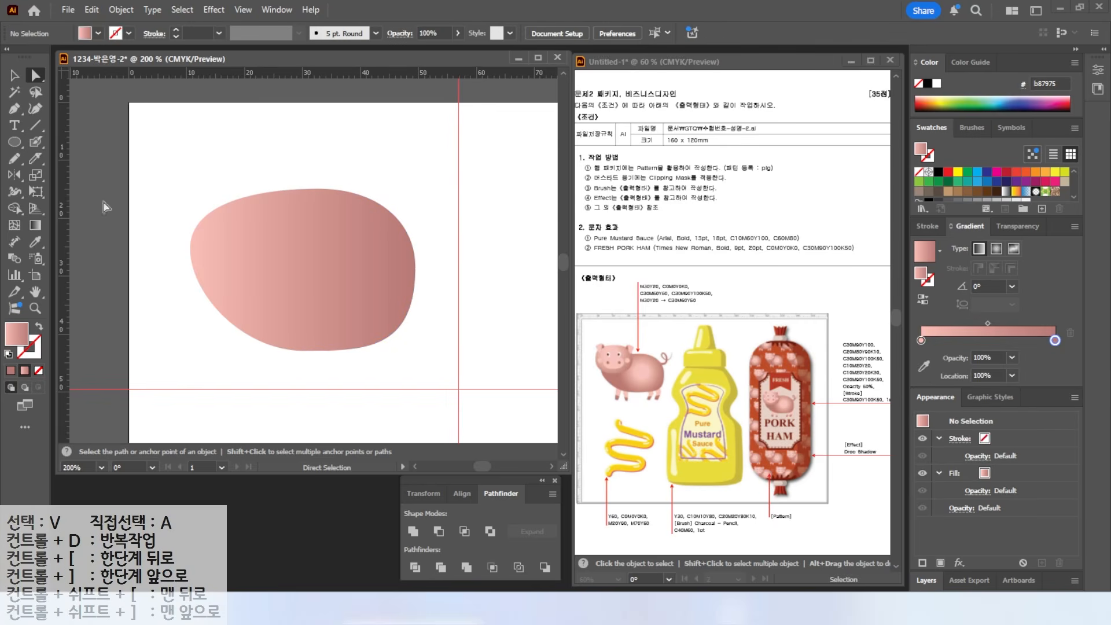
click(14, 142)
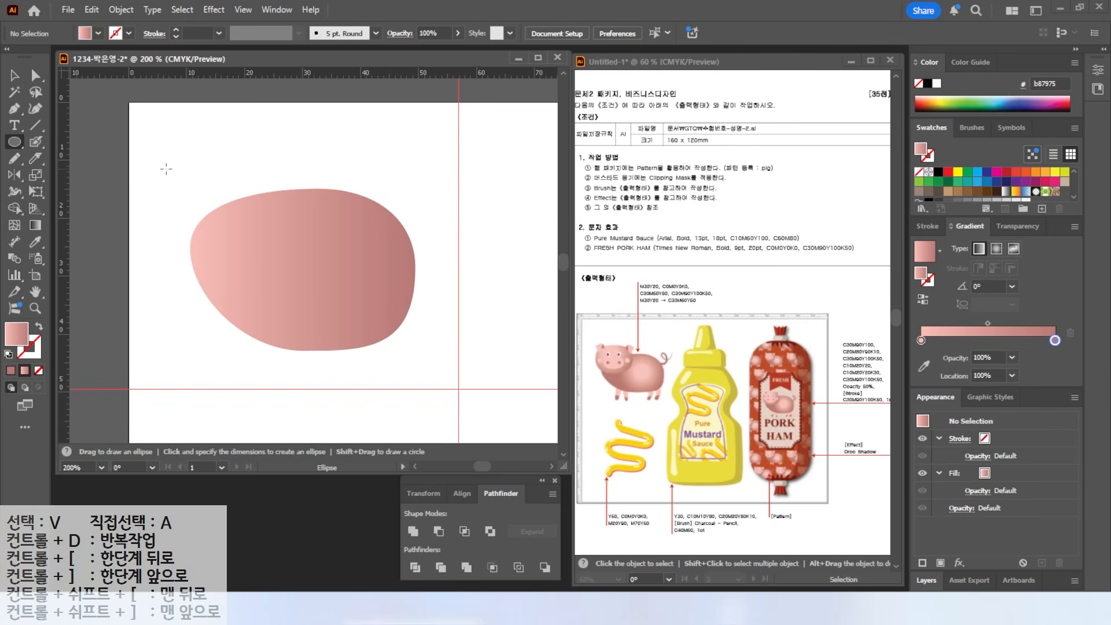
- Draw a smaller head ellipse overlapping the body's upper left
drag(156, 168, 286, 280)
key(v)
click(308, 146)
- Make the body gradient radial with midpoint near 63%, and shift the head's midpoint to about 37%
click(342, 243)
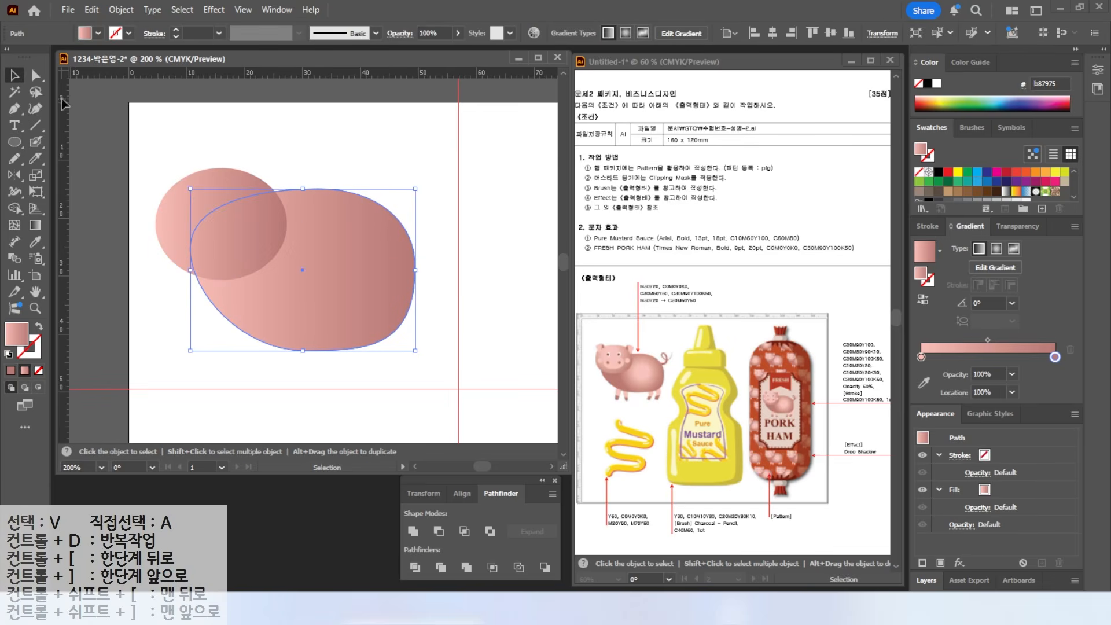
click(306, 156)
click(373, 237)
click(997, 249)
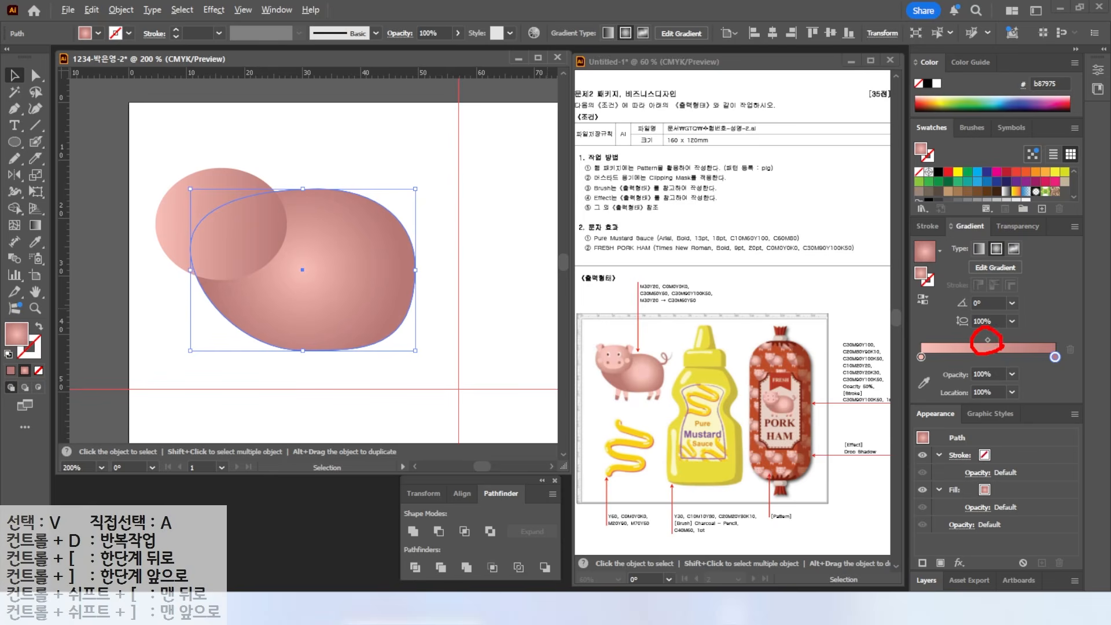
mouse_move(988, 341)
mouse_down()
mouse_move(976, 339)
mouse_move(1015, 339)
mouse_move(1005, 340)
mouse_up()
click(214, 199)
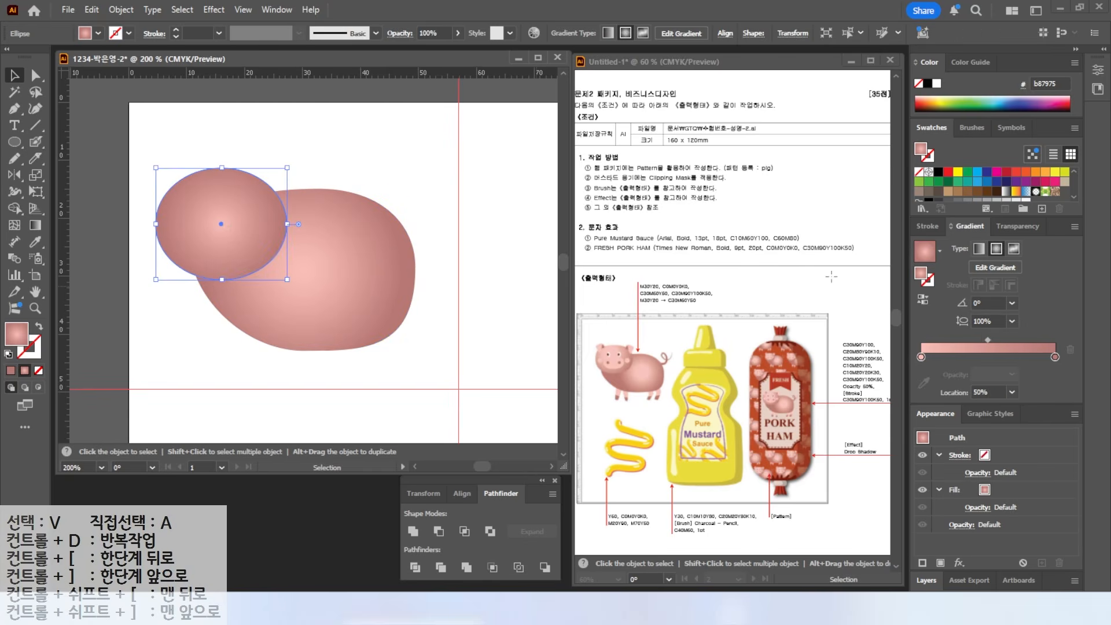
drag(987, 340, 971, 340)
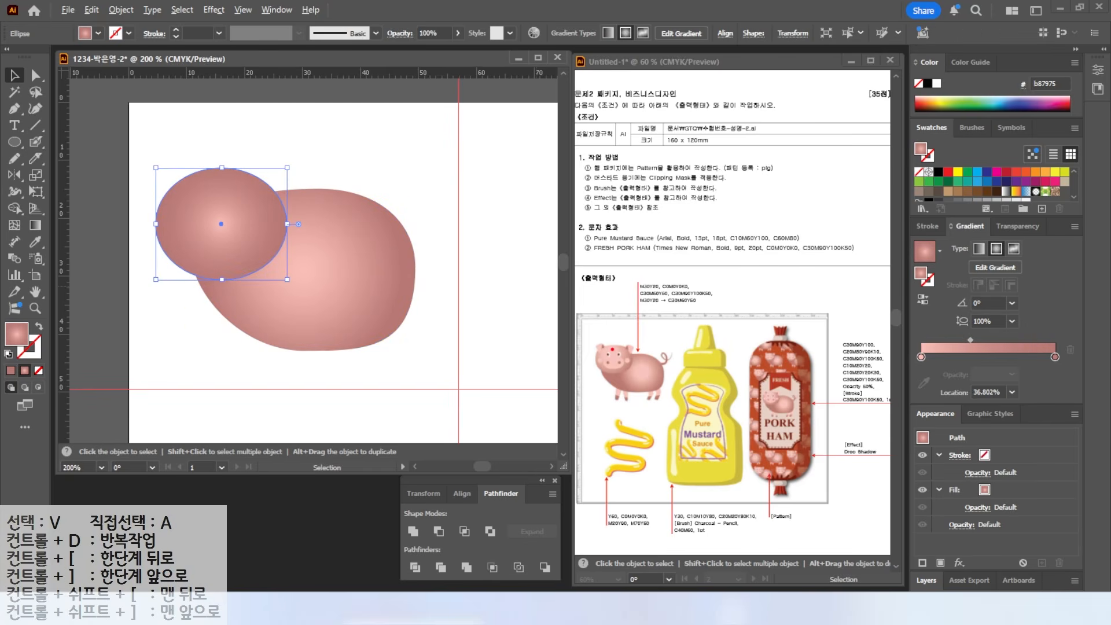
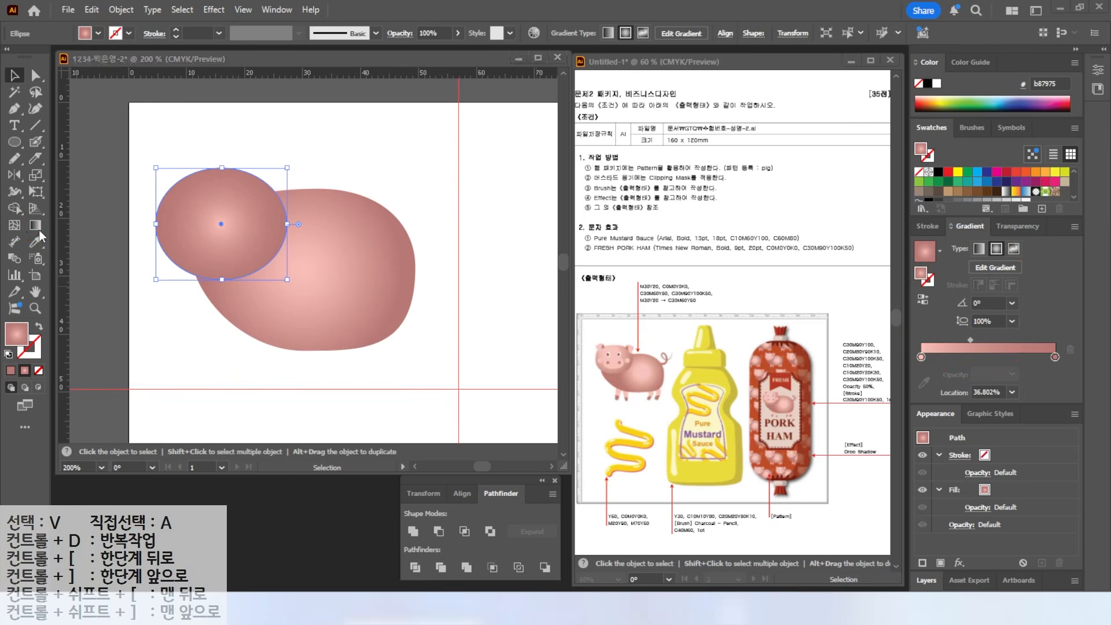
- Redraw the head oval's radial gradient and reposition its highlight toward the upper left
key(g)
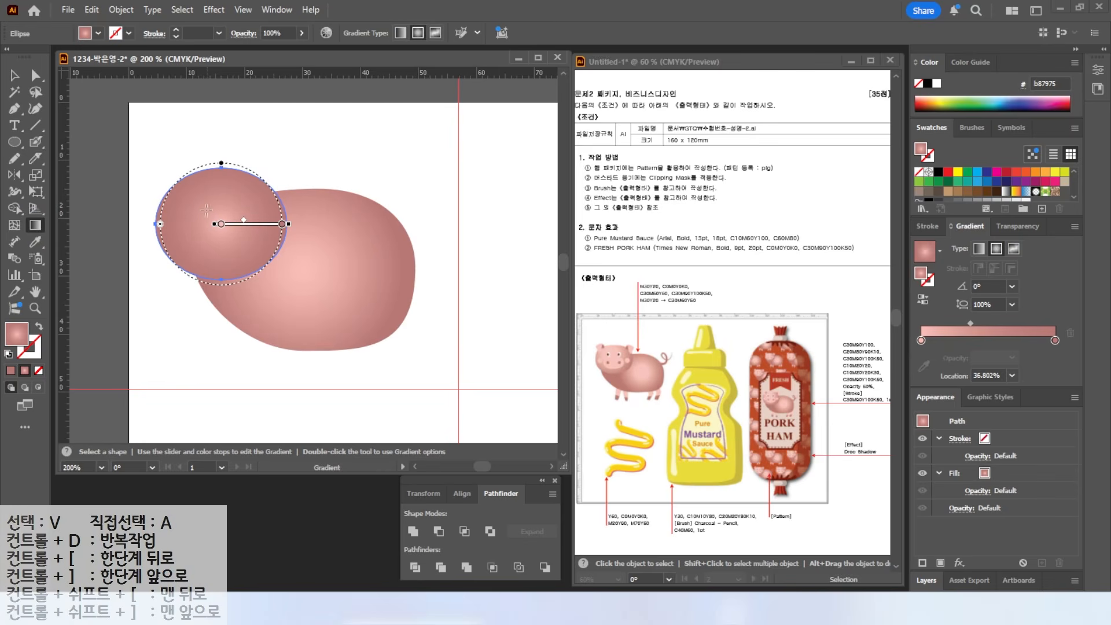
drag(209, 200, 188, 135)
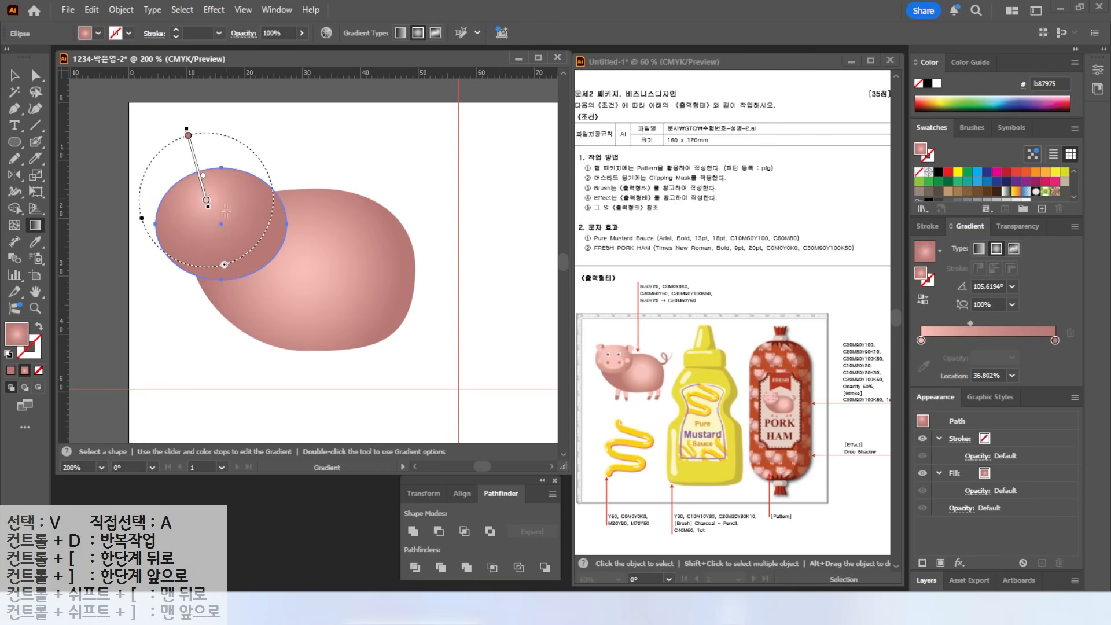
drag(220, 201, 259, 257)
key(v)
key(l)
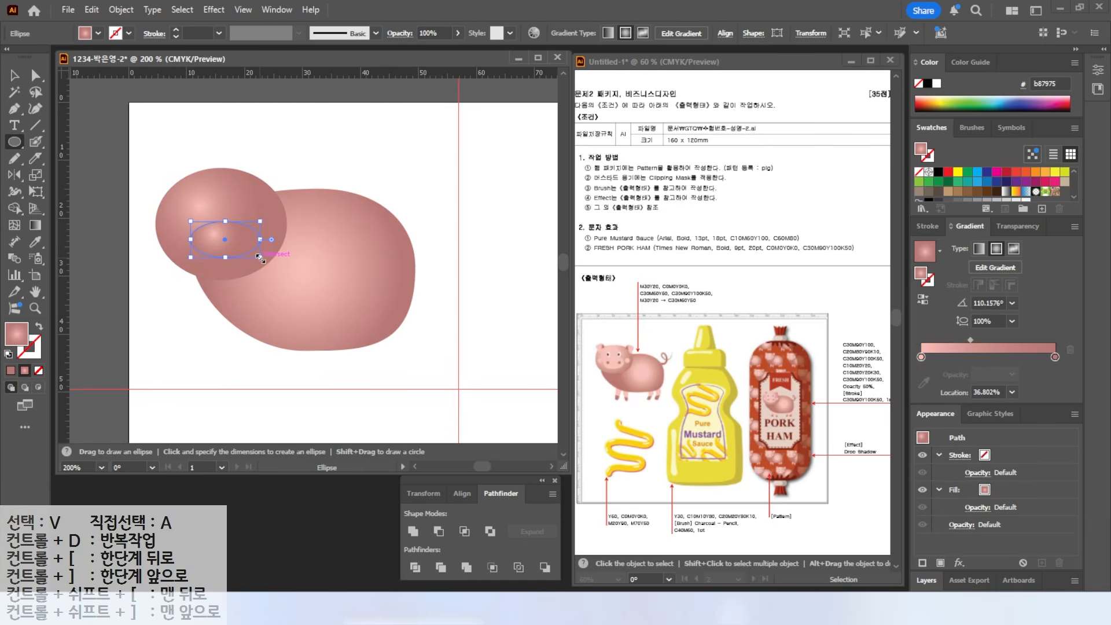
- Fill the snout oval light pink fabfb7 and widen it into a squarer shape
scroll(972, 194, down, 3)
click(938, 194)
scroll(239, 207, down, 2)
scroll(239, 207, up, 1)
key(v)
click(35, 75)
click(190, 206)
drag(191, 196, 190, 222)
click(259, 206)
drag(260, 196, 260, 223)
- Add a white eye oval with a dark brown 6b200d pupil on the pig's face
key(v)
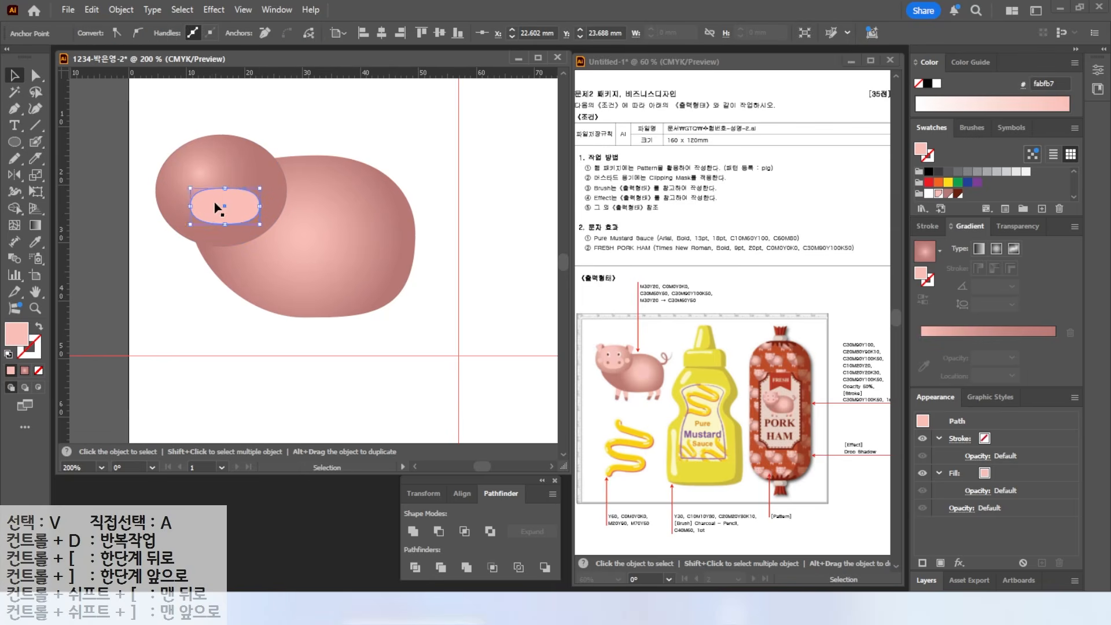
key(l)
scroll(205, 164, up, 2)
mouse_move(199, 155)
mouse_down()
mouse_move(234, 202)
mouse_move(205, 172)
mouse_move(200, 195)
mouse_move(200, 178)
mouse_move(287, 180)
mouse_up()
click(928, 193)
click(15, 77)
click(118, 110)
click(127, 108)
click(15, 142)
click(957, 193)
click(15, 77)
click(124, 124)
- Draw a small brown nostril on the snout and copy it to the right
key(l)
mouse_move(197, 234)
mouse_down()
mouse_move(221, 259)
mouse_move(209, 252)
mouse_move(276, 249)
mouse_up()
key(v)
click(86, 134)
click(96, 209)
- Add light pink fabfb7 circles on both cheeks and draw a circle at the head's top-left for an ear
key(l)
mouse_move(141, 202)
mouse_down()
mouse_move(175, 235)
mouse_move(158, 221)
mouse_move(307, 213)
mouse_up()
click(941, 194)
key(v)
click(110, 172)
drag(169, 213, 348, 217)
click(15, 142)
drag(140, 103, 203, 185)
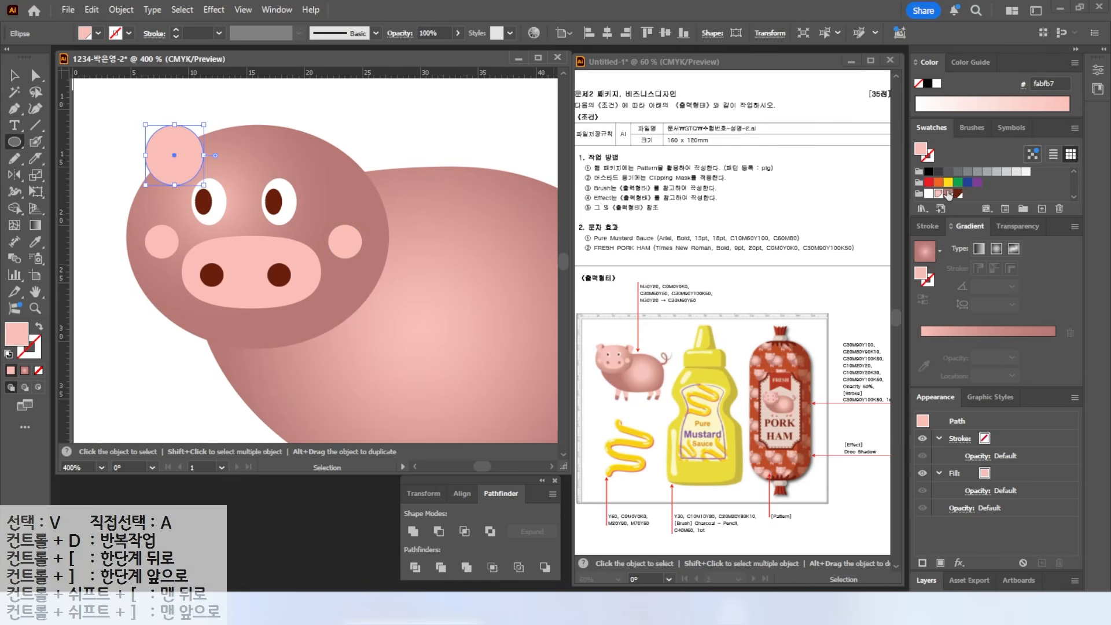
- Fill the ear circle darker pink and nudge and tilt it into place
click(949, 194)
click(15, 76)
drag(159, 148, 151, 148)
drag(201, 119, 178, 112)
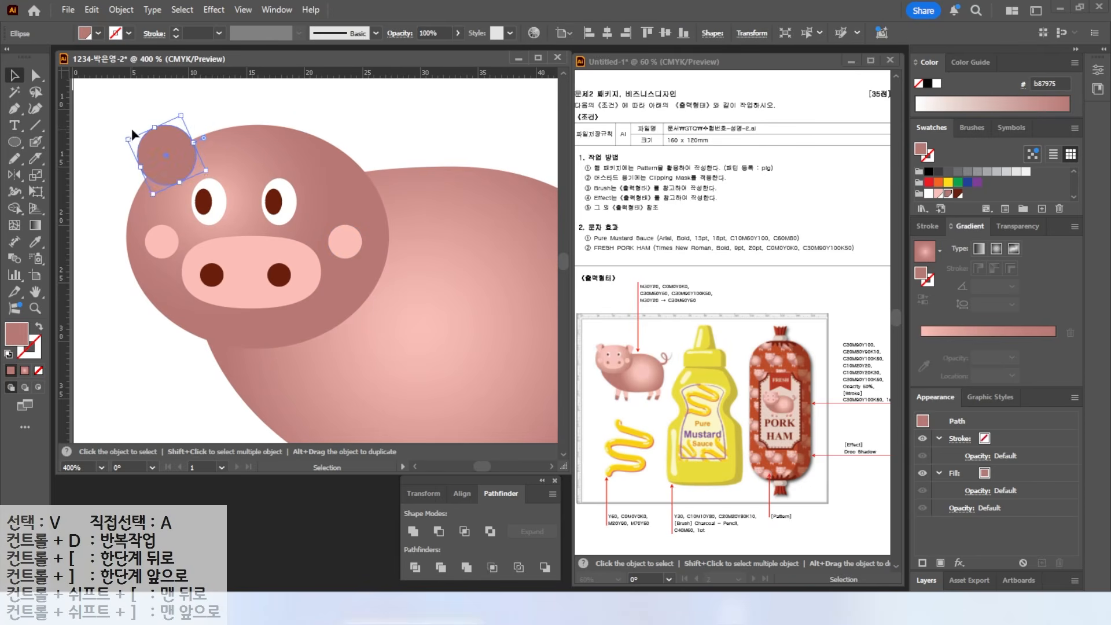
click(122, 129)
- Draw a pointed light pink ear outline with the Pen tool and pull its tip down and right
click(15, 109)
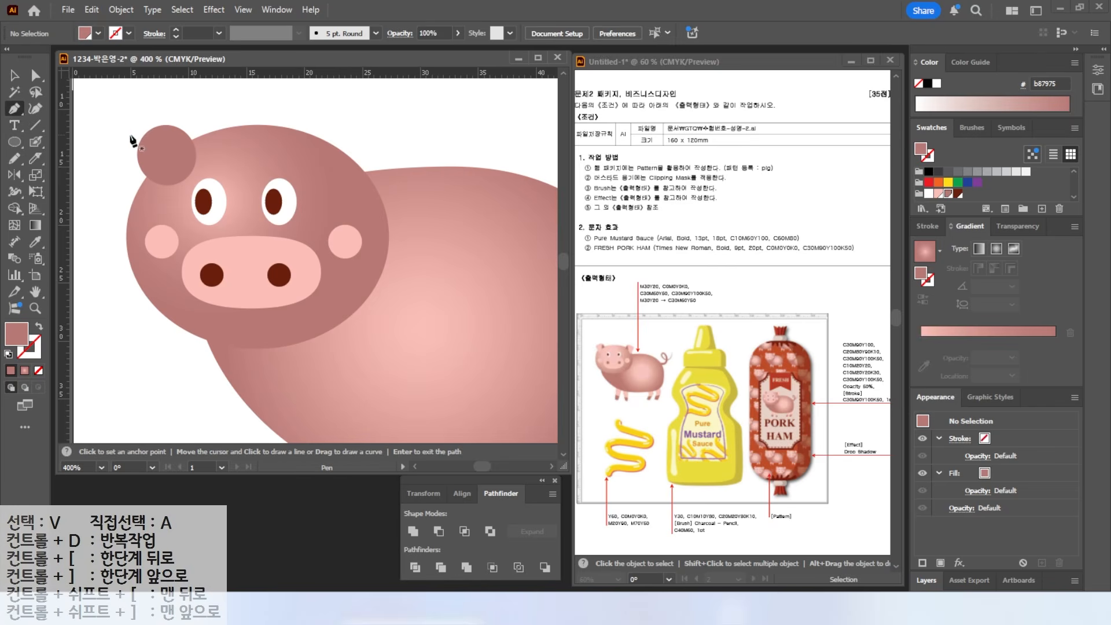
click(131, 146)
drag(145, 125, 157, 120)
click(172, 115)
drag(162, 188, 149, 198)
click(131, 145)
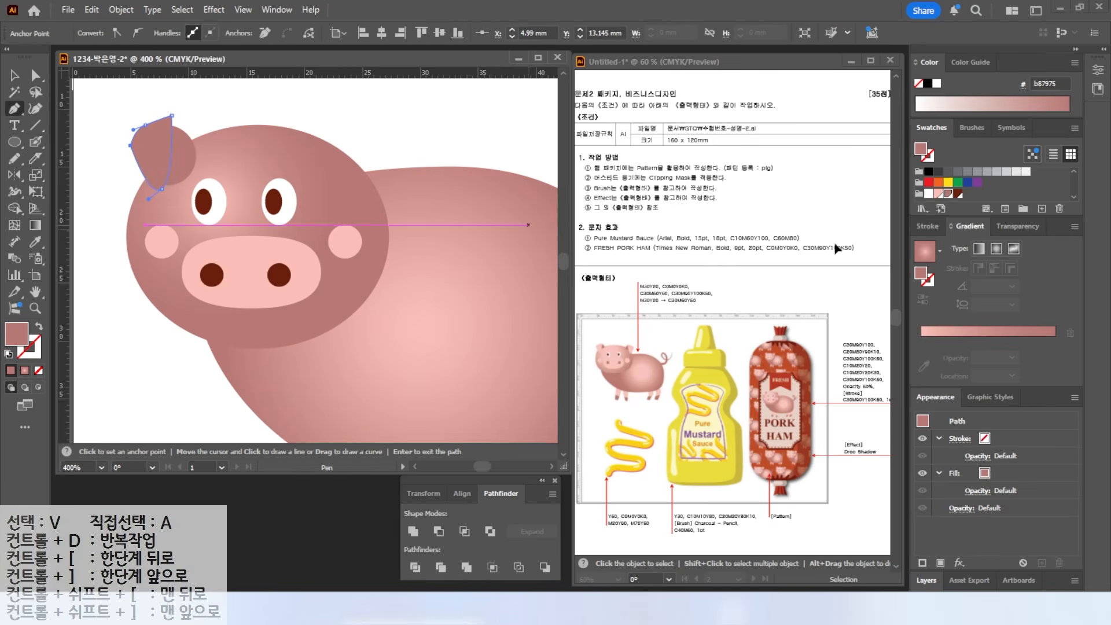
click(938, 194)
click(35, 75)
click(171, 116)
drag(171, 116, 177, 124)
- Send both ear shapes behind the head, then bring the pink ear in front
key(v)
click(178, 125)
click(177, 124)
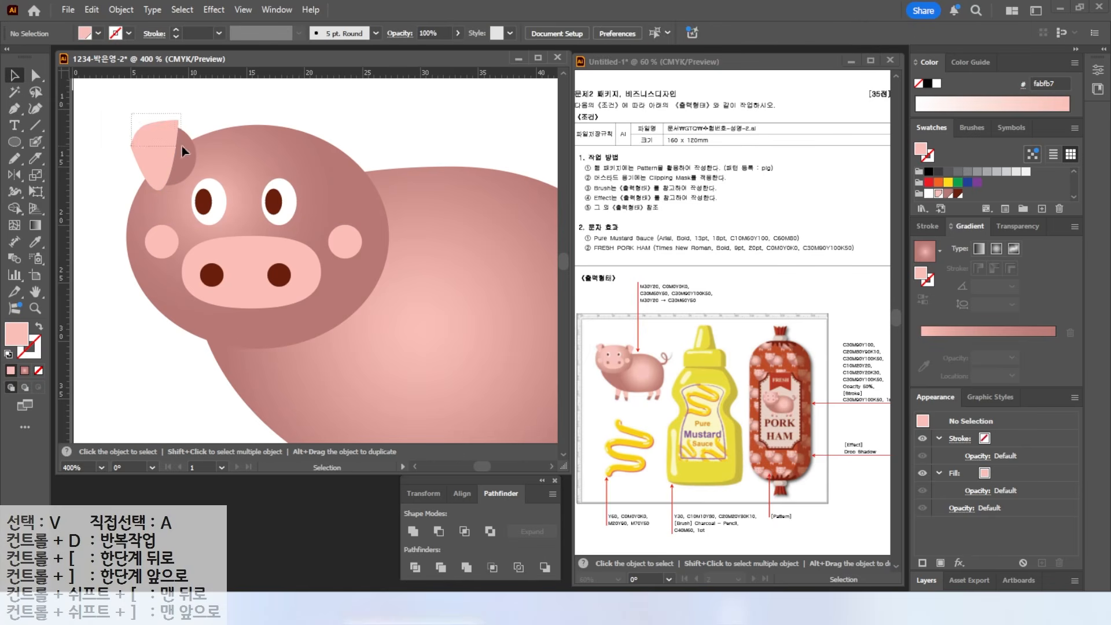
shift+click(176, 144)
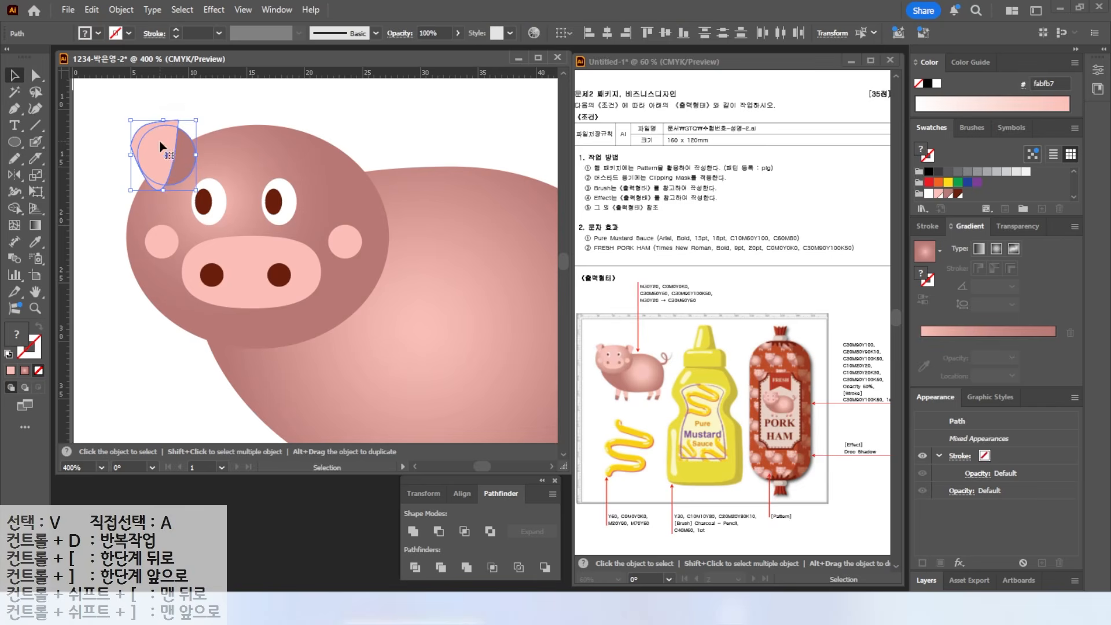
right_click(161, 143)
mouse_move(222, 523)
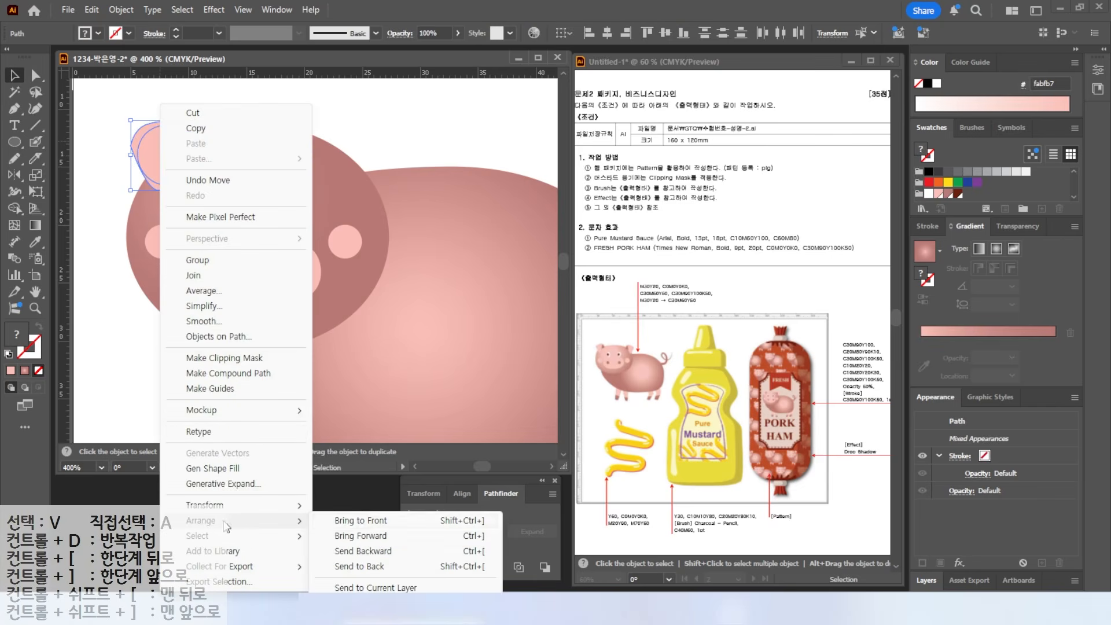
click(367, 567)
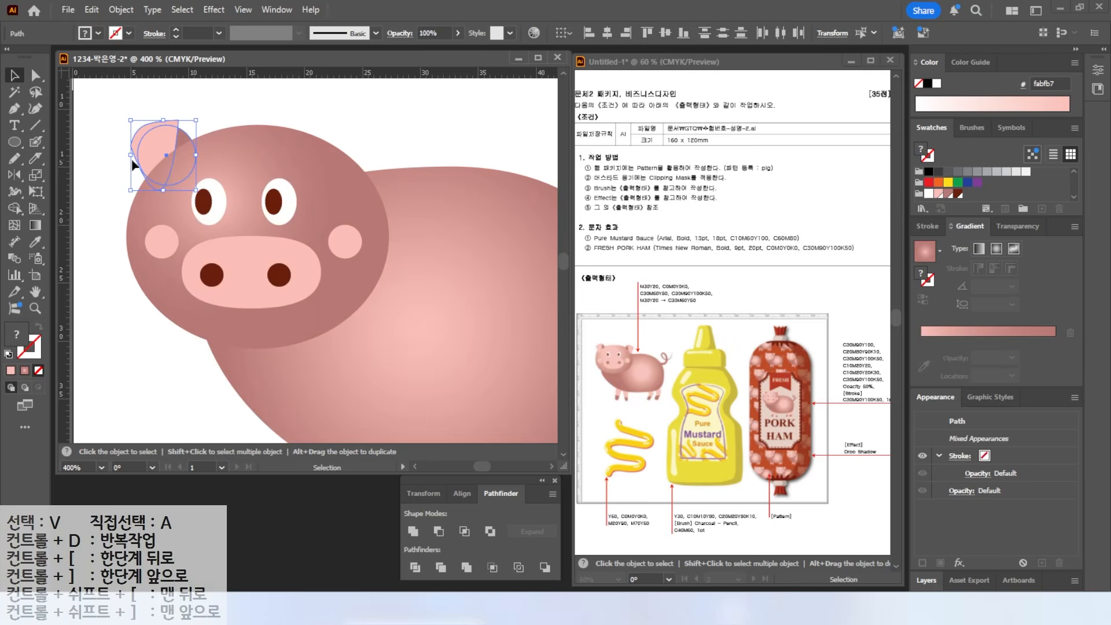
click(123, 132)
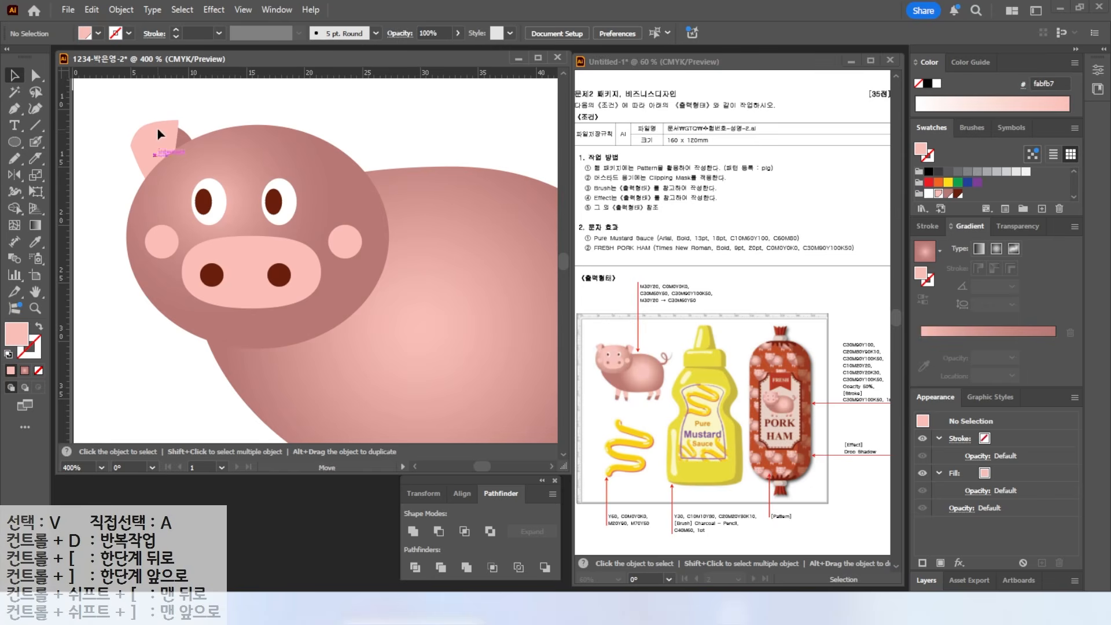
click(180, 120)
right_click(157, 148)
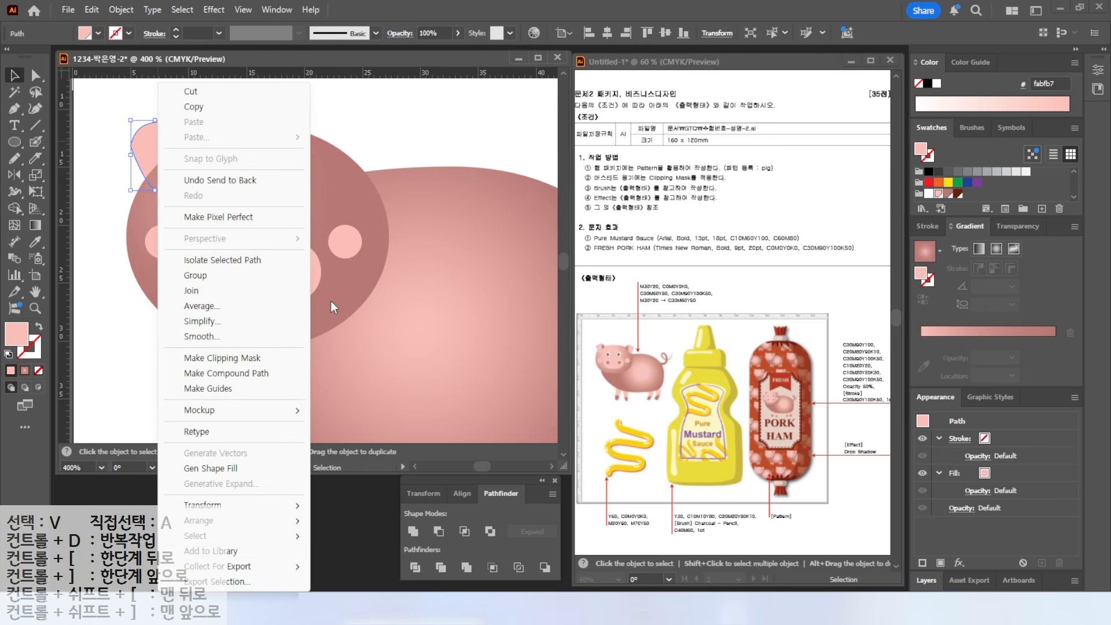
mouse_move(202, 521)
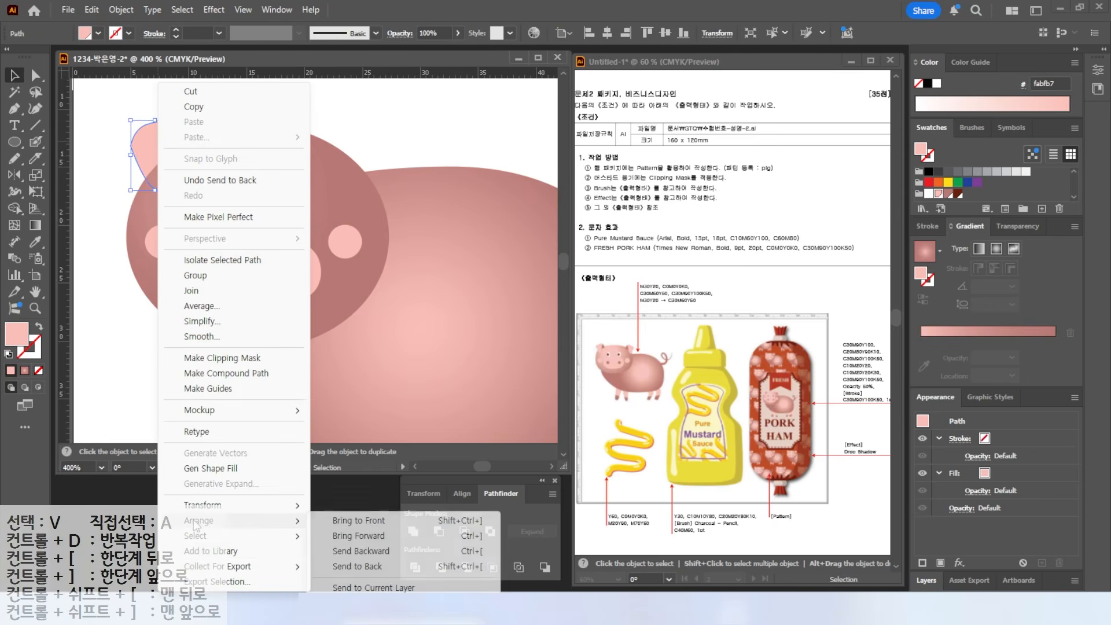
click(371, 523)
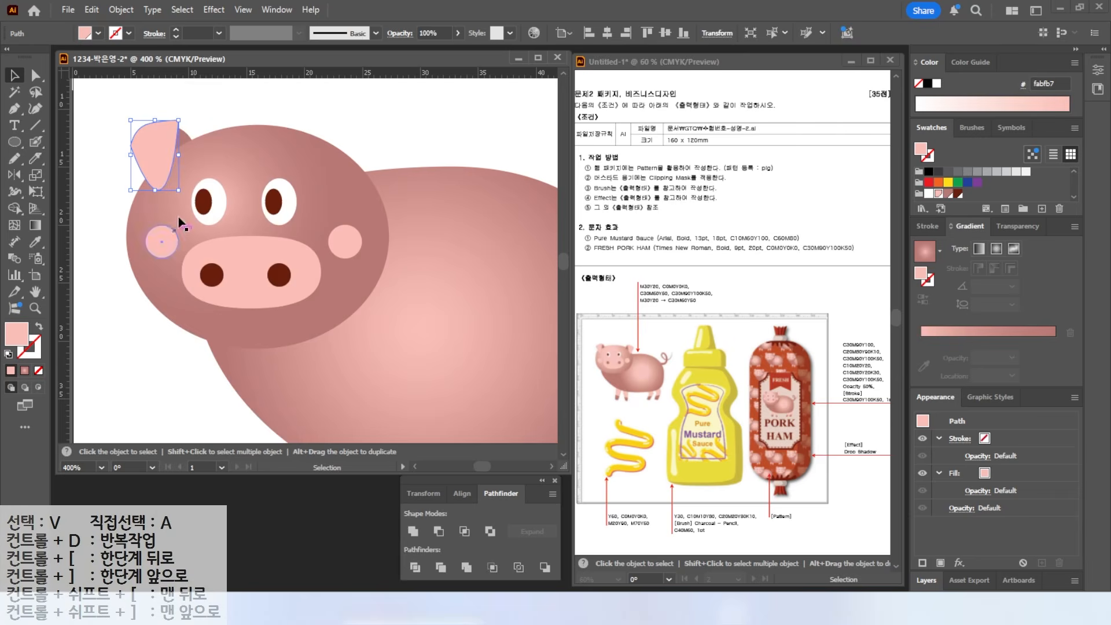
- Narrow the dark oval behind the ear, then select both ear shapes
click(155, 103)
click(187, 134)
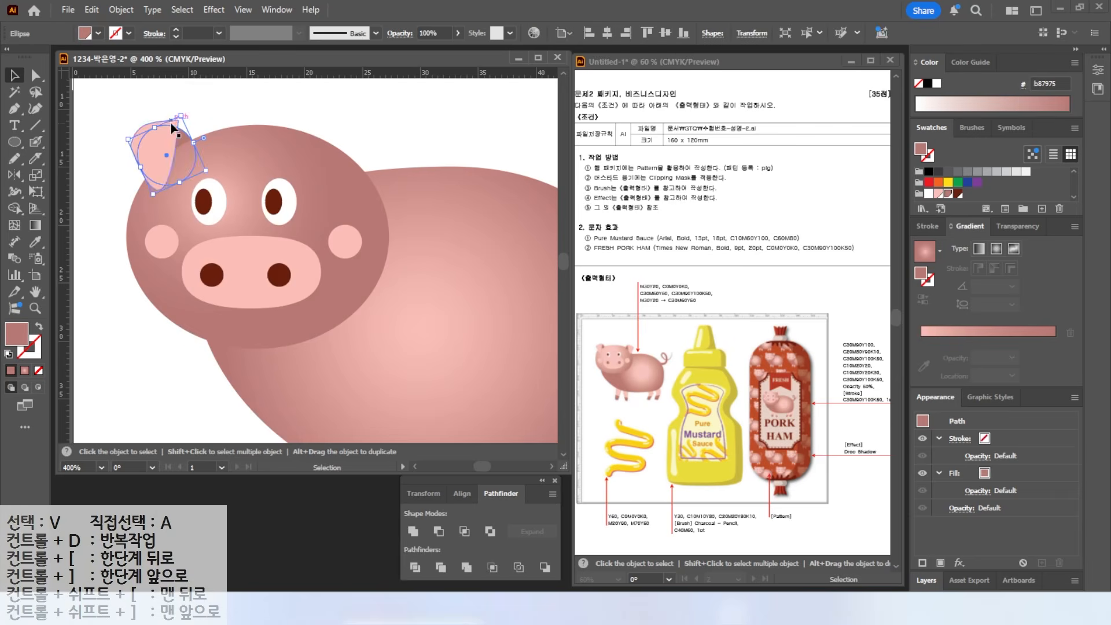
drag(194, 143, 210, 136)
key(ctrl+z)
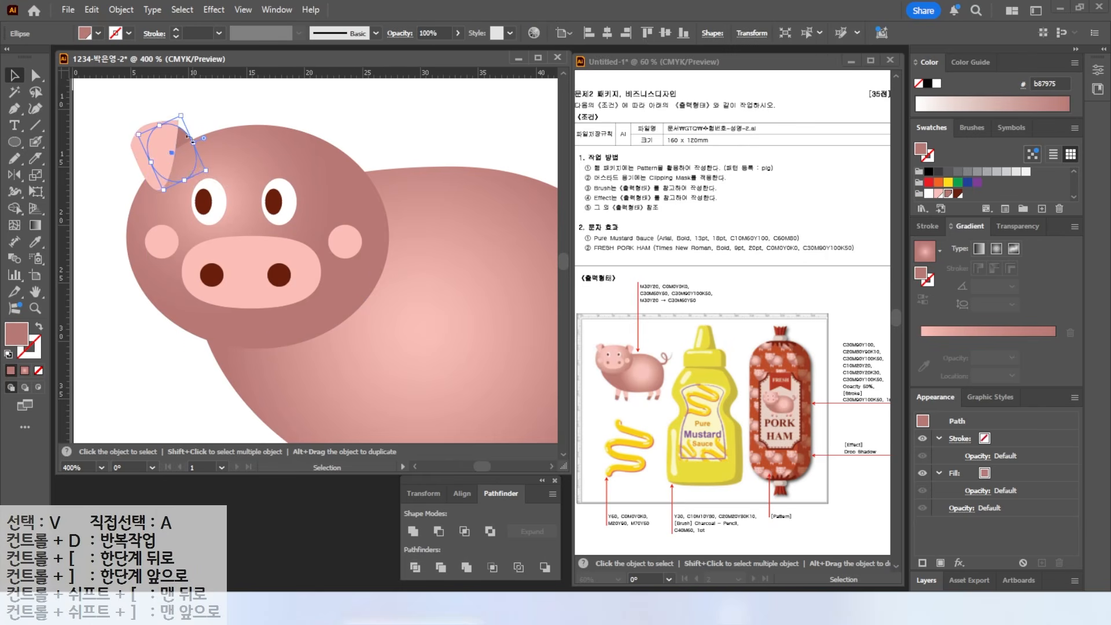
drag(151, 162, 158, 159)
click(155, 110)
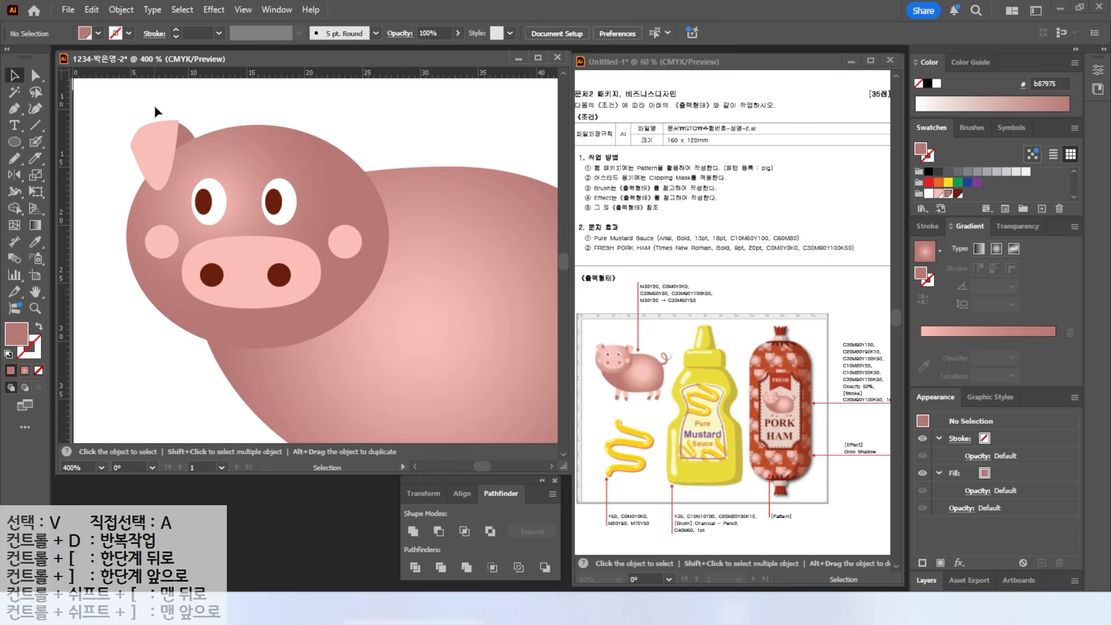
drag(185, 122, 91, 207)
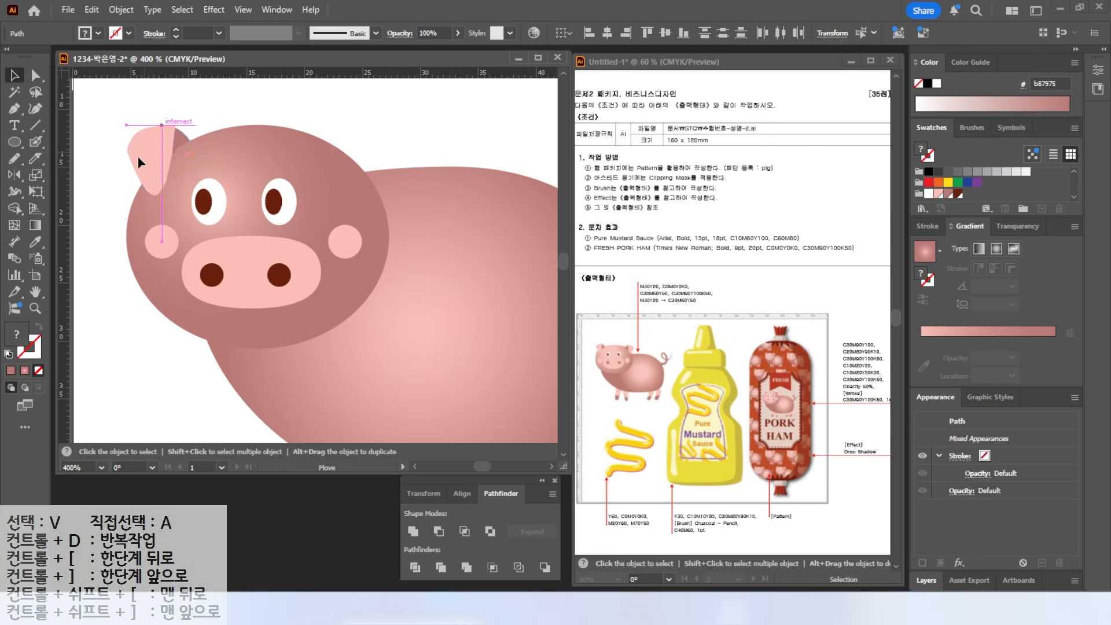
- Mirror a copy of the ear pair vertically across the head's centre with the Reflect tool
drag(137, 156, 129, 161)
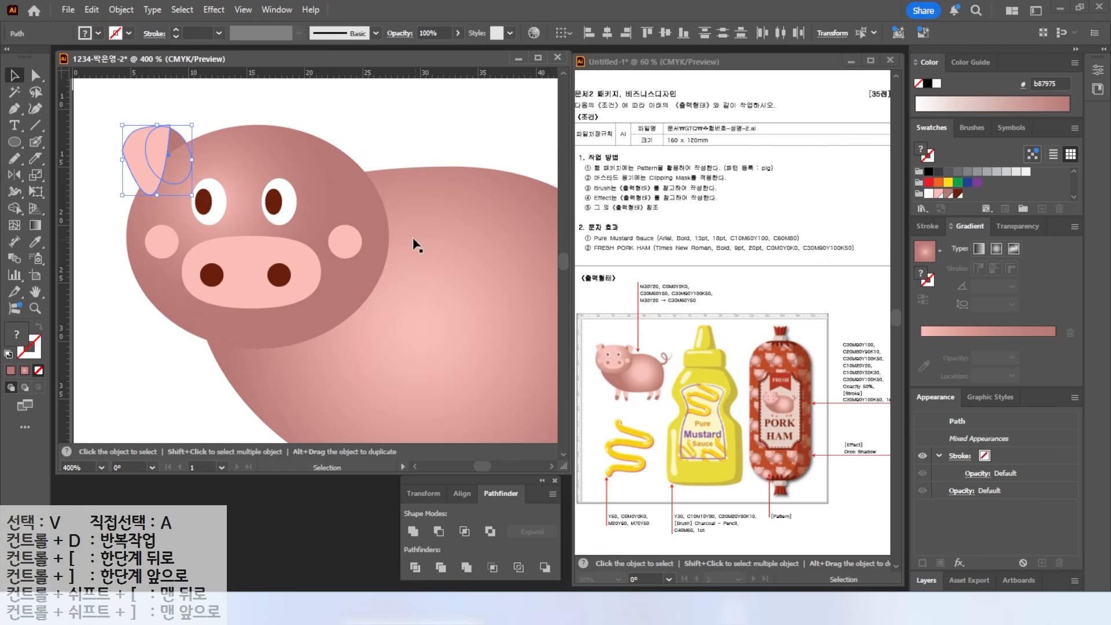
drag(138, 108, 175, 133)
click(15, 177)
drag(242, 105, 242, 331)
key(Escape)
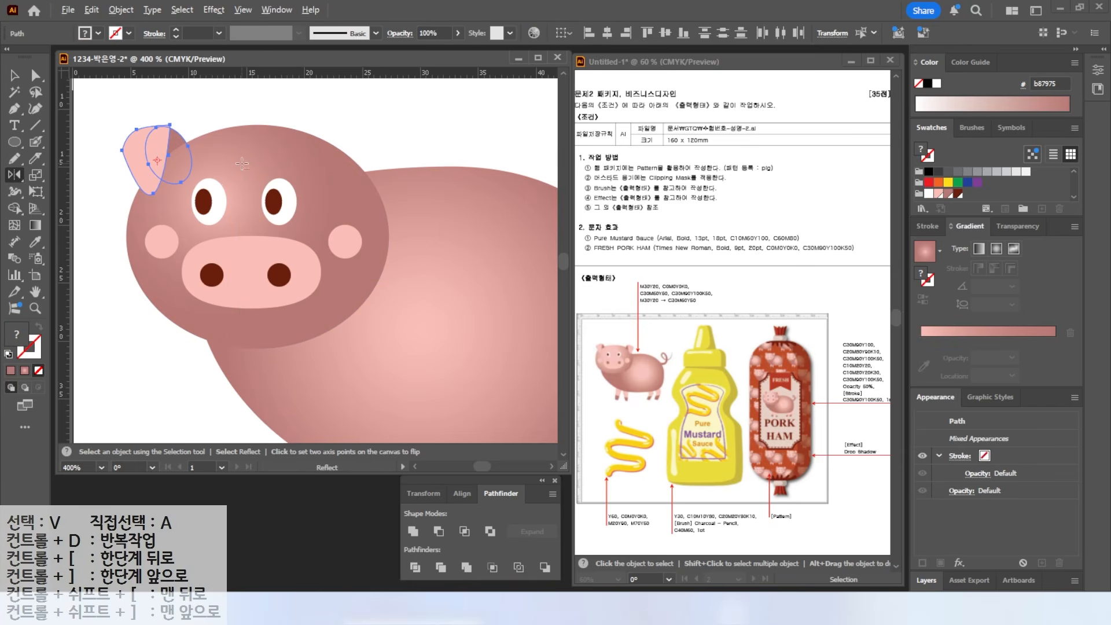
alt+click(243, 164)
click(540, 388)
click(541, 388)
click(541, 388)
click(540, 387)
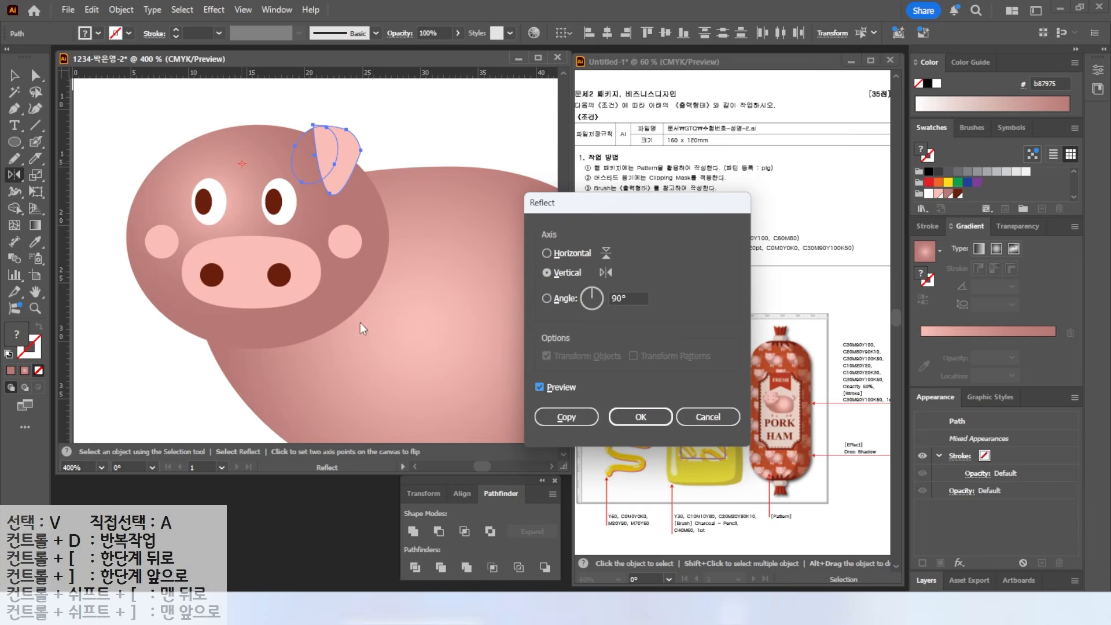
click(564, 418)
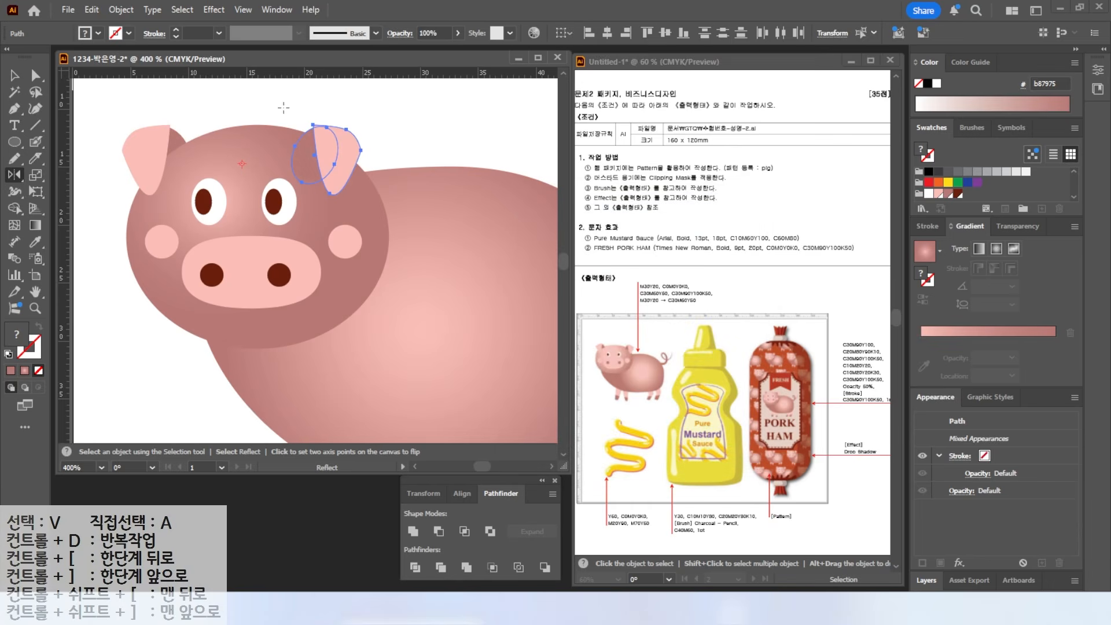
- Send the new right ear behind the head
click(15, 75)
click(399, 249)
click(307, 154)
right_click(307, 154)
mouse_move(359, 525)
click(505, 566)
click(260, 119)
scroll(317, 204, down, 2)
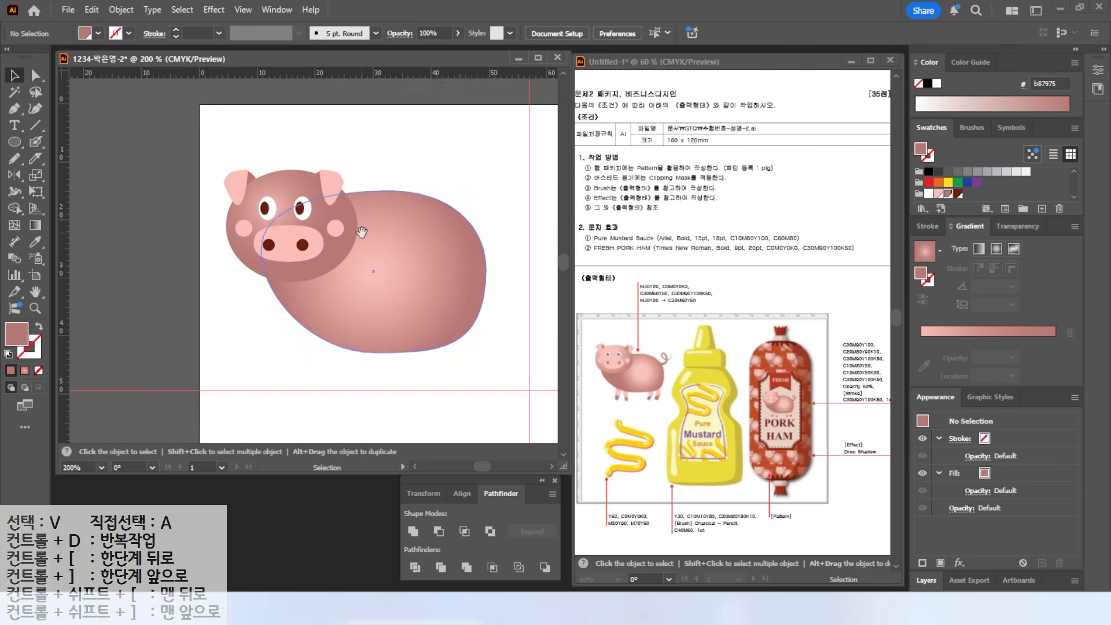
- Pencil-draw the first front leg below the pig's body and fill it pink
drag(362, 232, 317, 189)
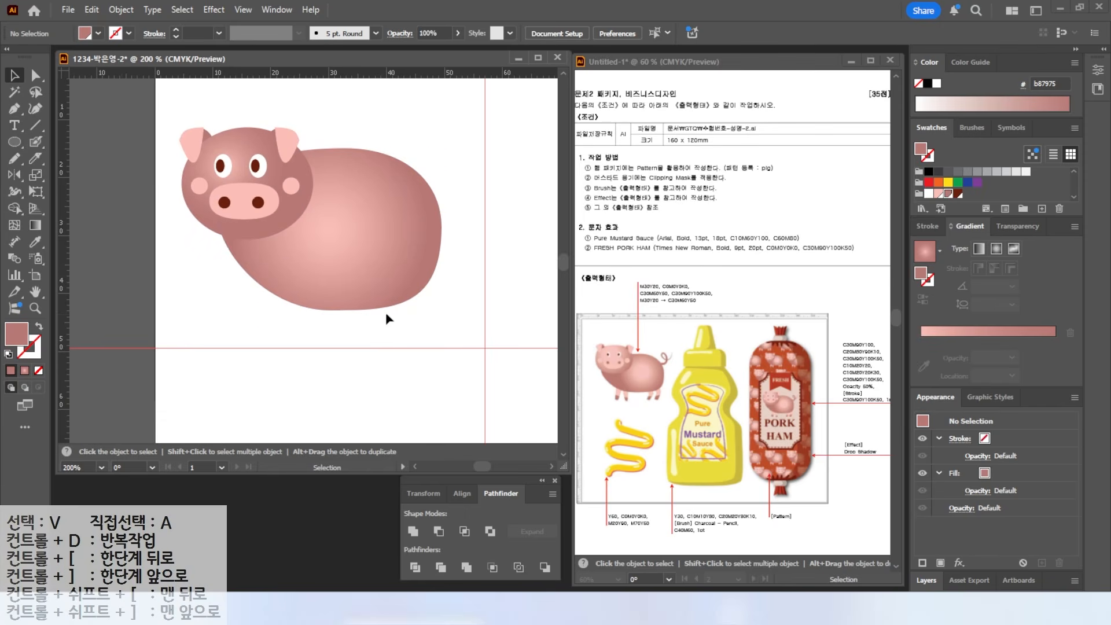
click(16, 161)
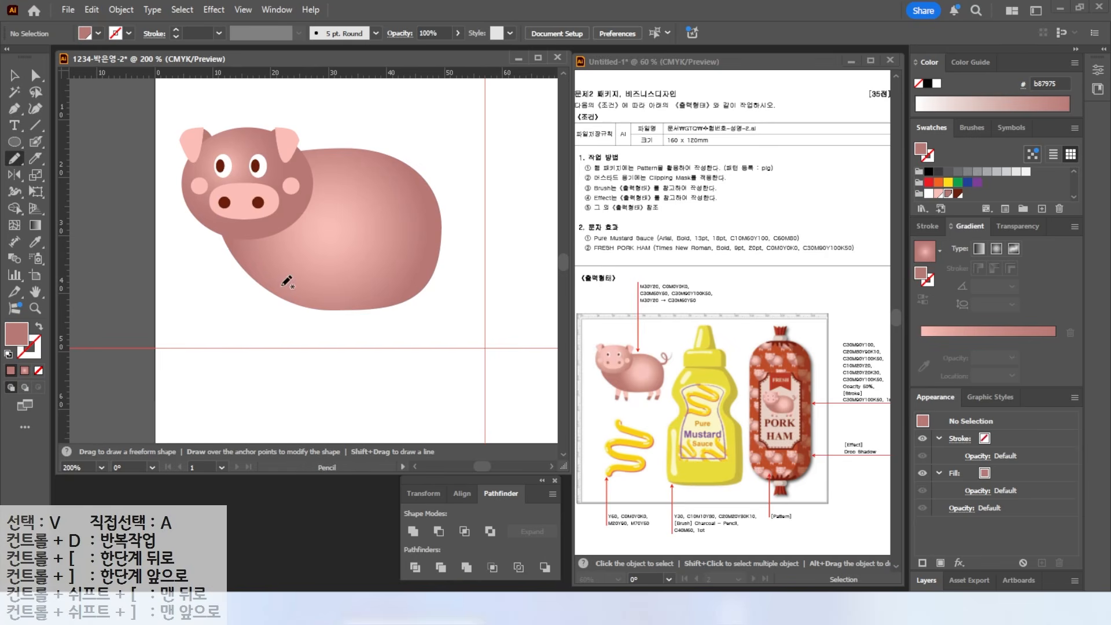
key(v)
key(d)
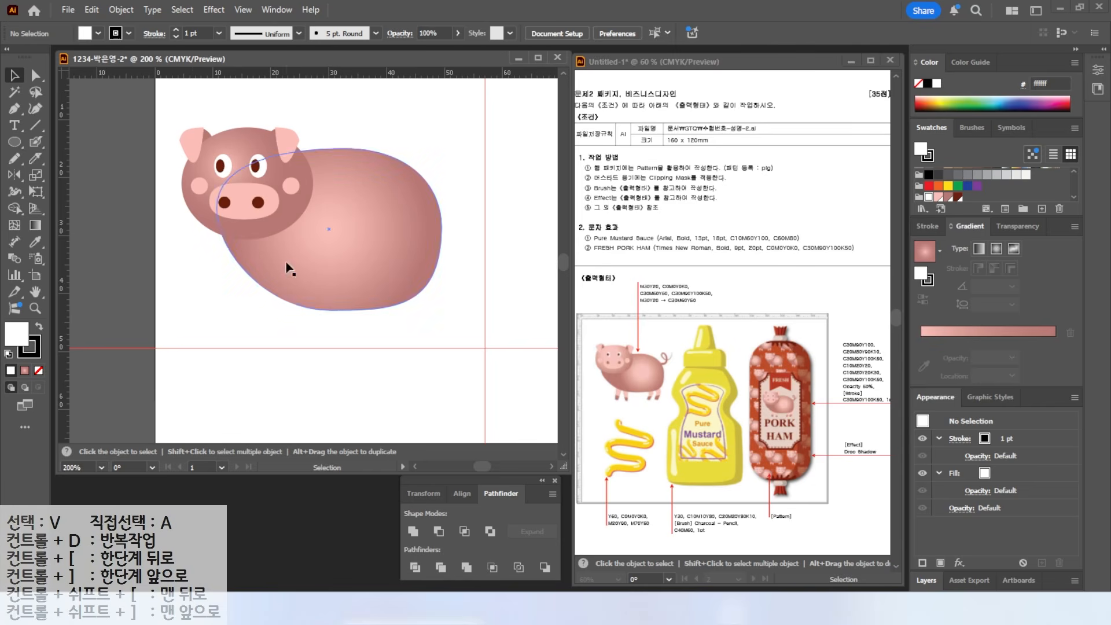
click(13, 158)
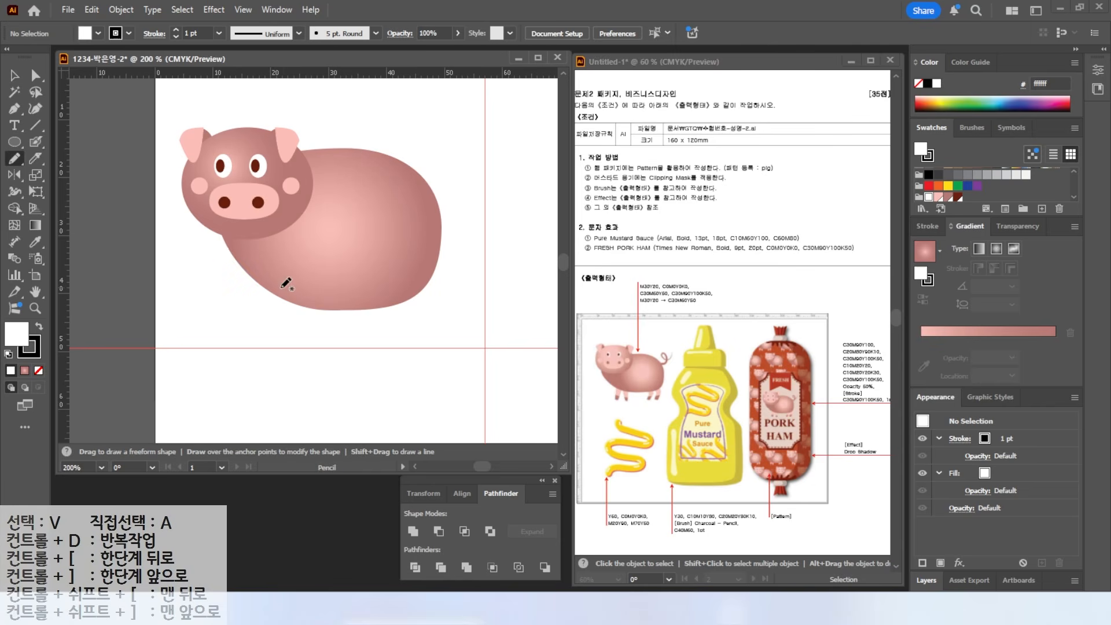
mouse_move(281, 284)
mouse_down()
mouse_move(282, 343)
mouse_move(294, 346)
mouse_move(298, 282)
mouse_move(281, 285)
mouse_up()
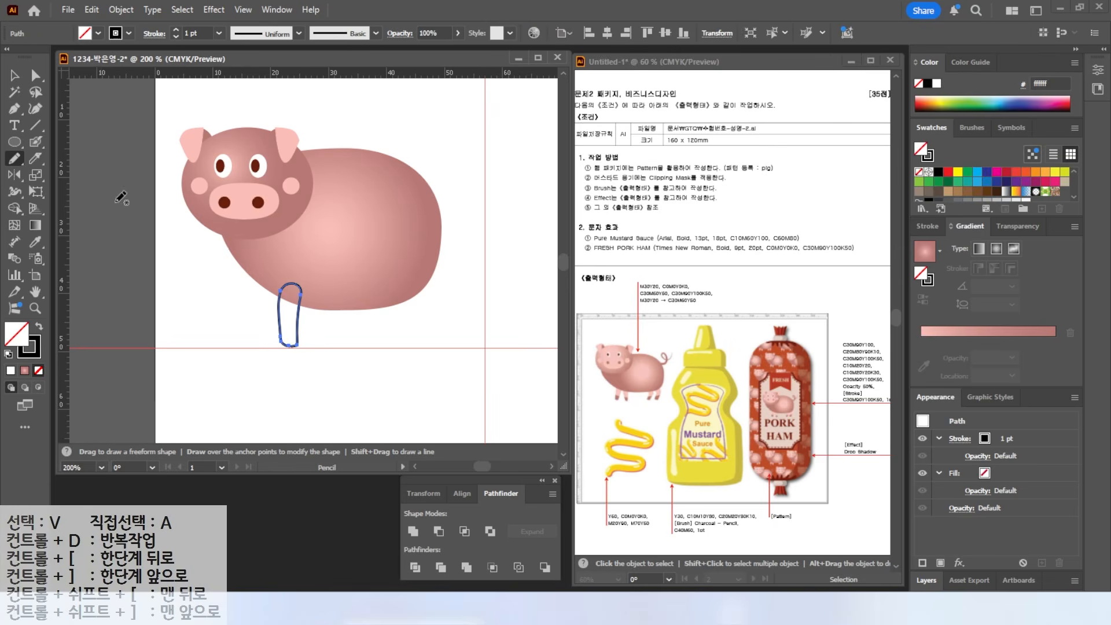
click(38, 326)
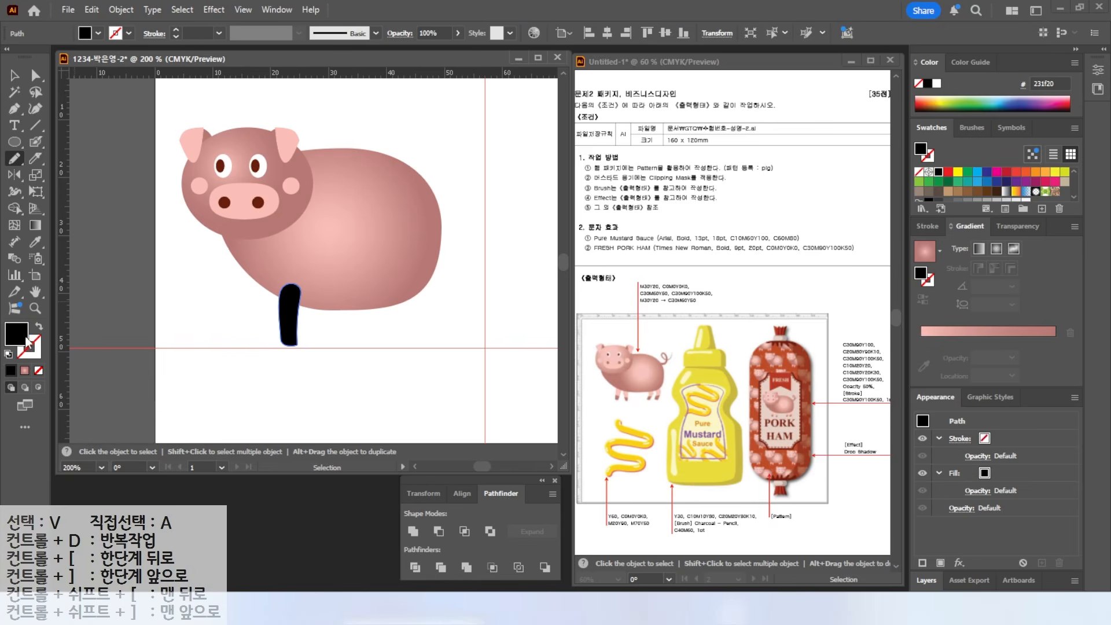
scroll(950, 193, down, 3)
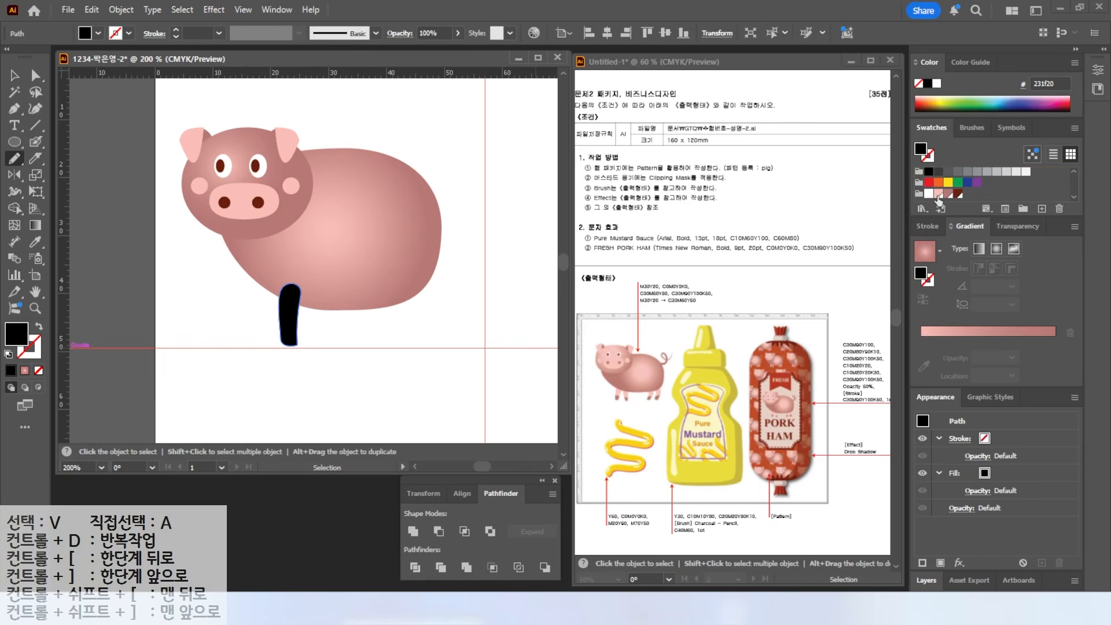
click(938, 193)
- Knife off the bottom of the leg and colour the foot darker brownish pink (b87975)
key(k)
drag(268, 330, 323, 336)
key(v)
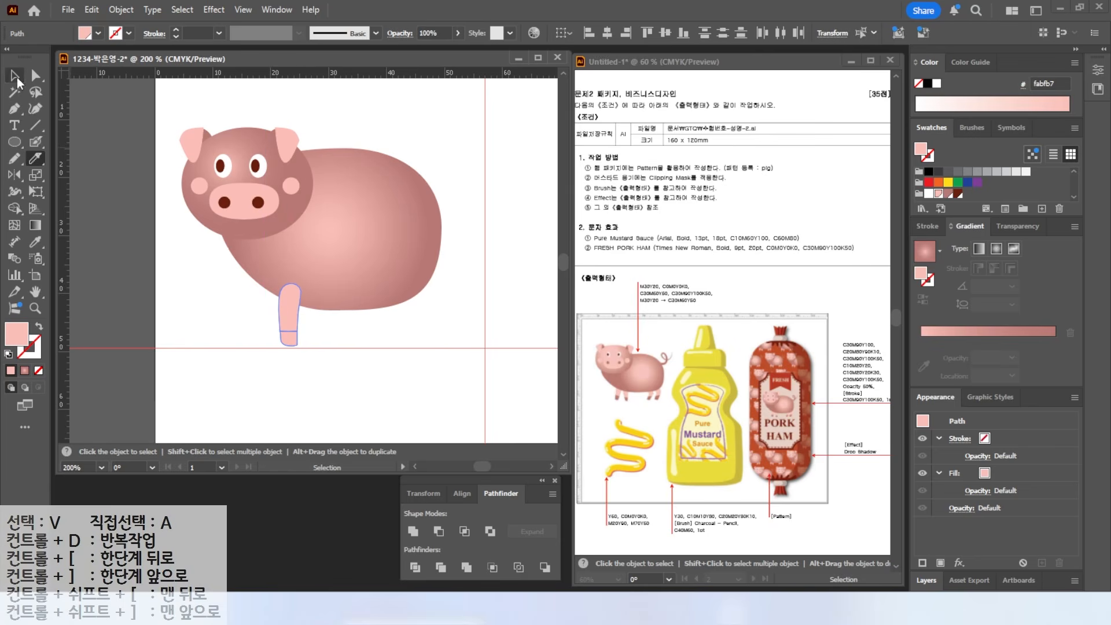
click(233, 314)
click(294, 347)
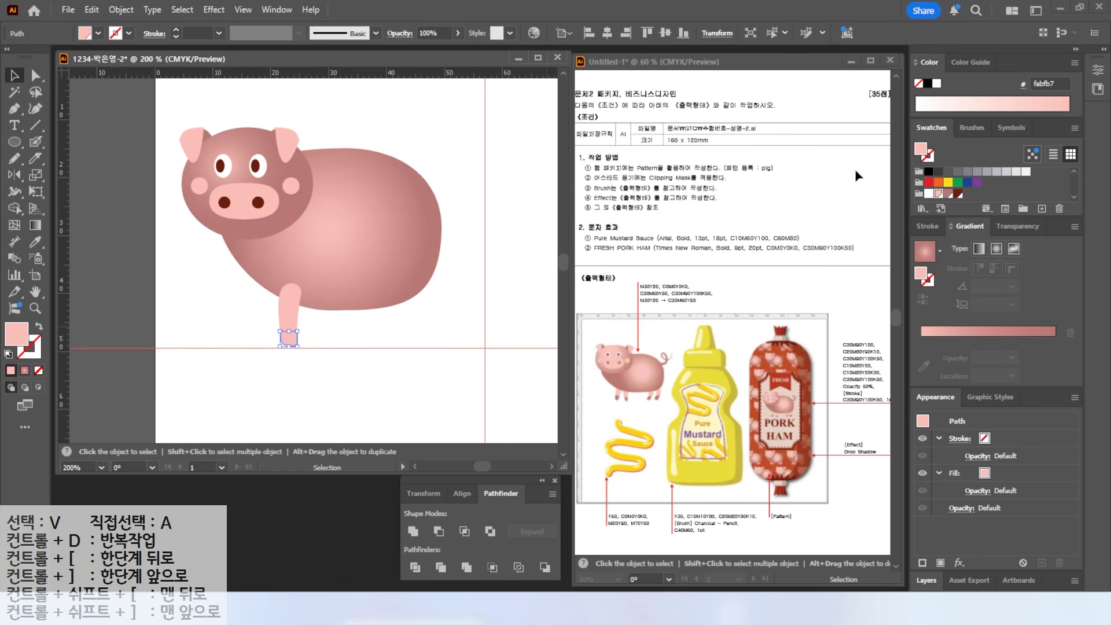
click(946, 194)
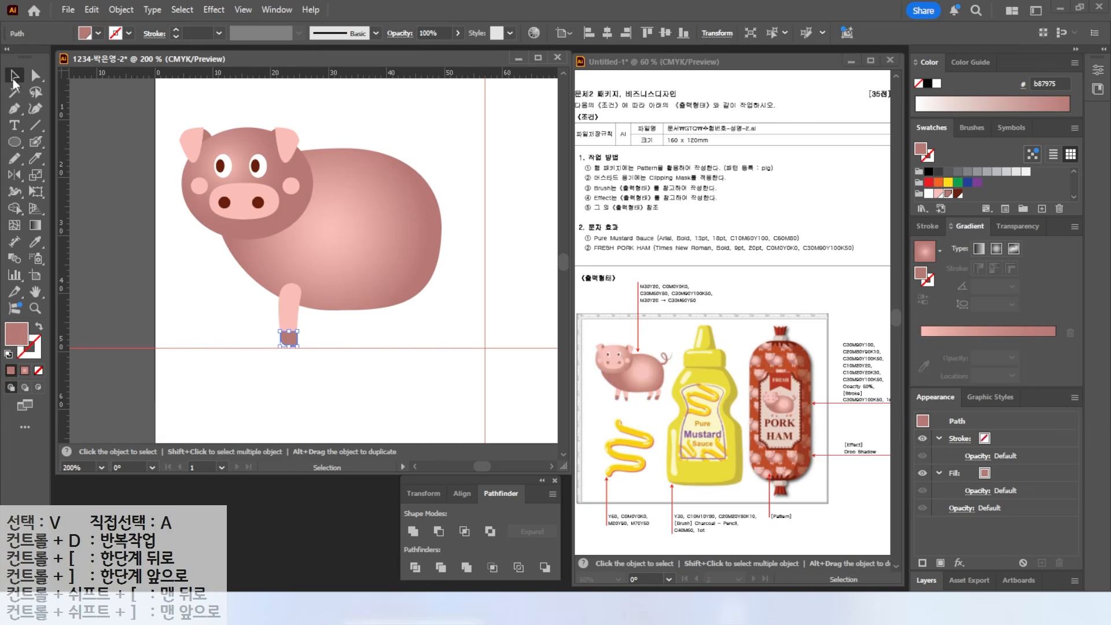
click(220, 292)
- Draw a second front leg, eyedrop the pink fill, cut off its foot and colour it as a hoof
key(b)
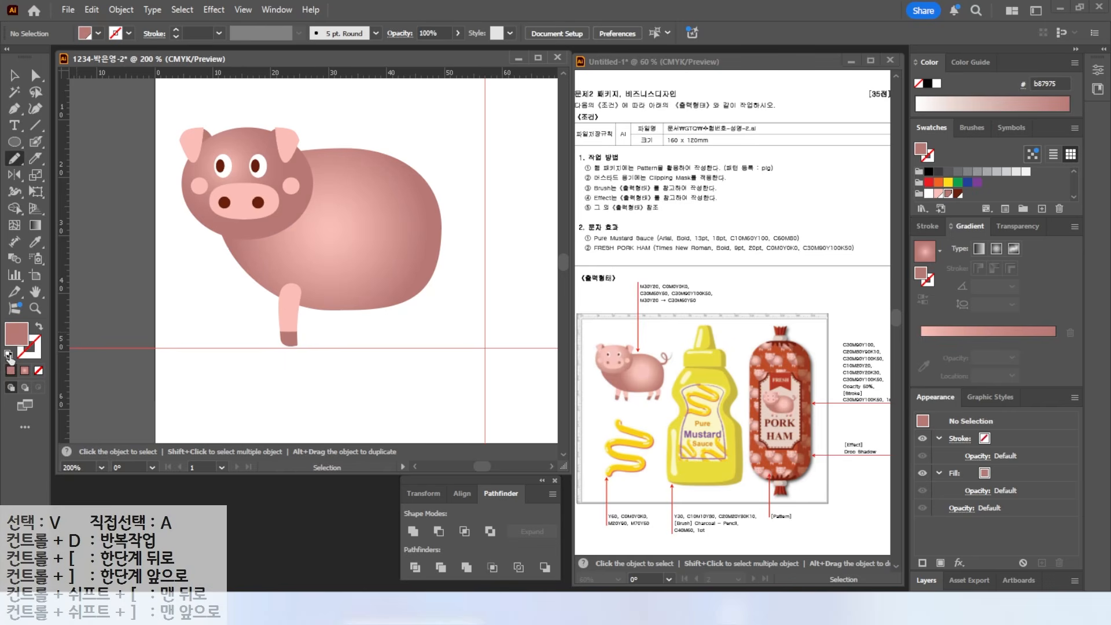
click(9, 354)
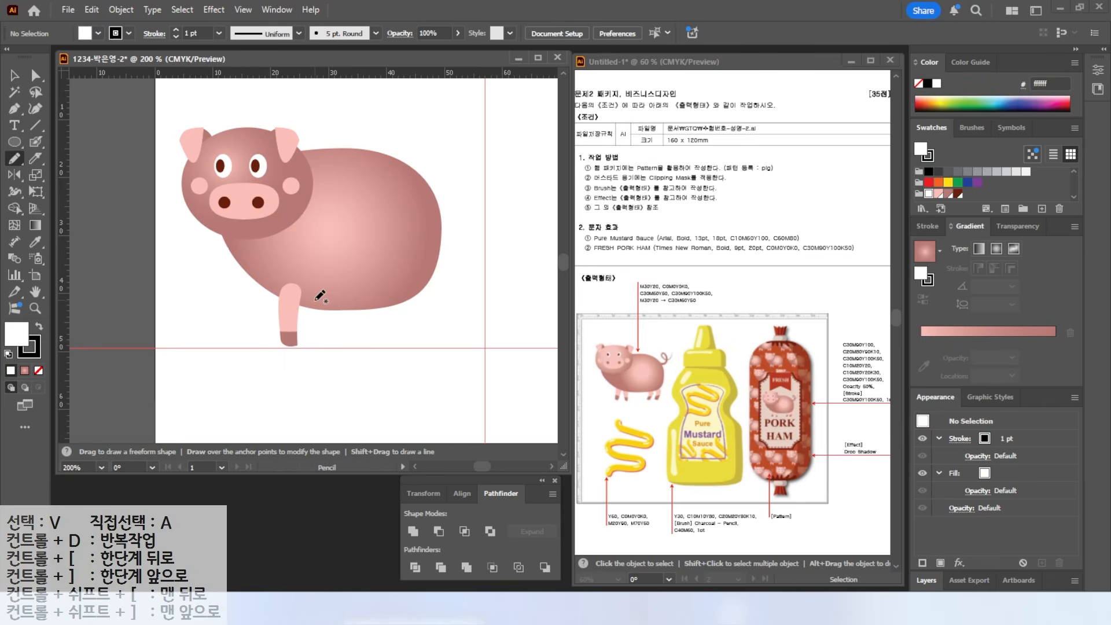
mouse_move(305, 301)
mouse_down()
mouse_move(327, 349)
mouse_move(331, 327)
mouse_move(321, 294)
mouse_move(316, 347)
mouse_up()
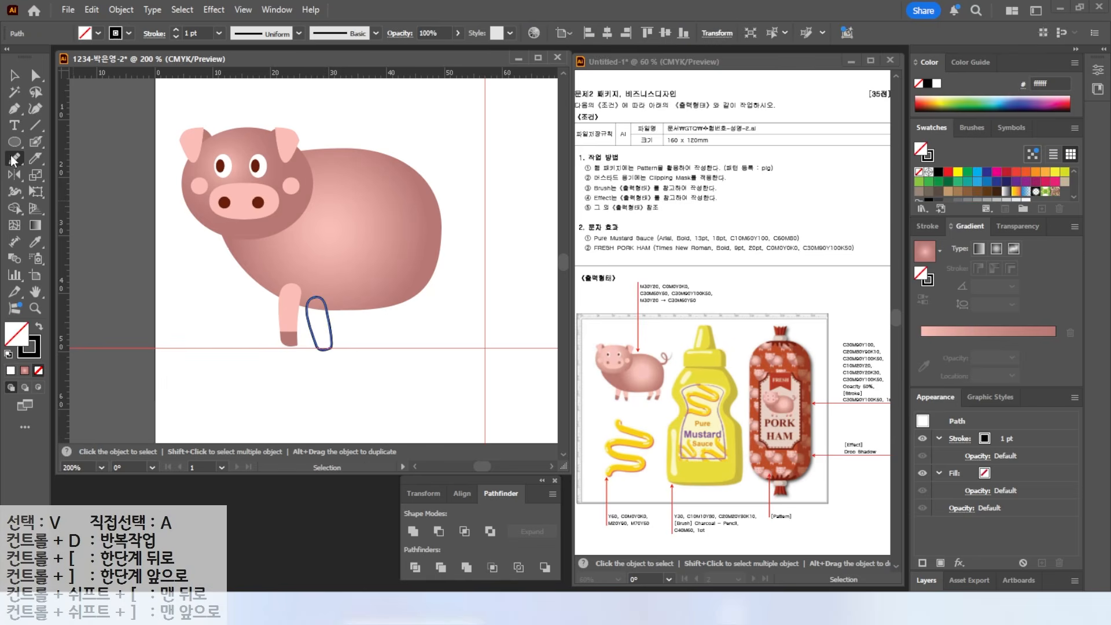
click(36, 242)
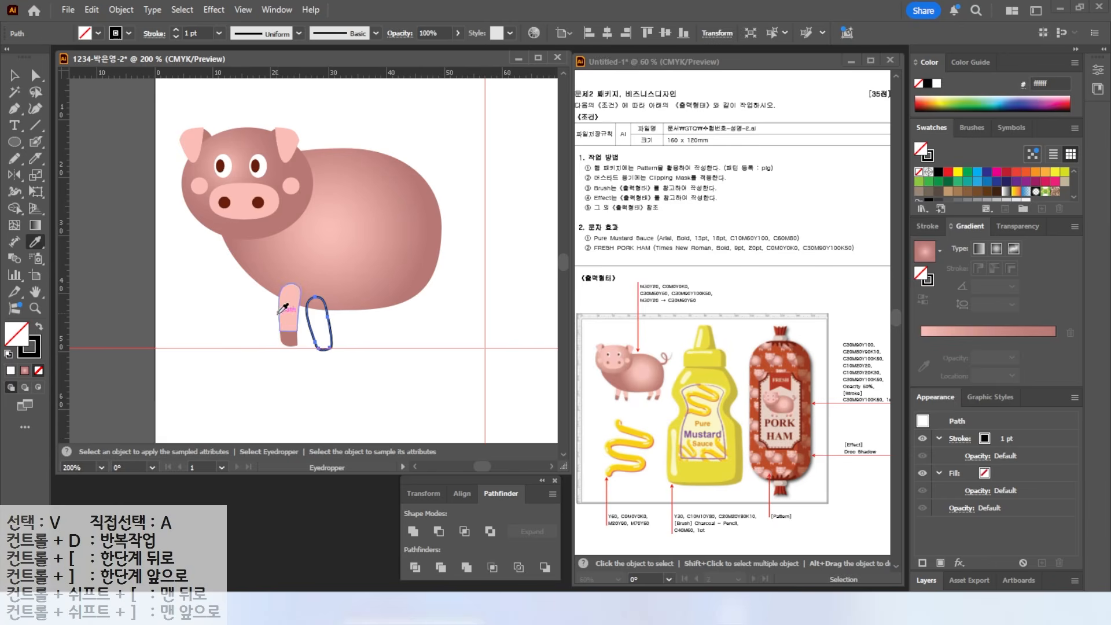
click(292, 319)
key(v)
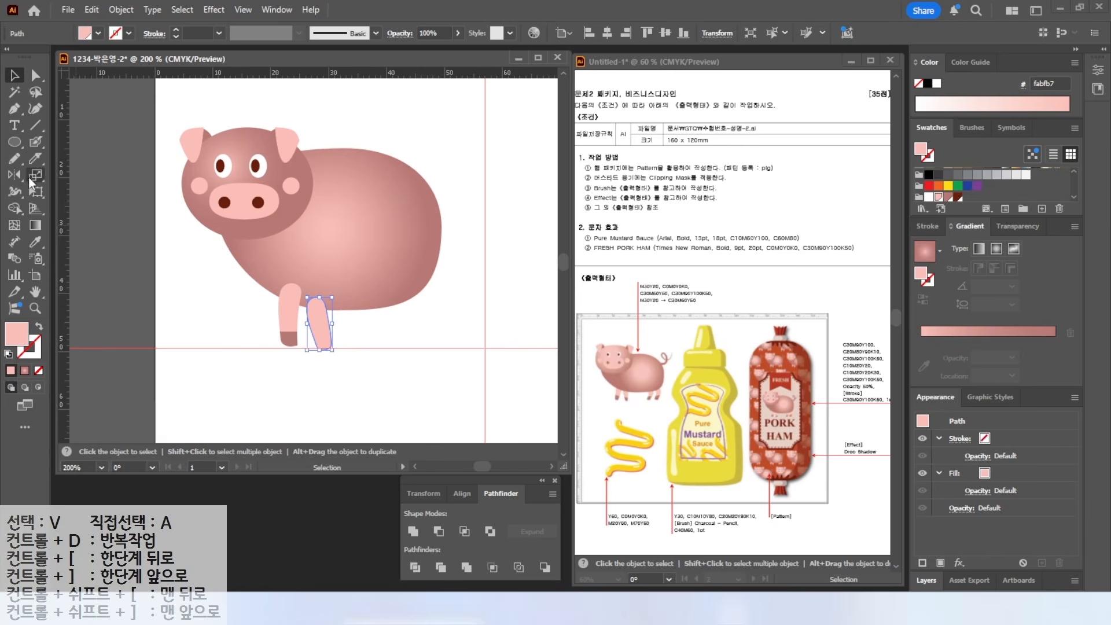
click(36, 162)
drag(305, 339, 336, 347)
key(v)
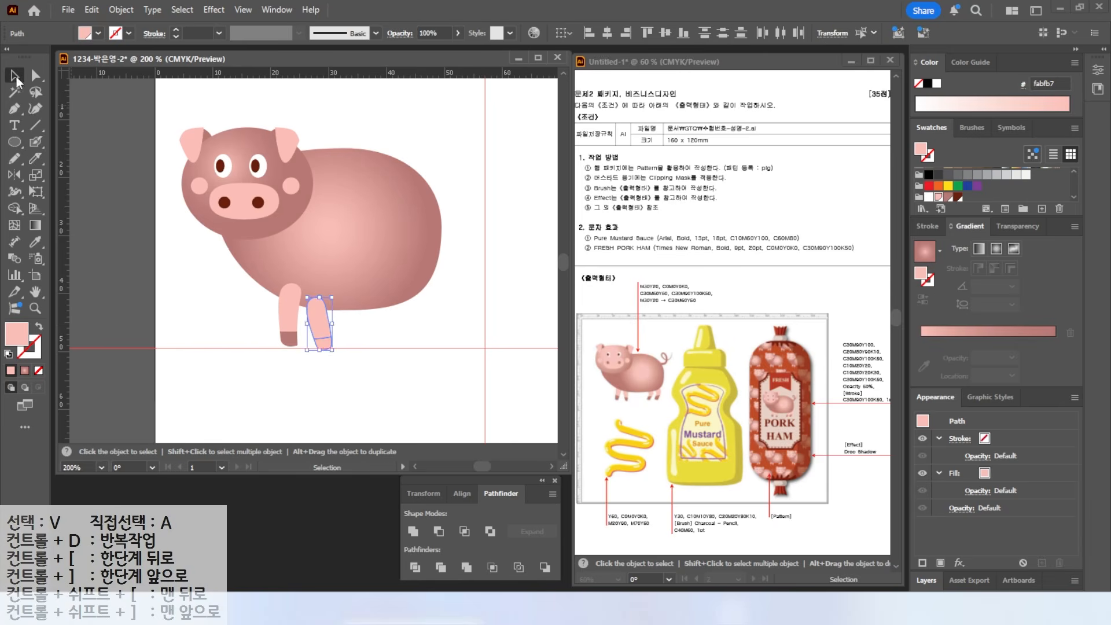
click(258, 377)
click(323, 346)
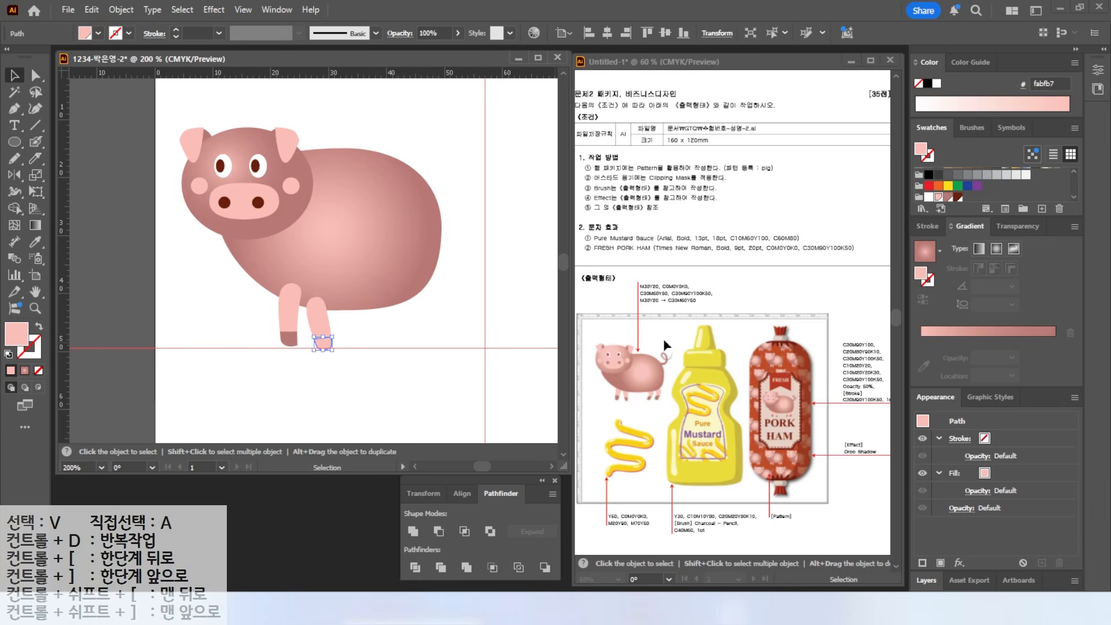
click(947, 197)
- Send both front legs behind the pig's body and nudge them into place
shift+click(321, 331)
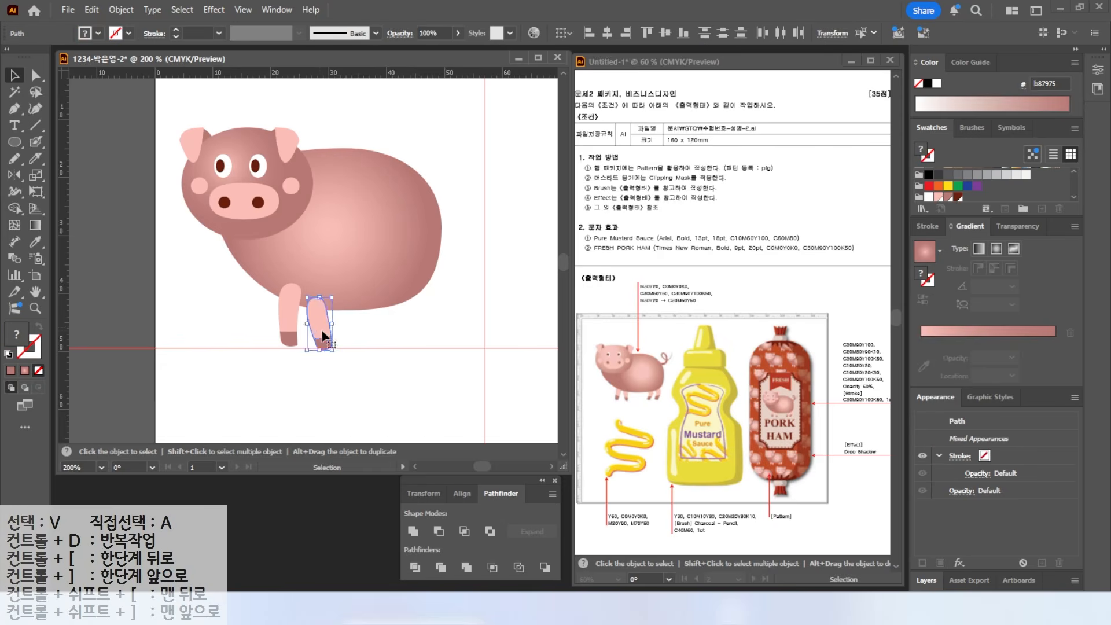
drag(248, 325, 328, 342)
right_click(328, 342)
mouse_move(382, 519)
click(491, 566)
click(254, 314)
drag(255, 314, 324, 340)
drag(288, 326, 263, 319)
click(123, 199)
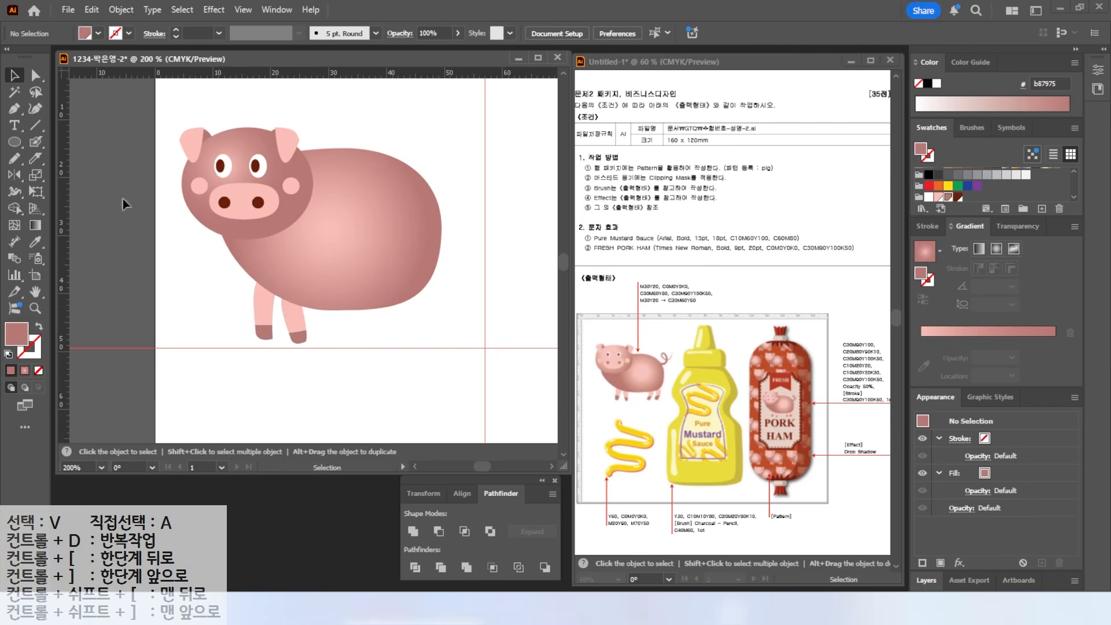
- Pencil-draw a hind leg and eyedrop the pink leg colour onto it
click(14, 158)
click(9, 354)
mouse_move(368, 296)
mouse_down()
mouse_move(383, 316)
mouse_move(370, 345)
mouse_move(389, 346)
mouse_move(401, 326)
mouse_move(370, 295)
mouse_up()
click(35, 241)
click(263, 301)
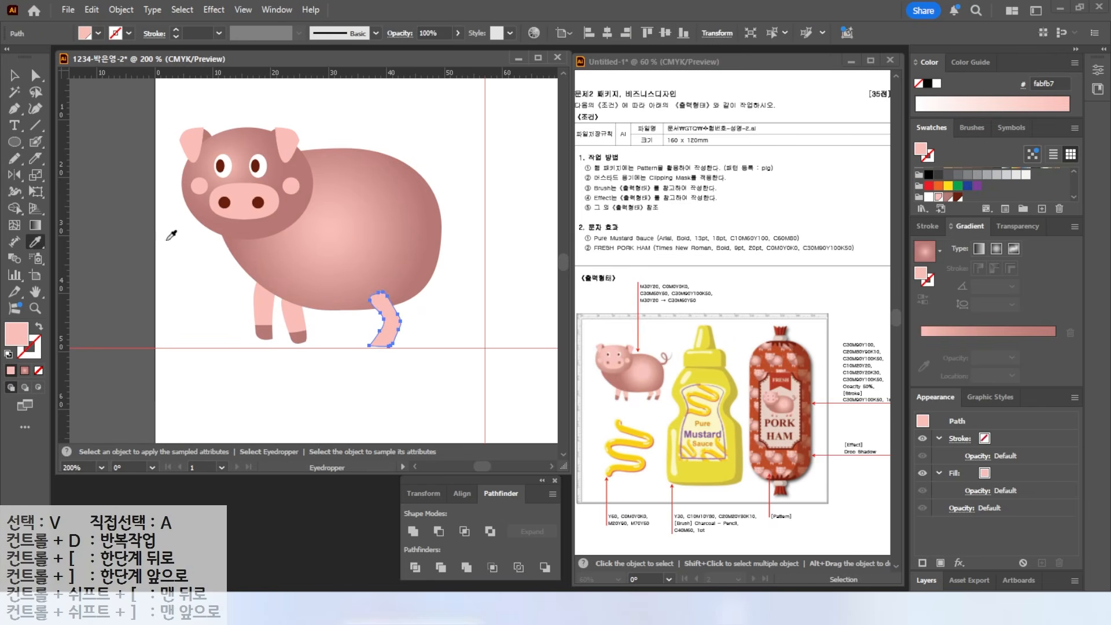
- Knife the foot off the hind leg and eyedrop the brown hoof colour onto it
click(14, 160)
click(22, 161)
click(35, 158)
drag(364, 330, 427, 330)
click(17, 74)
click(388, 350)
click(384, 341)
click(35, 242)
click(266, 335)
click(14, 75)
- Alt-drag a copy of the hind leg to the right and send both hind legs to the back
drag(422, 323, 387, 340)
right_click(389, 339)
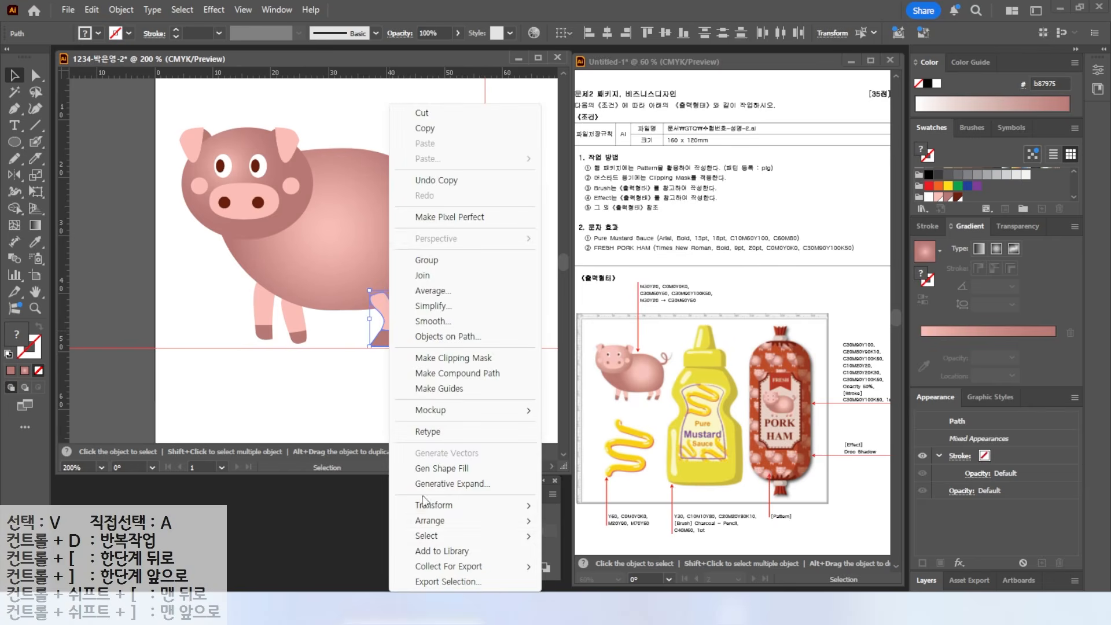
mouse_move(463, 520)
click(586, 566)
click(330, 384)
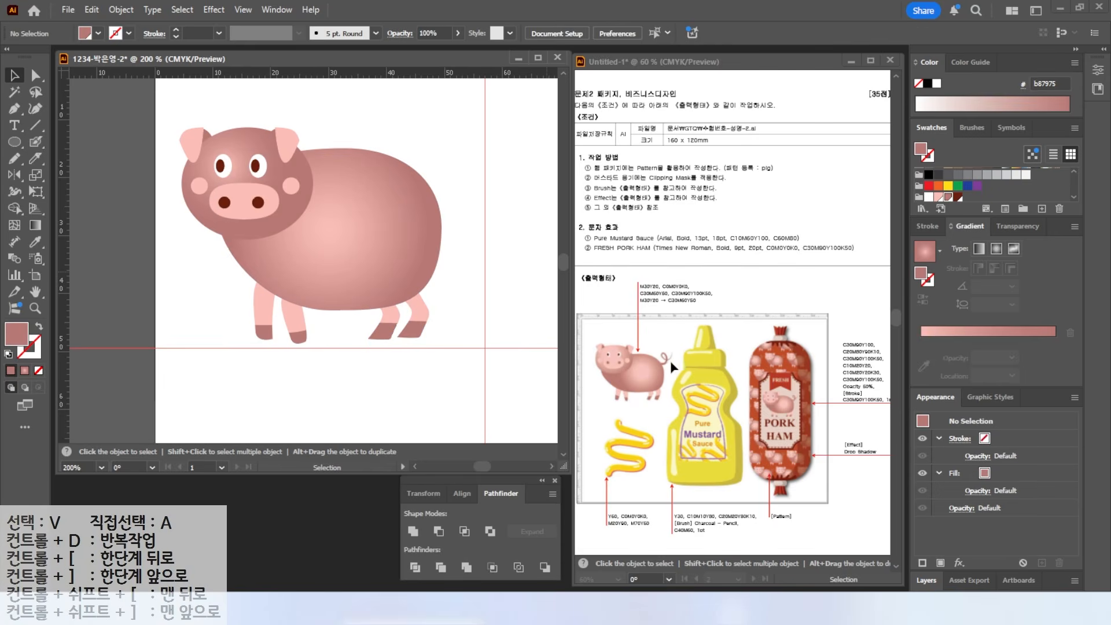
- Pencil-draw a curly tail from the pig's back, redrawing it after deleting the first attempt
click(14, 161)
mouse_move(421, 195)
mouse_down()
mouse_move(456, 197)
mouse_move(449, 155)
mouse_move(443, 168)
mouse_move(468, 176)
mouse_move(486, 133)
mouse_up()
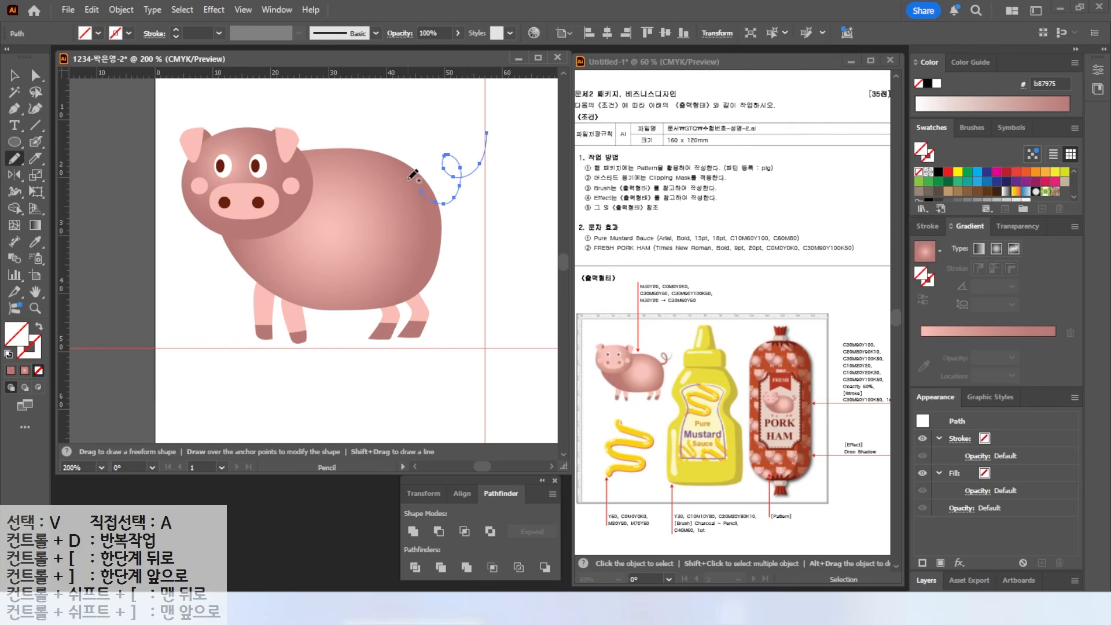
key(ctrl)
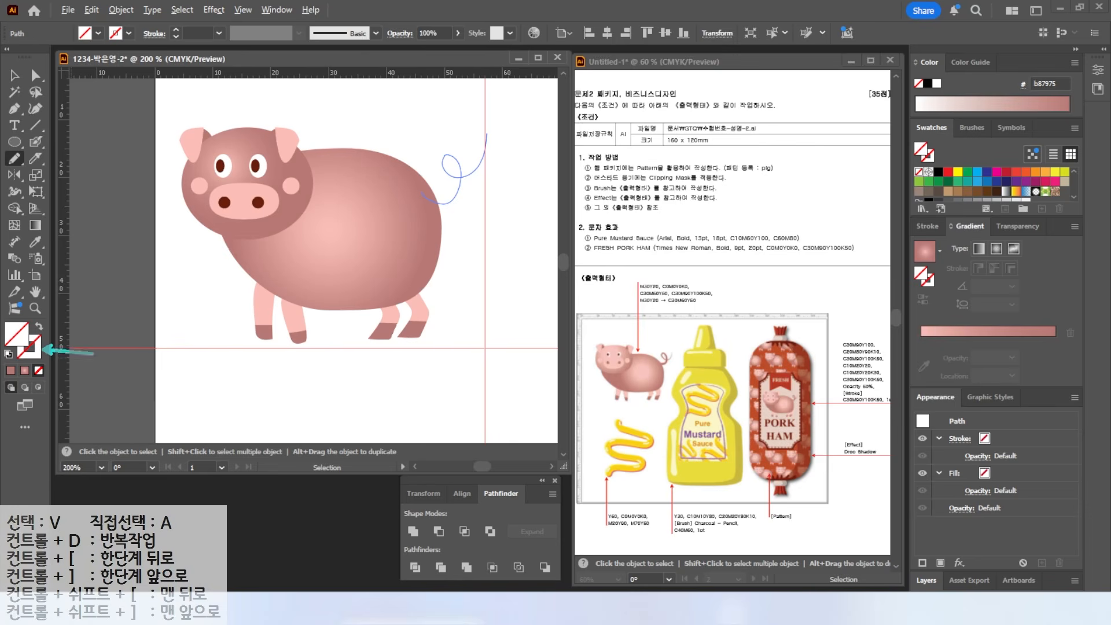
key(Delete)
key(ctrl)
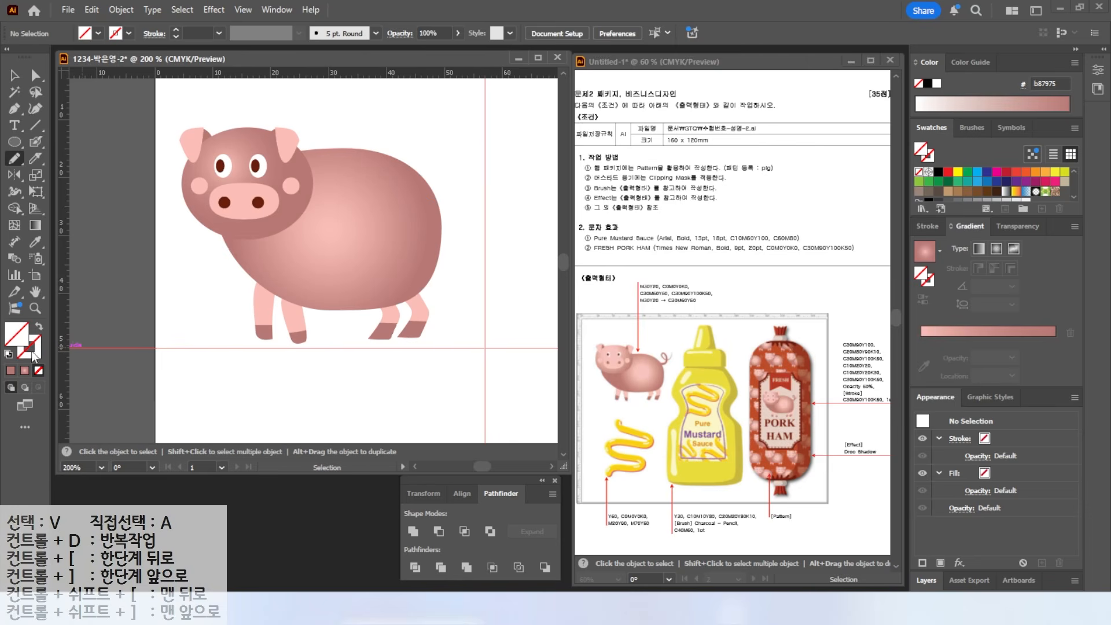
click(9, 354)
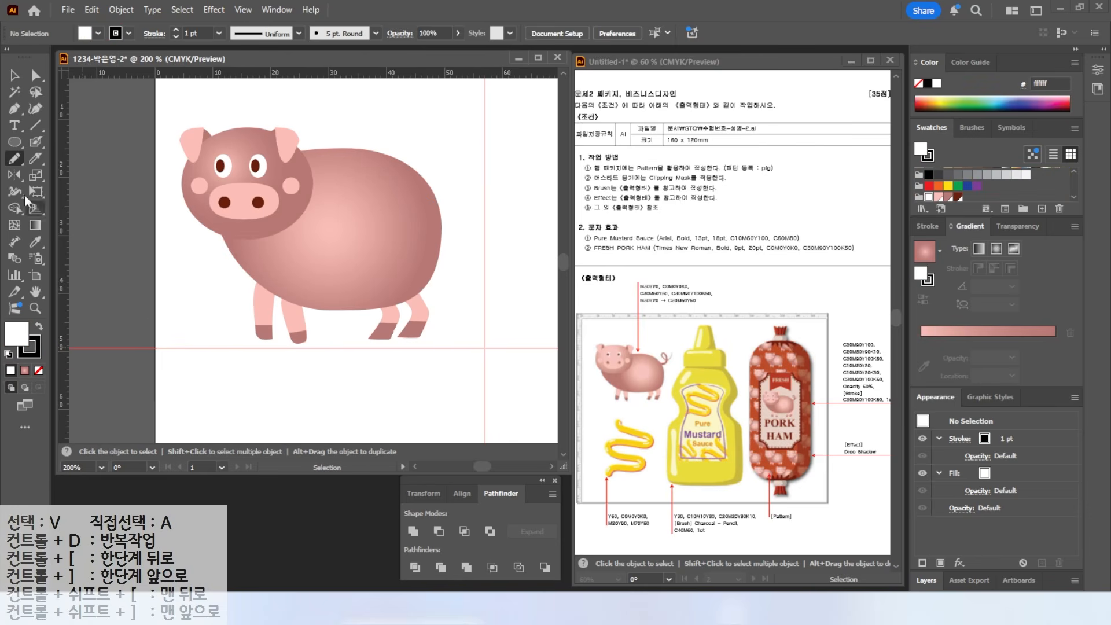
mouse_move(420, 194)
mouse_down()
mouse_move(456, 175)
mouse_move(448, 157)
mouse_move(434, 164)
mouse_move(450, 177)
mouse_move(469, 149)
mouse_up()
key(v)
click(409, 134)
click(462, 180)
- Give the tail Width Profile 4, a 4 pt stroke weight and a dark brown stroke
key(alt+2)
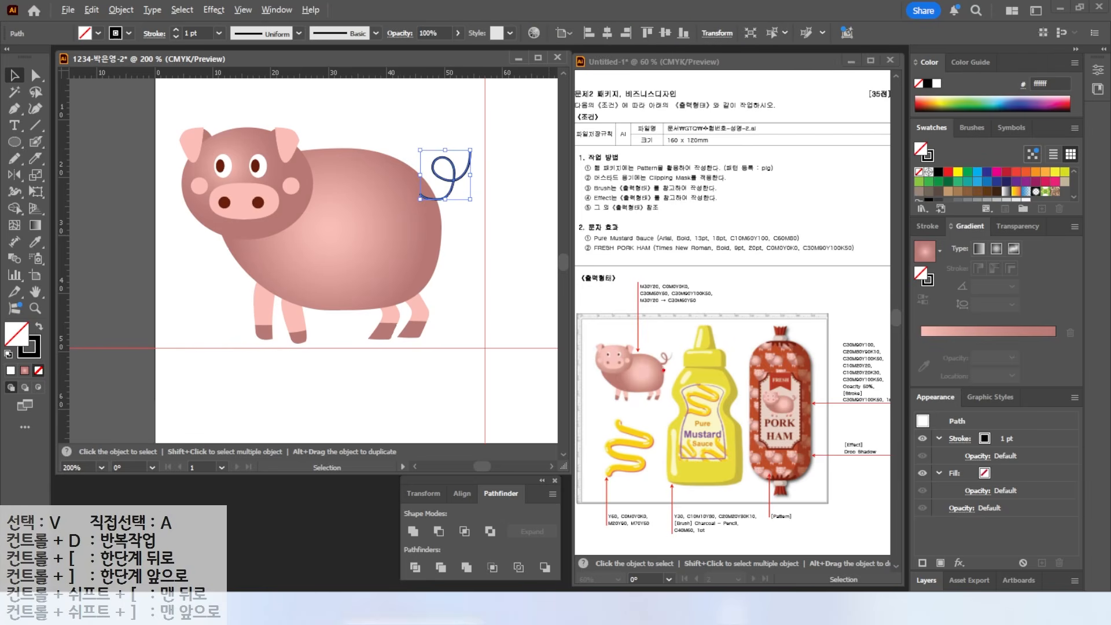
drag(676, 316, 675, 350)
key(Escape)
click(930, 225)
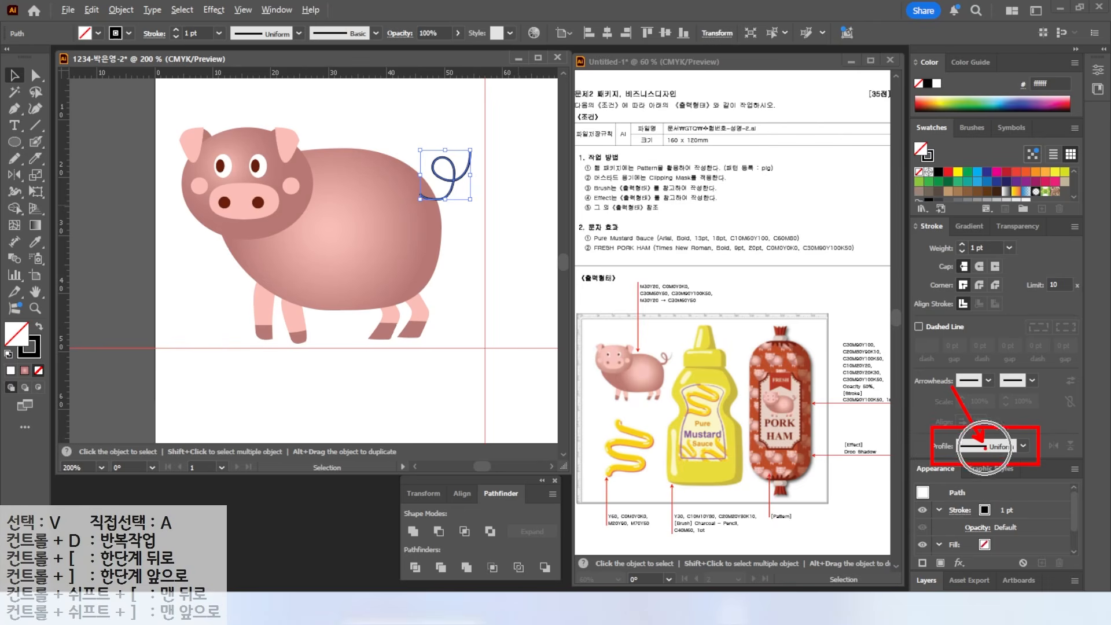
click(1022, 446)
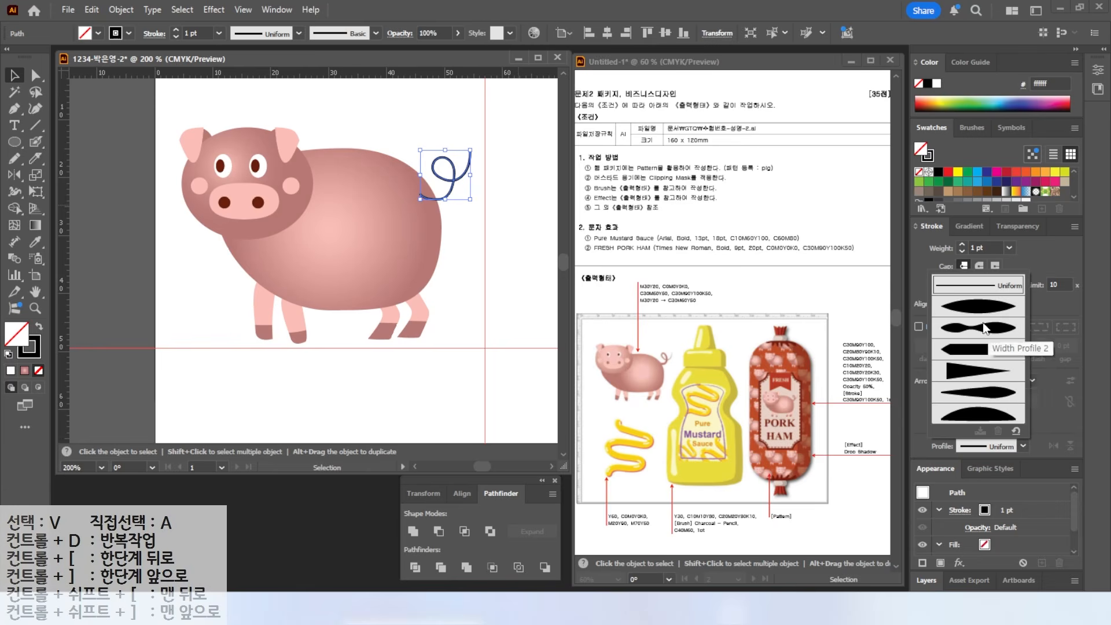
click(958, 375)
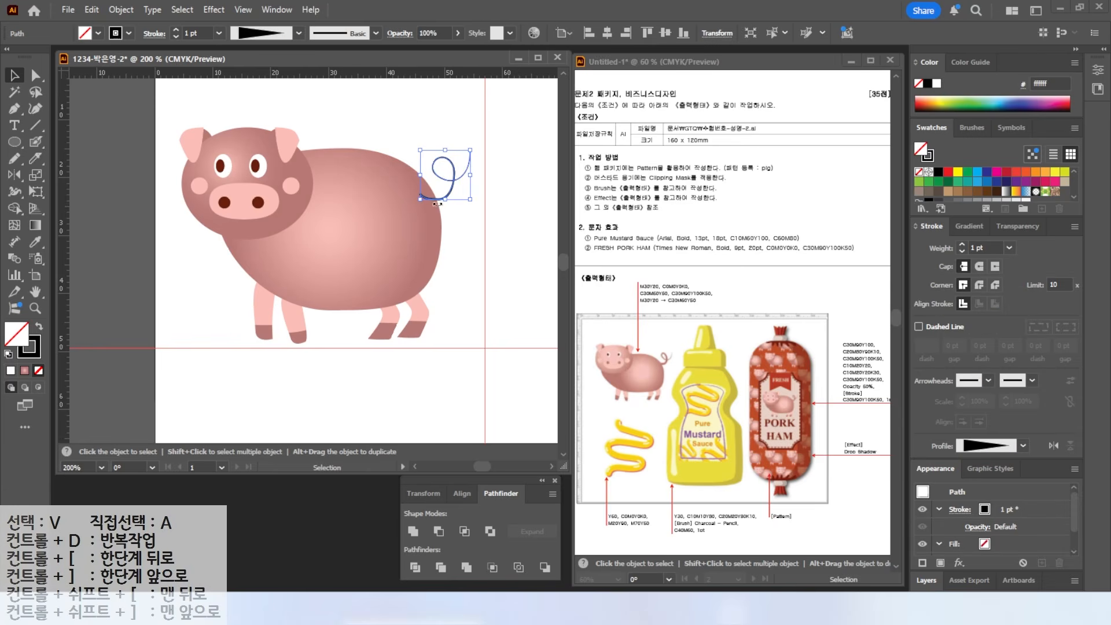
click(962, 244)
click(962, 244)
click(962, 244)
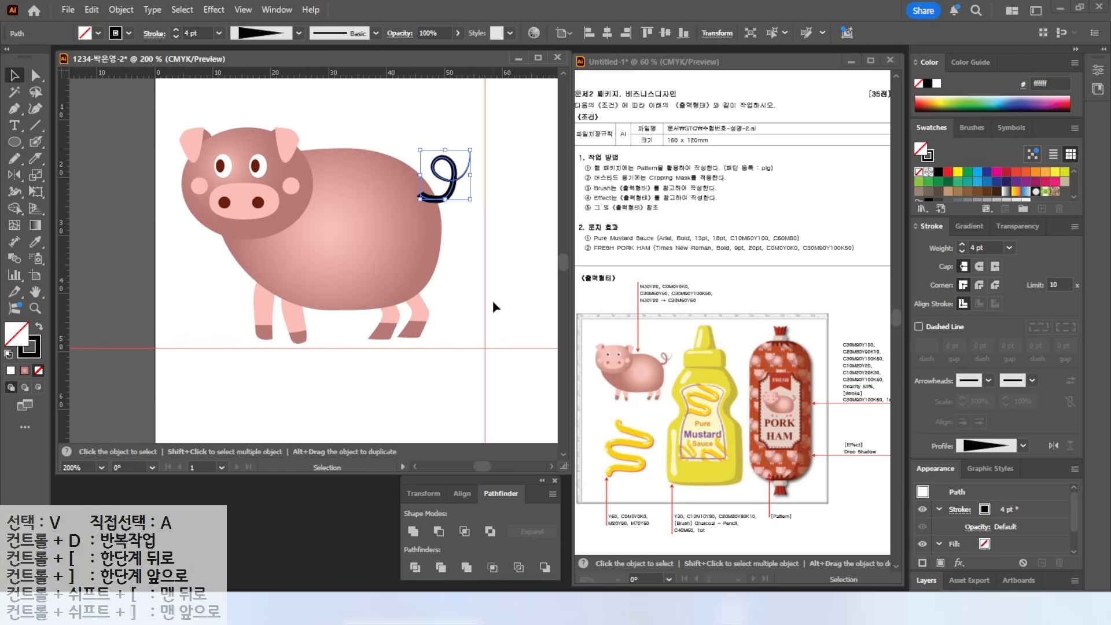
click(554, 310)
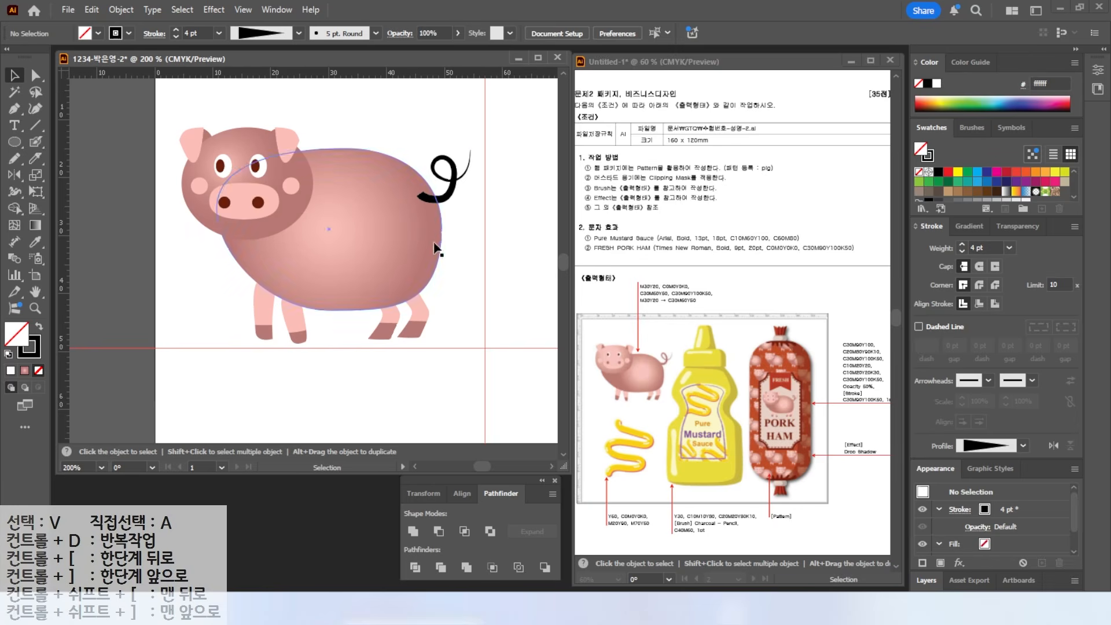
click(446, 173)
click(1024, 191)
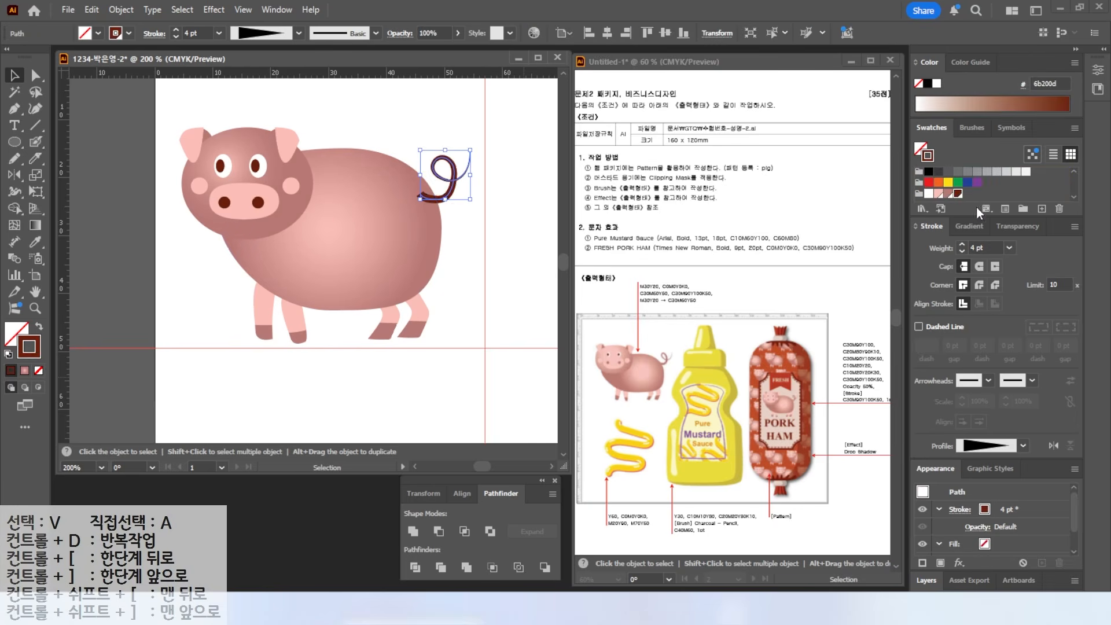
- Send the curly tail behind the pig's body
right_click(442, 173)
click(631, 567)
click(480, 234)
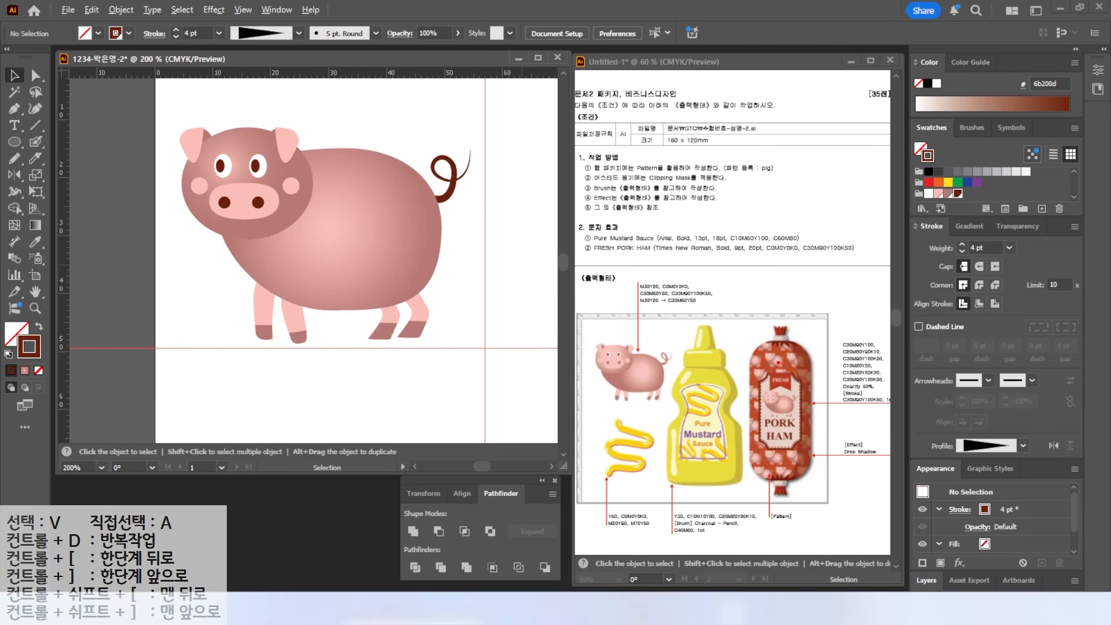
- Expand the tail's tapered stroke into a solid dark brown filled shape
click(457, 182)
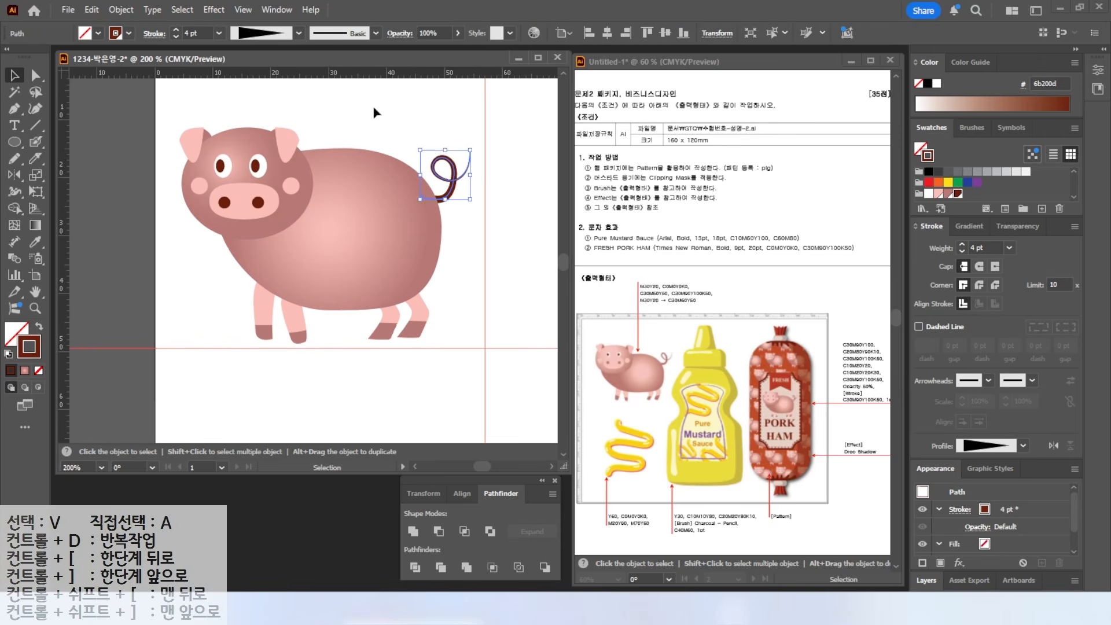
click(118, 10)
click(167, 234)
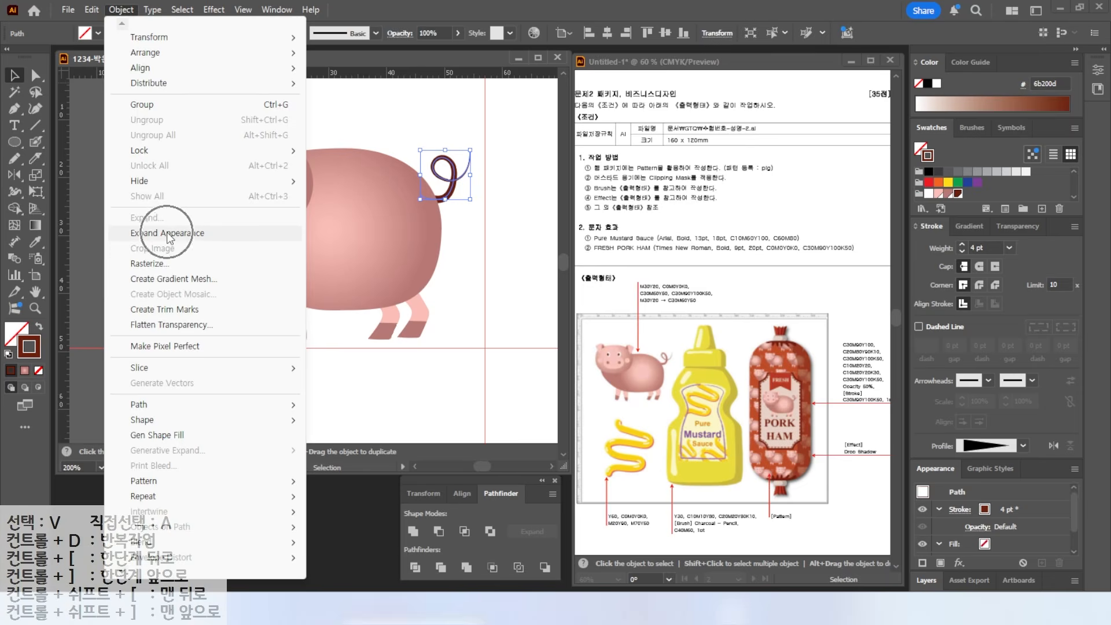
click(485, 213)
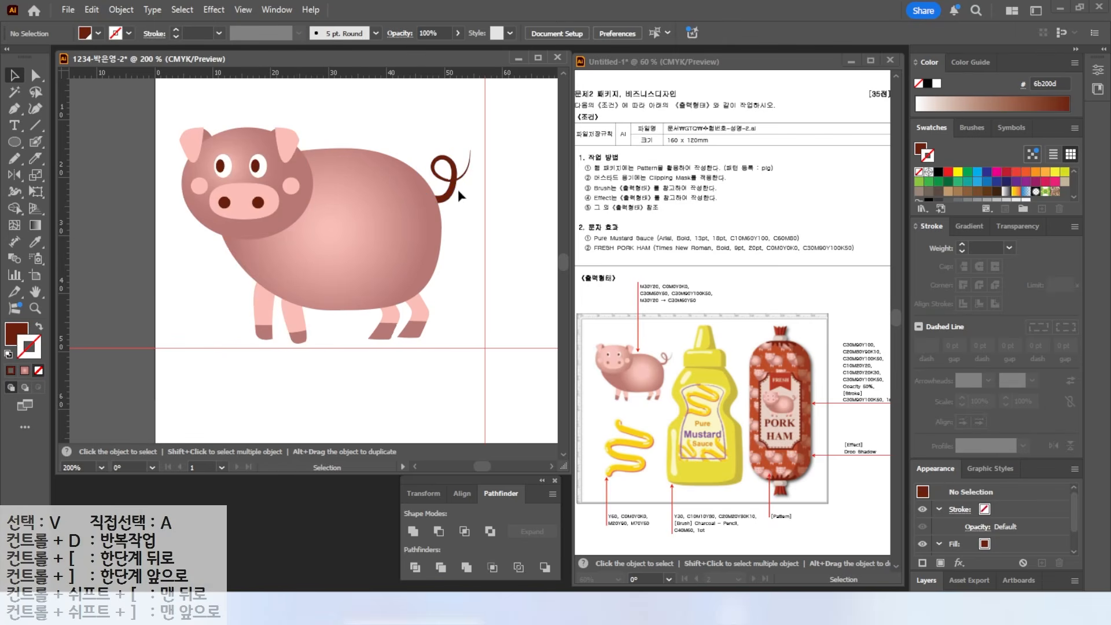
double_click(32, 292)
- Marquee-select all the pig's paths and make a new pattern with Object > Pattern > Make
click(14, 75)
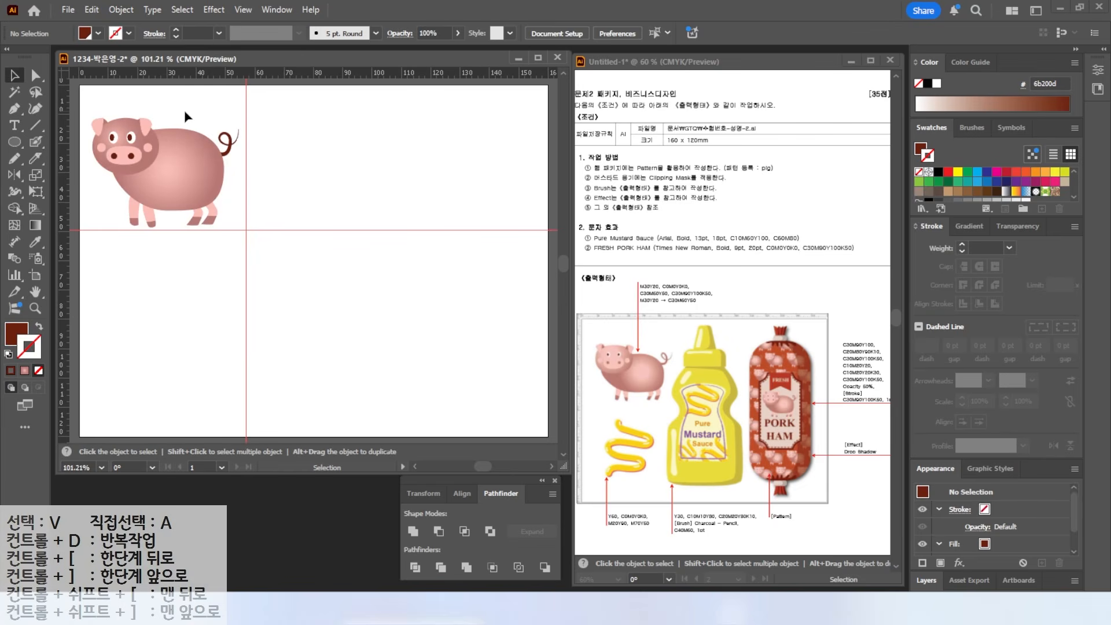
drag(90, 99, 251, 232)
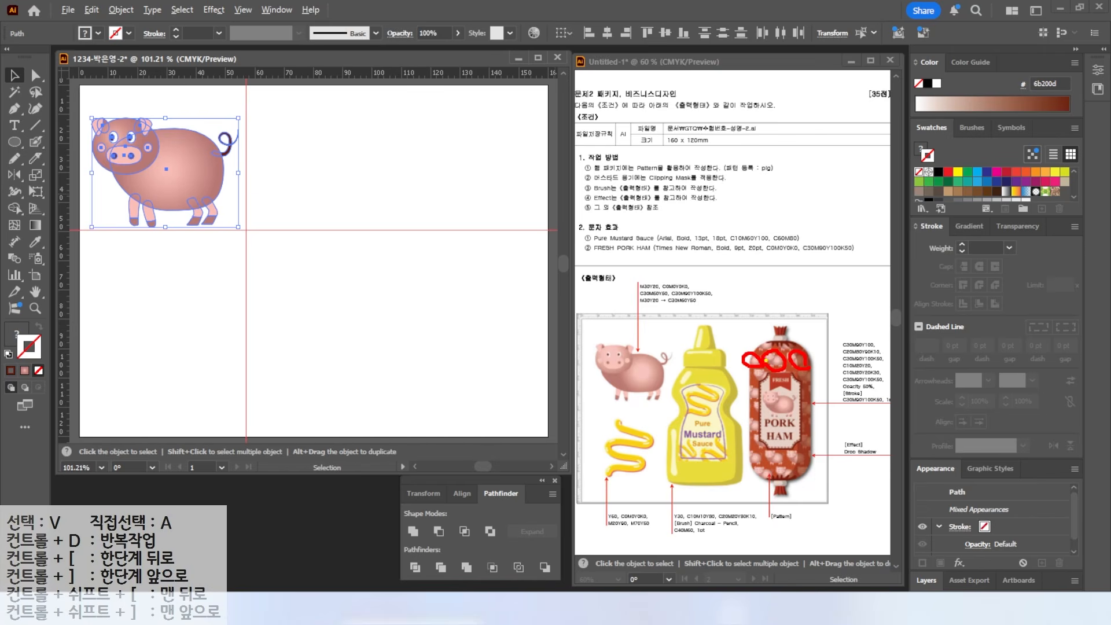
drag(781, 348, 797, 354)
key(Escape)
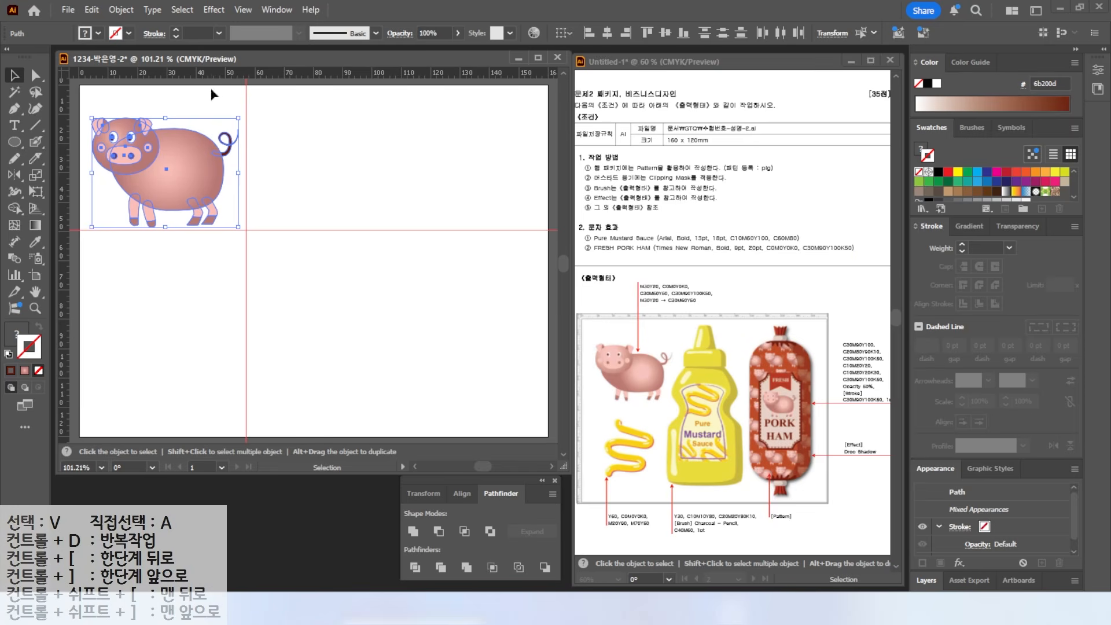
click(121, 10)
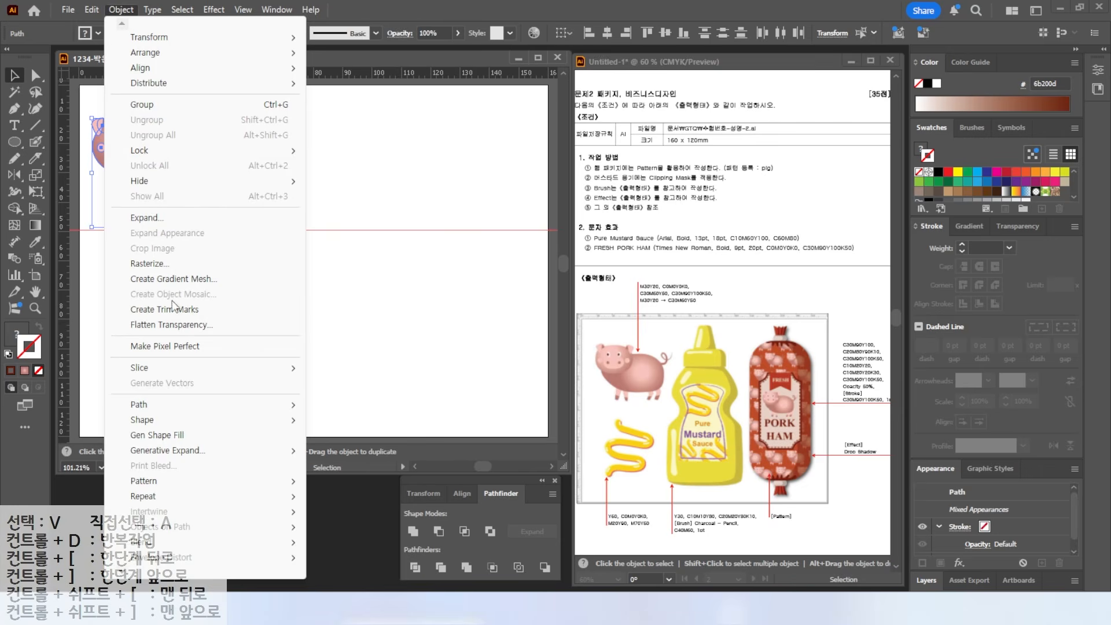
mouse_move(155, 487)
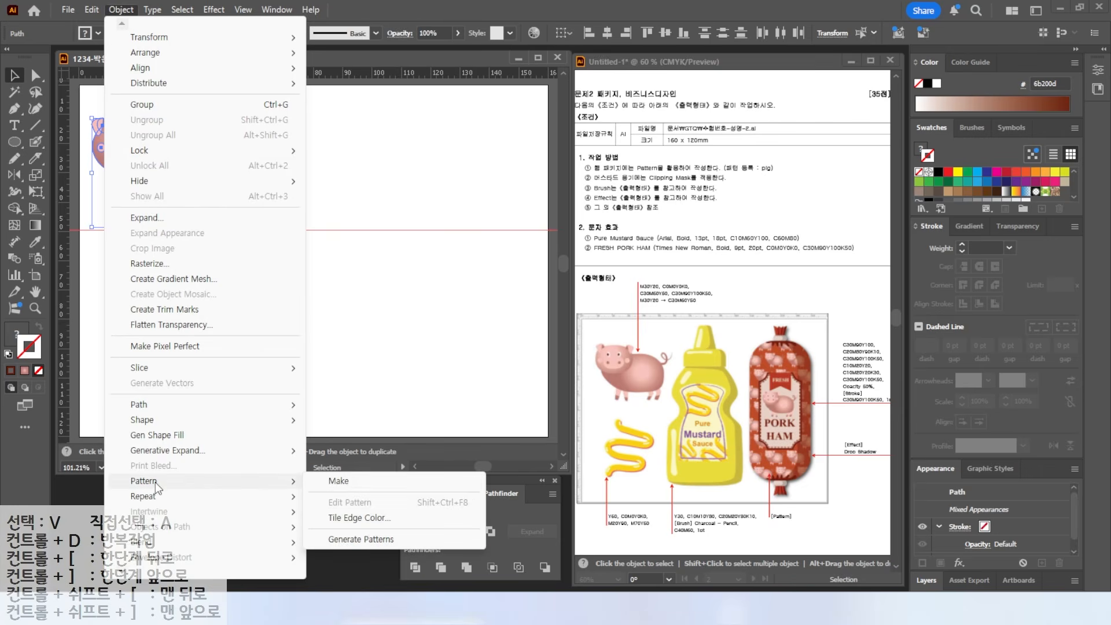
click(338, 485)
key(Return)
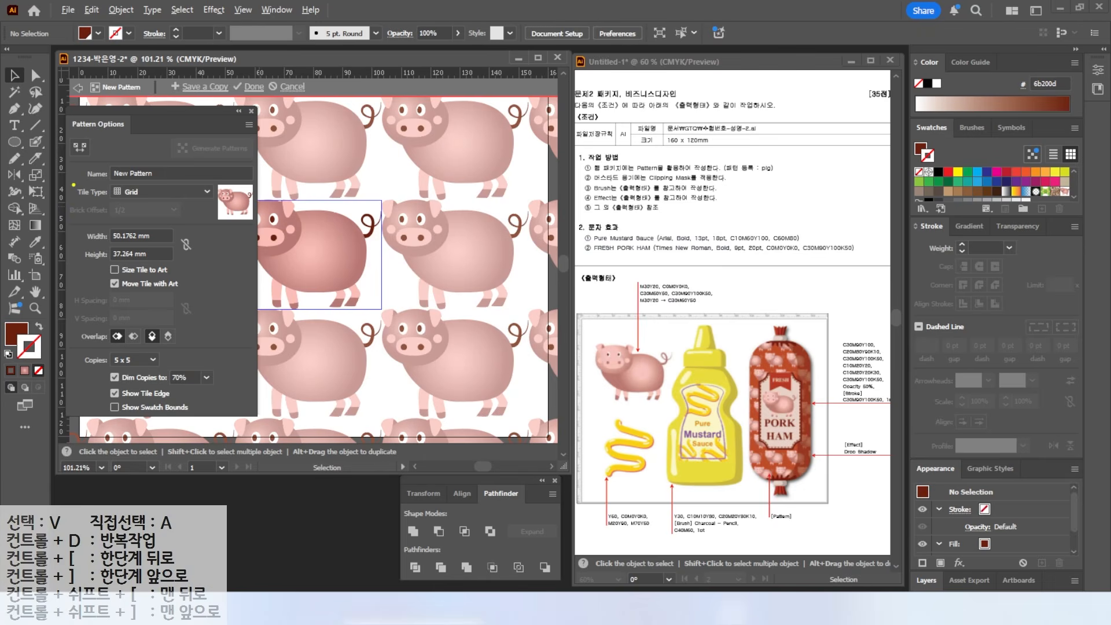
- Set the pattern's tile type to Brick by Row, name it 'pig', and finish pattern editing
click(134, 190)
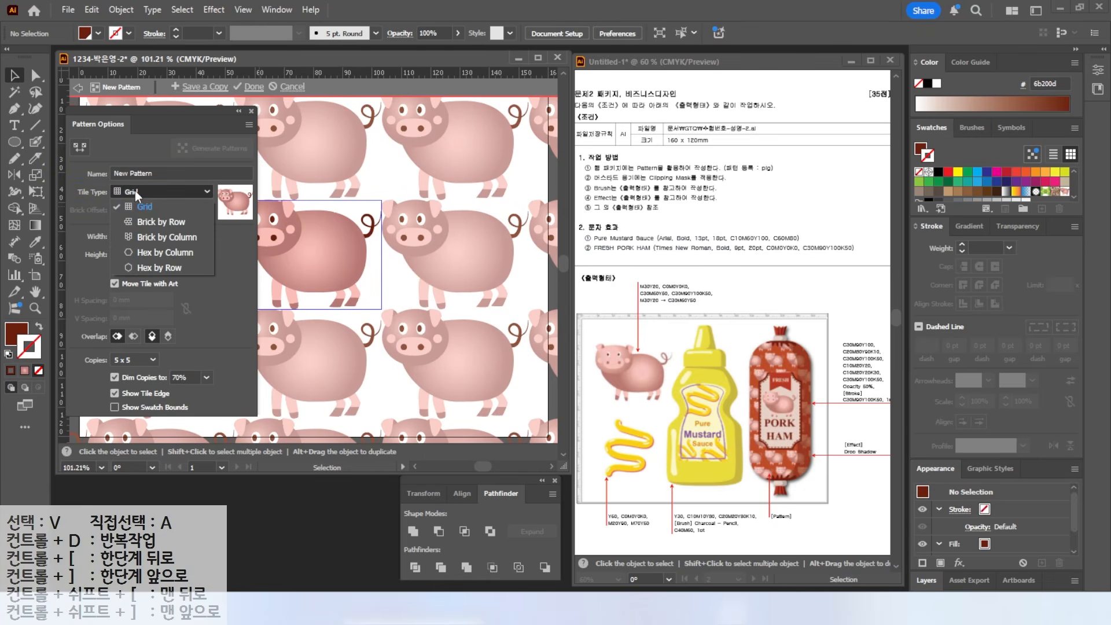
click(152, 221)
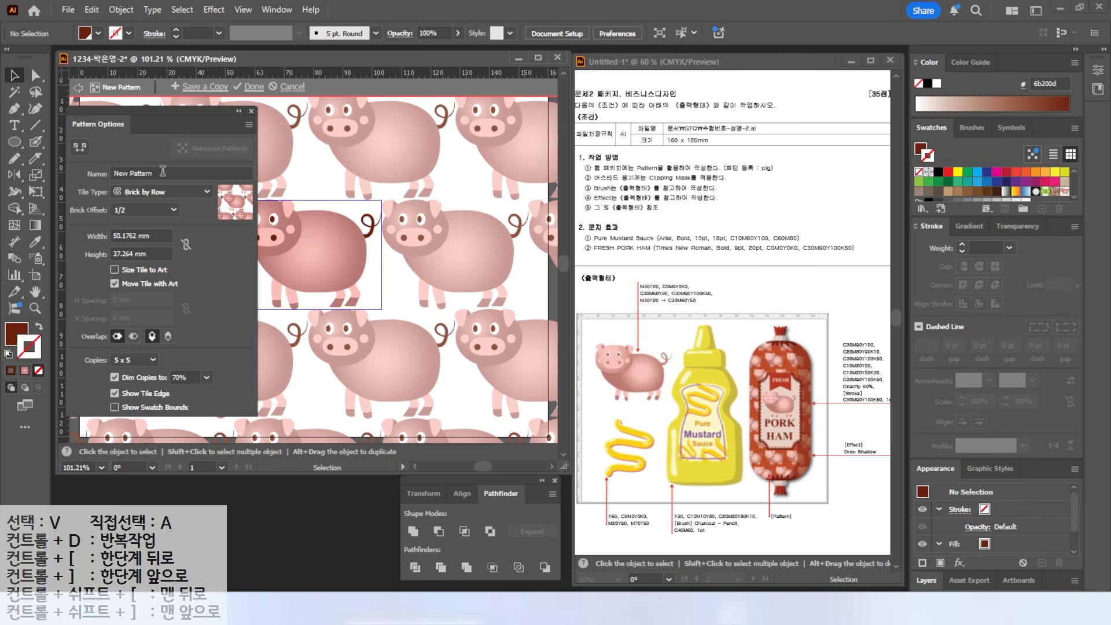
click(163, 171)
text(pig)
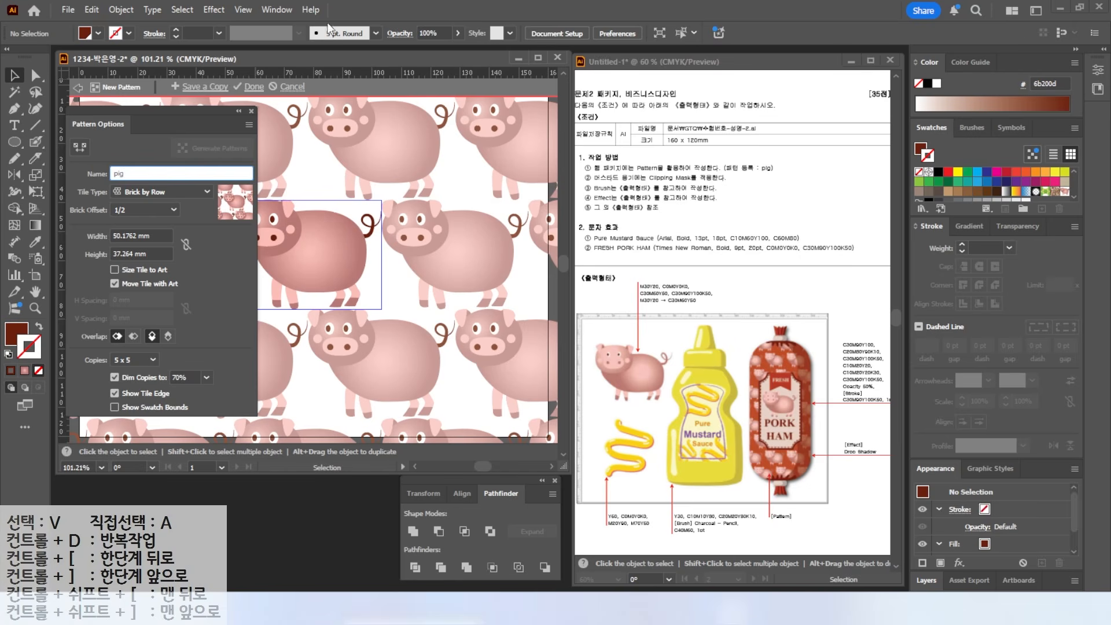
key(ctrl)
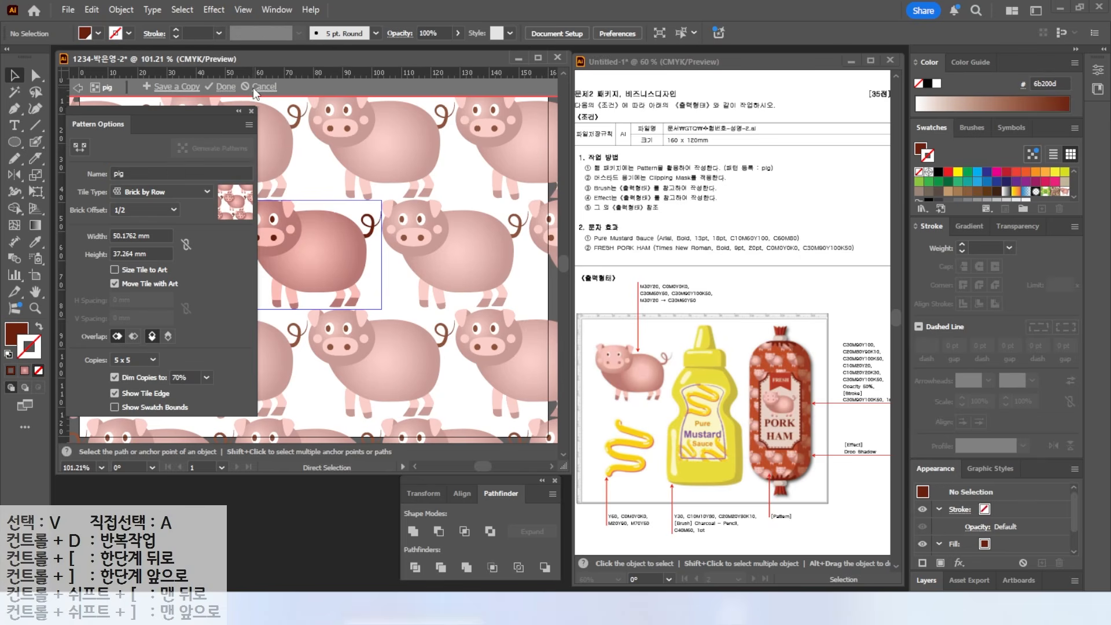
click(253, 88)
mouse_move(649, 494)
mouse_down()
mouse_move(656, 403)
mouse_move(681, 463)
mouse_move(651, 493)
mouse_up()
drag(590, 446, 480, 408)
key(Escape)
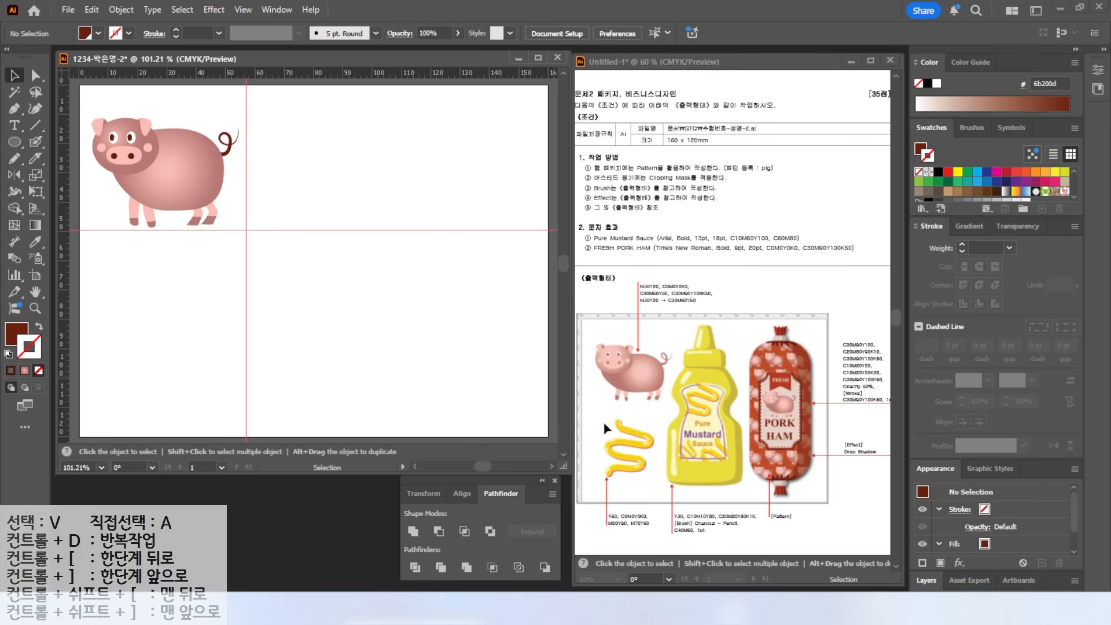
- Create a new yellow CMYK swatch in the Swatches panel, entering values 20 and 90
click(16, 334)
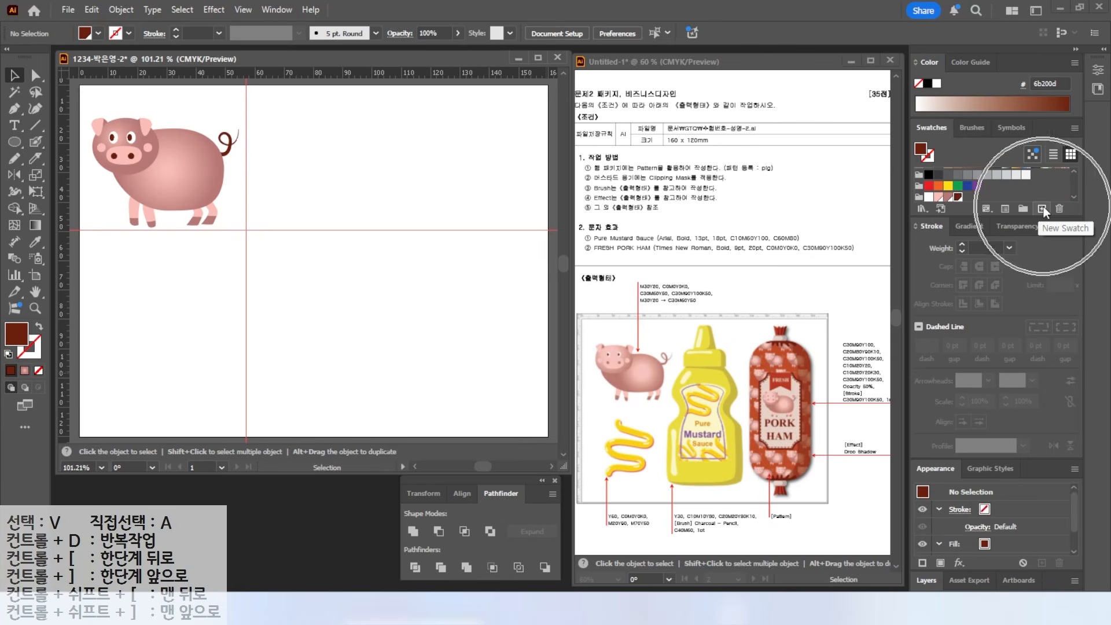
click(1043, 207)
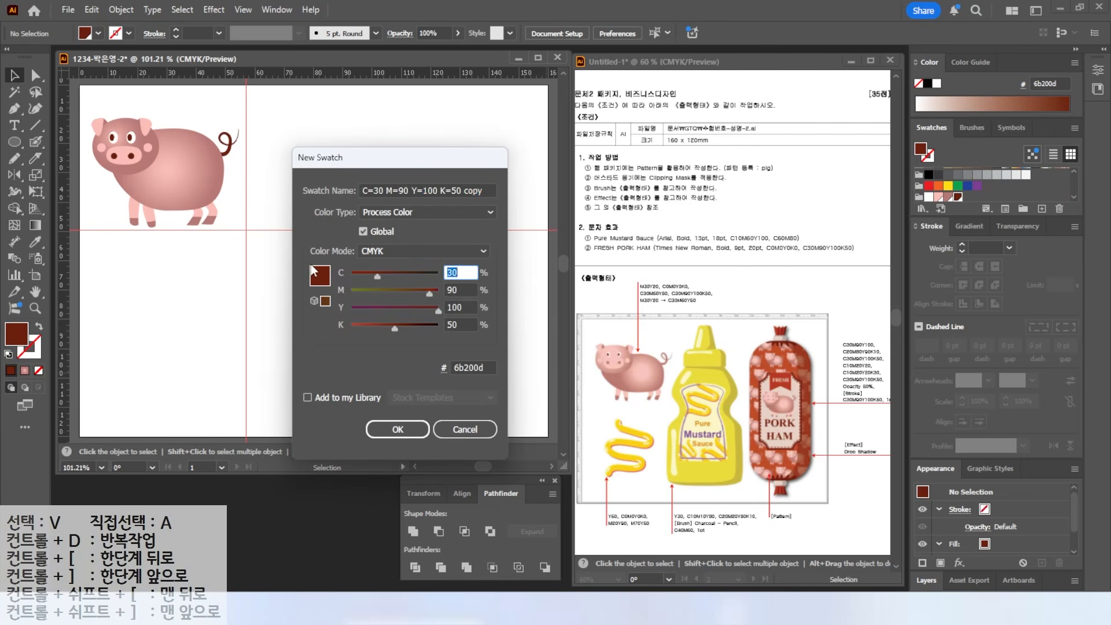
click(460, 272)
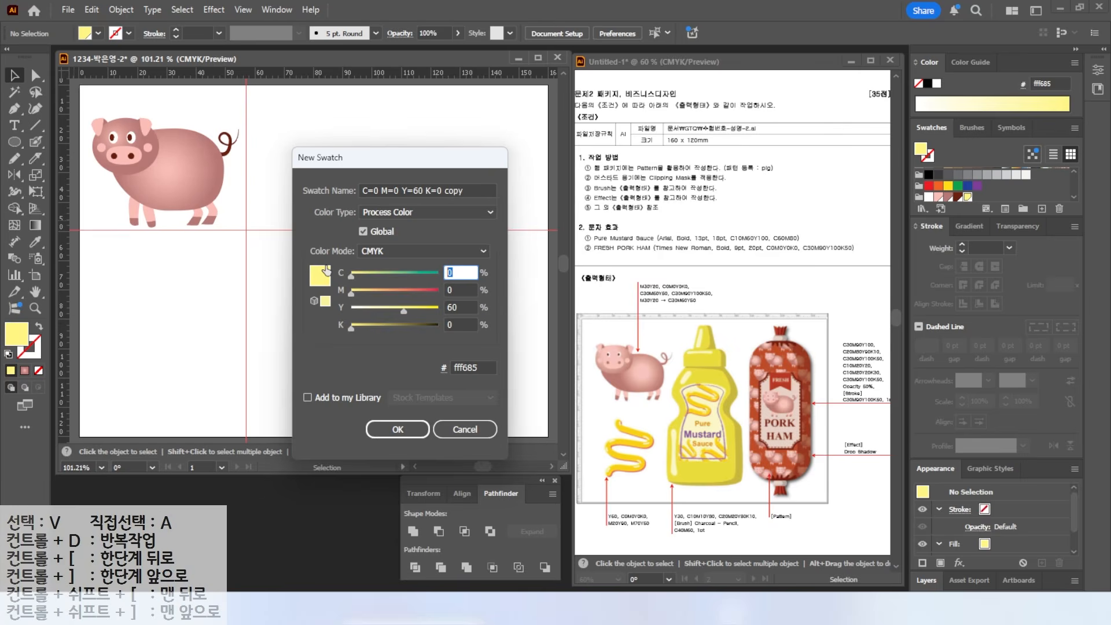
key(Tab)
text(20)
- Add a second, coral CMYK swatch, entering values 70 and 50
key(Tab)
text(90)
key(Tab)
key(Return)
click(1042, 207)
key(Tab)
key(Tab)
text(70)
key(Tab)
text(50)
key(Tab)
key(Return)
scroll(152, 316, up, 2)
drag(162, 313, 306, 223)
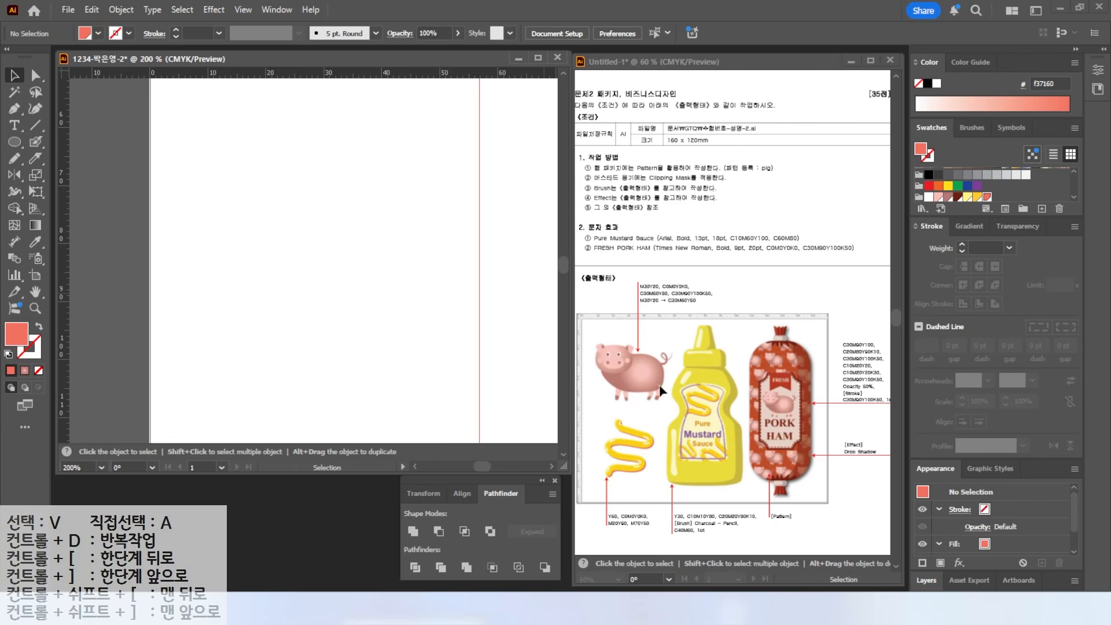
- Paint a thick yellow S-shaped mustard squiggle with an enlarged Blob Brush
click(37, 142)
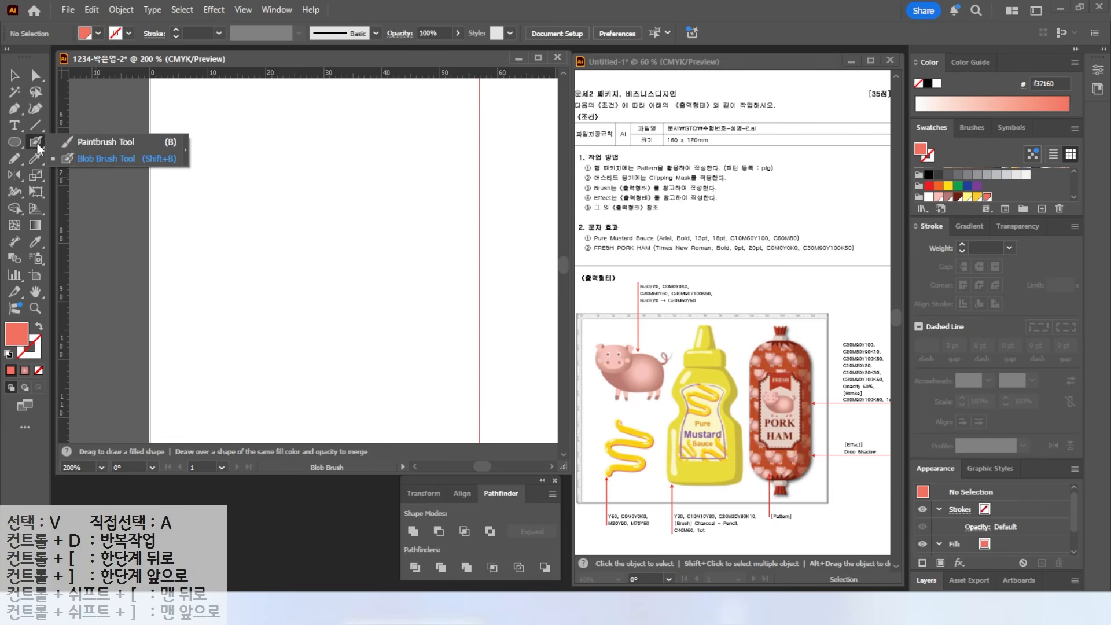
click(89, 157)
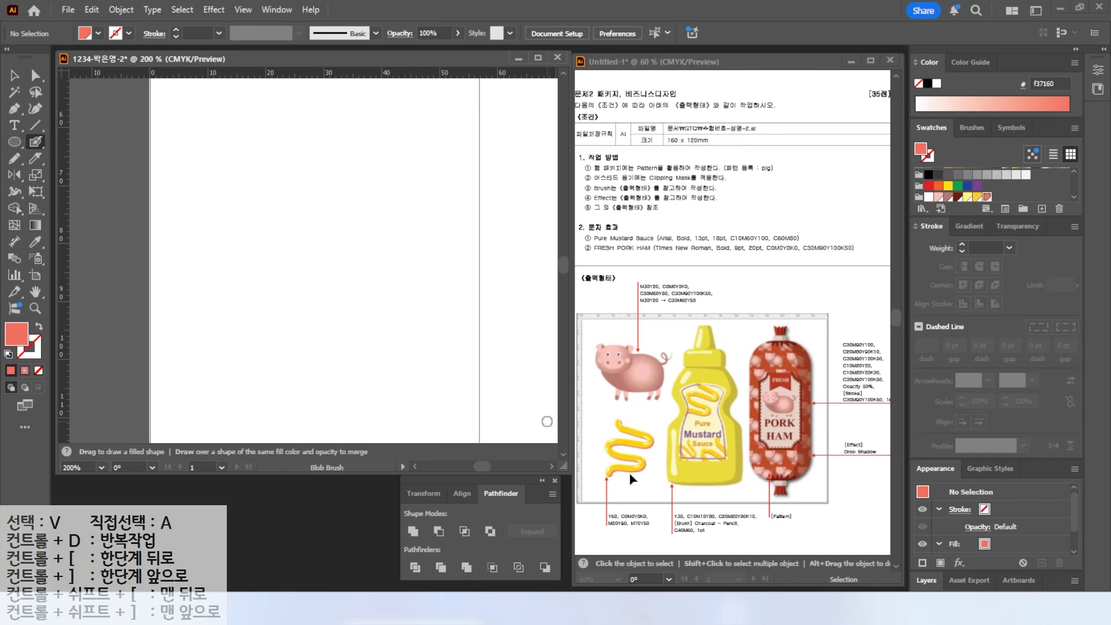
click(977, 197)
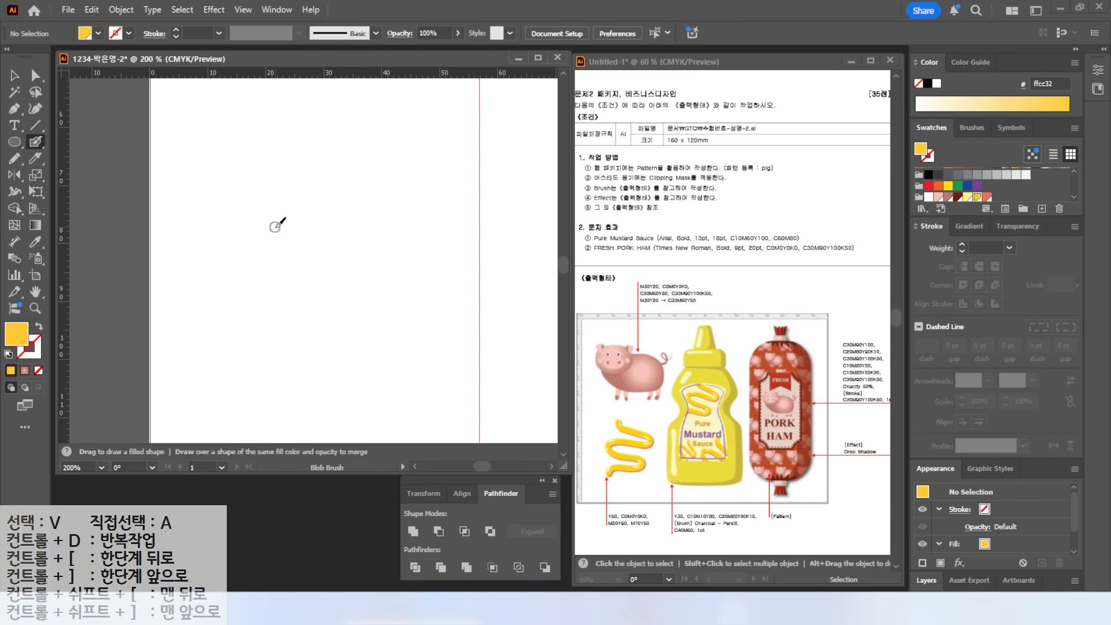
key(alt)
mouse_move(208, 176)
mouse_down()
mouse_move(206, 240)
mouse_move(260, 237)
mouse_up()
drag(324, 156, 288, 268)
mouse_move(370, 160)
mouse_down()
mouse_move(441, 161)
mouse_move(377, 219)
mouse_up()
key(Escape)
key(bracketright)
key(bracketright)
key(bracketright)
key(bracketright)
key(bracketright)
key(bracketright)
key(bracketright)
key(bracketright)
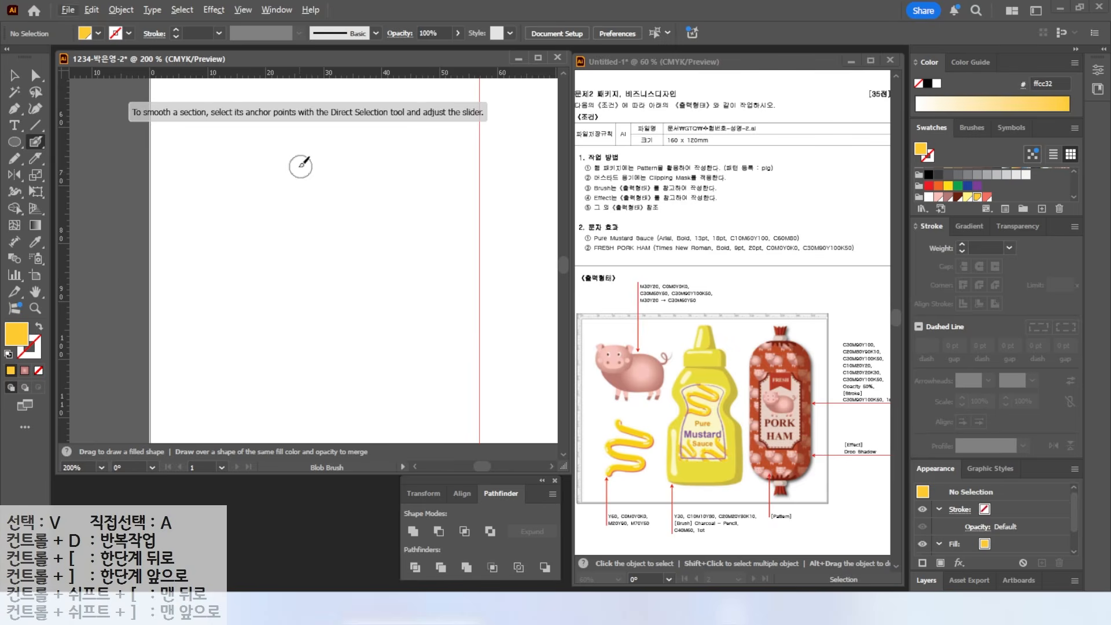
scroll(307, 150, down, 1)
mouse_move(285, 153)
mouse_down()
mouse_move(344, 200)
mouse_move(343, 226)
mouse_move(258, 232)
mouse_move(343, 293)
mouse_move(275, 300)
mouse_move(257, 323)
mouse_up()
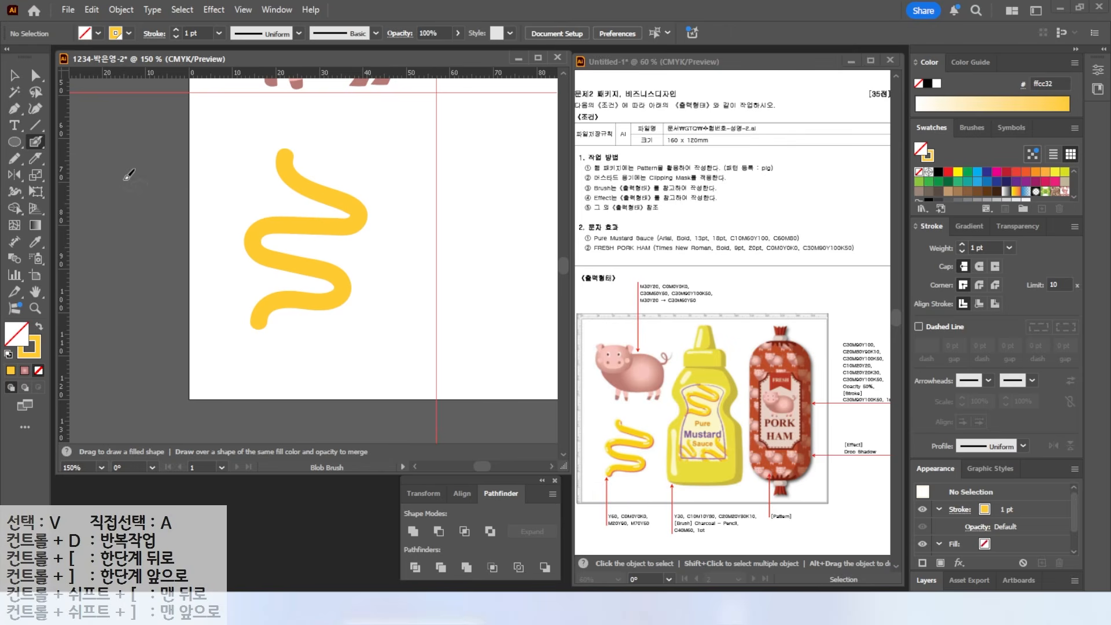
- Alt-drag a copy of the squiggle, fill it coral and send it backward
key(v)
click(280, 233)
drag(280, 232, 275, 227)
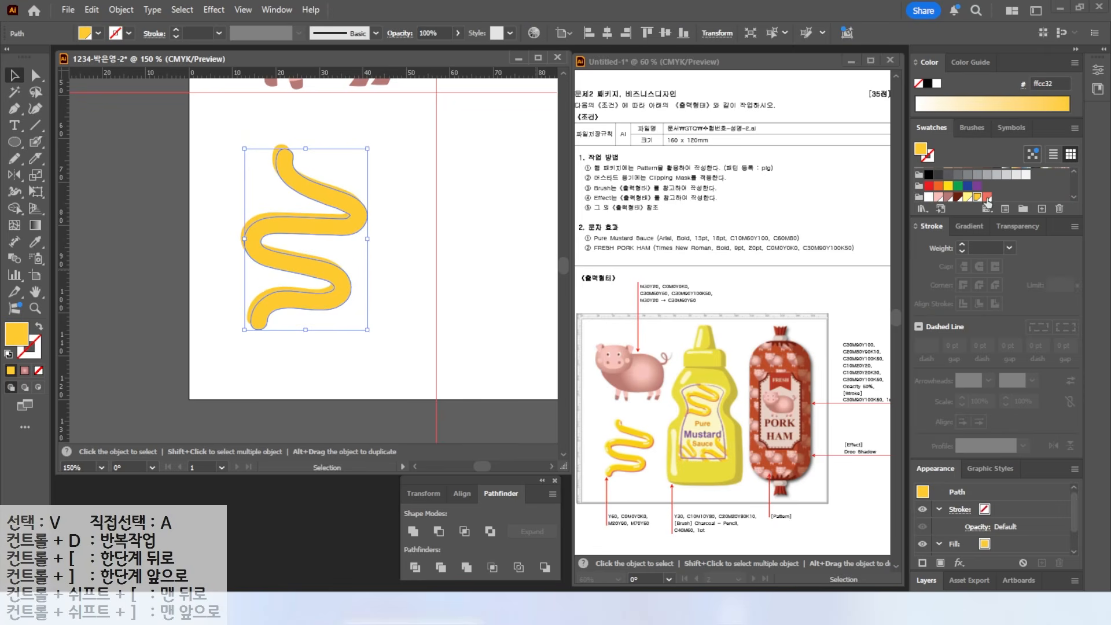
click(988, 197)
key(ctrl+bracketleft)
click(427, 268)
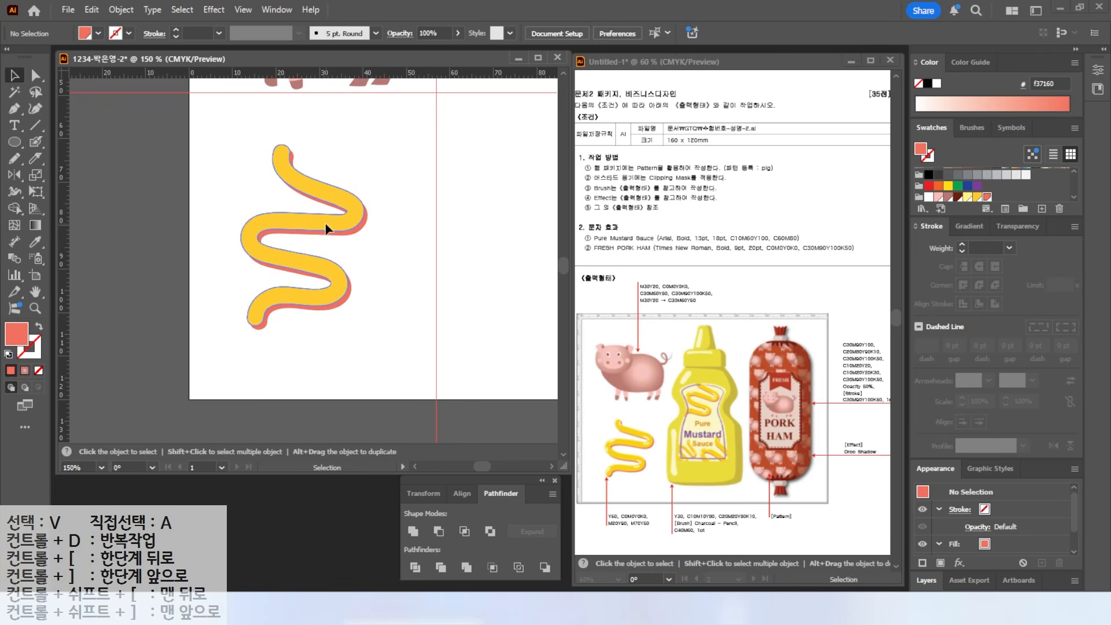
- Nudge the yellow squiggle right and down so the coral copy shows as a shadow
click(327, 228)
click(398, 301)
click(312, 301)
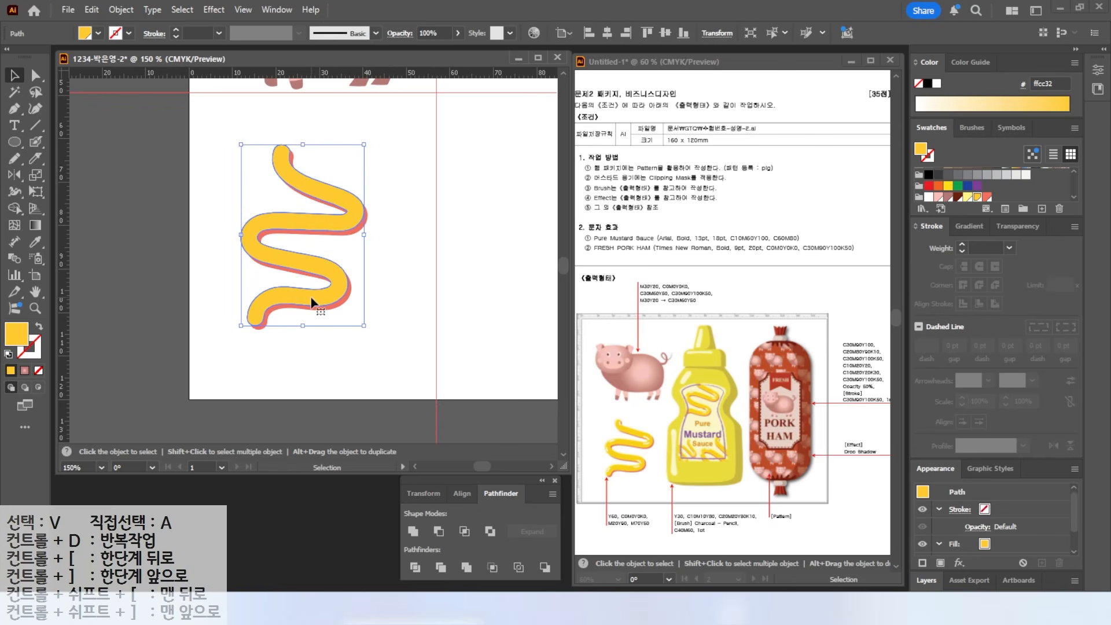
key(Right)
key(Down)
click(316, 245)
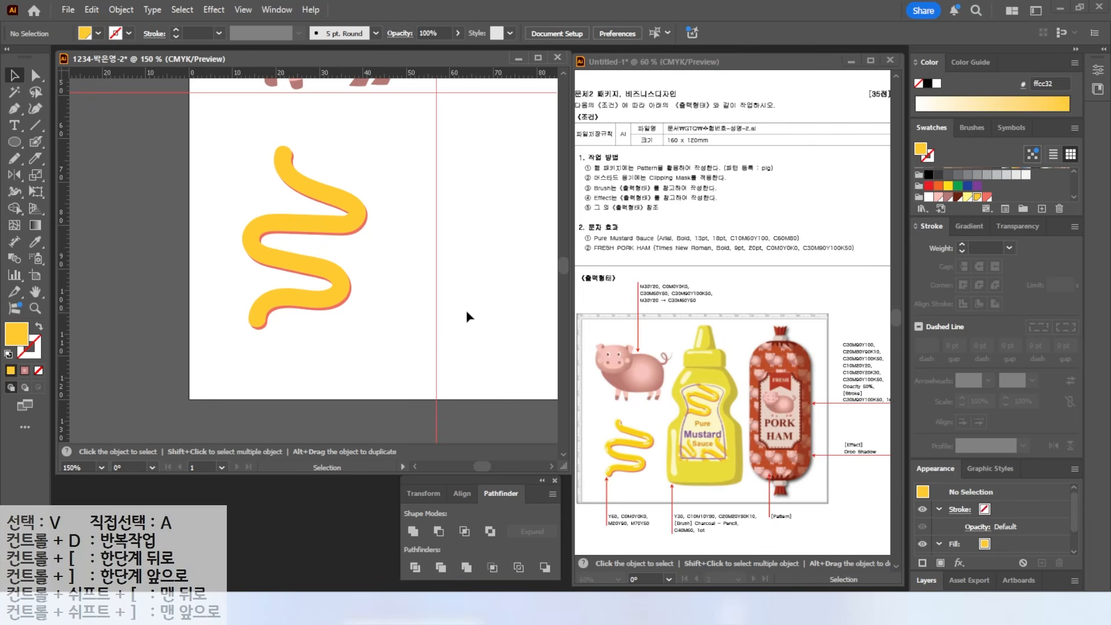
- Paint pale yellow highlight streaks along the squiggle's curves with a smaller Blob Brush
click(33, 141)
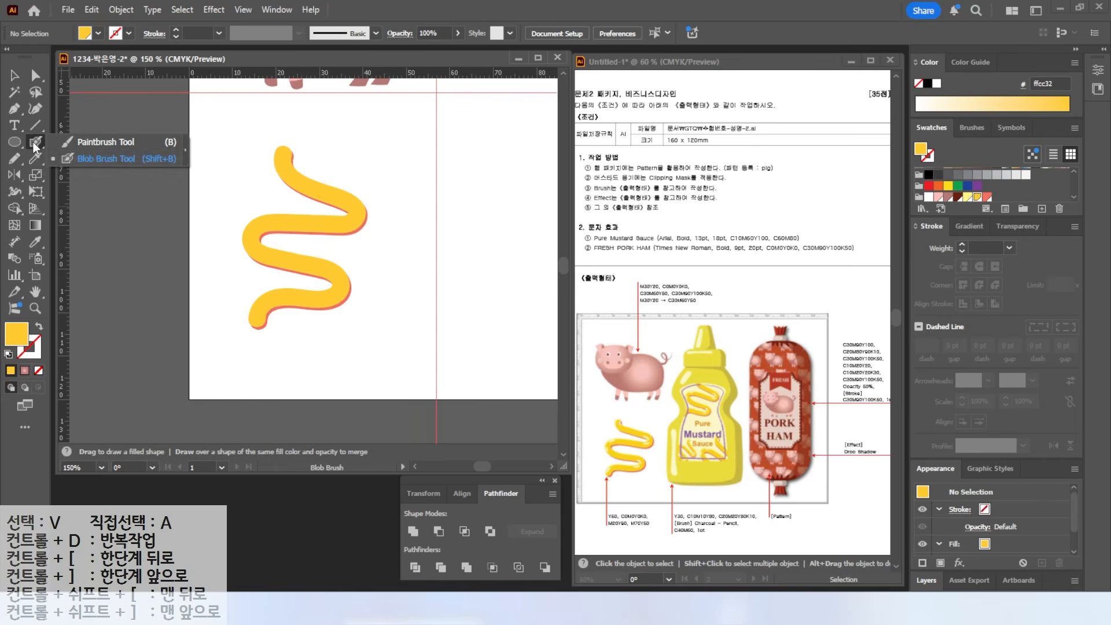
click(116, 155)
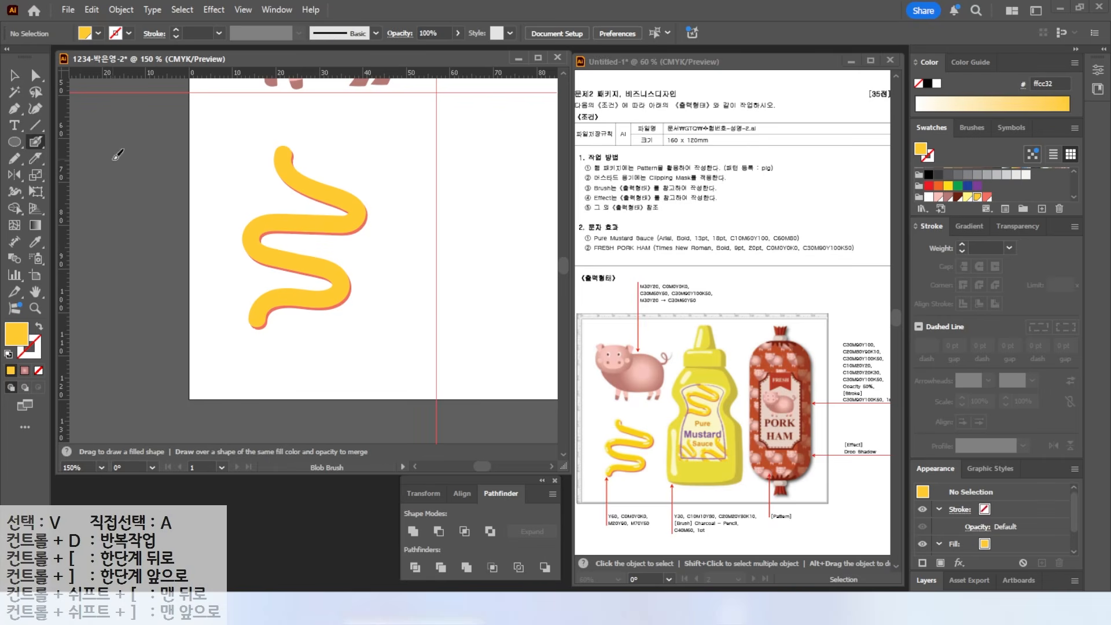
click(968, 198)
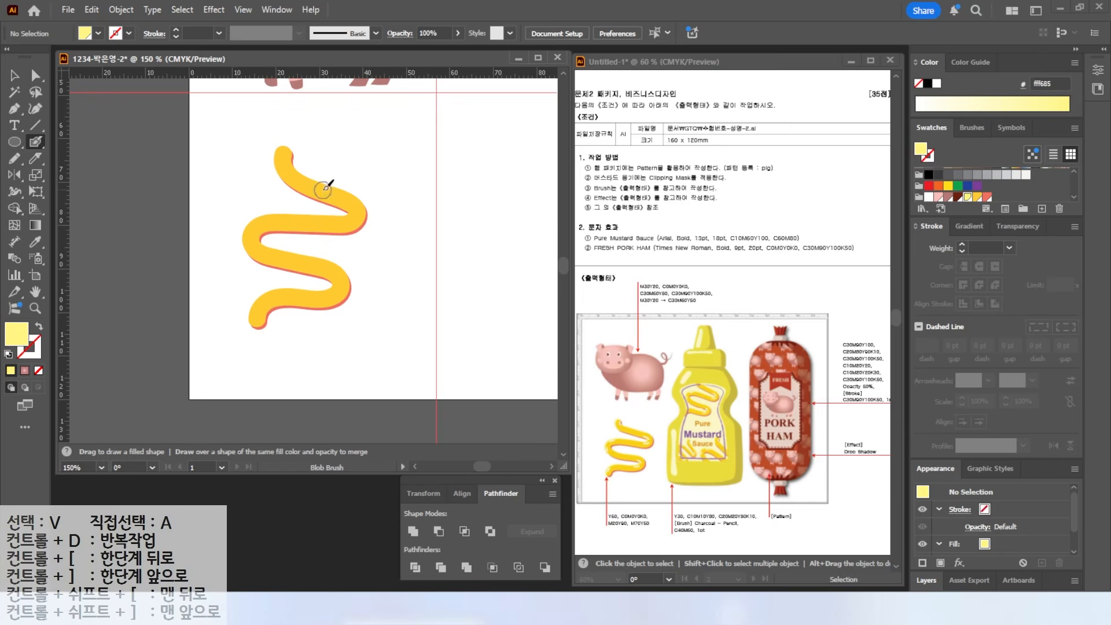
scroll(293, 156, up, 2)
key([)
key([)
key([)
key([)
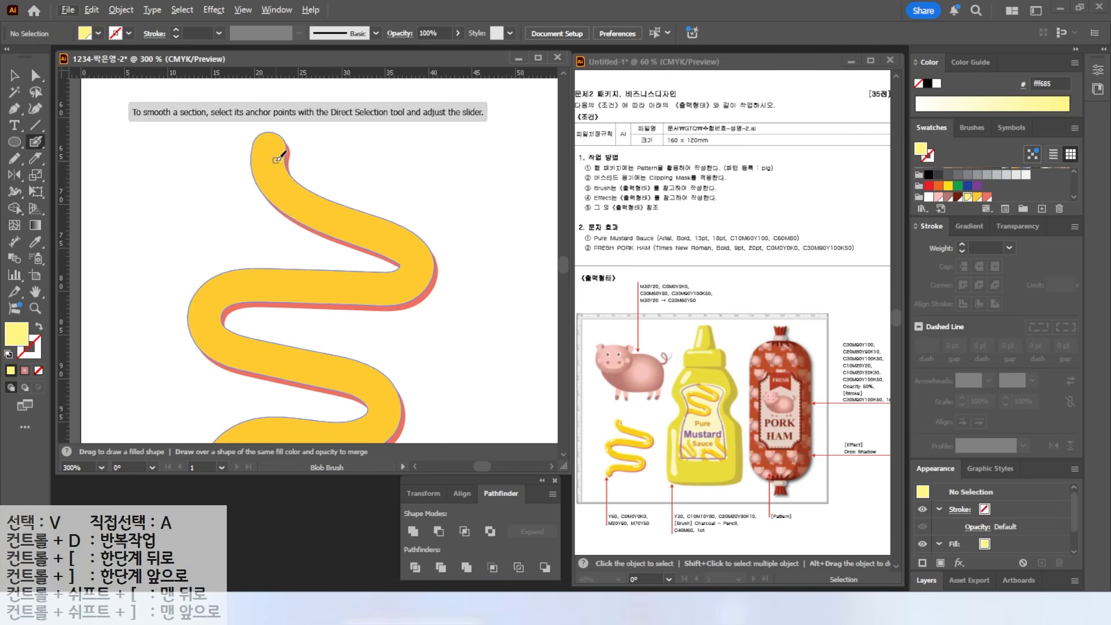
drag(280, 154, 291, 177)
key(ctrl+z)
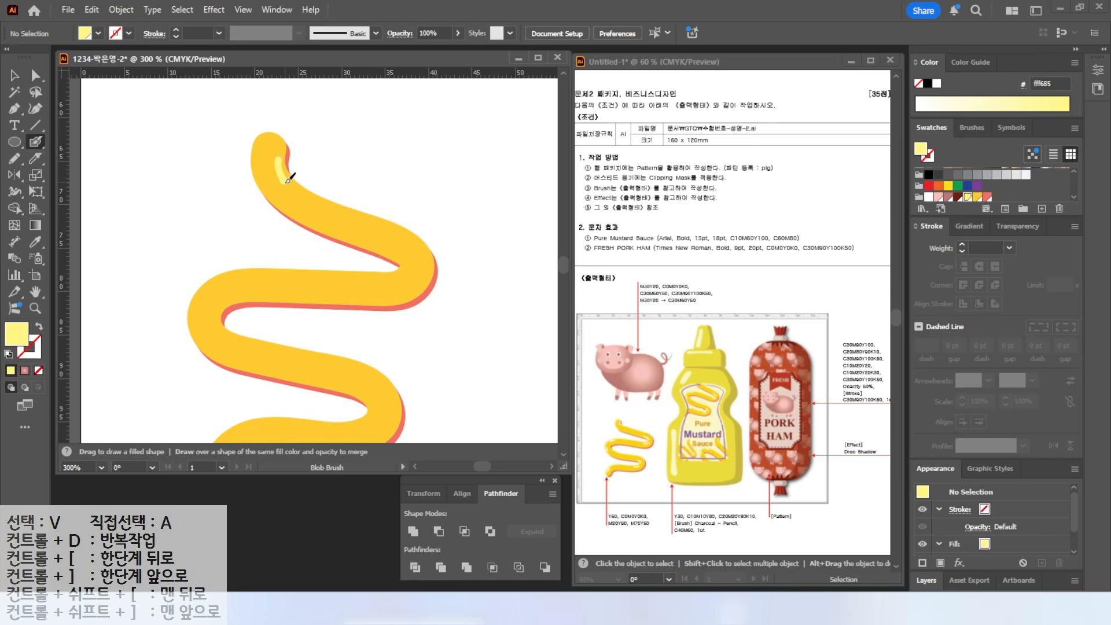
key(shift+x)
drag(220, 282, 198, 307)
drag(201, 331, 219, 351)
mouse_move(382, 247)
mouse_down()
mouse_move(403, 257)
mouse_move(398, 276)
mouse_move(366, 281)
mouse_up()
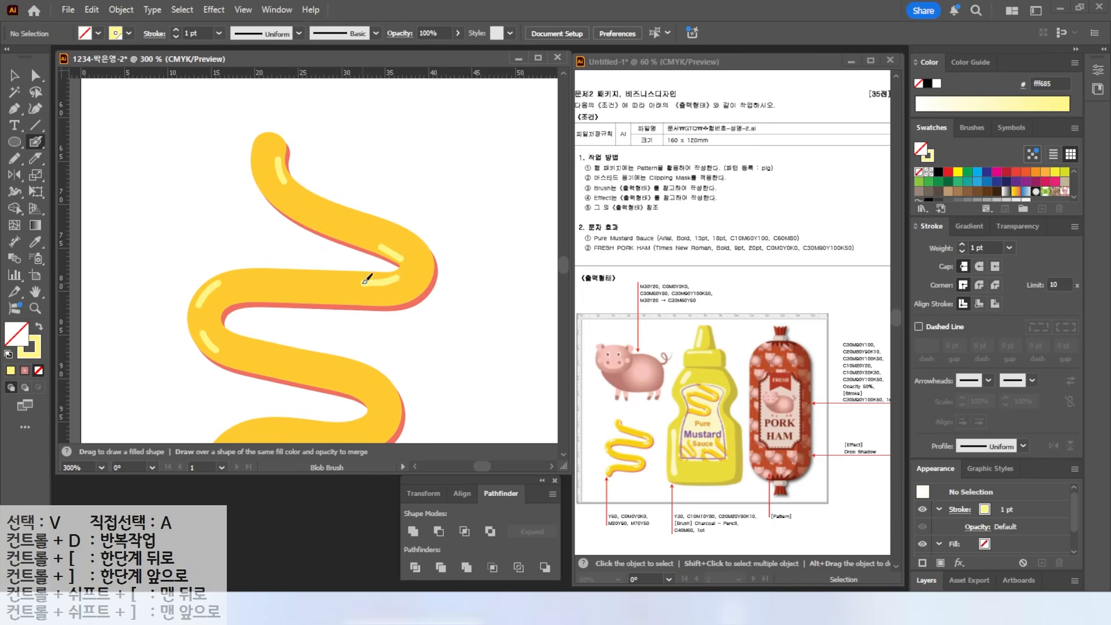
mouse_move(359, 364)
mouse_down()
mouse_move(400, 287)
mouse_move(399, 314)
mouse_move(373, 324)
mouse_up()
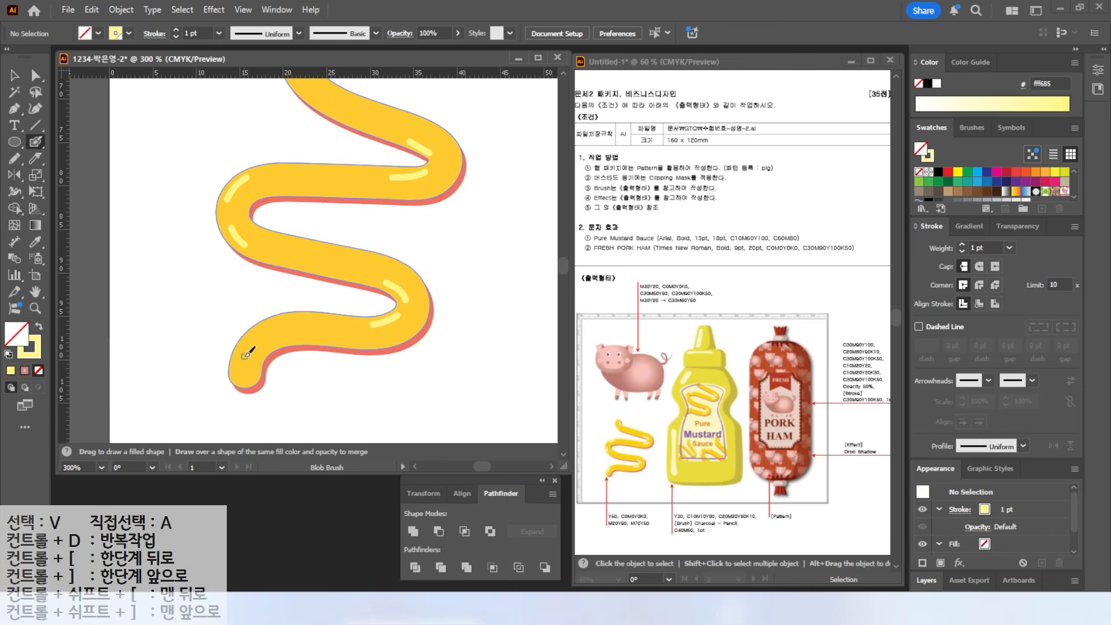
- Fit the whole artboard in the window and return to the Selection tool
scroll(232, 335, down, 2)
click(36, 292)
double_click(36, 292)
click(14, 75)
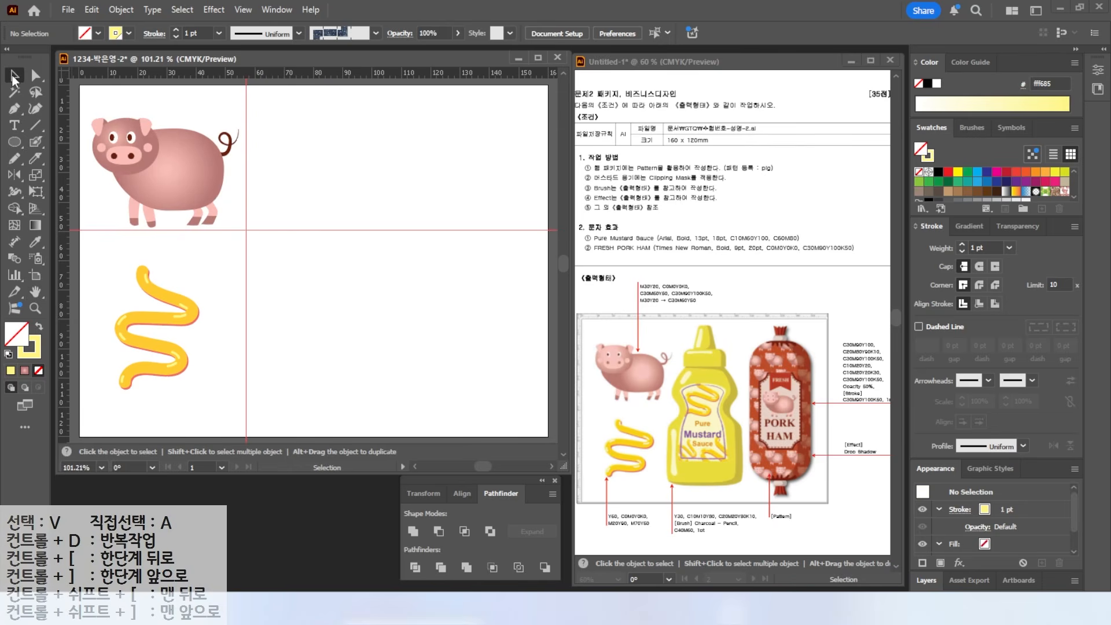
- Group the pig's parts, then group the mustard squiggle's pieces separately
click(194, 312)
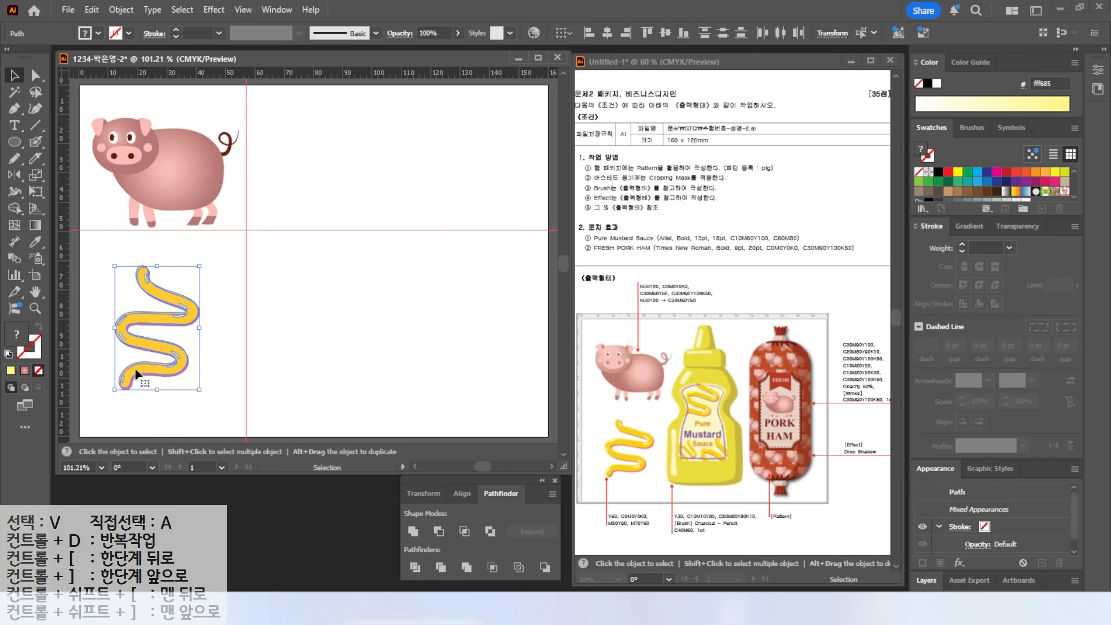
click(190, 190)
drag(99, 102, 249, 235)
right_click(174, 184)
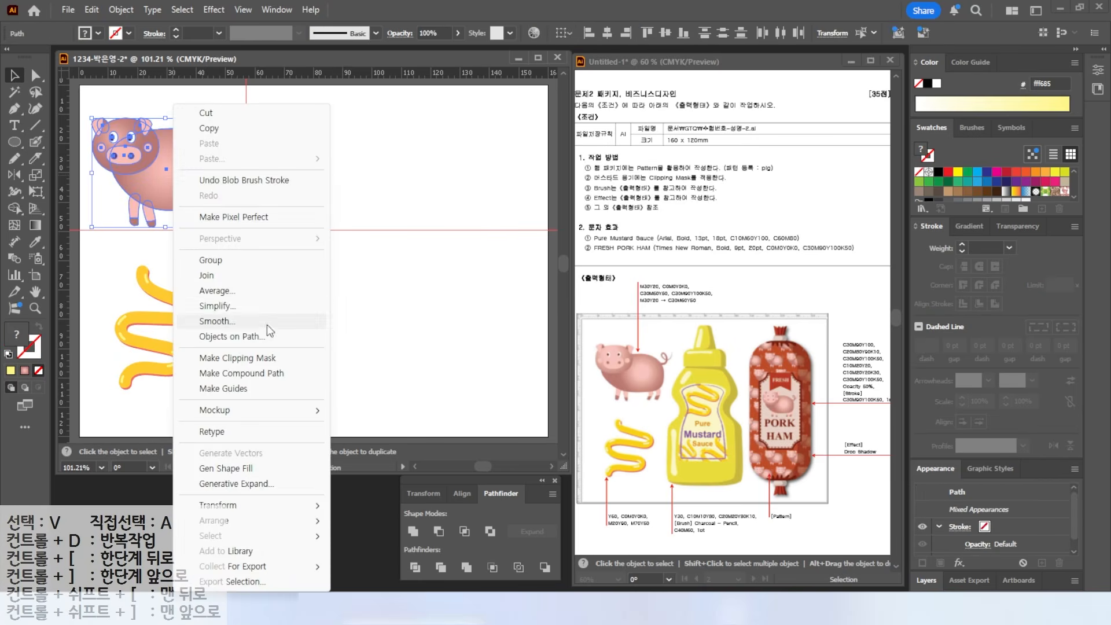
click(214, 265)
drag(99, 260, 242, 406)
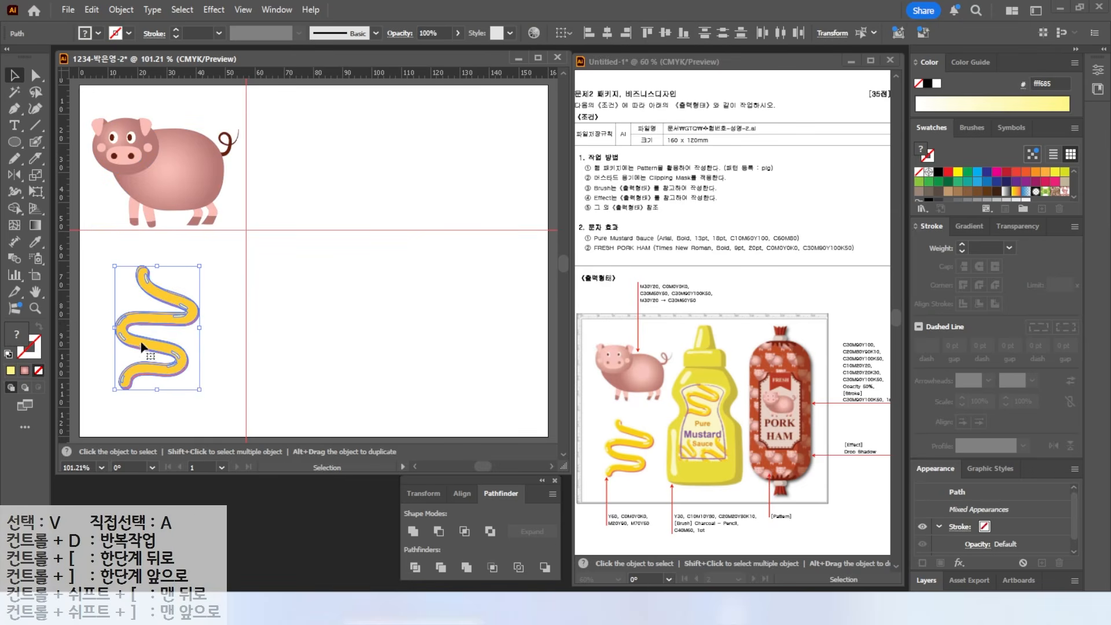
right_click(140, 354)
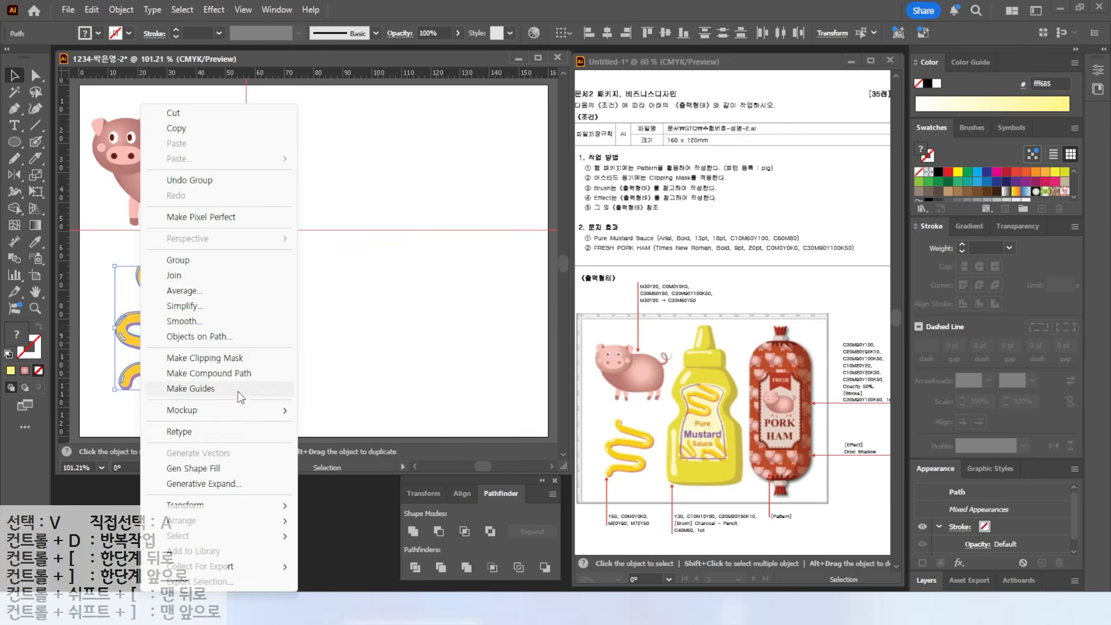
click(175, 267)
click(513, 417)
- Clear the old guides and drag two vertical and two horizontal ruler guides
click(242, 10)
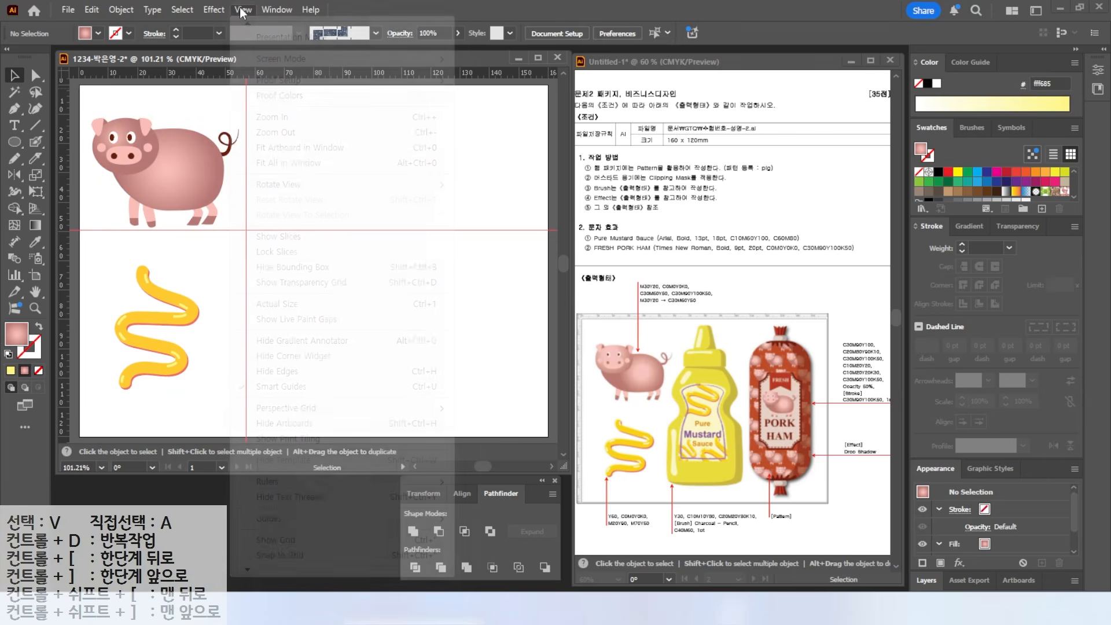
mouse_move(294, 516)
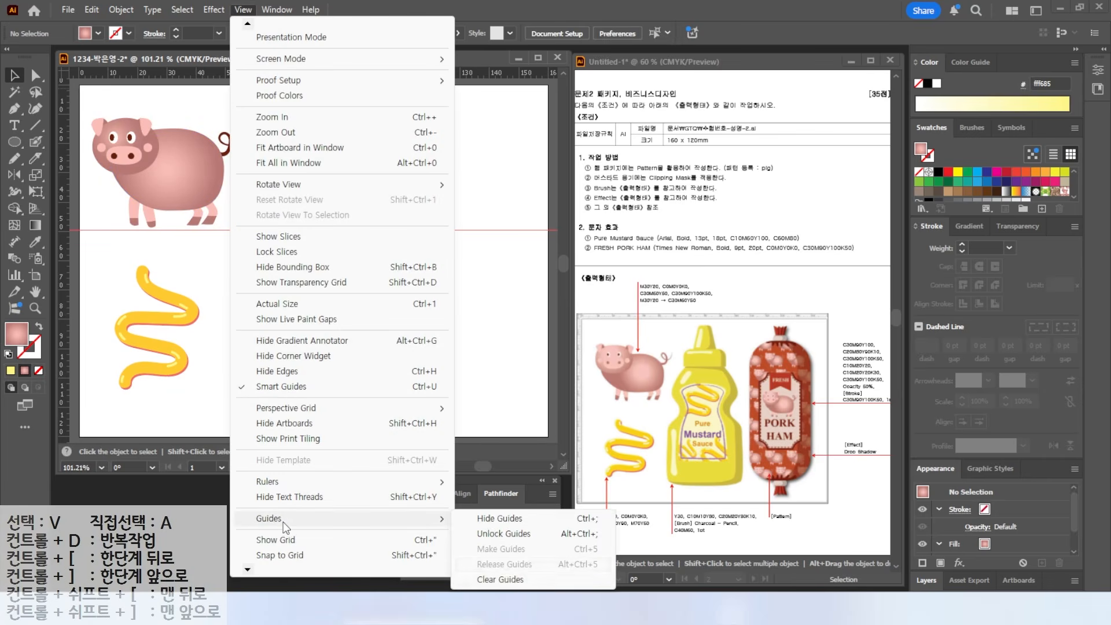
click(501, 580)
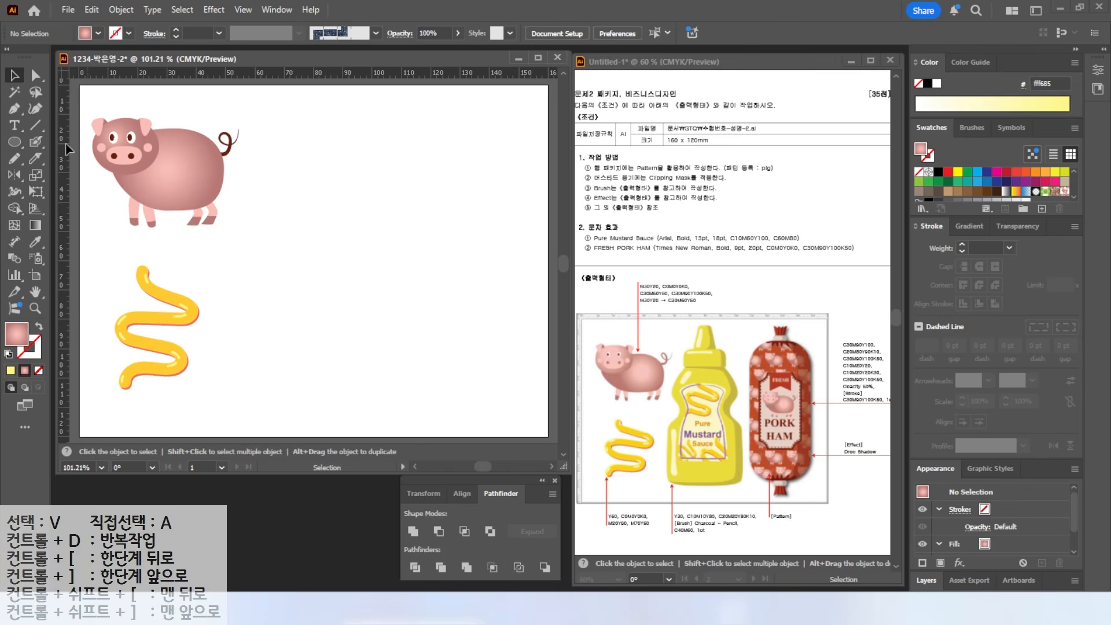
drag(343, 164, 356, 194)
drag(239, 80, 250, 253)
drag(261, 74, 269, 401)
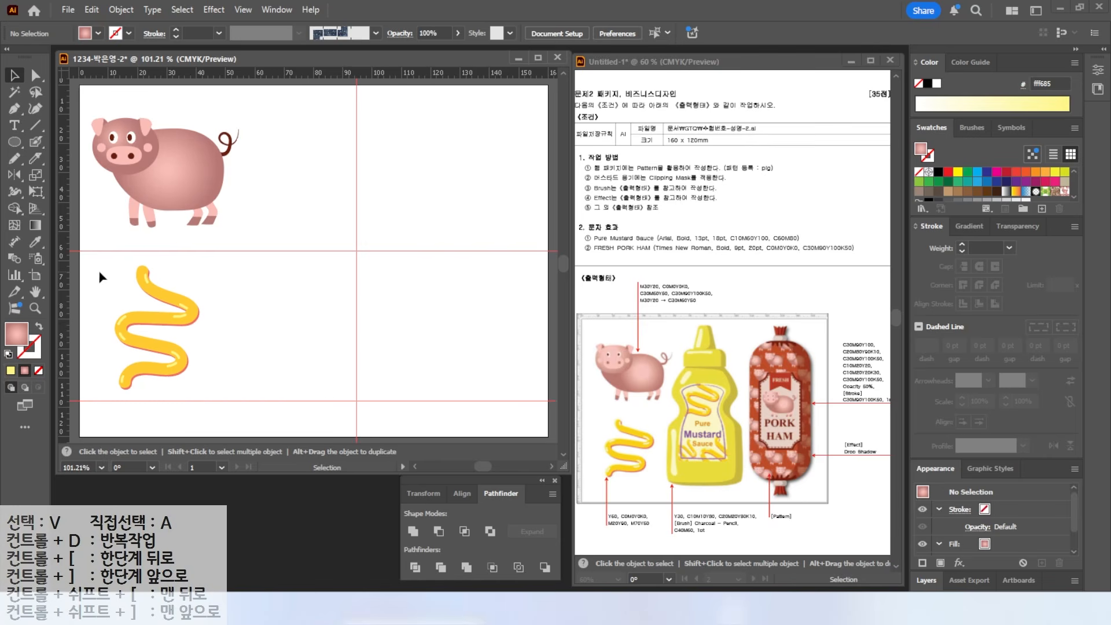
drag(65, 271, 224, 296)
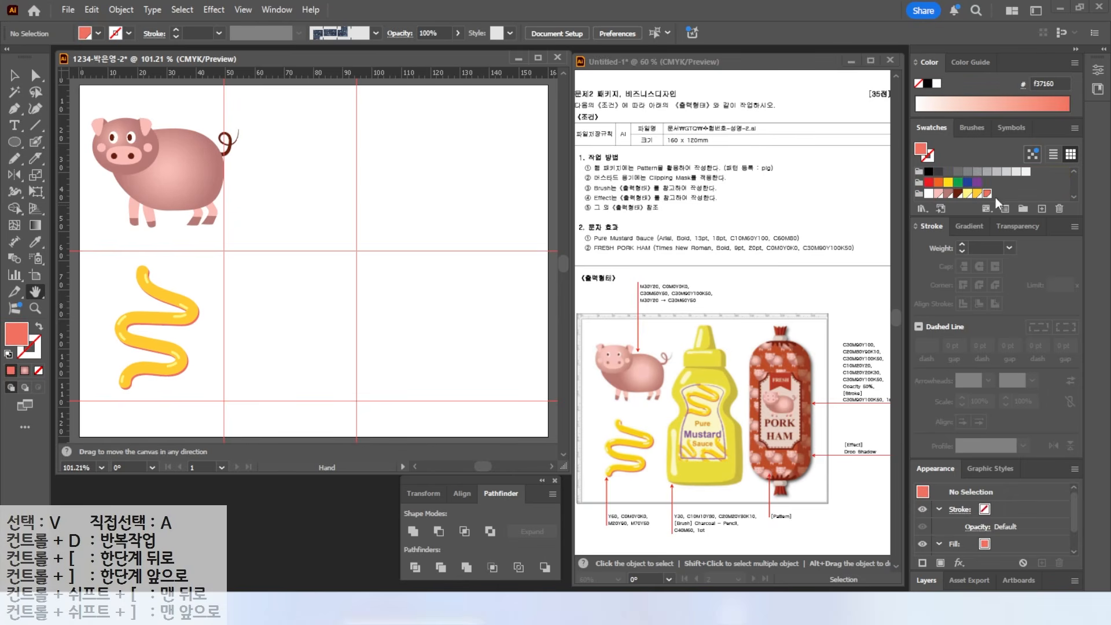
- Create pale yellow C0 M0 Y30 K0 and mustard C10 M10 Y80 K0 global swatches
click(1042, 208)
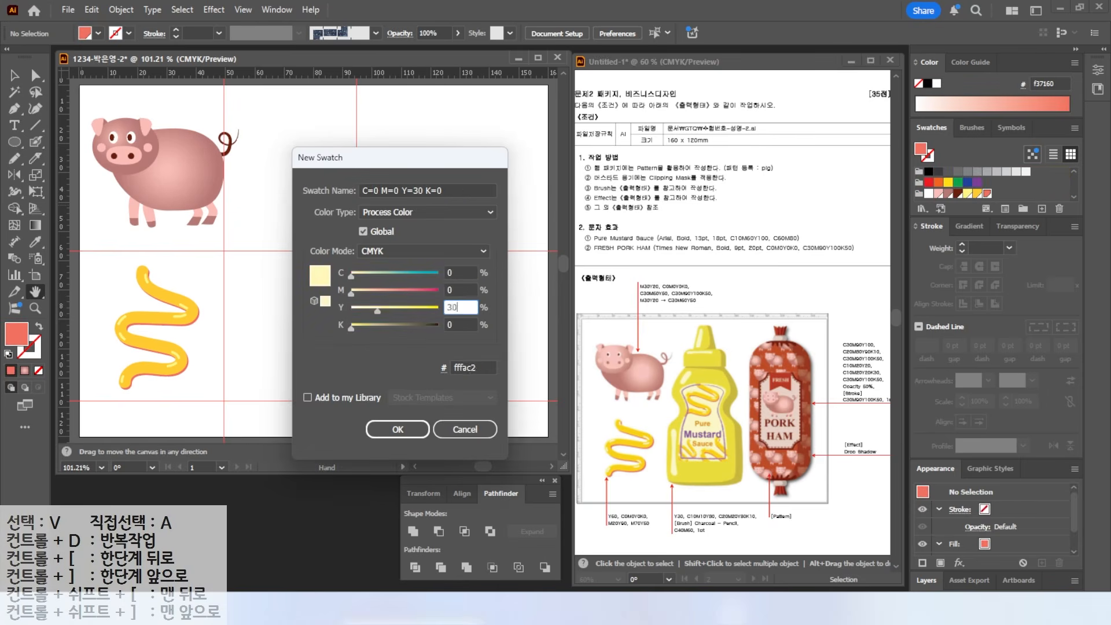
key(Return)
click(1035, 207)
text(10)
key(Tab)
- Add a darker mustard swatch, C20 M20 Y80 K10
text(10)
key(Tab)
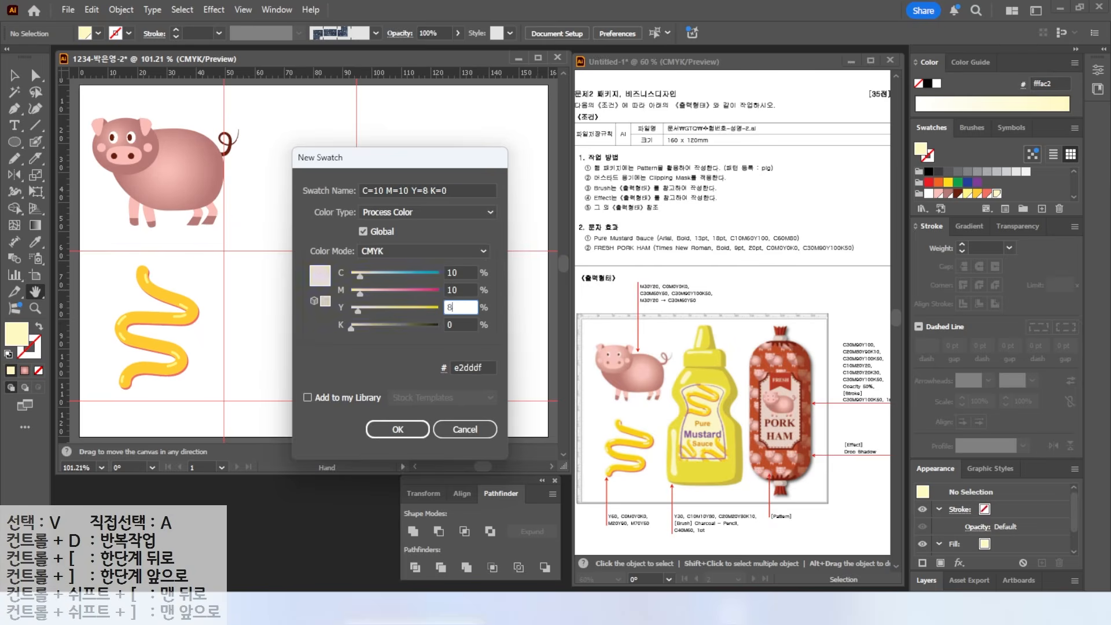
text(80)
key(Tab)
key(Return)
click(1042, 207)
drag(463, 272, 381, 268)
text(20)
key(Tab)
text(20)
- Add a purple C40 M60 Y0 K0 swatch and make it the current fill
key(Tab)
key(Tab)
text(10)
key(Tab)
key(Return)
click(1042, 208)
drag(463, 273, 353, 289)
text(40)
key(Tab)
text(60)
key(Tab)
text(0)
key(Tab)
key(0)
key(Tab)
key(Return)
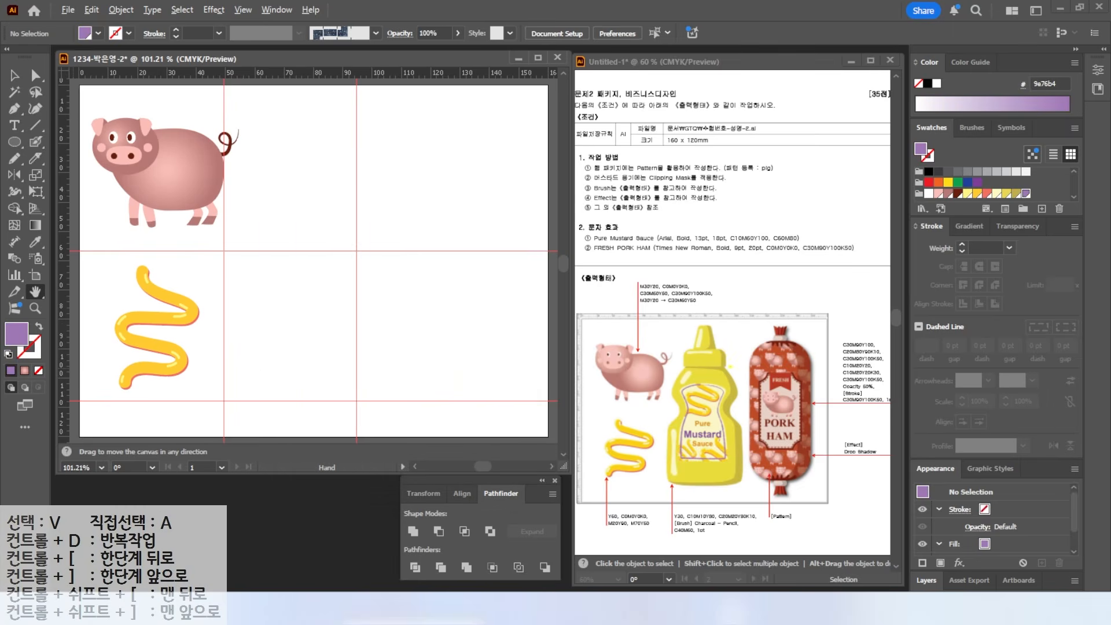
- Add a vertical centre guide to the right of the pig
key(v)
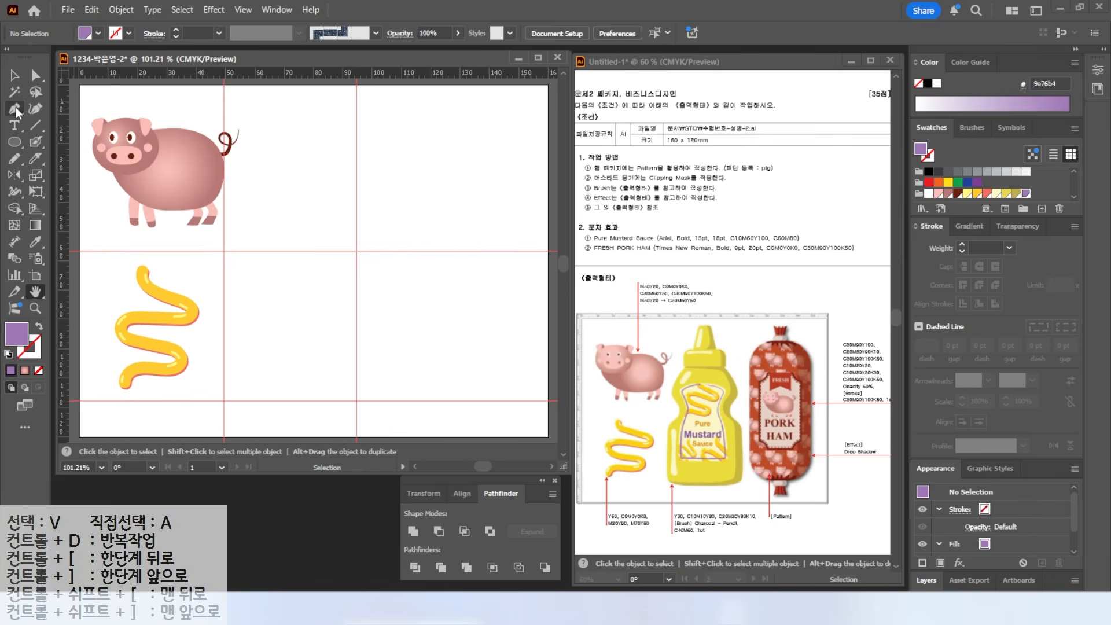
click(16, 110)
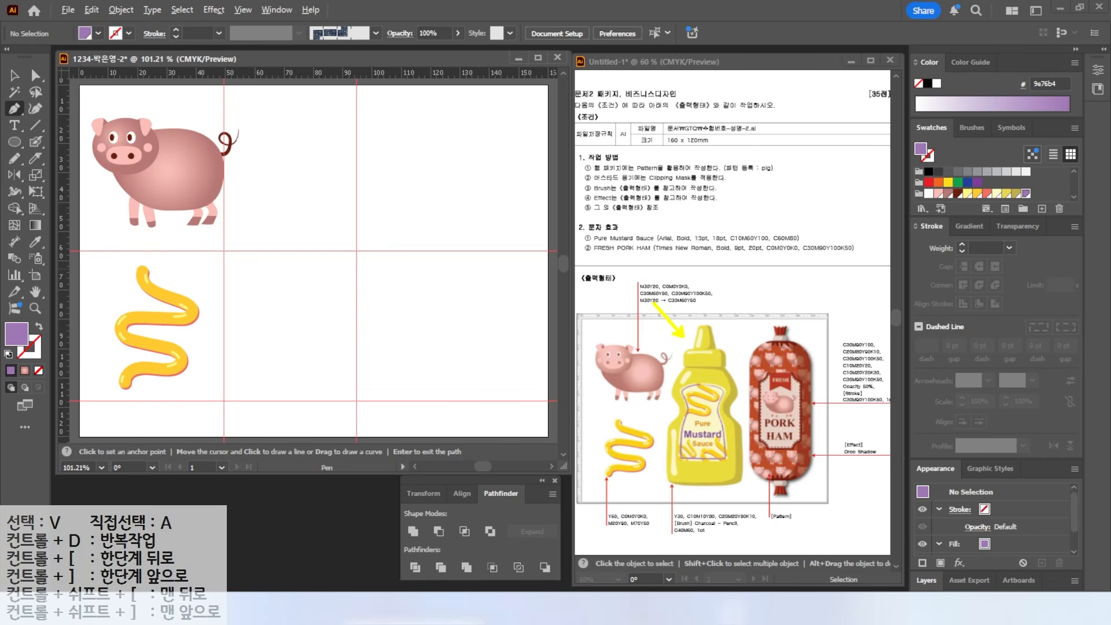
drag(65, 104, 320, 164)
scroll(282, 118, up, 2)
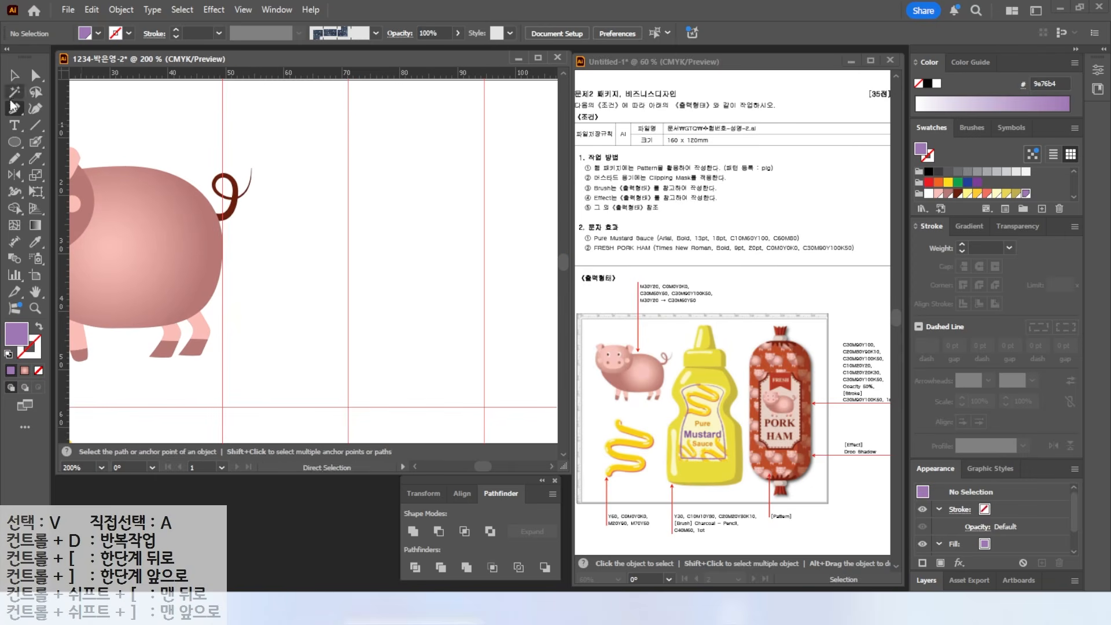
- Pen-draw the left half of a trapezoid cap against the centre guide
click(348, 100)
click(325, 101)
click(320, 112)
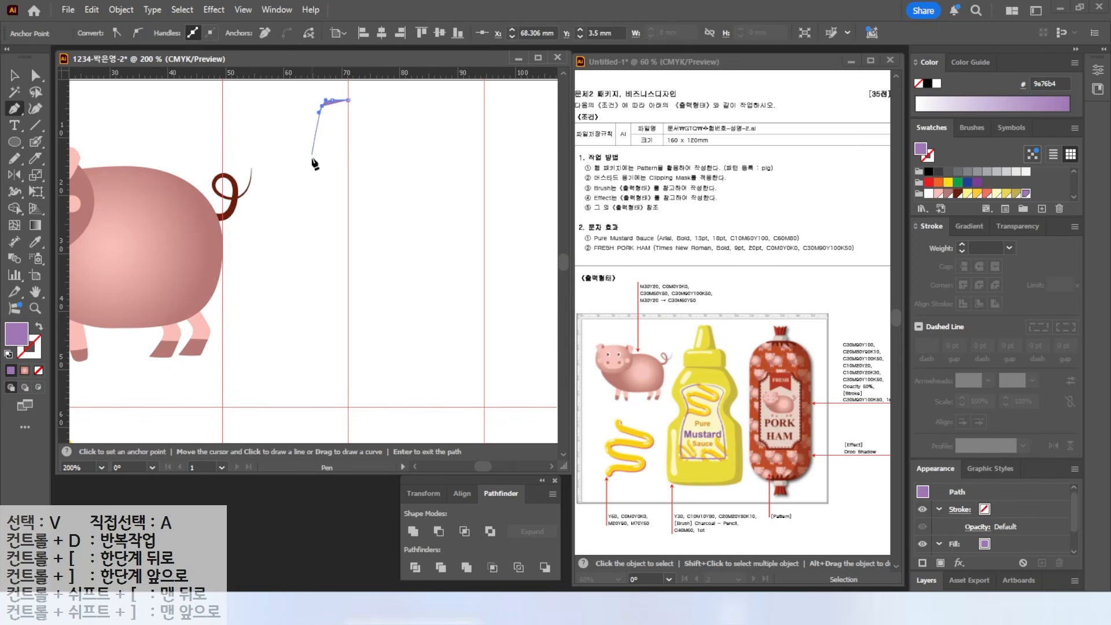
click(302, 175)
click(347, 174)
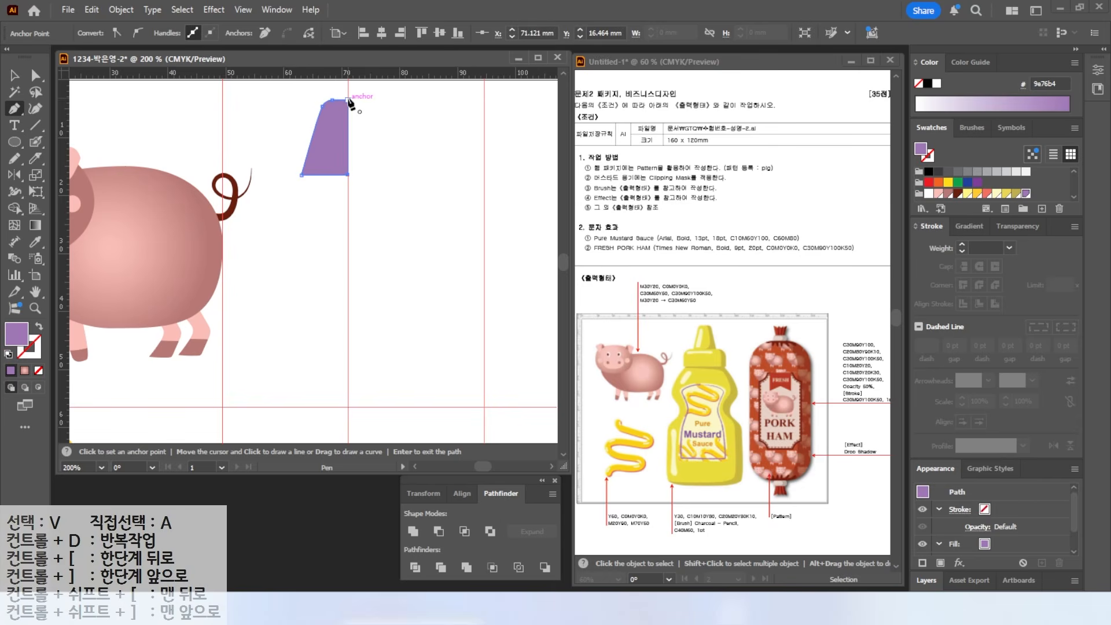
click(348, 100)
- Reflect a vertical copy of the half-cap, unite both halves, and nudge the cap lower
key(v)
click(16, 181)
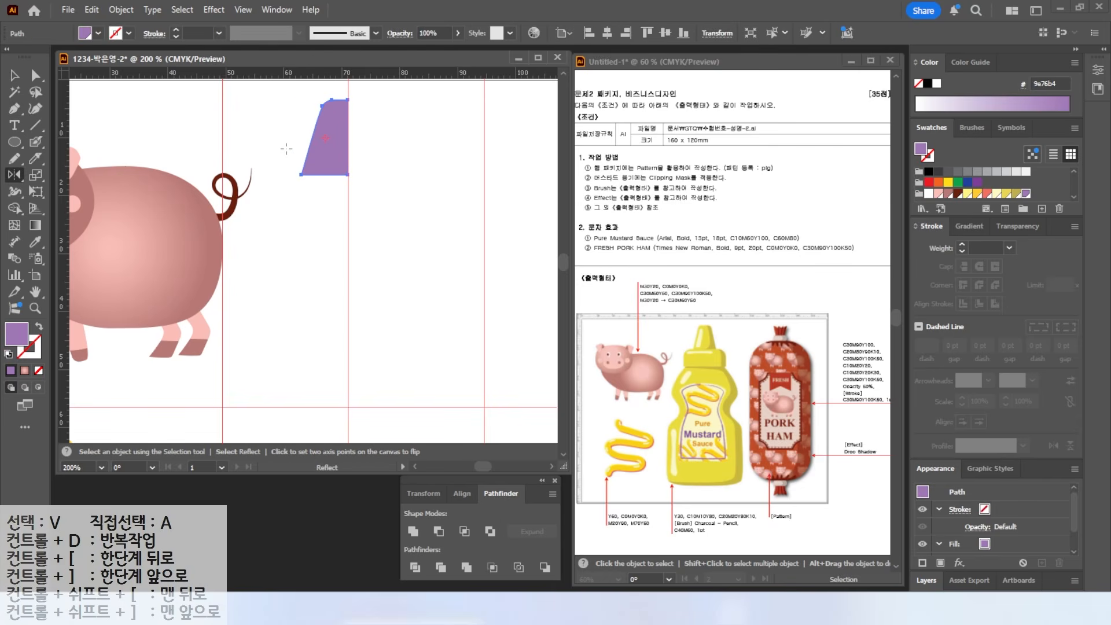
alt+click(350, 103)
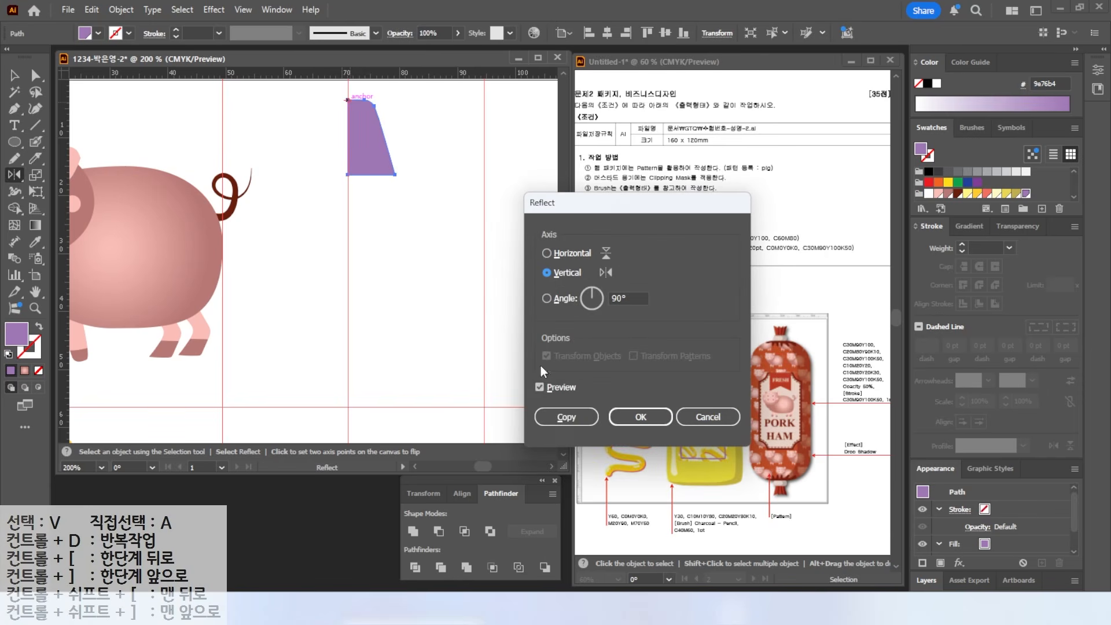
click(539, 387)
double_click(539, 387)
click(540, 387)
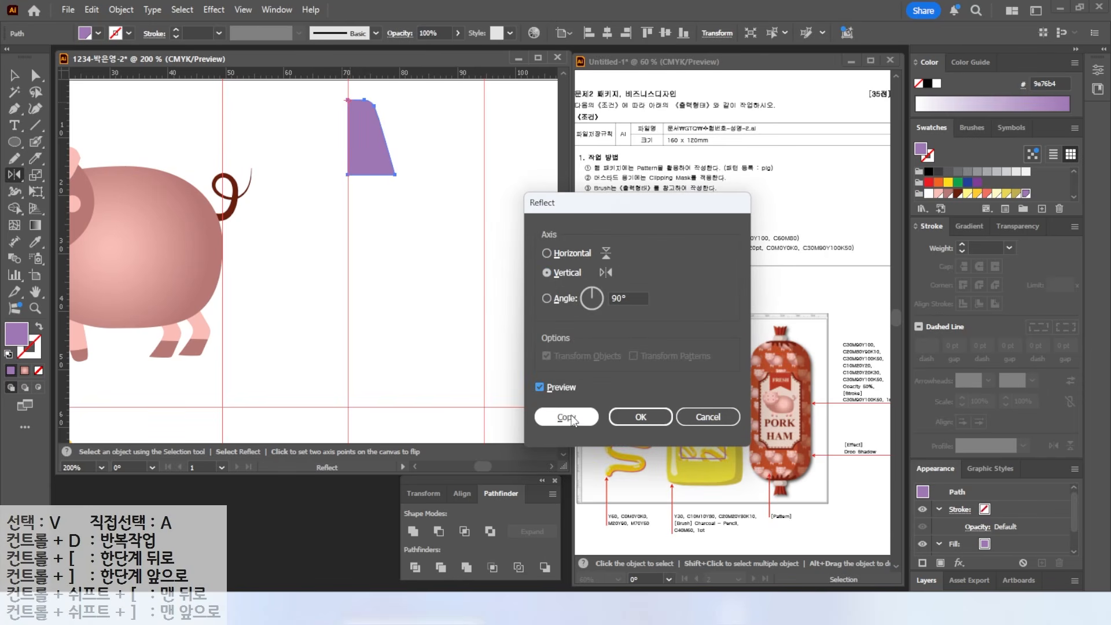
click(567, 416)
key(v)
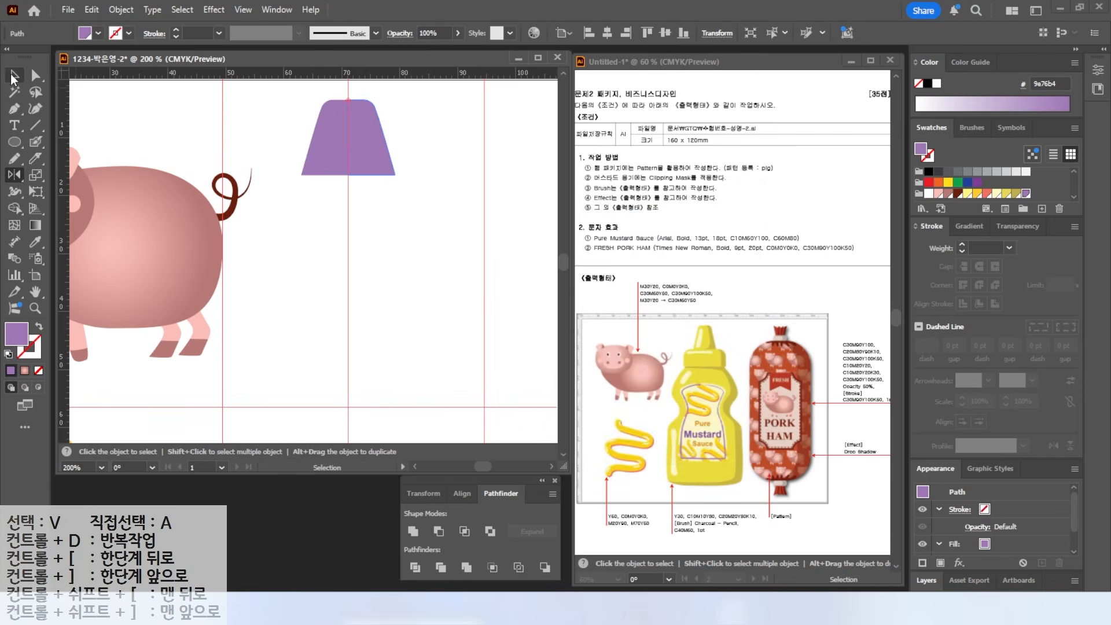
key(ctrl+a)
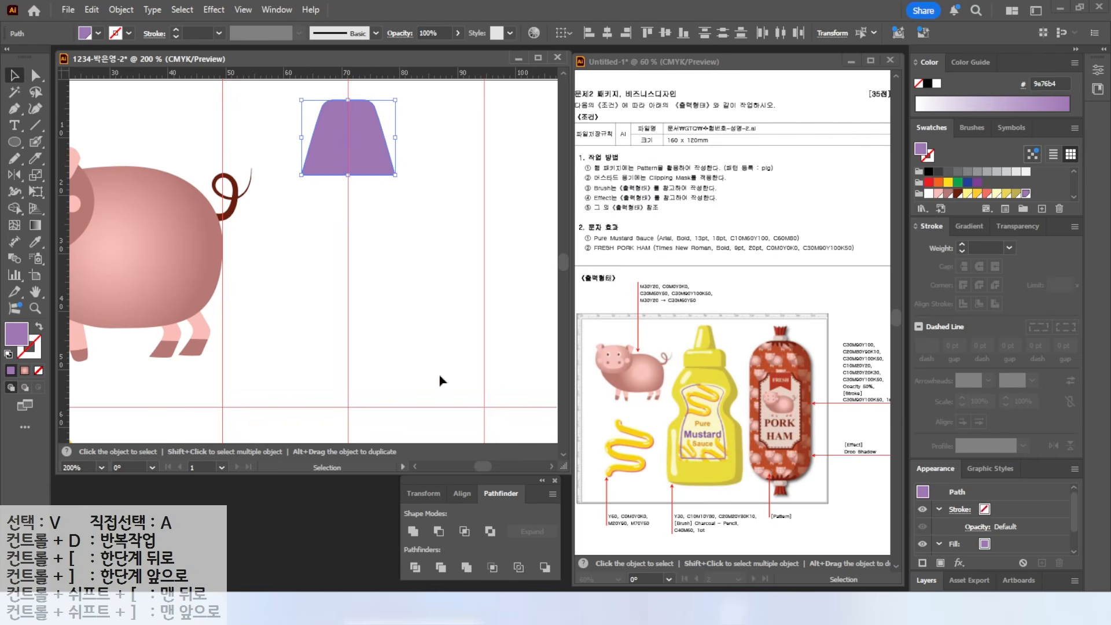
click(414, 531)
click(397, 192)
mouse_move(367, 156)
mouse_down()
mouse_move(380, 190)
mouse_move(370, 157)
mouse_move(368, 167)
mouse_up()
- Pen-draw the left half of a round shoulder below the cap
key(p)
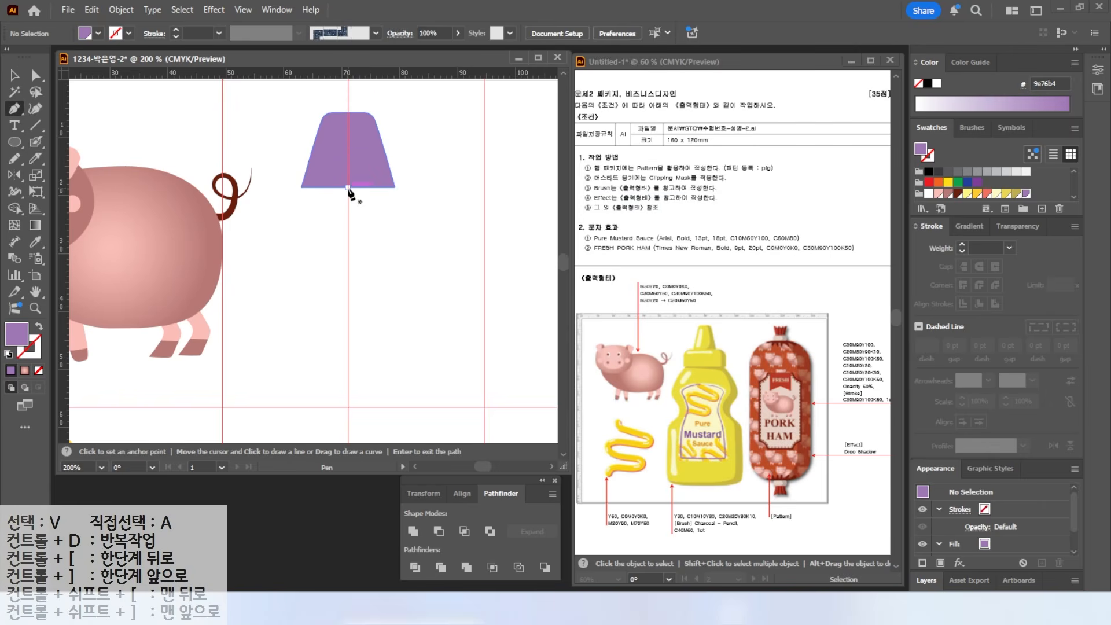
click(347, 188)
drag(263, 203, 259, 222)
click(255, 241)
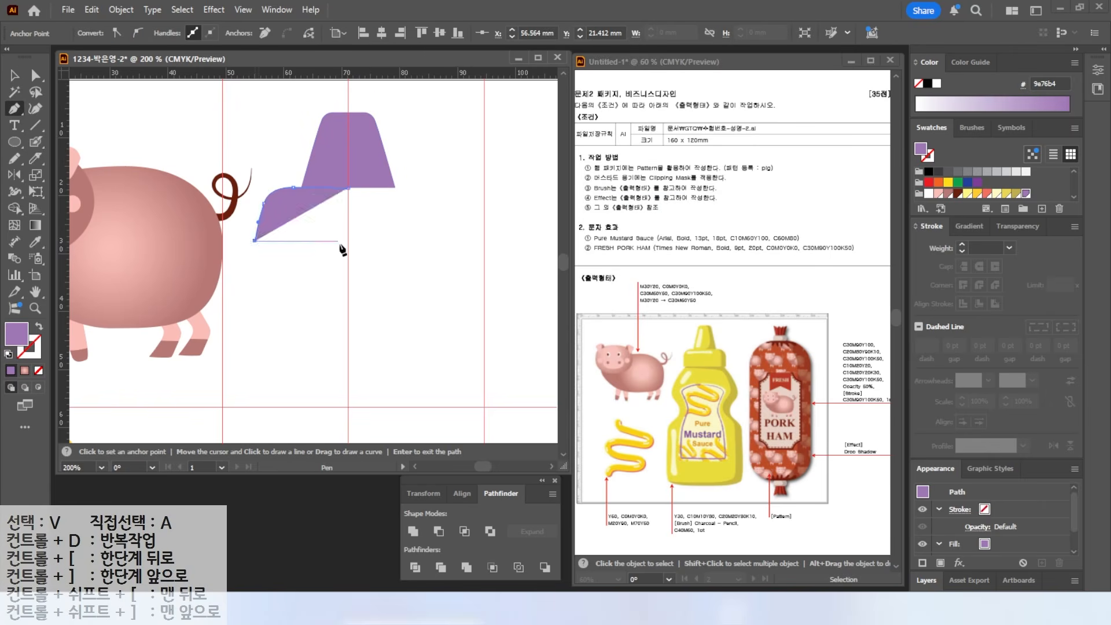
click(348, 240)
click(347, 188)
- Mirror a copy of the half-shoulder across the guide and unite the halves
click(14, 75)
click(14, 175)
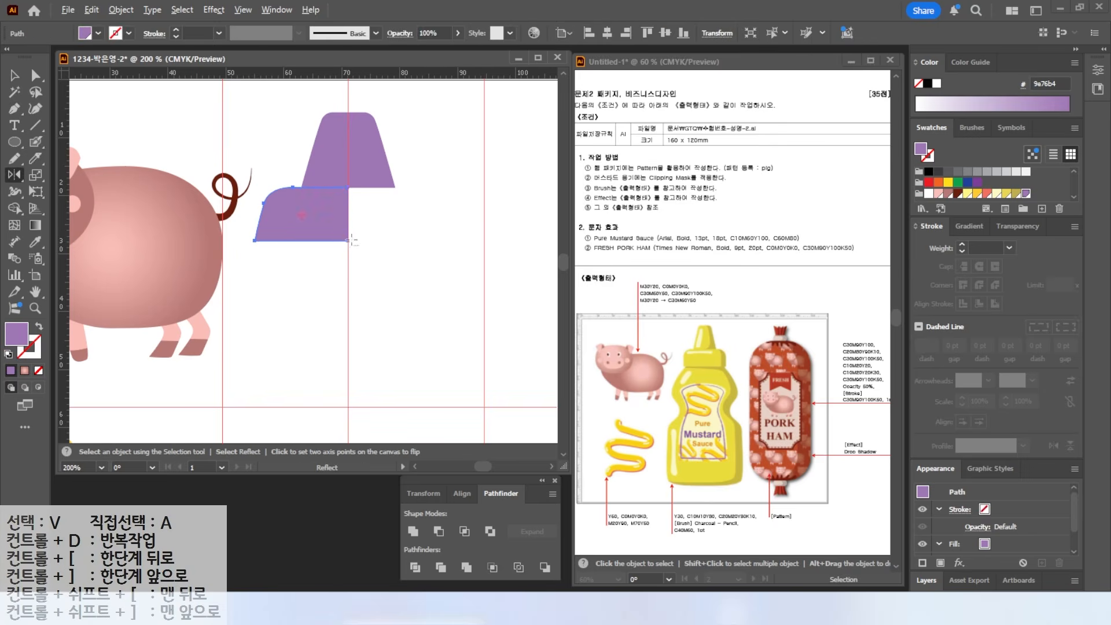
alt+click(348, 241)
click(565, 416)
click(14, 75)
shift+click(306, 215)
click(413, 531)
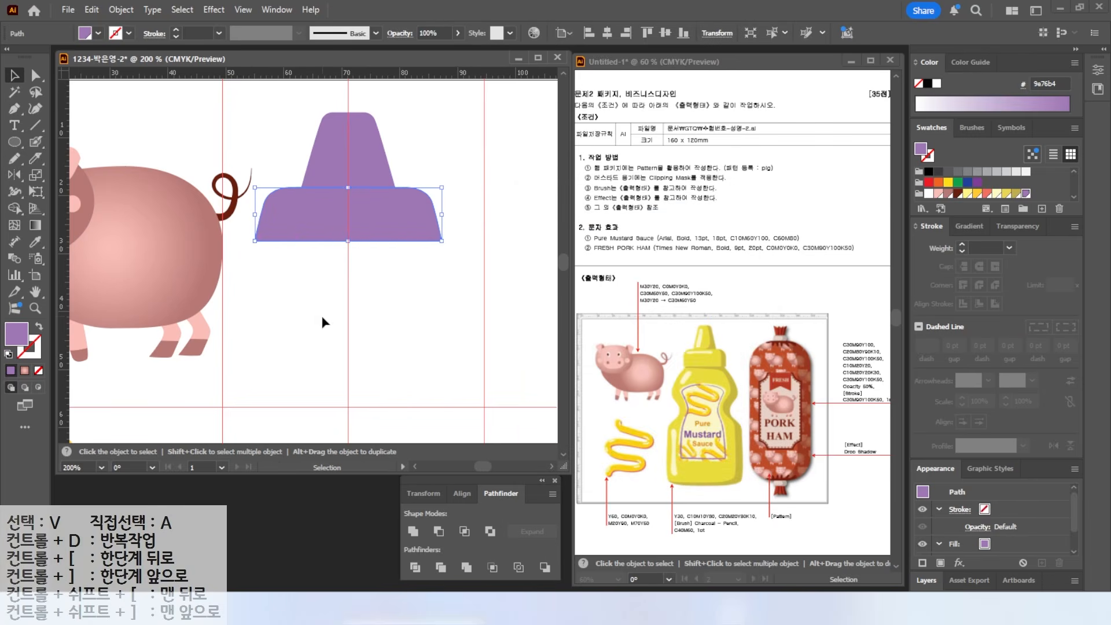
- Drag the shoulder's bottom anchors lower, bringing the pig and bottle top into view
click(35, 75)
drag(251, 258, 443, 261)
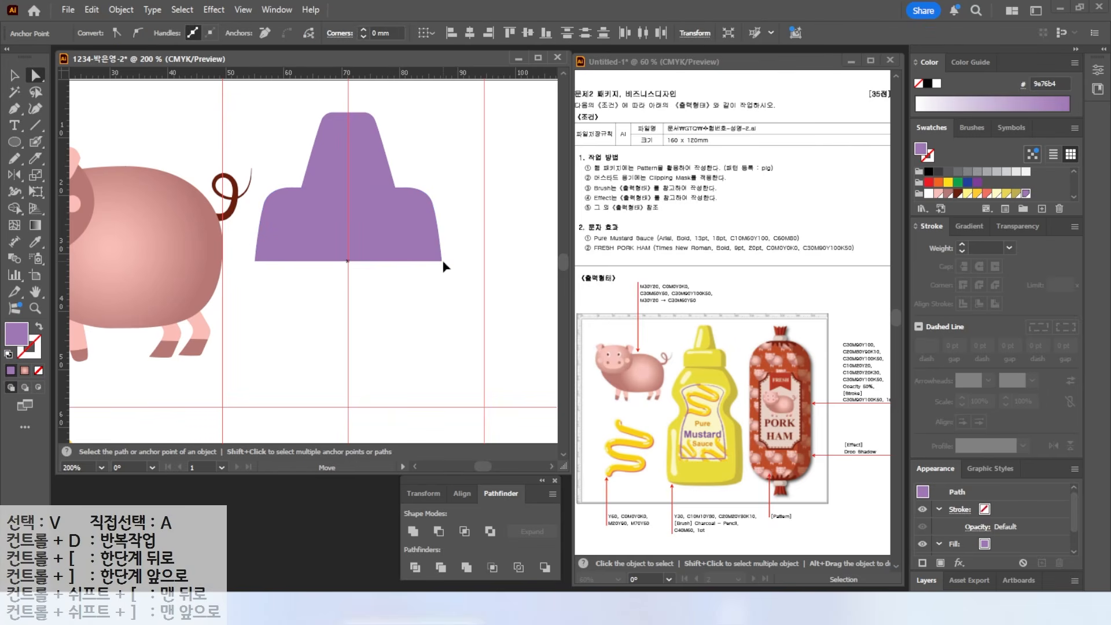
click(338, 305)
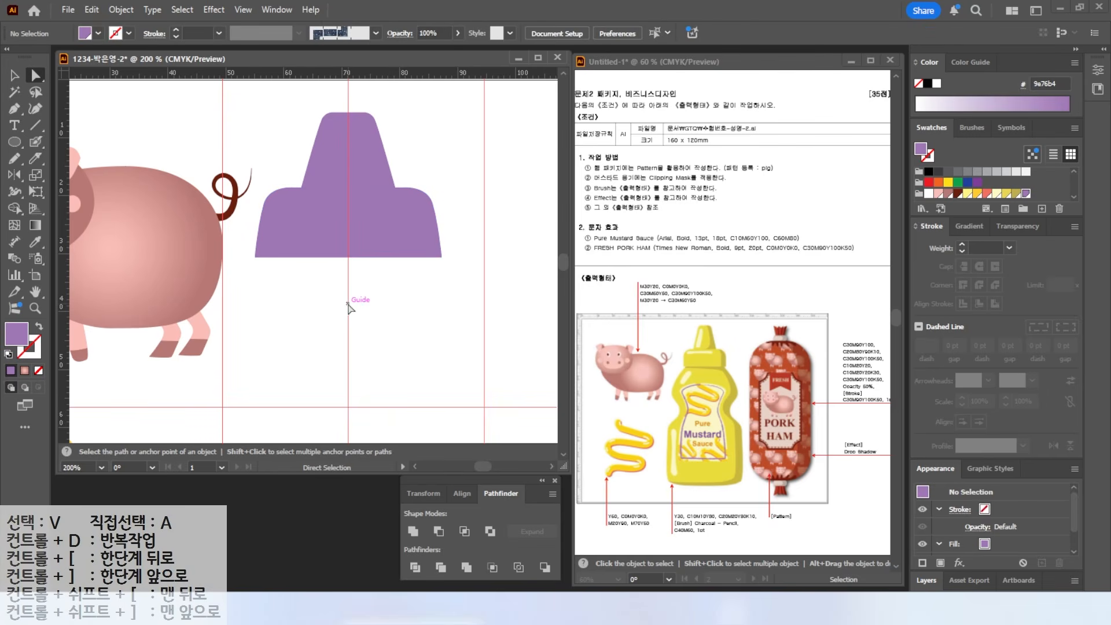
scroll(346, 304, down, 1)
drag(346, 304, 367, 212)
key(p)
click(304, 178)
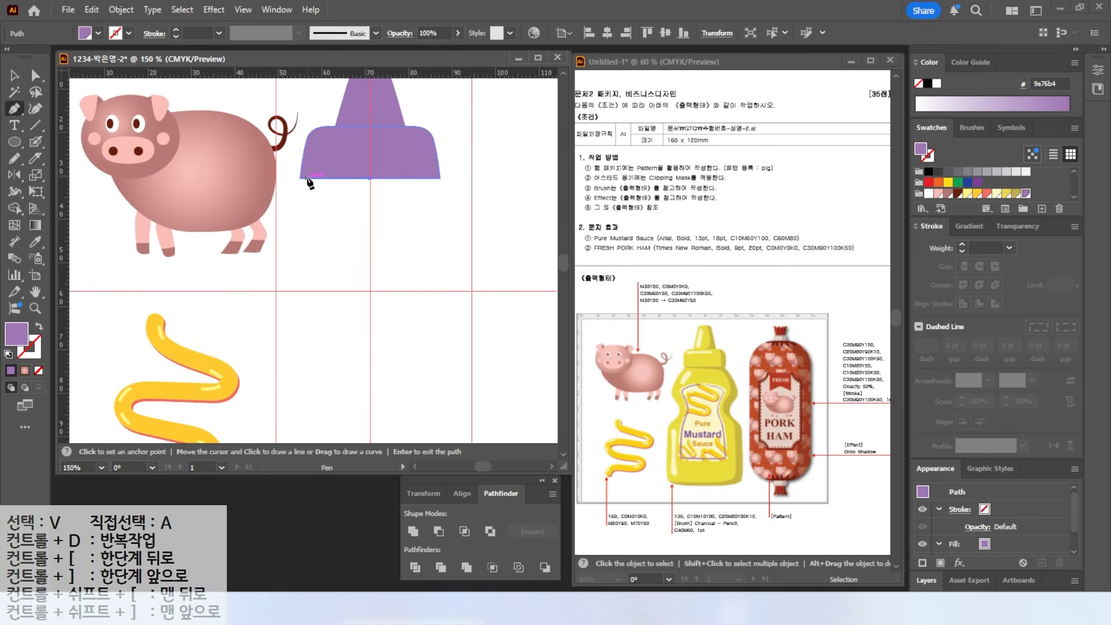
- Finish the half-bottle Pen outline with curved body and base points, closing it at the top
click(288, 224)
drag(300, 271, 284, 312)
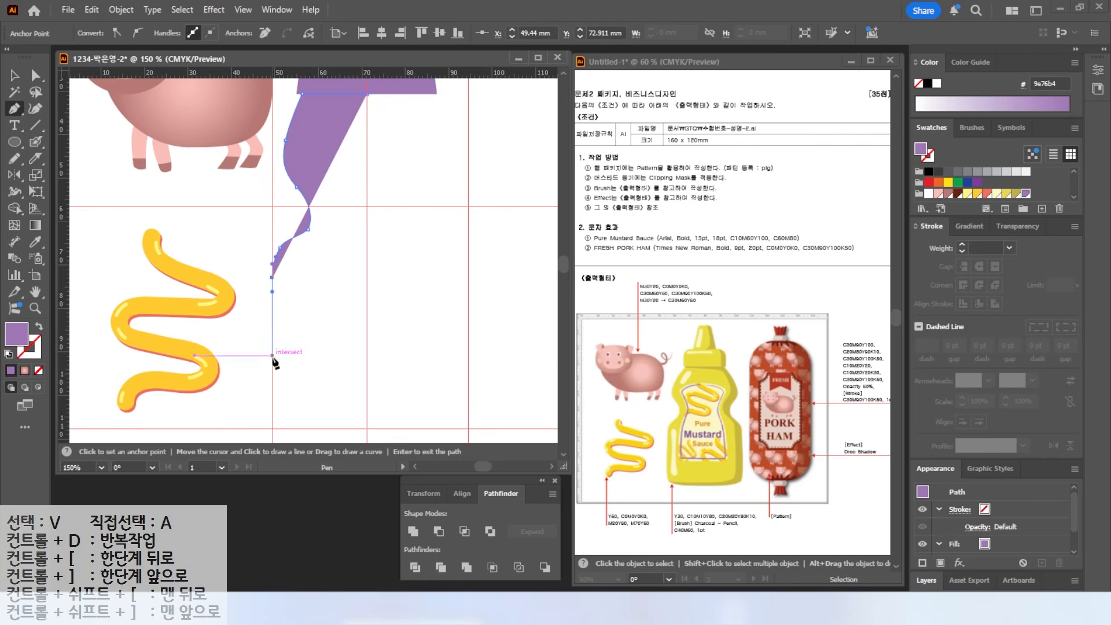
click(272, 404)
drag(292, 423, 305, 429)
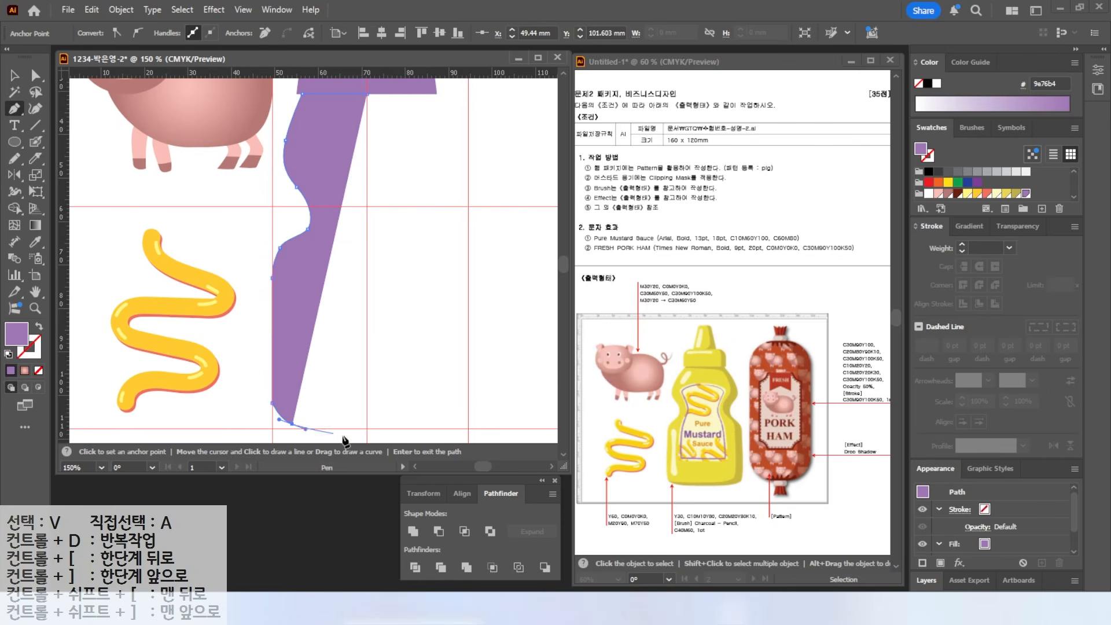
click(367, 429)
click(367, 94)
- Lower the bottom-left anchor and shift three left-side anchors about 14 px down
key(a)
drag(272, 403, 273, 410)
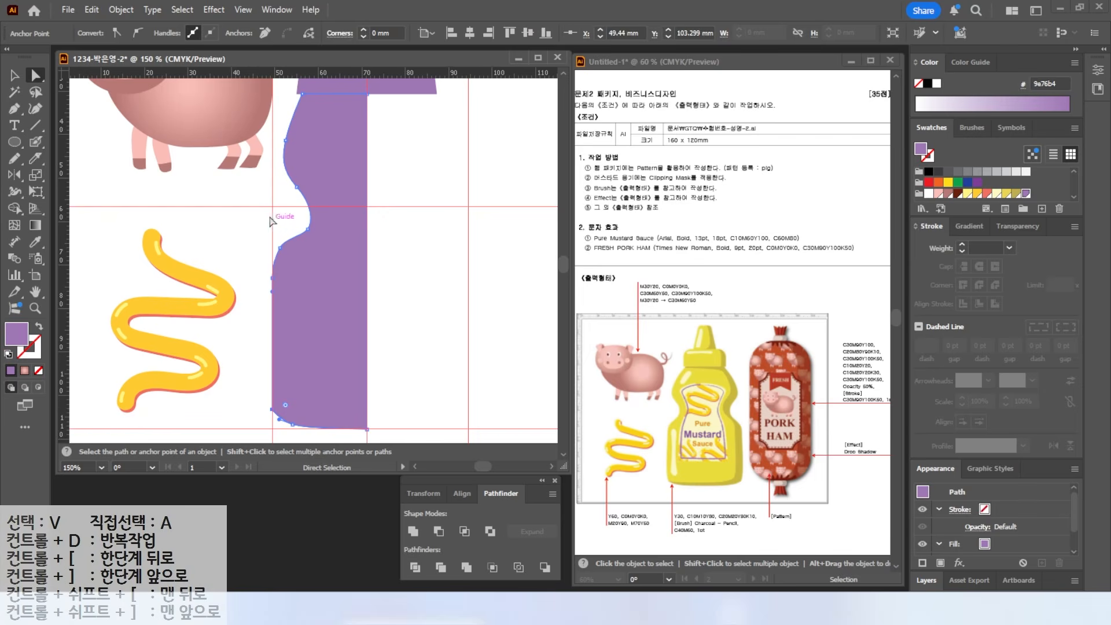
drag(254, 212, 317, 284)
drag(280, 248, 281, 256)
click(307, 236)
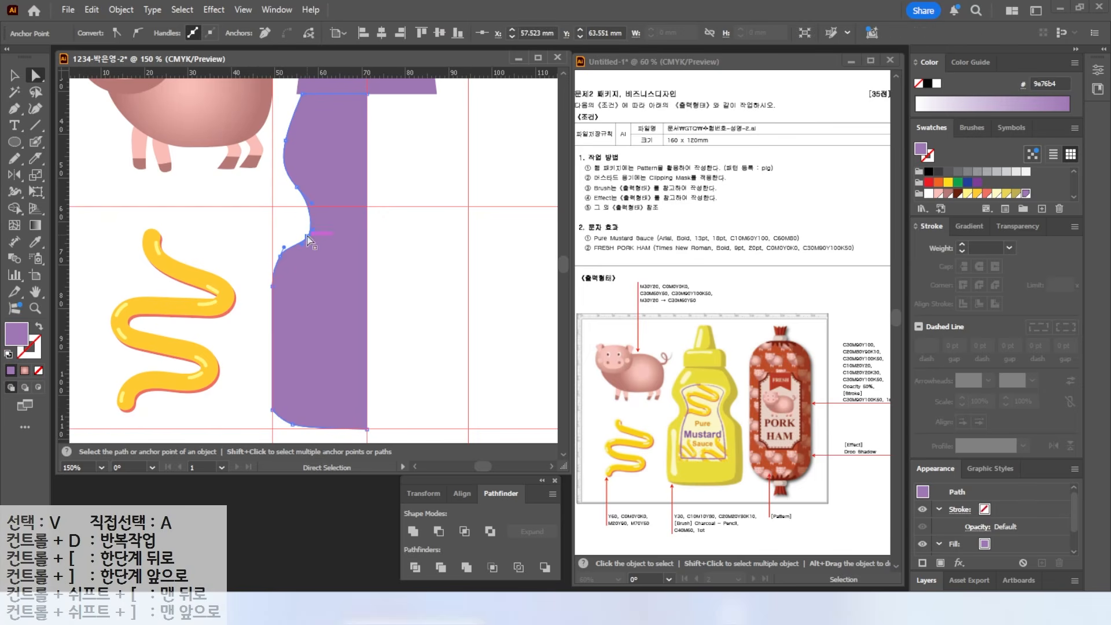
- Mirror a copy around the bottom centre and stretch the whole bottle slightly wider
key(v)
key(ctrl+minus)
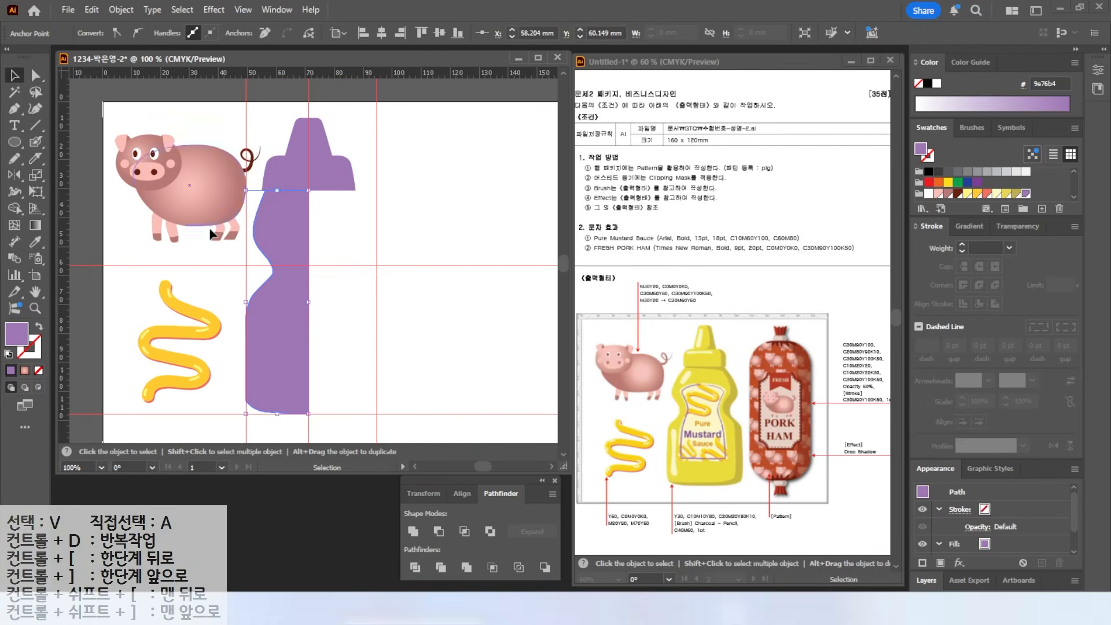
click(14, 174)
alt+click(308, 414)
key(alt+c)
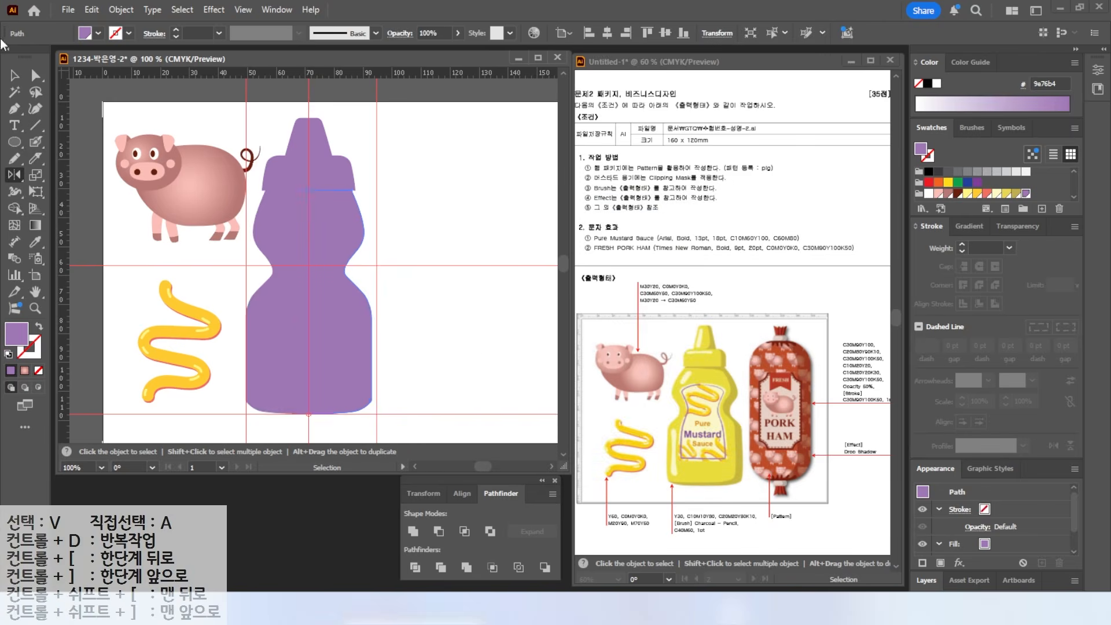
click(15, 76)
drag(235, 287, 362, 326)
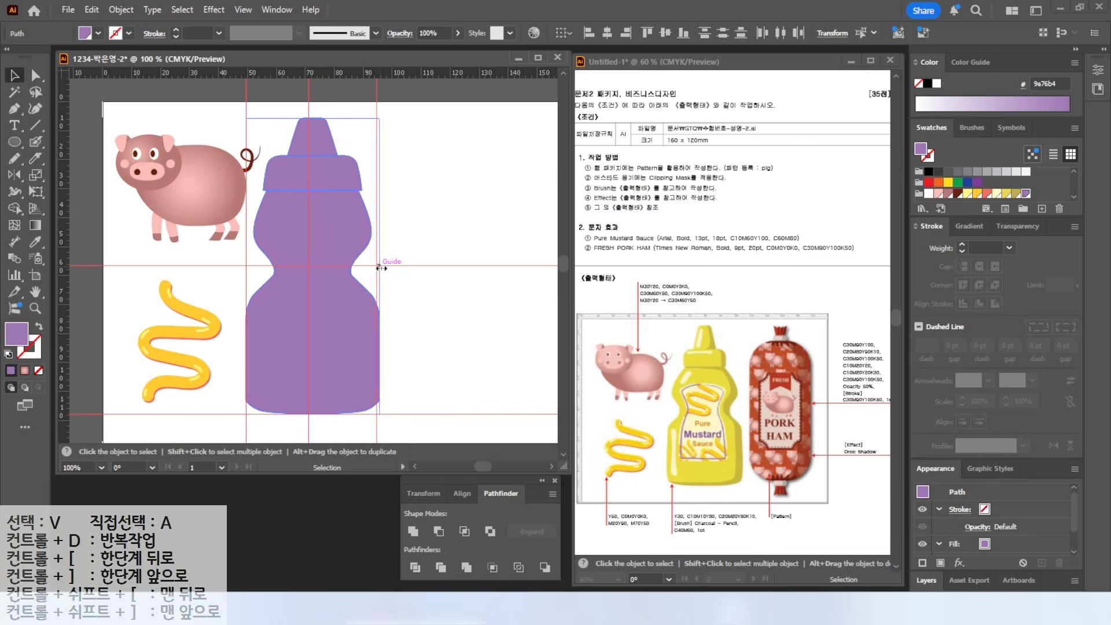
drag(381, 265, 384, 265)
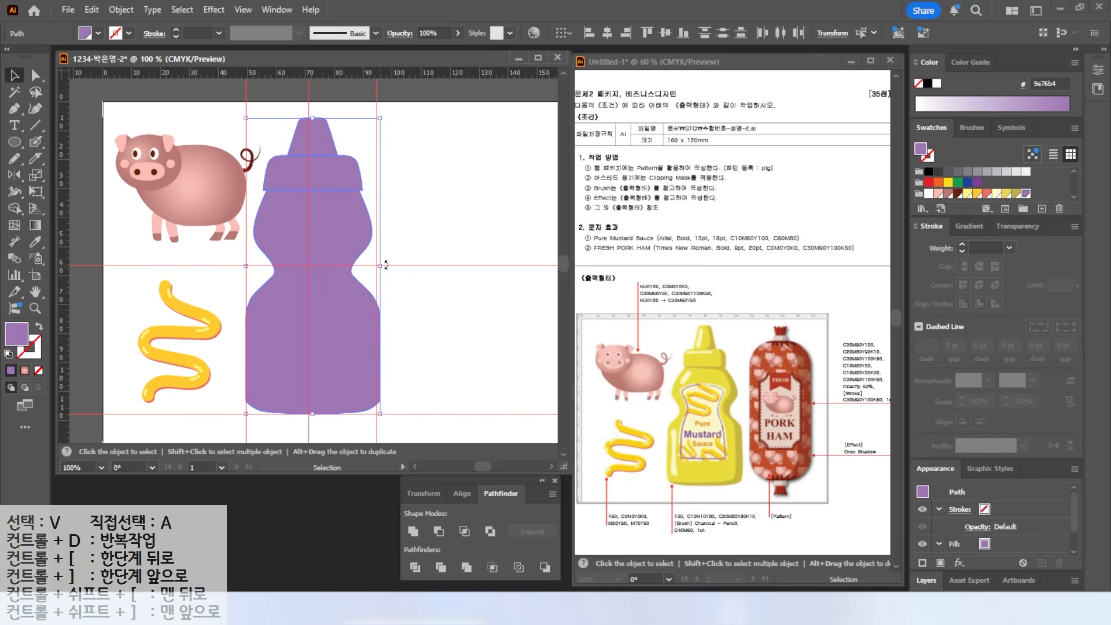
click(405, 226)
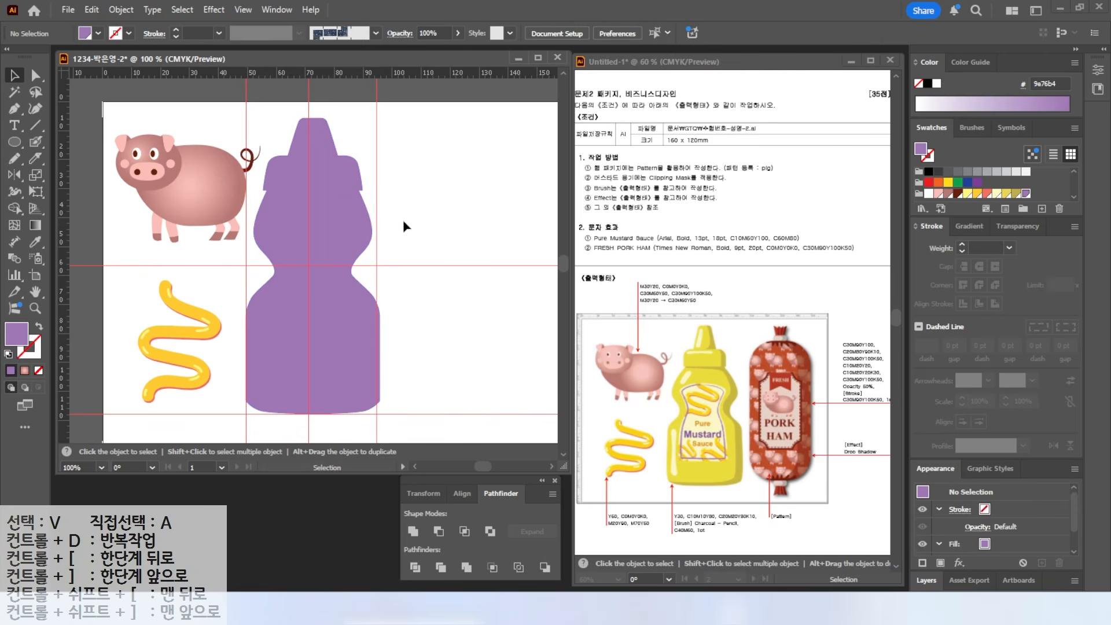
- Clear all guides from the artboard
click(238, 10)
mouse_move(276, 519)
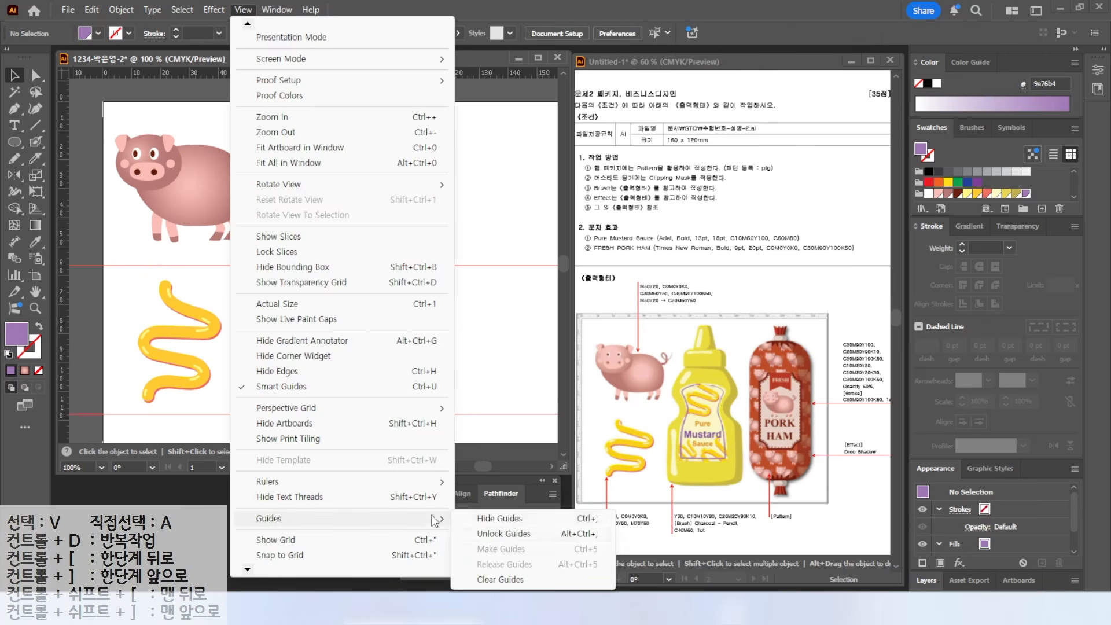
click(501, 577)
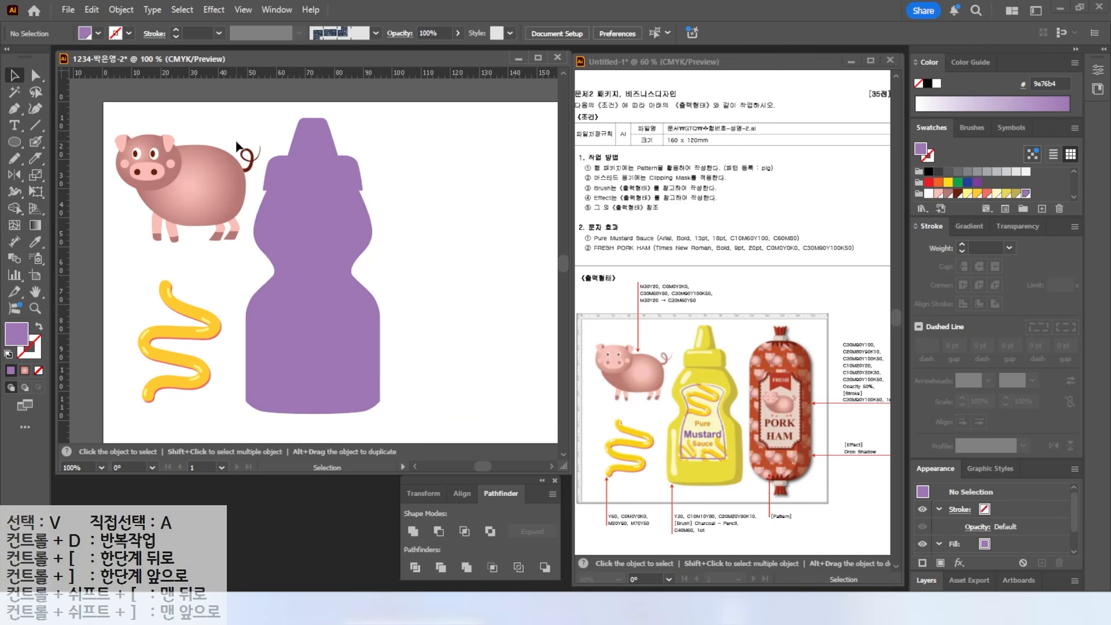
- Fill the bottle olive (bead4e) instead of purple, then select the cap shape
click(272, 168)
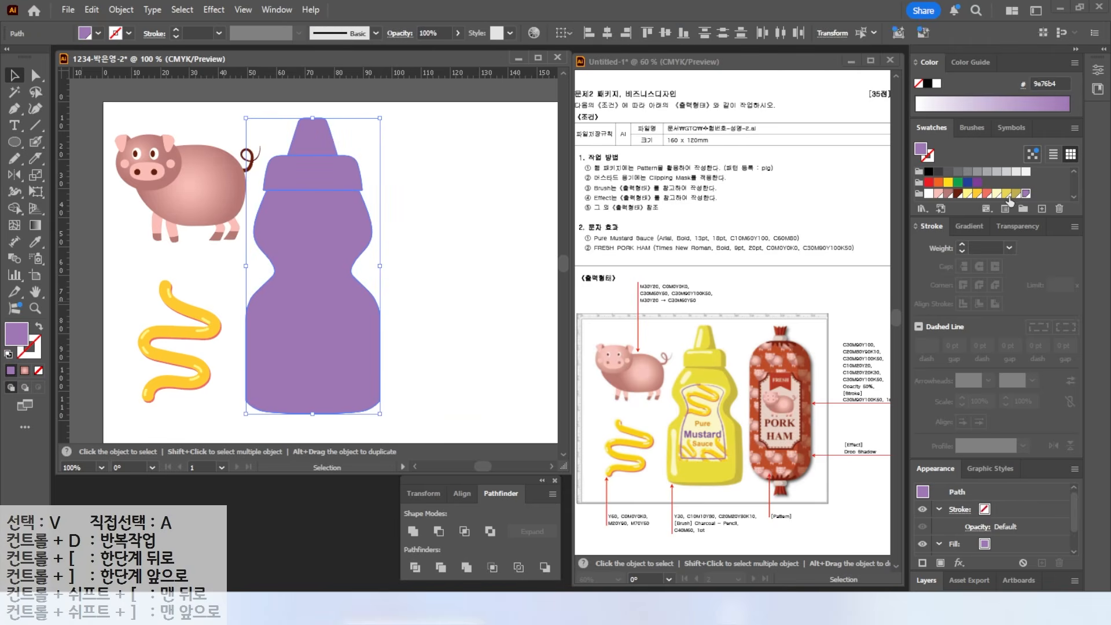
click(1016, 193)
click(397, 216)
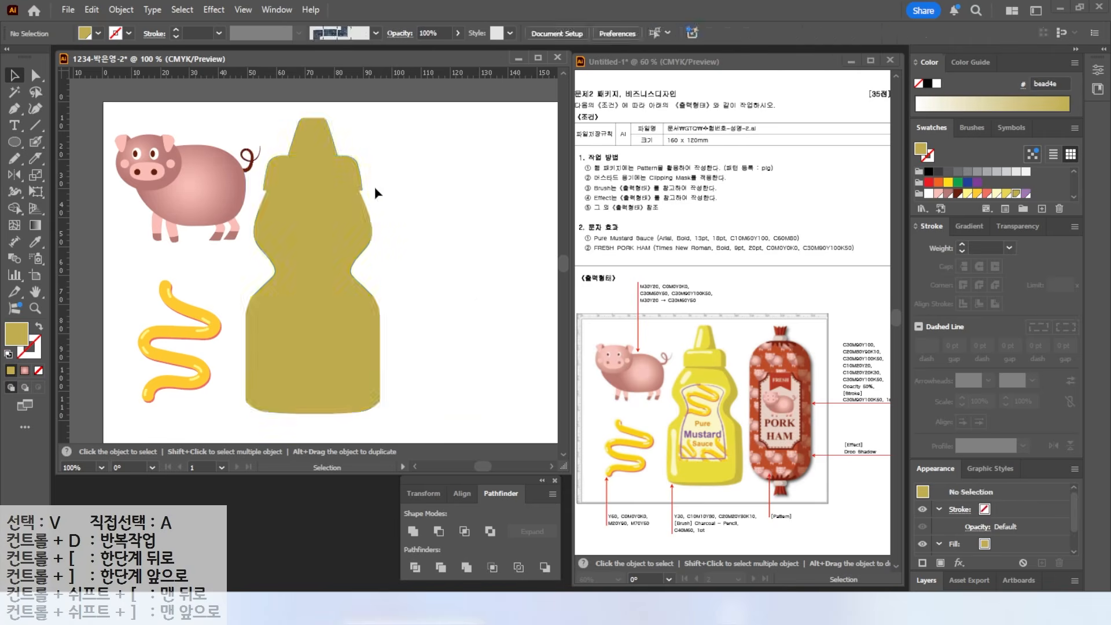
scroll(318, 136, up, 2)
click(325, 101)
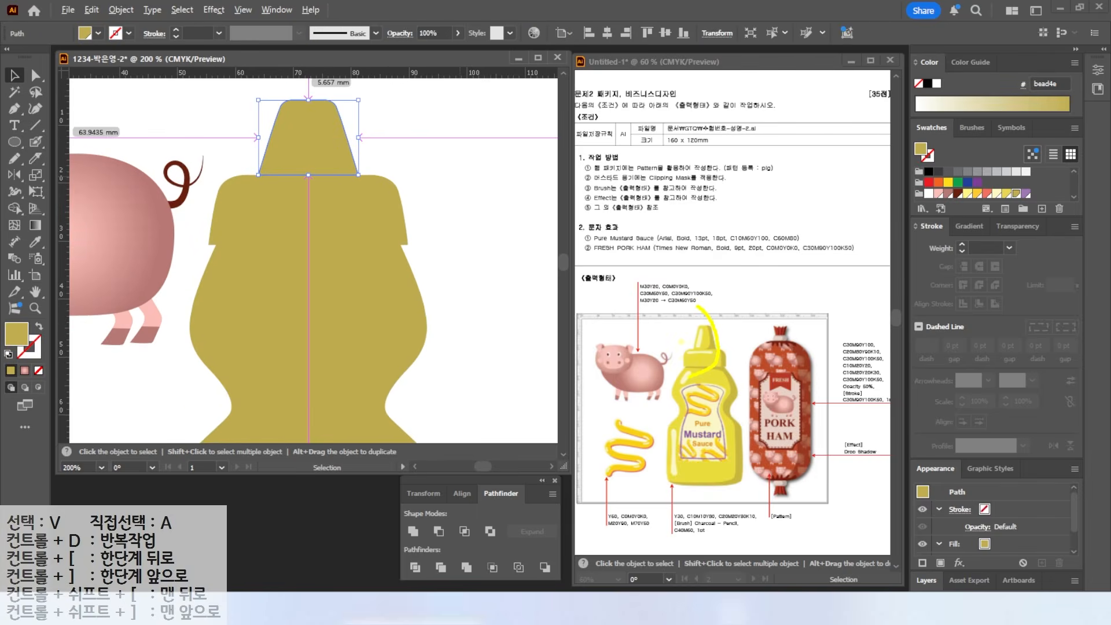
scroll(389, 153, up, 2)
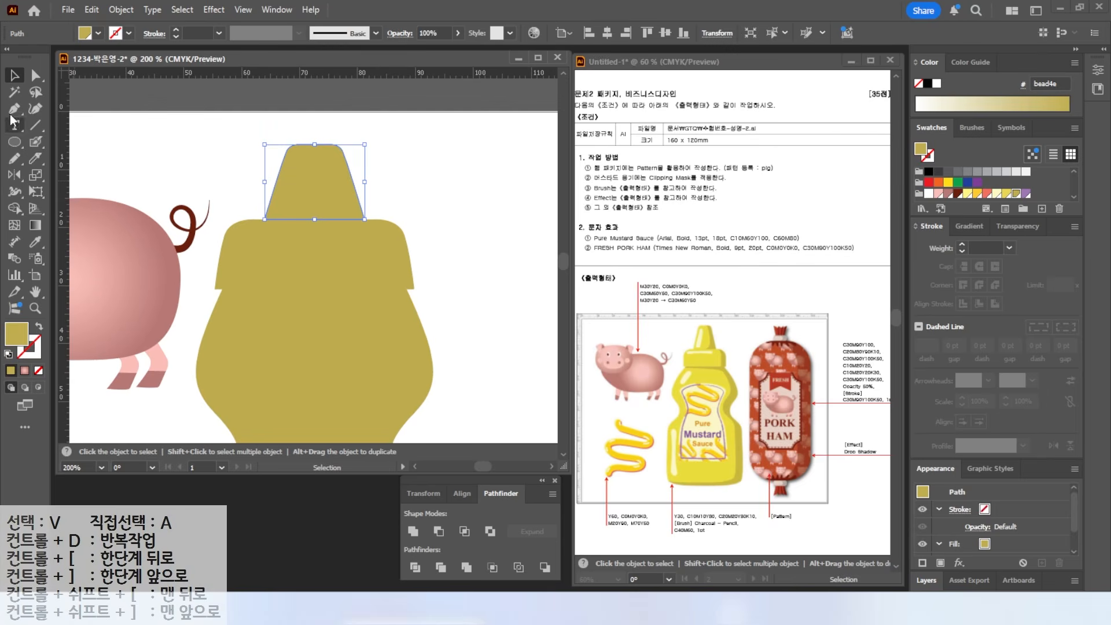
click(14, 158)
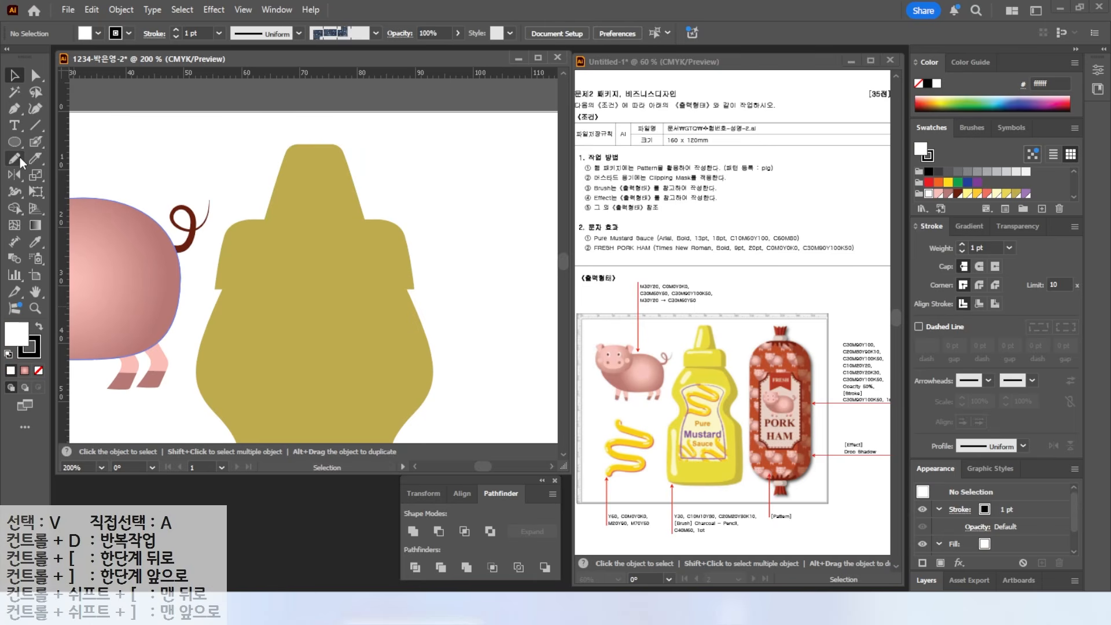
- Draw a Pencil curve through the cap and Divide the cap along it
click(20, 157)
mouse_move(334, 155)
mouse_down()
mouse_move(330, 217)
mouse_move(305, 231)
mouse_up()
key(v)
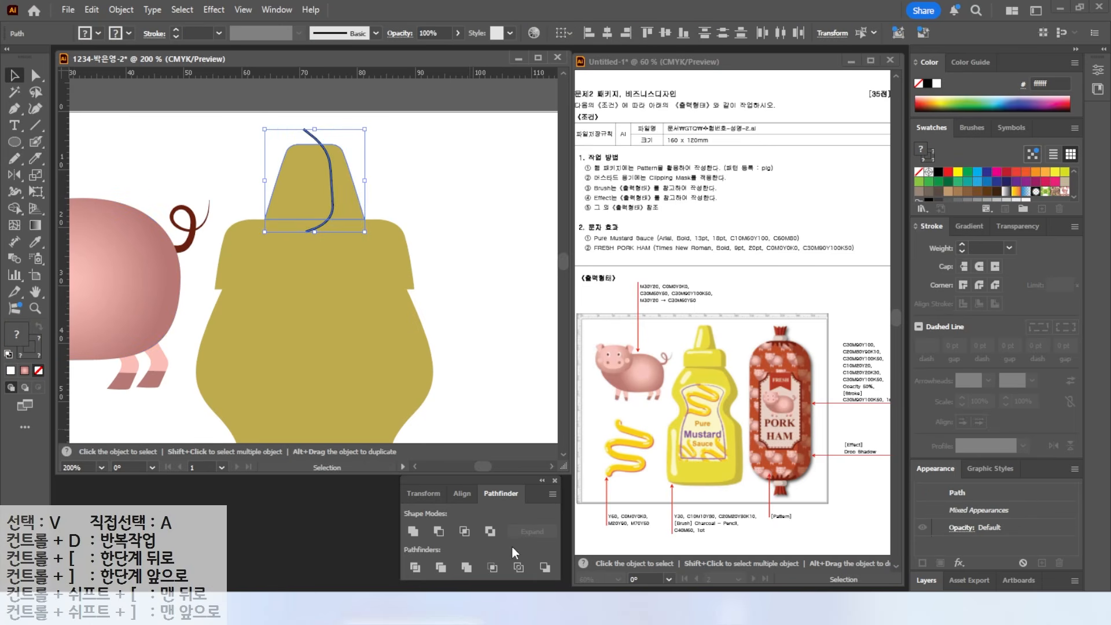
click(415, 567)
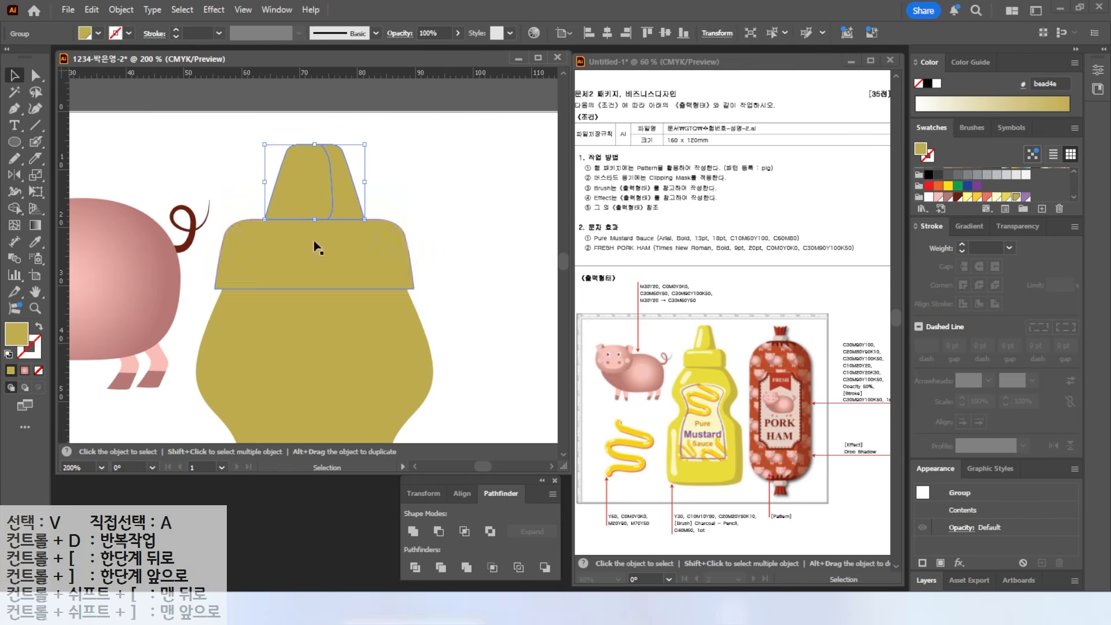
click(223, 162)
- Fill the cap's left piece yellow
click(36, 76)
click(284, 185)
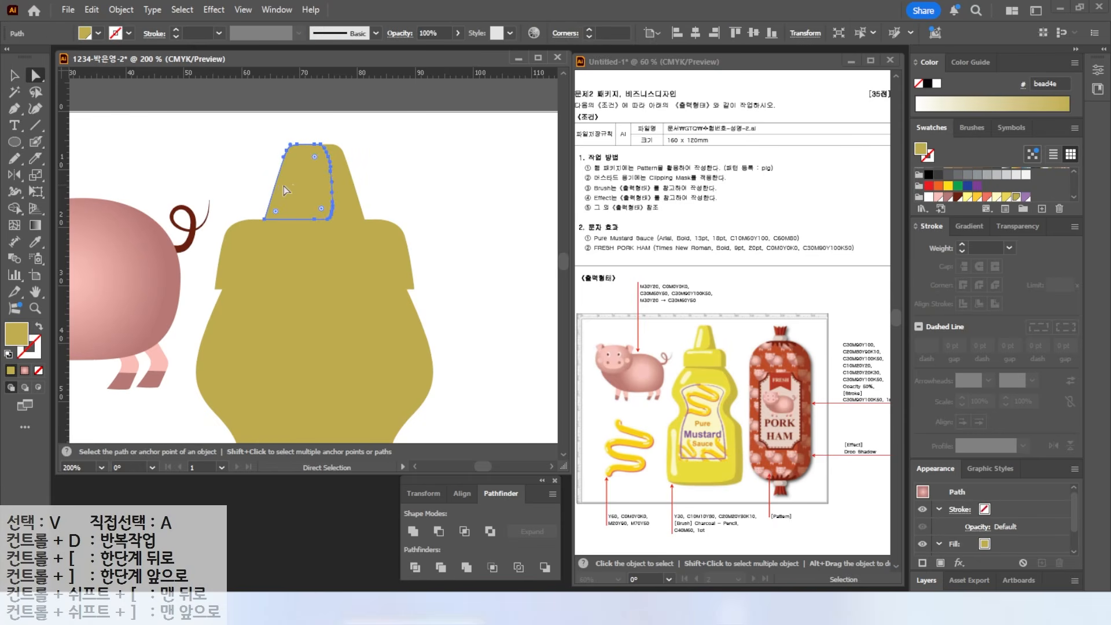
click(1005, 197)
click(239, 145)
click(15, 148)
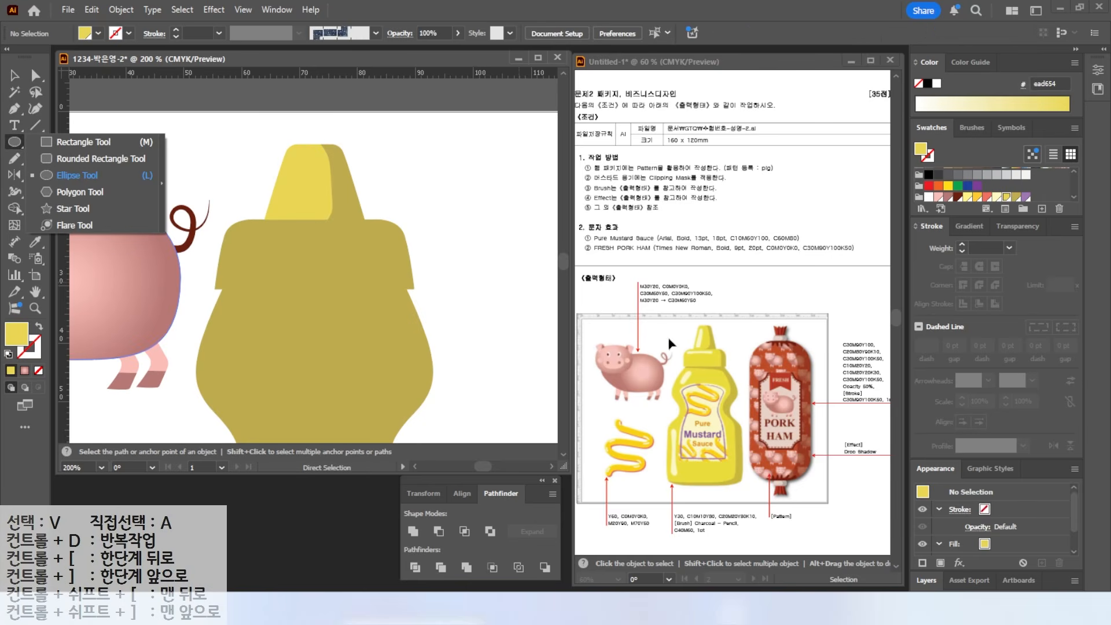
- Paint a pale yellow Blob Brush highlight down the cap and nudge it left
key(a)
click(36, 109)
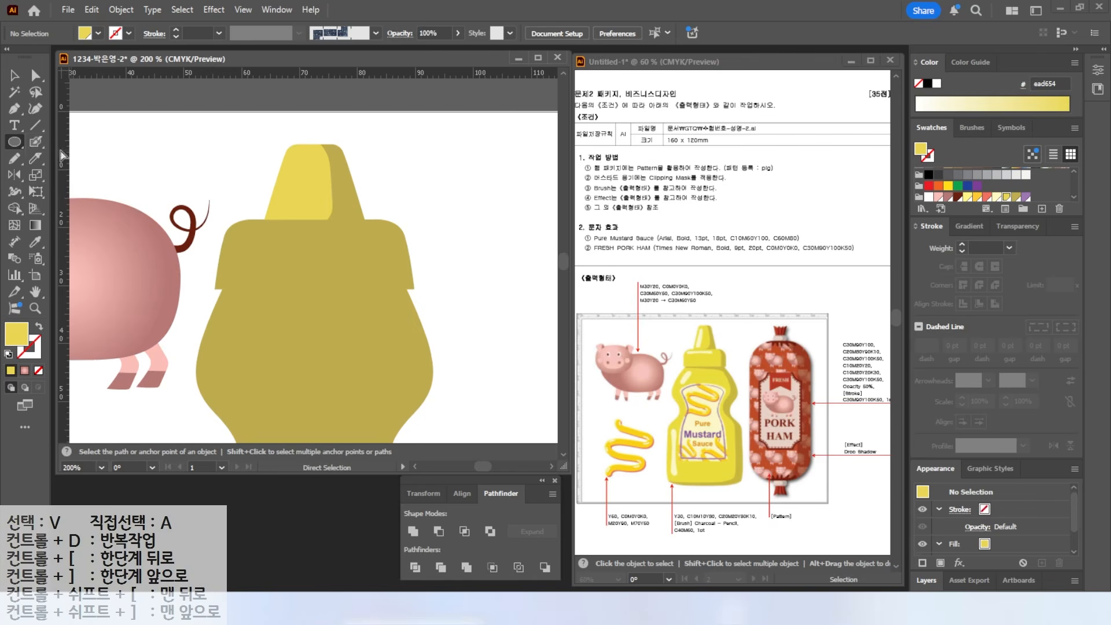
click(996, 197)
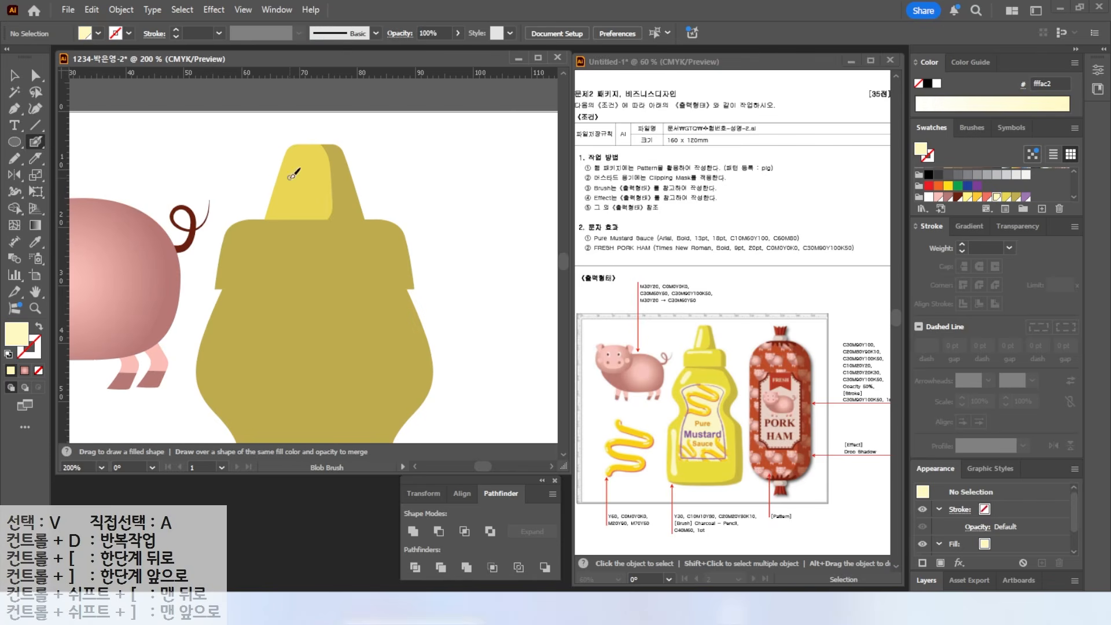
drag(293, 170, 292, 200)
key(v)
drag(290, 186, 287, 186)
- Pull the cap's bottom-left and bottom-right corners slightly inward
key(a)
drag(215, 288, 218, 289)
drag(414, 288, 410, 290)
click(191, 173)
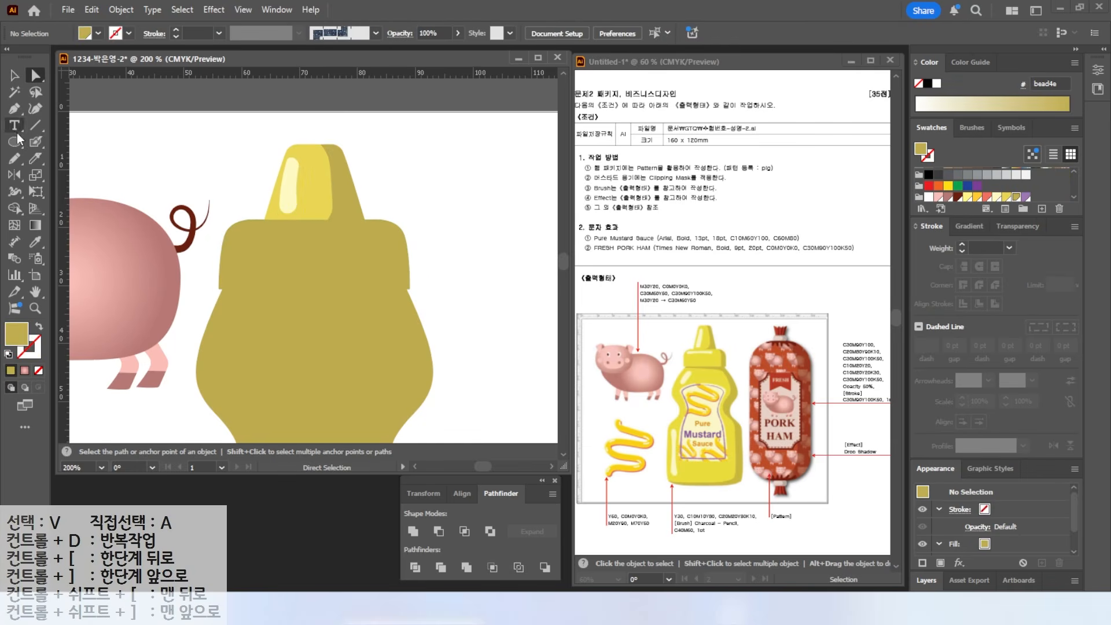
- Draw a black Pencil curve down the bottle's shoulder and drag its bottom point right
click(14, 158)
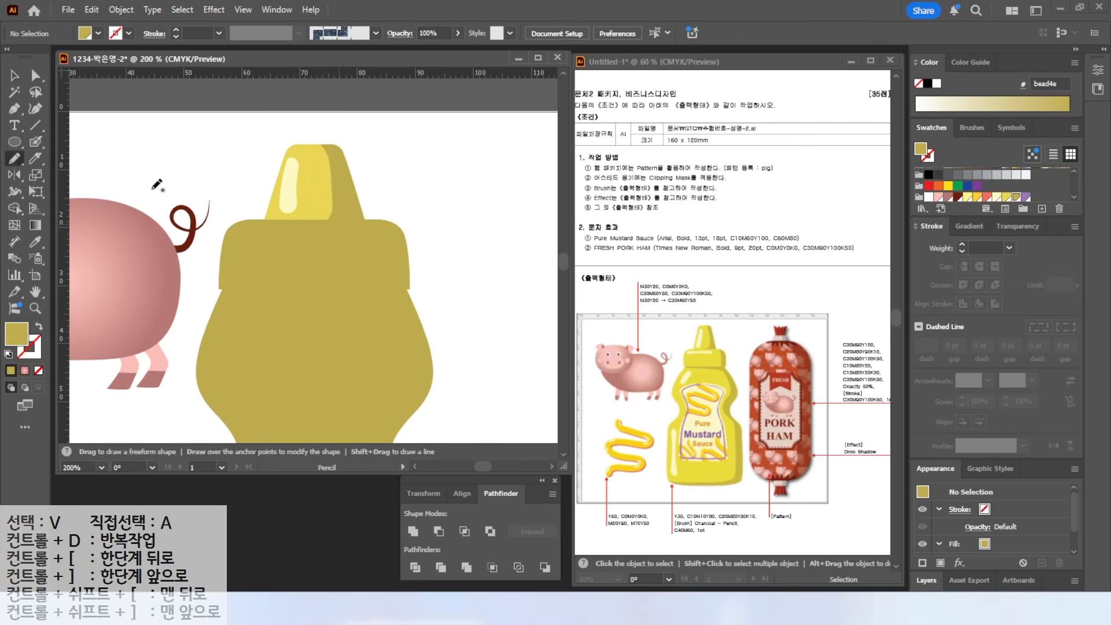
click(8, 354)
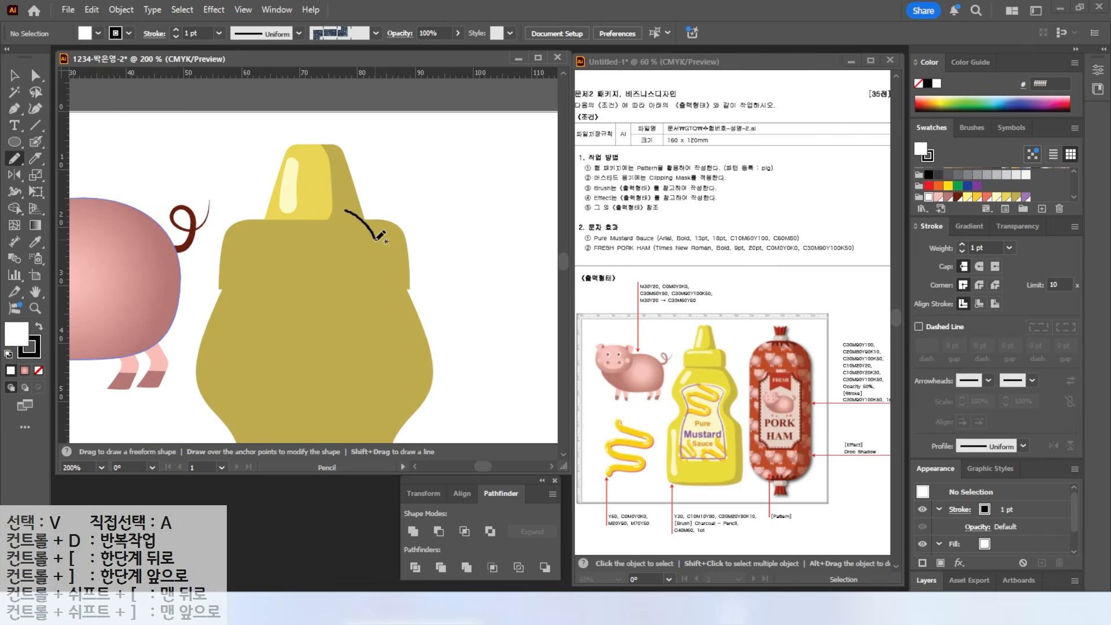
drag(372, 284, 372, 294)
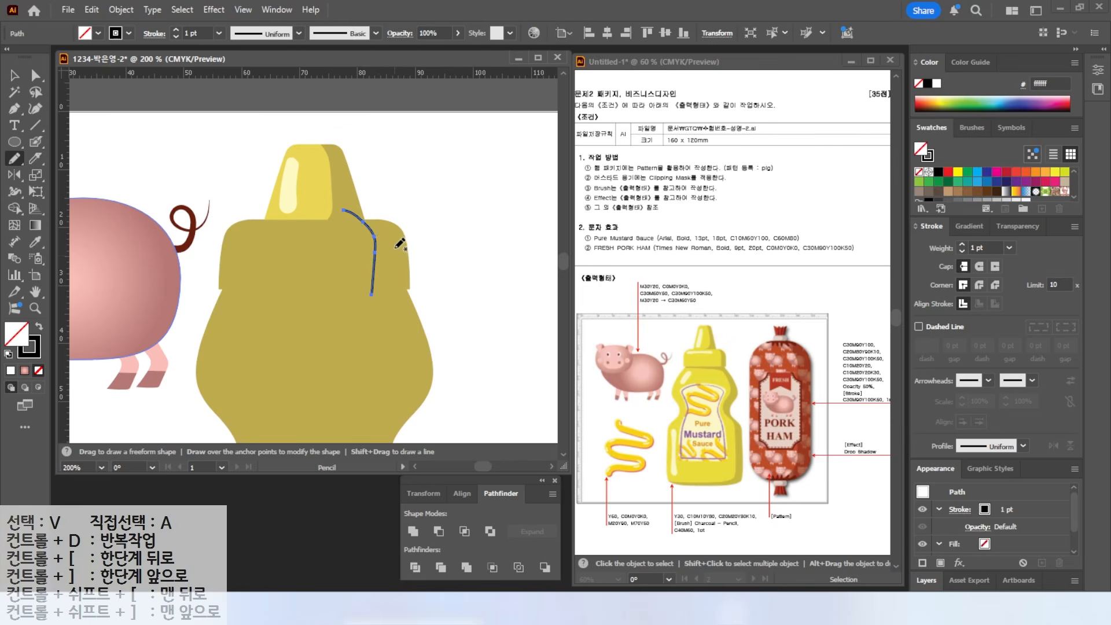
key(v)
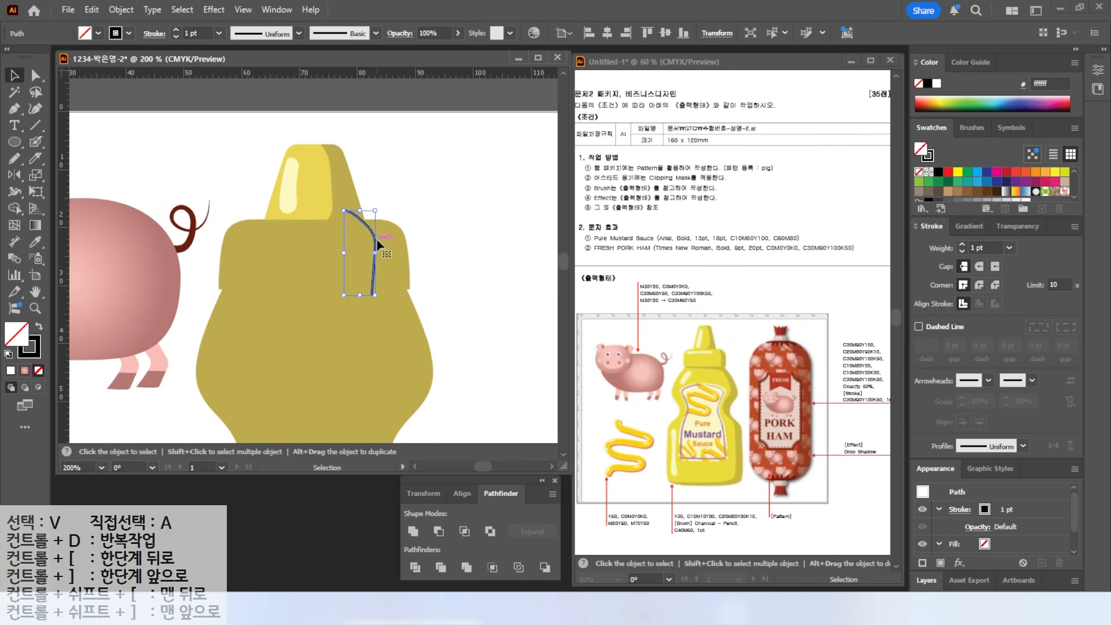
drag(376, 254, 389, 252)
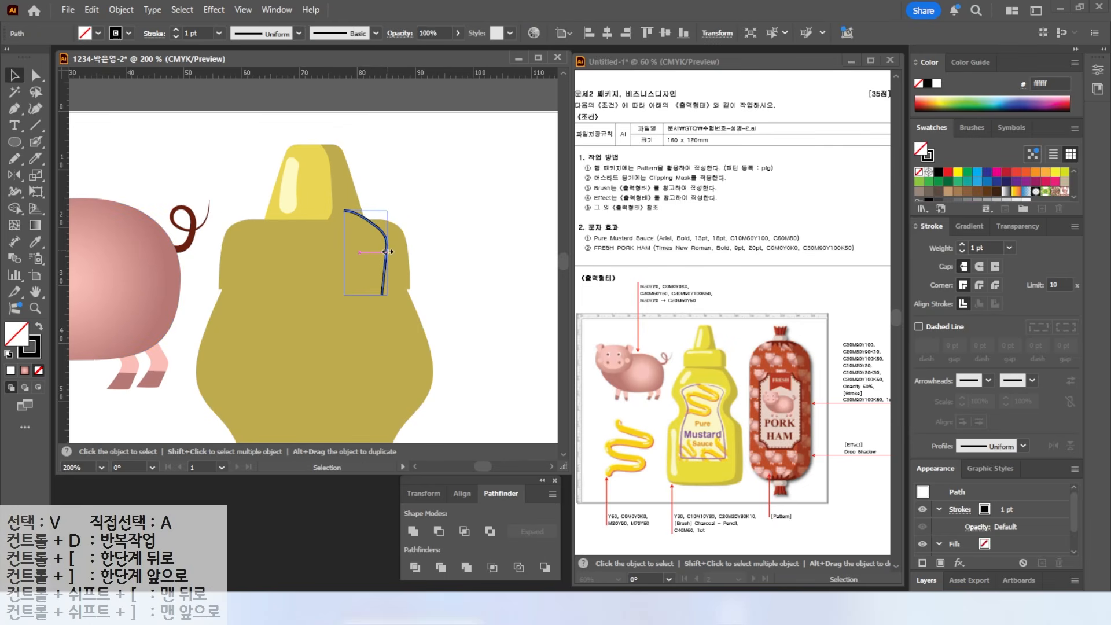
key(a)
click(387, 293)
drag(388, 292, 458, 328)
key(v)
click(430, 220)
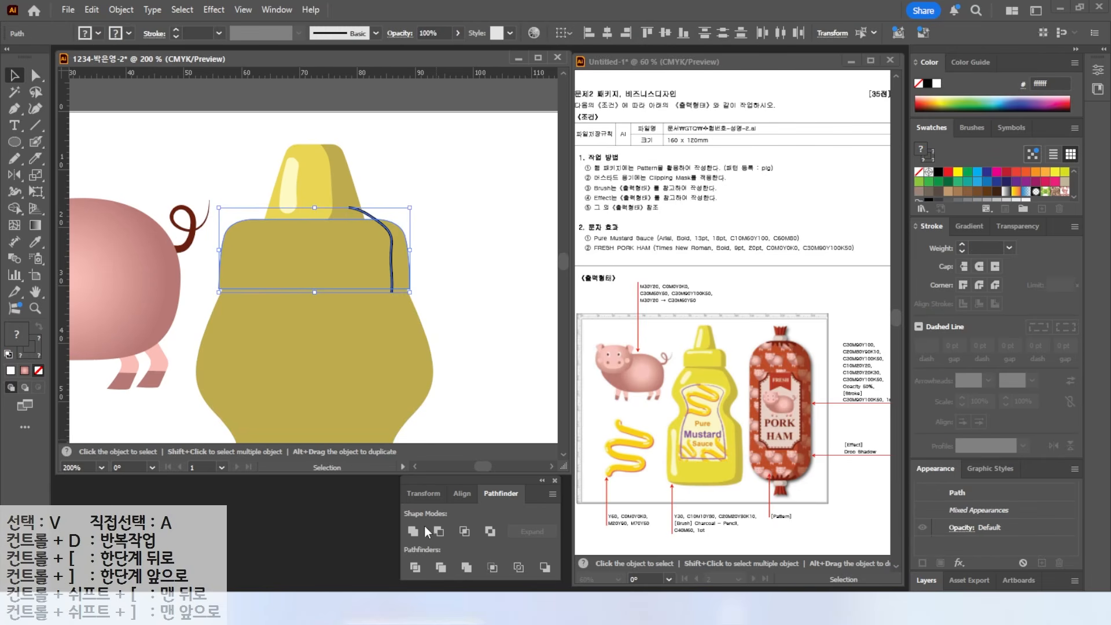
- Divide the shoulder along the curve and fill its left piece yellow
click(414, 567)
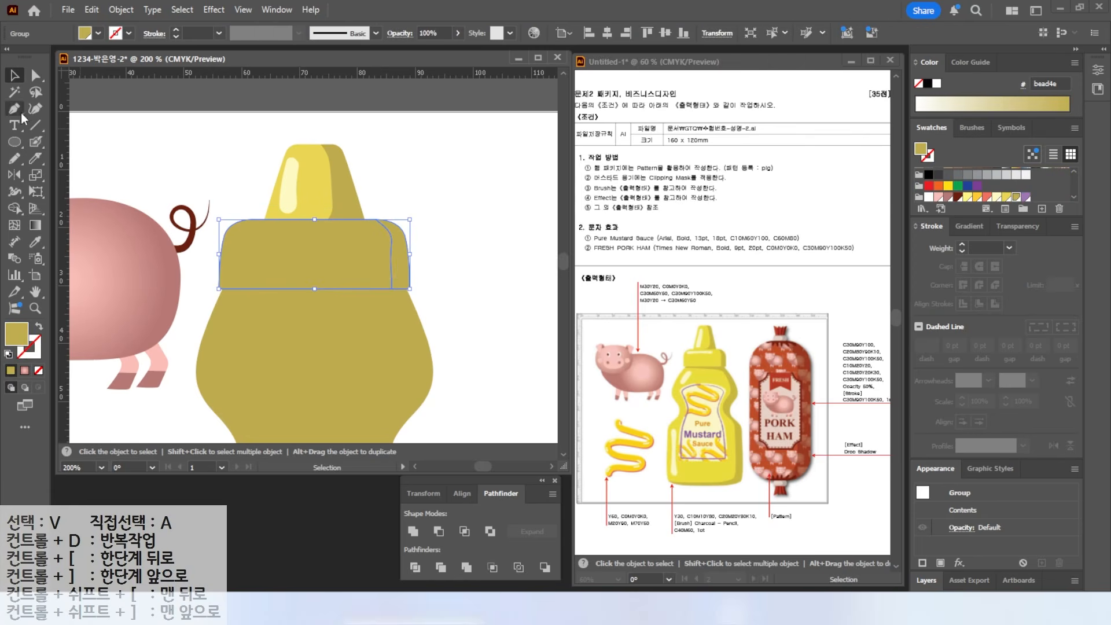
click(35, 76)
click(286, 260)
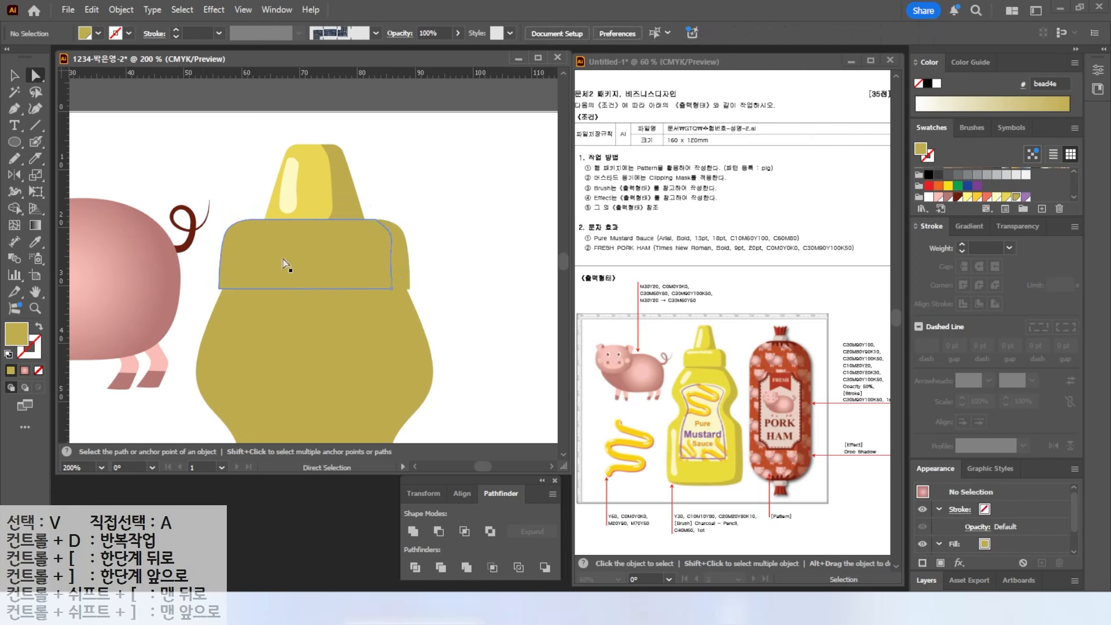
click(1007, 197)
key(ctrl+shift+a)
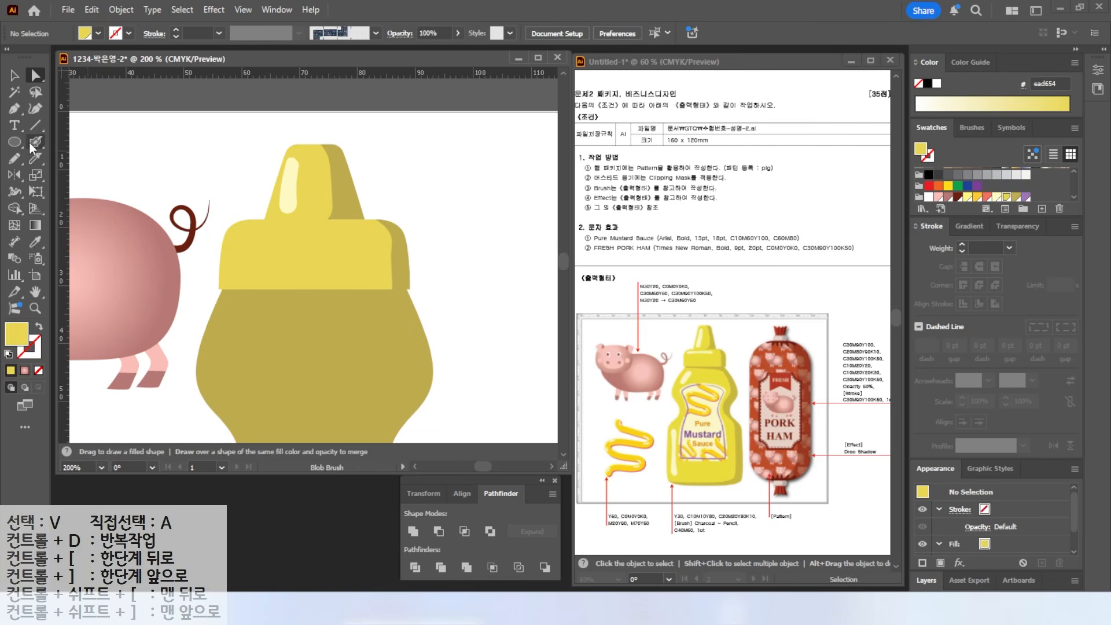
- Paint pale yellow #fffac2 Blob Brush highlights along the bottle cap
click(36, 142)
click(996, 197)
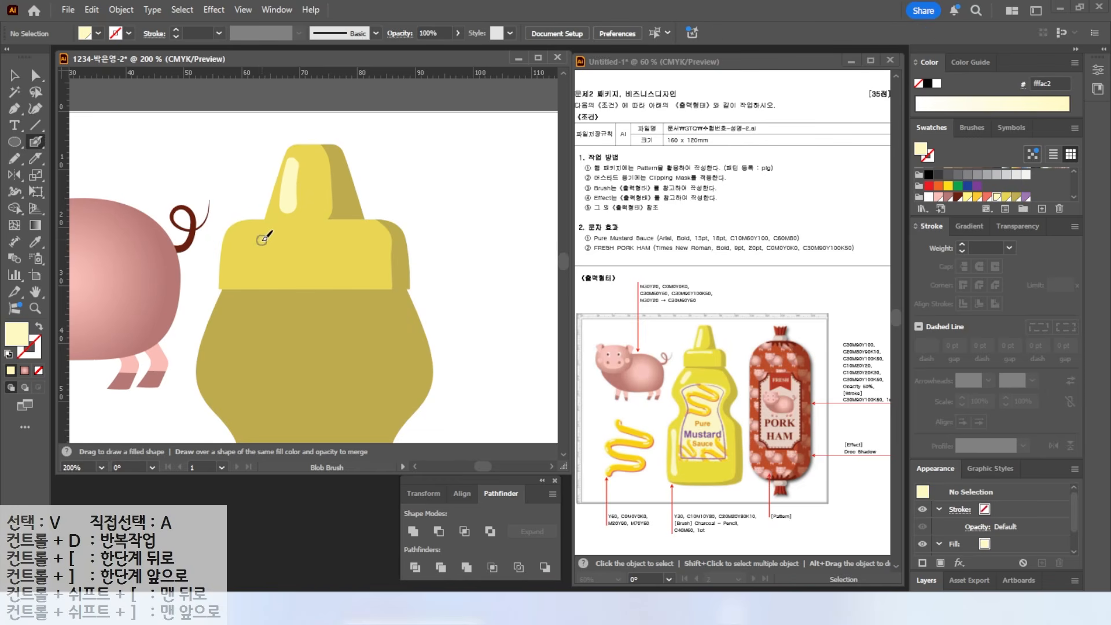
drag(251, 232, 315, 231)
drag(247, 233, 255, 234)
scroll(359, 298, down, 1)
drag(355, 295, 342, 114)
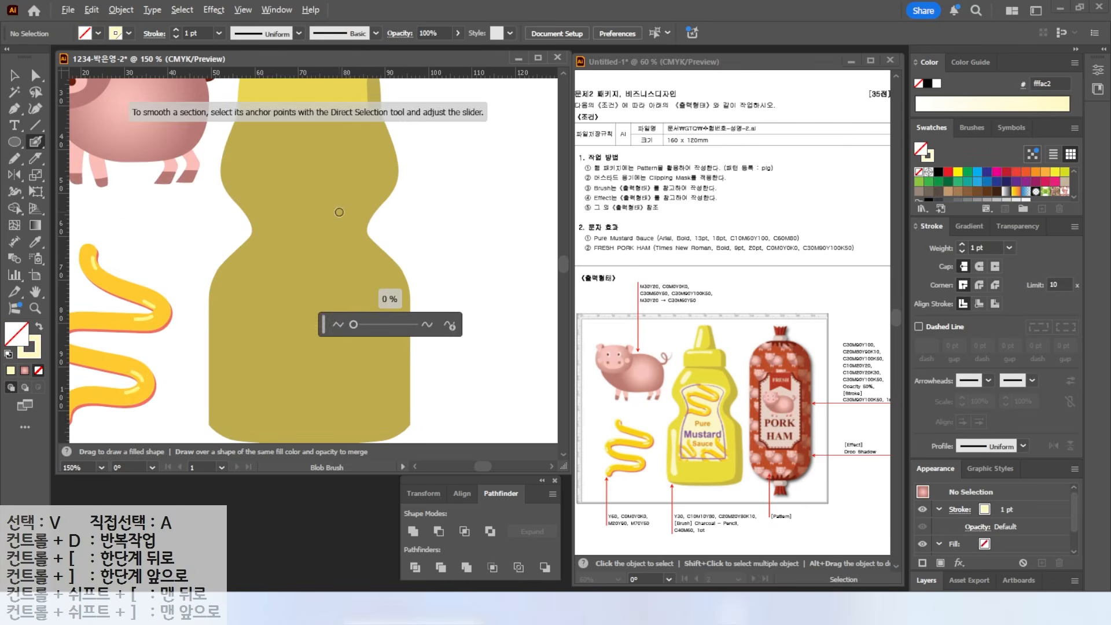
scroll(341, 213, down, 1)
click(14, 75)
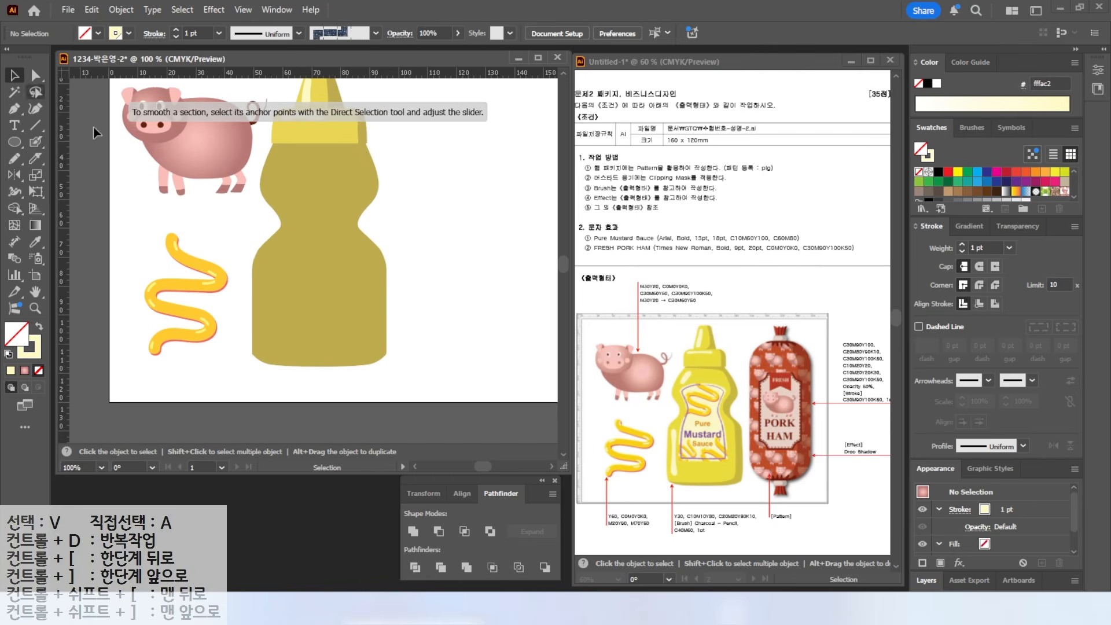
click(14, 158)
click(9, 354)
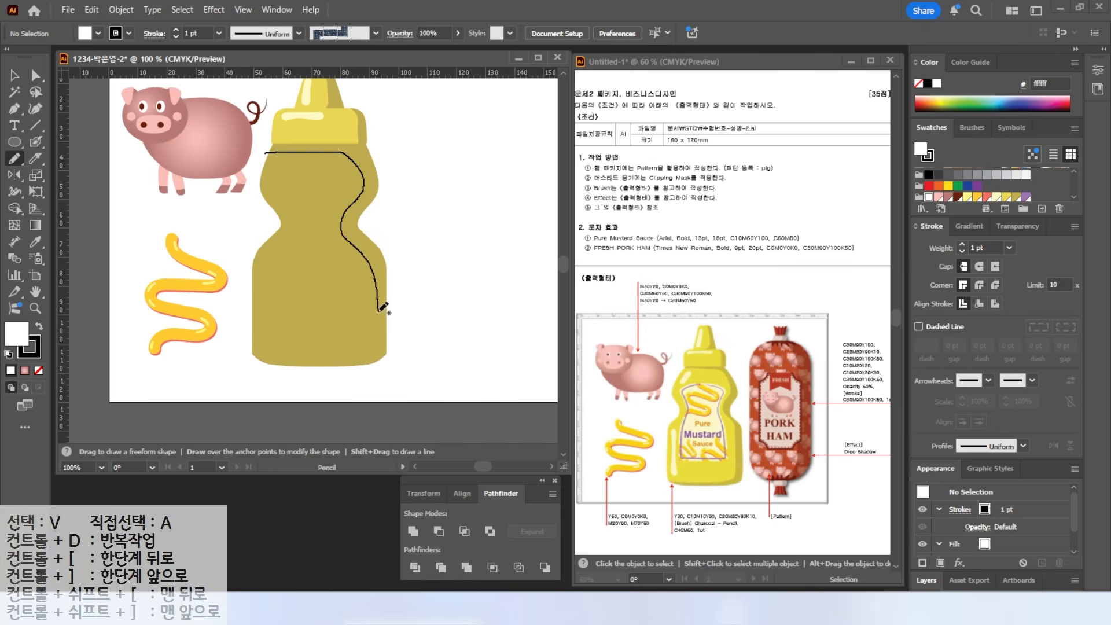
- Draw a Pencil curve across the bottle and stretch it up past the bottle top
drag(343, 351, 219, 355)
key(v)
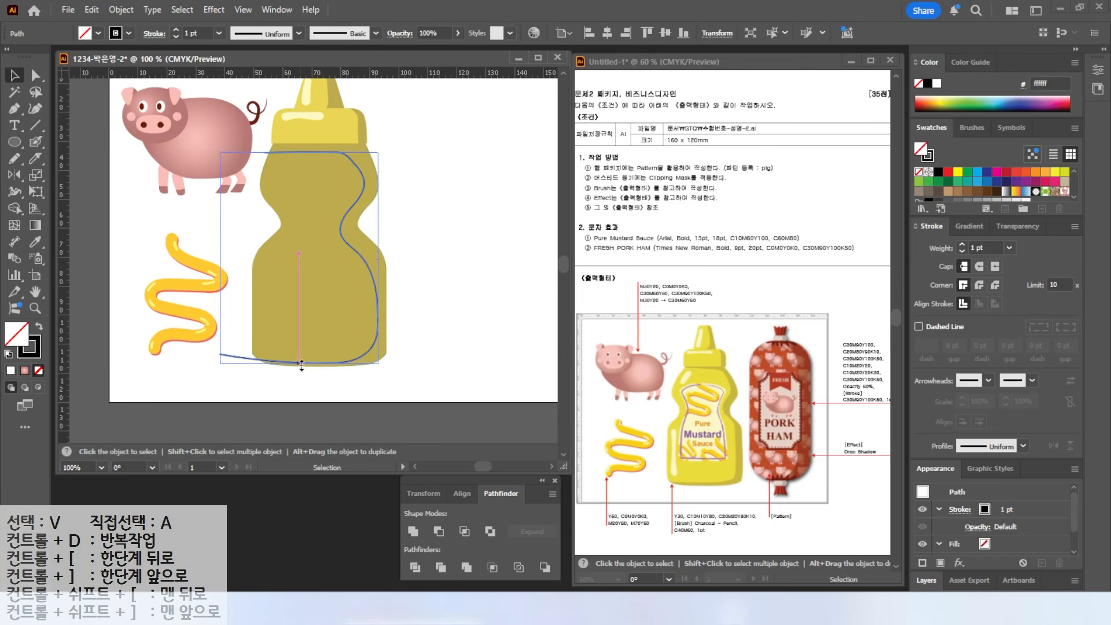
drag(298, 151, 265, 150)
click(35, 76)
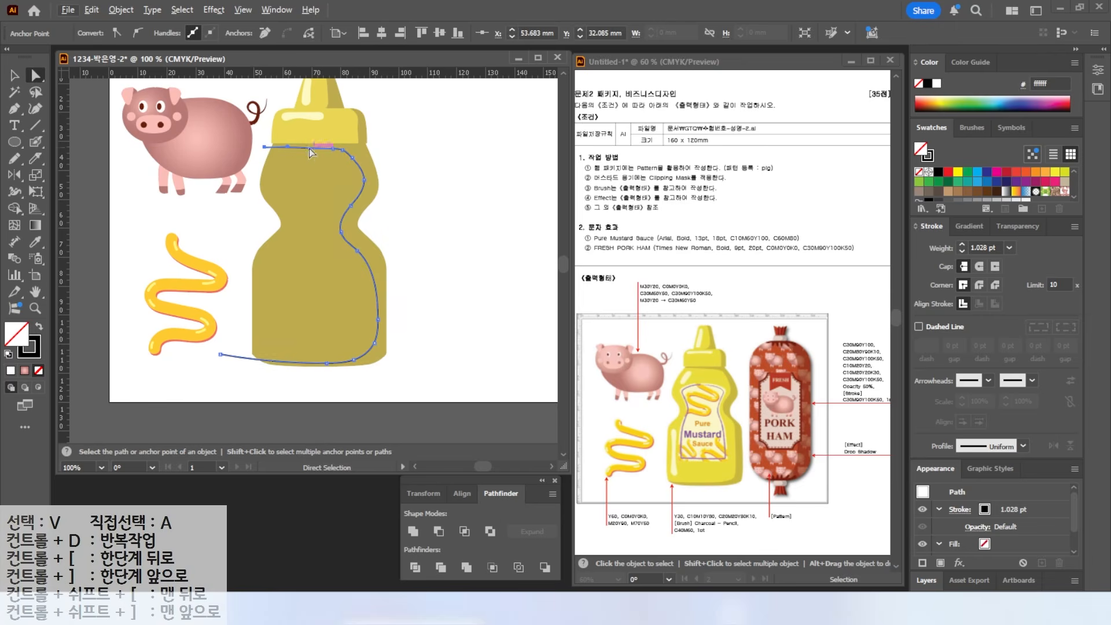
click(15, 75)
drag(299, 363, 299, 360)
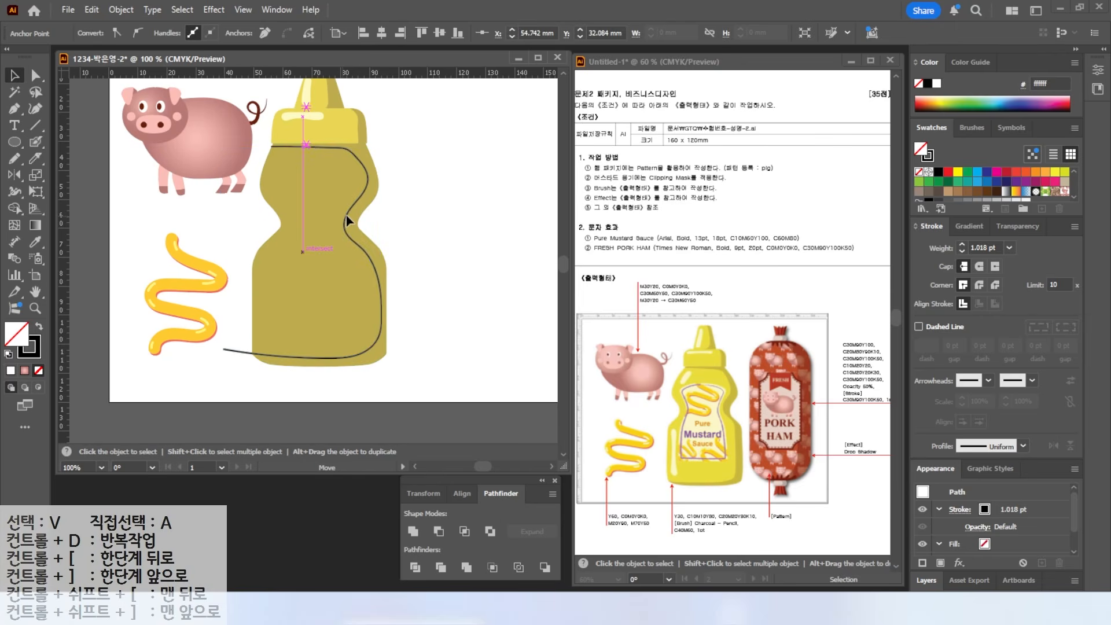
click(365, 238)
drag(377, 252, 382, 253)
- Divide the bottle along the curve and fill the front piece yellow ead654
drag(464, 184, 337, 293)
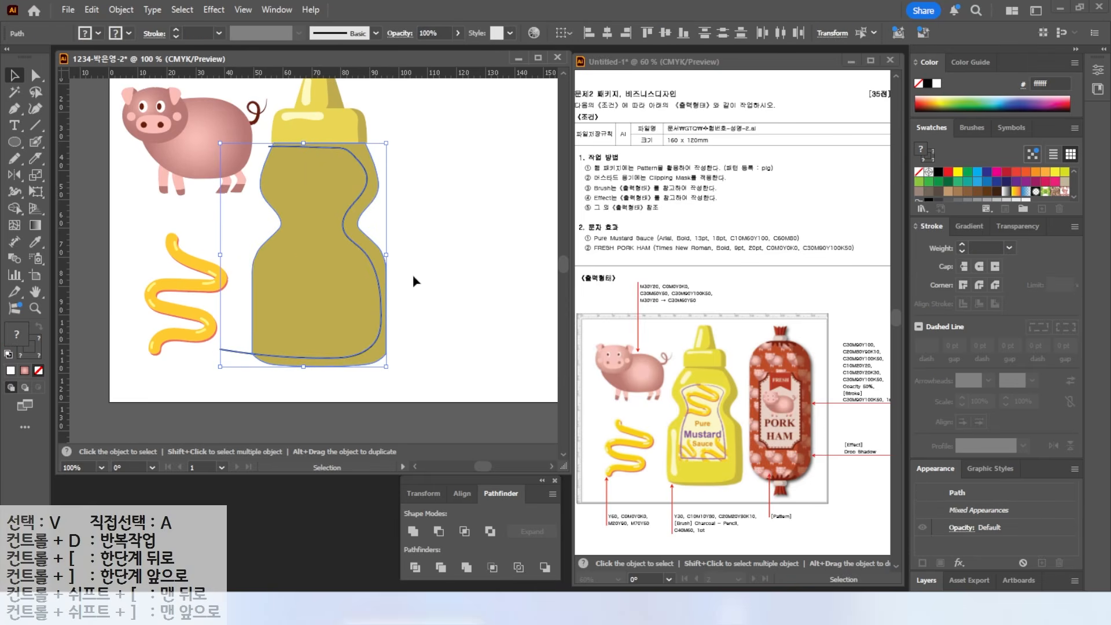
click(415, 567)
click(36, 76)
click(320, 269)
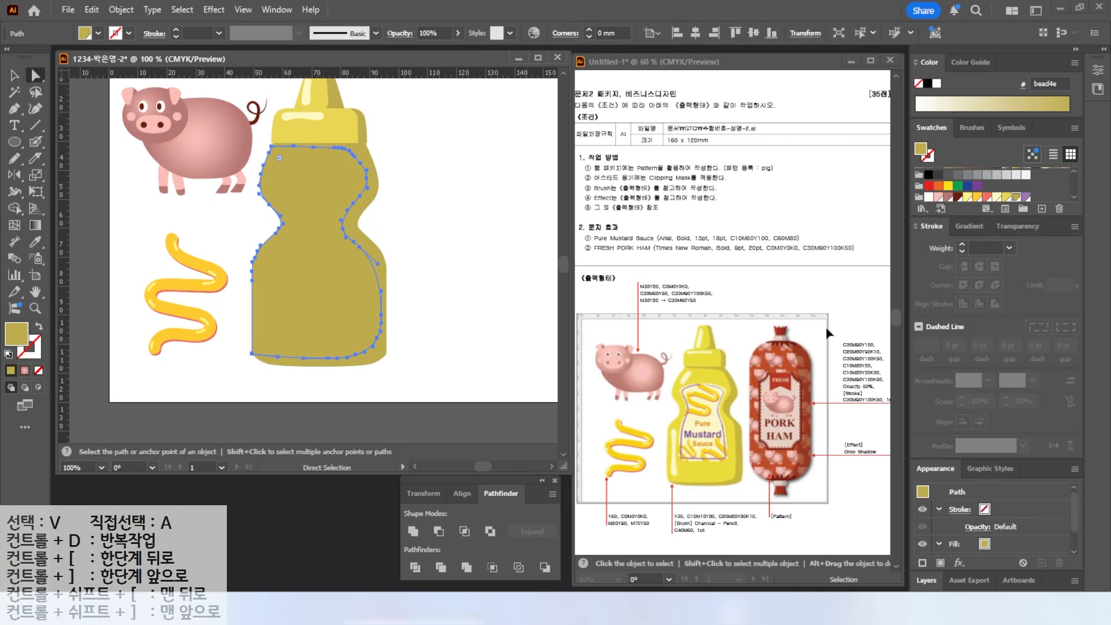
click(1007, 196)
click(469, 208)
key(shift+b)
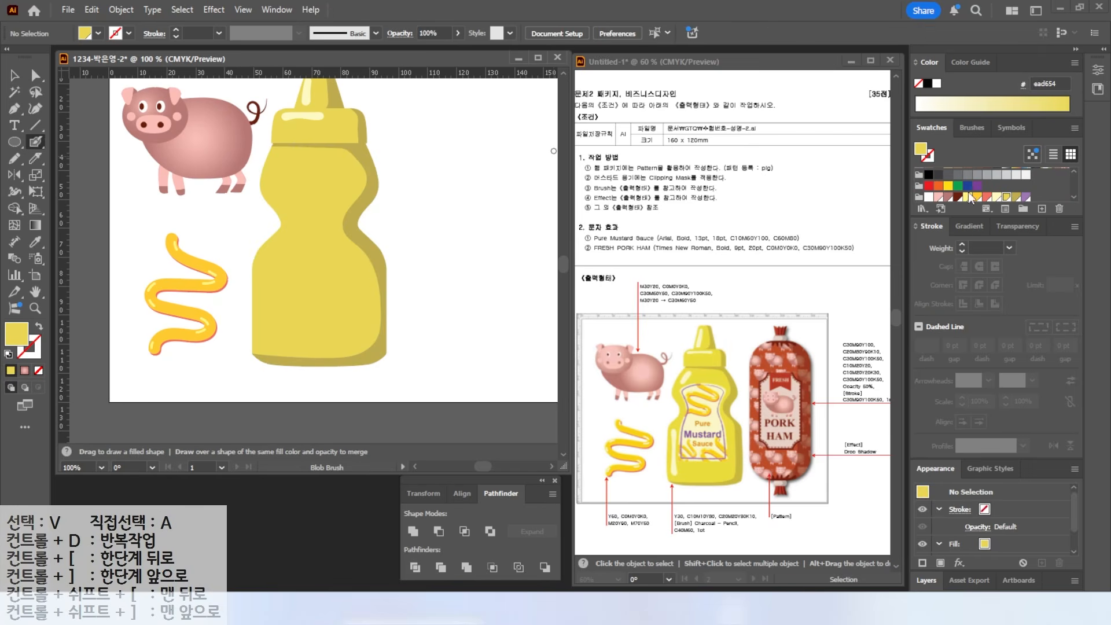
- Paint #fffac2 cream Blob Brush highlights on the bottle's upper left and down its left side
click(995, 198)
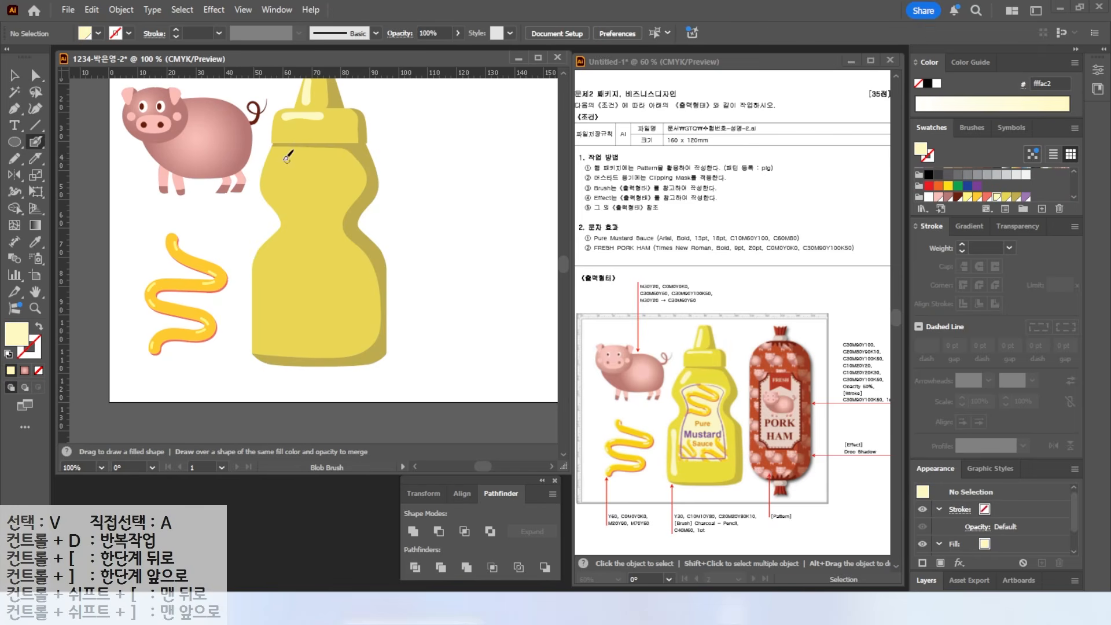
scroll(276, 157, up, 1)
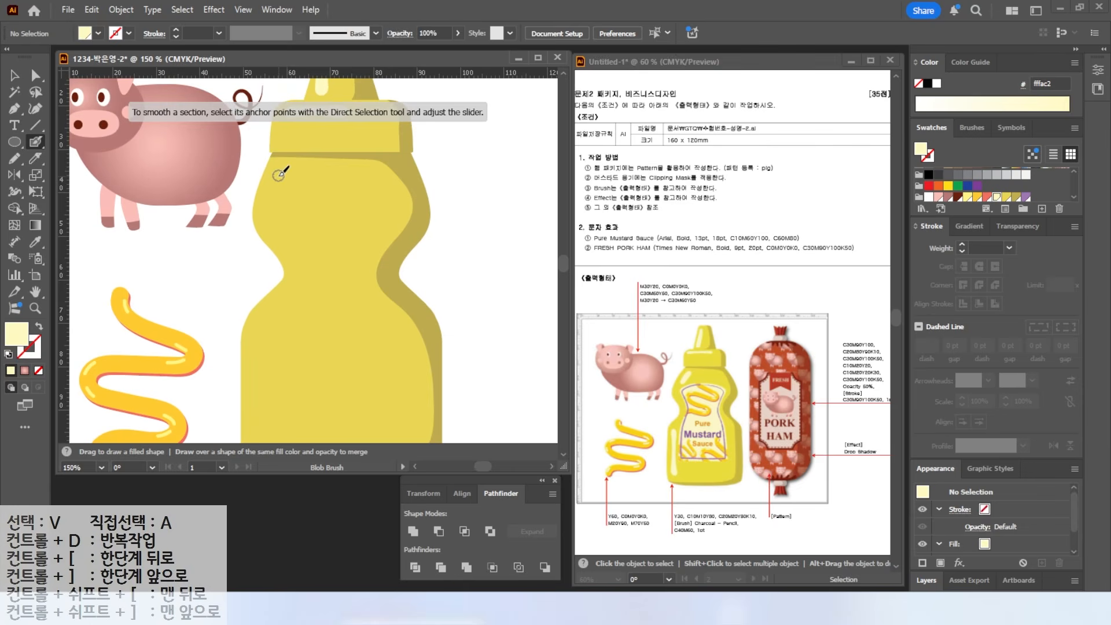
drag(280, 179, 268, 210)
mouse_move(290, 301)
mouse_down()
mouse_move(302, 237)
mouse_move(275, 322)
mouse_move(275, 376)
mouse_move(280, 361)
mouse_up()
key(v)
key(p)
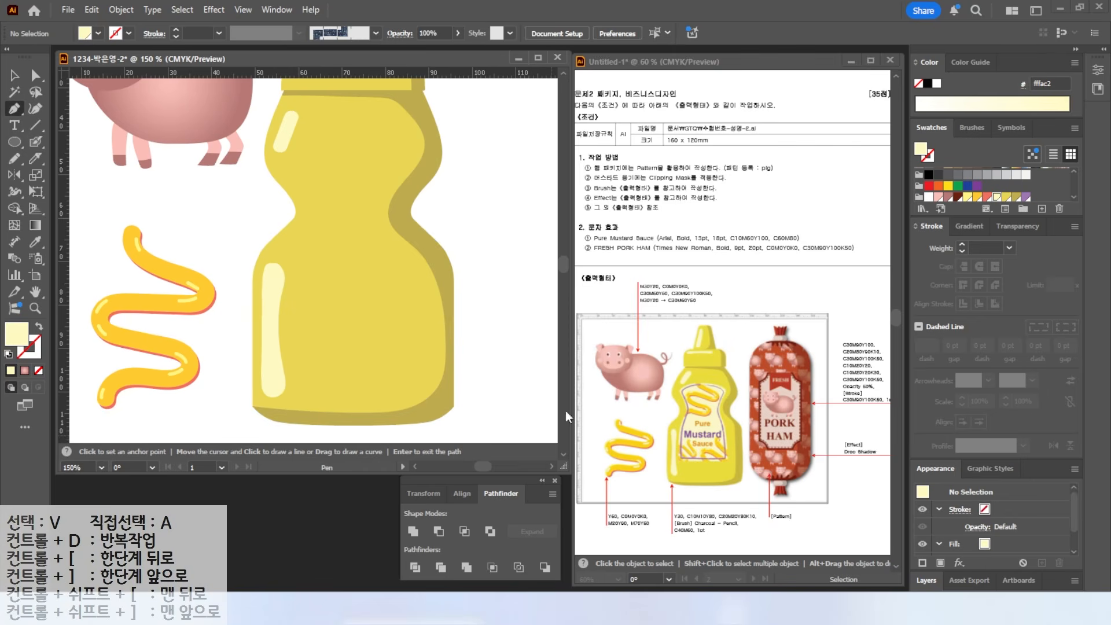
mouse_move(450, 210)
mouse_down()
mouse_move(415, 223)
mouse_move(436, 201)
mouse_up()
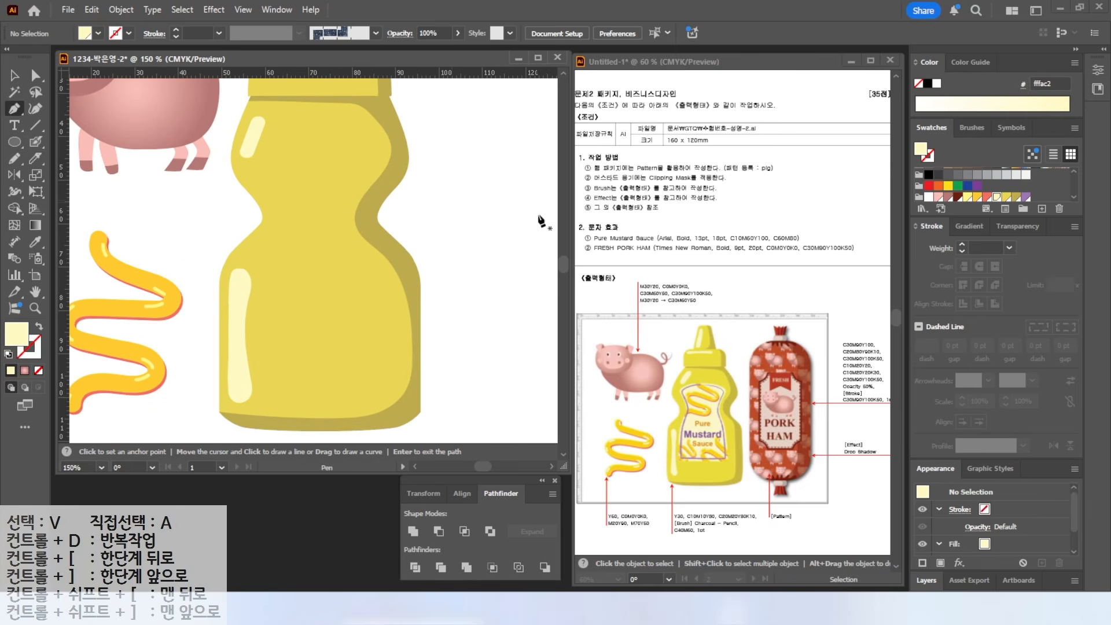
- Draw a closed, waisted label outline on the bottle front with the Pen tool
key(d)
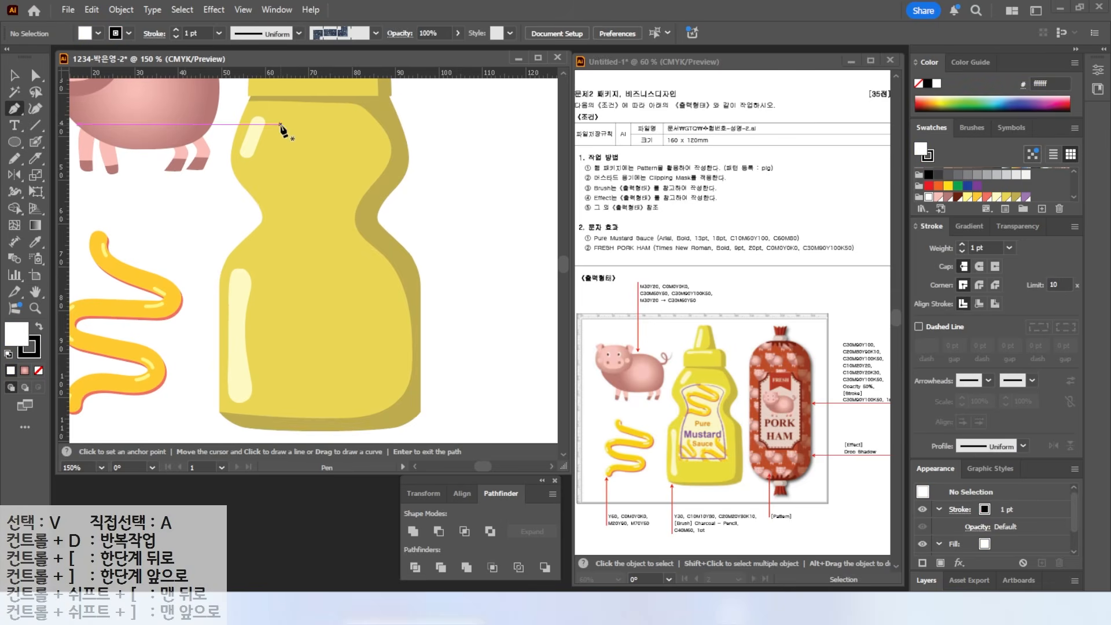
click(261, 158)
drag(378, 156, 388, 164)
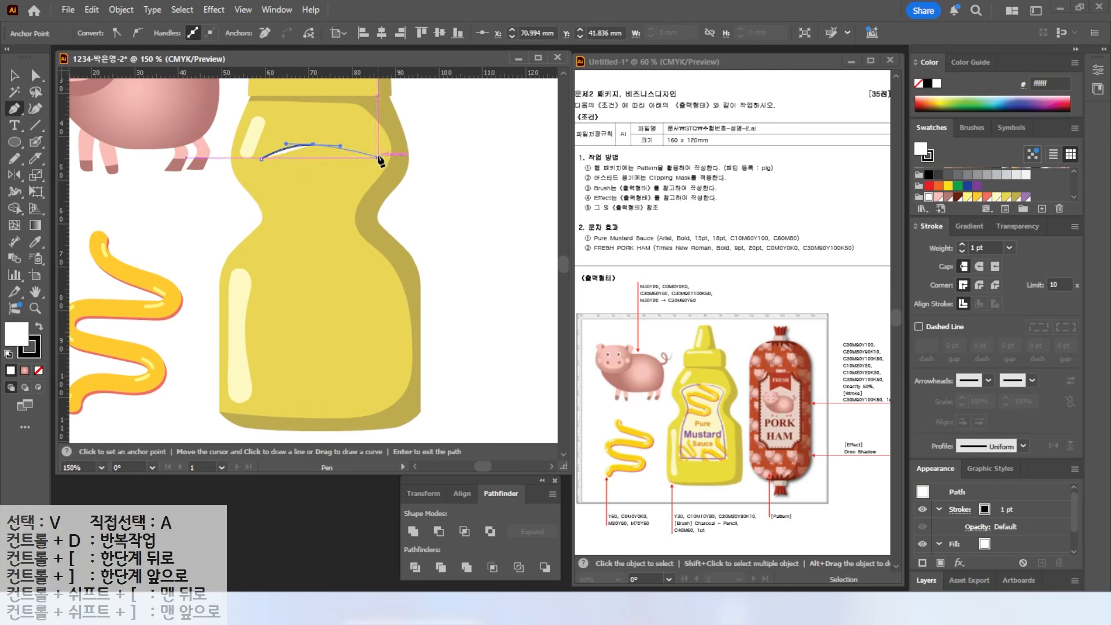
drag(352, 207, 348, 223)
drag(380, 278, 380, 278)
drag(385, 363, 382, 375)
click(384, 363)
click(253, 363)
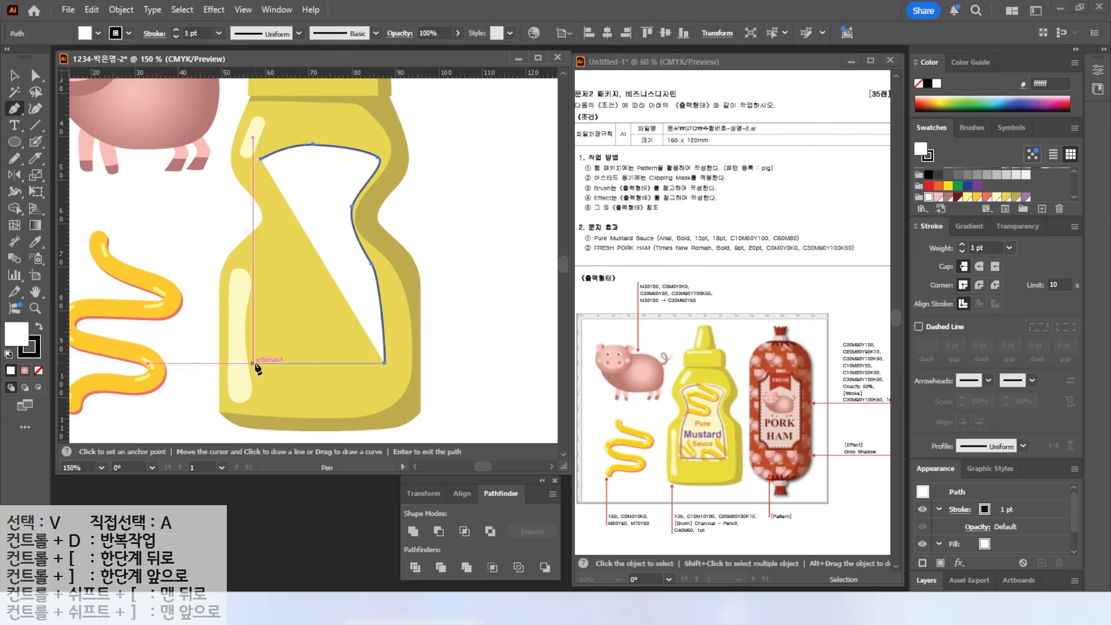
drag(280, 210, 278, 198)
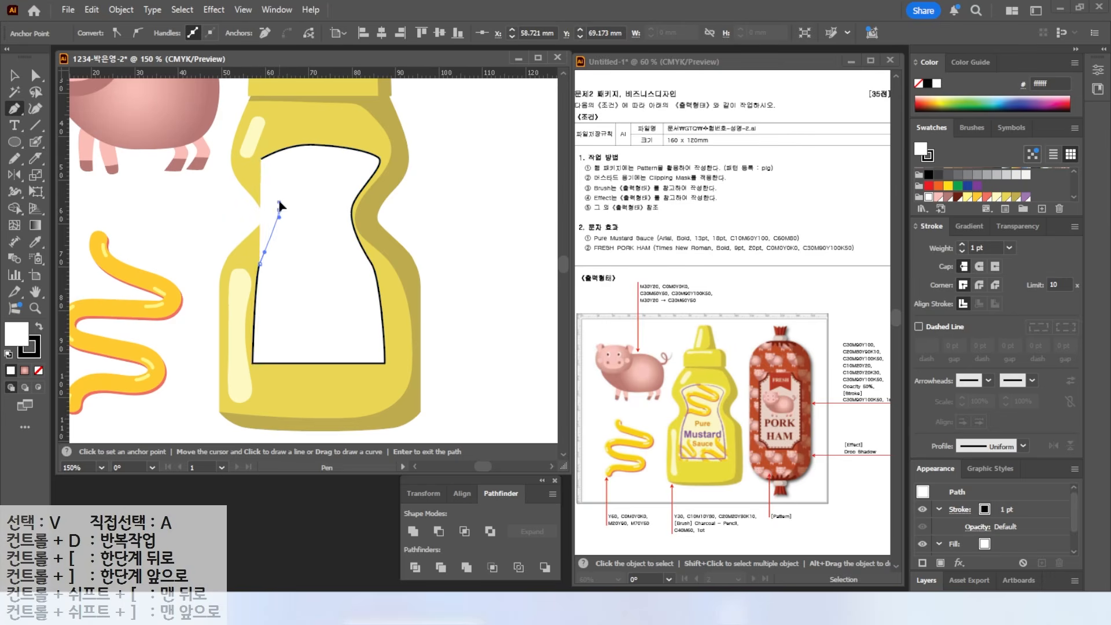
click(262, 158)
- Refine the label's top and side curves and extend its bottom edge slightly
key(a)
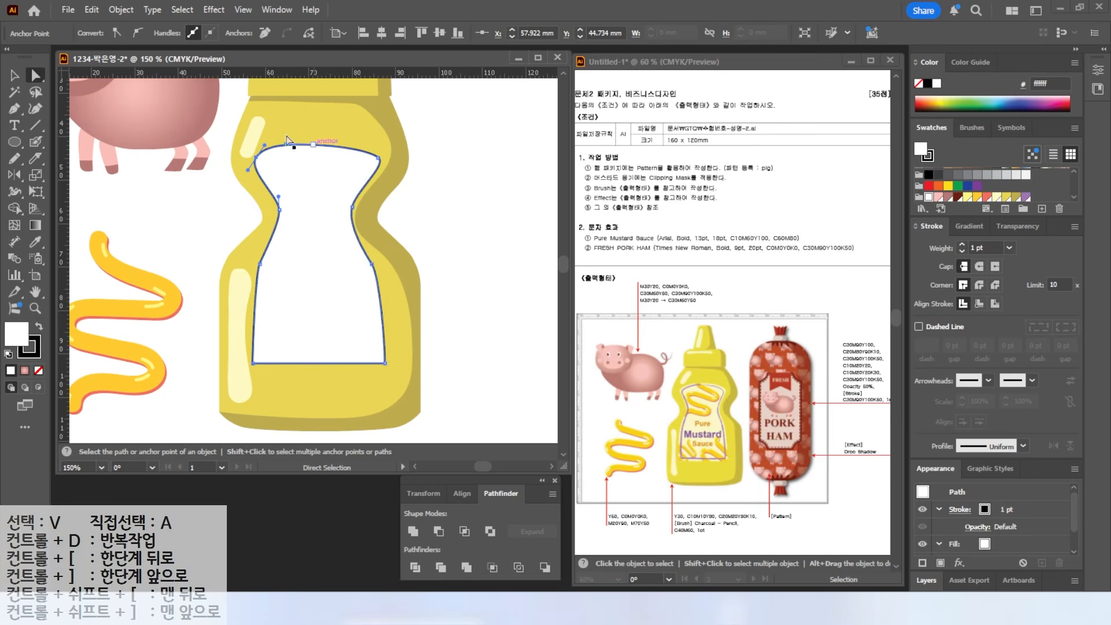
drag(313, 144, 372, 144)
click(377, 157)
click(260, 263)
drag(255, 280, 249, 298)
key(v)
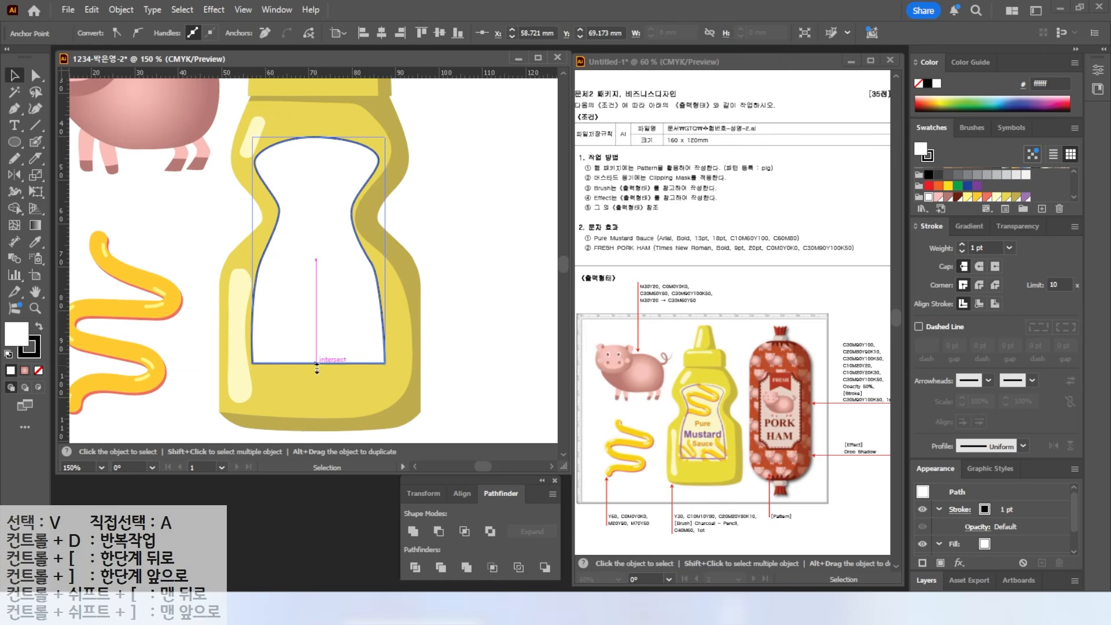
drag(318, 363, 318, 369)
- Fill the label pale yellow #fffac2 and set its stroke to None
click(996, 198)
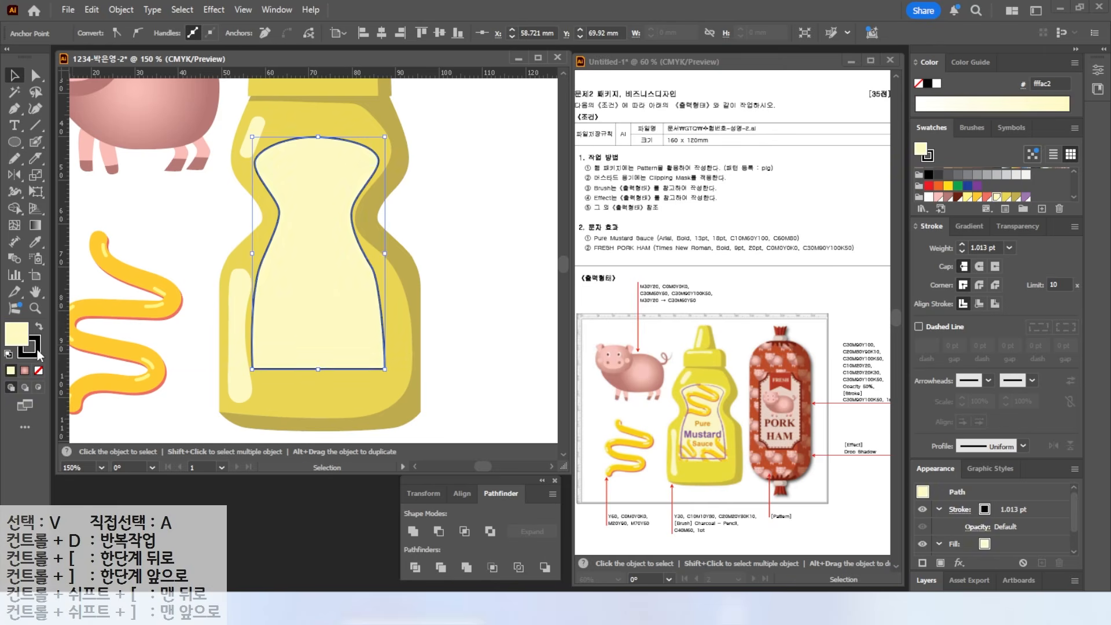
click(928, 156)
click(918, 172)
click(474, 249)
key(ctrl+2)
- Copy the mustard squiggle group onto the bottle and bring it to the front
drag(712, 400, 763, 383)
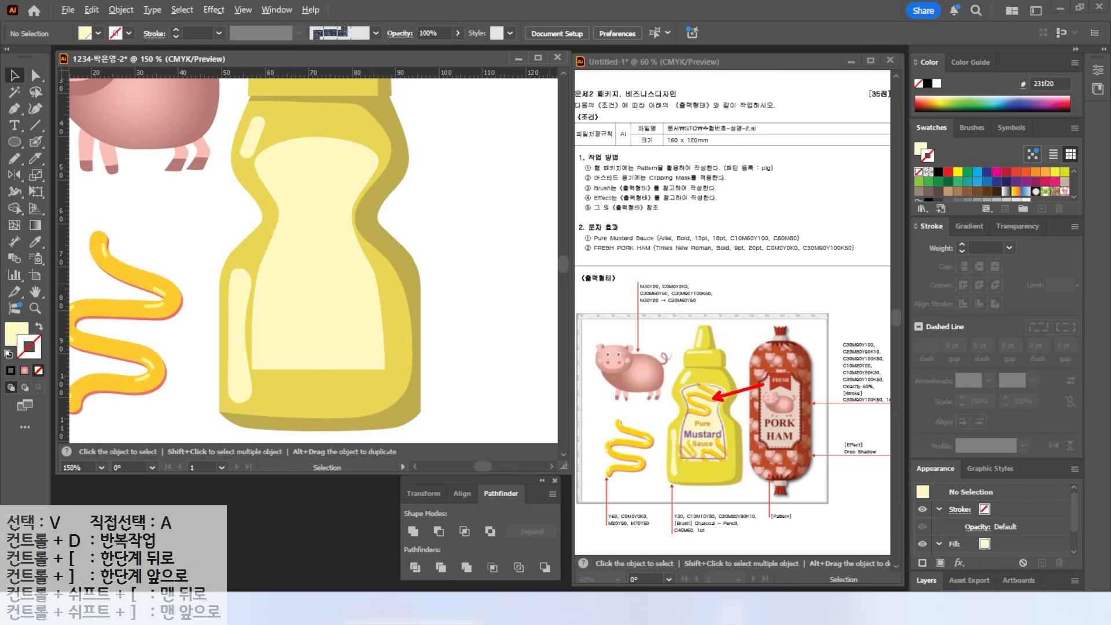
click(158, 310)
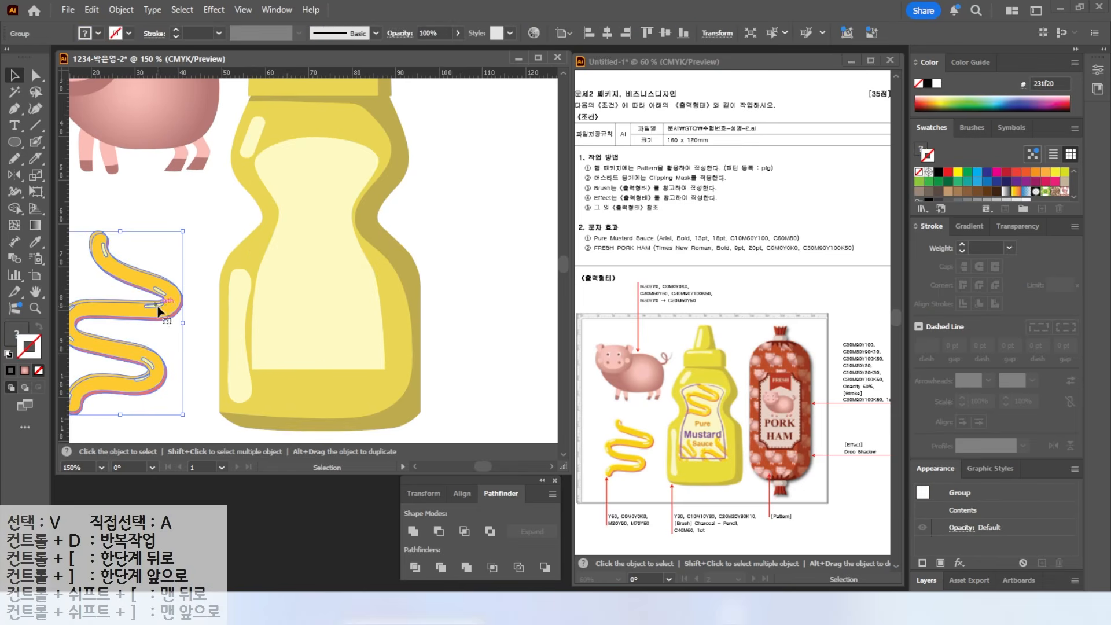
mouse_move(160, 311)
mouse_down()
mouse_move(280, 268)
mouse_move(269, 263)
mouse_up()
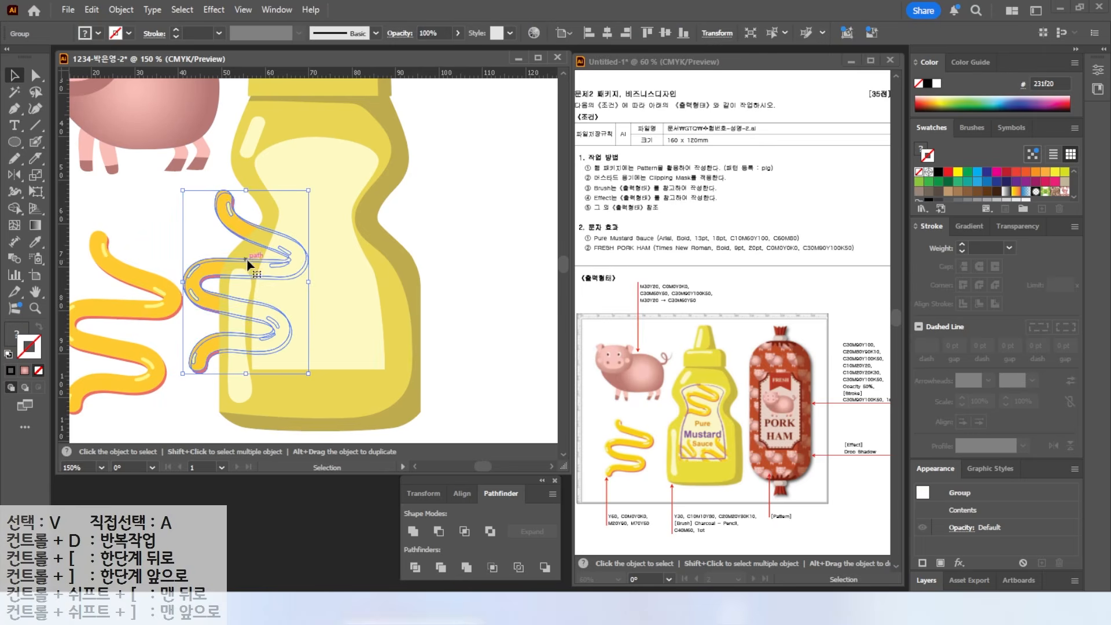
right_click(201, 274)
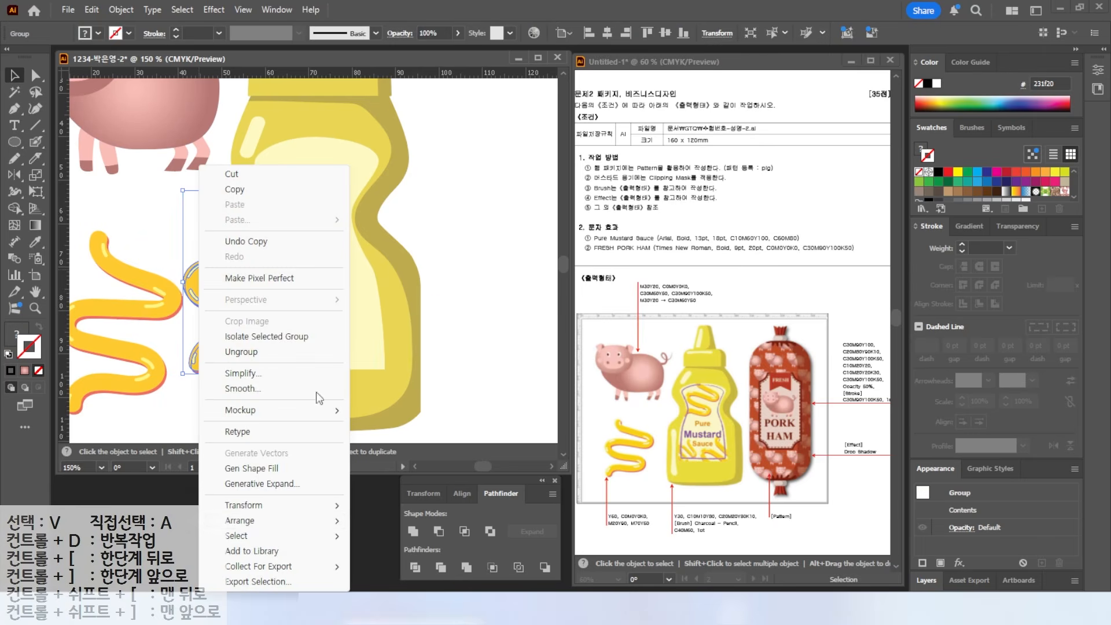
mouse_move(243, 520)
click(424, 522)
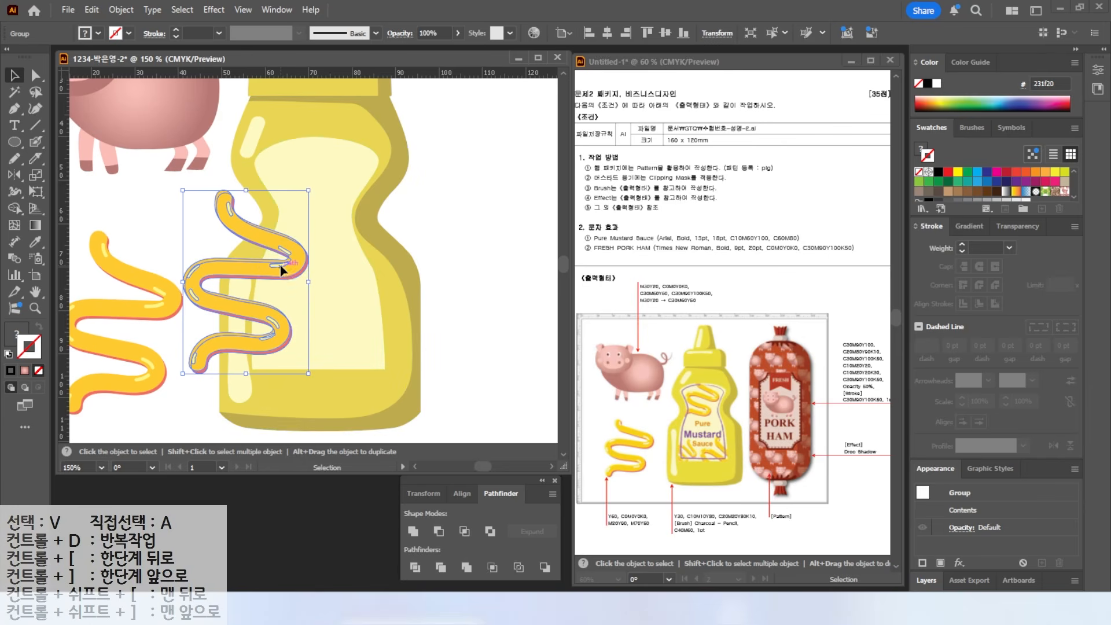
- Shrink, rotate and place the squiggle at the label's upper left
drag(282, 270, 351, 215)
mouse_move(376, 315)
mouse_down()
mouse_move(364, 251)
mouse_move(362, 263)
mouse_up()
drag(321, 216, 306, 217)
drag(339, 120, 351, 131)
- Add rotated and shrunken squiggle copies at the label's lower right and lower left
mouse_move(320, 188)
mouse_down()
mouse_move(336, 188)
mouse_move(391, 354)
mouse_up()
drag(427, 293, 435, 319)
drag(370, 347, 282, 351)
mouse_move(196, 391)
mouse_down()
mouse_move(249, 366)
mouse_move(253, 325)
mouse_up()
- Duplicate the label shape to the right of the bottle
click(329, 268)
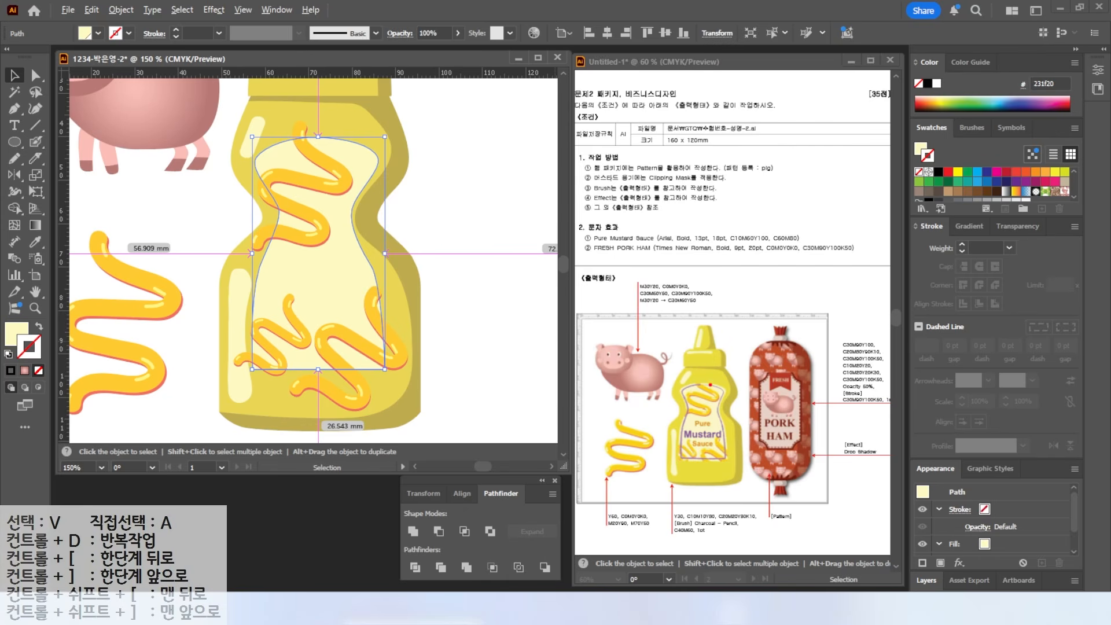
drag(721, 398, 763, 382)
drag(327, 275, 517, 246)
click(335, 277)
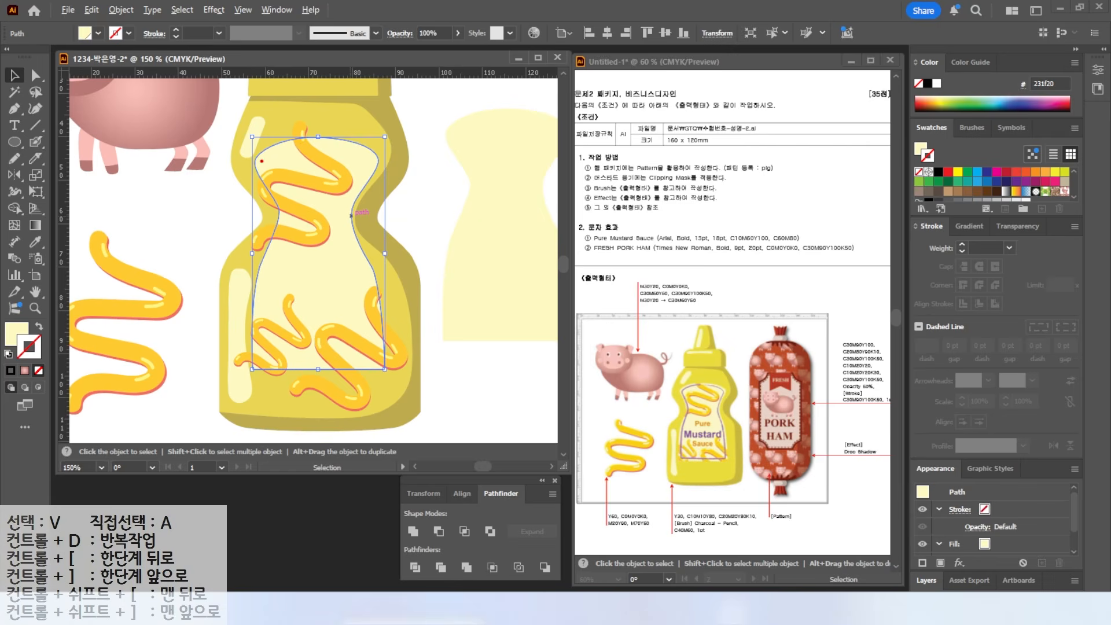
drag(256, 239, 204, 231)
drag(575, 182, 747, 183)
drag(669, 177, 711, 150)
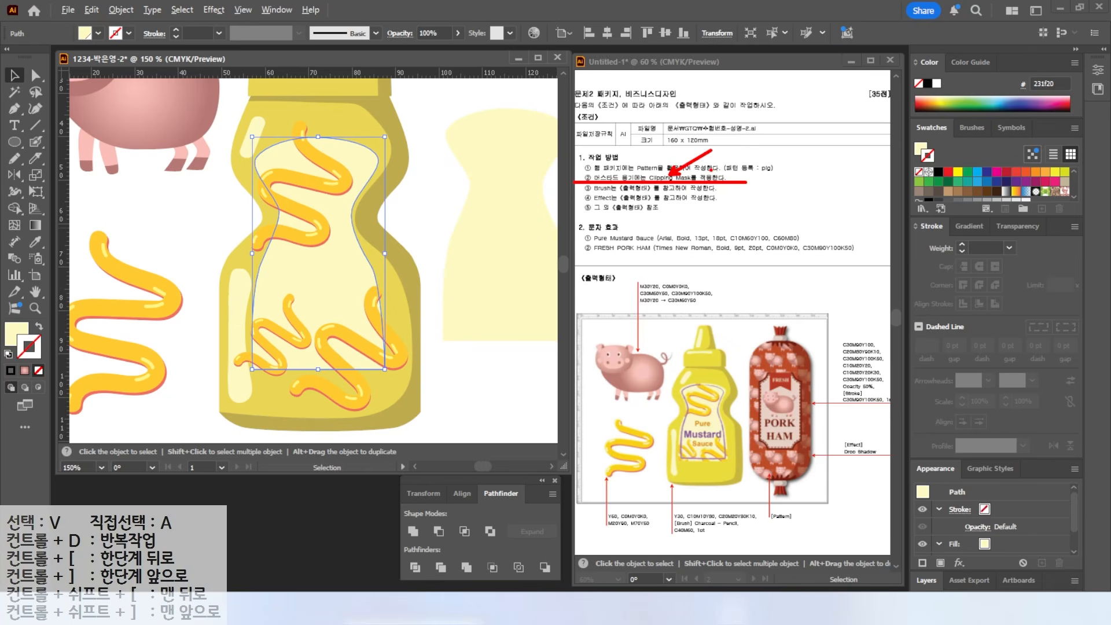
- Copy the label shape and move it off the bottle to the right
key(Escape)
click(405, 218)
click(332, 263)
key(ctrl+c)
key(a)
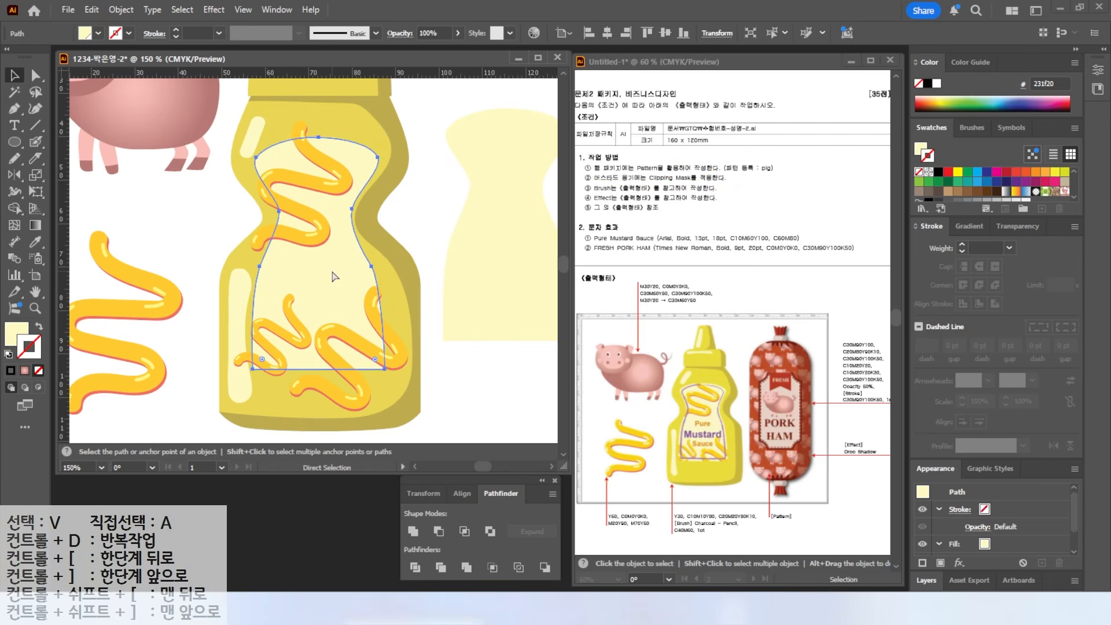
drag(334, 276, 424, 268)
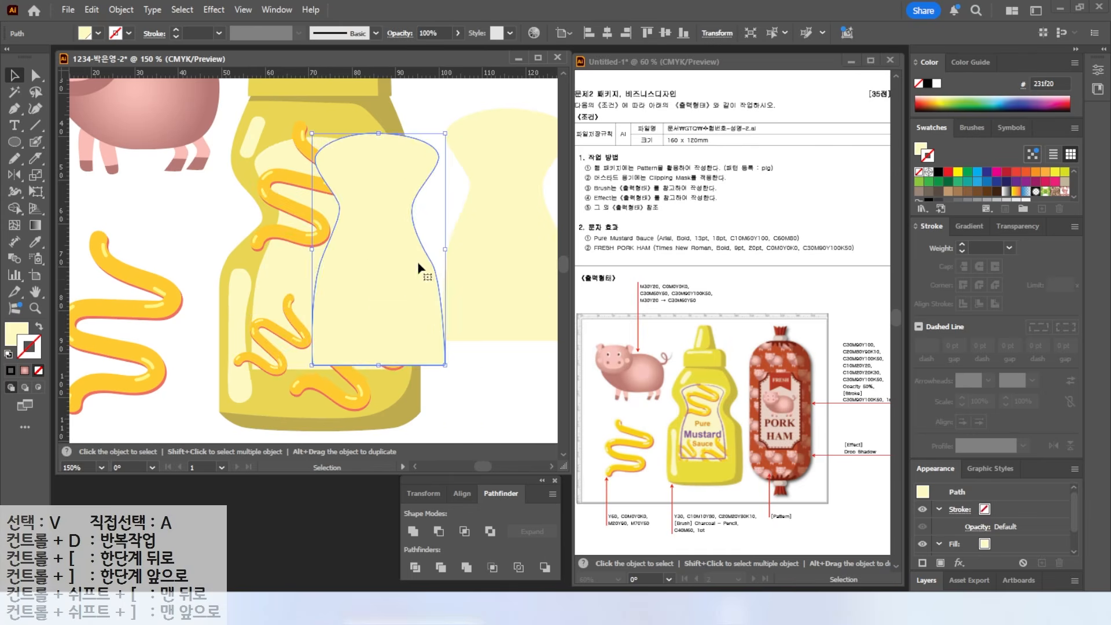
- Give the label shape a red fill with no stroke and drag it back onto the bottle
click(1015, 174)
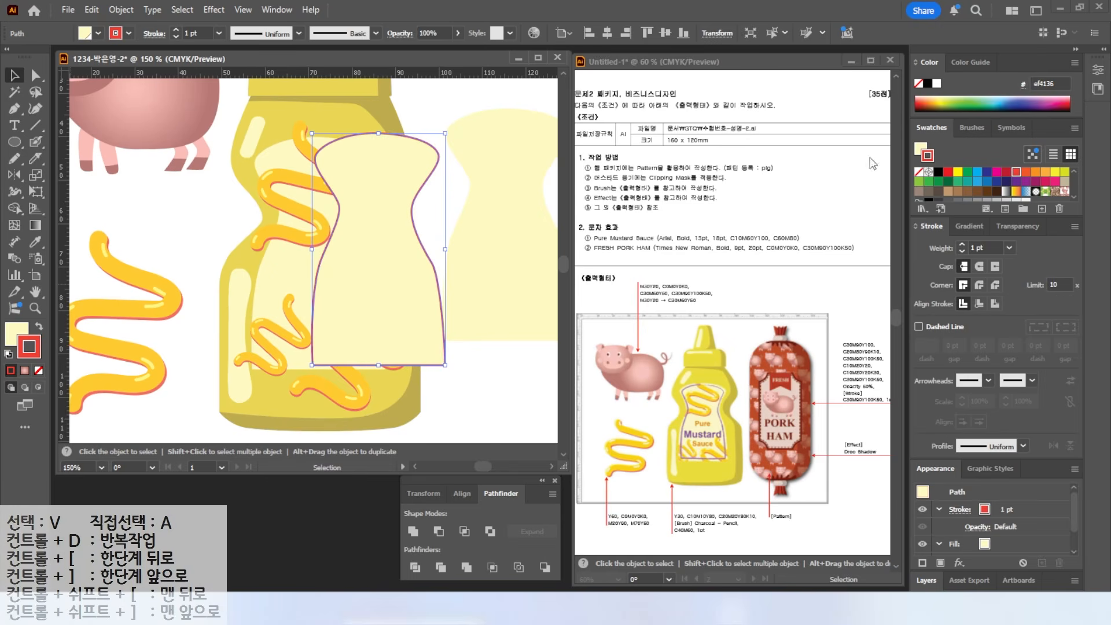
click(38, 328)
click(38, 370)
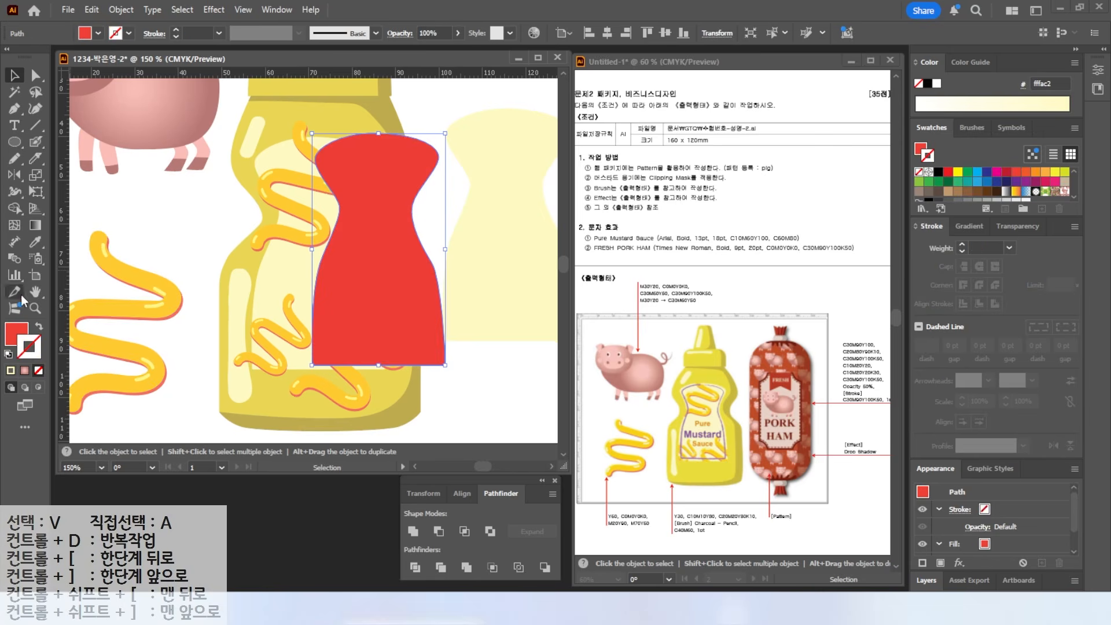
click(16, 330)
drag(367, 240, 308, 237)
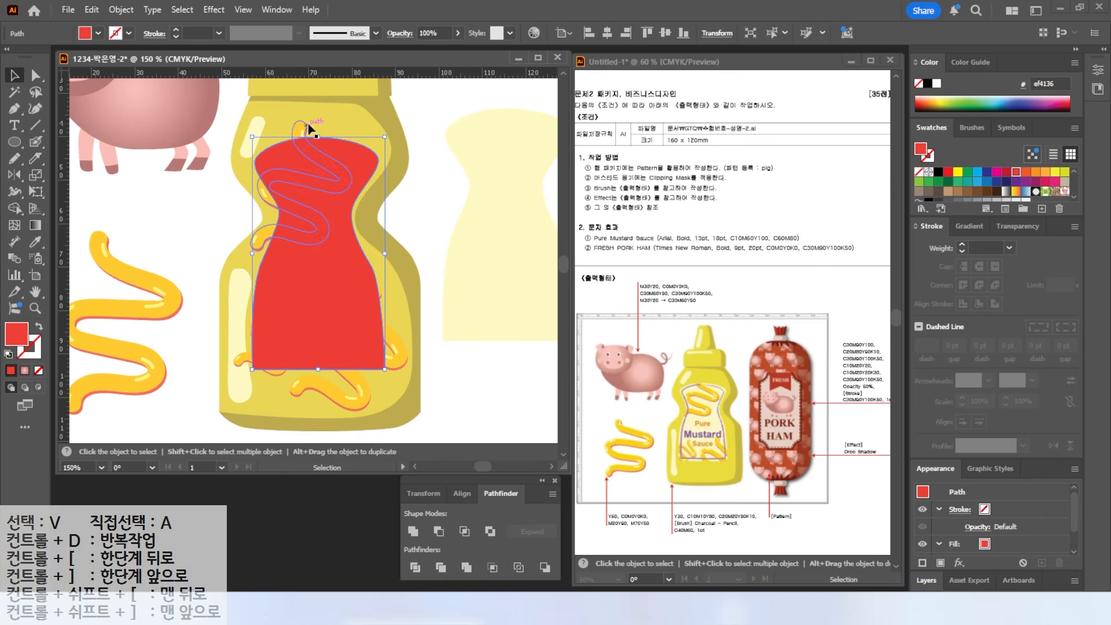
- Clip the upper and lower-left mustard squiggles inside the red label shape with Make Clipping Mask
shift+click(297, 131)
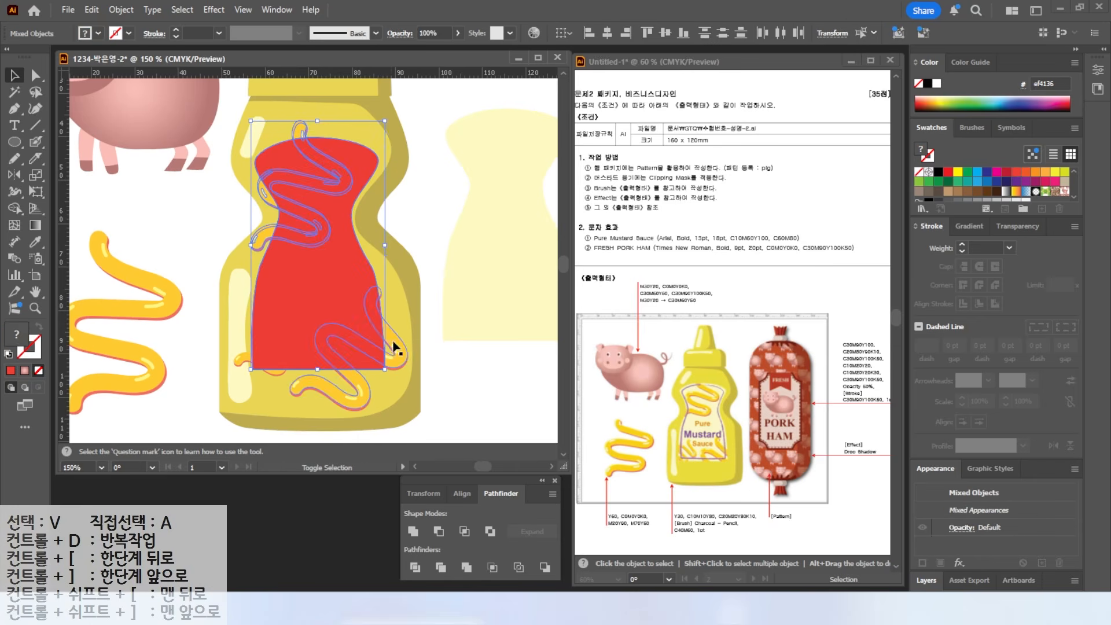
shift+click(238, 364)
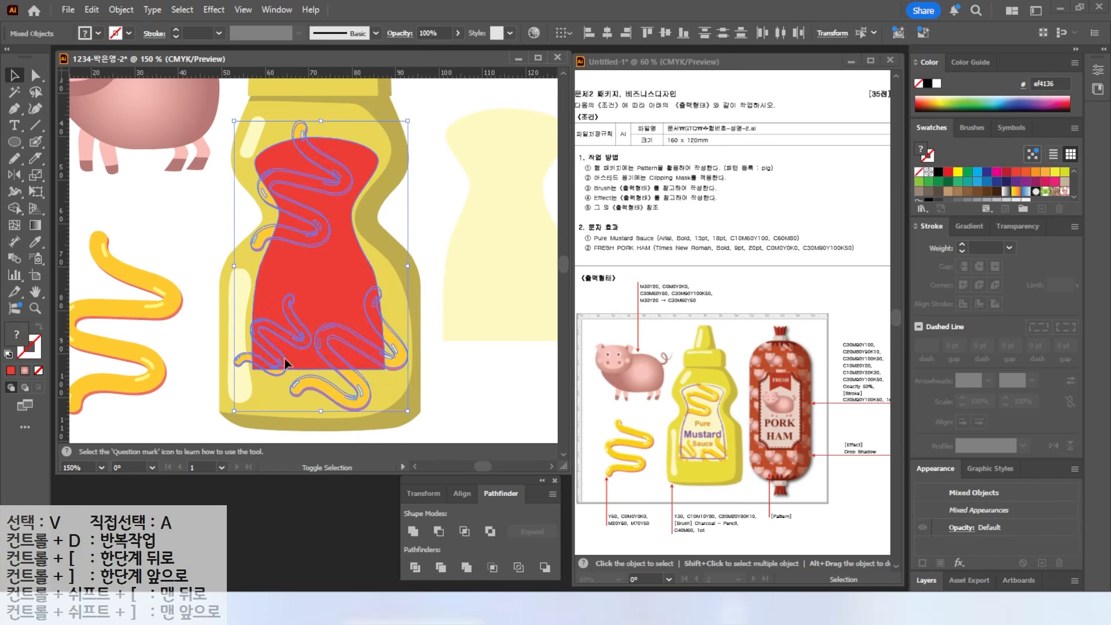
right_click(314, 236)
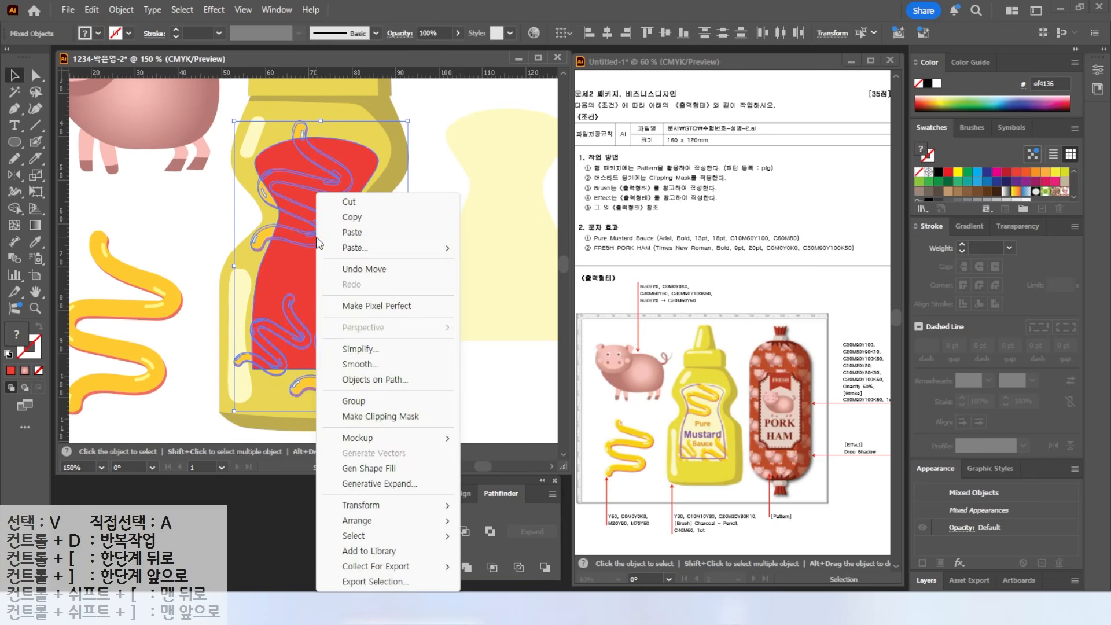
click(372, 418)
click(175, 207)
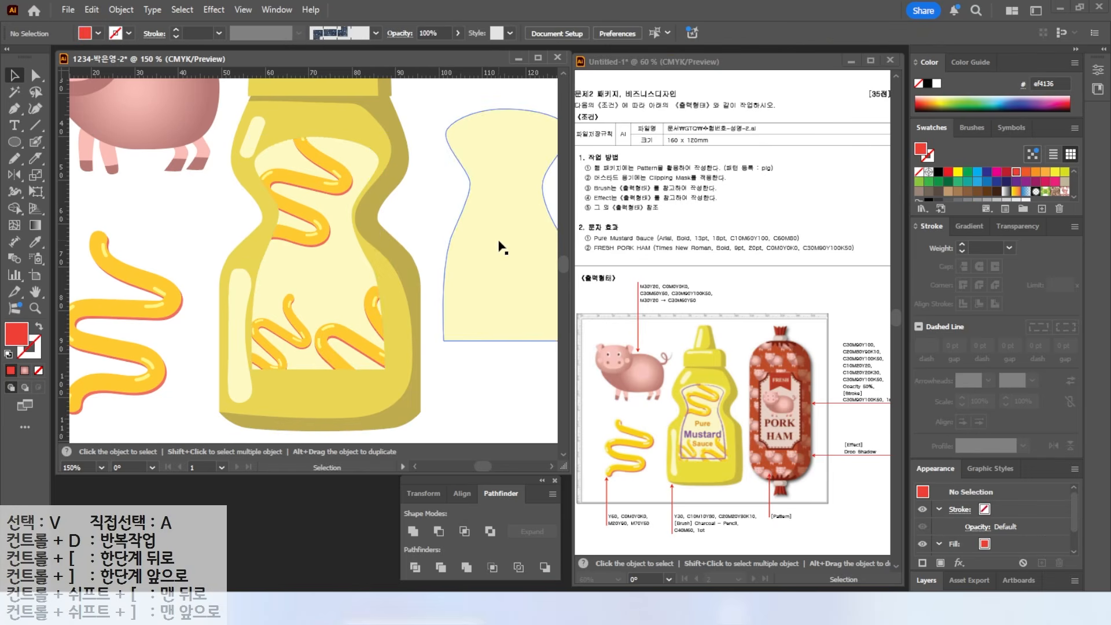
- Move the pale label shape toward the bottle and make it an unfilled 1 pt purple outline
drag(501, 249, 452, 264)
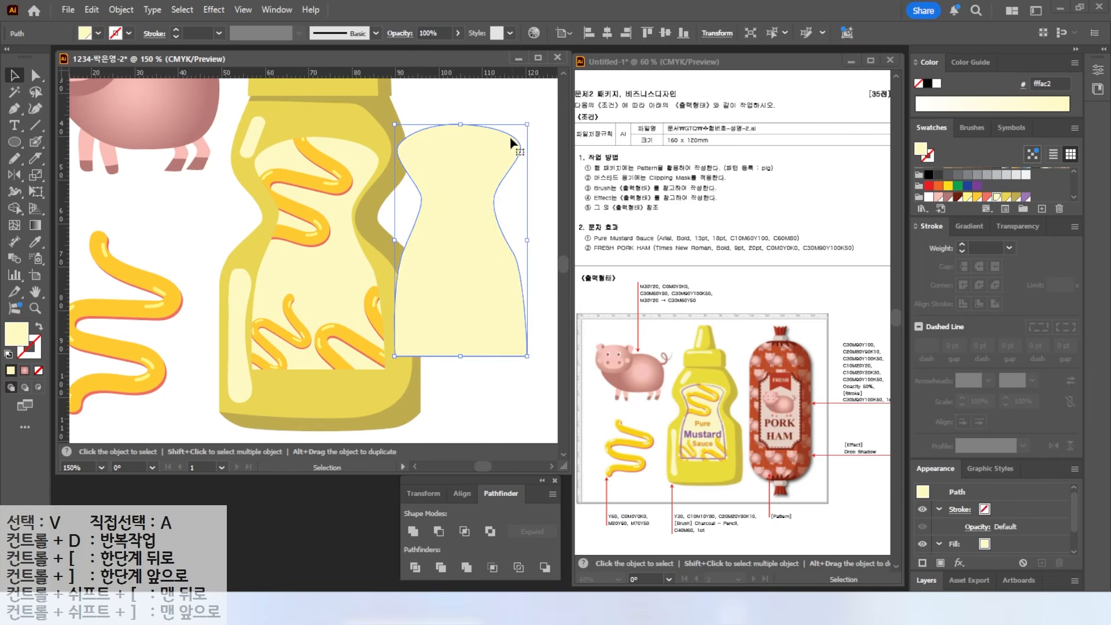
click(38, 327)
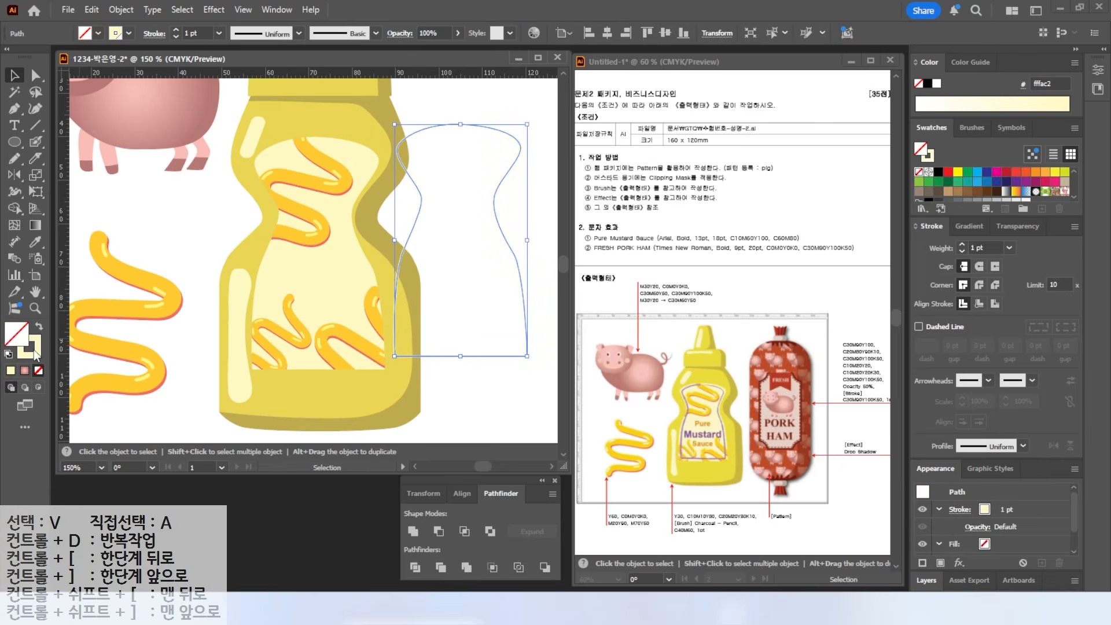
click(1026, 198)
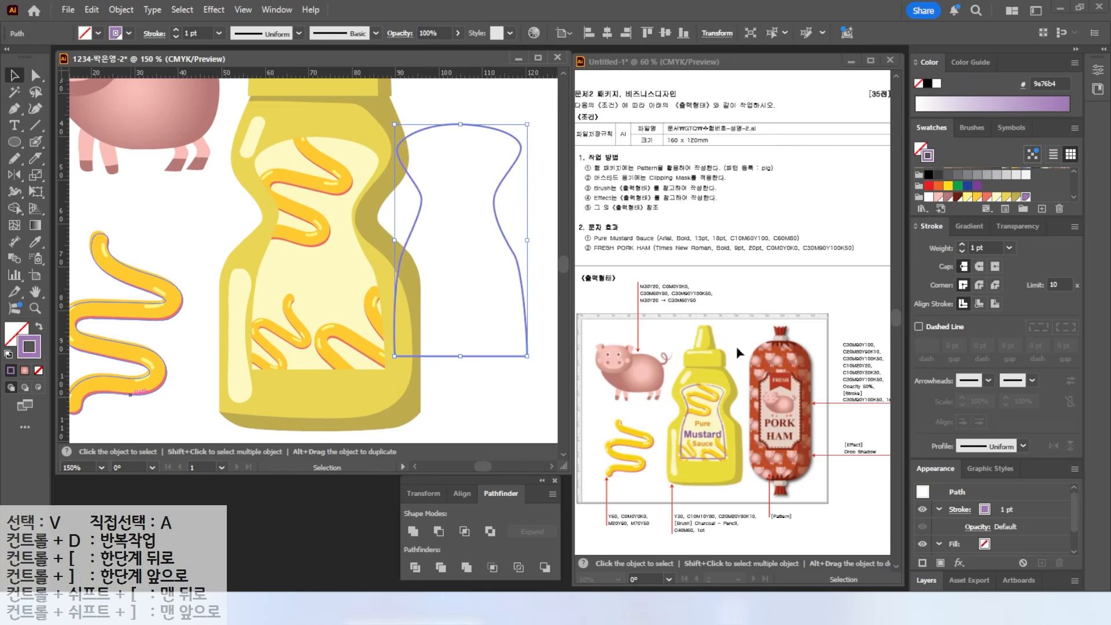
drag(708, 521, 732, 494)
drag(672, 526, 760, 524)
key(Escape)
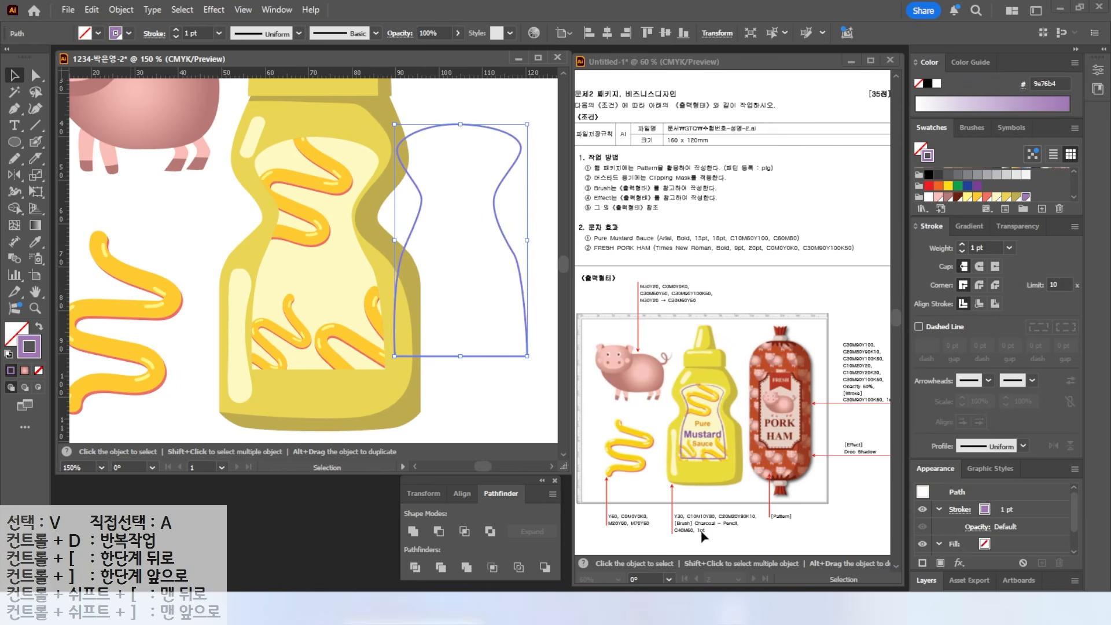
- Open the Arrows_Special brush library from the Brushes panel menu
click(969, 132)
mouse_move(990, 140)
mouse_down()
mouse_move(955, 140)
mouse_move(977, 133)
mouse_up()
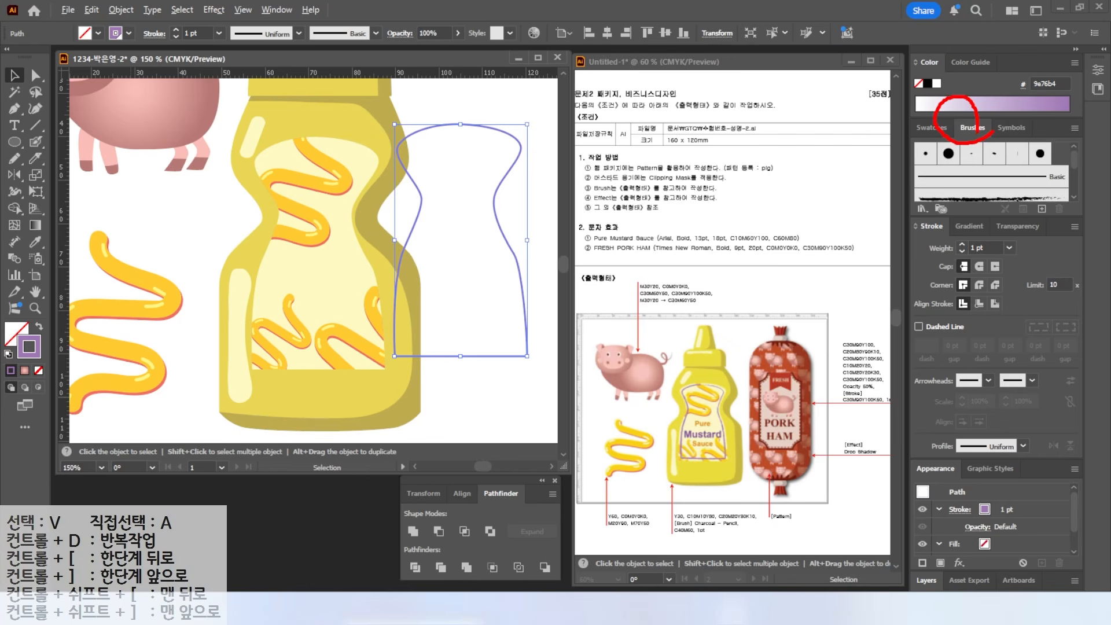
key(Escape)
scroll(1009, 185, down, 1)
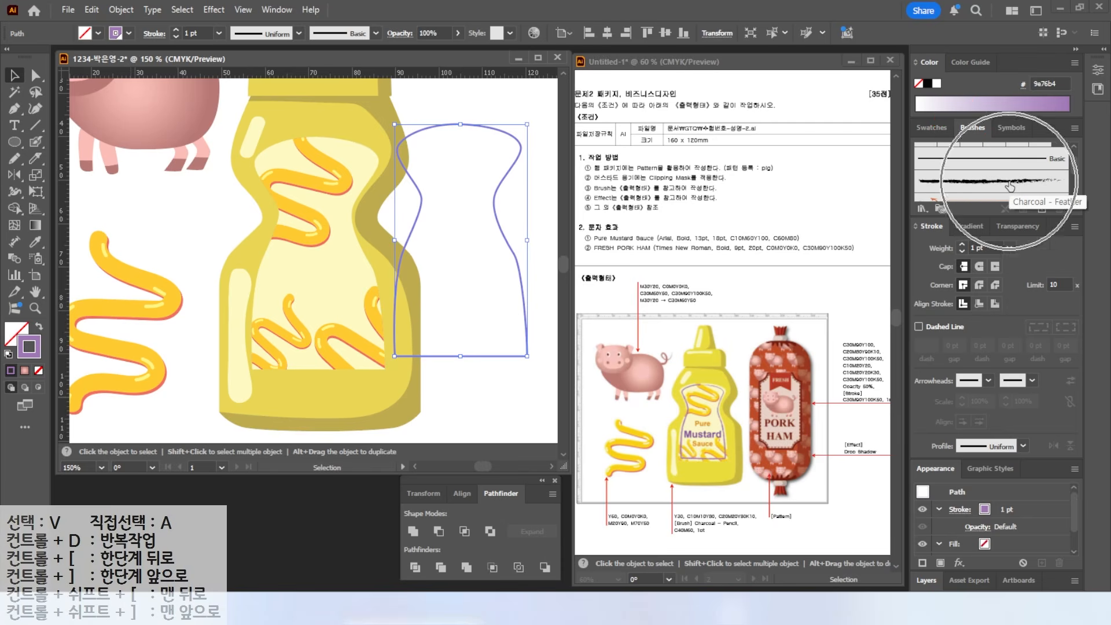
scroll(1074, 168, down, 5)
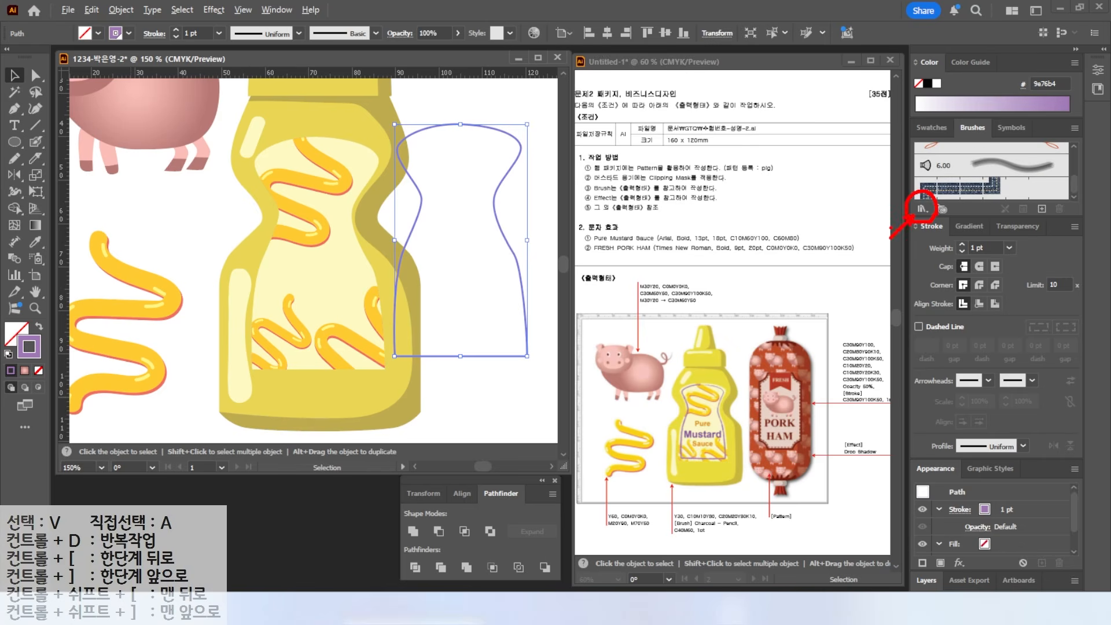
click(922, 208)
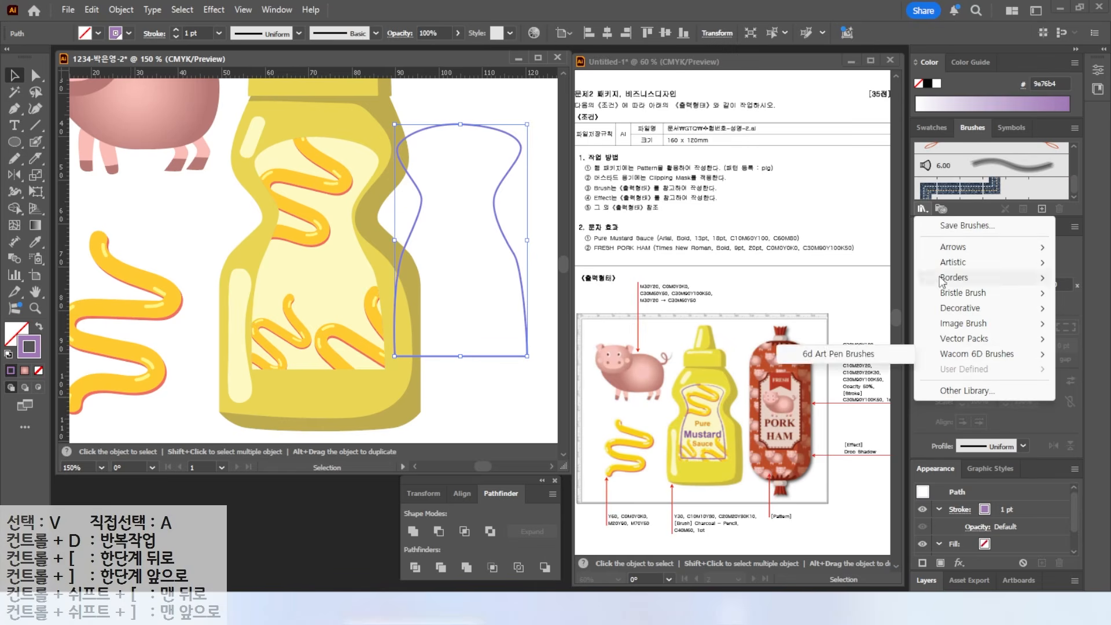
click(839, 248)
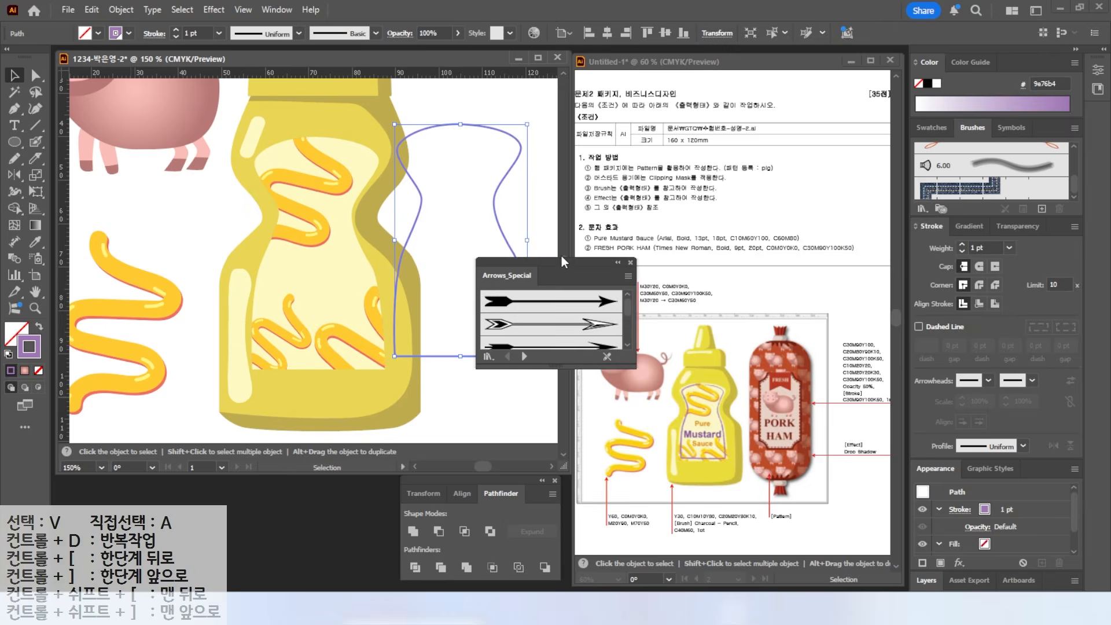
- Switch to the Artistic_ChalkCharcoalPencil library and apply Charcoal - Pencil to the purple outline
drag(562, 256, 661, 130)
drag(642, 239, 638, 441)
click(618, 428)
click(618, 429)
click(618, 429)
click(618, 428)
click(618, 428)
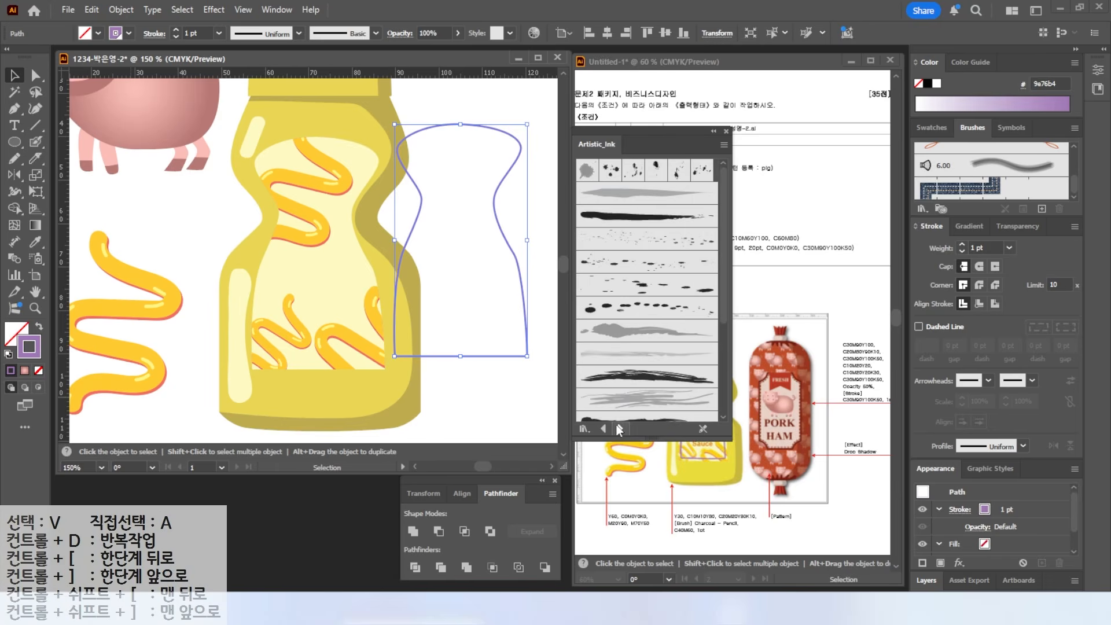
click(618, 428)
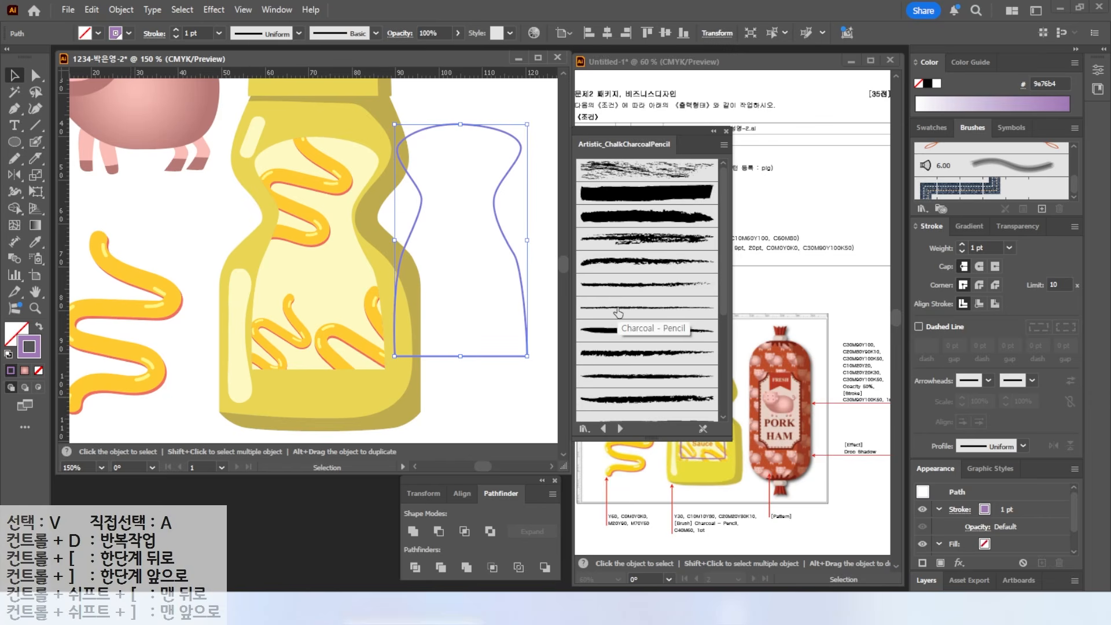
click(723, 145)
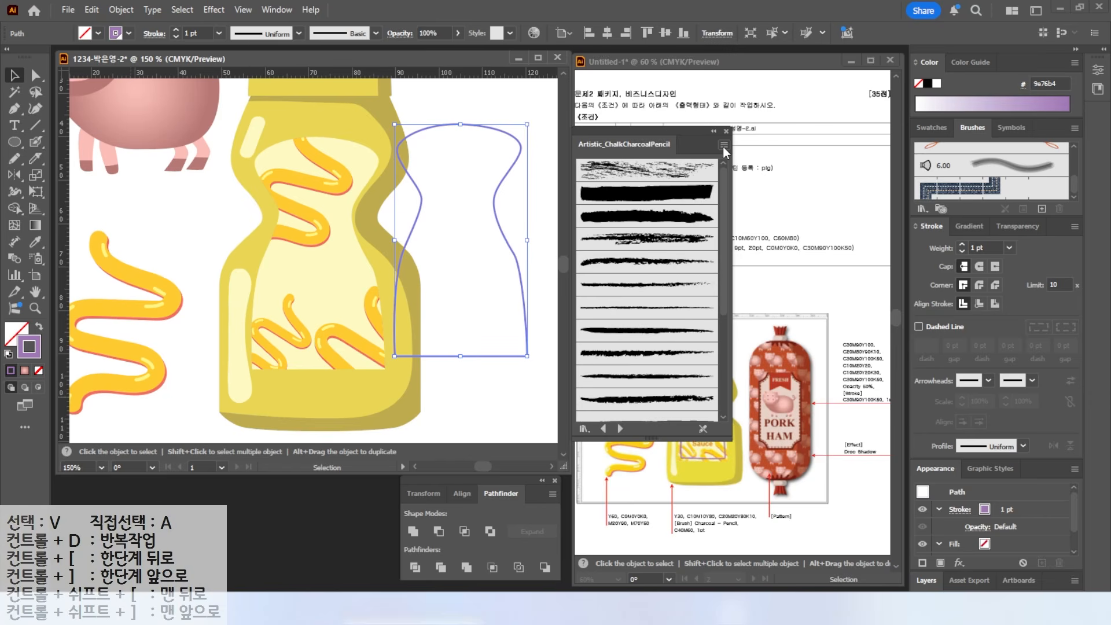
click(782, 207)
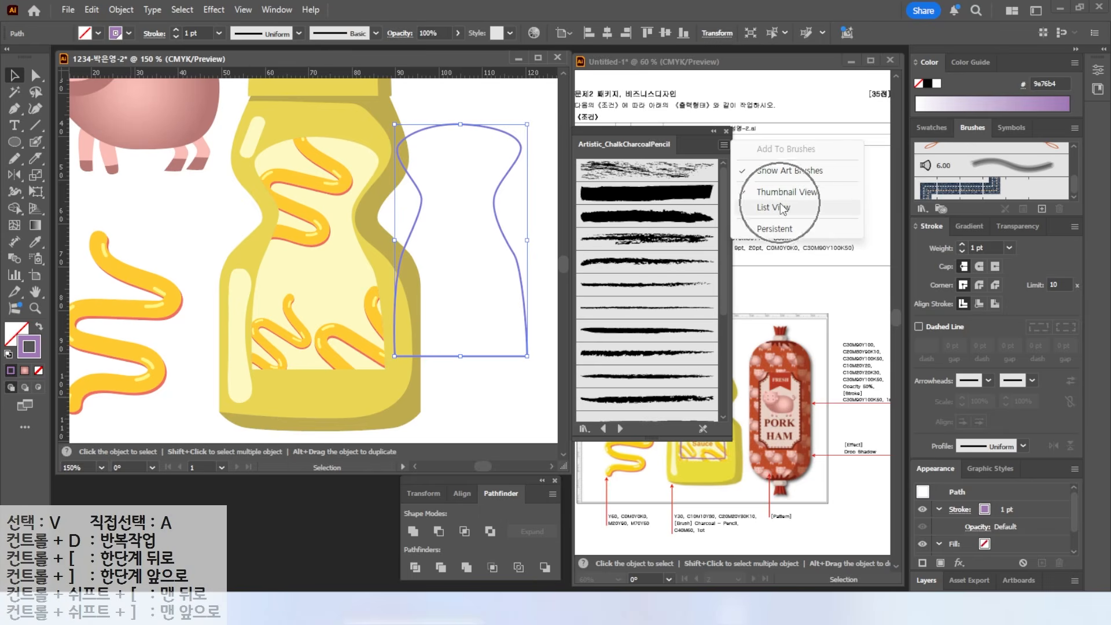
click(635, 261)
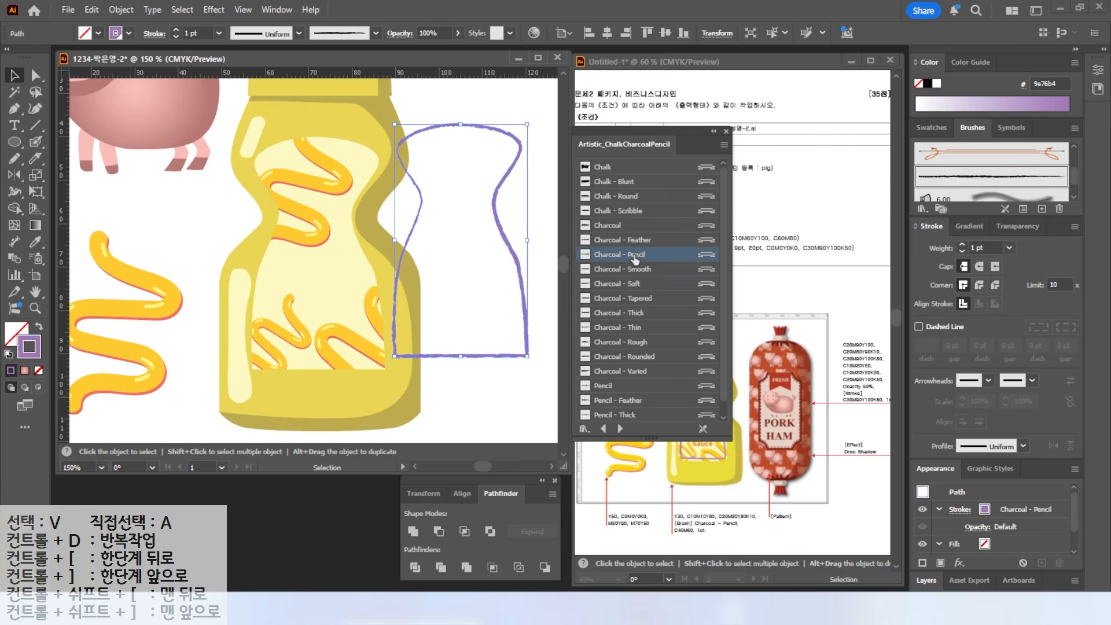
- Move and scale the charcoal outline onto the label, bring it to front, and close the library
drag(504, 173, 368, 189)
mouse_move(394, 139)
mouse_down()
mouse_move(379, 161)
mouse_move(357, 166)
mouse_move(353, 152)
mouse_move(358, 162)
mouse_up()
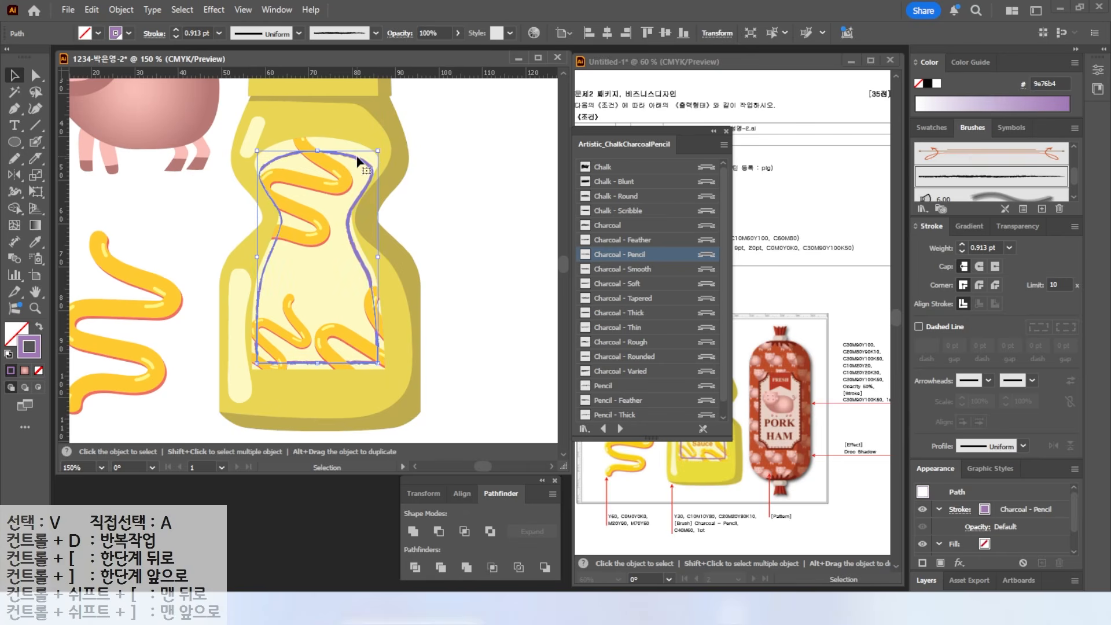
right_click(357, 162)
mouse_move(396, 520)
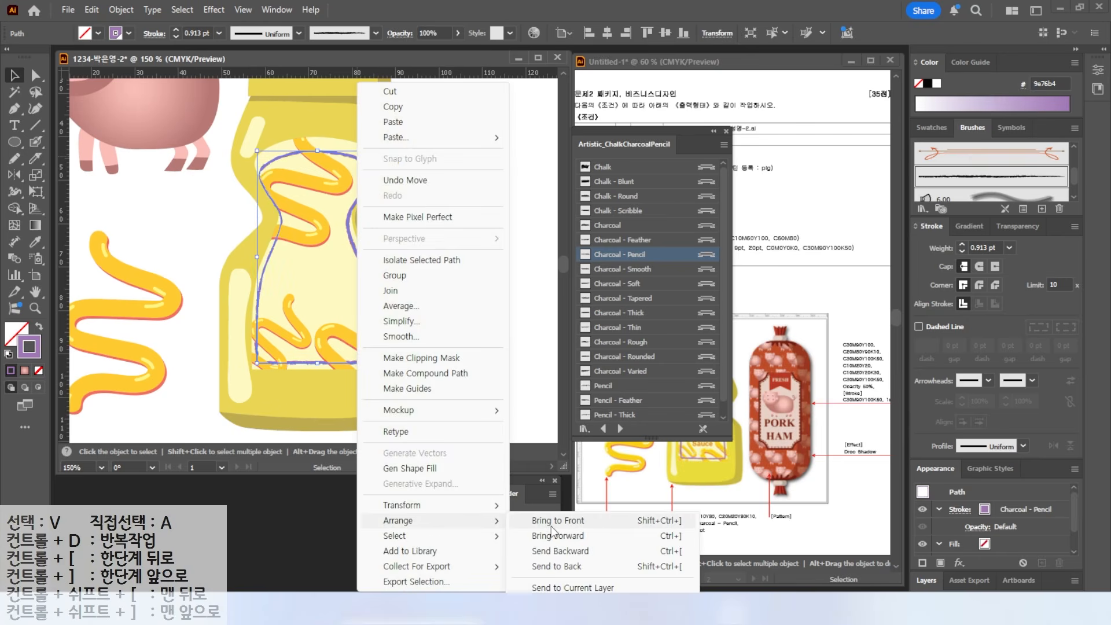
click(547, 523)
key(Right)
key(Up)
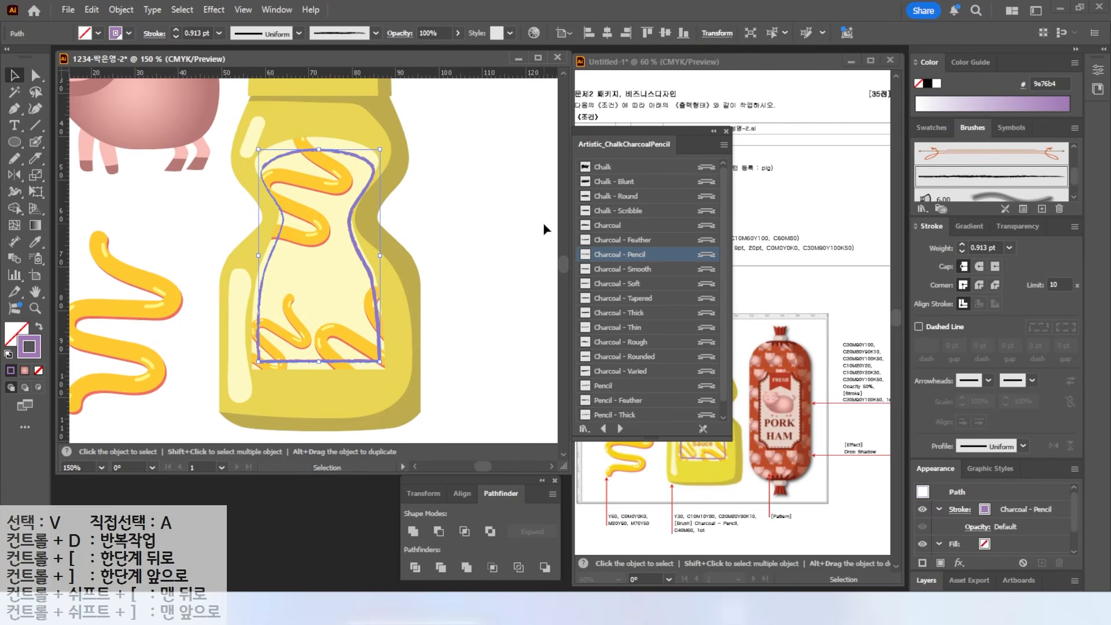
drag(318, 149, 318, 140)
key(Down)
key(Down)
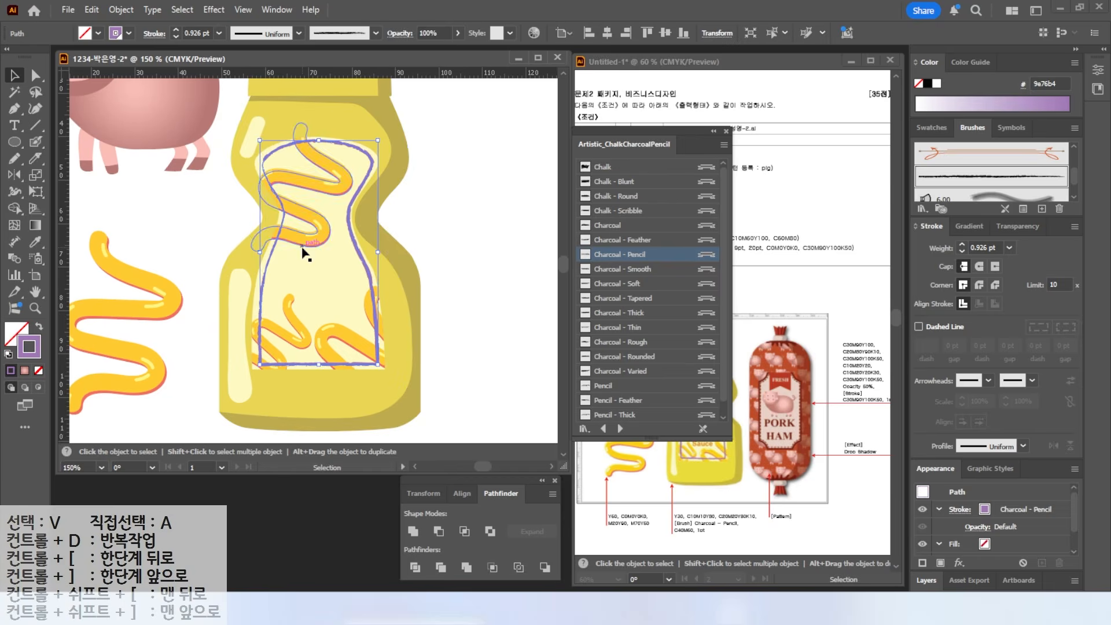
click(725, 133)
- Type 'Pure Mustard Sauce' beside the bottle in centre-aligned 13 pt Arial
key(t)
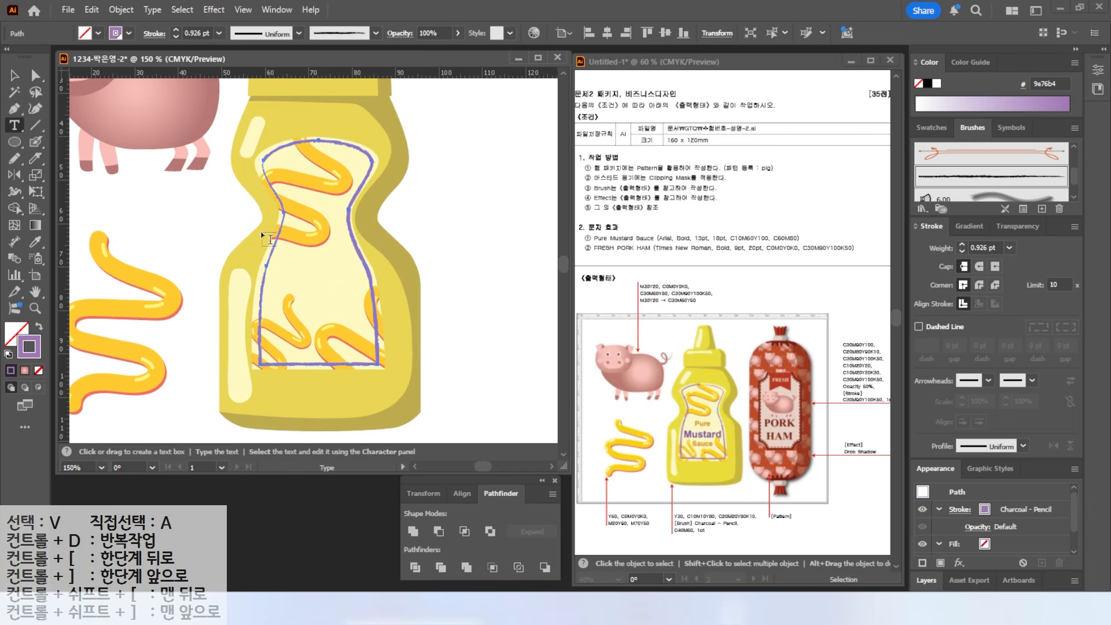
click(423, 204)
text(P)
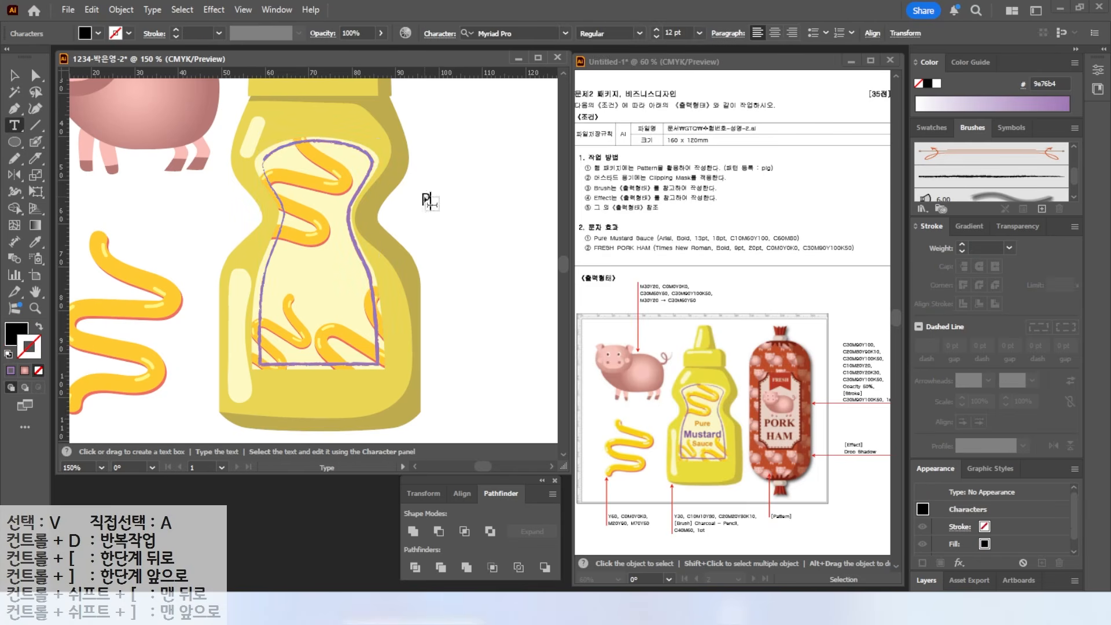
text(ure Mu)
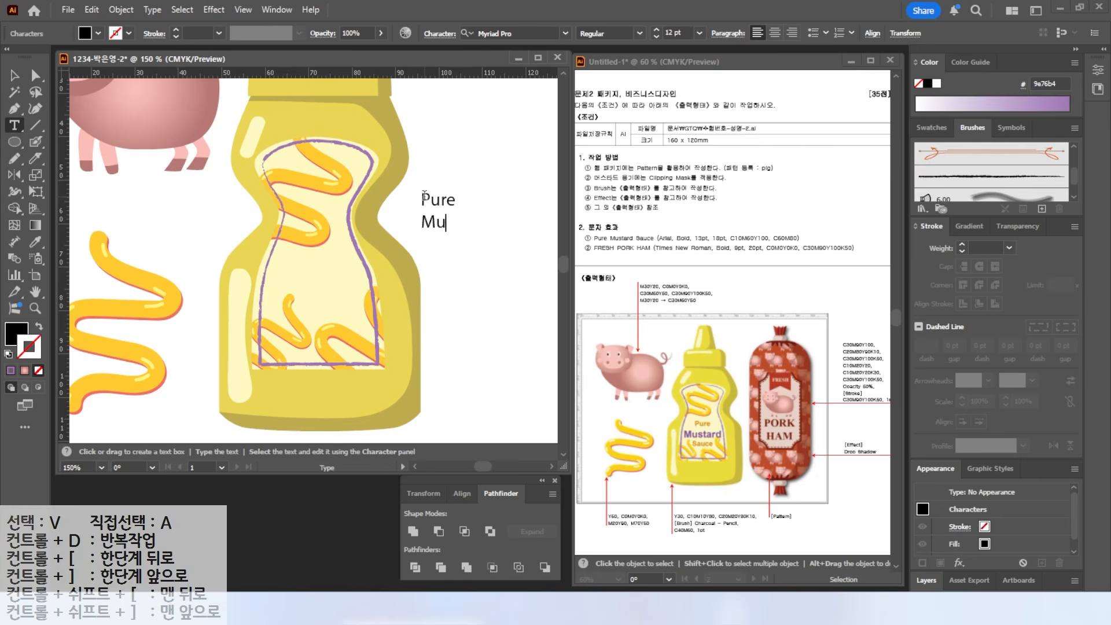
text(stard Sauce)
key(Escape)
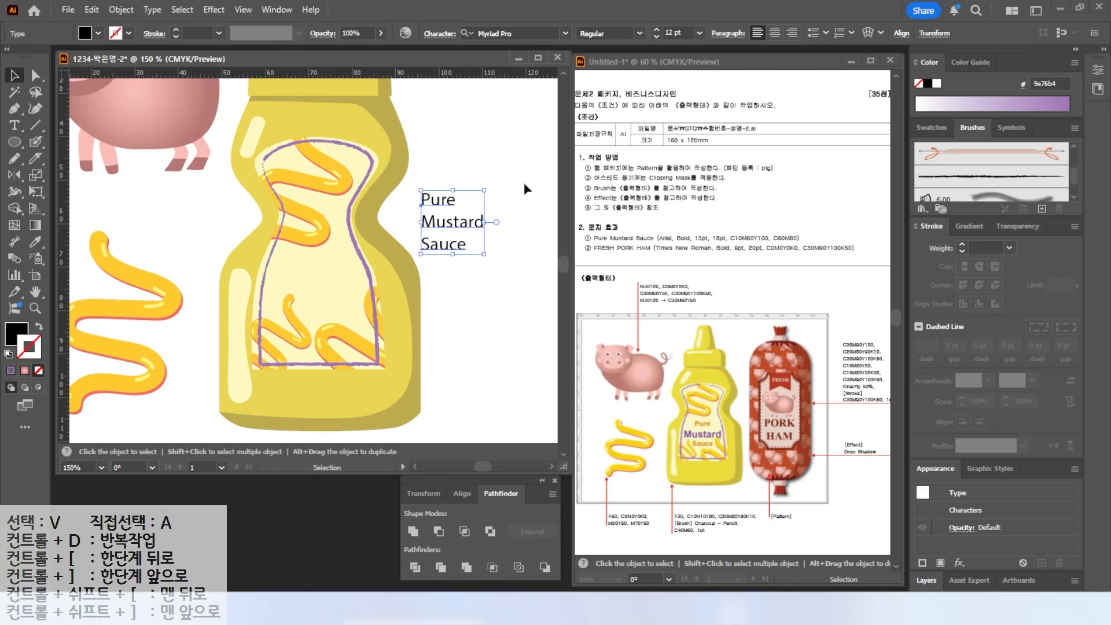
click(566, 33)
click(505, 100)
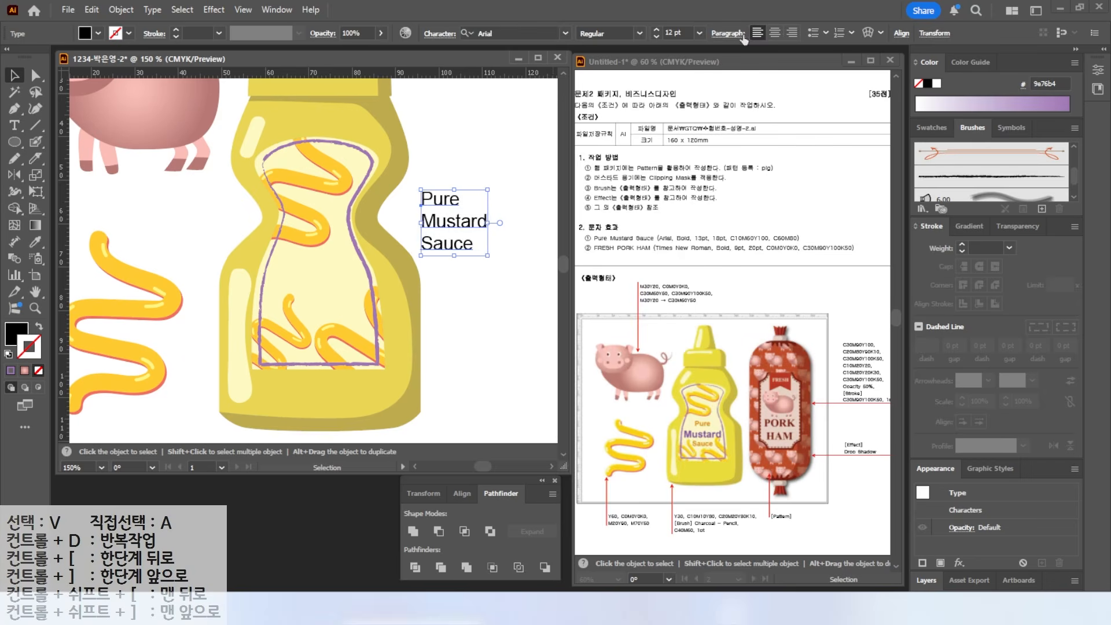
click(773, 33)
click(657, 30)
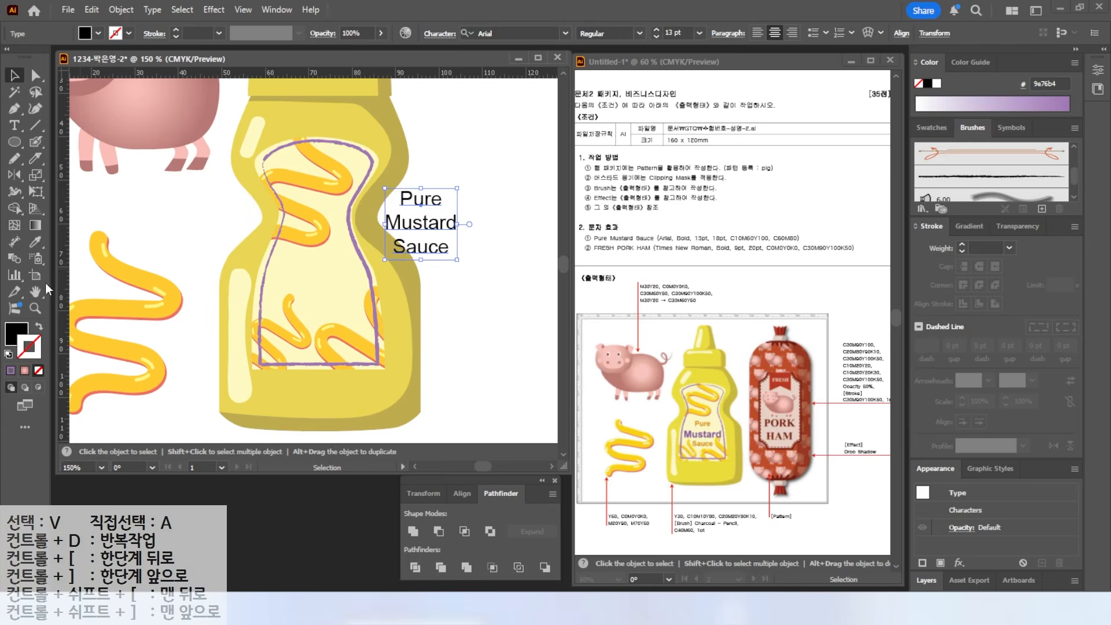
- Fill the text orange (C10 M60 Y100 K0) and set its style to Bold
double_click(13, 335)
key(Tab)
text(10)
key(Tab)
text(60)
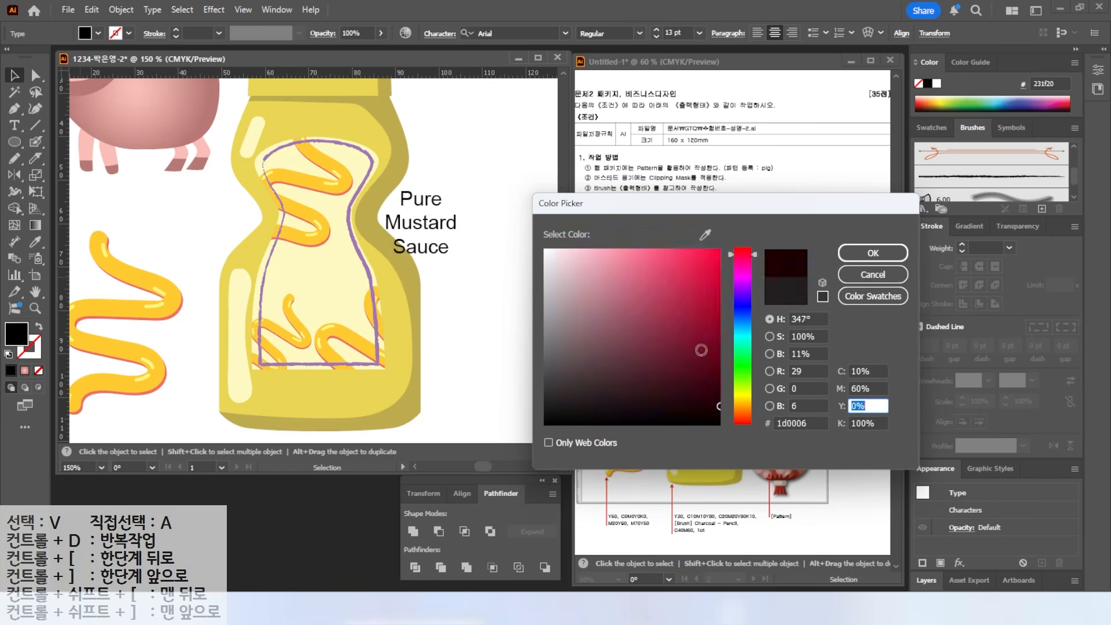
key(Tab)
text(100)
key(Tab)
text(0)
key(Return)
click(639, 33)
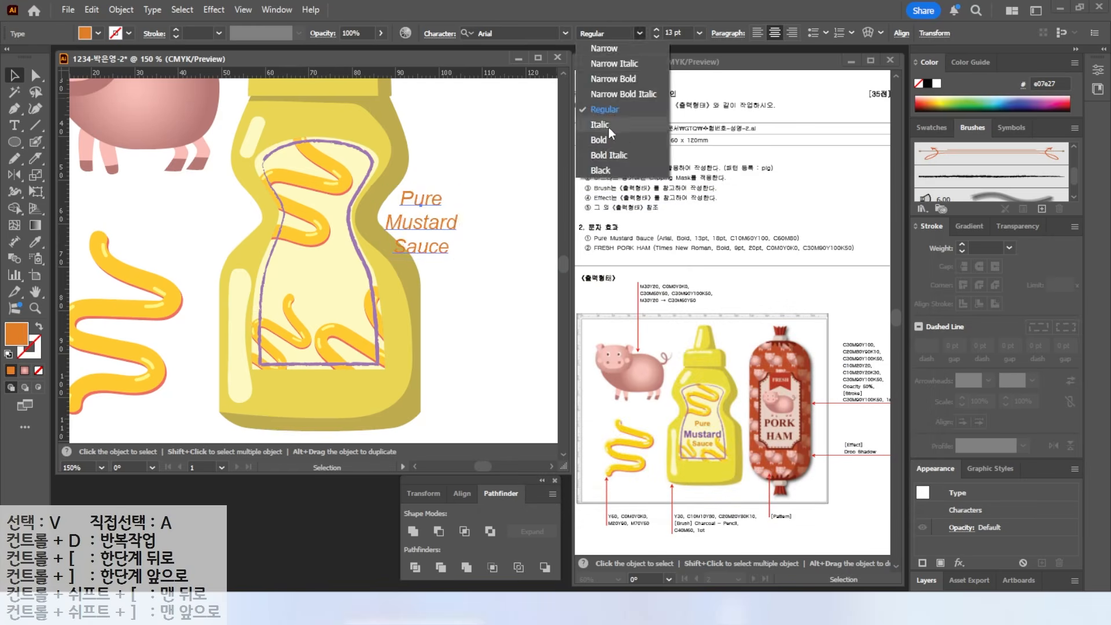
click(601, 139)
- Enlarge the word 'Mustard' and colour it purple (60, 80, 0)
double_click(392, 222)
double_click(391, 223)
click(656, 30)
click(656, 30)
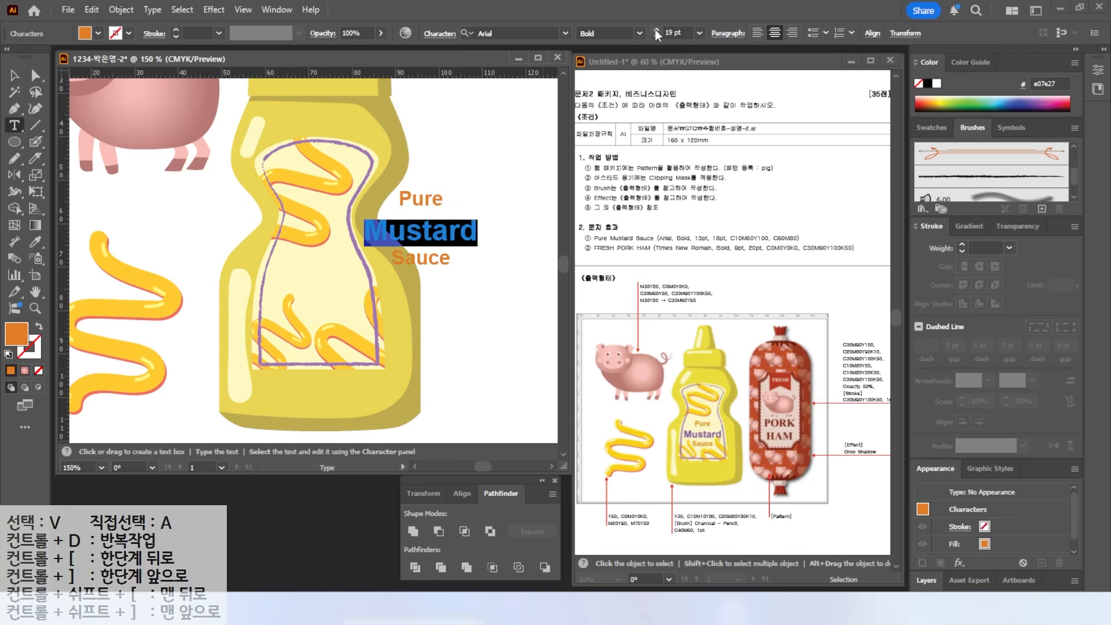
double_click(16, 335)
key(Tab)
text(60)
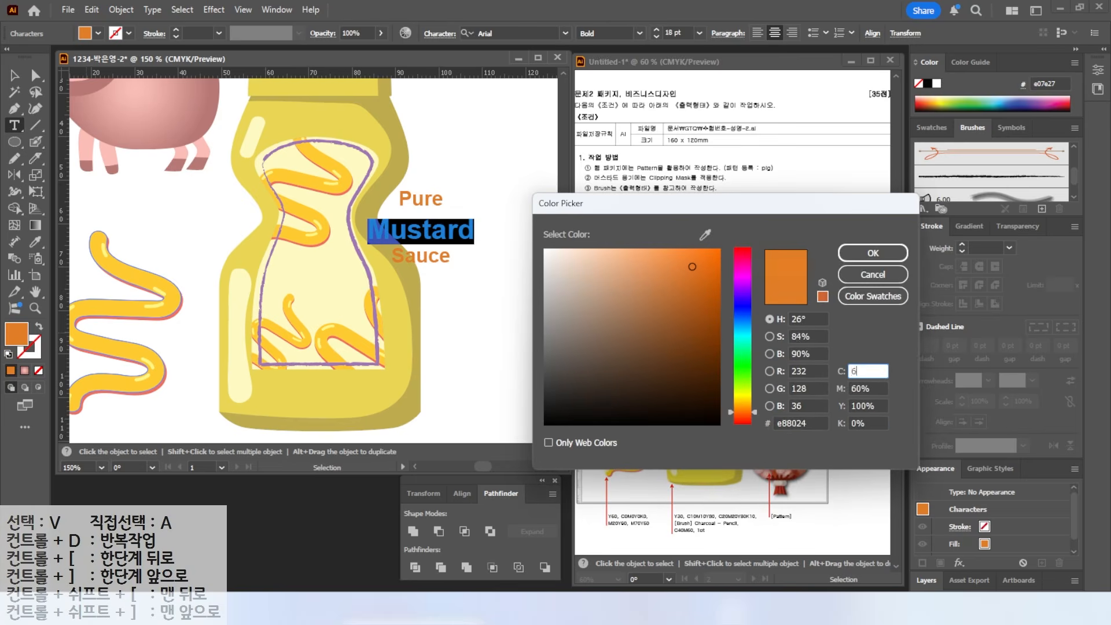
key(Tab)
text(80)
key(Tab)
text(0)
key(Return)
- Move the text block onto the bottle label and fit the artboard in view
key(Escape)
drag(437, 249, 323, 309)
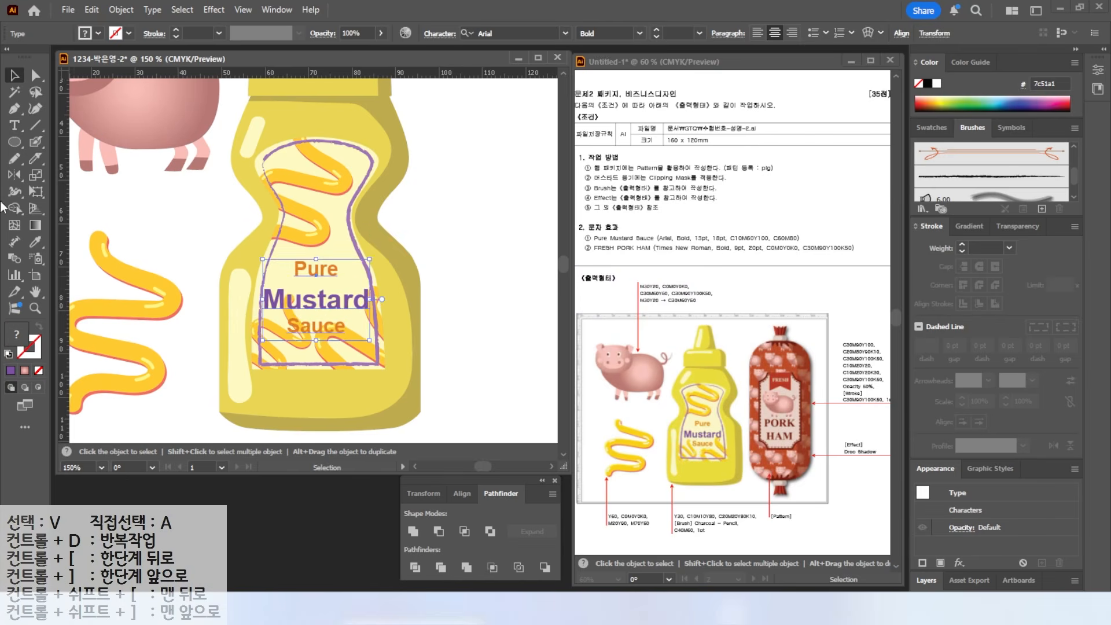
key(ctrl+0)
key(space)
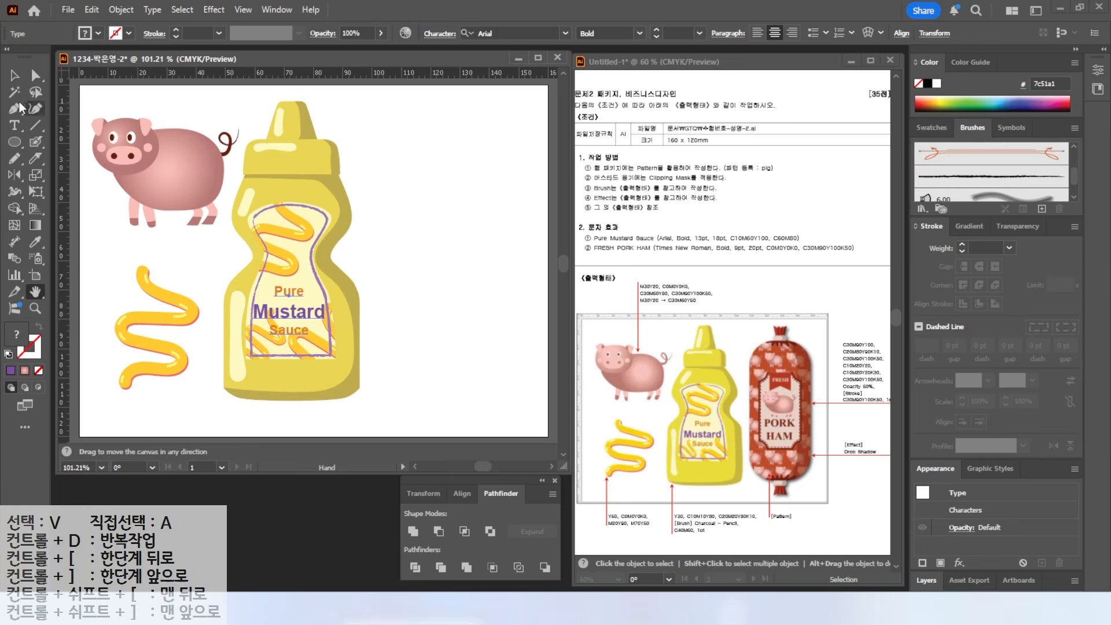
- Choose the Rounded Rectangle tool and pick the purple swatch as fill in the Swatches panel
click(16, 142)
click(32, 154)
click(932, 129)
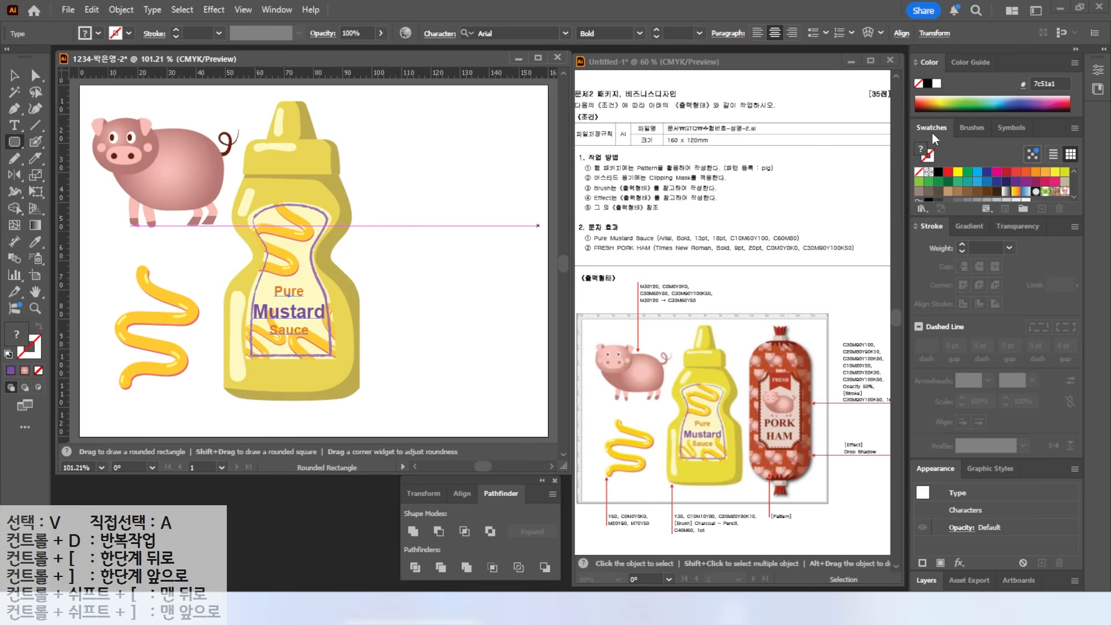
scroll(1018, 192, down, 3)
click(1025, 192)
key(ctrl)
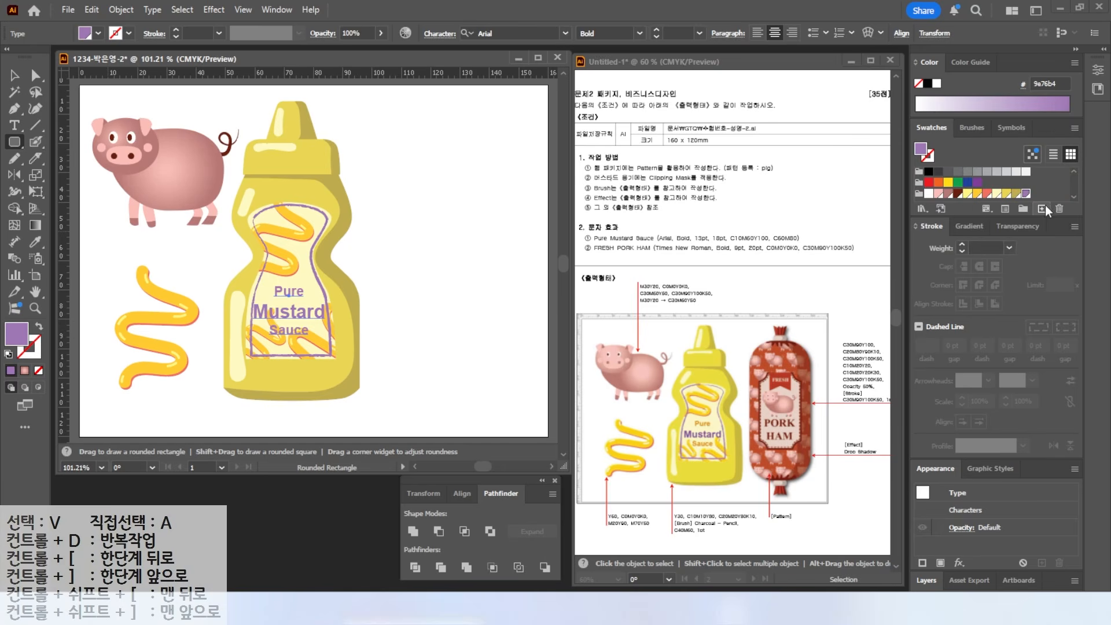
- Add a red swatch with C30 M90 Y100
click(1041, 208)
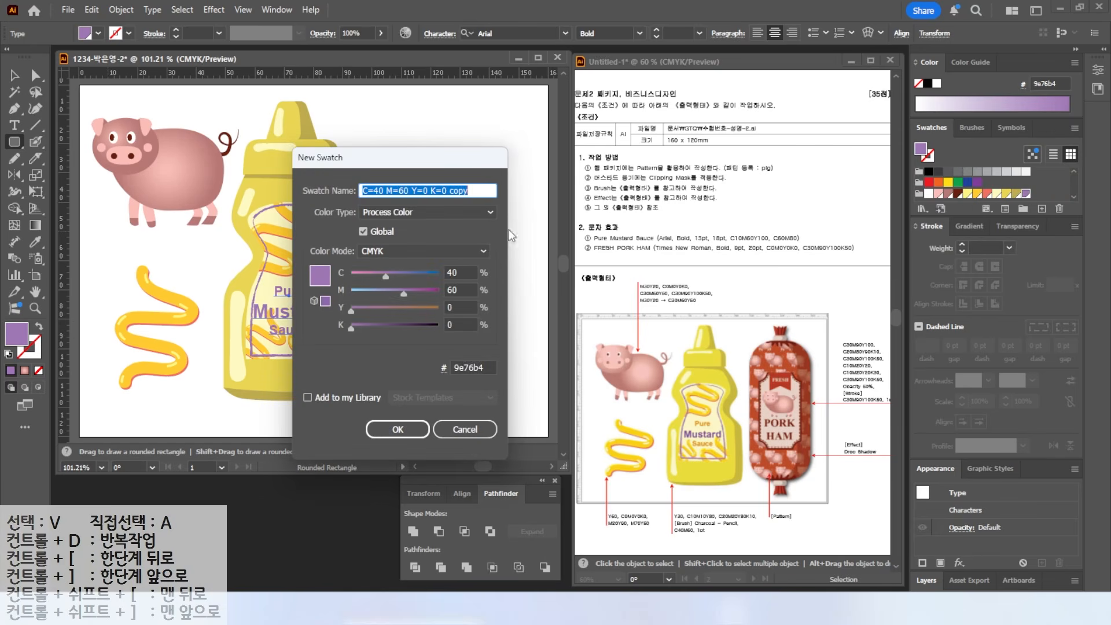
click(463, 270)
text(30)
key(Tab)
text(90)
- Add a reddish-brown swatch with C20 M80 Y90 K10
key(Tab)
text(100)
key(Return)
click(1041, 208)
click(379, 273)
text(20)
key(Tab)
text(80)
- Add a dark brown swatch with C30 M90 Y100 K50
key(Tab)
text(90)
key(Tab)
text(10)
key(Return)
click(1042, 209)
text(30)
- Add a grey-pink swatch with values 10, 20, 20, 30
key(Tab)
text(90)
key(Tab)
text(100)
key(Tab)
text(50)
key(Return)
click(465, 274)
text(10)
key(Tab)
text(20)
key(Tab)
text(20)
key(Tab)
text(030)
key(Return)
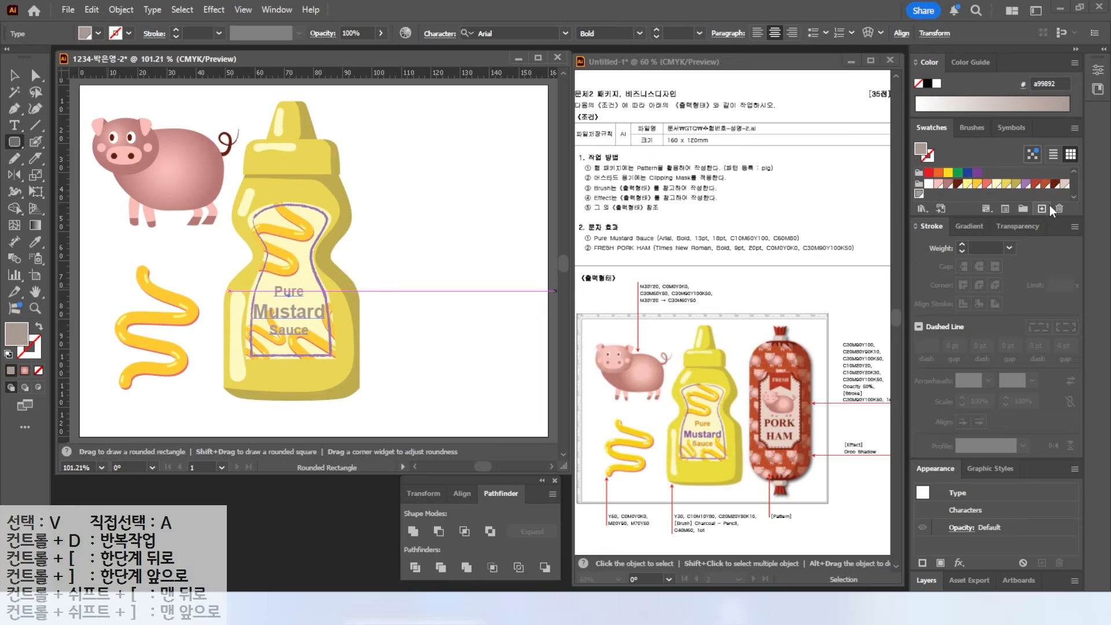
- Define another dark brown swatch (90, 100, 50) and cancel one extra new swatch
click(1050, 205)
key(Tab)
text(90)
key(Tab)
text(100)
key(Tab)
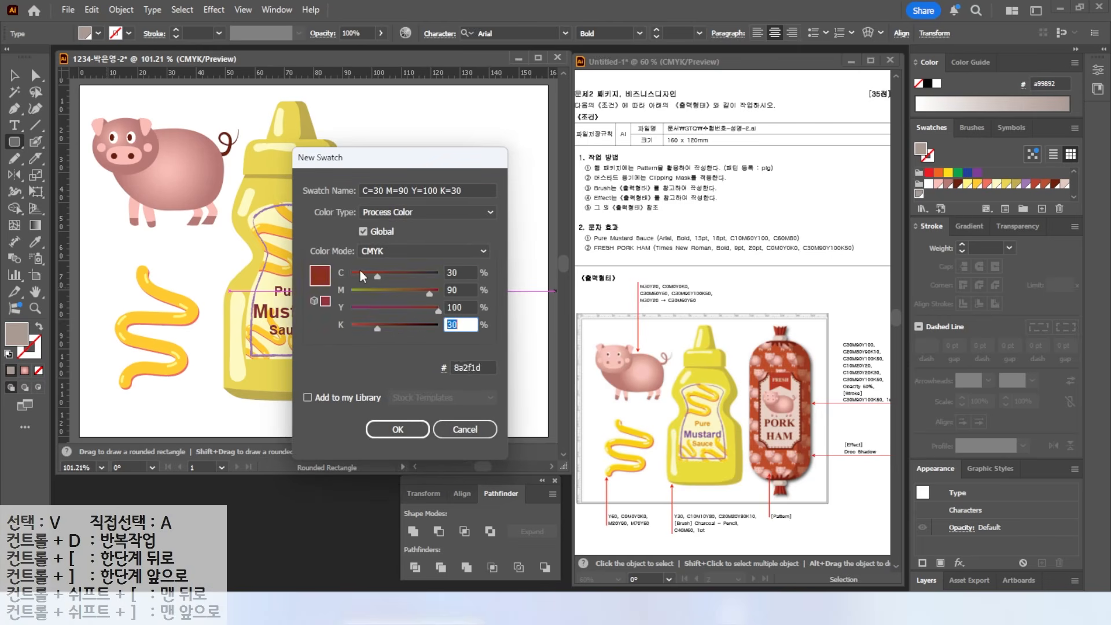
text(50)
key(Tab)
key(Return)
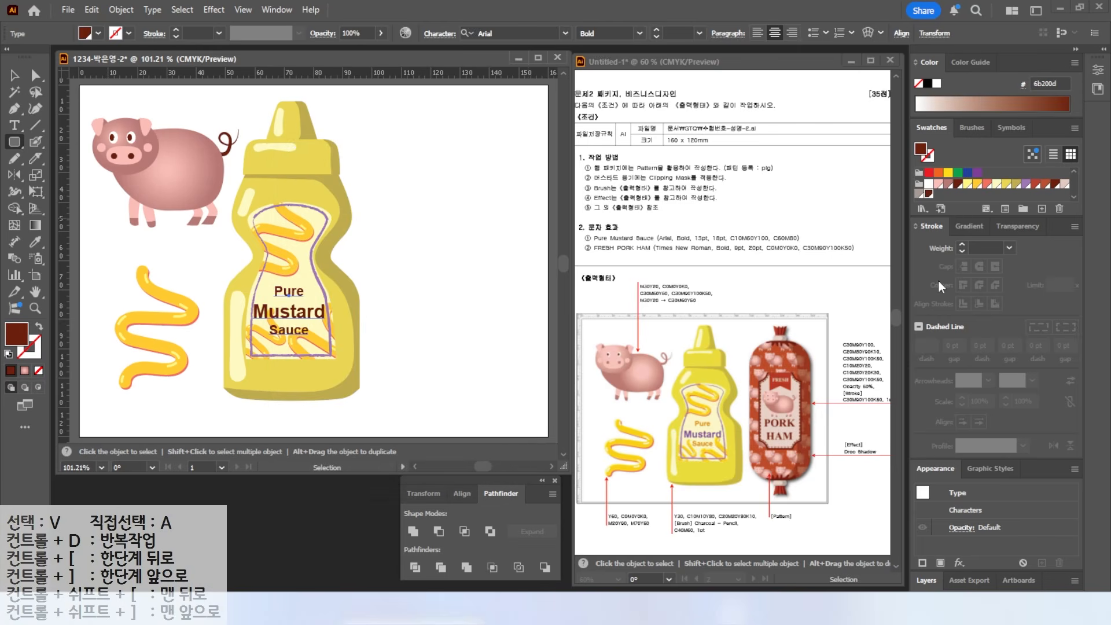
click(1042, 209)
key(Escape)
mouse_move(750, 366)
mouse_down()
mouse_move(742, 302)
mouse_move(748, 267)
mouse_up()
- Add two vertical guides right of the mustard bottle to mark the sausage's left and right sides
drag(813, 341, 818, 267)
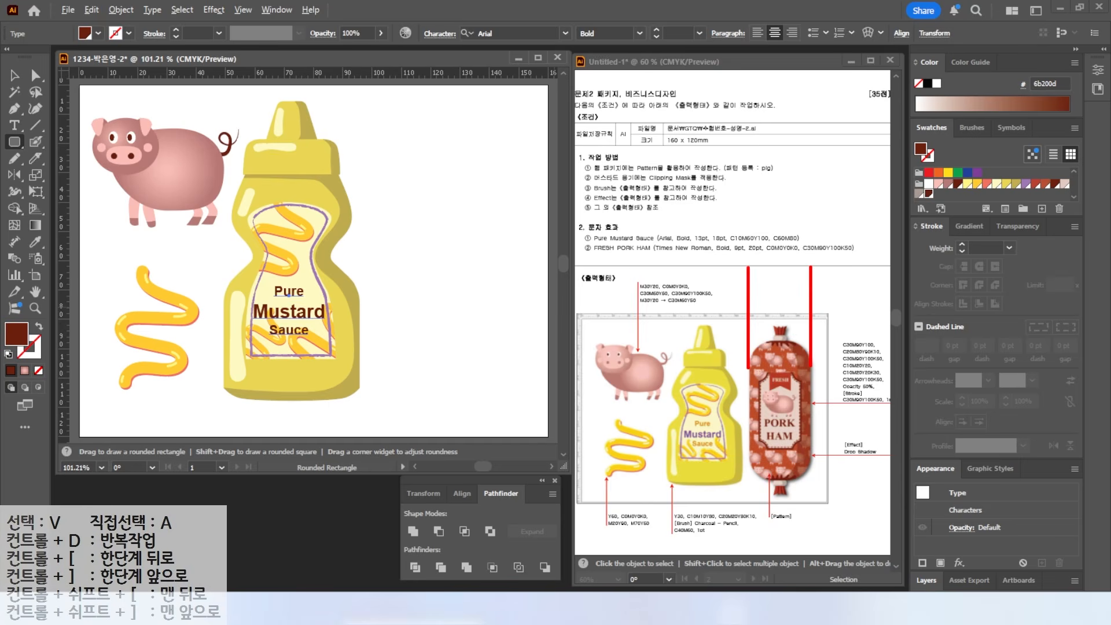
key(v)
drag(63, 165, 376, 210)
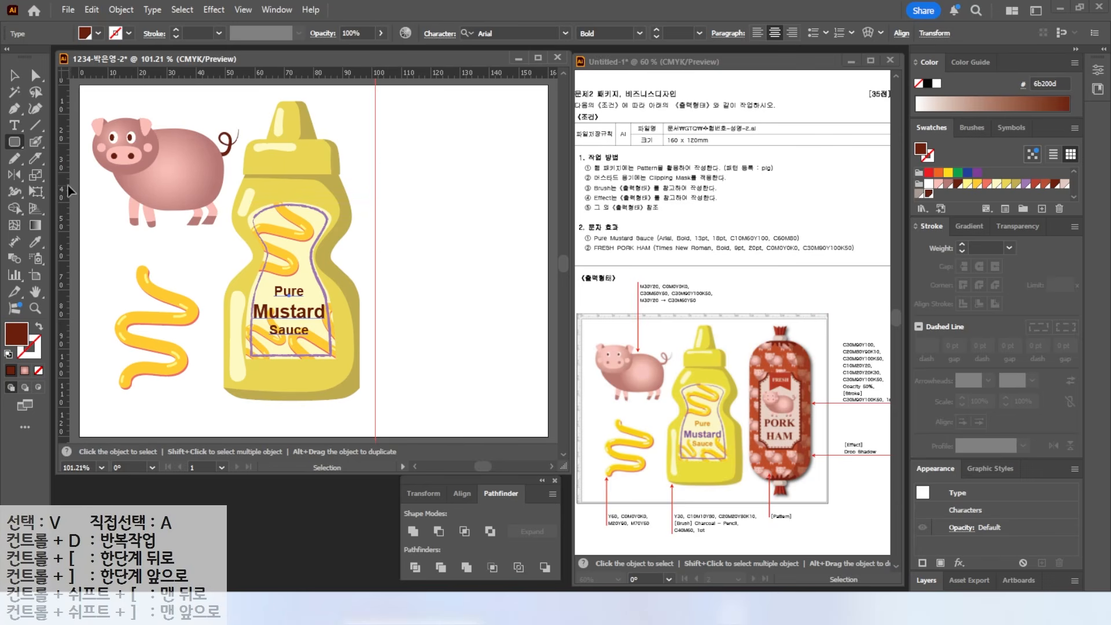
drag(68, 185, 523, 215)
- Draw a tall rounded rectangle between the guides, tune its corner radius, and fill it reddish-brown b94f31
click(13, 145)
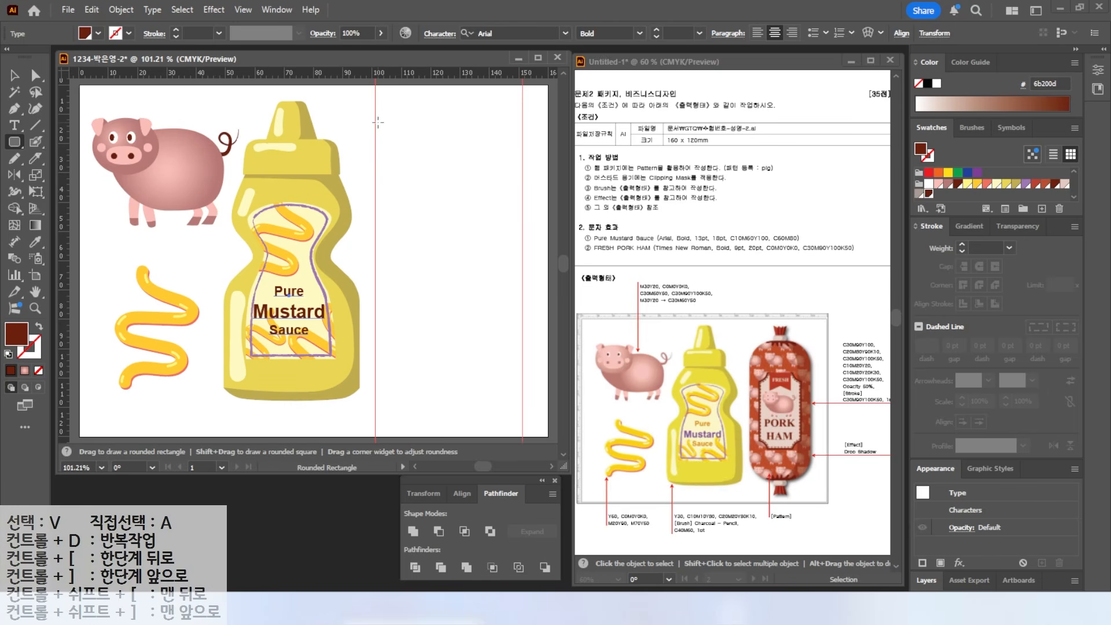
mouse_move(375, 118)
mouse_down()
mouse_move(521, 353)
mouse_move(525, 390)
mouse_up()
key(Up)
key(Up)
key(Up)
key(Up)
key(Up)
key(Up)
key(Up)
key(Up)
key(Up)
key(Up)
key(Up)
key(Up)
key(Up)
key(Up)
key(Down)
key(Down)
key(Down)
key(v)
click(472, 240)
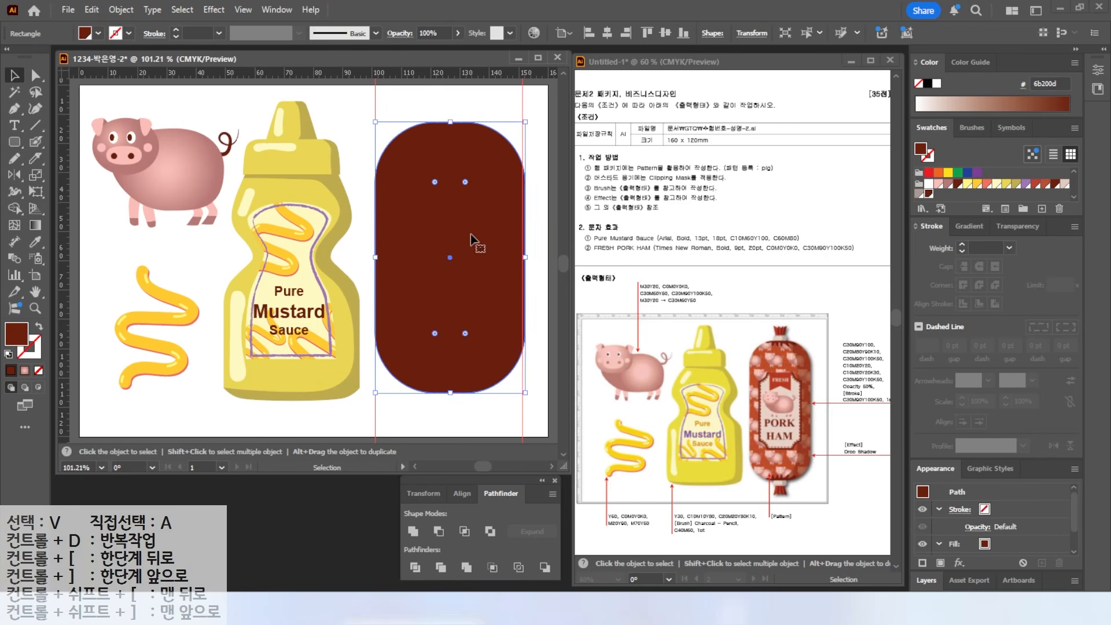
click(1045, 184)
- Narrow the sausage slightly and draw a small grey-pink pill cap on its top
drag(525, 257, 520, 257)
scroll(468, 109, up, 4)
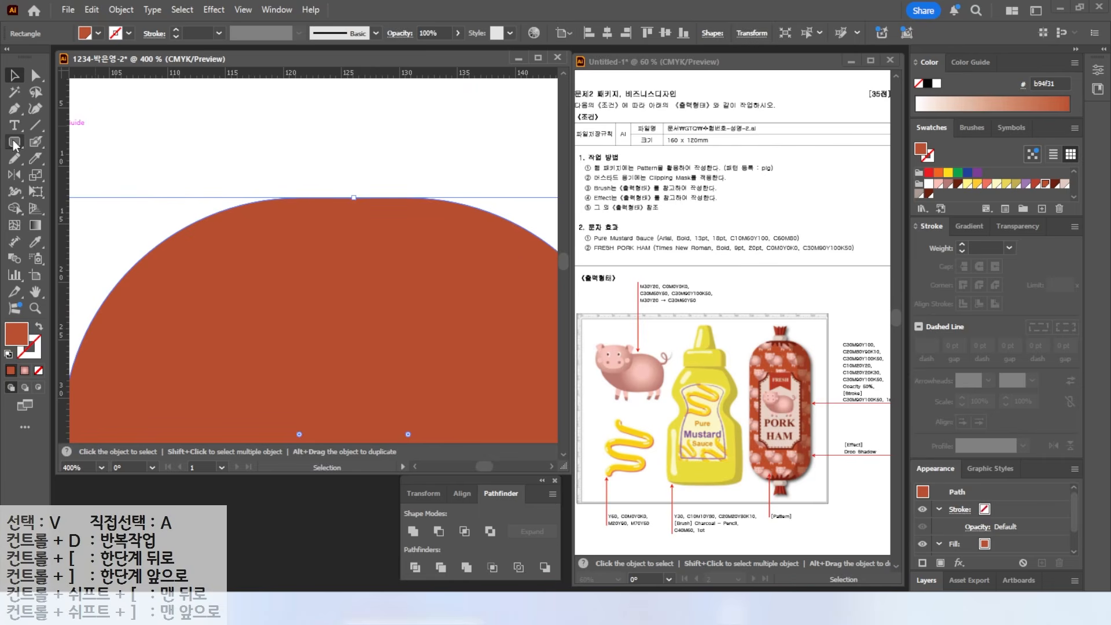
click(14, 142)
drag(291, 148, 432, 198)
click(918, 194)
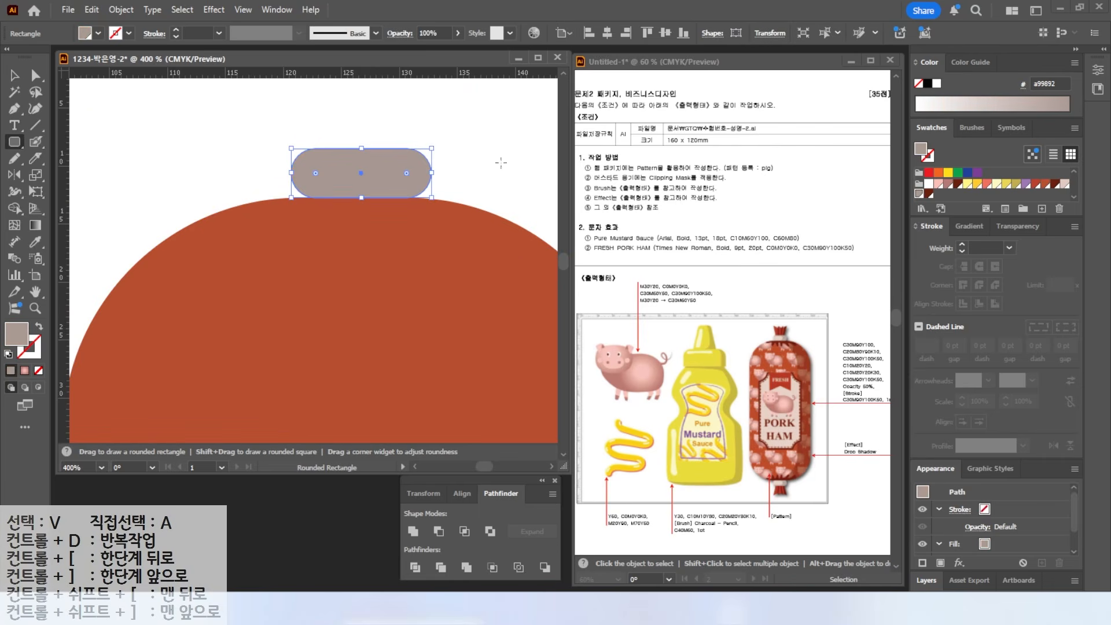
key(v)
- Duplicate the cap into a narrower, shorter light-pink inner band
alt+drag(344, 170, 283, 185)
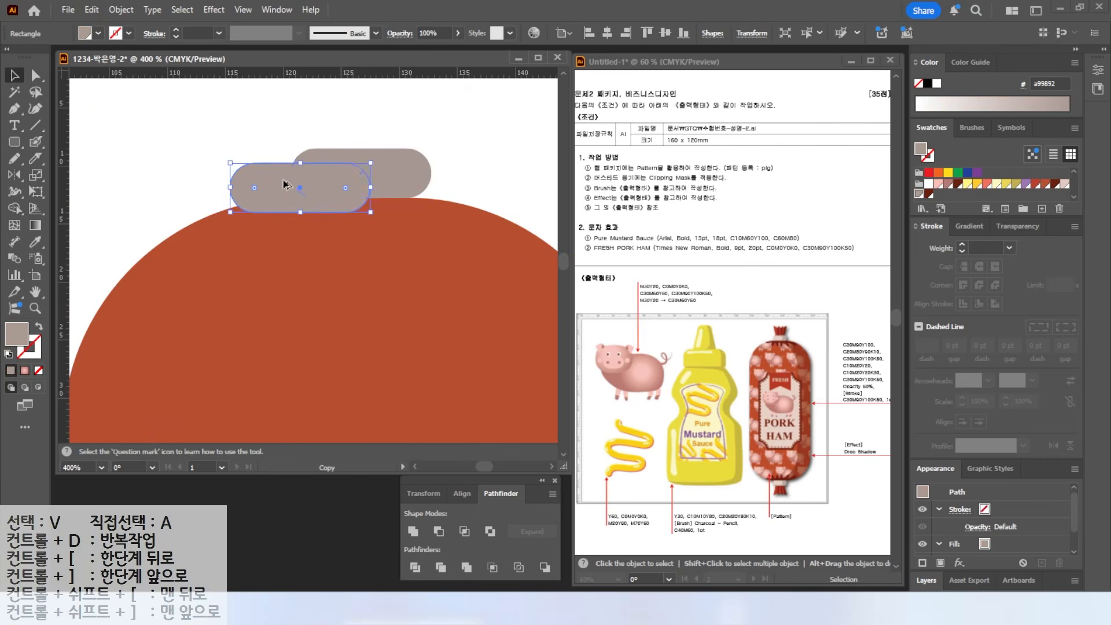
drag(374, 165, 330, 174)
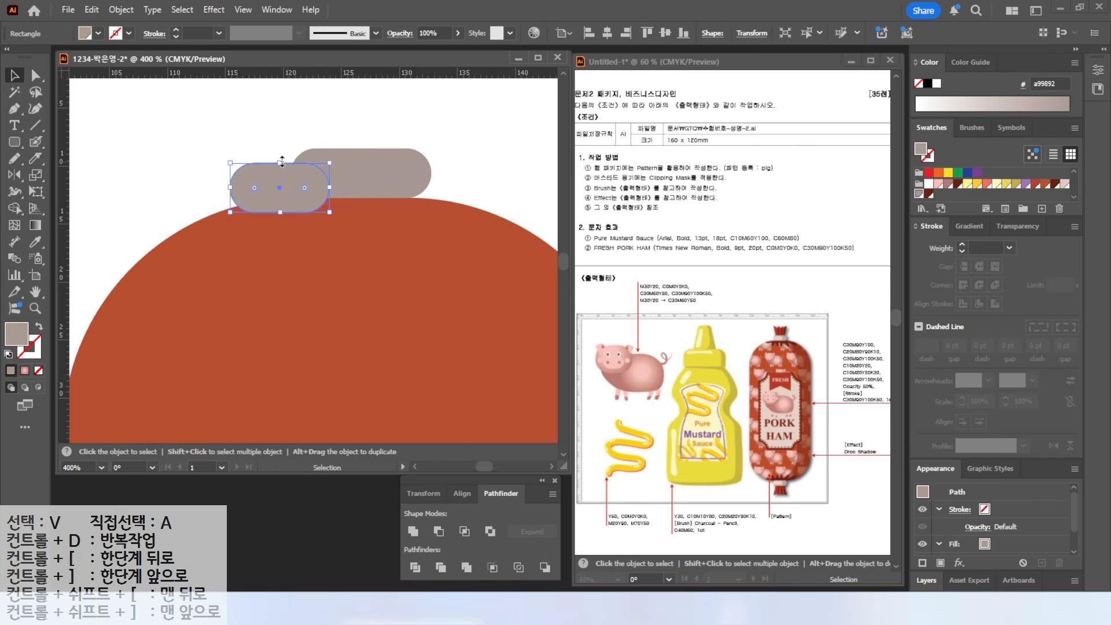
click(1065, 184)
drag(254, 187, 392, 179)
- Draw a closed zig-zag crown shape above the cap with the Pen tool
scroll(323, 173, up, 3)
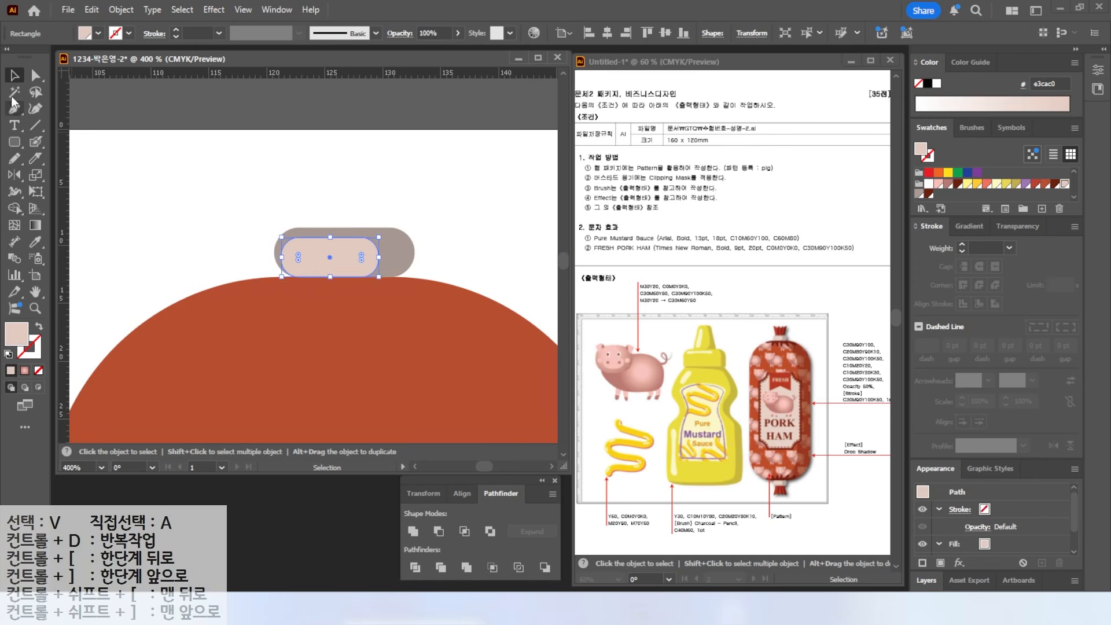
key(p)
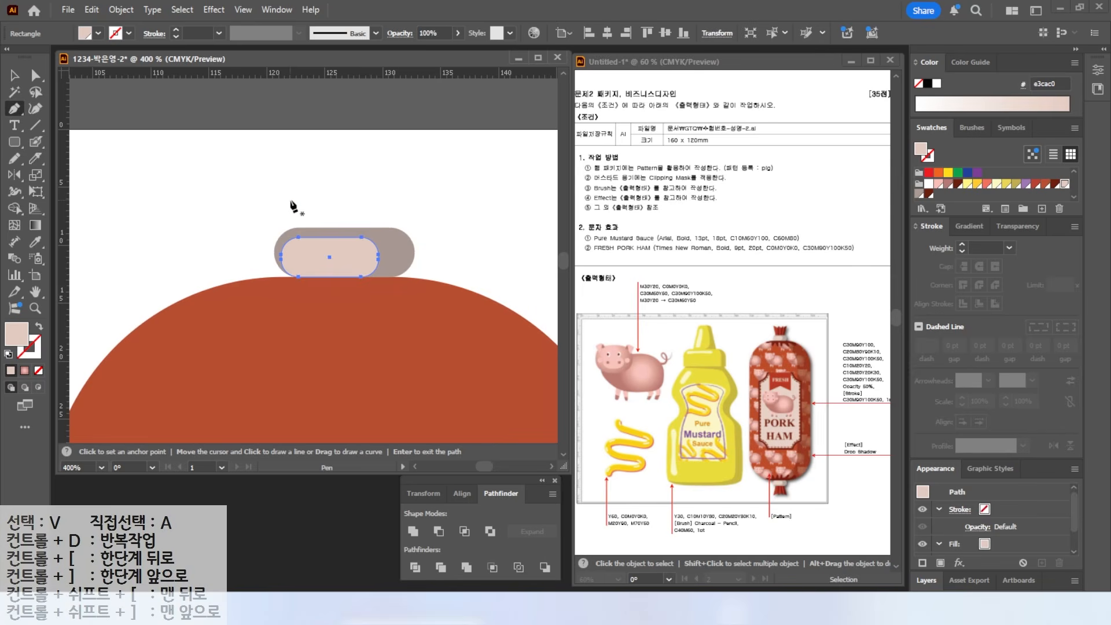
click(299, 233)
click(287, 169)
click(321, 185)
click(329, 149)
click(357, 184)
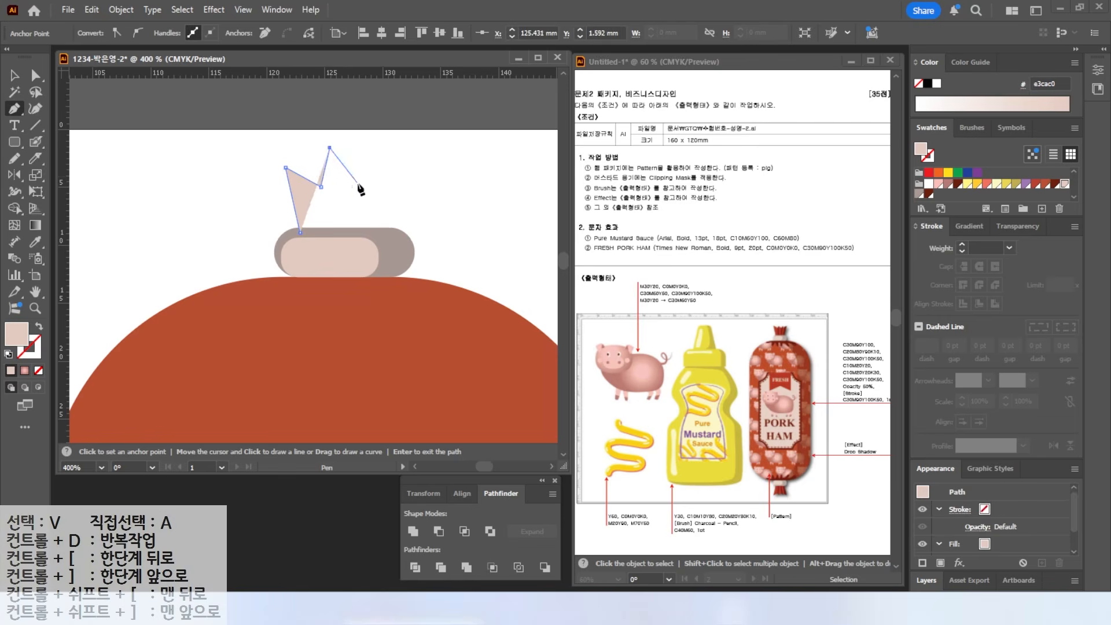
click(375, 152)
click(379, 189)
click(418, 166)
click(396, 233)
click(300, 233)
- Fill the crown reddish-brown and reshape its peaks by moving anchor points
click(1046, 185)
key(a)
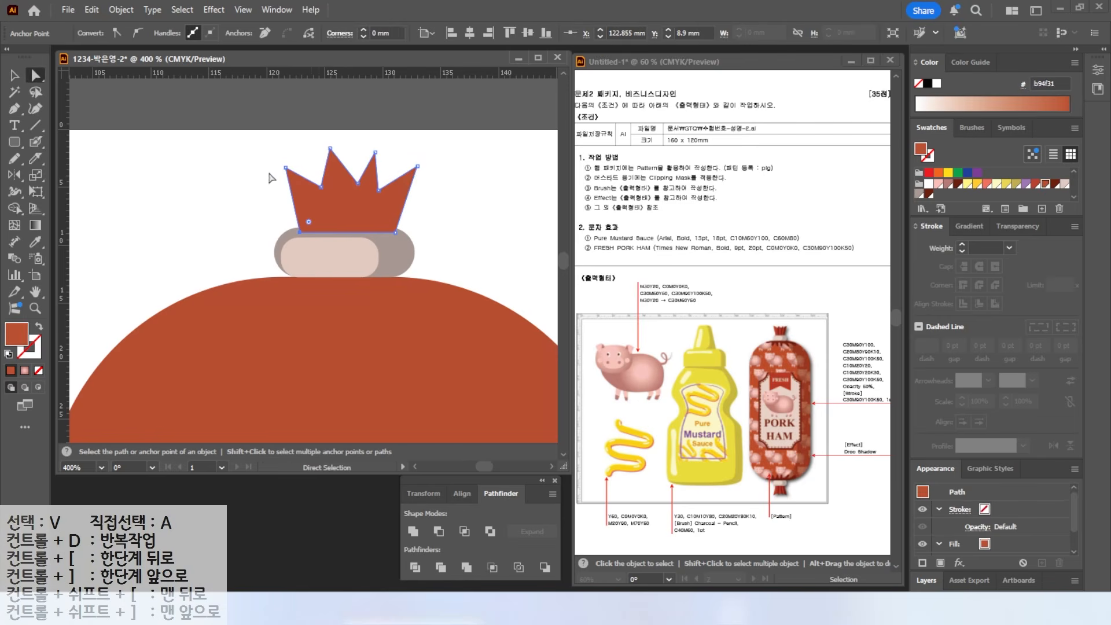
drag(329, 148, 381, 183)
key(backslash)
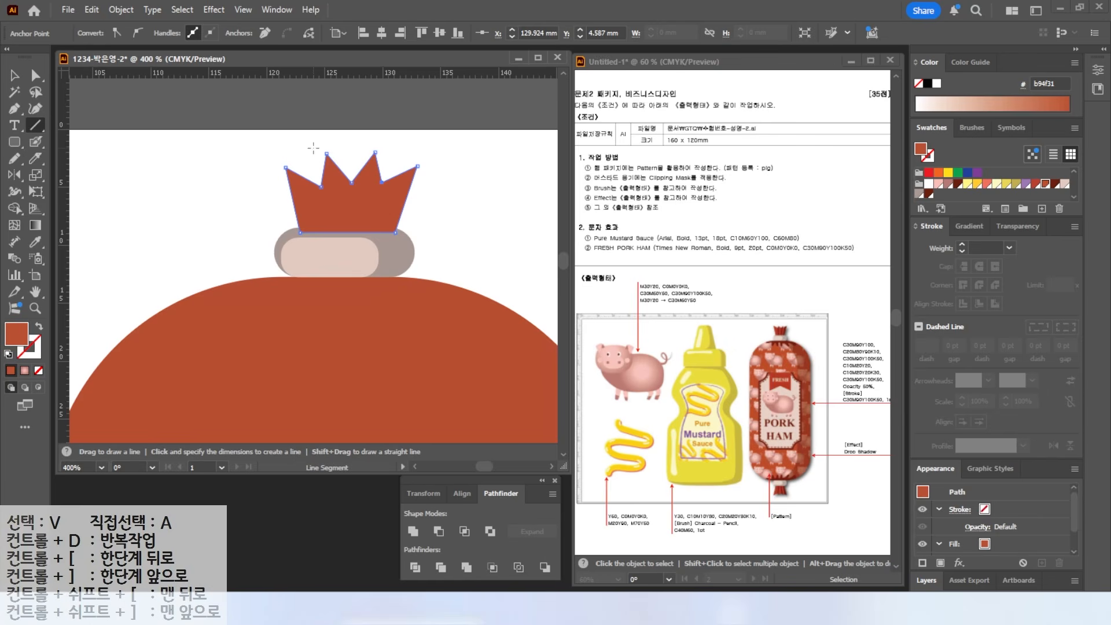
- Draw five dividing lines across the crown with the Line tool, in default colours
drag(313, 142, 330, 268)
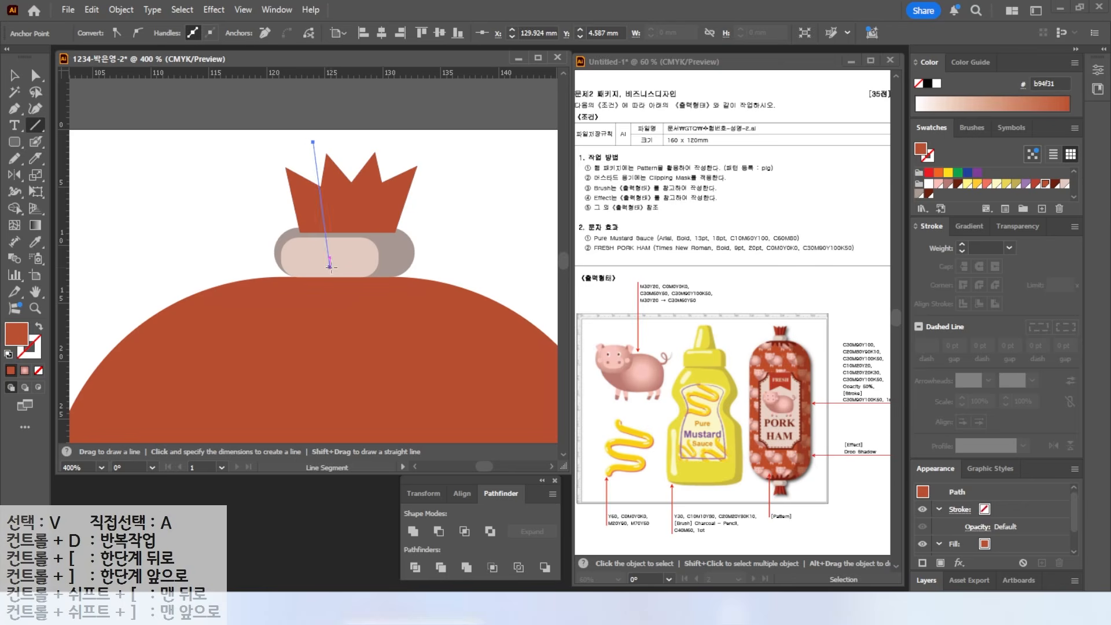
key(d)
mouse_move(330, 136)
mouse_down()
mouse_move(345, 282)
mouse_move(355, 214)
mouse_move(355, 283)
mouse_up()
drag(375, 129, 369, 275)
drag(399, 137, 378, 259)
- Split the crown along the lines with Pathfinder Divide
key(v)
drag(182, 150, 424, 204)
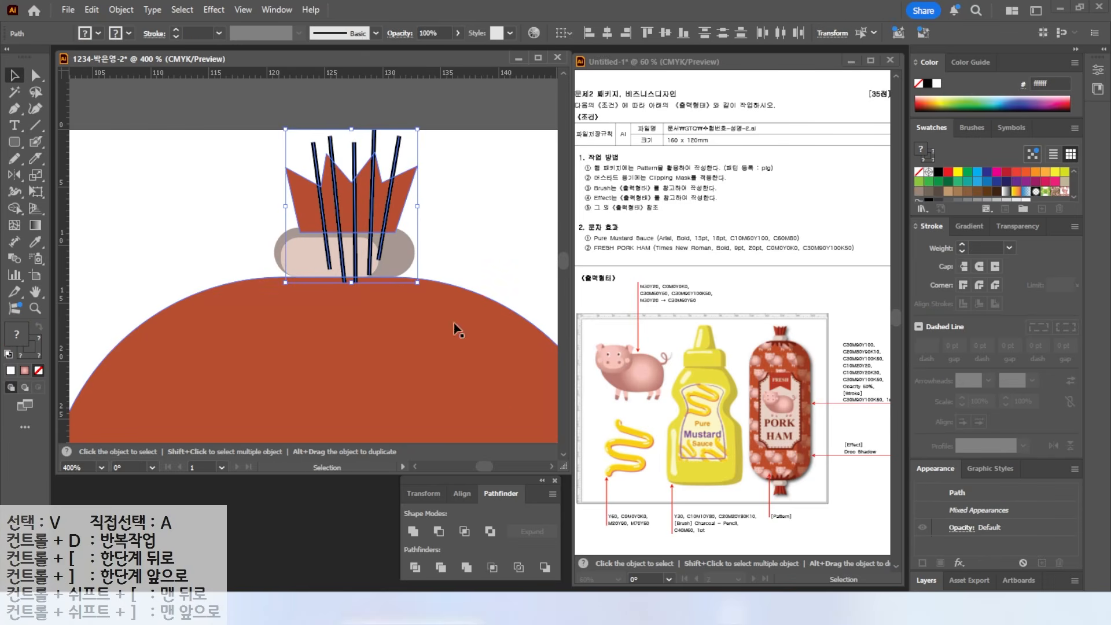
click(417, 568)
- Colour four of the crown strips dark red (6b200d)
key(a)
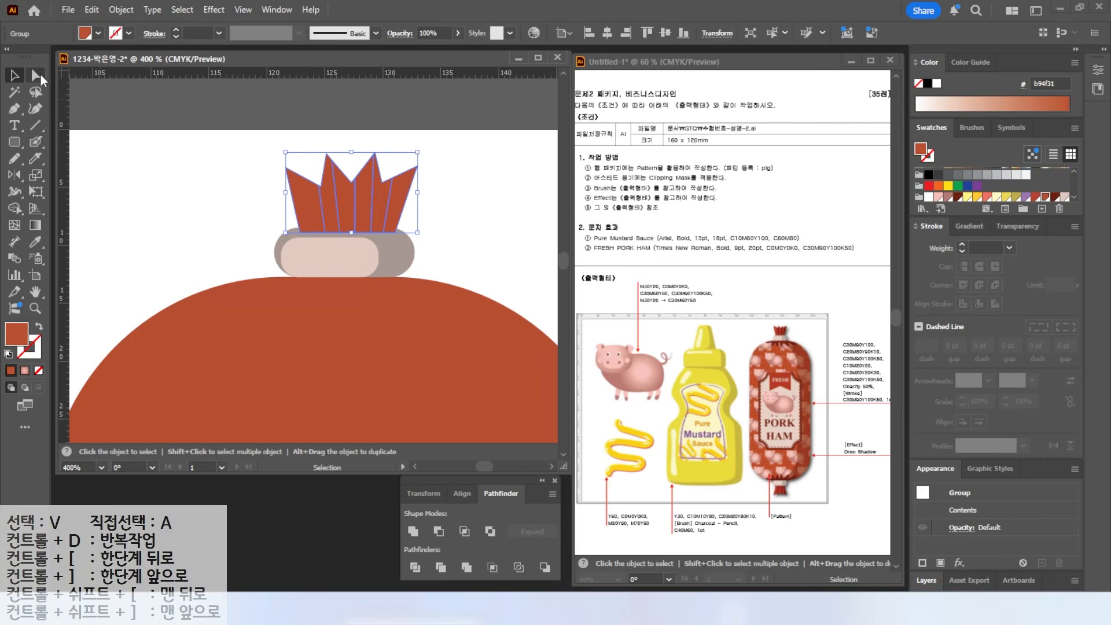
click(135, 164)
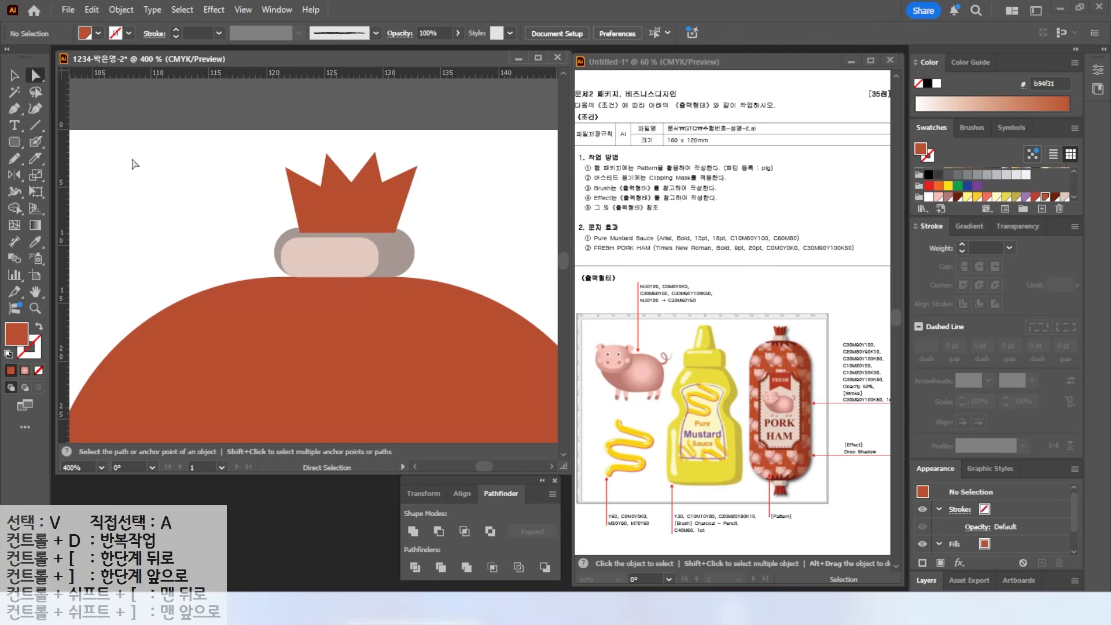
click(332, 202)
shift+click(363, 202)
shift+click(403, 198)
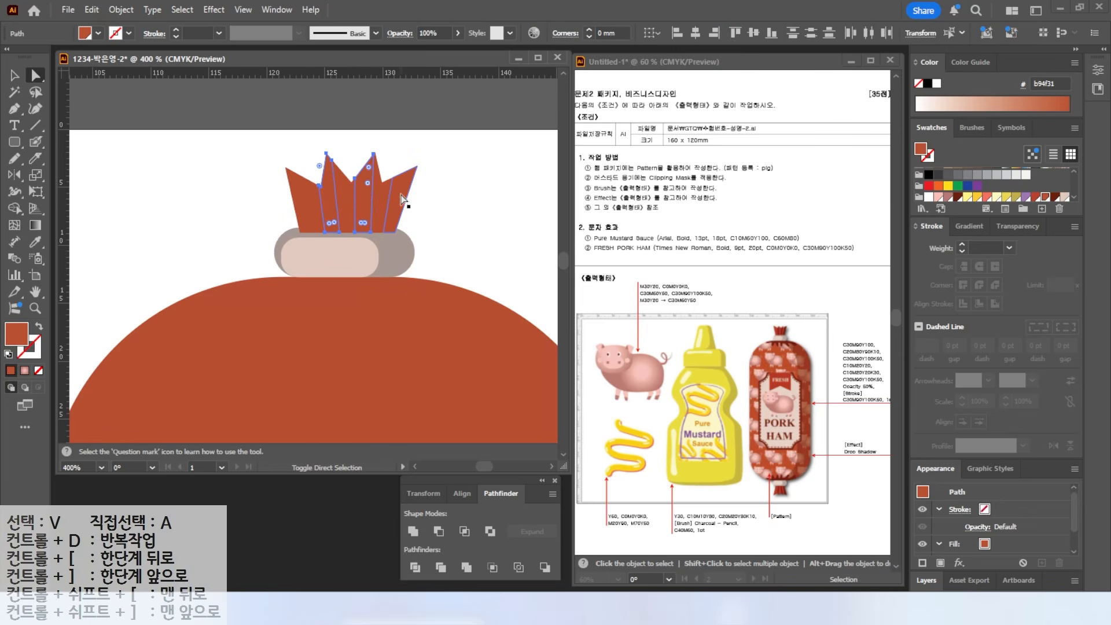
shift+click(398, 196)
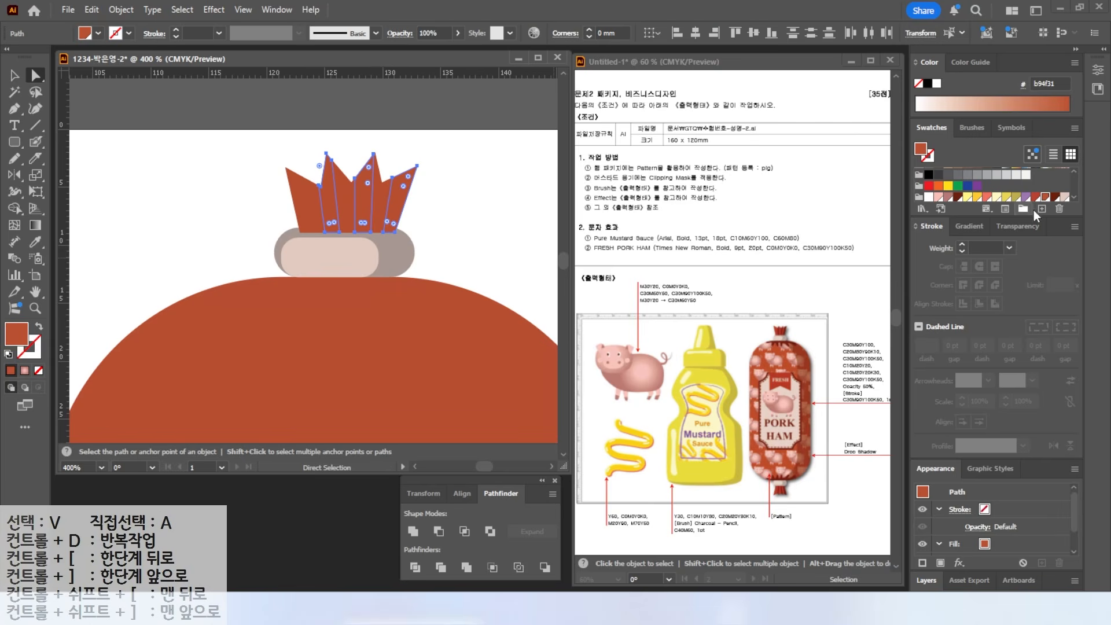
click(1056, 198)
click(176, 174)
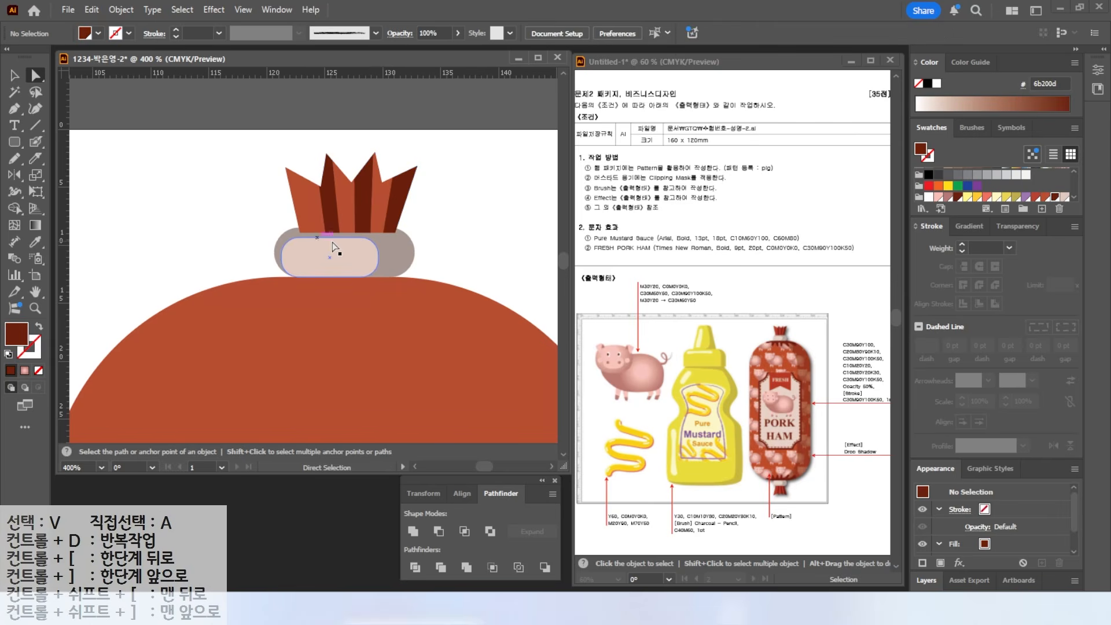
alt+scroll(331, 245, down, 5)
- Select the crown group, take the Reflect tool and switch to Outline view
key(v)
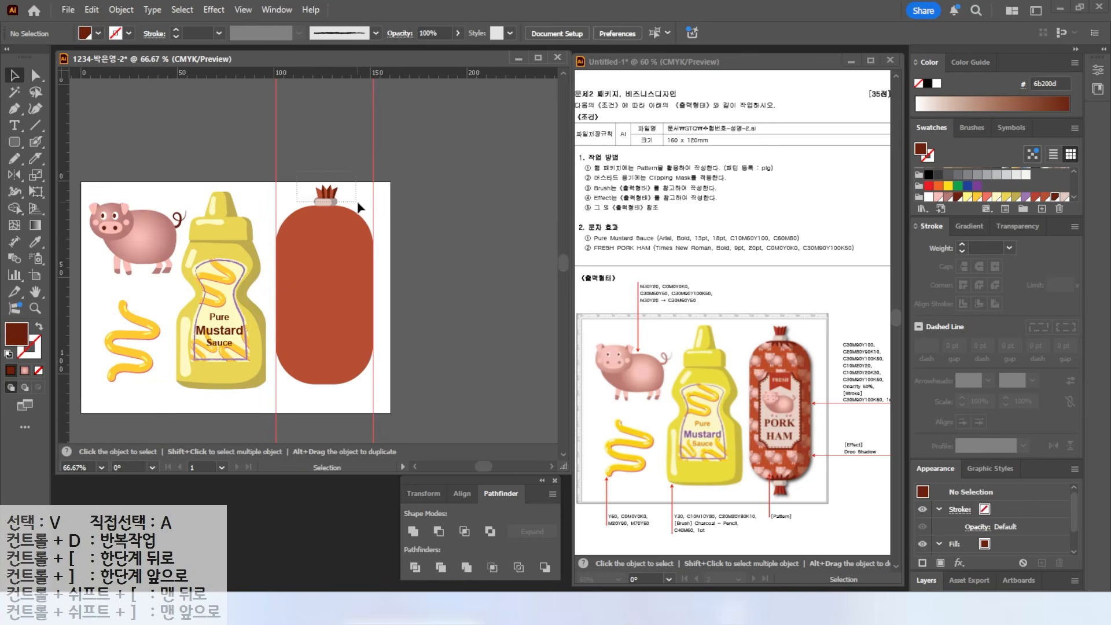
click(325, 196)
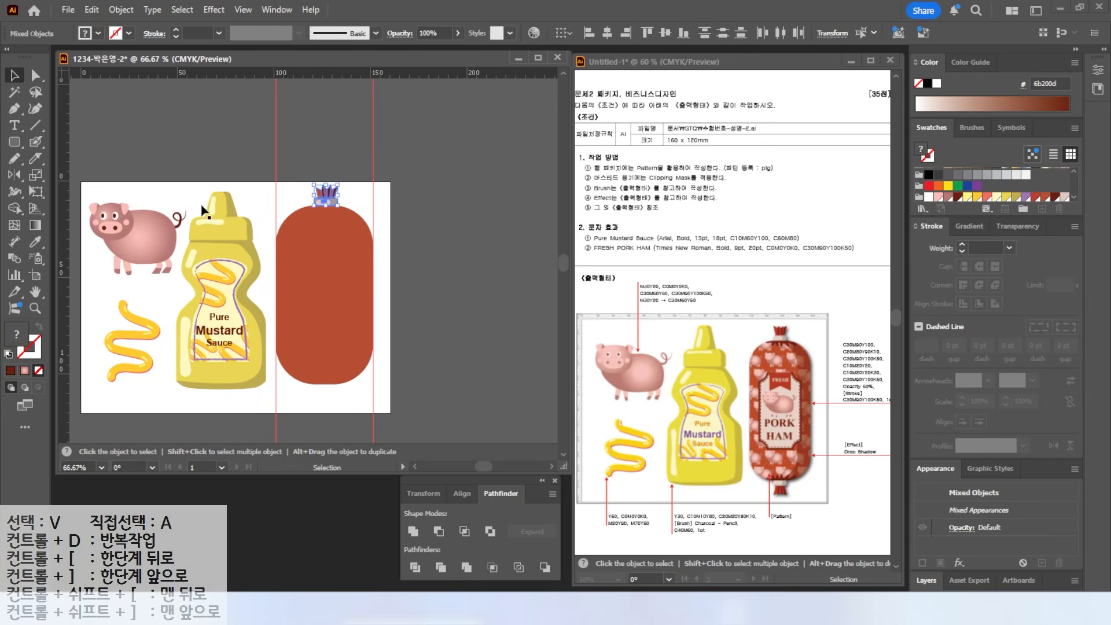
click(13, 177)
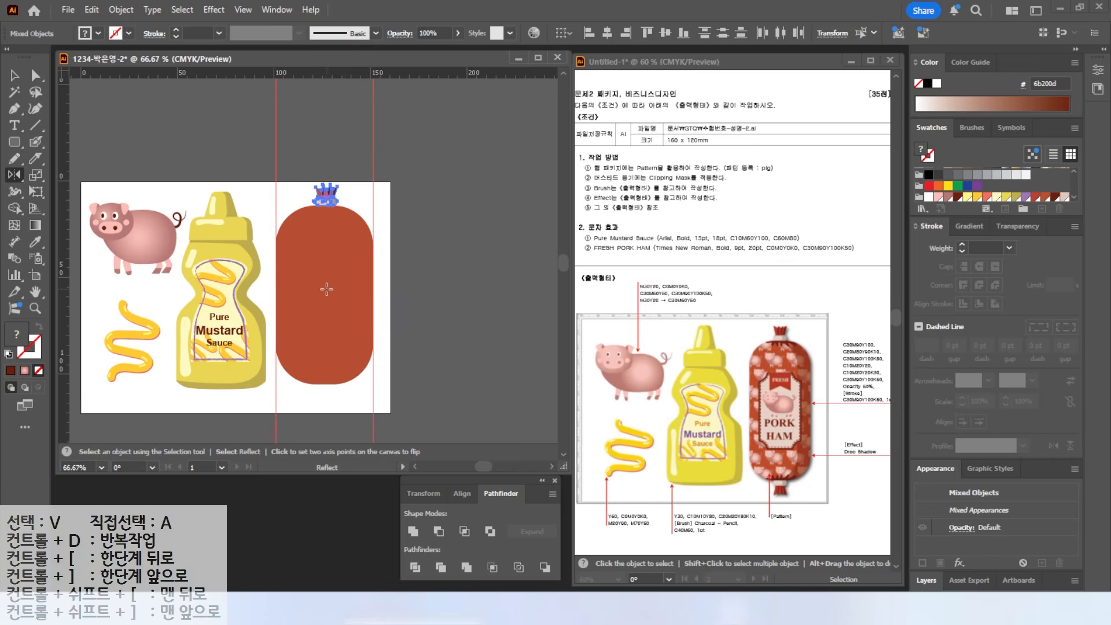
scroll(323, 288, up, 1)
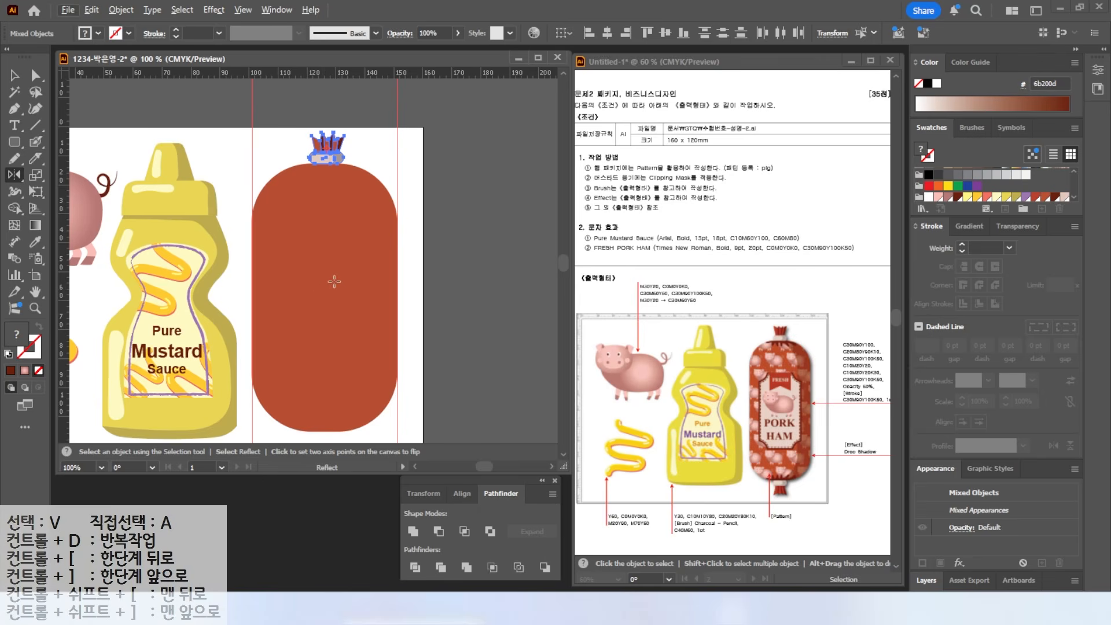
click(243, 10)
scroll(273, 38, up, 2)
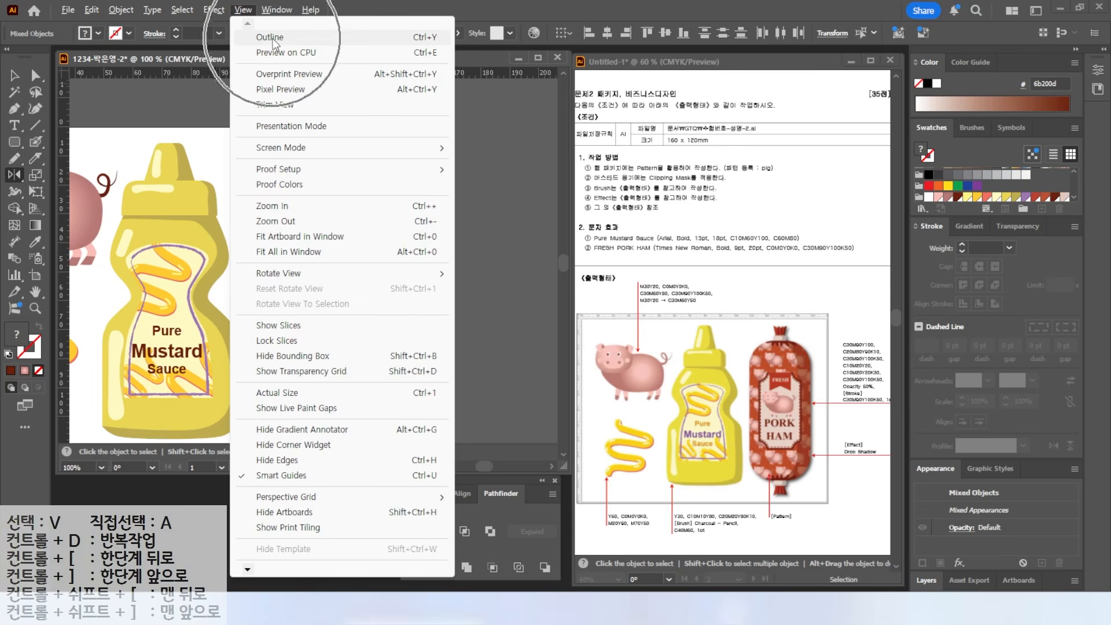
click(272, 37)
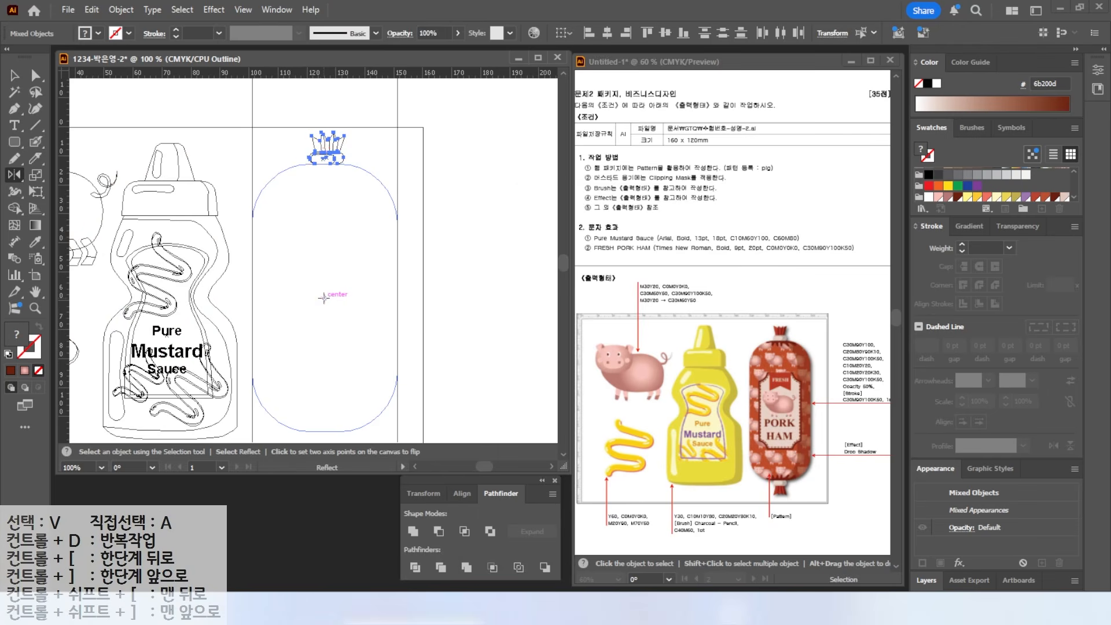
- Reflect a copy of the crown across the horizontal axis about the sausage's centre
alt+click(324, 297)
click(538, 387)
click(538, 387)
click(538, 387)
click(538, 387)
click(538, 387)
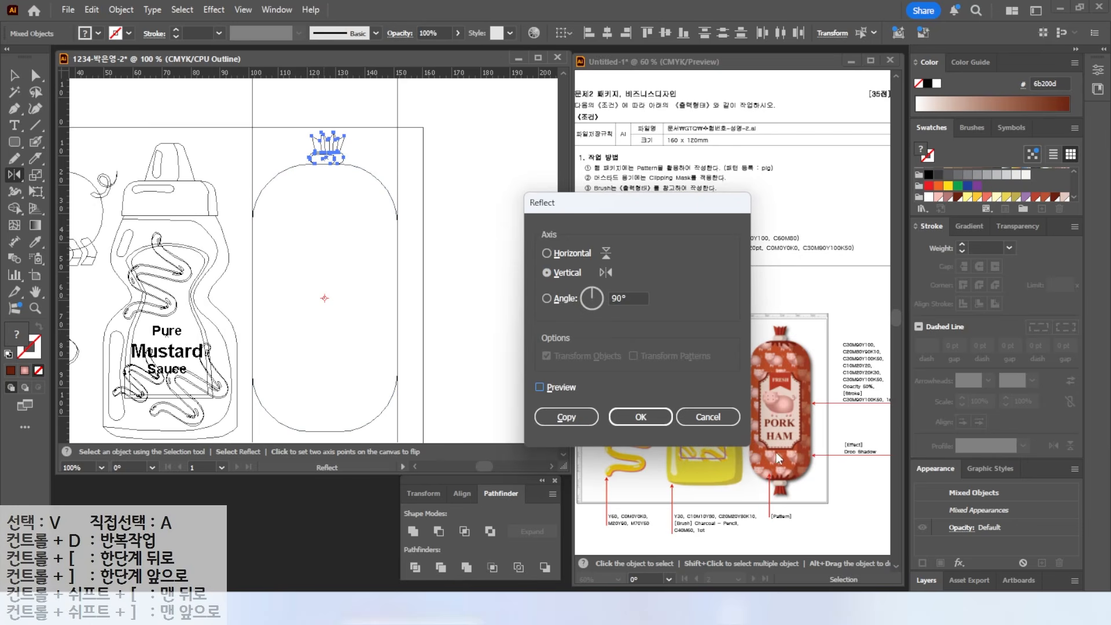
mouse_move(763, 333)
mouse_down()
mouse_move(807, 340)
mouse_move(858, 449)
mouse_move(820, 499)
mouse_move(839, 515)
mouse_up()
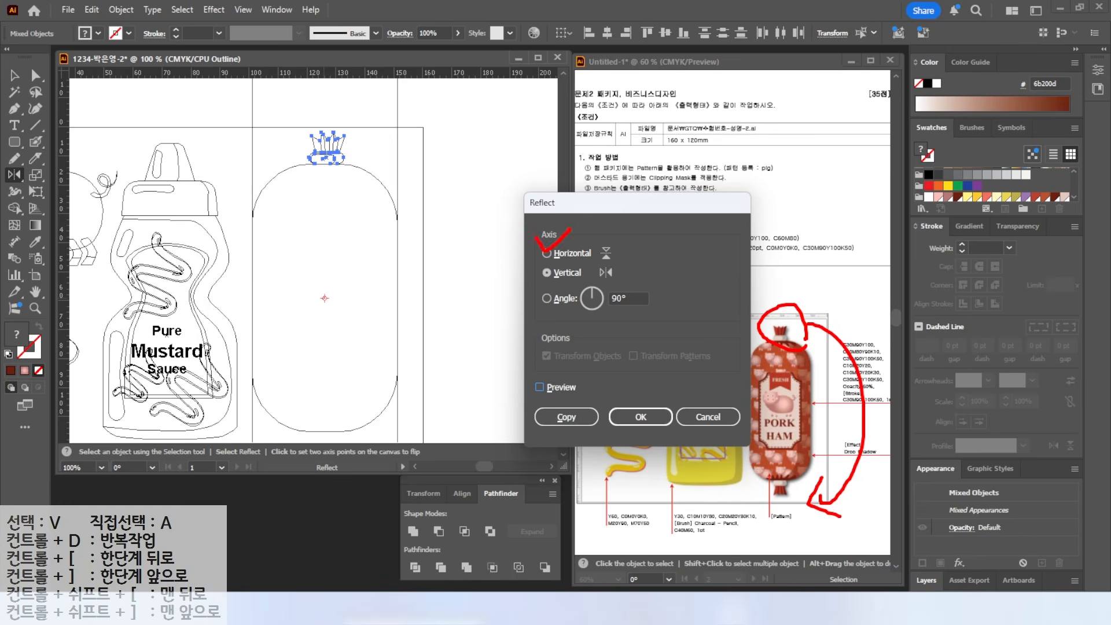
click(546, 252)
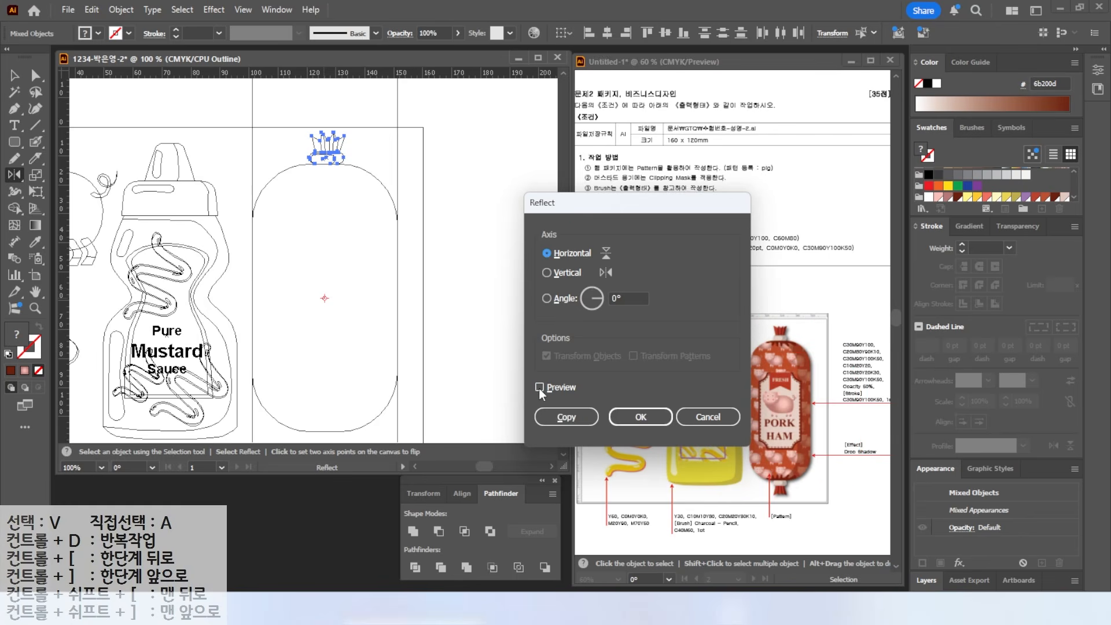
click(540, 388)
click(540, 387)
click(540, 388)
click(540, 388)
click(540, 388)
click(540, 388)
click(540, 388)
click(566, 416)
- Return to full-colour preview and zoom in on the sausage
click(242, 10)
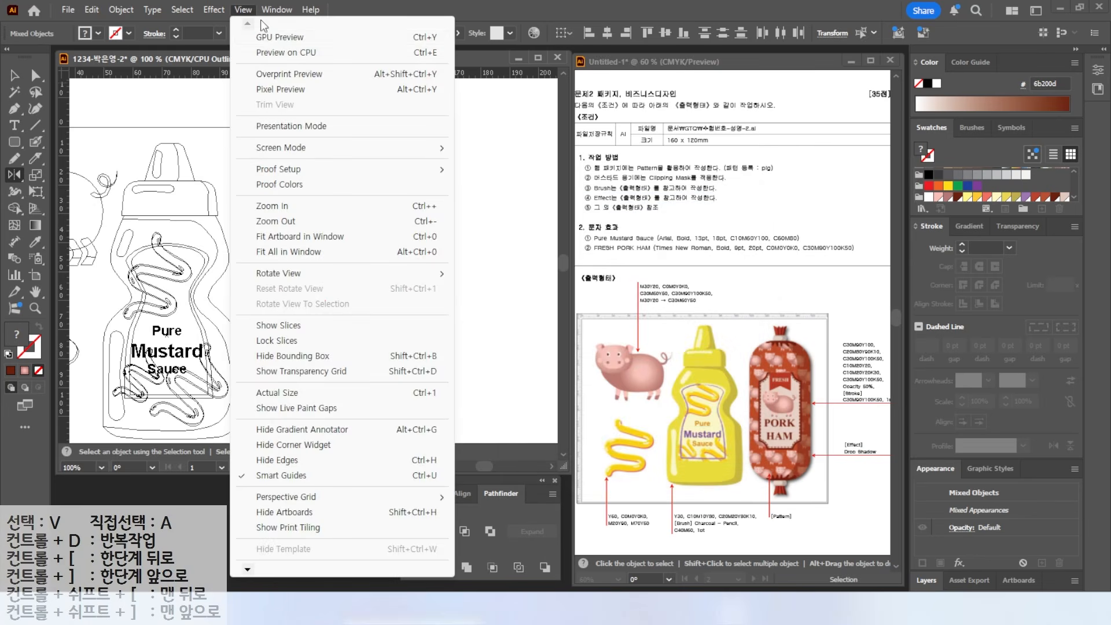
click(273, 36)
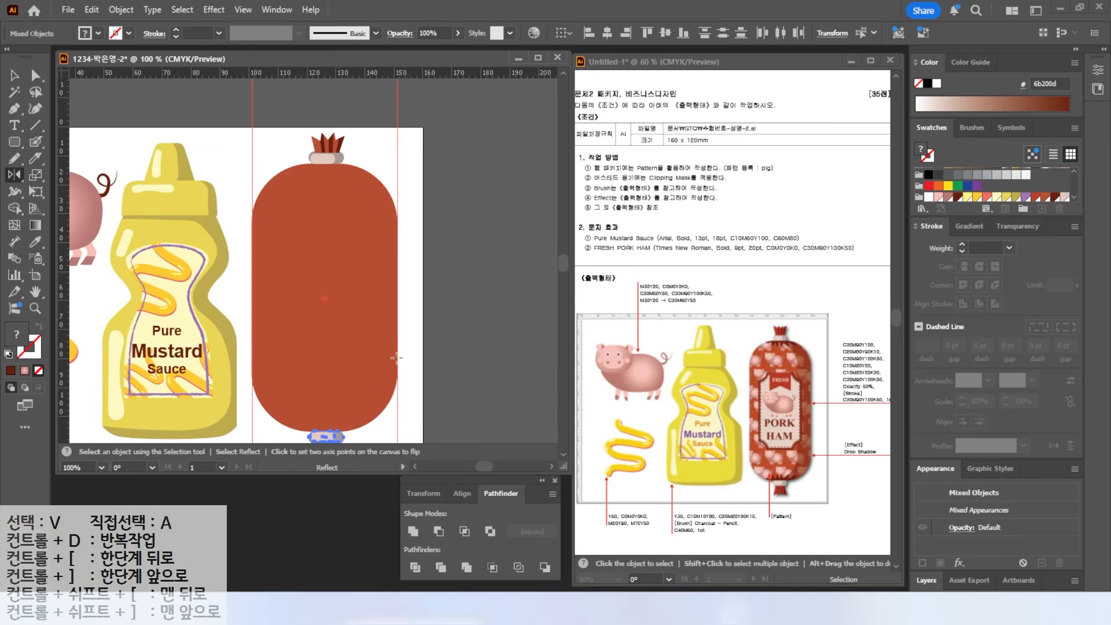
key(ctrl+plus)
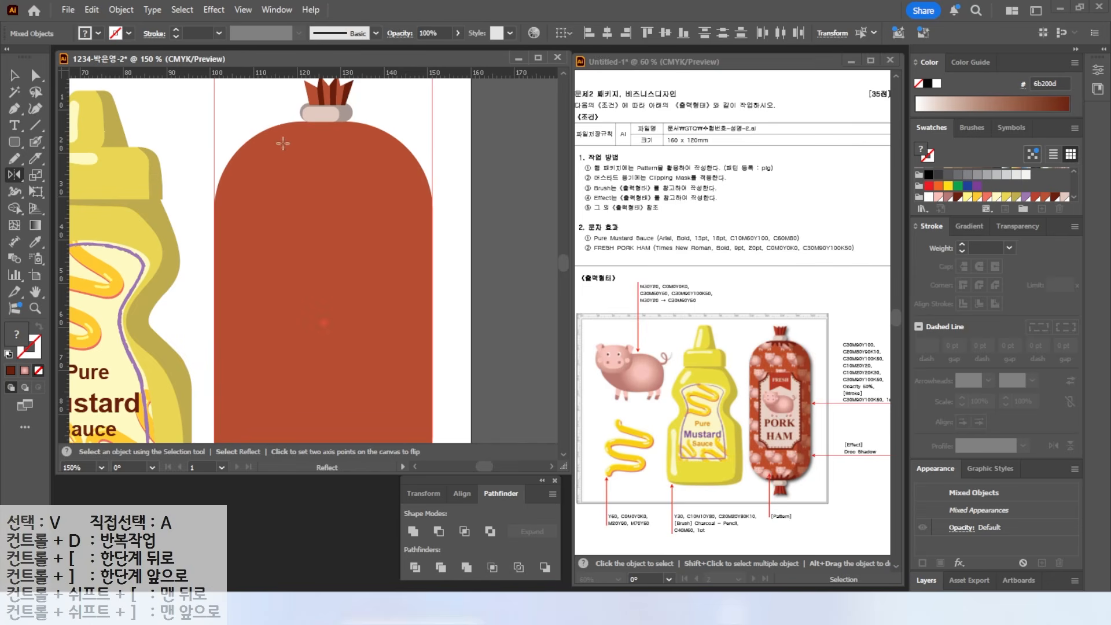
- Draw a wavy Pencil line across the sausage top, sized to sit just below the crown
key(v)
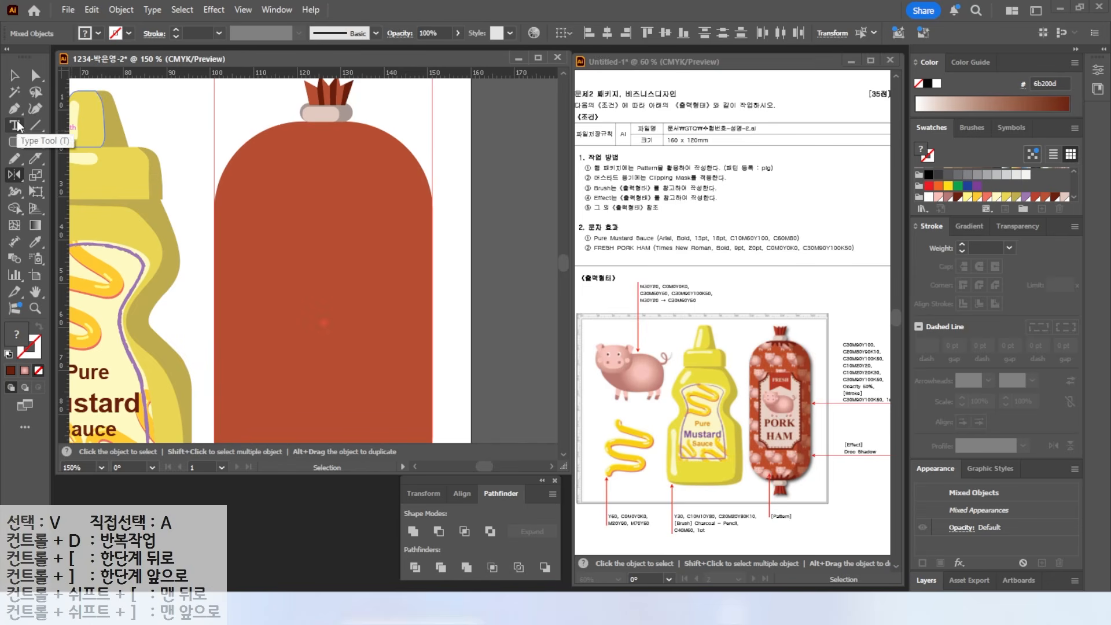
click(22, 159)
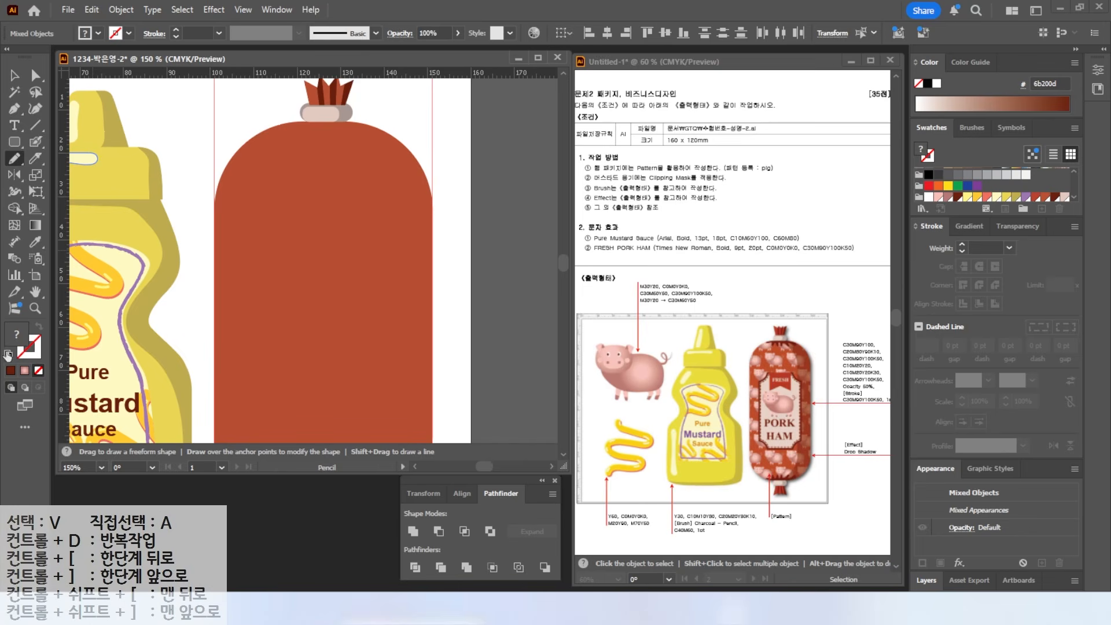
click(16, 76)
click(139, 122)
click(8, 354)
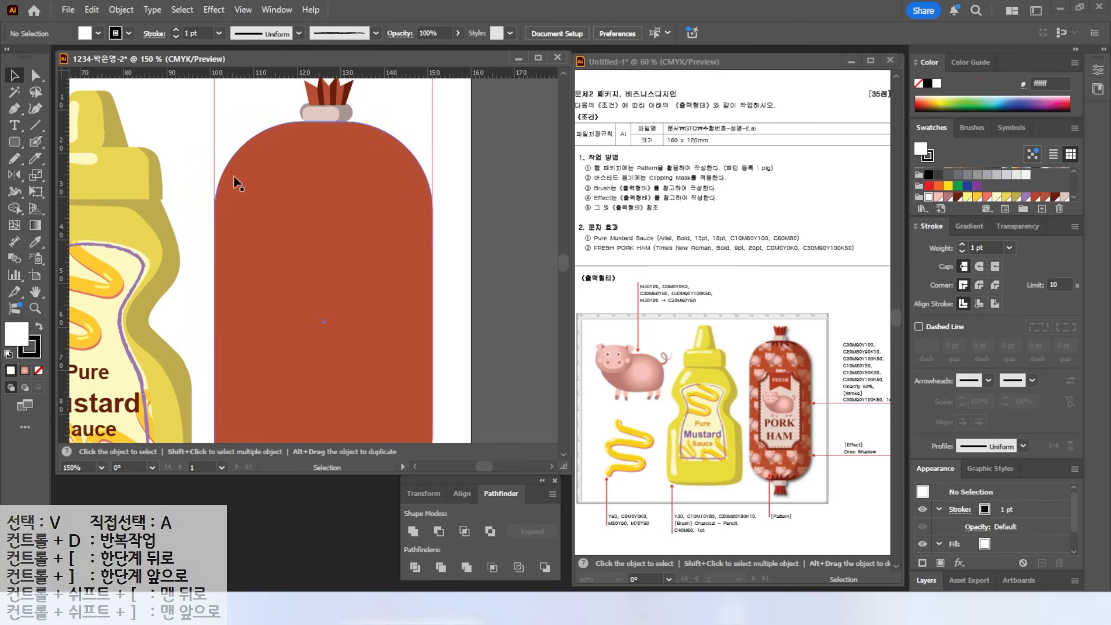
scroll(330, 122, up, 2)
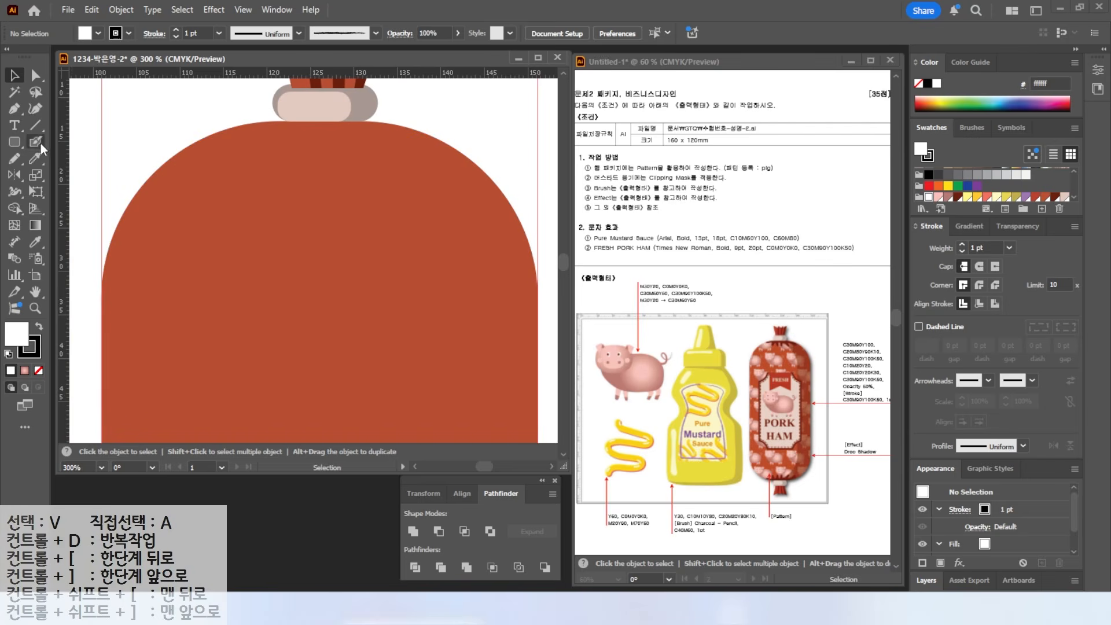
click(19, 163)
mouse_move(251, 107)
mouse_down()
mouse_move(311, 173)
mouse_move(405, 191)
mouse_move(439, 165)
mouse_move(460, 102)
mouse_up()
key(v)
drag(466, 142, 418, 142)
drag(322, 177, 323, 168)
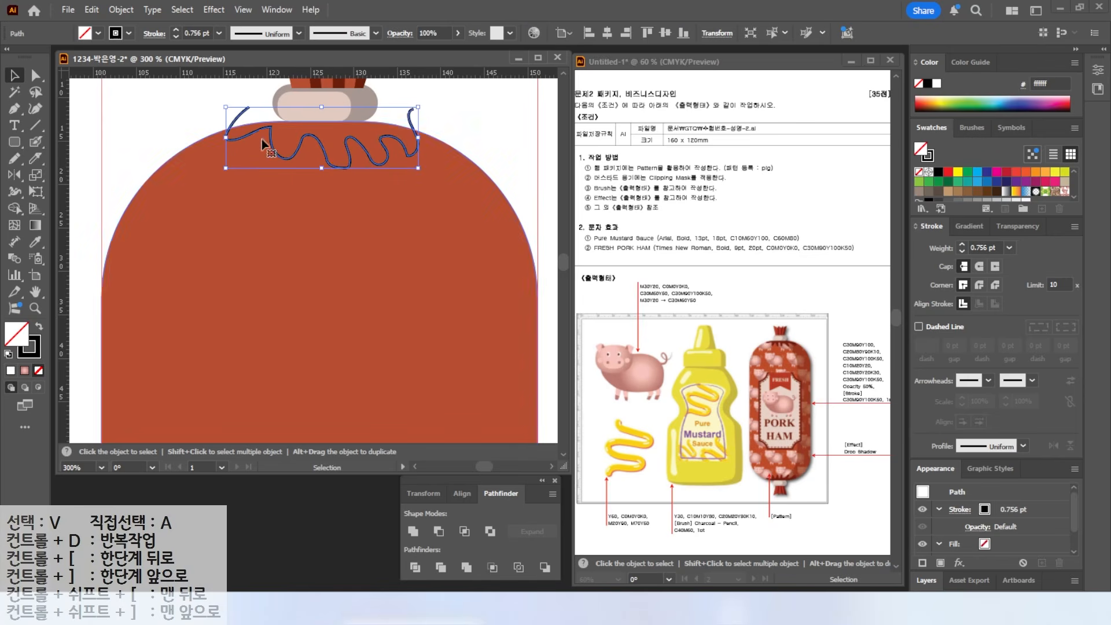
drag(244, 137, 274, 173)
- Trim the sausage along the wavy line and colour the top piece 6b200d
click(179, 122)
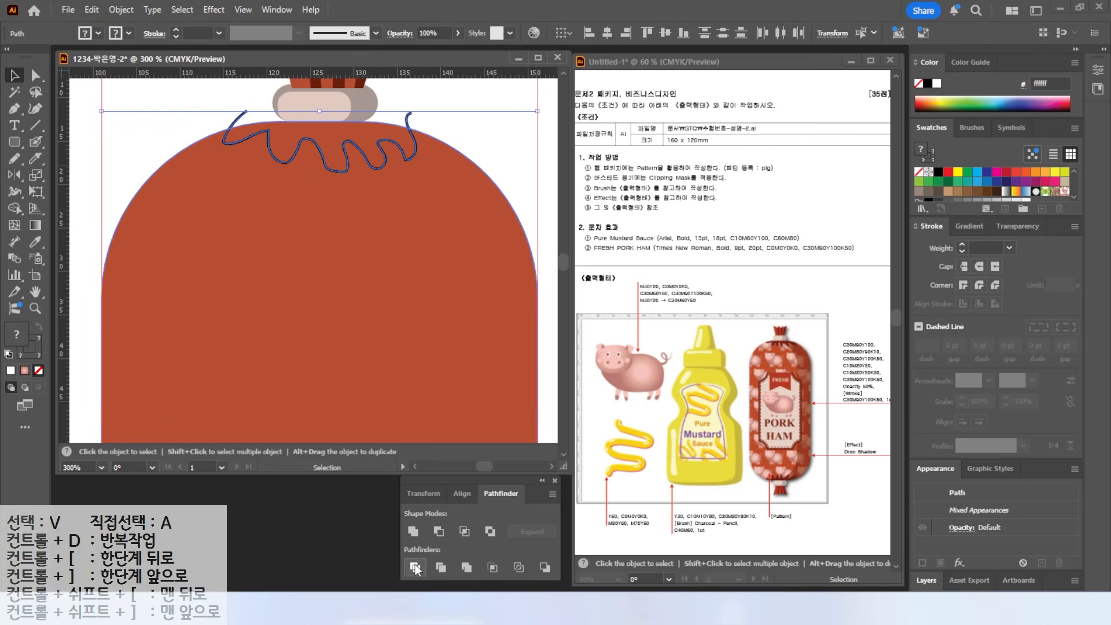
click(440, 566)
click(197, 103)
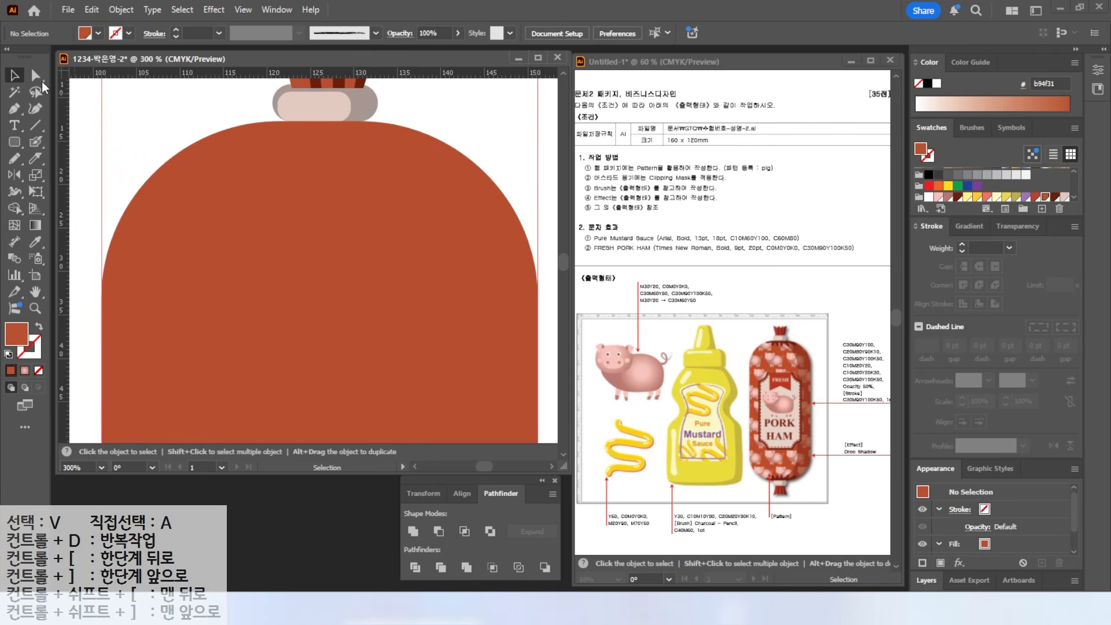
key(a)
click(294, 141)
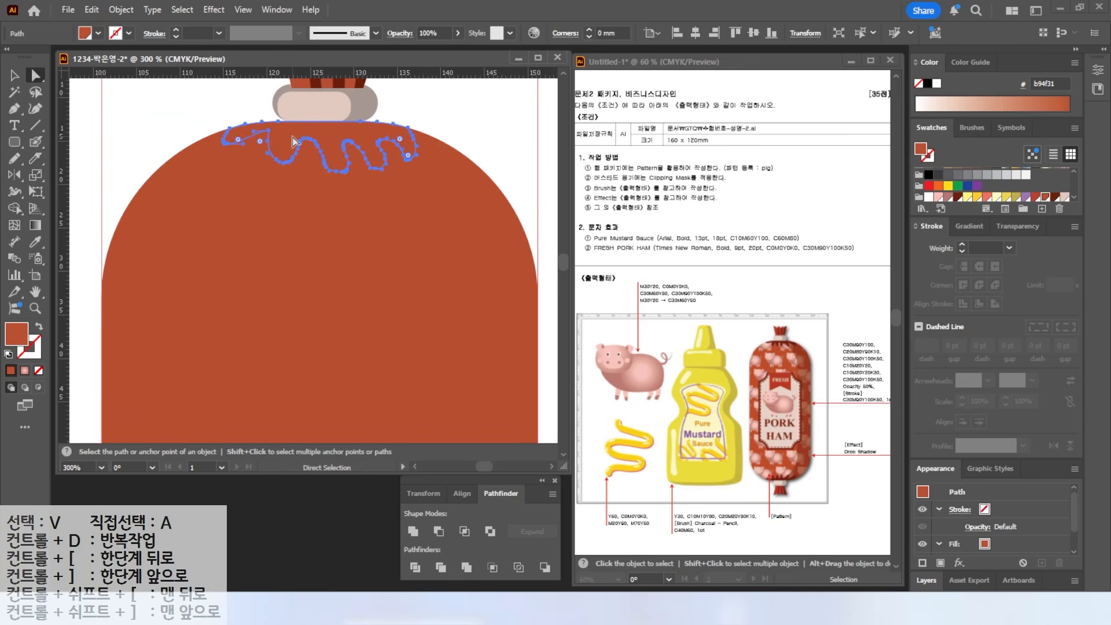
click(1054, 198)
scroll(449, 202, down, 3)
key(v)
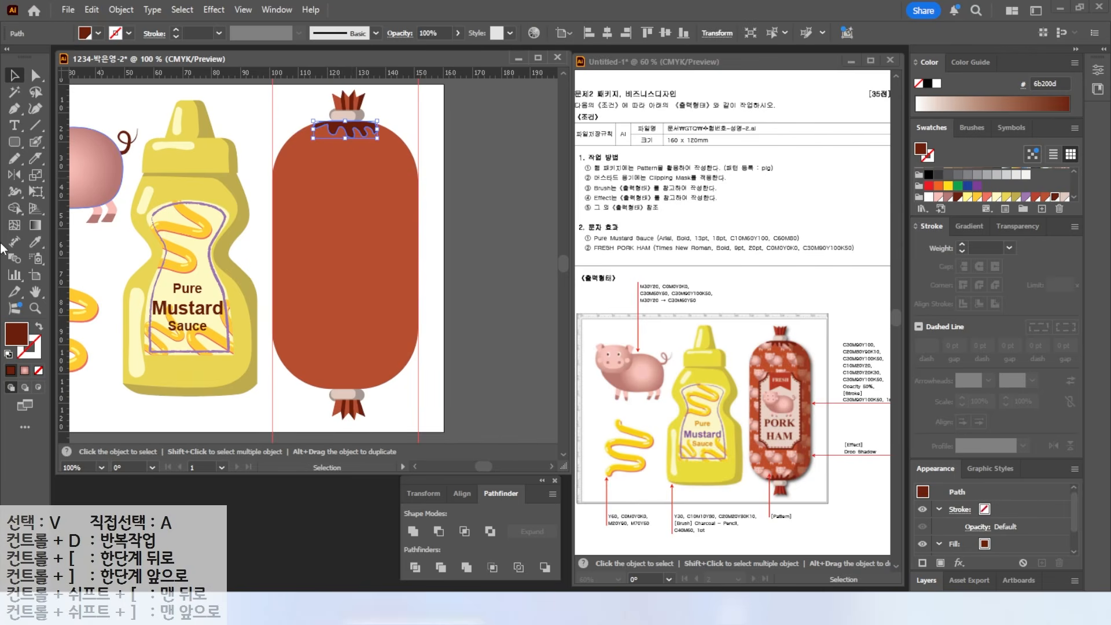
- Reflect a copy of the wavy top ruffle to the sausage's bottom
click(14, 176)
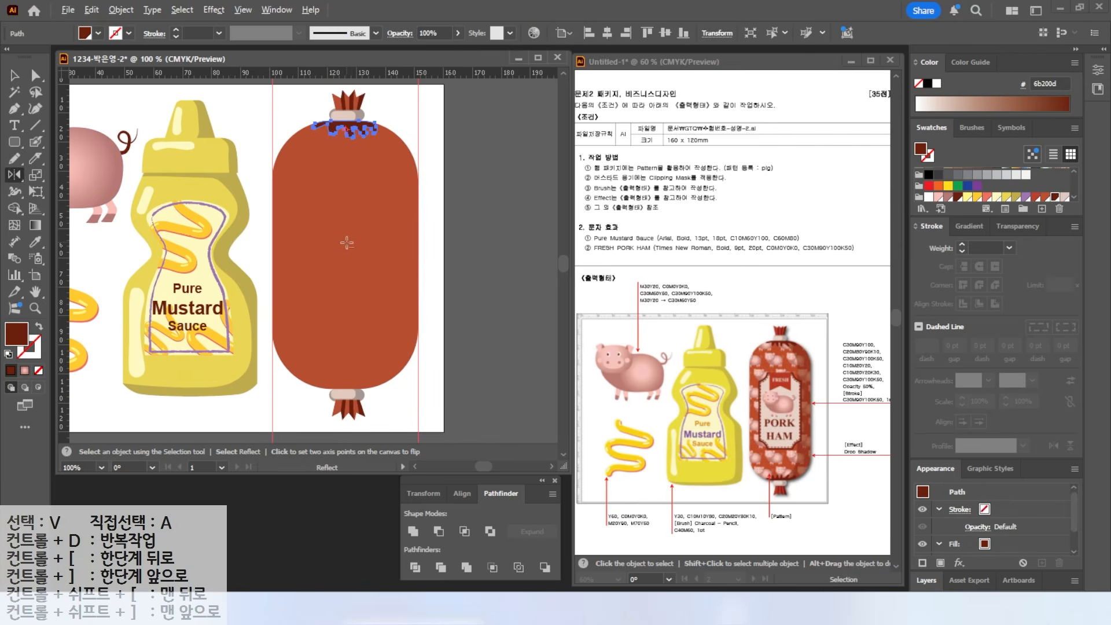
alt+click(376, 250)
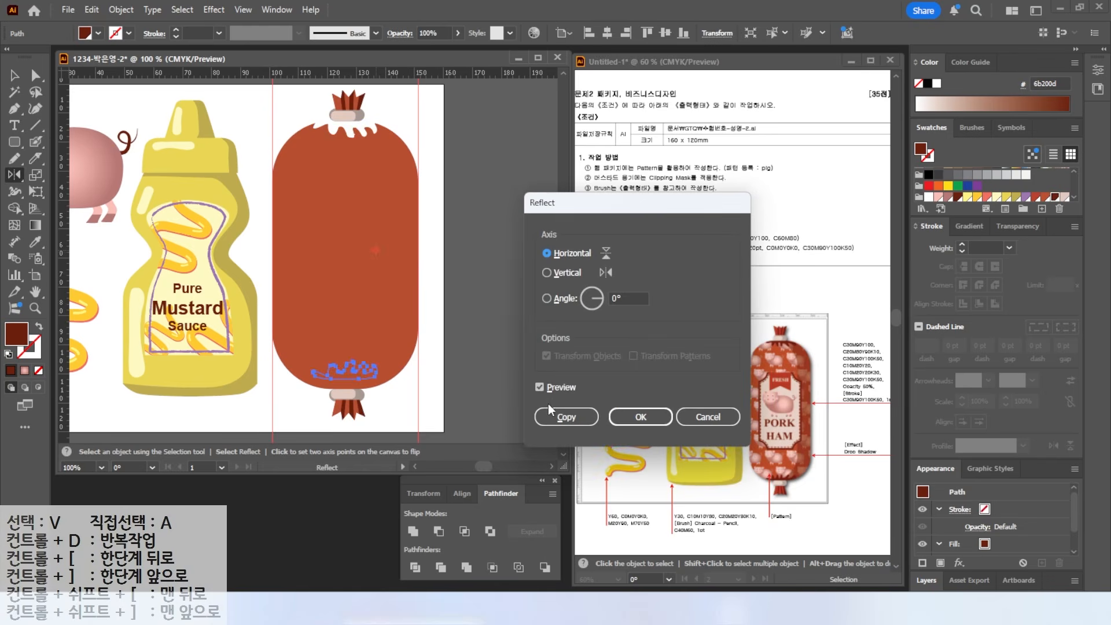
click(538, 386)
click(537, 387)
click(538, 386)
click(538, 387)
click(566, 416)
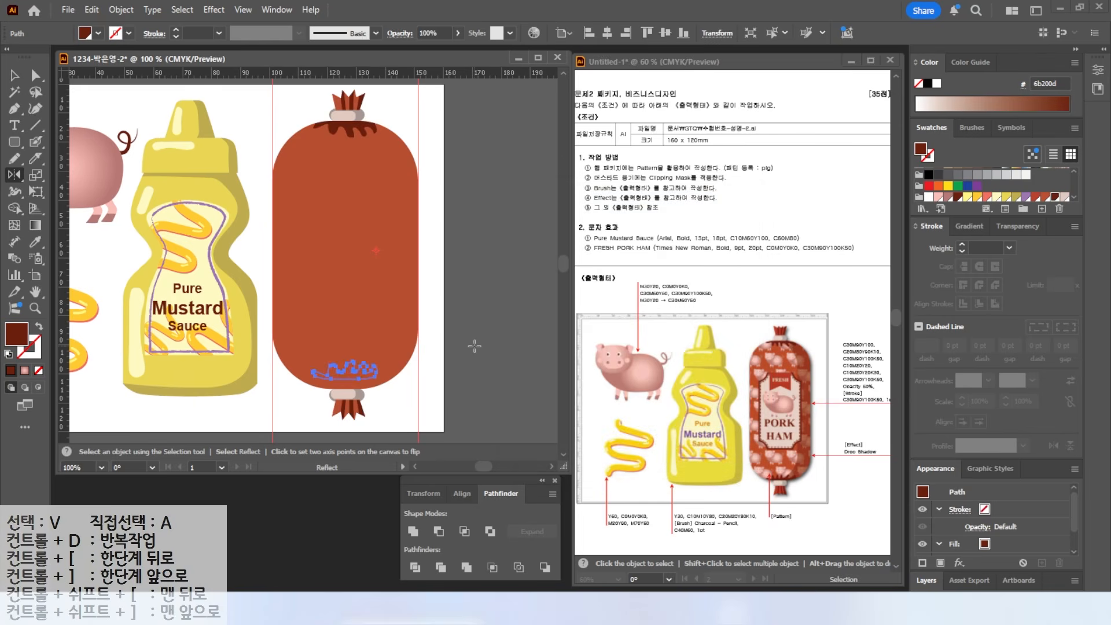
- Bring the reflected ruffle to the front and move it onto the sausage's bottom edge
right_click(363, 371)
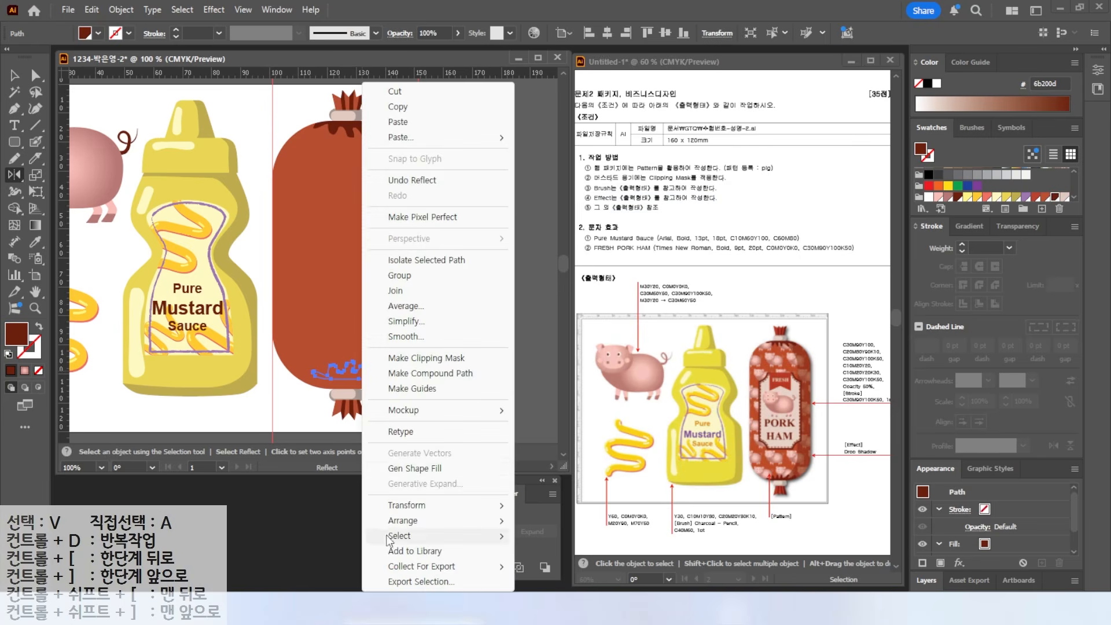
mouse_move(407, 525)
click(563, 520)
click(14, 75)
click(417, 397)
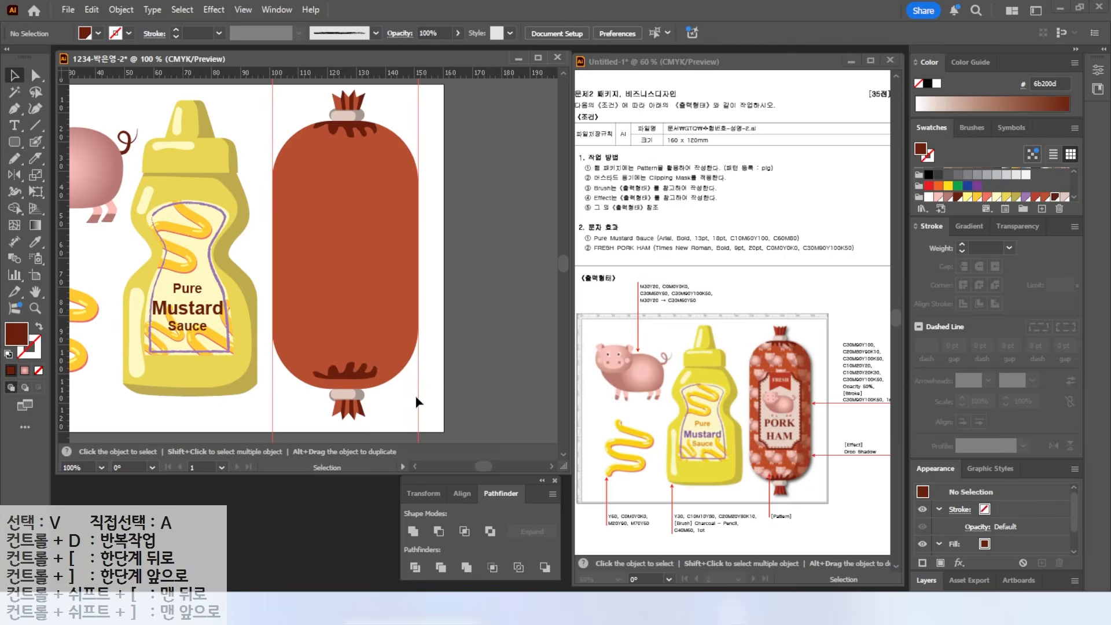
scroll(352, 400, up, 2)
drag(342, 350, 344, 370)
click(459, 392)
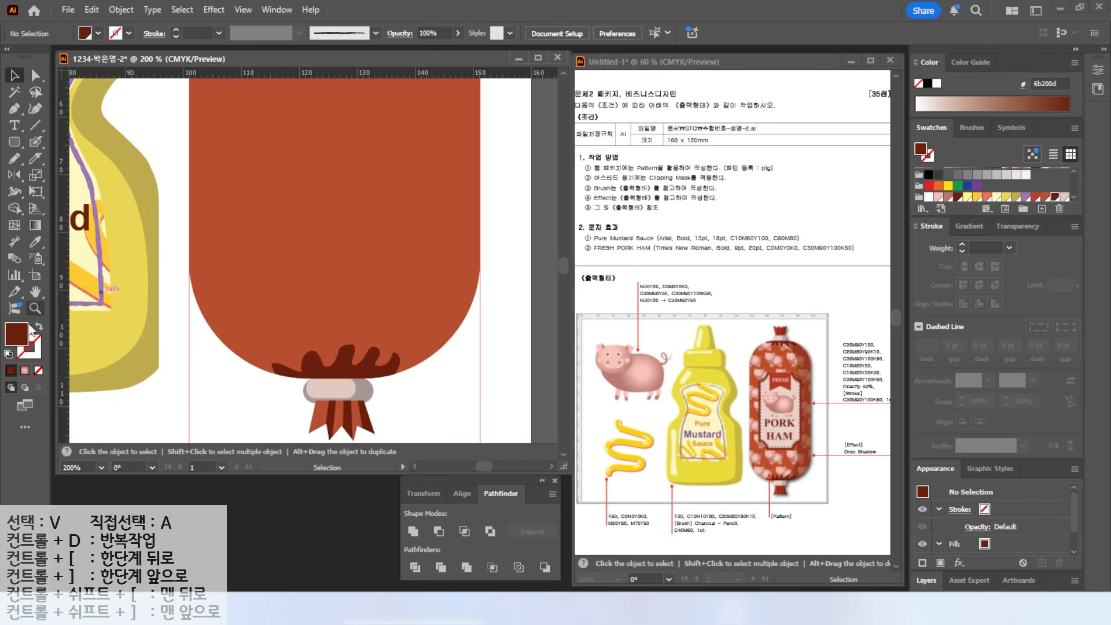
- Fit the artboard in view, ungroup the sausage, and select the sausage body alone
double_click(36, 291)
drag(510, 195, 452, 191)
key(v)
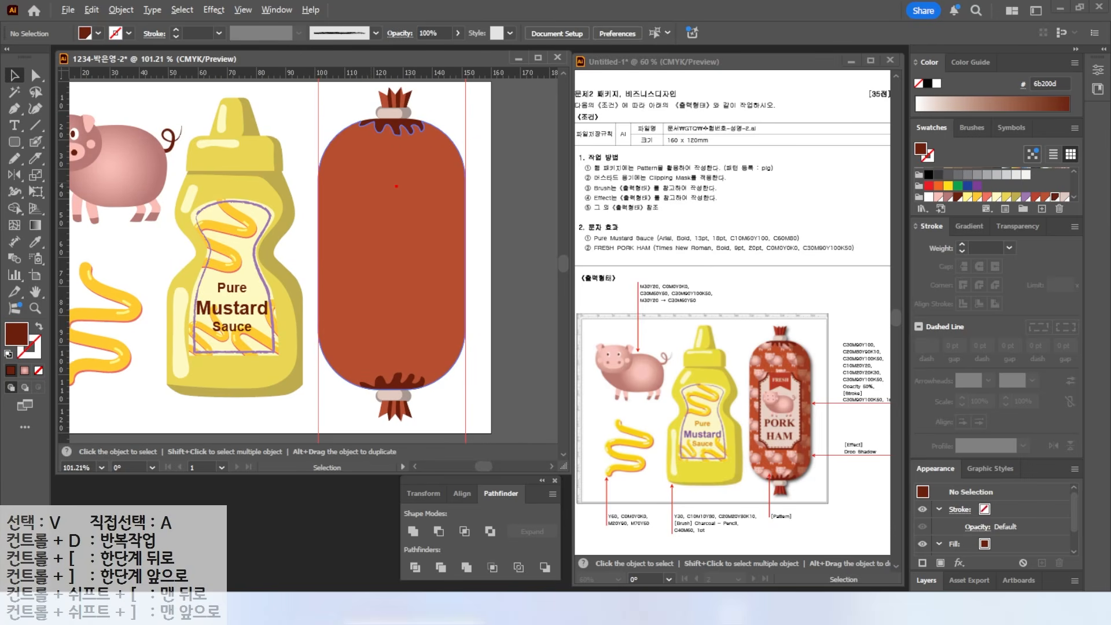
click(376, 196)
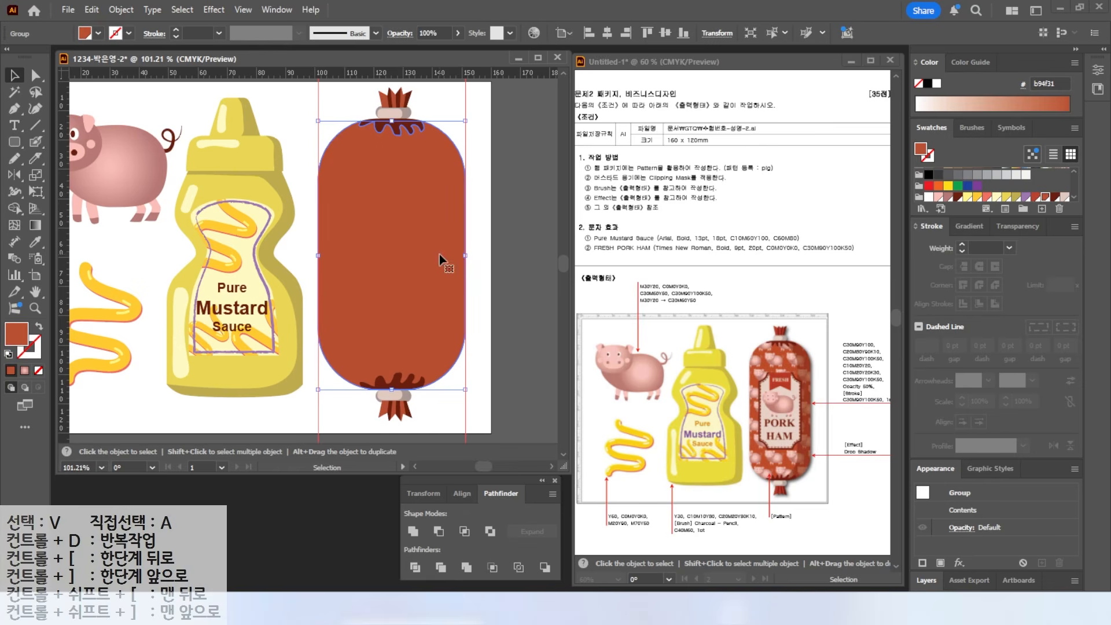
right_click(419, 245)
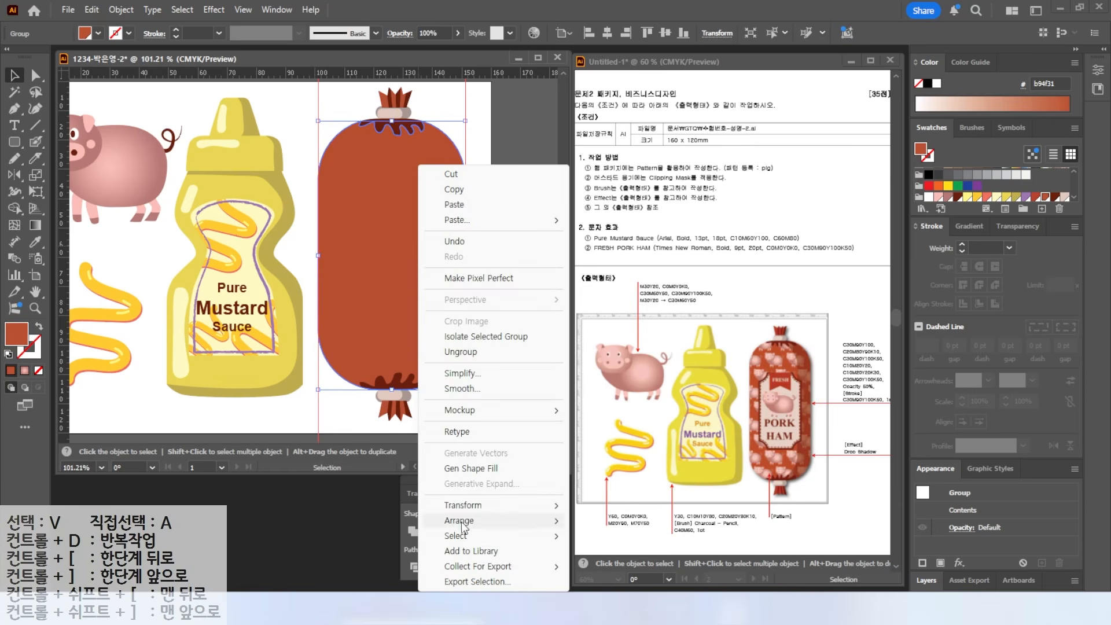
click(451, 352)
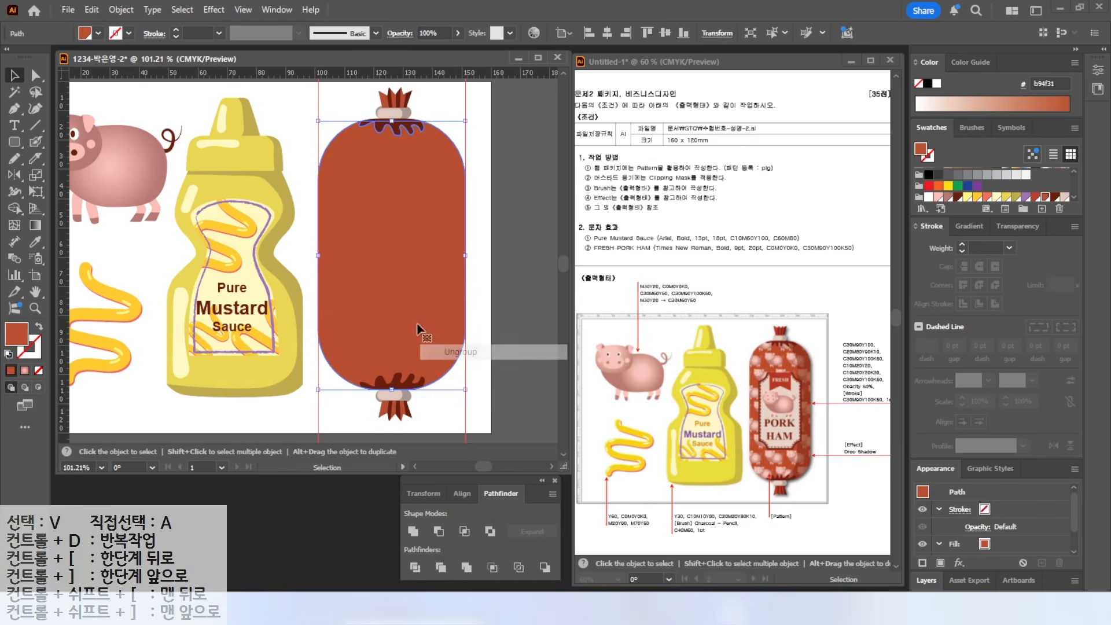
click(307, 133)
click(382, 185)
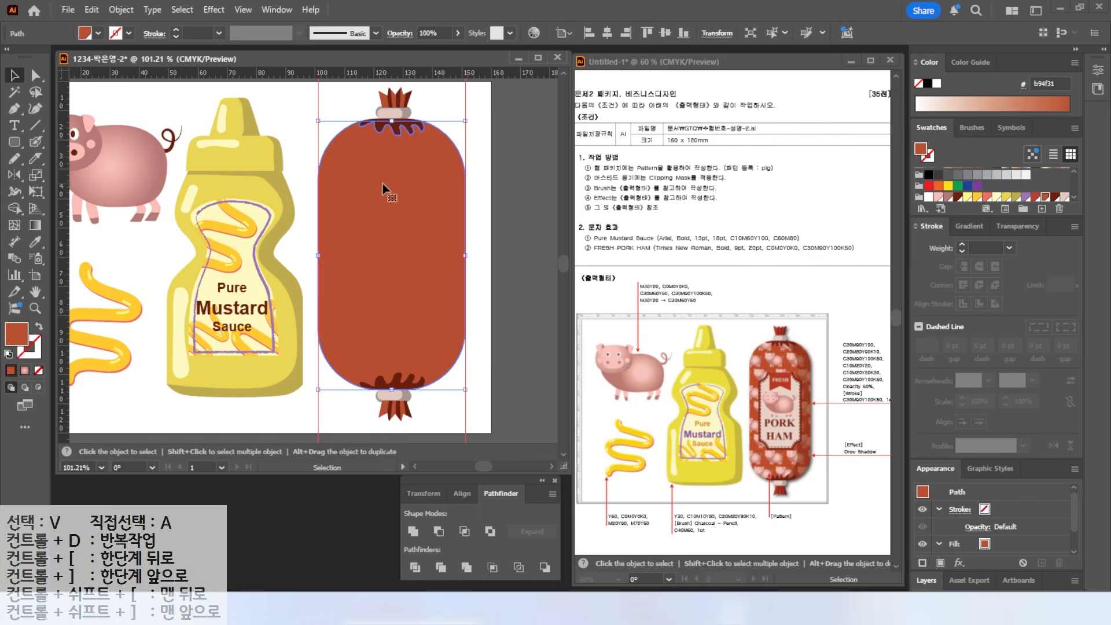
- Duplicate the sausage body, fill the copy with the pig pattern, and lay it over the sausage
mouse_move(383, 184)
mouse_down()
mouse_move(426, 189)
mouse_move(382, 192)
mouse_up()
key(a)
key(ctrl+c)
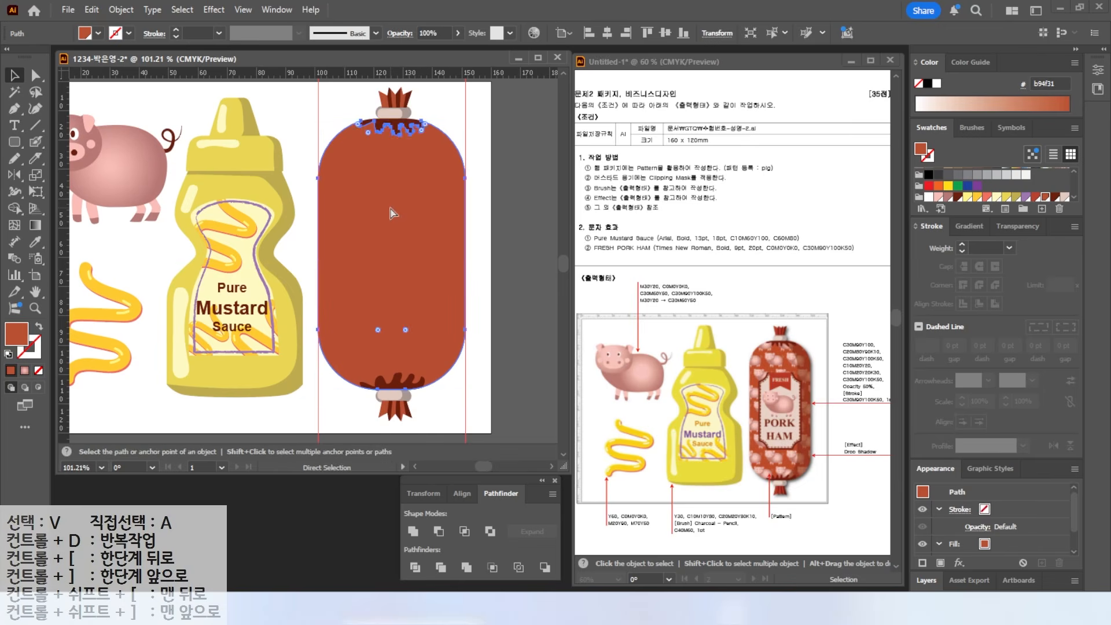
key(ctrl+v)
key(v)
drag(342, 218, 259, 206)
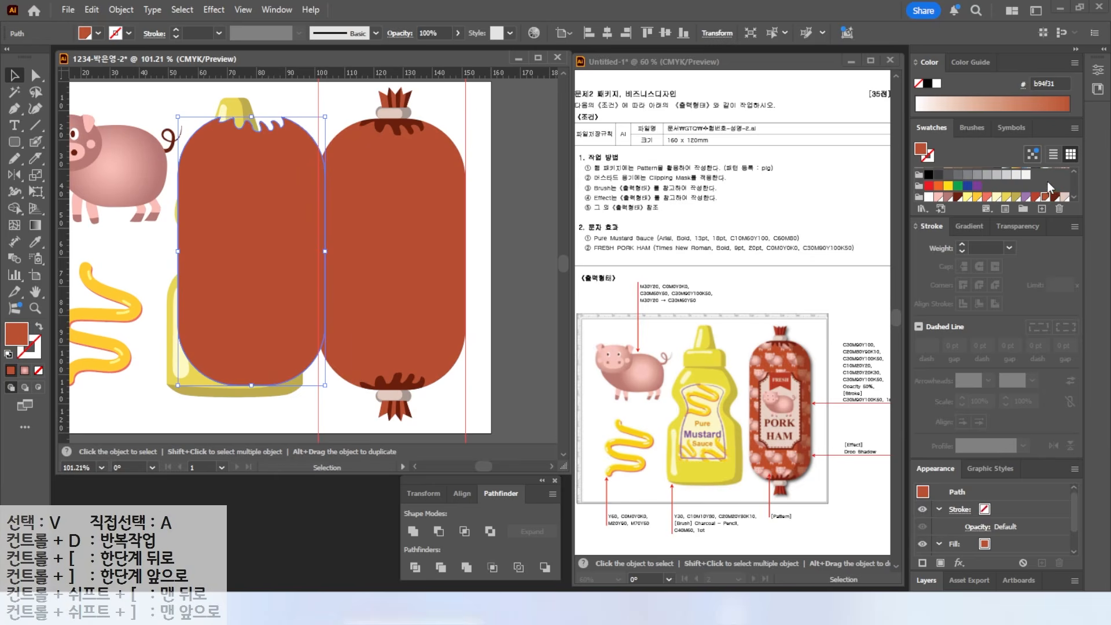
scroll(1048, 187, up, 5)
click(1064, 191)
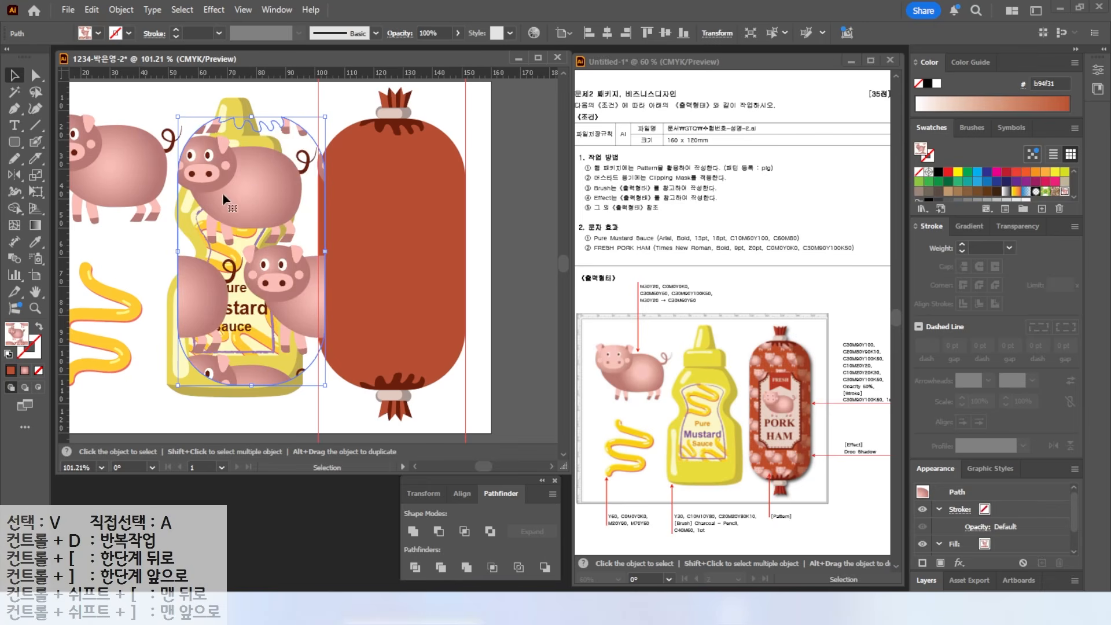
drag(264, 186, 400, 210)
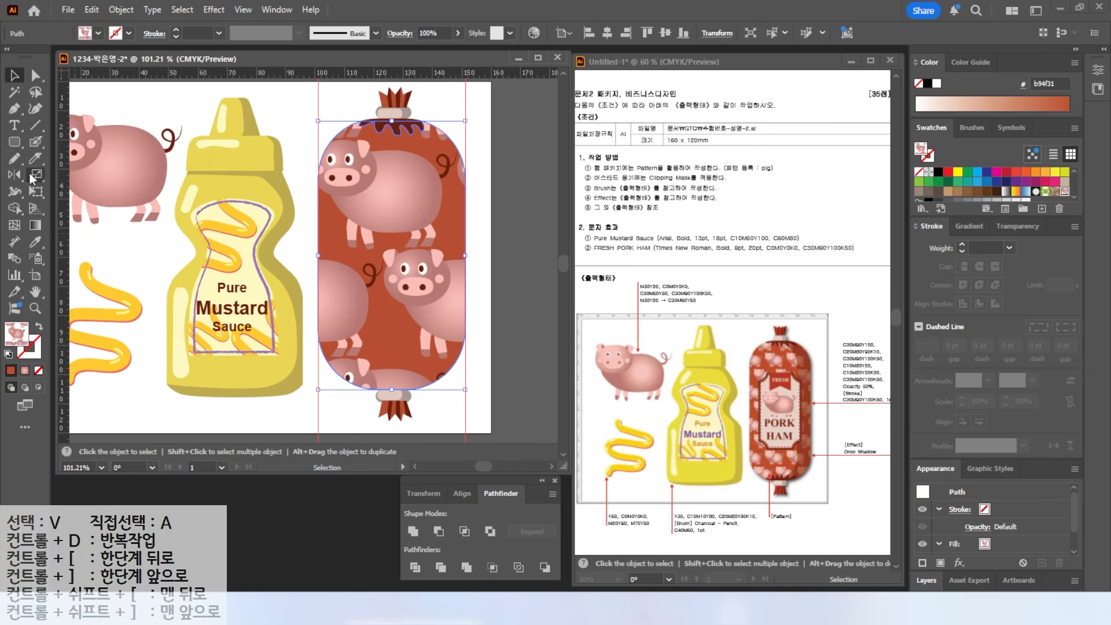
- Enter a 30% uniform scale in the Scale dialog and compare it with preview on and off
double_click(31, 175)
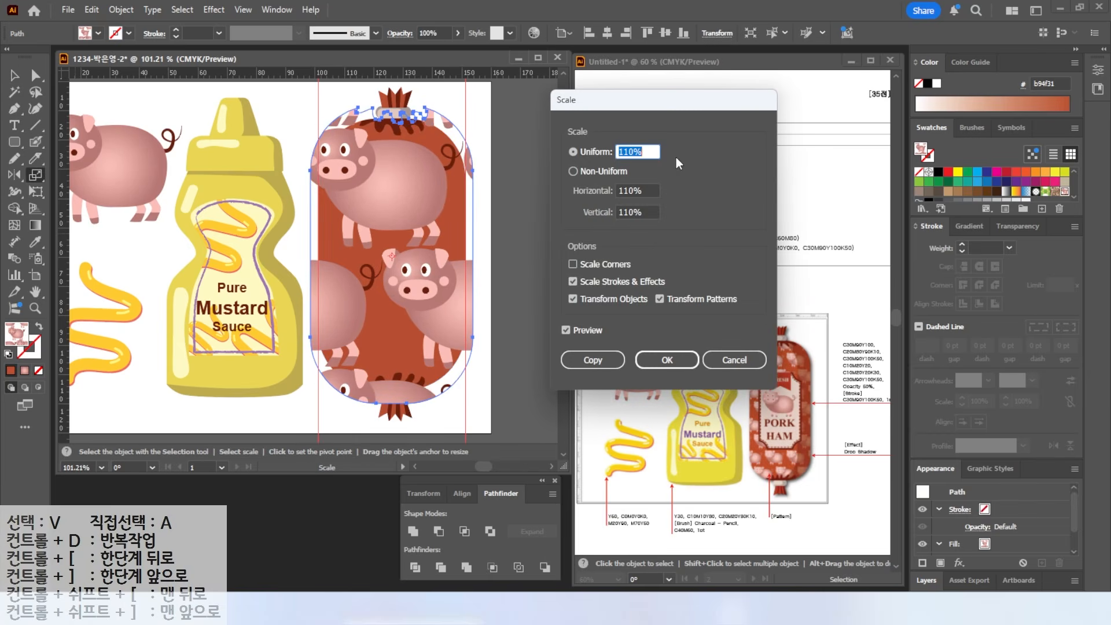
text(30)
click(568, 329)
click(567, 329)
click(567, 330)
click(567, 330)
click(567, 329)
click(567, 329)
click(567, 330)
click(567, 330)
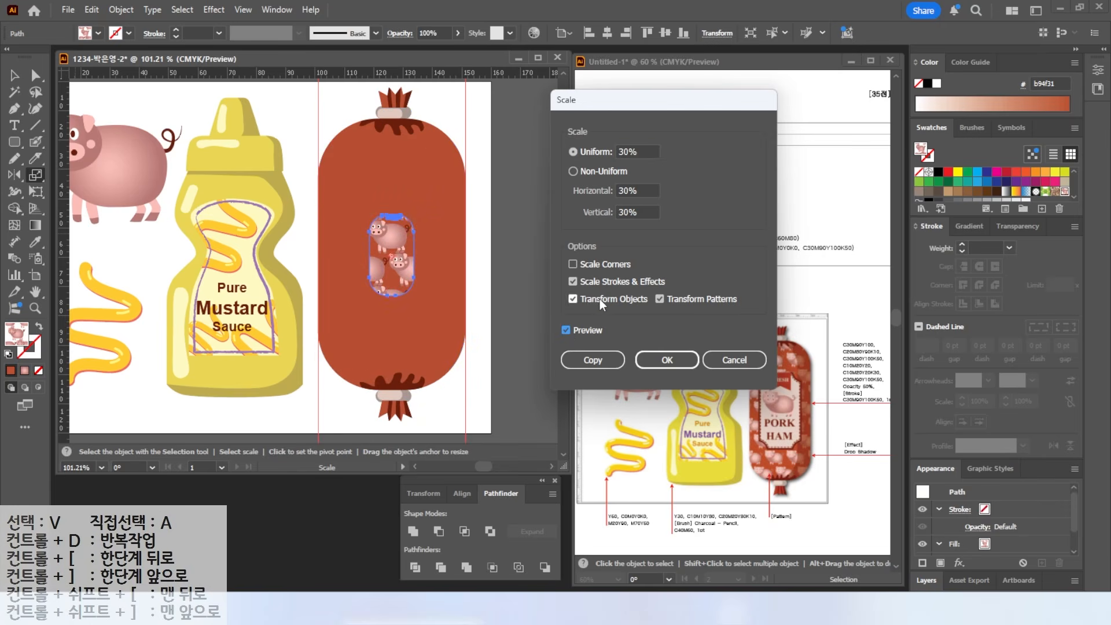
- Scale only the pig pattern to 35%, with Transform Objects unchecked, and apply
key(alt+2)
drag(569, 294, 522, 258)
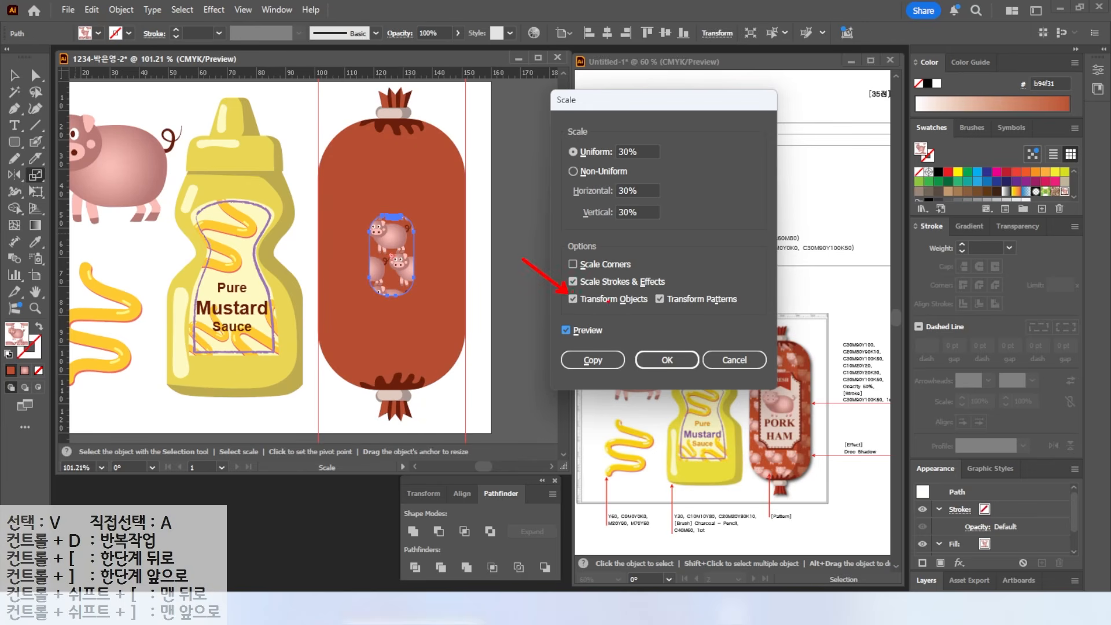
click(573, 298)
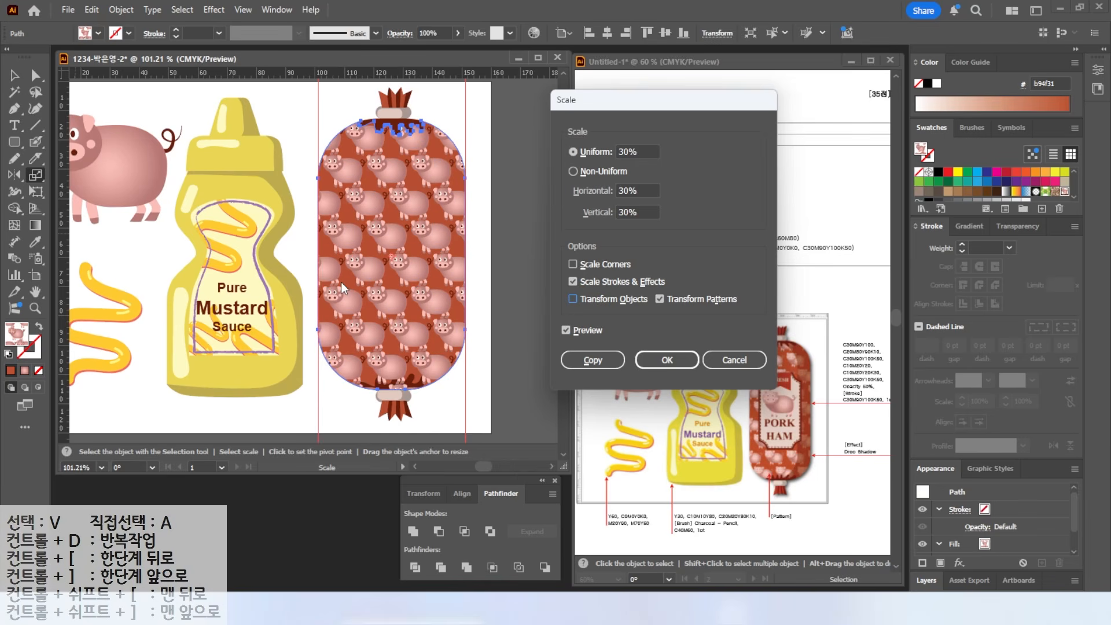
click(571, 154)
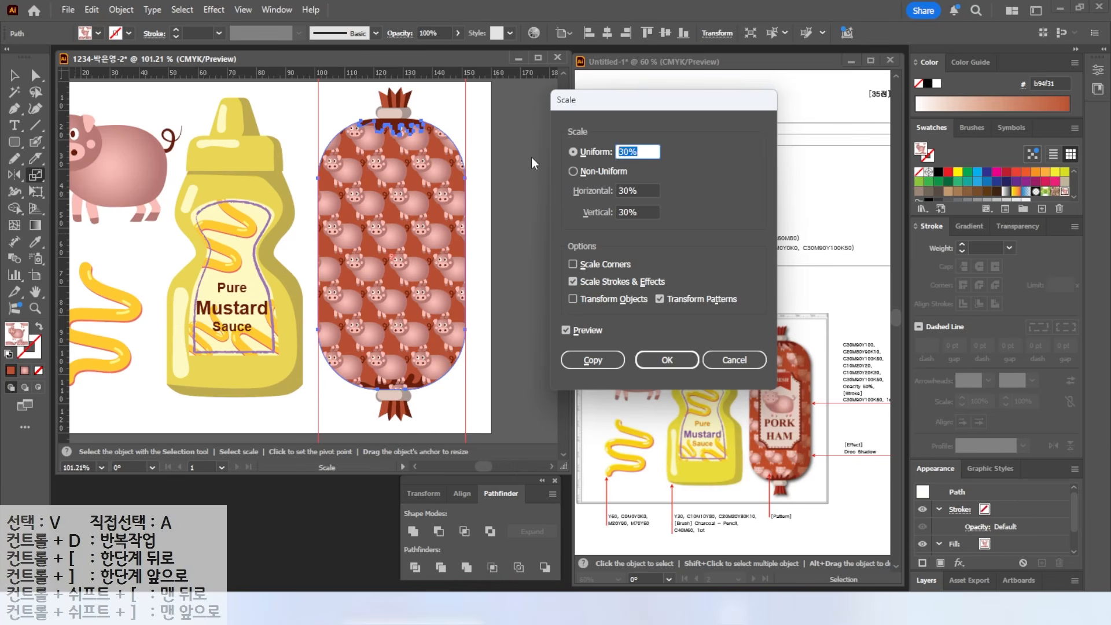
text(40)
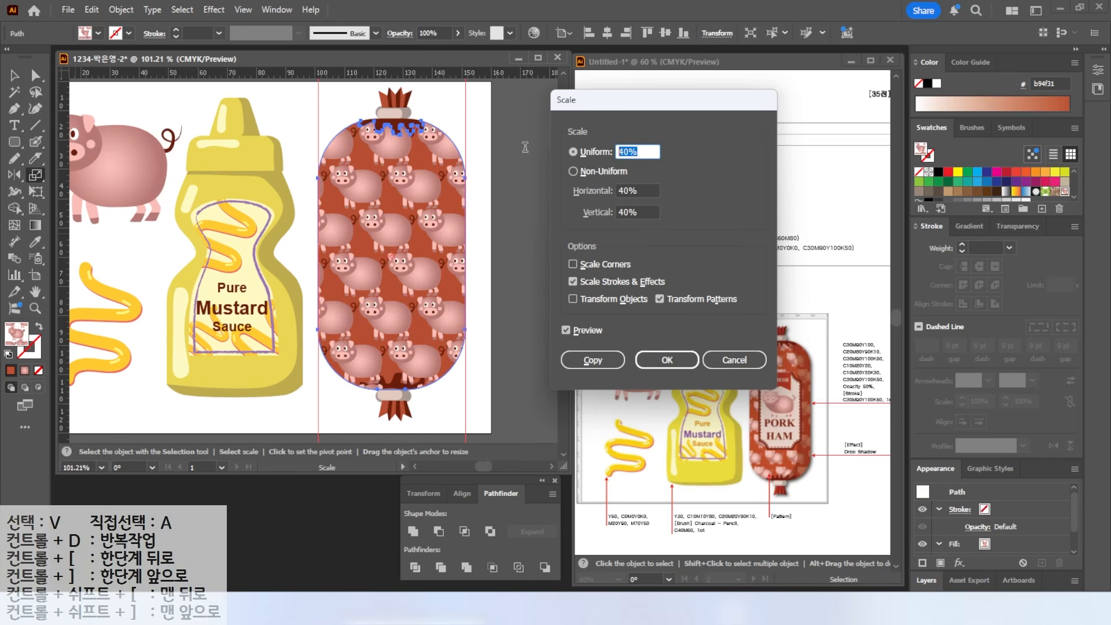
text(35)
key(Tab)
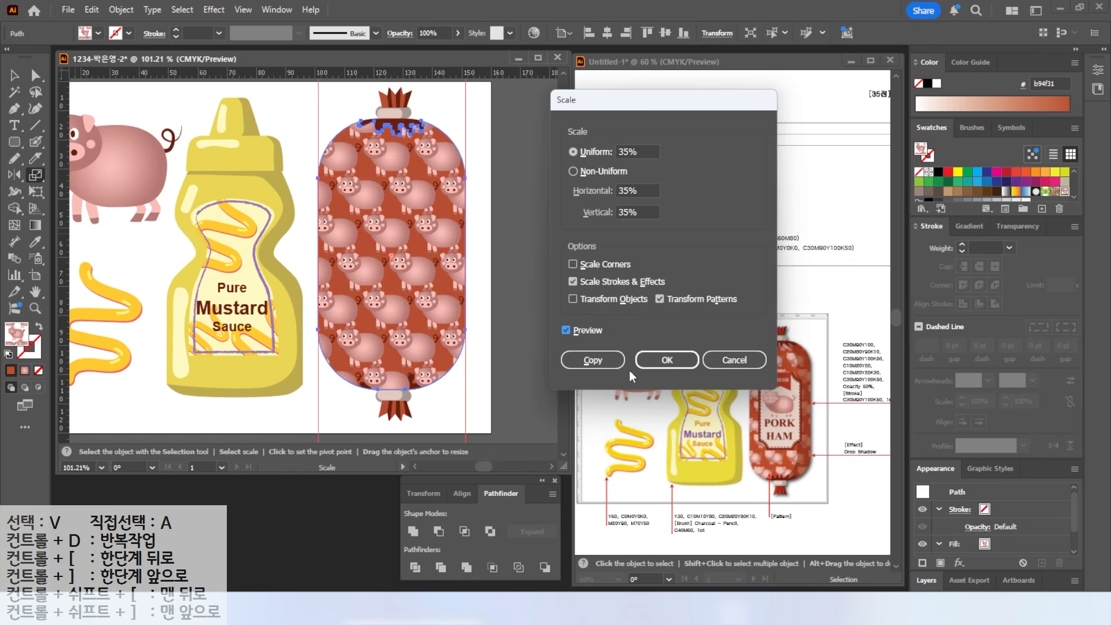
click(651, 360)
- Draw a rectangle over the middle of the sausage
drag(15, 144, 60, 143)
drag(338, 173, 444, 332)
key(v)
scroll(1006, 187, down, 3)
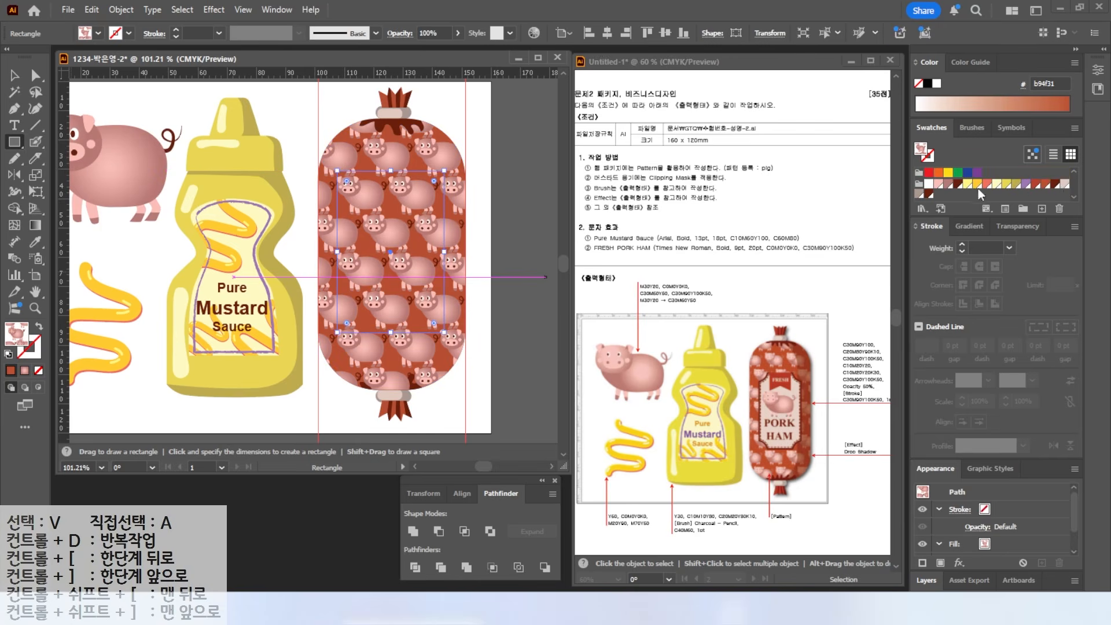
- Fill the label rectangle dark maroon, narrow it from both sides, and lower its top edge
click(1064, 184)
click(928, 193)
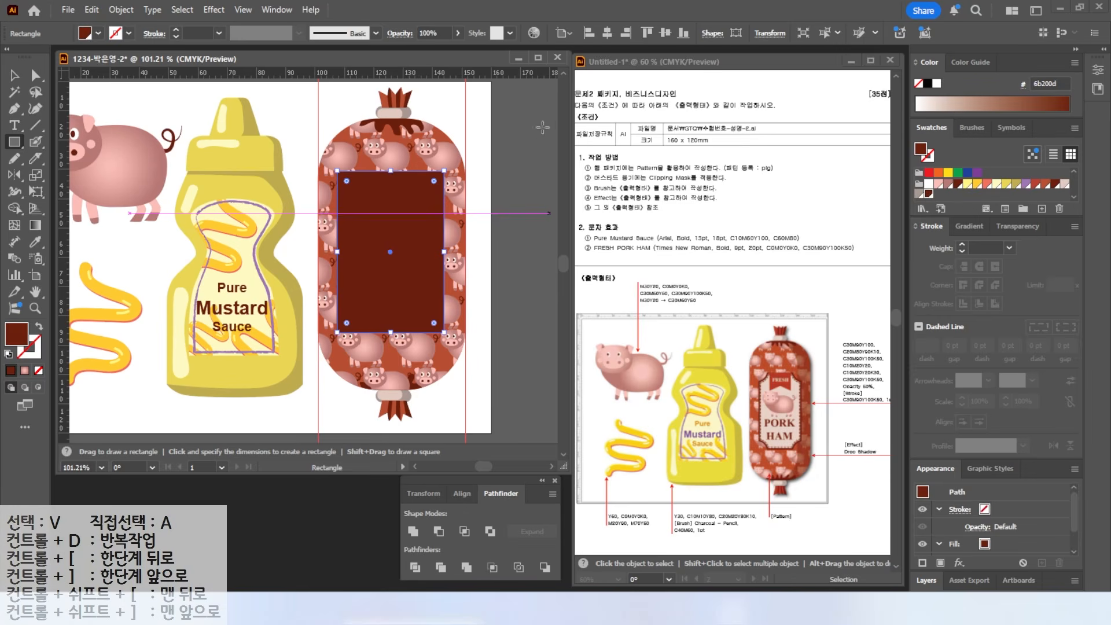
click(13, 74)
drag(445, 250, 437, 251)
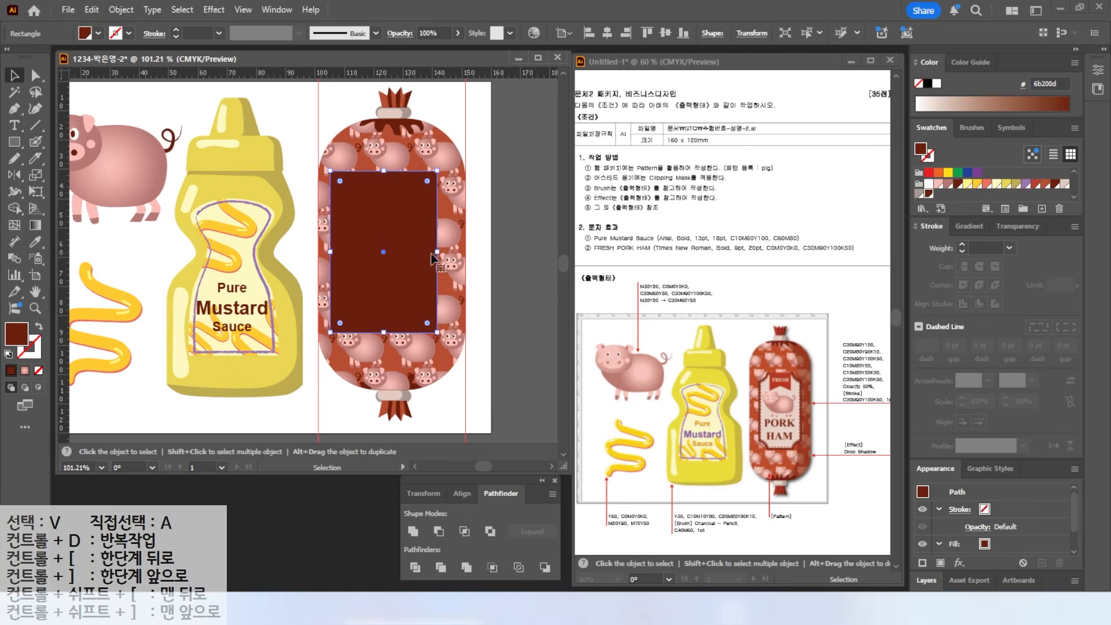
drag(338, 252, 349, 252)
drag(392, 171, 393, 185)
- Draw a khaki circle on the rectangle's top-left corner
drag(14, 142, 56, 175)
drag(330, 166, 370, 206)
key(v)
key(ctrl+=)
key(ctrl+=)
drag(267, 161, 269, 157)
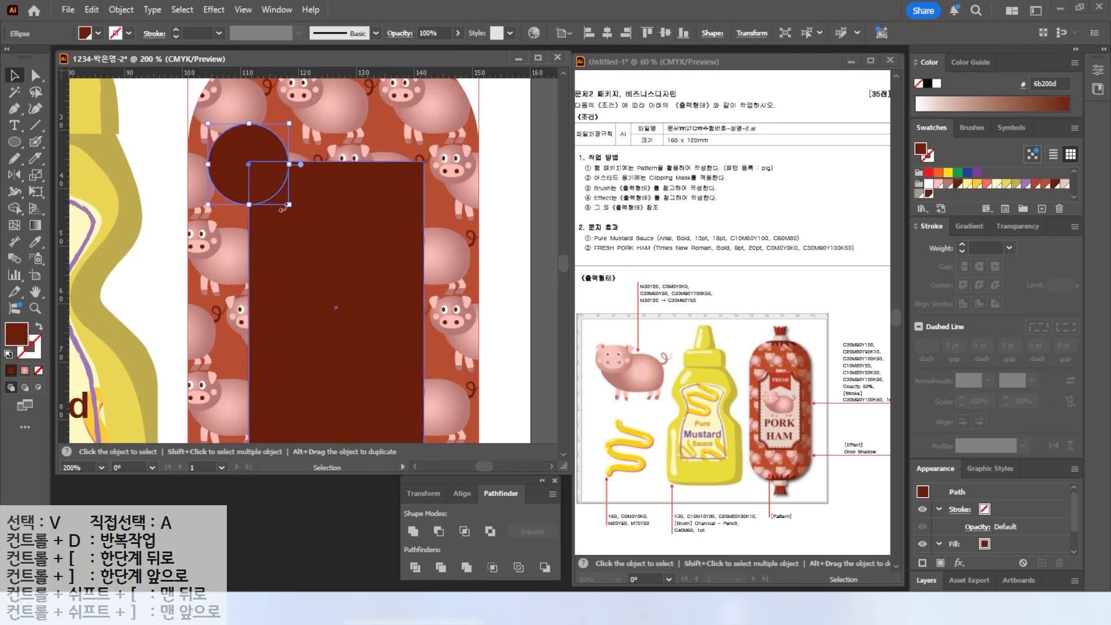
click(1009, 184)
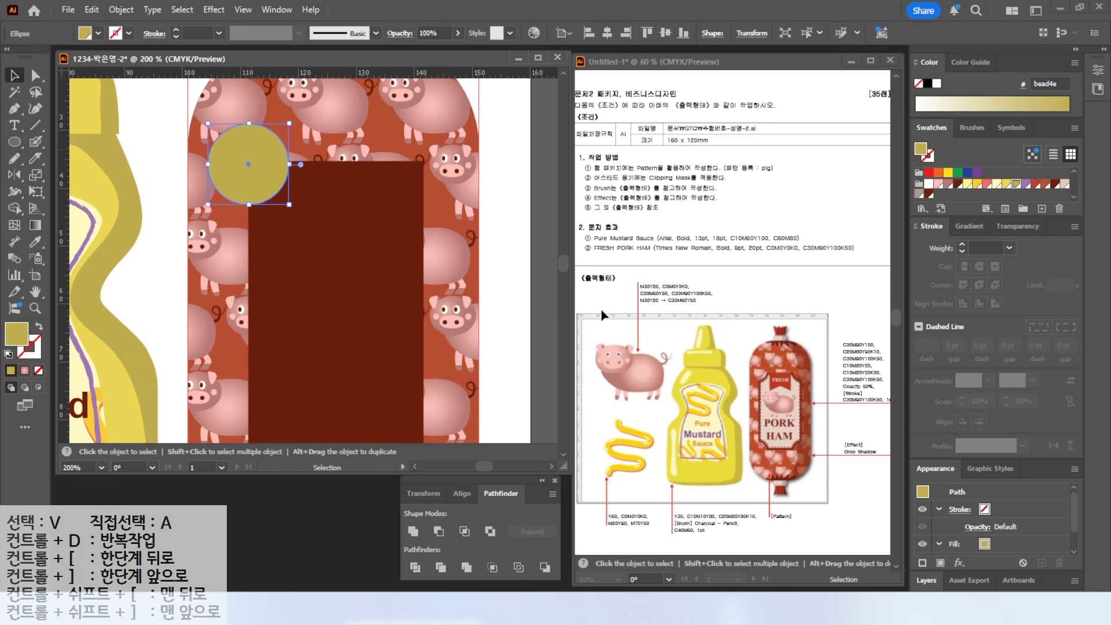
- Duplicate the circle onto the rectangle's other three corners
key(ctrl+minus)
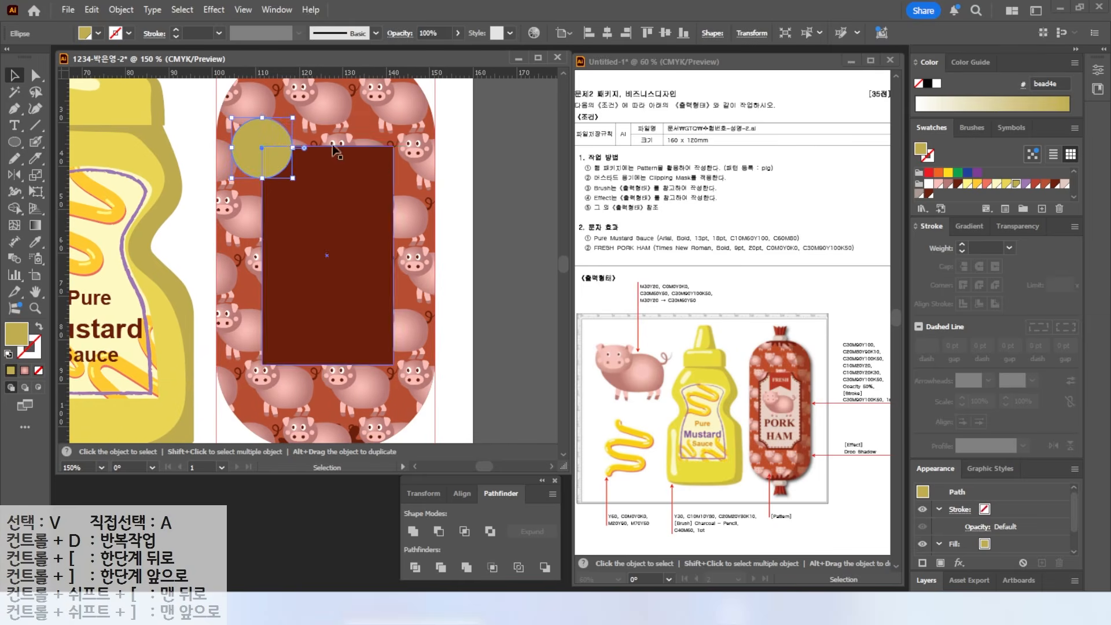
drag(255, 154, 377, 151)
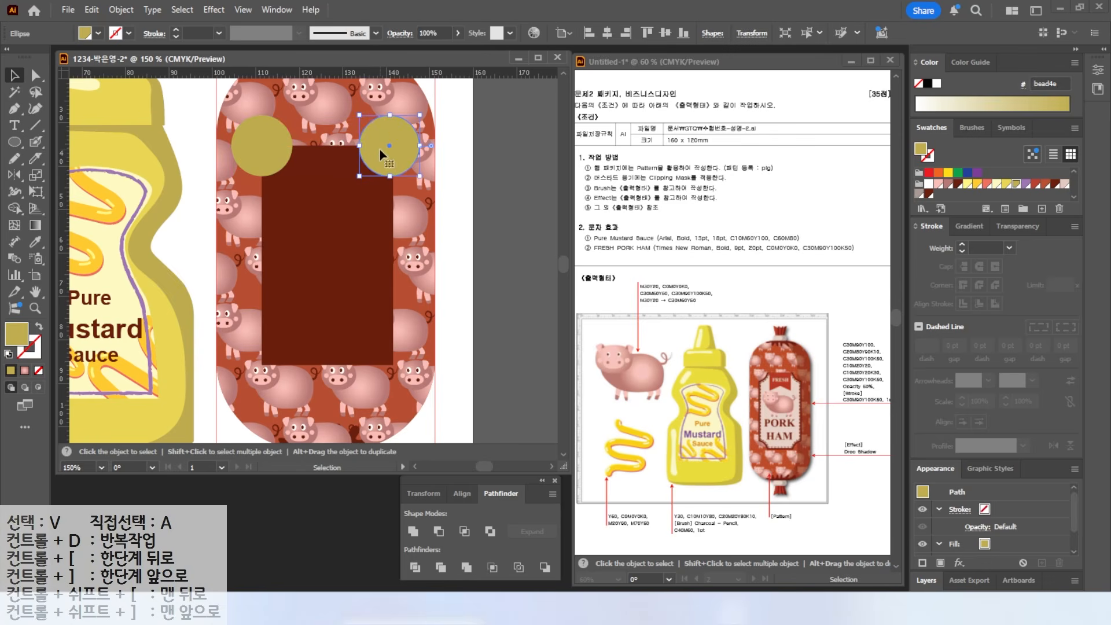
shift+click(275, 138)
drag(277, 140, 275, 365)
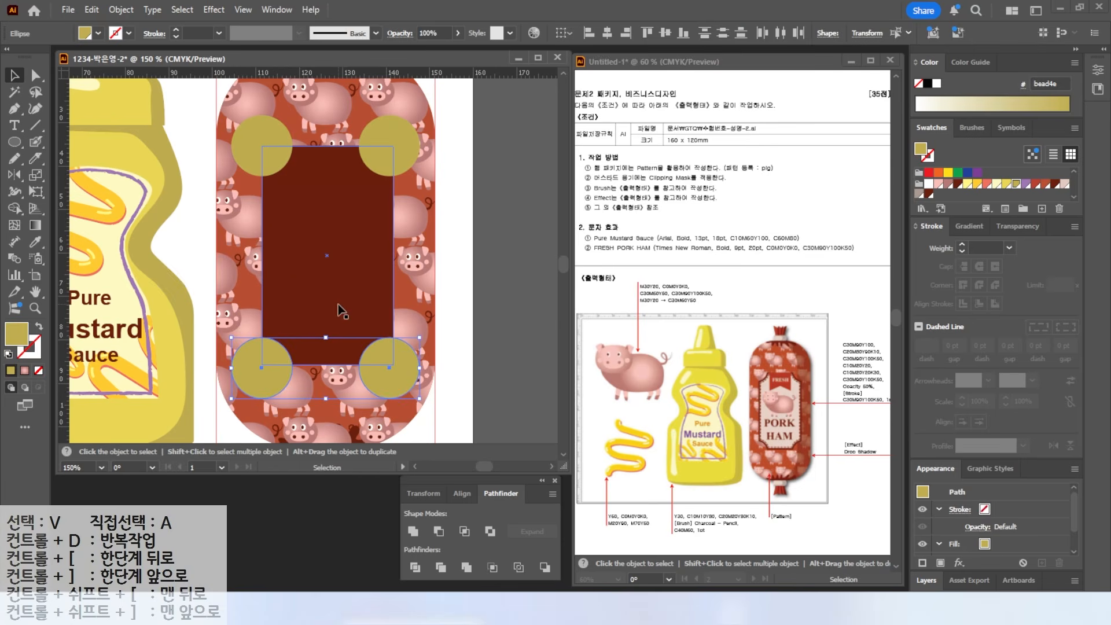
key(Up)
key(Up)
key(Up)
key(Down)
click(400, 160)
shift+click(398, 361)
key(Right)
key(Right)
key(Right)
- Select the rectangle and all four circles, then subtract the circles with Minus Front
click(376, 215)
click(494, 107)
click(356, 215)
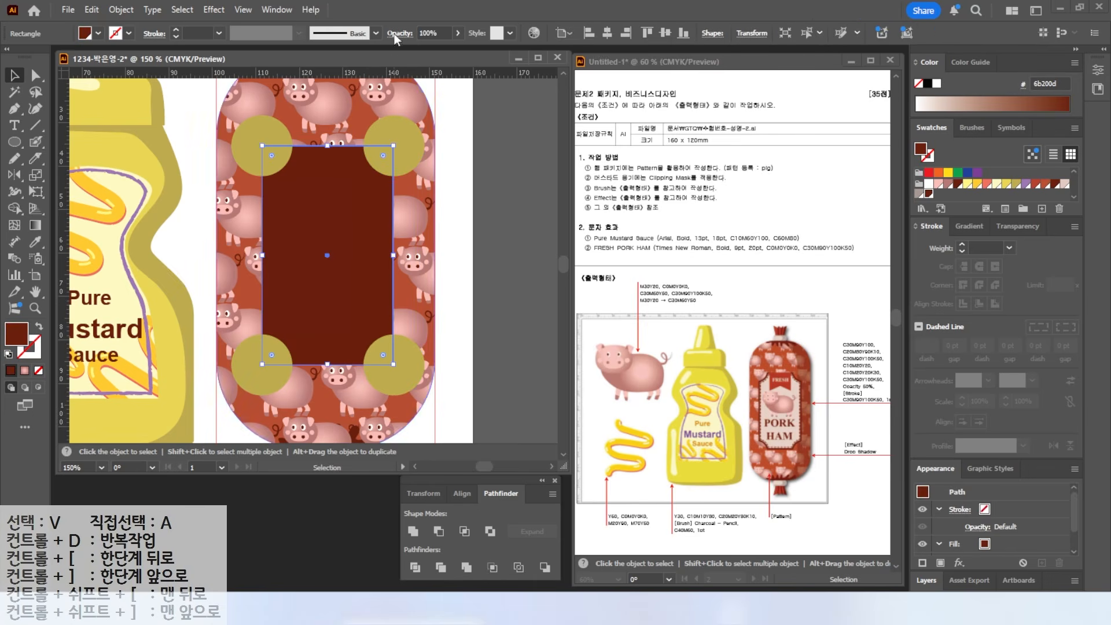
shift+click(257, 135)
shift+click(406, 142)
shift+click(405, 362)
shift+click(265, 377)
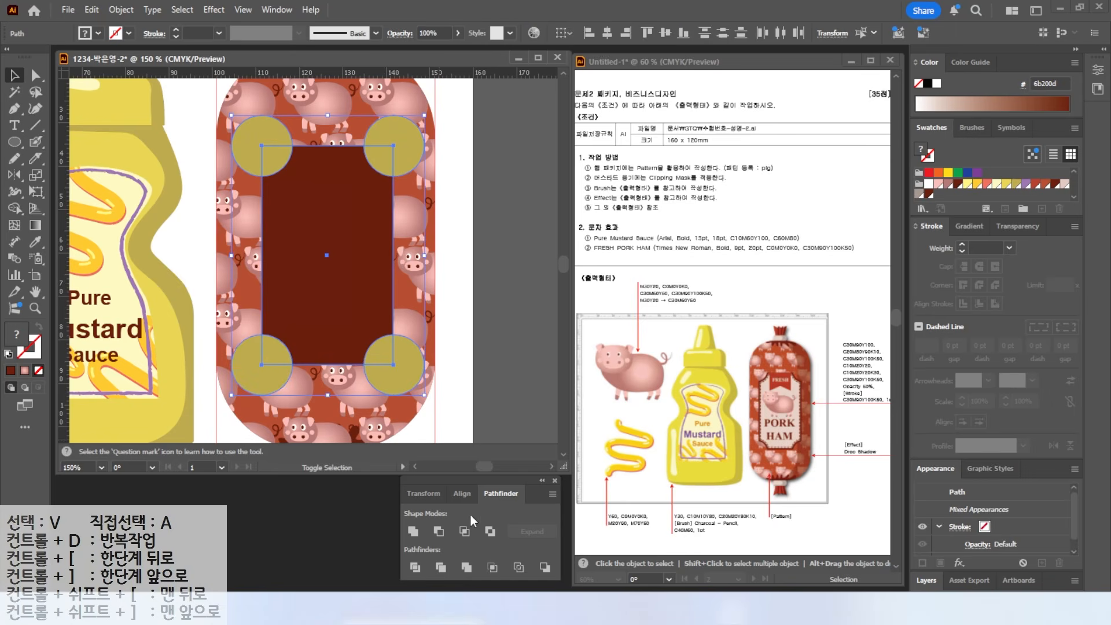
click(438, 531)
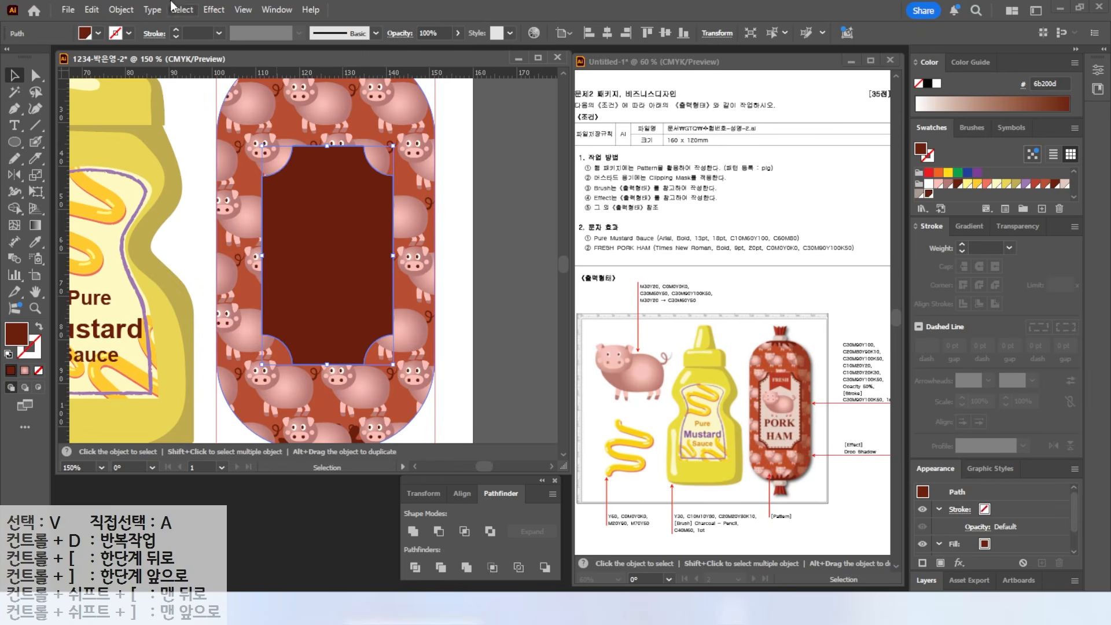
- Create a -1 mm inset offset path and fill it light pink
click(120, 10)
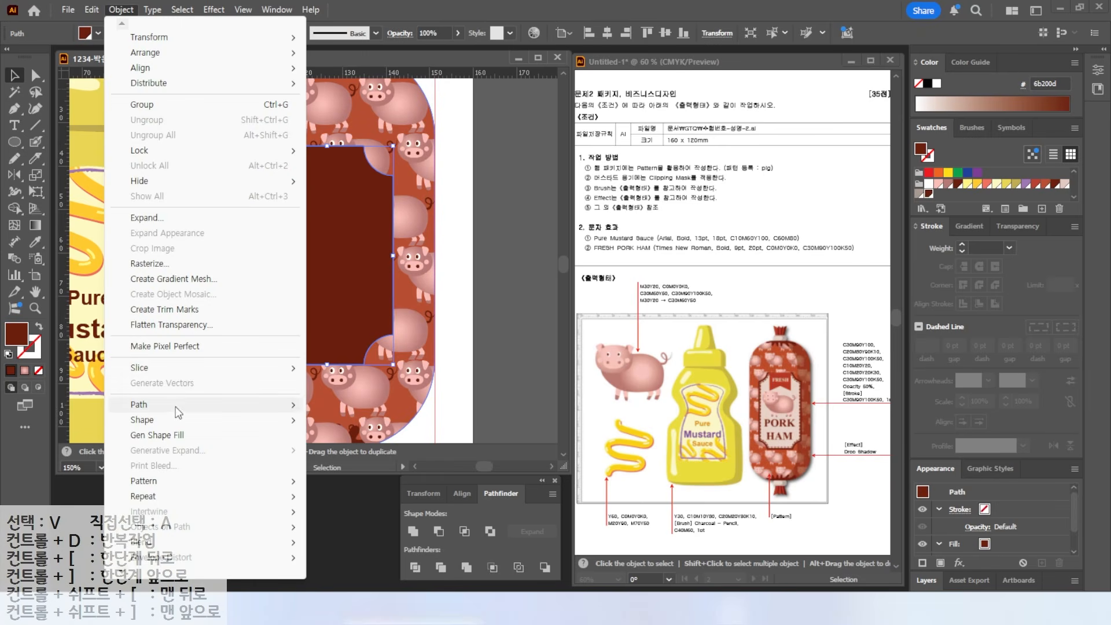
mouse_move(177, 412)
click(354, 456)
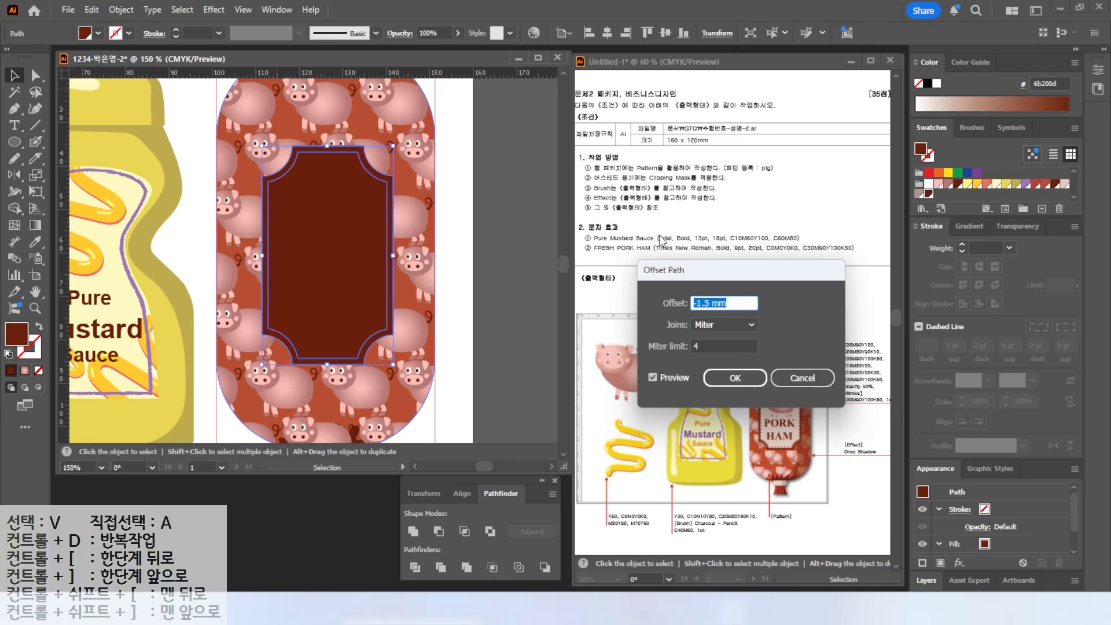
text(-1)
key(Return)
click(1065, 184)
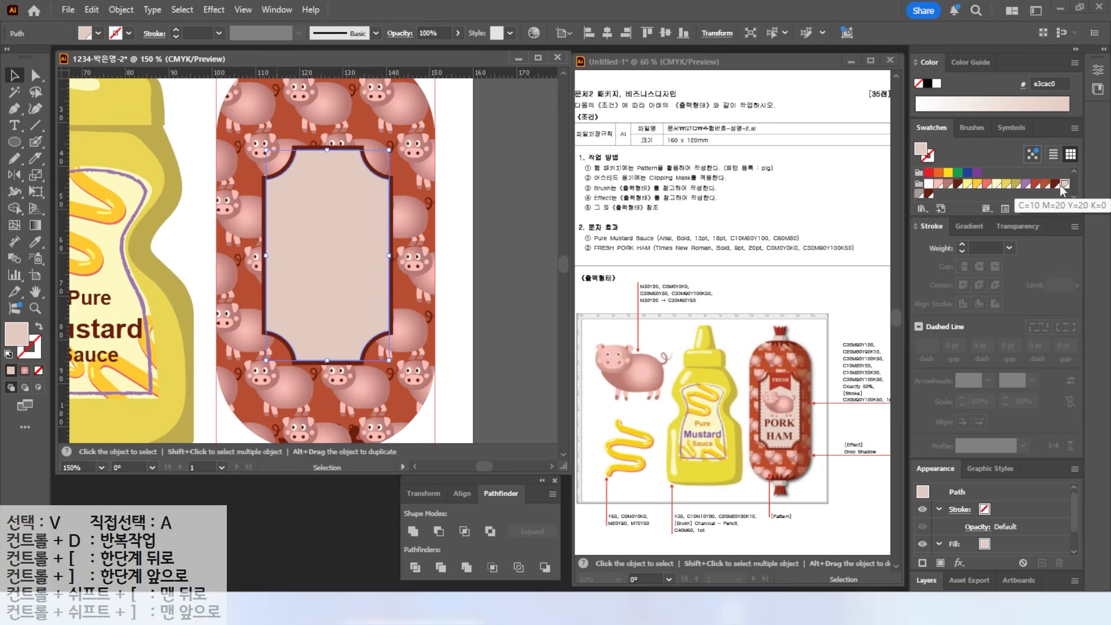
- Add a second inner offset path with a dark brown stroke and no fill
click(121, 9)
mouse_move(147, 407)
click(349, 452)
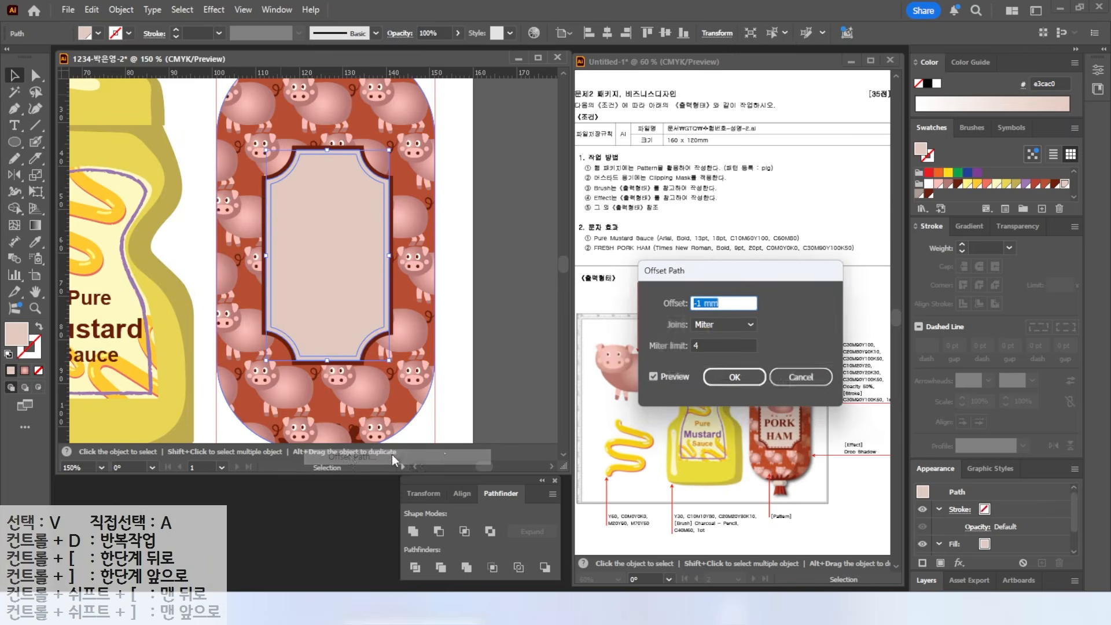
click(734, 378)
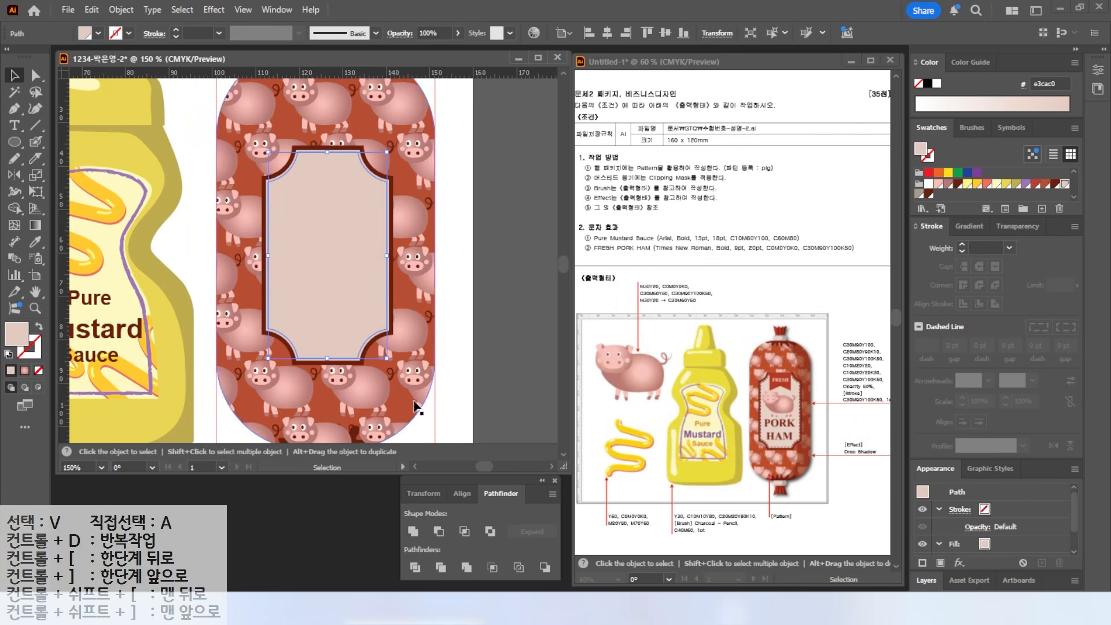
click(40, 326)
click(1055, 197)
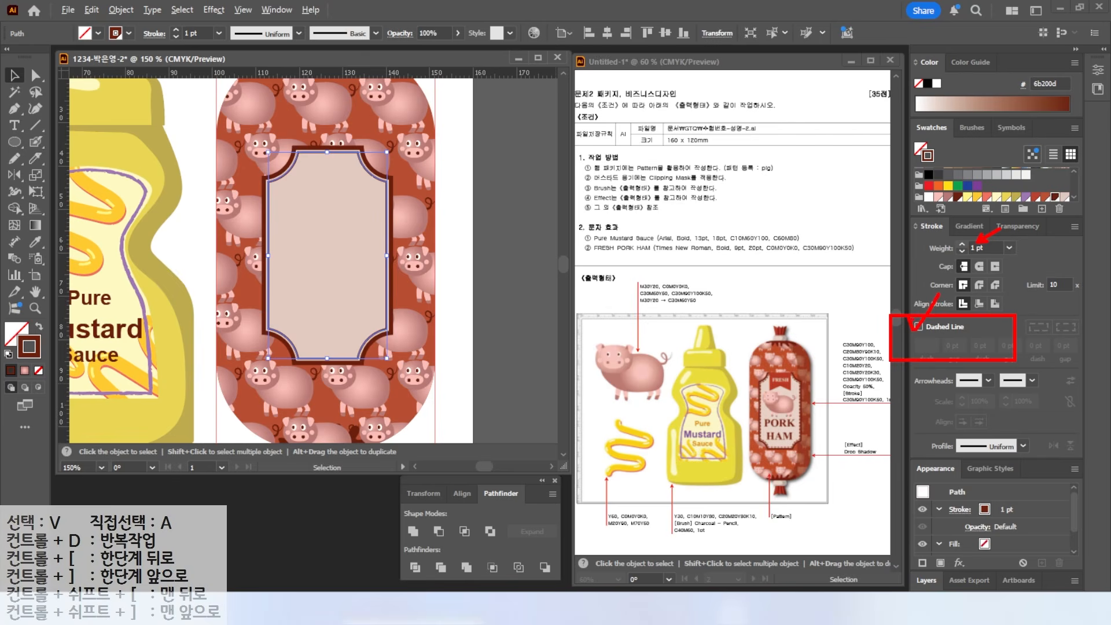
- Make the inner outline a 3 pt dashed line and drag a pig copy toward the ham
click(919, 326)
text(3)
key(Return)
key(ctrl+minus)
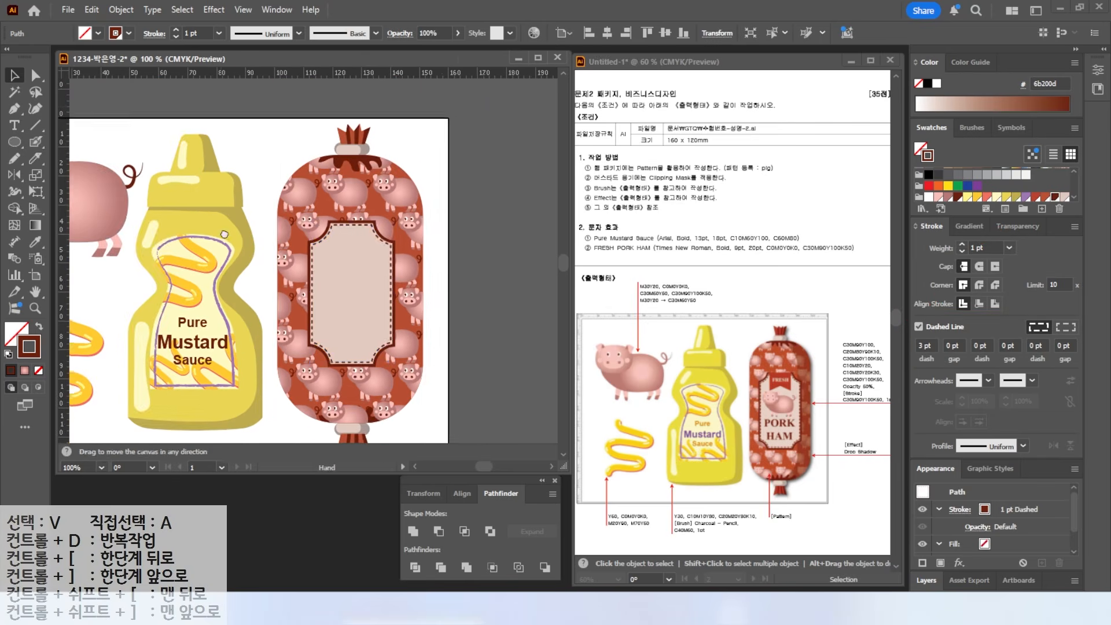
drag(224, 235, 275, 238)
drag(130, 195, 332, 157)
- Bring the pig copy to the front and shrink it into the ham label
right_click(332, 157)
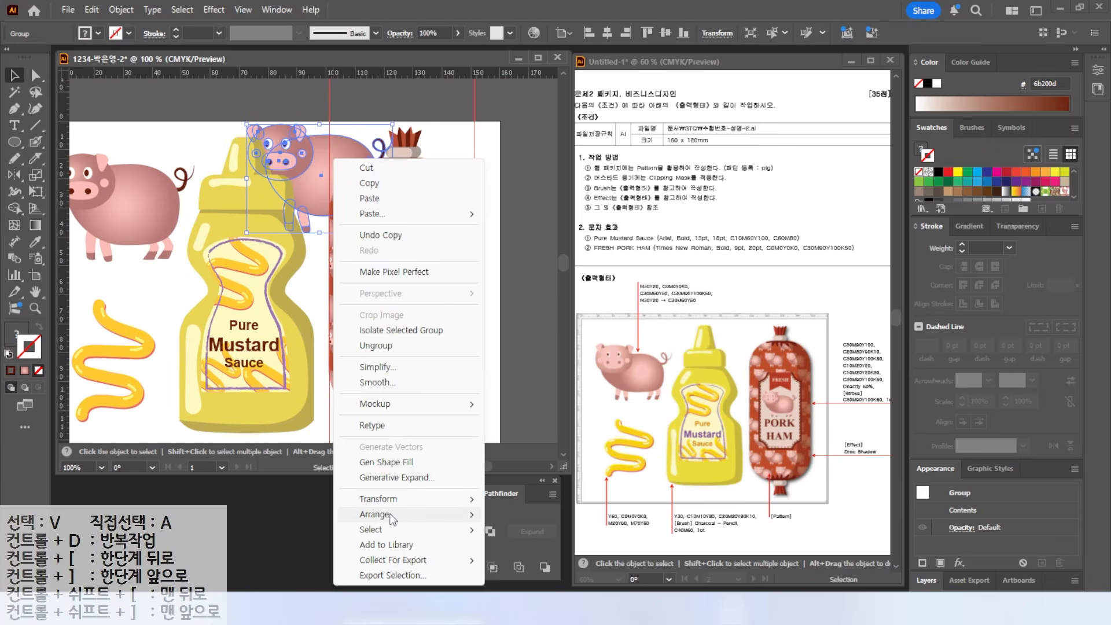
mouse_move(392, 516)
click(532, 515)
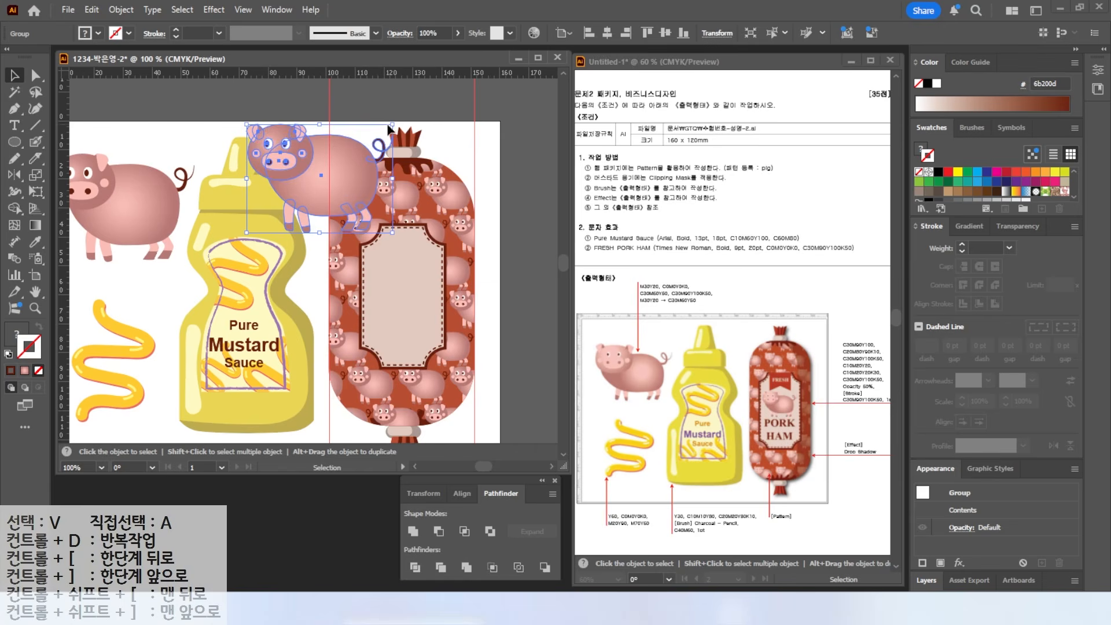
drag(392, 125, 388, 298)
- Type 'PORK HAM' on two lines and move it into the label
click(14, 124)
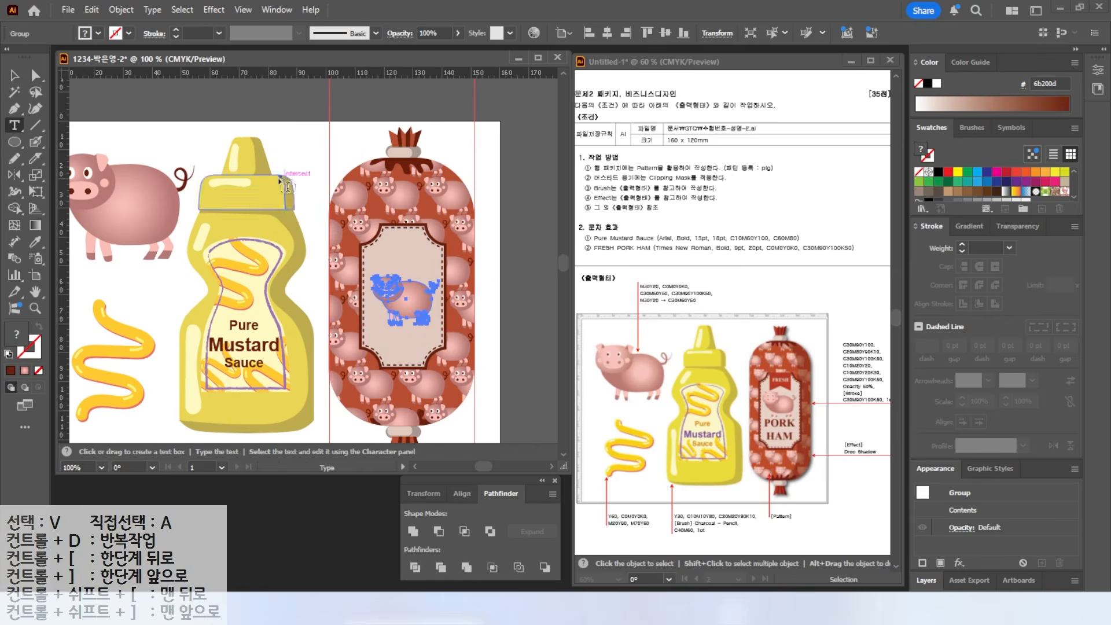
click(297, 161)
text(PORK)
key(Return)
text(HAM)
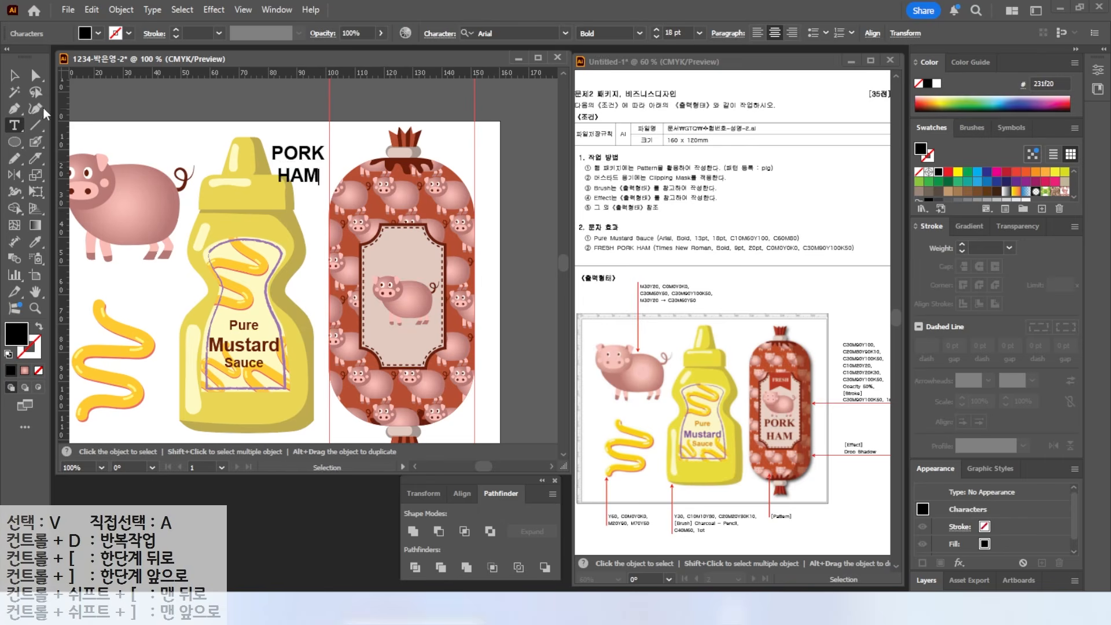
key(Escape)
drag(310, 164, 416, 342)
- Set the PORK HAM text to Times New Roman at 20 pt
click(565, 33)
click(515, 145)
click(686, 28)
text(9)
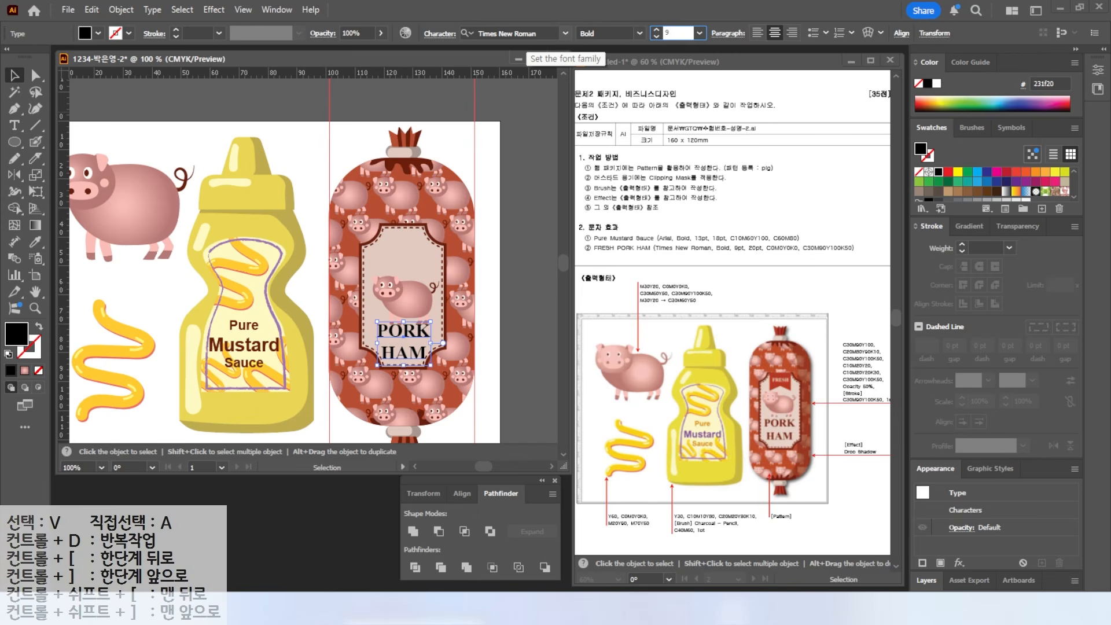
key(Return)
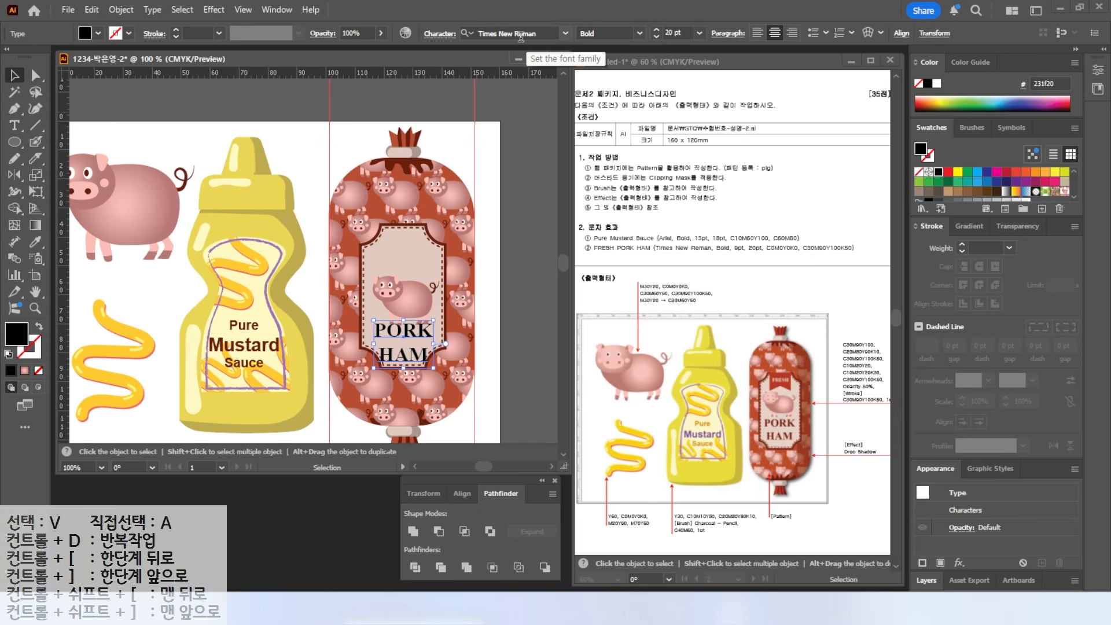
- Colour the PORK HAM text maroon, CMYK 30/90/100/50
double_click(16, 334)
text(30)
key(Tab)
text(90)
key(Tab)
text(100)
key(Tab)
text(50)
key(Return)
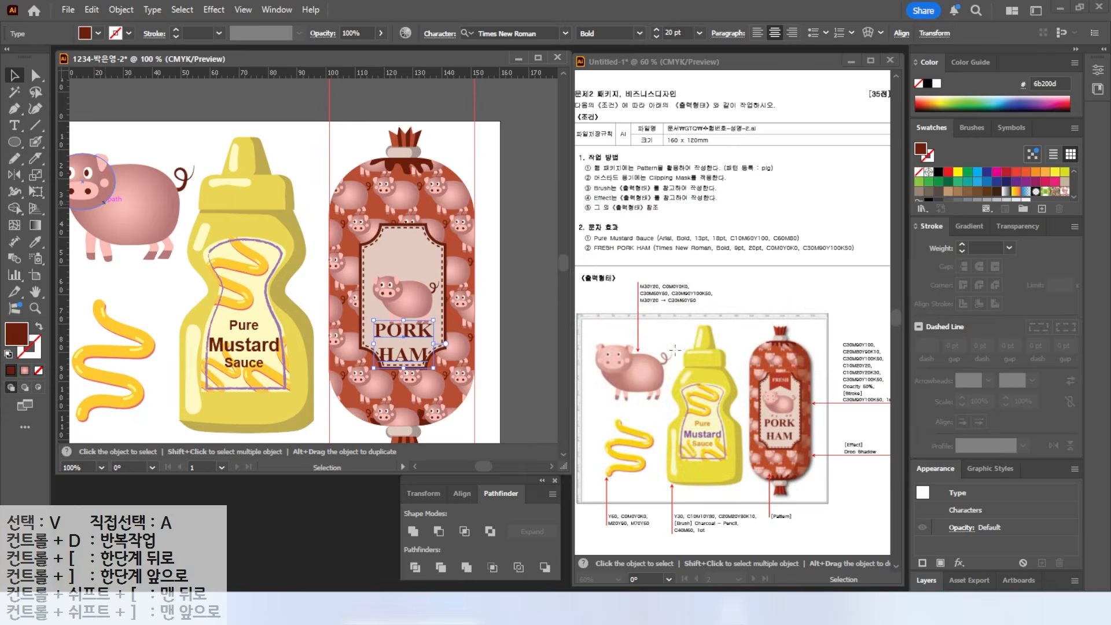
click(419, 304)
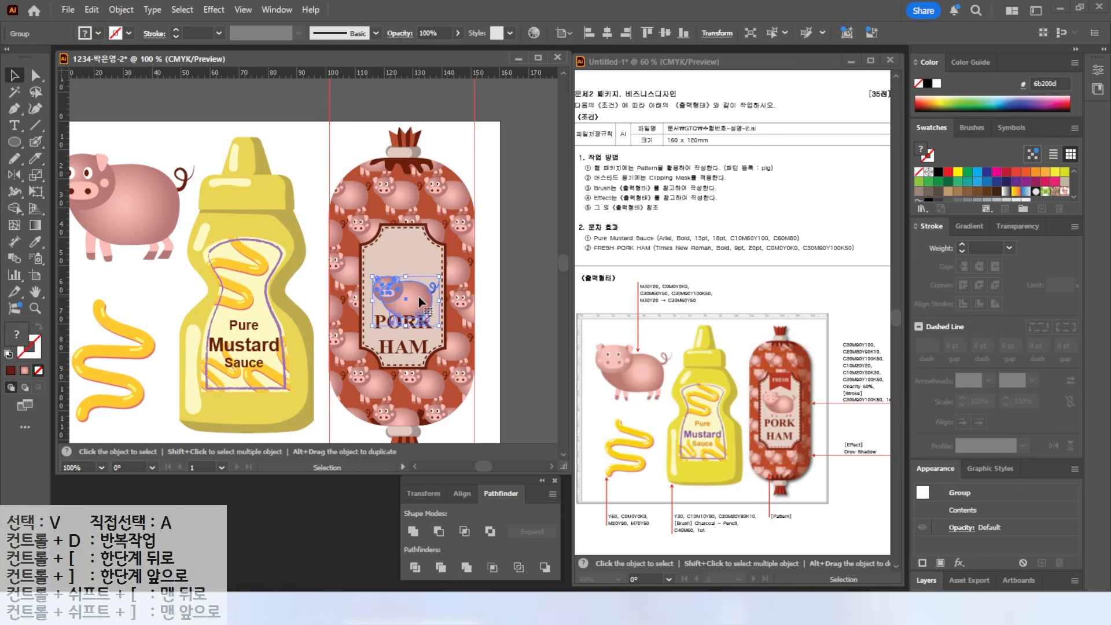
- Draw a rectangle across the label's top and fill it orange-brown
scroll(422, 251, up, 2)
scroll(420, 246, up, 1)
drag(14, 141, 63, 142)
mouse_move(311, 173)
mouse_down()
mouse_move(417, 260)
mouse_move(416, 244)
mouse_up()
drag(312, 209, 303, 208)
scroll(1030, 174, down, 2)
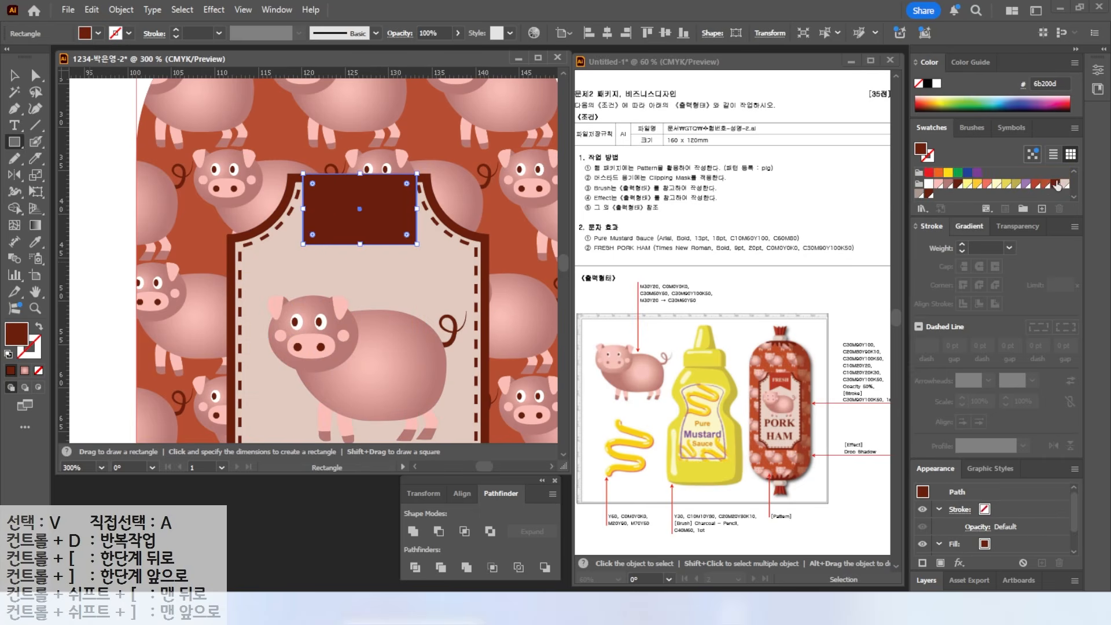
click(1045, 184)
- Add an anchor at the rectangle's bottom middle and pull it up into a V notch
key(a)
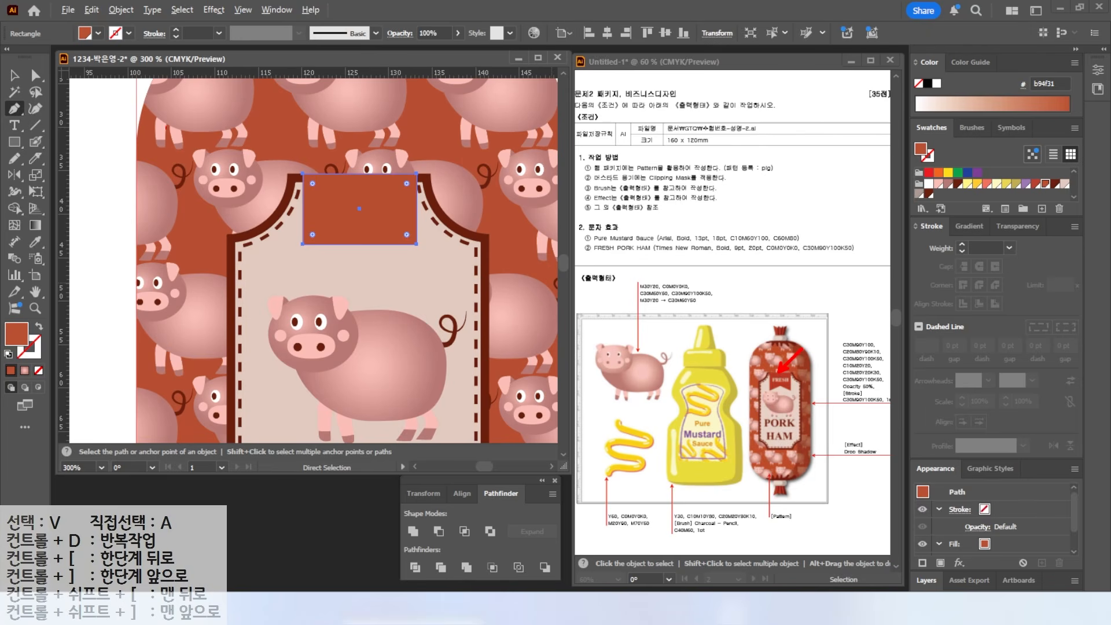
drag(15, 109, 61, 126)
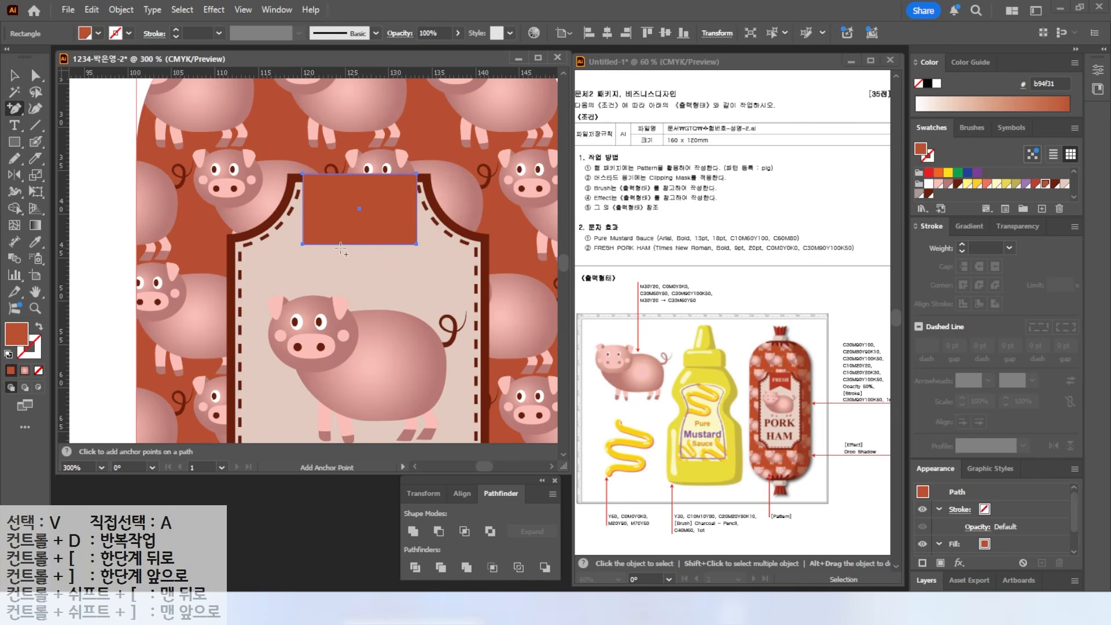
key(a)
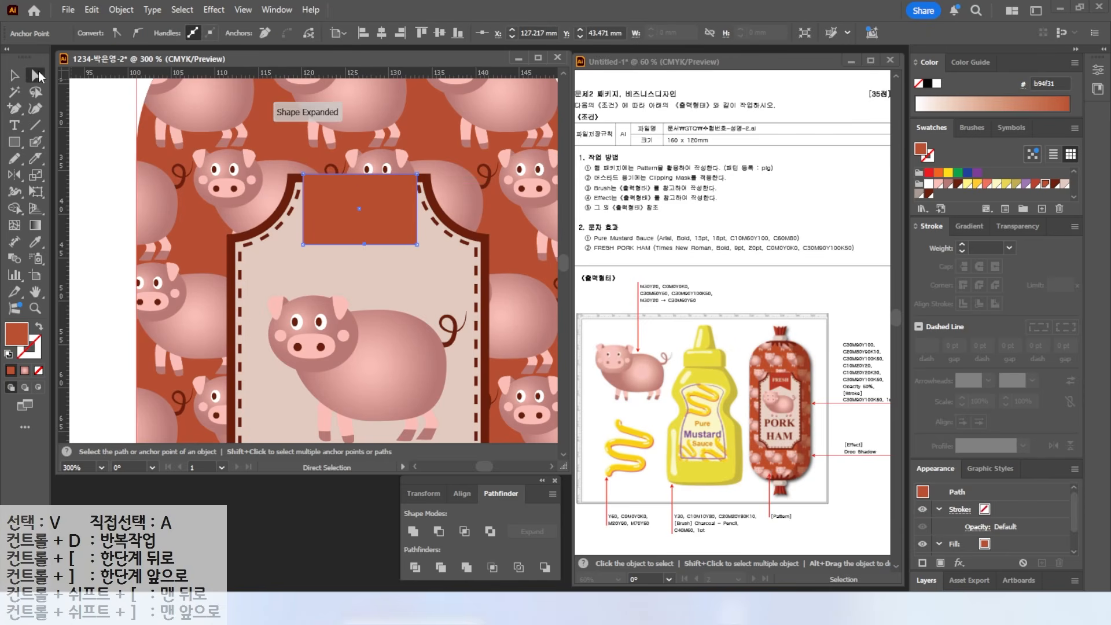
drag(364, 245, 360, 227)
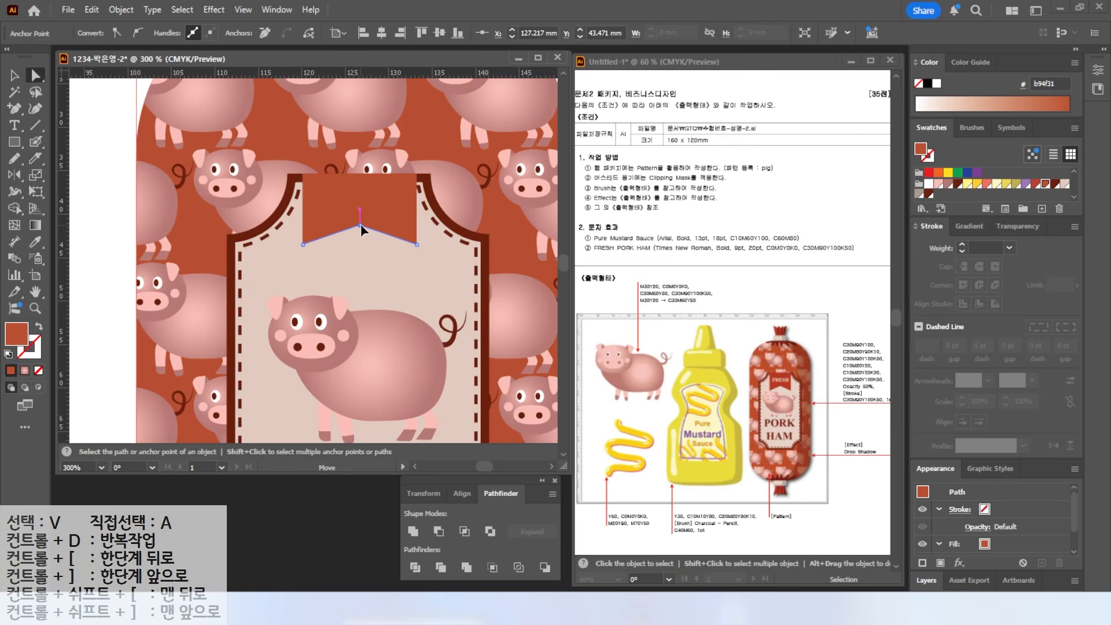
- Add white 9 pt 'FRESH' text and place it in the ribbon
key(t)
click(295, 273)
text(FRESH)
key(ctrl+Return)
drag(688, 33, 473, 97)
text(9)
key(Return)
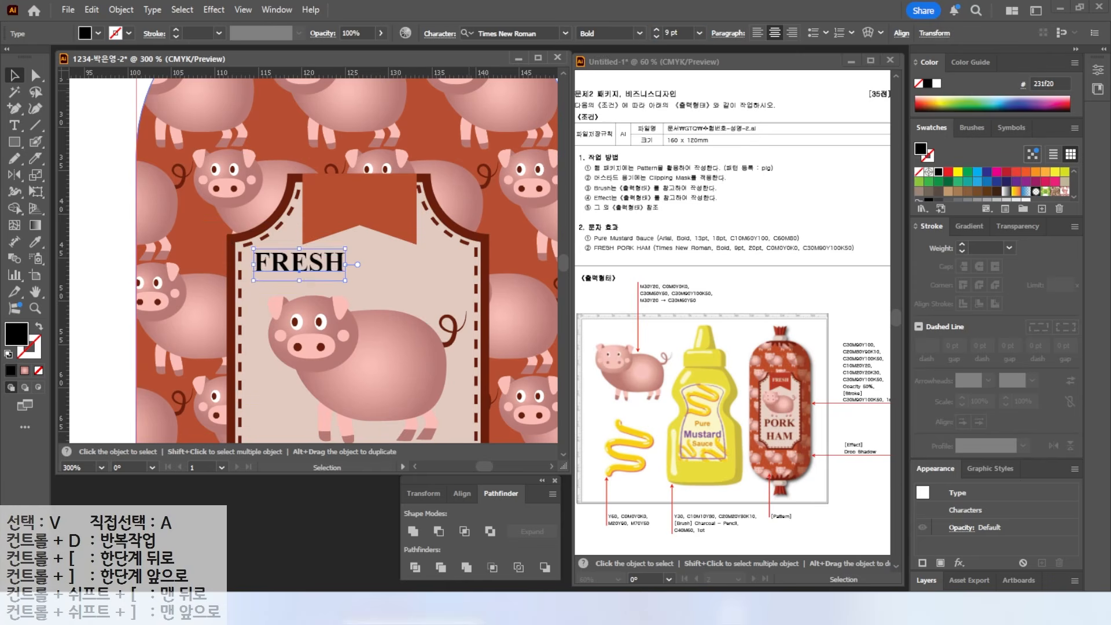
click(935, 84)
drag(307, 263, 368, 204)
- Fit the artboard in the window and clear all guides
double_click(35, 293)
click(243, 9)
scroll(261, 521, down, 3)
mouse_move(259, 519)
click(496, 580)
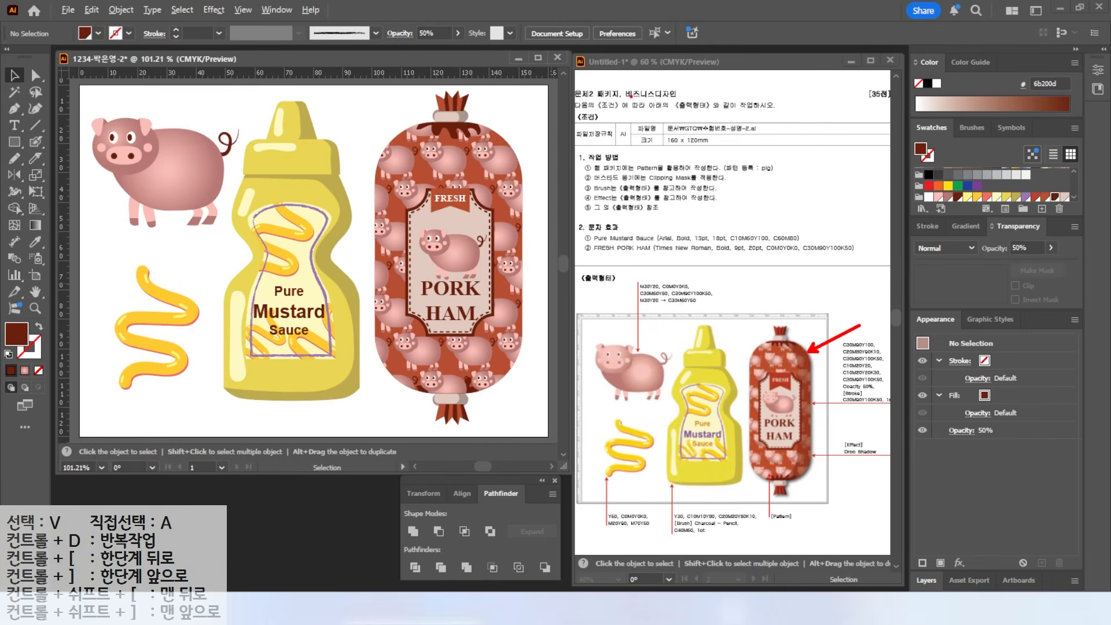
- Select all paths of the copied capsule and merge them into one shape
drag(567, 134, 431, 134)
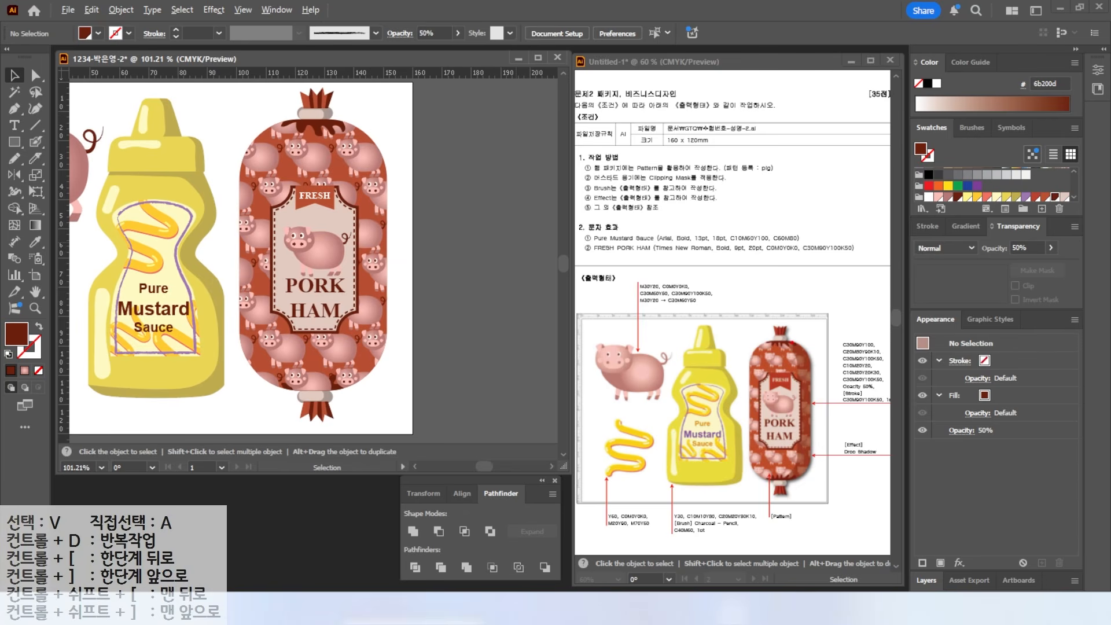
mouse_move(857, 414)
mouse_down()
mouse_move(885, 381)
mouse_move(887, 416)
mouse_up()
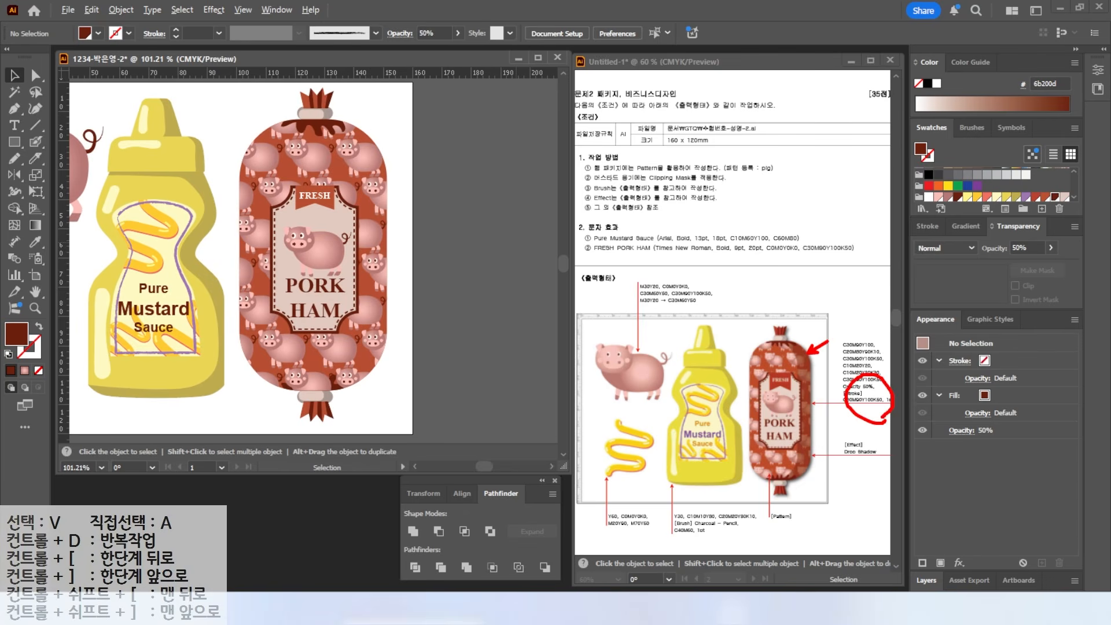
key(Escape)
mouse_move(371, 118)
mouse_down()
mouse_move(341, 137)
mouse_move(347, 148)
mouse_move(438, 139)
mouse_up()
drag(440, 93, 502, 407)
click(413, 531)
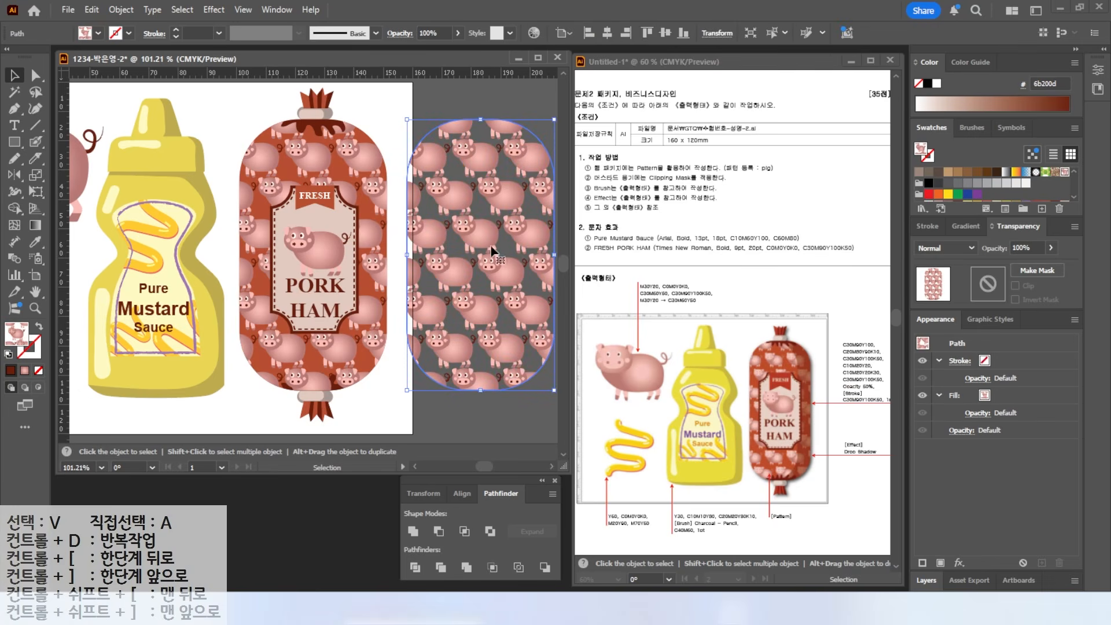
- Fill the capsule dark red and set its opacity to 50%
scroll(1034, 186, down, 2)
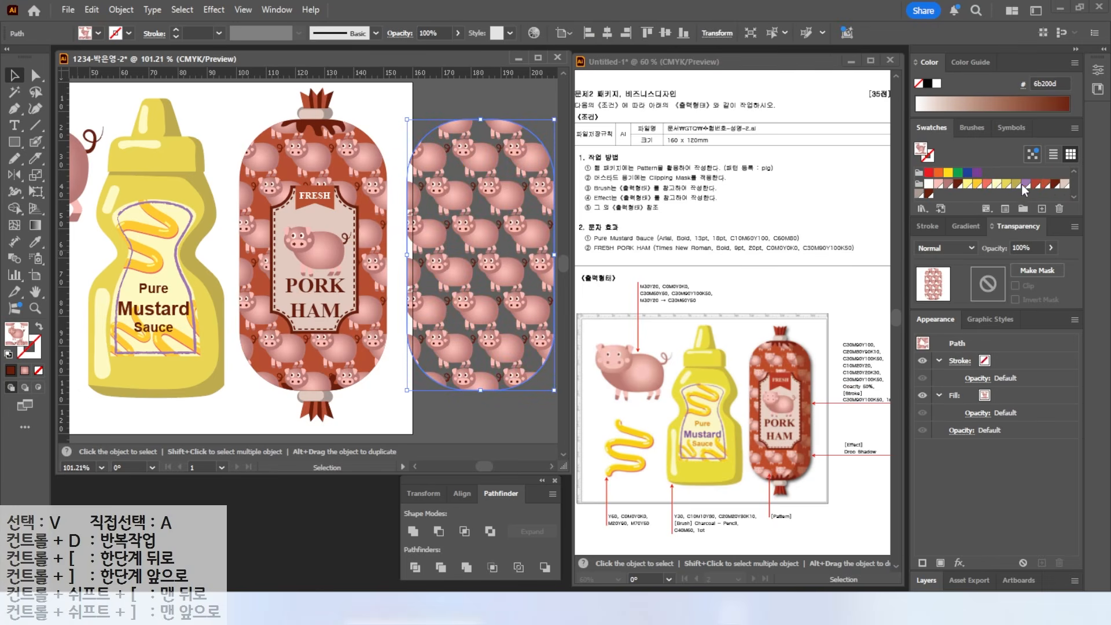
click(1056, 185)
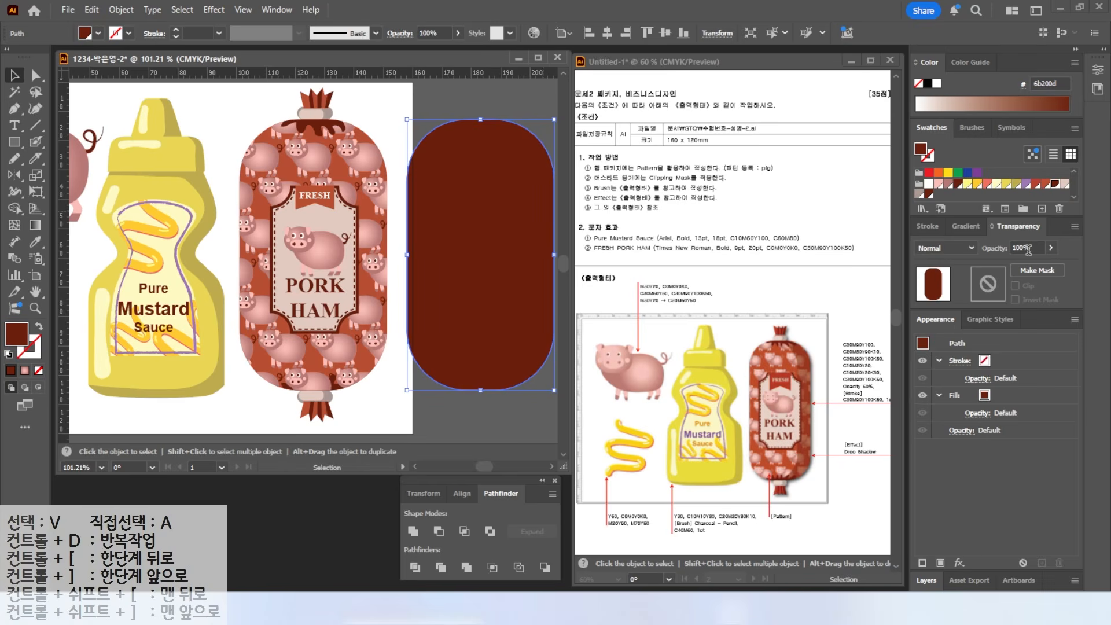
mouse_move(1050, 255)
mouse_down()
mouse_move(1003, 252)
mouse_move(1063, 238)
mouse_move(1063, 266)
mouse_up()
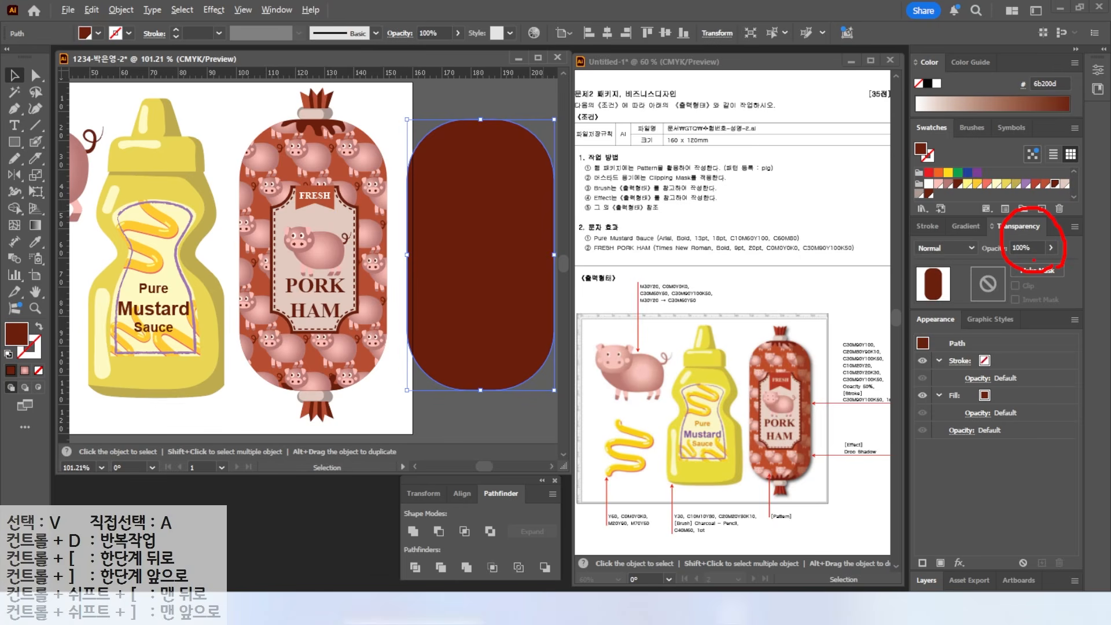
mouse_move(464, 59)
mouse_down()
mouse_move(410, 57)
mouse_move(437, 11)
mouse_move(448, 61)
mouse_move(389, 37)
mouse_up()
key(Escape)
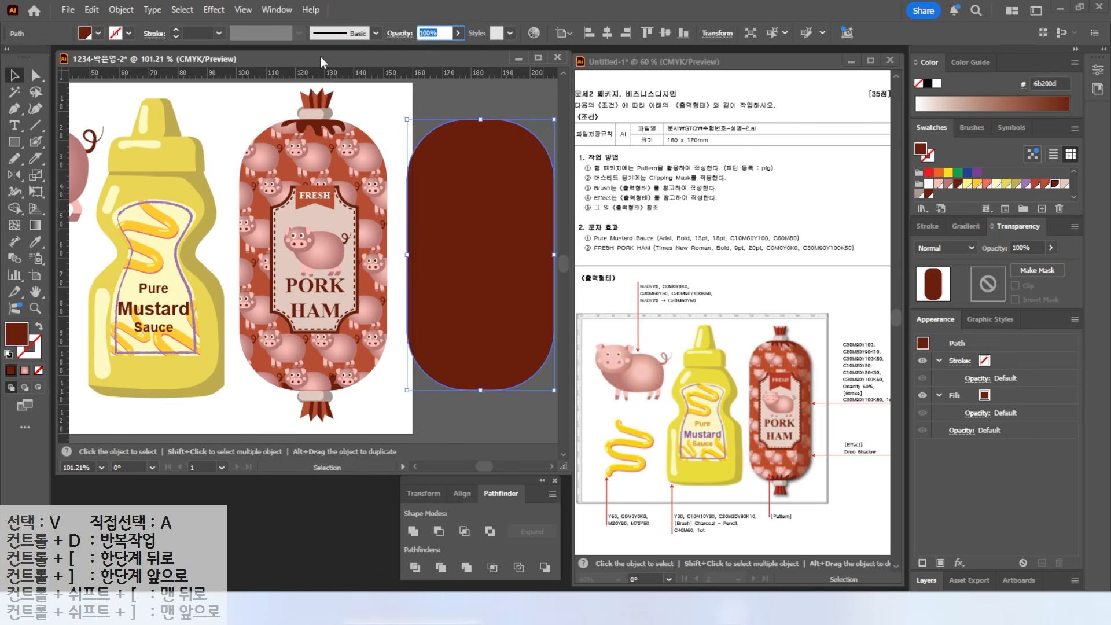
text(50)
key(Return)
- Copy the shape beside itself and subtract the front copy to leave a crescent
drag(480, 258, 334, 260)
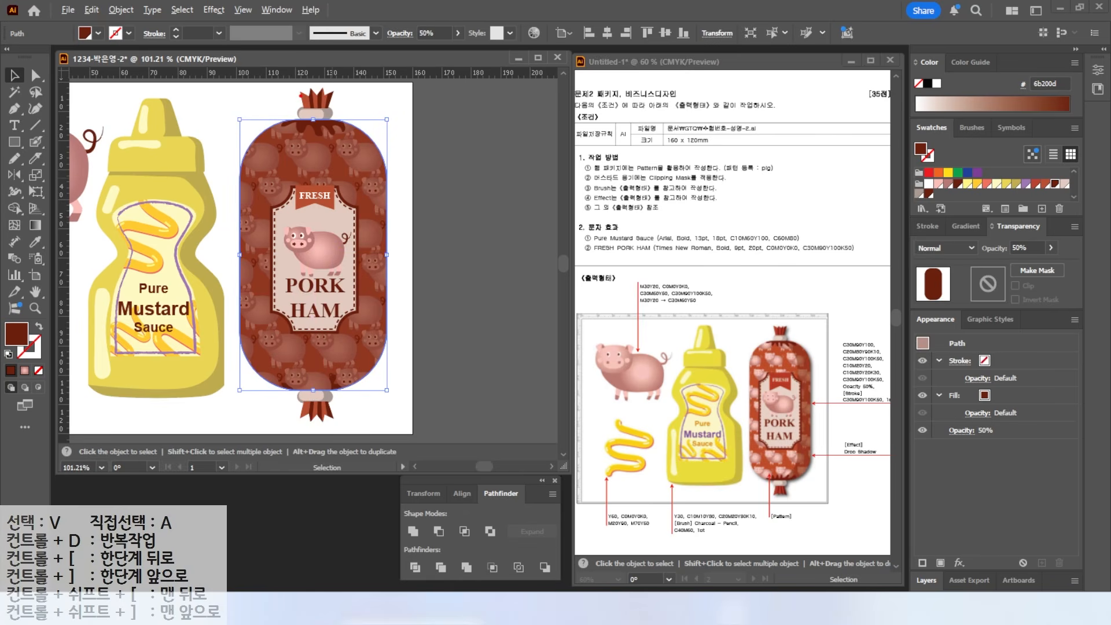
mouse_move(332, 192)
mouse_down()
mouse_move(351, 353)
mouse_move(305, 415)
mouse_up()
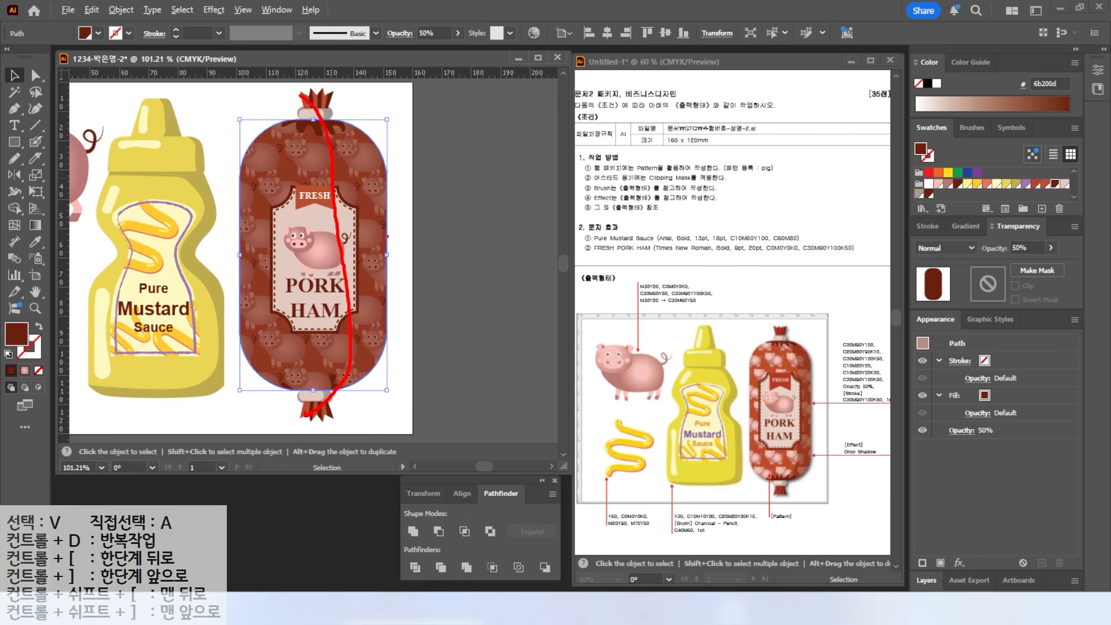
click(429, 208)
mouse_move(360, 204)
mouse_down()
mouse_move(529, 208)
mouse_move(468, 187)
mouse_up()
drag(474, 89, 506, 156)
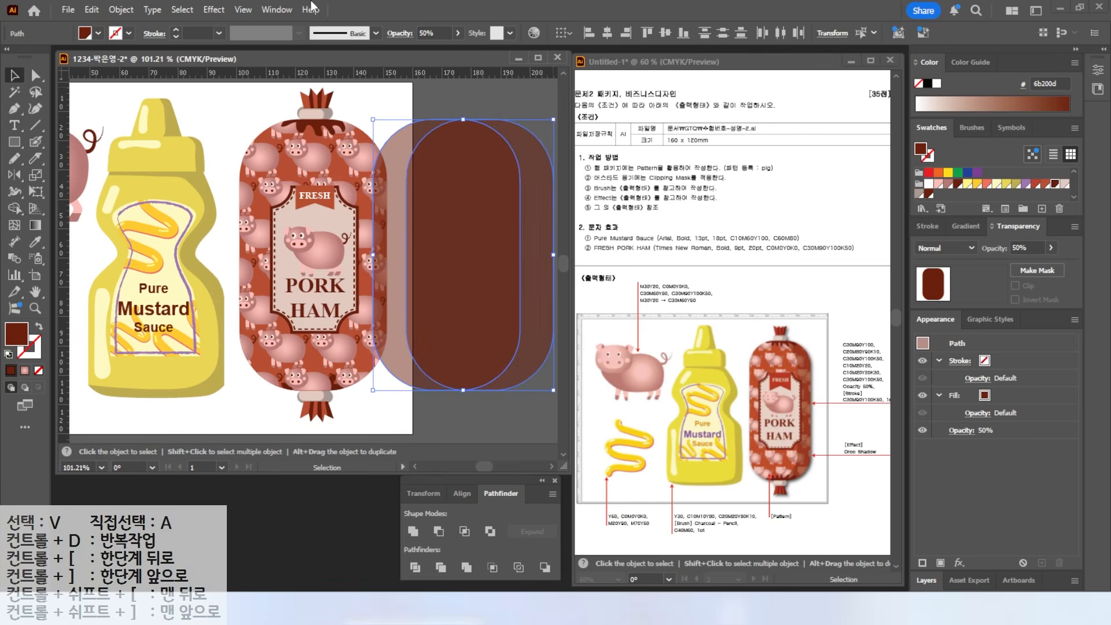
click(438, 531)
- Move the crescent onto the right edge of the Pork Ham sausage
drag(530, 269, 366, 268)
click(508, 272)
key(space)
drag(264, 372, 400, 375)
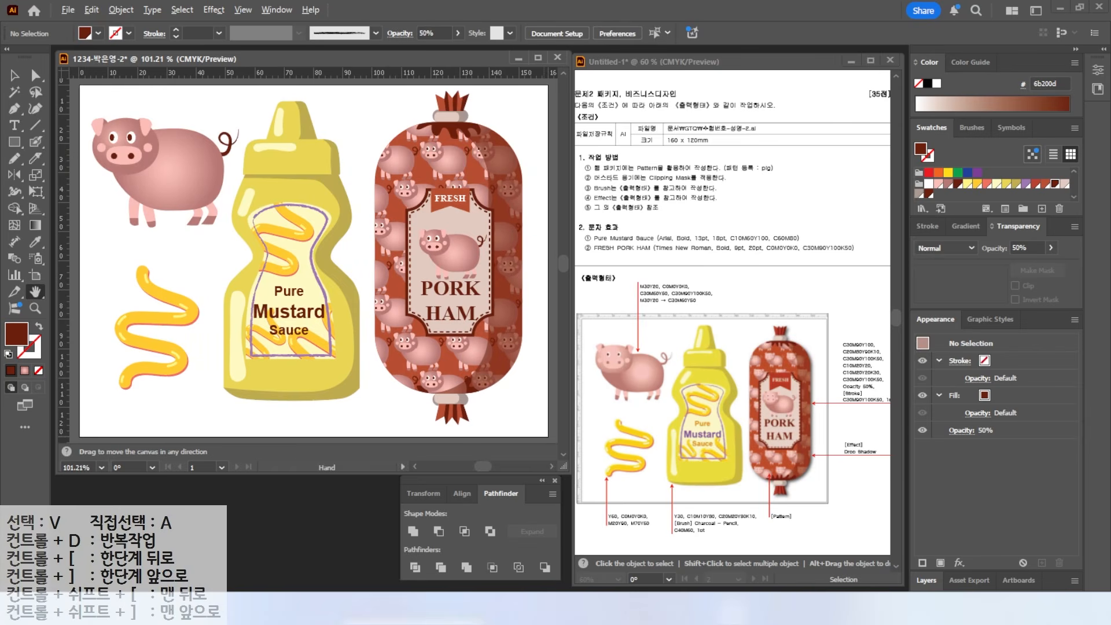
mouse_move(820, 507)
mouse_down()
mouse_move(774, 308)
mouse_move(860, 401)
mouse_move(840, 472)
mouse_move(903, 460)
mouse_up()
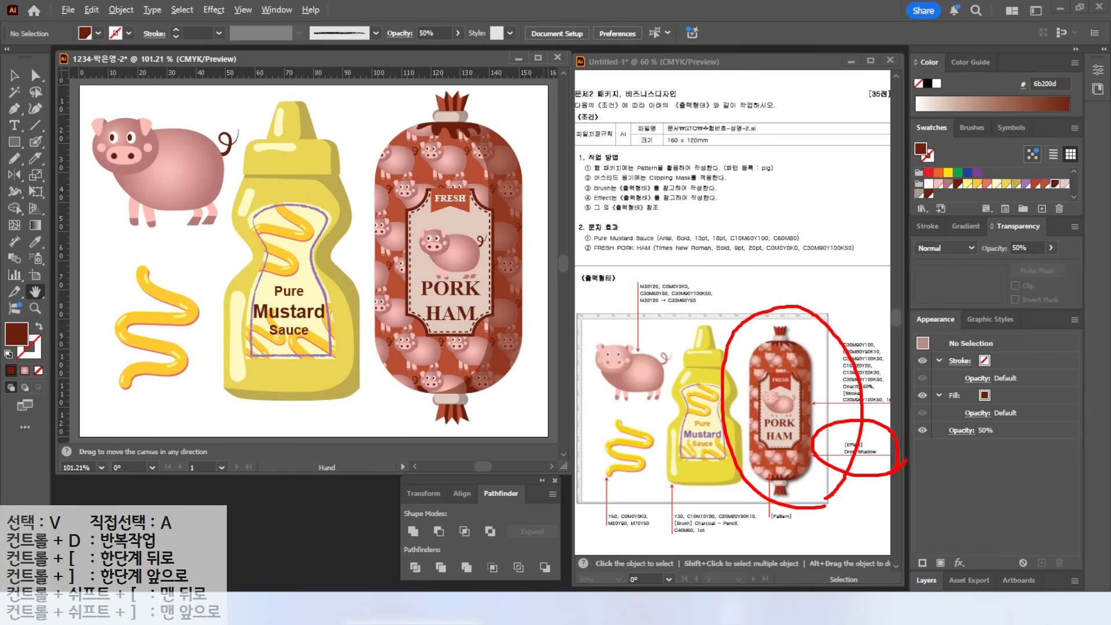
- Select all parts of the Pork Ham sausage artwork and group them into one object
key(Escape)
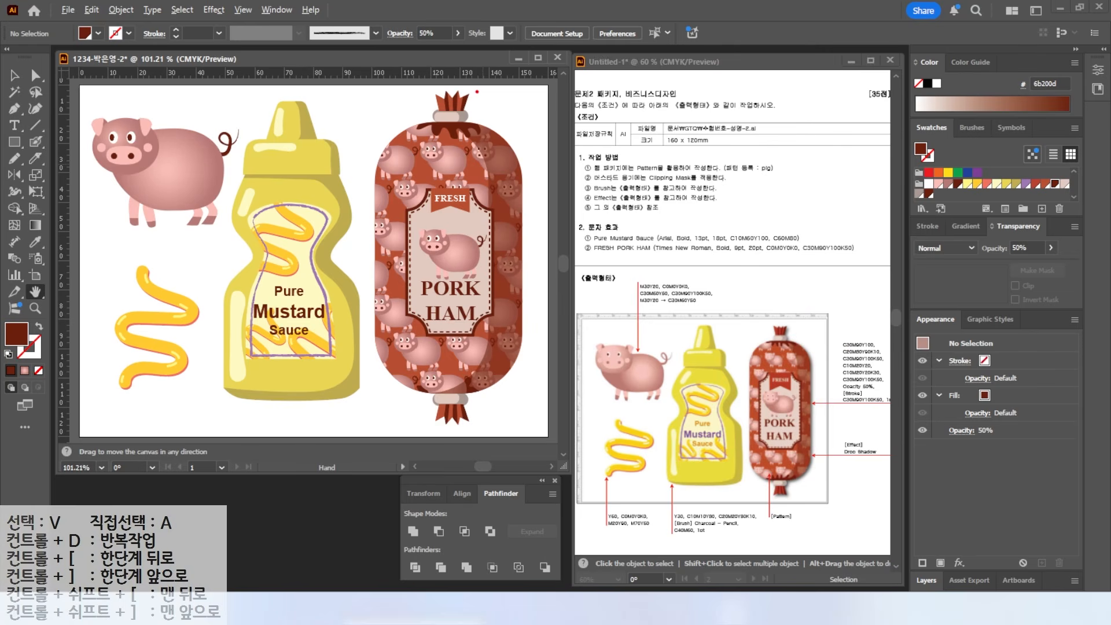
mouse_move(485, 114)
mouse_down()
mouse_move(515, 134)
mouse_move(528, 190)
mouse_move(522, 370)
mouse_up()
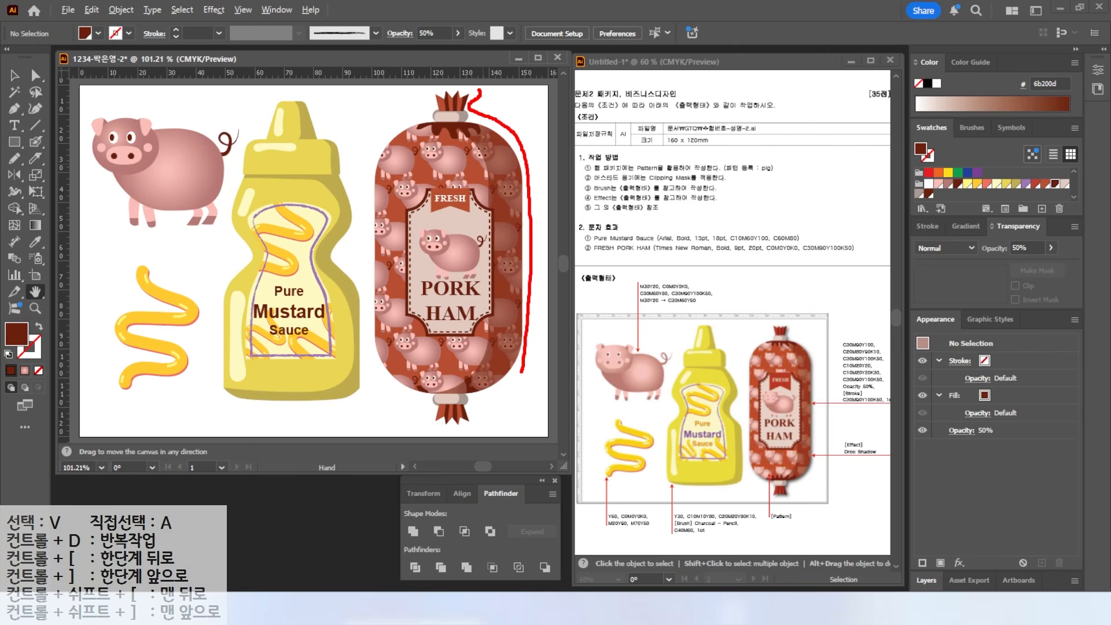
key(Escape)
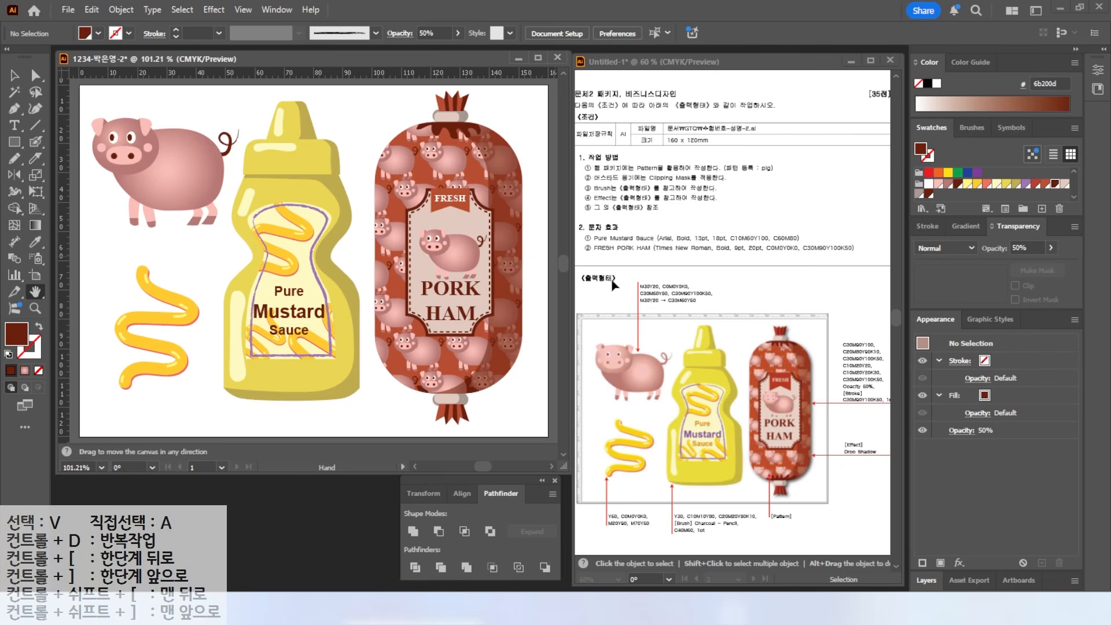
key(v)
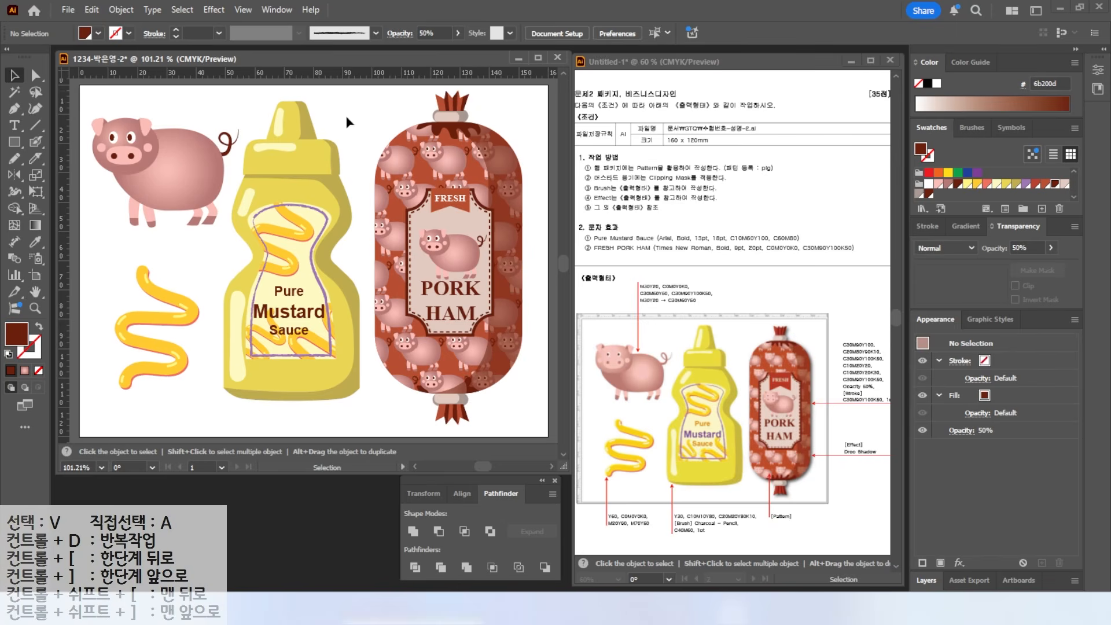
drag(382, 104, 526, 429)
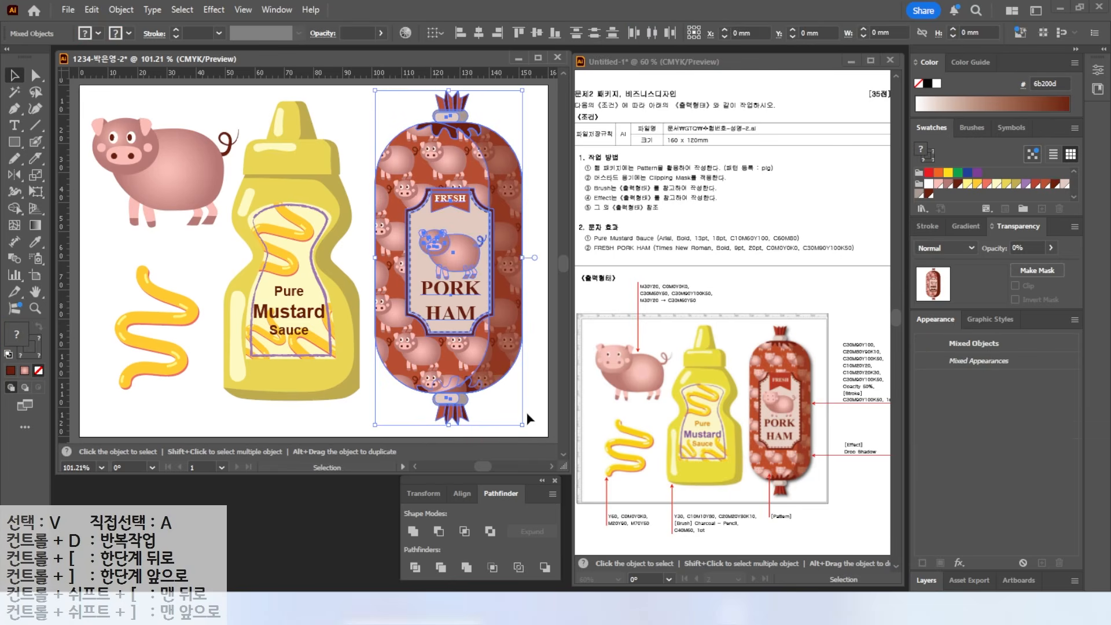
right_click(402, 152)
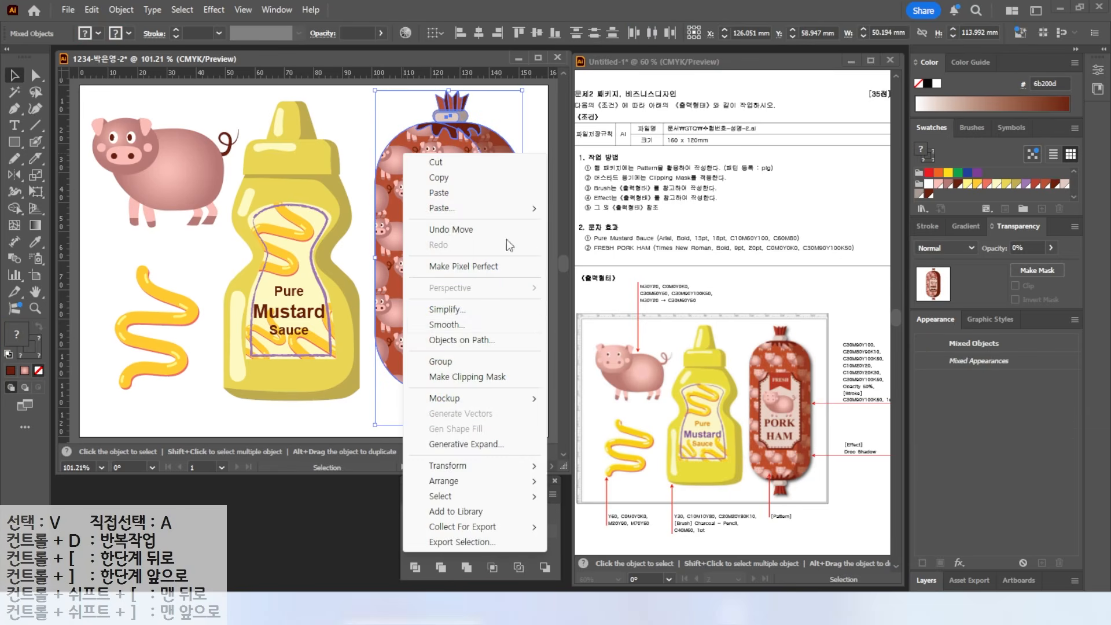
click(446, 362)
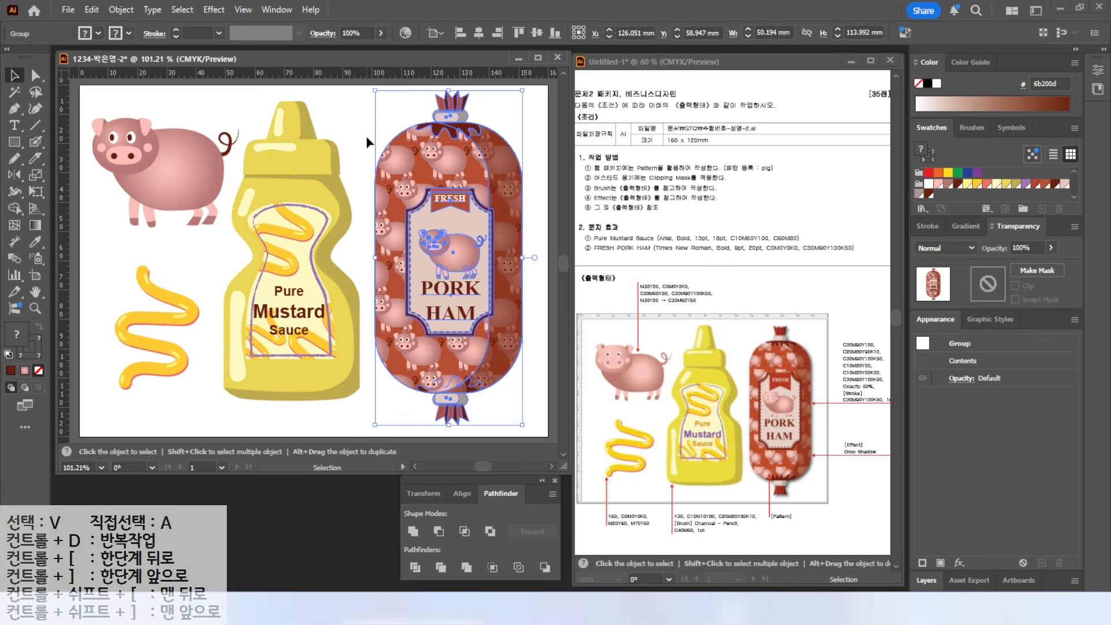
click(367, 141)
mouse_move(456, 194)
mouse_down()
mouse_move(516, 224)
mouse_move(454, 195)
mouse_up()
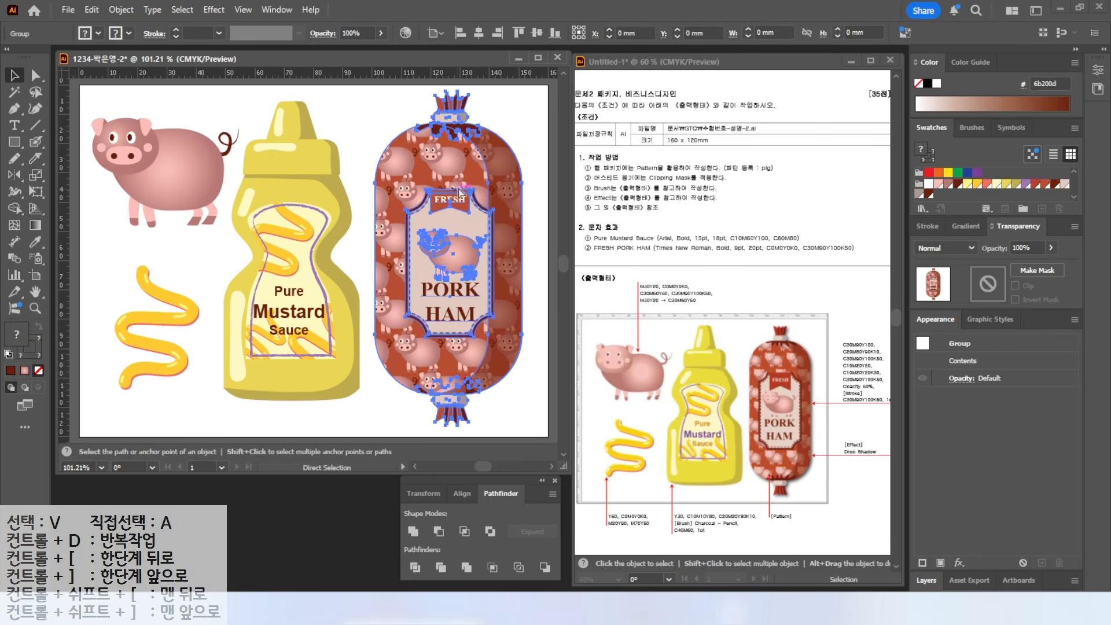
- Give the sausage group a Multiply drop shadow: 75% opacity, 1 mm X/Y offset, 1 mm blur
click(213, 10)
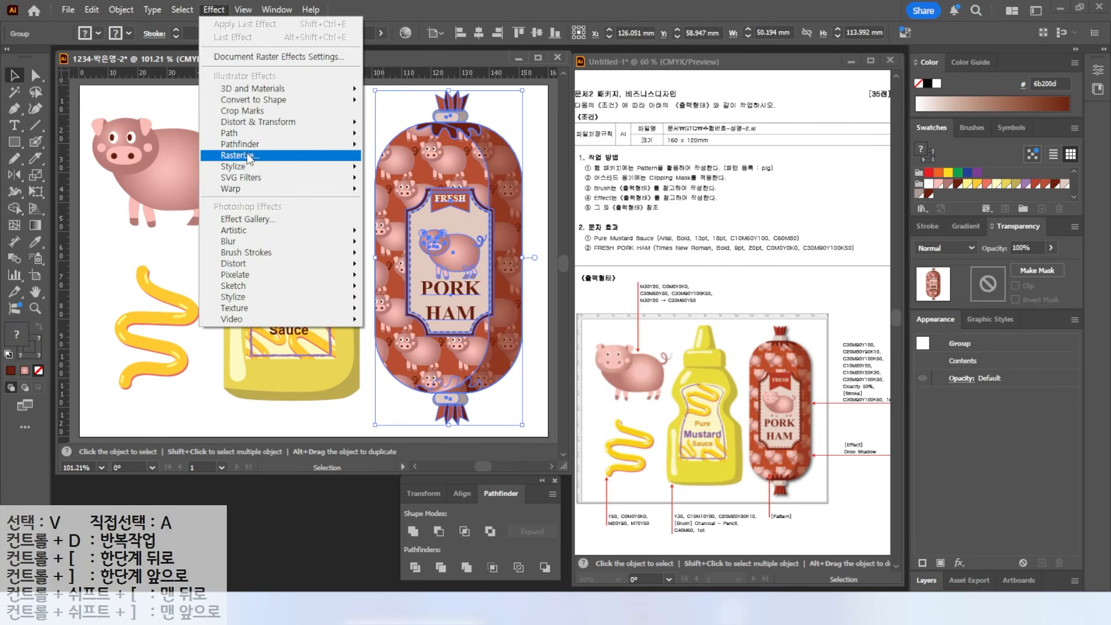
mouse_move(245, 166)
click(396, 168)
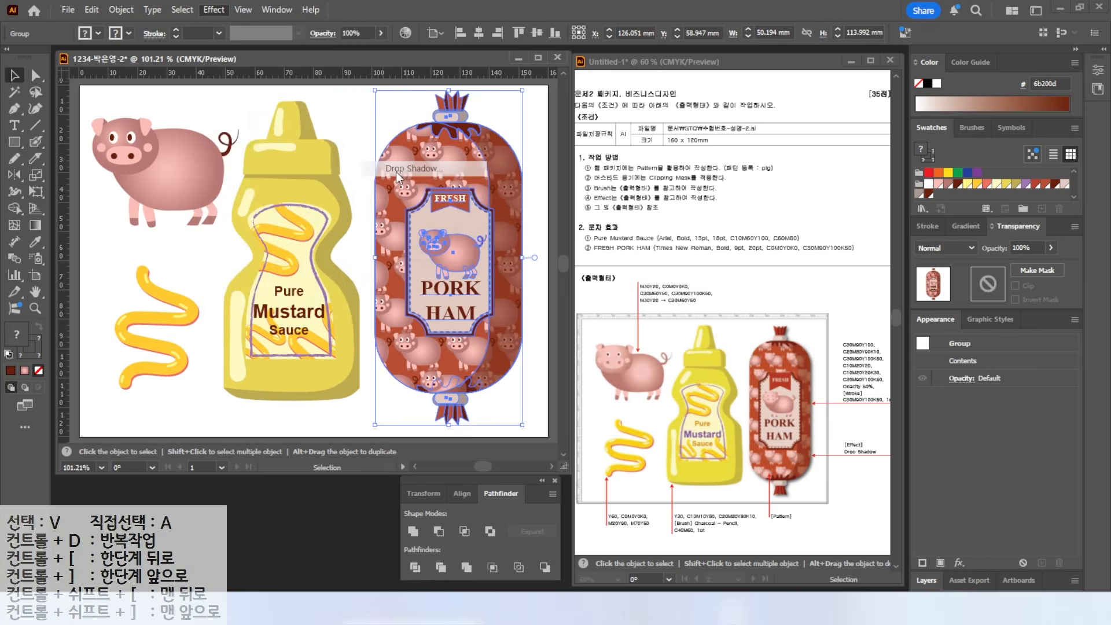
key(ctrl)
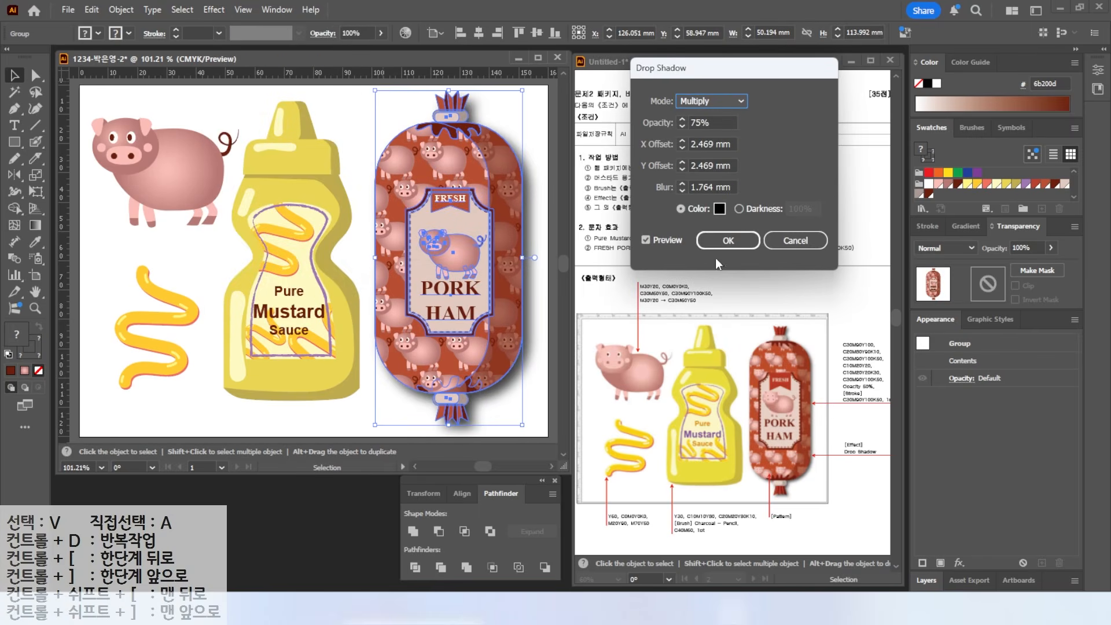
click(682, 146)
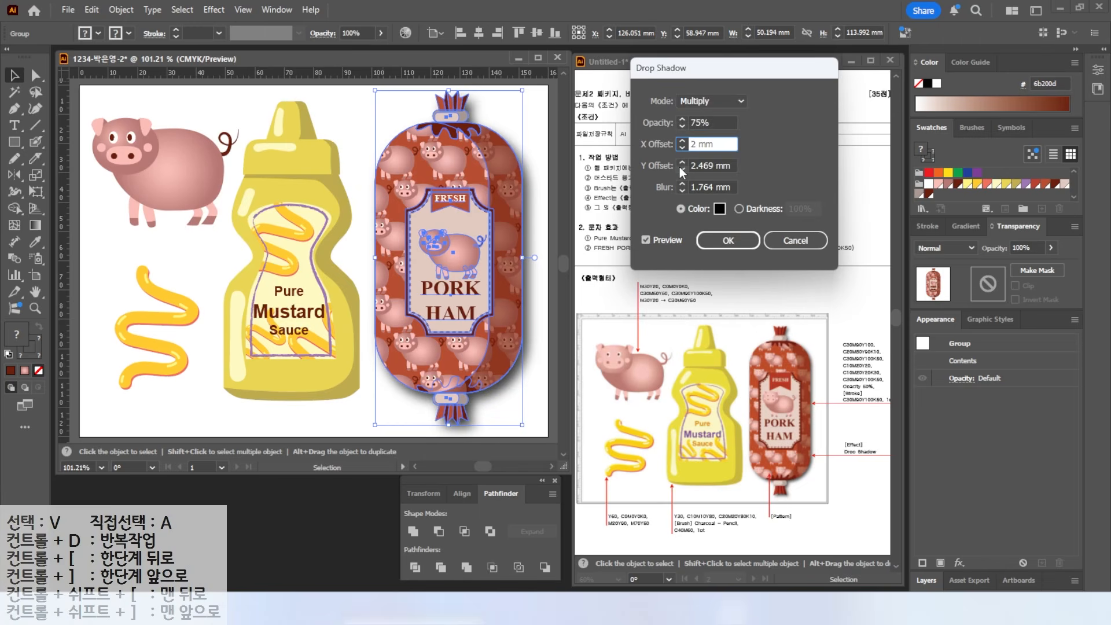
click(683, 169)
click(682, 191)
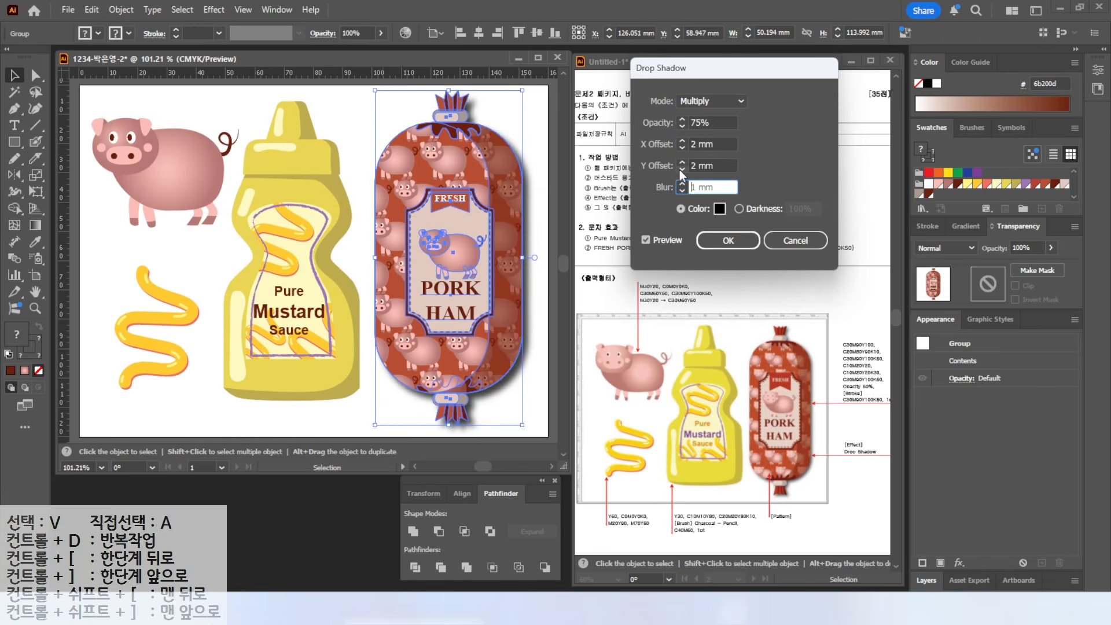
click(681, 169)
click(681, 148)
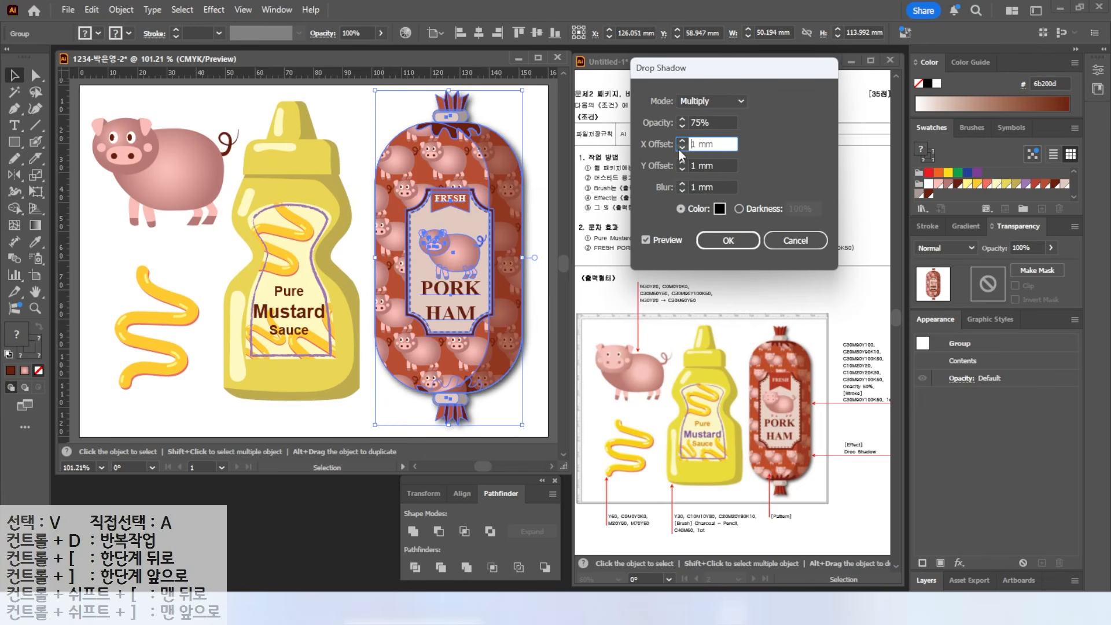
click(730, 241)
click(199, 250)
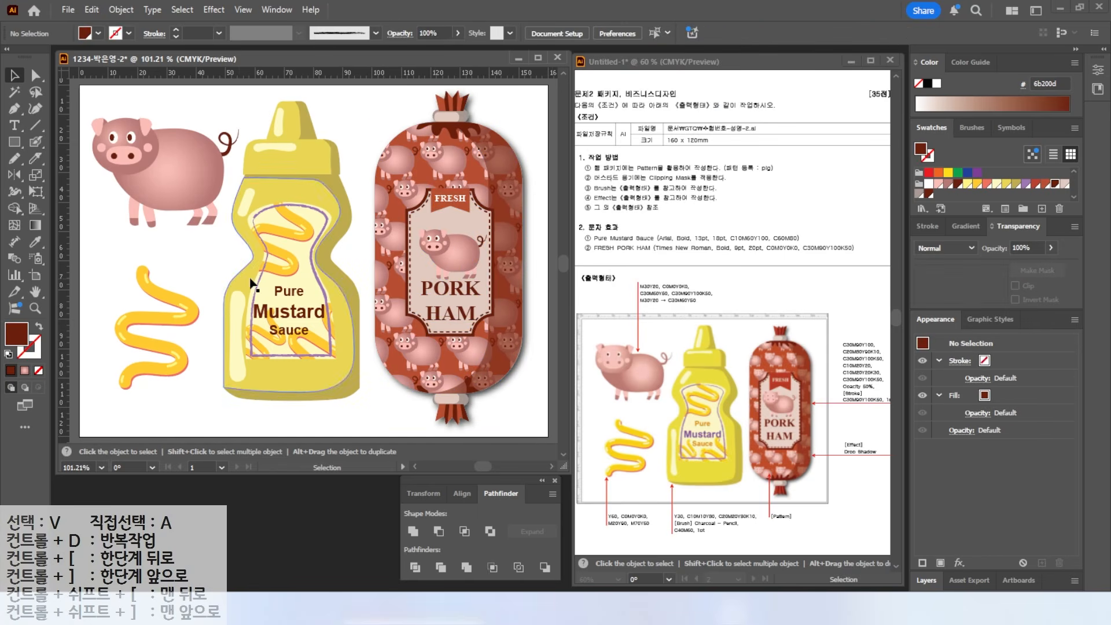
- Colour the word 'Pure' on the mustard label orange, C10 M60 Y100 K0
double_click(292, 294)
double_click(289, 292)
double_click(16, 334)
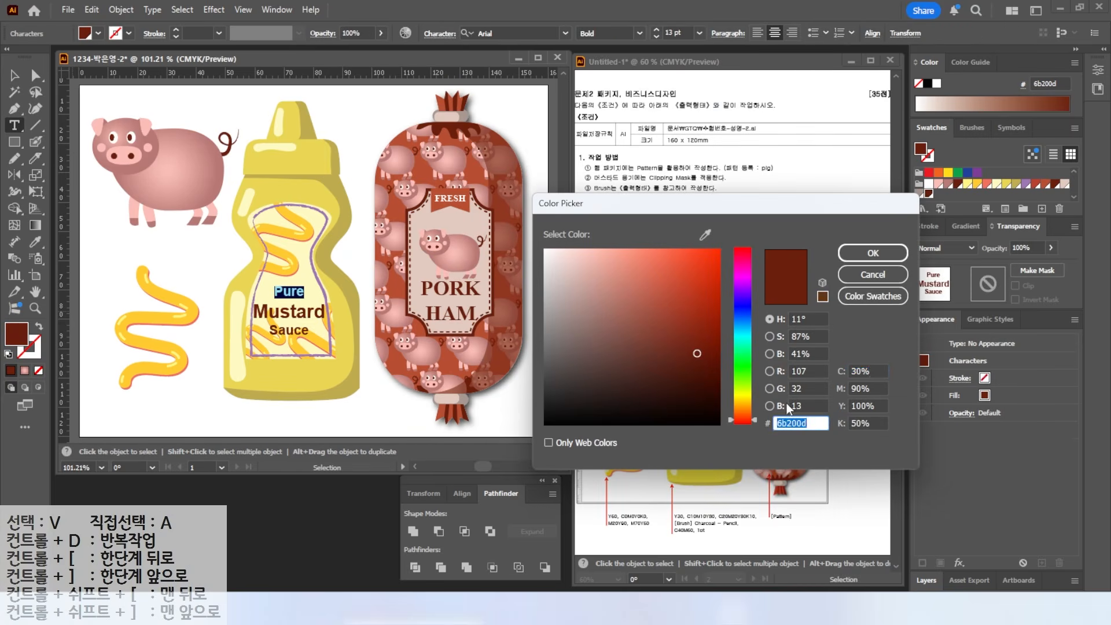
text(10)
key(Tab)
text(60)
key(Tab)
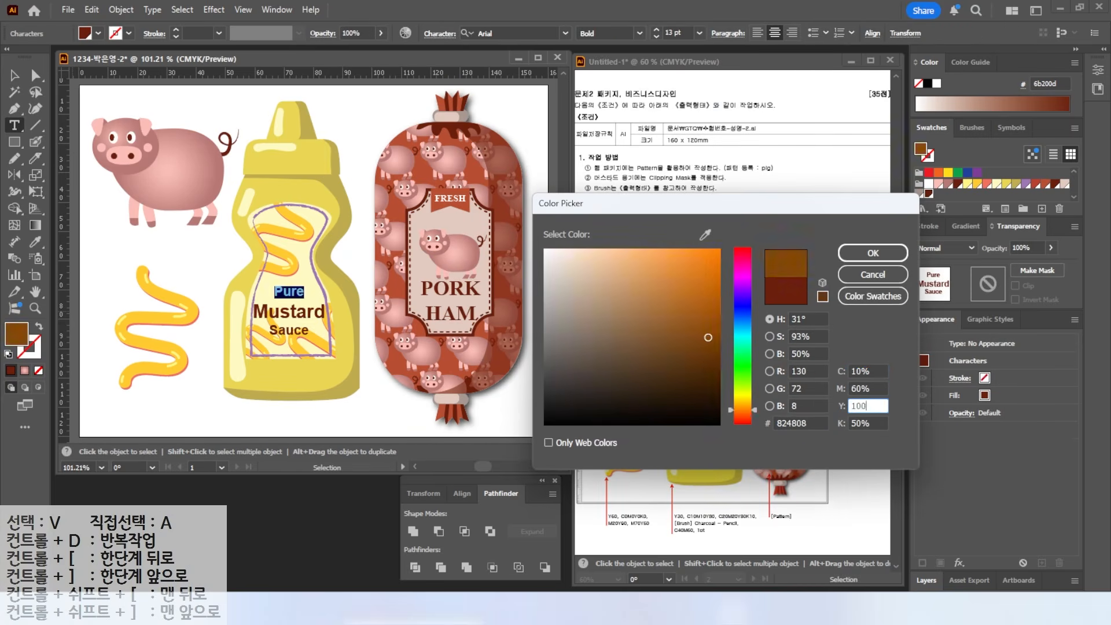
key(Tab)
text(0)
key(Return)
- Colour the word 'Sauce' the same orange, C10 M60 Y100 K0, then deselect the text
double_click(288, 330)
double_click(17, 334)
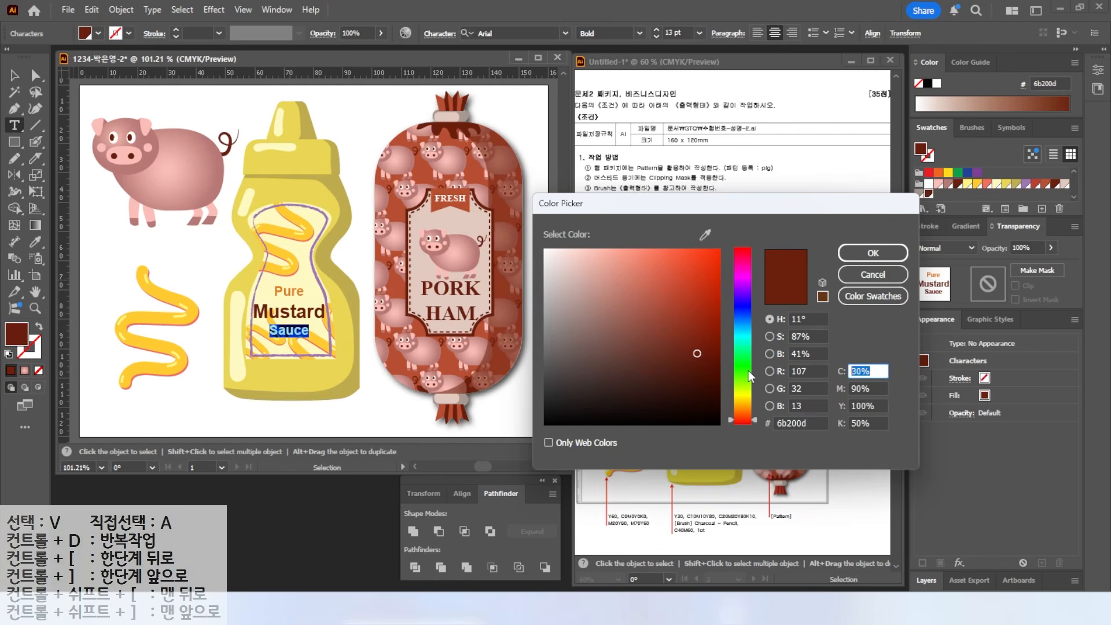
text(10)
key(Tab)
text(60)
key(Tab)
key(Tab)
text(0)
key(Return)
key(Escape)
click(219, 298)
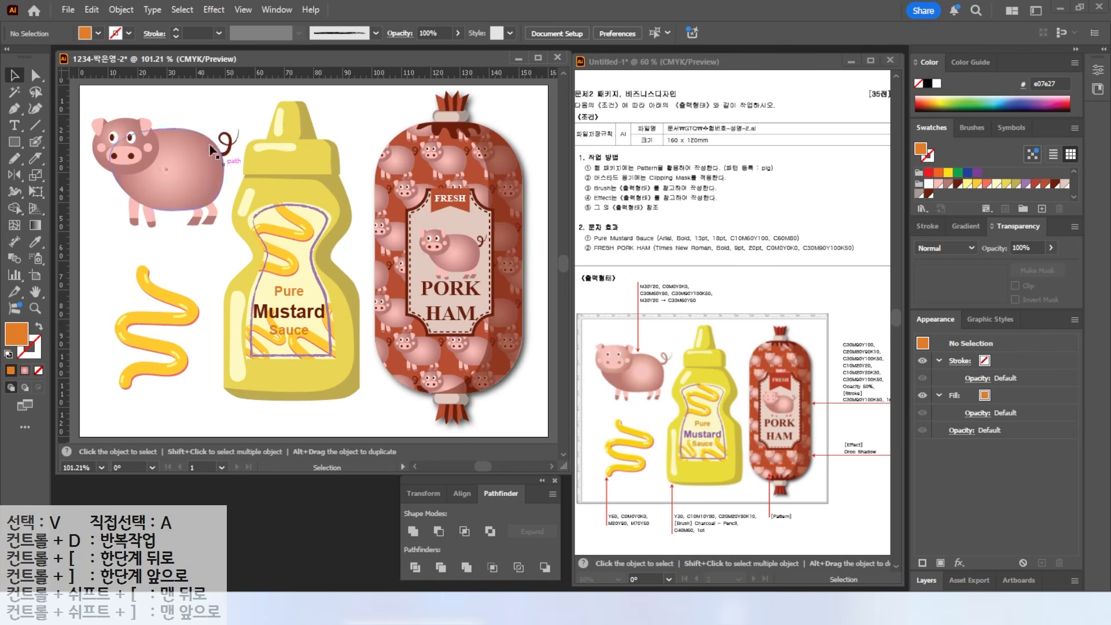
- Save As the artwork as an .ai file in the GTQ folder, accepting the Illustrator 2020 options
click(68, 10)
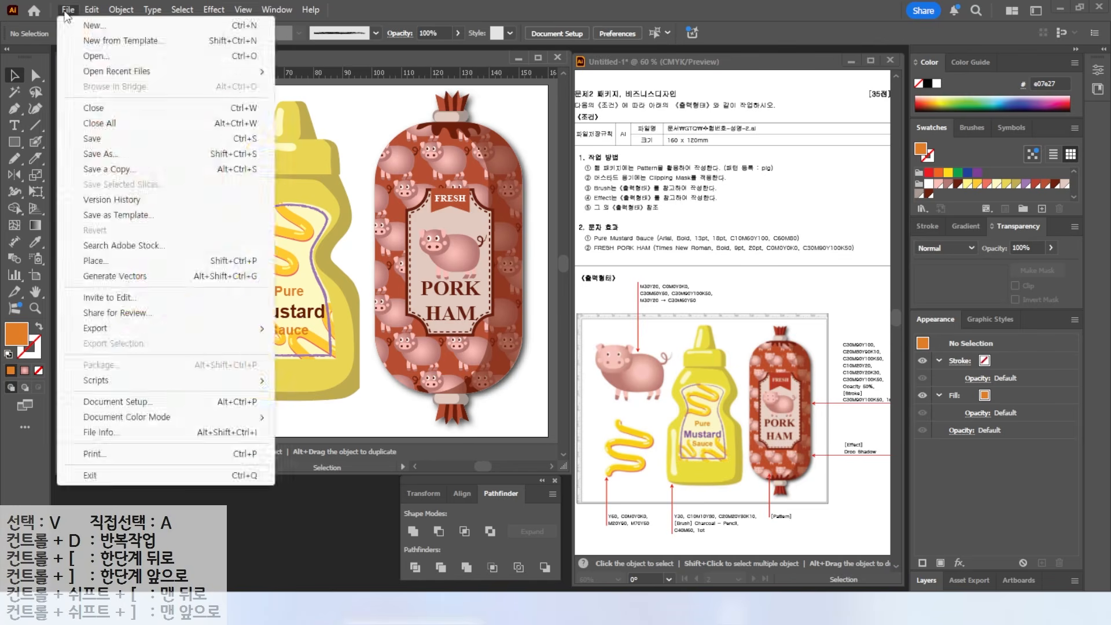
click(95, 140)
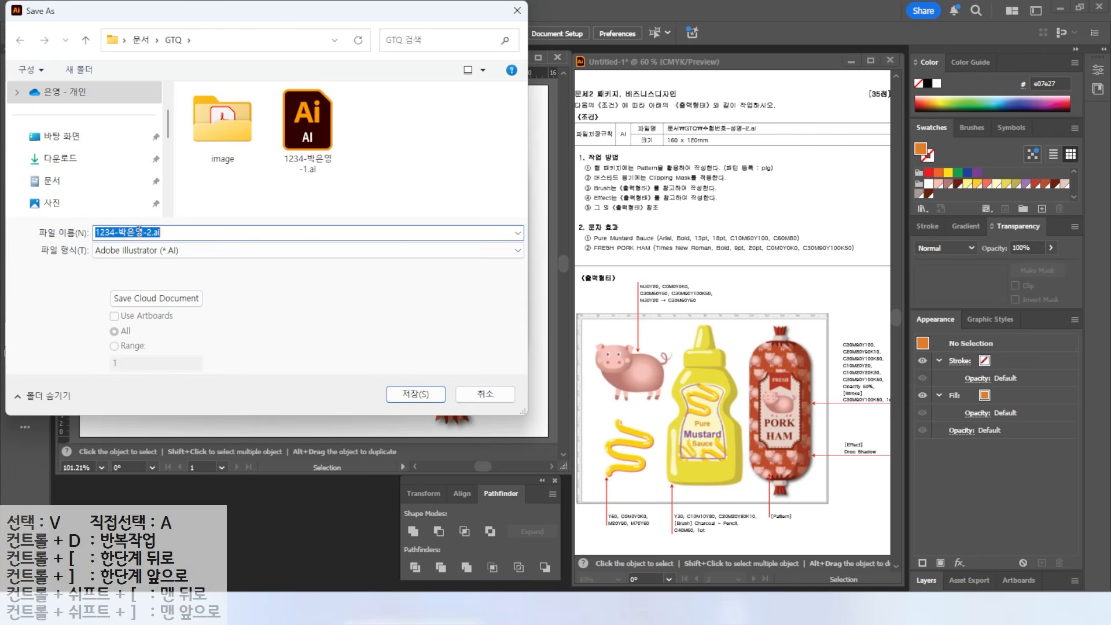
click(416, 394)
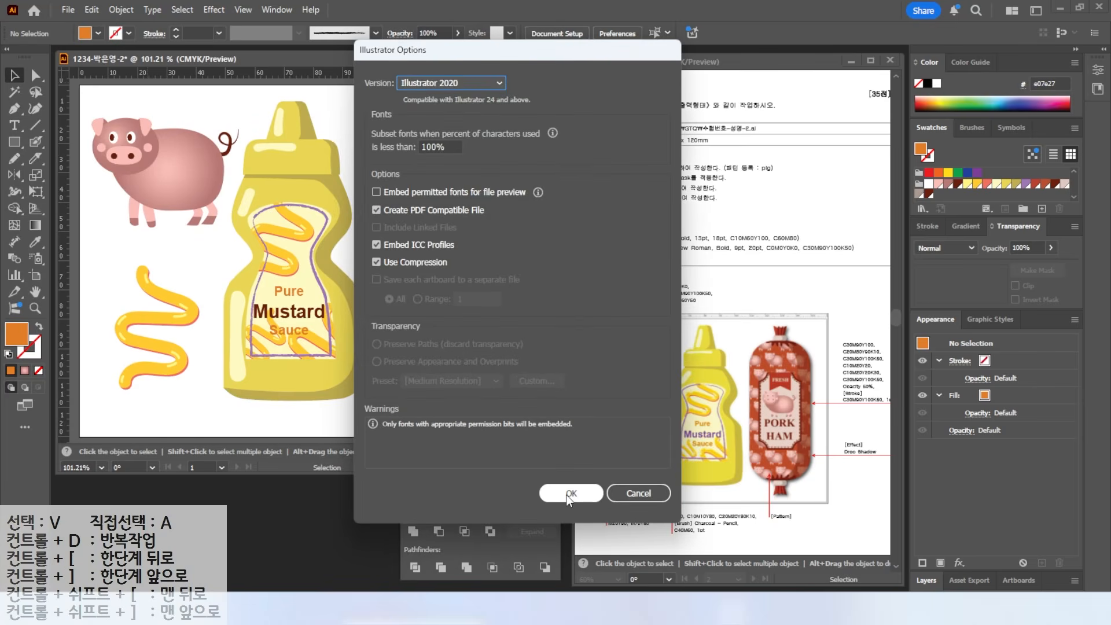
click(565, 479)
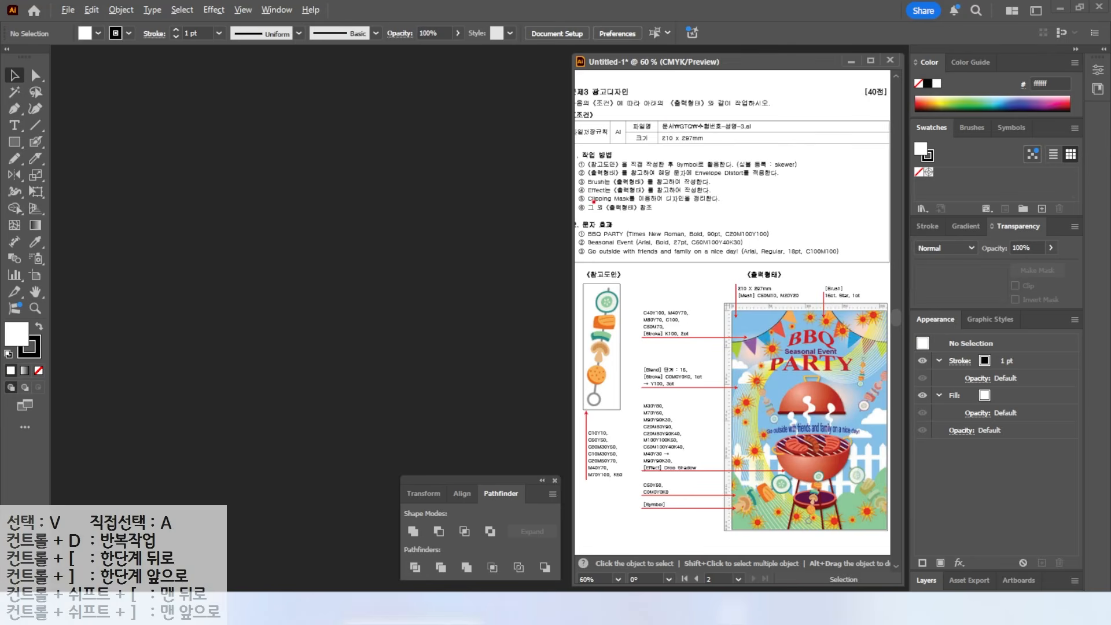
- Start a new document and name it with the examinee number and name
drag(651, 114, 758, 149)
drag(689, 145, 744, 183)
key(Escape)
click(69, 10)
click(73, 26)
drag(604, 156, 544, 167)
text(1234)
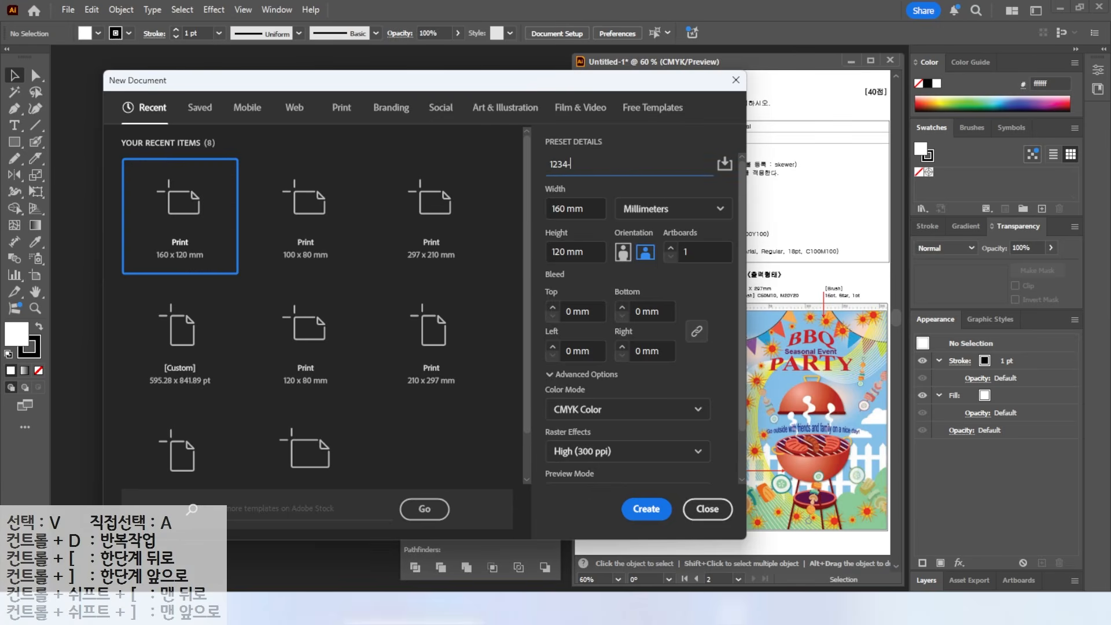
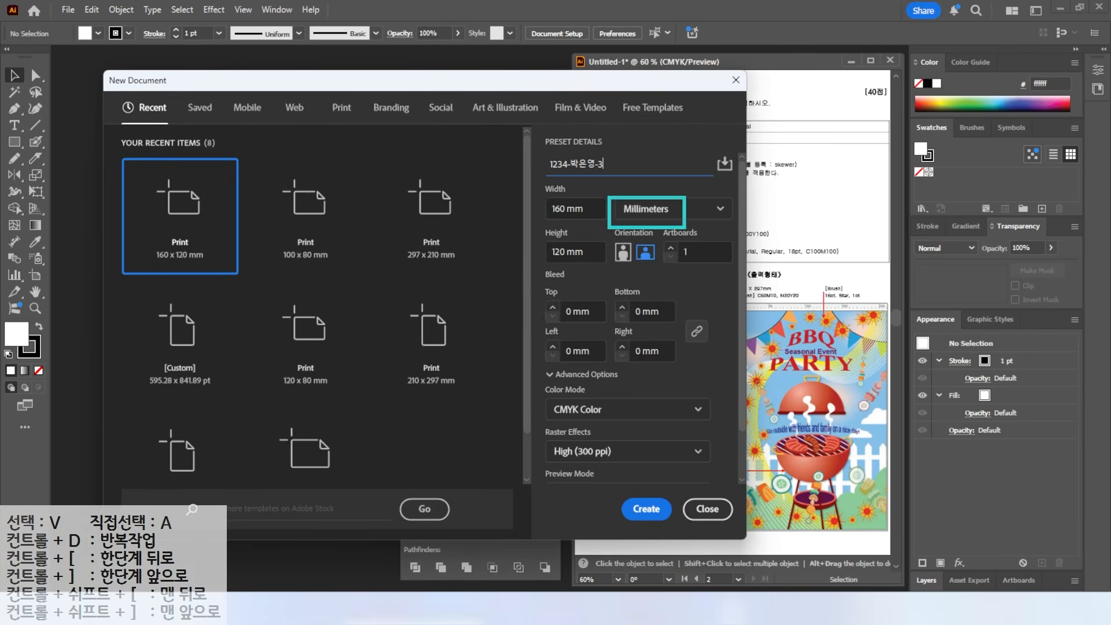
- Create the document at 210 × 297 mm and show the rulers
click(590, 205)
text(210)
key(Tab)
text(297)
key(Return)
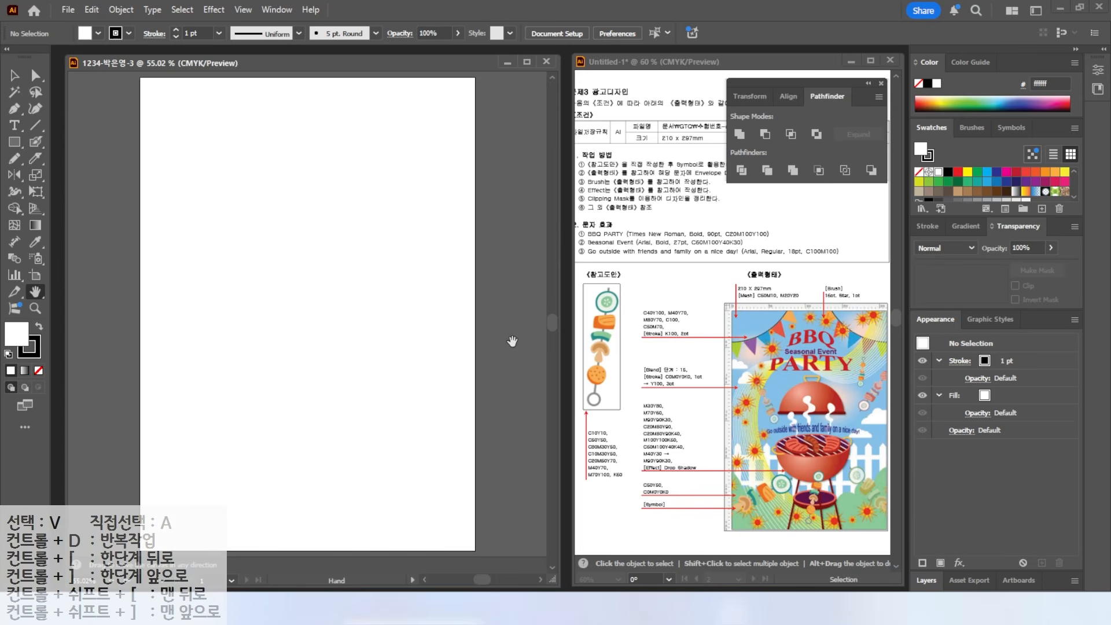
key(ctrl+r)
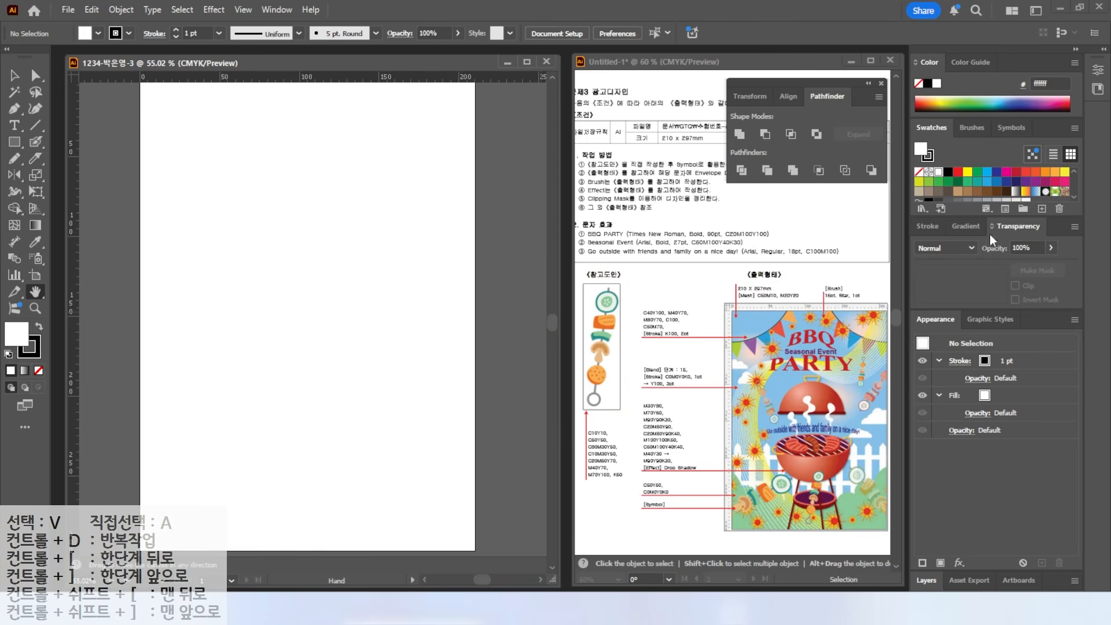
- Create a new swatch group and add its first two custom CMYK swatches (cyan 10 and 50)
click(1023, 208)
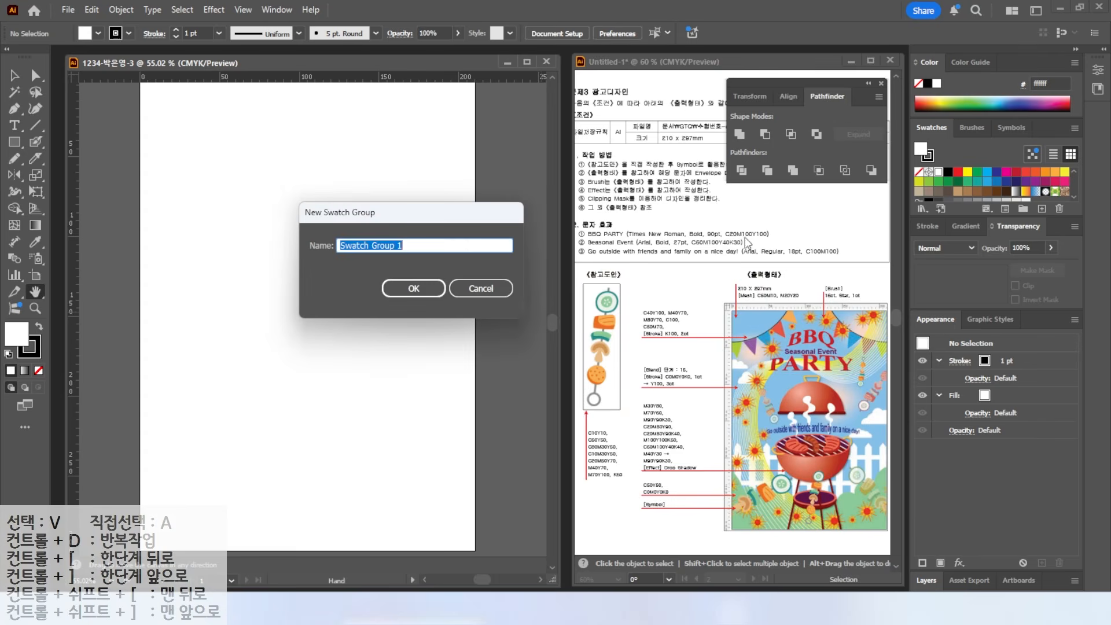
click(434, 287)
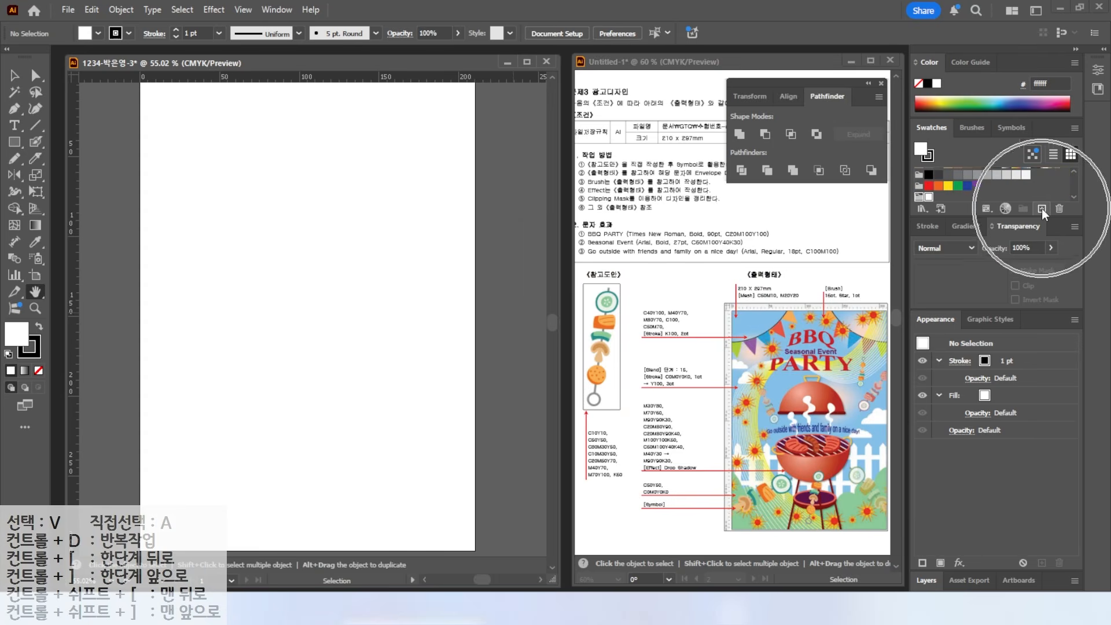
click(1042, 209)
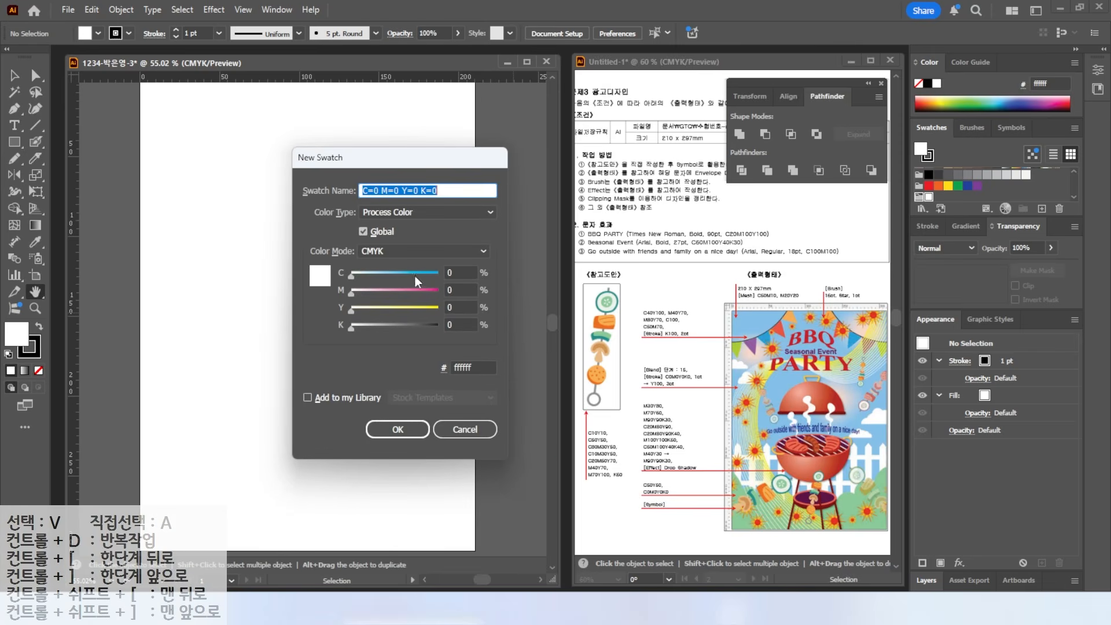
click(454, 272)
text(10)
key(Tab)
key(Tab)
text(10)
key(Tab)
key(Return)
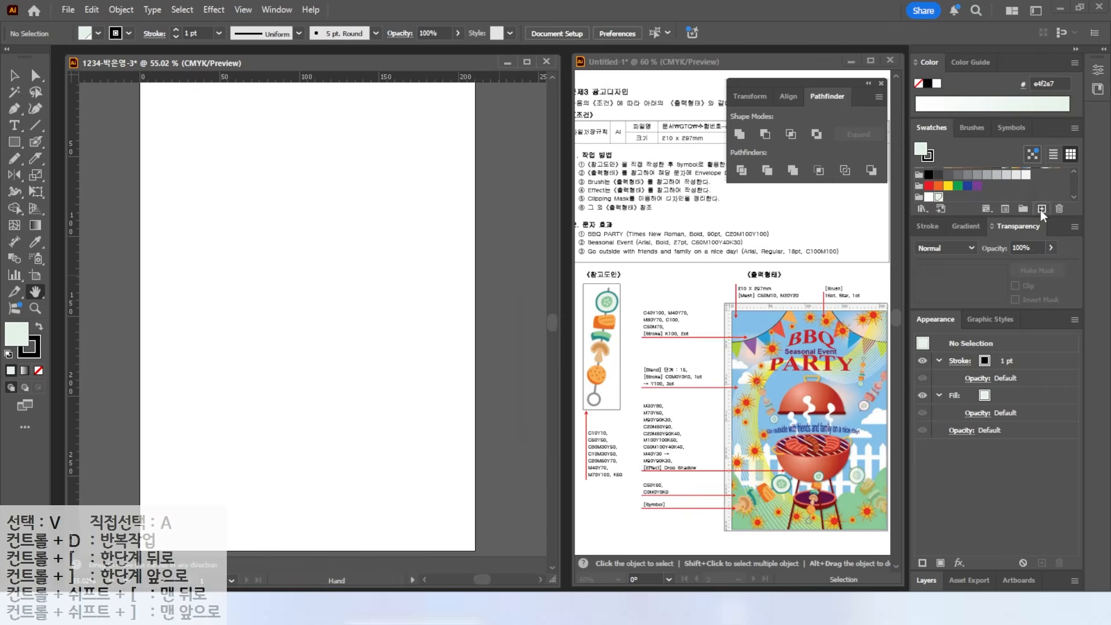
click(1042, 210)
click(457, 272)
text(50)
key(Tab)
- Add the dark green C80 M30 Y50 swatch and another swatch with cyan 10
key(Tab)
key(Return)
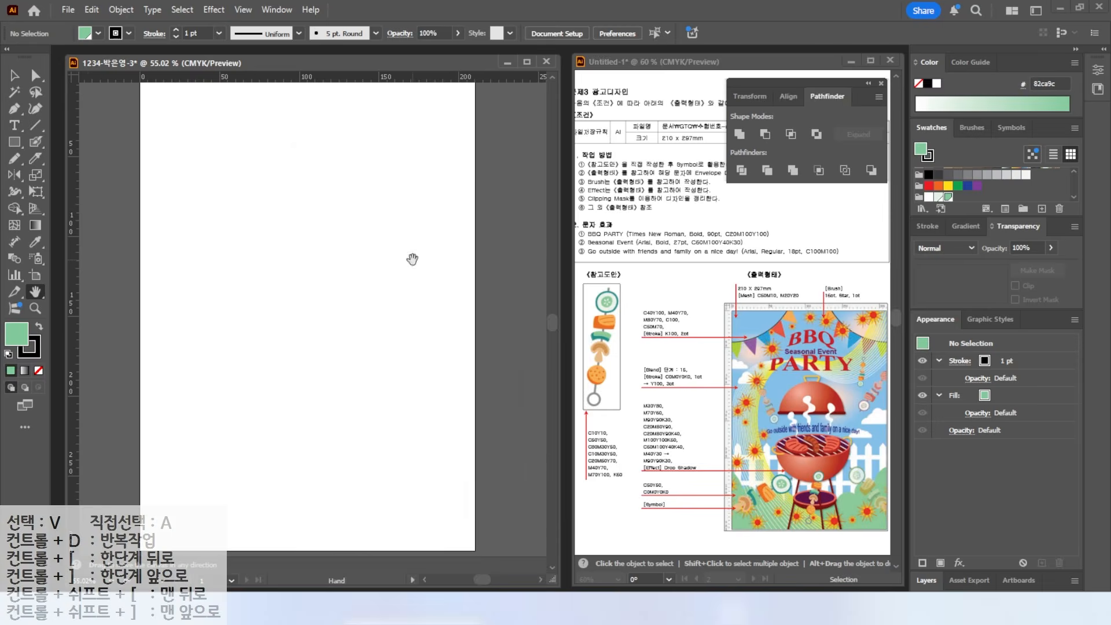
click(1043, 209)
click(457, 272)
text(80)
key(Tab)
text(30)
- Add a C20 M50 Y70 swatch and a light orange C0 M40 swatch
key(Tab)
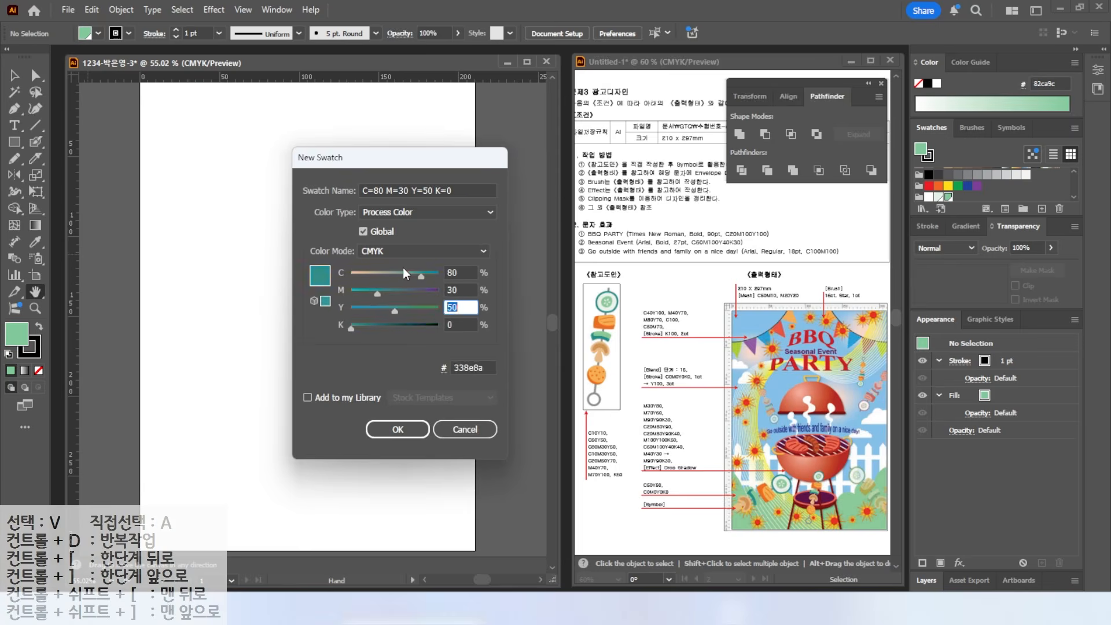
key(Return)
click(1042, 210)
drag(466, 269, 398, 264)
text(10)
key(Tab)
key(Tab)
key(Tab)
key(Return)
click(1042, 209)
drag(458, 273, 425, 270)
text(20)
key(Tab)
text(50)
key(Tab)
text(70)
key(Return)
click(1041, 208)
drag(460, 272, 420, 272)
text(0)
key(Tab)
text(40)
key(Return)
- Add the orange swatch (70, 100 values) and a 60% grey swatch to the group
click(1041, 209)
drag(460, 290, 398, 294)
text(70)
key(Tab)
text(100)
key(Return)
click(1041, 209)
text(0)
key(Tab)
text(0)
key(Tab)
text(60)
key(Return)
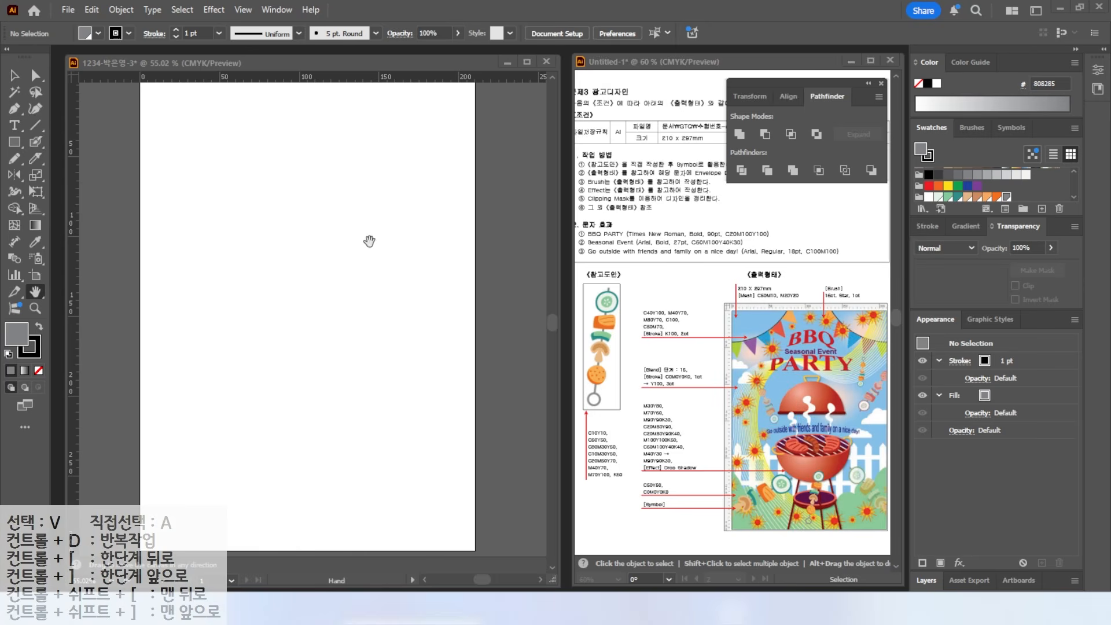
- Place vertical and horizontal guides, then draw a thin skewer-stick rectangle with no stroke
drag(75, 149, 223, 182)
drag(176, 81, 172, 210)
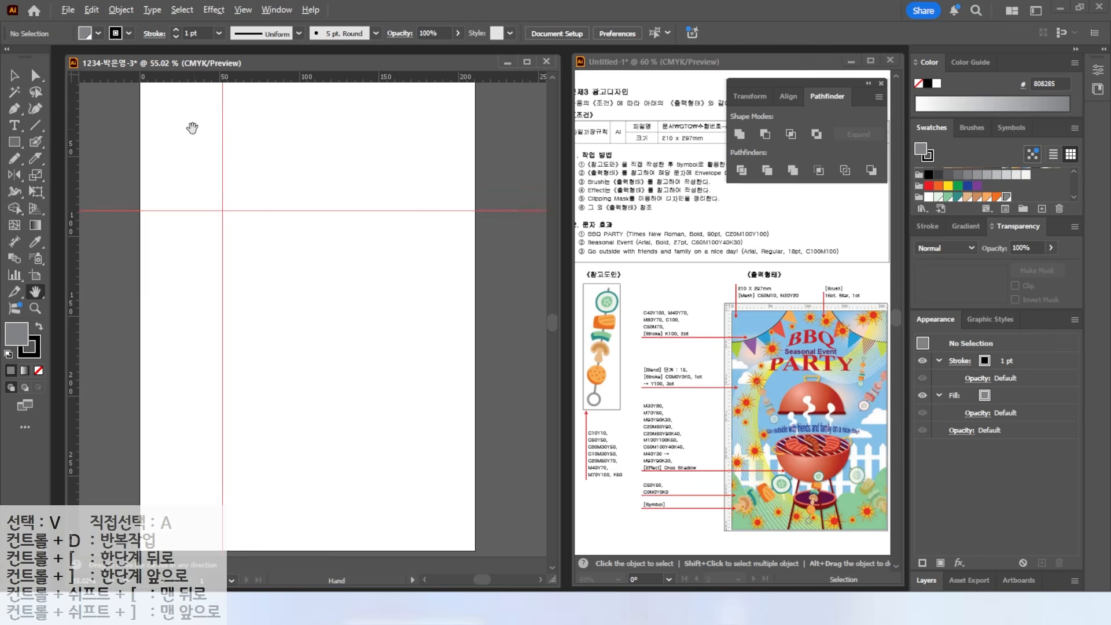
scroll(193, 128, up, 3)
drag(193, 129, 298, 259)
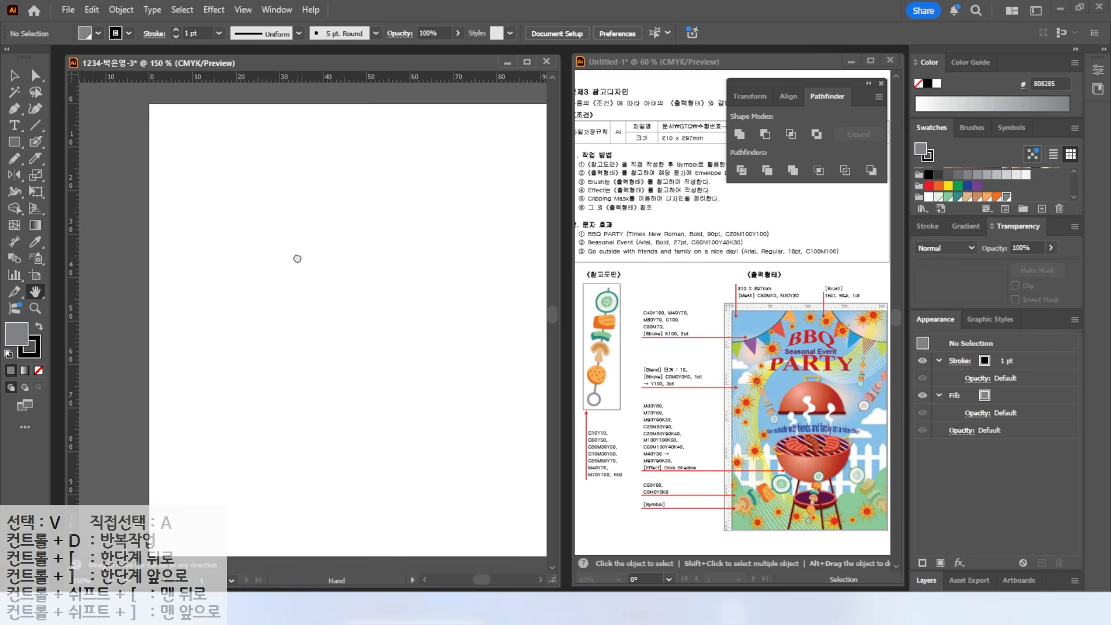
click(37, 125)
click(14, 142)
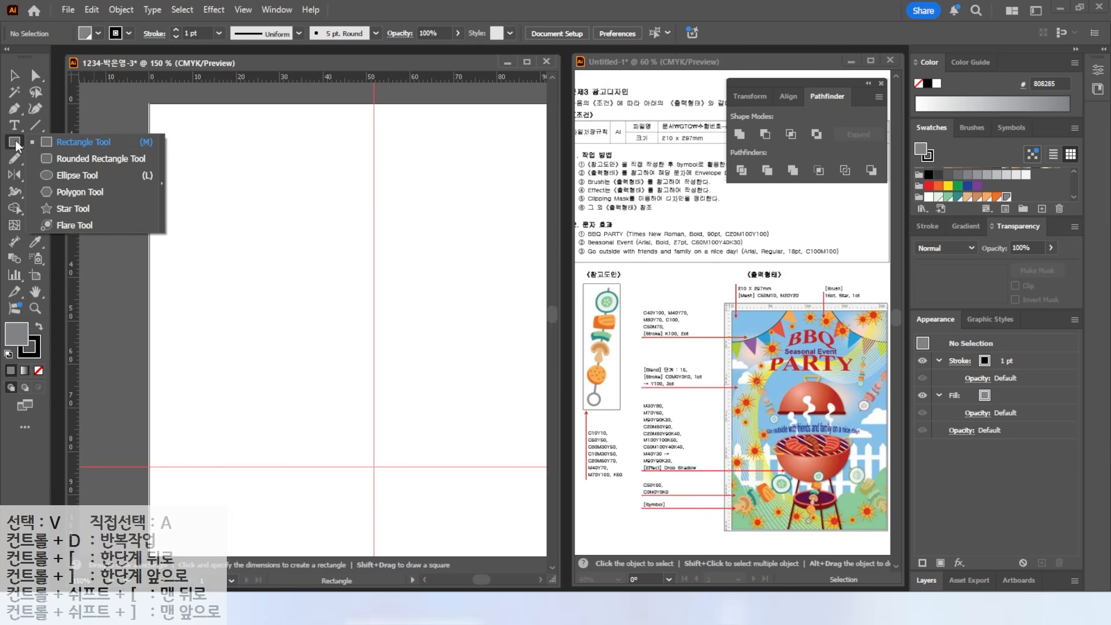
drag(255, 143, 261, 411)
click(38, 370)
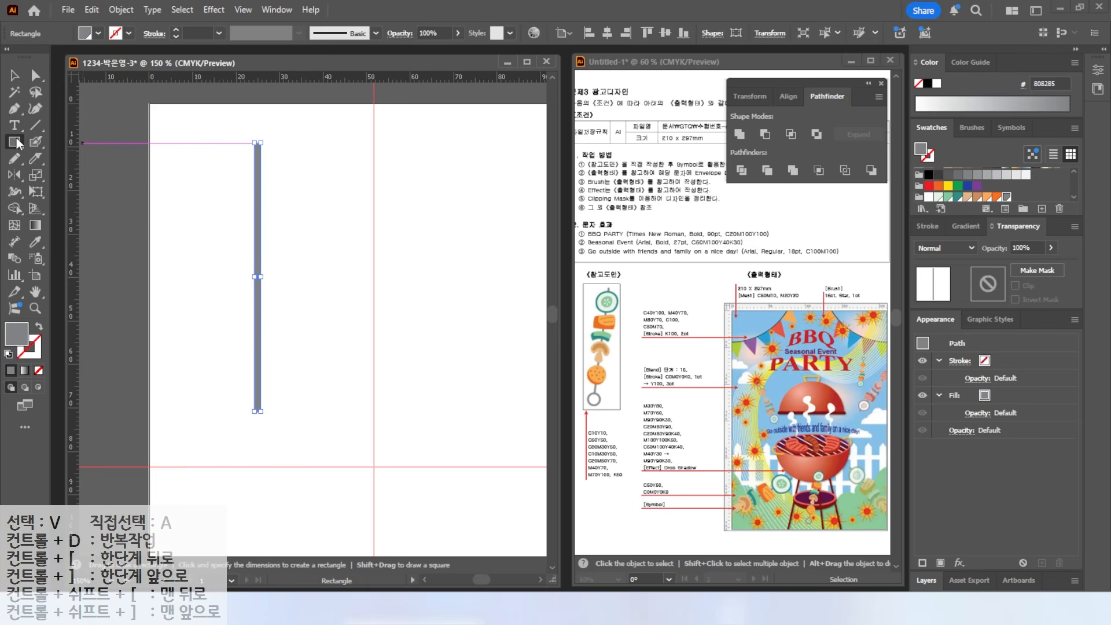
- Draw a circle below the stick's end and turn it into a 4 pt outlined ring
drag(17, 143, 74, 176)
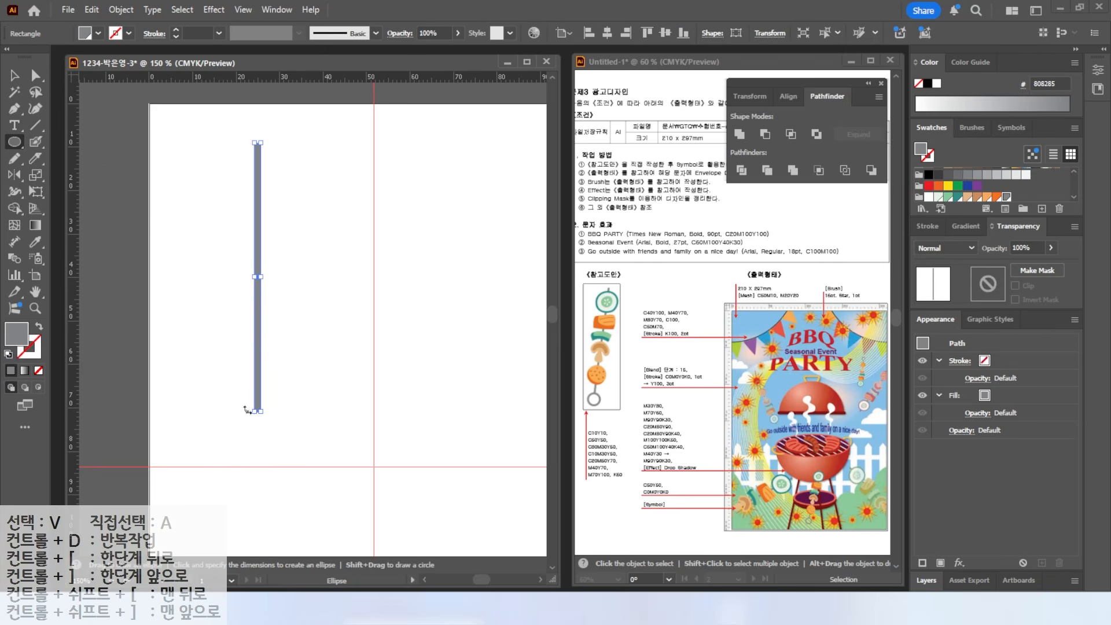
drag(231, 391, 288, 447)
key(shift+x)
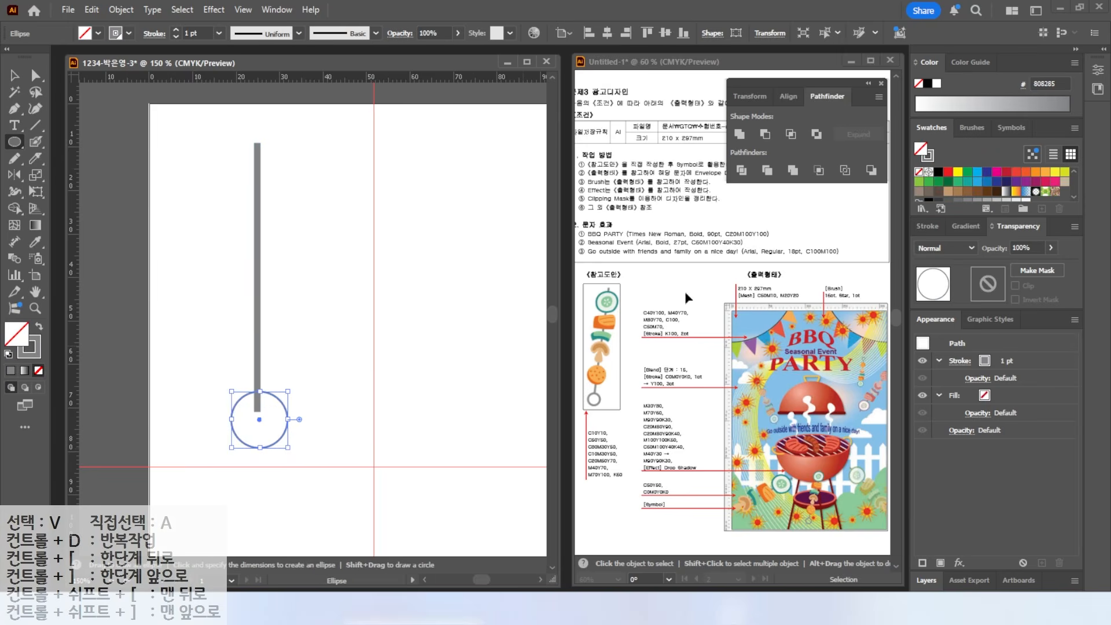
click(926, 226)
click(965, 244)
click(965, 245)
click(966, 245)
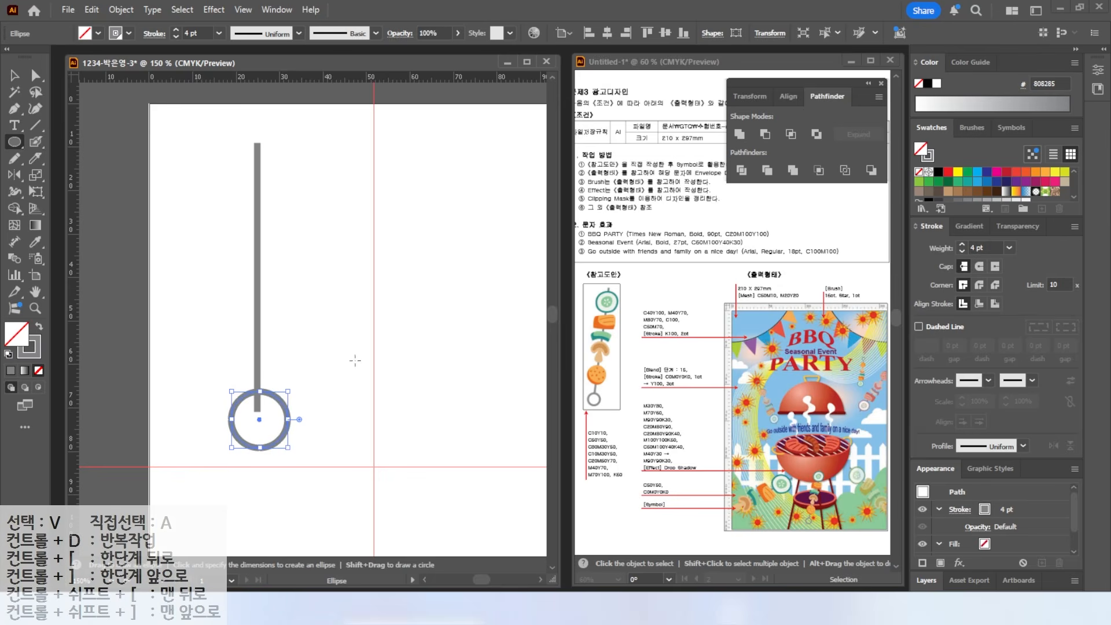
mouse_move(287, 391)
mouse_down()
mouse_move(272, 407)
mouse_move(280, 424)
mouse_move(278, 412)
mouse_up()
- Centre the ring horizontally on the skewer stick
key(v)
click(279, 412)
key(ctrl+a)
click(606, 33)
click(277, 397)
click(278, 415)
click(498, 465)
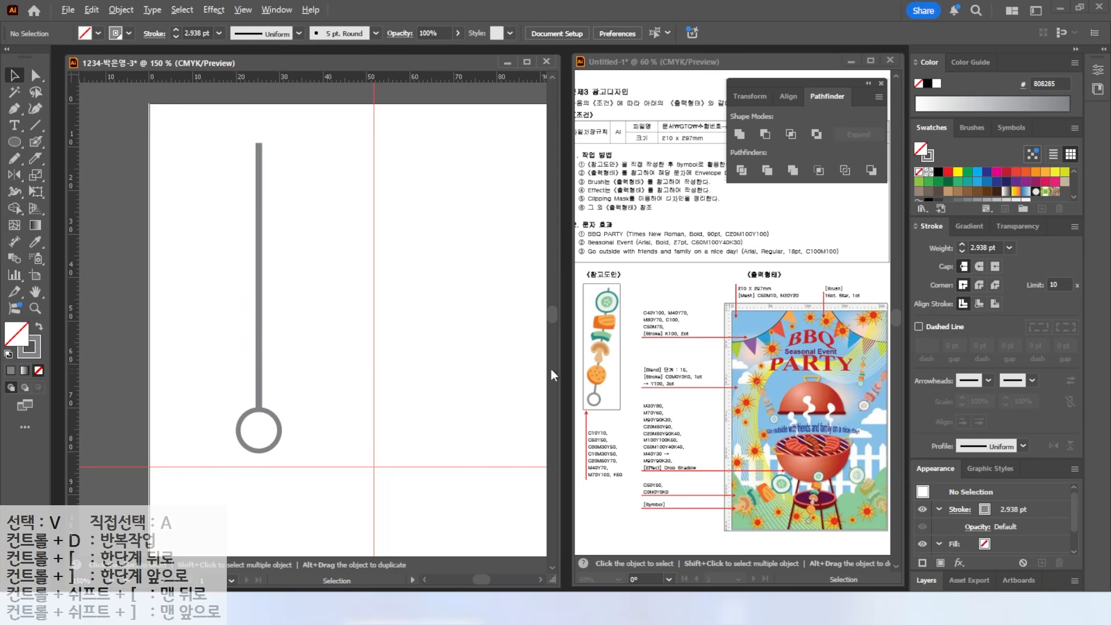
- Draw a solid orange circle over the middle of the stick and duplicate it slightly offset
key(ctrl+plus)
key(ctrl+plus)
drag(248, 375, 354, 285)
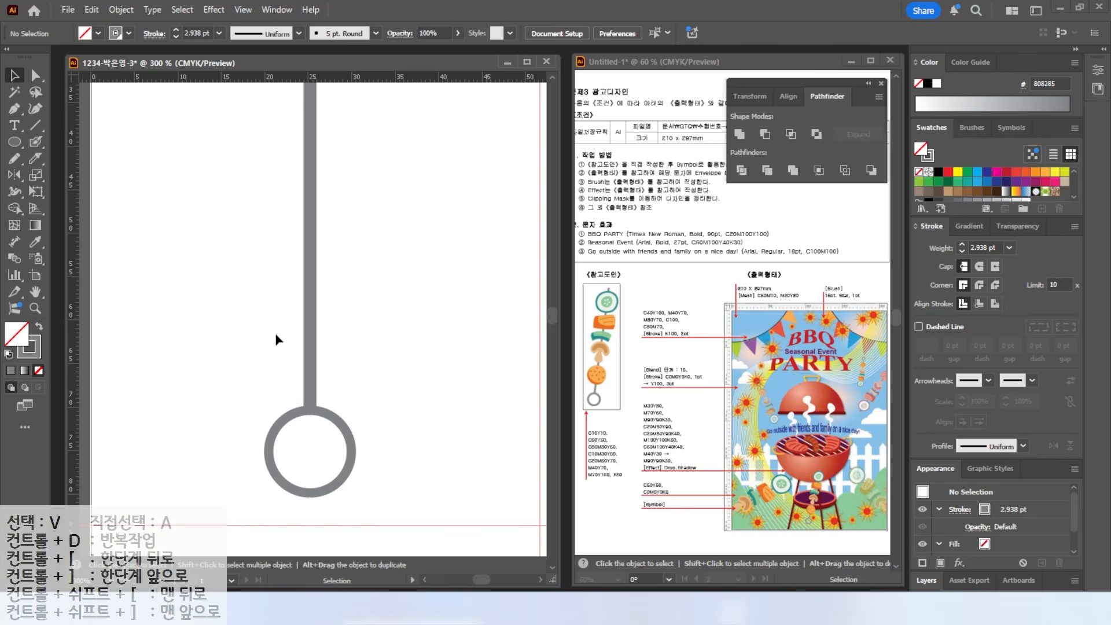
click(15, 142)
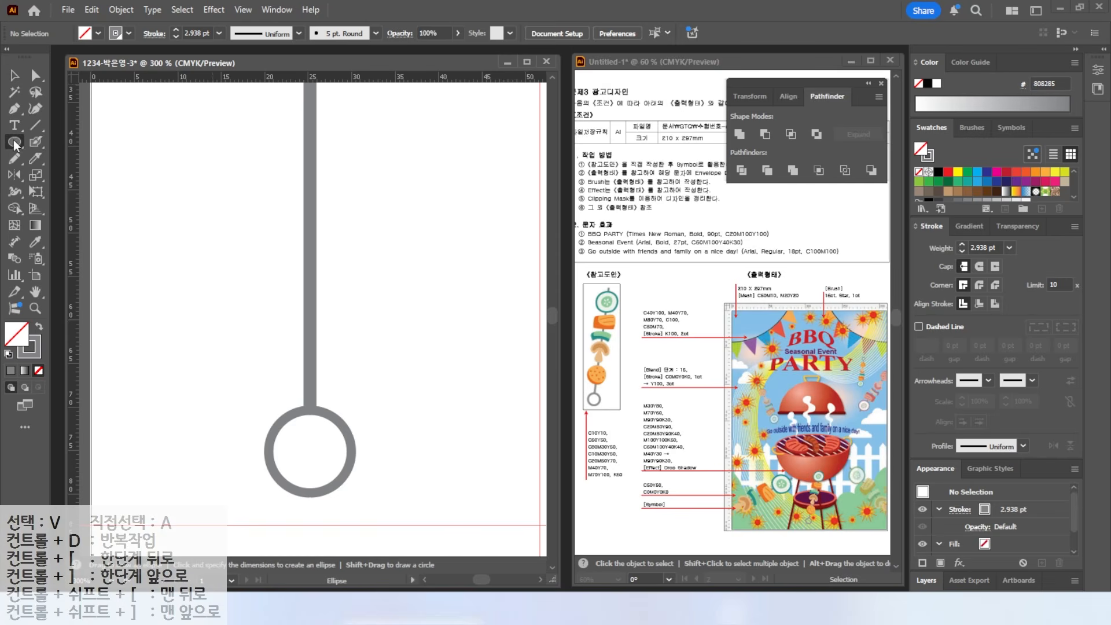
drag(252, 233, 388, 367)
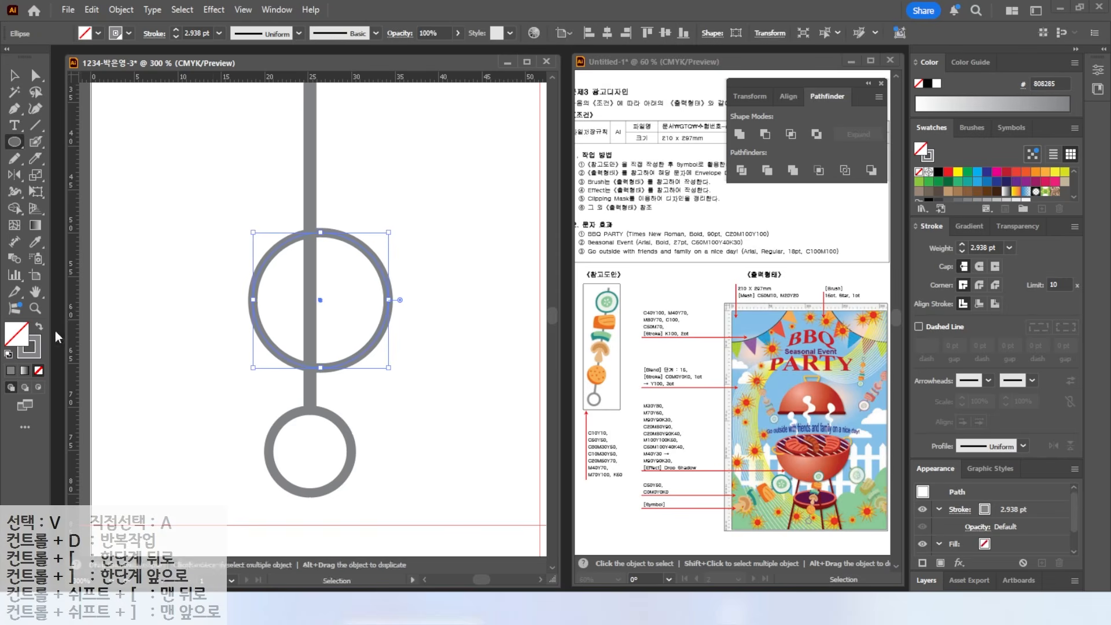
key(shift+x)
click(997, 196)
key(v)
mouse_move(307, 320)
mouse_down()
mouse_move(311, 336)
mouse_move(296, 330)
mouse_up()
- Recolour the circle copy light orange, divide the two orange circles and delete the stray crescent
click(986, 197)
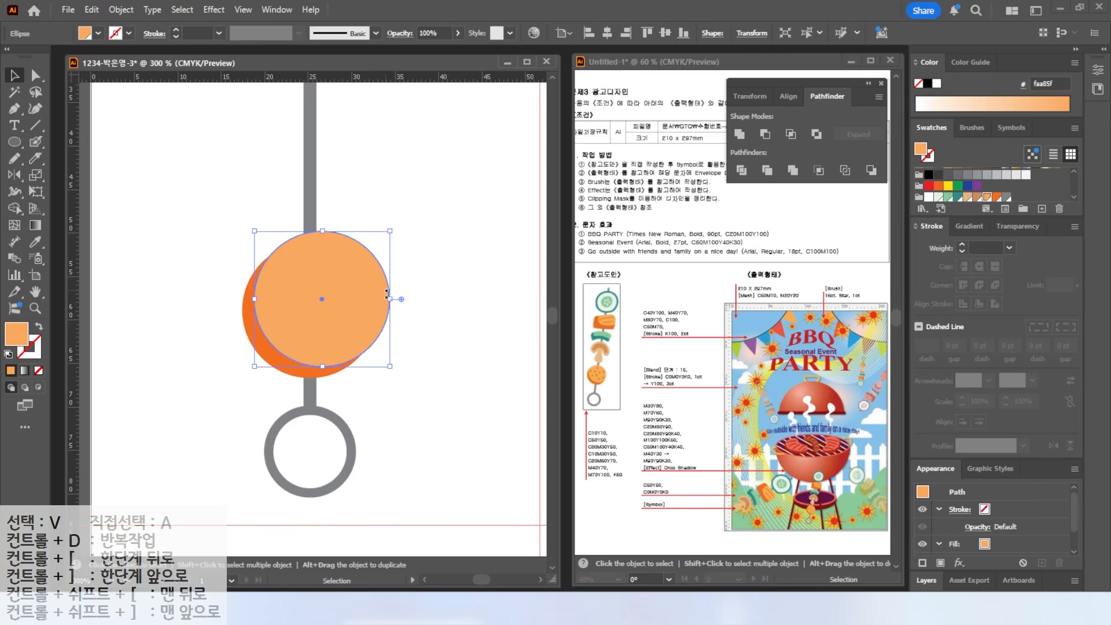
drag(186, 261, 343, 340)
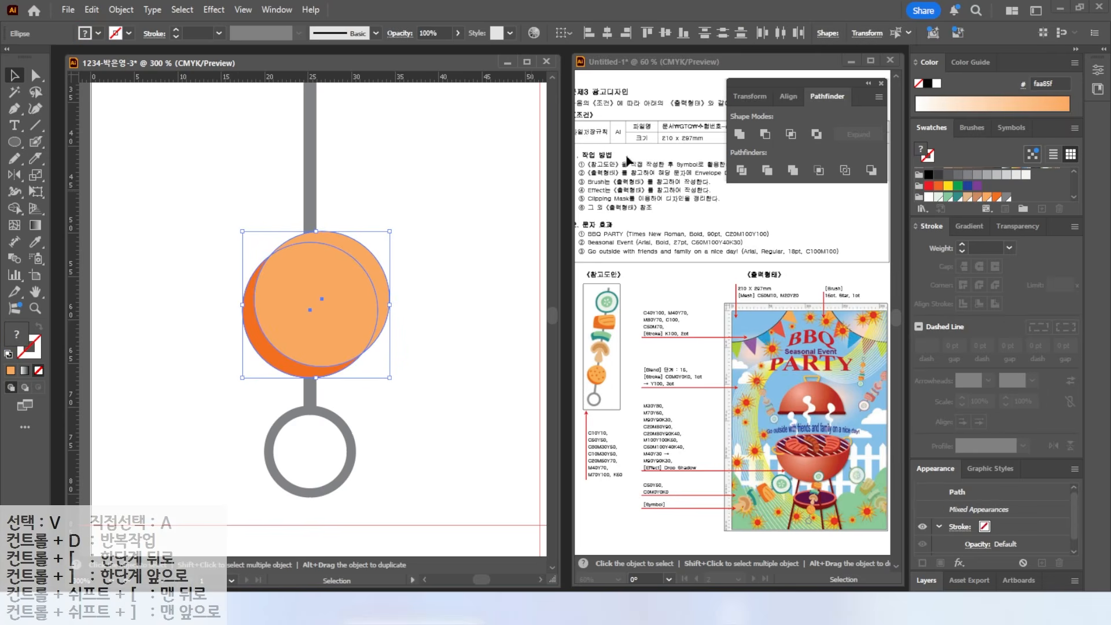
click(742, 170)
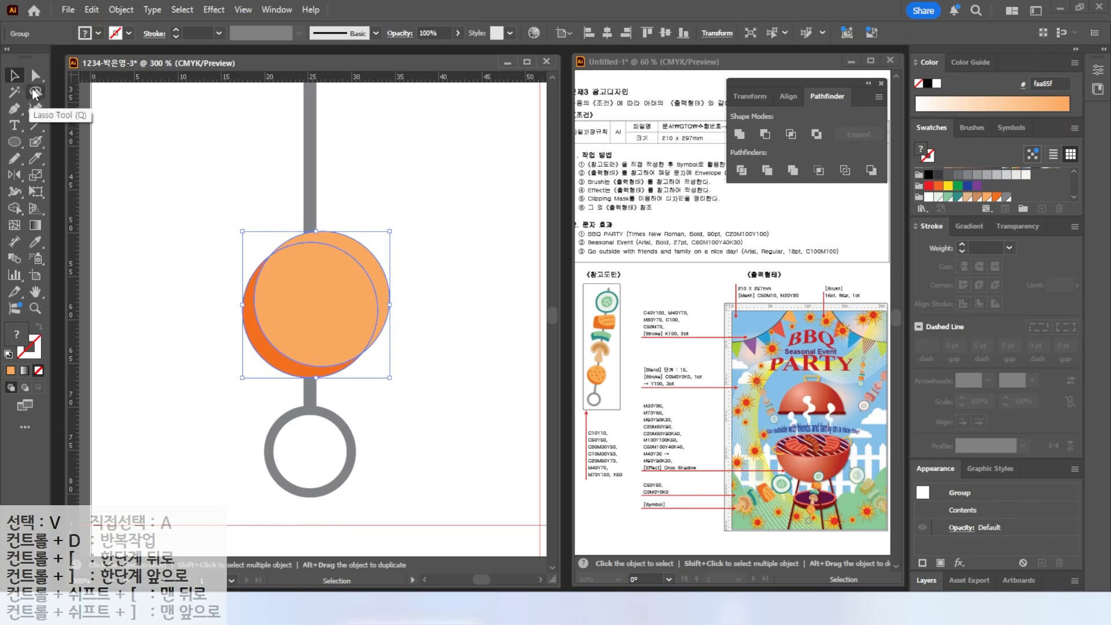
click(35, 78)
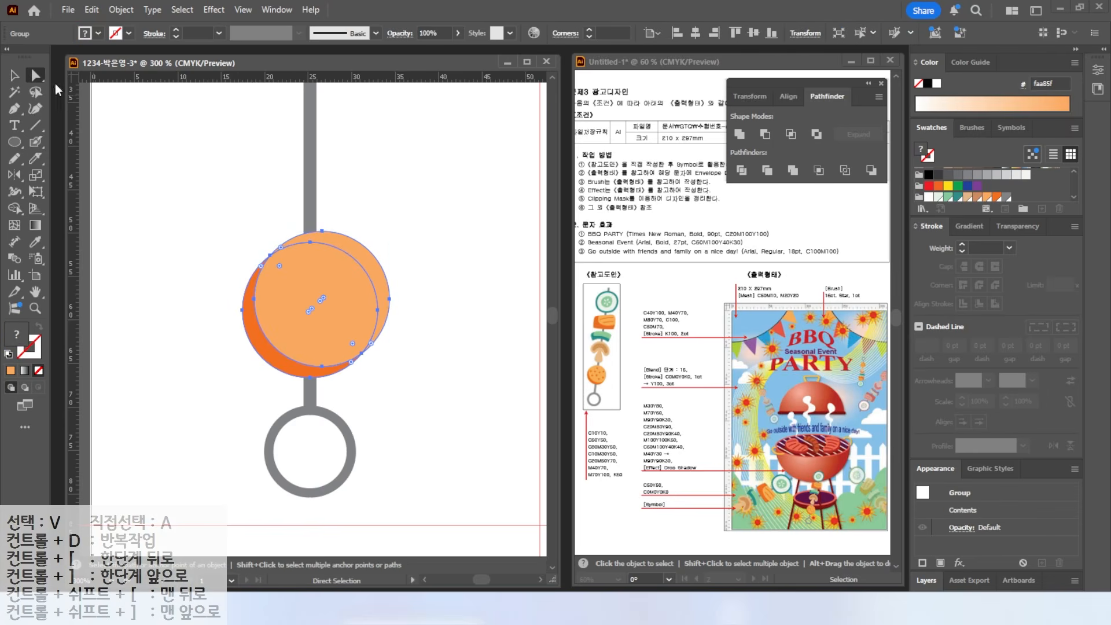
click(362, 263)
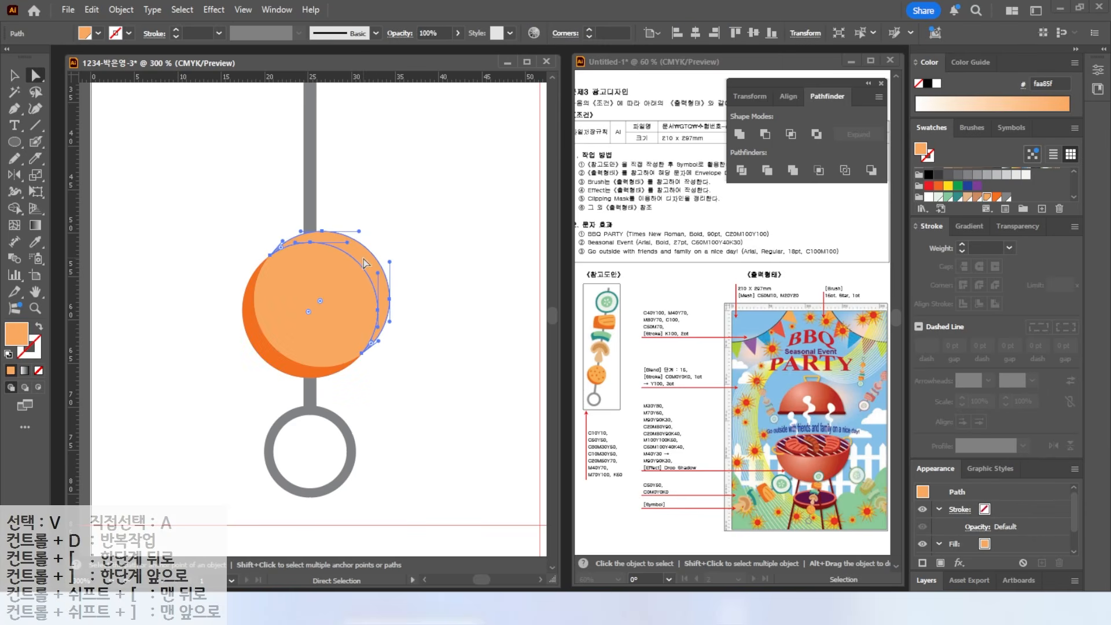
key(Delete)
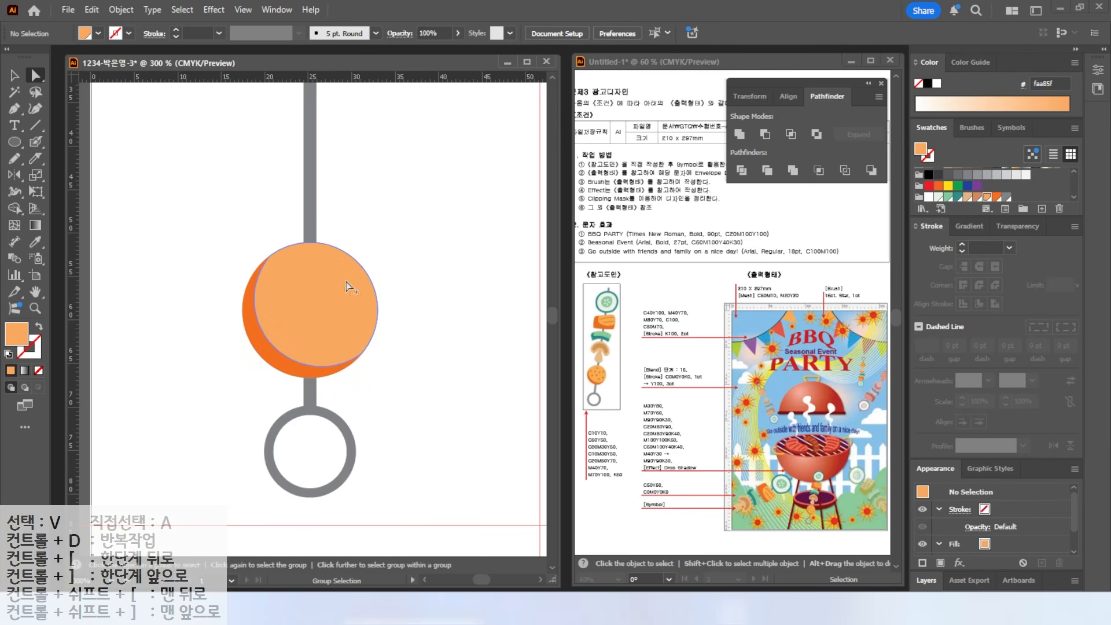
scroll(330, 272, up, 2)
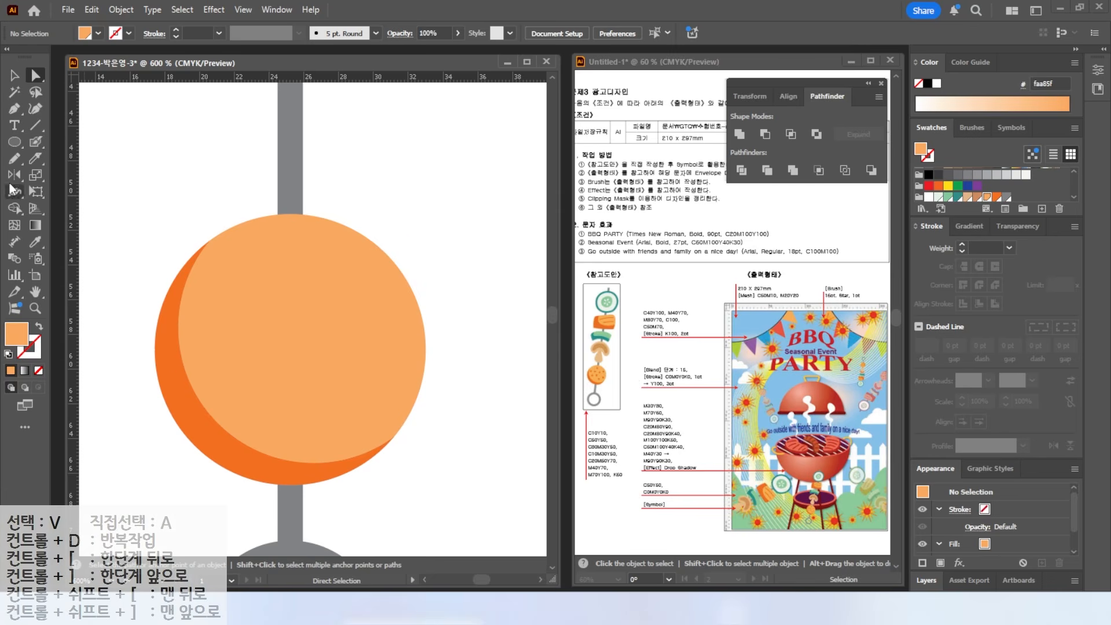
- Switch to the Blob Brush with a darker orange and shrink the brush size
click(37, 142)
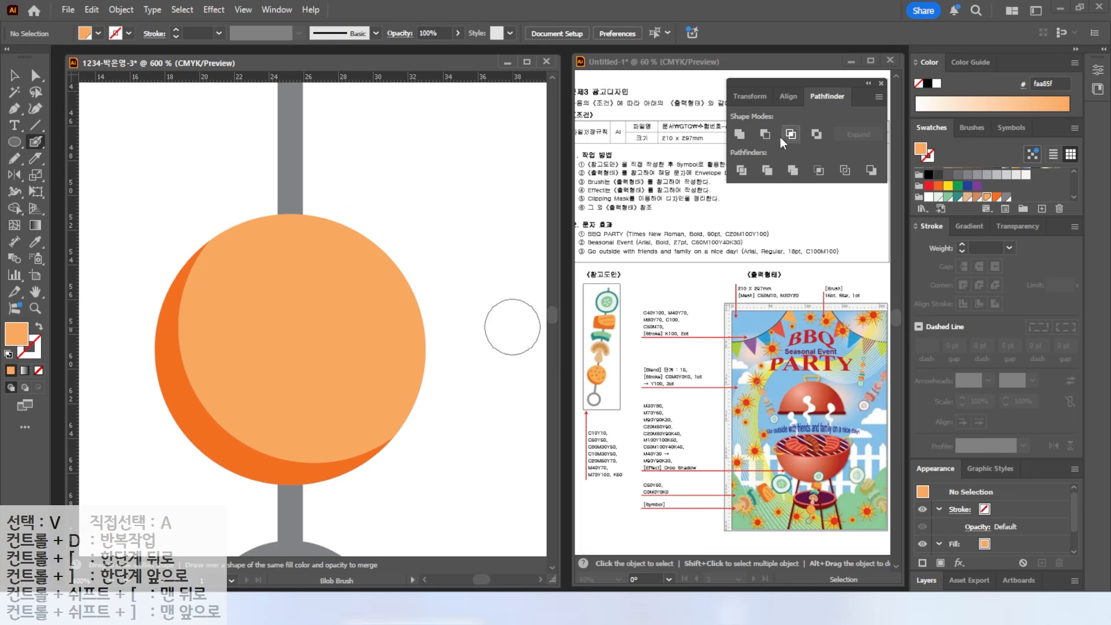
click(995, 200)
key(alt)
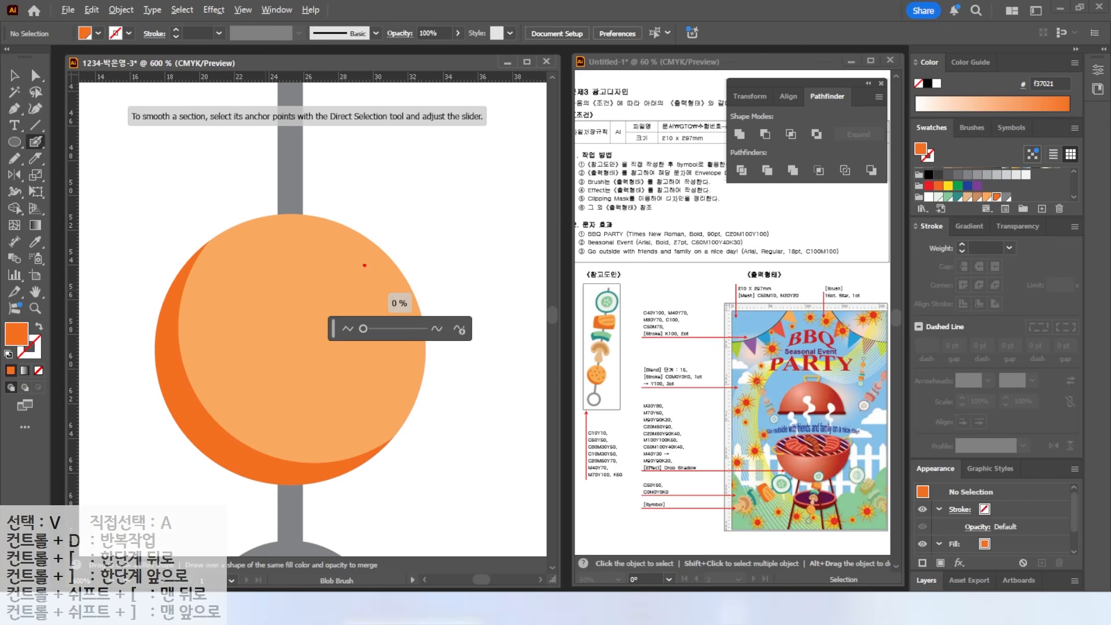
drag(482, 175, 512, 247)
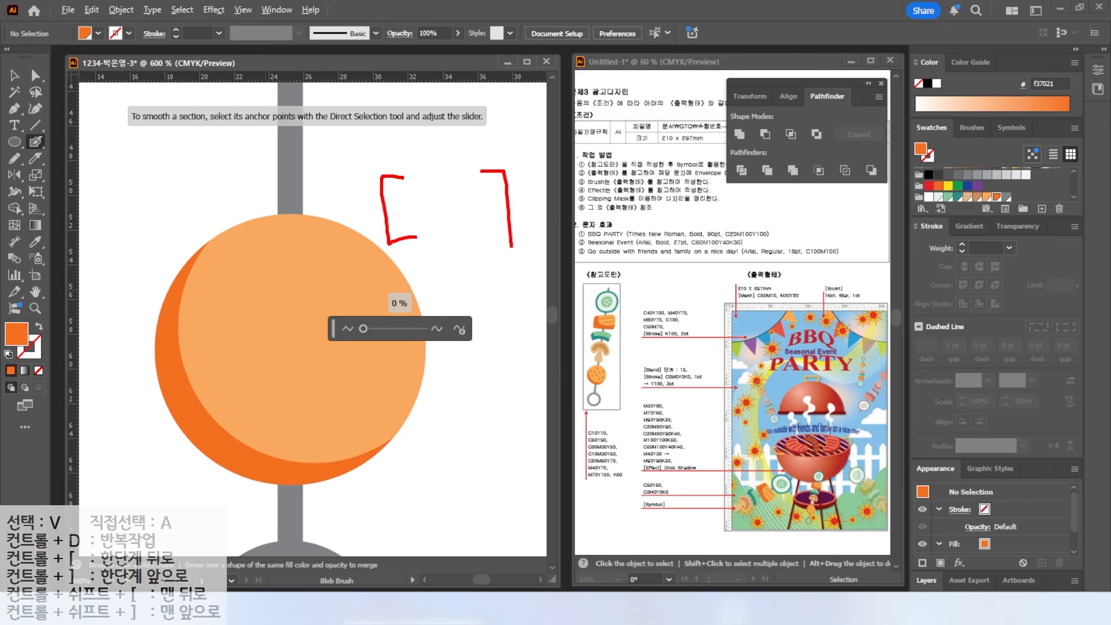
key(Escape)
key(bracketleft)
key(bracketleft)
key(bracketleft)
key(bracketleft)
key(bracketleft)
key(bracketleft)
key(bracketleft)
key(bracketleft)
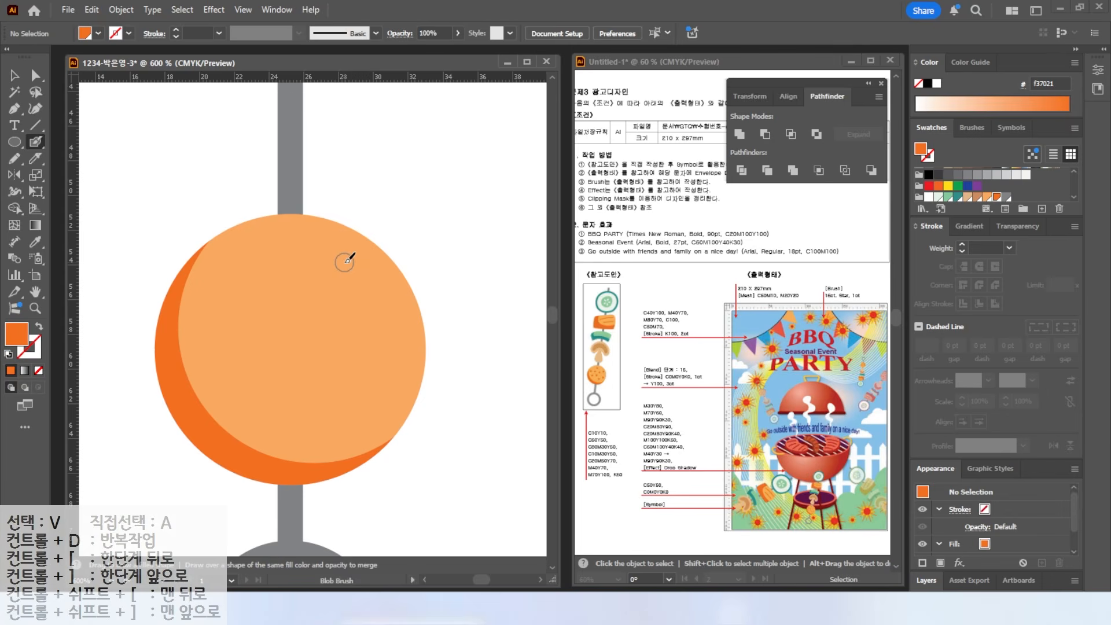
- Paint nine small darker orange dots across the meatball circle
click(293, 242)
click(222, 293)
click(222, 360)
click(283, 304)
click(272, 357)
click(347, 309)
click(379, 281)
click(390, 374)
click(321, 415)
scroll(322, 291, down, 1)
scroll(323, 291, down, 1)
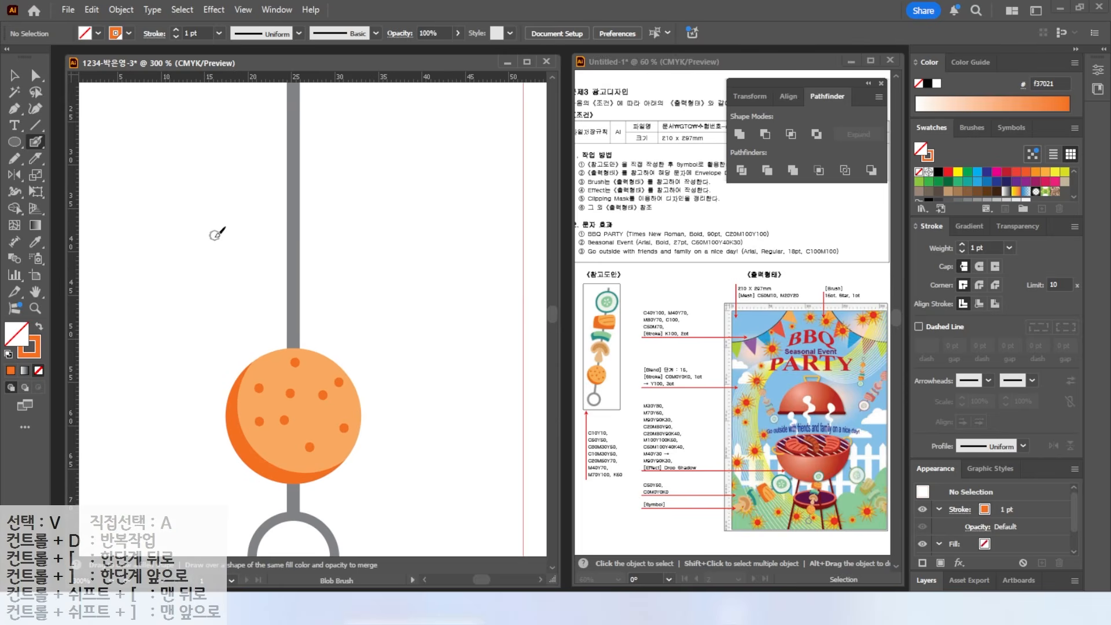
key(a)
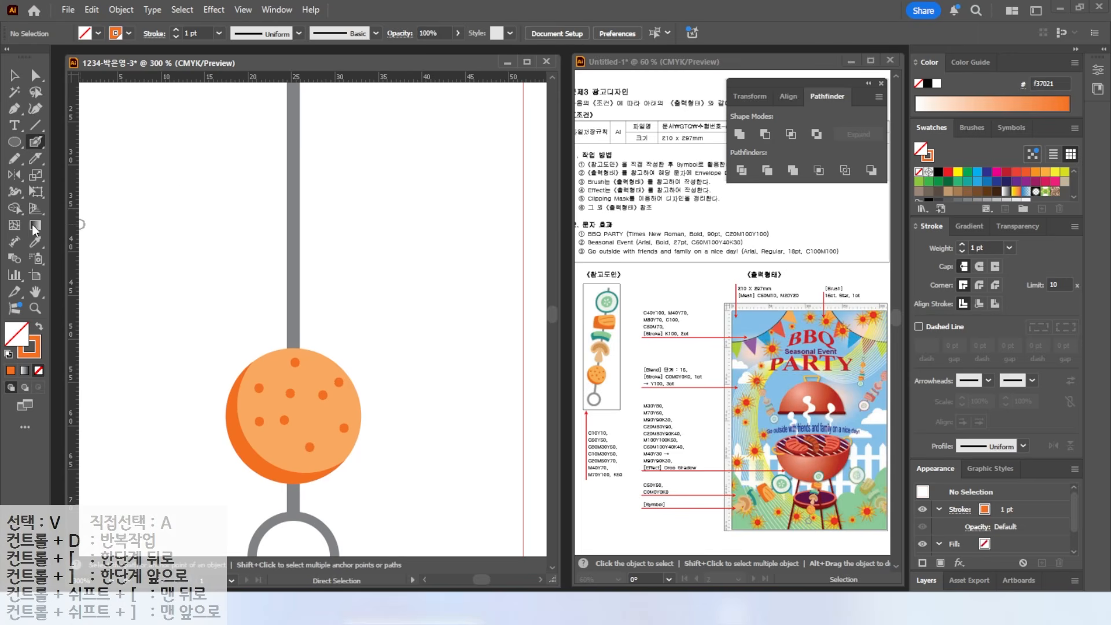
click(36, 140)
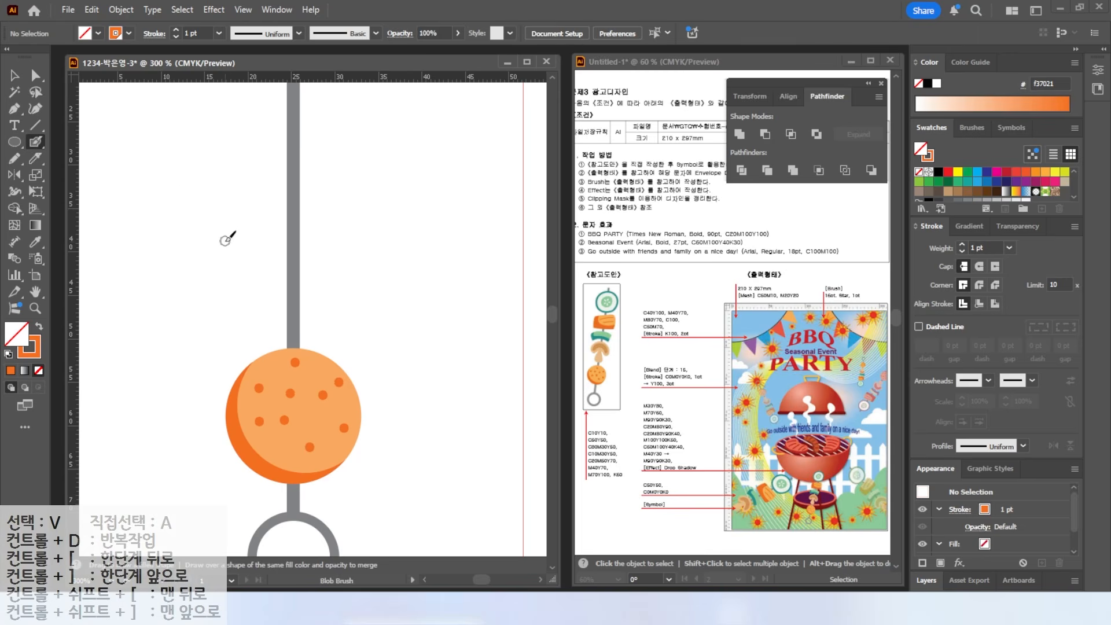
- Paint the mushroom cap and stem with an enlarged Blob Brush and fill it light tan
key(bracketright)
key(bracketright)
key(bracketright)
key(bracketright)
key(bracketright)
key(bracketright)
key(bracketright)
key(bracketright)
key(bracketright)
key(bracketright)
scroll(999, 191, down, 2)
click(987, 194)
mouse_move(223, 243)
mouse_down()
mouse_move(280, 206)
mouse_move(355, 232)
mouse_move(372, 250)
mouse_up()
mouse_move(244, 233)
mouse_down()
mouse_move(278, 224)
mouse_move(285, 278)
mouse_move(307, 258)
mouse_move(310, 228)
mouse_move(376, 255)
mouse_move(327, 198)
mouse_move(236, 224)
mouse_move(295, 197)
mouse_up()
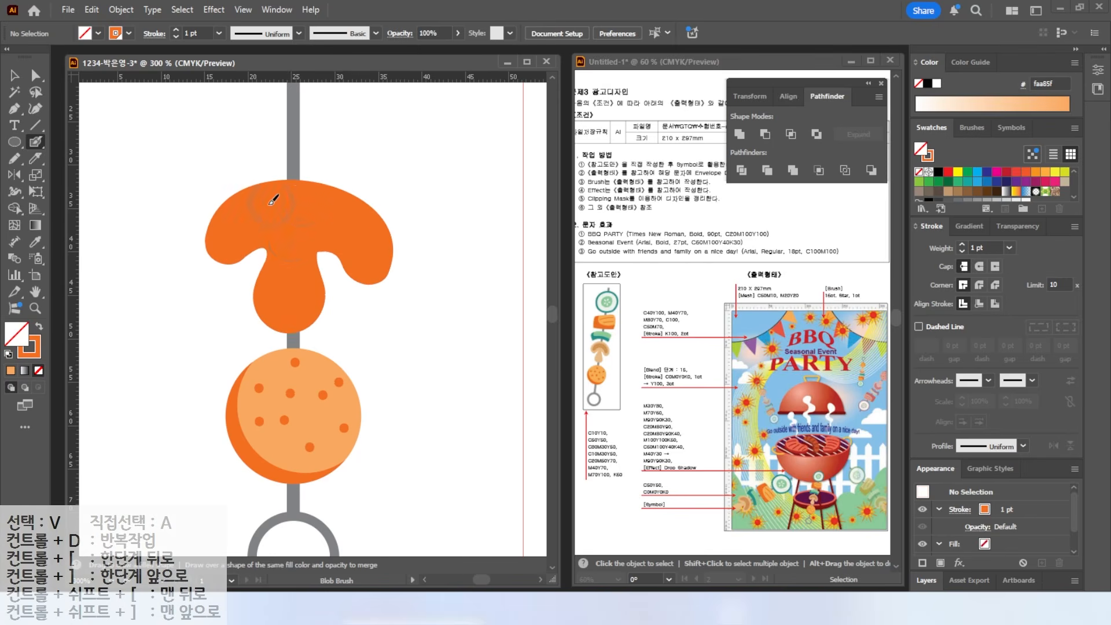
key(v)
click(305, 225)
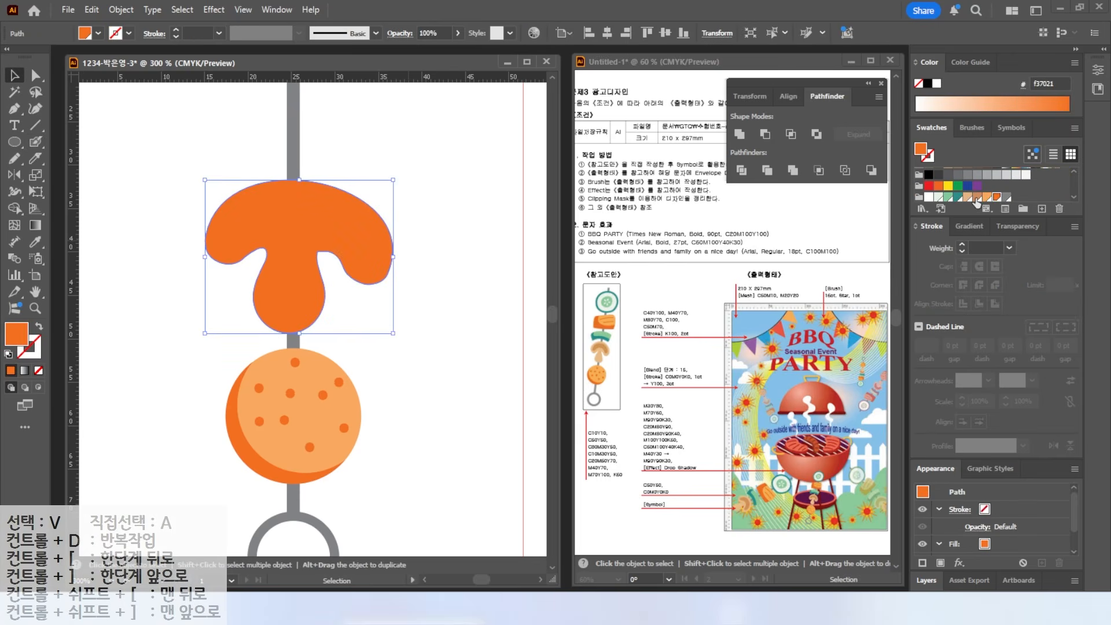
click(968, 196)
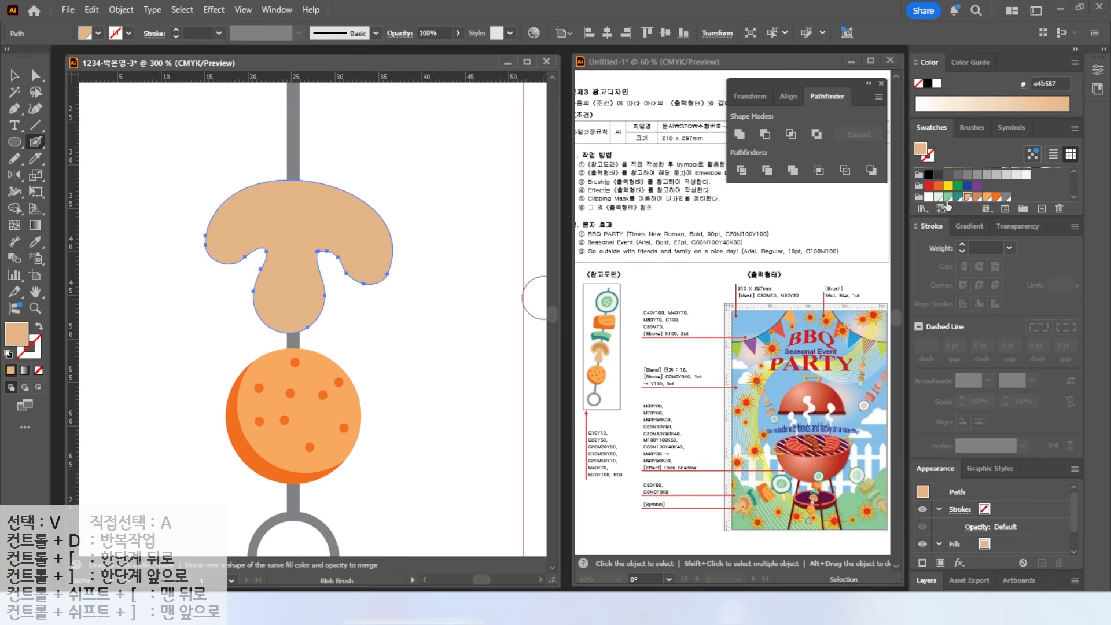
click(149, 136)
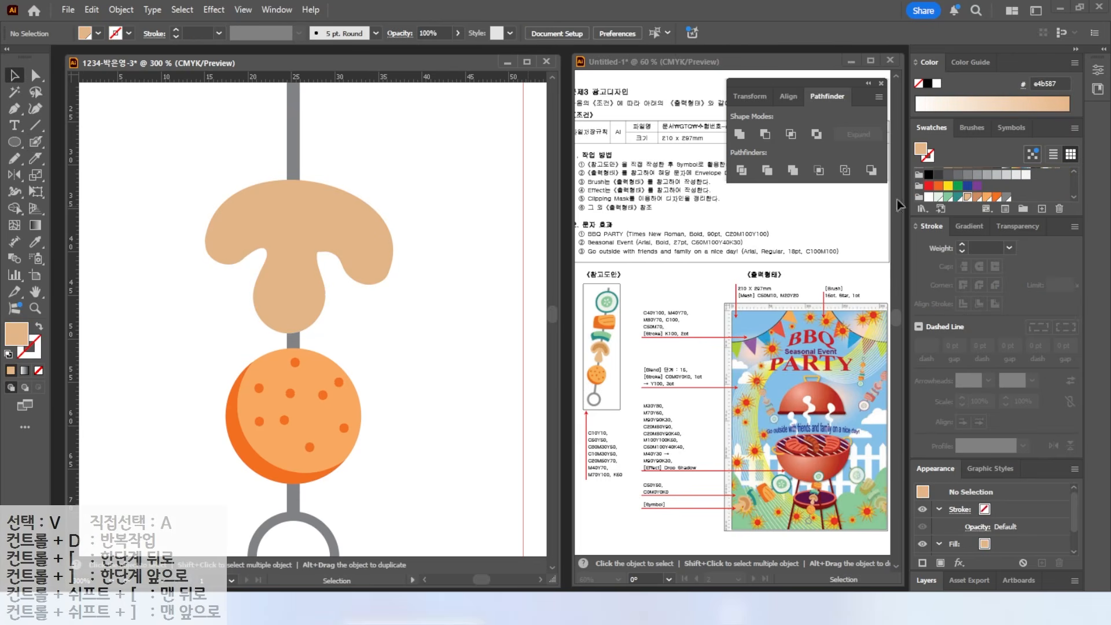
- Brush a darker brown band across the mushroom cap, then select the mushroom with the meatball
click(977, 198)
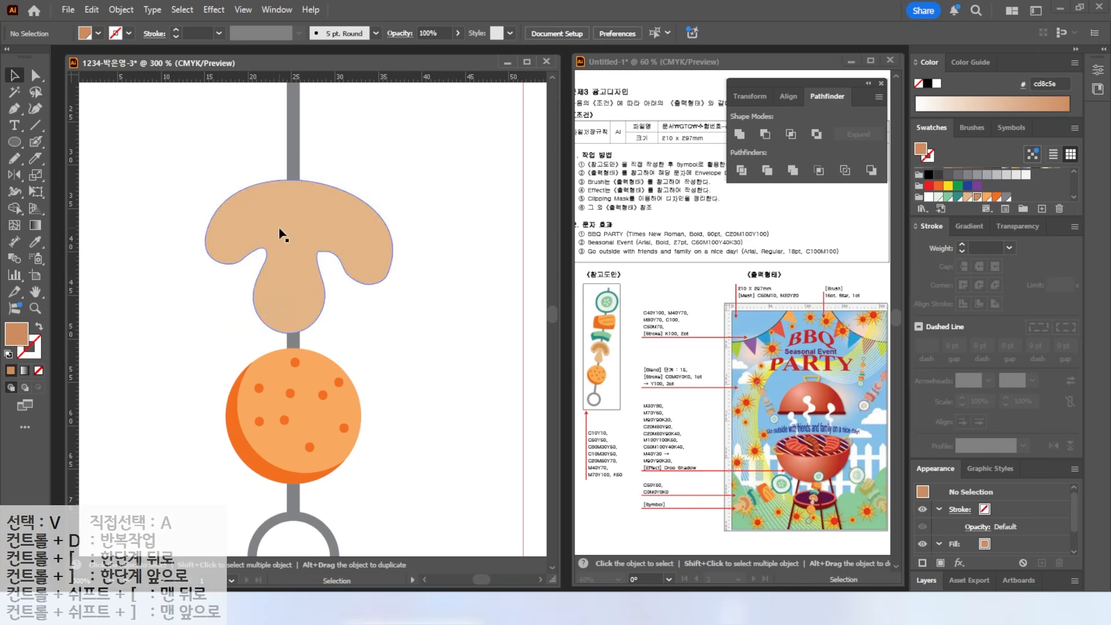
click(35, 141)
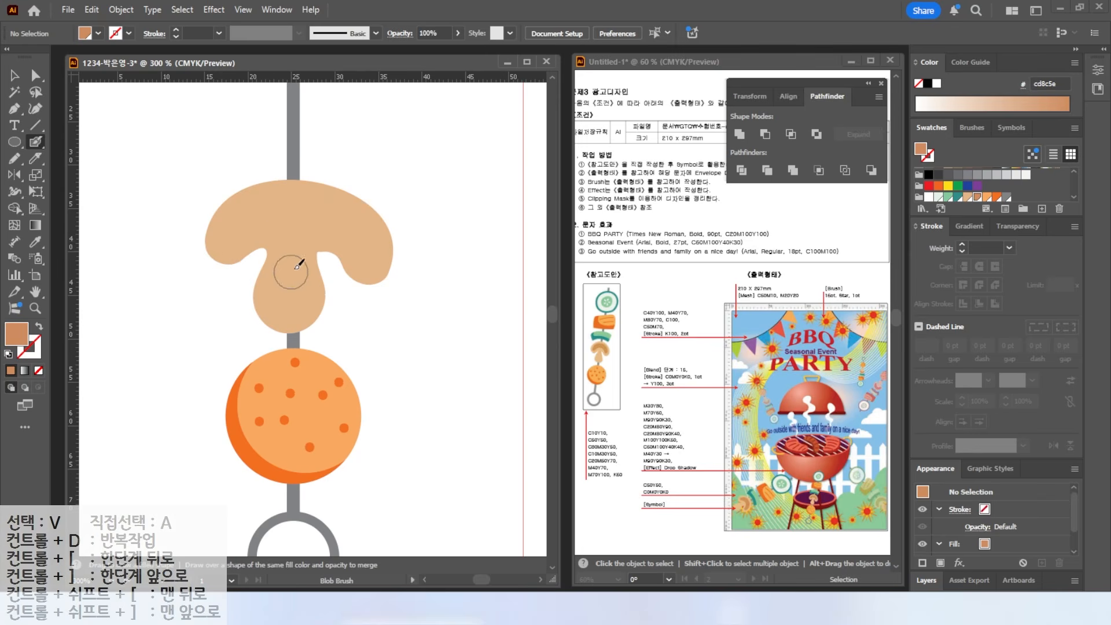
mouse_move(248, 224)
mouse_down()
mouse_move(309, 208)
mouse_move(359, 225)
mouse_move(374, 256)
mouse_up()
scroll(250, 278, up, 3)
scroll(250, 279, down, 2)
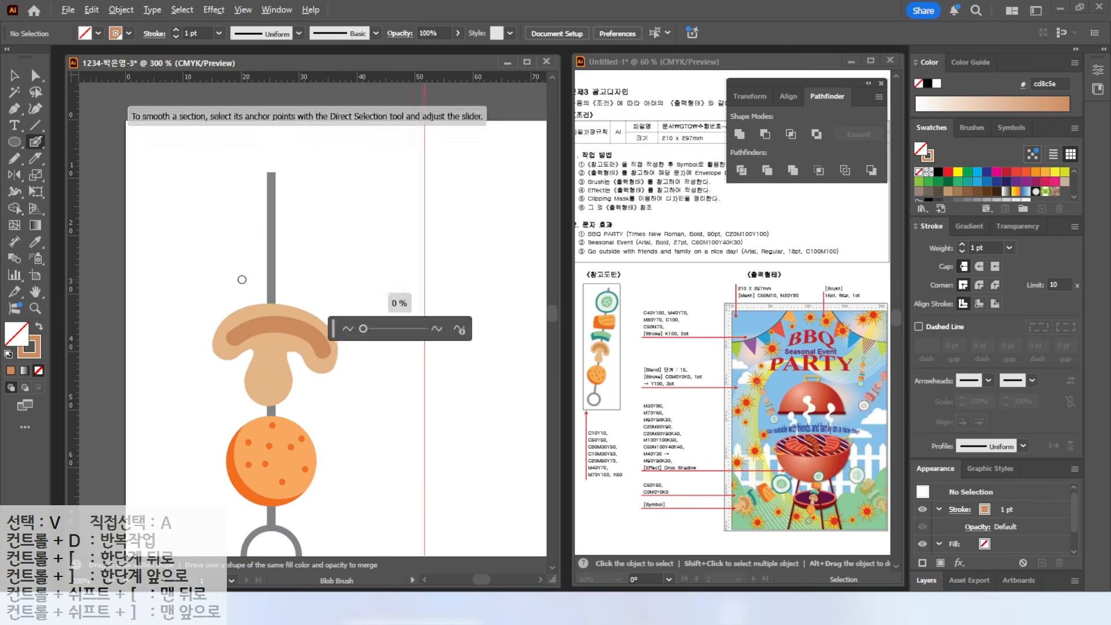
click(14, 75)
drag(200, 246, 318, 429)
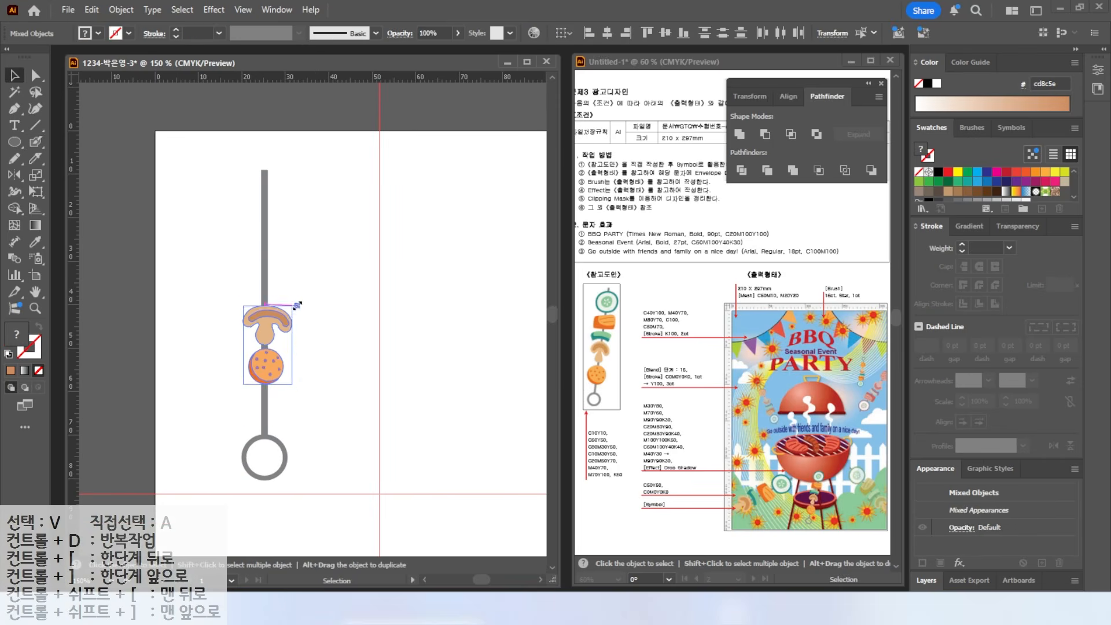
- Draw a rectangle above the mushroom and fill it teal
scroll(272, 280, up, 3)
click(14, 143)
drag(14, 143, 57, 142)
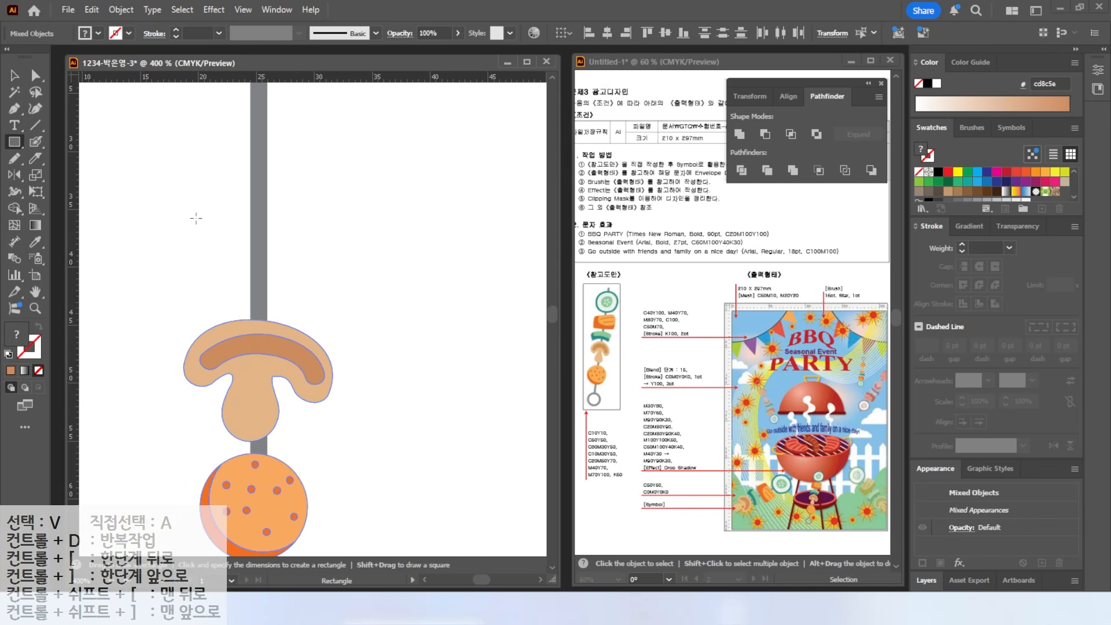
drag(194, 204, 328, 262)
scroll(1034, 190, down, 2)
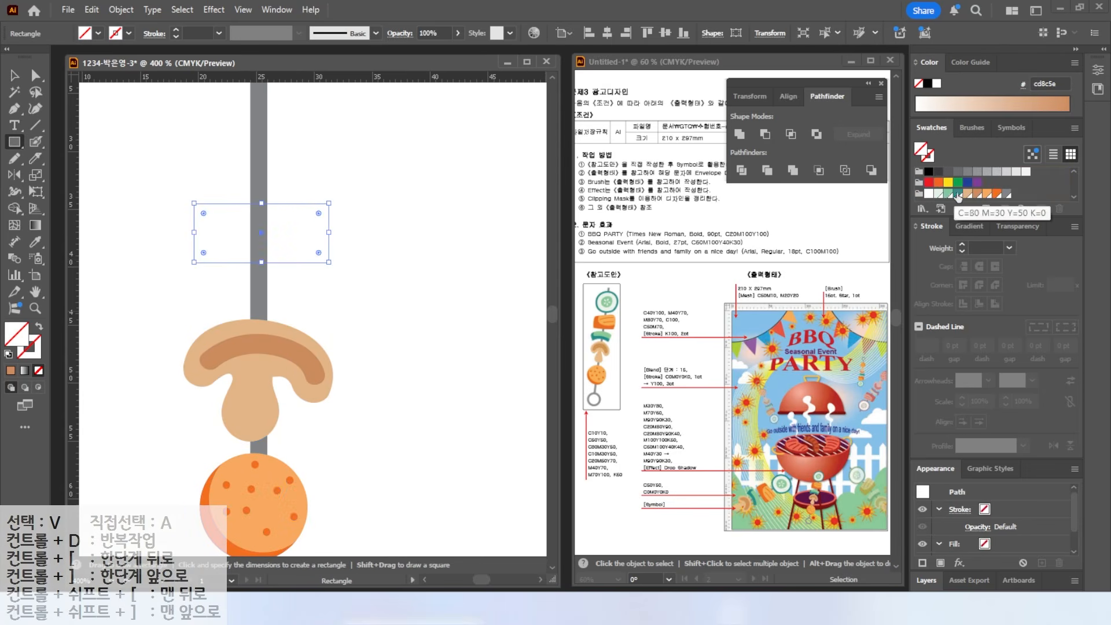
click(958, 193)
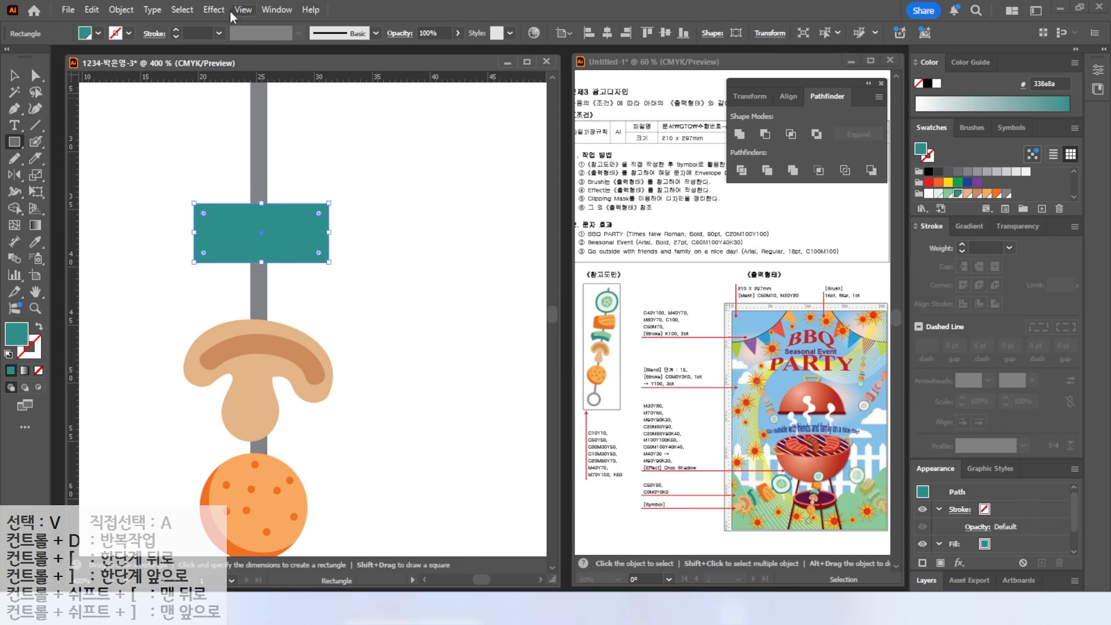
- Apply an Arc warp to the teal rectangle, expand its appearance and nudge it slightly lower
click(218, 10)
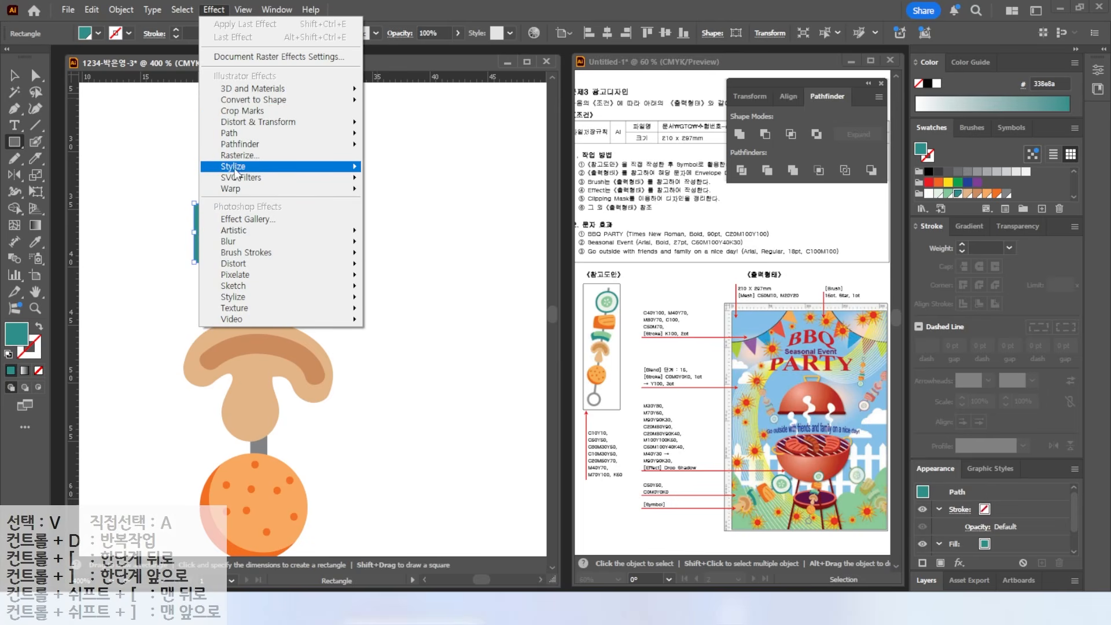
mouse_move(238, 189)
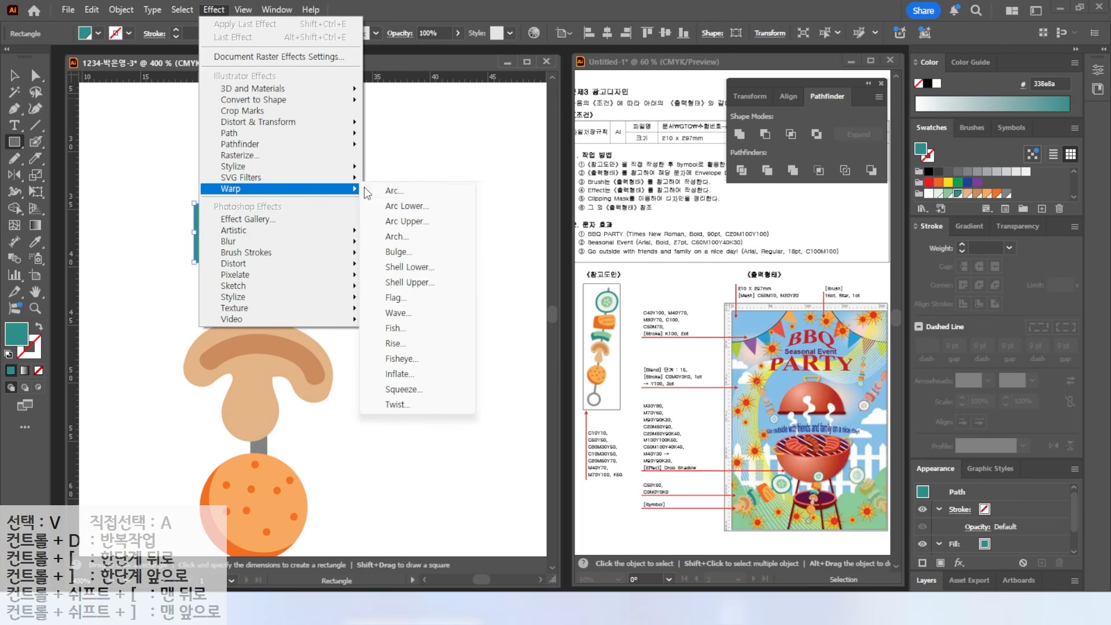
click(405, 191)
click(660, 400)
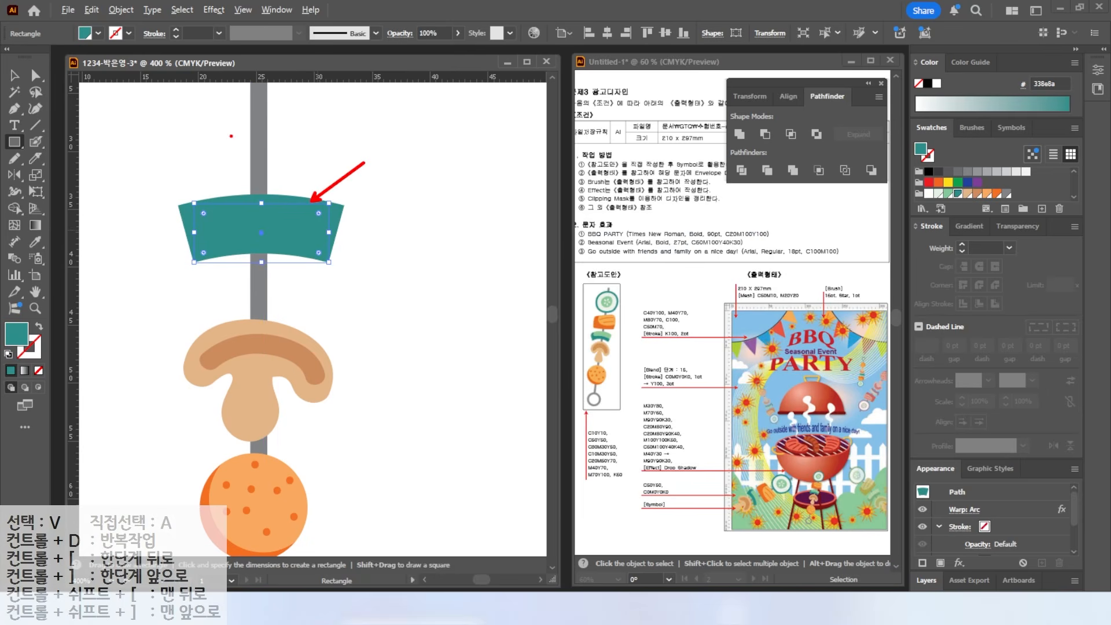
click(121, 10)
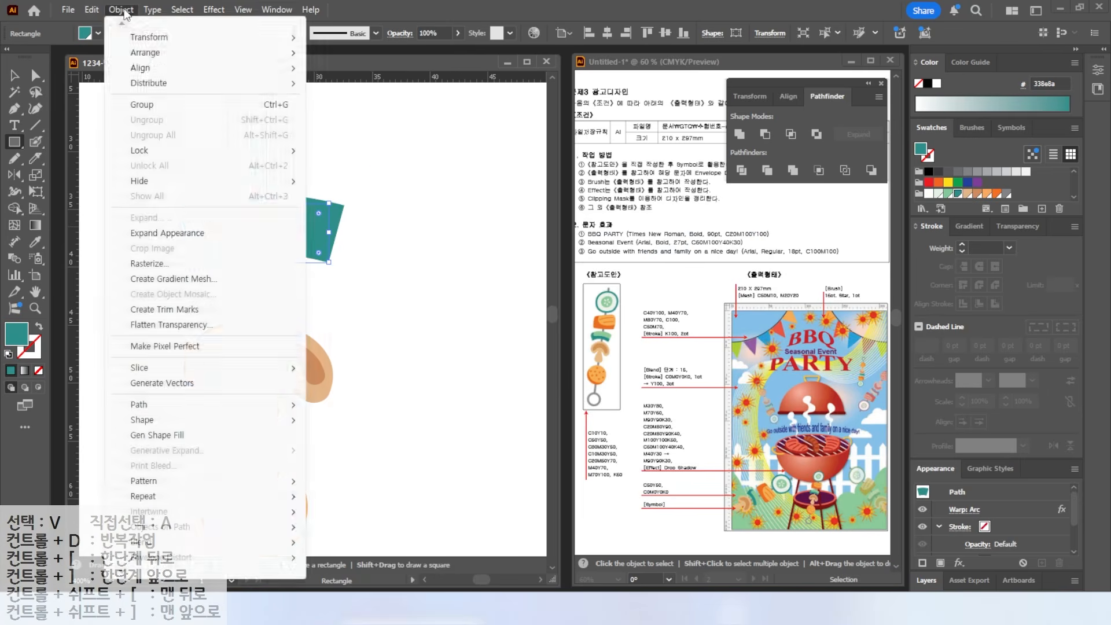
click(150, 234)
key(v)
drag(285, 218, 301, 258)
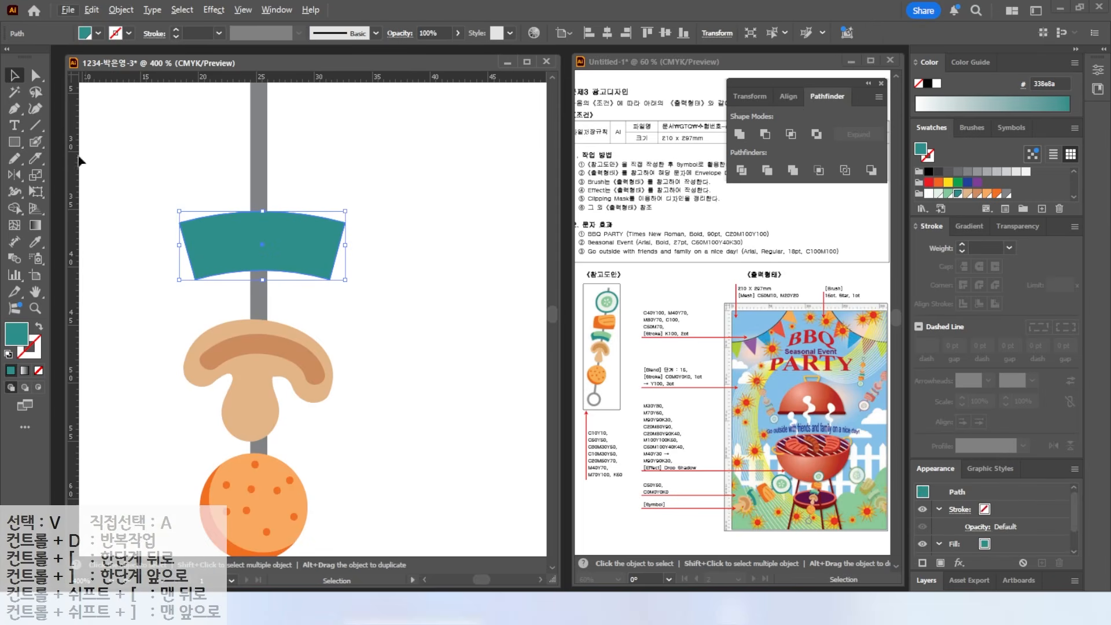
- Duplicate the teal band up and right, colour it light green, and smooth its two left corners
drag(248, 236, 262, 208)
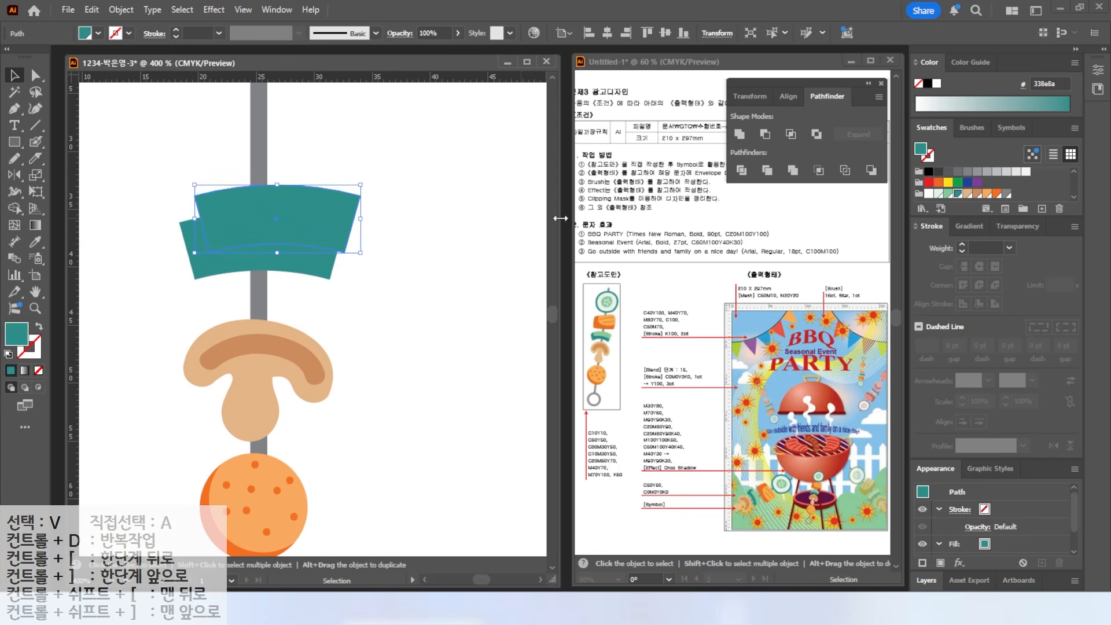
click(947, 193)
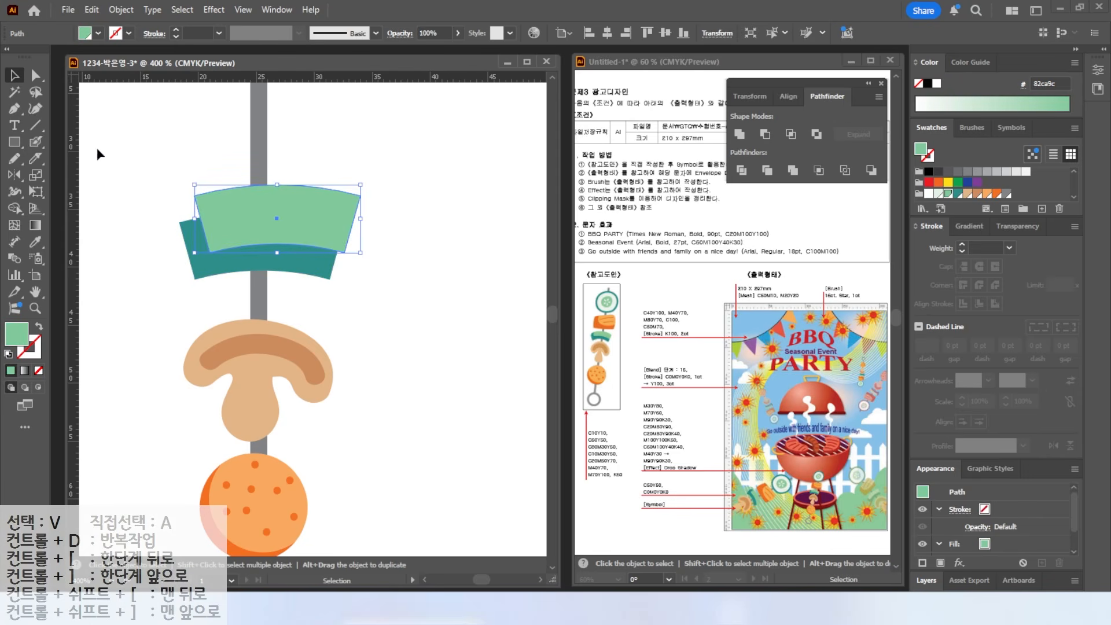
key(a)
click(258, 145)
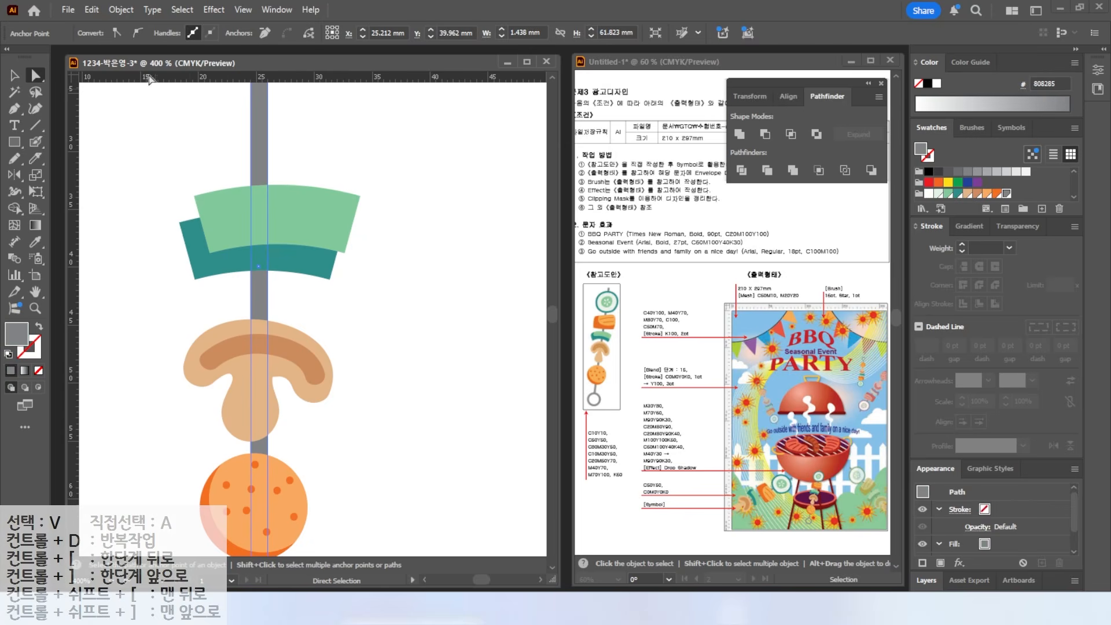
click(195, 196)
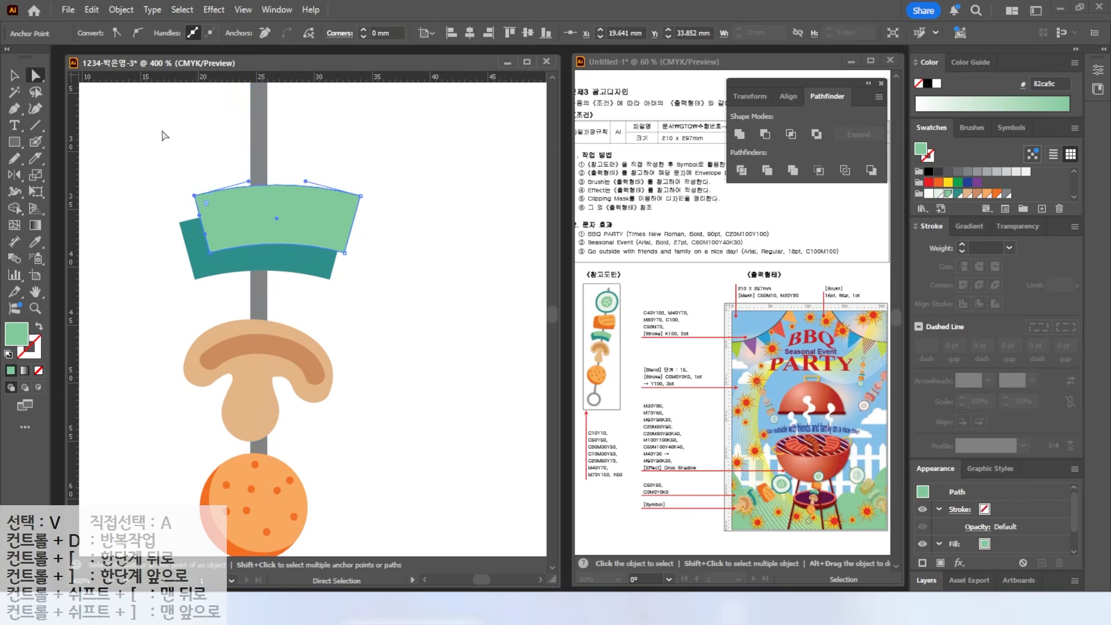
click(135, 33)
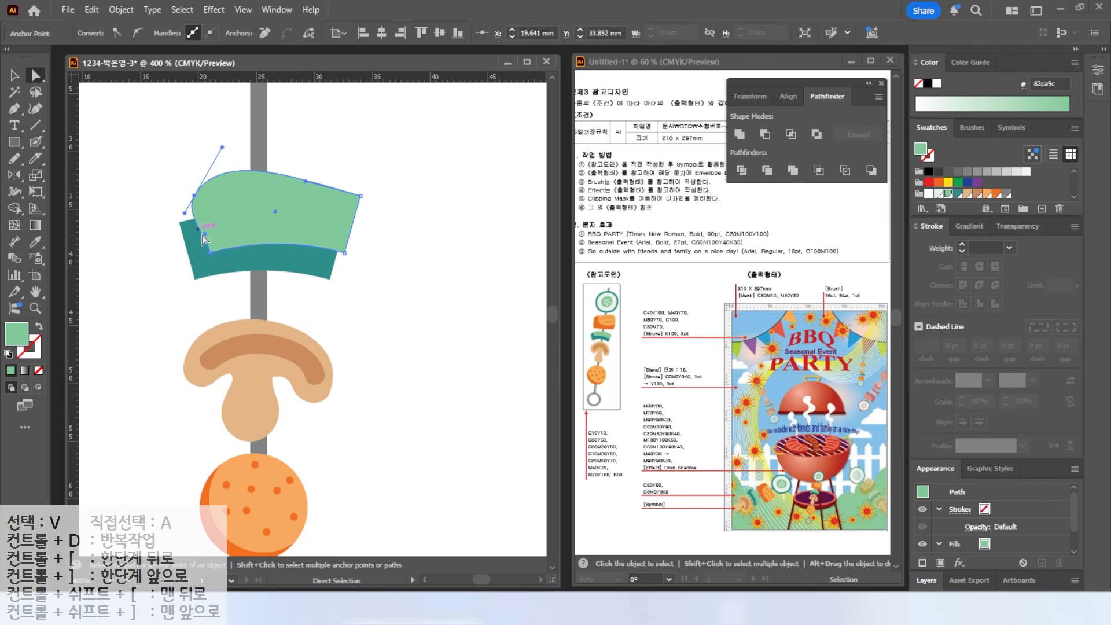
click(210, 252)
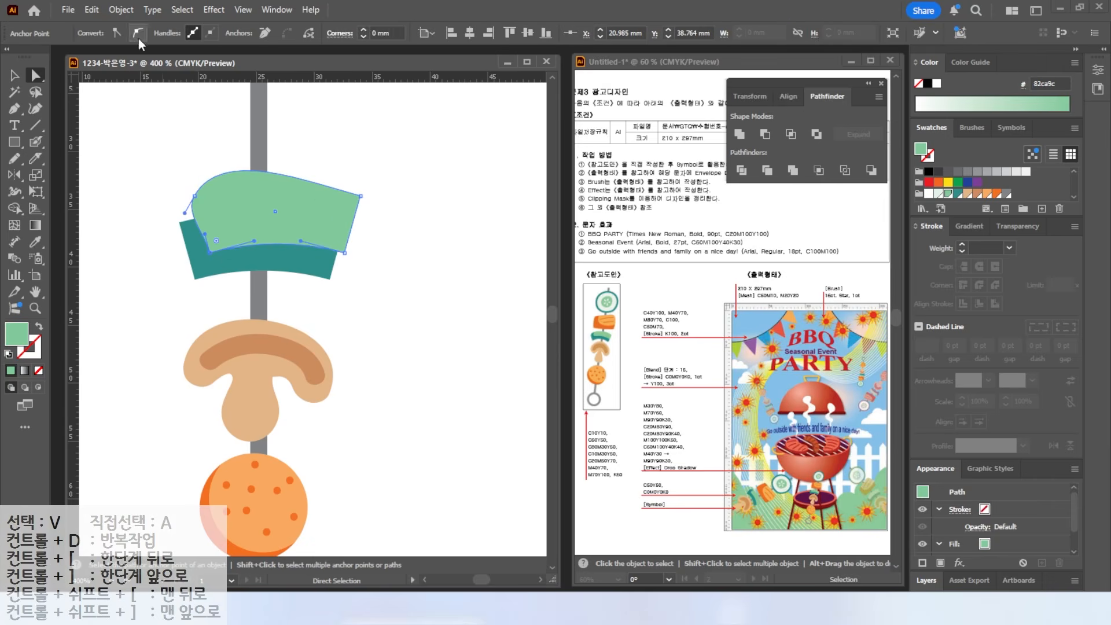
click(137, 34)
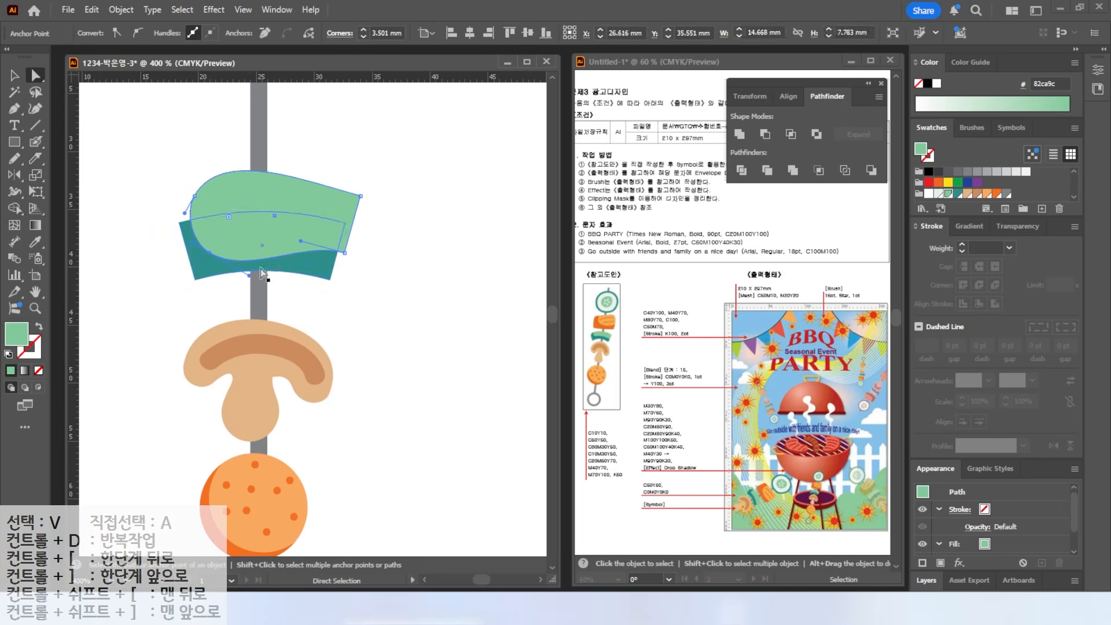
- Divide the overlapping green and teal shapes and select the leftover upper green piece
key(v)
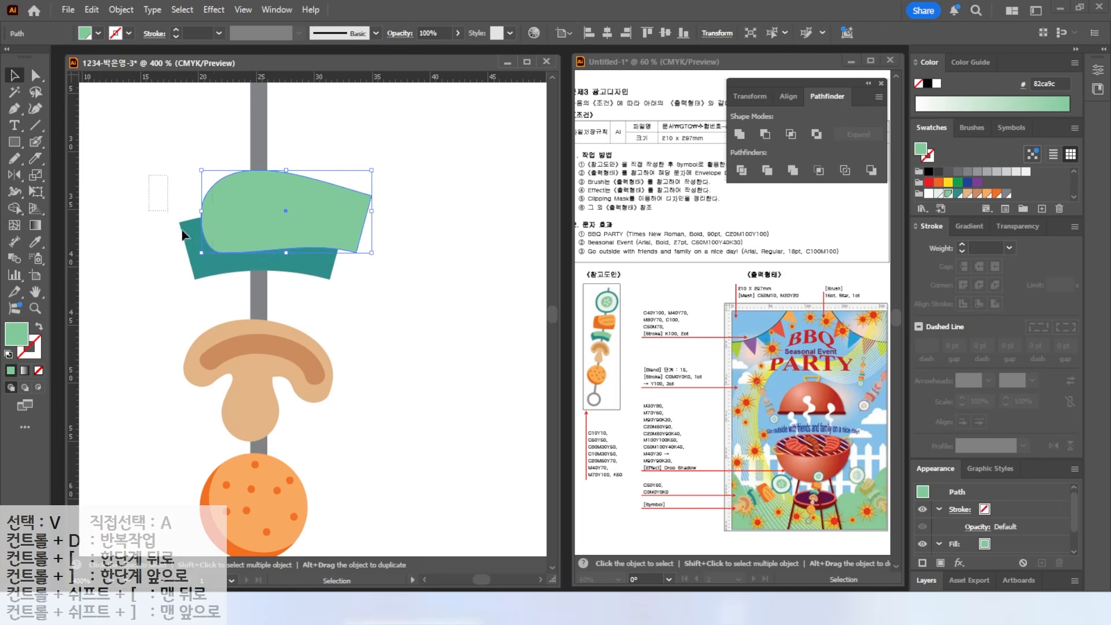
drag(214, 264, 215, 265)
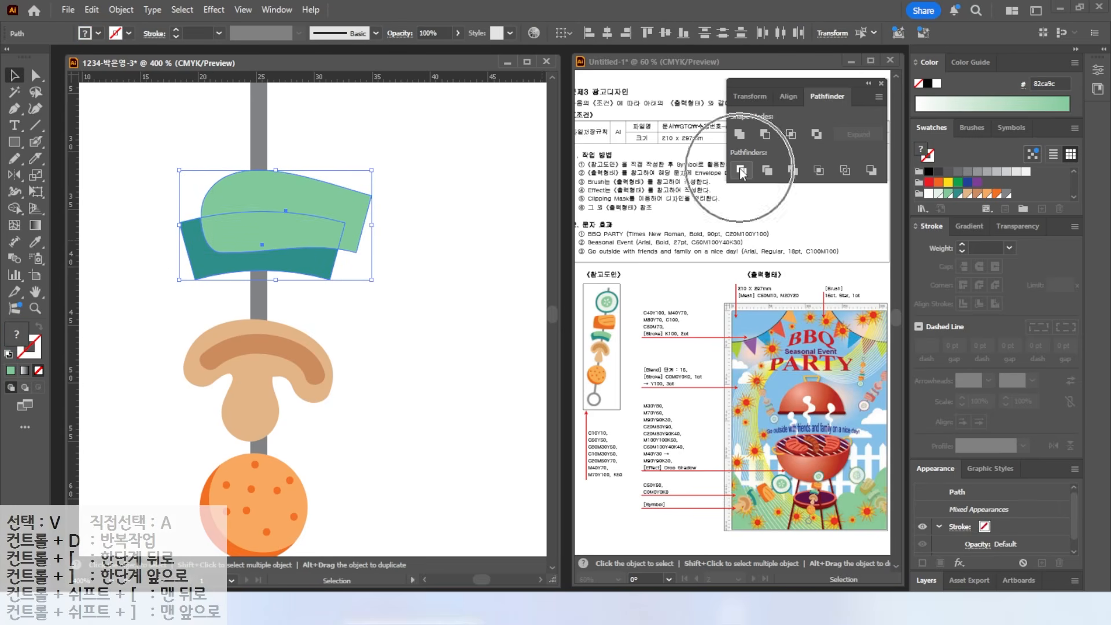
click(741, 171)
click(34, 76)
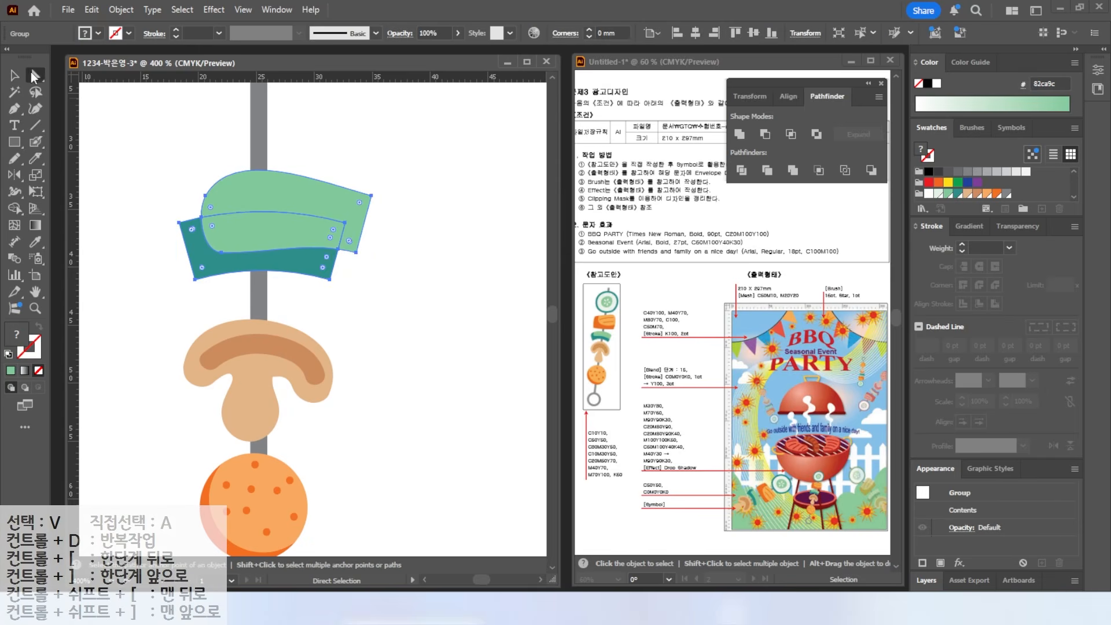
click(294, 192)
- Delete the leftover green piece and bring the space above the cucumber into view
key(Delete)
click(15, 75)
drag(132, 180, 225, 252)
drag(224, 252, 217, 266)
drag(203, 155, 206, 220)
- Draw an orange rounded rectangle above the cucumber and reshape its left edge and top-right corner
drag(14, 142, 86, 159)
click(86, 158)
drag(179, 130, 333, 223)
key(Down)
key(Down)
key(Down)
key(Down)
key(Down)
key(Down)
key(Down)
key(Down)
key(Down)
key(Down)
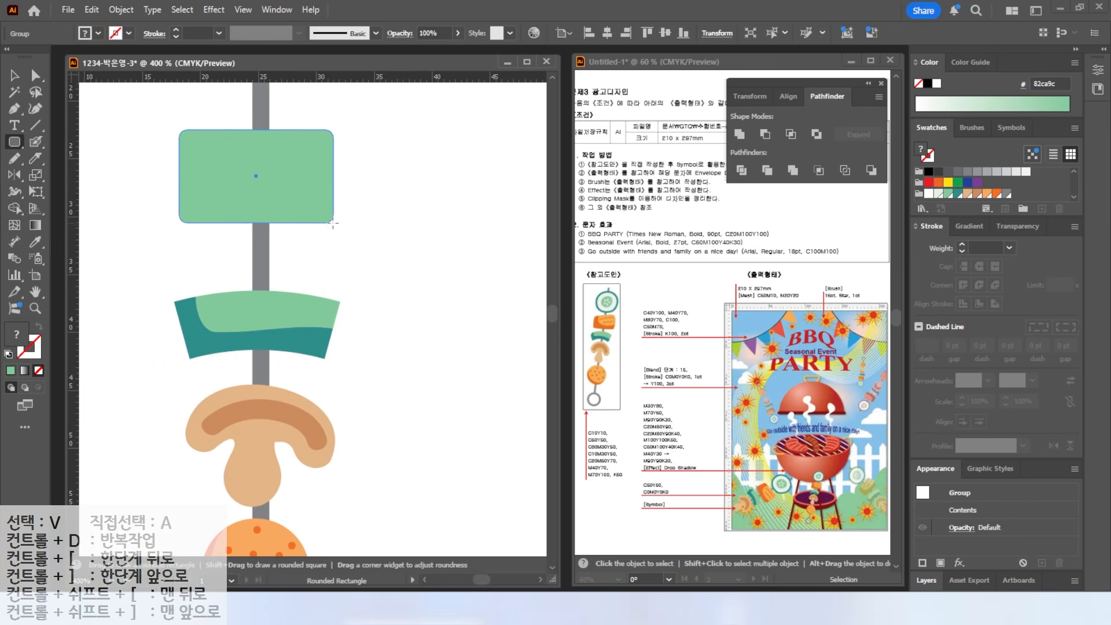
click(998, 193)
key(a)
mouse_move(180, 224)
mouse_down()
mouse_move(184, 237)
mouse_move(179, 228)
mouse_up()
drag(325, 144, 301, 154)
key(v)
- Divide the orange shape with a light orange ellipse to give the meat a lighter top
drag(14, 142, 64, 179)
mouse_move(223, 88)
mouse_down()
mouse_move(210, 134)
mouse_move(342, 239)
mouse_up()
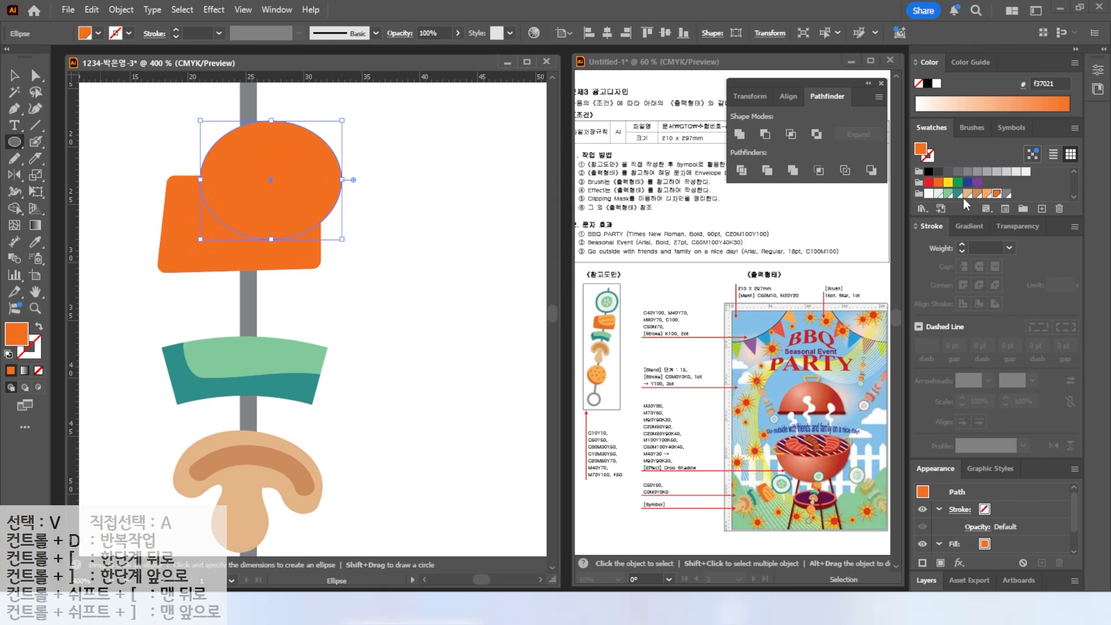
click(986, 193)
key(v)
shift+click(177, 223)
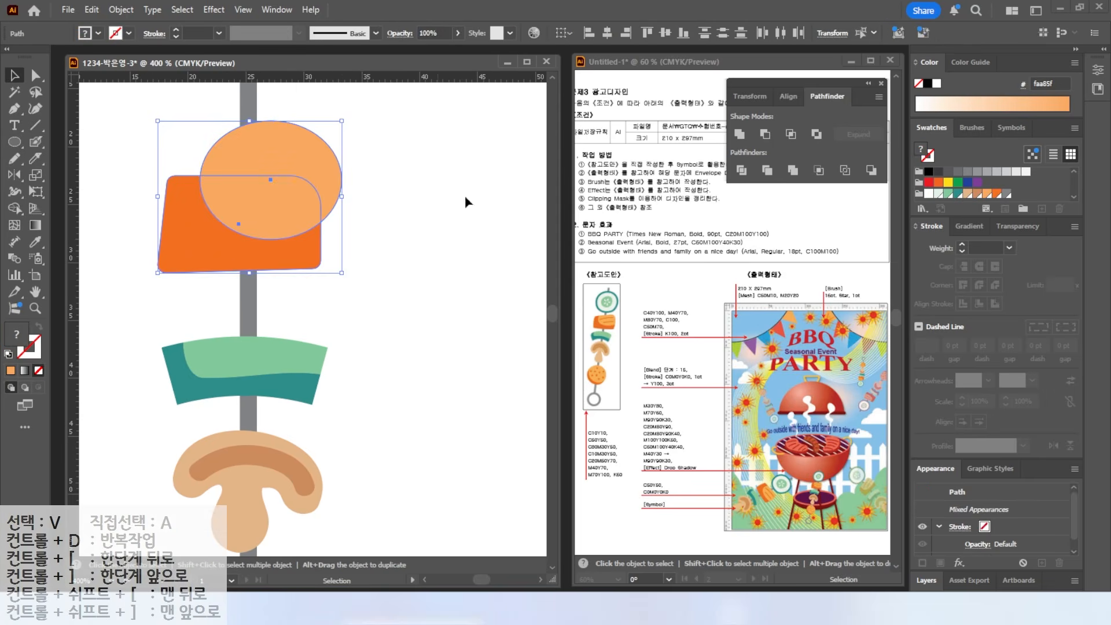
click(741, 170)
key(a)
click(269, 165)
key(v)
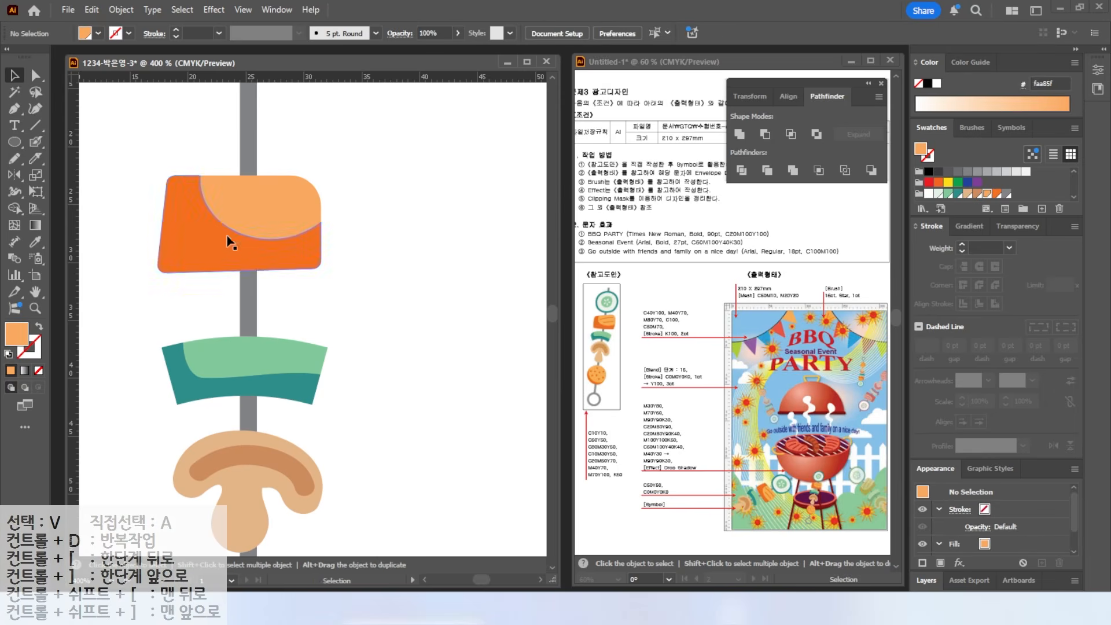
drag(227, 235, 230, 251)
click(362, 245)
- Draw two tilted orange Pencil streaks with rounded ends across the meat
click(14, 159)
click(7, 354)
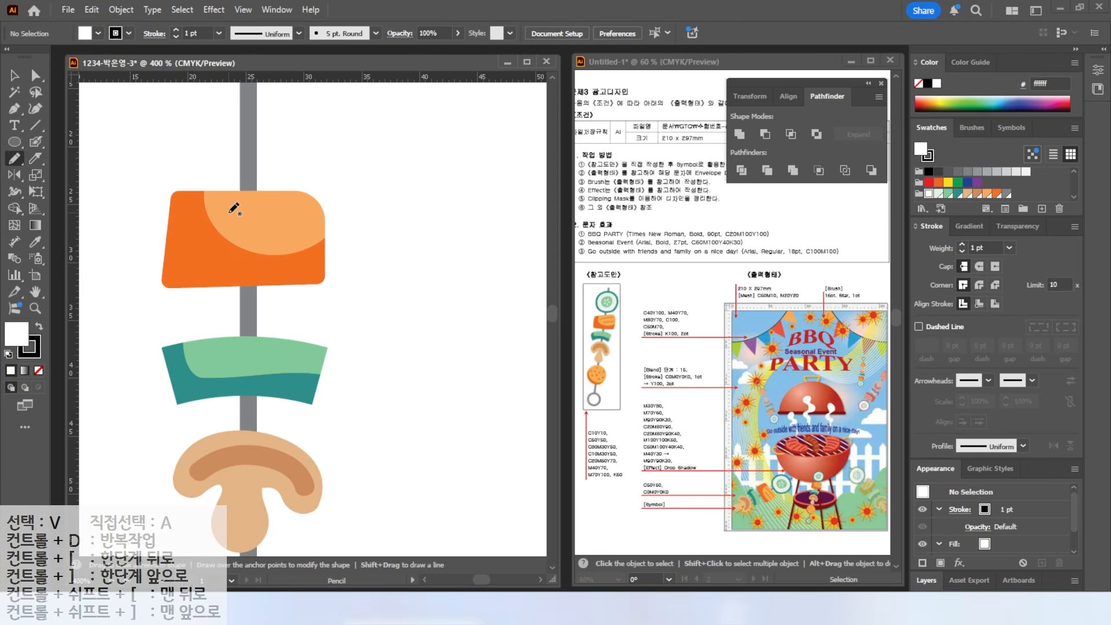
mouse_move(229, 213)
mouse_down()
mouse_move(287, 213)
mouse_move(305, 238)
mouse_move(305, 181)
mouse_up()
click(15, 75)
shift+click(271, 212)
click(350, 189)
click(279, 207)
shift+click(284, 234)
key(x)
scroll(986, 181, down, 3)
click(996, 193)
drag(246, 233, 225, 241)
drag(303, 211, 312, 209)
click(978, 266)
click(409, 157)
- Draw a circle above the meat with the Ellipse tool
drag(409, 157, 452, 276)
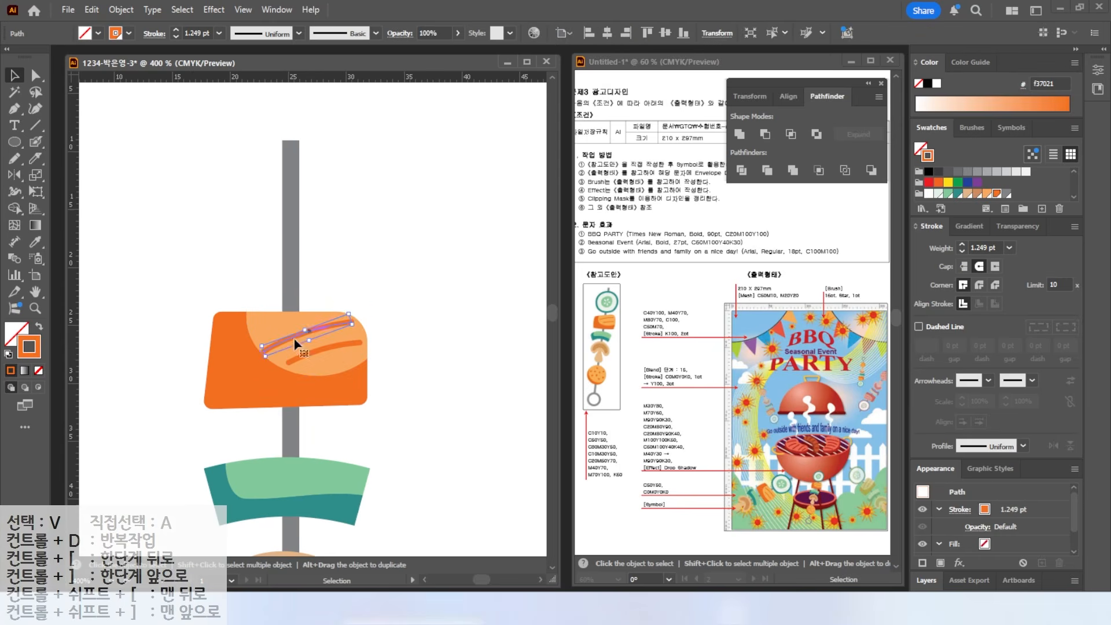
key(l)
mouse_move(217, 147)
mouse_down()
mouse_move(333, 246)
mouse_move(367, 298)
mouse_up()
- Fill the top circle teal and slightly reshape its right side
key(shift+x)
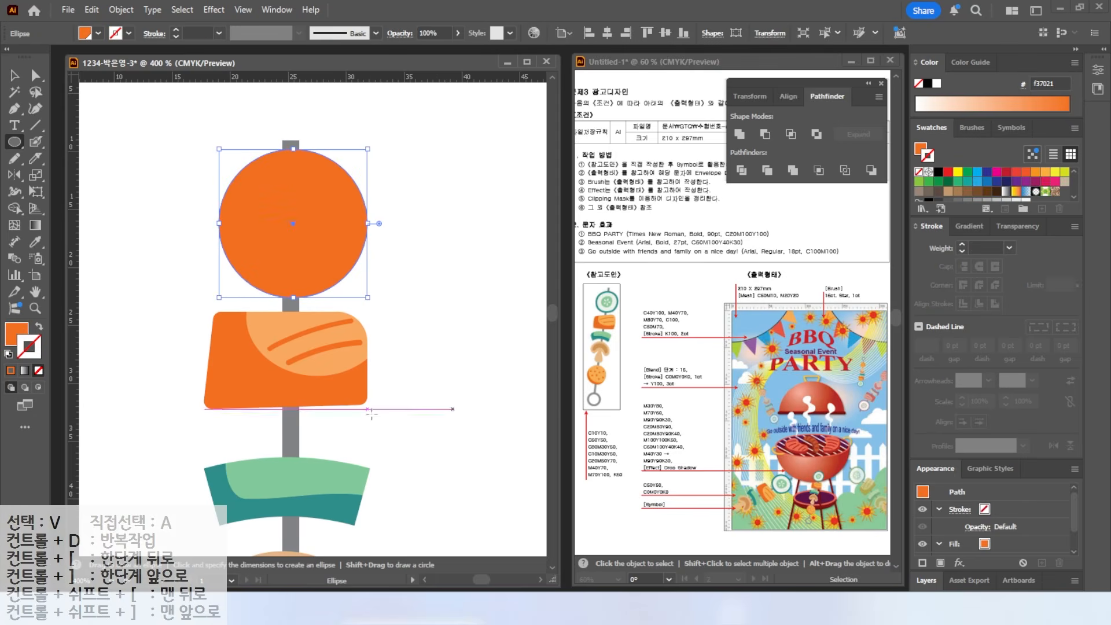
click(8, 335)
click(957, 196)
key(v)
key(a)
click(219, 223)
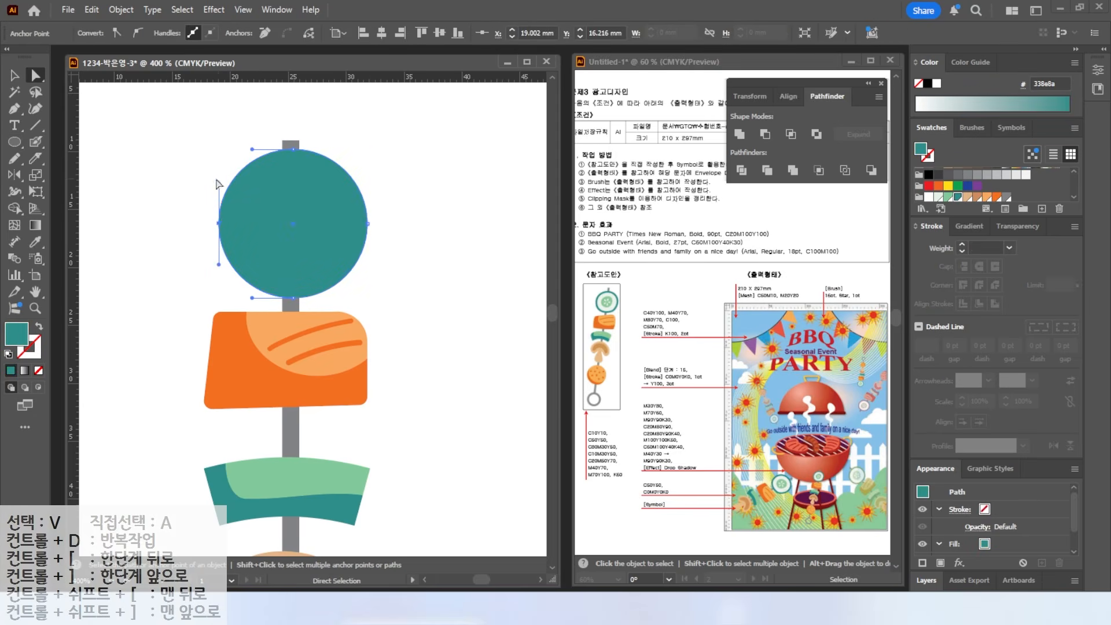
click(368, 224)
drag(368, 264, 365, 271)
key(v)
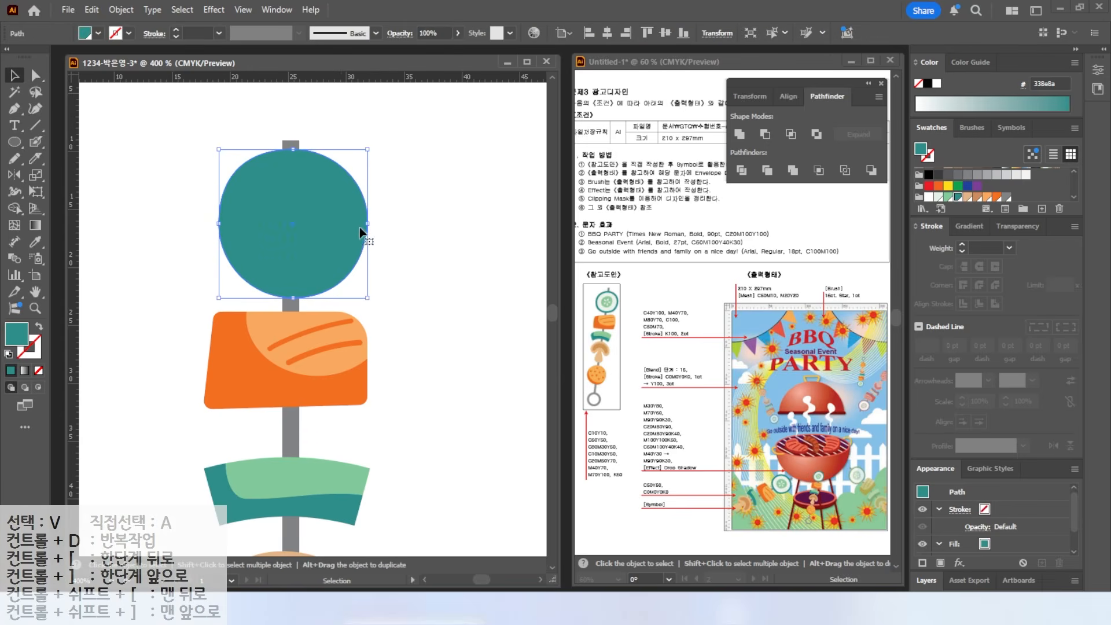
- Add a -0.7 mm Offset Path inset of the circle filled very light green
click(121, 10)
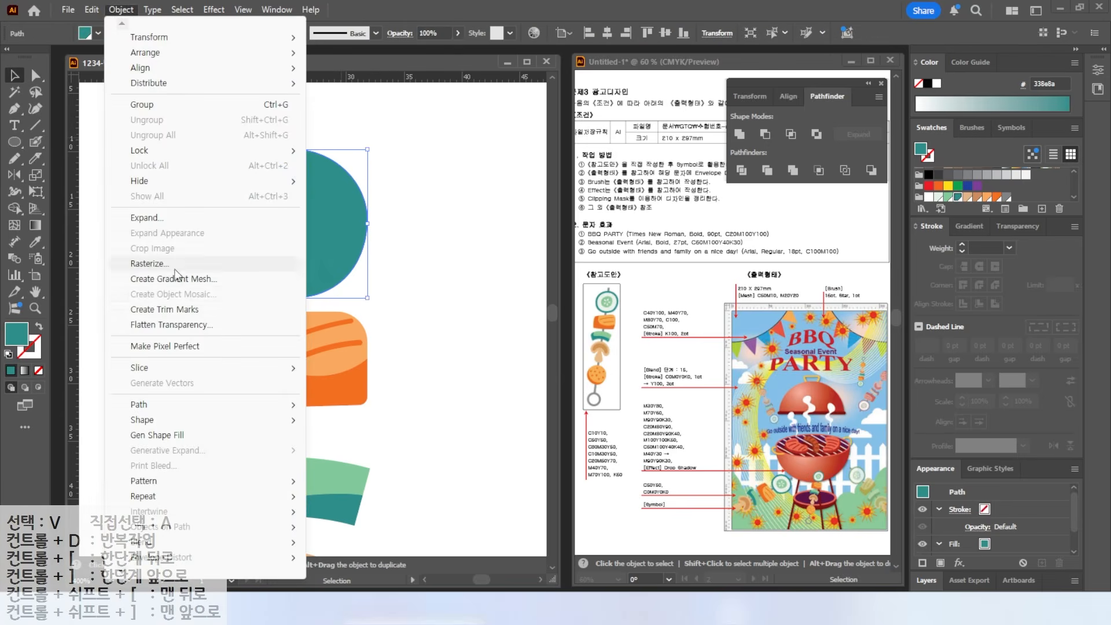
mouse_move(277, 407)
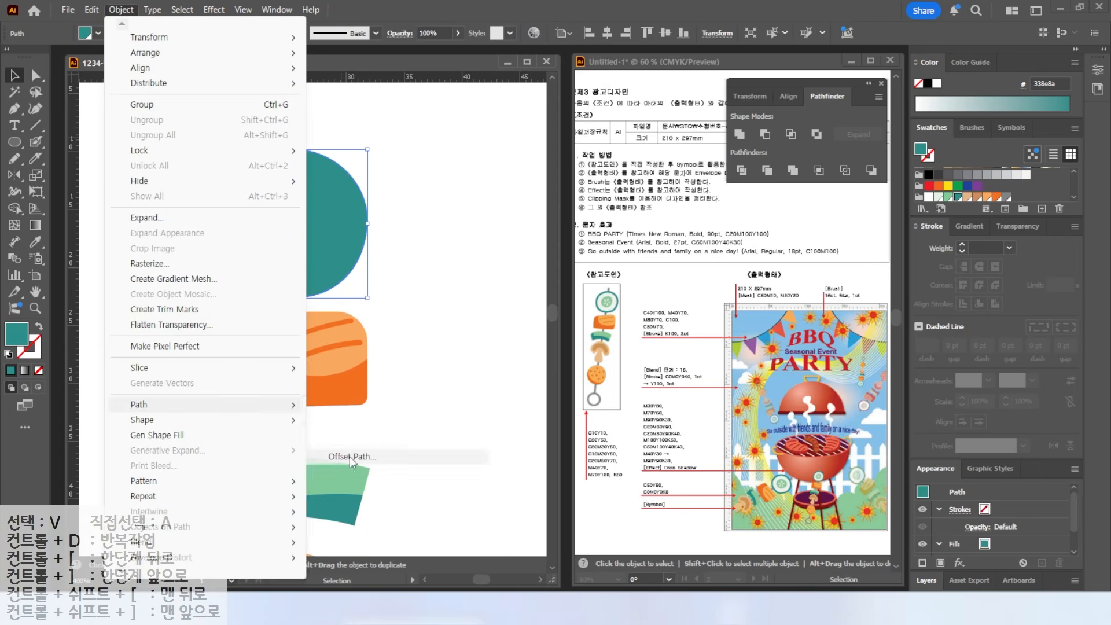
click(350, 457)
text(-)
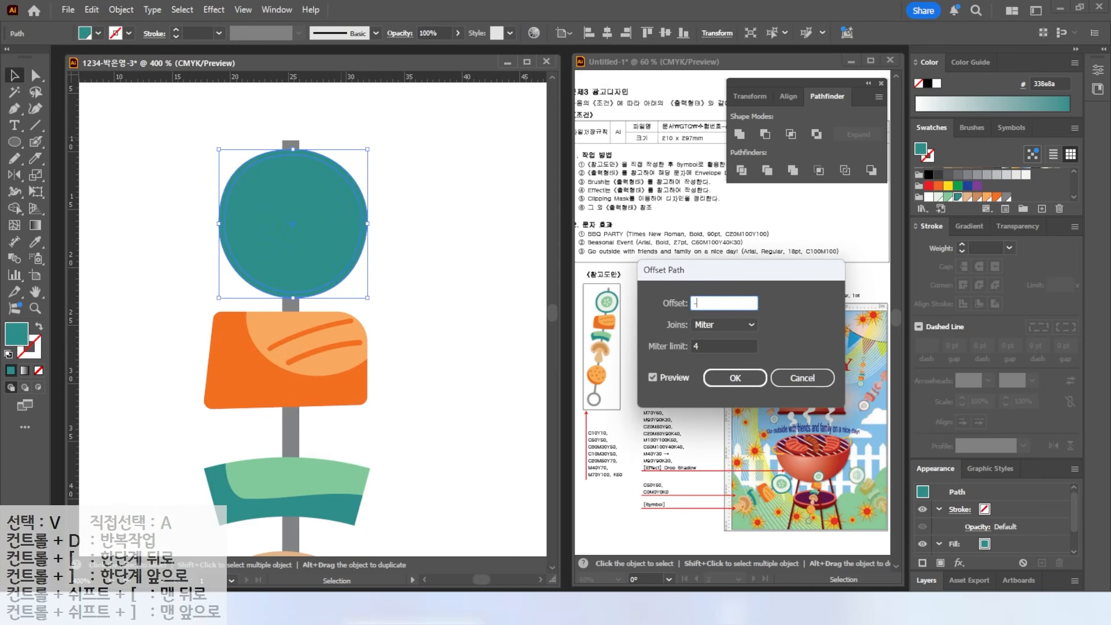
text(1)
key(Tab)
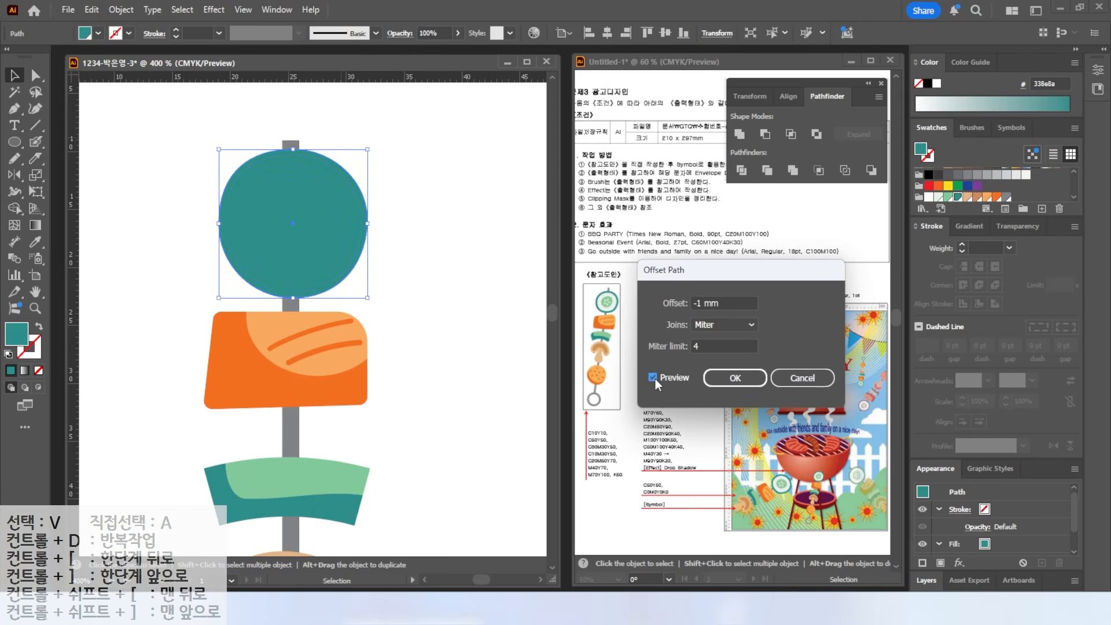
click(653, 378)
click(717, 303)
text(-0.7)
key(Return)
click(947, 196)
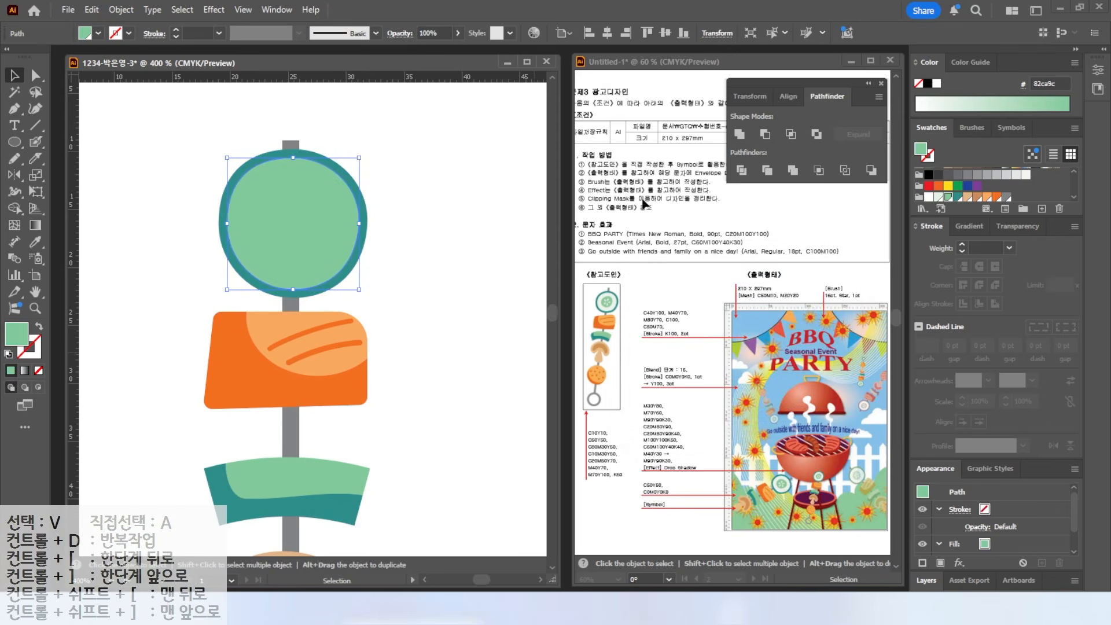
click(939, 197)
- Add a second, -2 mm Offset Path inset filled green as the cucumber centre
click(120, 9)
mouse_move(148, 405)
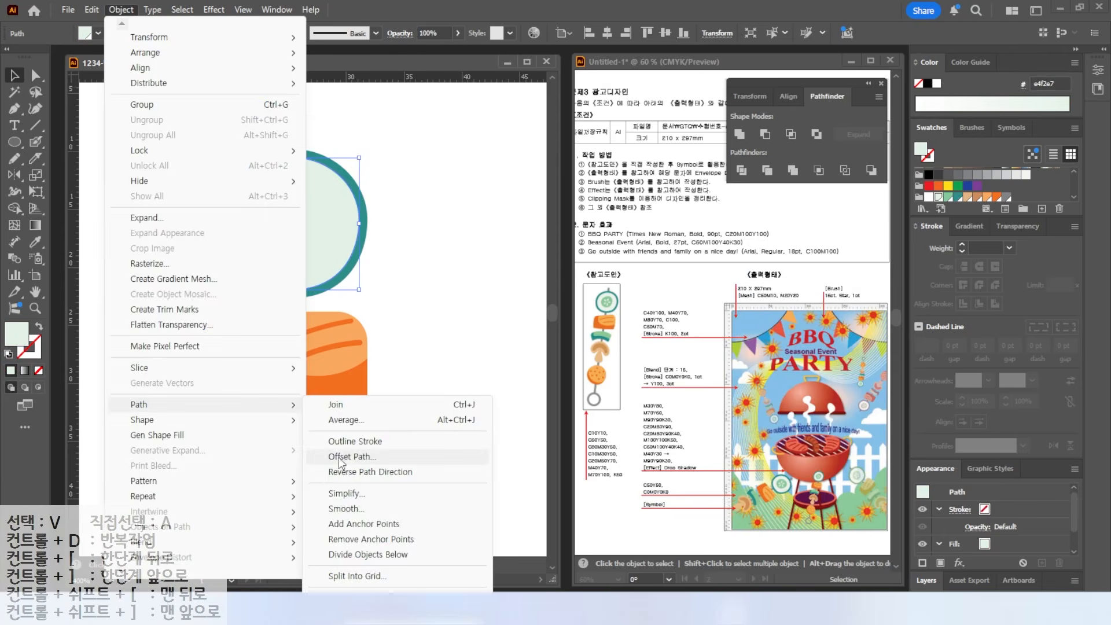
click(371, 453)
text(-)
click(653, 377)
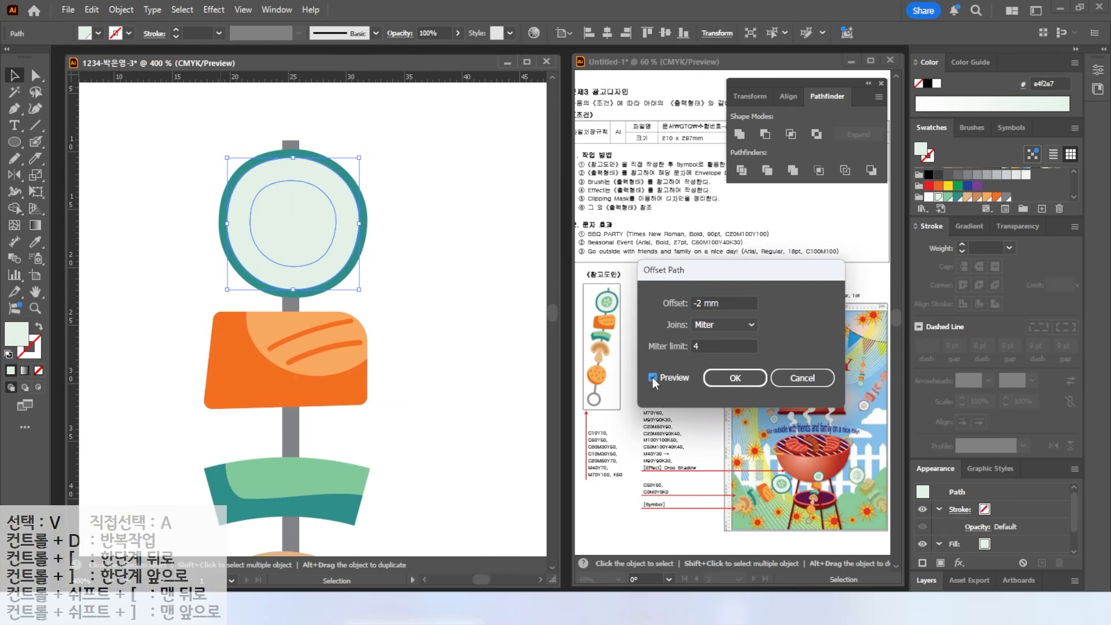
click(724, 303)
text(-2.5)
key(Return)
click(947, 197)
- Draw a small pale green ellipse seed, make it egg-shaped and tilt it slightly
scroll(287, 223, up, 3)
click(19, 141)
drag(295, 142, 330, 200)
click(938, 196)
key(a)
click(296, 172)
shift+click(331, 171)
key(Up)
key(v)
drag(333, 203, 326, 206)
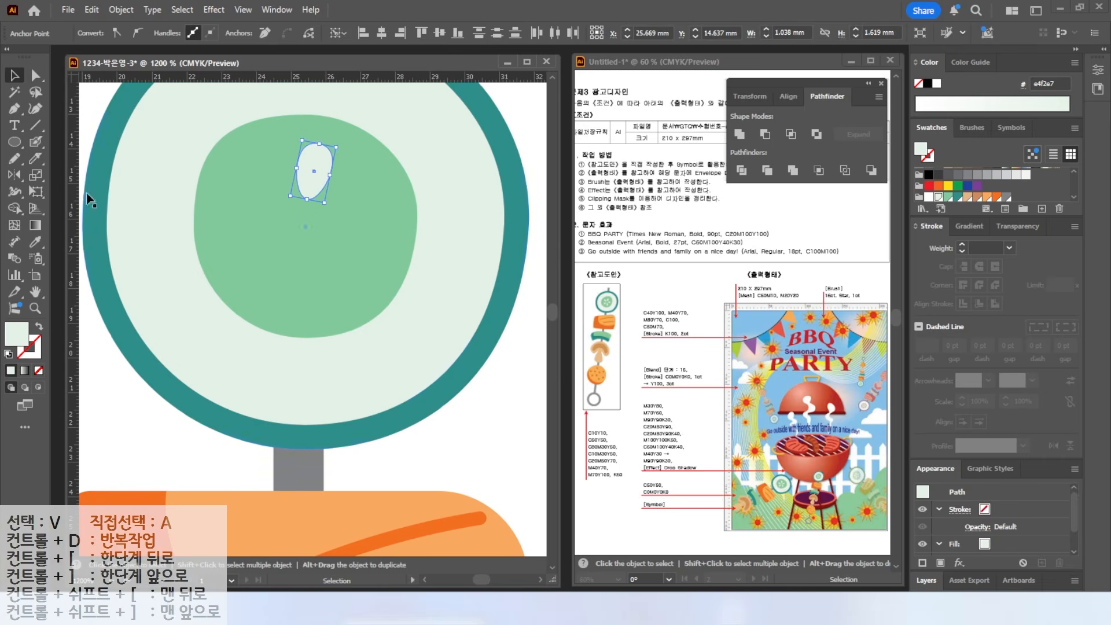
- Try rotating the seed 36° around the slice's centre, then cancel the rotation
click(13, 175)
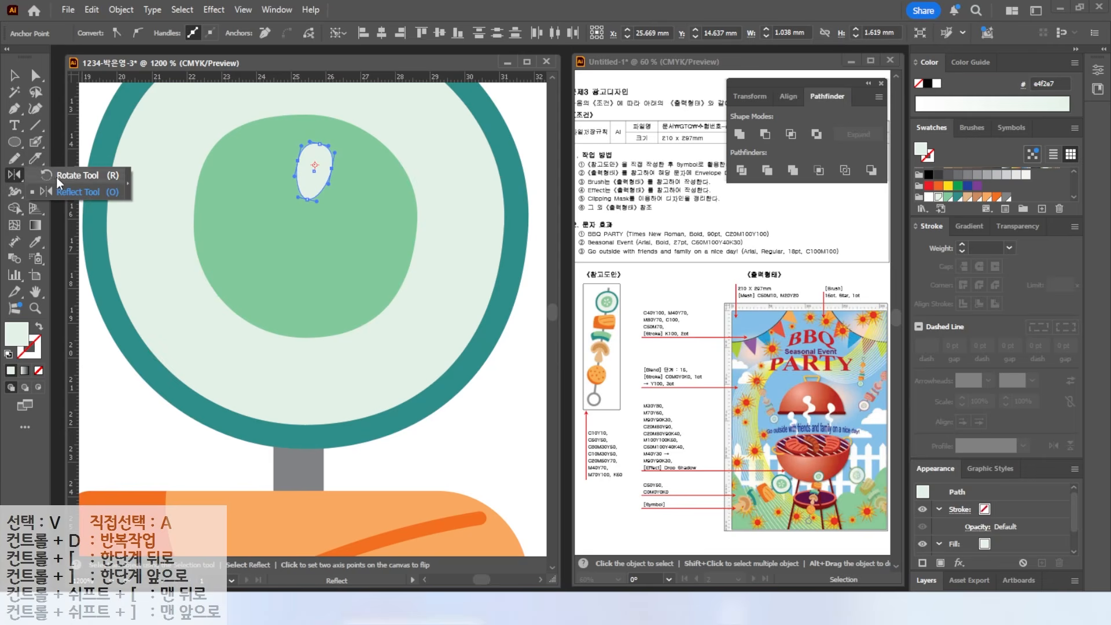
key(r)
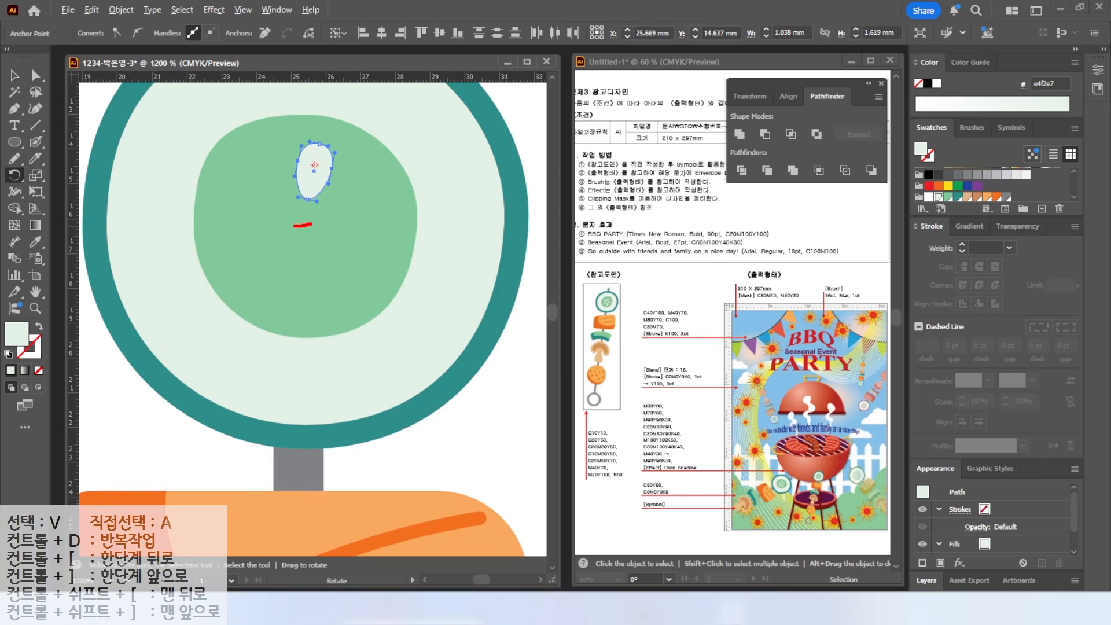
alt+click(302, 226)
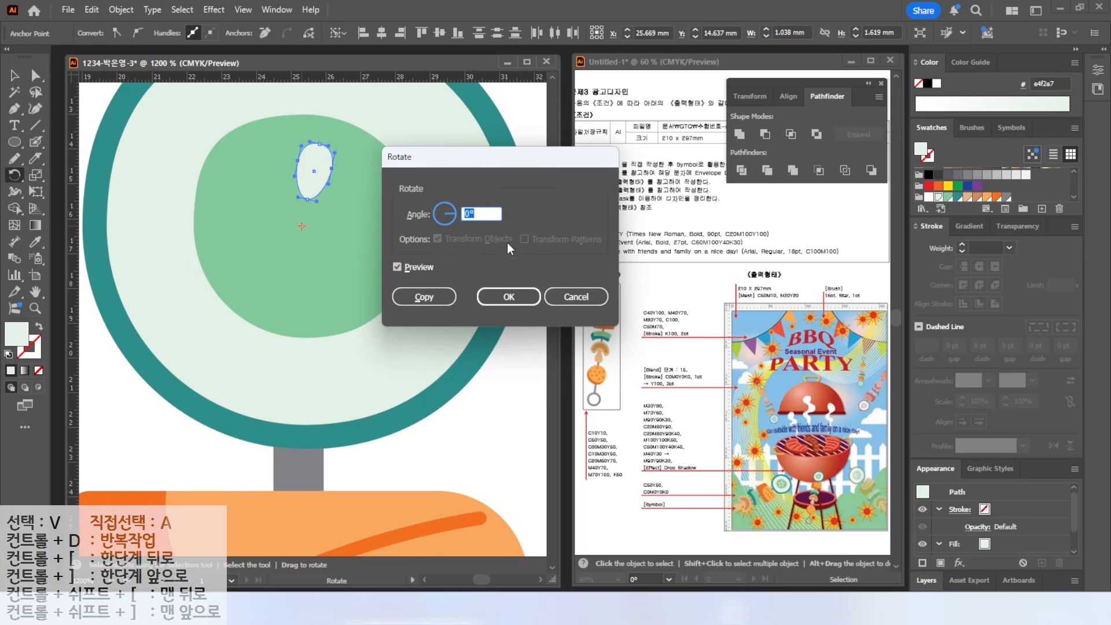
text(360/5)
key(Tab)
click(397, 267)
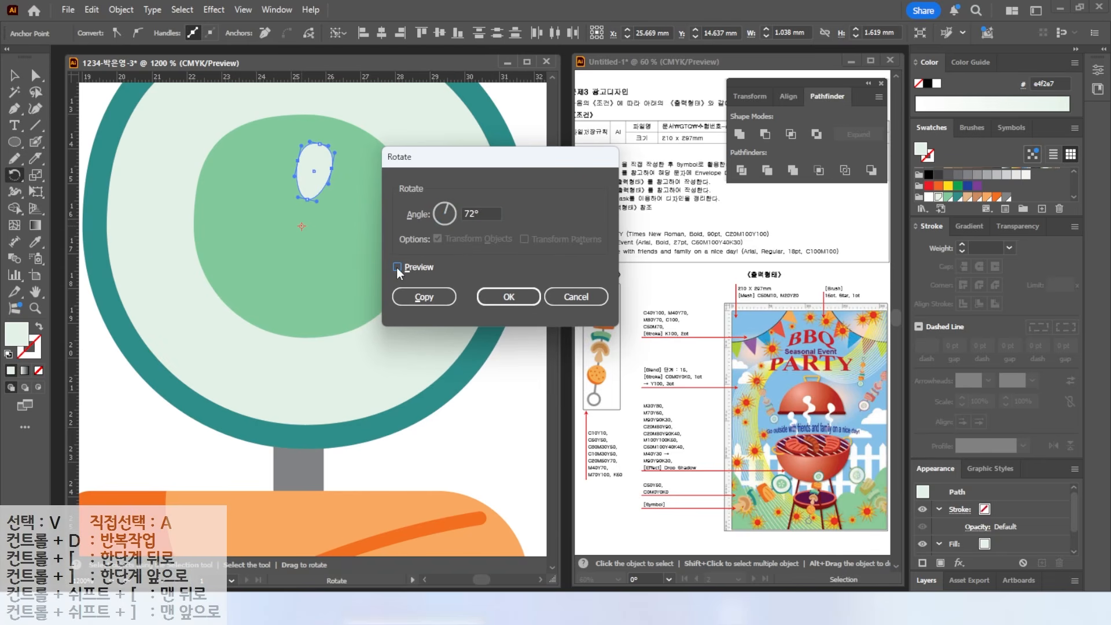
click(576, 296)
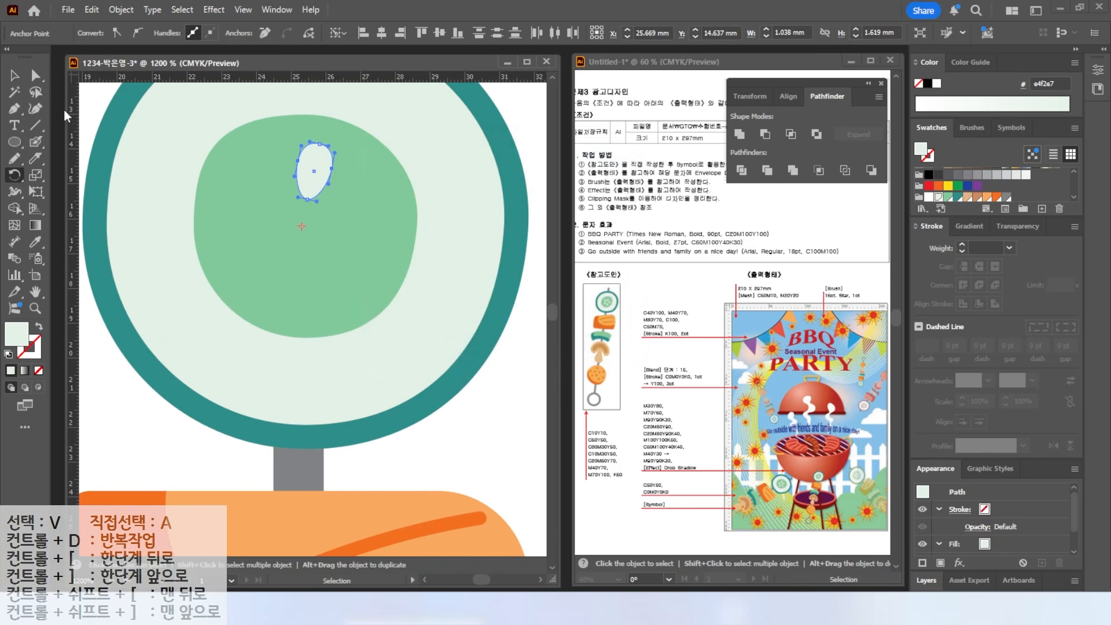
- Copy the seed at 72° steps around the slice's centre, then center the skewer in view
click(14, 75)
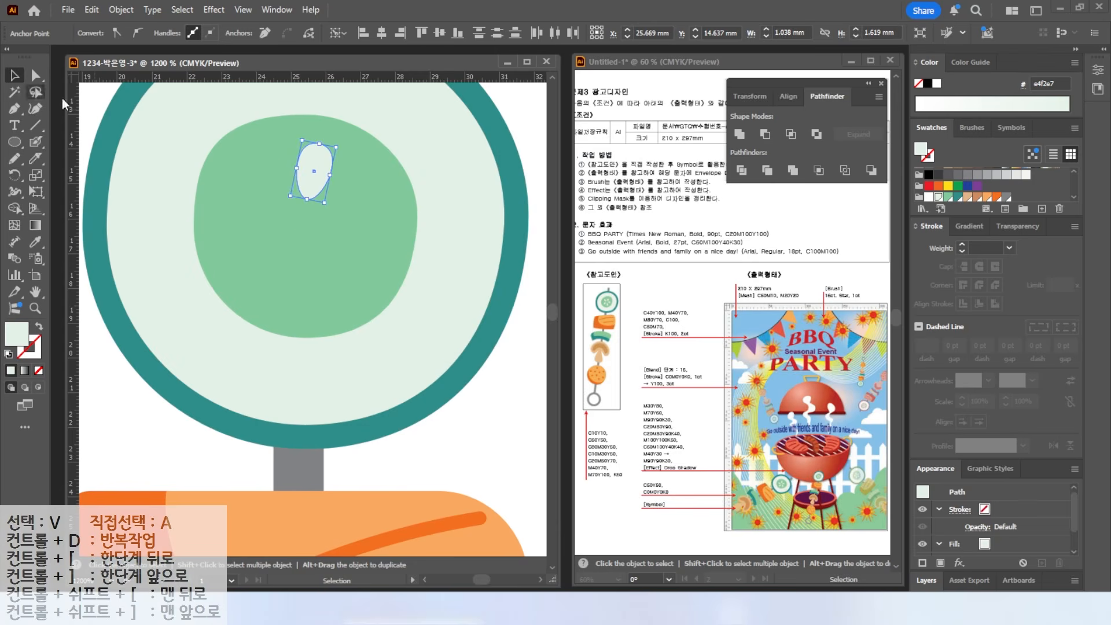
click(307, 171)
click(16, 175)
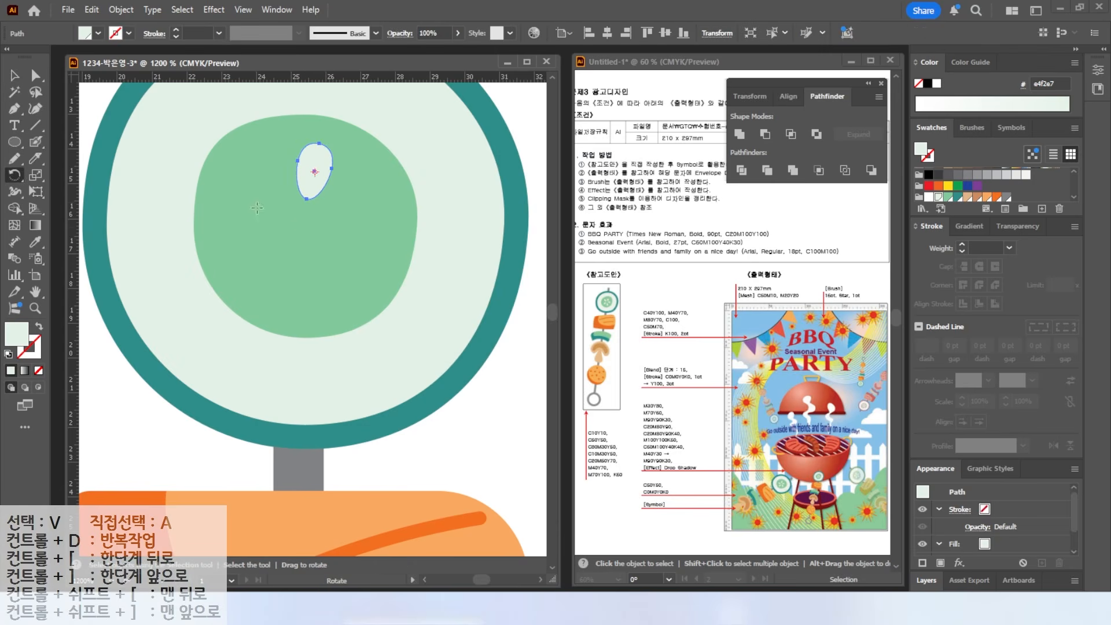
alt+click(305, 227)
text(72)
click(423, 297)
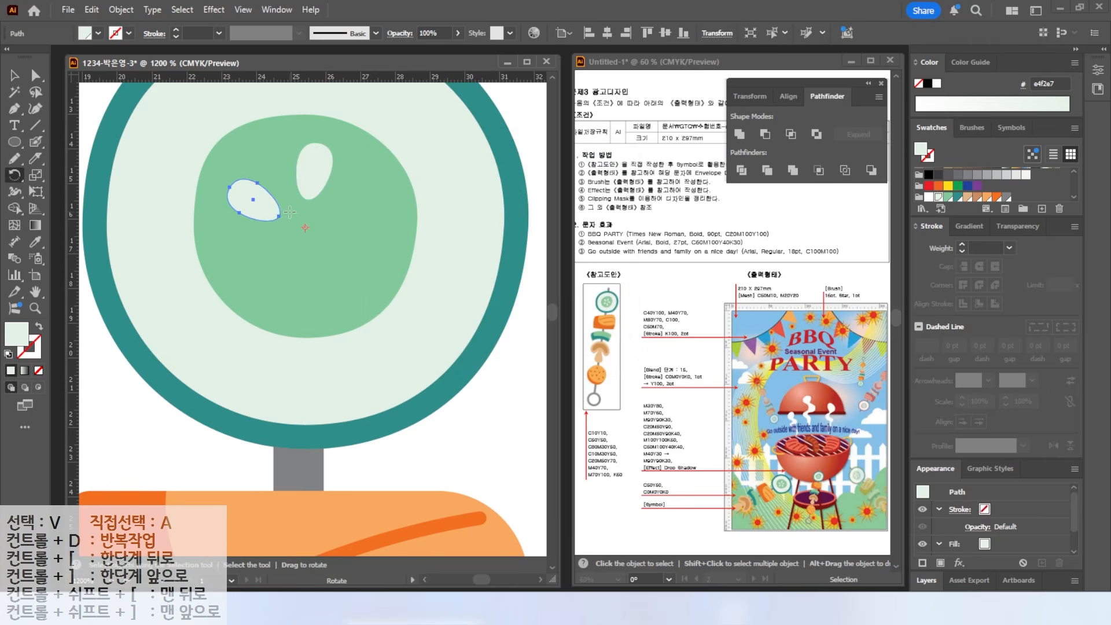
key(ctrl+d)
key(ctrl+d)
key(ctrl+d)
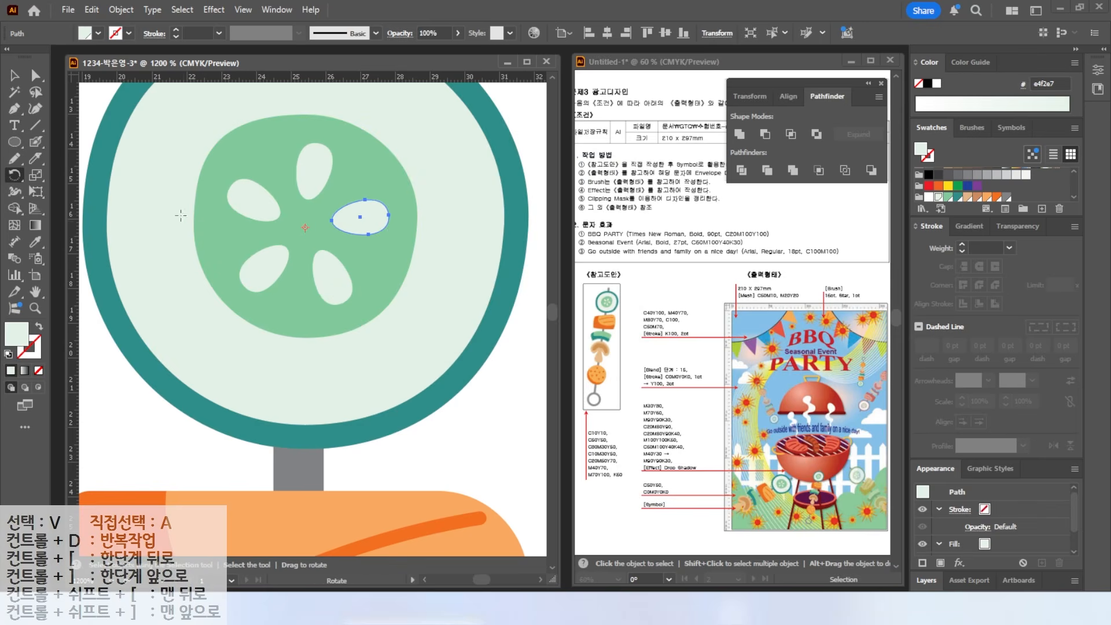
scroll(124, 290, down, 5)
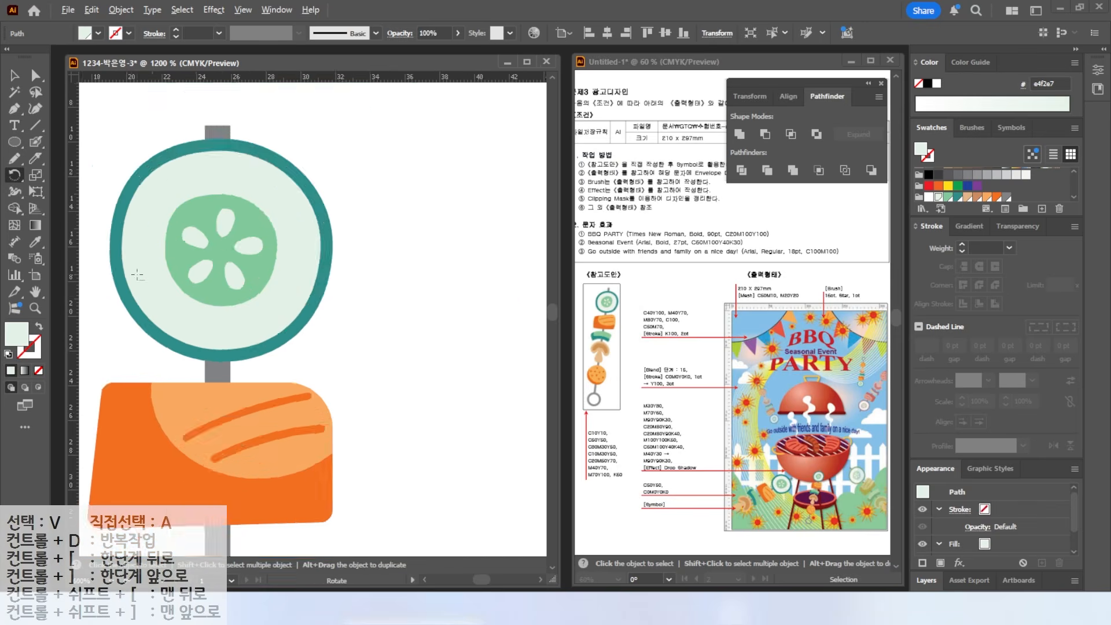
drag(205, 275, 342, 168)
- Nudge the rod and ring up, then select all skewer parts and expand their appearance
key(v)
click(238, 125)
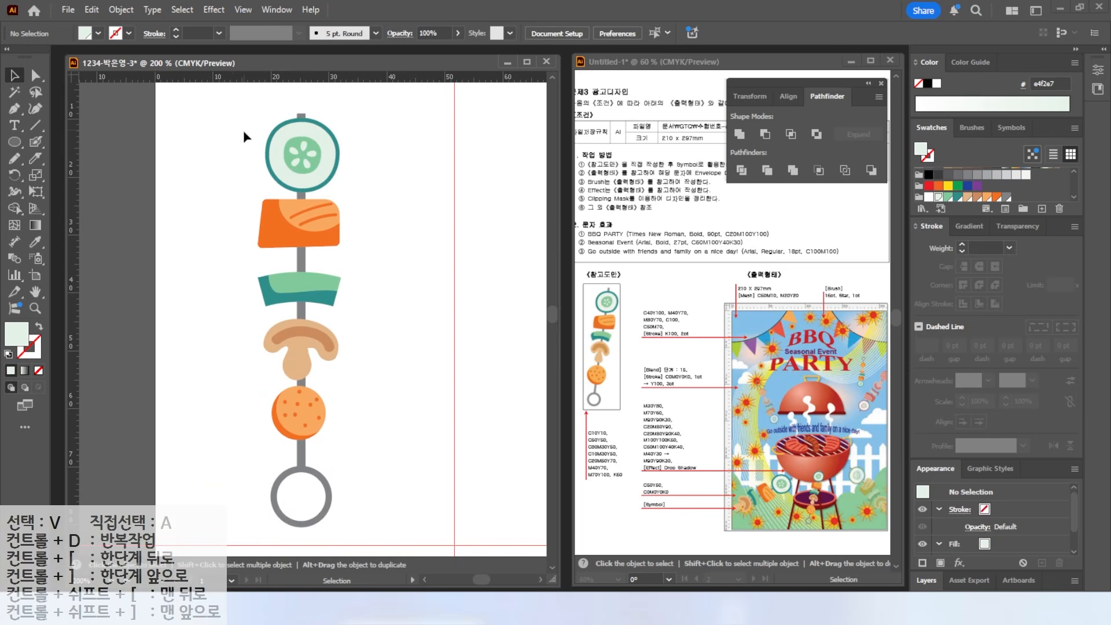
drag(302, 467, 301, 458)
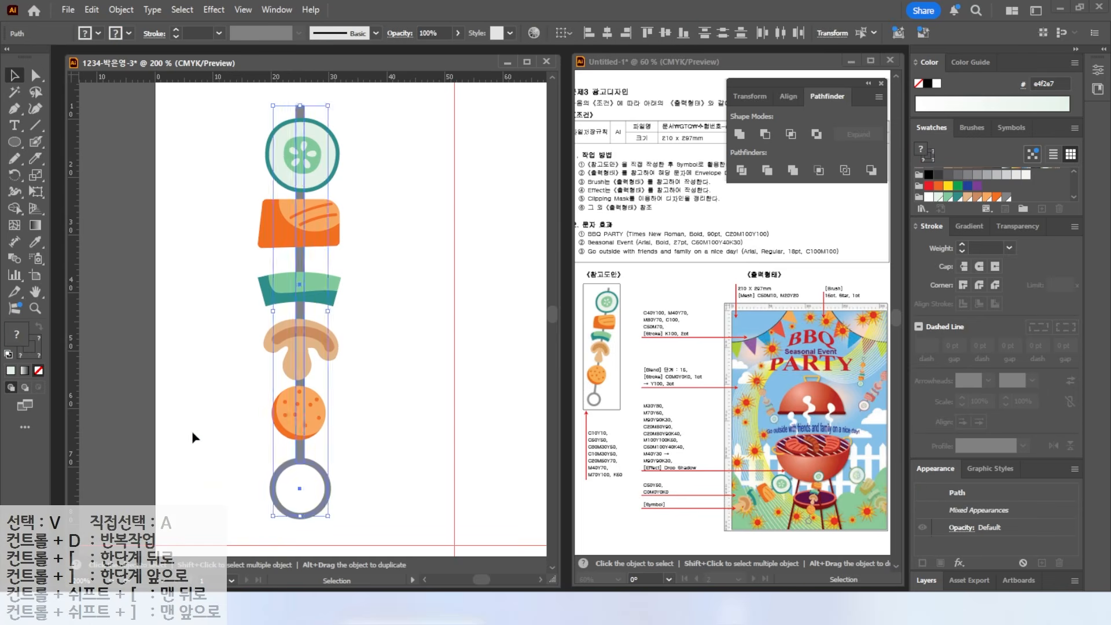
click(193, 432)
drag(317, 486, 318, 488)
click(246, 454)
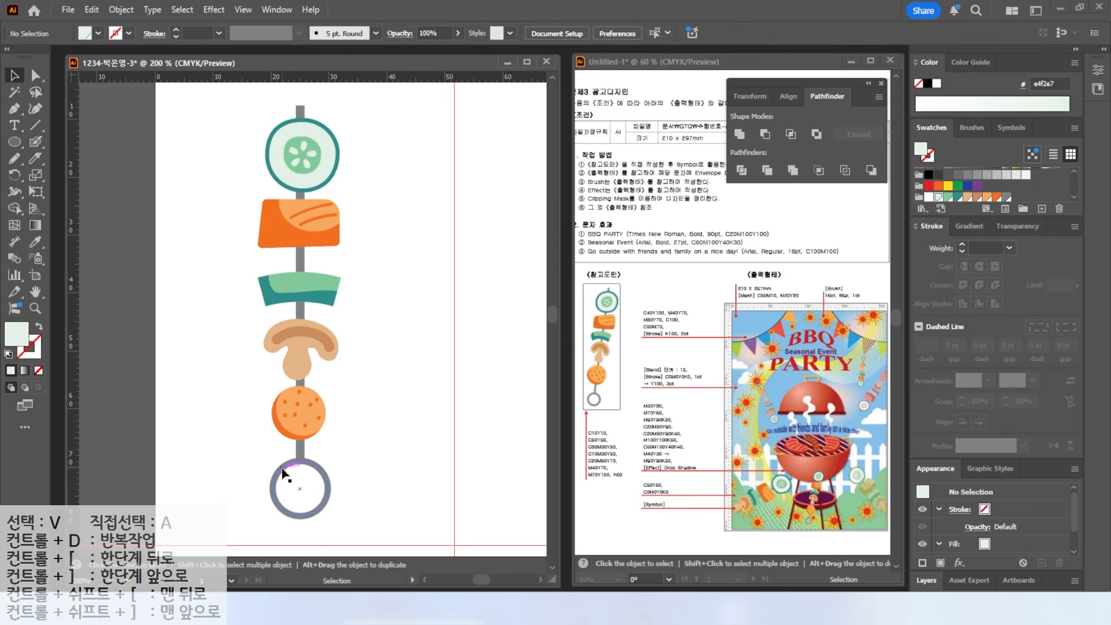
drag(225, 102, 364, 497)
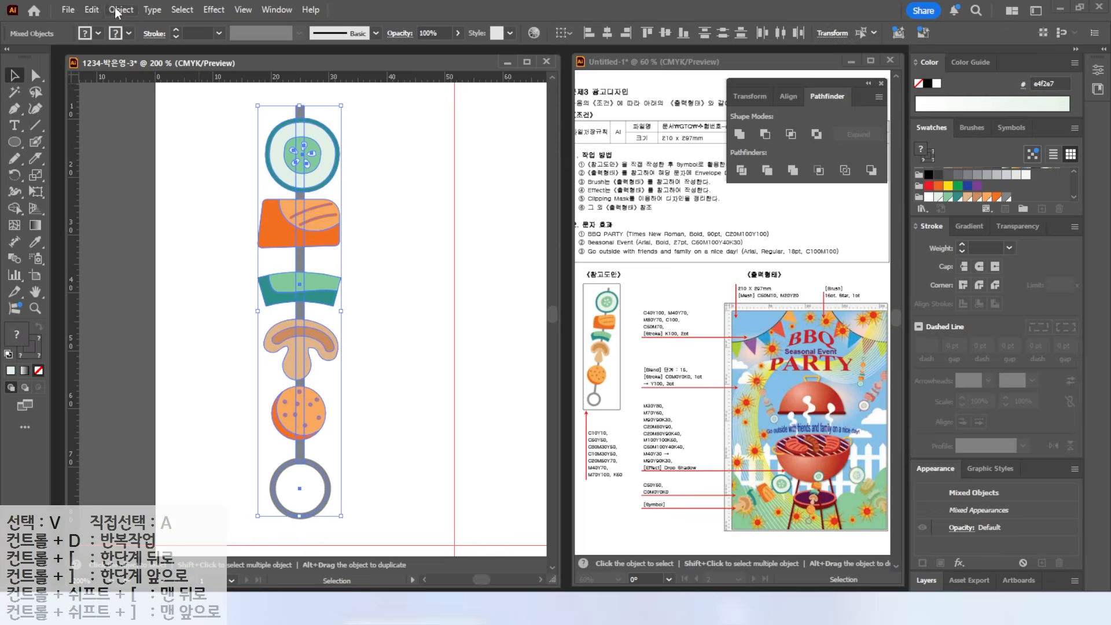
click(118, 11)
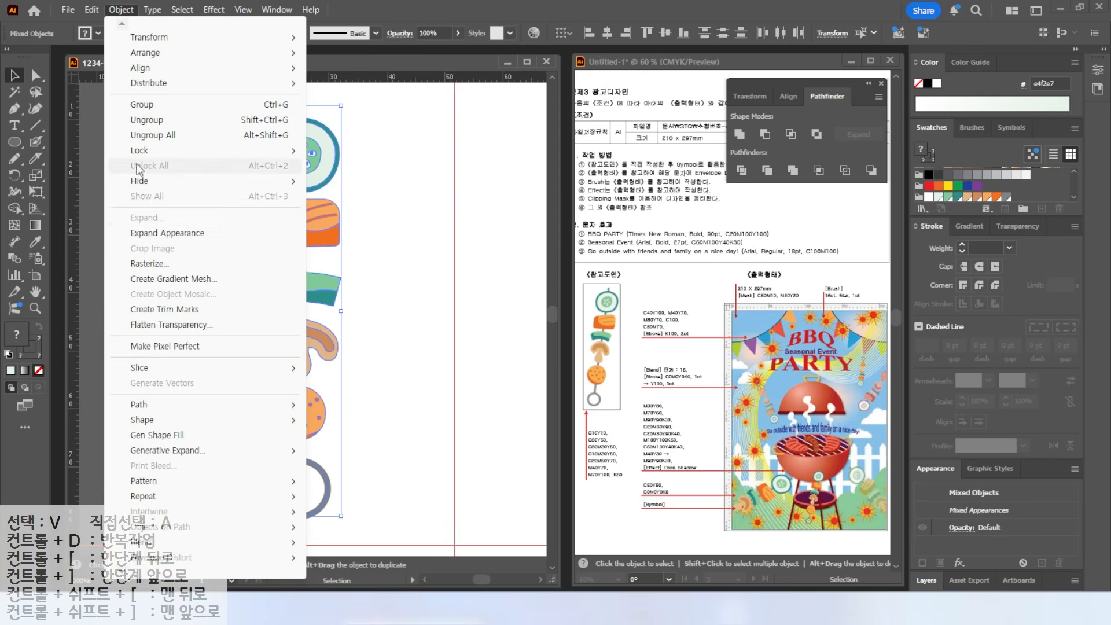
click(146, 237)
click(420, 347)
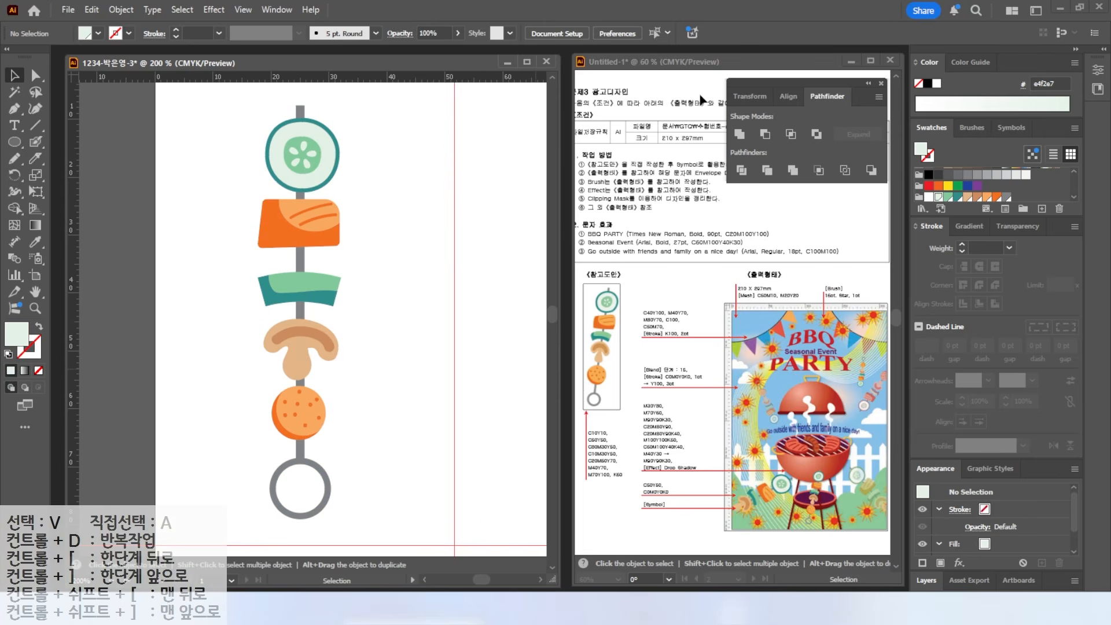
- Drag the skewer into the Symbols panel and register it as the symbol 'skewer'
drag(819, 79, 816, 177)
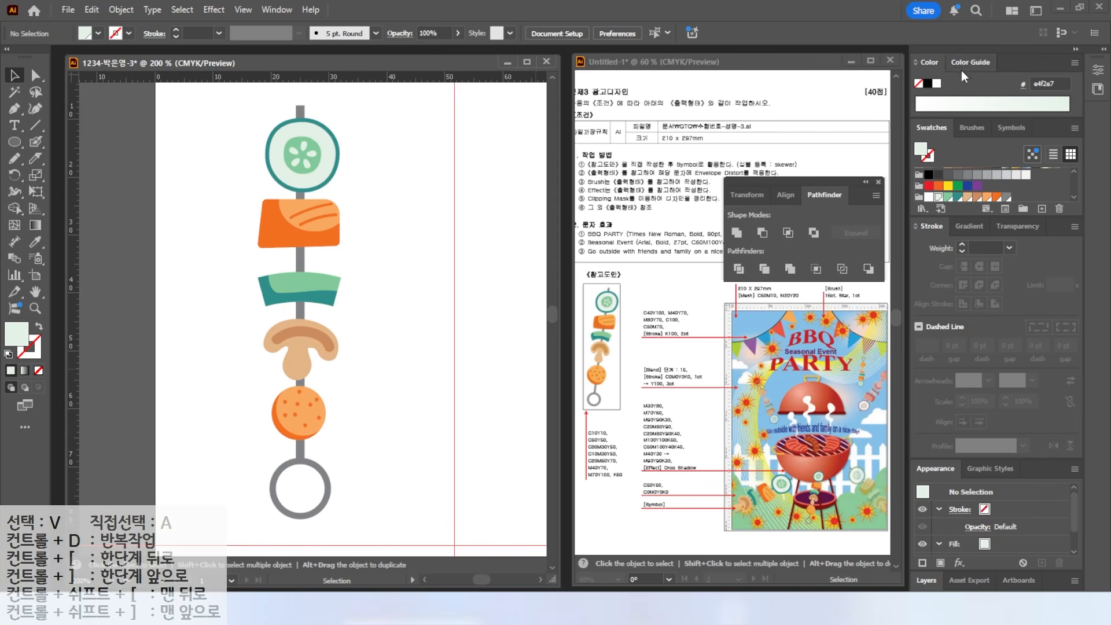
click(1005, 127)
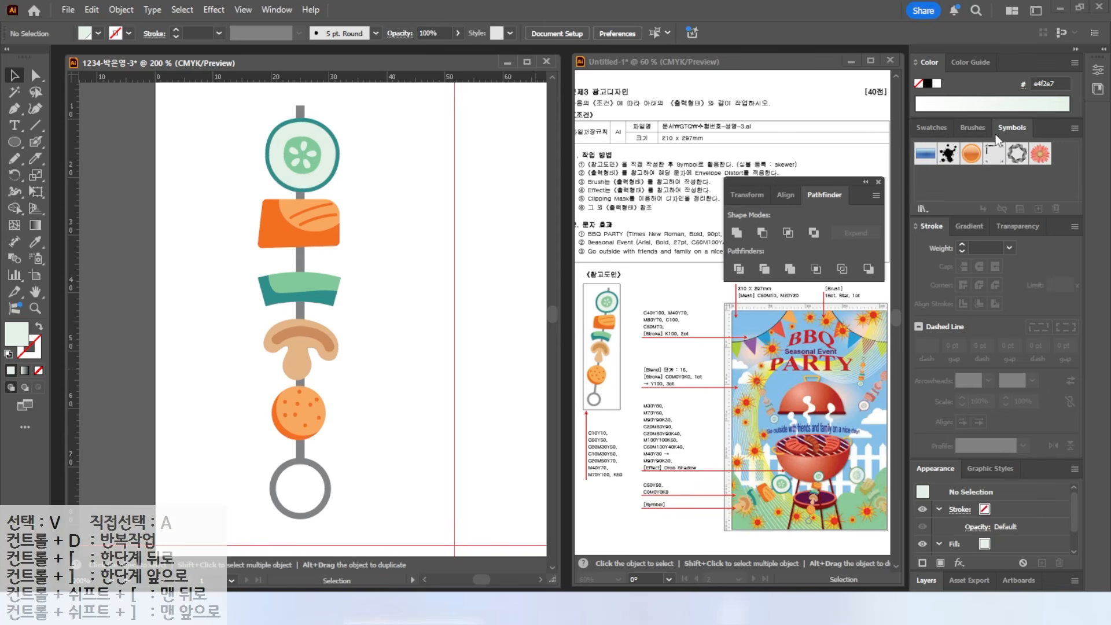
drag(946, 194, 960, 166)
mouse_move(412, 243)
mouse_down()
mouse_move(410, 307)
mouse_move(222, 91)
mouse_move(556, 354)
mouse_move(1050, 158)
mouse_move(1036, 196)
mouse_up()
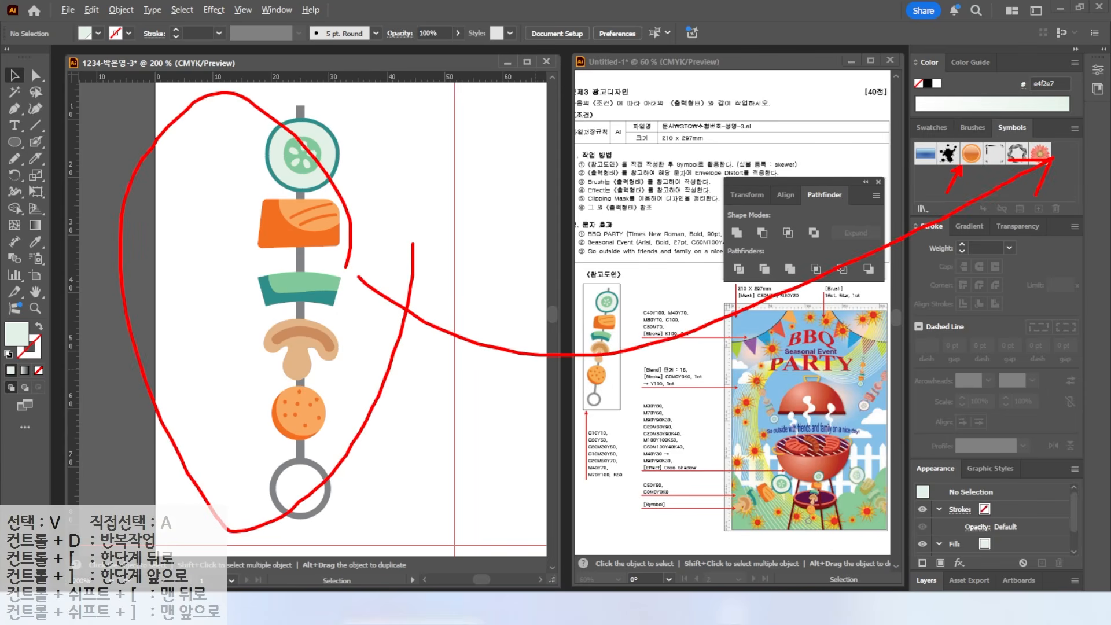
click(300, 179)
mouse_move(299, 179)
mouse_down()
mouse_move(1015, 221)
mouse_move(1033, 172)
mouse_up()
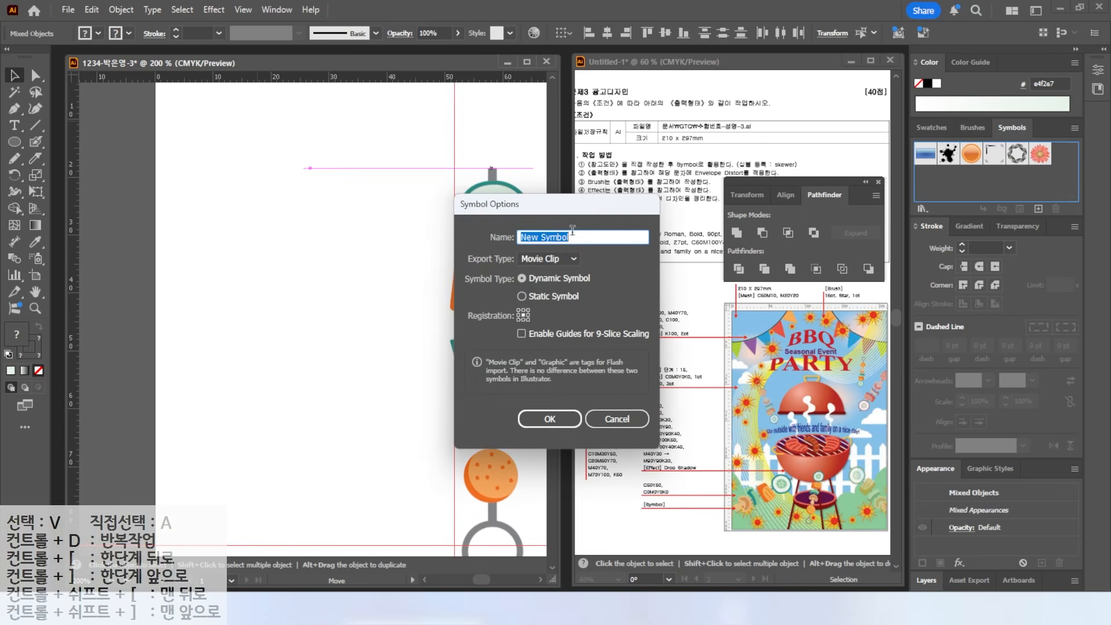
text(sk)
key(Return)
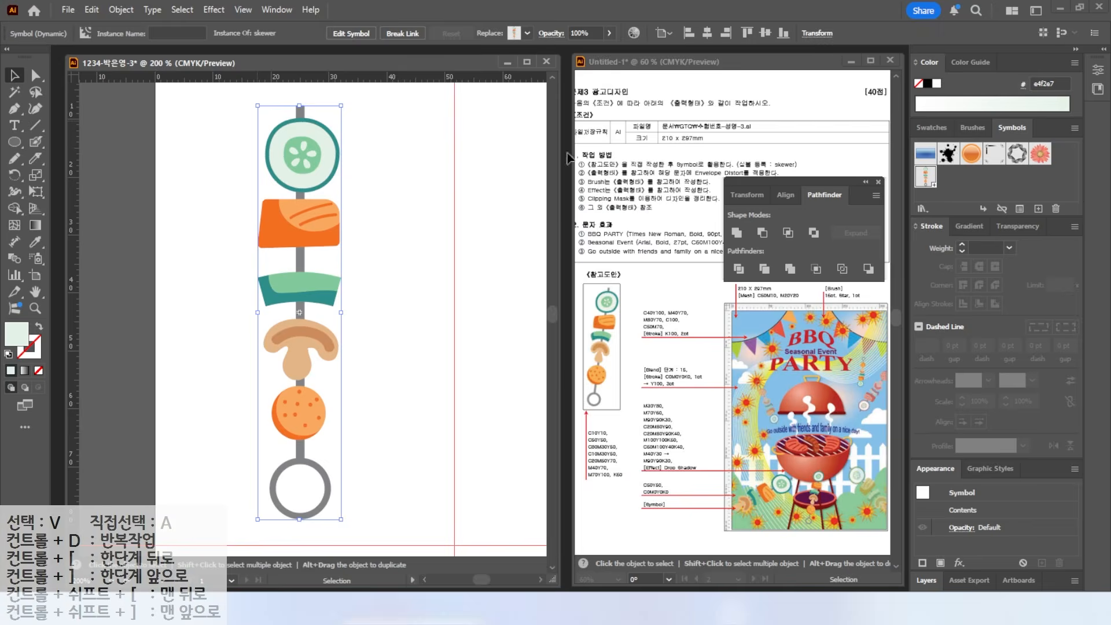
- Fit the artboard in the window and delete the skewer instance
double_click(32, 296)
drag(185, 151, 152, 157)
key(Delete)
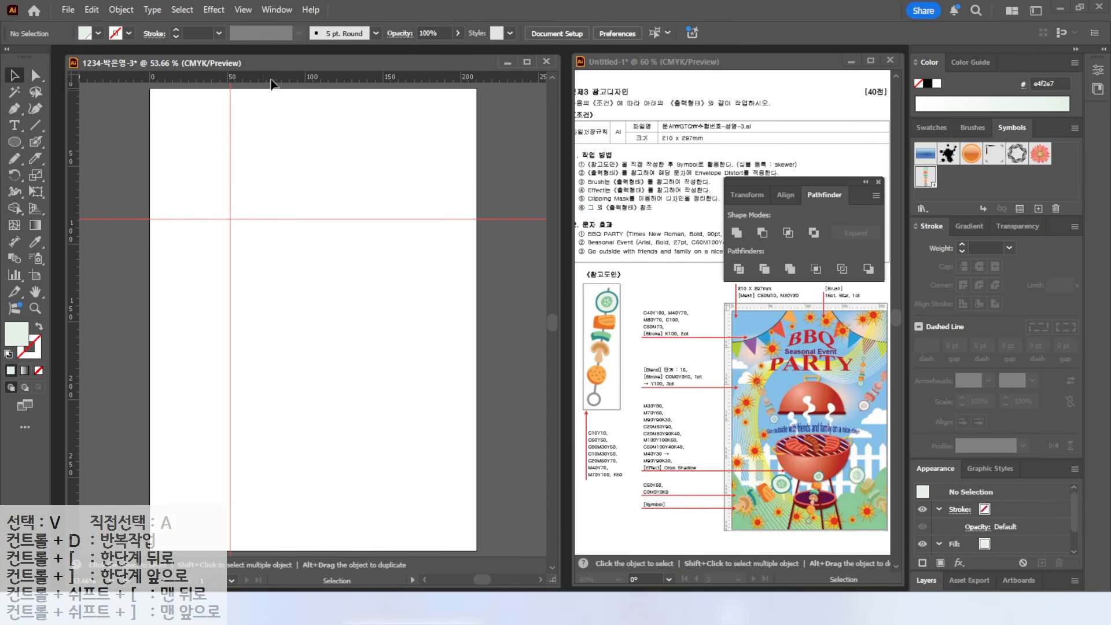
- Clear all guides from the artboard via View > Guides > Clear Guides
click(236, 12)
mouse_move(288, 521)
click(494, 580)
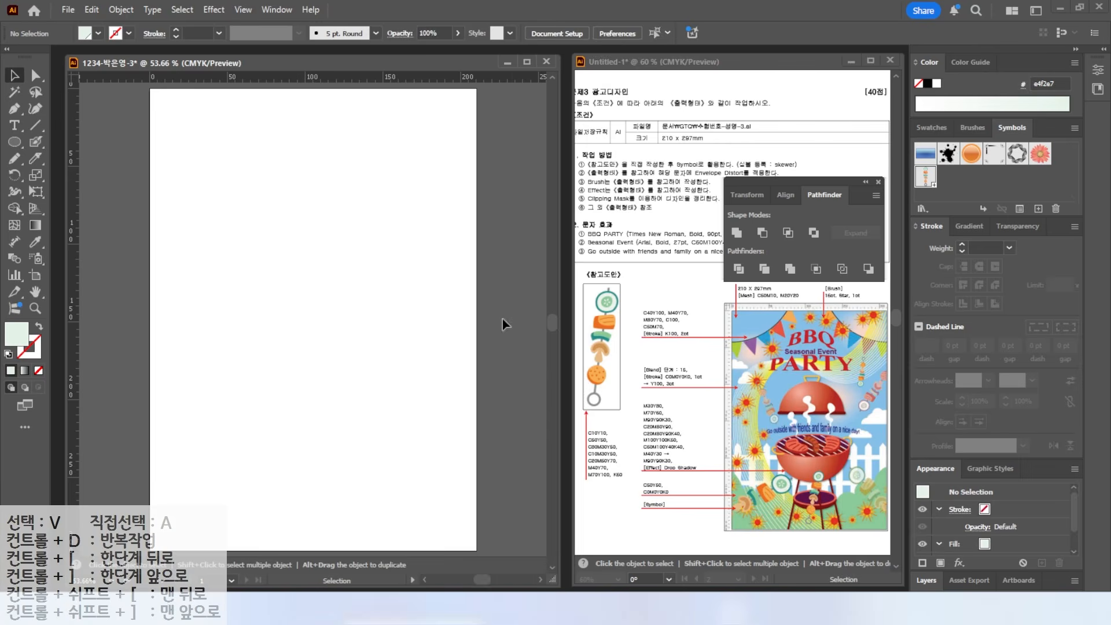
drag(809, 183, 805, 78)
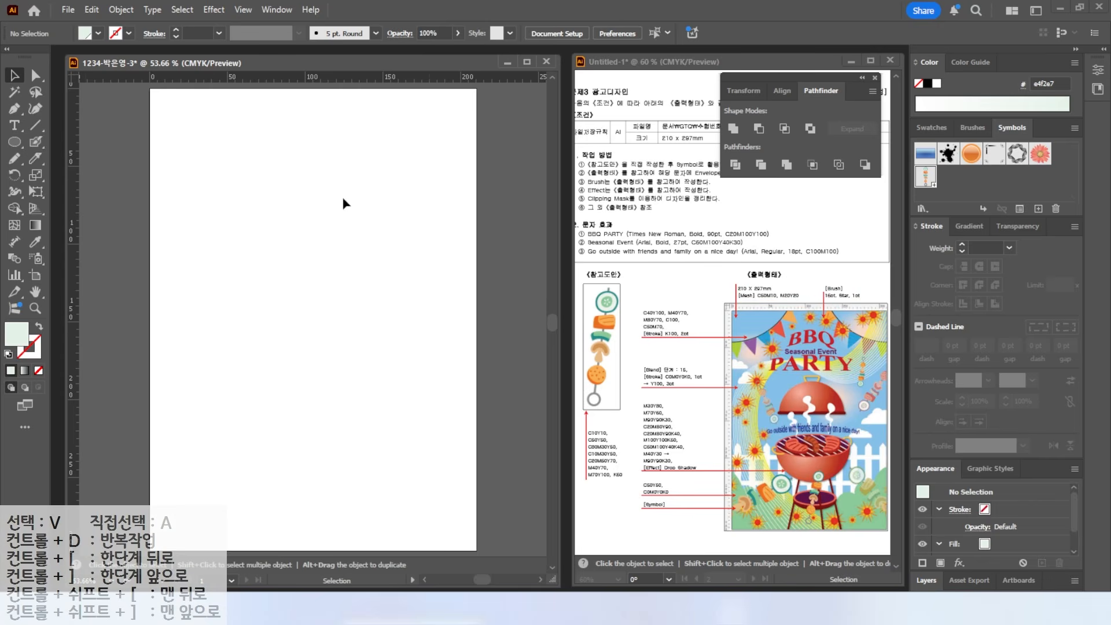
- Create a 210 × 297 mm rectangle and align it with the page edges
drag(14, 142, 64, 144)
click(226, 210)
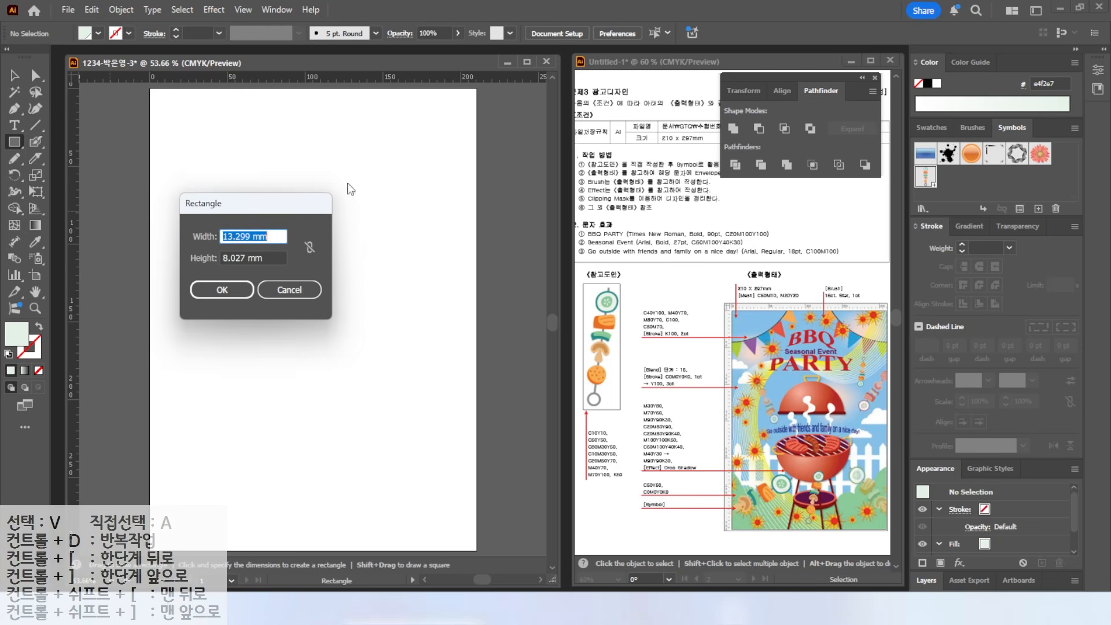
text(210)
key(Tab)
text(2)
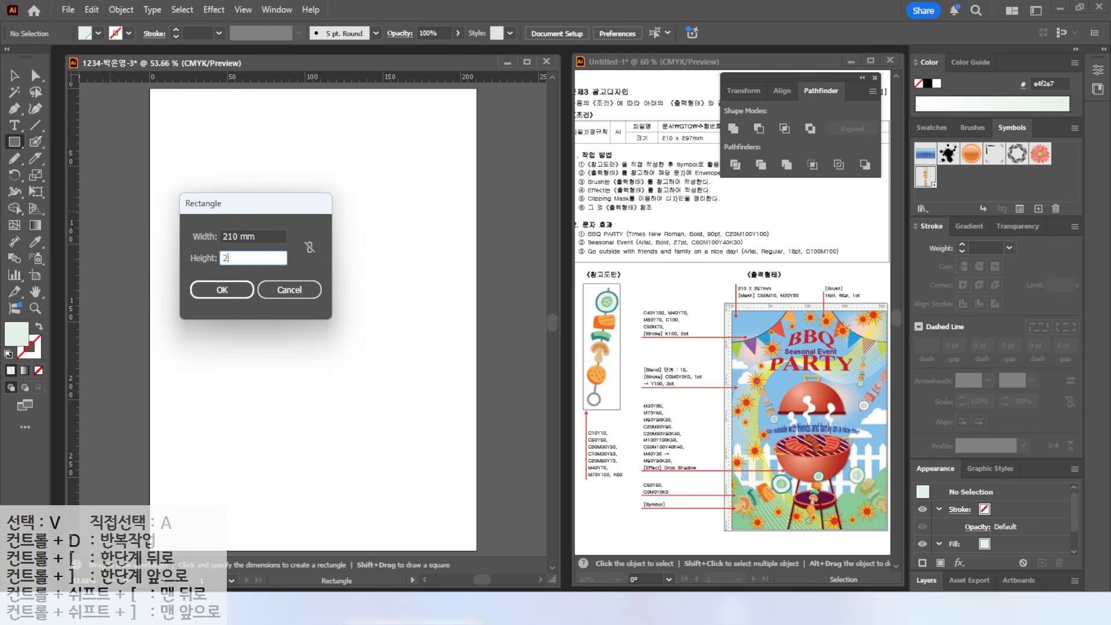
key(Return)
key(v)
drag(299, 310, 231, 191)
- Add a new CMYK swatch C50 M10 Y0 K0 in the Swatches panel
click(931, 127)
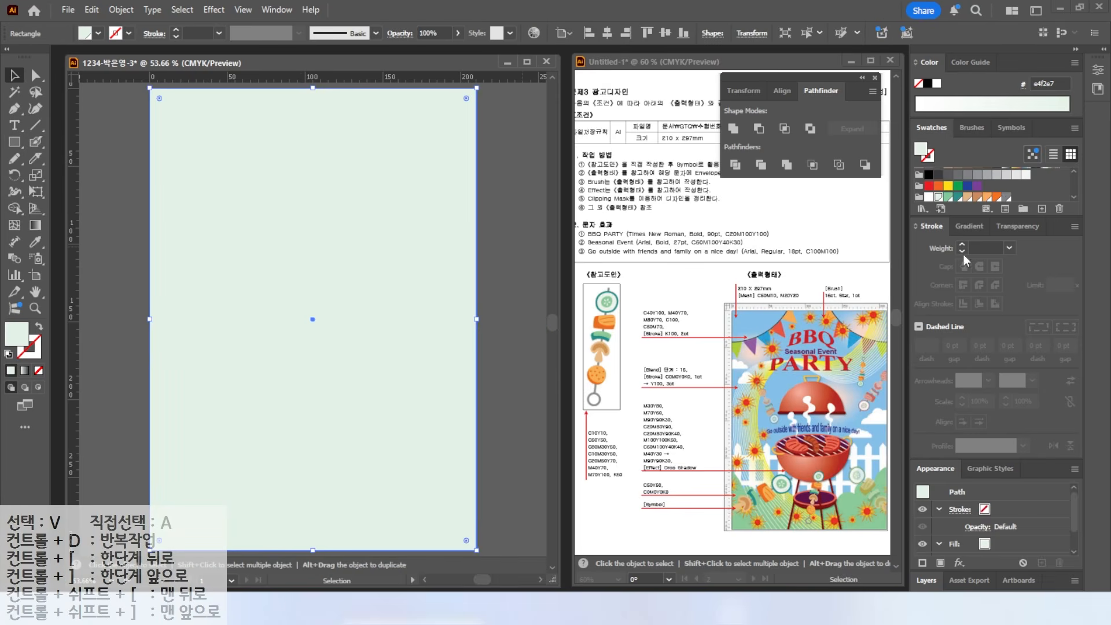
click(1006, 194)
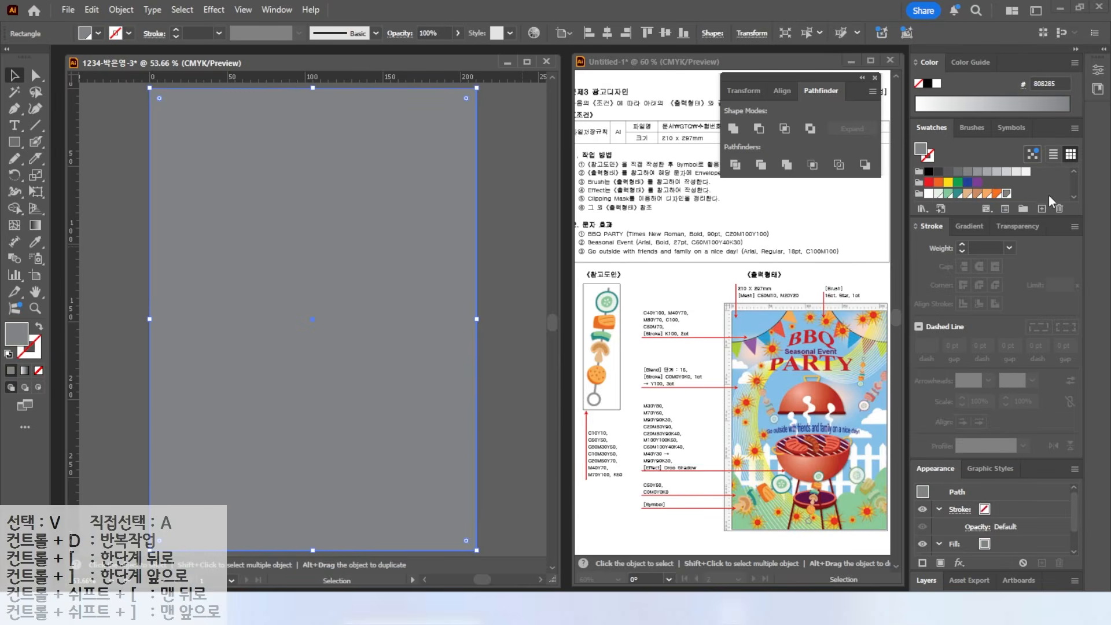
click(1042, 209)
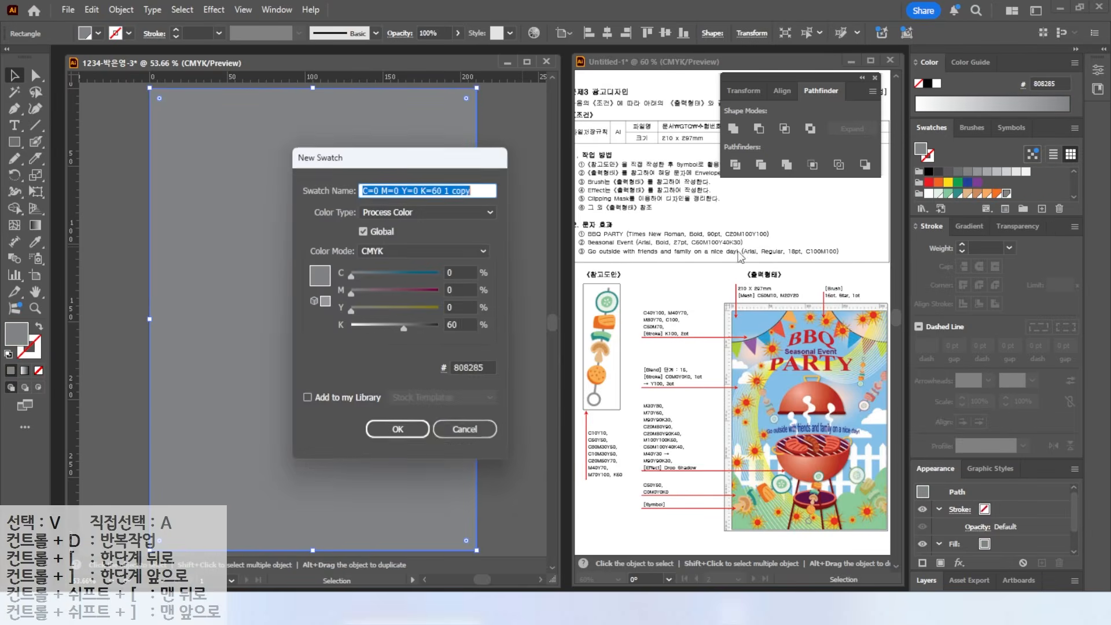
drag(460, 272, 377, 270)
text(50)
key(Tab)
text(10)
key(Tab)
key(Tab)
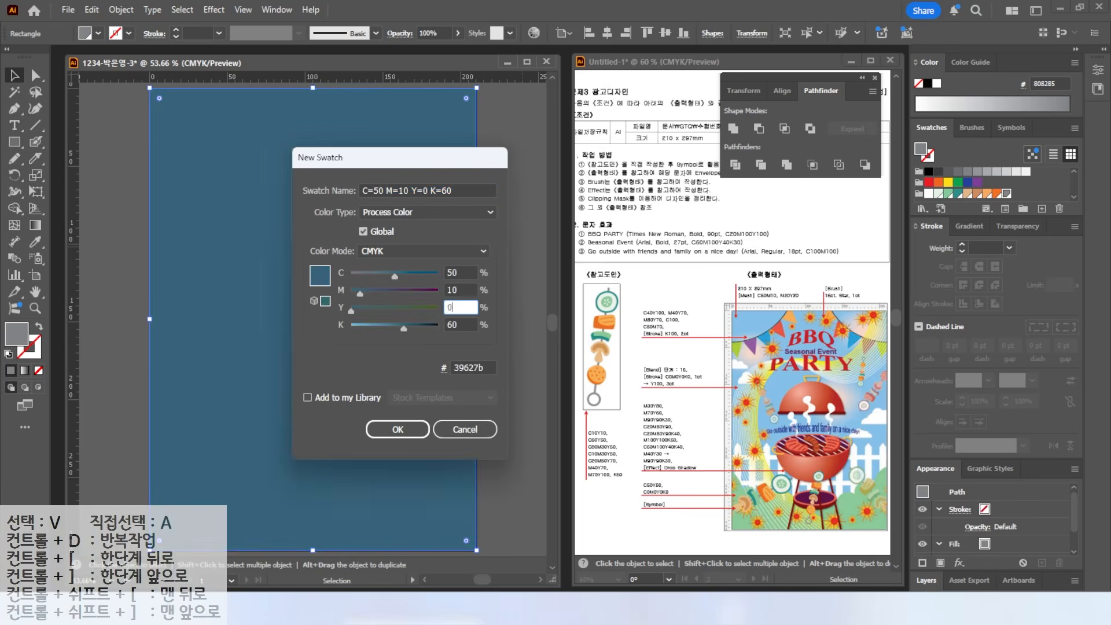
text(0)
key(Return)
- Add a pale pink swatch C0 M20 Y20 K0 and fill the rectangle light blue
click(1042, 208)
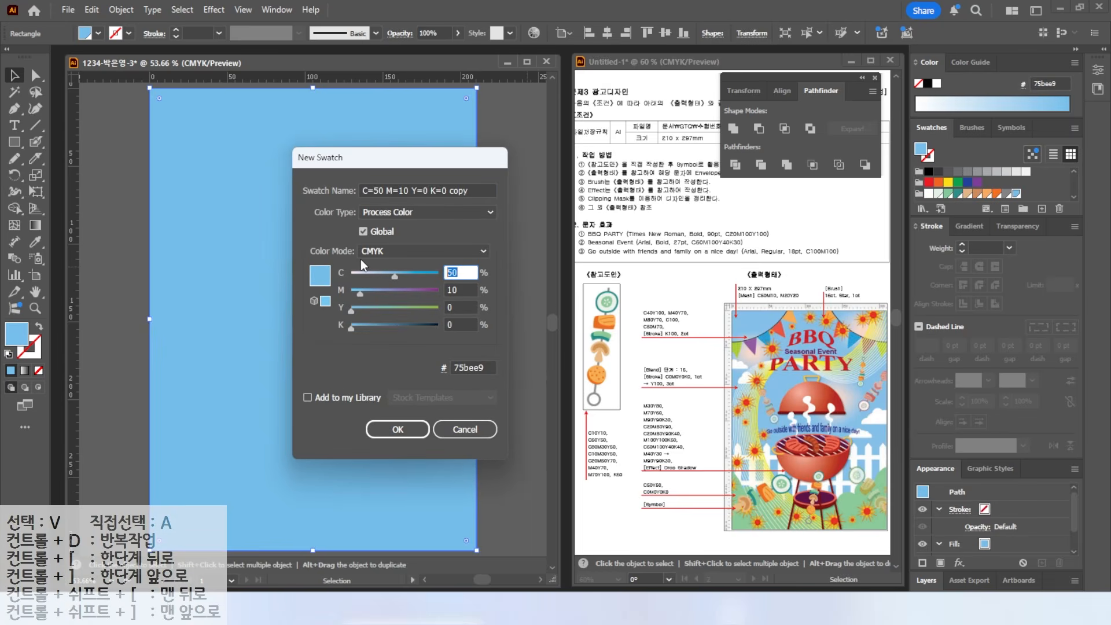
text(0)
key(Tab)
text(20)
key(Tab)
text(20)
key(Tab)
key(Return)
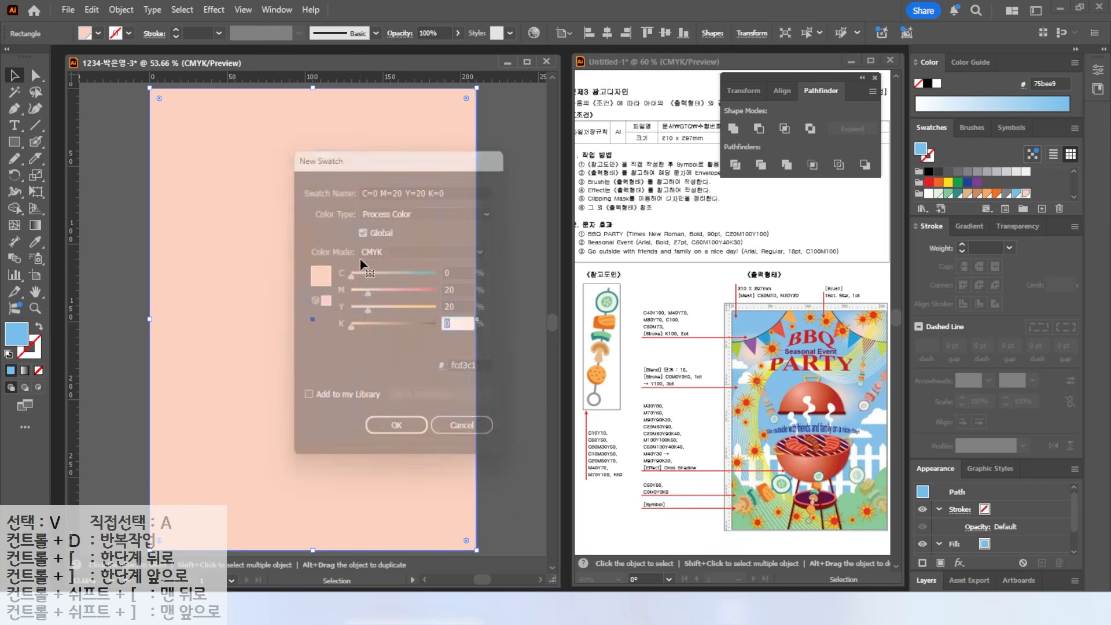
click(1016, 193)
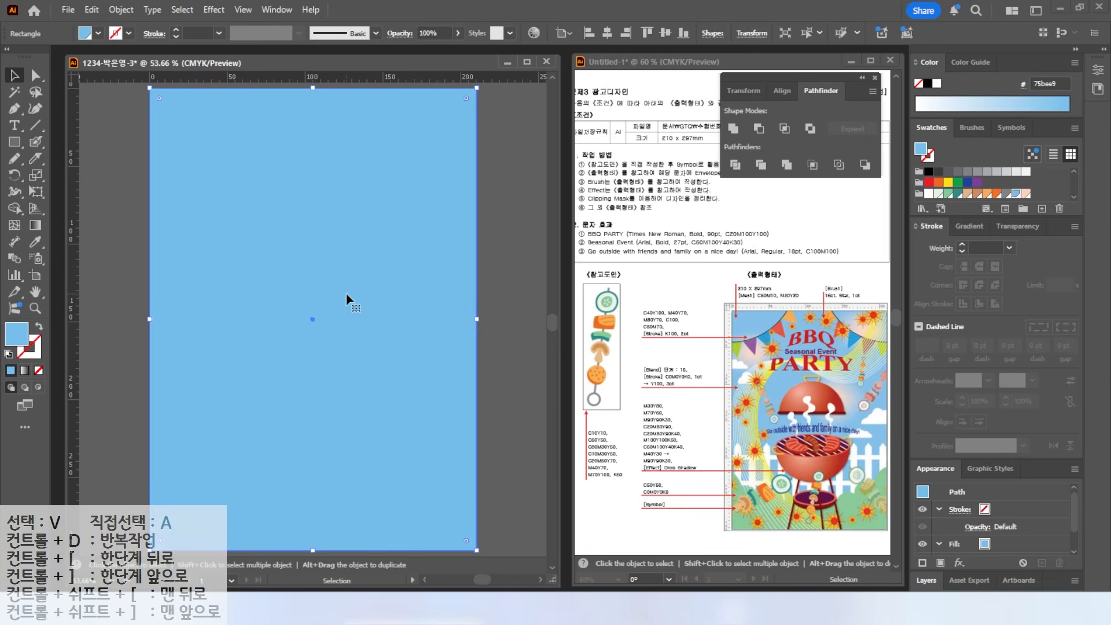
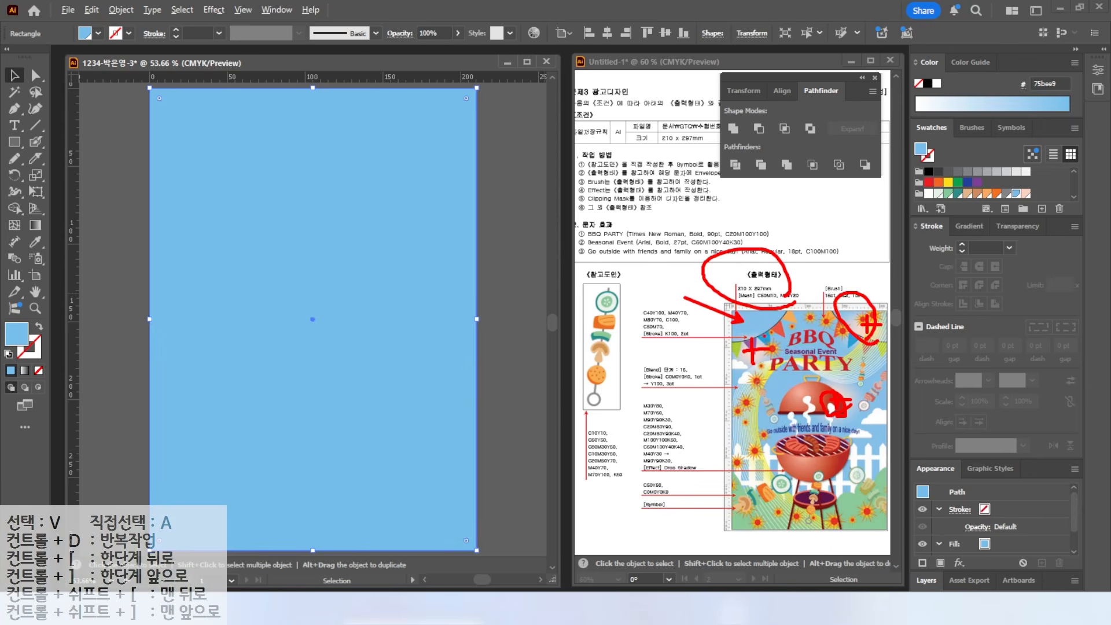
- Add mesh points in the upper-left background, colouring one peach (fcd3c1) and one light blue
click(15, 225)
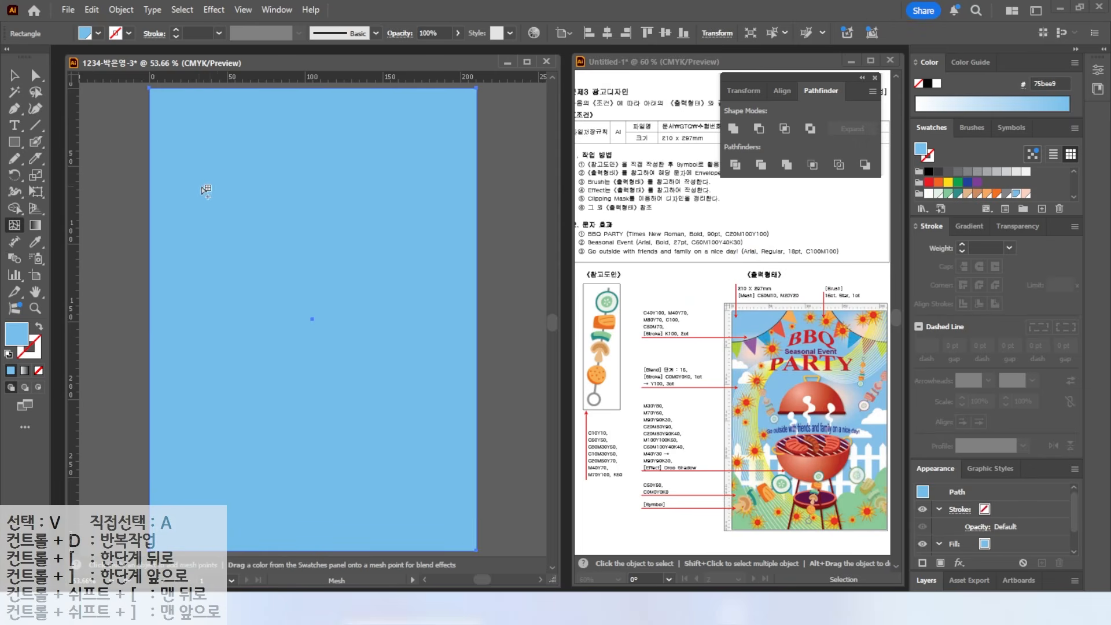
click(212, 185)
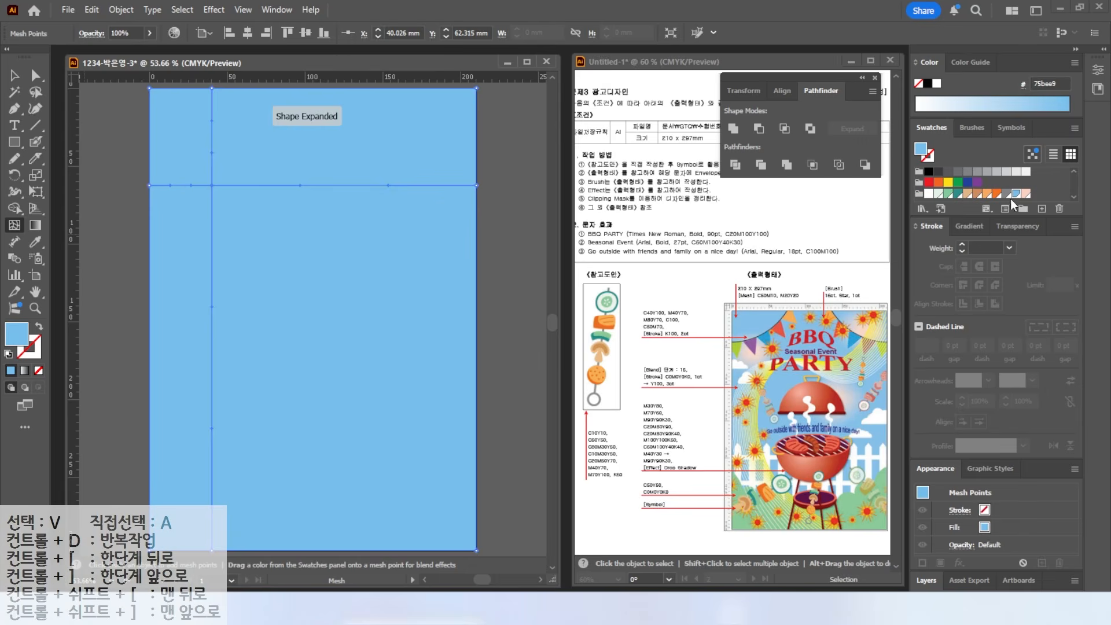
click(1025, 195)
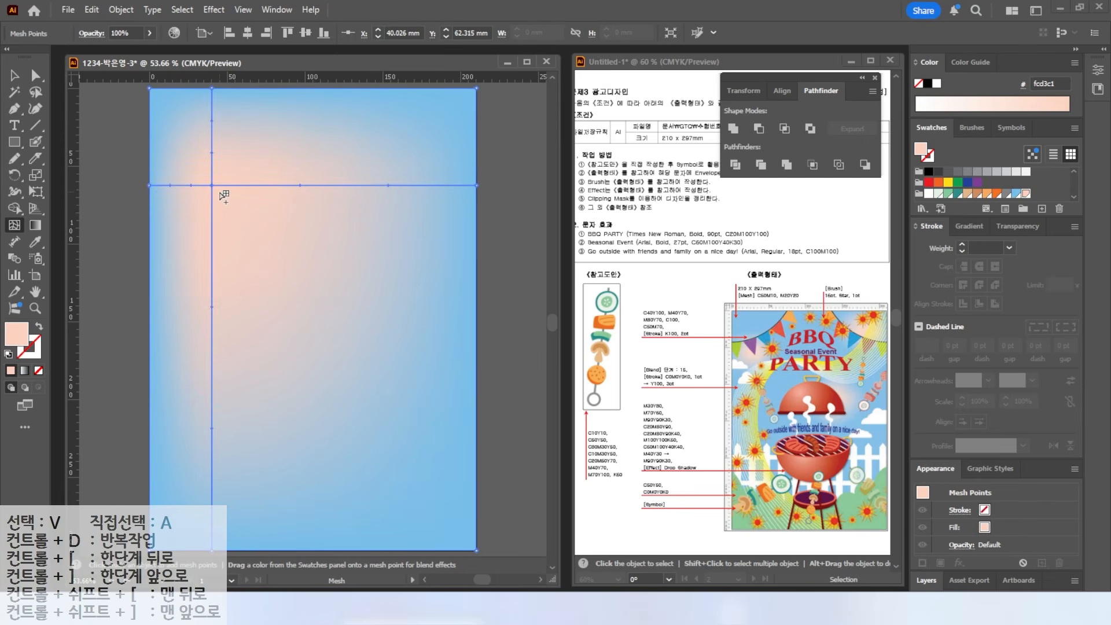
key(ctrl)
click(212, 220)
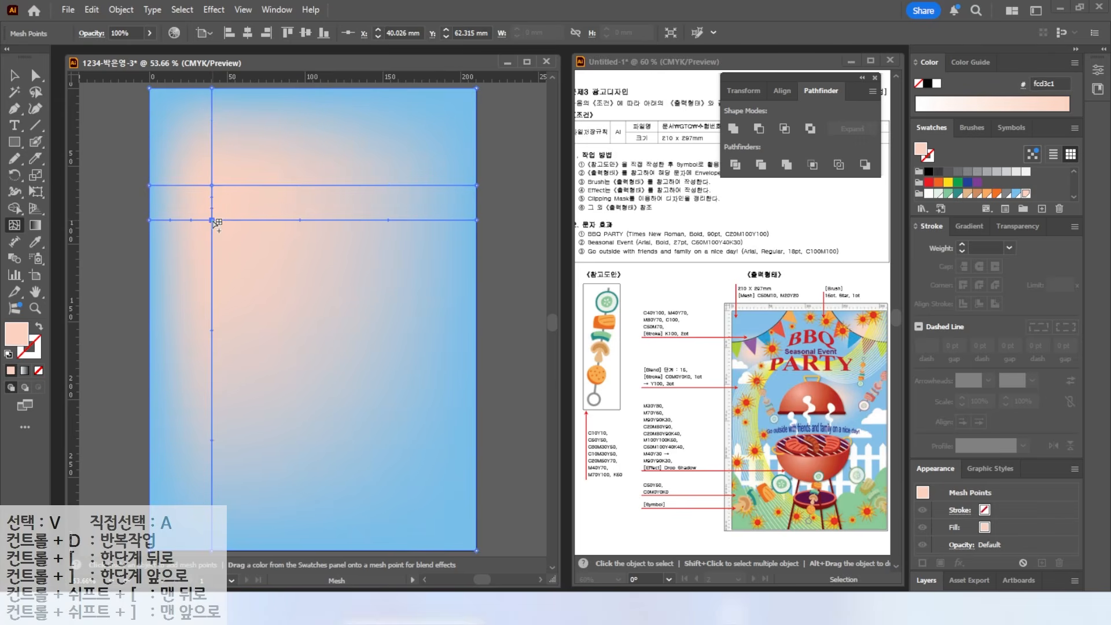
click(1016, 194)
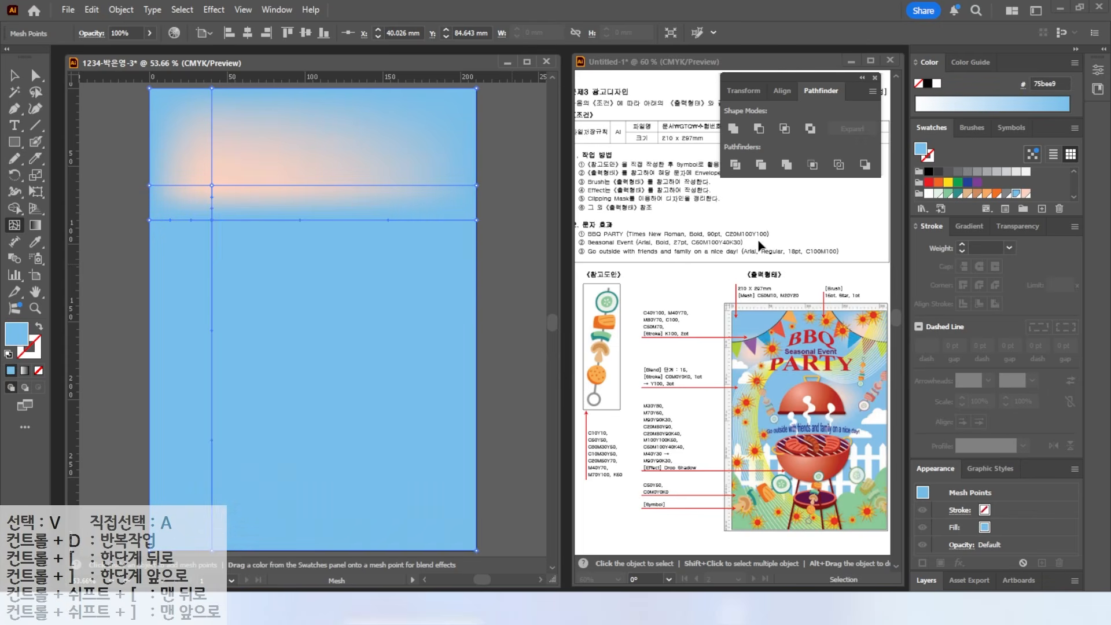
click(263, 184)
drag(263, 184, 260, 186)
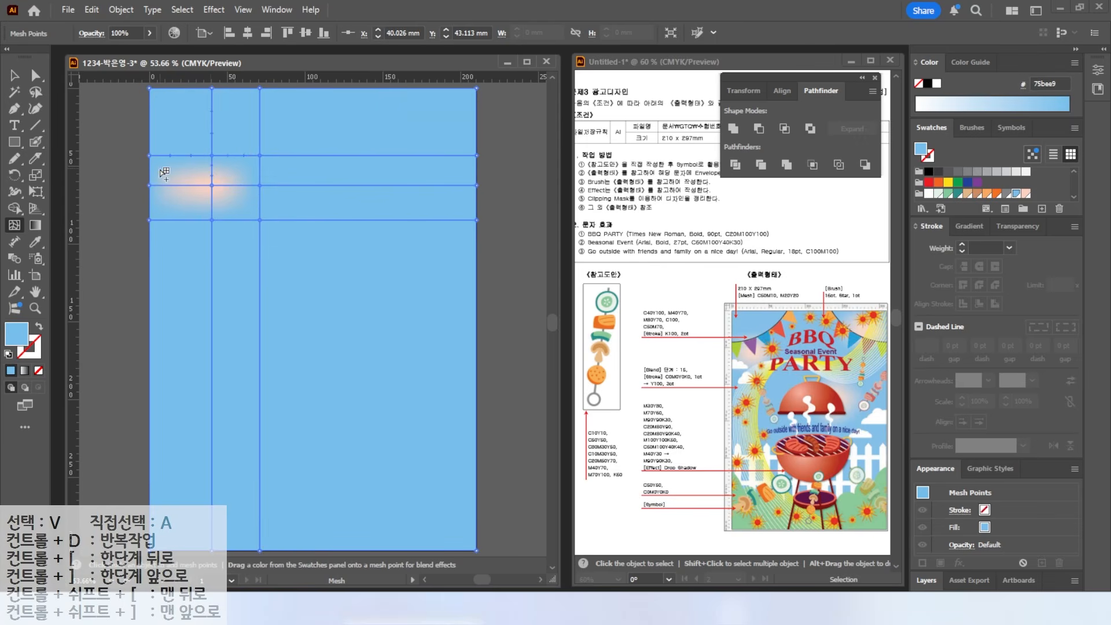
click(172, 186)
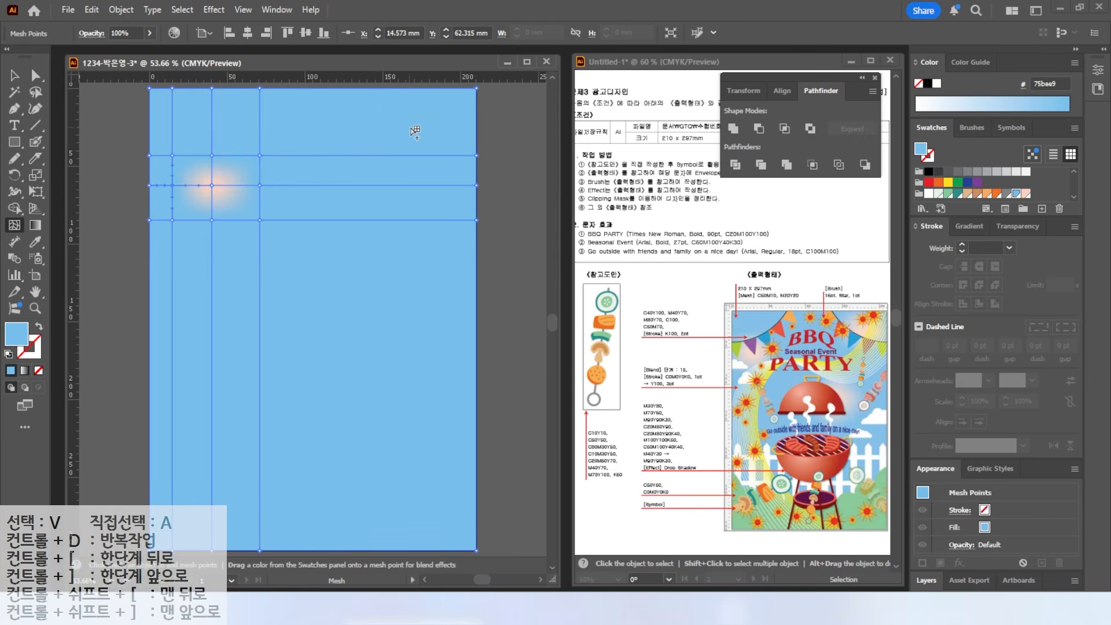
- Add peach mesh glows near the top right and in the middle of the background
click(422, 124)
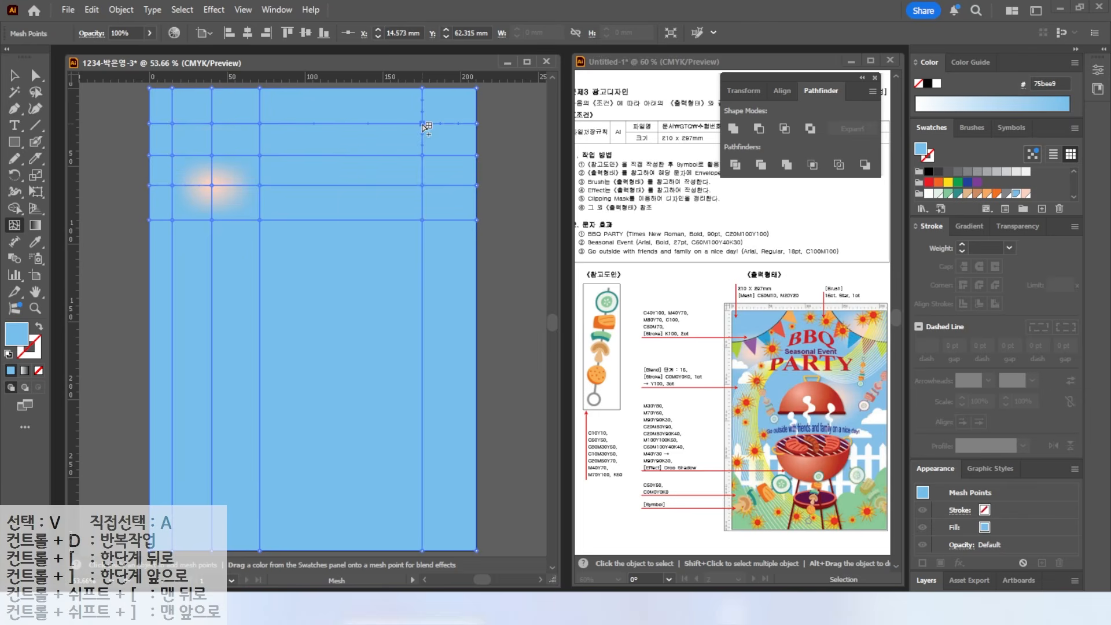
click(1024, 193)
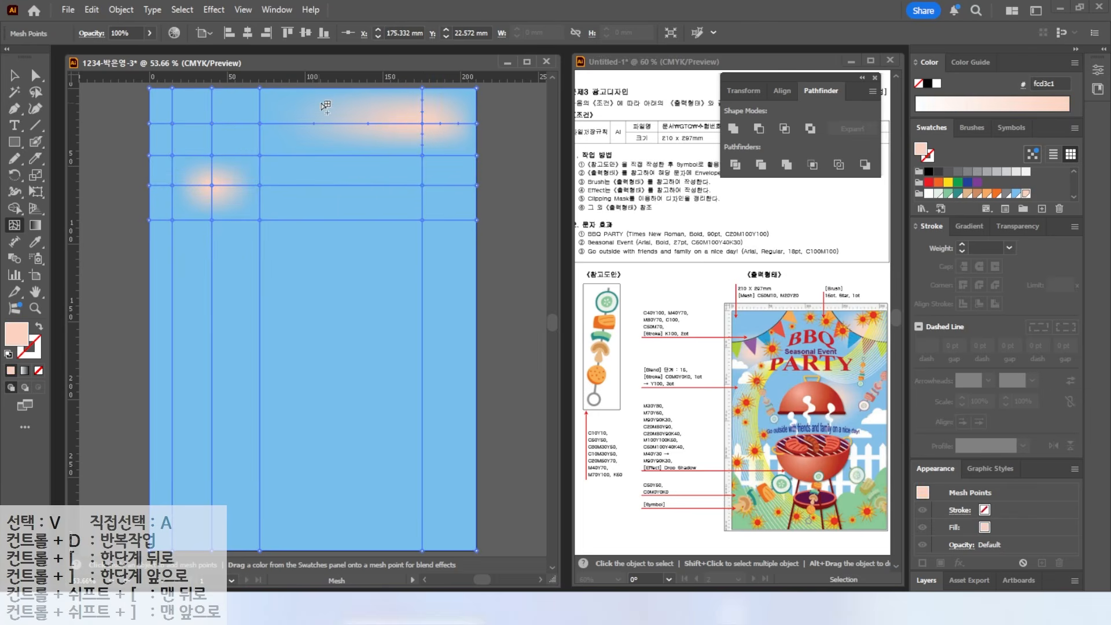
click(393, 124)
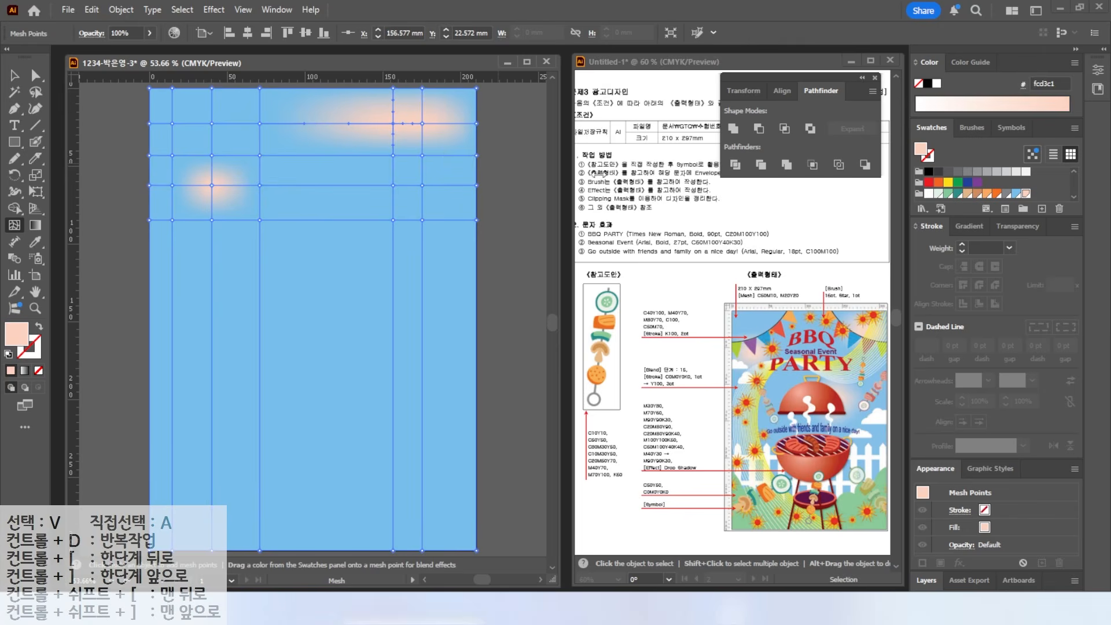
click(1015, 193)
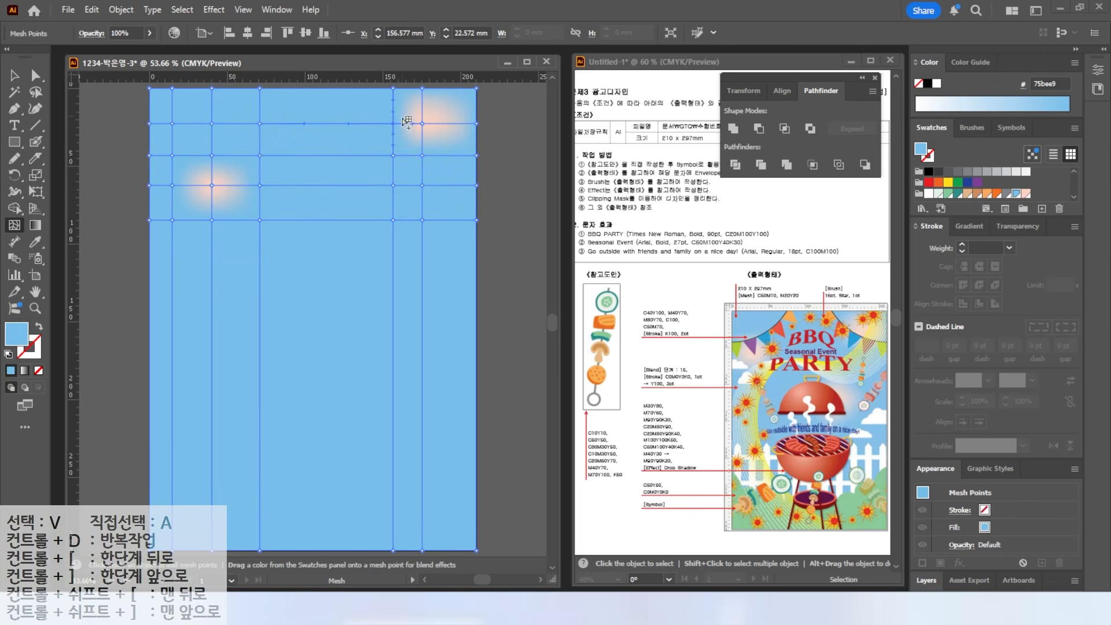
drag(420, 123, 431, 119)
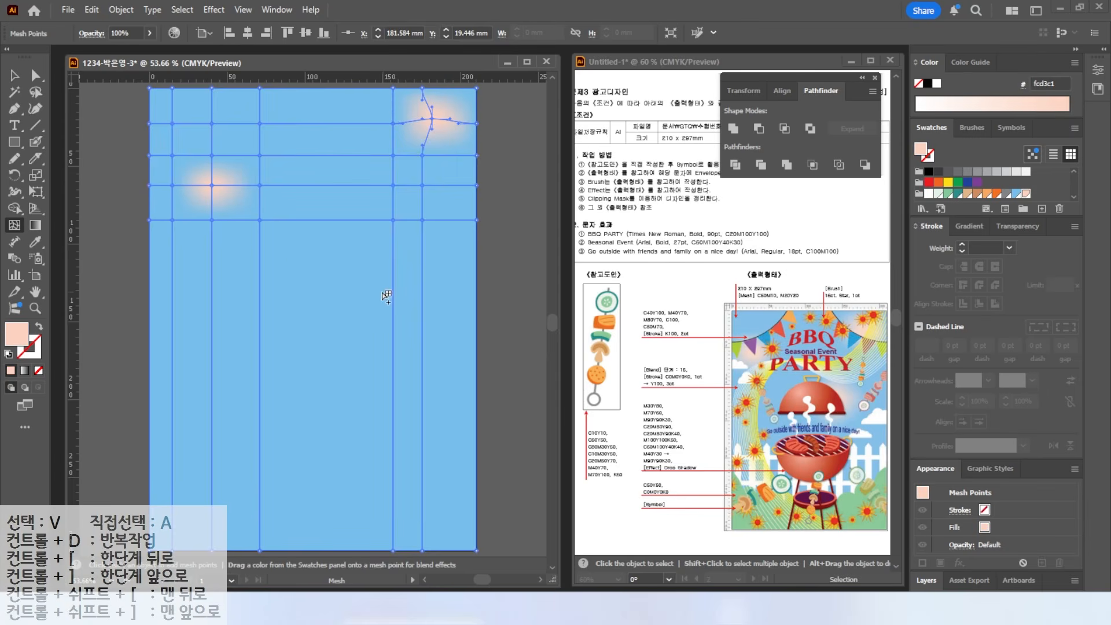
click(362, 289)
click(323, 289)
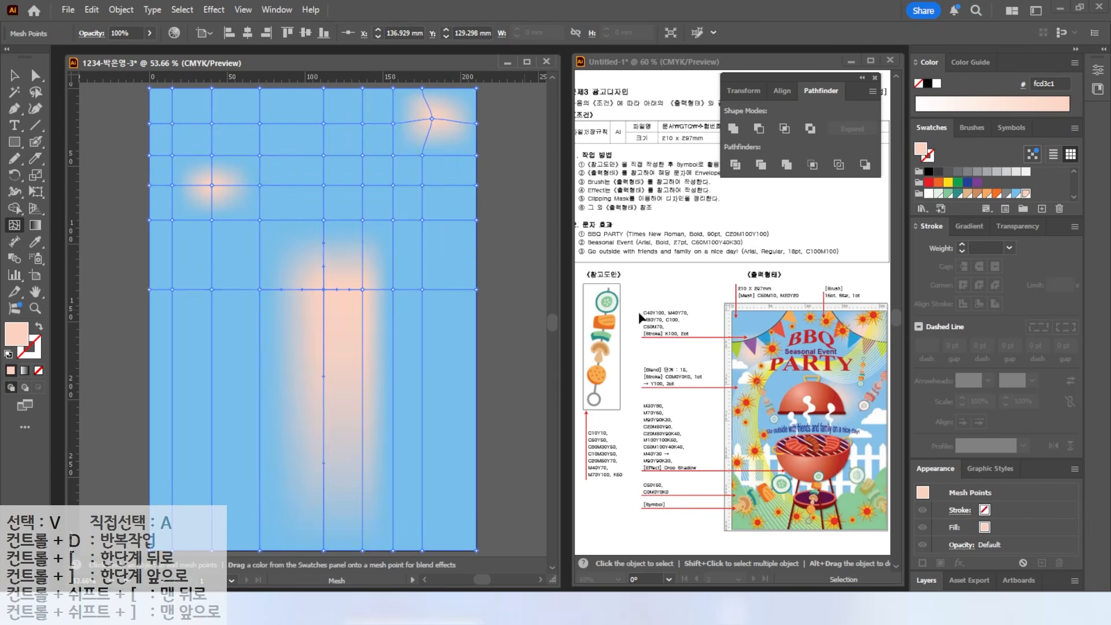
click(1016, 193)
click(363, 333)
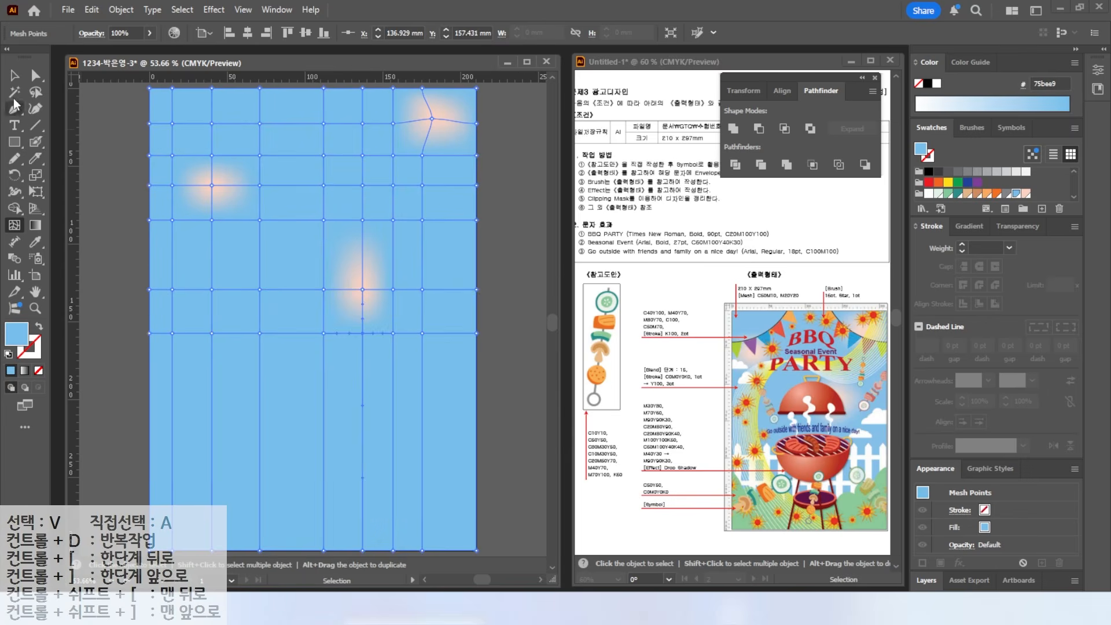
- Lock the mesh background in place with Object > Lock > Selection
click(14, 76)
key(ctrl+shift+a)
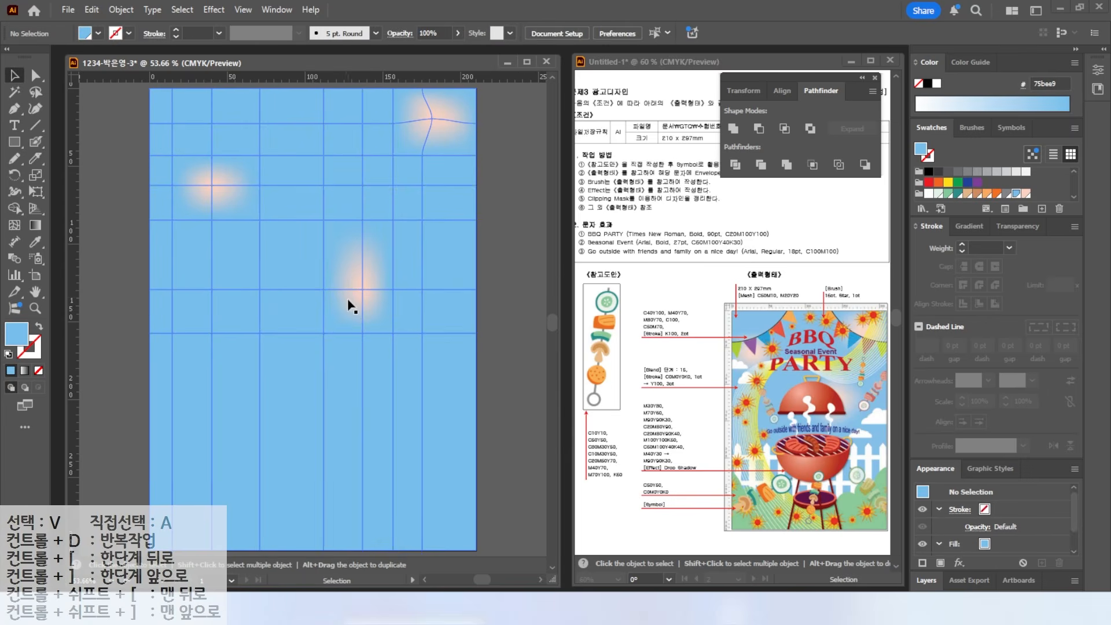
click(303, 270)
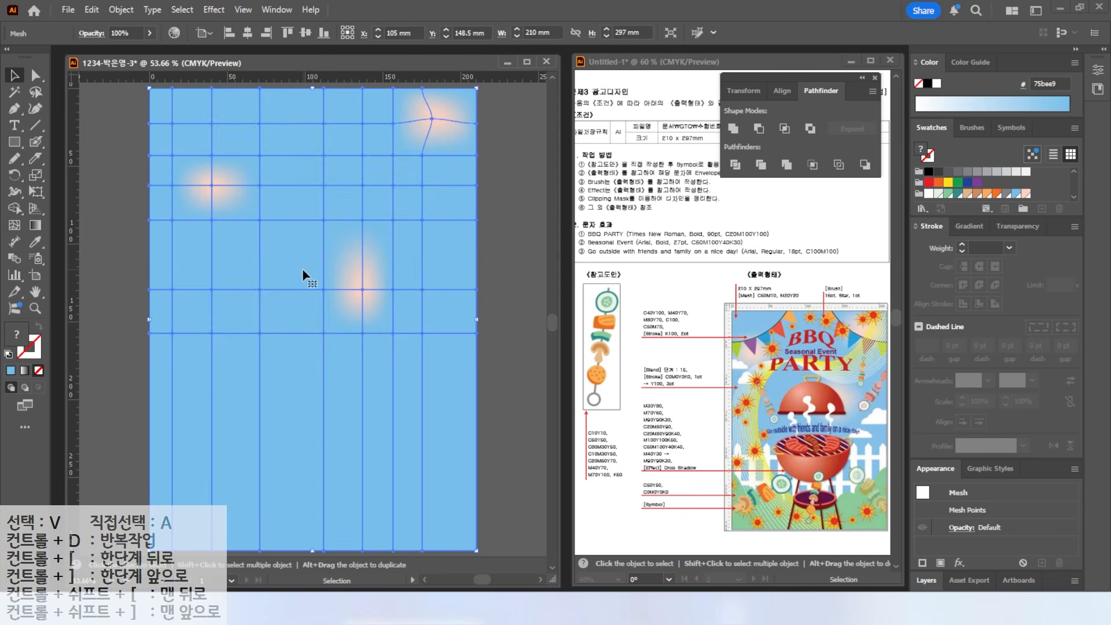
click(122, 10)
mouse_move(151, 150)
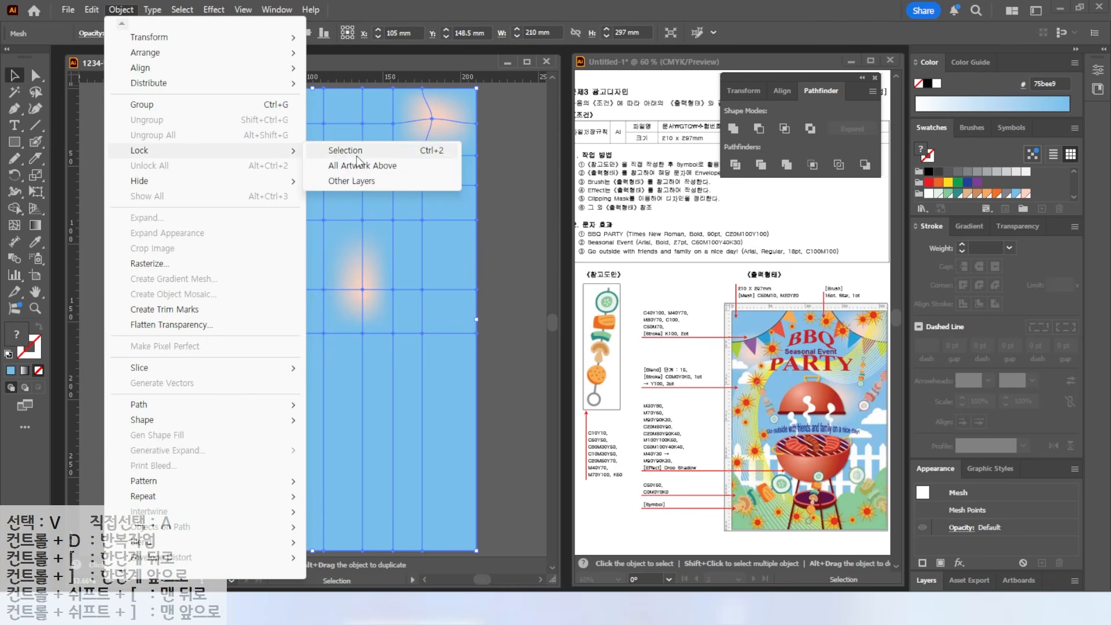
click(357, 154)
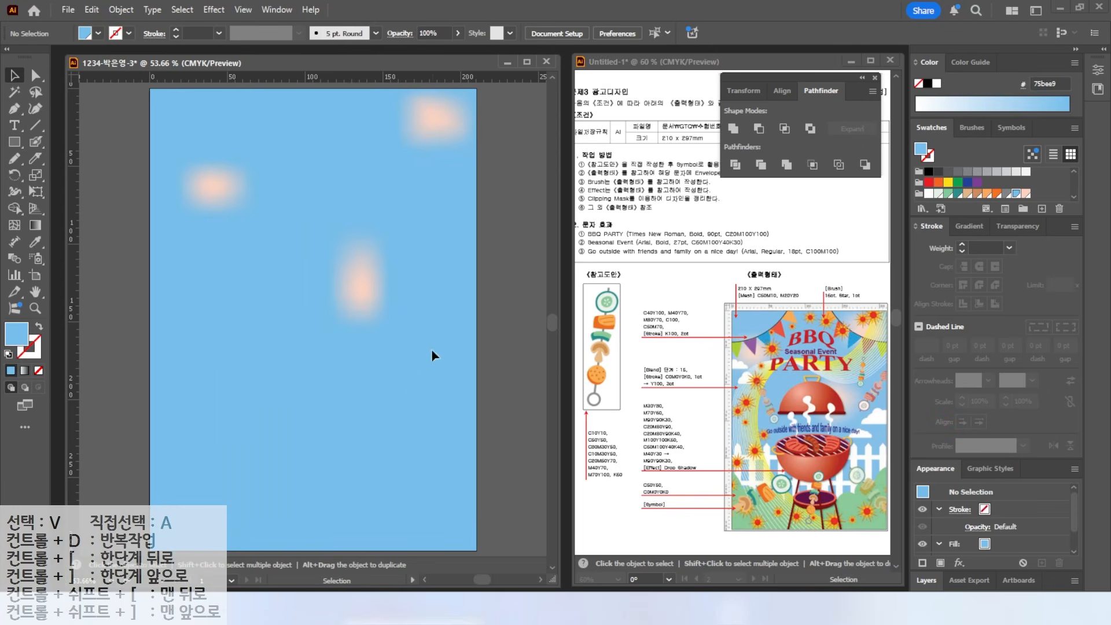
- Draw a tall white rectangle and pull a new top-middle anchor up into a picket point
click(15, 144)
drag(197, 350, 210, 526)
click(937, 83)
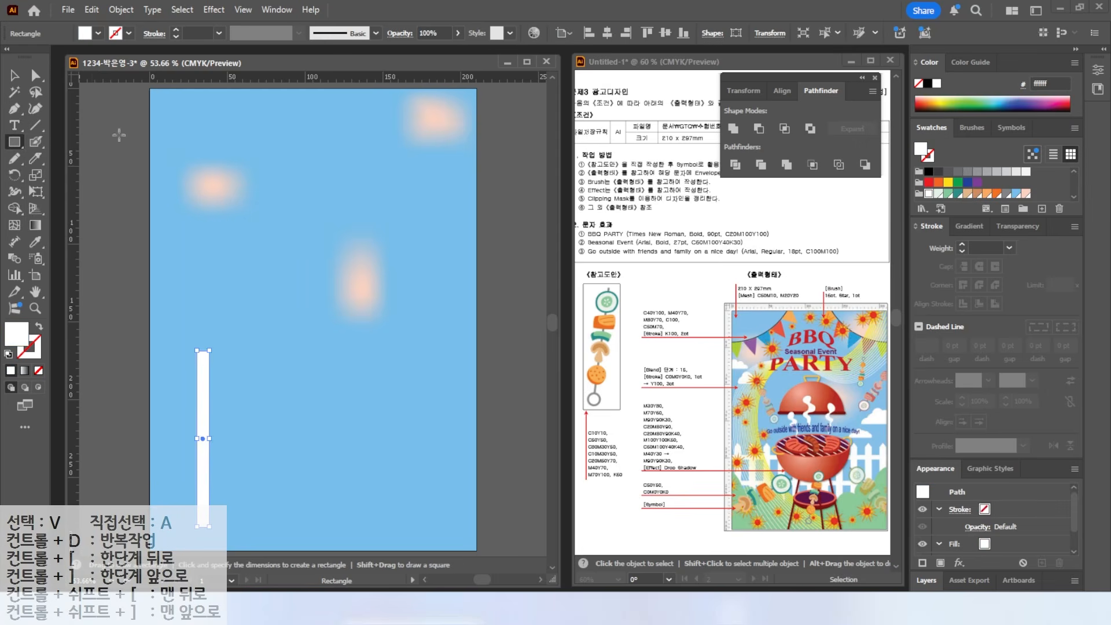
key(ctrl+plus)
key(ctrl+plus)
key(ctrl+plus)
key(ctrl+plus)
click(15, 109)
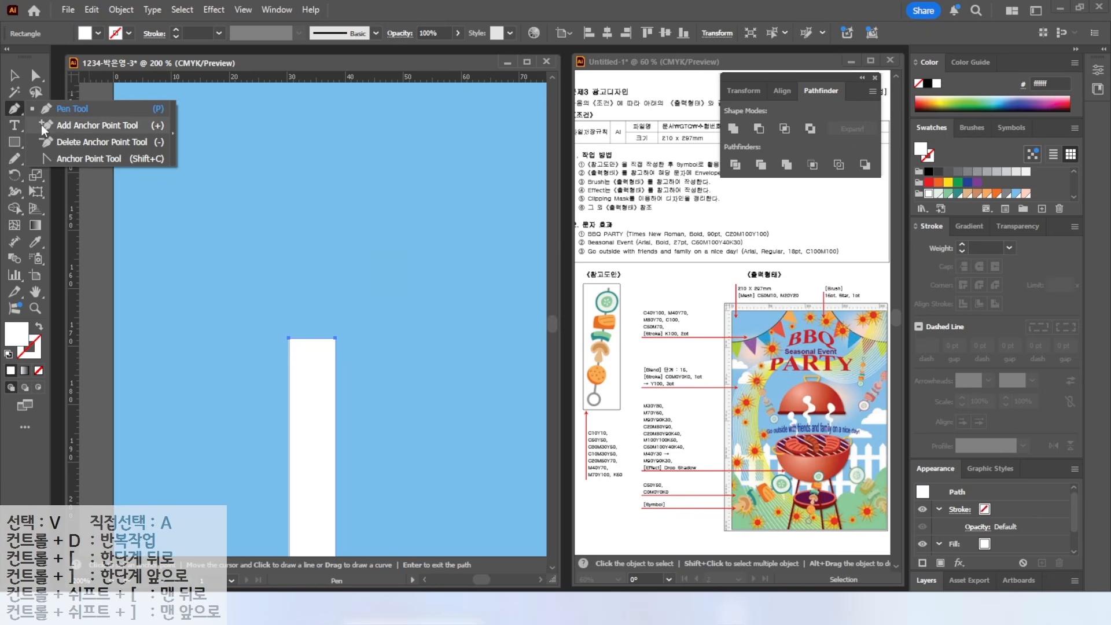
click(63, 126)
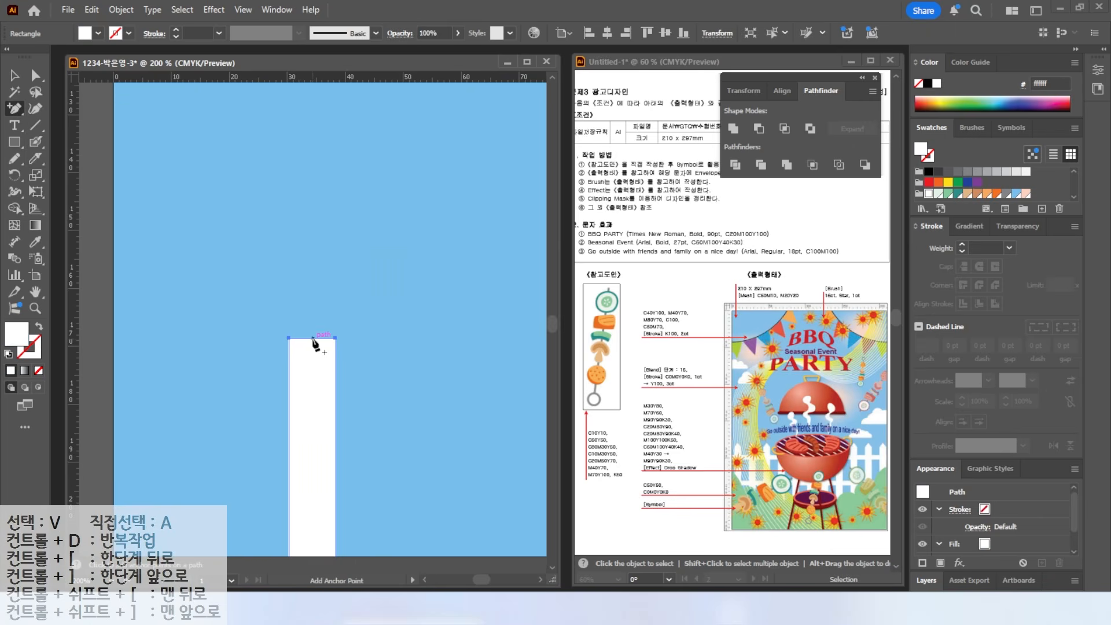
click(312, 338)
click(39, 81)
drag(313, 338, 257, 282)
- Position the picket at the lower left and repeat copies into eleven pickets across the page
scroll(324, 345, down, 4)
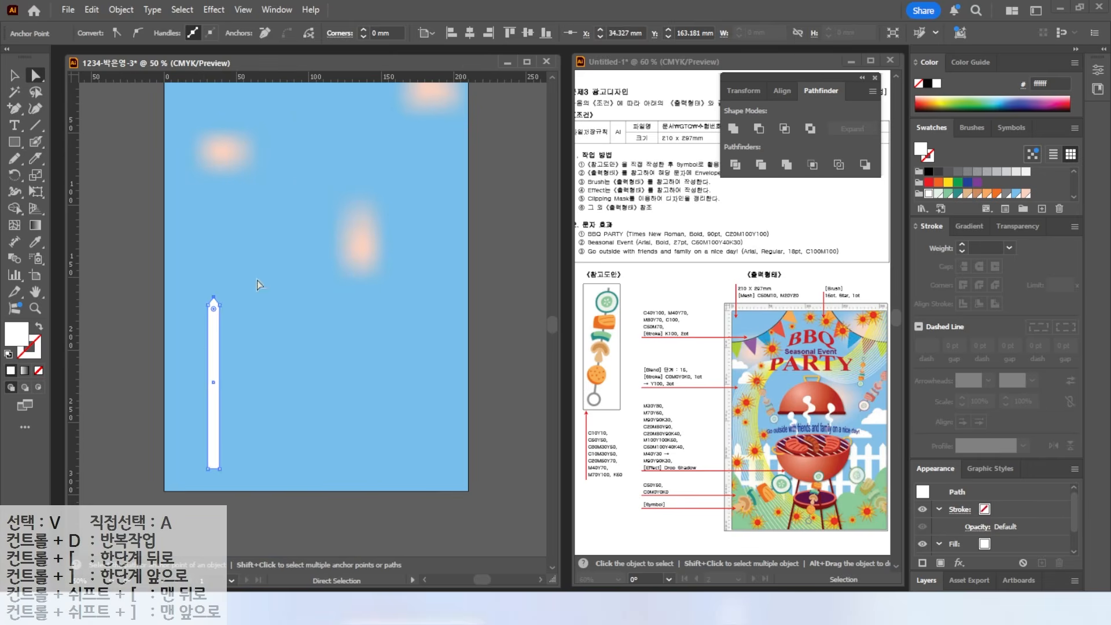
key(v)
click(186, 327)
drag(213, 368, 188, 399)
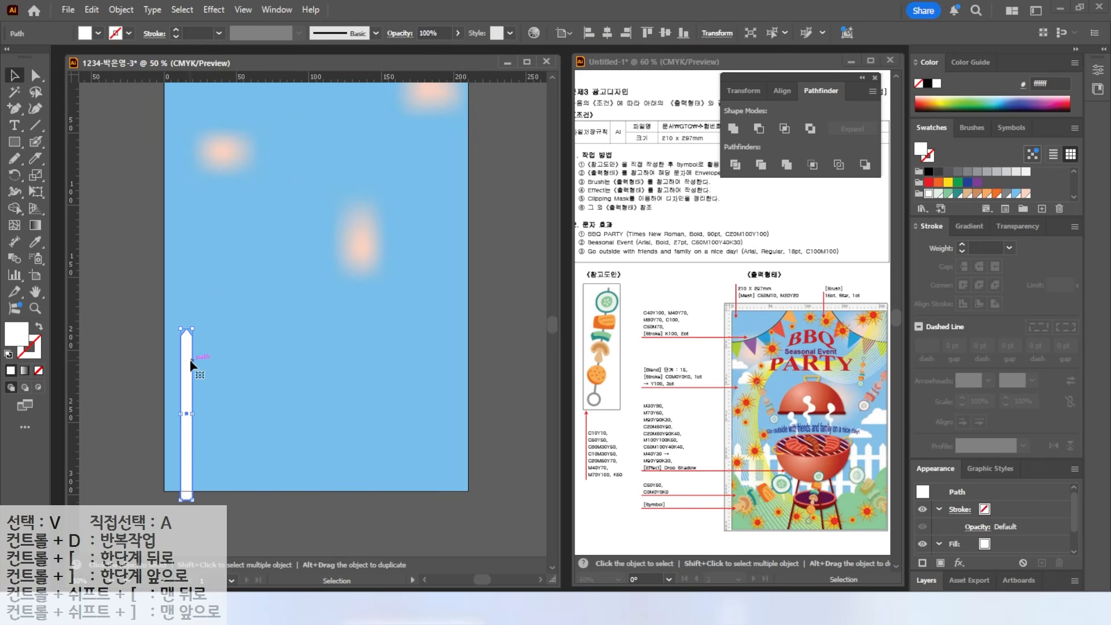
drag(188, 363, 188, 360)
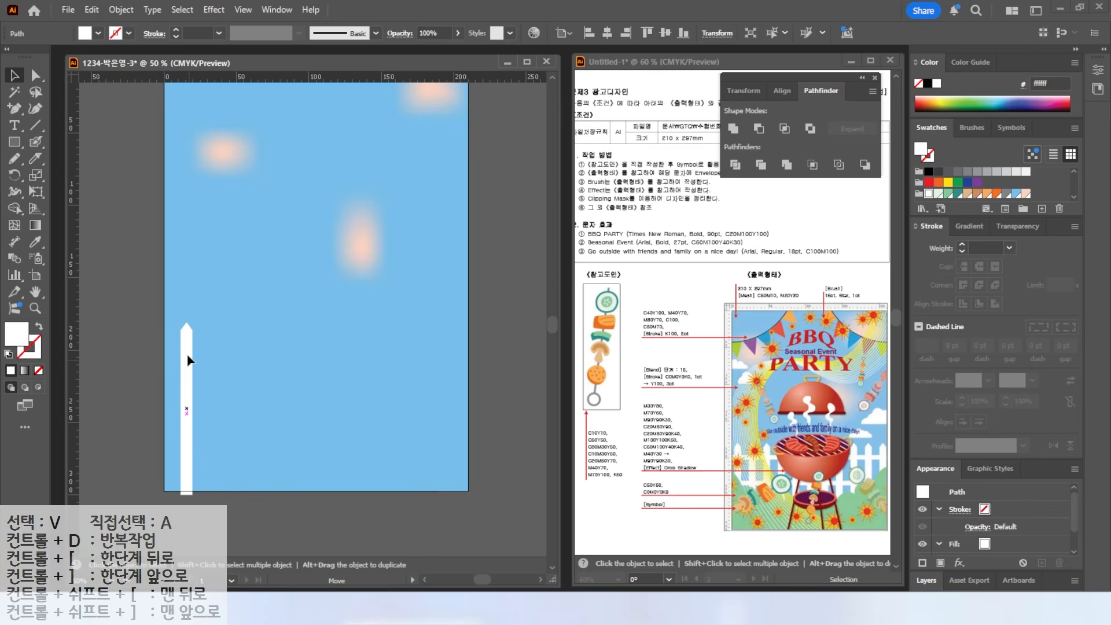
drag(188, 357, 210, 373)
key(a)
key(ctrl+d)
key(ctrl+d)
key(ctrl+d)
key(ctrl+d)
key(ctrl+d)
key(ctrl+d)
key(ctrl+d)
key(ctrl+d)
key(ctrl+d)
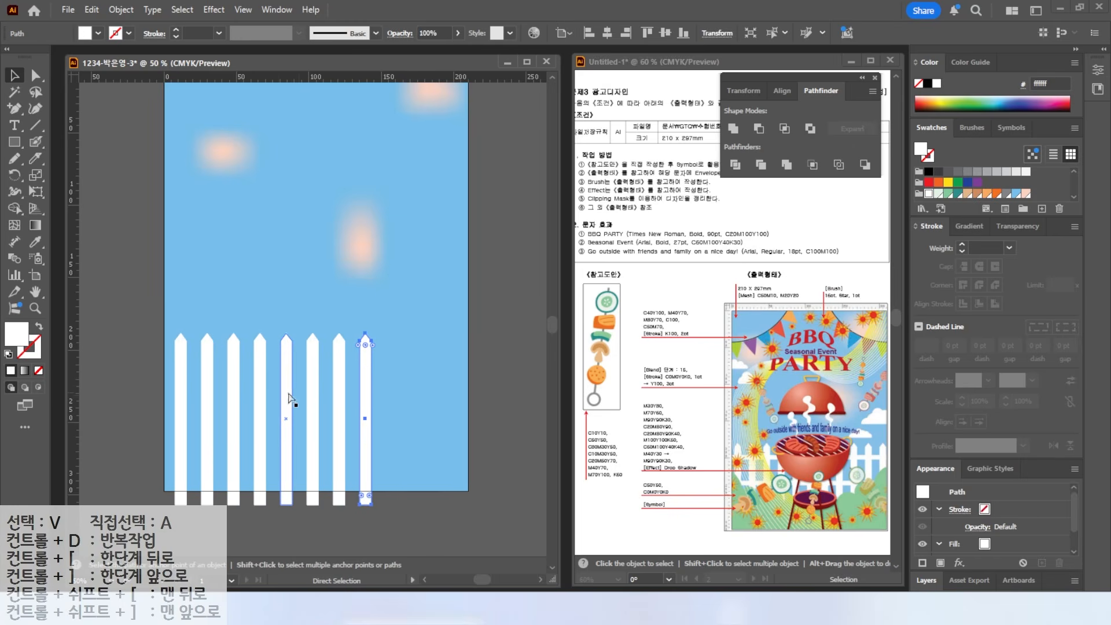
key(v)
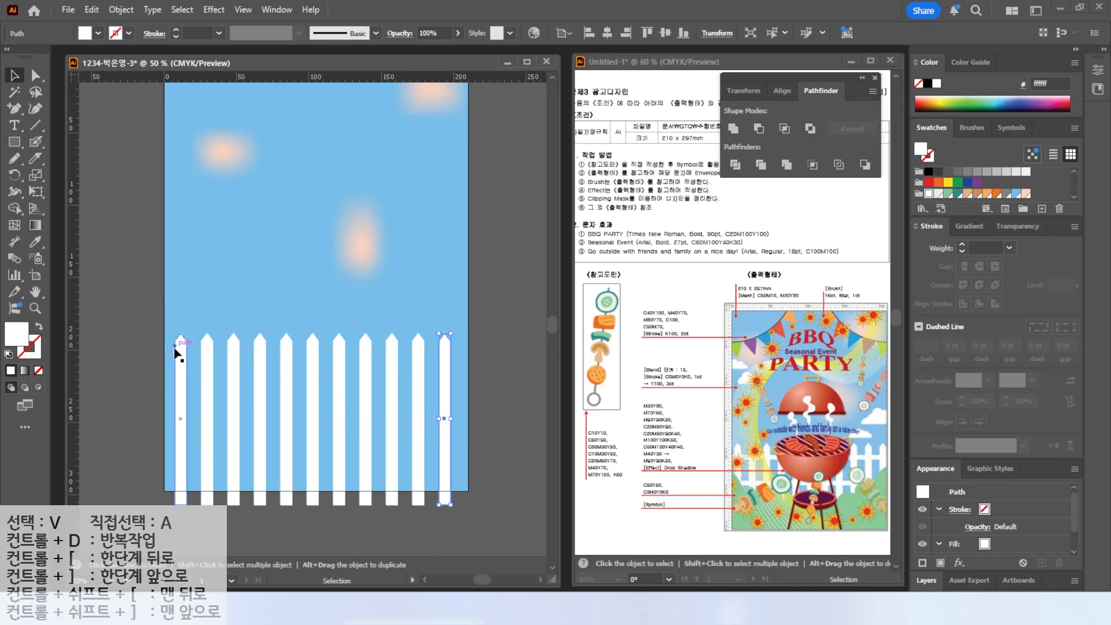
drag(155, 370, 480, 414)
key(Right)
key(Right)
key(Right)
key(Right)
key(Right)
key(Right)
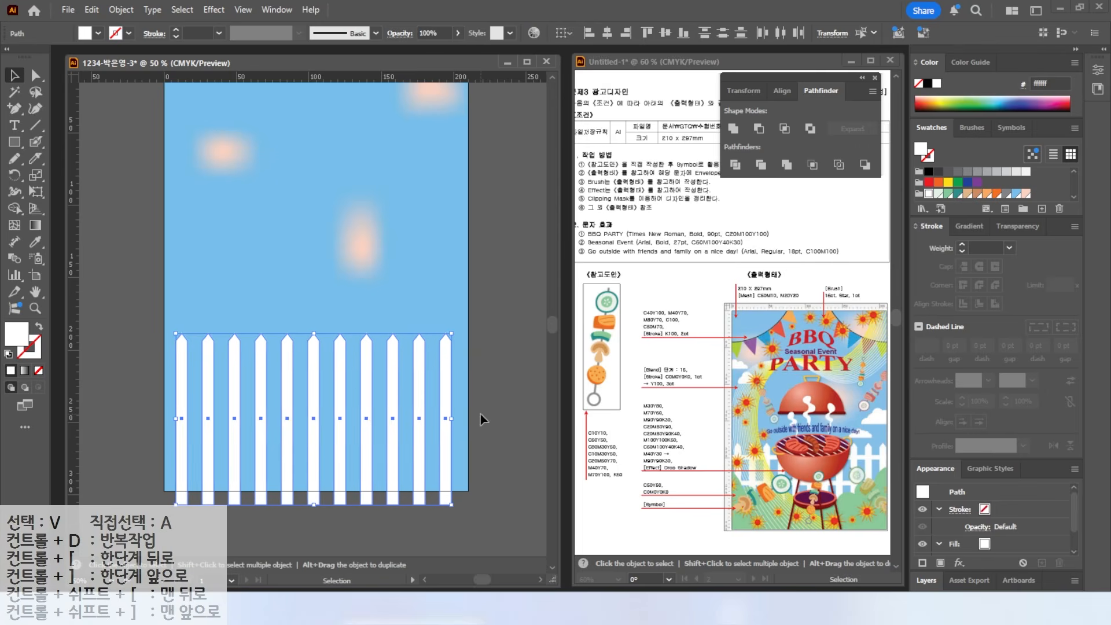
- Add upper and lower white rails across the pickets, then draw a first bush circle
click(6, 141)
mouse_move(157, 357)
mouse_down()
mouse_move(277, 378)
mouse_move(485, 365)
mouse_up()
click(15, 75)
drag(158, 363, 159, 410)
click(103, 370)
drag(15, 141, 86, 178)
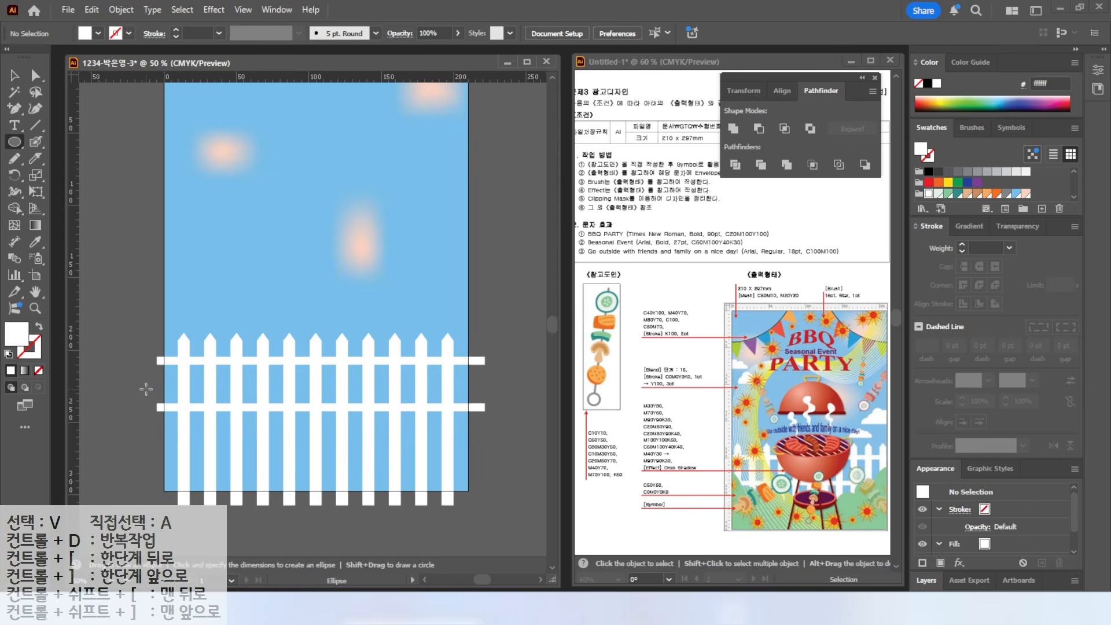
drag(135, 384, 206, 455)
- Fill the circle with a new green swatch C50 M0 Y50 K0
click(1025, 193)
click(1041, 208)
drag(460, 272, 366, 286)
text(50)
key(Tab)
text(0)
key(Tab)
text(50)
key(Tab)
key(Return)
- Duplicate the green circle into overlapping bushes along the foot of the fence
key(v)
alt+drag(182, 414, 446, 415)
drag(423, 441, 416, 432)
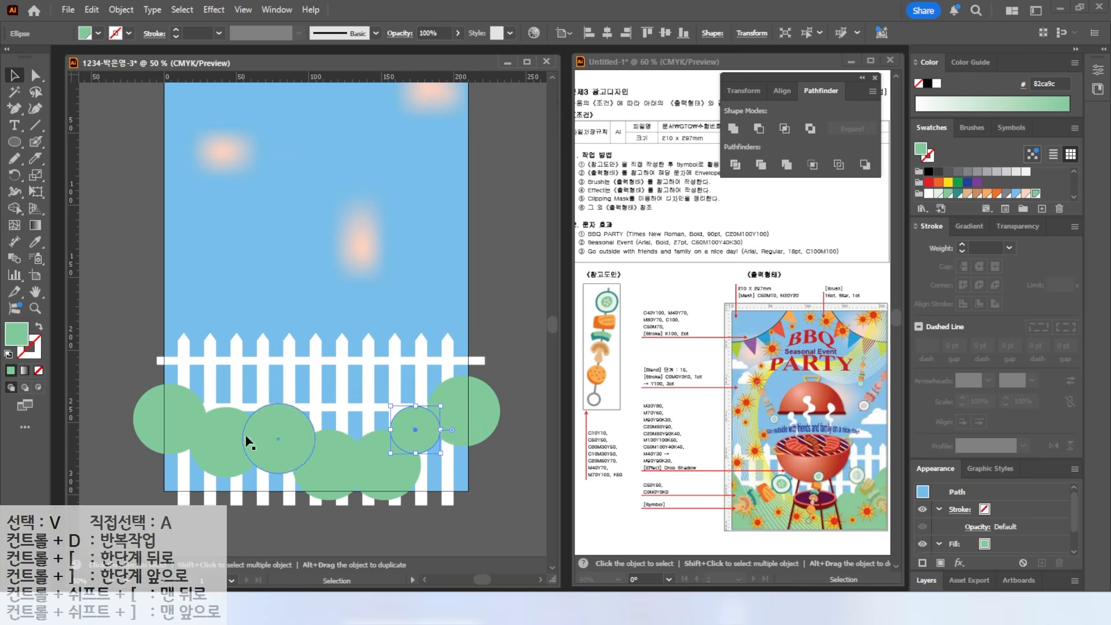
mouse_move(164, 418)
mouse_down()
mouse_move(140, 492)
mouse_move(184, 525)
mouse_move(419, 532)
mouse_move(499, 515)
mouse_move(502, 443)
mouse_move(394, 452)
mouse_up()
key(Escape)
- Draw a closed green Pen shape beneath the bushes as the ground
drag(15, 108, 50, 109)
click(145, 418)
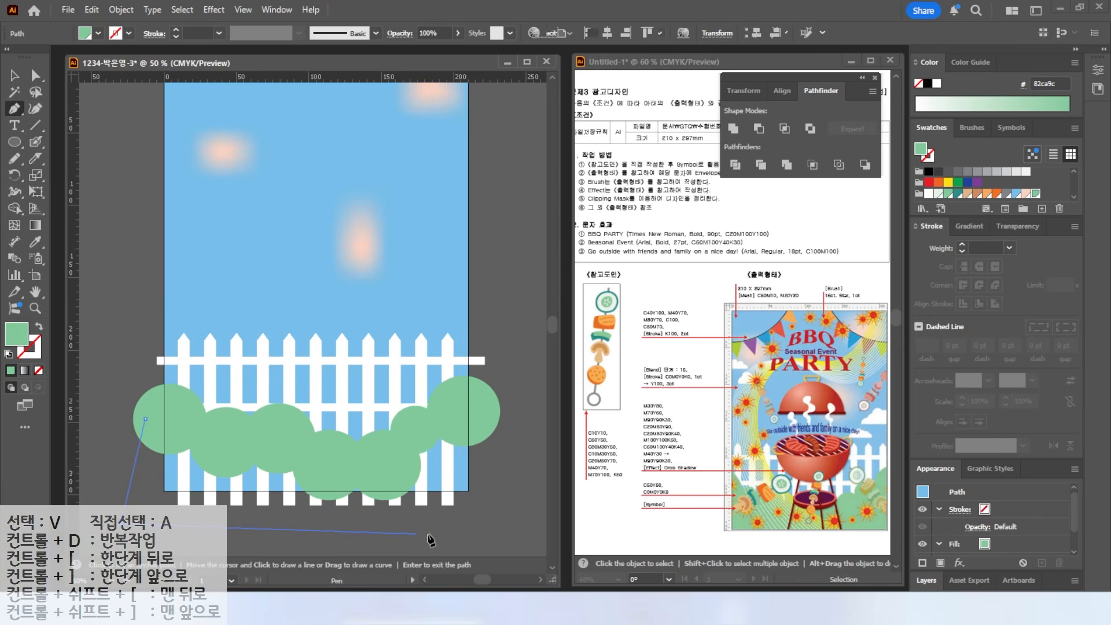
click(515, 519)
click(494, 430)
click(389, 465)
click(329, 466)
click(290, 434)
click(243, 435)
click(180, 425)
click(145, 417)
click(14, 75)
click(110, 214)
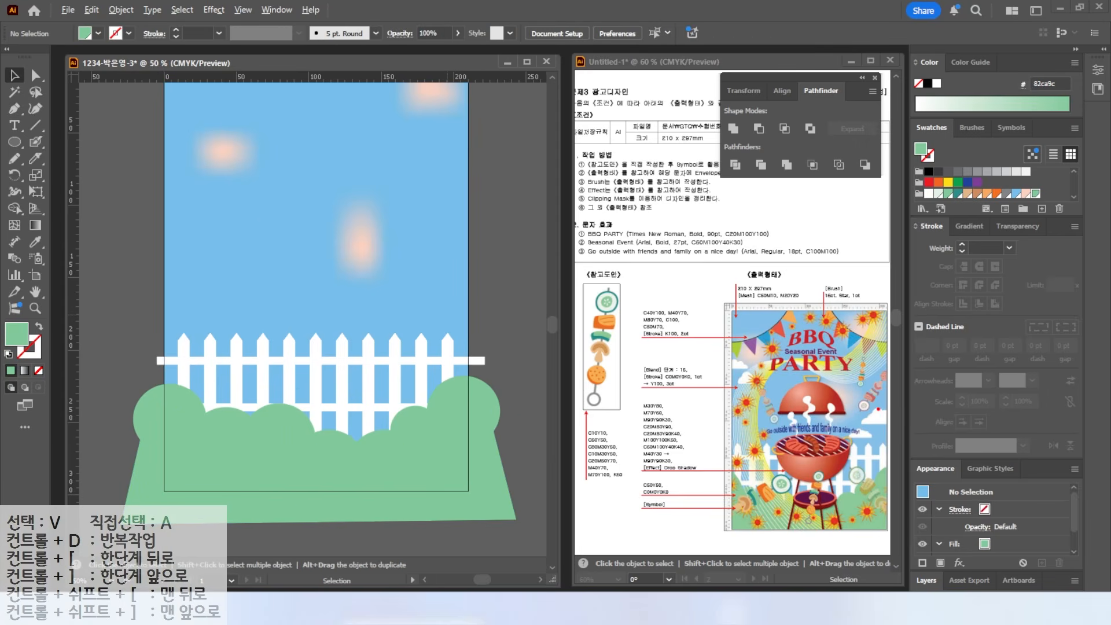
click(16, 142)
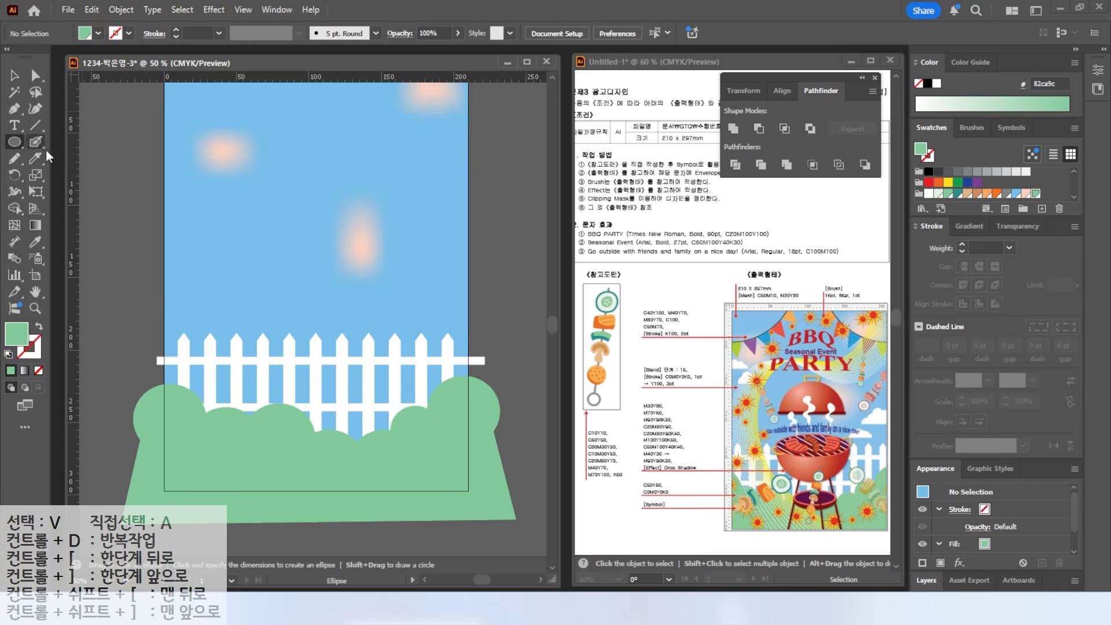
- Draw white circles and a rectangle in the sky as cloud pieces
scroll(432, 312, up, 2)
mouse_move(394, 208)
mouse_down()
mouse_move(440, 253)
mouse_move(436, 245)
mouse_move(459, 253)
mouse_move(467, 235)
mouse_up()
click(928, 194)
click(15, 76)
drag(456, 255, 375, 271)
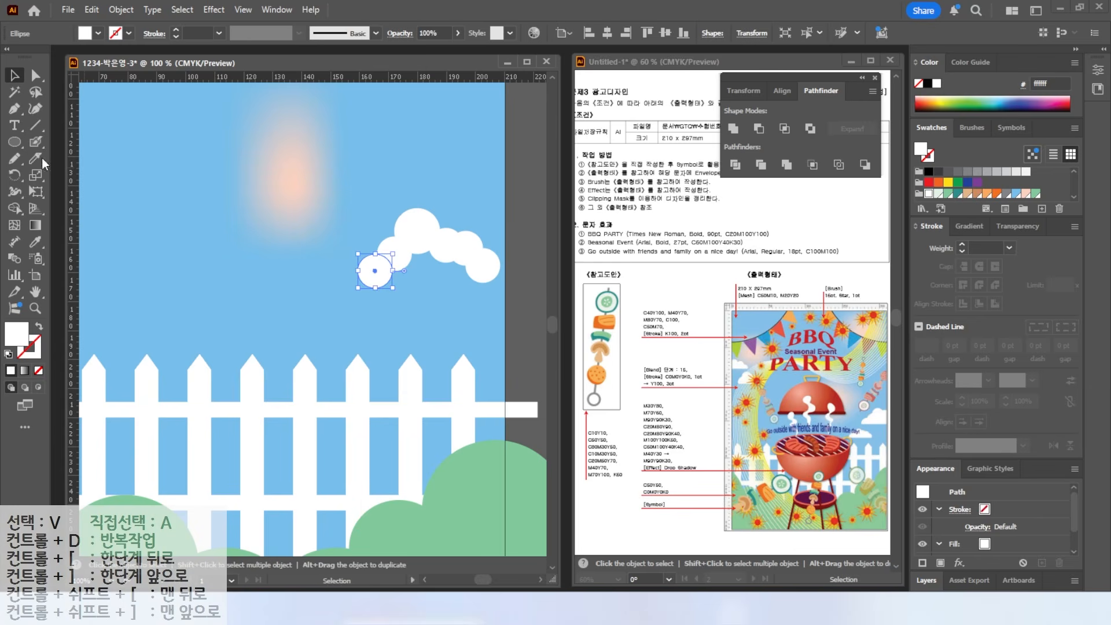
drag(15, 144, 70, 145)
drag(393, 266, 466, 254)
- Add a rectangle for the cloud's flat base and unite all pieces with Pathfinder
key(v)
click(367, 273)
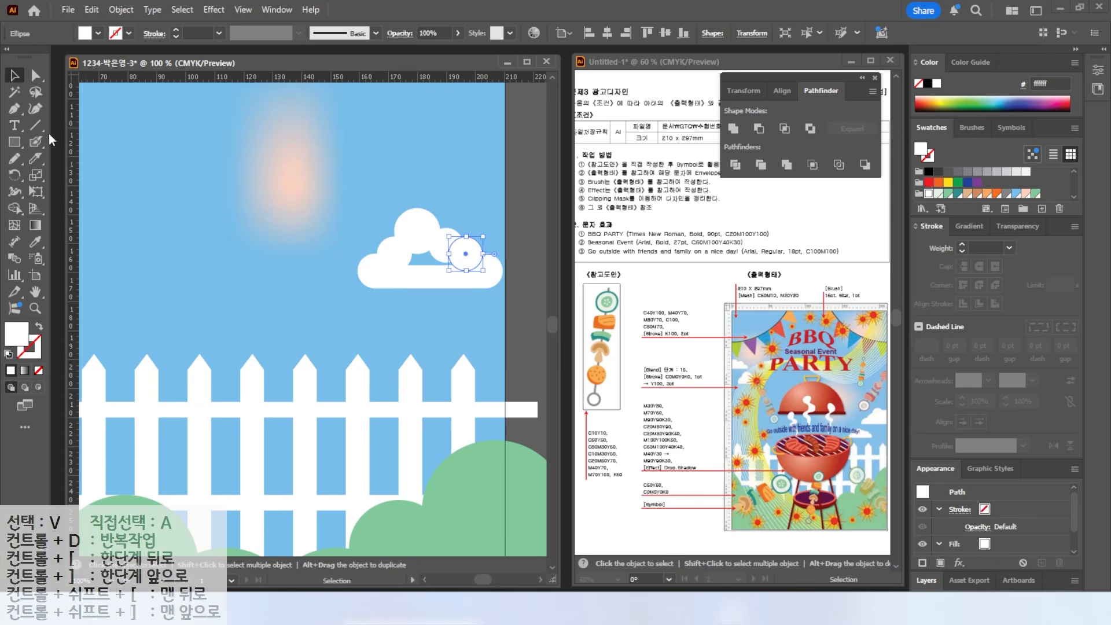
click(15, 142)
drag(399, 245, 465, 276)
key(v)
click(307, 190)
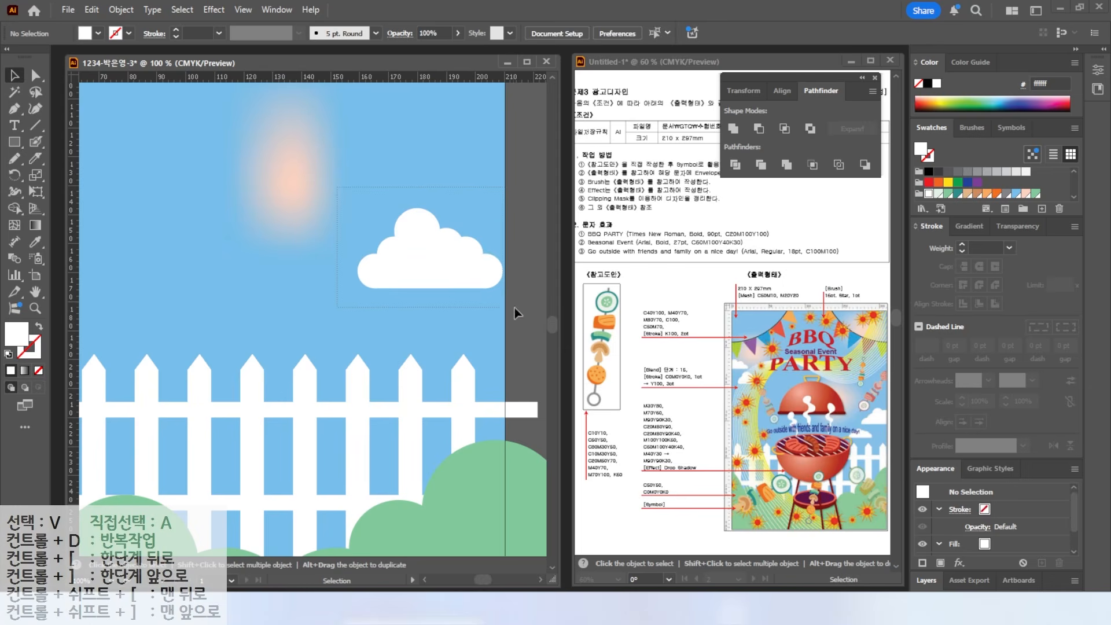
drag(514, 308, 514, 308)
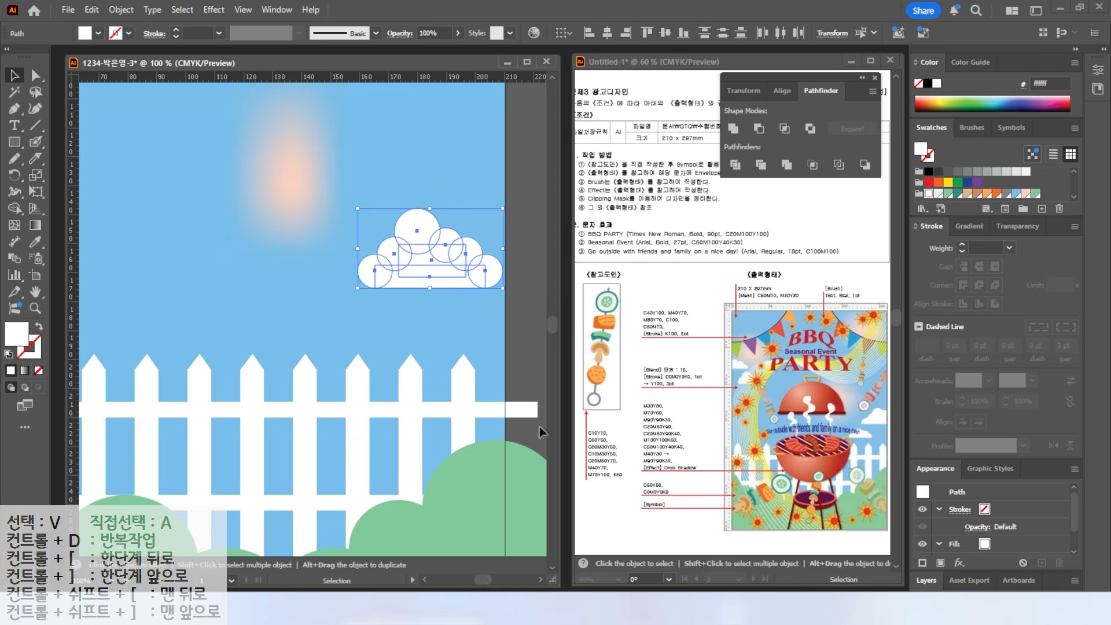
click(734, 131)
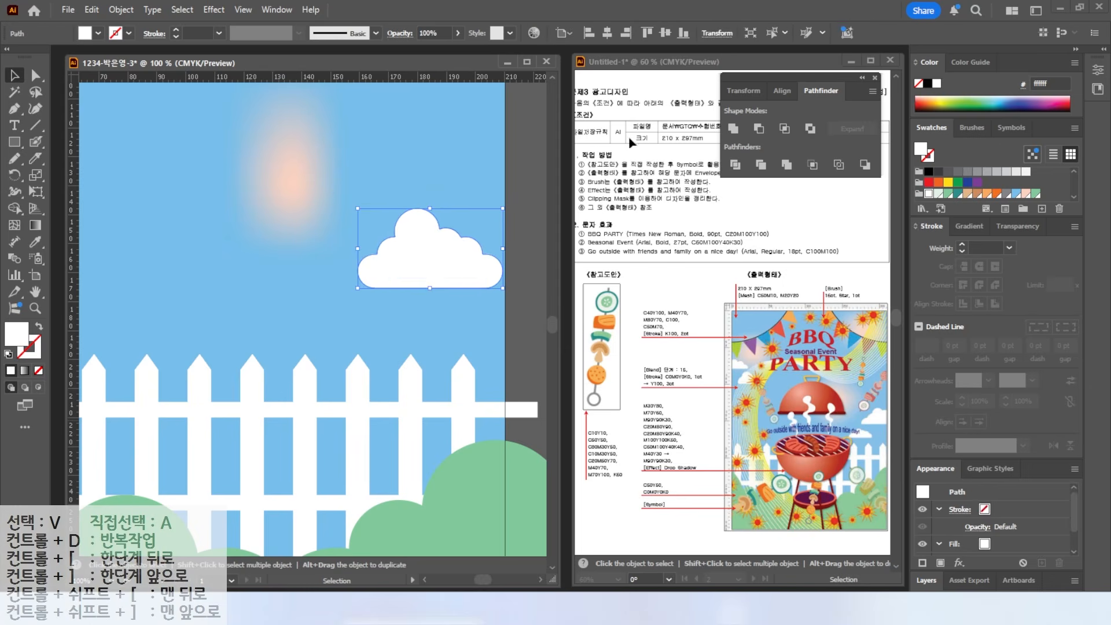
- Shrink the cloud and place a smaller copy at the upper left of the sky
drag(428, 248, 335, 288)
double_click(35, 292)
click(14, 76)
drag(427, 322, 192, 221)
drag(191, 221, 143, 186)
shift+click(202, 235)
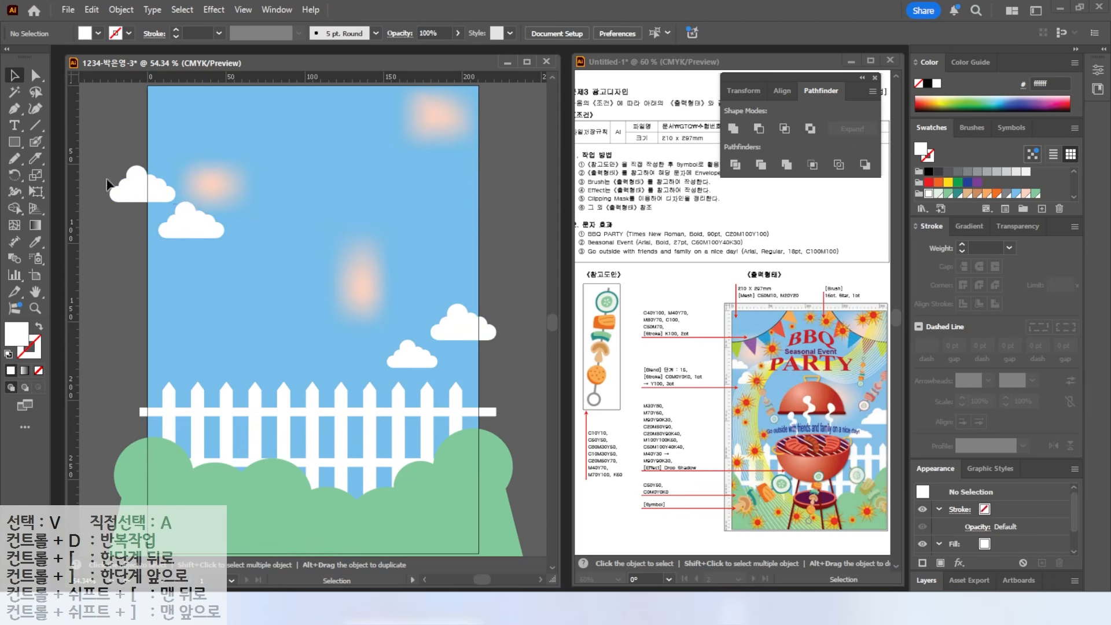
drag(109, 166, 126, 176)
click(174, 211)
drag(201, 221, 195, 226)
click(106, 251)
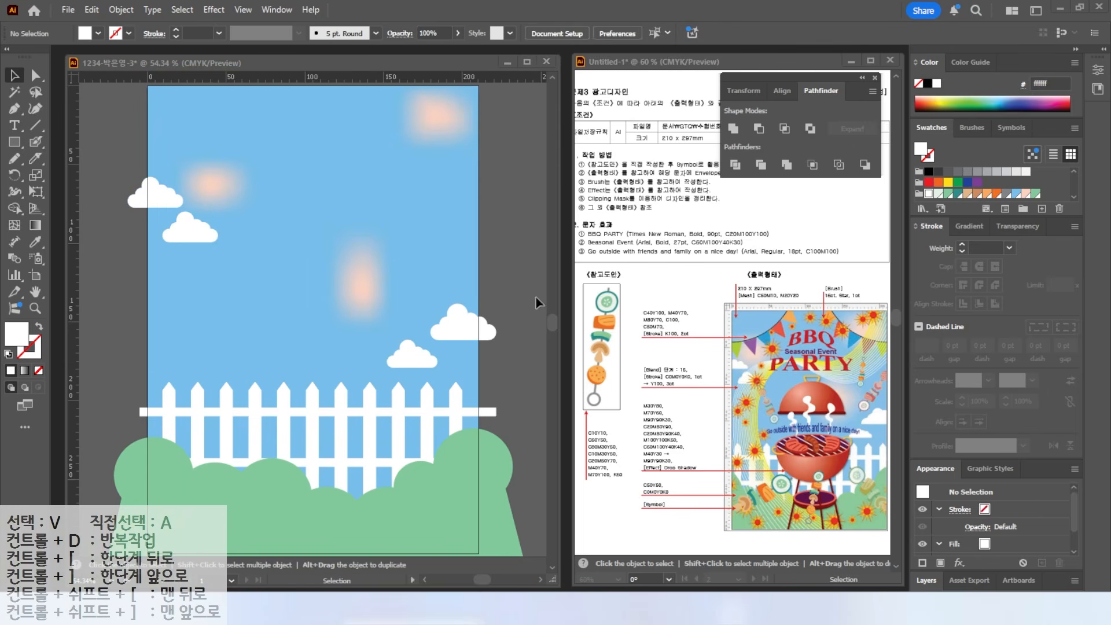
drag(417, 216, 491, 337)
scroll(491, 337, up, 1)
drag(304, 230, 275, 220)
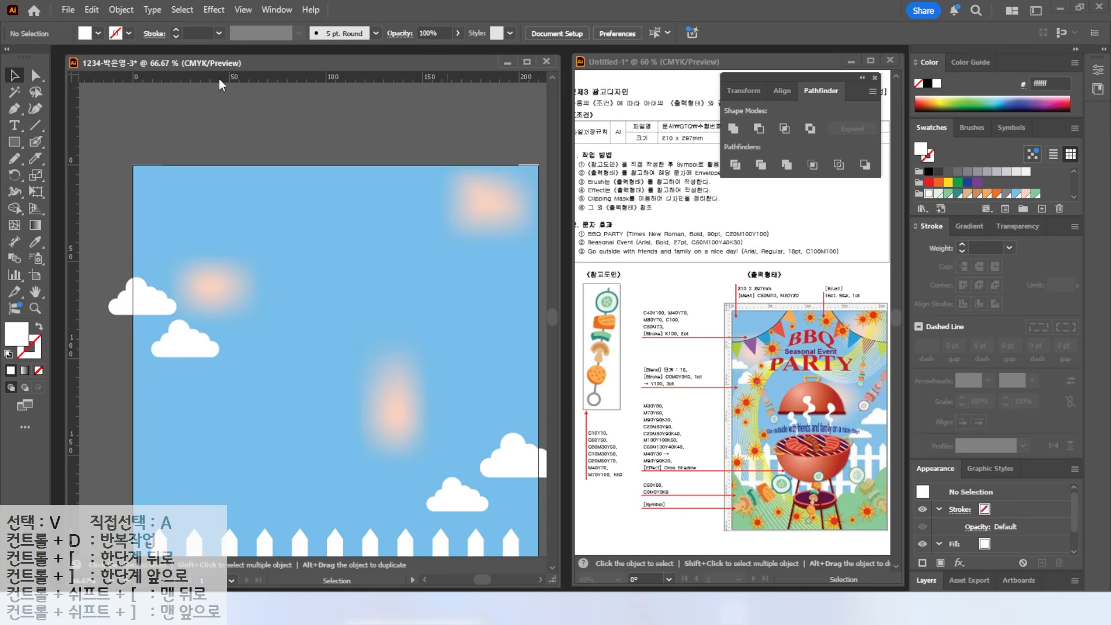
- Draw a Pen-tool curve across the upper-left sky with a black stroke and no fill
click(15, 108)
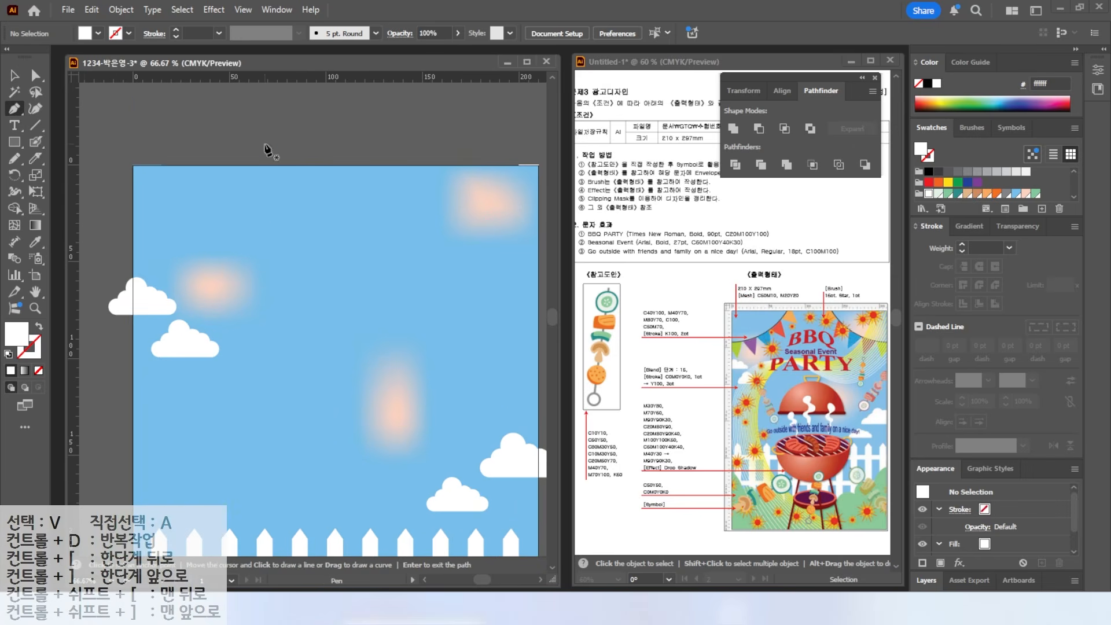
click(281, 140)
drag(254, 231, 214, 270)
drag(99, 291, 114, 303)
ctrl+click(114, 319)
click(14, 75)
click(303, 265)
click(38, 325)
click(27, 354)
click(35, 75)
click(346, 237)
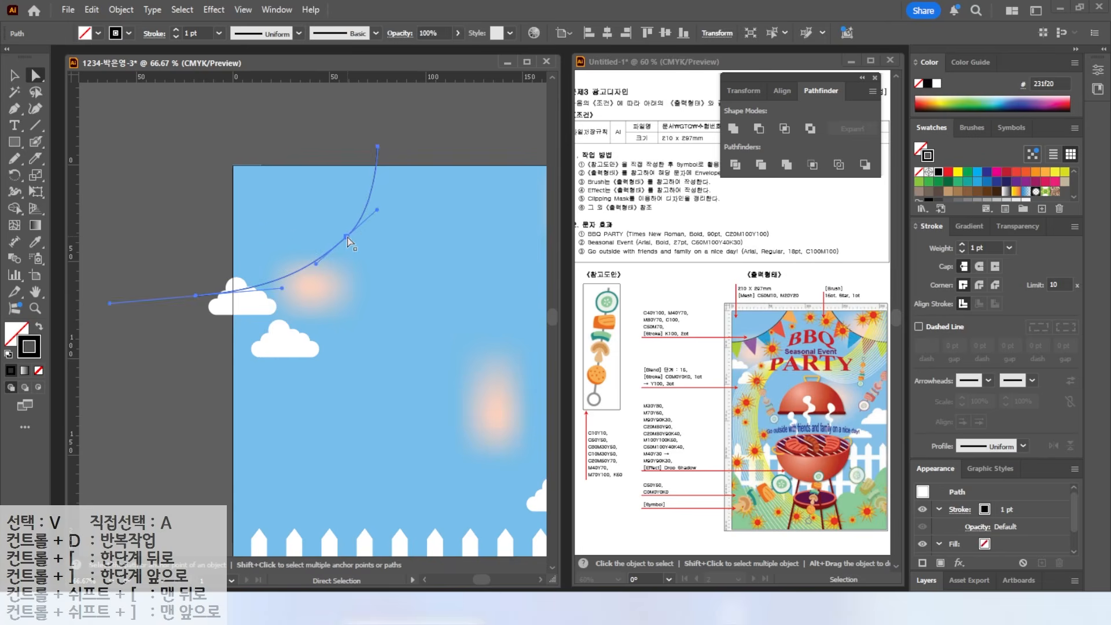
click(147, 207)
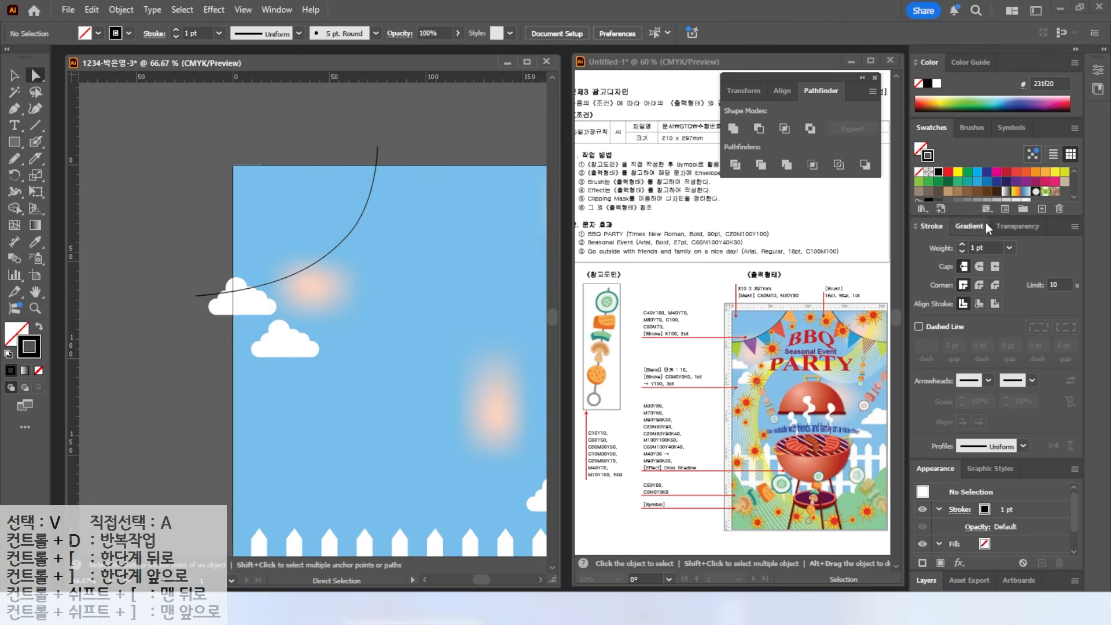
- Create new CMYK swatches for green (values 40, 100) and orange (0, 40, 70)
scroll(1019, 191, down, 2)
click(1035, 194)
click(1041, 209)
drag(460, 271, 382, 264)
text(40)
key(Tab)
key(Tab)
text(100)
key(Tab)
key(Return)
click(1042, 208)
drag(460, 272, 356, 272)
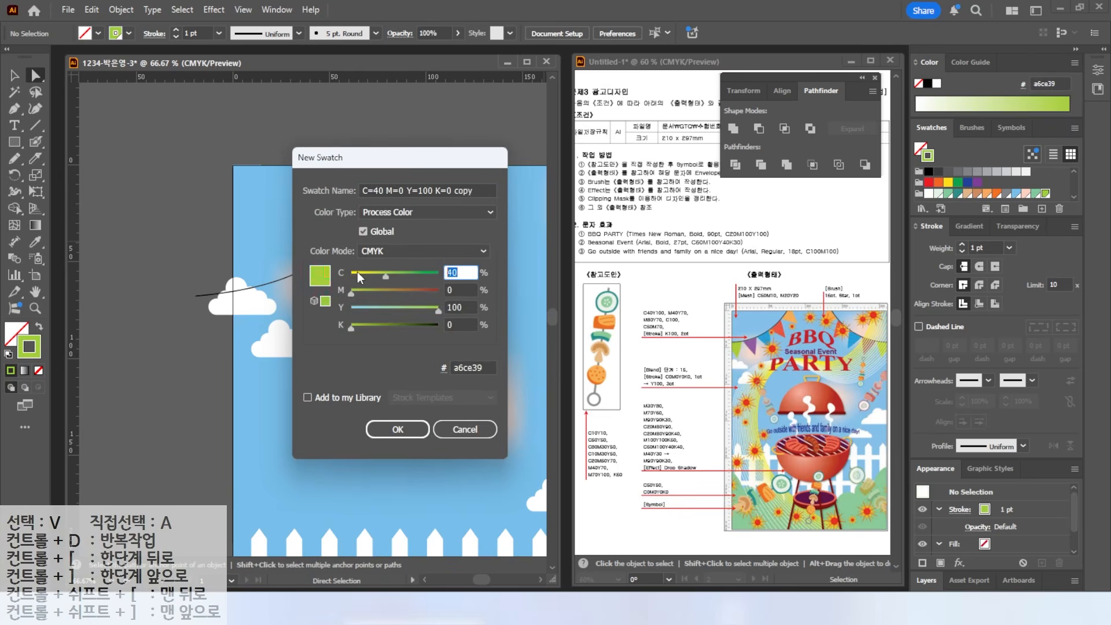
text(0)
key(Tab)
text(40)
key(Tab)
text(70)
key(Return)
- Add red (80), cyan (100, 0) and purple (50, 70) CMYK swatches
click(1042, 208)
drag(460, 272, 373, 272)
key(Tab)
text(80)
key(Tab)
key(Return)
click(1041, 208)
text(100)
key(Tab)
text(0)
key(Tab)
text(0)
key(Return)
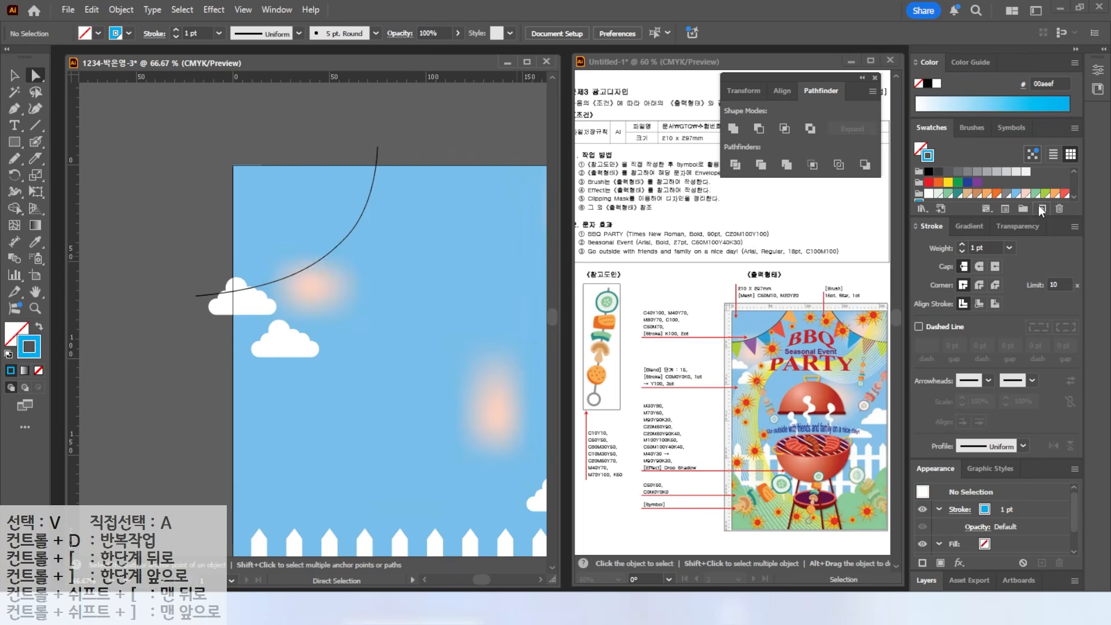
click(1041, 208)
text(50)
key(Tab)
text(70)
key(Return)
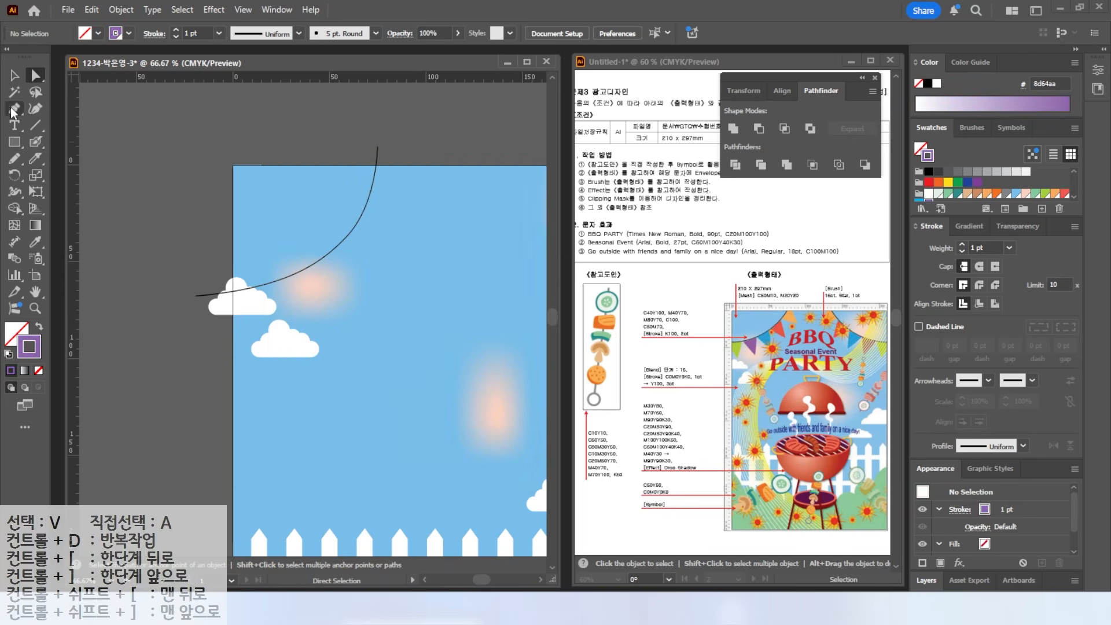
- Draw a tall rectangle below the curve with the Rectangle tool
scroll(251, 286, up, 2)
key(ctrl+=)
key(m)
mouse_move(282, 214)
mouse_down()
mouse_move(339, 290)
mouse_move(326, 294)
mouse_up()
- Give the rectangle a green fill and no outline
key(shift+x)
scroll(1012, 199, down, 1)
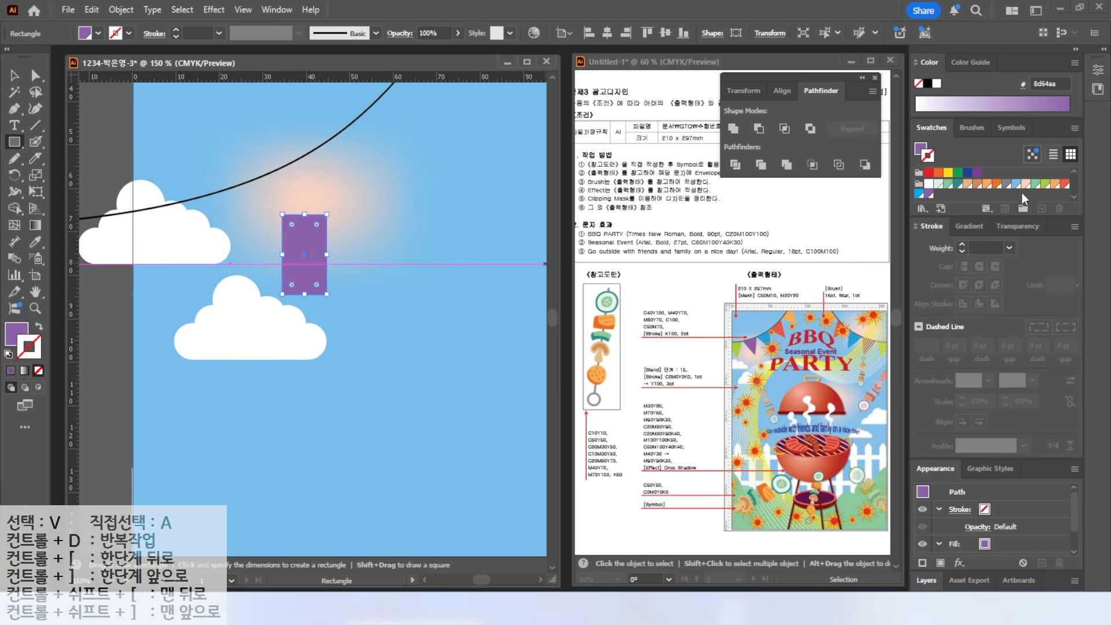
click(1045, 184)
key(shift+x)
key(/)
key(v)
click(360, 310)
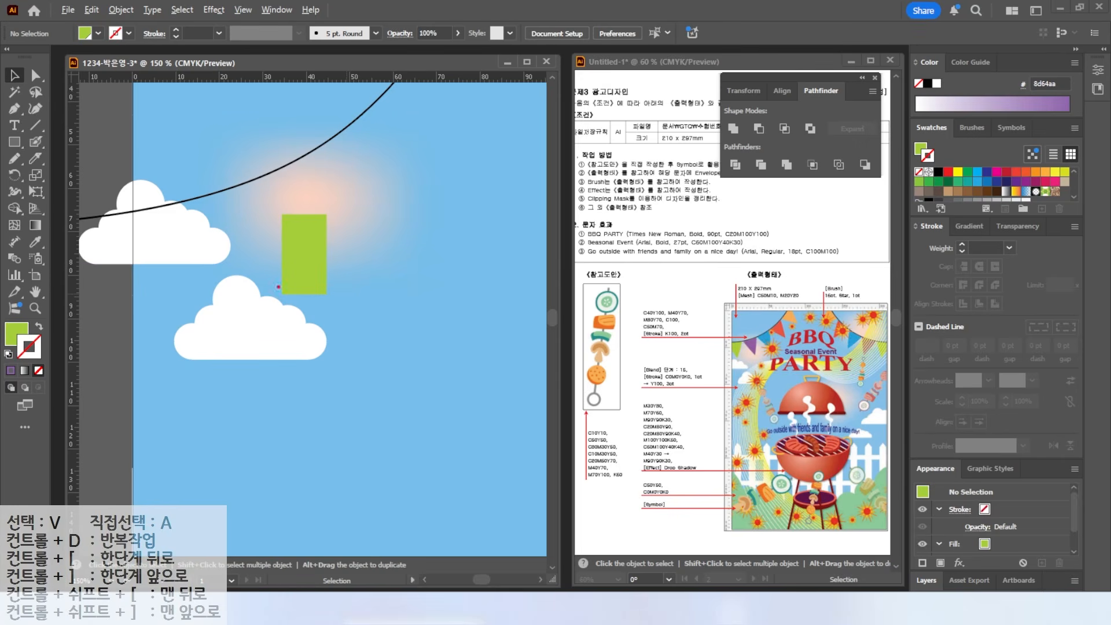
- Average the rectangle's two bottom anchors into one point with Object > Path > Average
key(a)
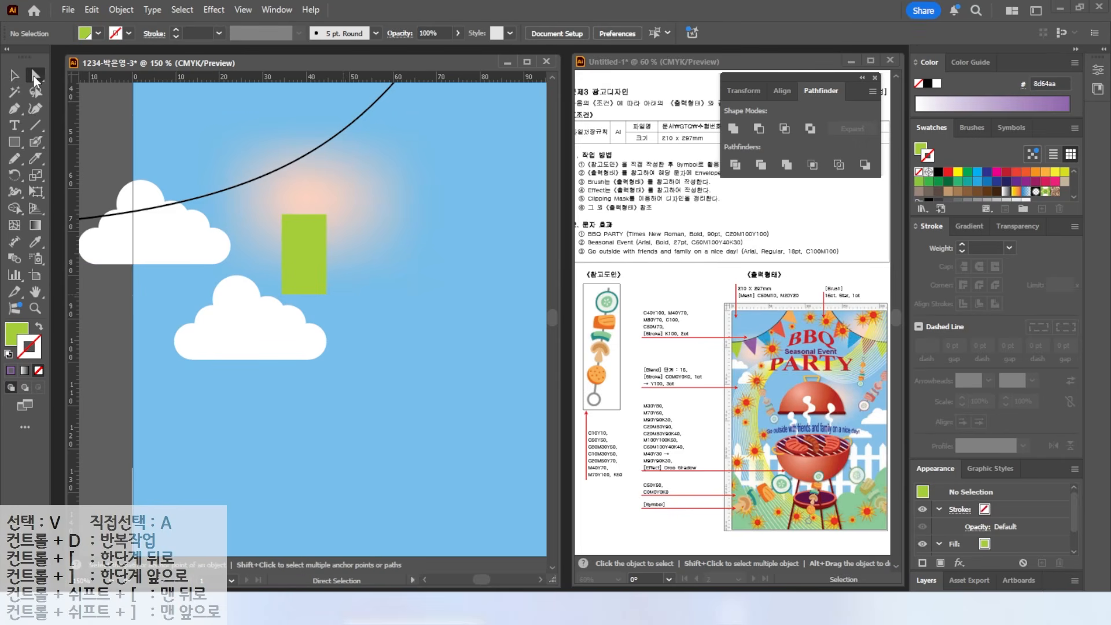
click(282, 294)
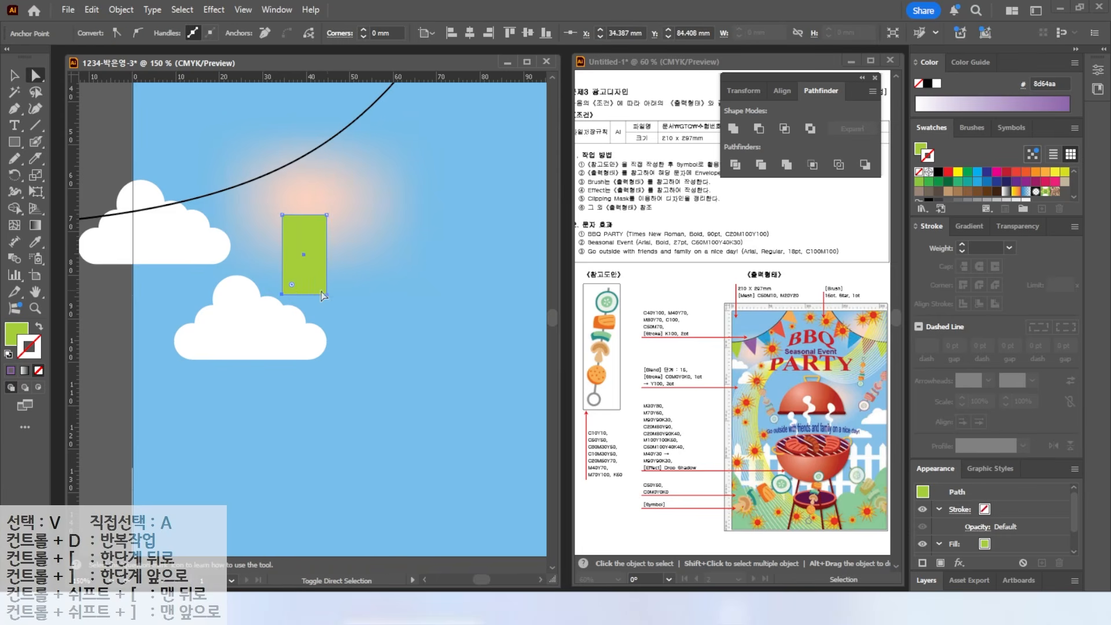
shift+click(327, 294)
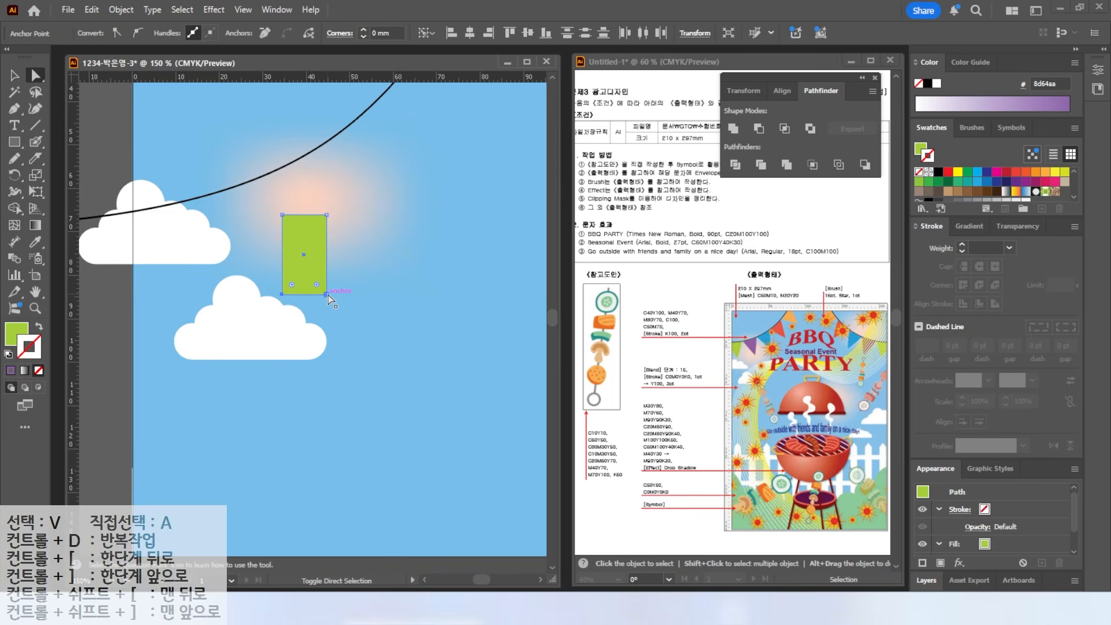
click(122, 9)
mouse_move(155, 408)
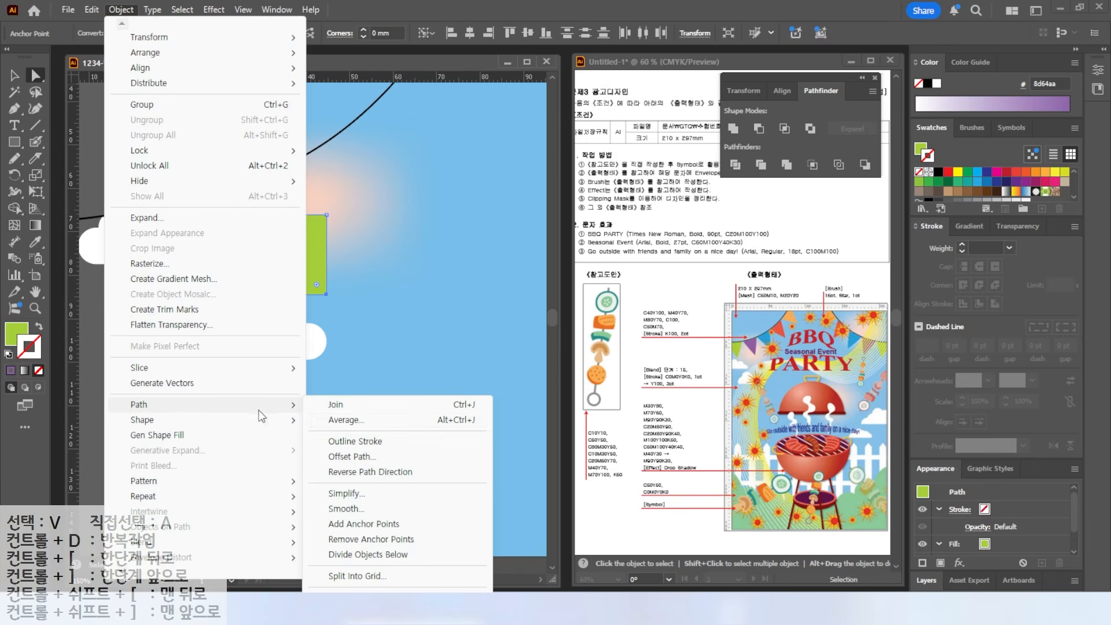
click(347, 420)
click(507, 349)
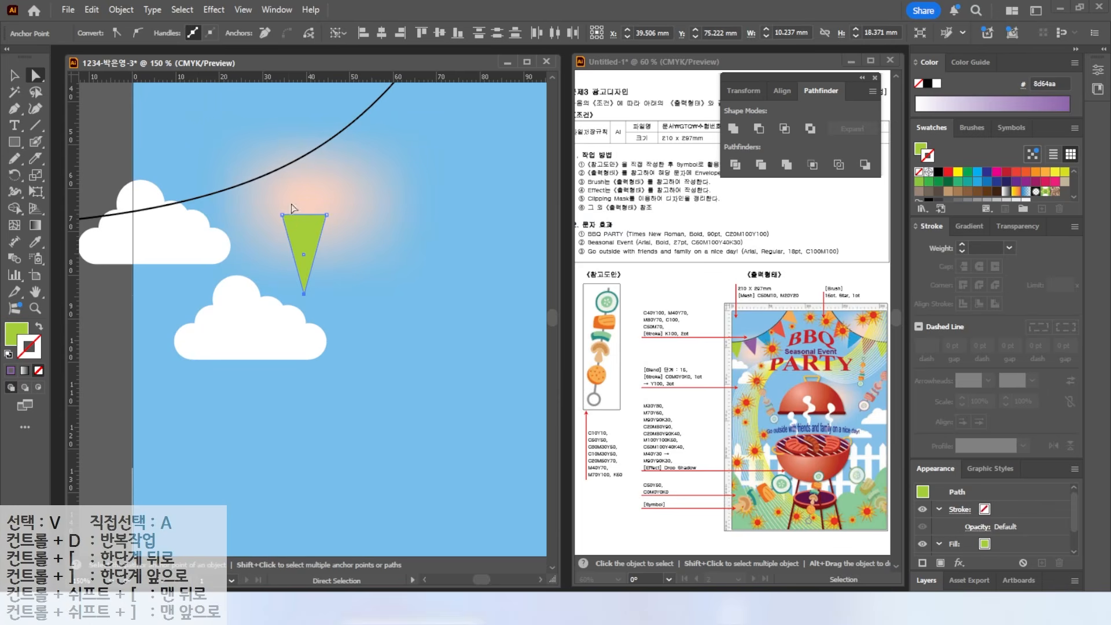
- Shorten and enlarge the triangle, place it beside the cloud, and move the curve up-left
click(15, 75)
drag(304, 294, 304, 282)
drag(300, 224, 170, 218)
scroll(241, 208, down, 1)
scroll(241, 208, up, 3)
drag(212, 343, 236, 360)
drag(342, 249, 288, 176)
- Copy the pennant along the curve, tilting the copies and making the first one purple
drag(196, 327, 283, 259)
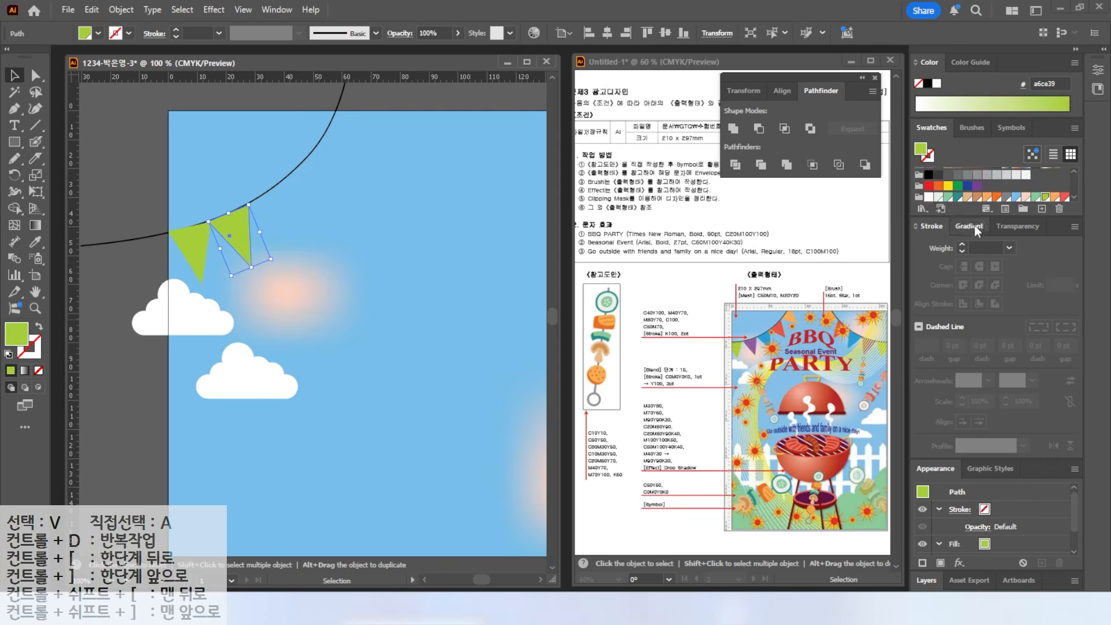
click(928, 195)
alt+drag(232, 235, 276, 216)
key(ctrl+d)
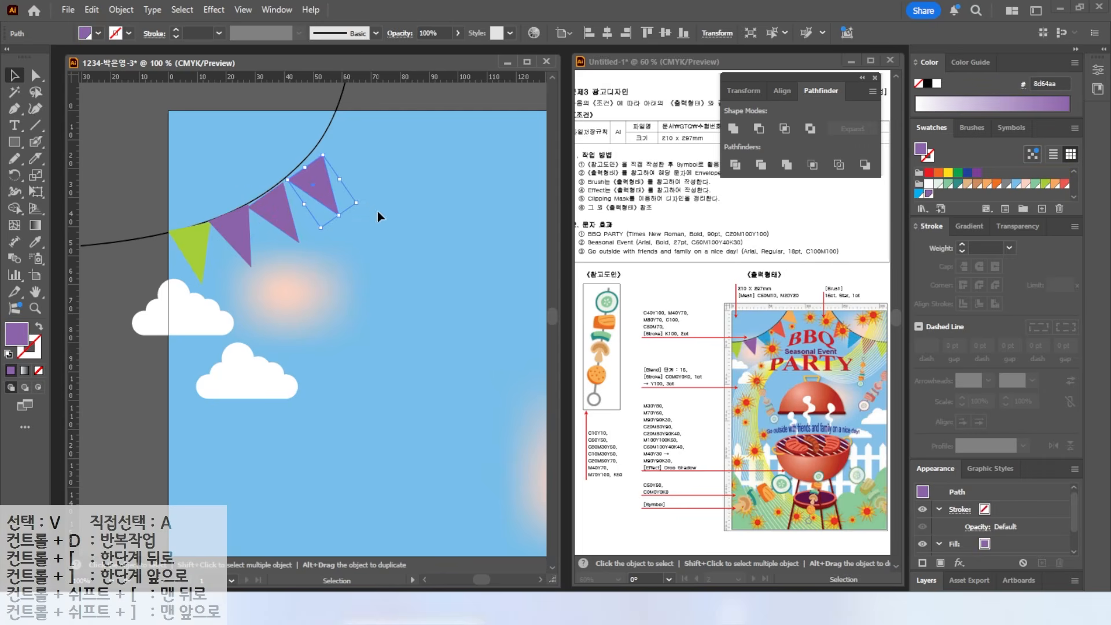
drag(363, 204, 357, 144)
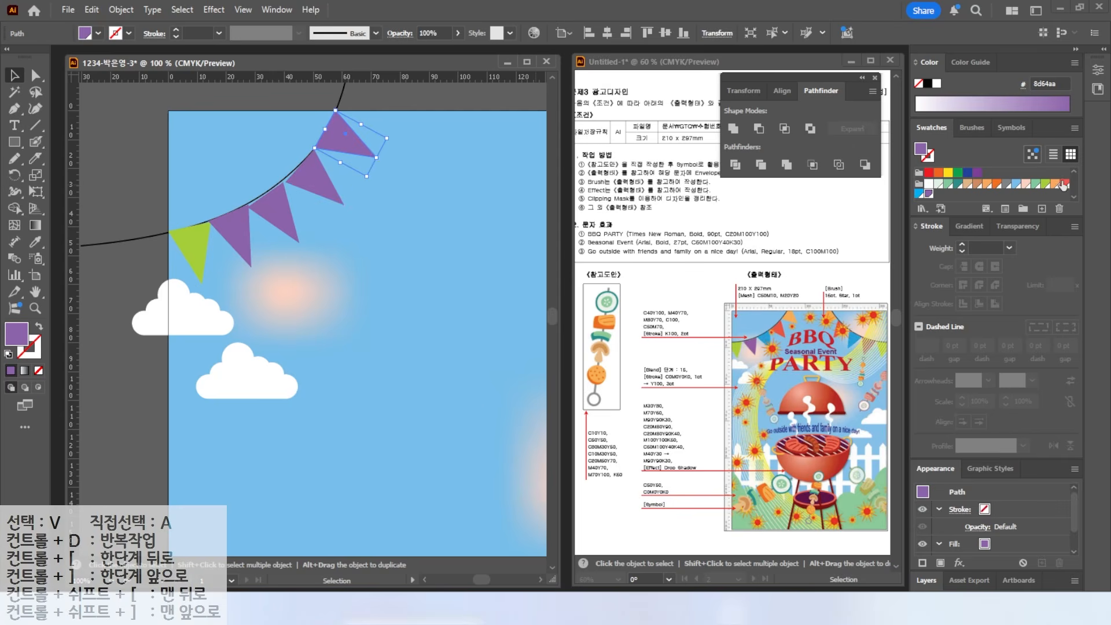
- Recolour the pennants orange, red and cyan from the Swatches panel
click(1064, 184)
click(312, 177)
click(344, 132)
click(1057, 183)
click(306, 180)
click(1063, 184)
click(273, 207)
click(919, 193)
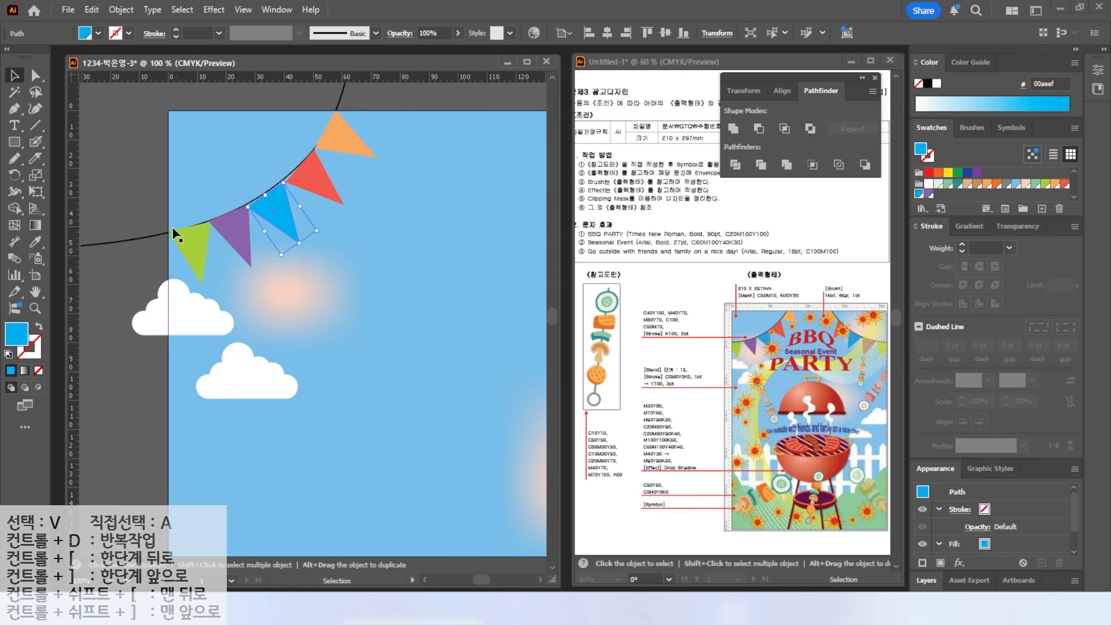
- Change the curve's stacking order through the Arrange menu
right_click(145, 238)
mouse_move(183, 519)
click(330, 520)
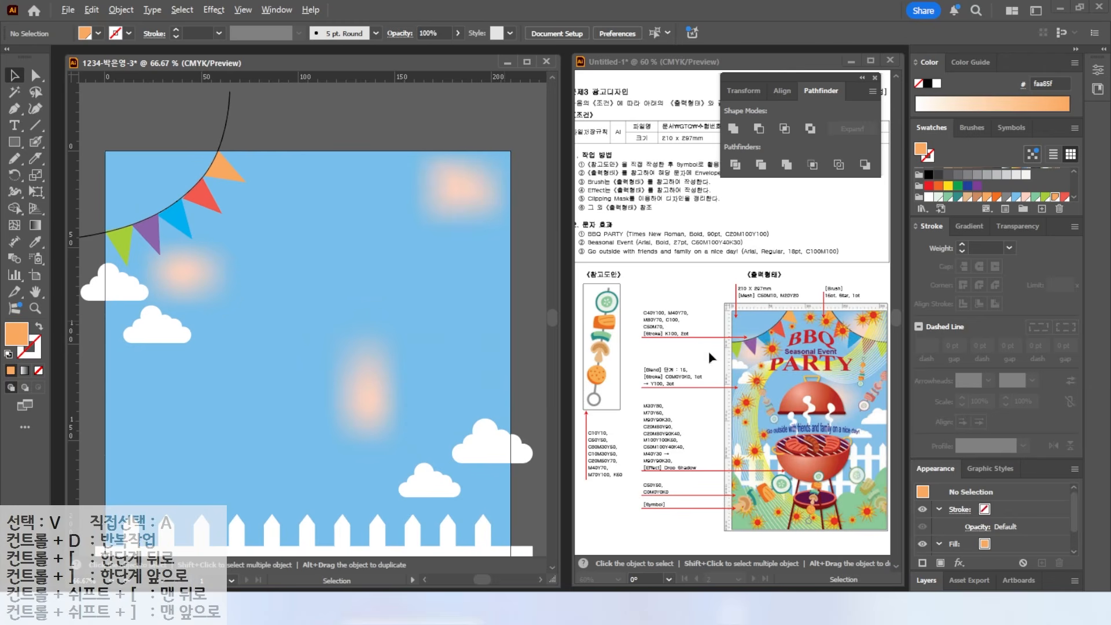
- Select the flags and curve together and set a mirror point with the Reflect tool
mouse_move(711, 357)
mouse_down()
mouse_move(819, 338)
mouse_move(810, 263)
mouse_move(852, 289)
mouse_up()
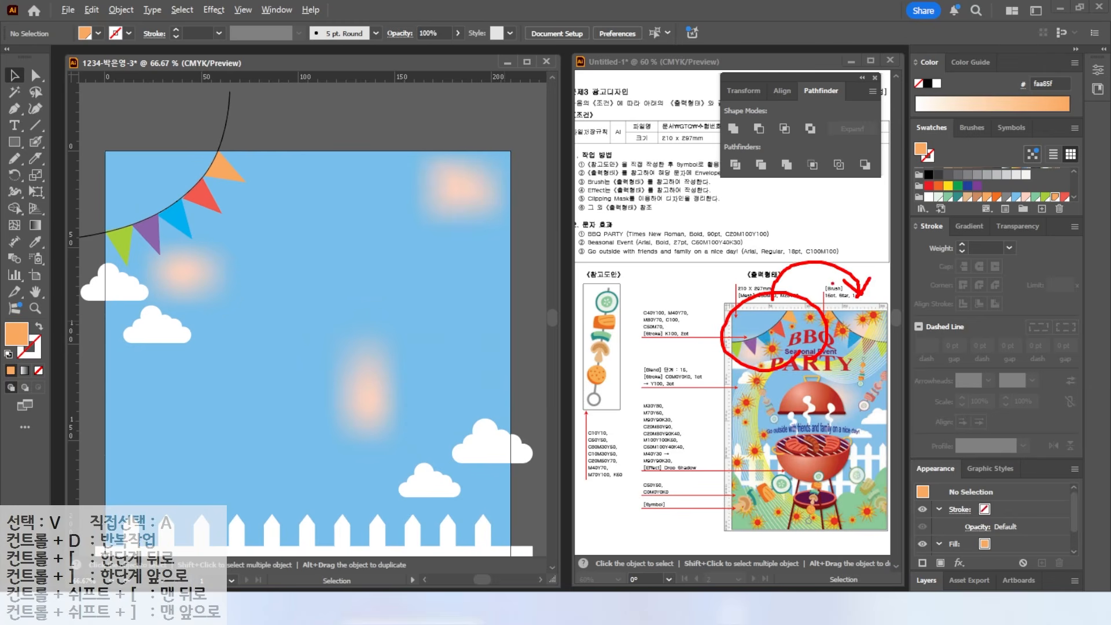
key(Escape)
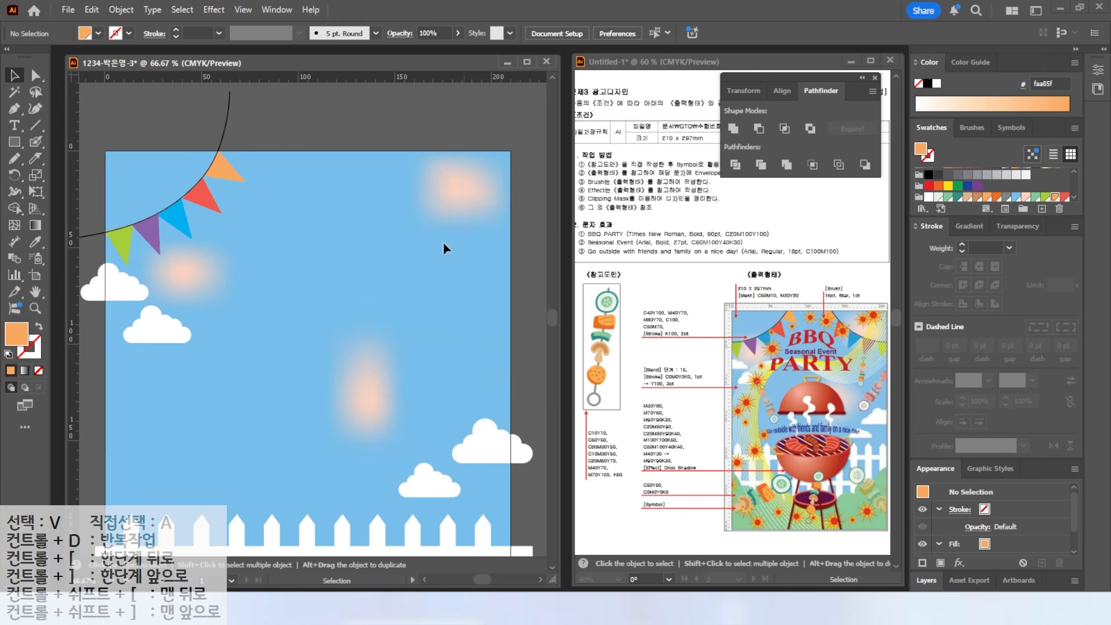
click(235, 237)
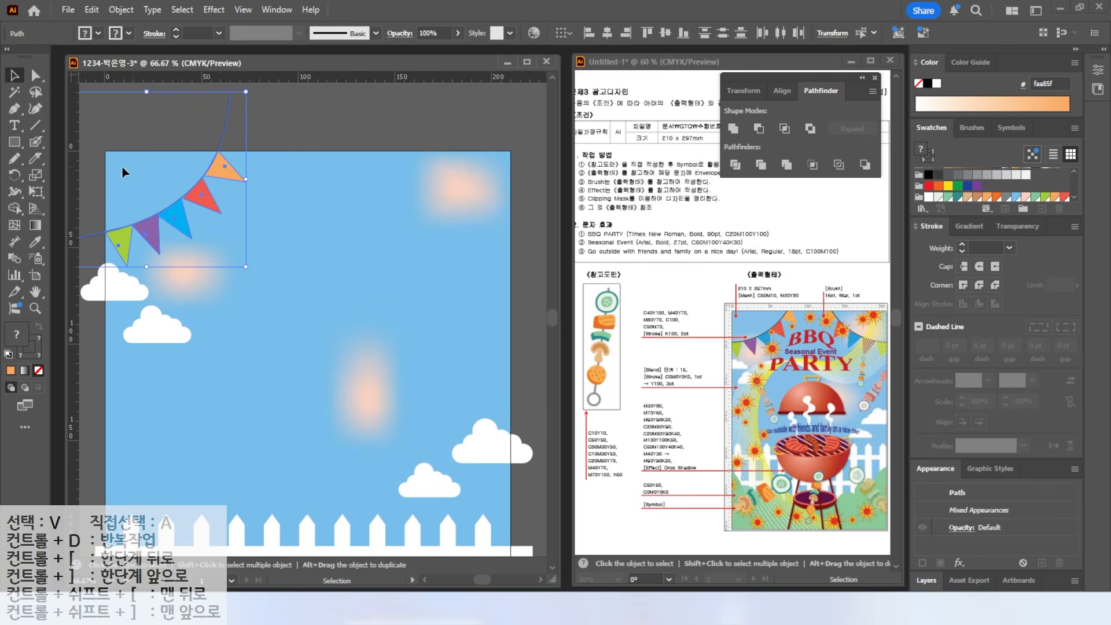
click(15, 175)
drag(15, 174, 66, 192)
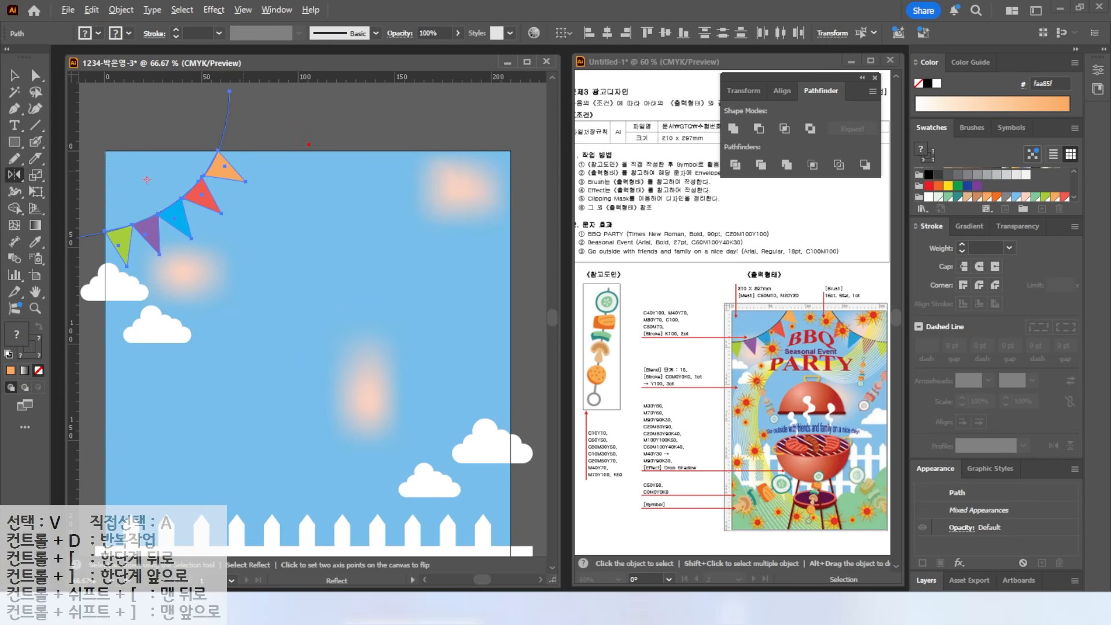
alt+click(310, 152)
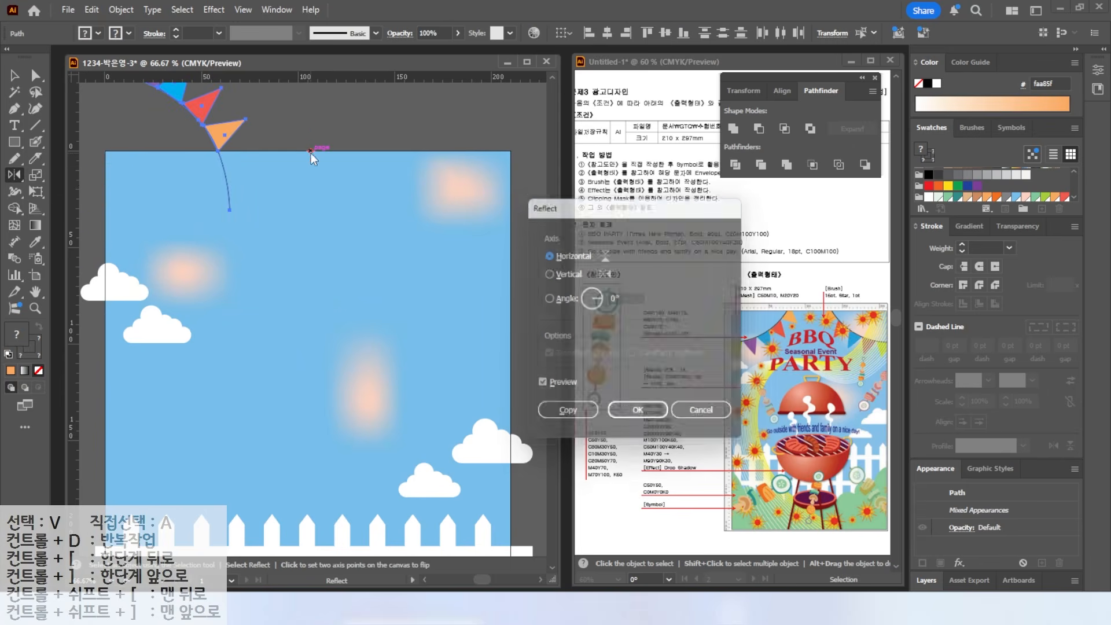
- Reflect the bunting across the Vertical axis with Preview on and create a copy
click(536, 387)
click(536, 387)
click(536, 387)
click(536, 387)
click(535, 387)
click(546, 273)
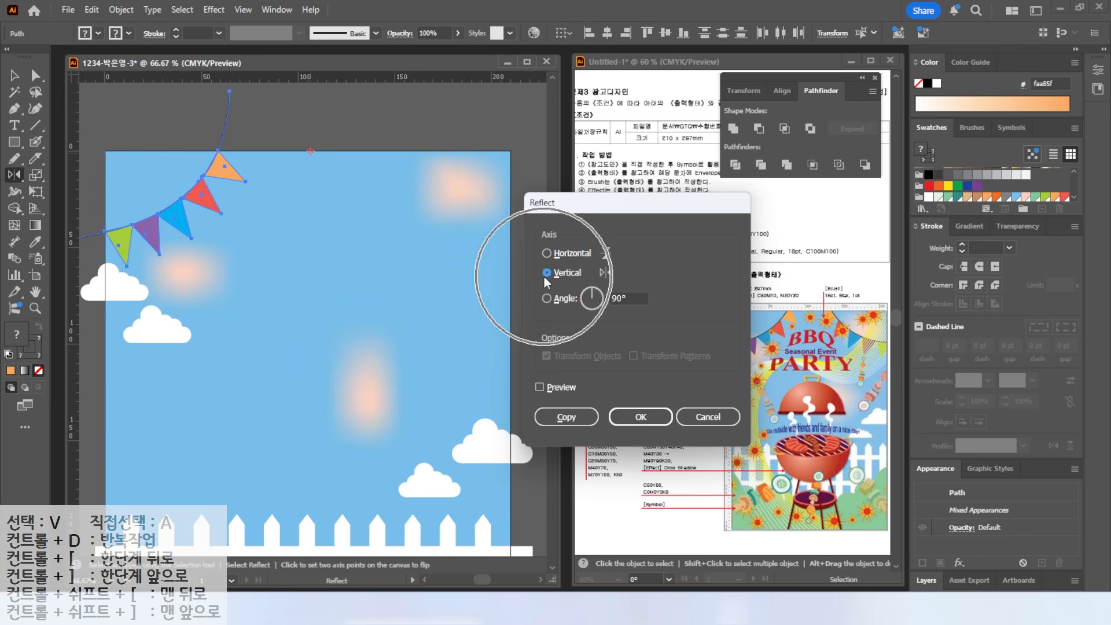
click(539, 387)
click(540, 388)
click(539, 388)
click(539, 388)
click(539, 388)
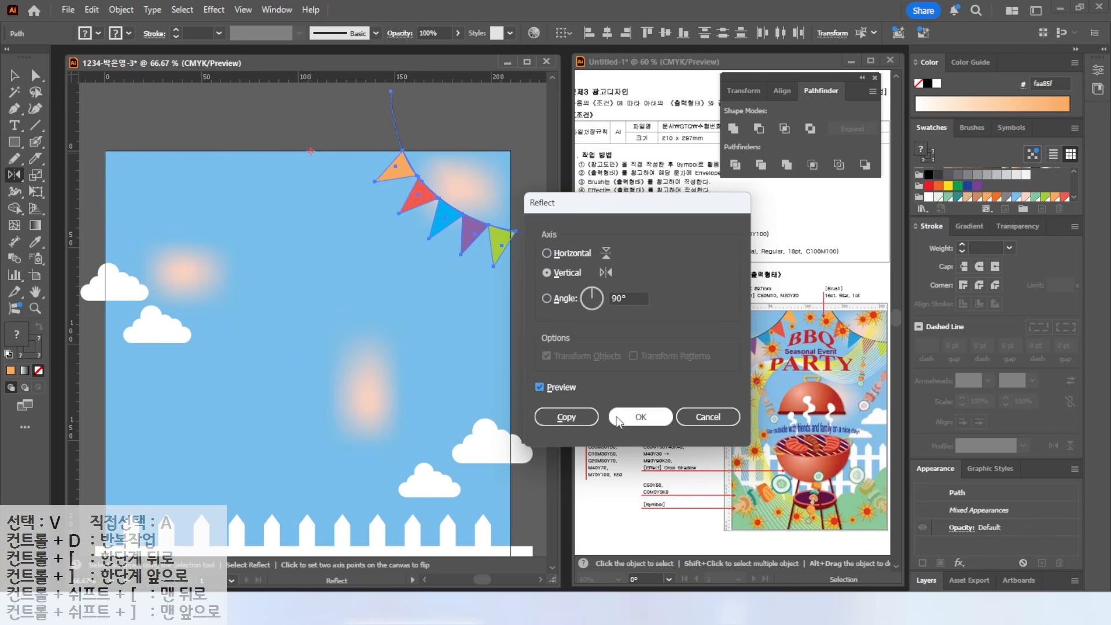
click(569, 418)
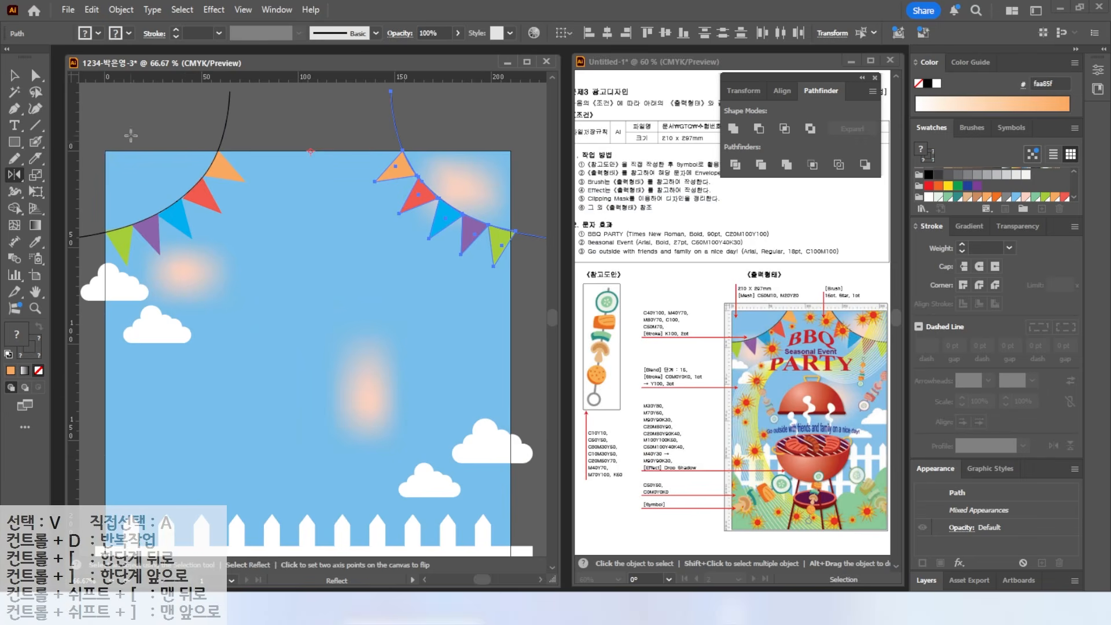
double_click(35, 292)
- Nudge both bunting strings upward with the arrow keys, then deselect
drag(214, 99, 202, 173)
key(v)
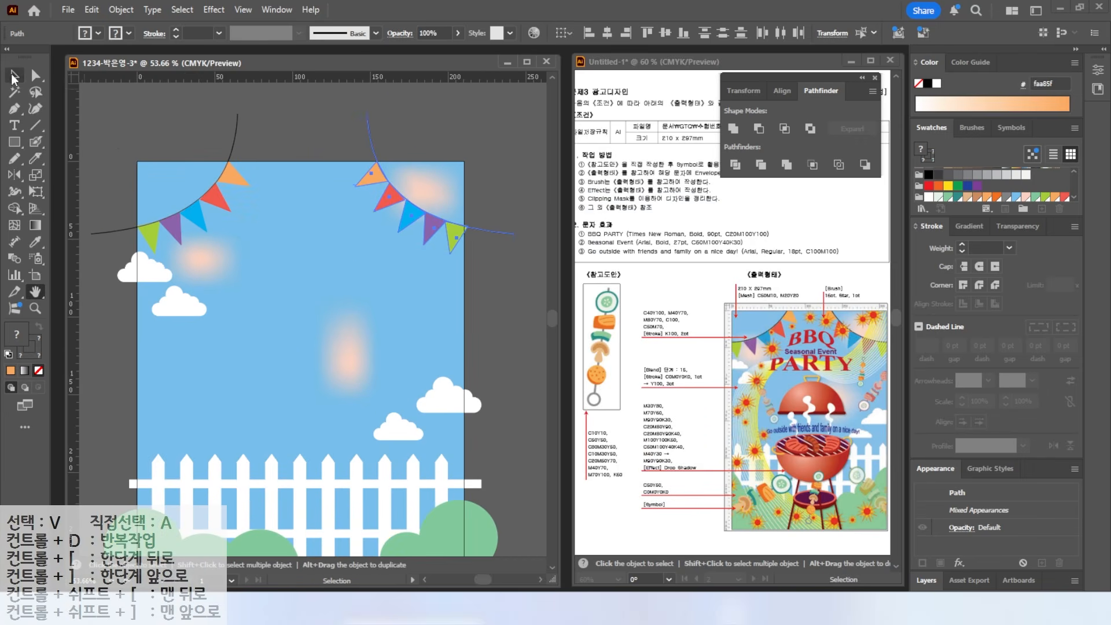
drag(120, 130, 481, 231)
key(Up)
key(Up)
key(ctrl+shift+a)
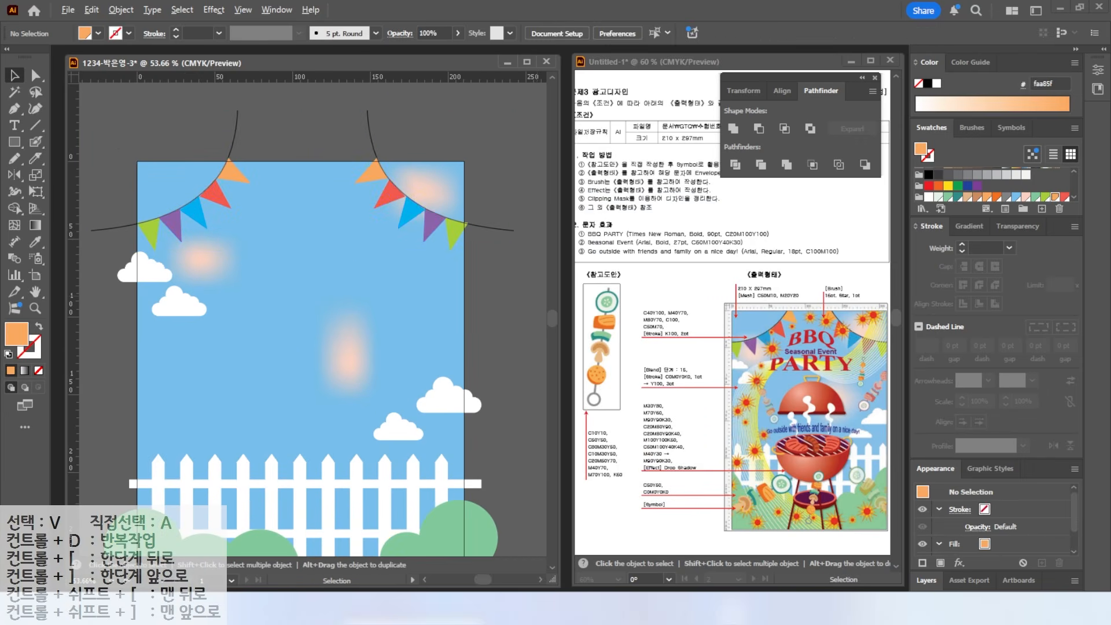
- Try several drags on the right of the artboard, cancel, and bring the top edge into view
drag(879, 335, 933, 301)
drag(859, 337, 888, 299)
mouse_move(805, 354)
mouse_down()
mouse_move(778, 370)
mouse_move(755, 405)
mouse_move(752, 442)
mouse_move(771, 494)
mouse_move(868, 549)
mouse_up()
mouse_move(894, 382)
mouse_down()
mouse_move(837, 393)
mouse_move(819, 373)
mouse_move(746, 380)
mouse_move(725, 422)
mouse_move(729, 495)
mouse_move(765, 545)
mouse_up()
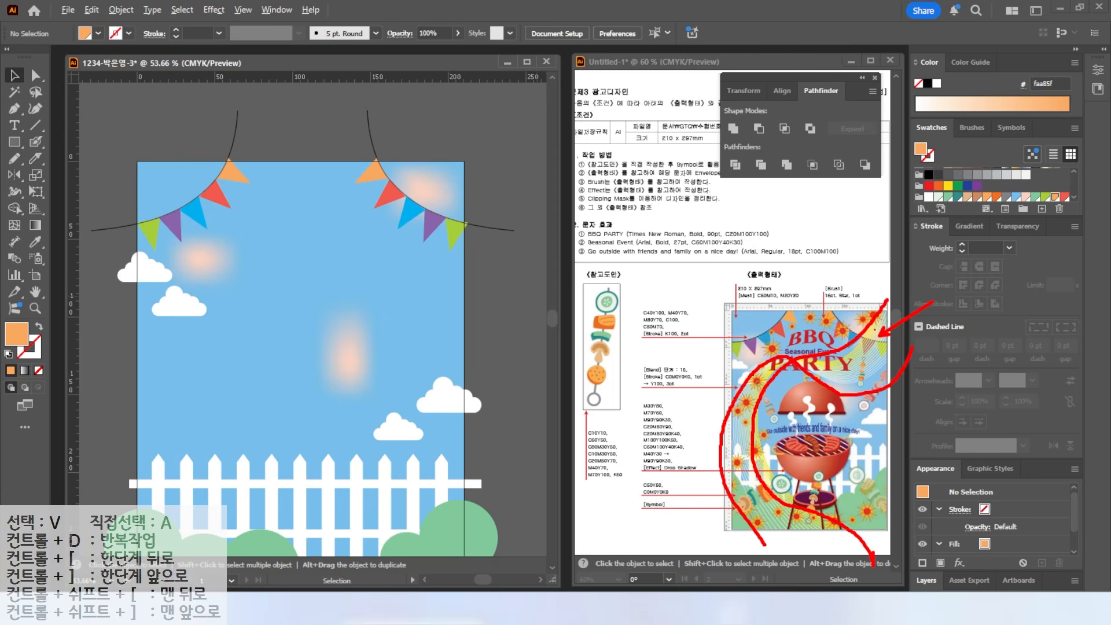
mouse_move(978, 394)
mouse_down()
mouse_move(903, 370)
mouse_move(914, 346)
mouse_up()
drag(843, 283, 861, 341)
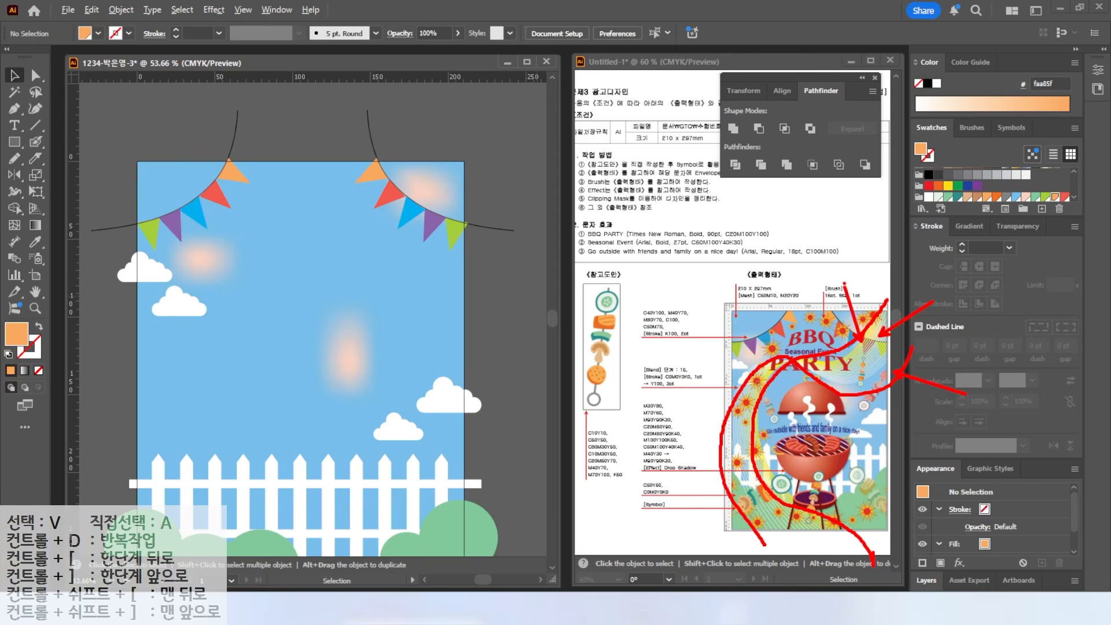
key(Escape)
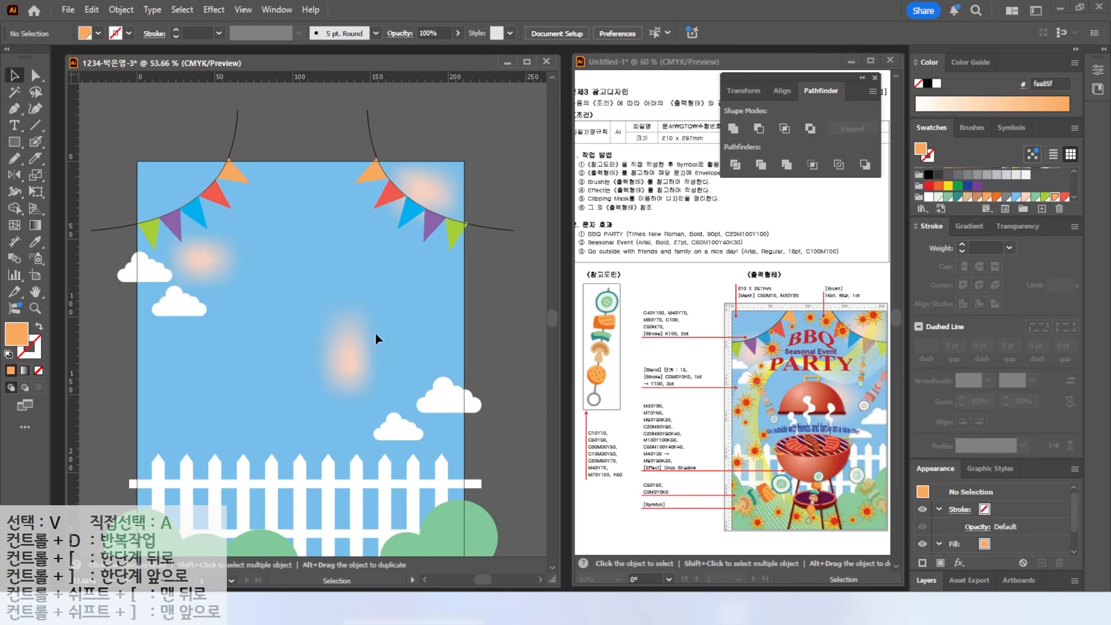
drag(379, 336, 405, 236)
scroll(363, 206, down, 1)
drag(365, 204, 362, 226)
- Pick the Curvature tool with a stroke-only colour and open the stroke's Color Picker
click(33, 109)
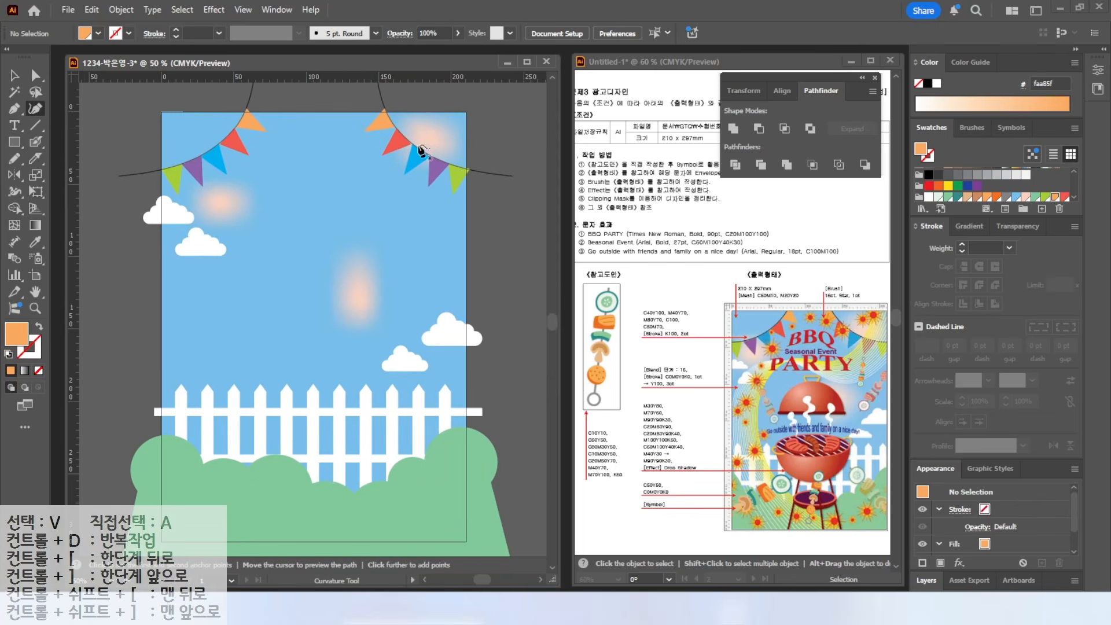
scroll(492, 194, down, 1)
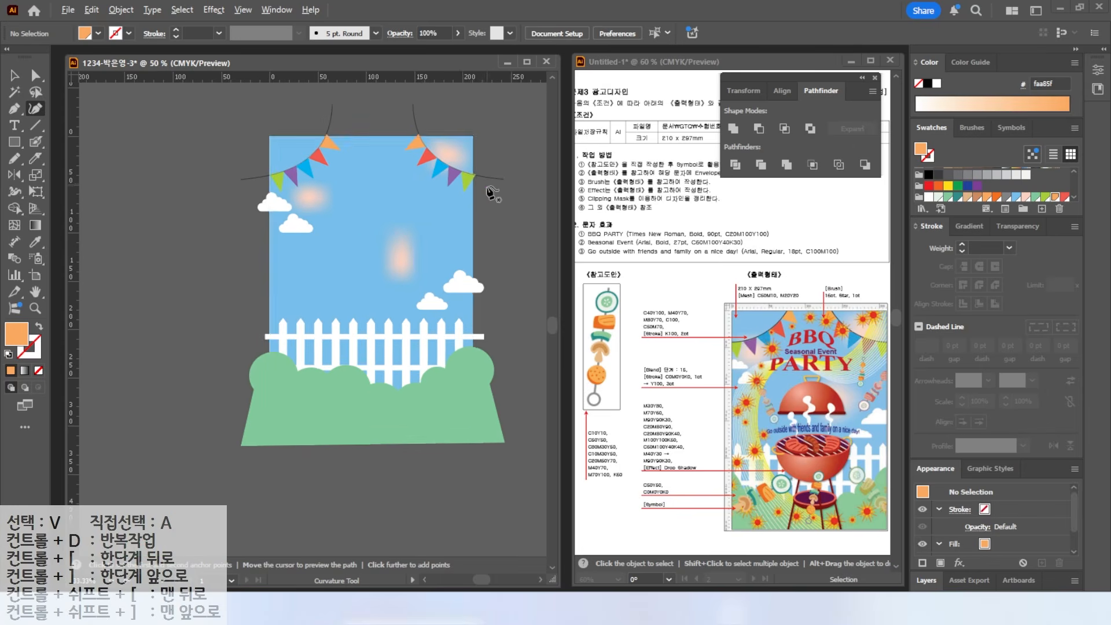
drag(487, 188, 427, 213)
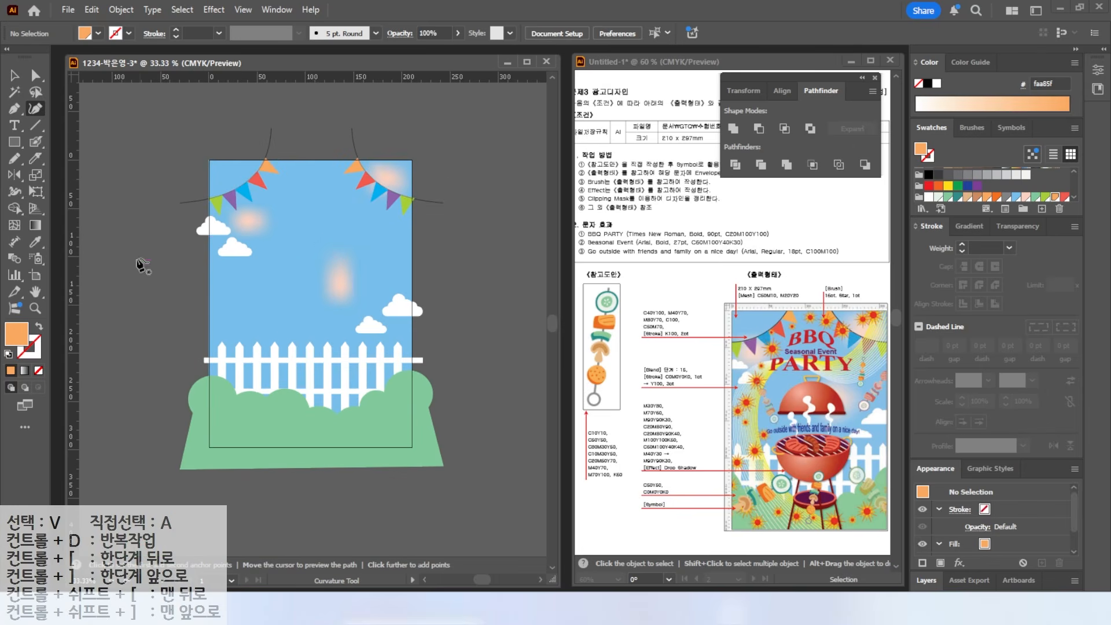
key(shift+x)
double_click(35, 350)
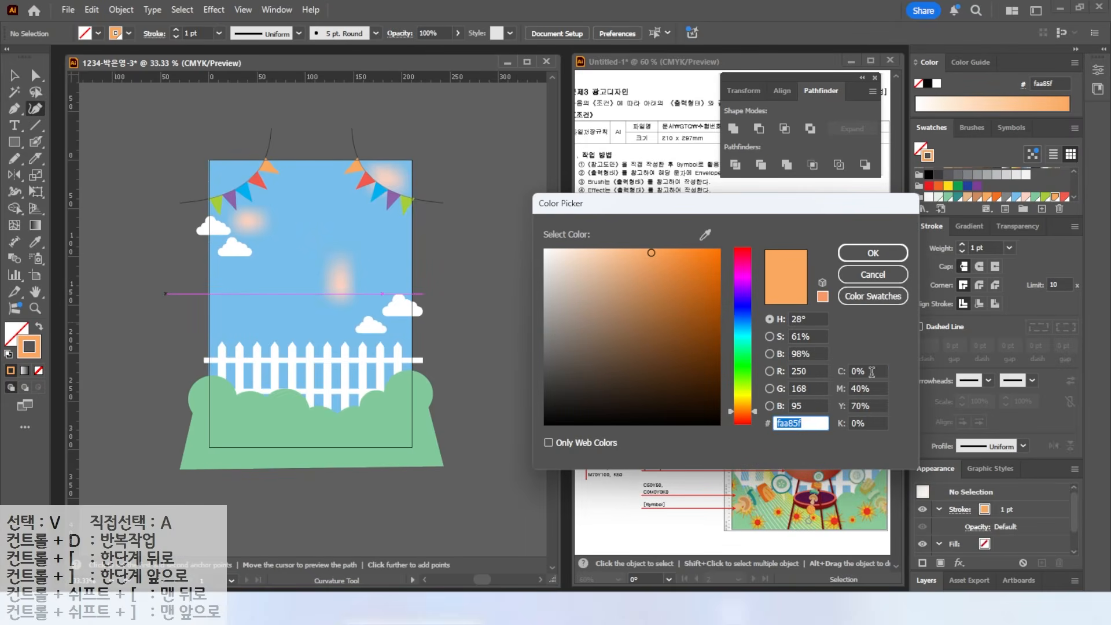
- Set the stroke to yellow fff200 and draw a curve from above the right bunting to the artboard's bottom
click(871, 371)
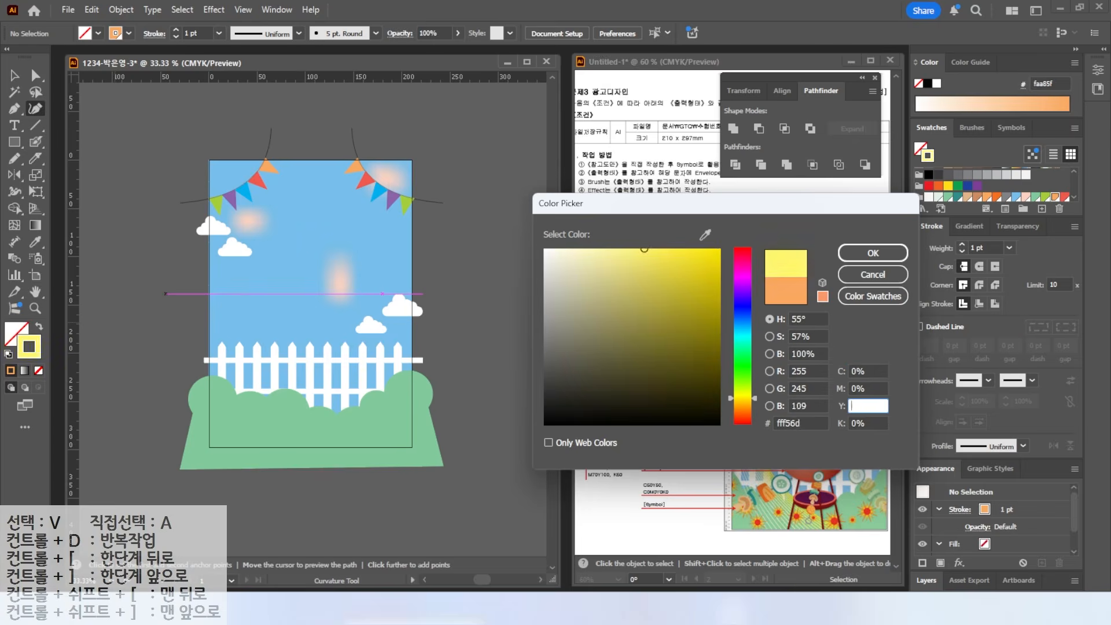
click(873, 253)
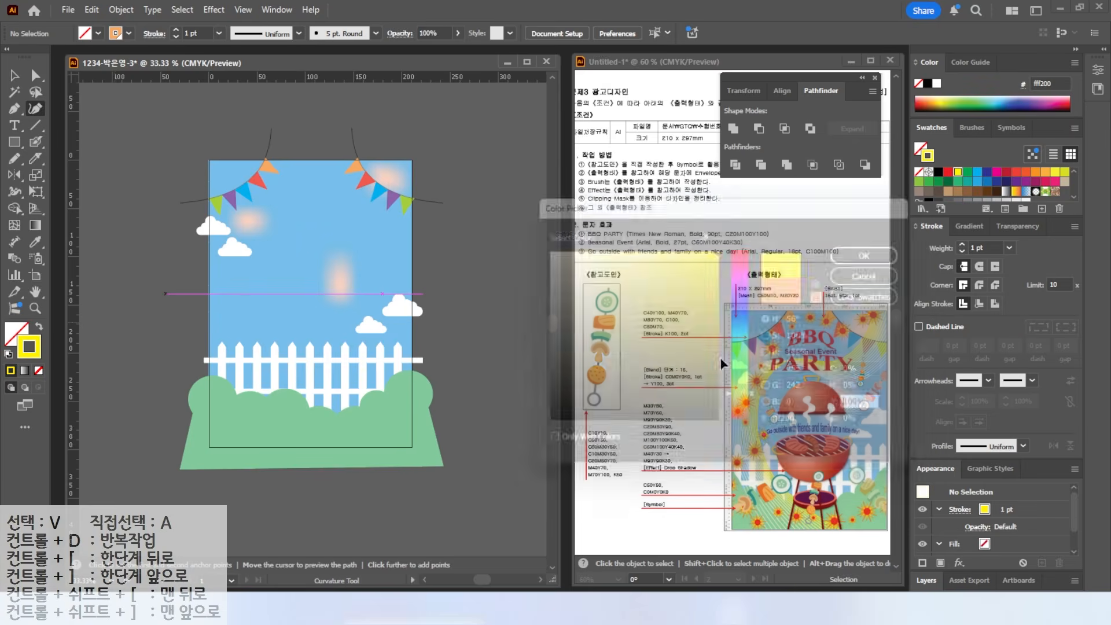
click(371, 140)
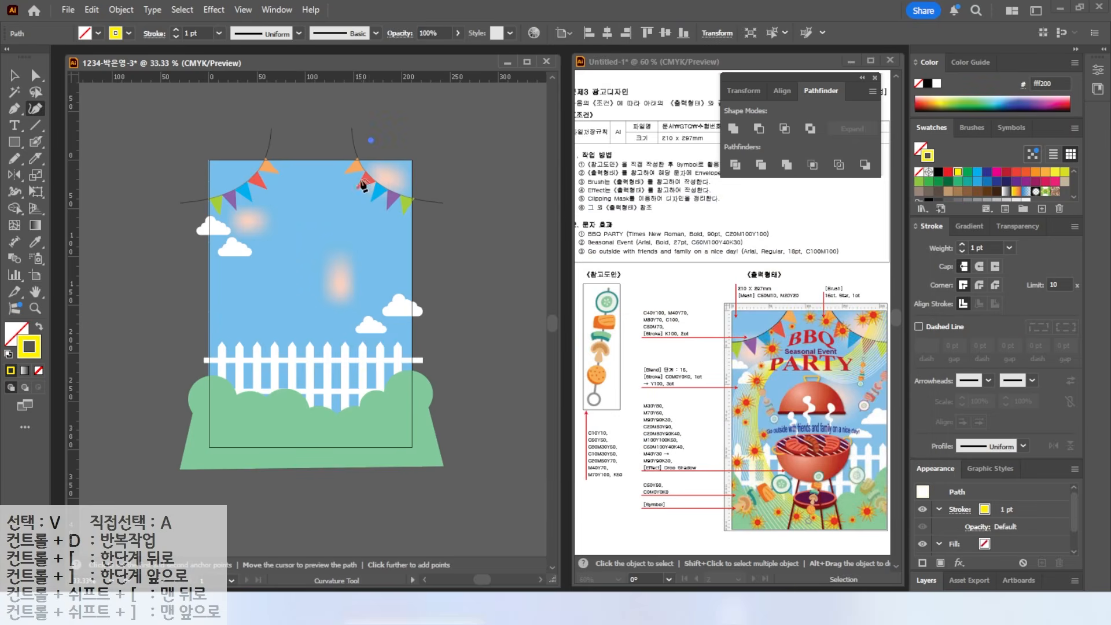
click(360, 225)
click(324, 251)
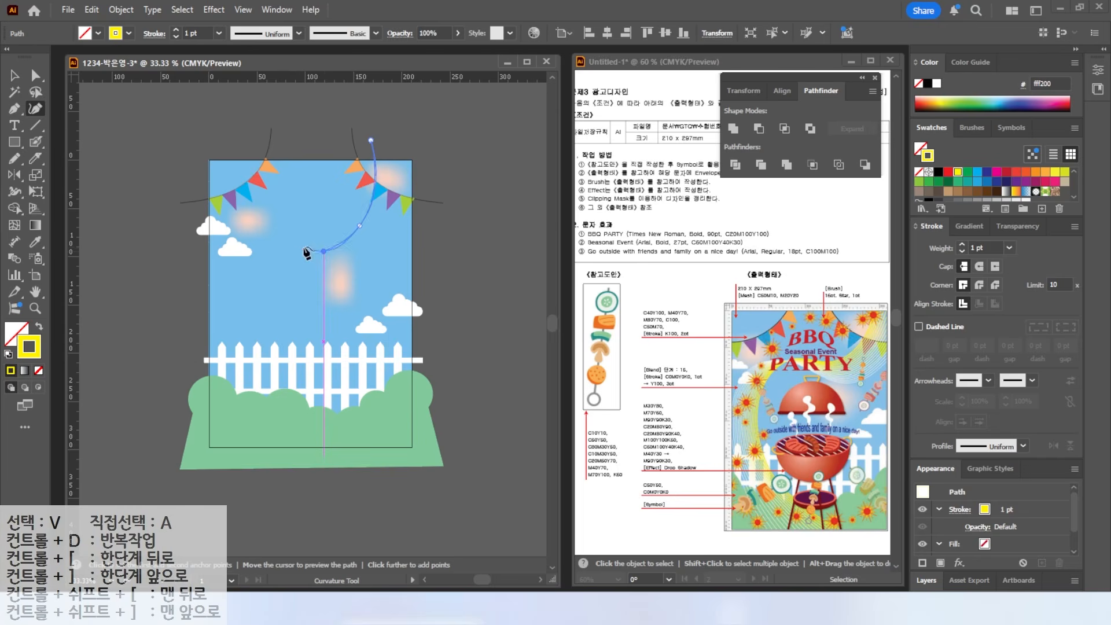
click(279, 247)
click(250, 294)
click(258, 376)
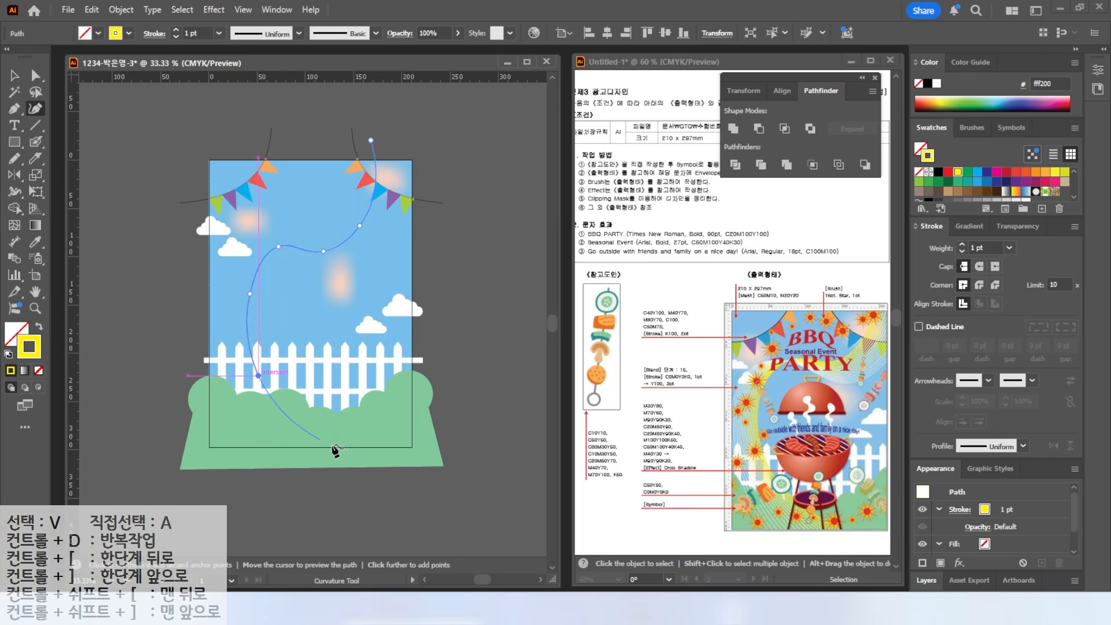
click(394, 477)
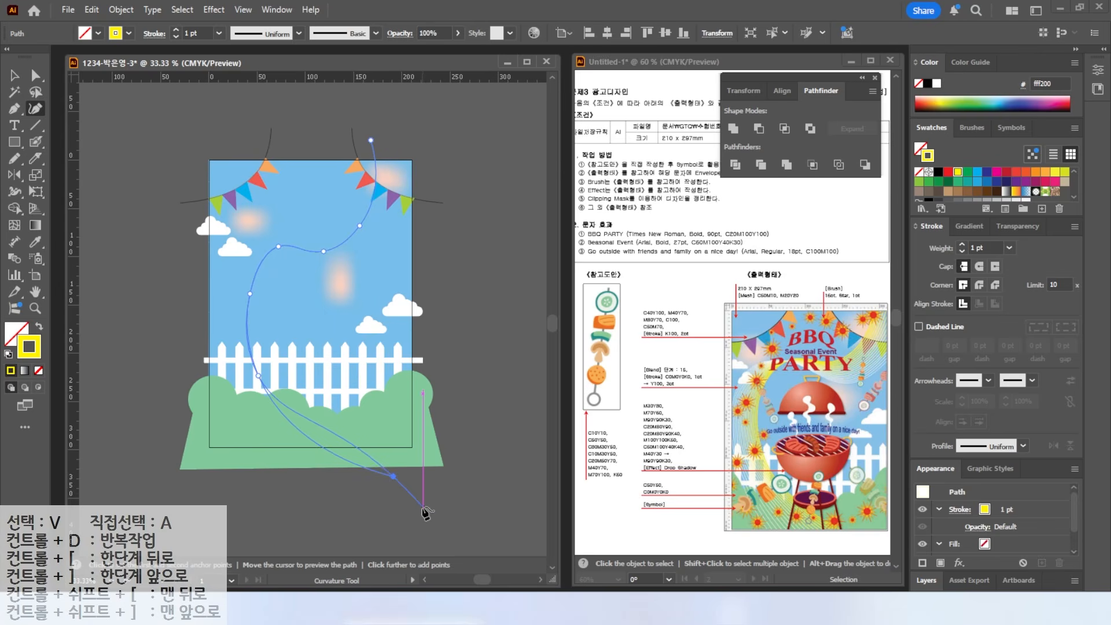
ctrl+click(426, 485)
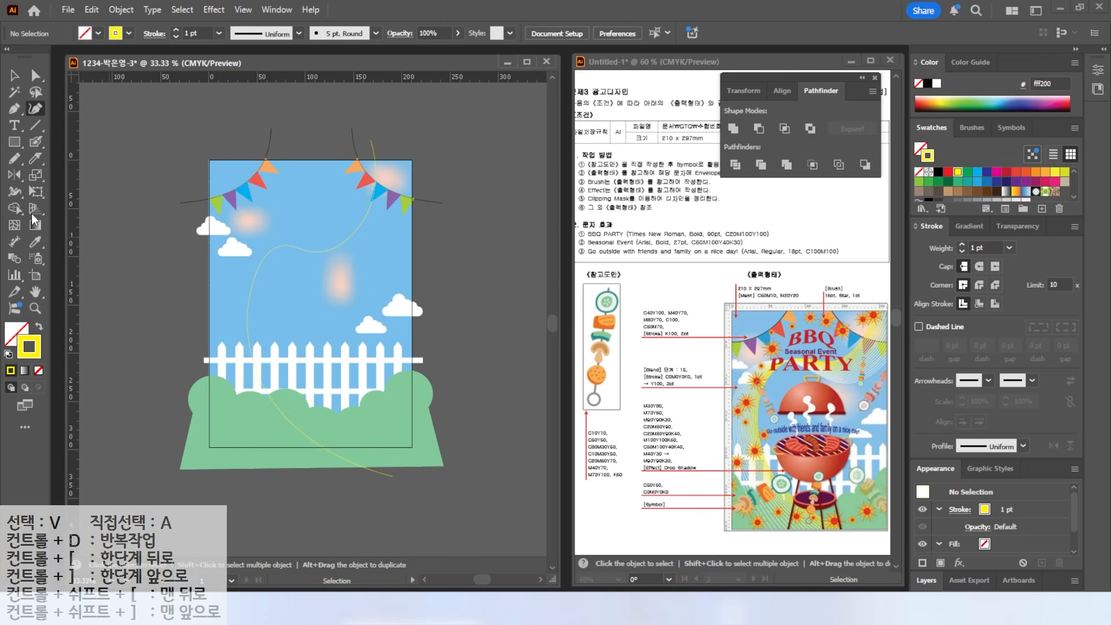
click(14, 76)
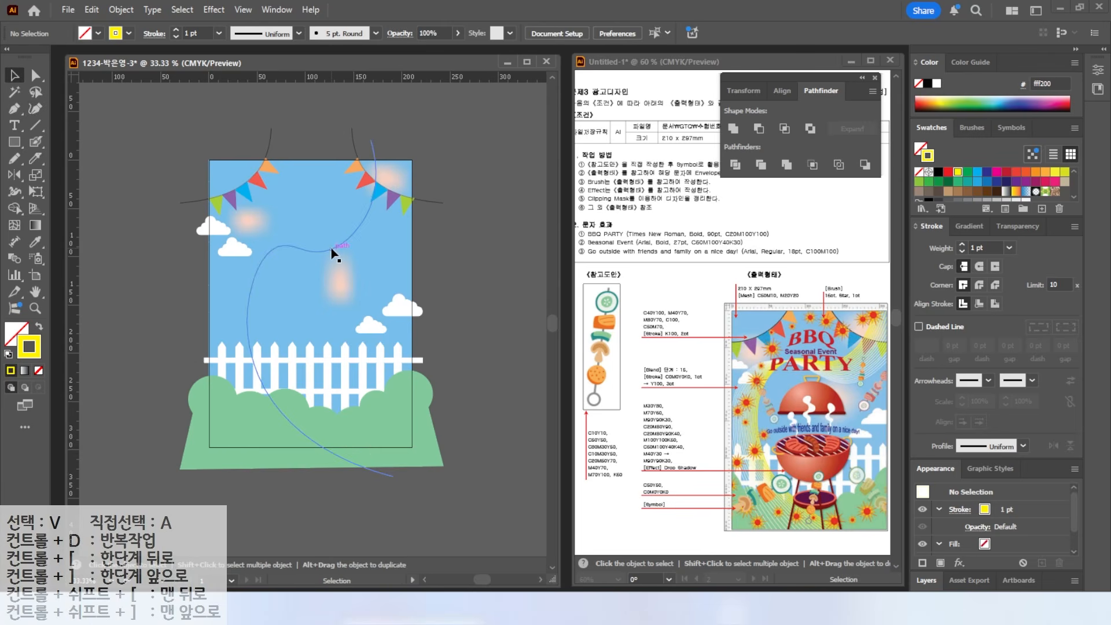
click(35, 75)
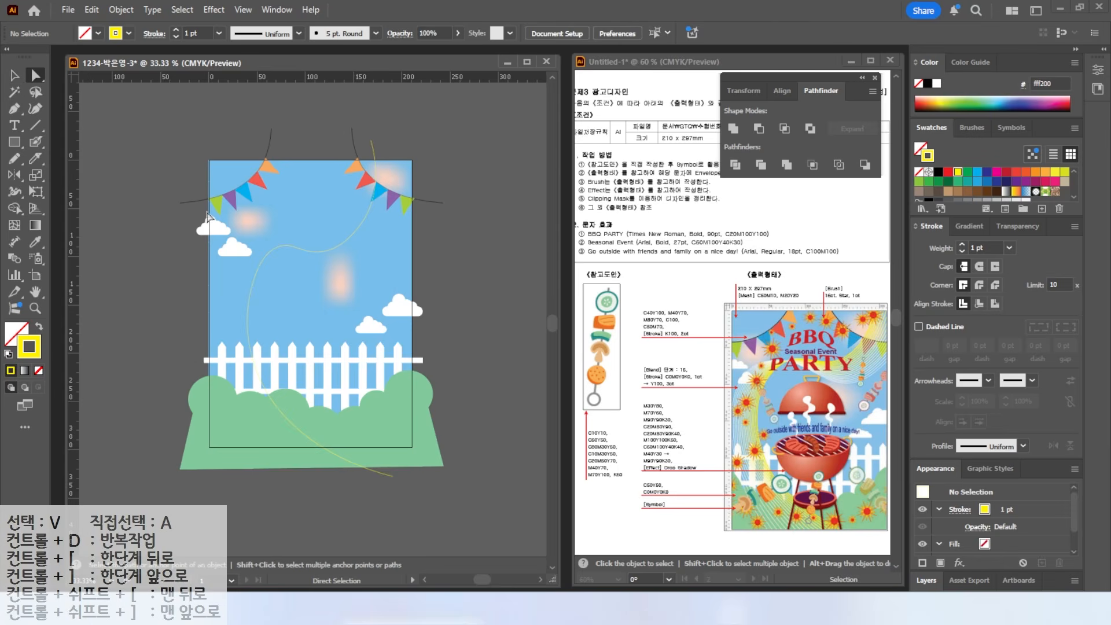
- Raise the upper bend of the yellow curve by dragging its anchors
click(282, 247)
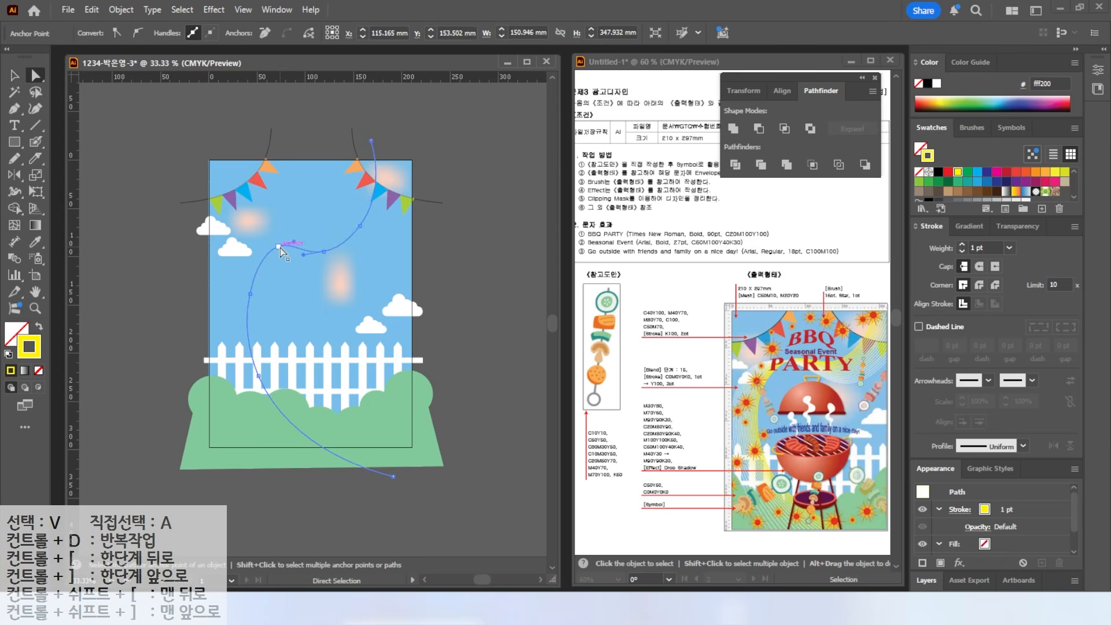
click(324, 255)
mouse_move(323, 248)
mouse_down()
mouse_move(324, 234)
mouse_move(345, 242)
mouse_up()
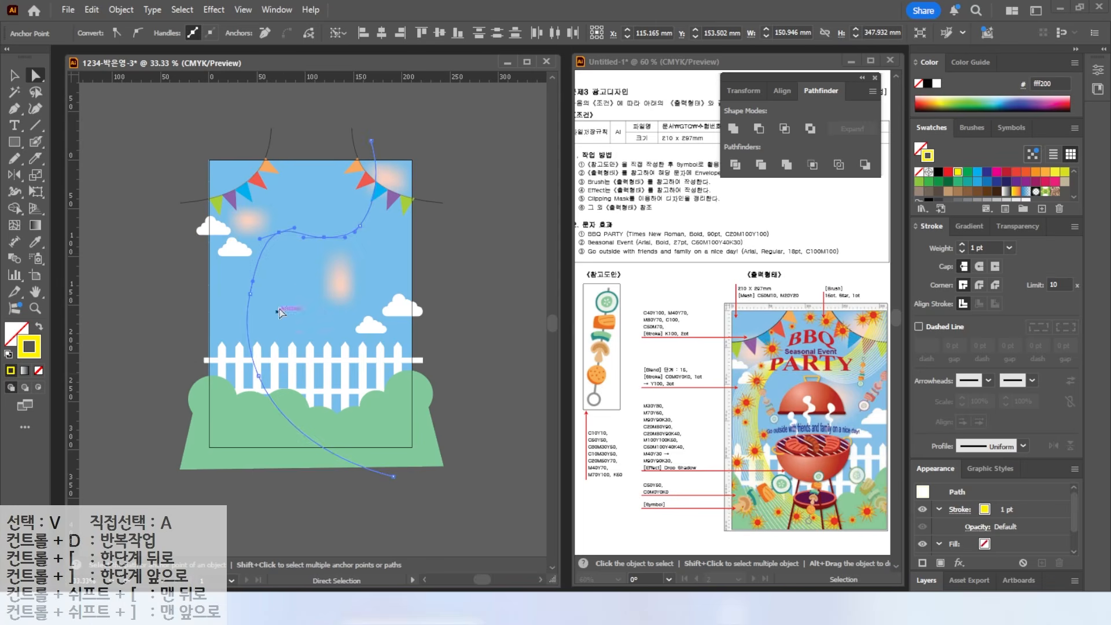
click(329, 237)
- Draw a second smooth curve from the top right down the left side, with a white stroke
click(34, 108)
click(433, 181)
click(365, 259)
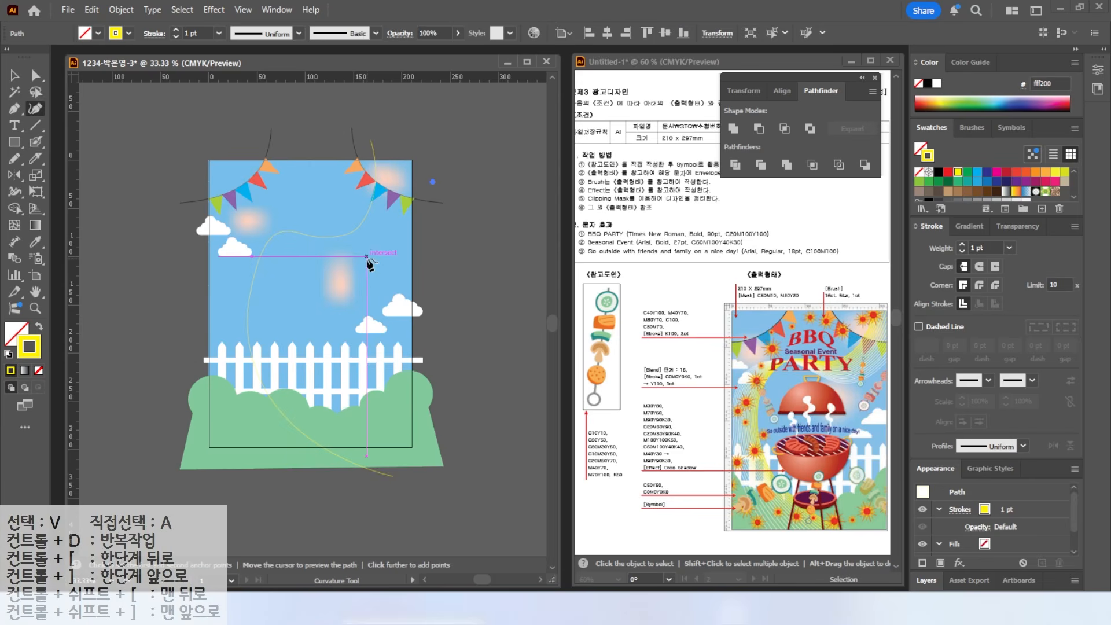
click(313, 255)
click(267, 229)
click(200, 281)
click(201, 368)
click(278, 496)
click(14, 75)
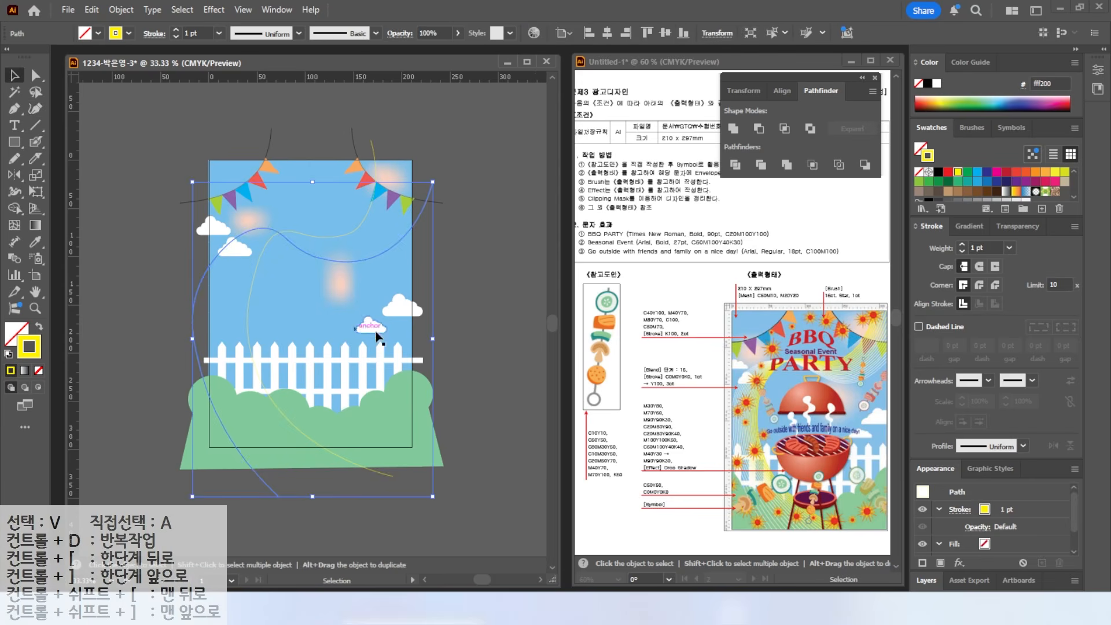
click(162, 271)
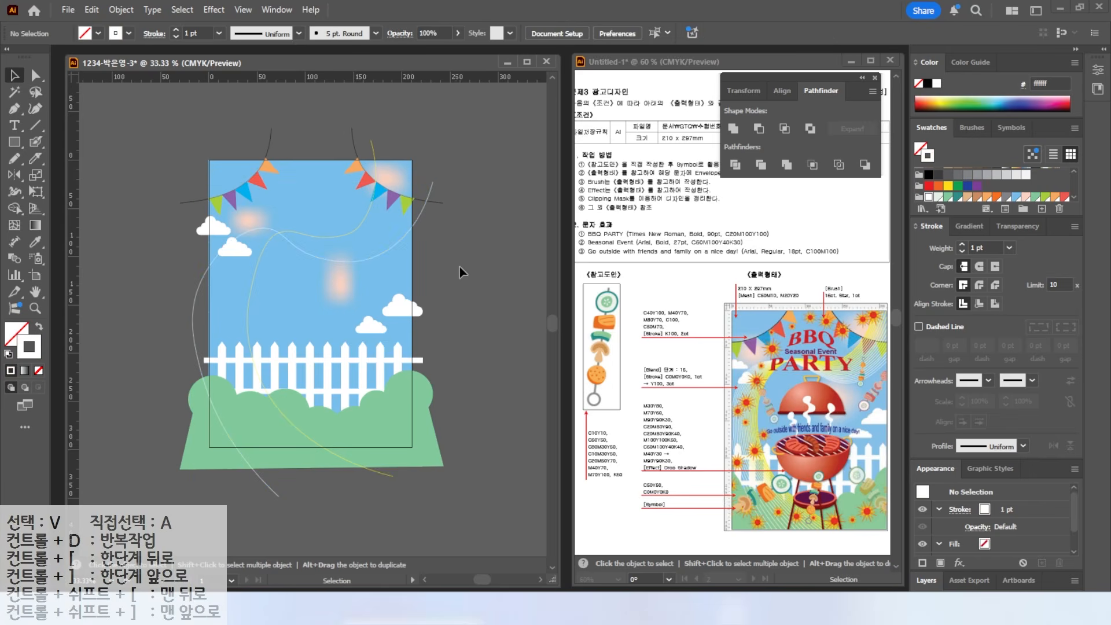
drag(383, 155, 420, 131)
drag(435, 185, 489, 185)
mouse_move(700, 395)
mouse_down()
mouse_move(691, 345)
mouse_move(700, 397)
mouse_move(685, 402)
mouse_move(701, 418)
mouse_up()
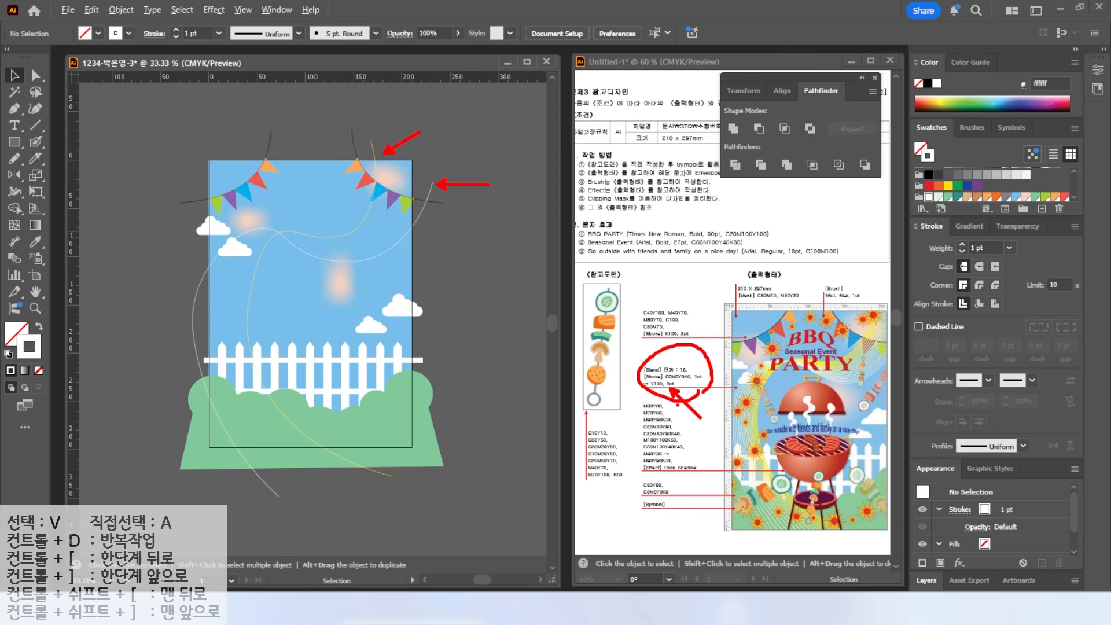
- Thicken the yellow curve's stroke to 3 pt
key(Escape)
click(377, 161)
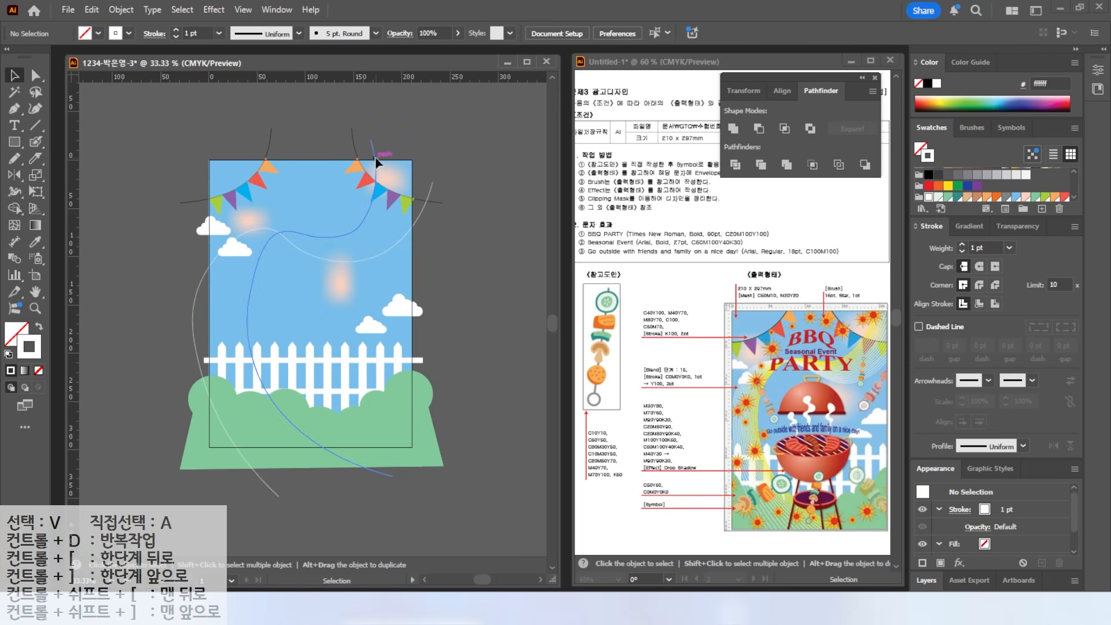
click(962, 245)
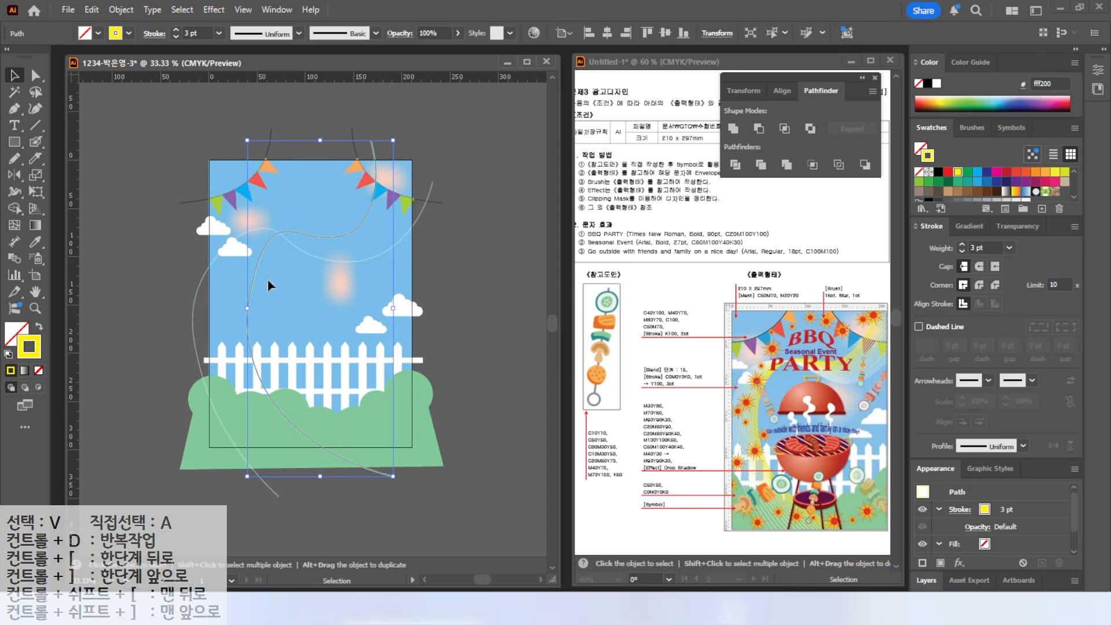
click(102, 142)
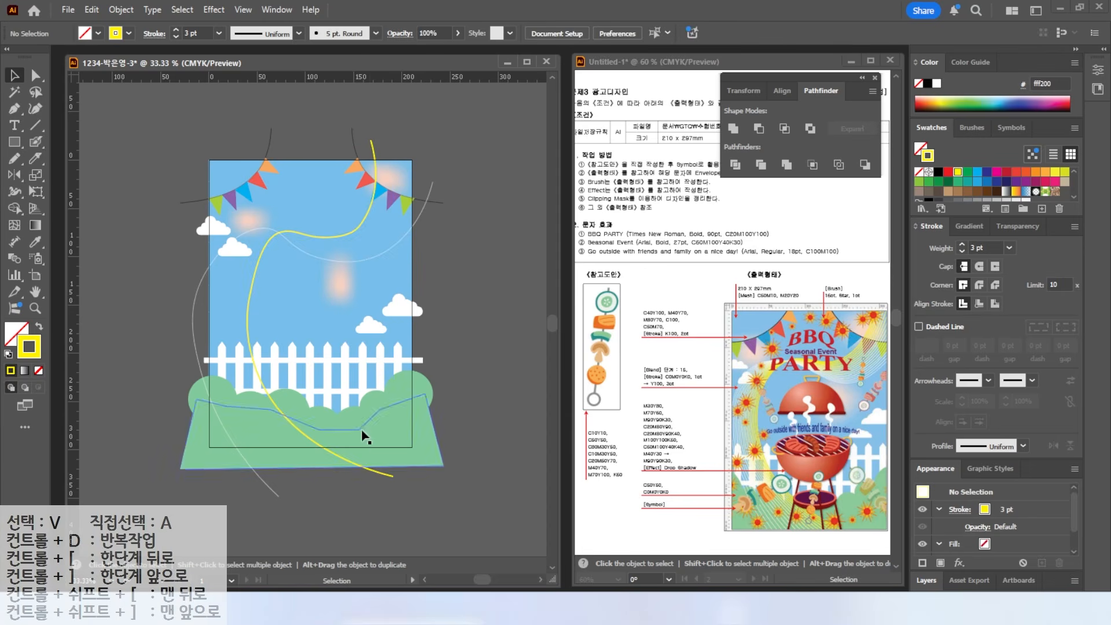
- Select the yellow and white curves together and blend them with Object > Blend > Make
click(376, 154)
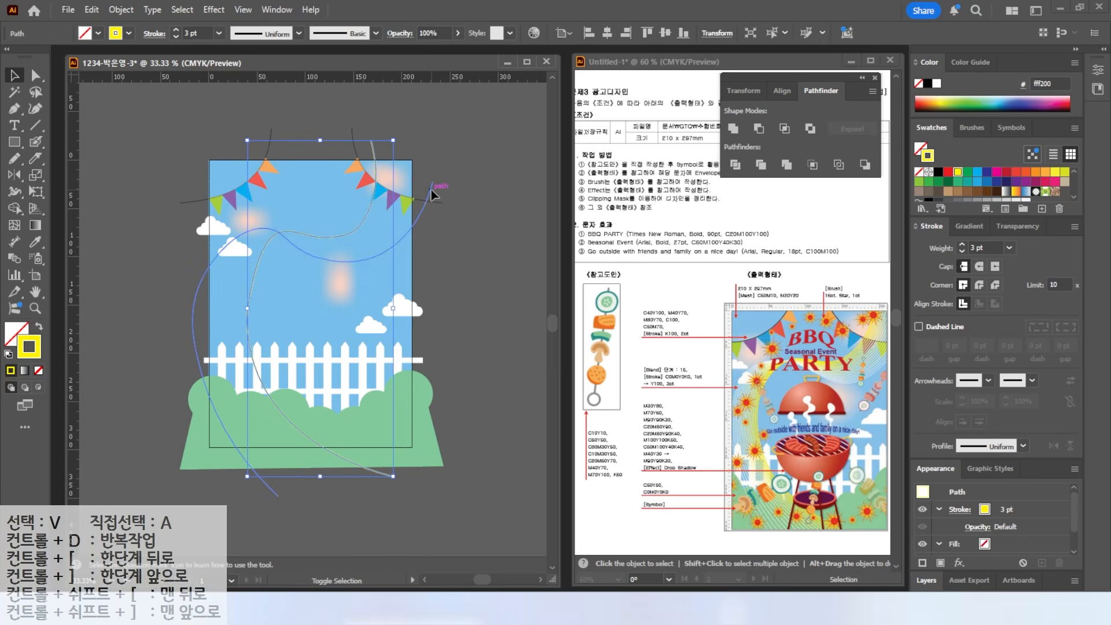
shift+click(433, 194)
click(121, 10)
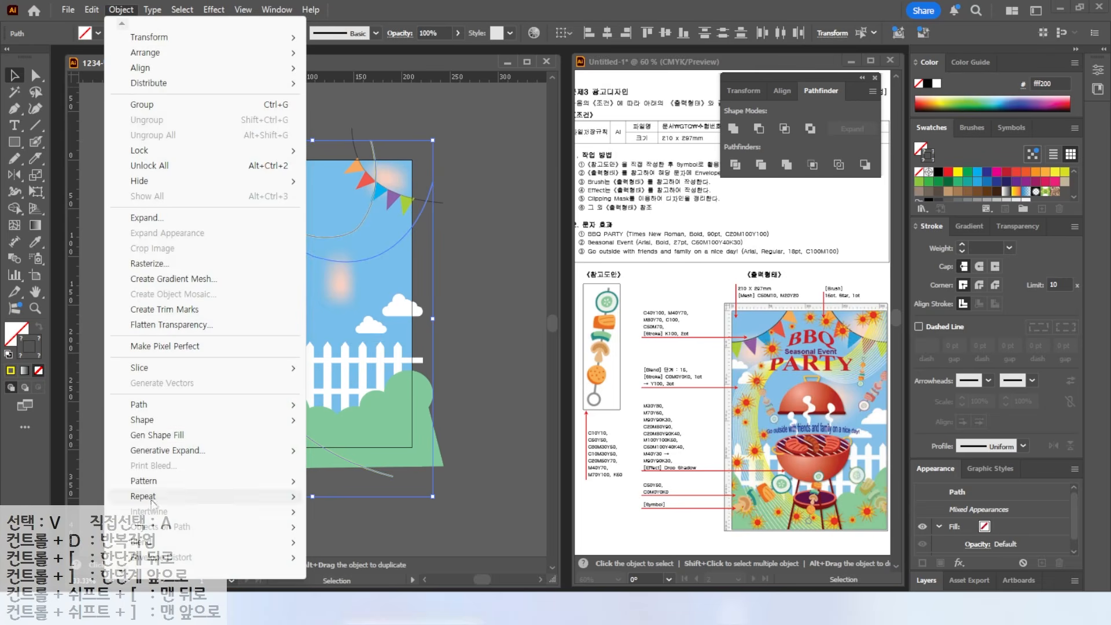
mouse_move(147, 543)
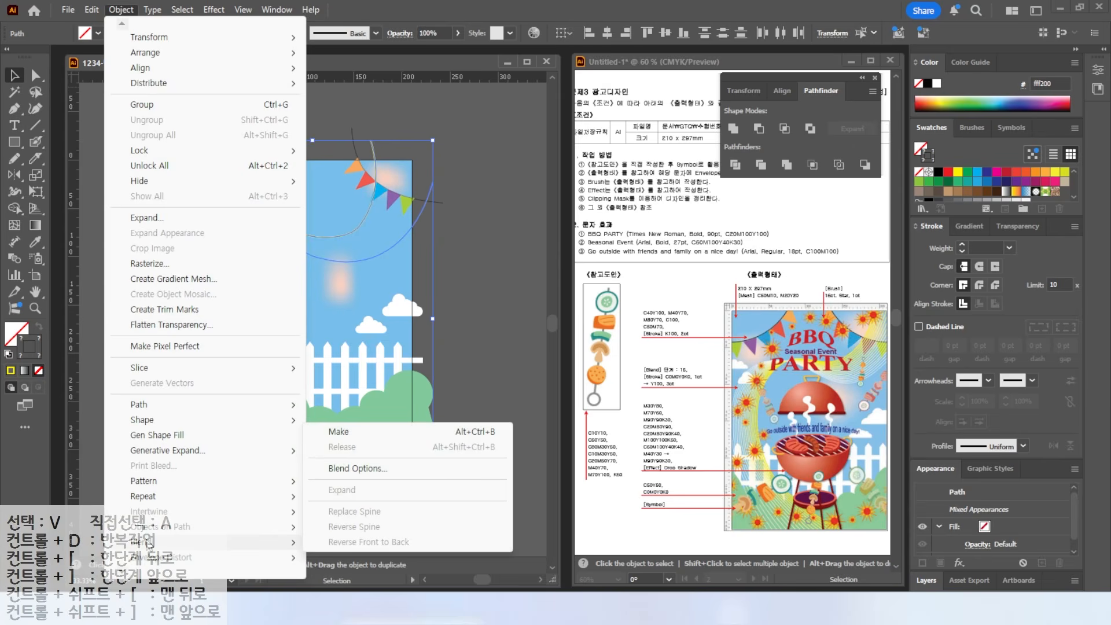
click(353, 432)
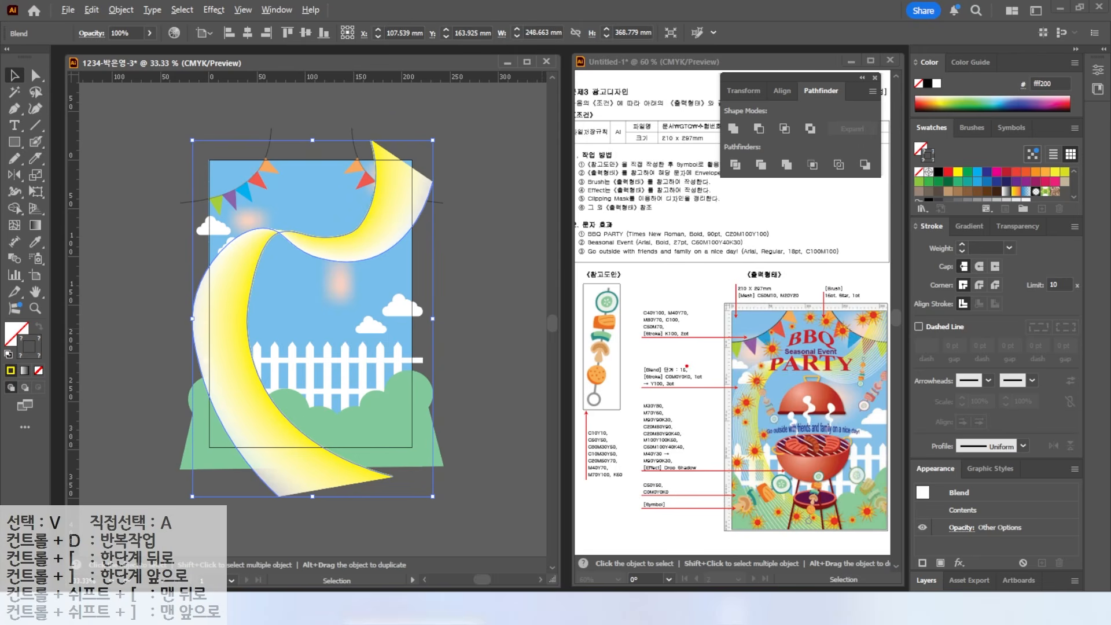
drag(683, 369, 717, 344)
drag(657, 374, 707, 371)
- Change the blend spacing to 15 Specified Steps, with preview on, and confirm
key(w)
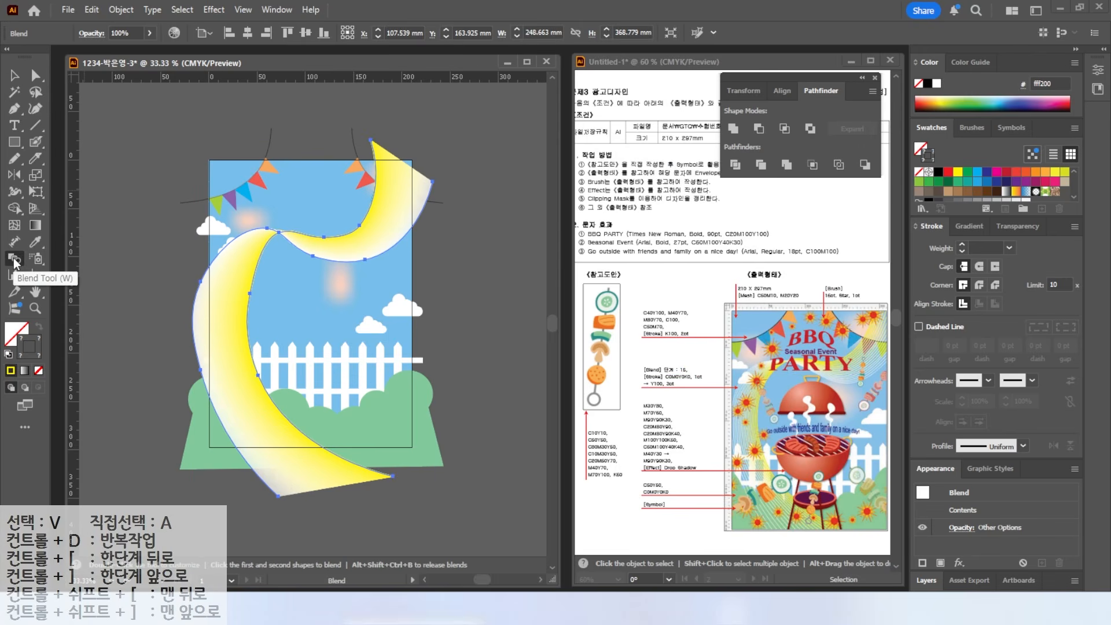
double_click(15, 261)
mouse_move(485, 149)
mouse_down()
mouse_move(467, 158)
mouse_move(478, 165)
mouse_up()
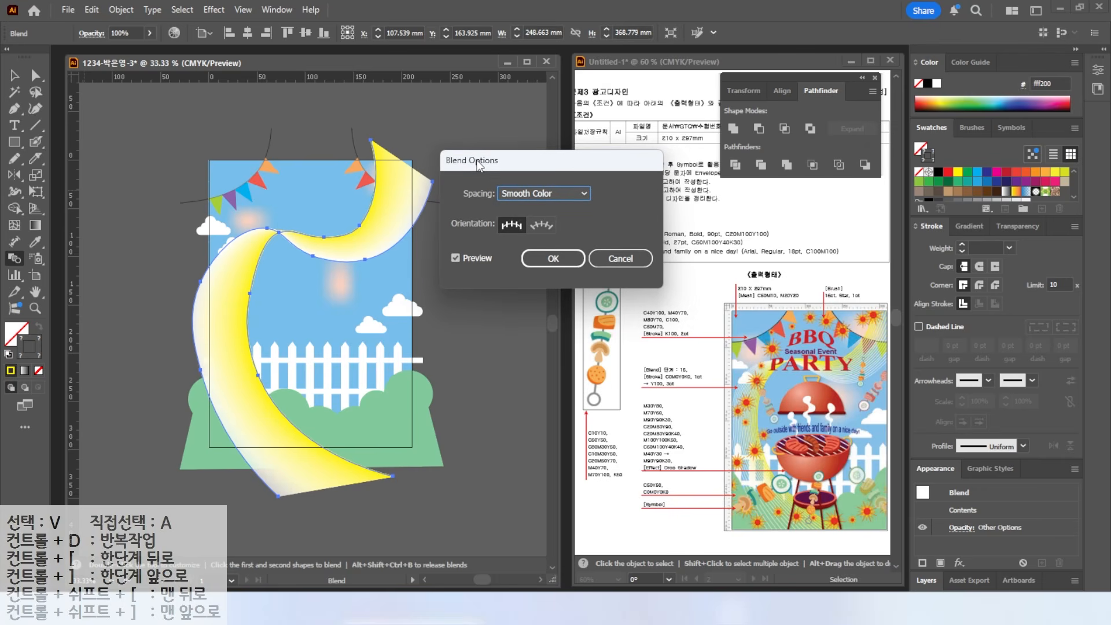
click(526, 193)
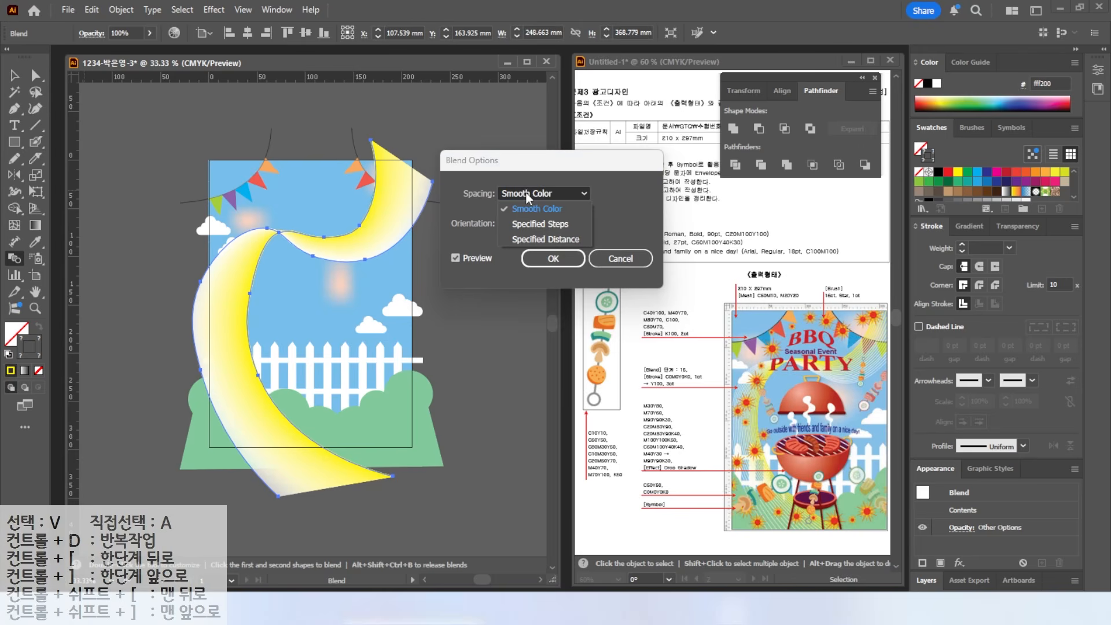
click(558, 226)
text(15)
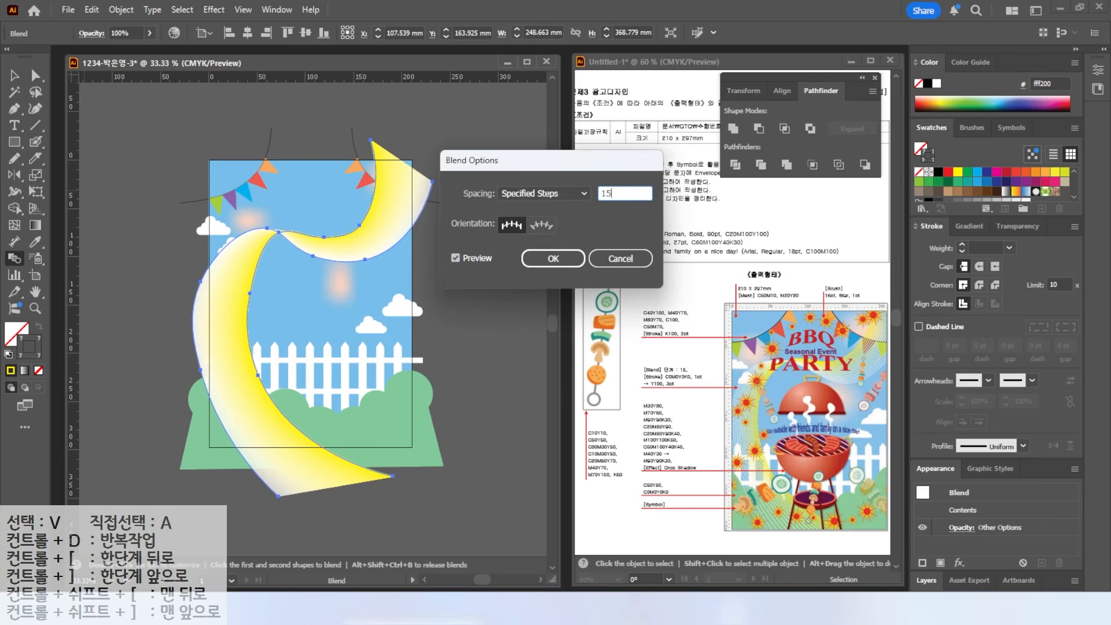
click(462, 254)
click(462, 254)
click(462, 254)
click(462, 254)
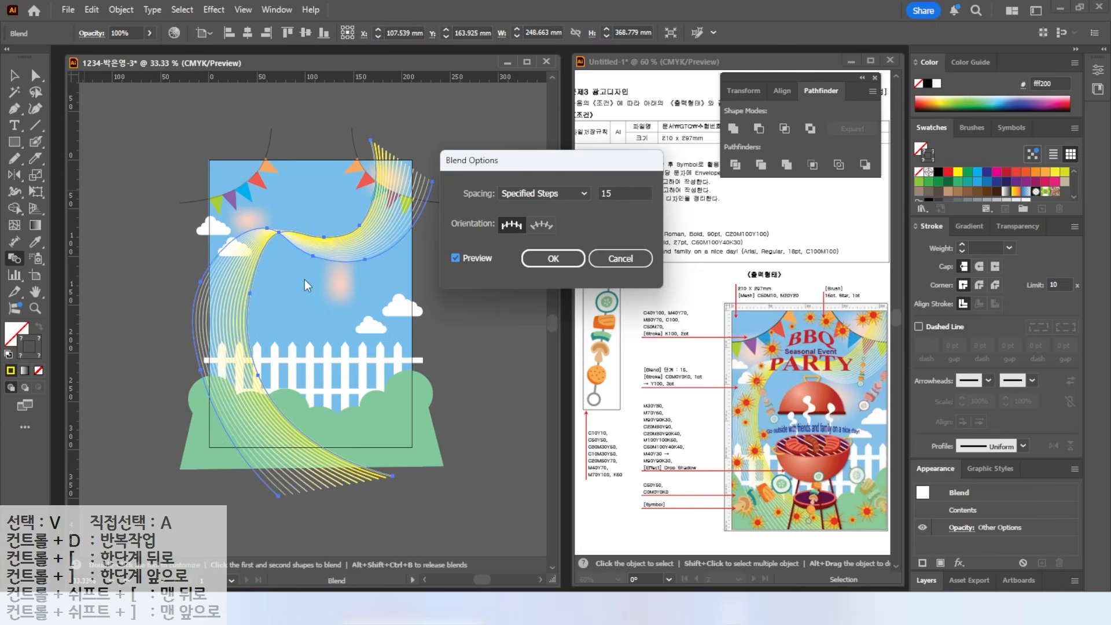
click(553, 258)
click(16, 75)
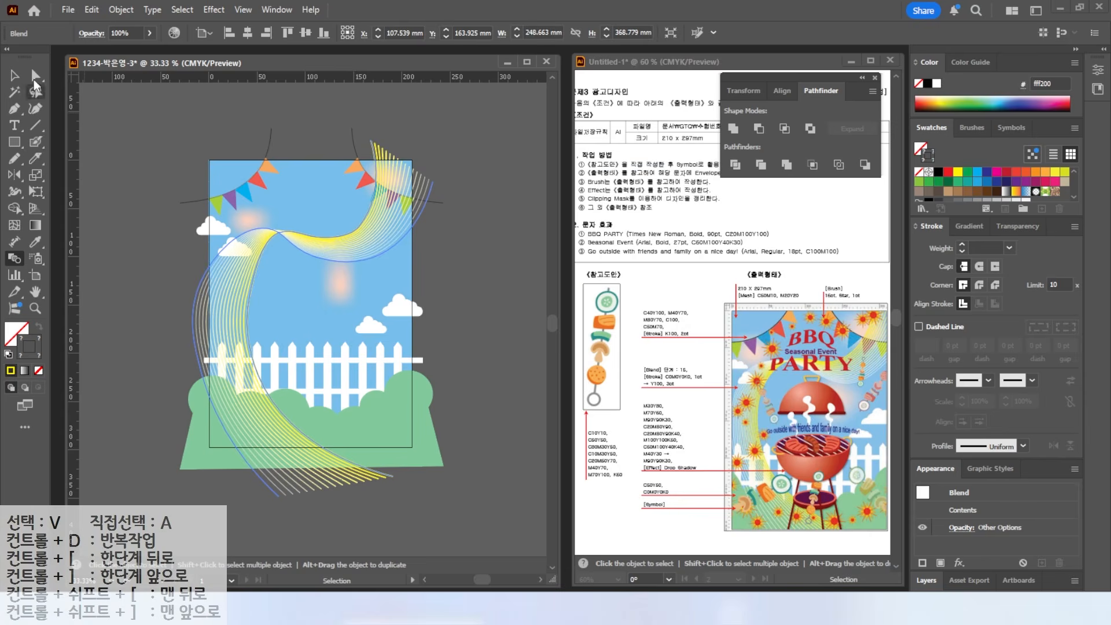
click(463, 235)
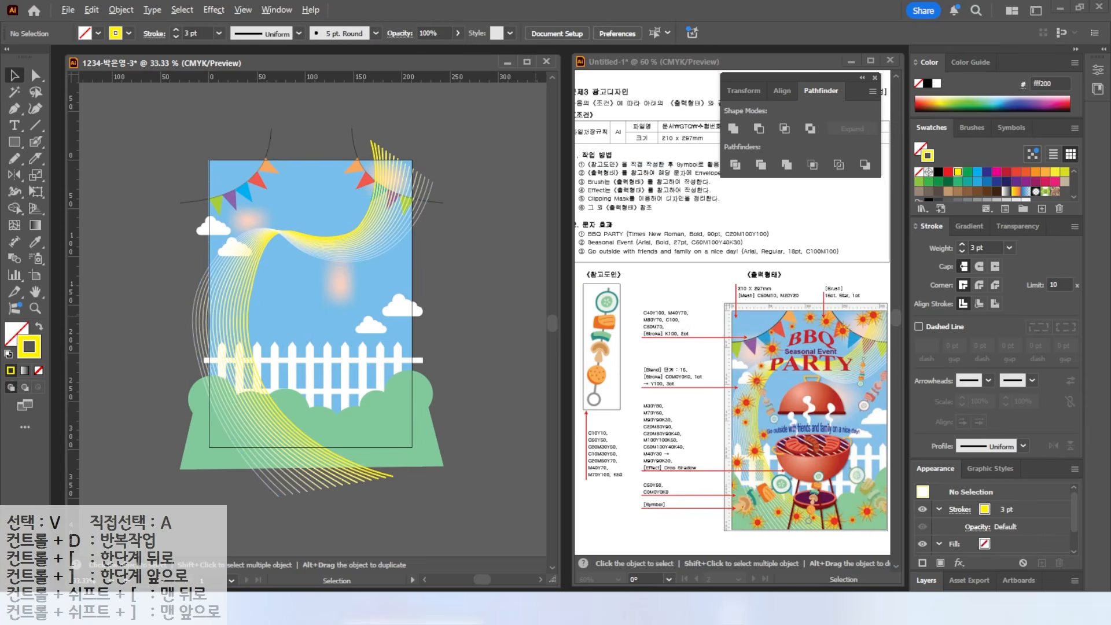
- Draw a Paintbrush curve from above the top right down across the poster, then select it
mouse_move(894, 285)
mouse_down()
mouse_move(854, 329)
mouse_move(792, 320)
mouse_move(730, 413)
mouse_move(756, 472)
mouse_move(734, 492)
mouse_move(792, 523)
mouse_move(900, 492)
mouse_up()
key(Escape)
click(36, 143)
drag(35, 143, 70, 142)
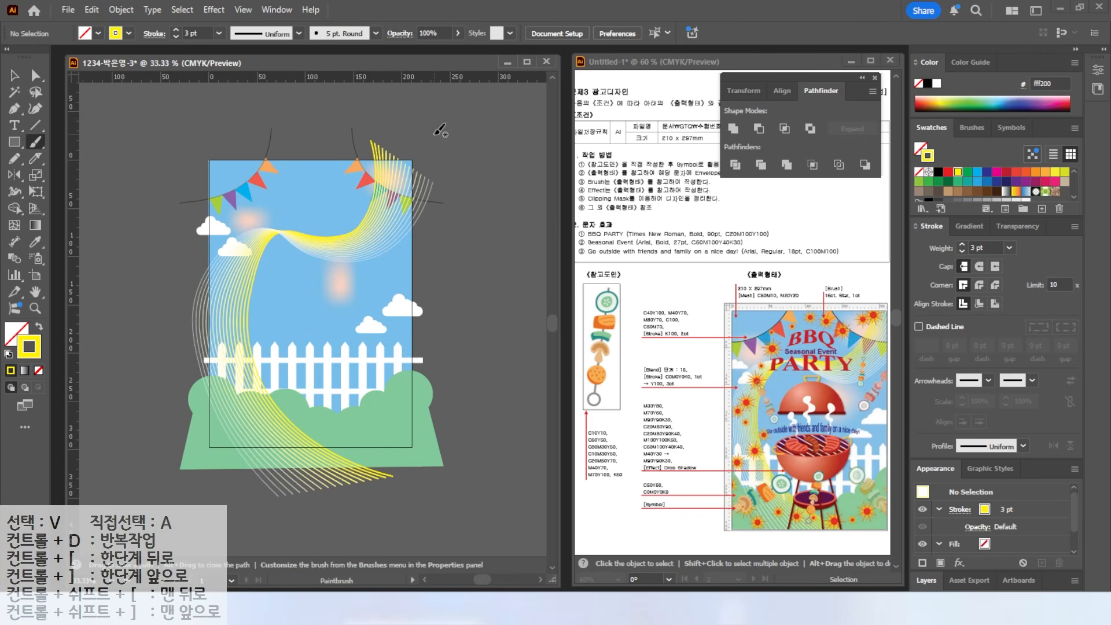
drag(434, 135, 430, 168)
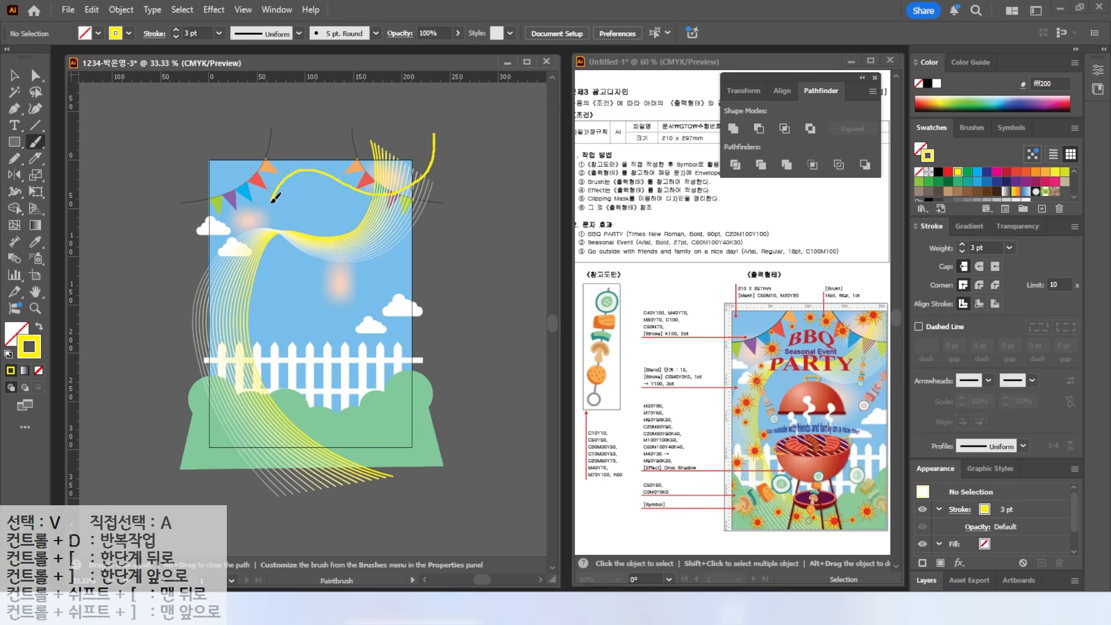
mouse_move(266, 384)
mouse_down()
mouse_move(295, 435)
mouse_move(378, 427)
mouse_move(465, 388)
mouse_up()
key(v)
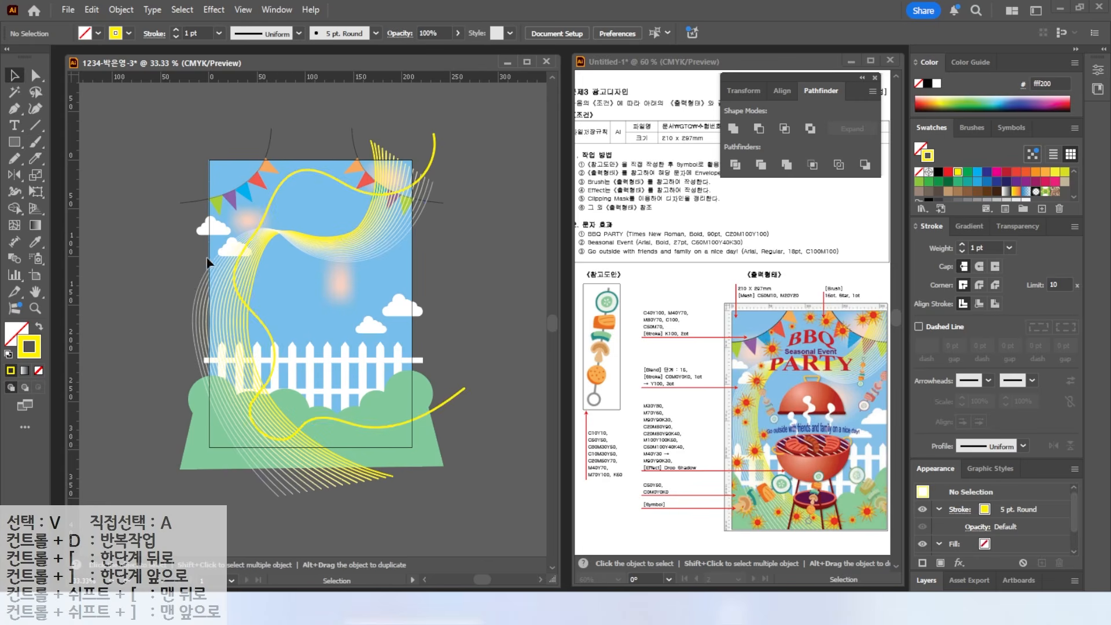
click(277, 188)
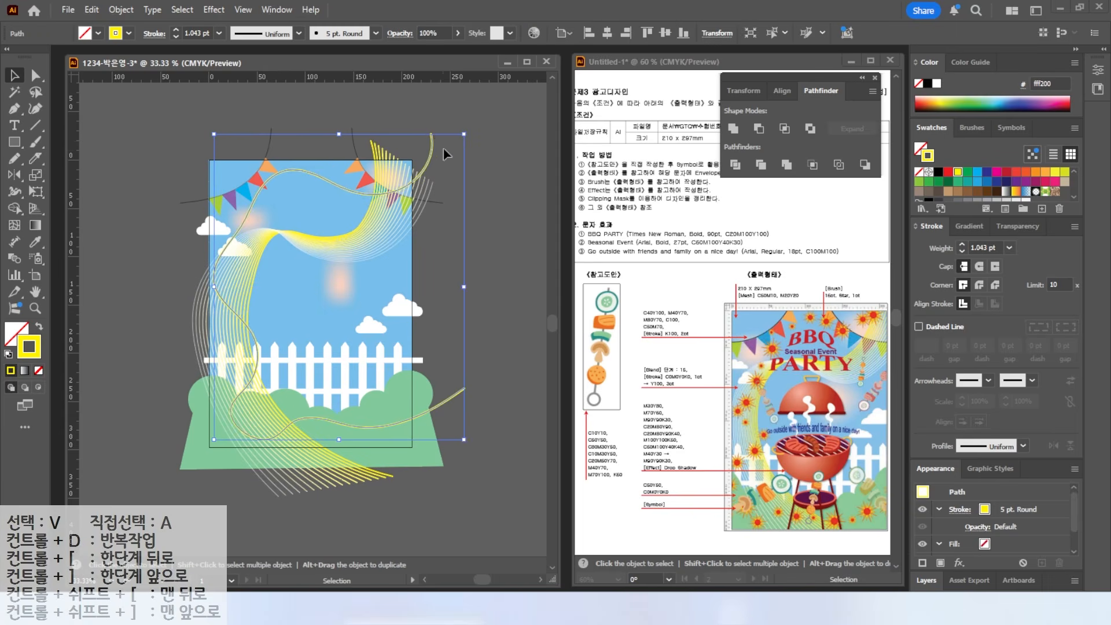
- Open the Borders_Dashed brush library from the Brushes panel, showing brushes as thumbnails
click(972, 129)
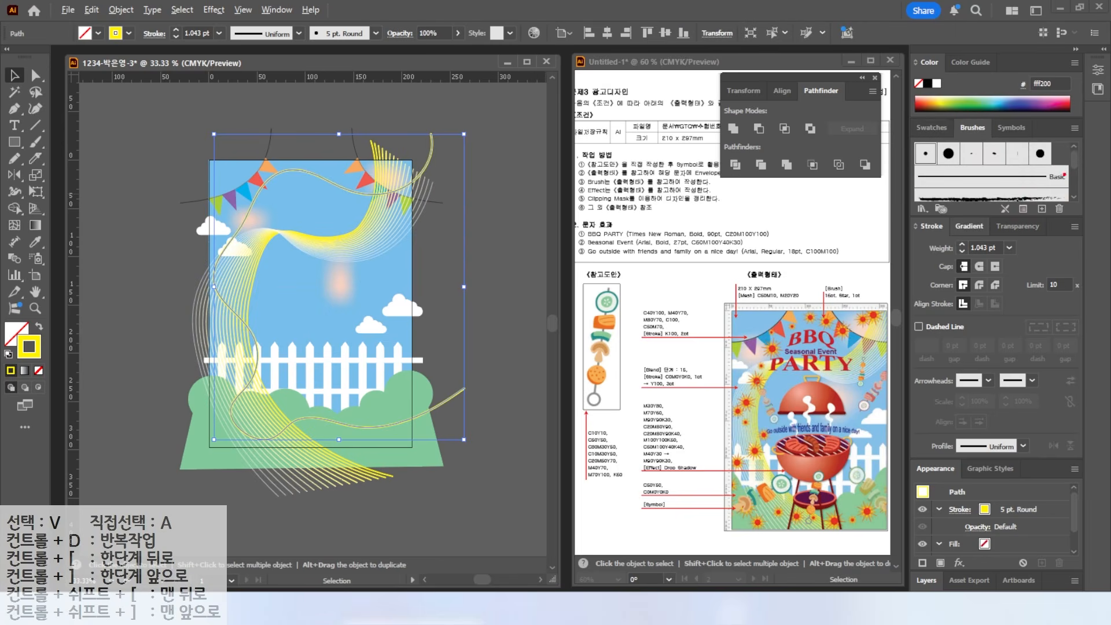
drag(1074, 155, 1072, 192)
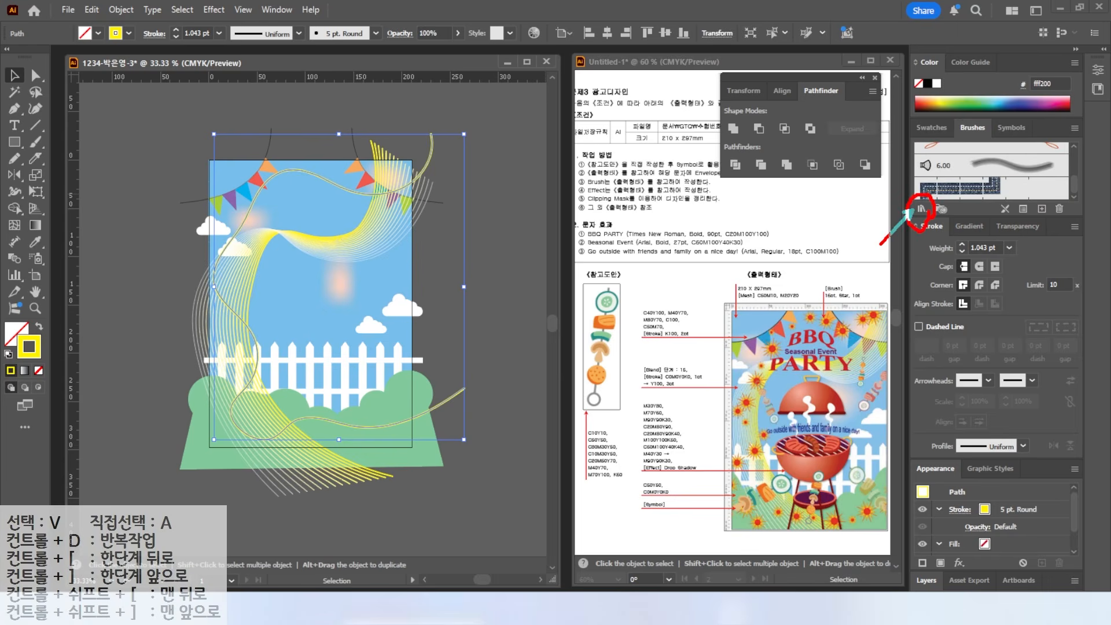
click(921, 209)
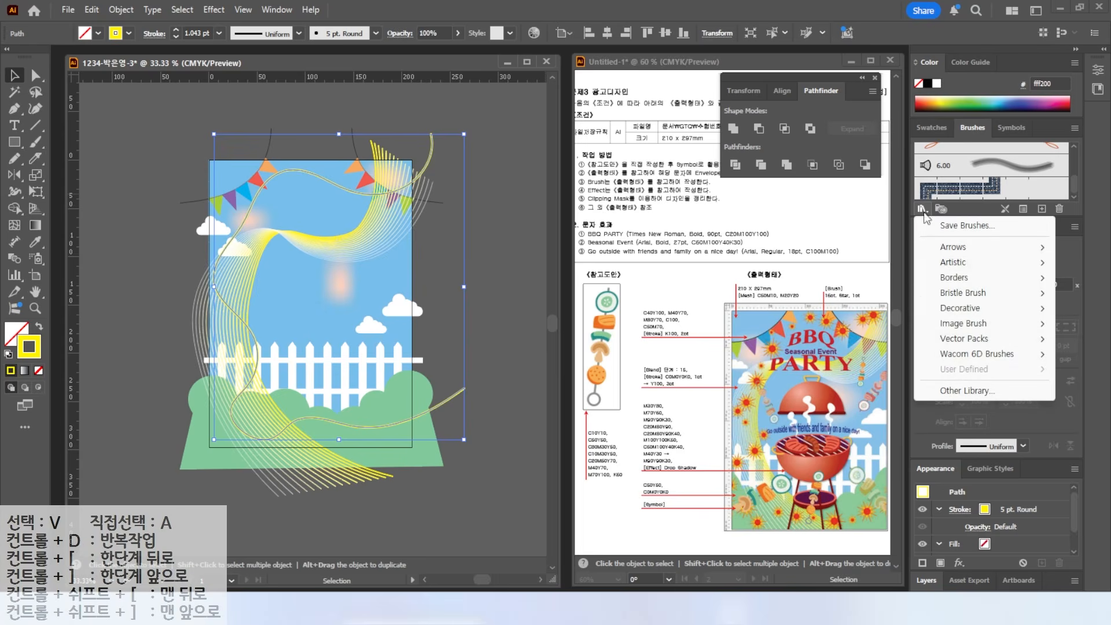
mouse_move(969, 298)
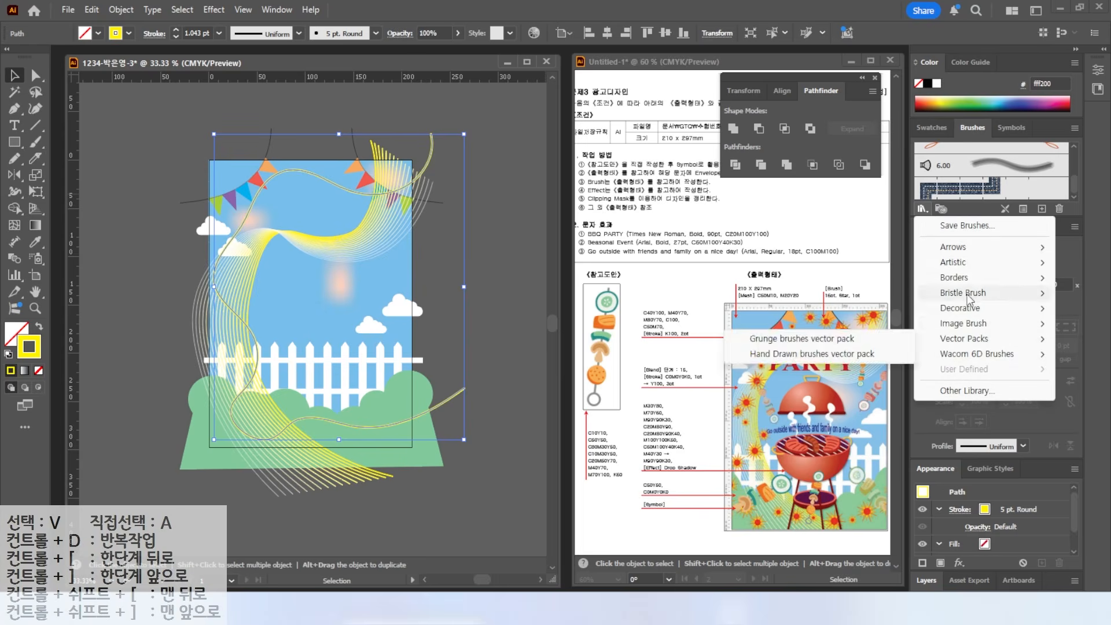
mouse_move(955, 278)
click(810, 278)
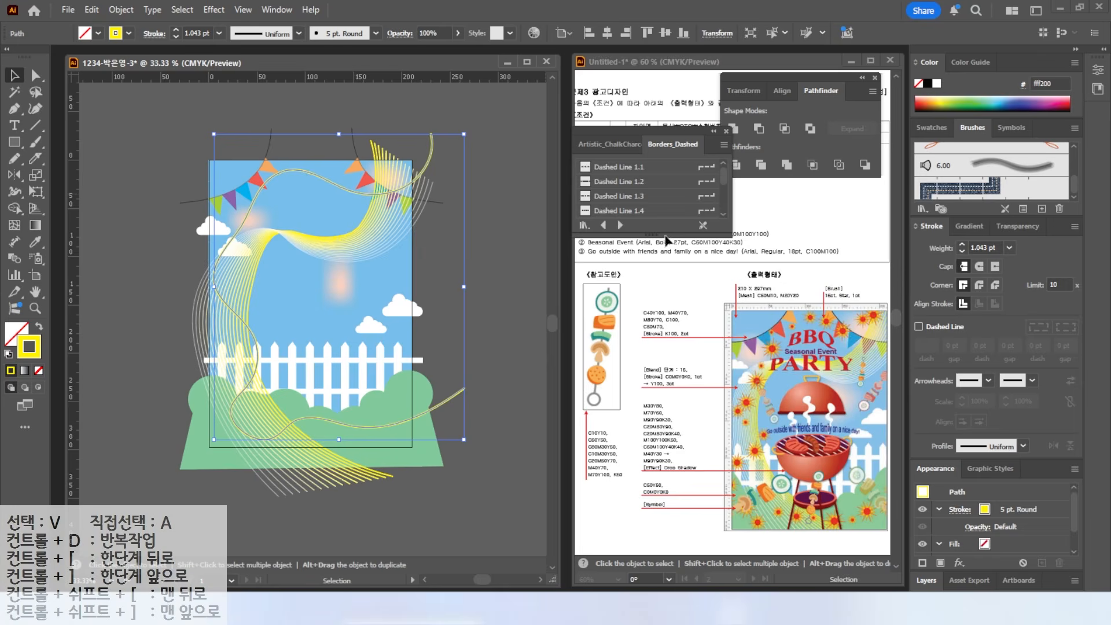
drag(618, 132, 483, 100)
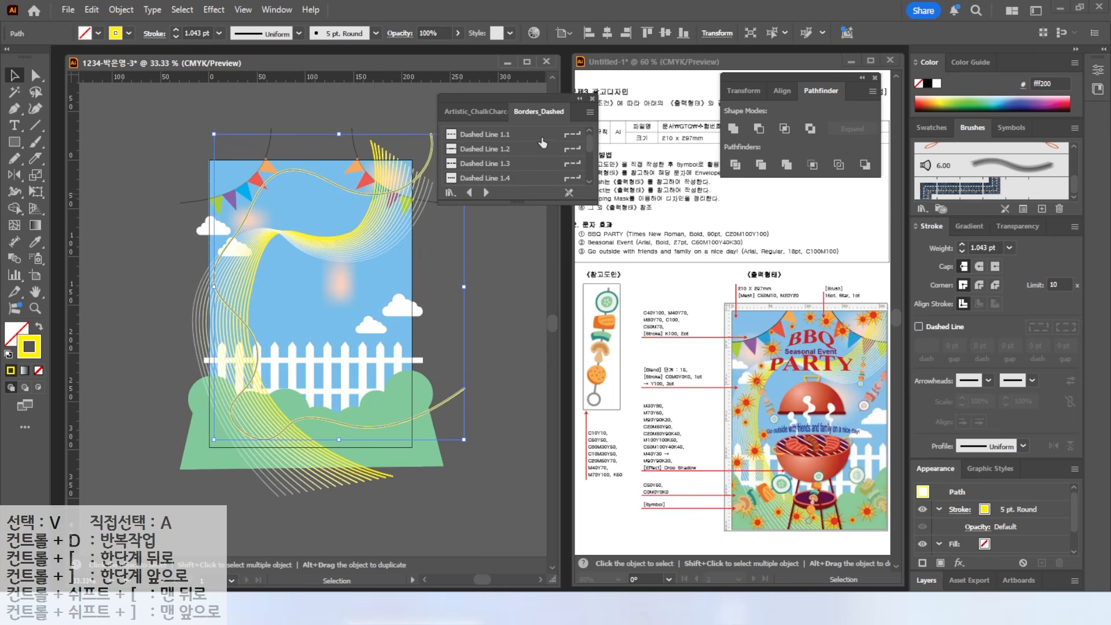
click(589, 112)
click(620, 165)
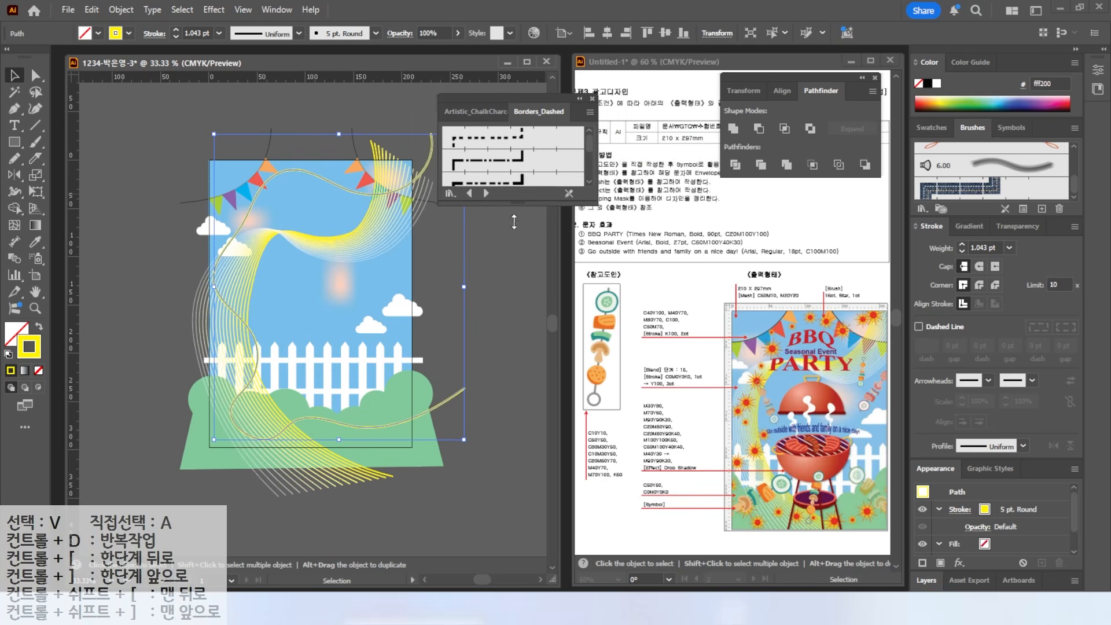
drag(514, 221, 486, 394)
- Step to the Decorative_Scatter library and apply the 16pt. Star brush to the curve
click(486, 384)
click(486, 385)
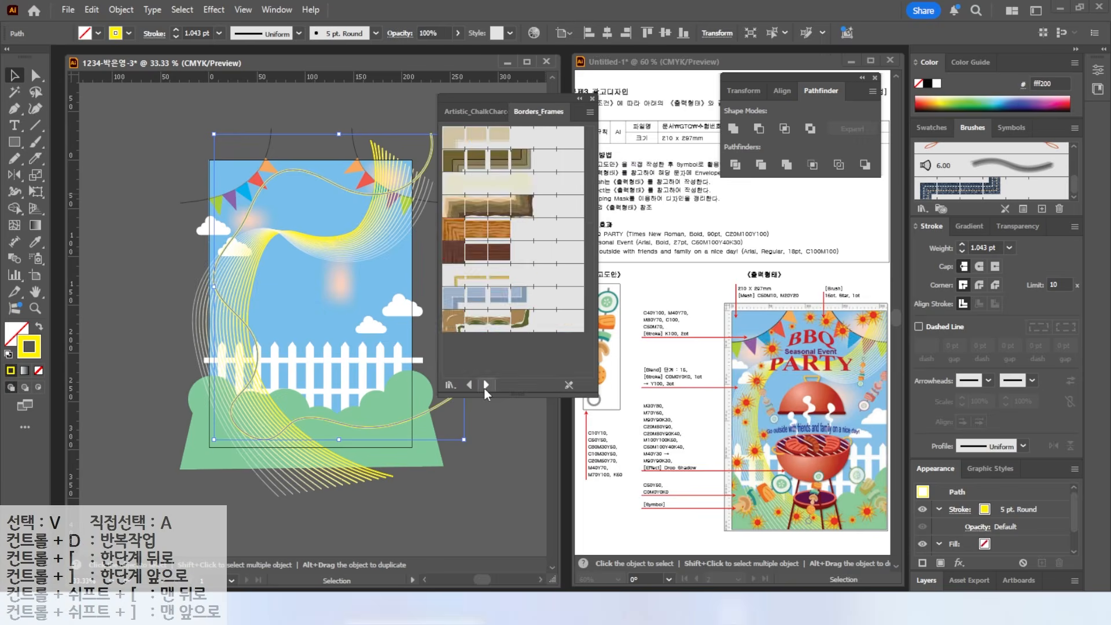
click(486, 385)
click(486, 385)
click(486, 384)
click(486, 385)
click(486, 384)
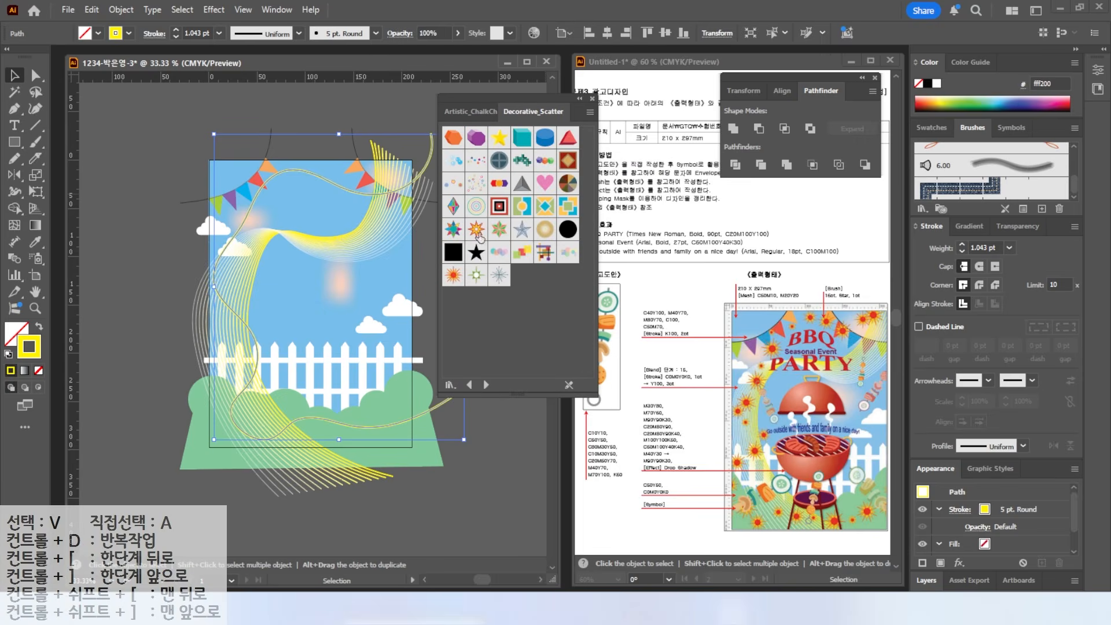
click(453, 276)
click(592, 99)
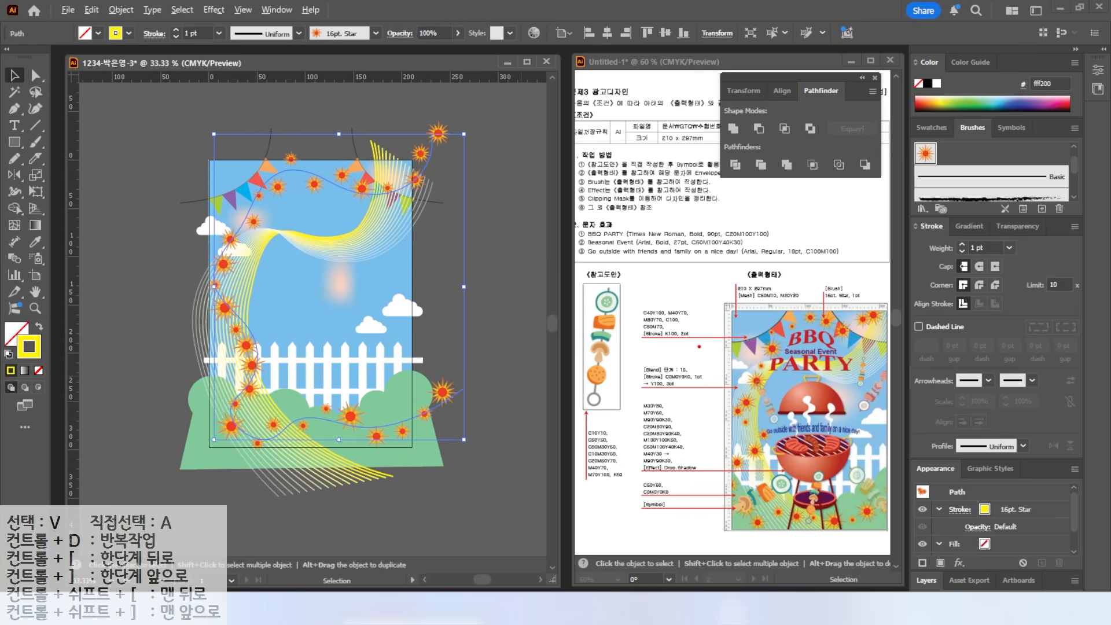
mouse_move(859, 284)
mouse_down()
mouse_move(809, 310)
mouse_move(870, 307)
mouse_up()
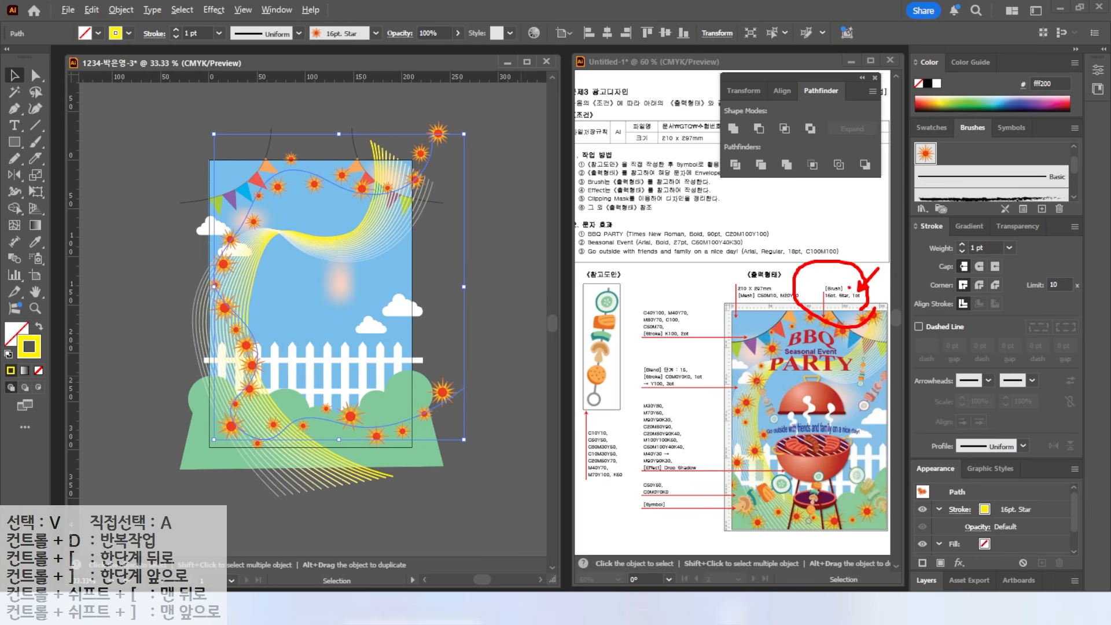
key(Escape)
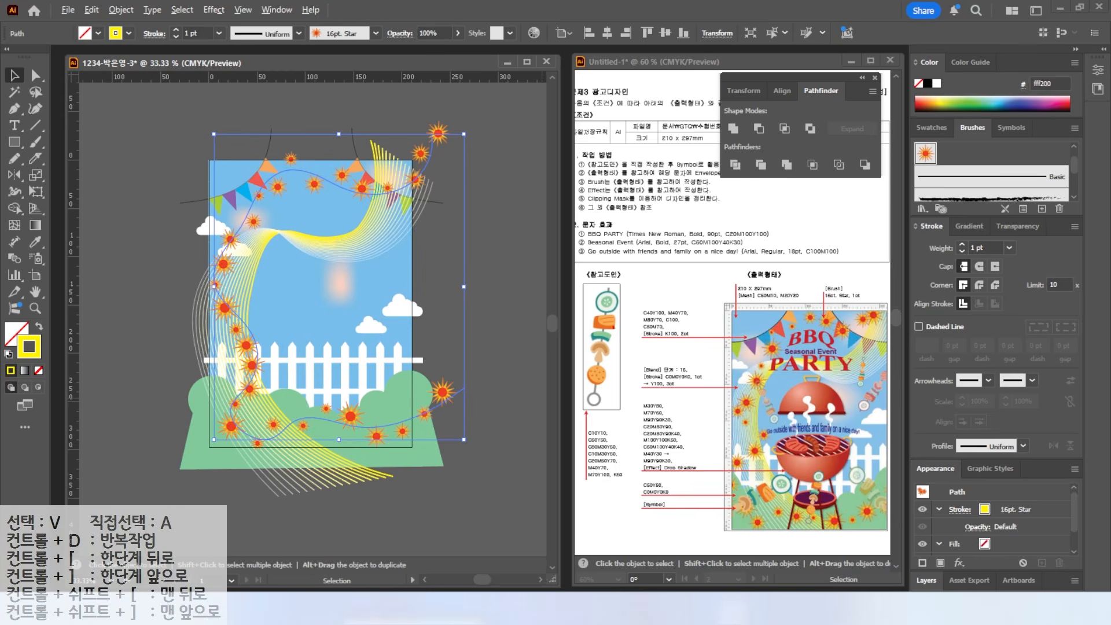
mouse_move(601, 411)
mouse_down()
mouse_move(564, 301)
mouse_move(645, 373)
mouse_up()
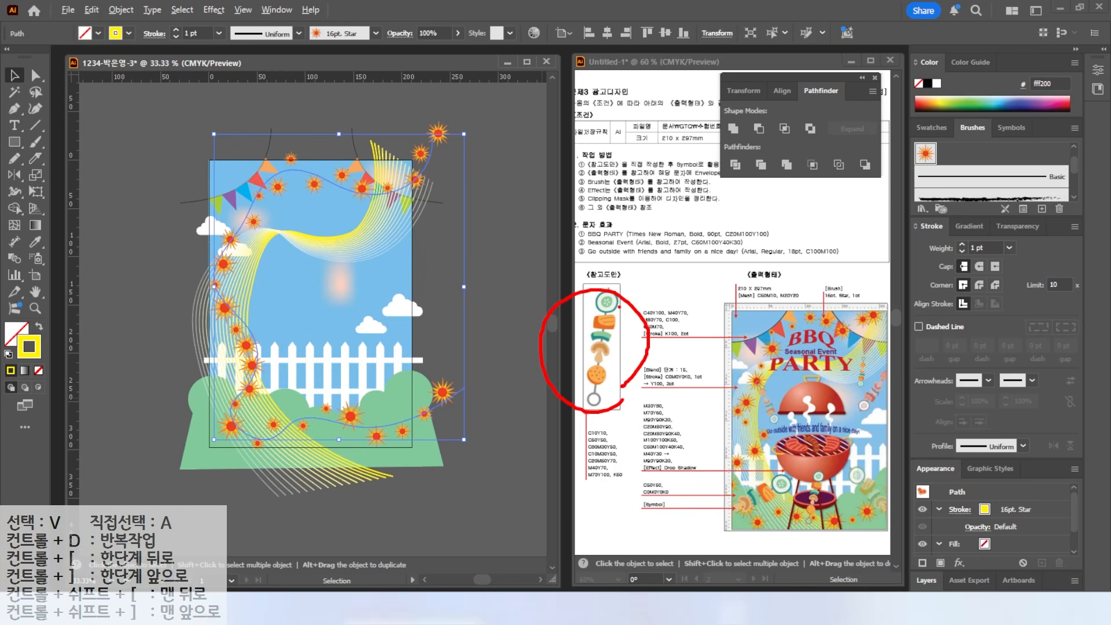
key(Escape)
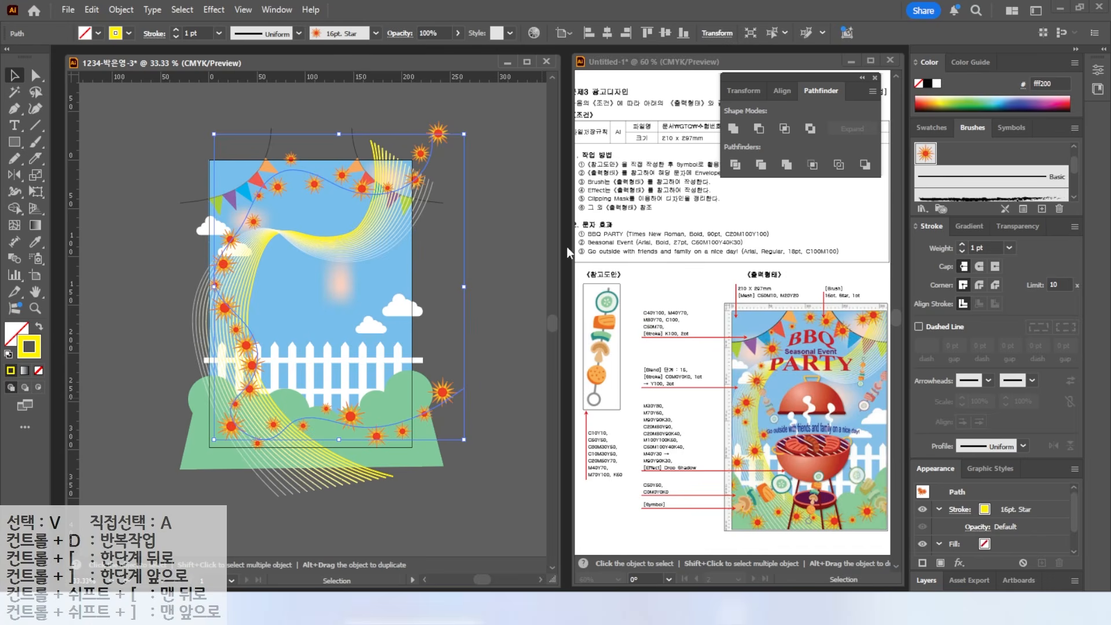
click(505, 268)
click(1012, 128)
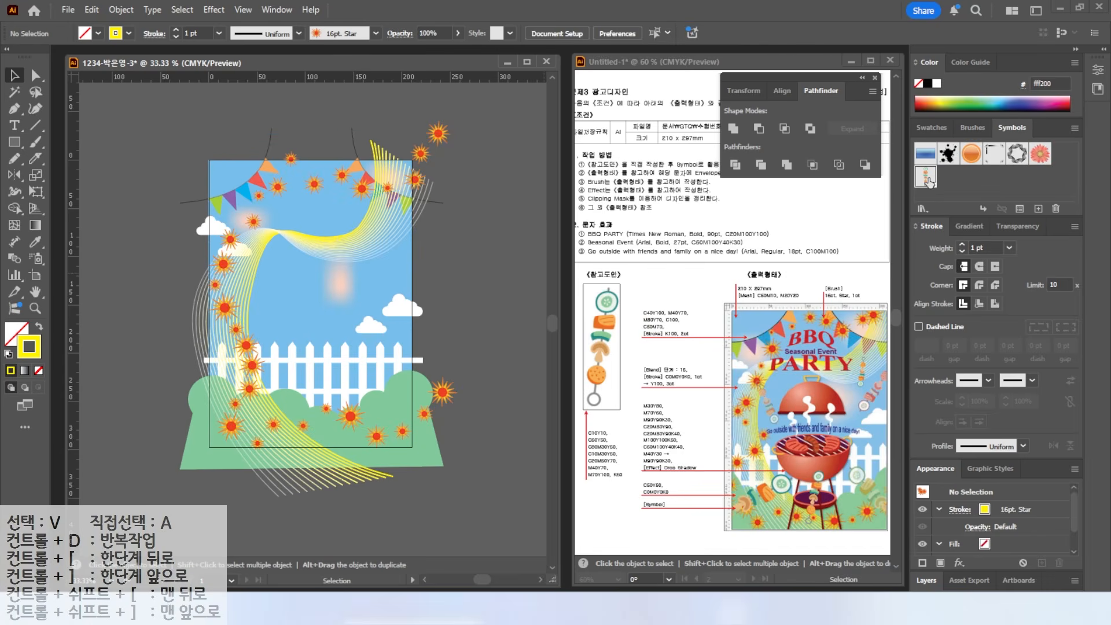
- Spray skewer symbols at the top right, along the lower poster and on the left side
mouse_move(751, 427)
mouse_down()
mouse_move(758, 392)
mouse_move(775, 417)
mouse_up()
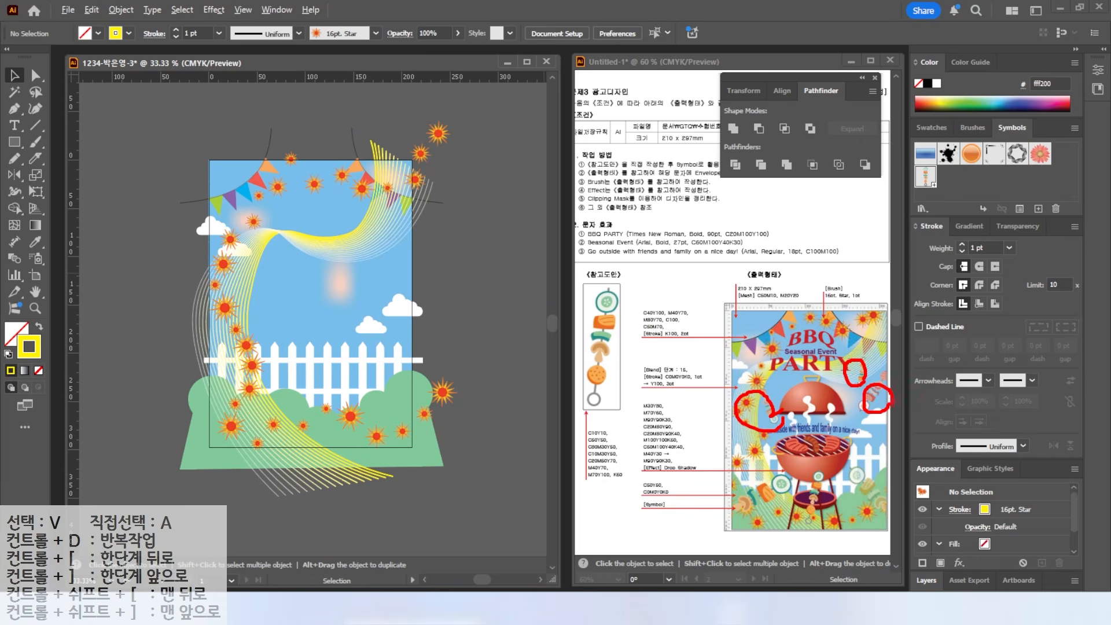
drag(868, 479, 878, 477)
drag(752, 478, 768, 511)
key(Escape)
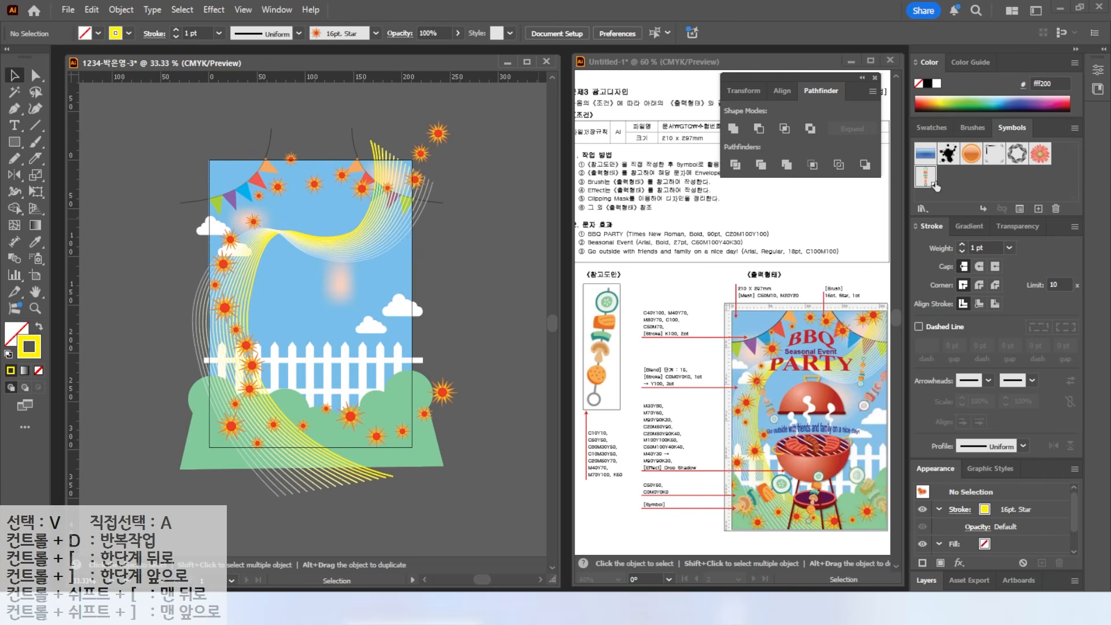
click(32, 265)
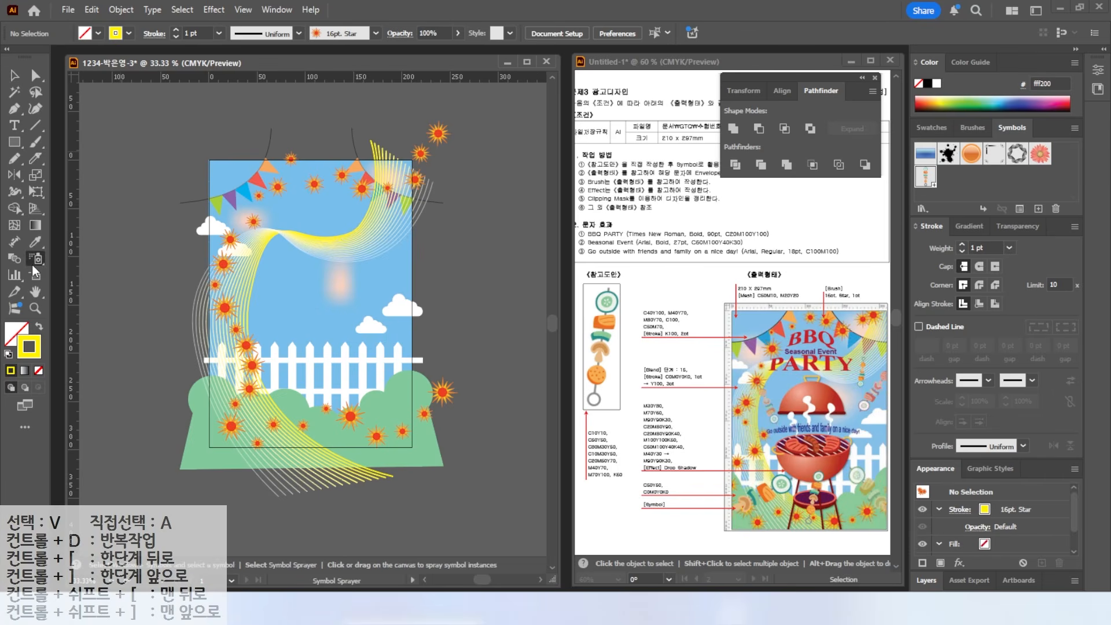
click(382, 228)
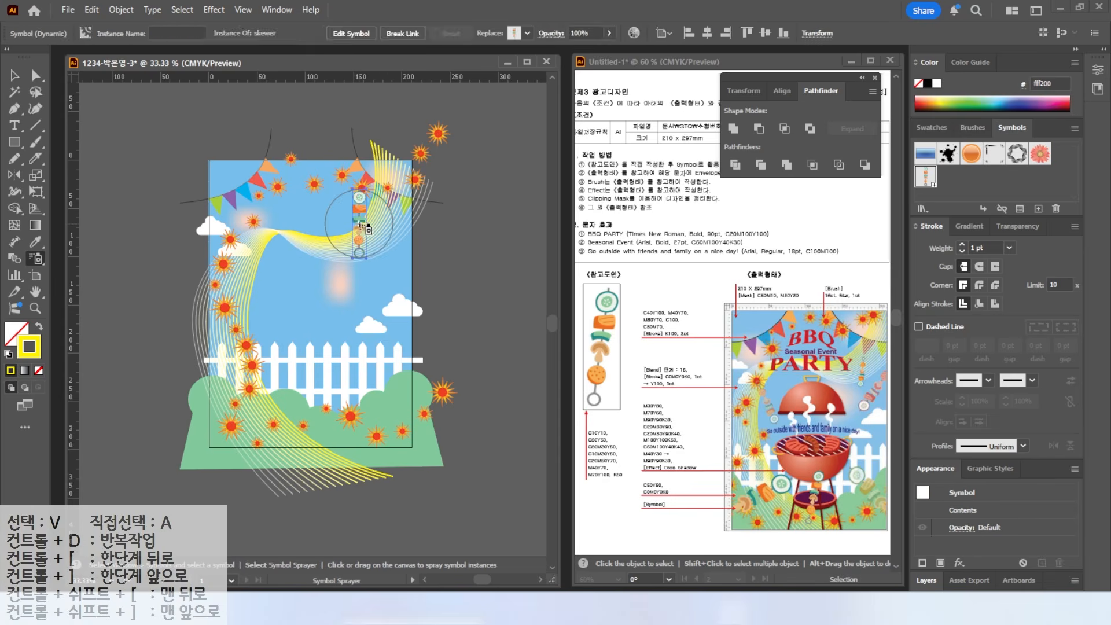
mouse_move(392, 286)
mouse_down()
mouse_move(381, 394)
mouse_move(315, 442)
mouse_move(316, 419)
mouse_move(301, 405)
mouse_move(232, 405)
mouse_move(268, 296)
mouse_up()
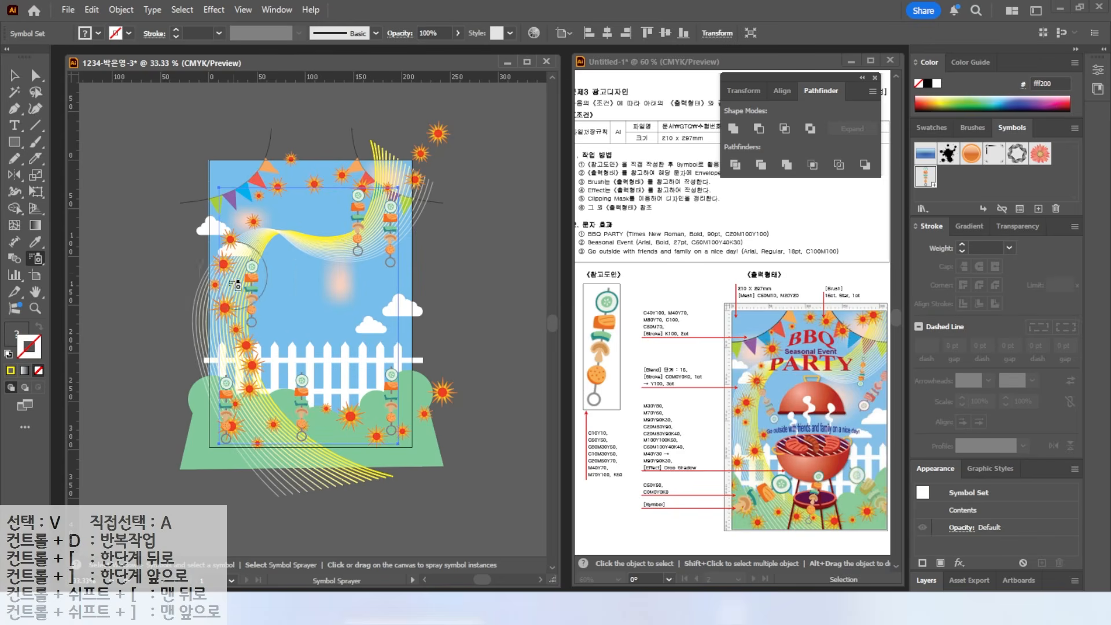
mouse_move(297, 249)
mouse_down()
mouse_move(260, 299)
mouse_move(244, 289)
mouse_up()
scroll(264, 306, up, 2)
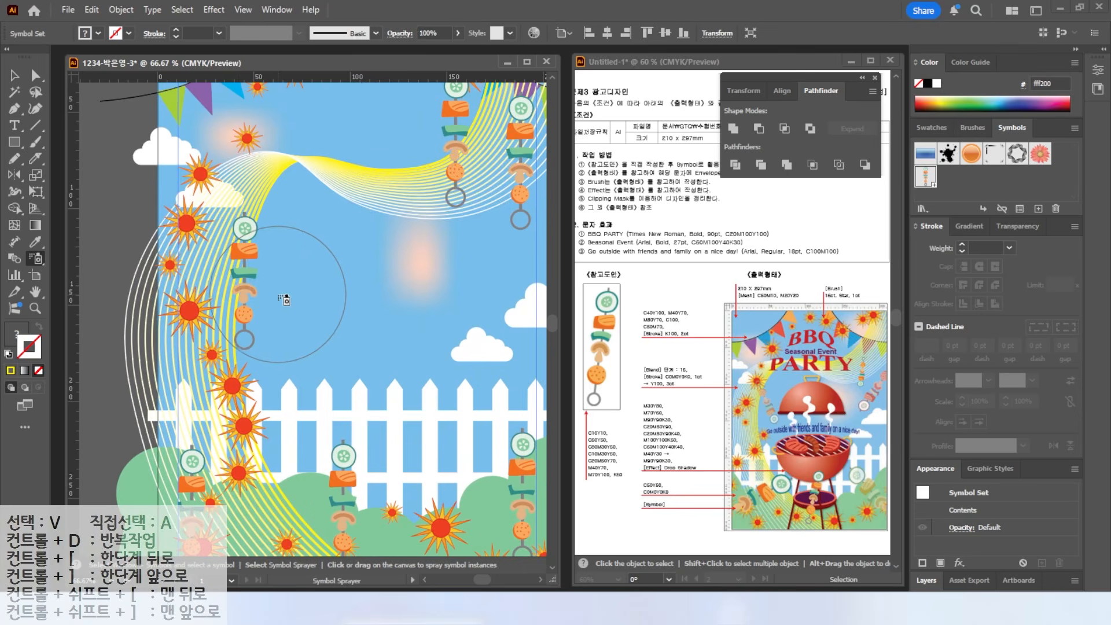
scroll(165, 245, down, 1)
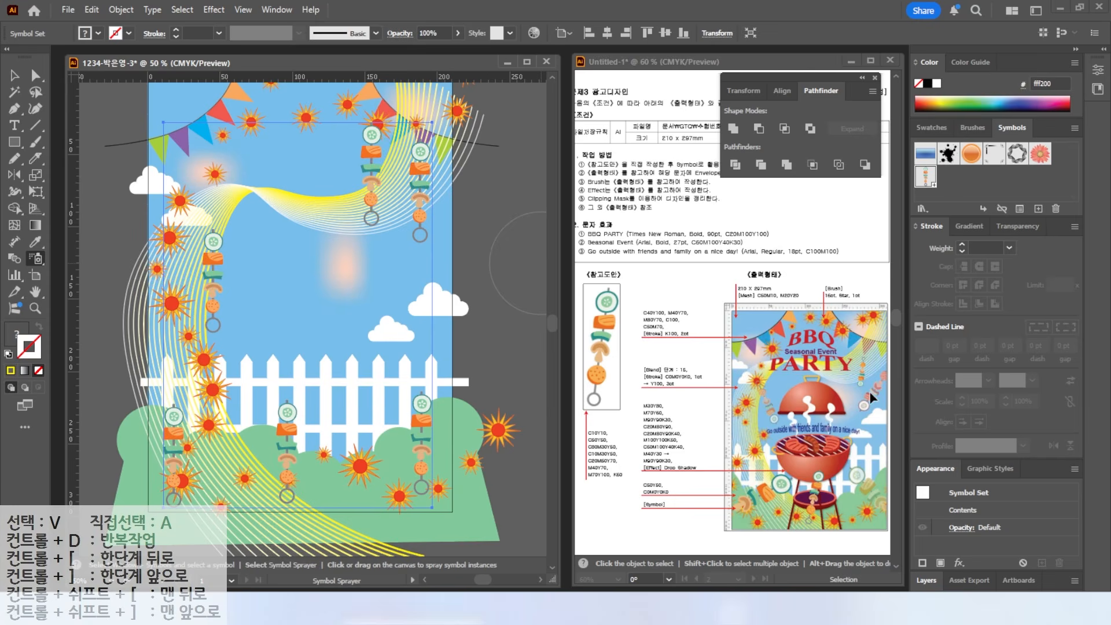
right_click(38, 260)
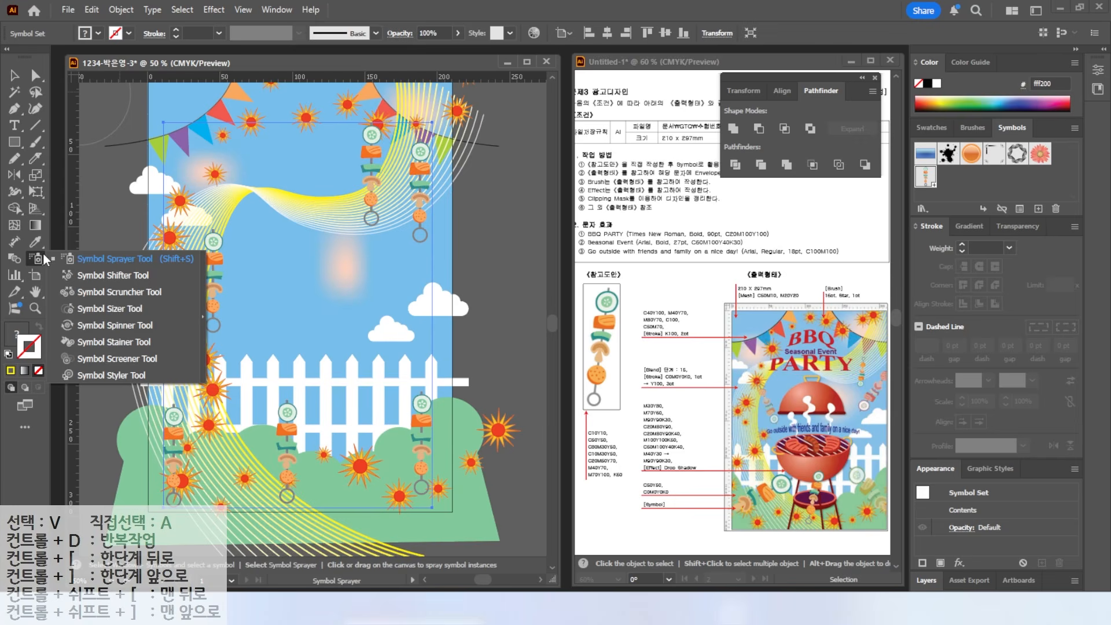
- Float the symbolism tools near the canvas and shift the skewer symbols right and down
click(203, 316)
drag(140, 269, 594, 79)
click(531, 105)
mouse_move(371, 183)
mouse_down()
mouse_move(454, 225)
mouse_move(385, 195)
mouse_move(297, 322)
mouse_move(204, 283)
mouse_move(174, 463)
mouse_move(226, 446)
mouse_move(435, 461)
mouse_move(430, 437)
mouse_up()
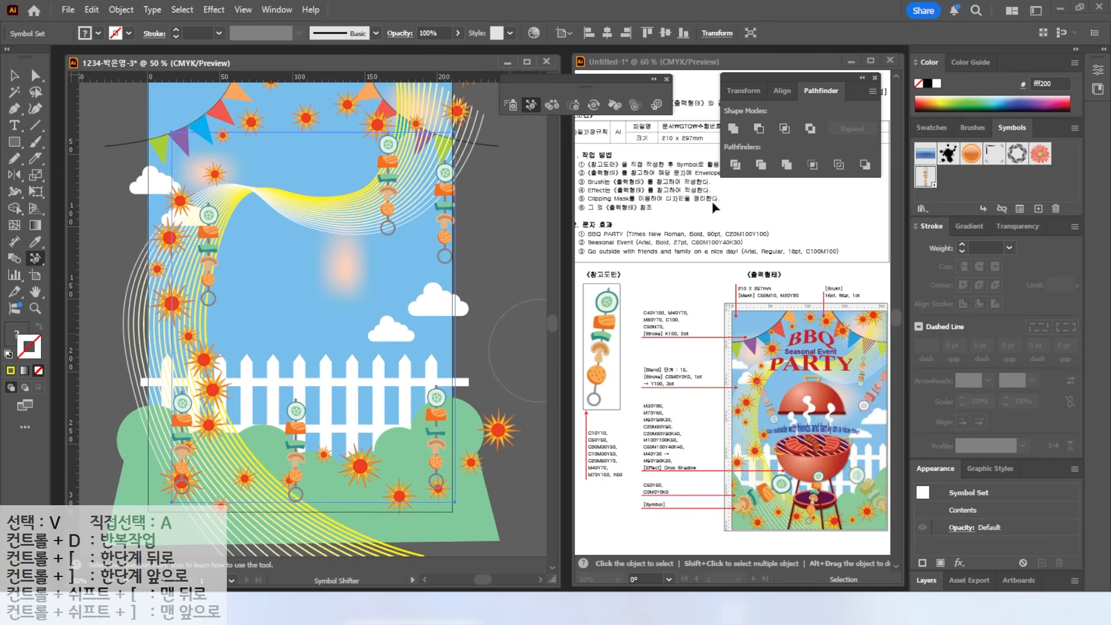
- Spin each skewer (bottom, left, top) to a different tilt with the Symbol Spinner
click(594, 105)
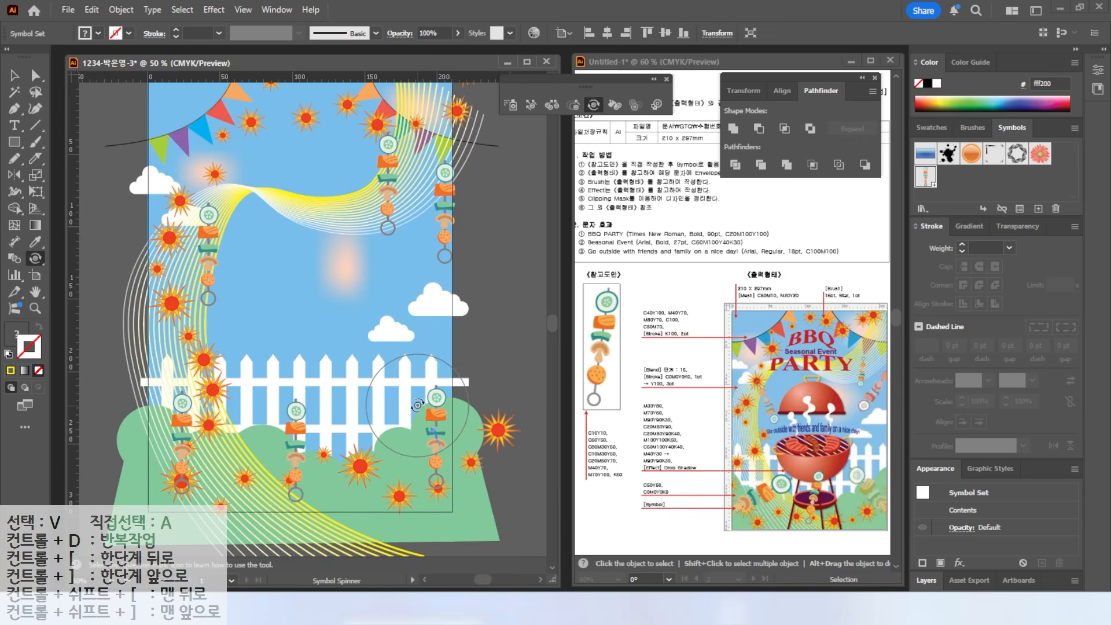
drag(413, 422, 413, 423)
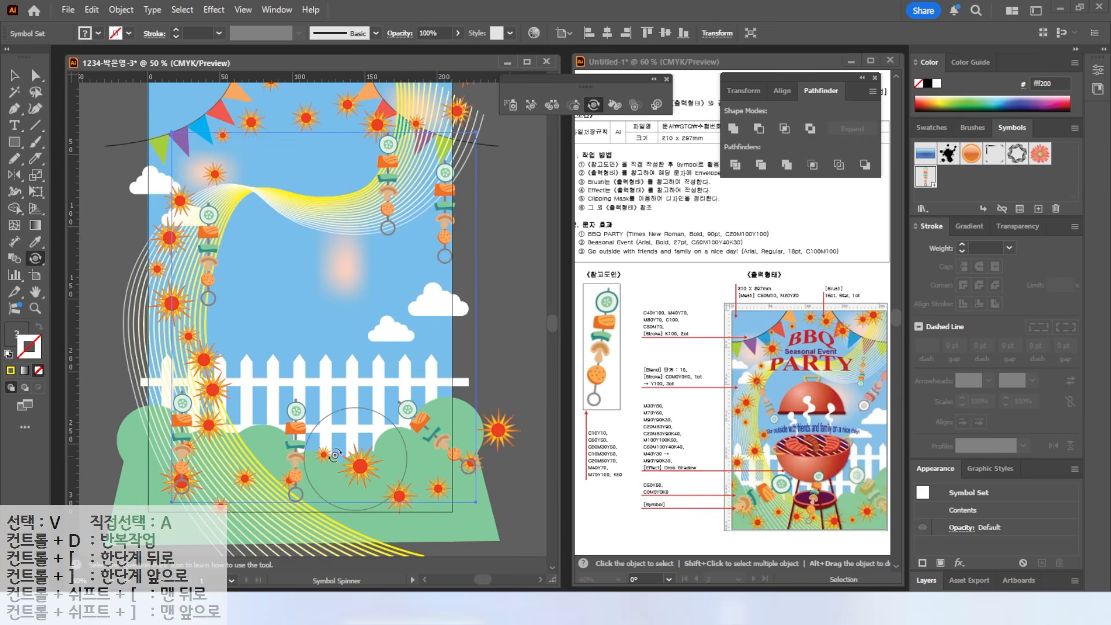
drag(303, 446, 289, 446)
drag(182, 436, 206, 429)
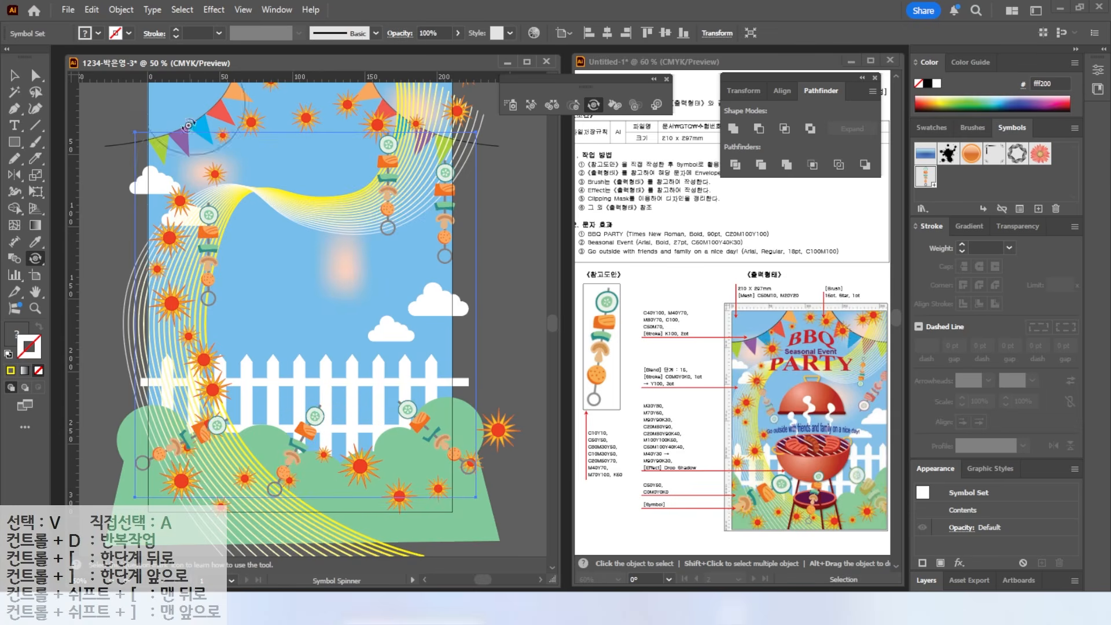
drag(206, 255, 198, 233)
drag(385, 184, 388, 184)
drag(456, 200, 455, 225)
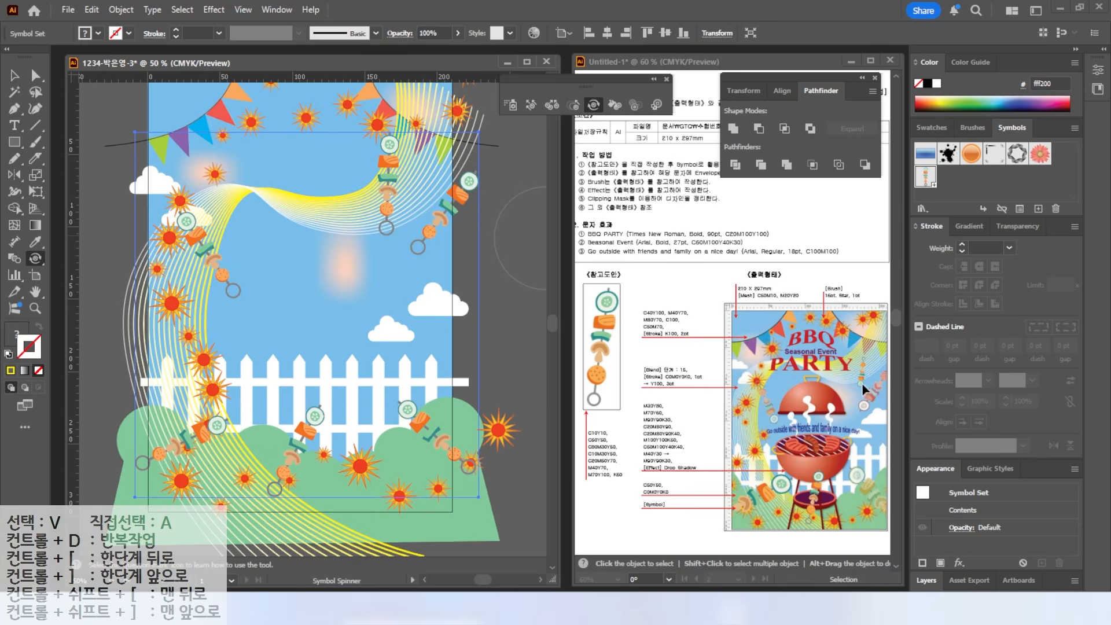
- Resize the skewers with the Symbol Sizer, enlarging some and shrinking others
click(573, 105)
drag(394, 180, 391, 180)
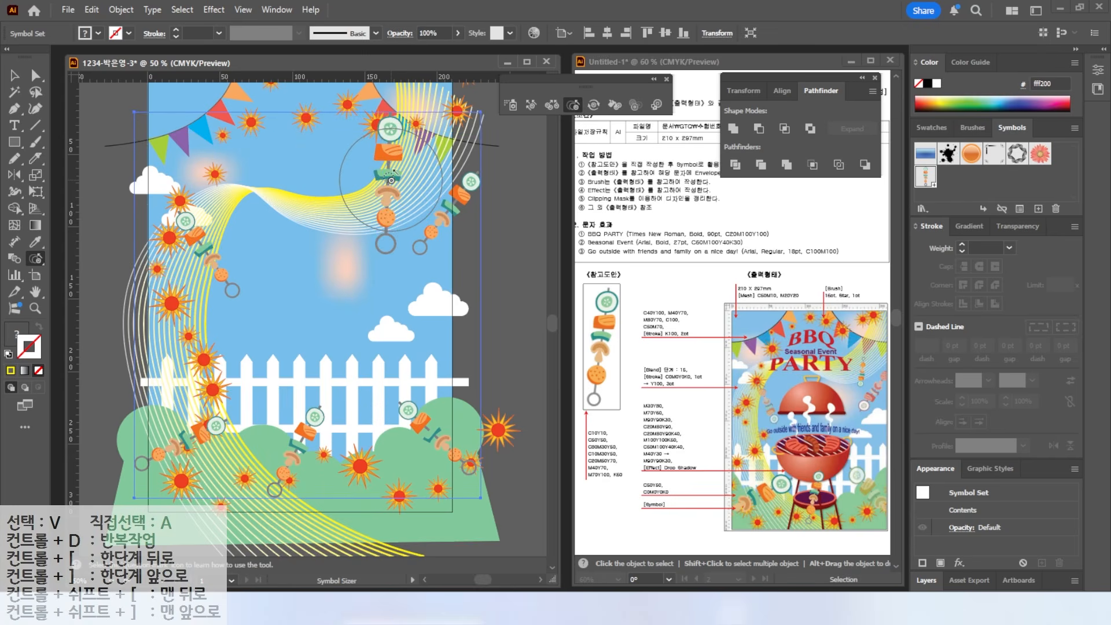
drag(390, 181, 390, 181)
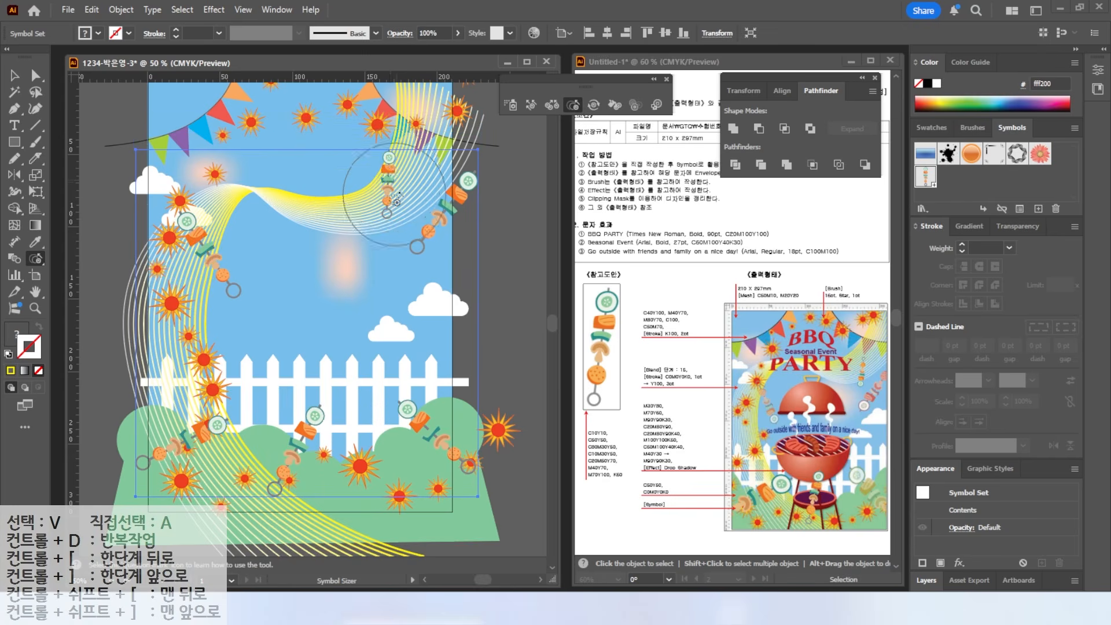
click(171, 453)
alt+click(296, 465)
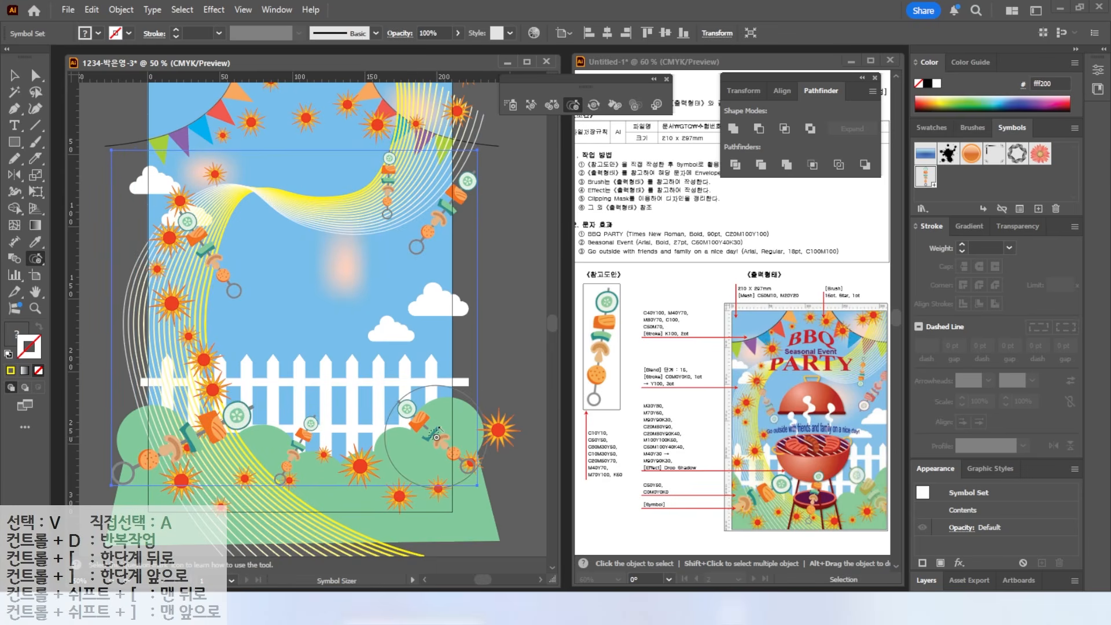
click(435, 441)
- Shift the upper skewers right and down and move the lower row rightward
click(531, 105)
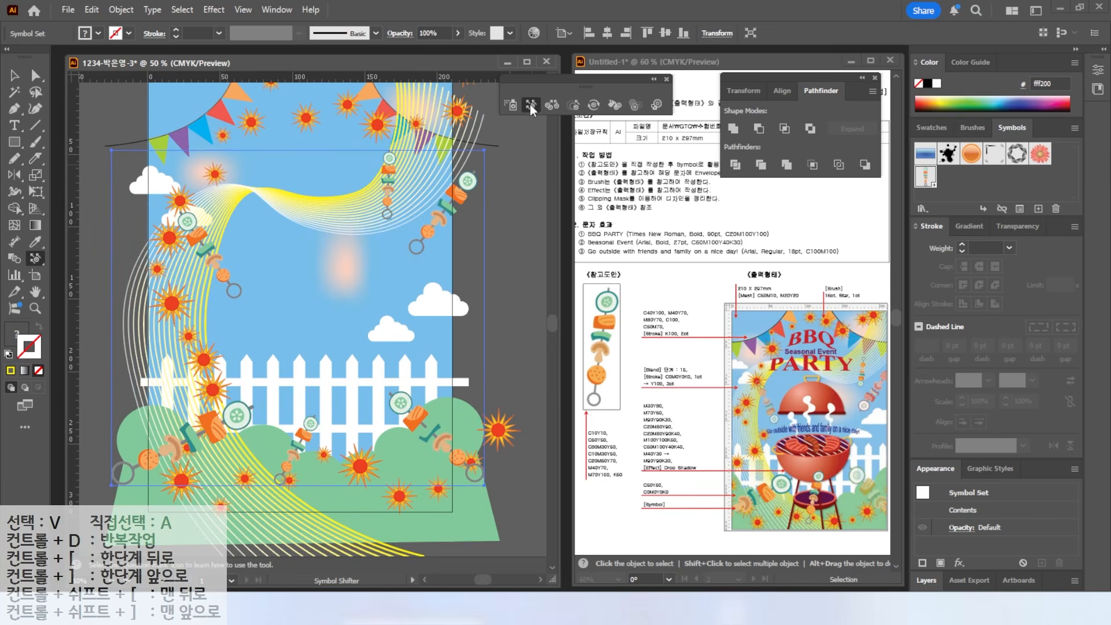
drag(366, 188, 399, 189)
drag(211, 246, 211, 264)
mouse_move(216, 438)
mouse_down()
mouse_move(182, 449)
mouse_move(277, 472)
mouse_move(523, 449)
mouse_move(471, 454)
mouse_up()
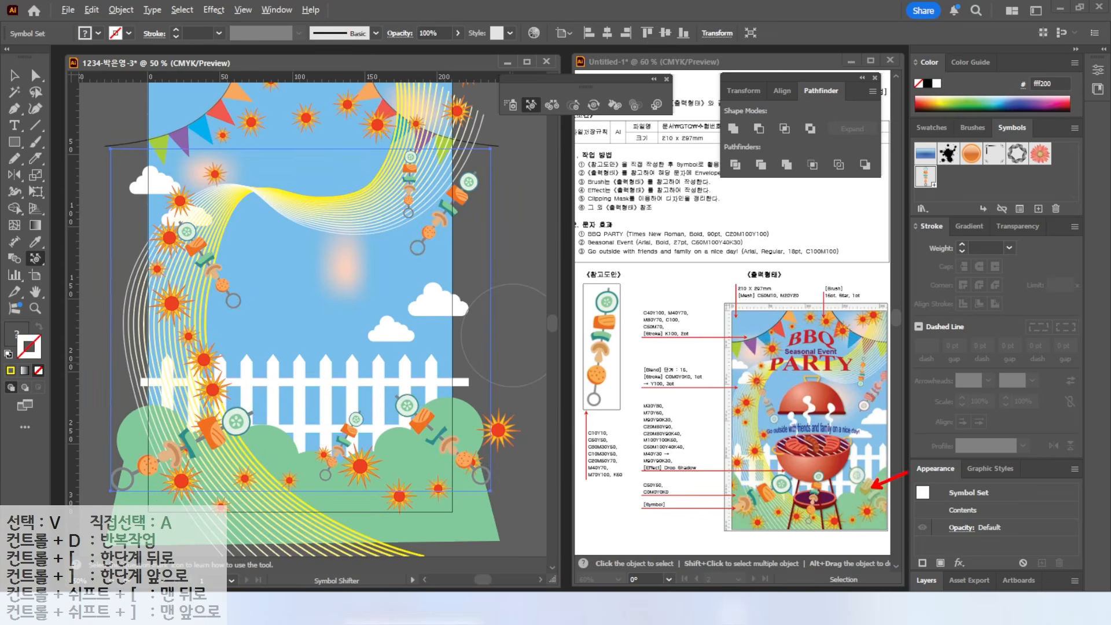
- Fade the left skewer with the Symbol Screener, keeping the right skewers opaque
click(634, 105)
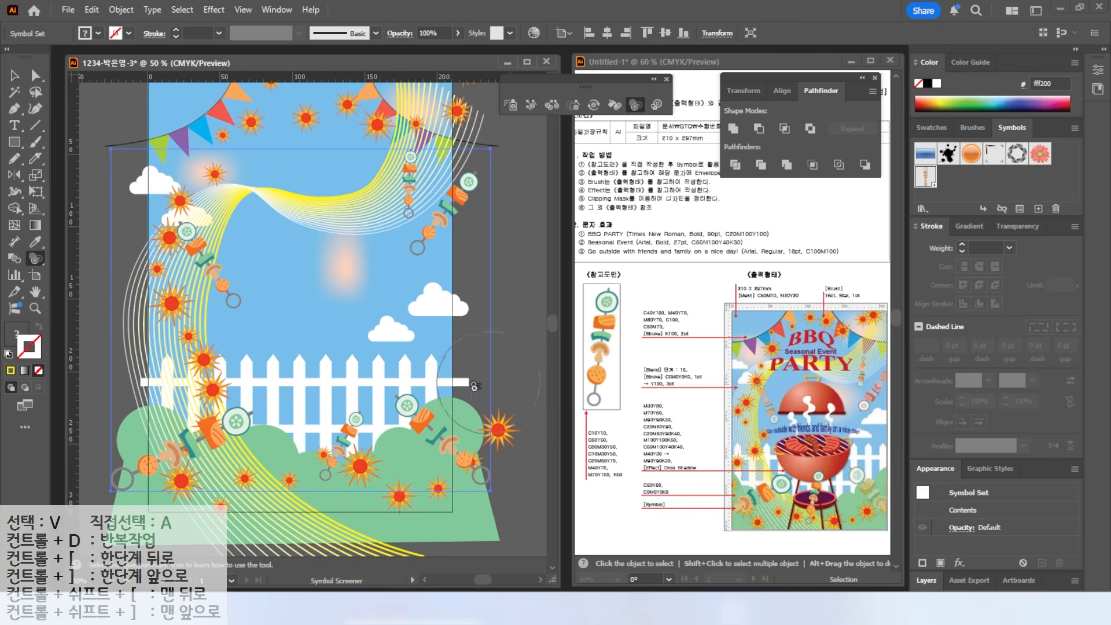
drag(445, 431, 444, 431)
alt+click(450, 438)
alt+click(450, 438)
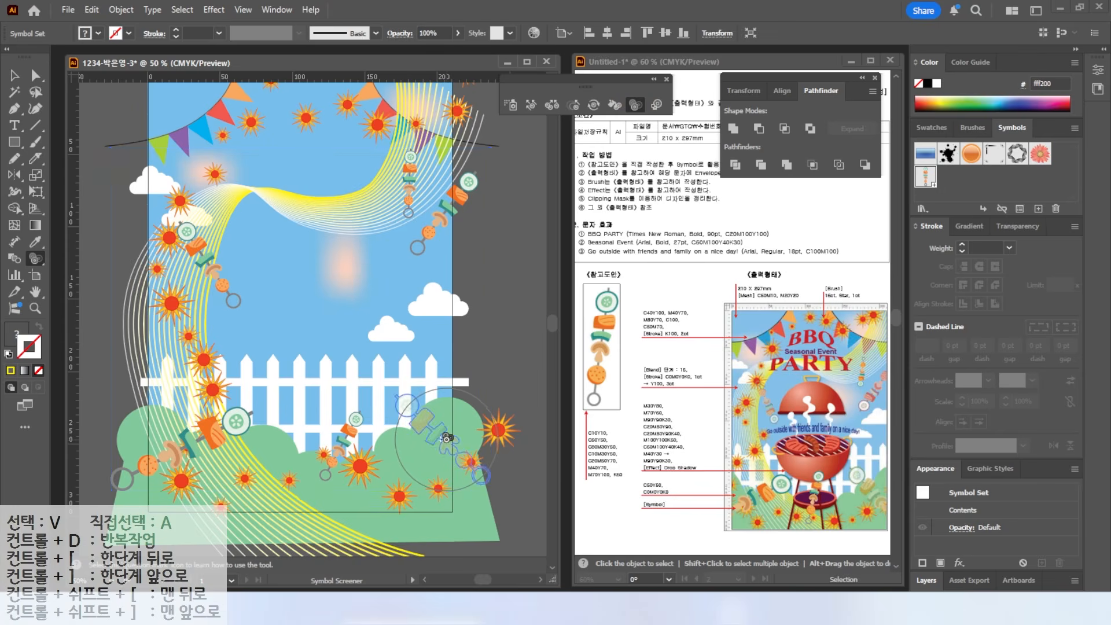
click(224, 260)
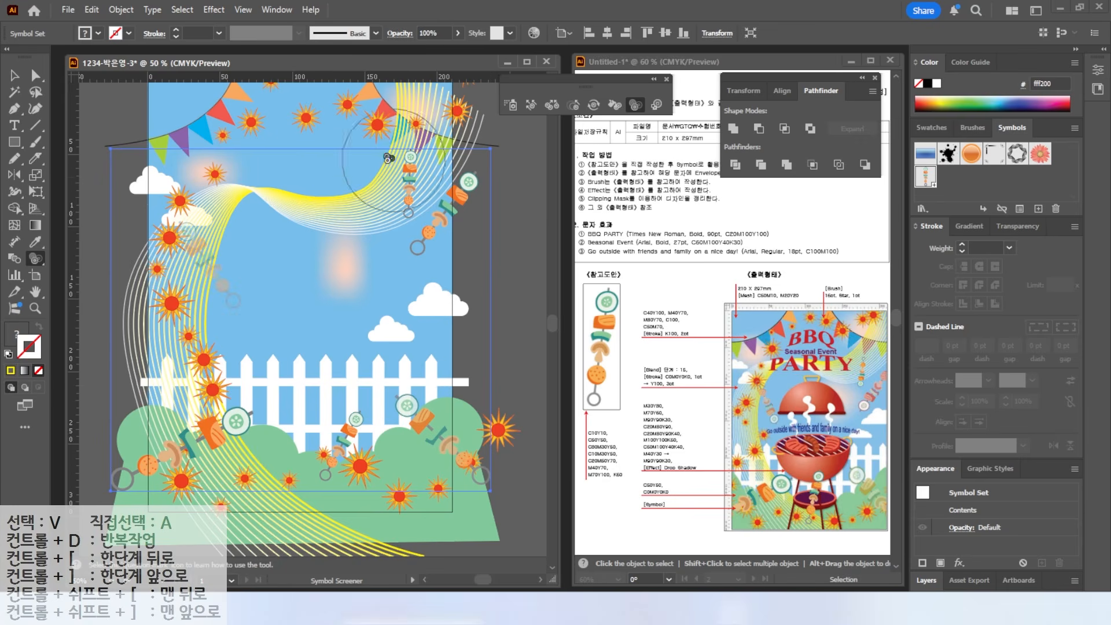
- Spin several skewers nearly upside down, then close the symbol tools and fit the artboard
click(594, 104)
drag(248, 264, 225, 272)
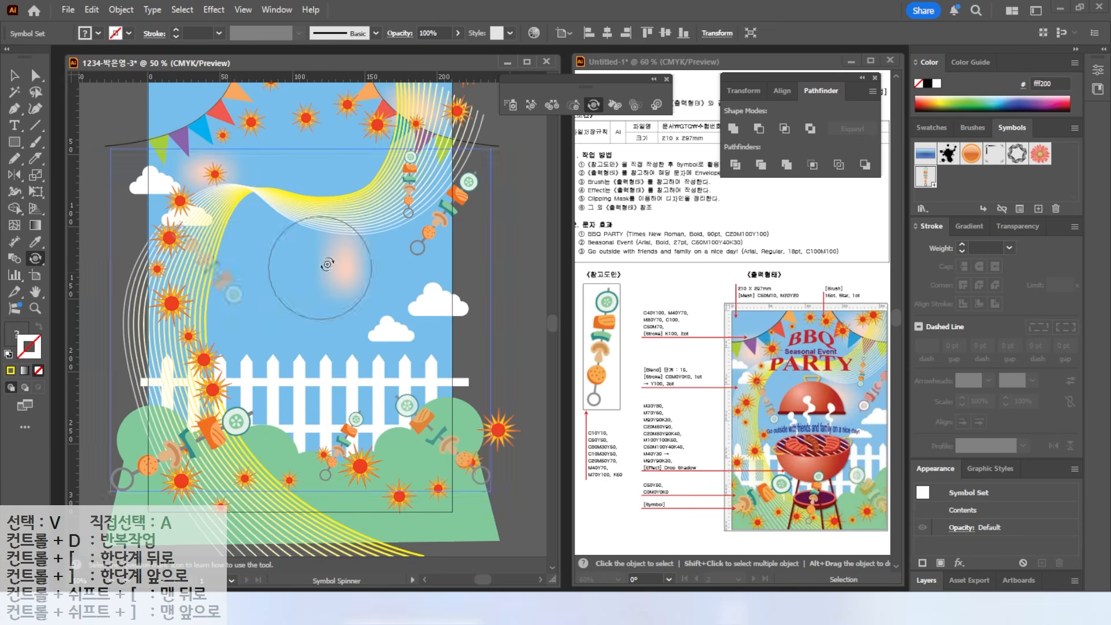
drag(446, 215, 441, 244)
drag(413, 180, 409, 208)
drag(607, 77, 538, 114)
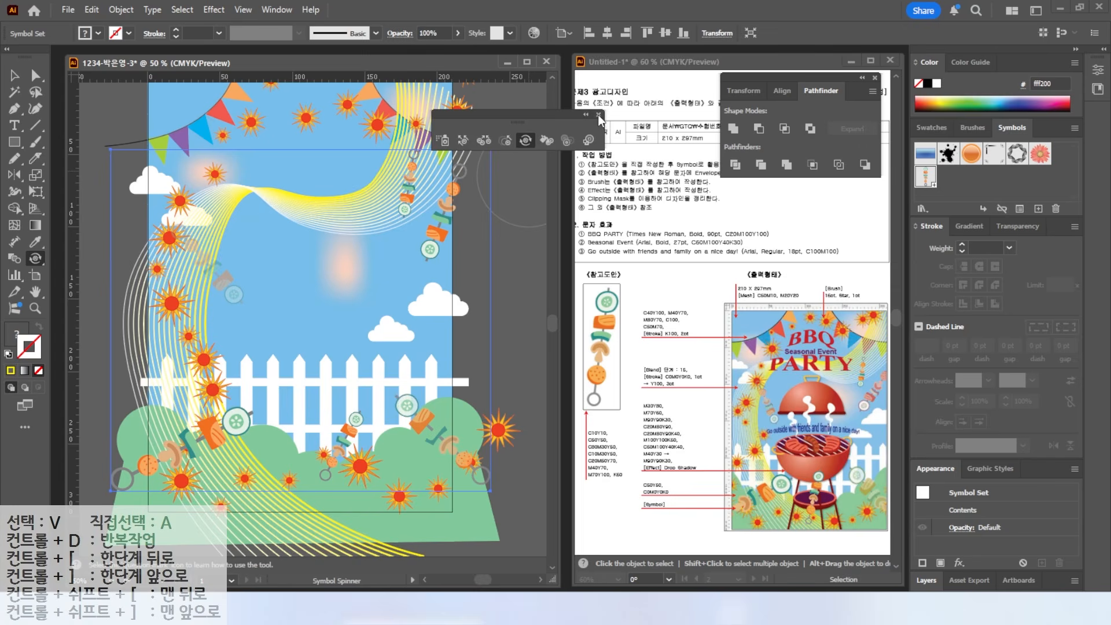
click(599, 114)
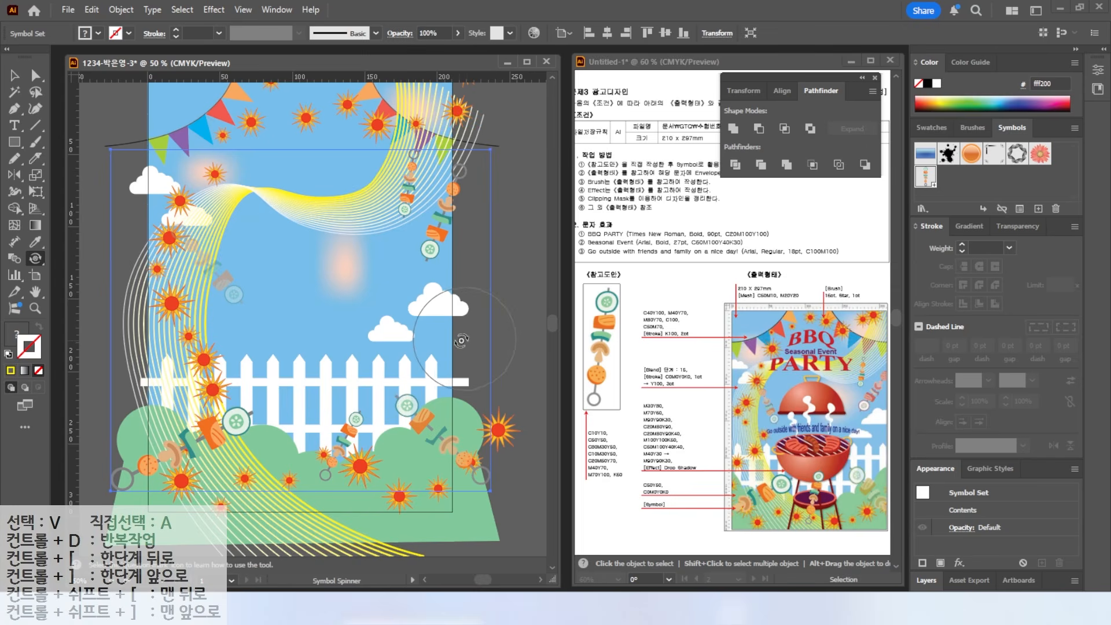
double_click(36, 291)
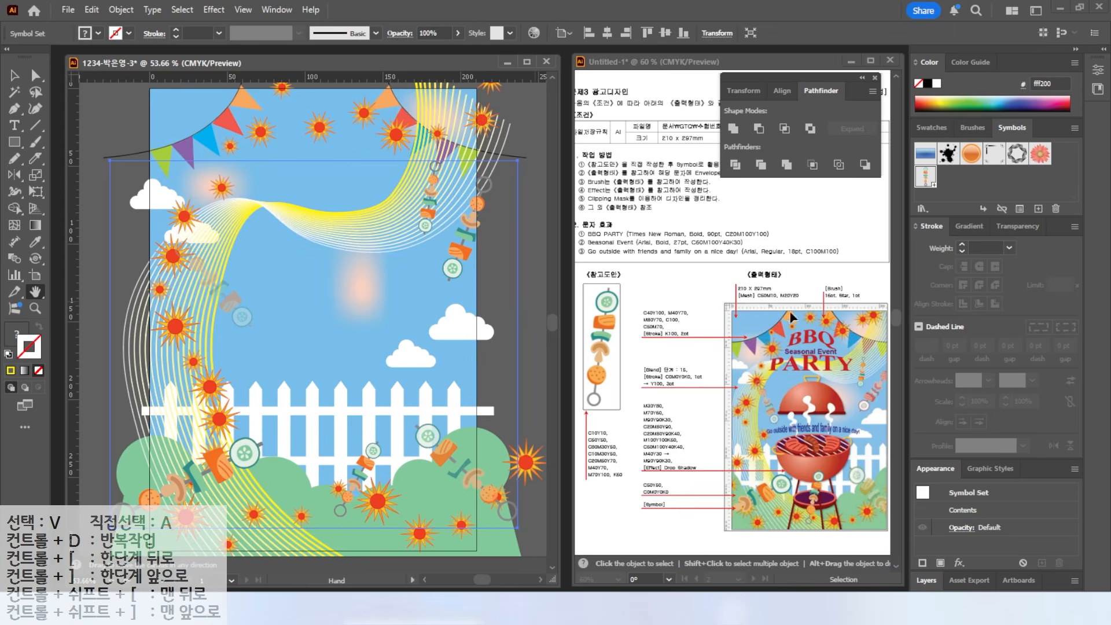
drag(511, 226, 510, 280)
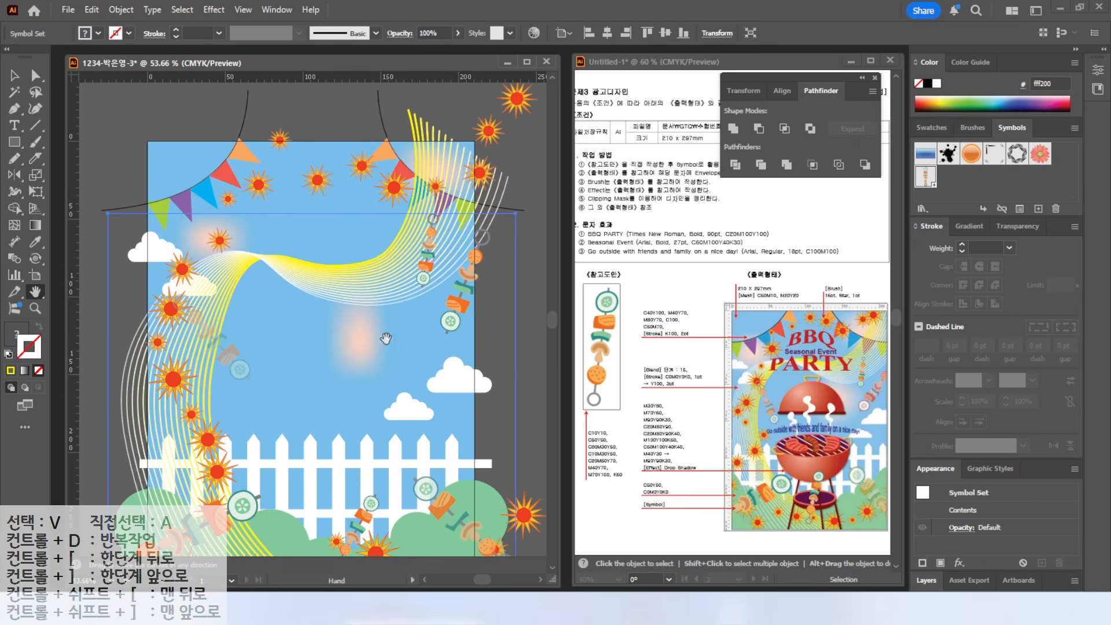
- Type the BBQ PARTY title on the sky area of the poster
click(15, 125)
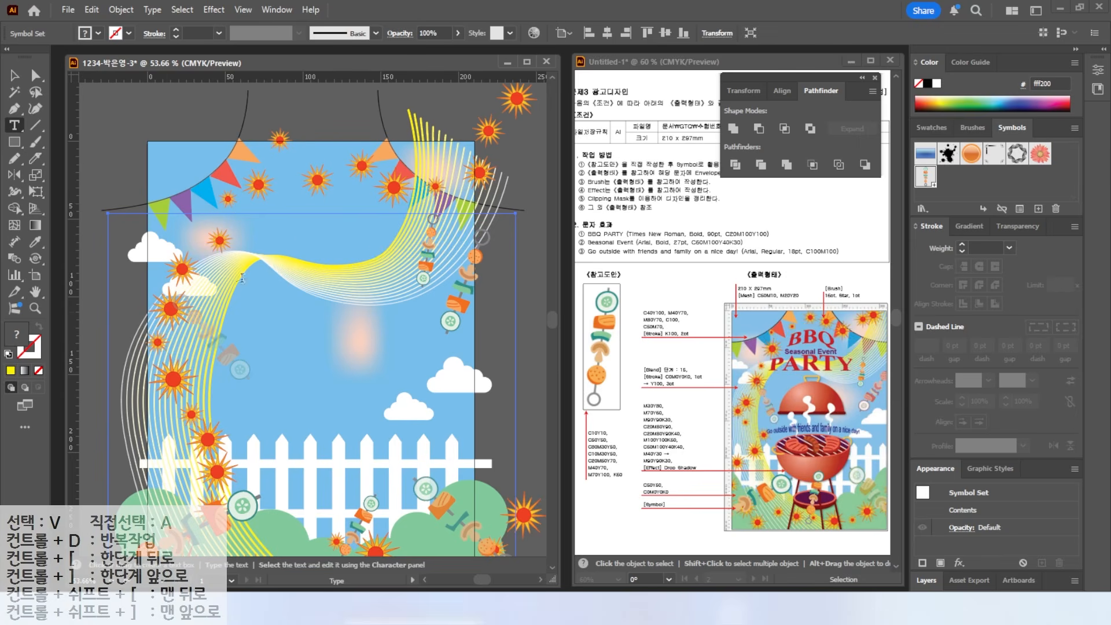
click(263, 287)
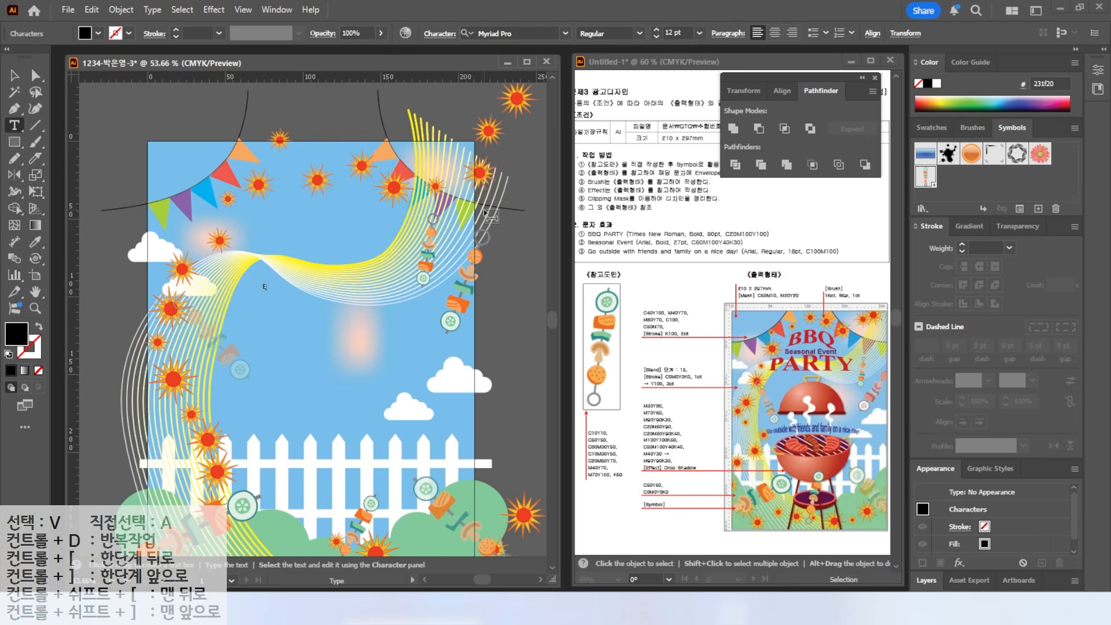
text(TY)
key(Escape)
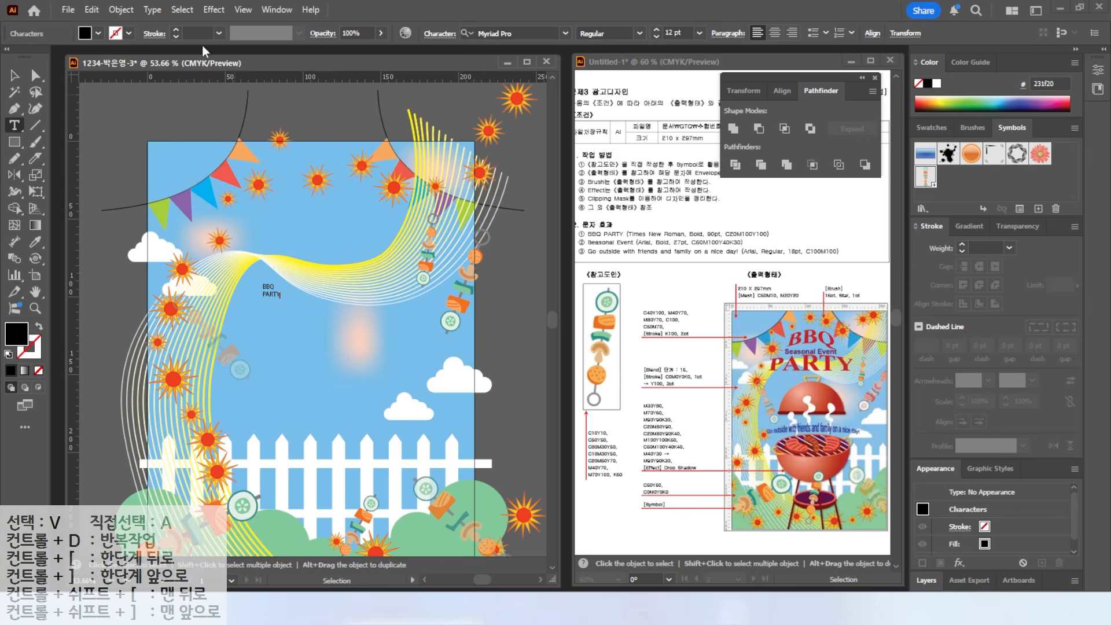
drag(631, 229, 666, 212)
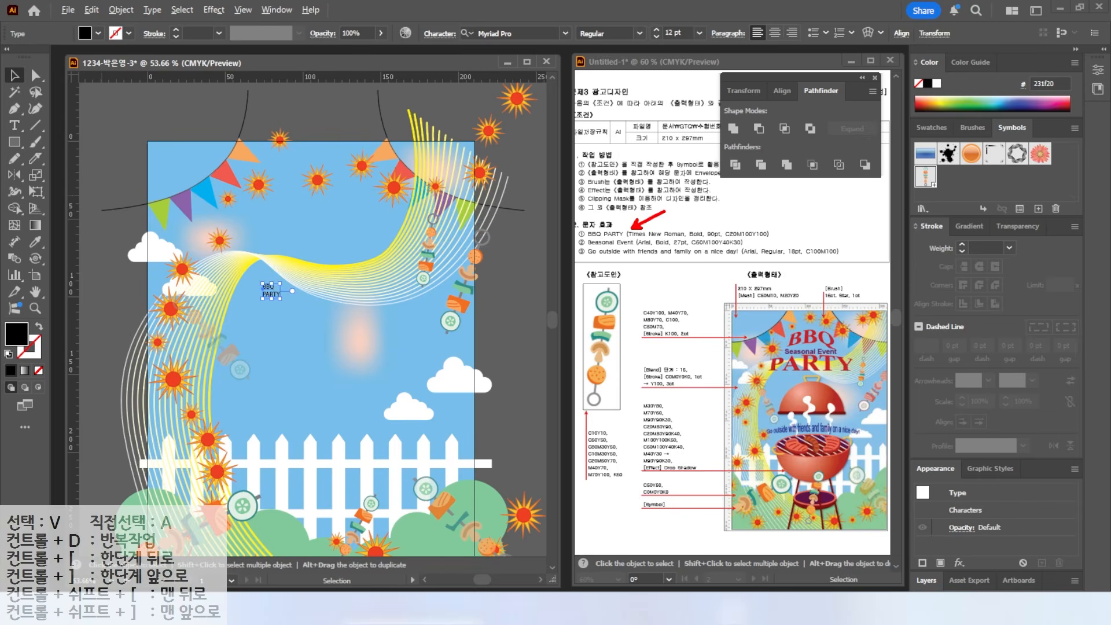
drag(593, 238, 721, 236)
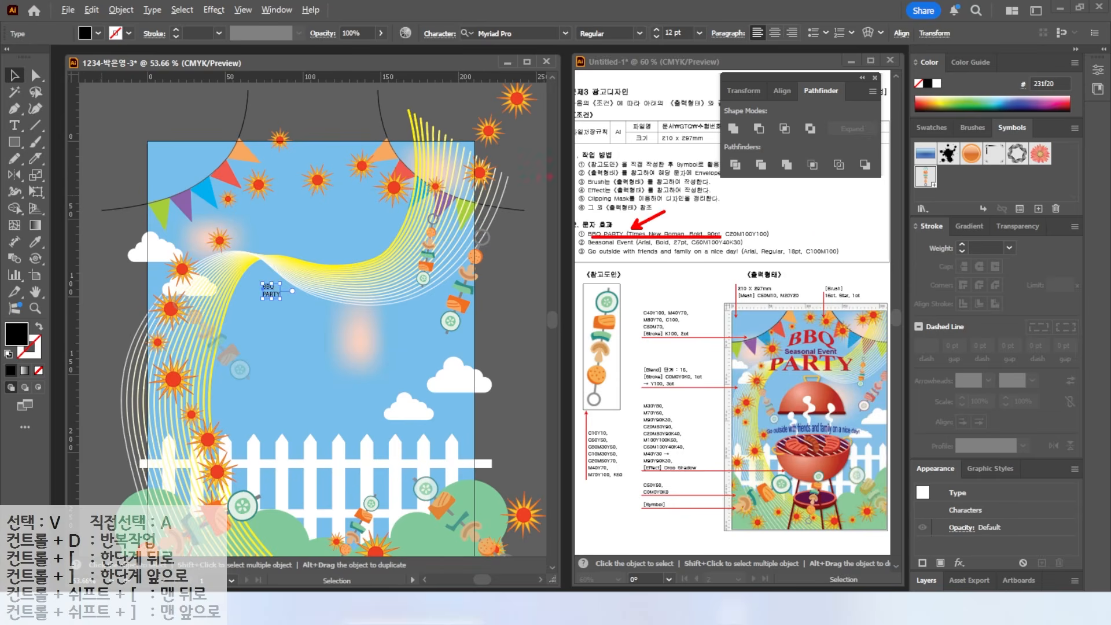
key(Escape)
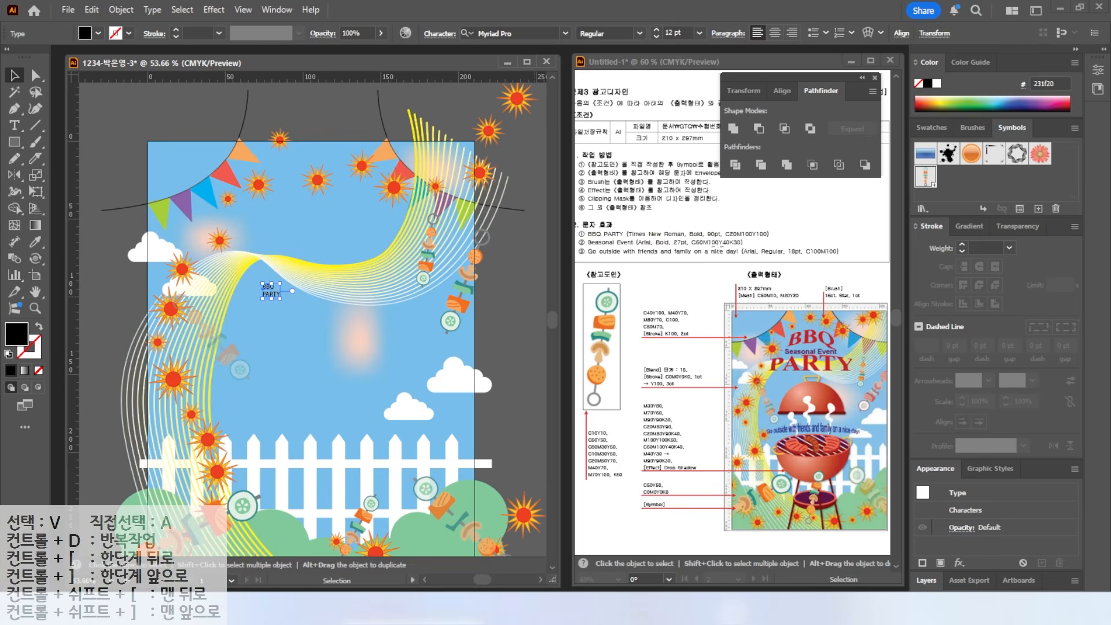
- Set the title to Times New Roman Bold, 90 pt, centre-aligned
click(565, 33)
click(498, 105)
click(639, 33)
click(622, 81)
drag(688, 33, 639, 23)
text(90)
key(Return)
click(773, 33)
- Fill the title red (C20 M100 Y100) and move it near the poster top
double_click(16, 336)
drag(868, 370, 751, 379)
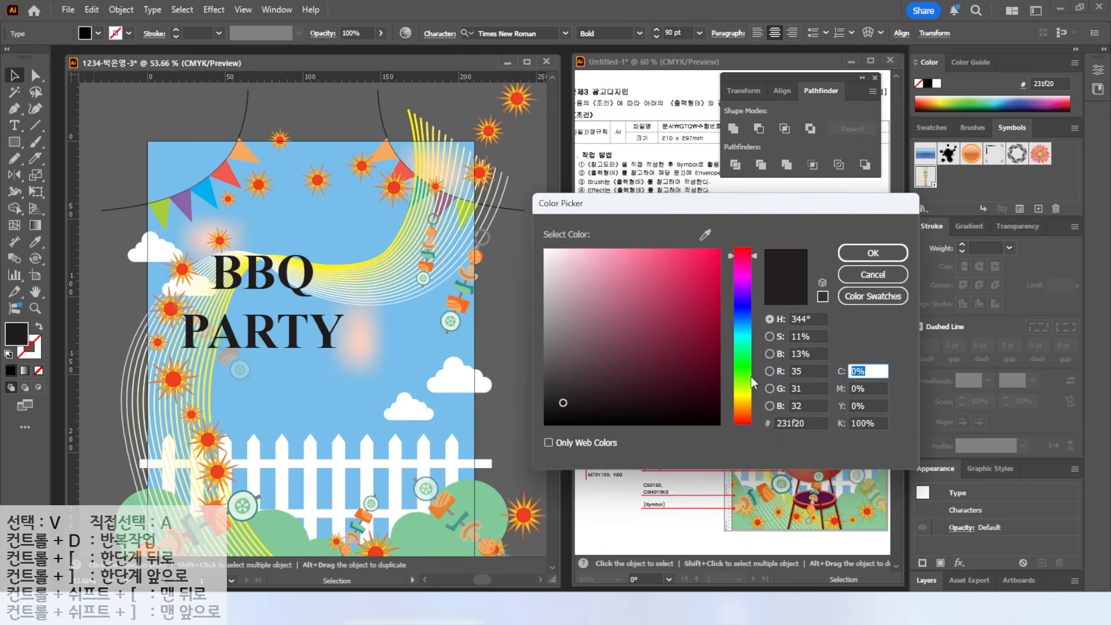
text(20)
key(Tab)
text(100)
key(Tab)
text(100)
key(Tab)
text(0)
drag(291, 286, 352, 211)
- Add a 'Seasonal Event' text line in Arial at 27 pt
click(247, 313)
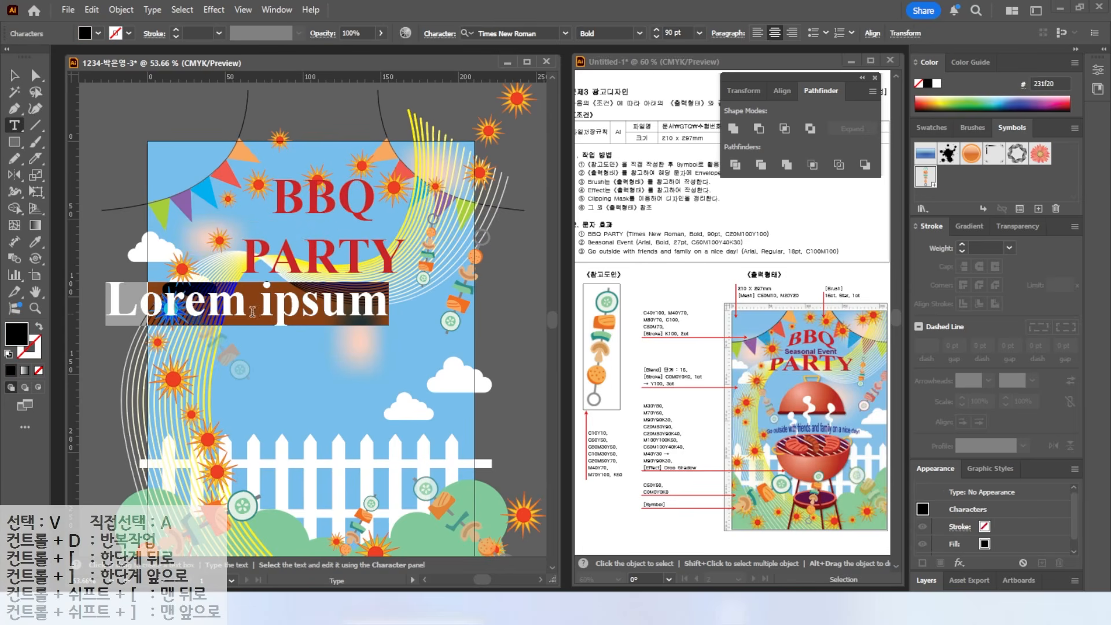
text(Seasonal)
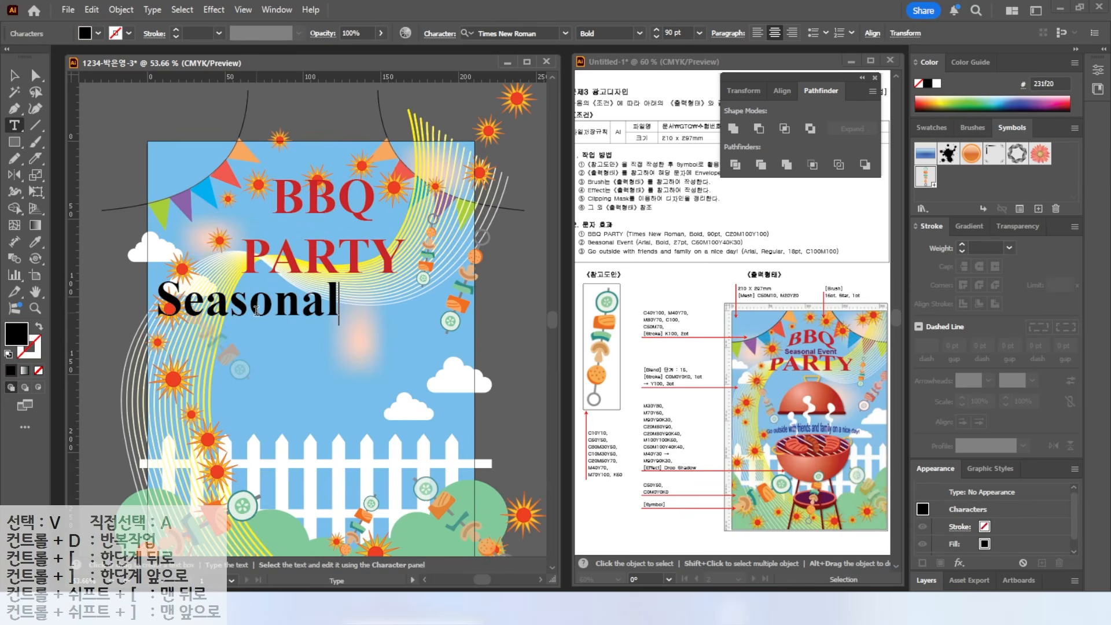
text( Event)
click(14, 75)
click(565, 33)
click(491, 122)
click(671, 33)
text(27)
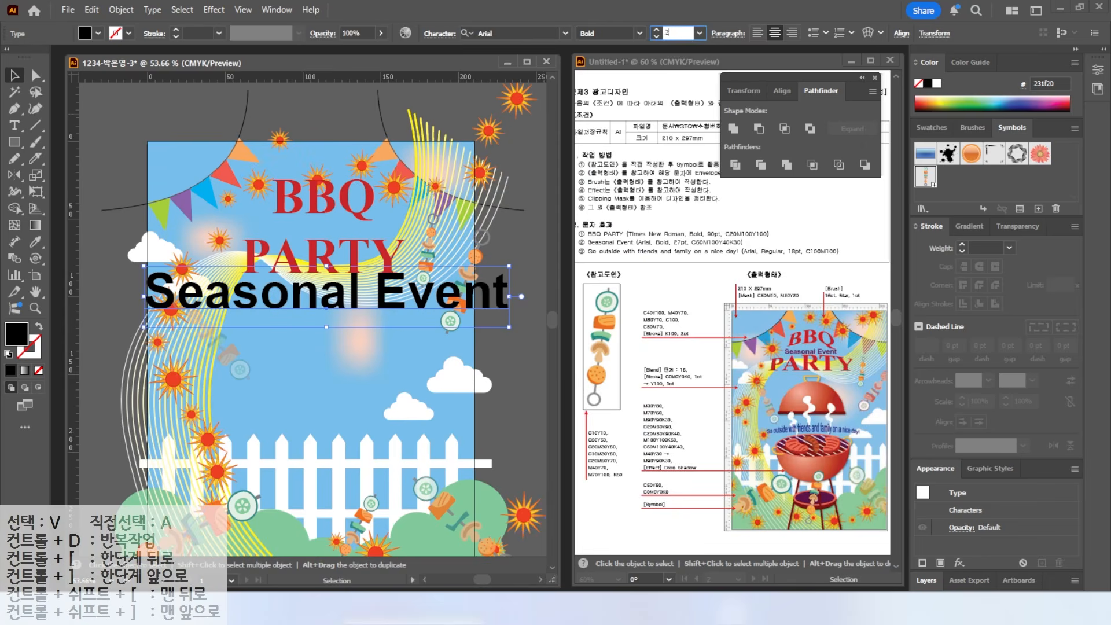
key(Return)
- Colour 'Seasonal Event' purple (C60 M100 Y40 K30) and place it between BBQ and PARTY
double_click(13, 339)
double_click(866, 371)
text(60)
key(Tab)
text(100)
key(Tab)
text(40	30)
key(Tab)
key(Return)
drag(338, 304, 339, 227)
click(138, 388)
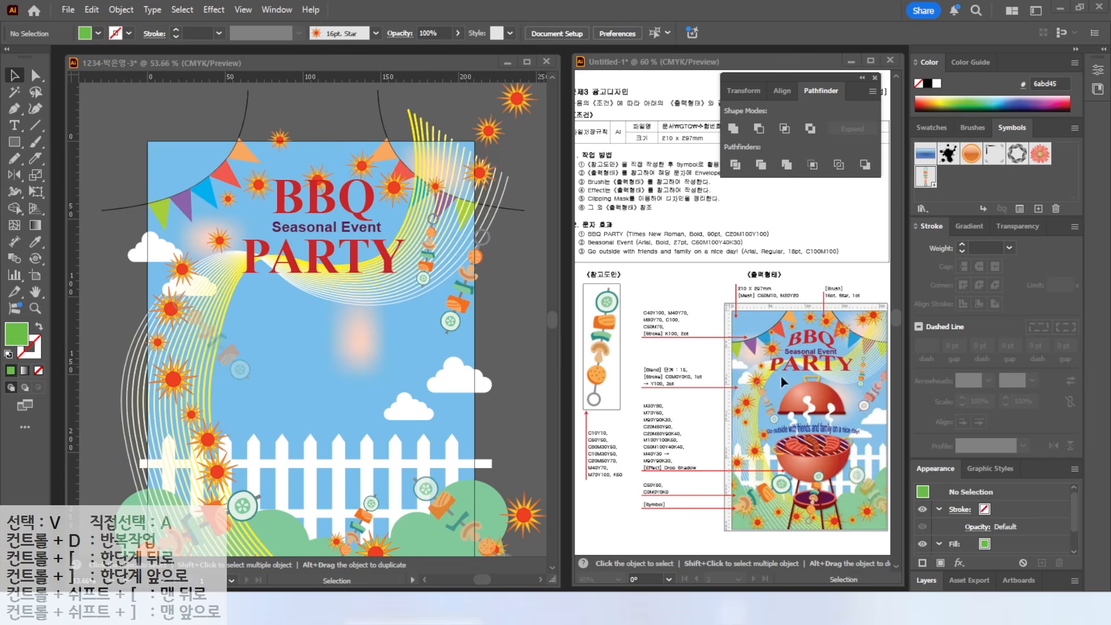
- Preview an Arc Upper warp on the BBQ PARTY title, then cancel without applying it
click(356, 262)
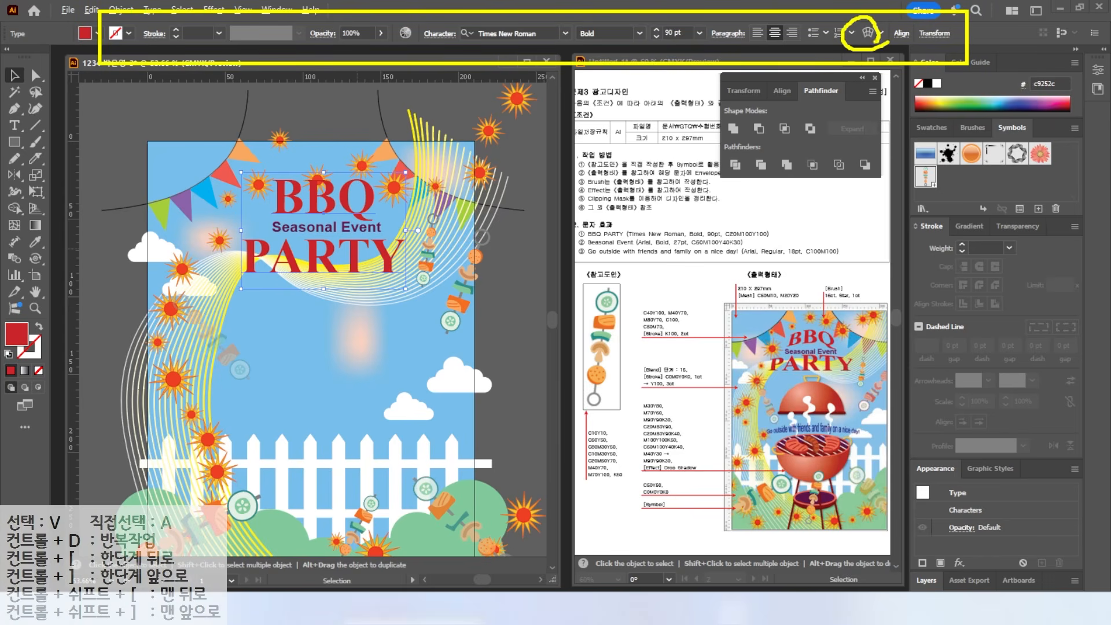
click(866, 33)
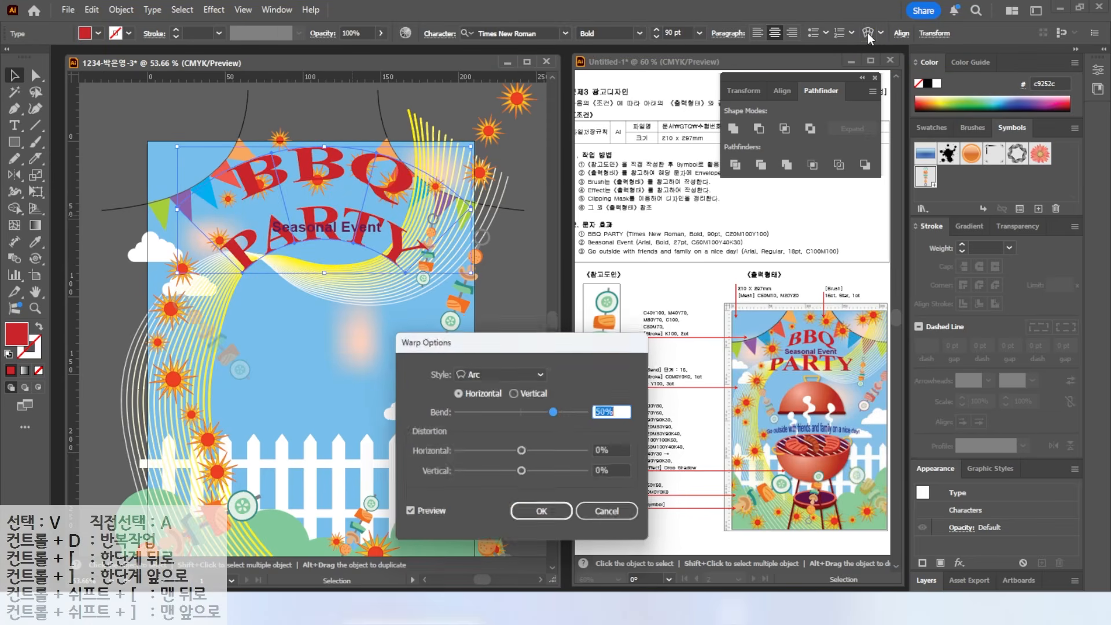
click(485, 374)
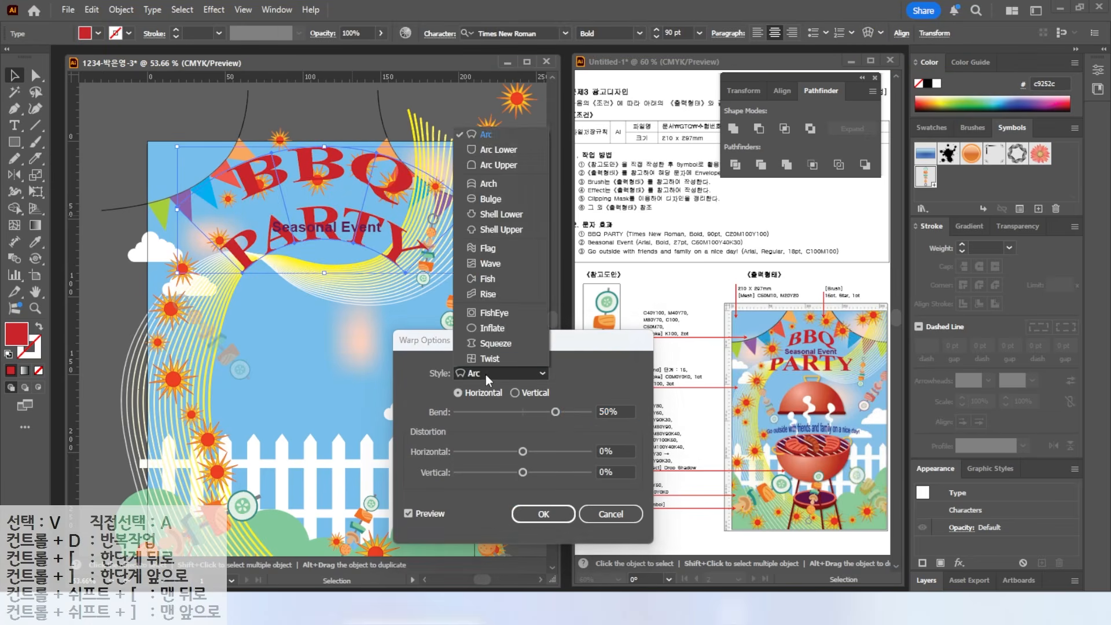
click(491, 165)
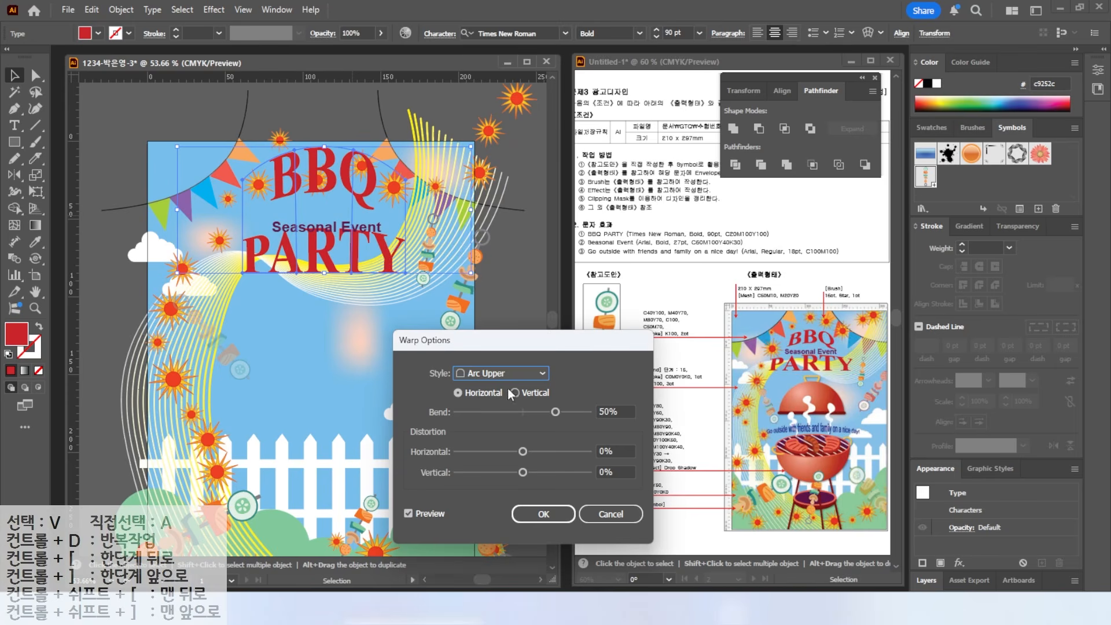
click(495, 374)
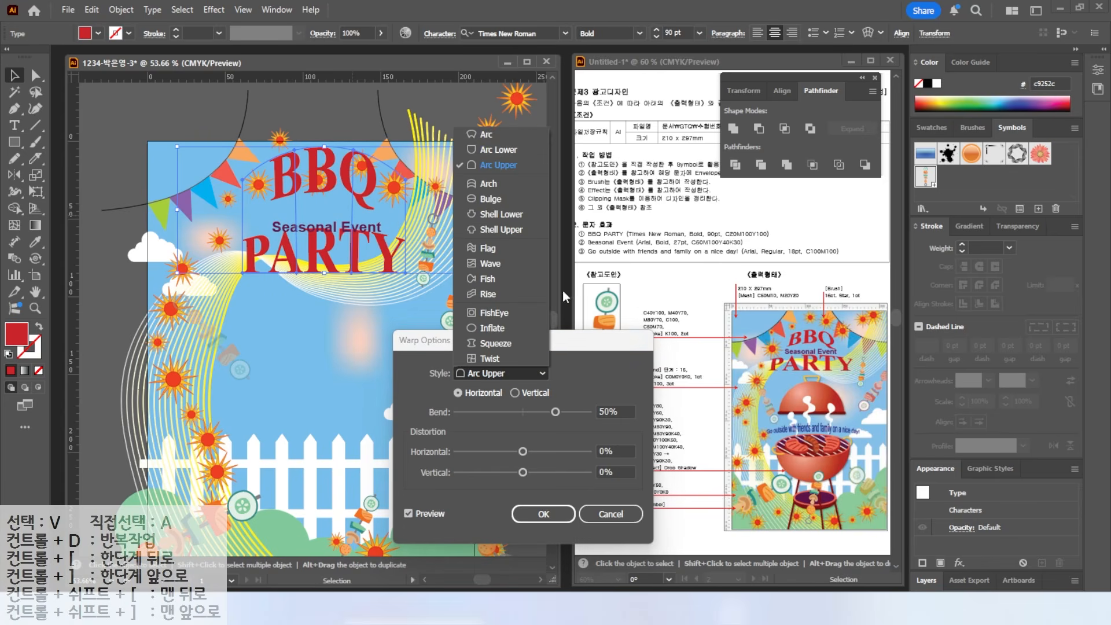
click(590, 521)
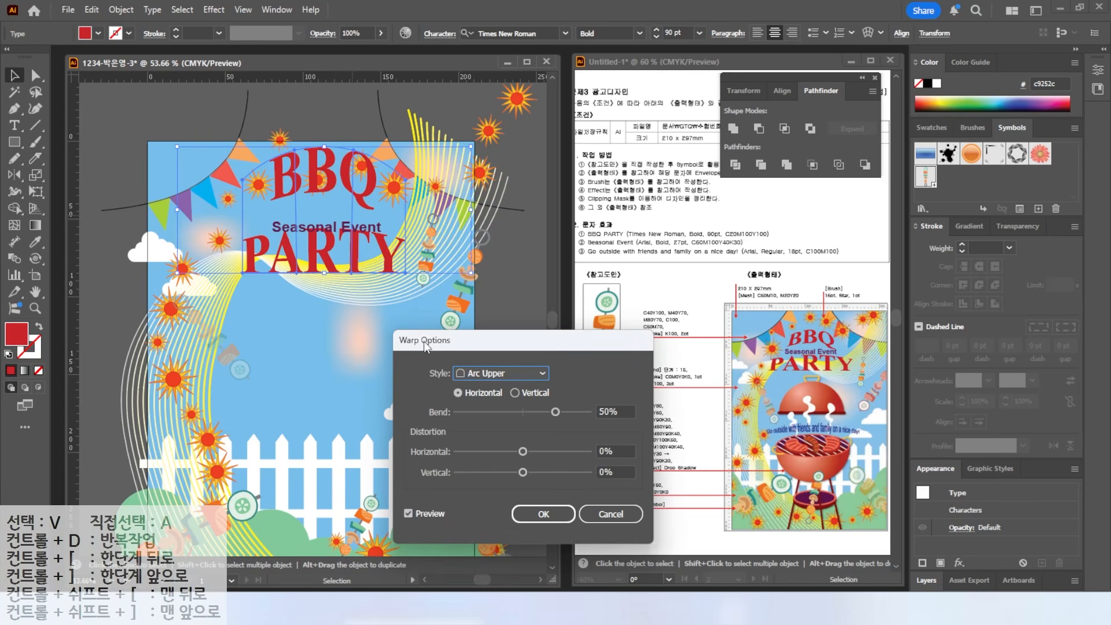
click(605, 519)
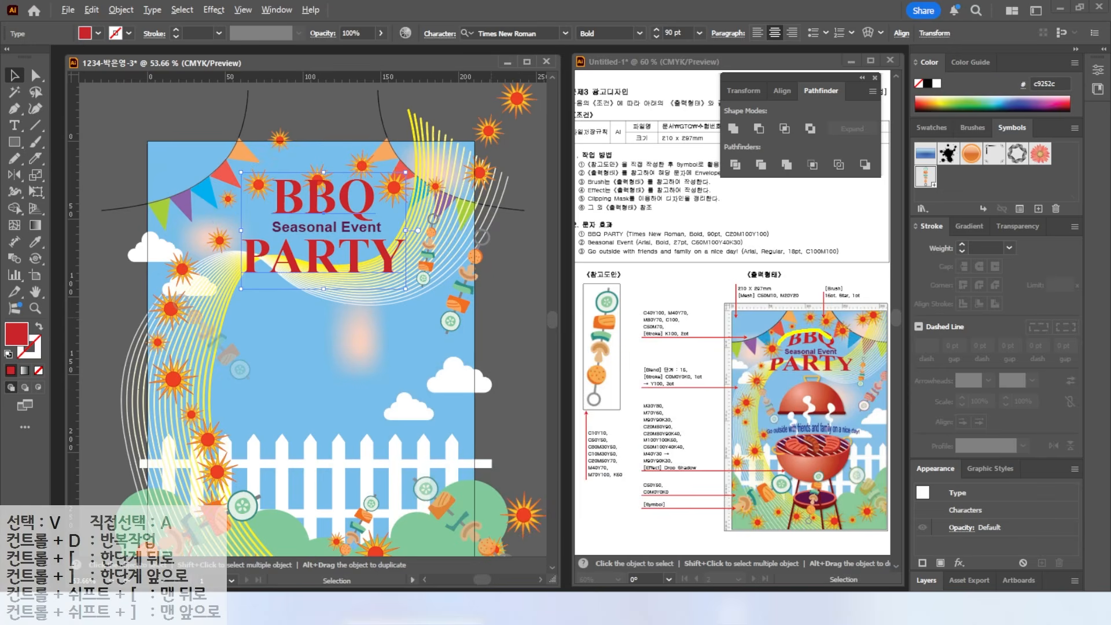
- Draw a closed Pen path with an arched top over BBQ and a wide base beside PARTY
drag(766, 372, 846, 379)
key(Escape)
click(14, 109)
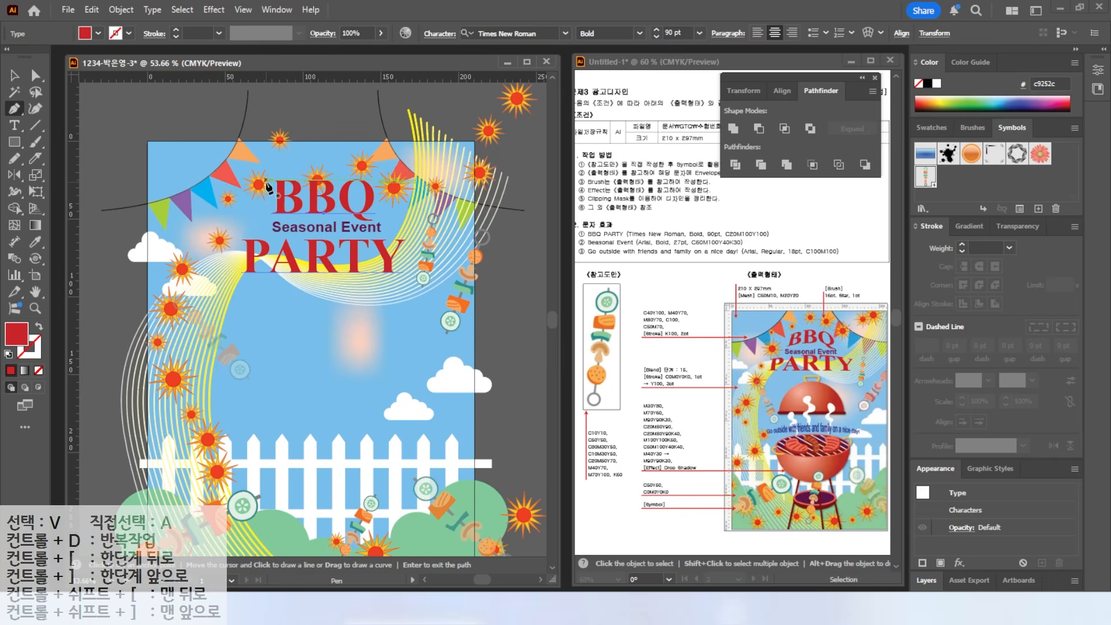
click(266, 180)
drag(320, 163, 349, 166)
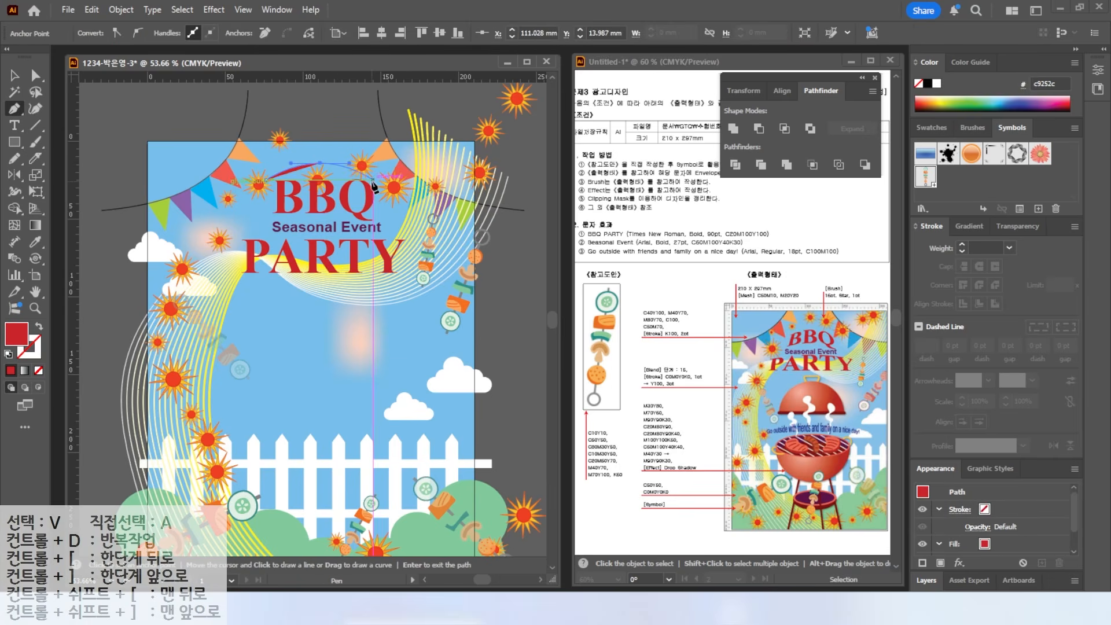
click(370, 185)
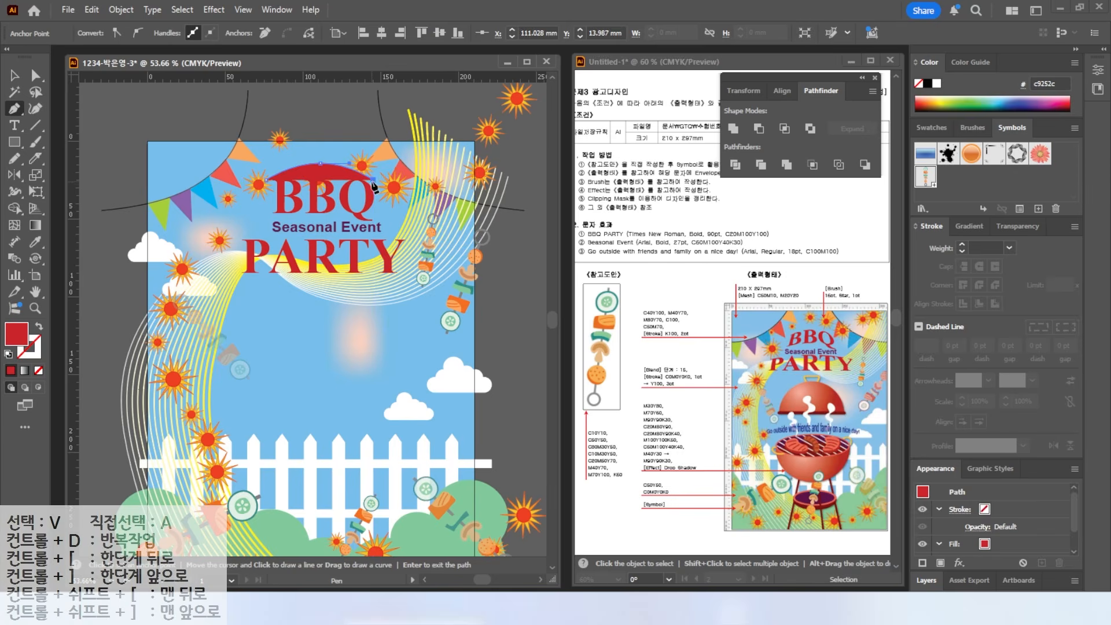
click(413, 275)
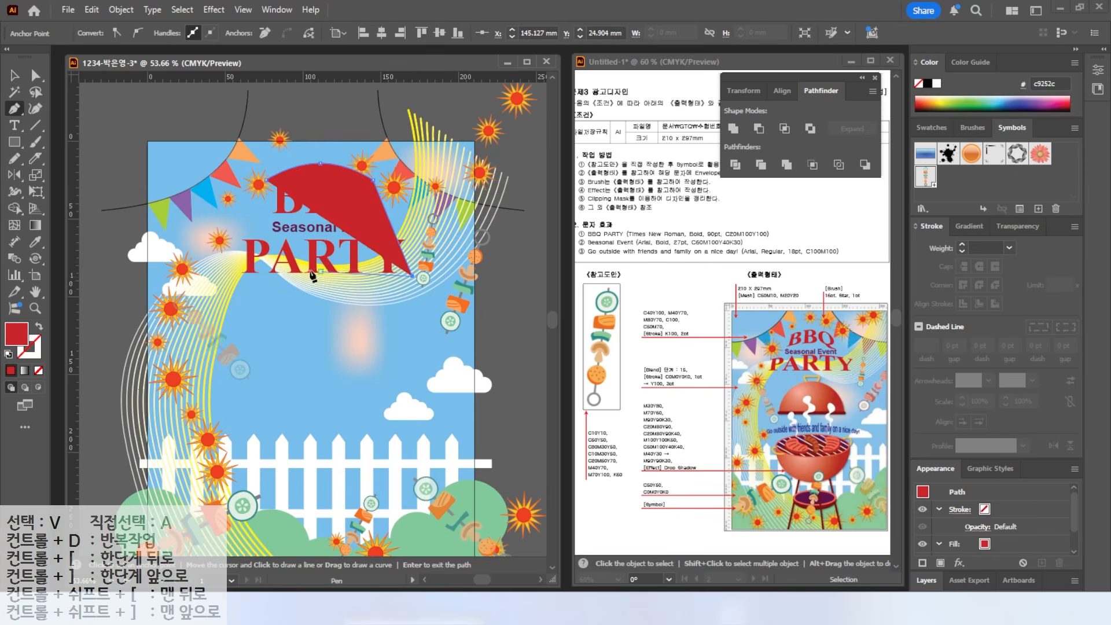
click(241, 277)
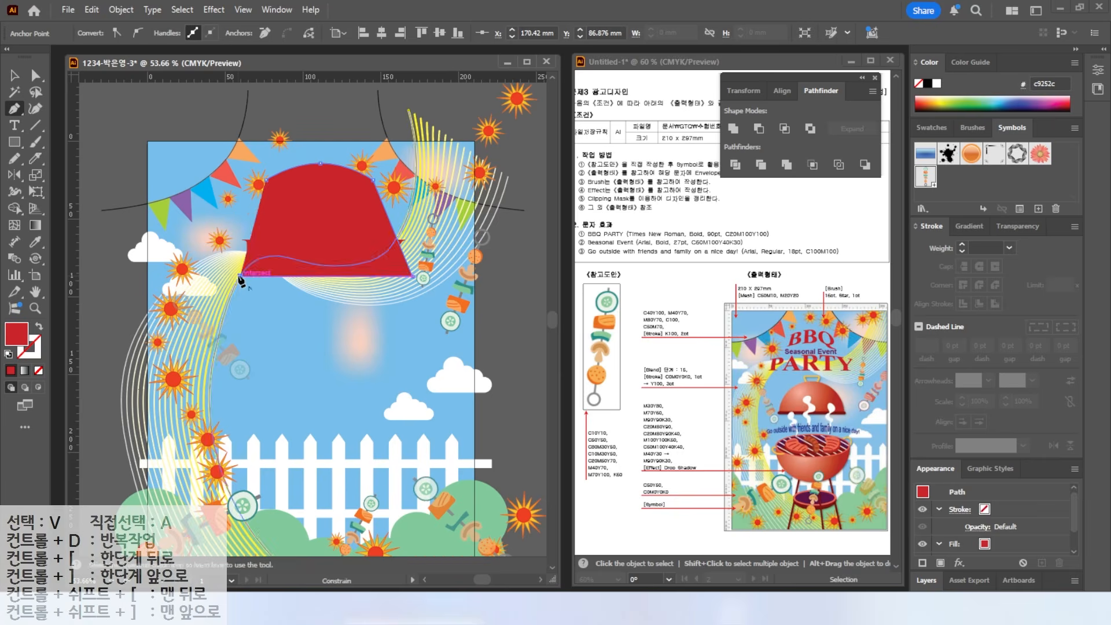
click(266, 180)
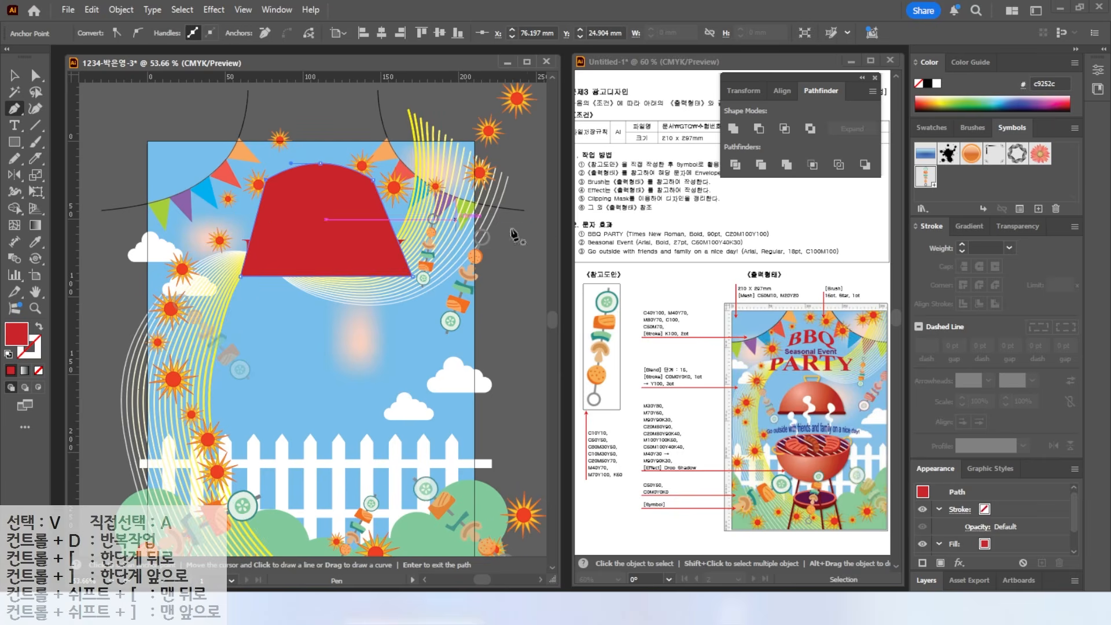
- Fill the shape light green, nudge its top-left anchor, and move it below the title
click(976, 102)
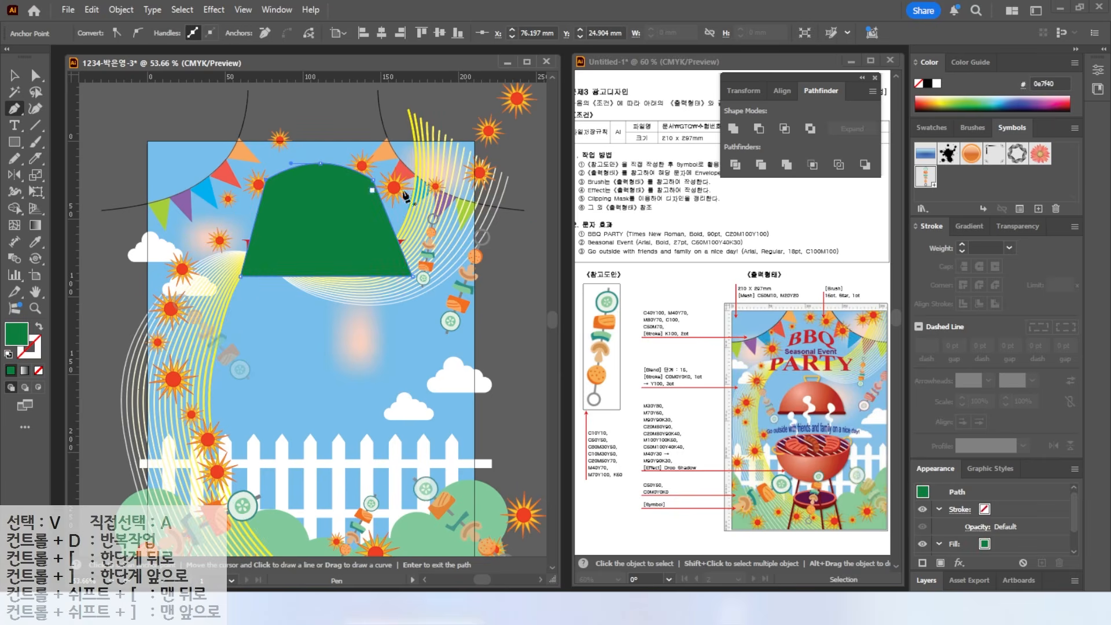
click(963, 97)
key(a)
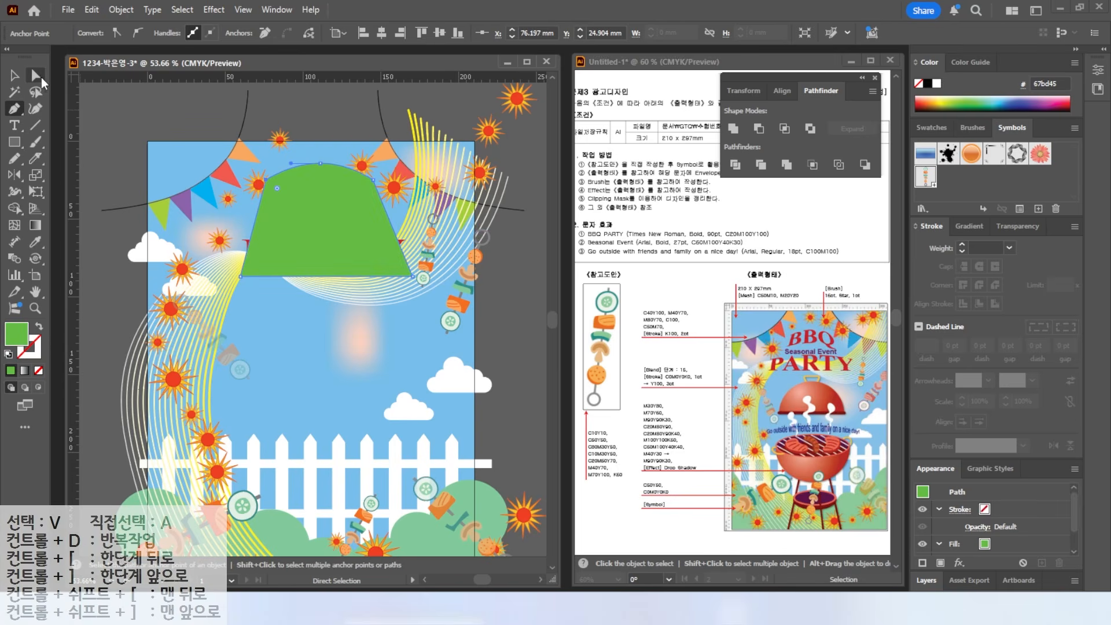
drag(267, 181, 328, 165)
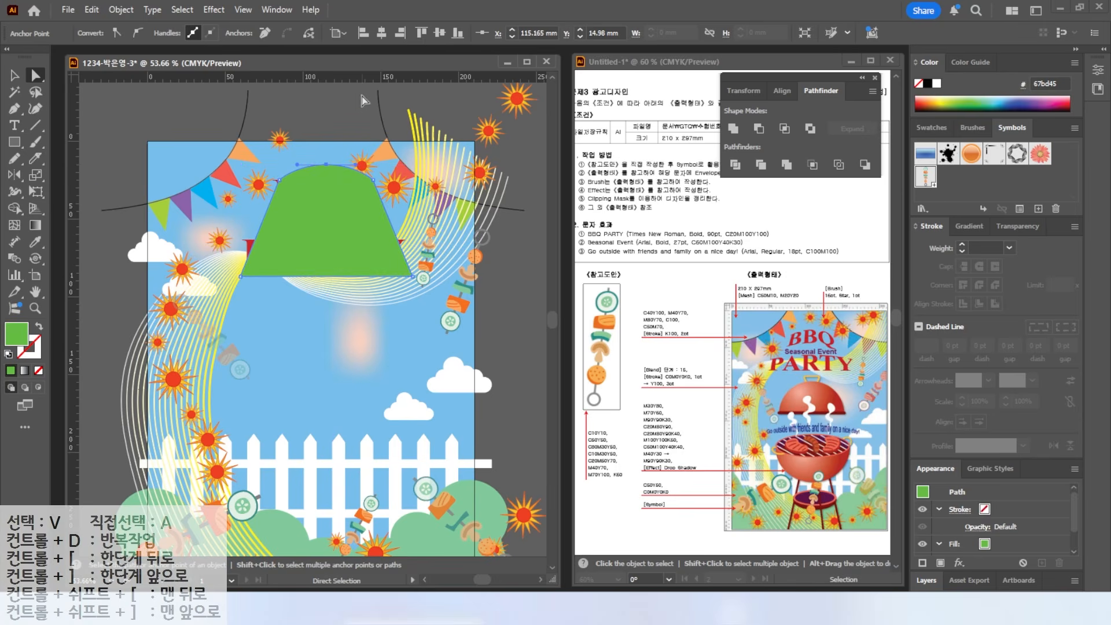
key(v)
drag(352, 223, 352, 346)
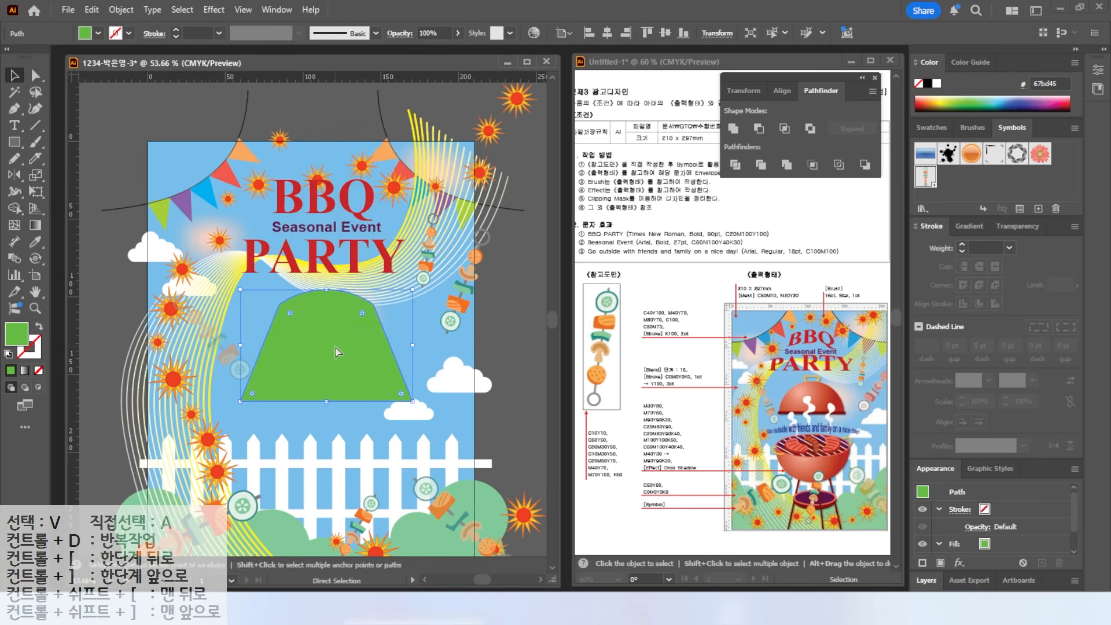
- Envelope-distort the title into the green shape with Make with Top Object, then move it up
shift+click(315, 212)
click(121, 10)
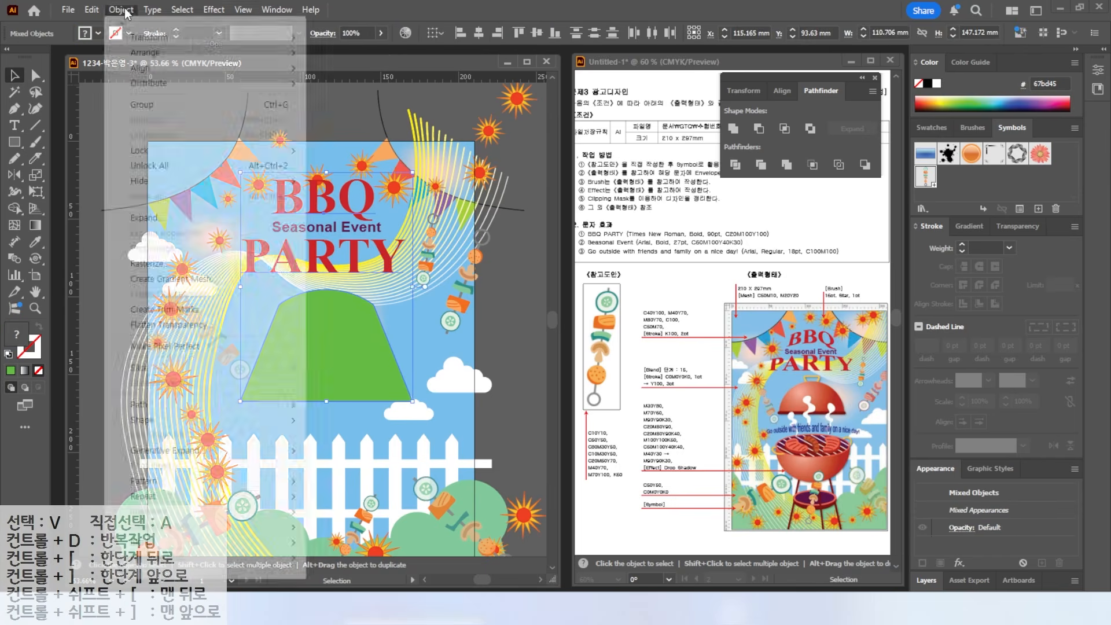
click(159, 557)
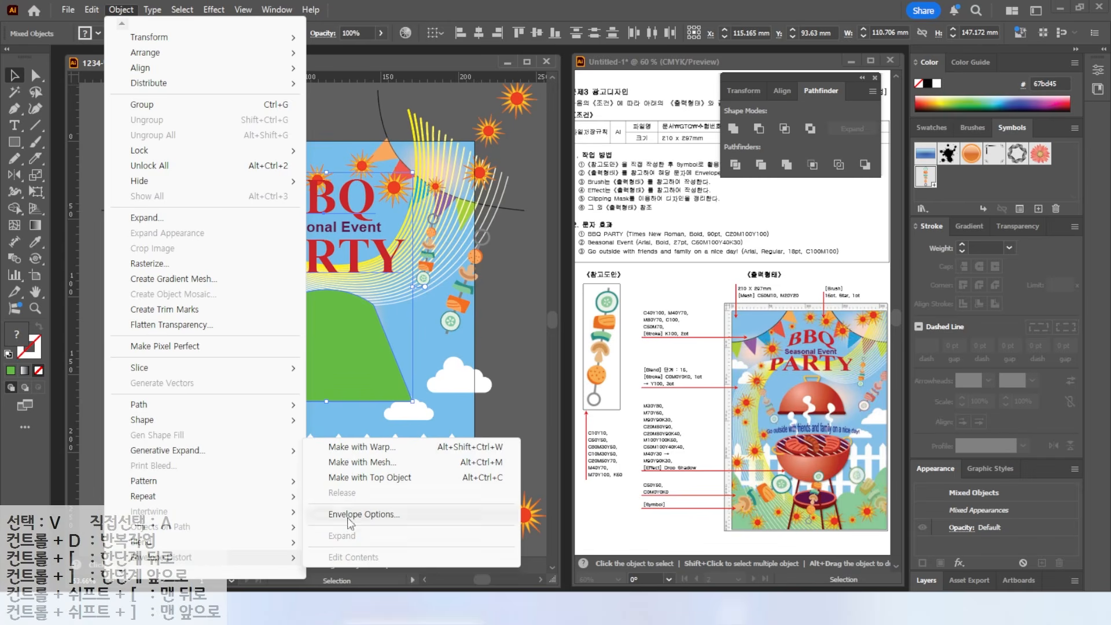
click(353, 477)
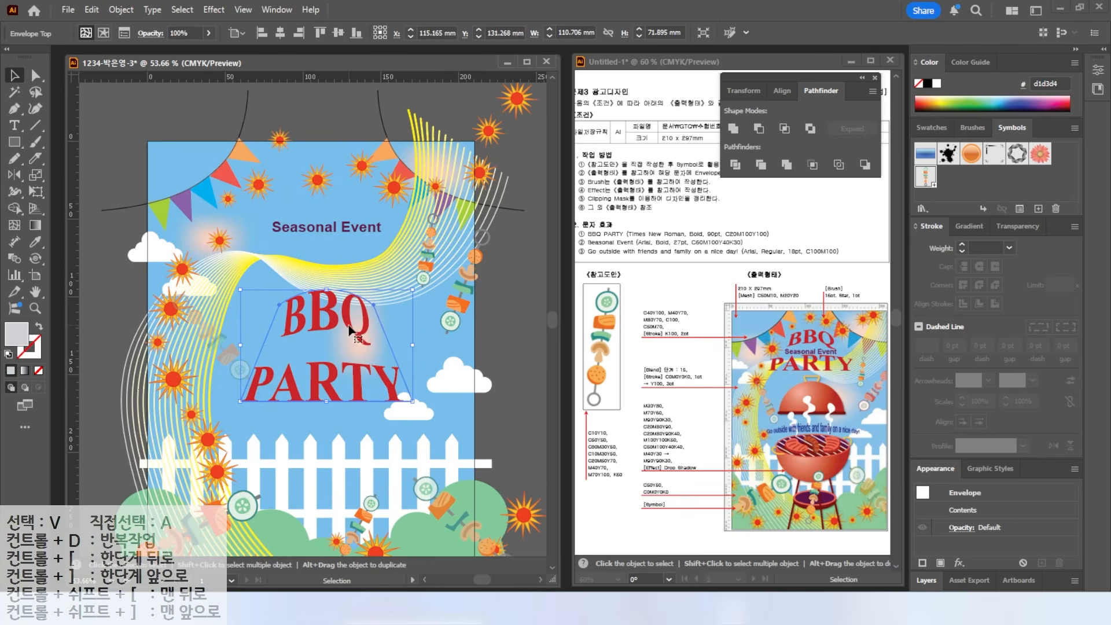
drag(374, 253, 360, 207)
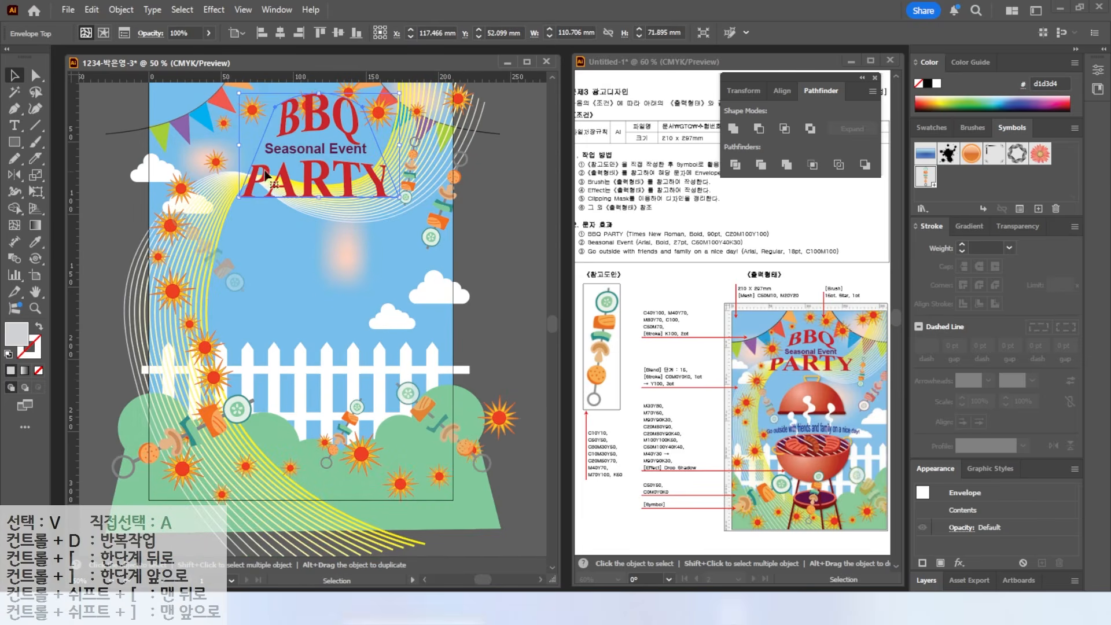
- Lock the fence, bushes and suns artwork at the bottom of the poster
drag(221, 208, 228, 219)
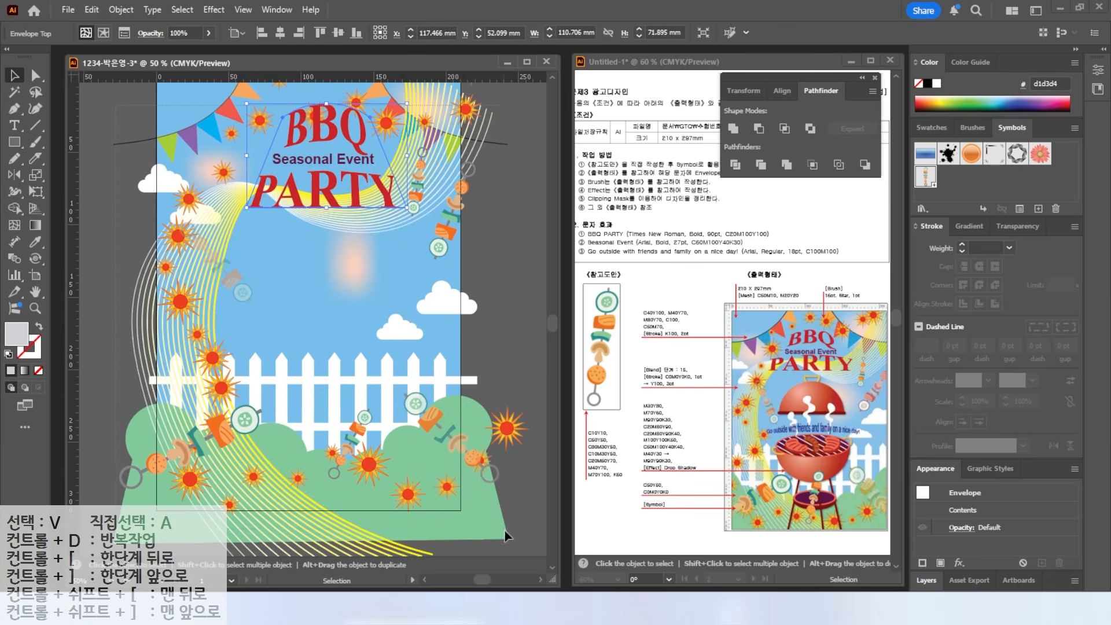
drag(525, 550, 174, 359)
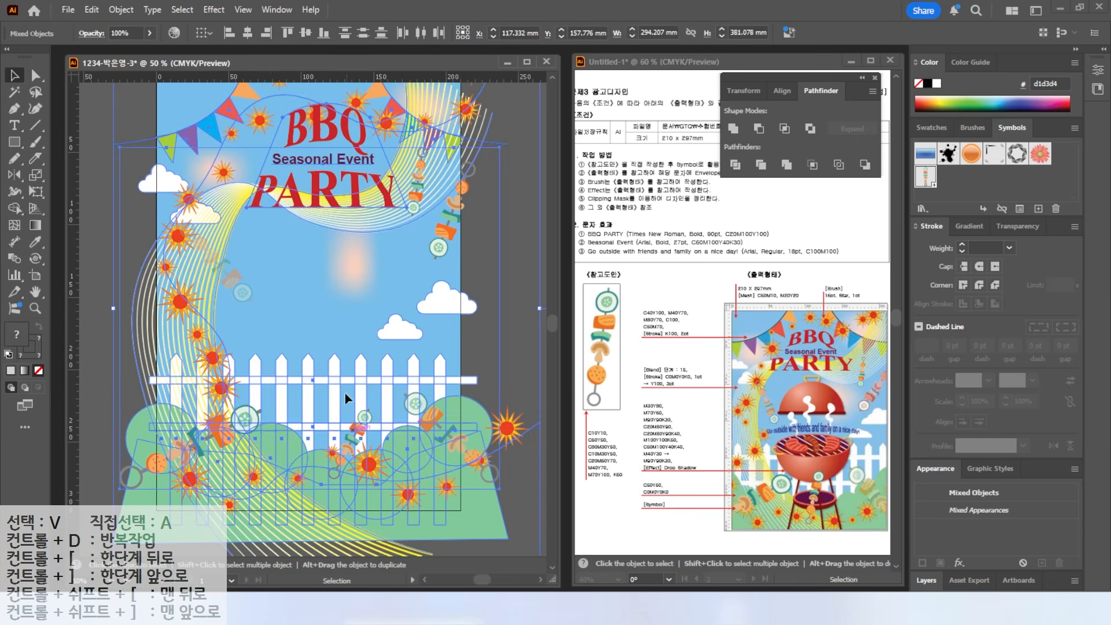
click(121, 12)
mouse_move(270, 155)
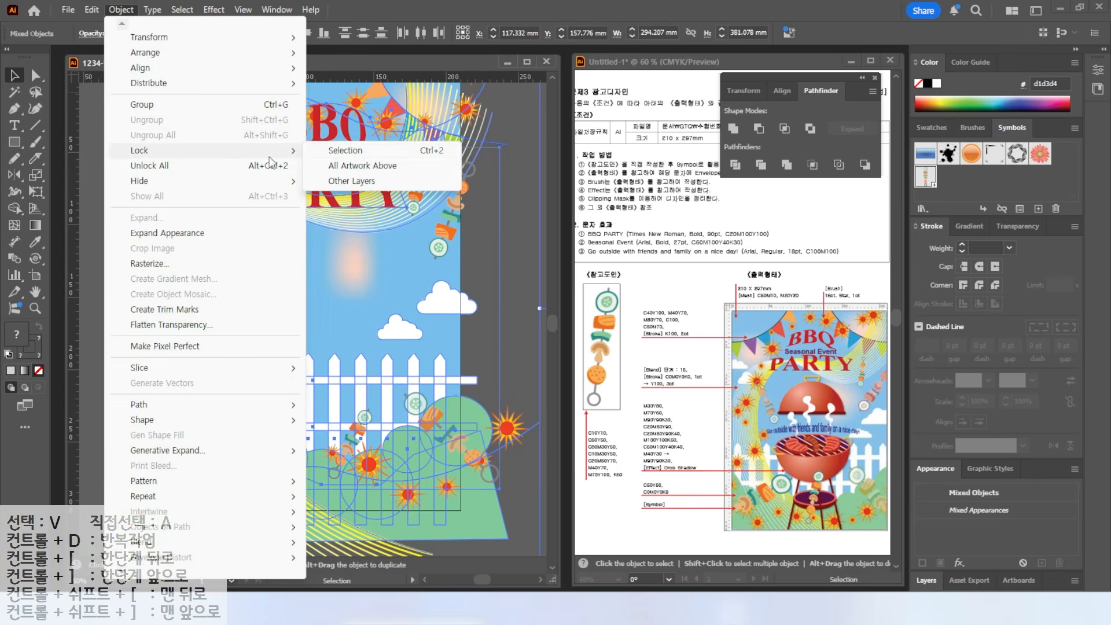
click(347, 152)
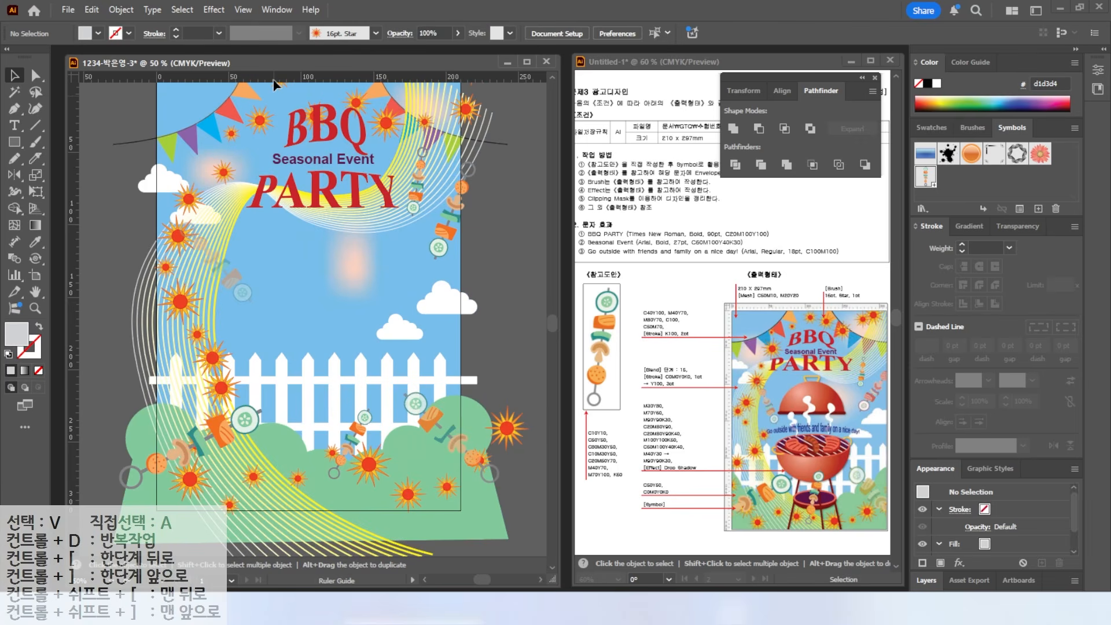
- Drag two horizontal and two vertical guides onto the artboard from the rulers
drag(273, 80, 264, 279)
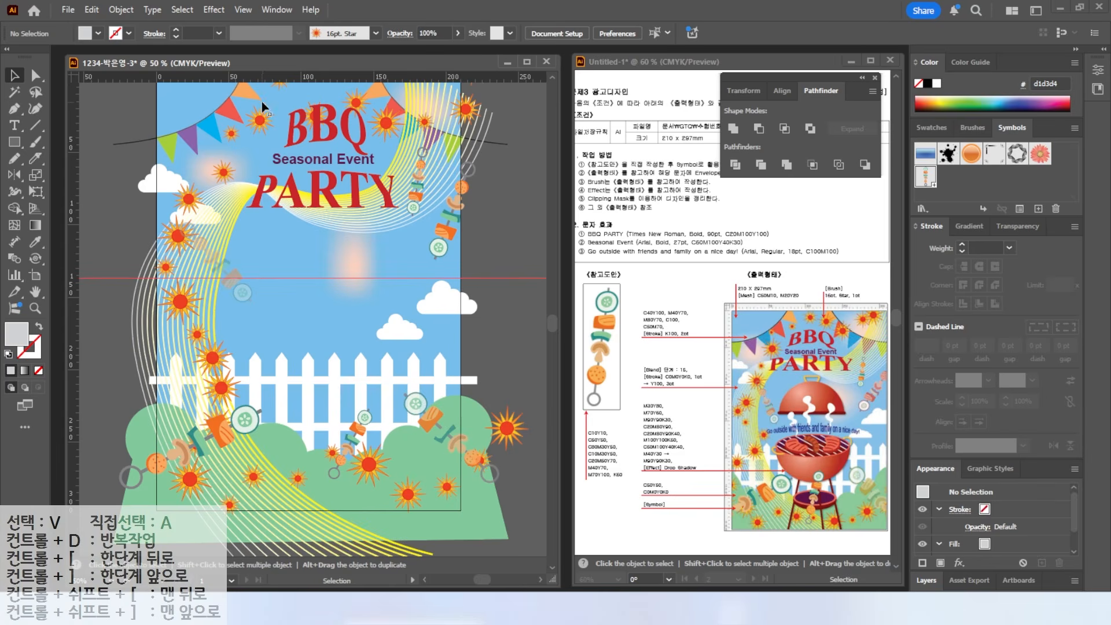
drag(271, 78, 257, 412)
drag(283, 81, 272, 193)
drag(137, 164, 236, 173)
drag(75, 168, 387, 226)
- Draw a large circle between the guides and fill it with a purple swatch
scroll(323, 221, up, 2)
right_click(14, 141)
click(55, 177)
drag(181, 174, 430, 421)
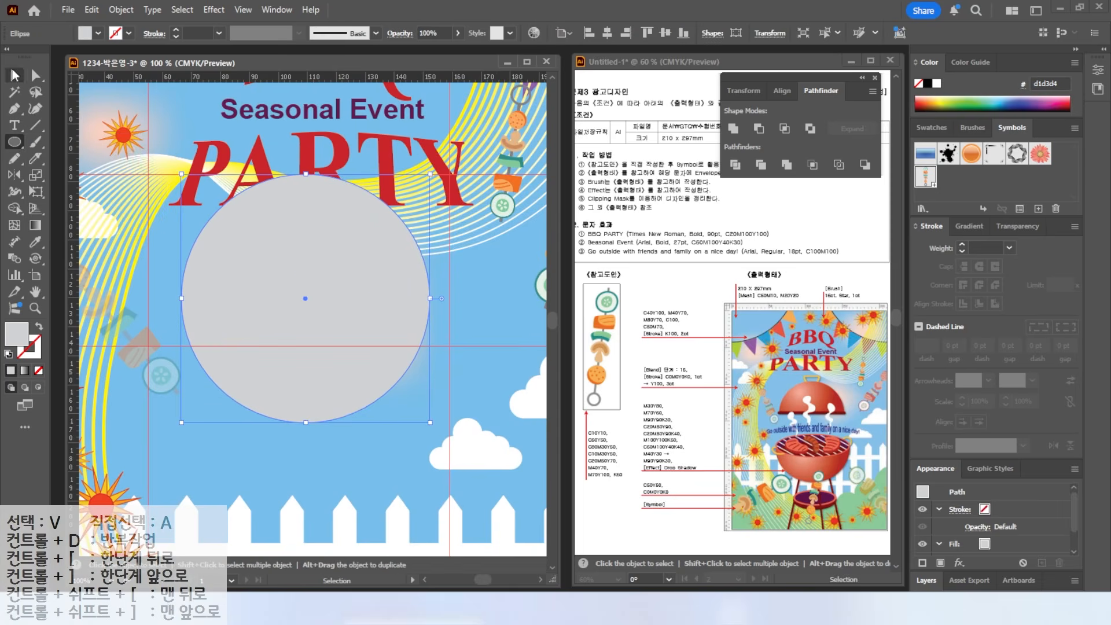
click(930, 127)
click(928, 194)
- Create a new colour swatch with values 0, 30 and 80
click(1042, 209)
key(Tab)
text(0)
key(Tab)
text(30)
key(Tab)
text(80)
key(Tab)
key(Tab)
key(Return)
- Add a coral swatch (70, 60) and another swatch with values 90, 90, 30
click(1042, 208)
key(Tab)
key(Tab)
text(70)
key(Tab)
text(60)
key(Return)
click(1042, 209)
key(Tab)
key(Tab)
text(90)
key(Tab)
text(90)
key(Tab)
text(30)
key(Return)
- Add a red-orange swatch (20, 80) and a dark brown swatch (80, 90, 40)
click(1041, 209)
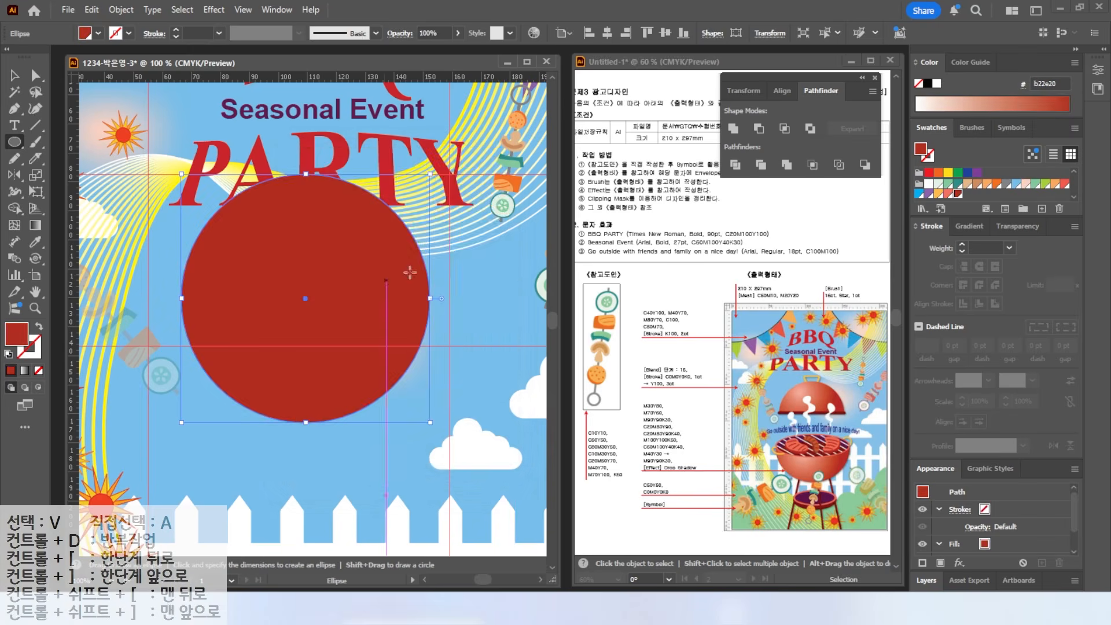
key(Tab)
text(20)
key(Tab)
text(80)
key(Tab)
key(Tab)
text(0)
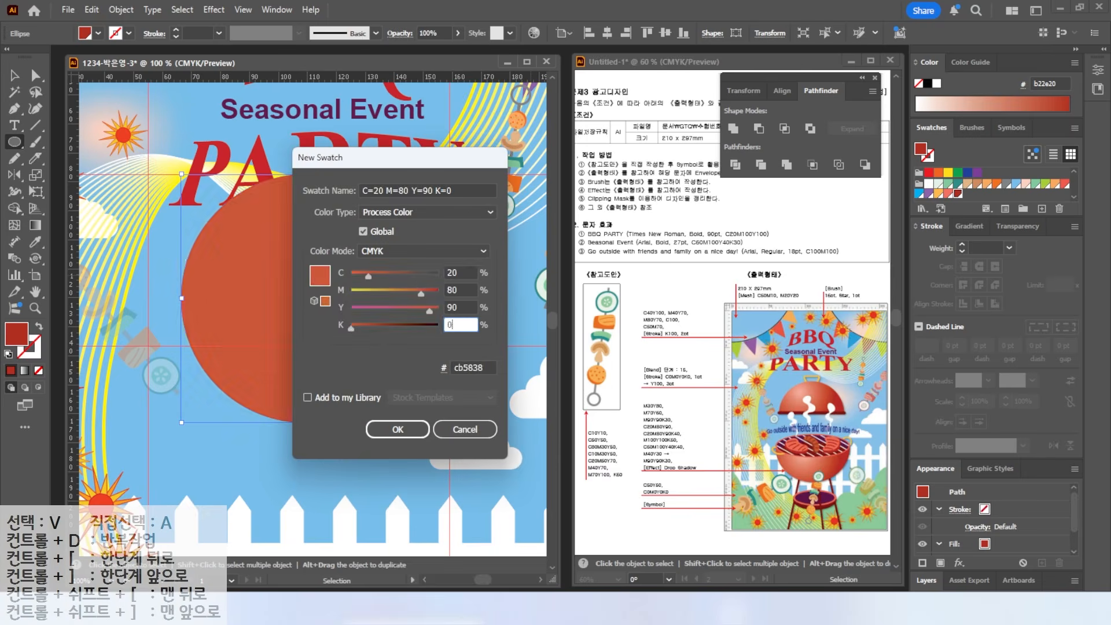
key(Return)
click(1042, 209)
key(Tab)
key(Tab)
text(80)
- Add a swatch with values 0, 100, 100, 50
key(Tab)
text(90)
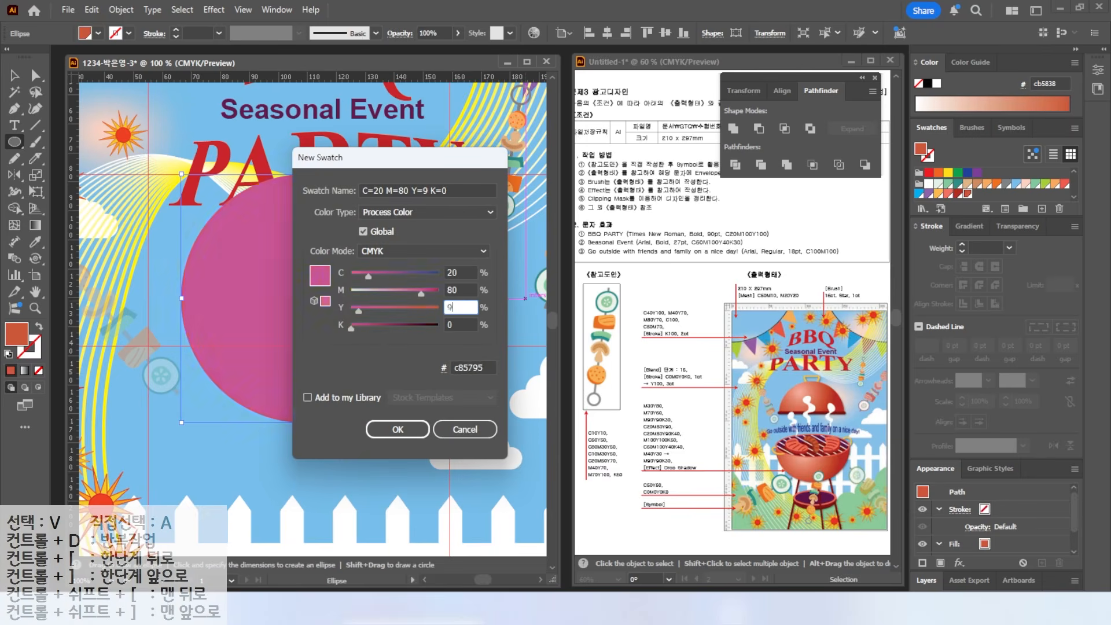
key(Tab)
text(40)
key(Tab)
key(Return)
click(1041, 208)
double_click(458, 268)
key(0)
key(Tab)
text(100)
key(Tab)
text(100)
- Create a dark purple swatch (60, 100, 40) to fill the circle
key(Tab)
text(50)
key(Return)
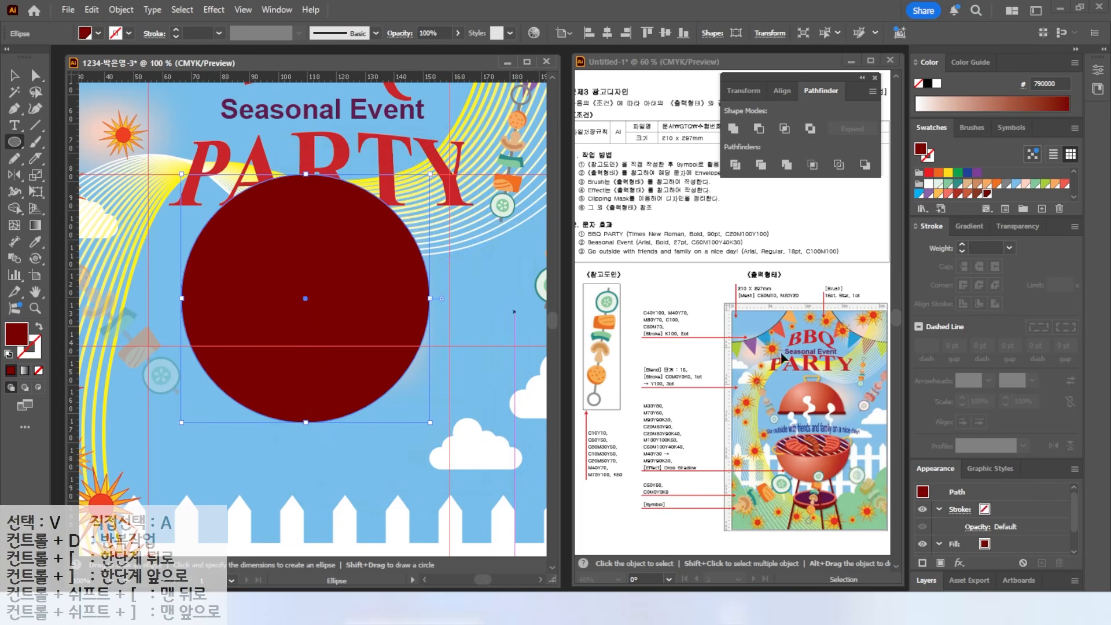
click(1041, 209)
key(Tab)
text(60)
key(Tab)
text(100)
key(Tab)
text(40)
key(Tab)
text(40)
key(Return)
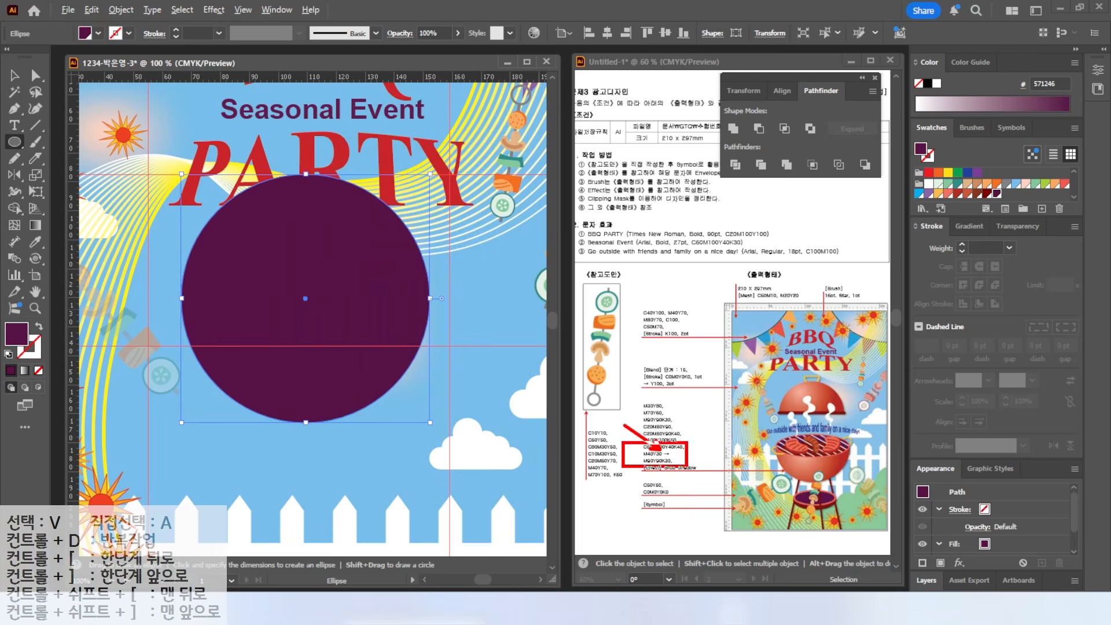
click(969, 227)
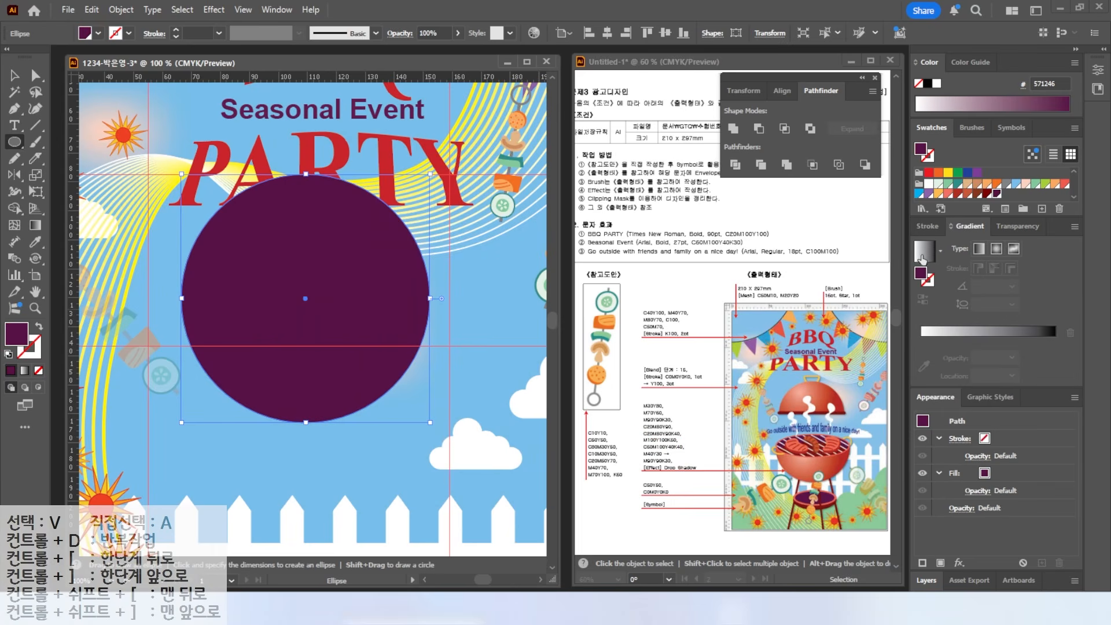
- Give the circle a gradient fill whose left colour stop is salmon pink
click(923, 255)
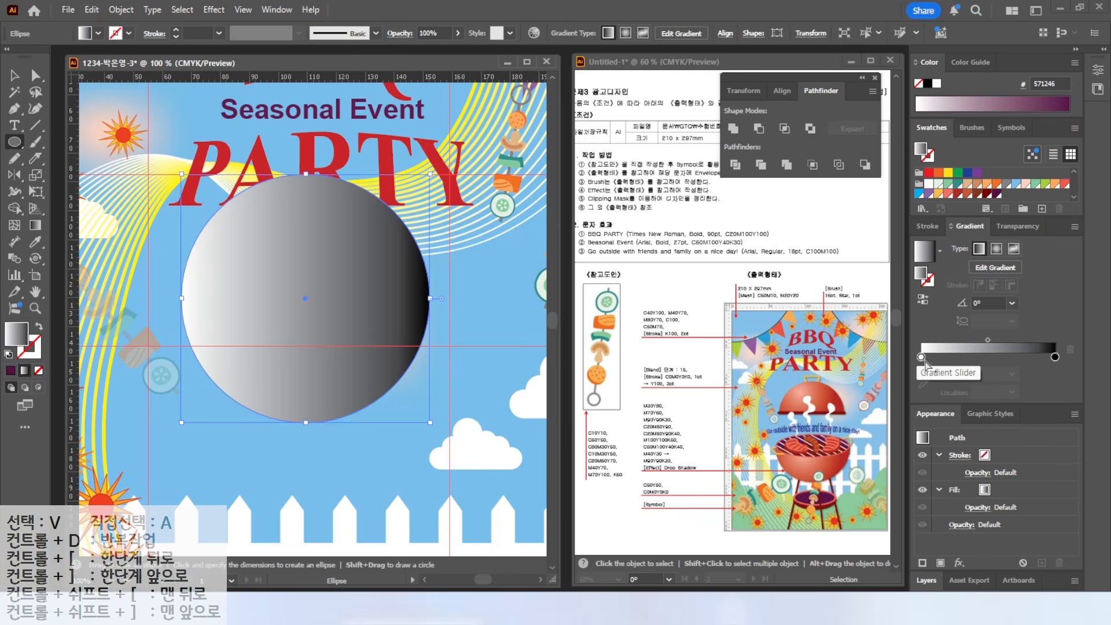
double_click(920, 357)
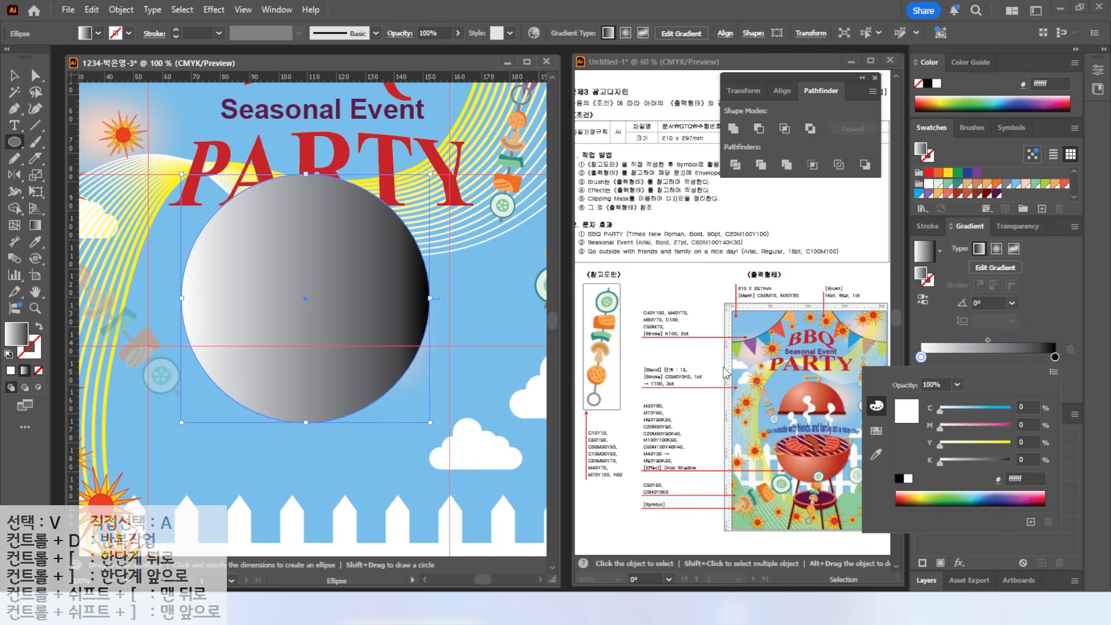
click(1035, 408)
text(0)
key(Tab)
text(40)
key(Tab)
text(30)
- Set the gradient's right colour stop to red
key(Tab)
key(Return)
click(1055, 357)
double_click(1055, 357)
key(Tab)
text(90)
key(Tab)
text(90)
key(Tab)
text(30)
key(Tab)
key(Return)
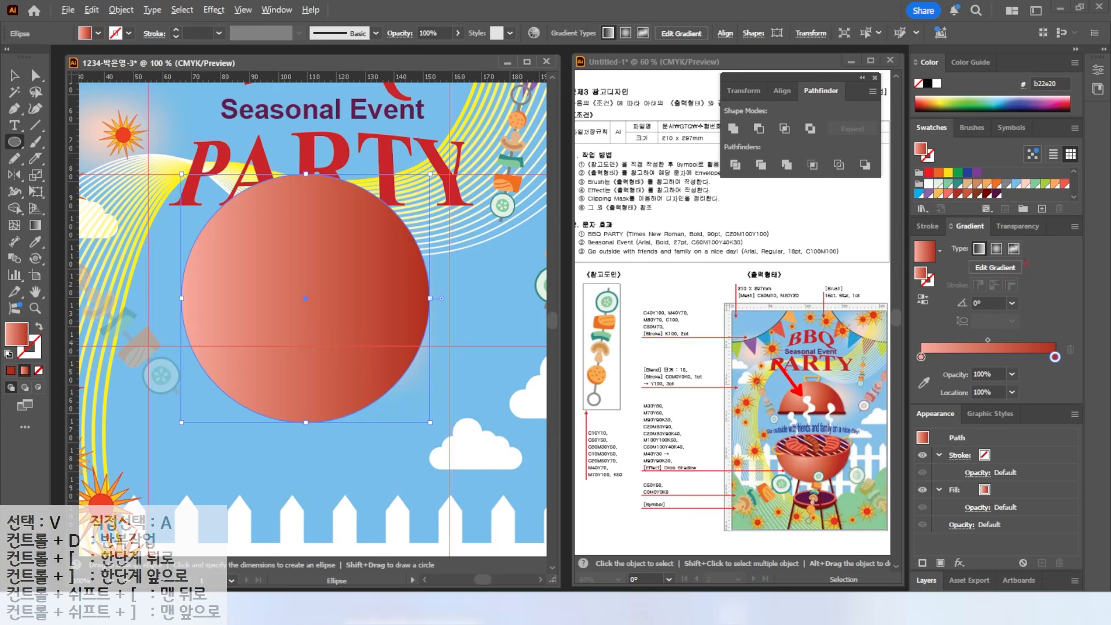
- Make the gradient radial and drag its highlight toward the circle's upper left
click(997, 249)
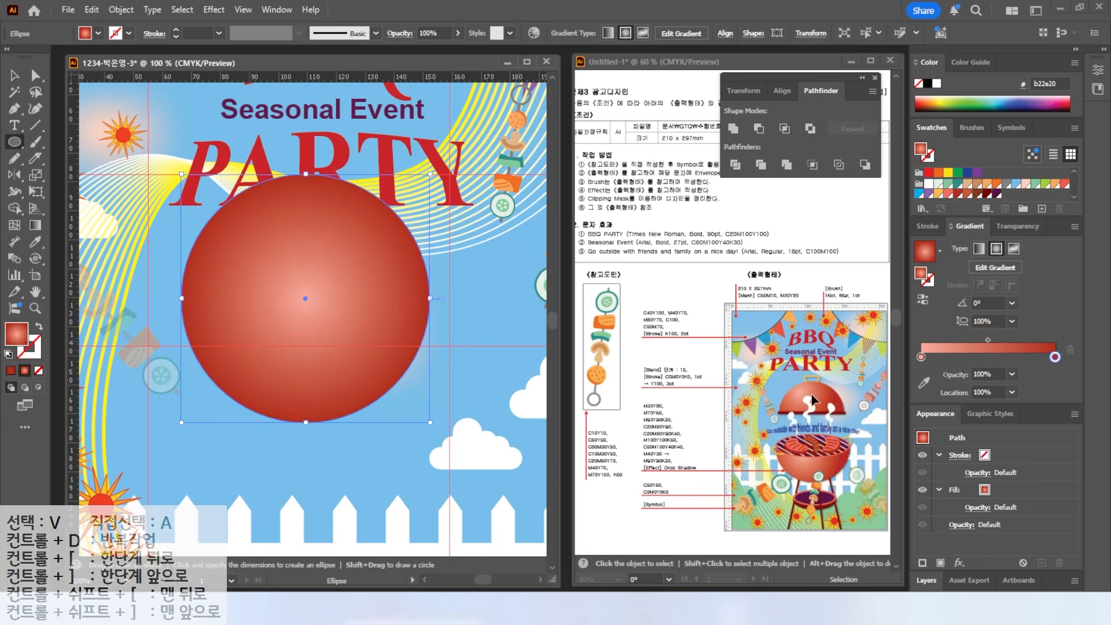
click(34, 226)
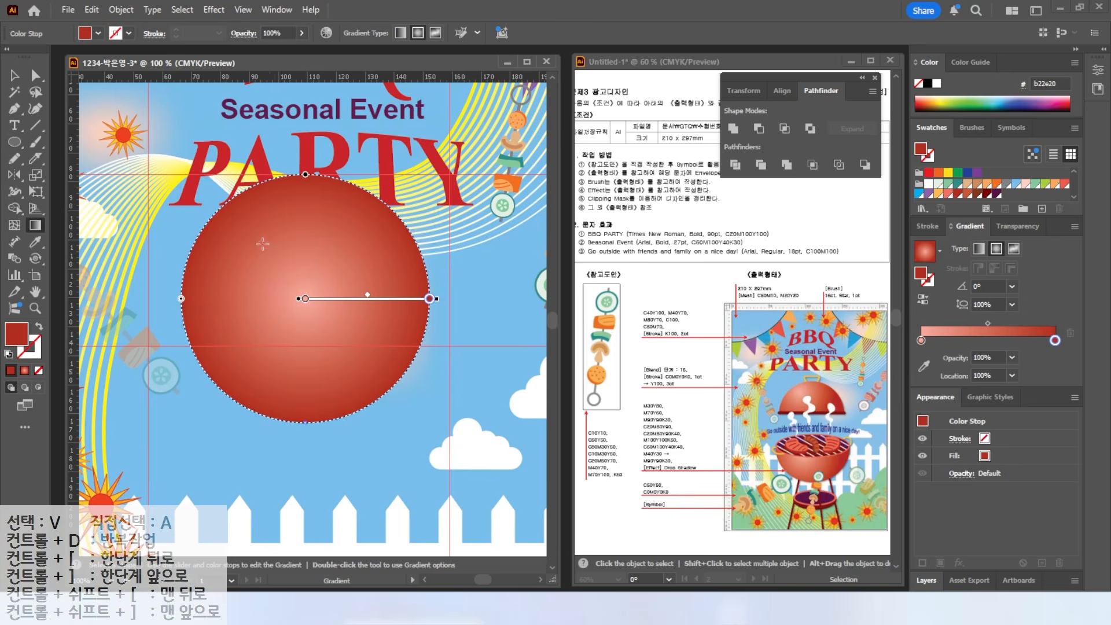
drag(269, 252, 204, 157)
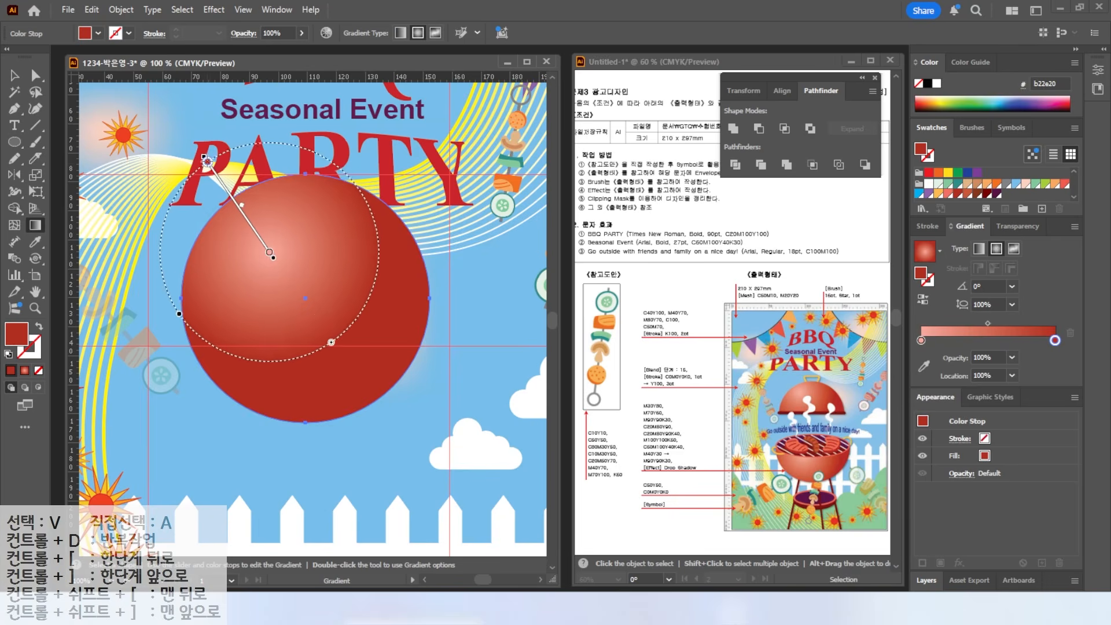
- Divide the circle with a horizontal line and delete its lower half, leaving a dome
click(36, 125)
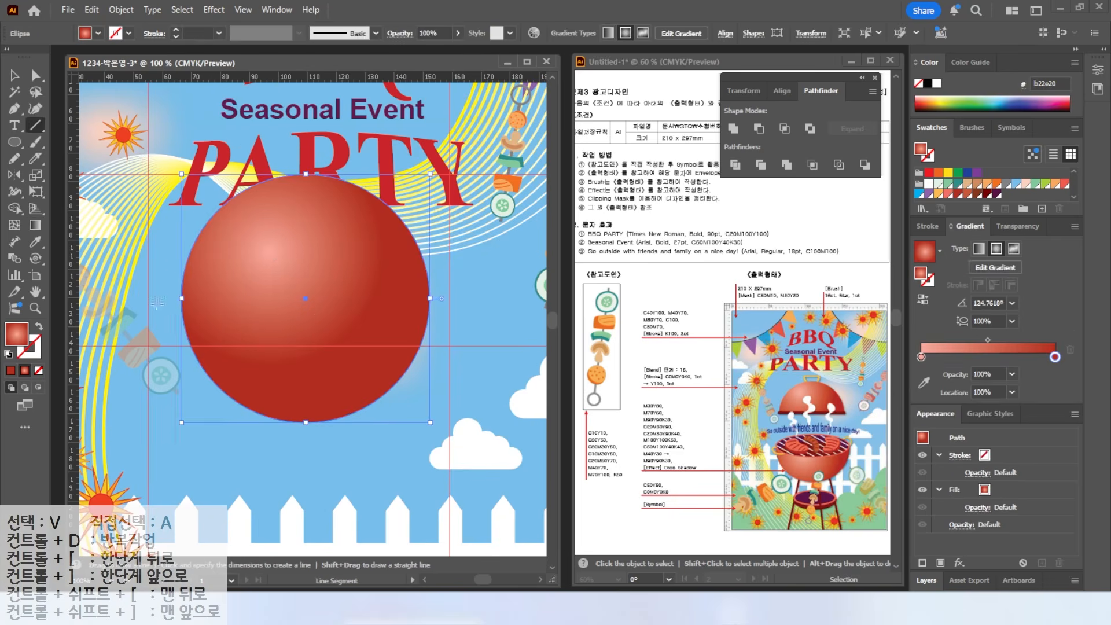
drag(267, 318, 470, 296)
key(d)
key(v)
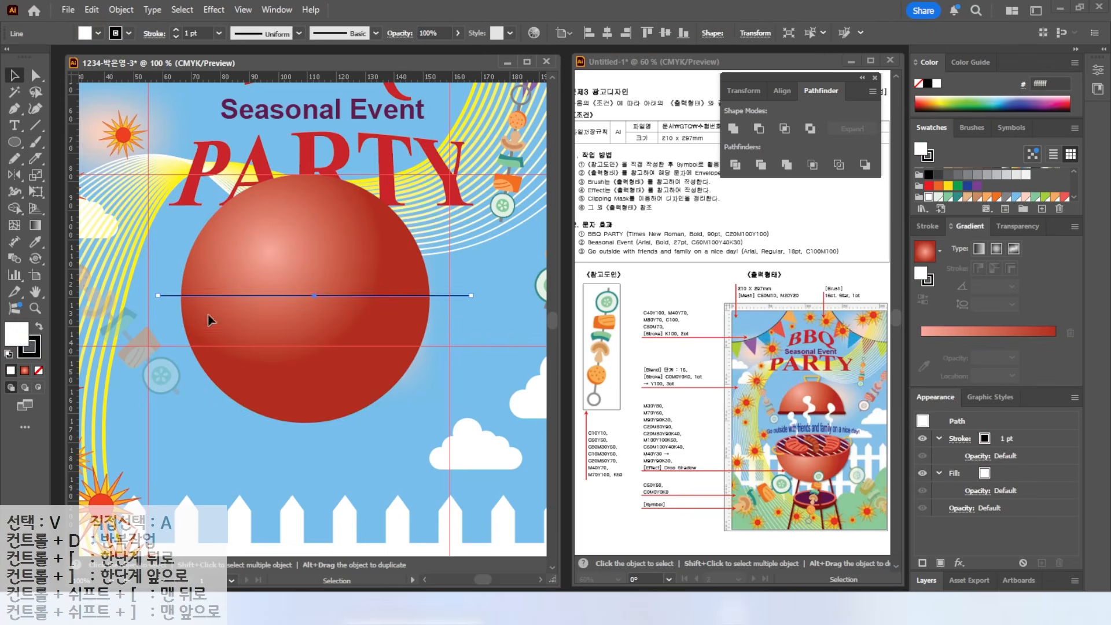
shift+click(393, 272)
click(733, 166)
click(35, 75)
click(268, 381)
key(Delete)
- Draw a thin rounded bar under the dome filled with dark red #790000
drag(15, 142, 62, 158)
drag(175, 296, 439, 308)
scroll(937, 196, down, 1)
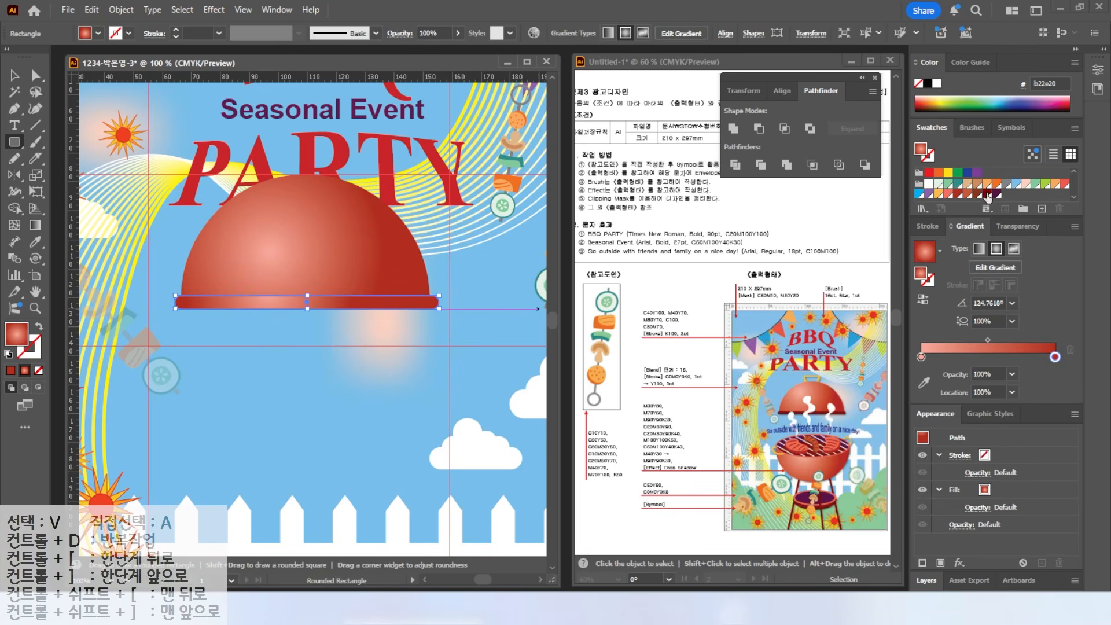
click(987, 195)
- Move the dome and its rim bar down together onto the guide
click(23, 74)
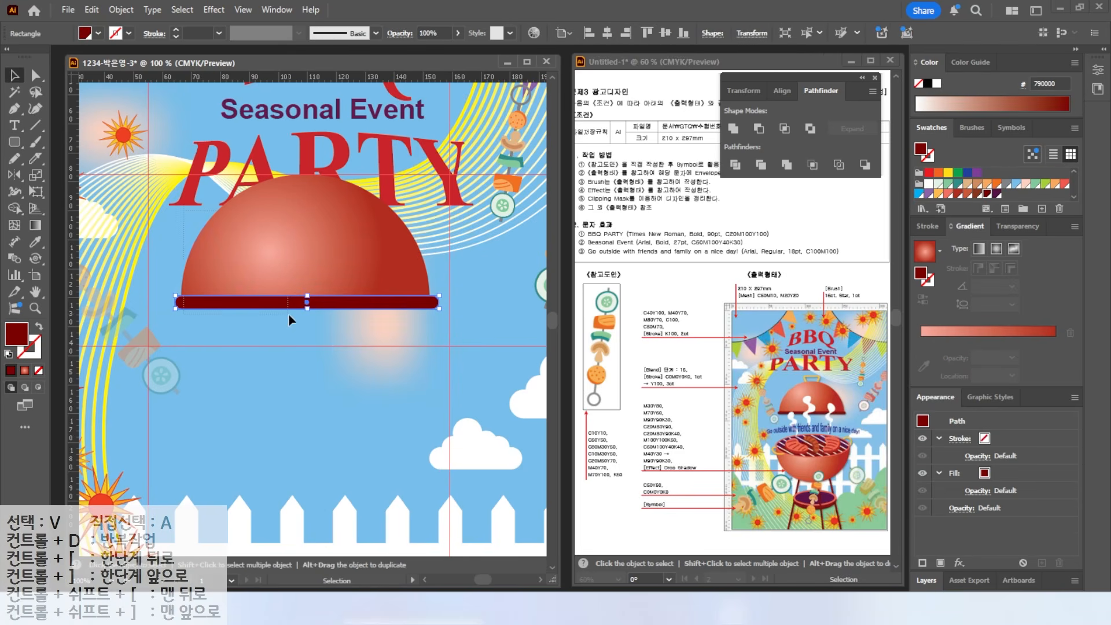
key(ctrl+a)
double_click(36, 291)
click(8, 71)
click(335, 186)
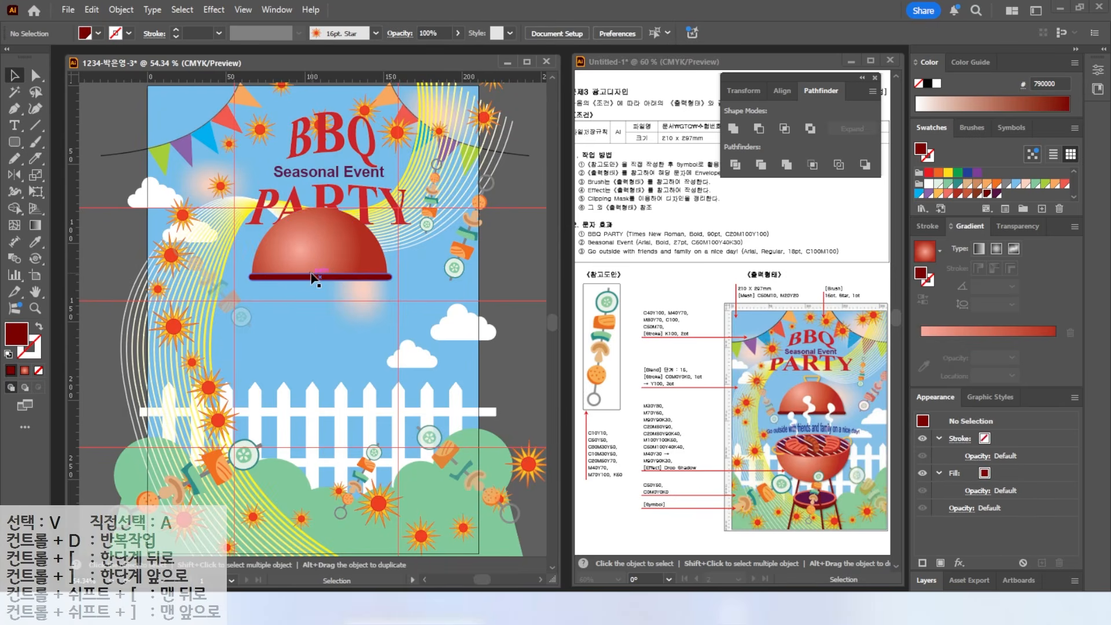
key(ctrl+a)
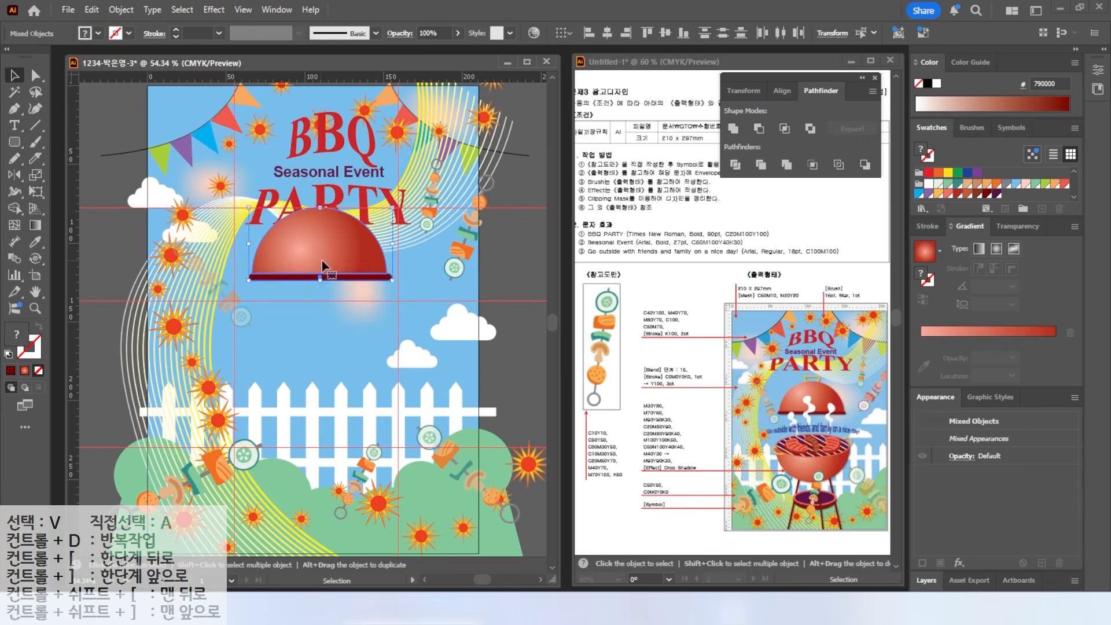
drag(328, 262, 321, 283)
scroll(320, 229, up, 2)
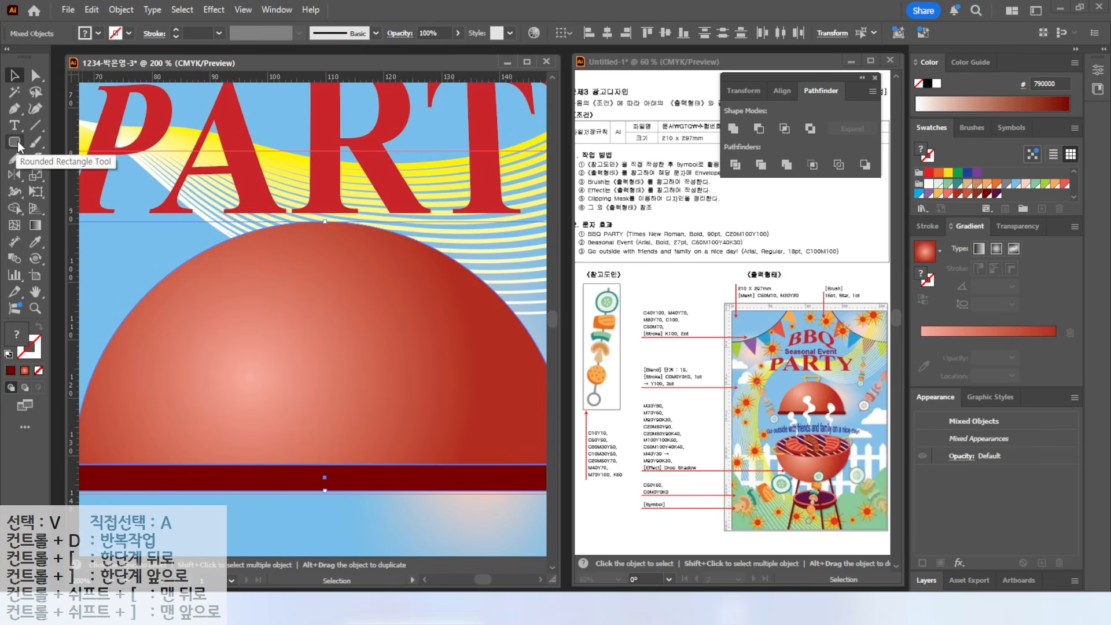
- Draw an orange rounded rectangle and move it up above the dome
key(ctrl+shift+a)
key(ctrl)
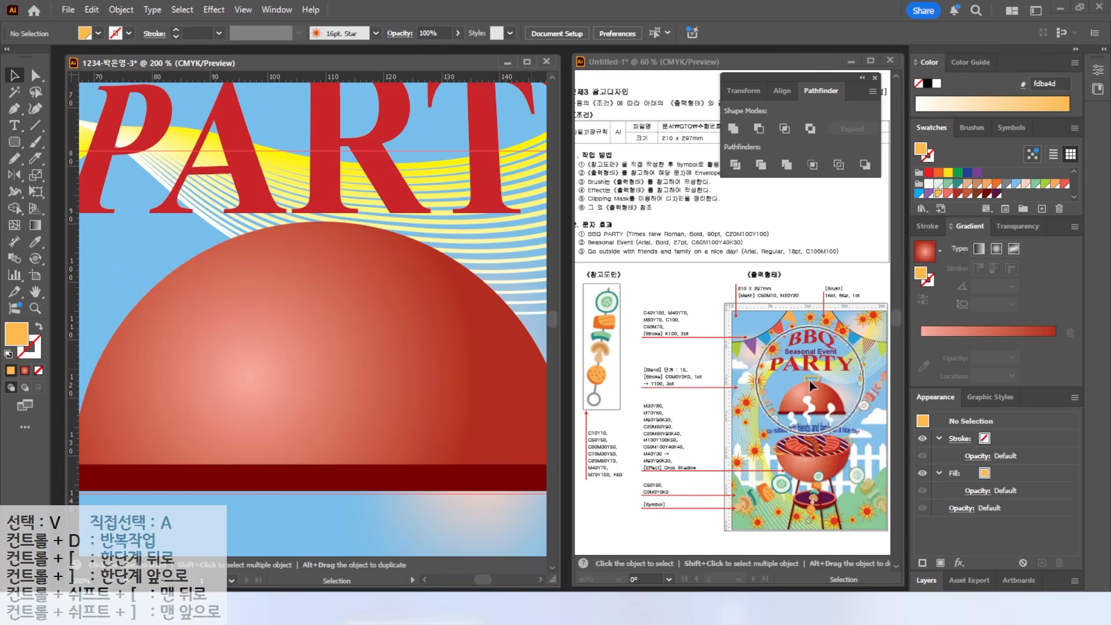
click(14, 141)
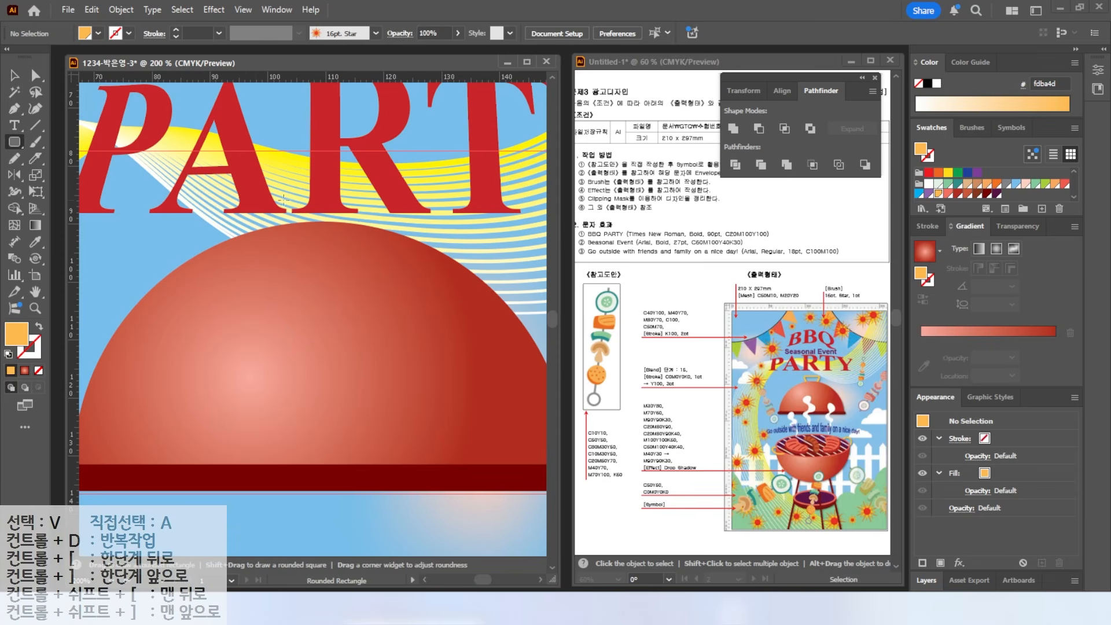
mouse_move(259, 181)
mouse_down()
mouse_move(384, 261)
mouse_move(373, 257)
mouse_up()
click(15, 75)
drag(287, 203, 287, 131)
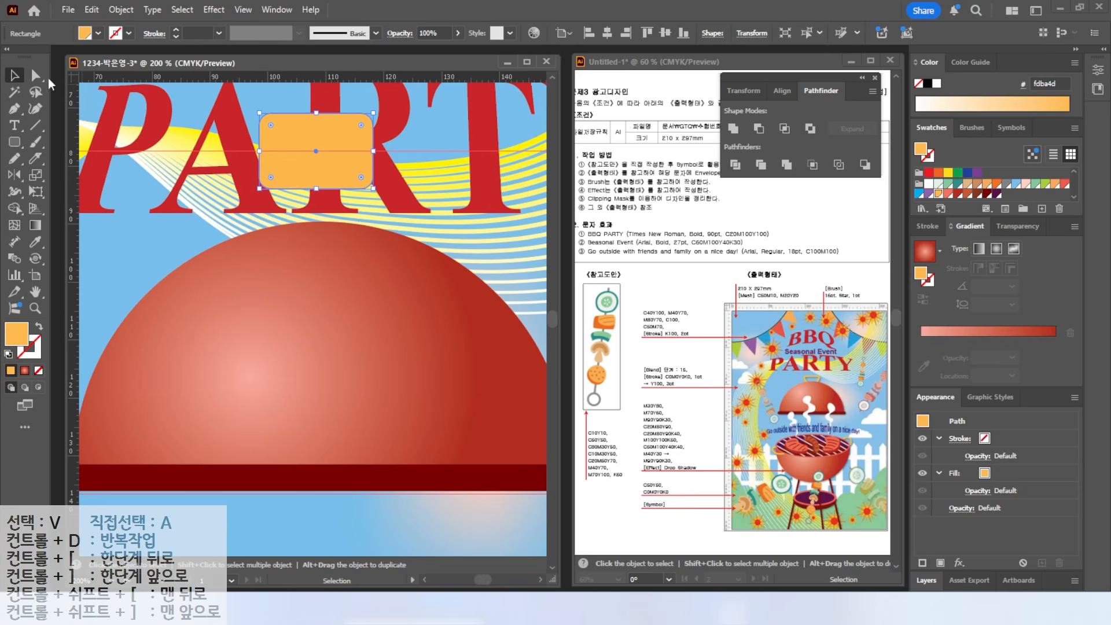
- Scale the rectangle's bottom edge to 60% to make a trapezoid
click(34, 75)
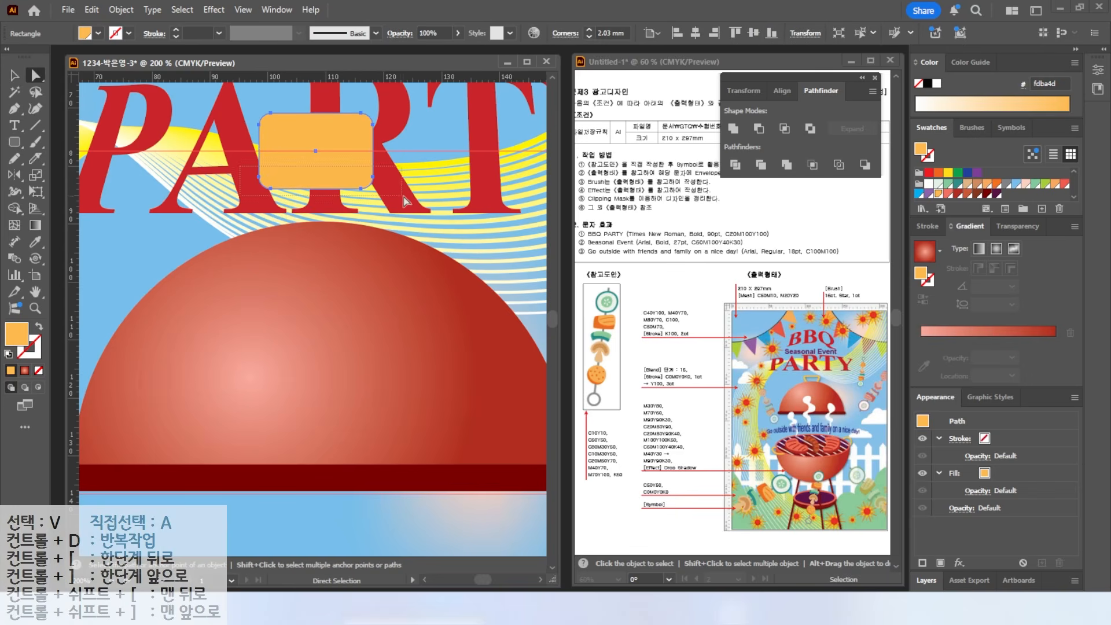
click(326, 189)
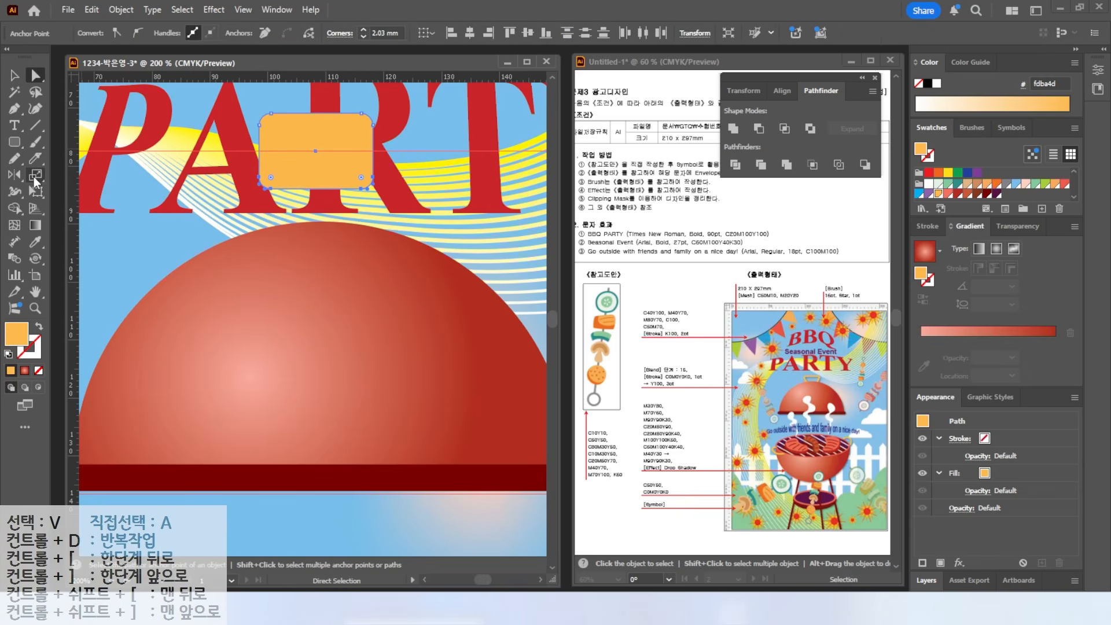
double_click(34, 176)
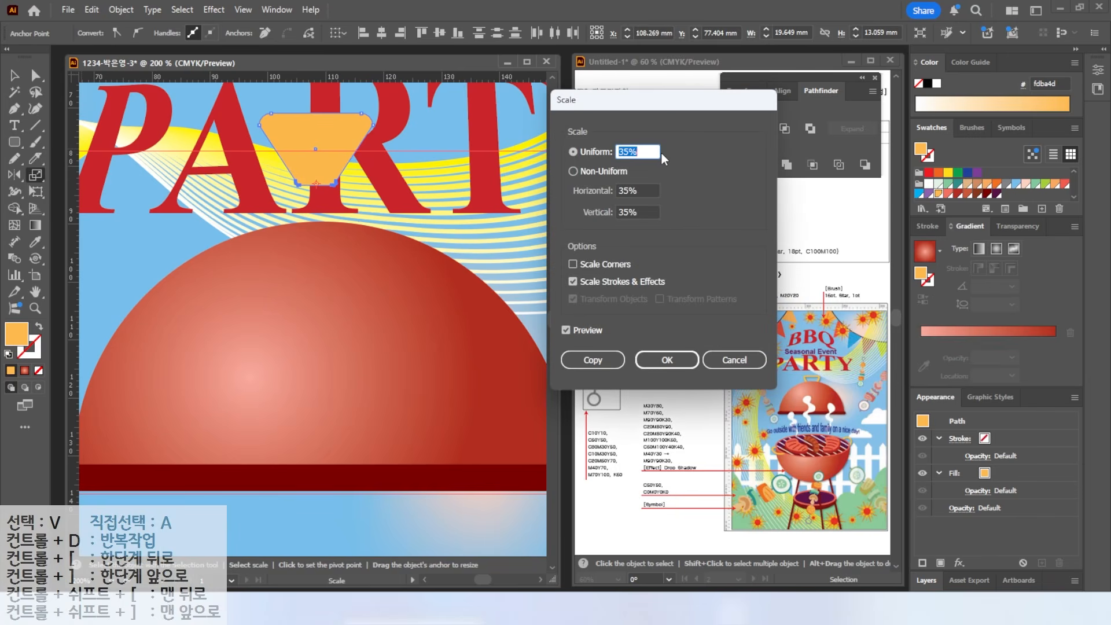
text(60)
click(566, 330)
click(565, 330)
click(565, 330)
click(566, 330)
click(565, 329)
click(564, 331)
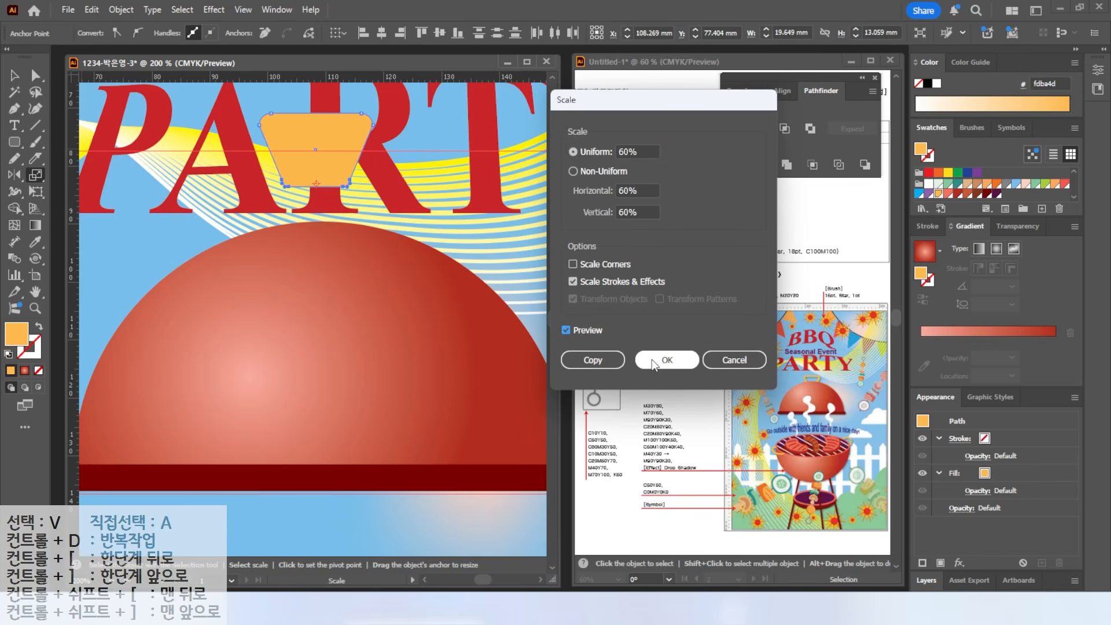
click(662, 362)
- Turn the trapezoid into a 4 pt orange outline and place it on the dome's top
key(shift+x)
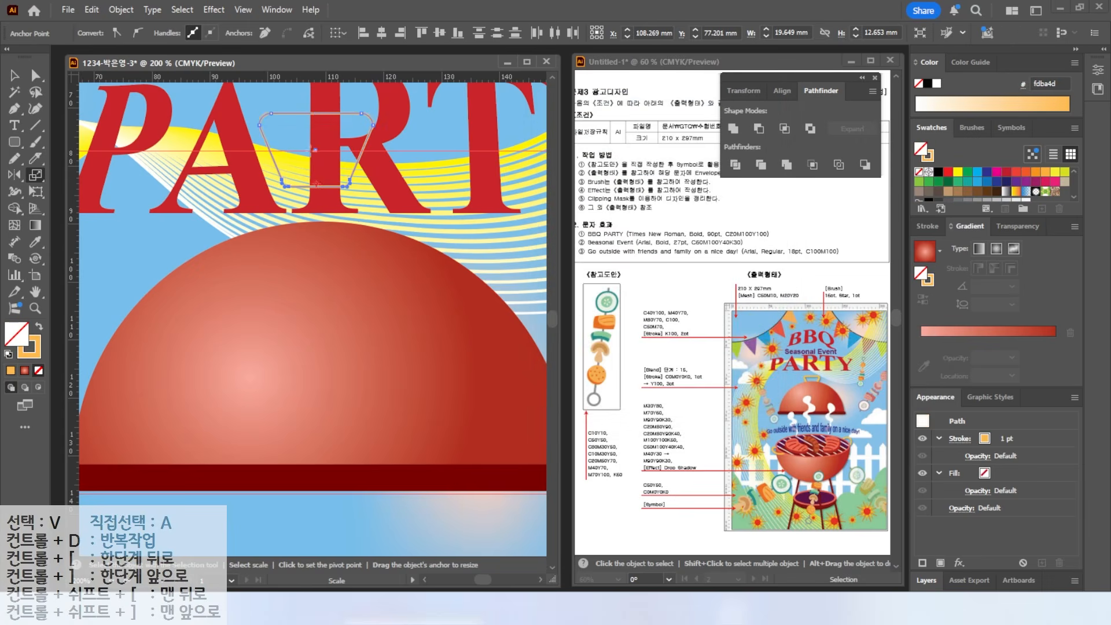
key(v)
click(928, 228)
click(961, 244)
click(961, 244)
click(961, 244)
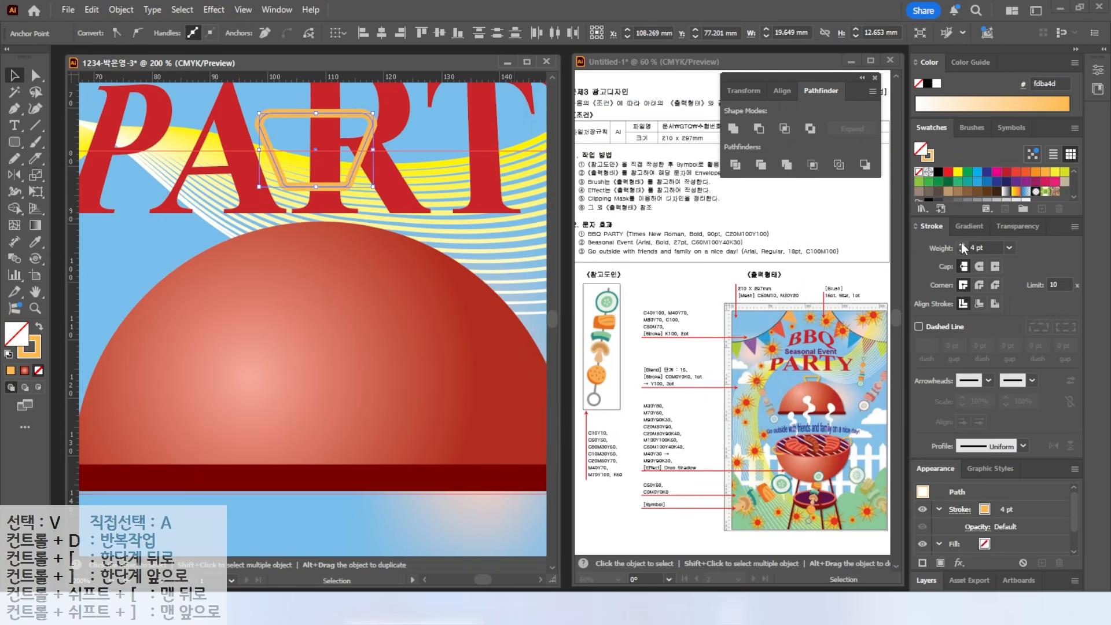
drag(354, 167, 359, 244)
- Bring the dome and its base in front of the handle
scroll(370, 267, down, 2)
drag(438, 384, 424, 361)
right_click(424, 363)
mouse_move(475, 521)
click(616, 520)
scroll(345, 235, down, 3)
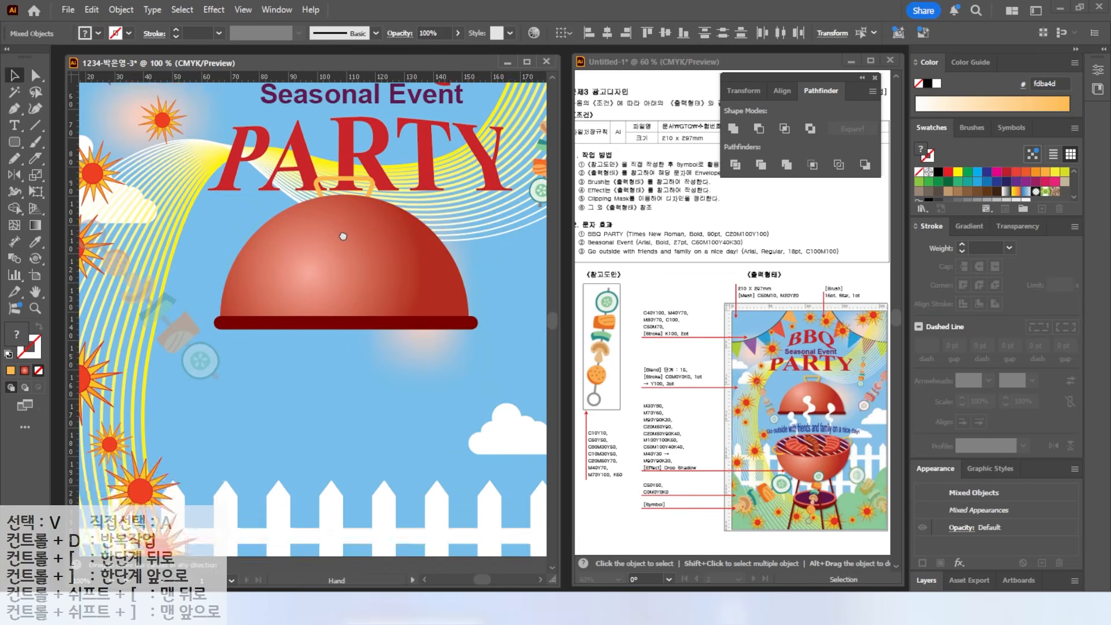
- Draw an ellipse below the grill lid with a red gradient fill
scroll(342, 236, down, 1)
drag(14, 141, 58, 192)
drag(15, 142, 58, 177)
mouse_move(261, 309)
mouse_down()
mouse_move(427, 359)
mouse_move(433, 397)
mouse_up()
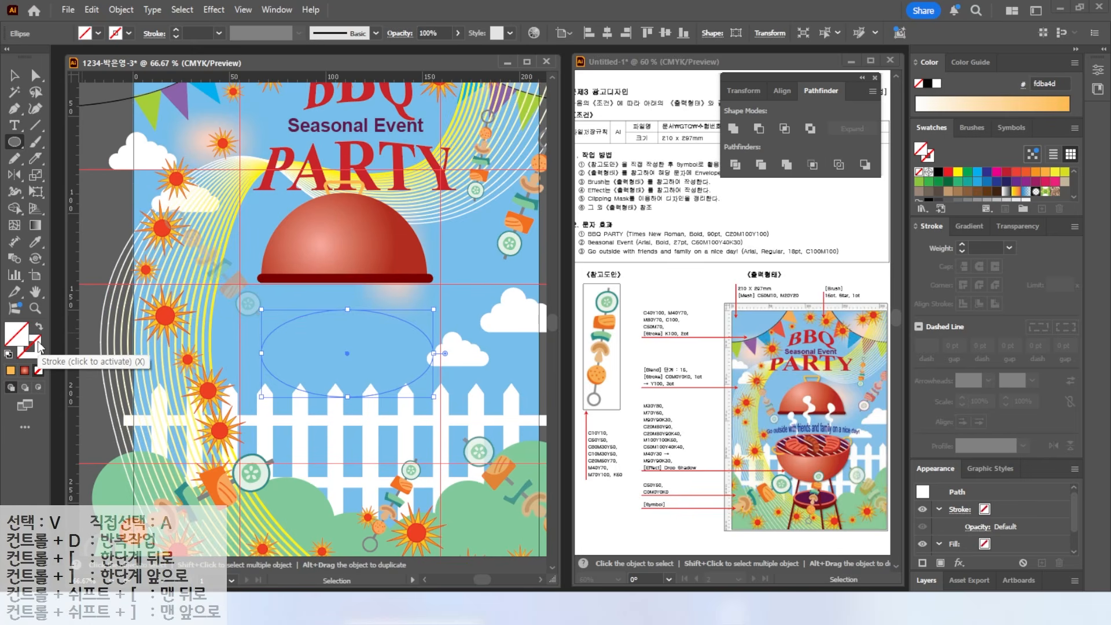
scroll(992, 185, down, 2)
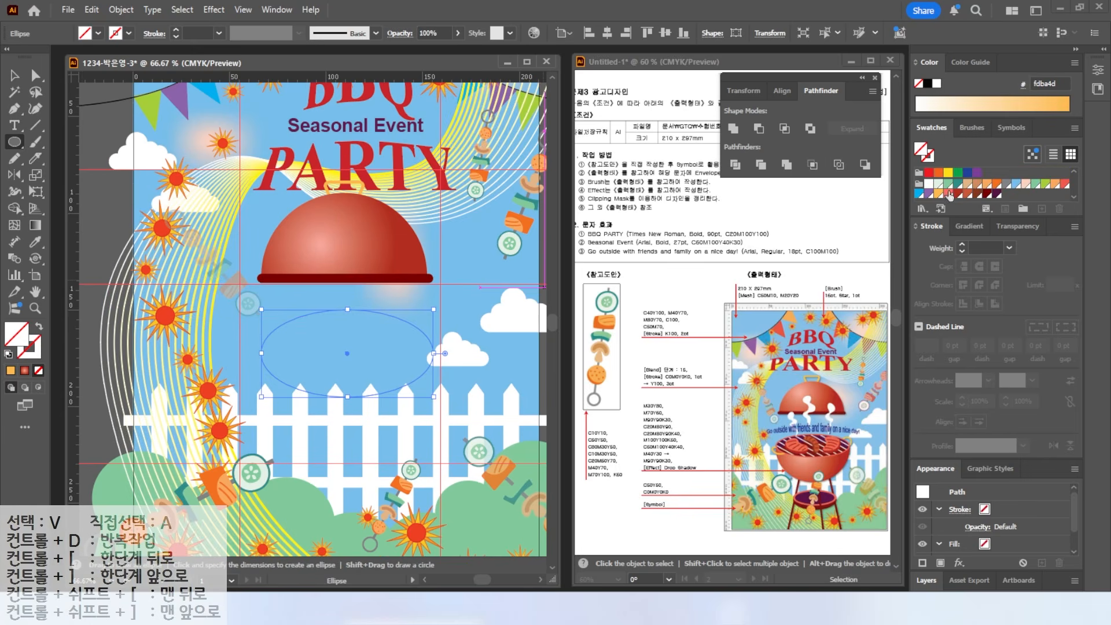
click(970, 226)
click(926, 254)
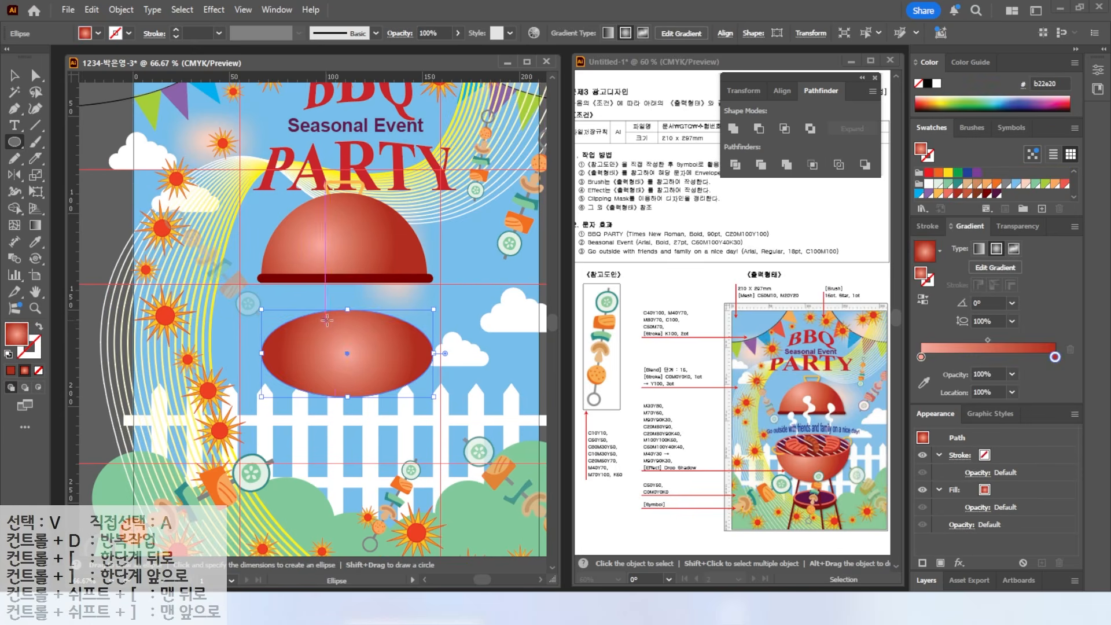
- Stretch the shape into a circle, cut it to a half circle, and move it under the lid
key(v)
drag(348, 396, 347, 511)
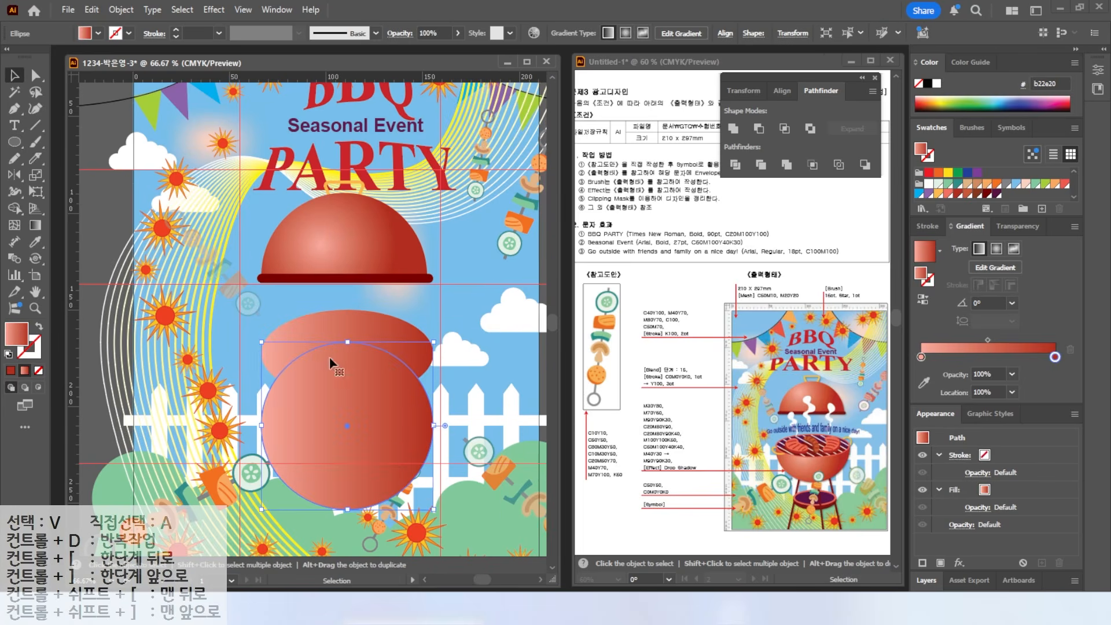
click(36, 77)
click(347, 342)
key(Delete)
key(v)
drag(313, 439, 347, 378)
- Flatten the top ellipse onto the bowl's rim with a radial gradient, in front of the bowl
click(337, 339)
drag(343, 357, 343, 365)
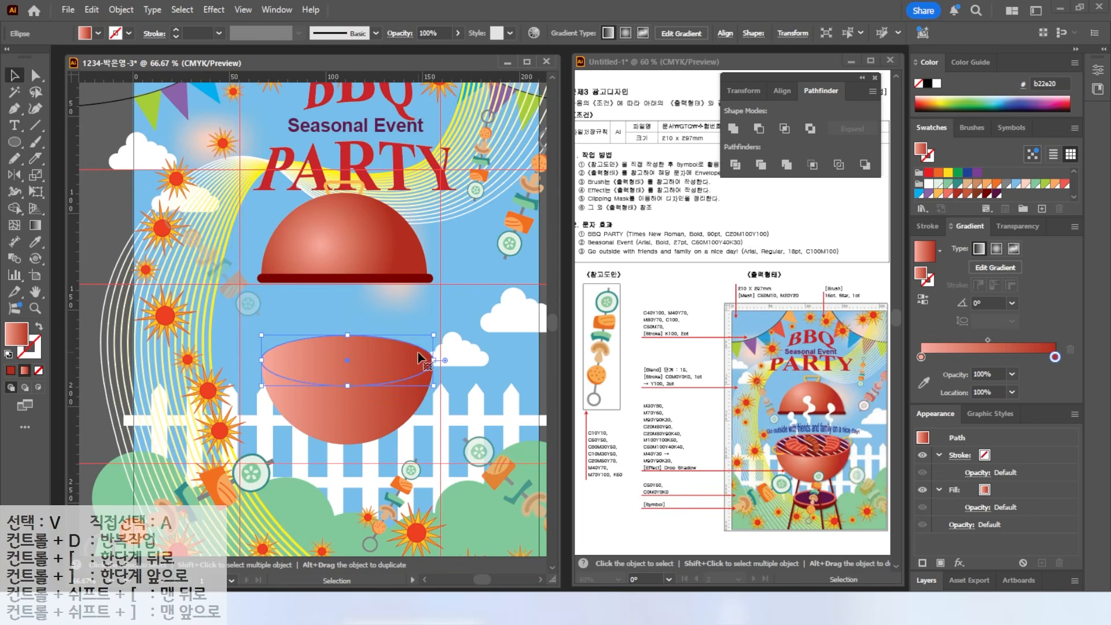
click(995, 248)
right_click(354, 351)
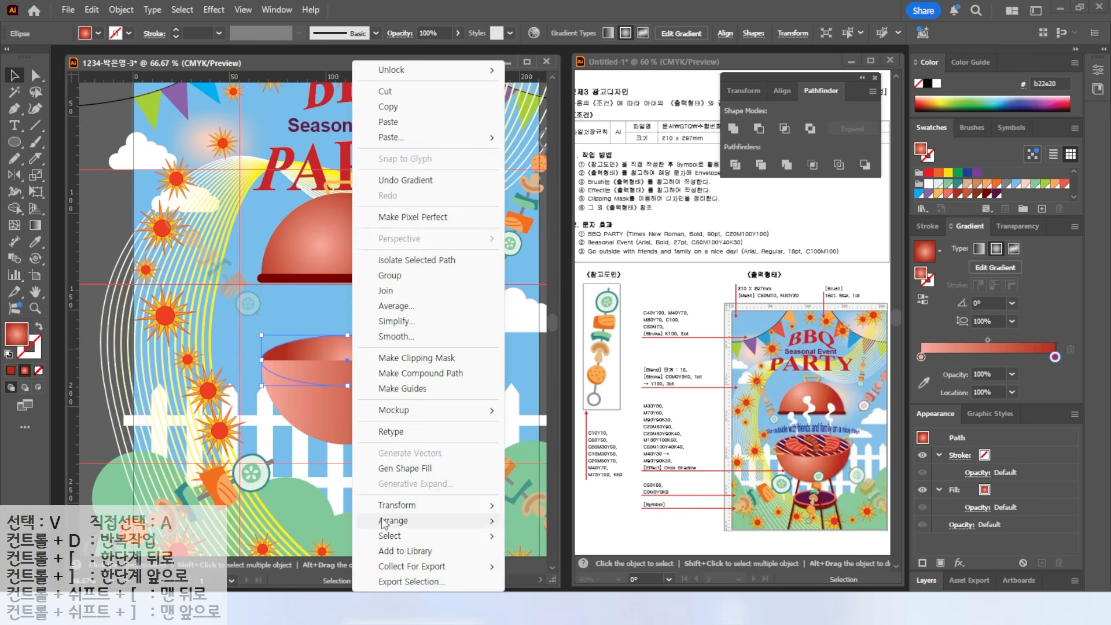
mouse_move(393, 522)
click(579, 521)
- Offset the ellipse by -1 and fill the inner ellipse with dark red #790000
click(121, 10)
mouse_move(168, 411)
click(341, 457)
text(-1)
key(Return)
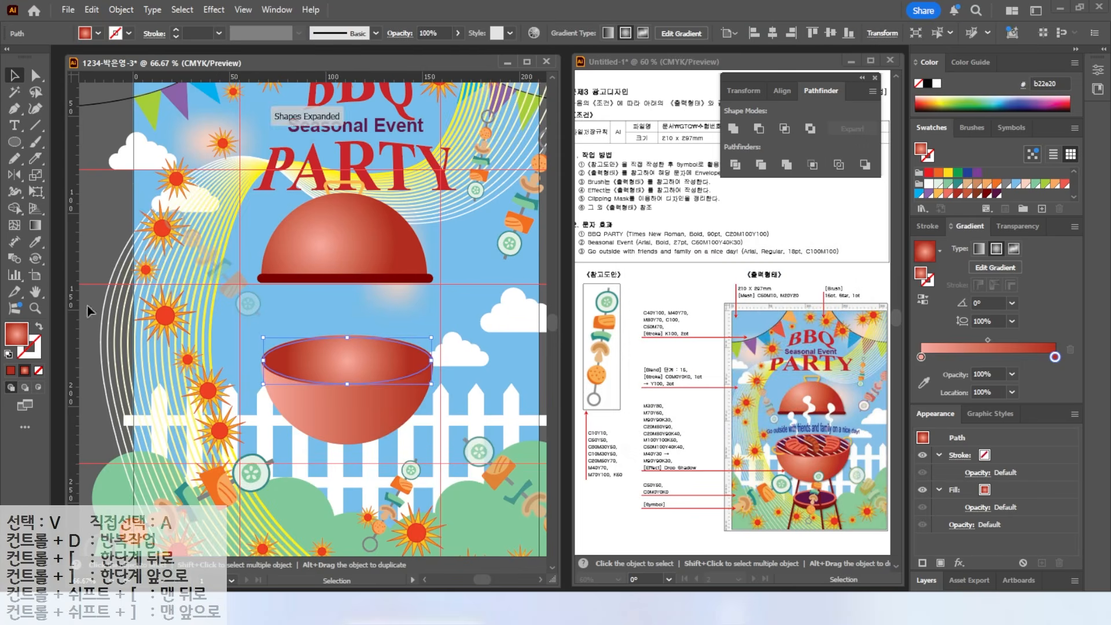
click(988, 194)
scroll(389, 354, up, 2)
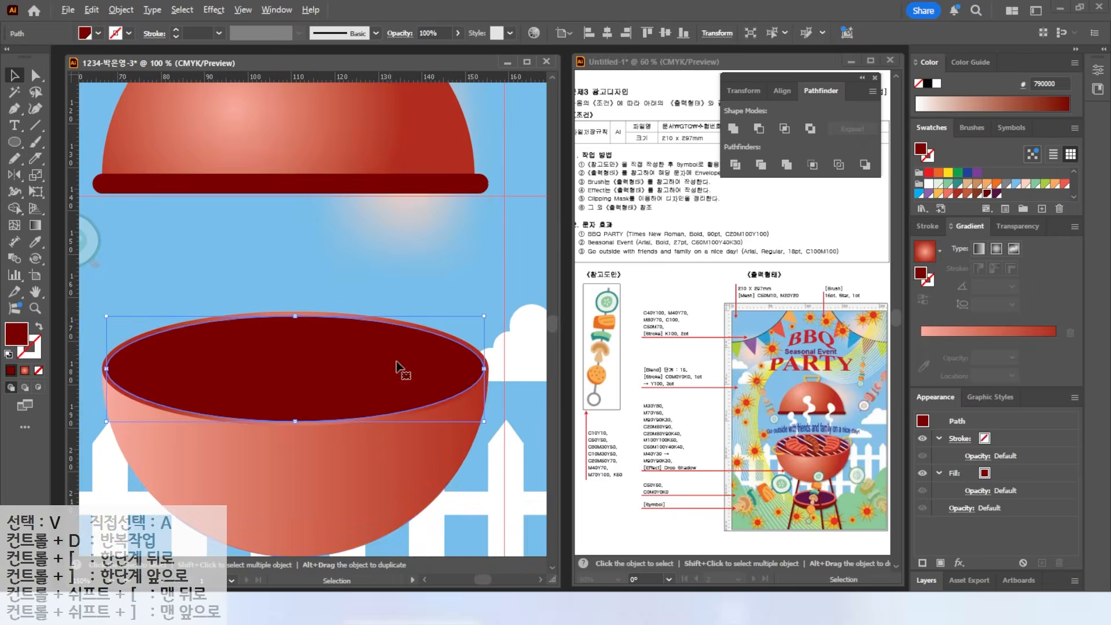
click(36, 125)
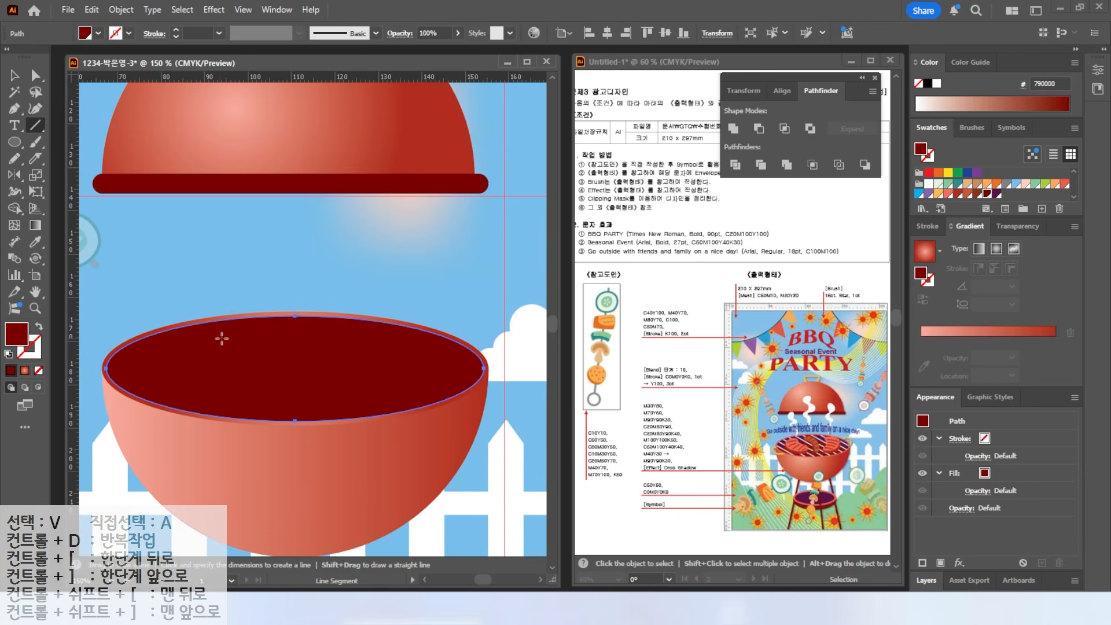
- Draw a white diagonal line across the bowl's dark opening
drag(121, 344, 258, 424)
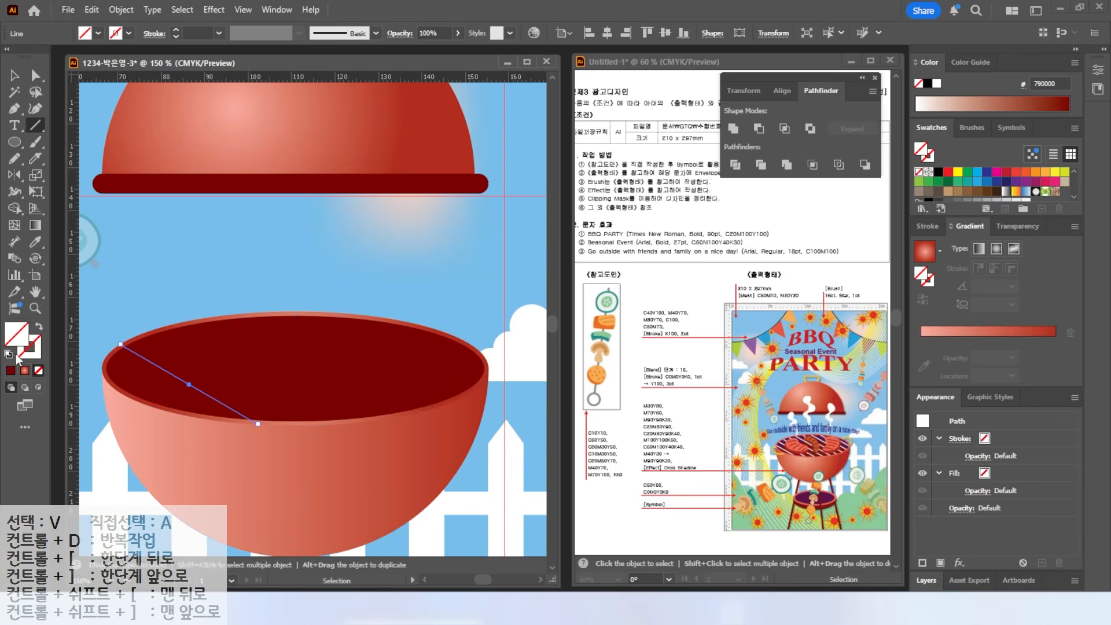
click(935, 82)
key(v)
drag(163, 369, 146, 373)
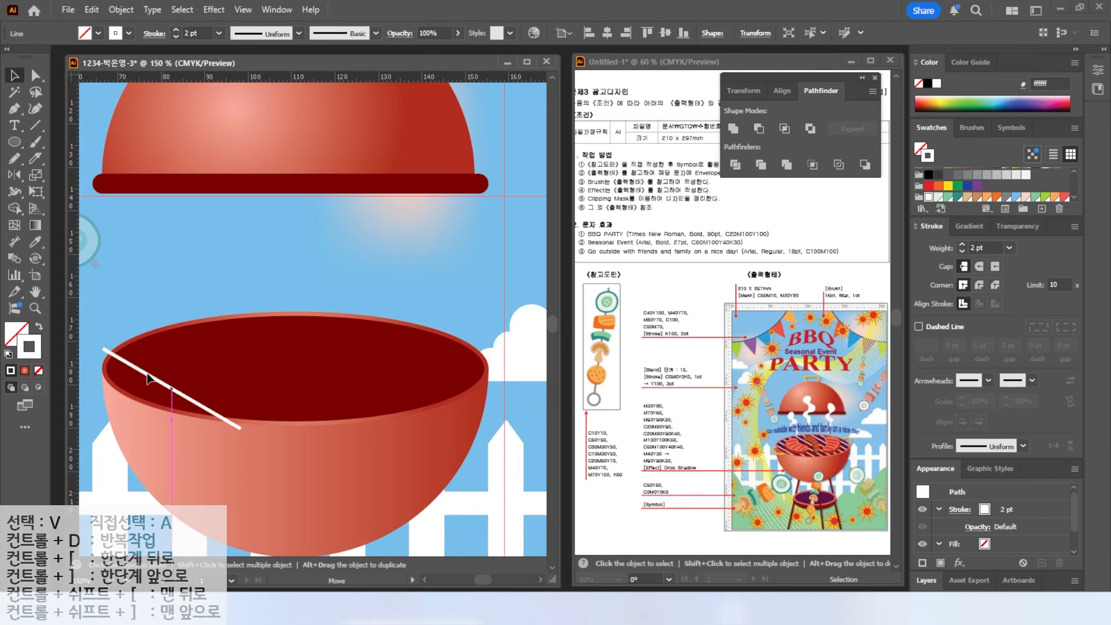
drag(234, 323, 293, 308)
- Duplicate the white line repeatedly to the right to form parallel grill bars
drag(162, 336, 194, 331)
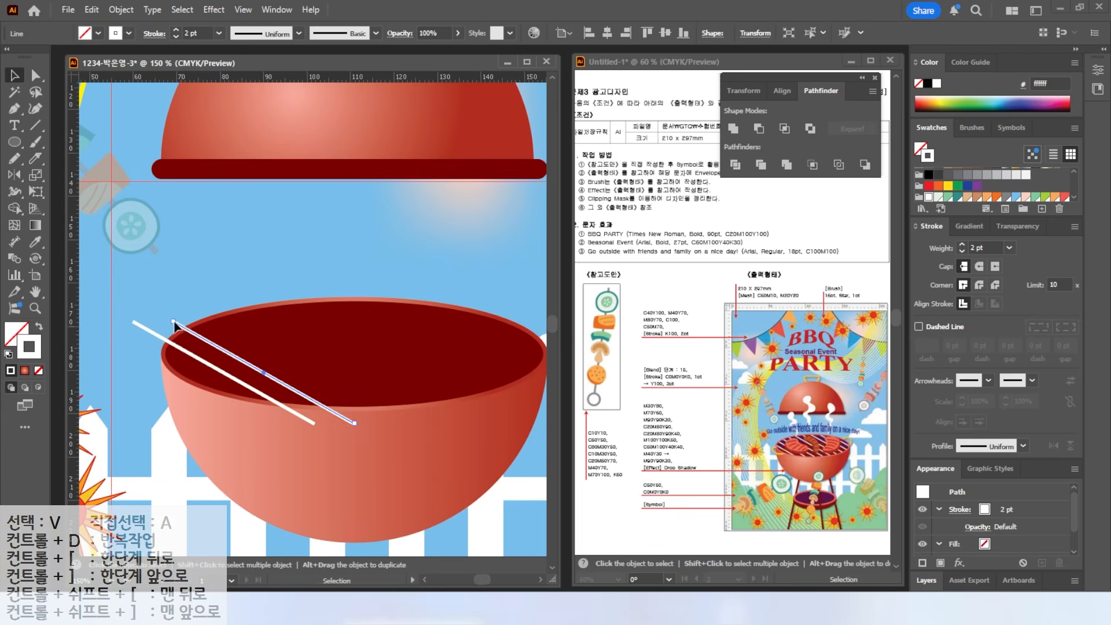
key(a)
key(ctrl+d)
key(ctrl+d)
key(ctrl+d)
key(ctrl+d)
key(ctrl+d)
key(ctrl+d)
key(ctrl+d)
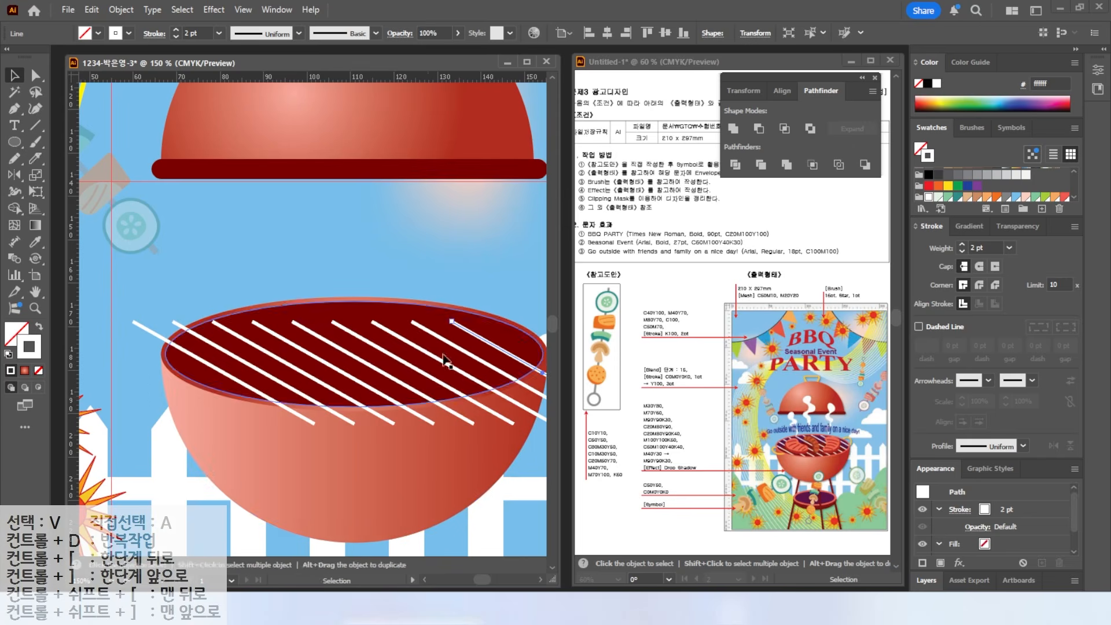
drag(347, 352, 281, 345)
- Reposition and enlarge the grill lines so they cover the whole oval opening
drag(92, 413, 414, 272)
shift+click(405, 324)
shift+click(295, 399)
drag(384, 418, 354, 397)
scroll(355, 397, down, 1)
drag(408, 490, 446, 546)
drag(453, 407, 428, 386)
click(452, 324)
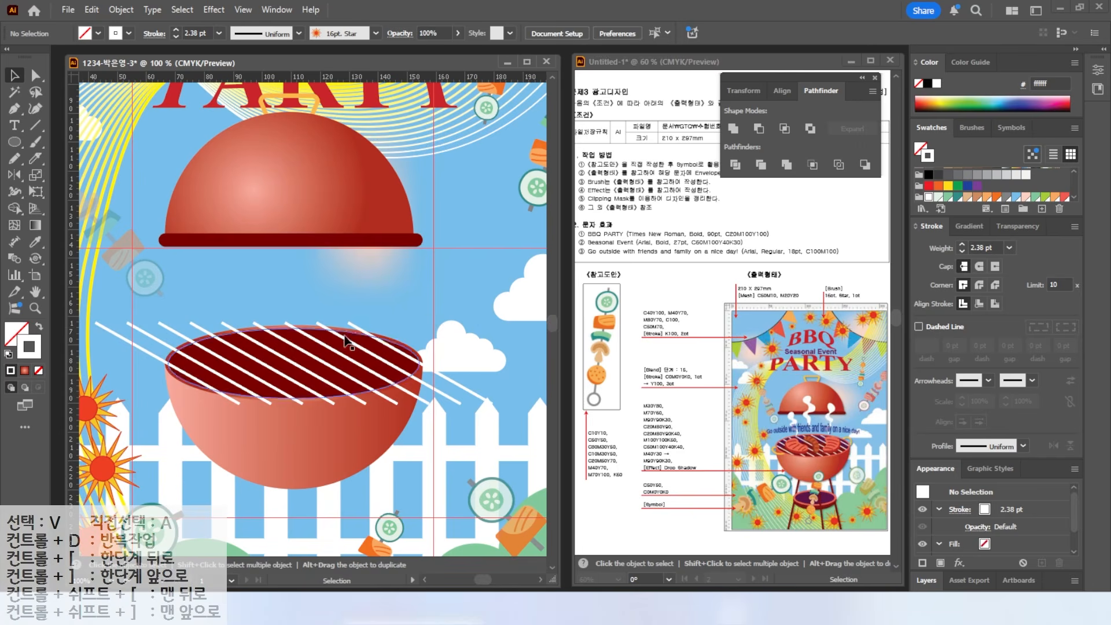
click(353, 359)
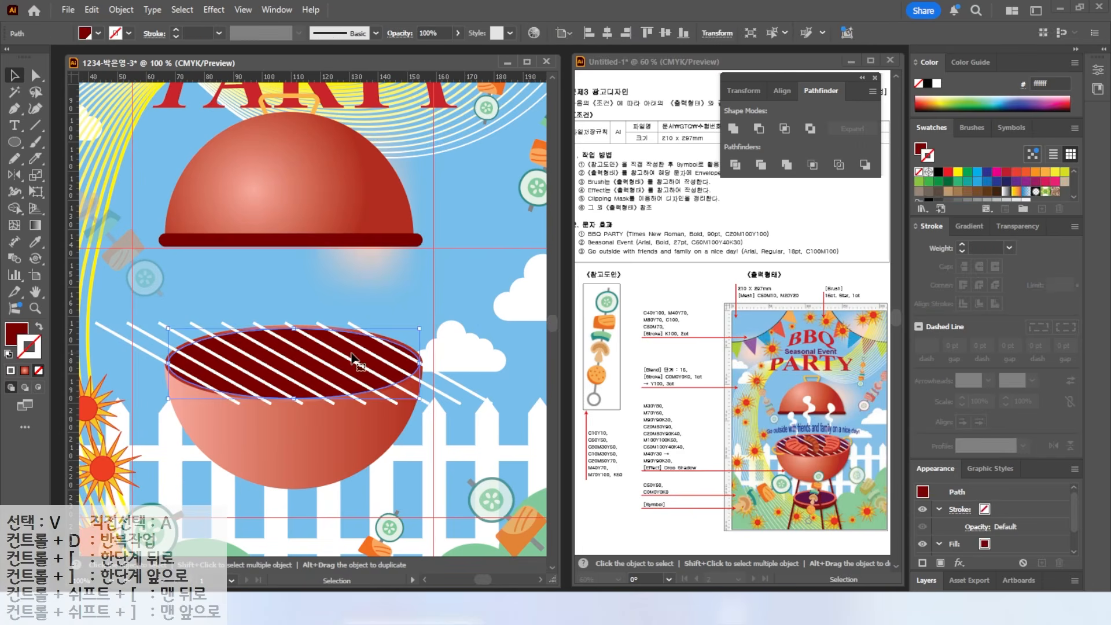
- Make a yellow copy of the dark oval over the bowl top and bring it to front
drag(351, 354, 394, 293)
key(ctrl+z)
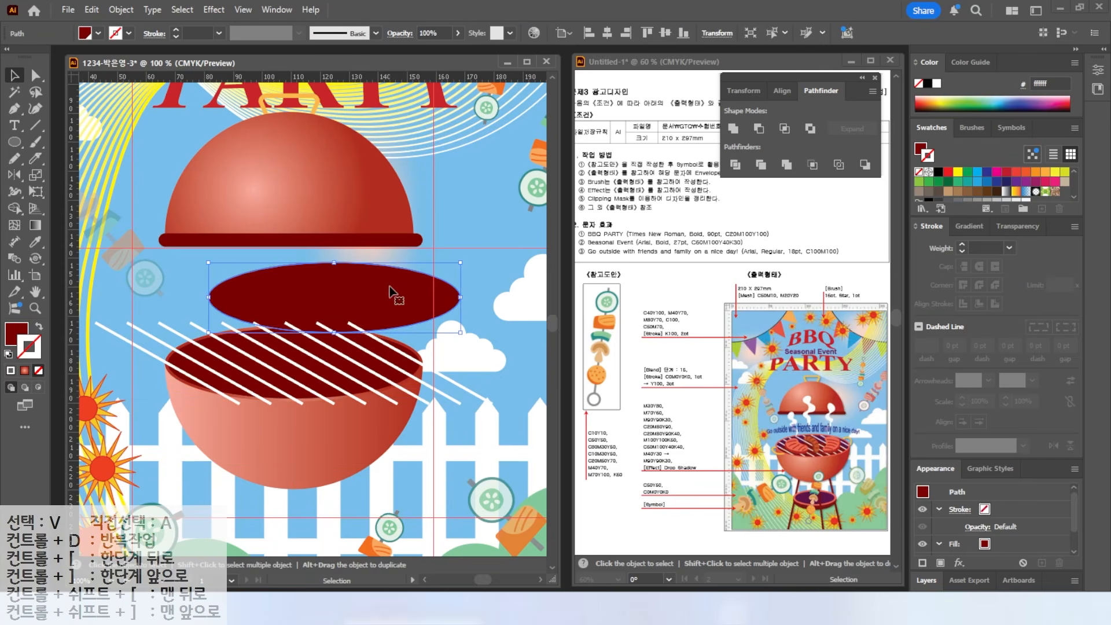
click(17, 334)
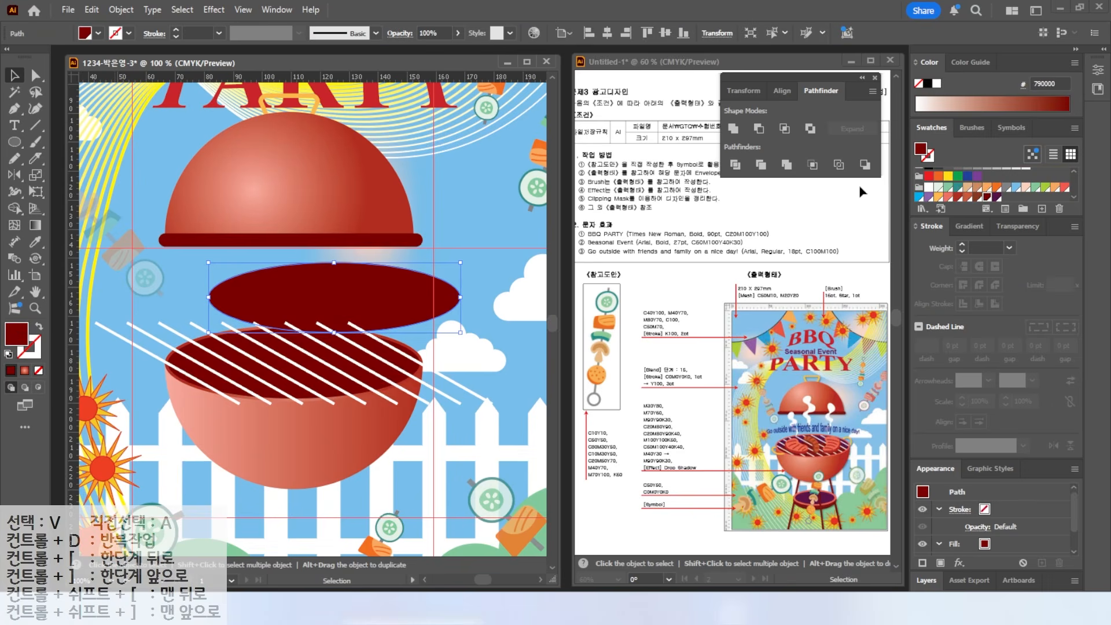
click(949, 176)
drag(377, 295, 328, 367)
right_click(371, 301)
mouse_move(463, 537)
click(559, 519)
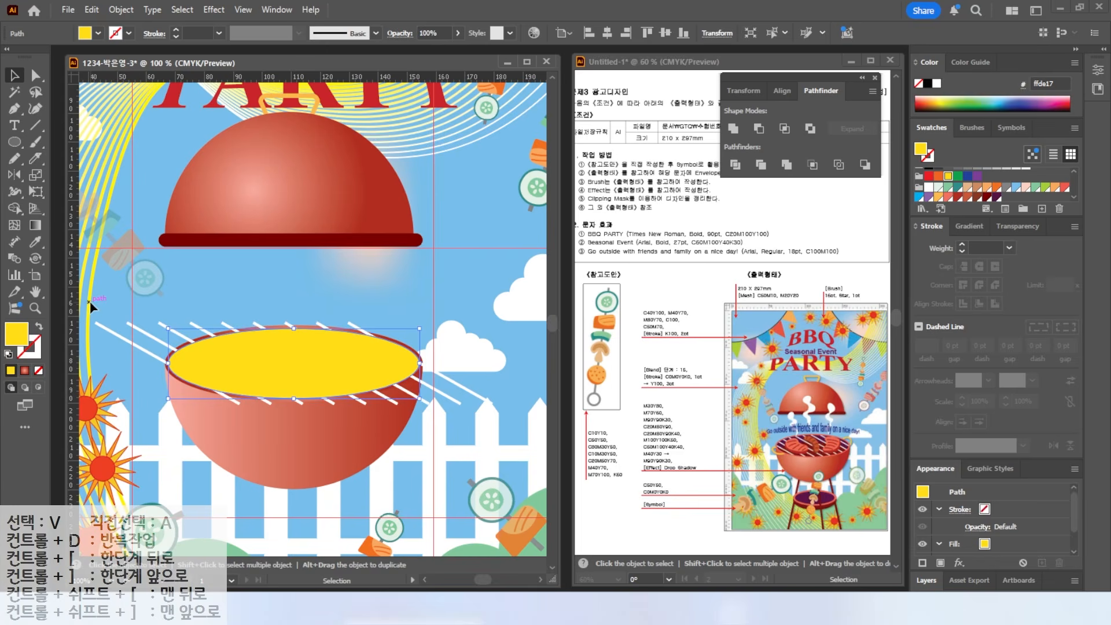
- Make a clipping mask from the yellow oval and the white grill stripes
shift+click(399, 321)
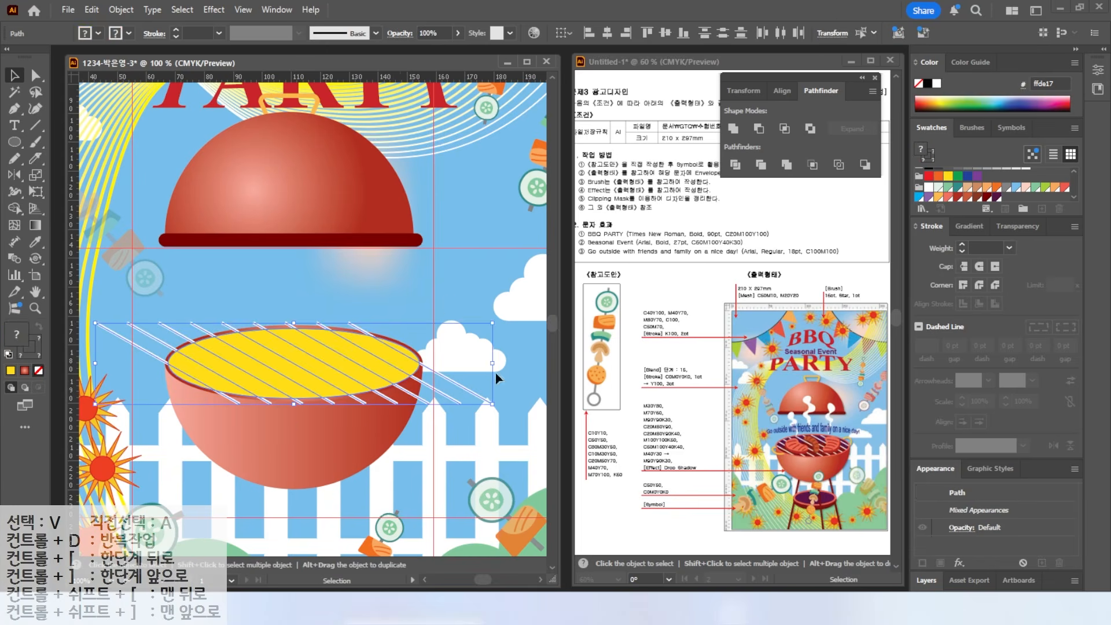
right_click(263, 360)
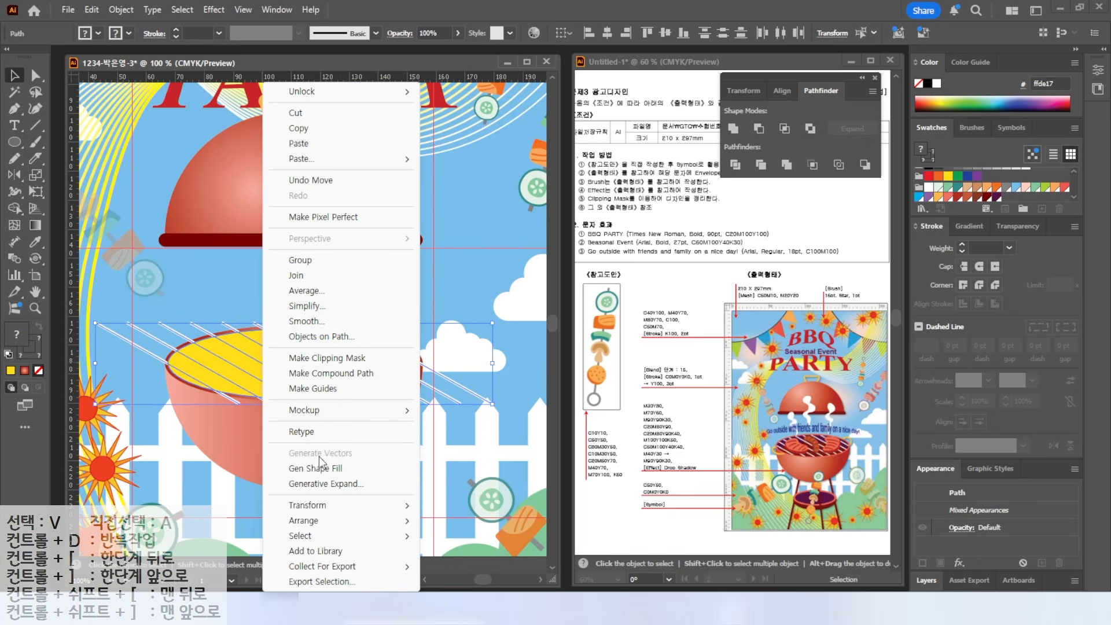
click(307, 359)
key(ctrl+shift+a)
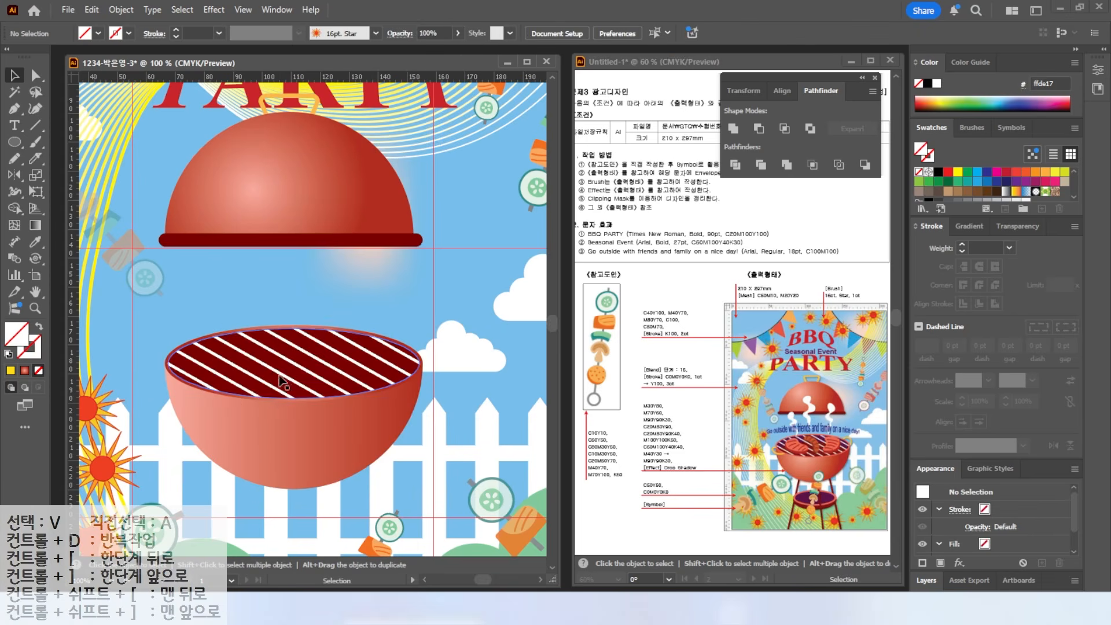
click(17, 144)
- Draw a small ellipse ring with a 4 pt orange stroke on the bowl's left rim
drag(148, 359, 198, 397)
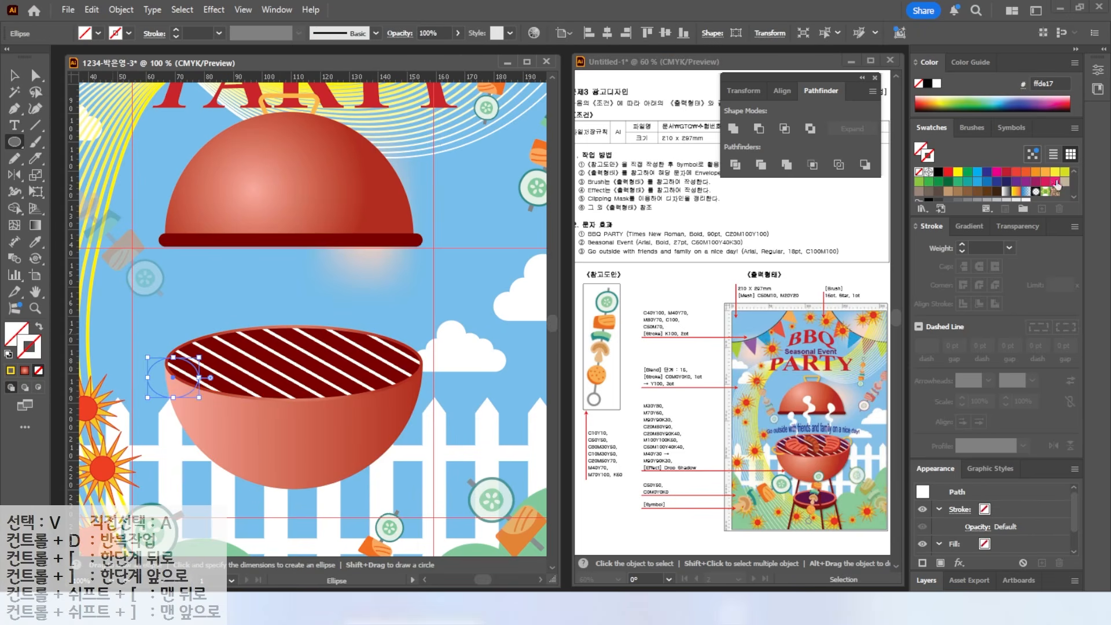
scroll(171, 362, up, 1)
scroll(171, 362, up, 1)
click(962, 245)
click(962, 244)
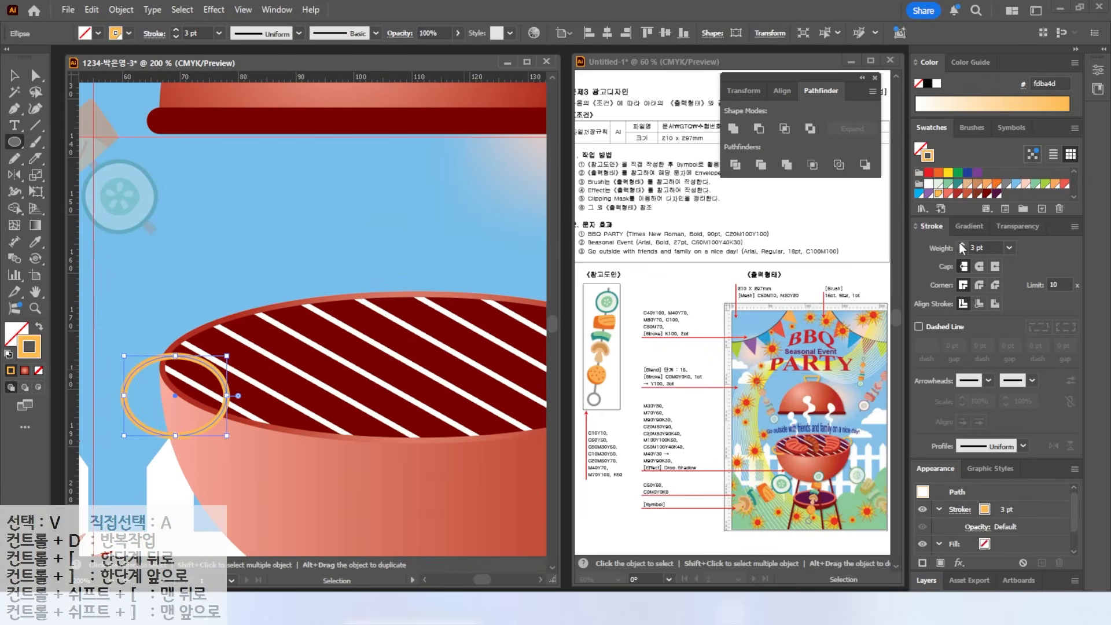
click(962, 245)
key(v)
mouse_move(144, 369)
mouse_down()
mouse_move(168, 365)
mouse_move(141, 368)
mouse_up()
- Copy the ring onto the bowl's right rim and send it behind the grill bowl
scroll(141, 369, down, 1)
drag(205, 286, 123, 288)
drag(107, 357, 459, 330)
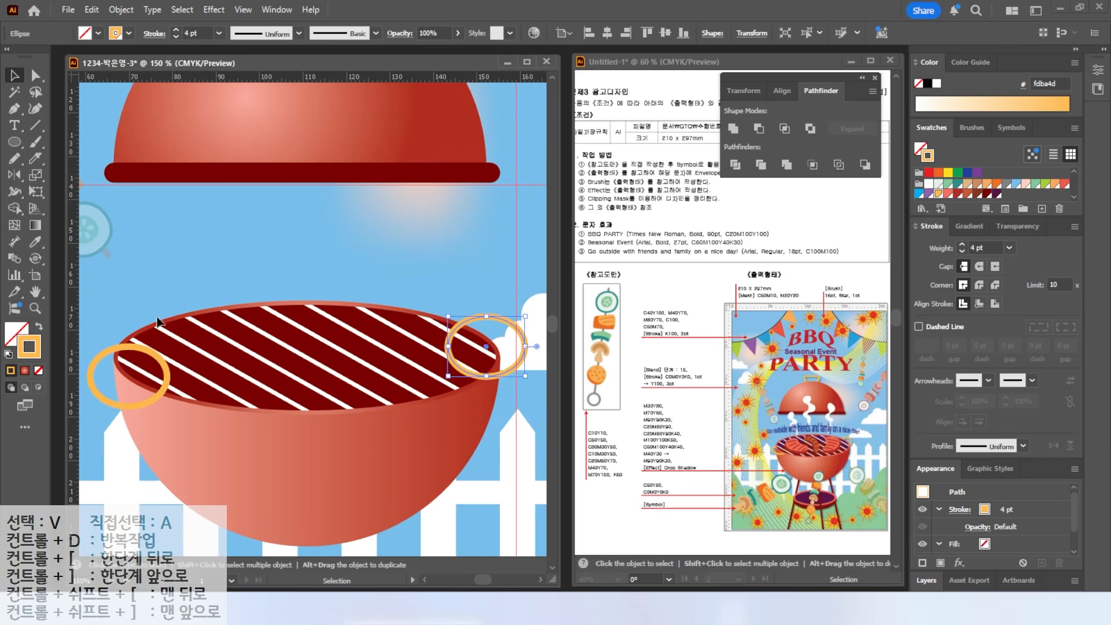
right_click(480, 324)
mouse_move(596, 513)
click(665, 550)
key(ctrl+[)
click(476, 277)
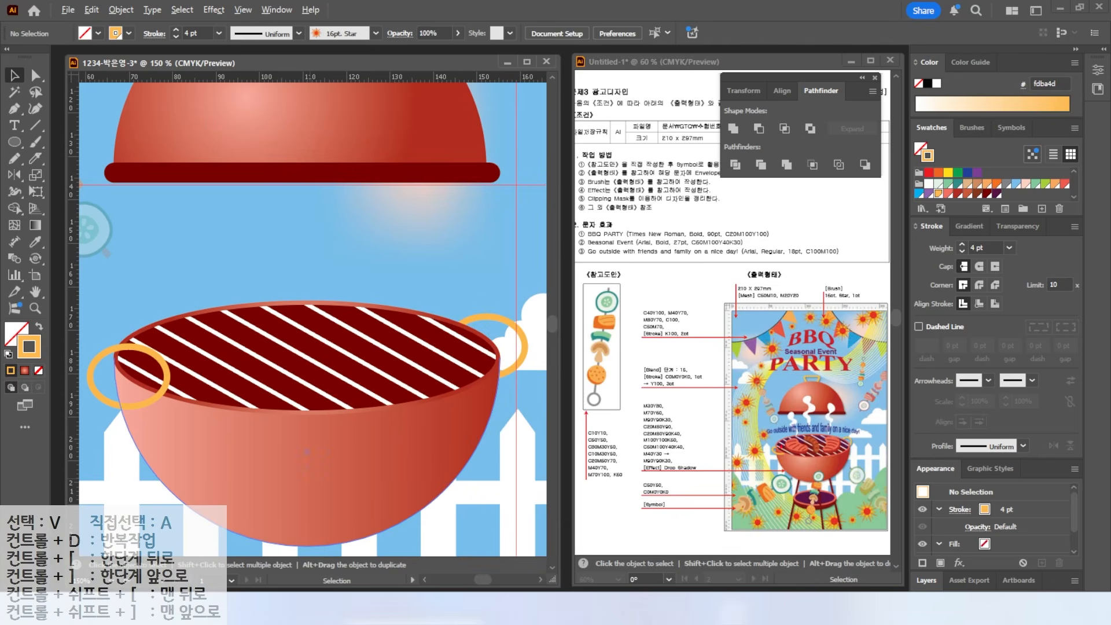
- Erase the upper arc of the left ring with the Path Eraser
drag(188, 275, 282, 261)
click(194, 347)
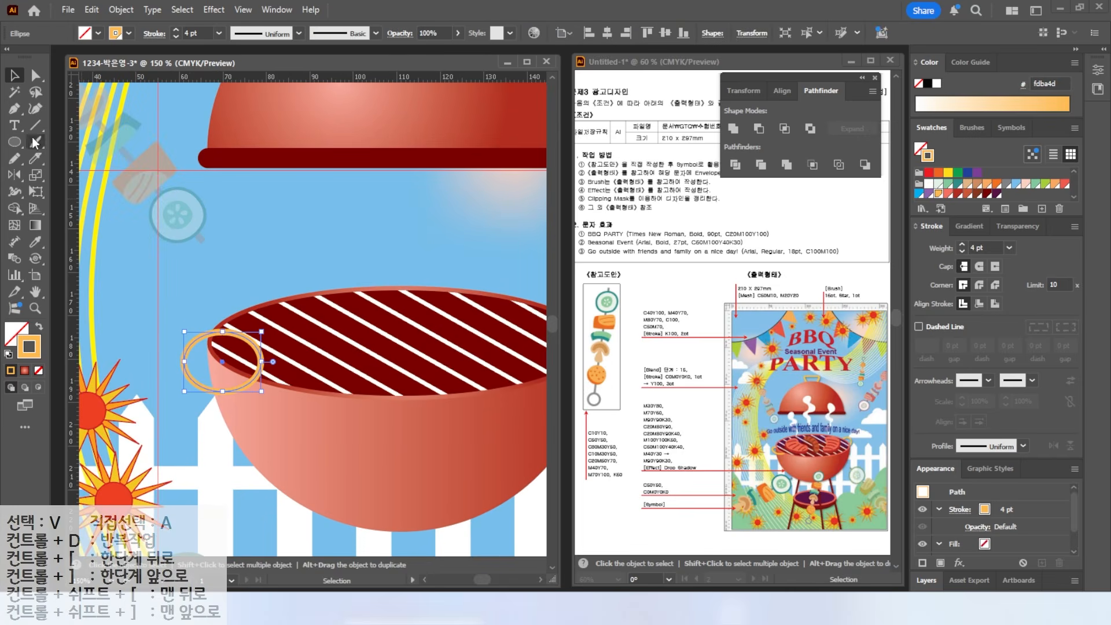
click(15, 164)
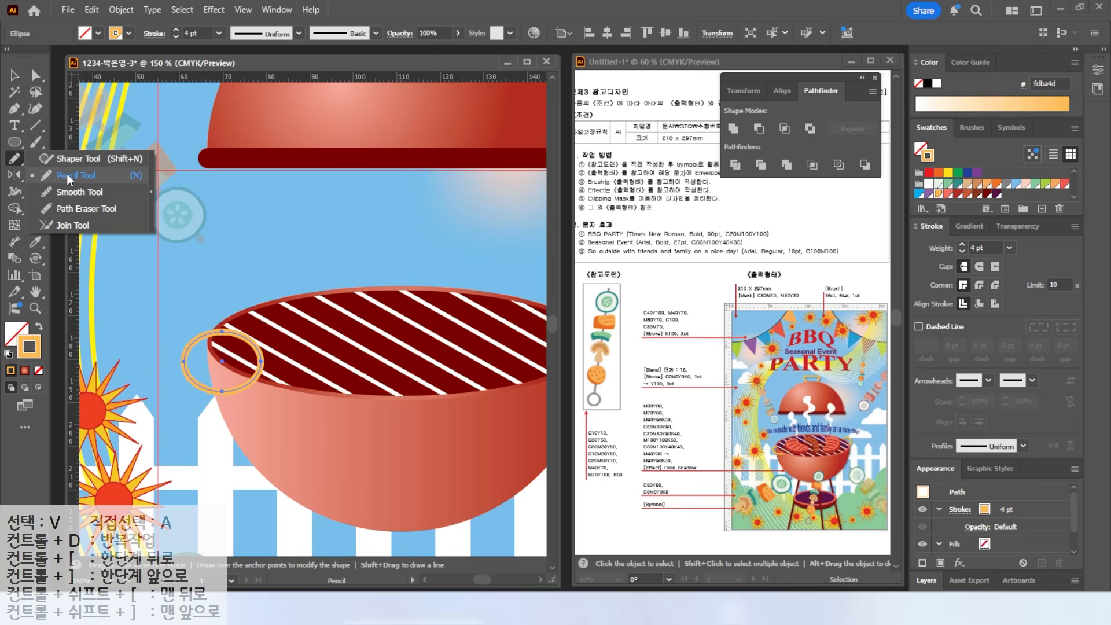
click(61, 209)
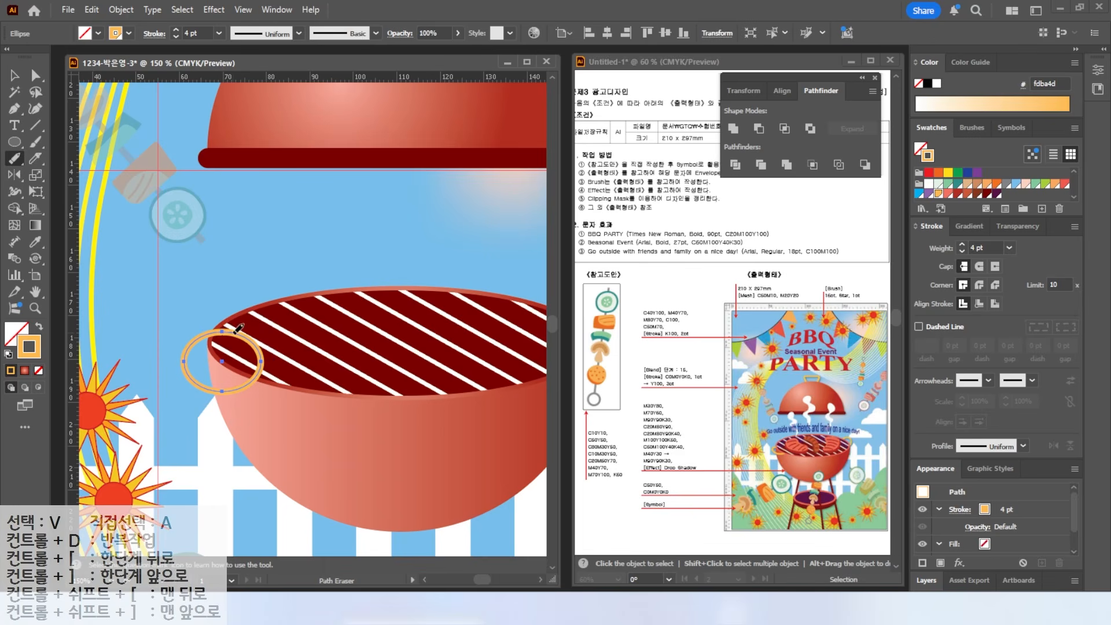
drag(258, 369, 206, 377)
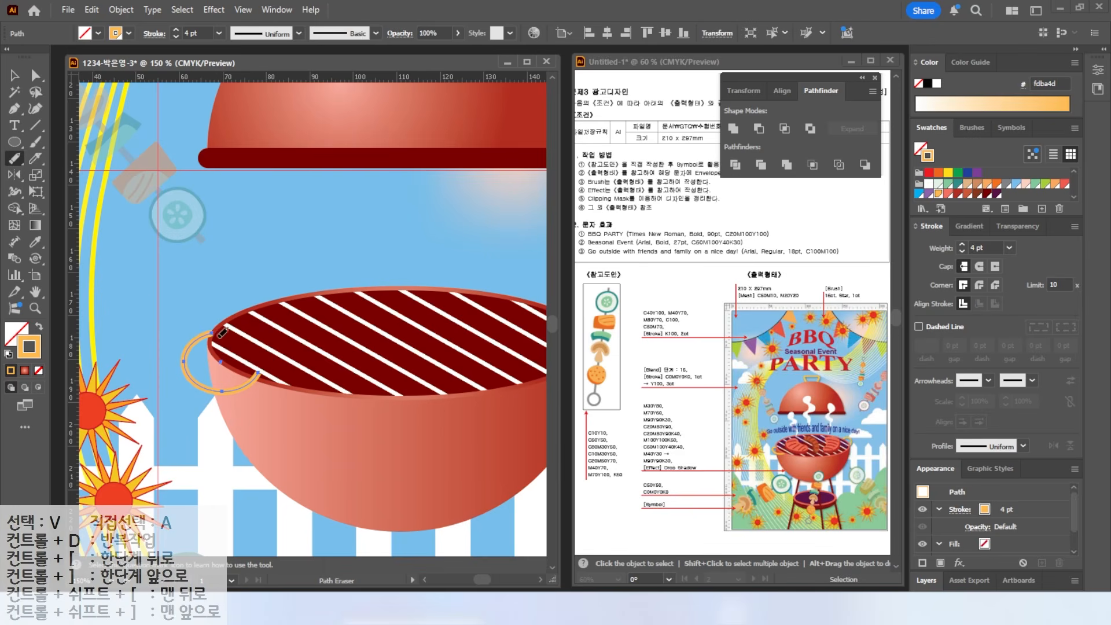
click(15, 75)
key(ctrl+shift+a)
key(ctrl+minus)
drag(410, 387, 353, 401)
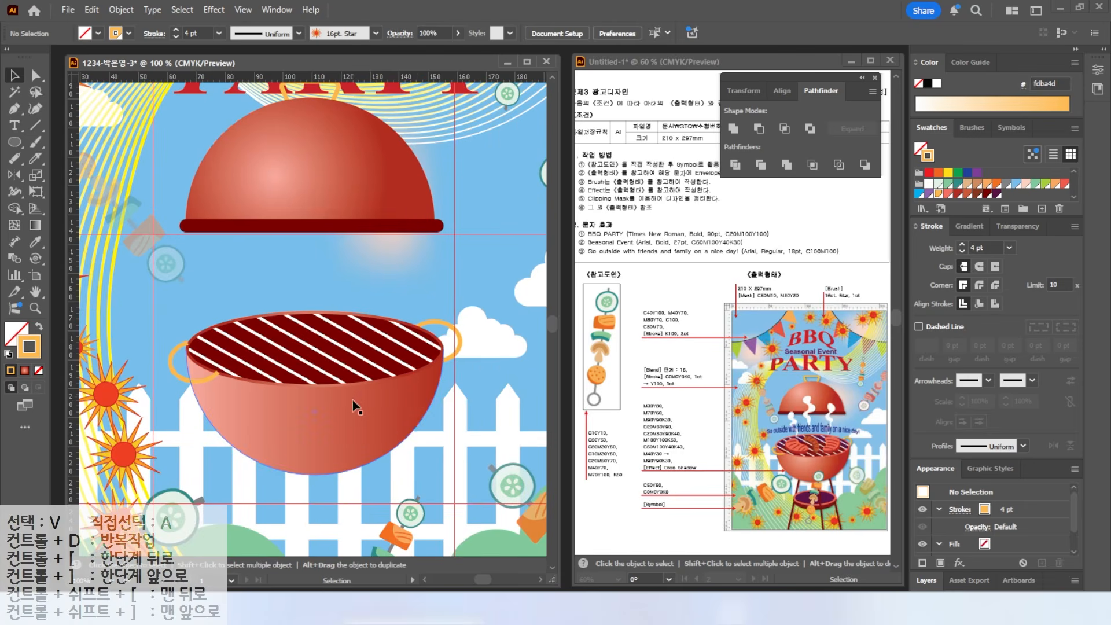
drag(15, 158, 64, 177)
key(ctrl+plus)
key(ctrl+plus)
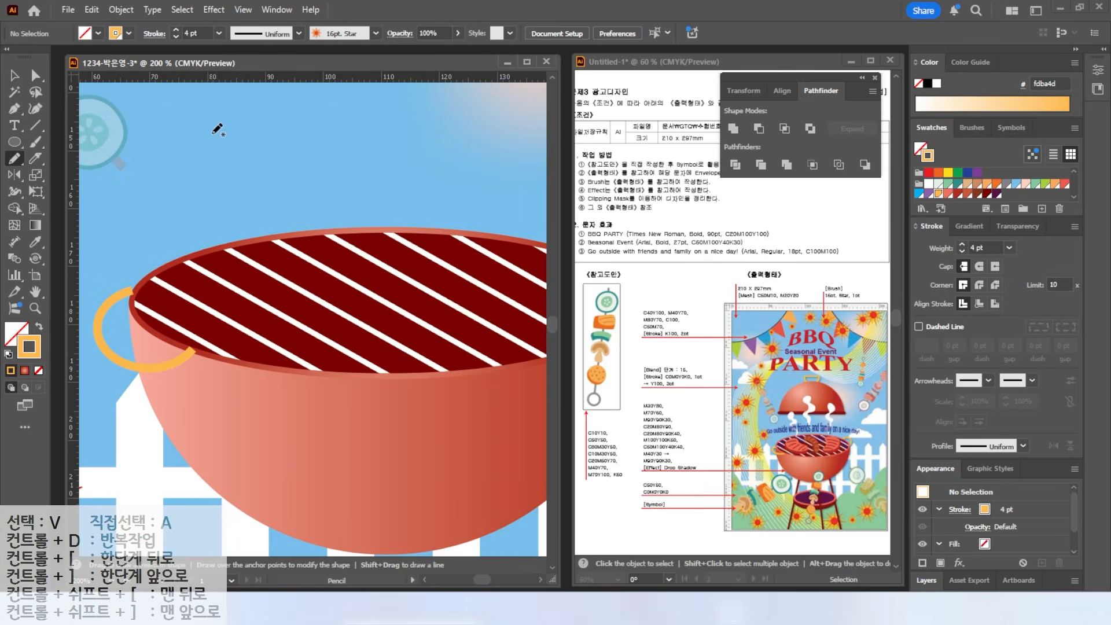
- Pencil a salmon-filled steak shape with a dark red copy pasted behind it
mouse_move(252, 254)
mouse_down()
mouse_move(218, 324)
mouse_move(338, 350)
mouse_move(345, 291)
mouse_move(258, 250)
mouse_up()
key(v)
key(shift+x)
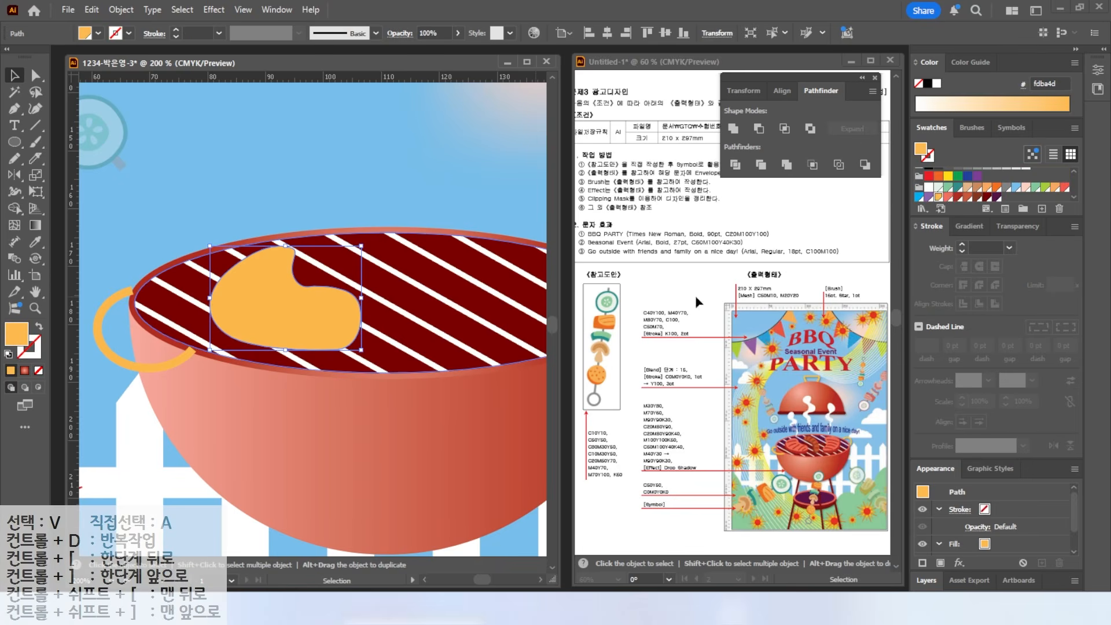
click(948, 197)
key(ctrl+c)
drag(249, 306, 255, 295)
key(ctrl+b)
click(958, 197)
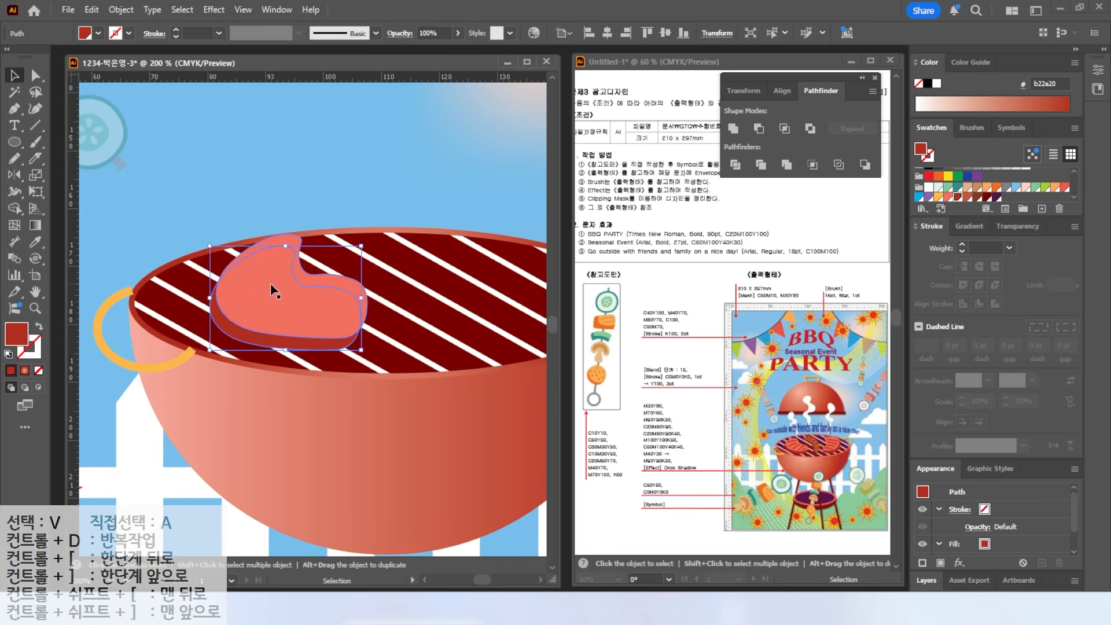
- Shrink the steak and its dark red underside together and position them on the grill
key(ctrl+shift+a)
click(255, 317)
shift+click(270, 346)
drag(273, 328, 264, 339)
key(ctrl+minus)
drag(324, 317, 226, 327)
drag(266, 286, 250, 298)
drag(210, 338, 223, 335)
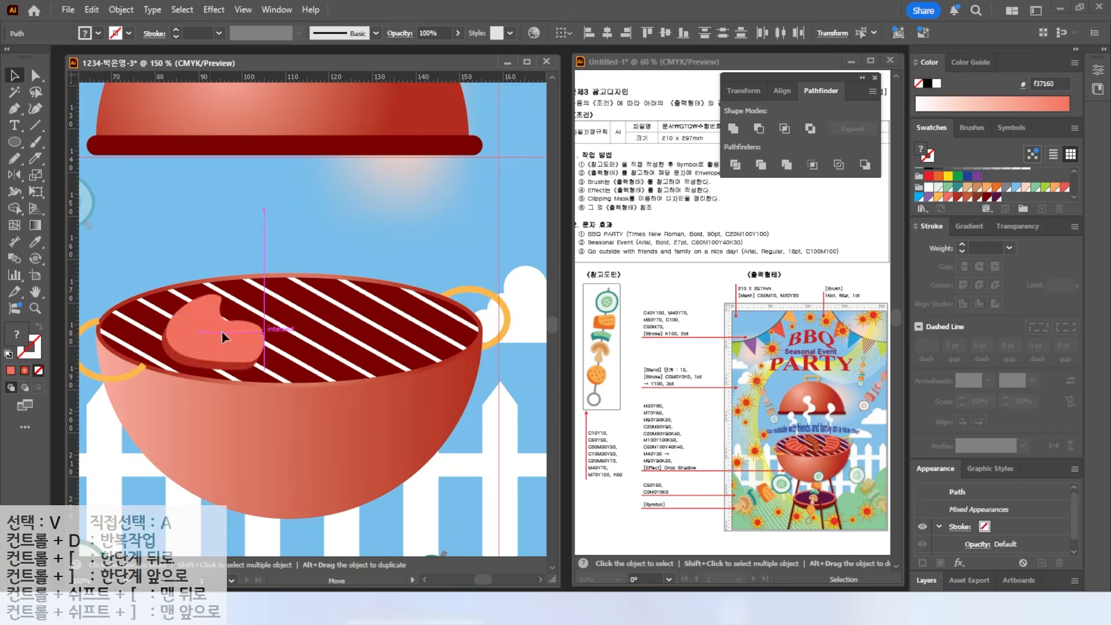
key(ctrl+shift+a)
- Draw five dark brown curved grill marks across the steak
key(n)
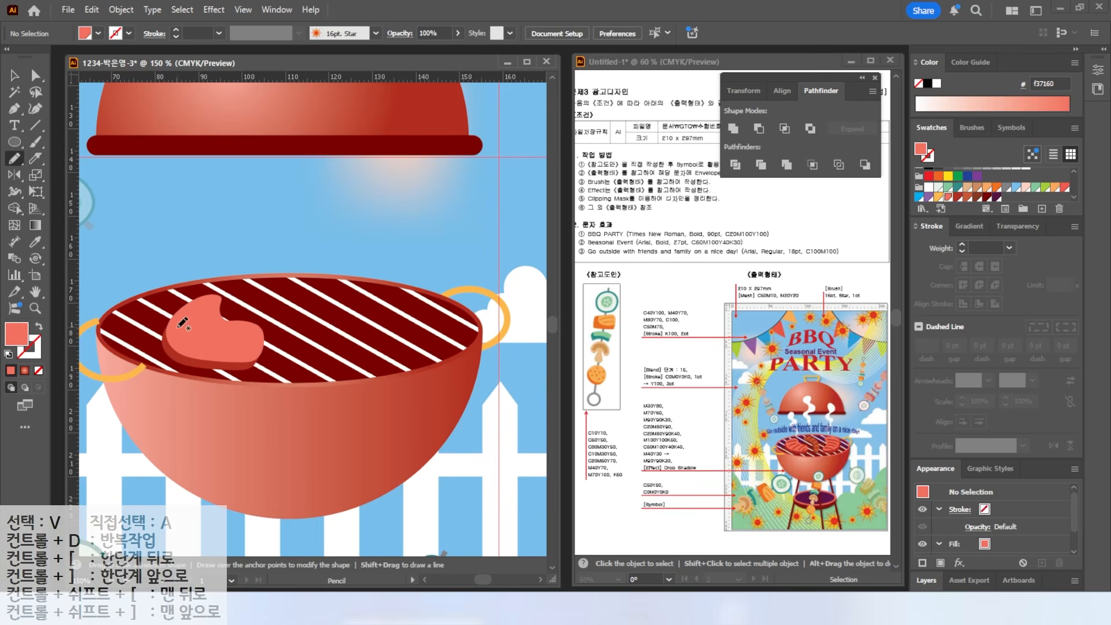
click(958, 197)
drag(203, 311, 174, 325)
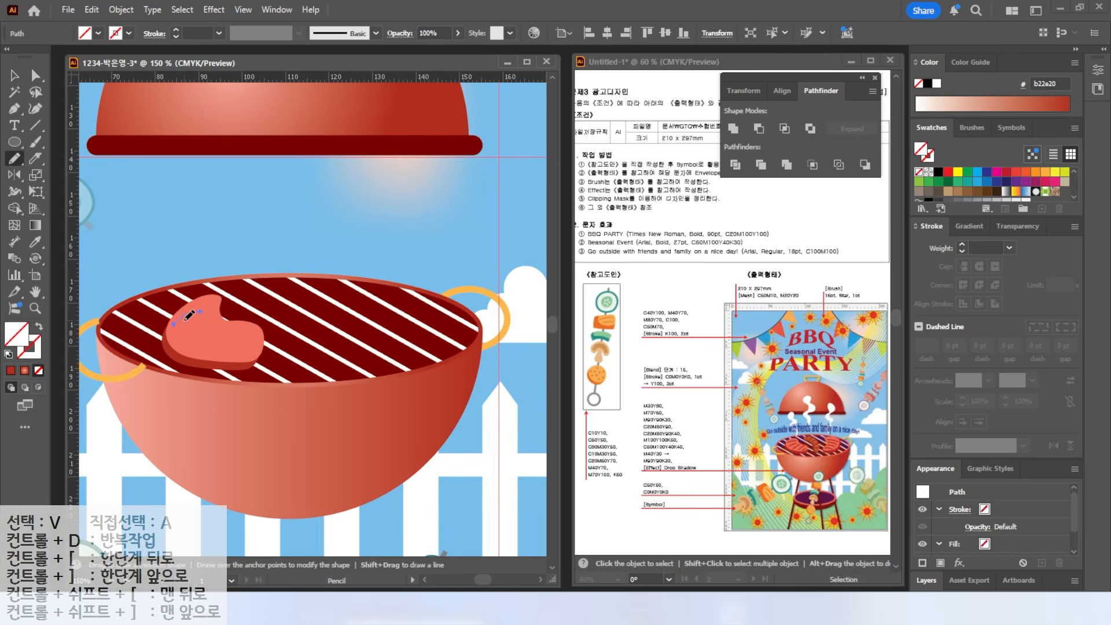
click(968, 195)
key(ctrl+plus)
key(ctrl+plus)
key(ctrl+plus)
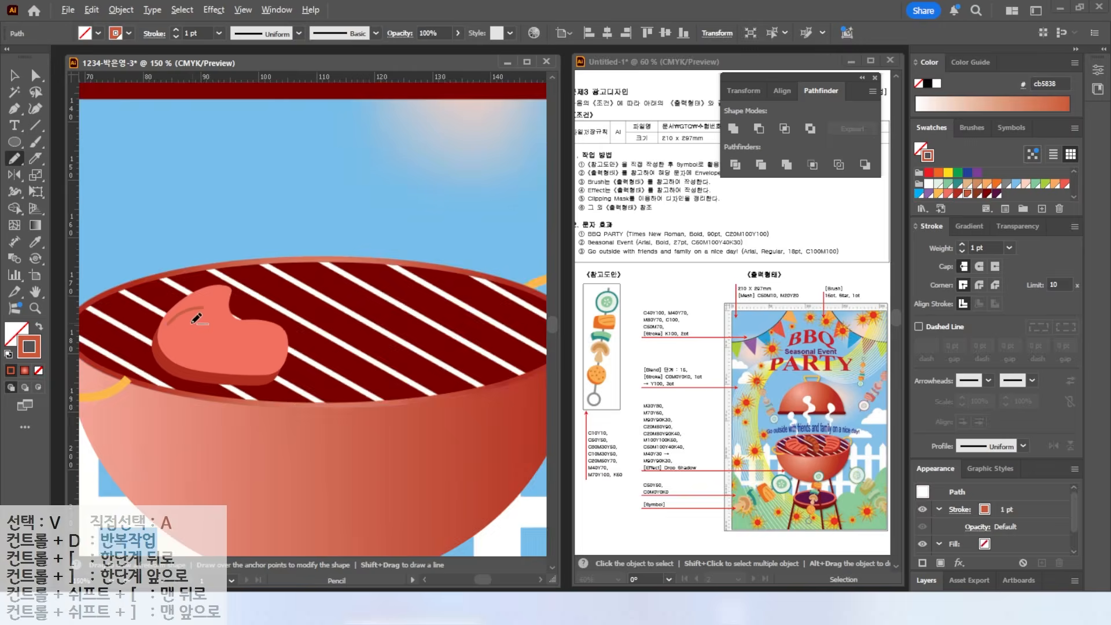
click(978, 194)
drag(158, 363, 223, 338)
key(ctrl+z)
drag(154, 361, 225, 328)
drag(201, 380, 285, 337)
drag(262, 401, 305, 355)
drag(310, 398, 347, 361)
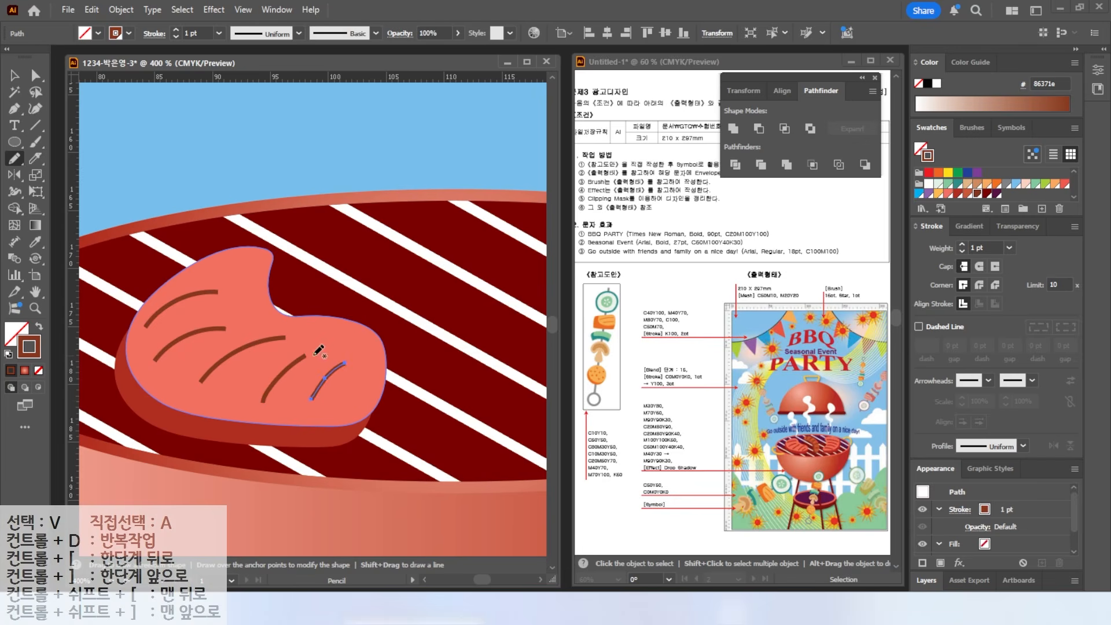
- Give all five grill marks a 2 pt stroke with round caps
click(16, 75)
shift+click(196, 294)
shift+click(200, 330)
shift+click(282, 371)
click(961, 244)
click(979, 266)
scroll(394, 301, down, 3)
drag(351, 235, 199, 209)
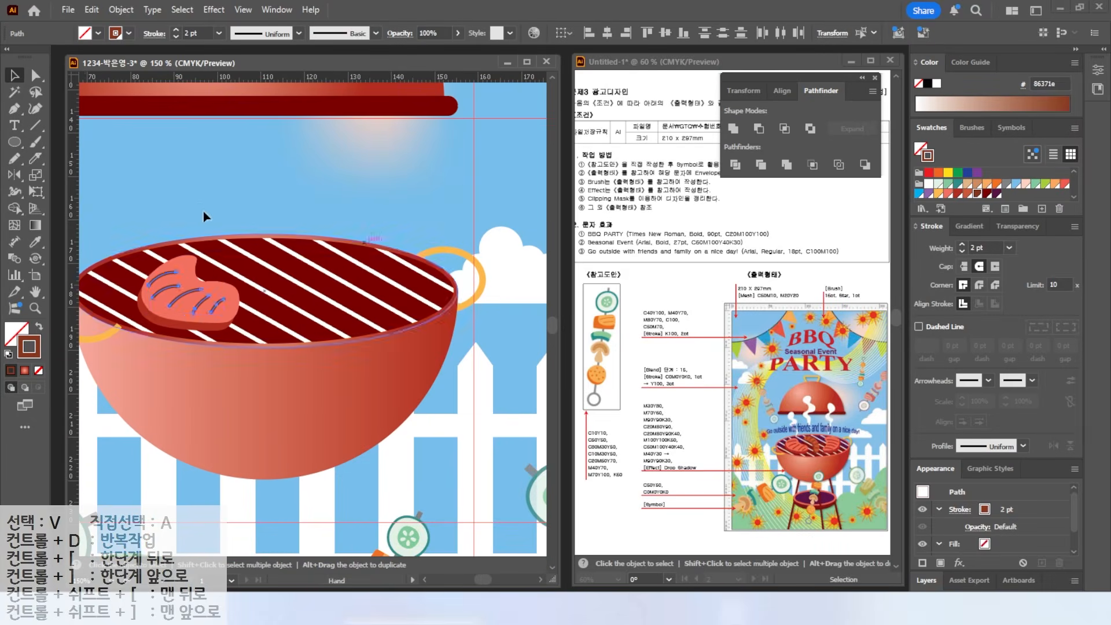
click(14, 158)
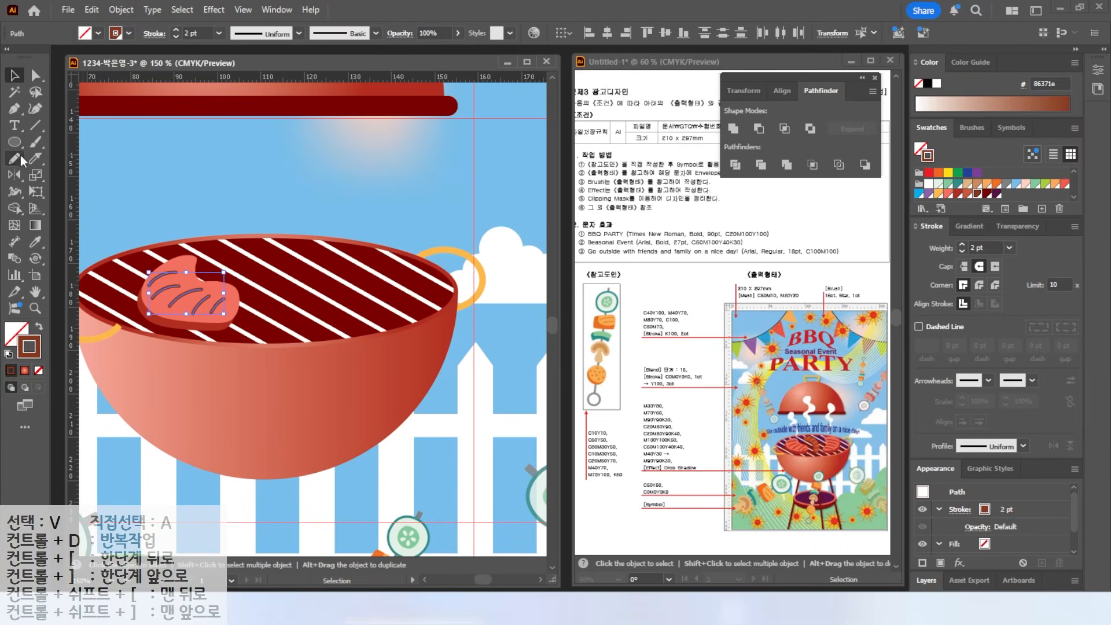
- Pencil a sausage shape on the grill and fill it red-orange
mouse_move(230, 253)
mouse_down()
mouse_move(269, 286)
mouse_move(277, 324)
mouse_move(306, 273)
mouse_move(248, 233)
mouse_move(231, 250)
mouse_up()
key(shift+x)
key(v)
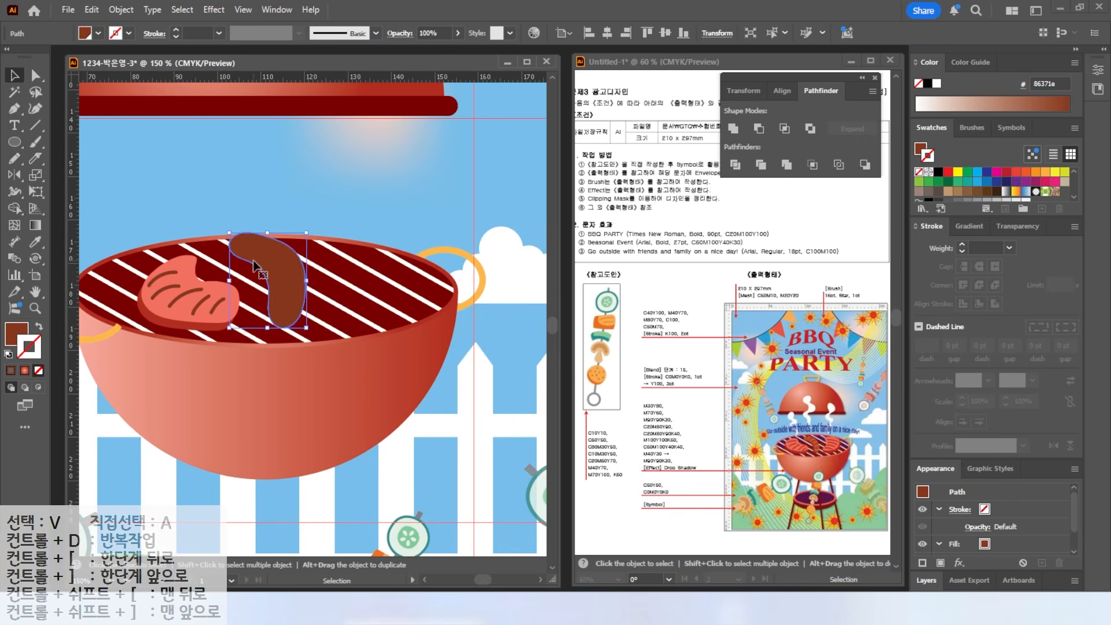
click(280, 279)
scroll(971, 188, down, 2)
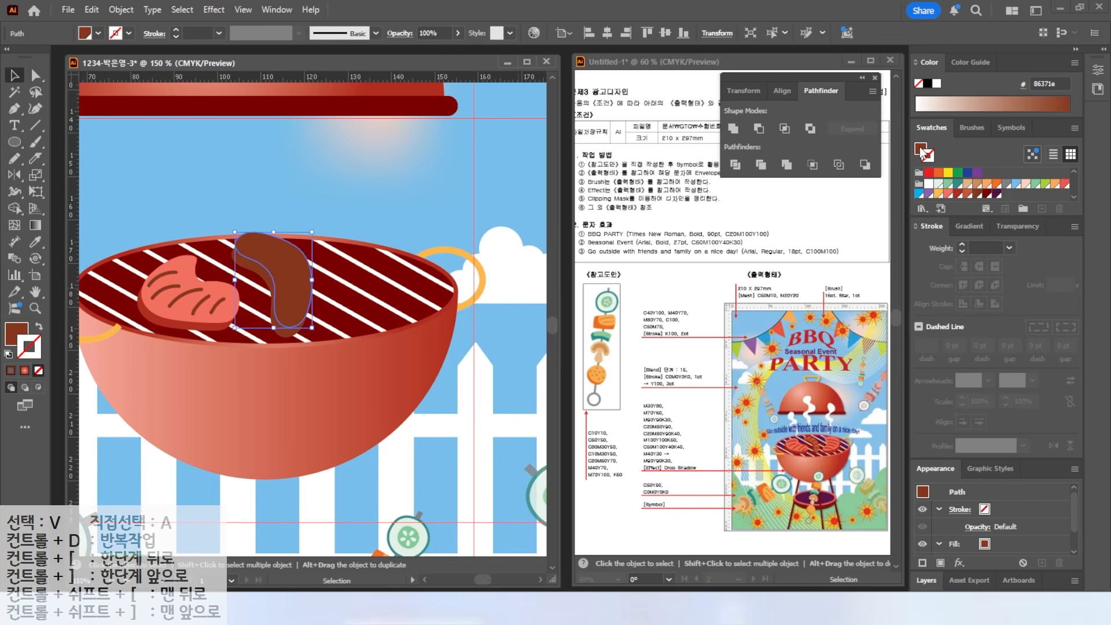
click(967, 194)
key(ctrl+shift+a)
- Draw grill marks down the sausage, matching the steak's grill-mark style with the Eyedropper
key(n)
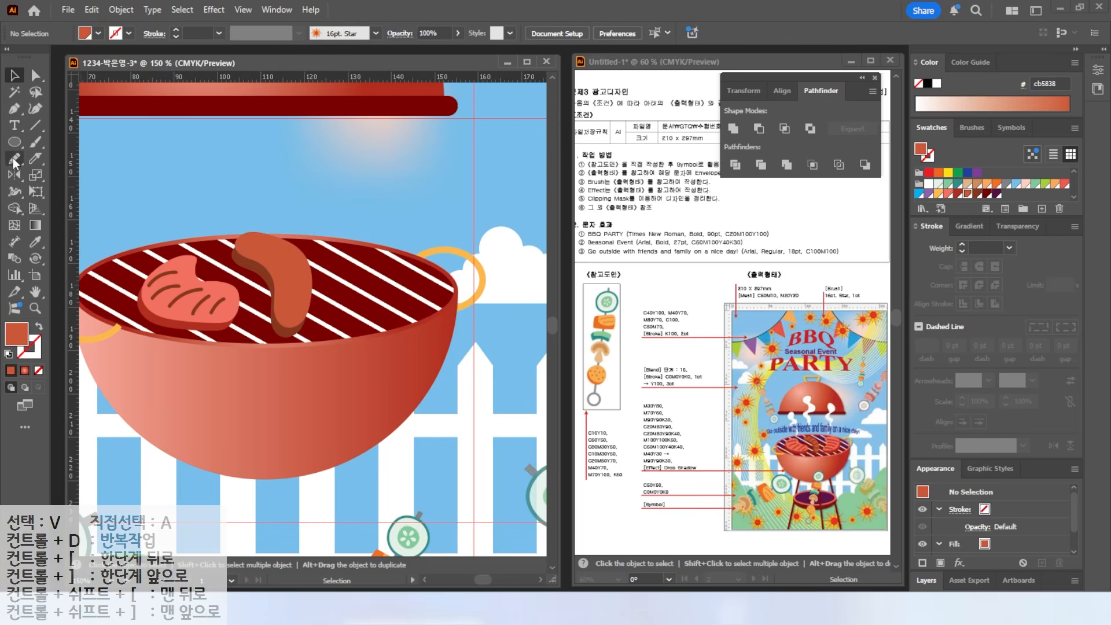
scroll(266, 251, up, 2)
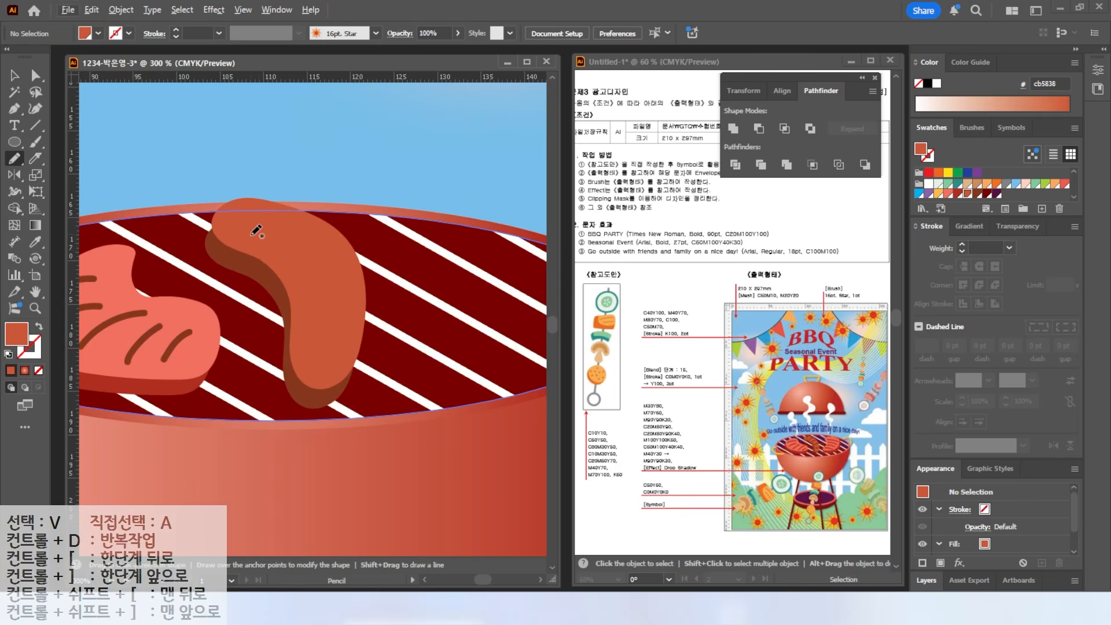
drag(250, 242, 270, 214)
click(35, 241)
click(124, 317)
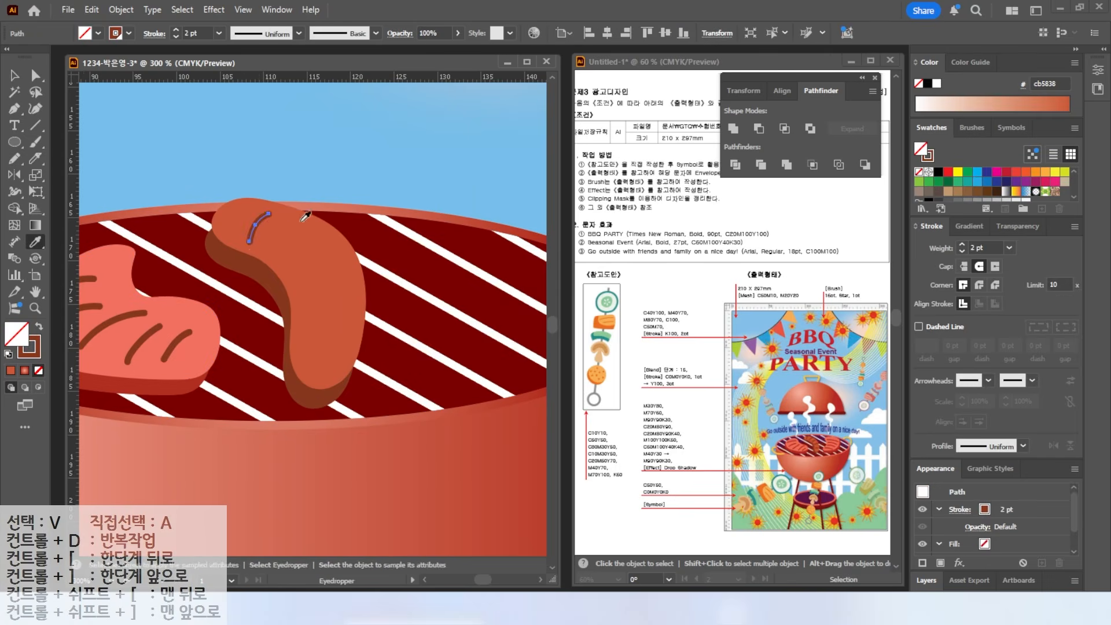
click(14, 158)
drag(278, 244, 301, 221)
drag(291, 272, 336, 251)
drag(302, 302, 337, 294)
drag(302, 339, 337, 344)
scroll(299, 286, down, 2)
- Draw a dark red bean-shaped meat piece and a pink copy slightly above it
mouse_move(310, 267)
mouse_down()
mouse_move(297, 298)
mouse_move(364, 330)
mouse_move(312, 265)
mouse_up()
click(39, 326)
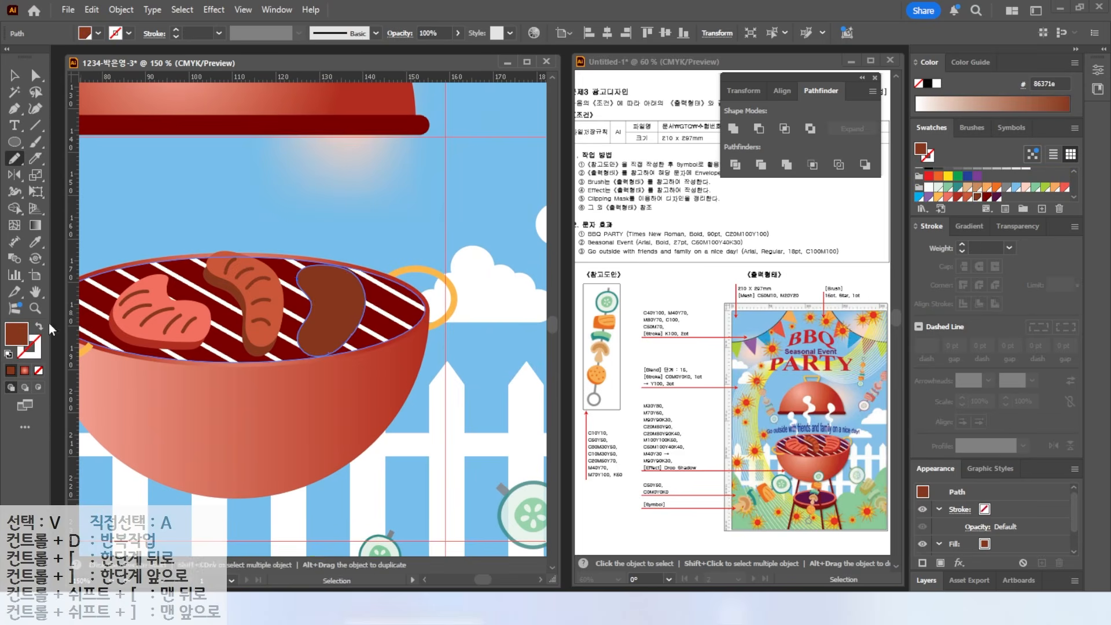
click(34, 242)
click(128, 337)
click(14, 75)
alt+drag(341, 327, 333, 321)
click(35, 241)
- Add two short 2 pt dark arcs on the pink piece, then fit the poster in the window
click(139, 307)
click(15, 159)
drag(302, 279, 345, 288)
click(34, 242)
click(132, 275)
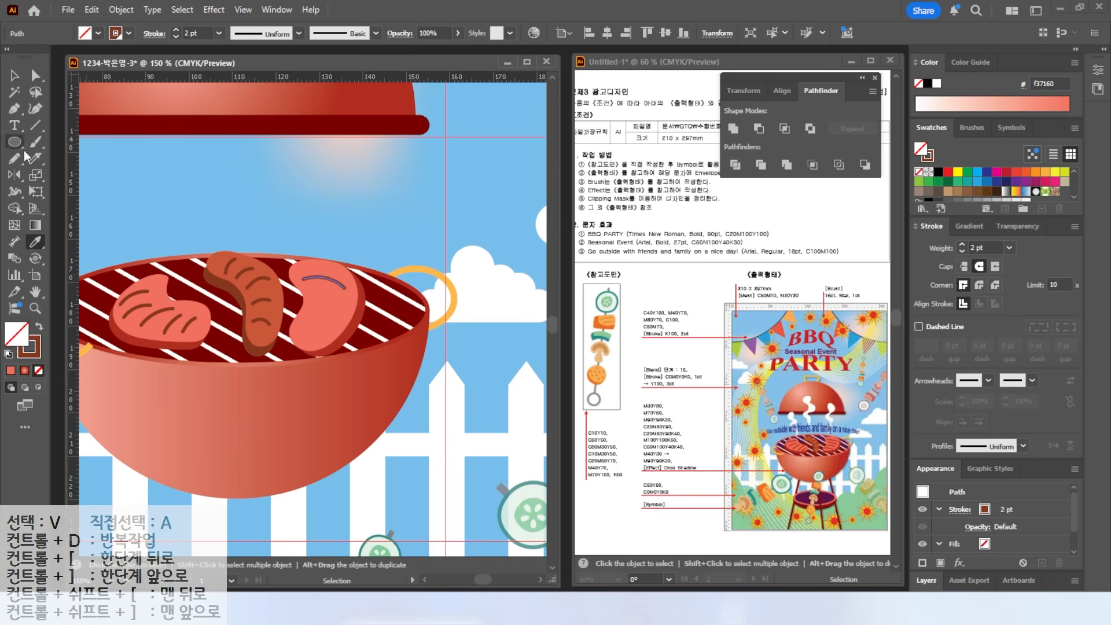
key(n)
drag(311, 294, 342, 299)
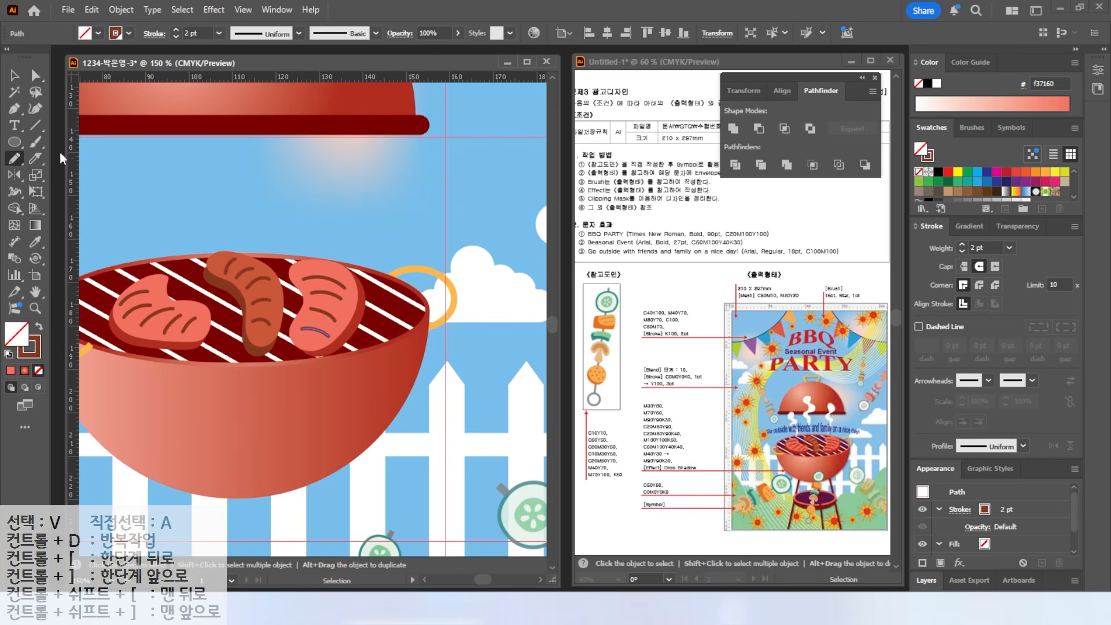
key(v)
key(ctrl+0)
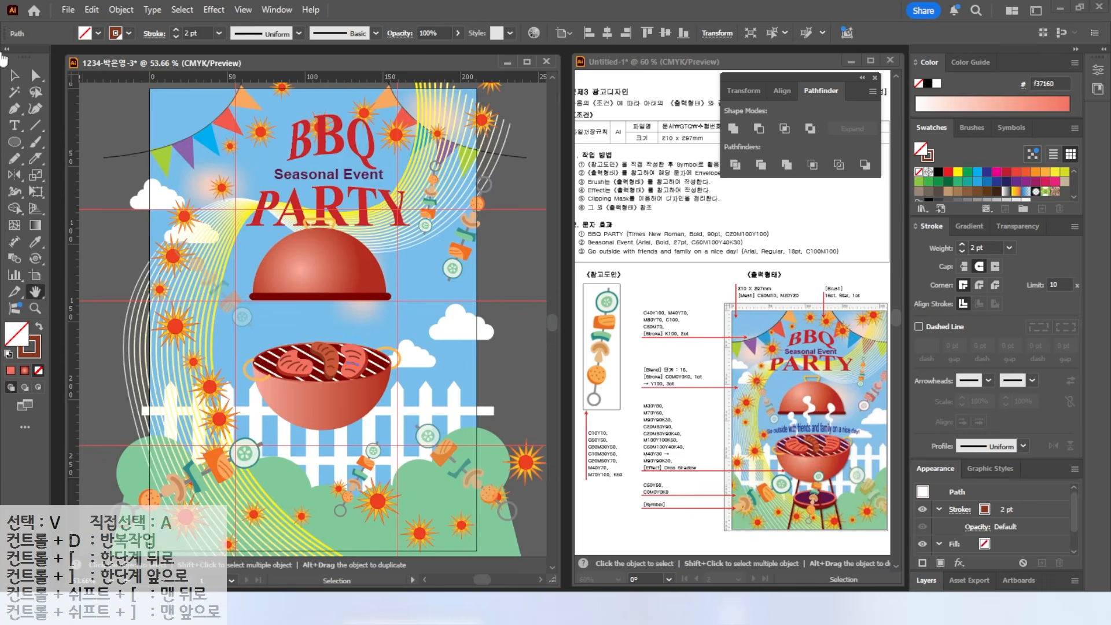
- Draw an ellipse below the grill and give it the lid rim's dark red
click(14, 143)
drag(286, 446, 368, 490)
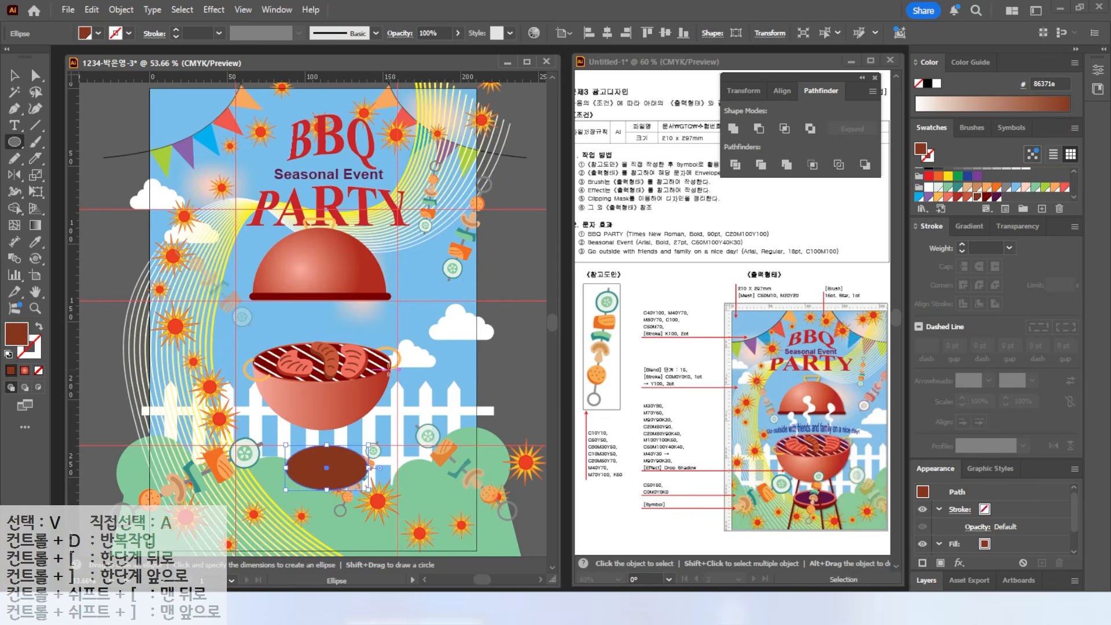
click(35, 242)
click(258, 296)
click(14, 77)
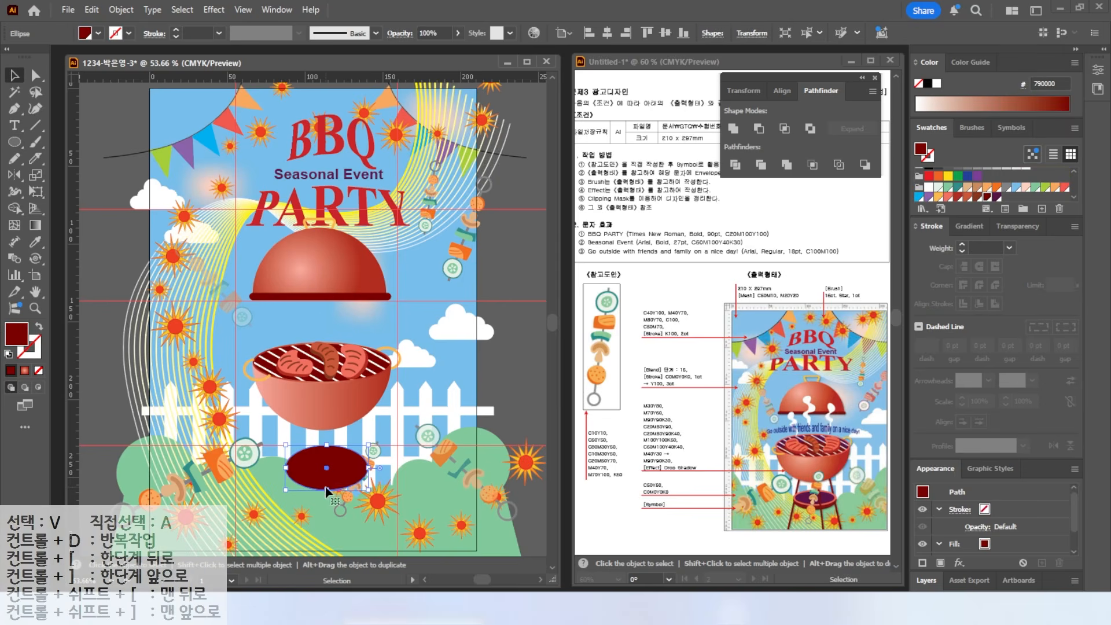
- Duplicate the ellipse upward, flatten the copy, and colour it salmon
scroll(330, 489, up, 3)
alt+drag(275, 464, 275, 440)
drag(313, 369, 313, 393)
drag(313, 486, 313, 488)
click(951, 200)
- Create a -2 mm offset path inside the salmon ellipse and fill it dark purple
click(121, 10)
mouse_move(174, 405)
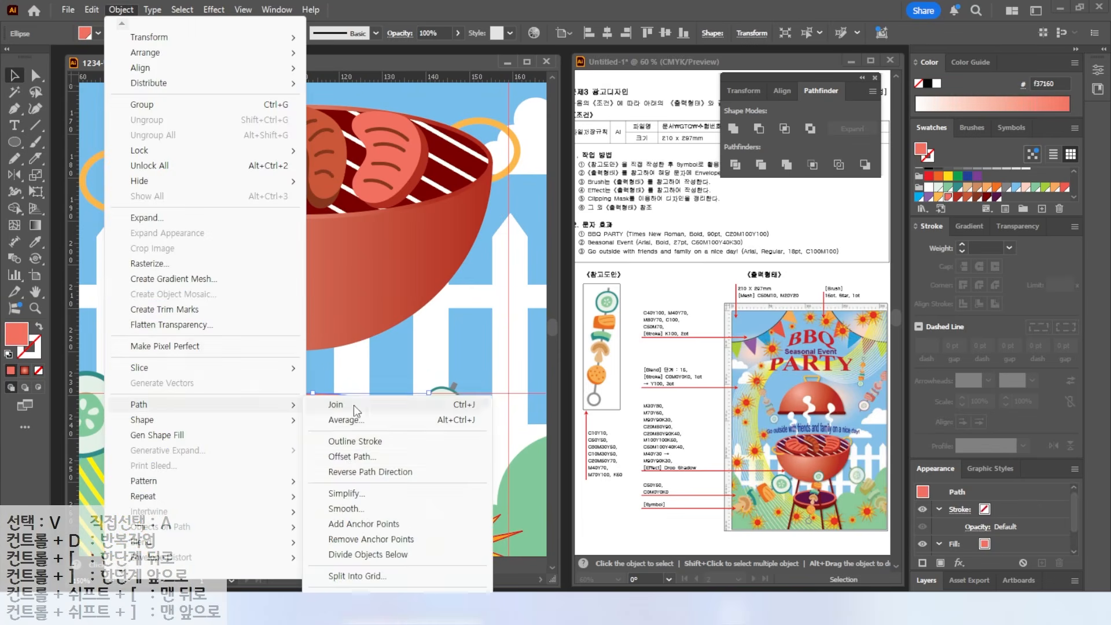
click(352, 456)
text(-2)
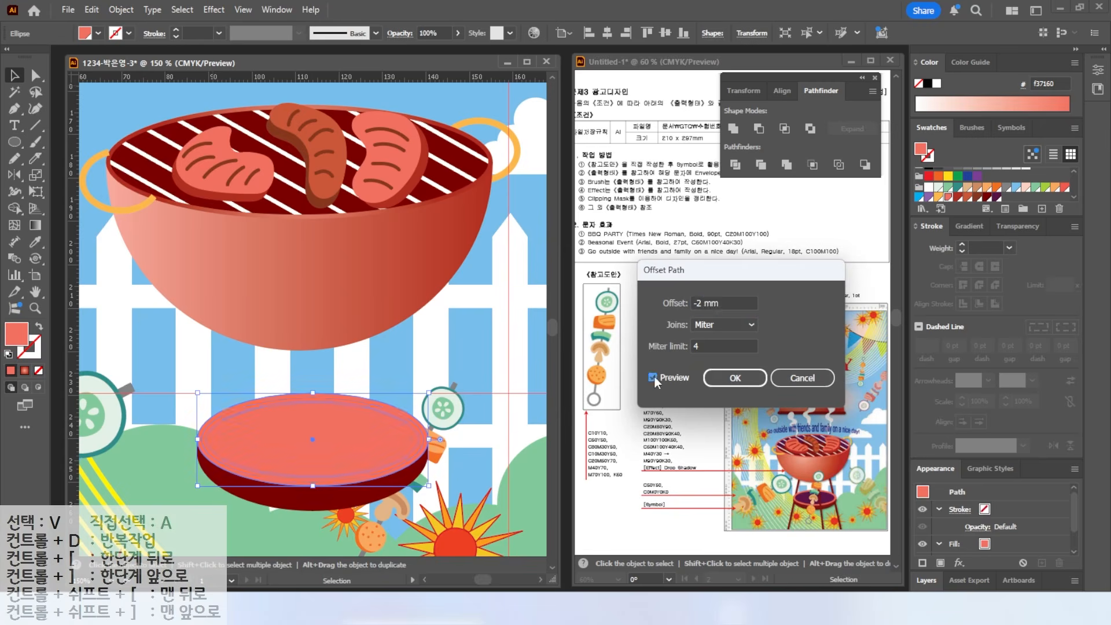
click(734, 378)
click(1005, 208)
click(694, 447)
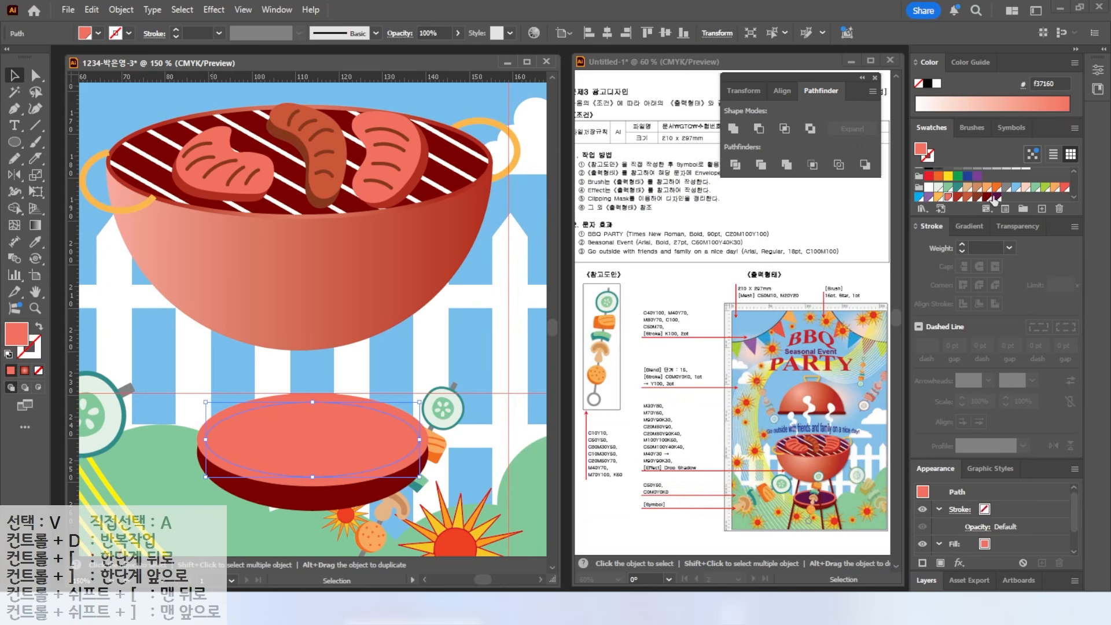
click(996, 198)
alt+scroll(408, 438, down, 1)
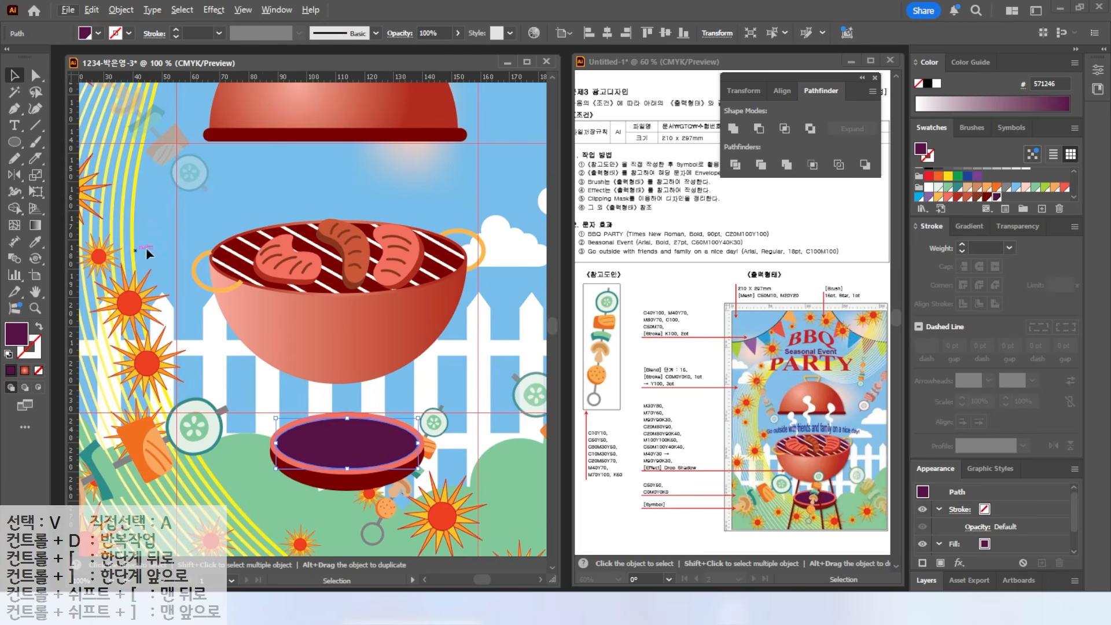
drag(260, 137, 230, 212)
click(15, 158)
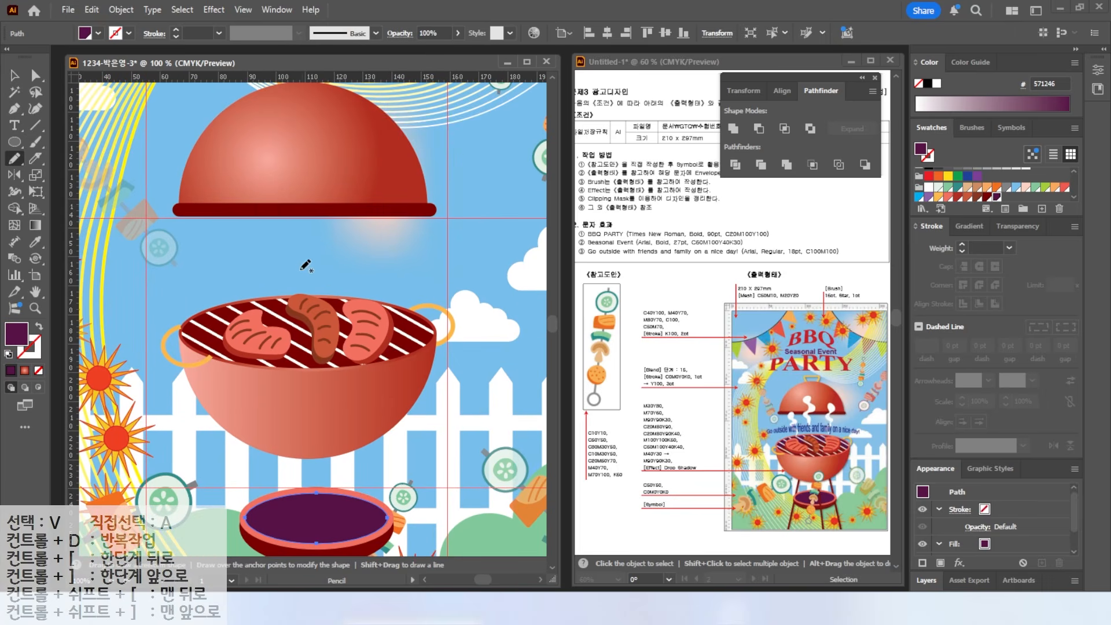
- Pencil a wavy smoke wisp above the meat and fill it solid white
key(ctrl+shift+a)
key(d)
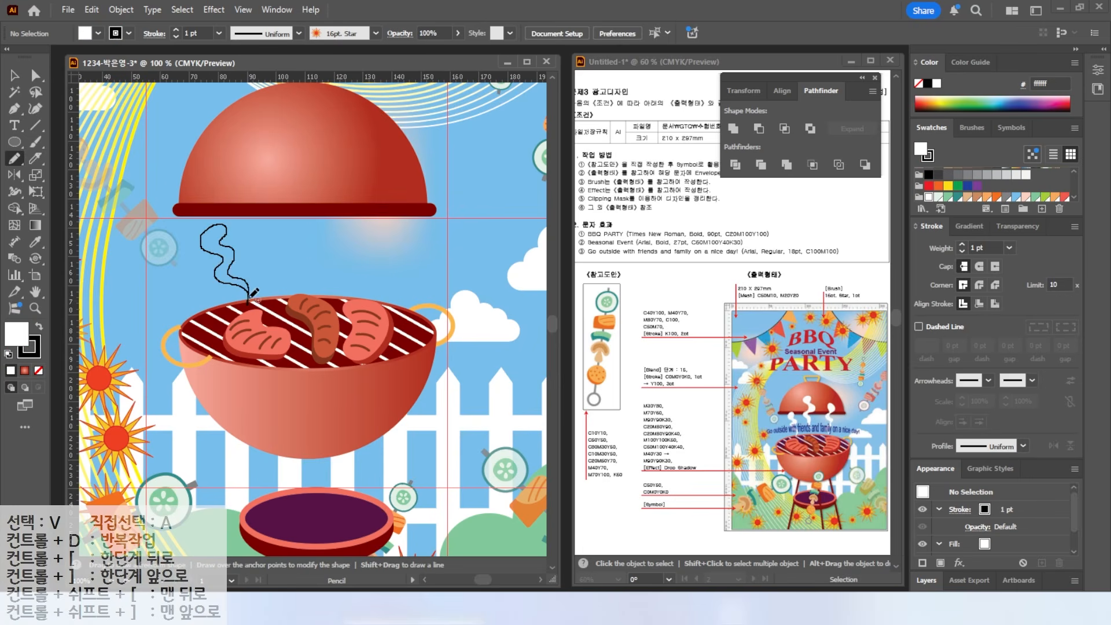
drag(249, 298, 249, 293)
click(14, 75)
click(39, 327)
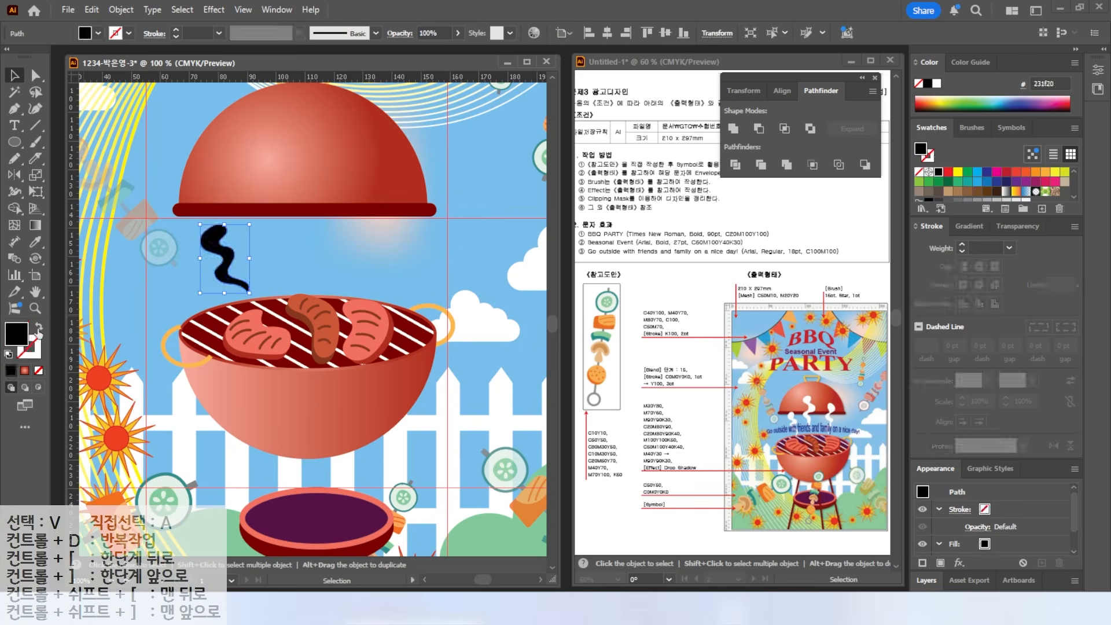
click(937, 84)
mouse_move(226, 235)
mouse_down()
mouse_move(236, 249)
mouse_move(226, 250)
mouse_move(221, 225)
mouse_up()
key(n)
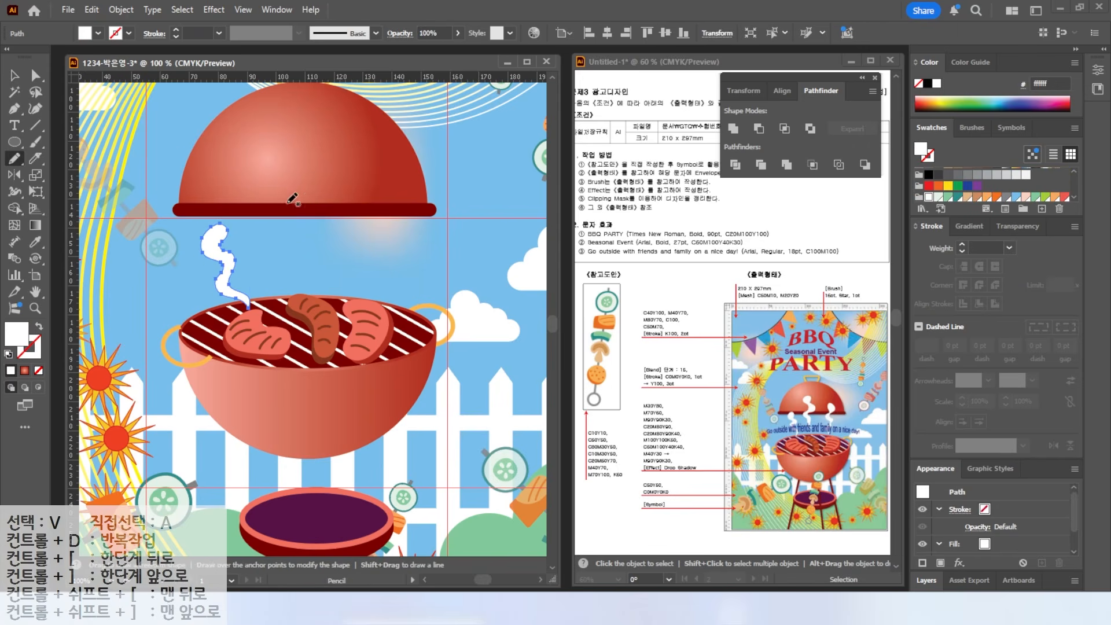
key(ctrl+shift+a)
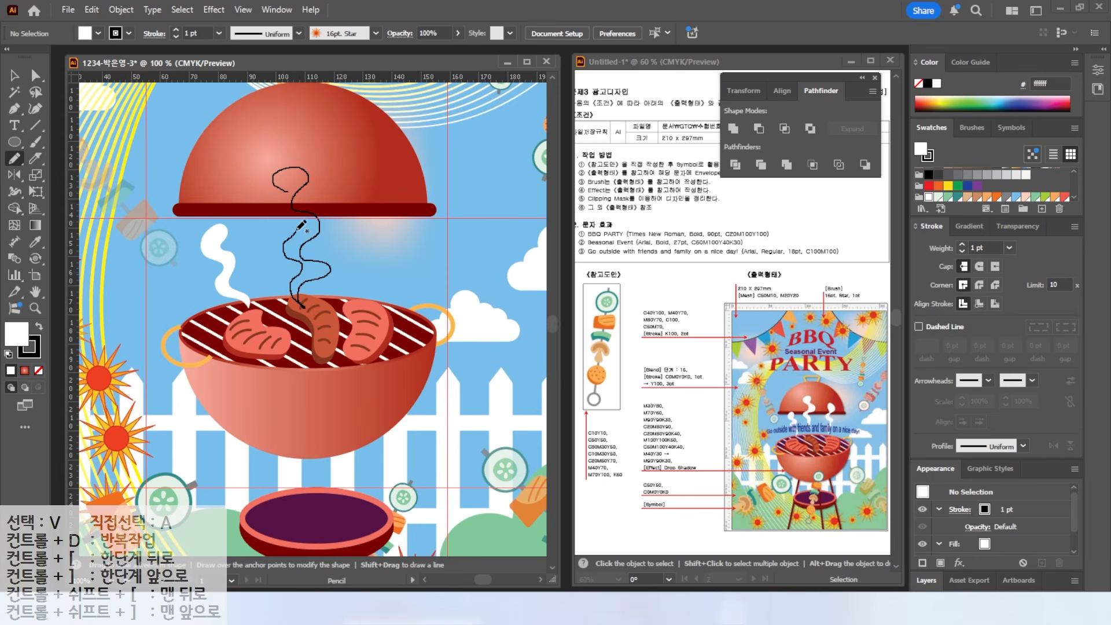
- Draw two more smoke wisps, a taller one above the sausage and one on the right
drag(287, 184, 287, 185)
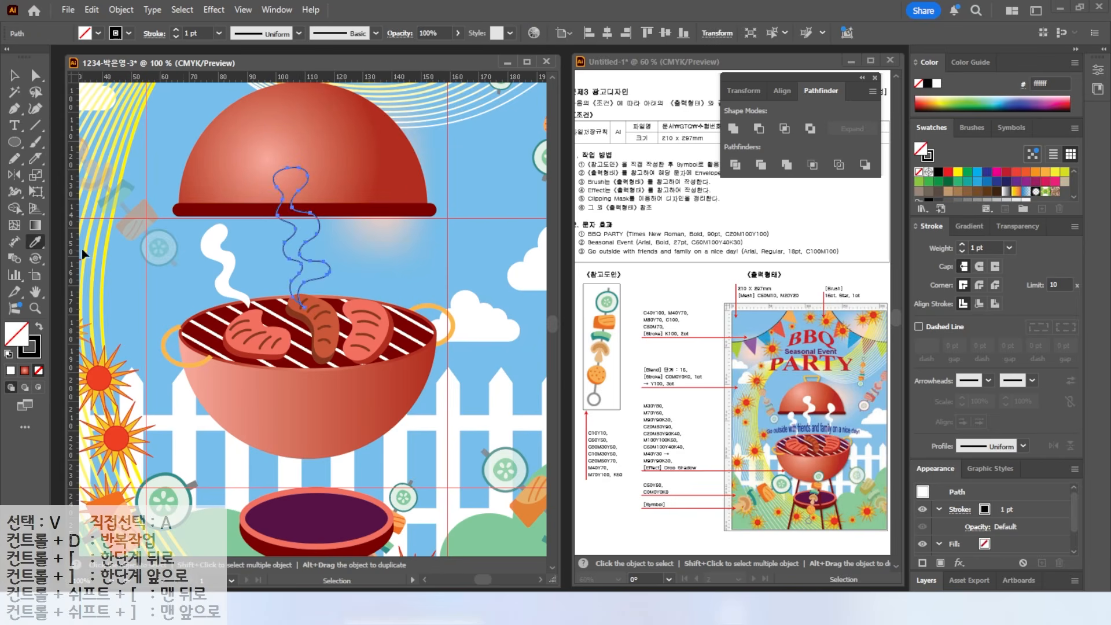
key(v)
key(ctrl+shift+a)
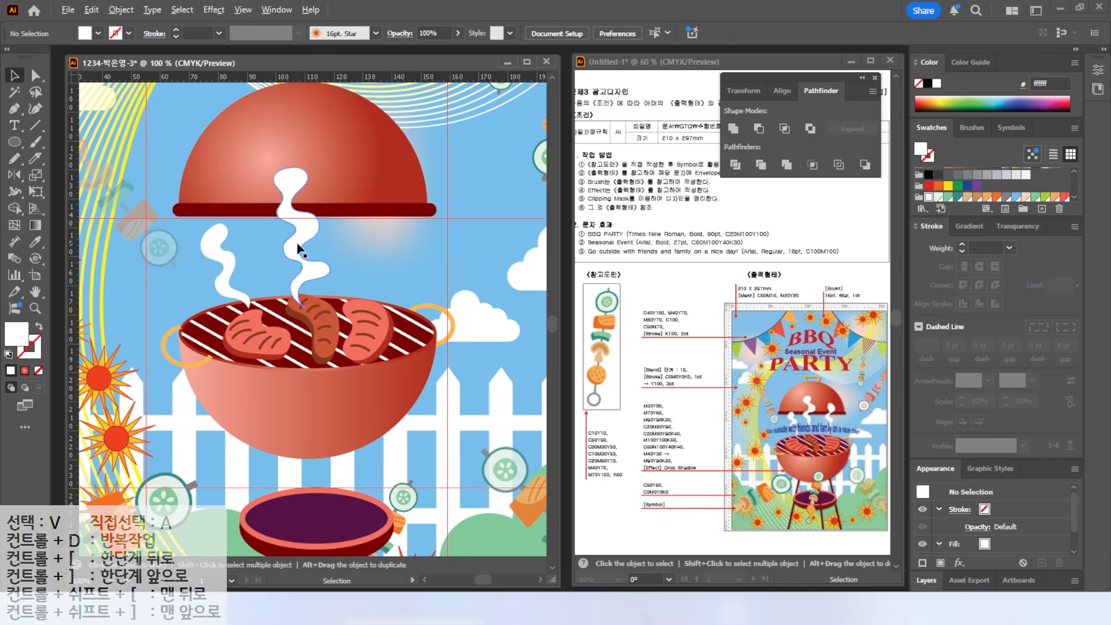
key(n)
key(d)
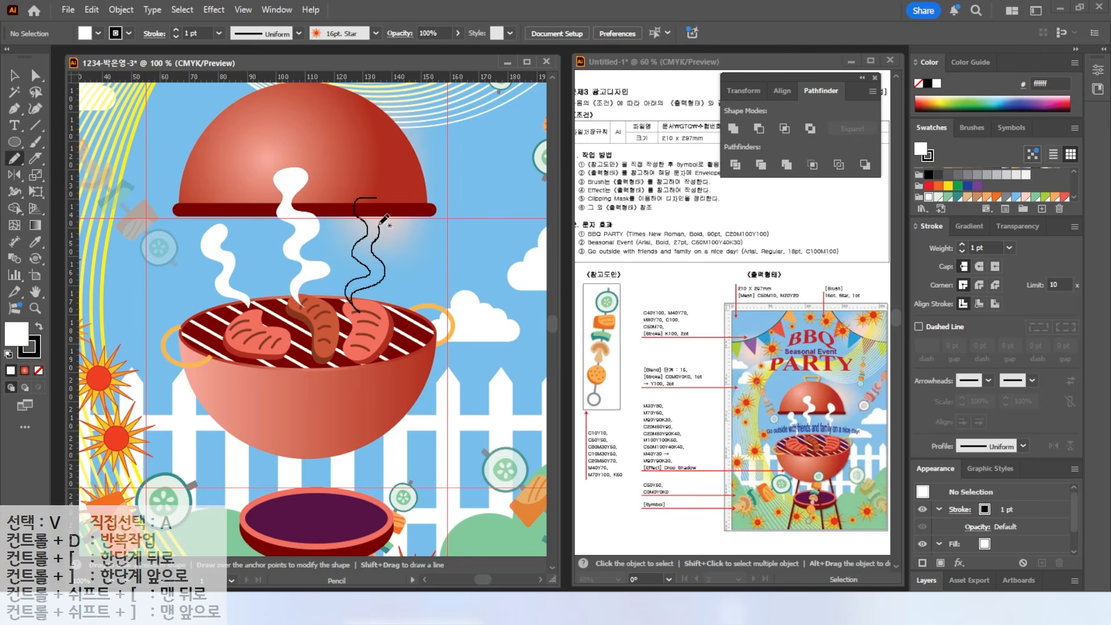
drag(377, 200, 378, 202)
key(v)
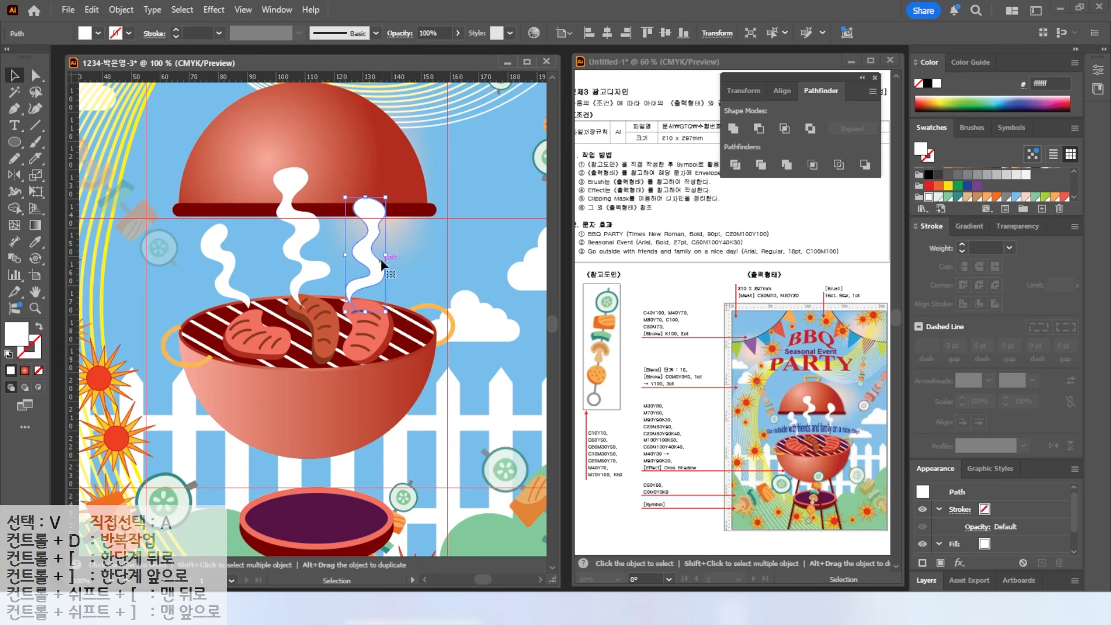
- Draw a thin tall rectangle beside the grill for a leg
double_click(36, 291)
mouse_move(14, 141)
mouse_down()
mouse_move(41, 153)
mouse_move(51, 141)
mouse_up()
drag(426, 342, 431, 519)
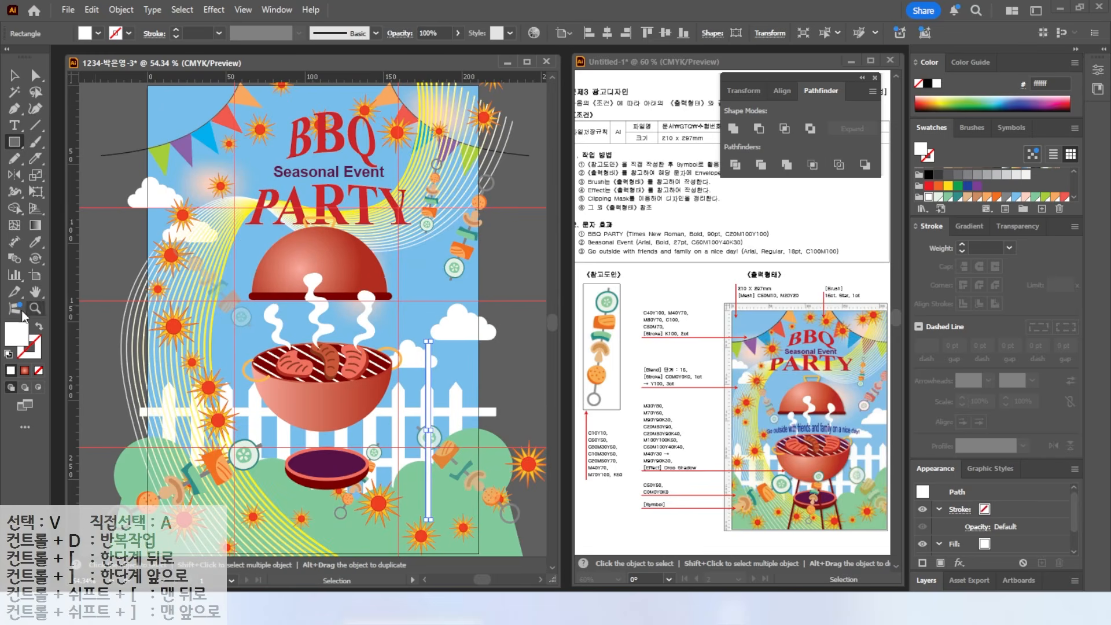
- Fill the rod dark red (790000), tilt it about 10°, and place it under the bowl's left side
scroll(996, 196, down, 1)
click(987, 193)
drag(434, 336, 449, 337)
click(14, 75)
drag(439, 393, 319, 485)
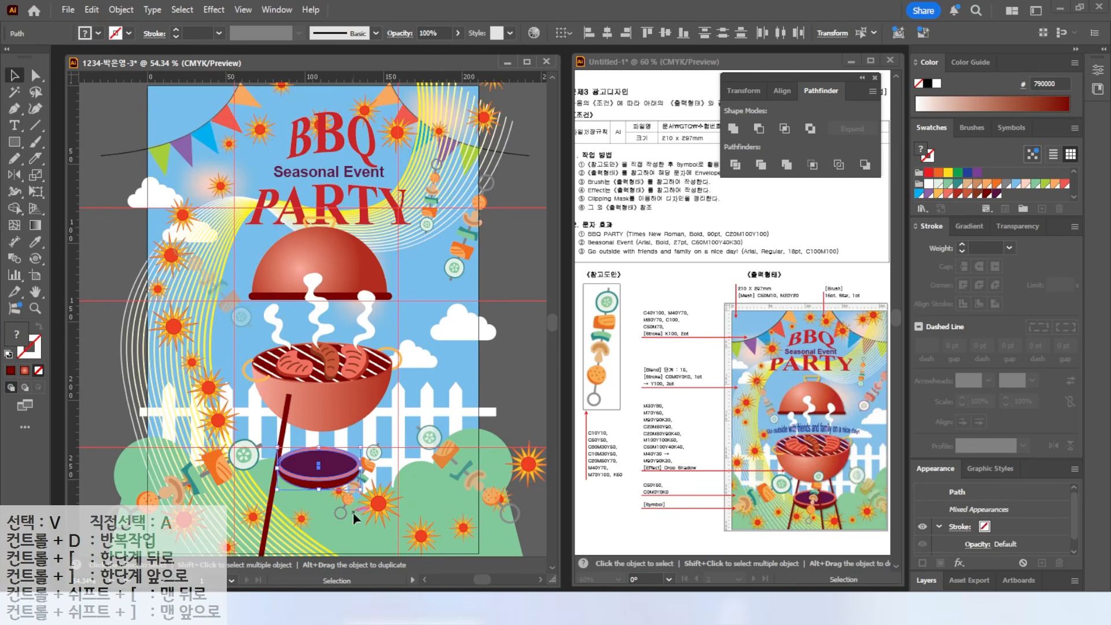
click(280, 504)
- Copy the leg to add a right leg tilted 15.05° and a more upright middle leg
alt+drag(269, 510, 364, 510)
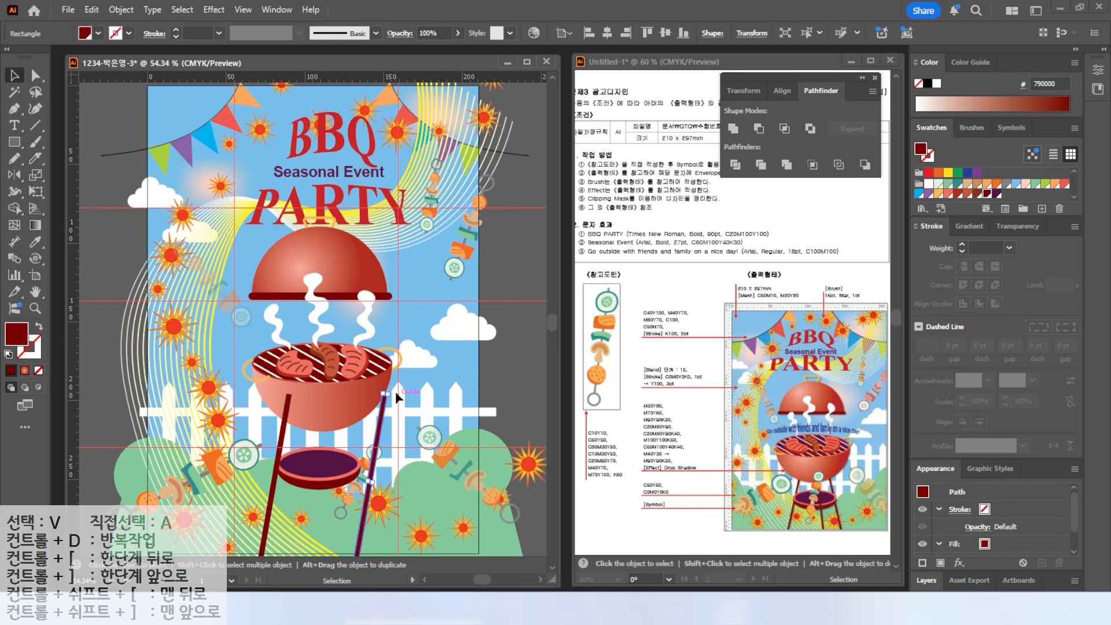
drag(393, 389, 348, 389)
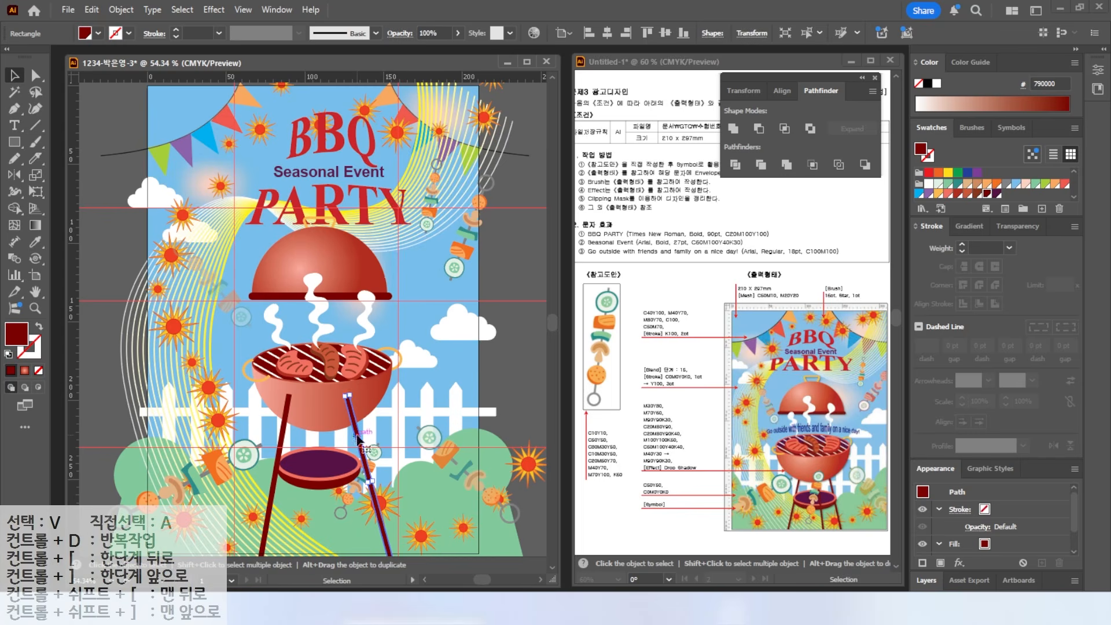
alt+drag(354, 443, 318, 440)
drag(314, 389, 330, 388)
- Change the stacking order of the three selected legs via Arrange
drag(290, 509, 340, 472)
right_click(314, 476)
mouse_move(370, 520)
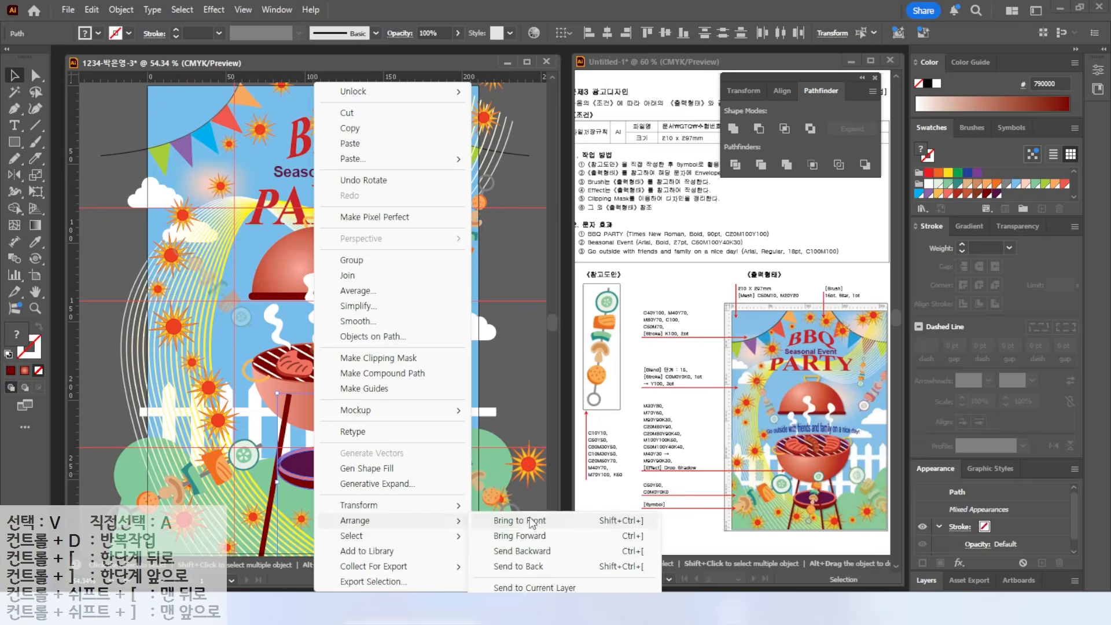
click(530, 520)
click(282, 432)
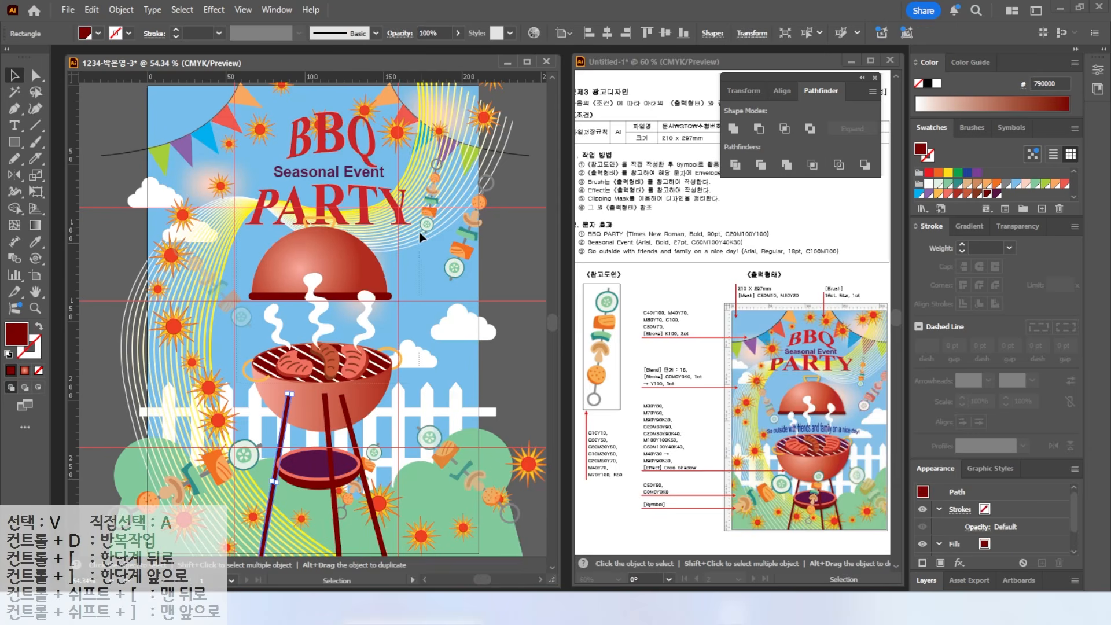
- Bring the grill bowl and ash pan to the front, in front of the legs
drag(419, 235, 419, 234)
right_click(346, 364)
mouse_move(377, 520)
click(526, 521)
click(258, 327)
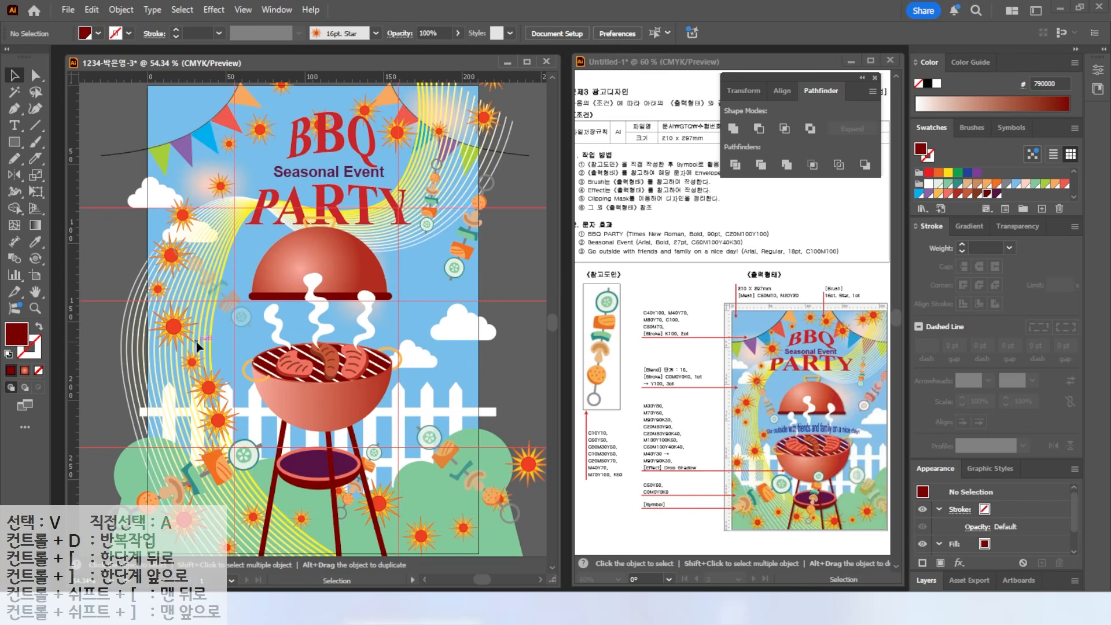
- Lower the grill artwork slightly and type the slogan 'go outside with friends and family on a nice day!'
click(344, 403)
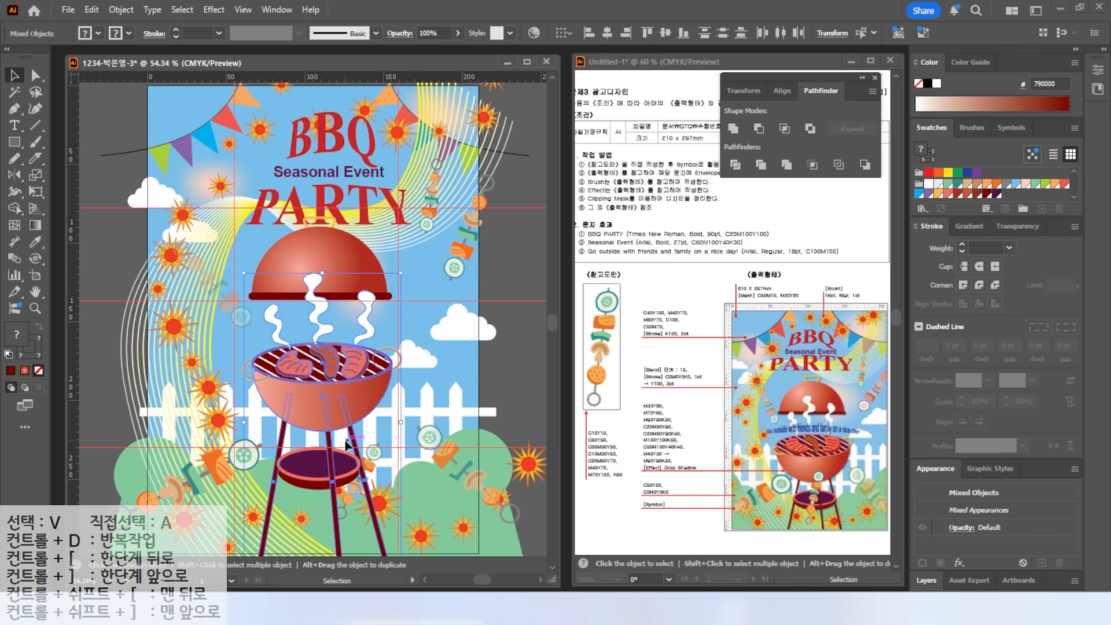
drag(368, 384, 368, 400)
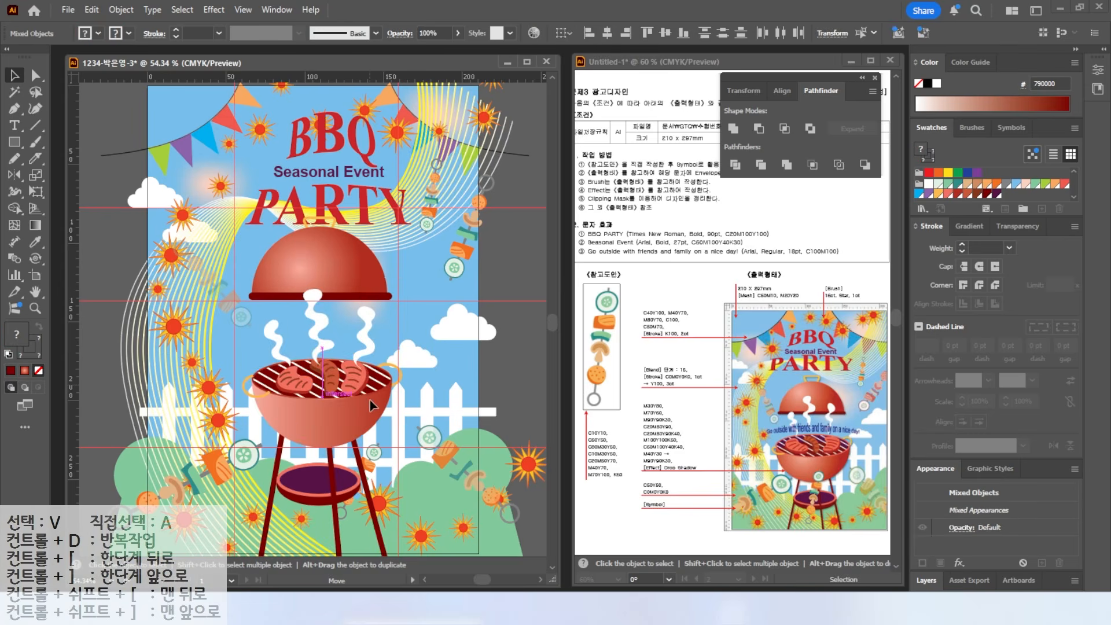
click(451, 485)
click(14, 125)
click(214, 343)
text(go outside with friend)
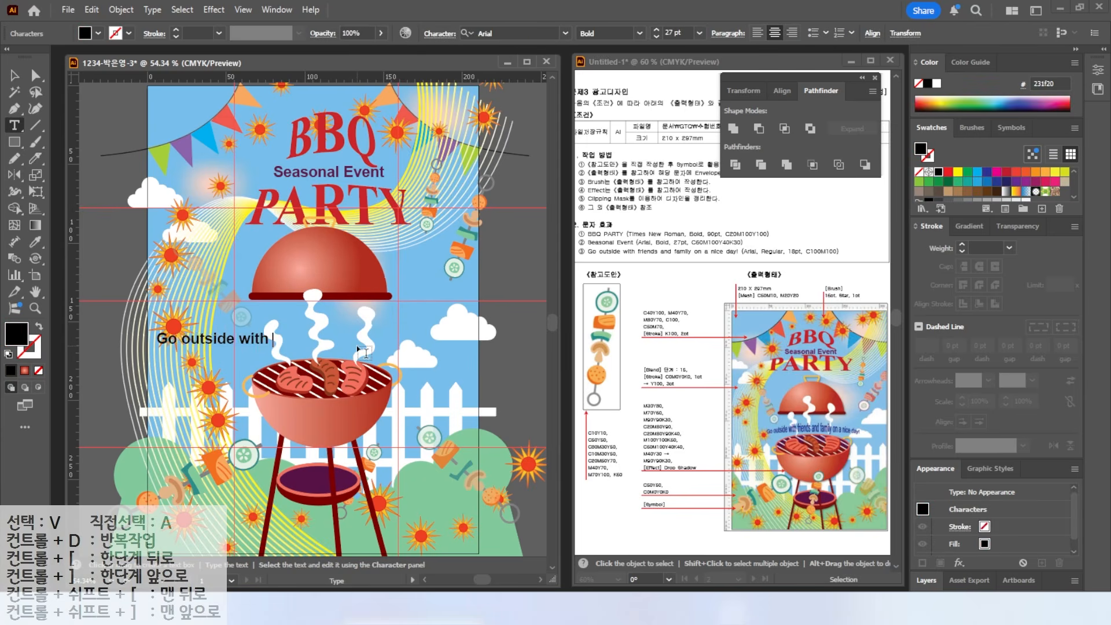
text(s and family on a nice day!)
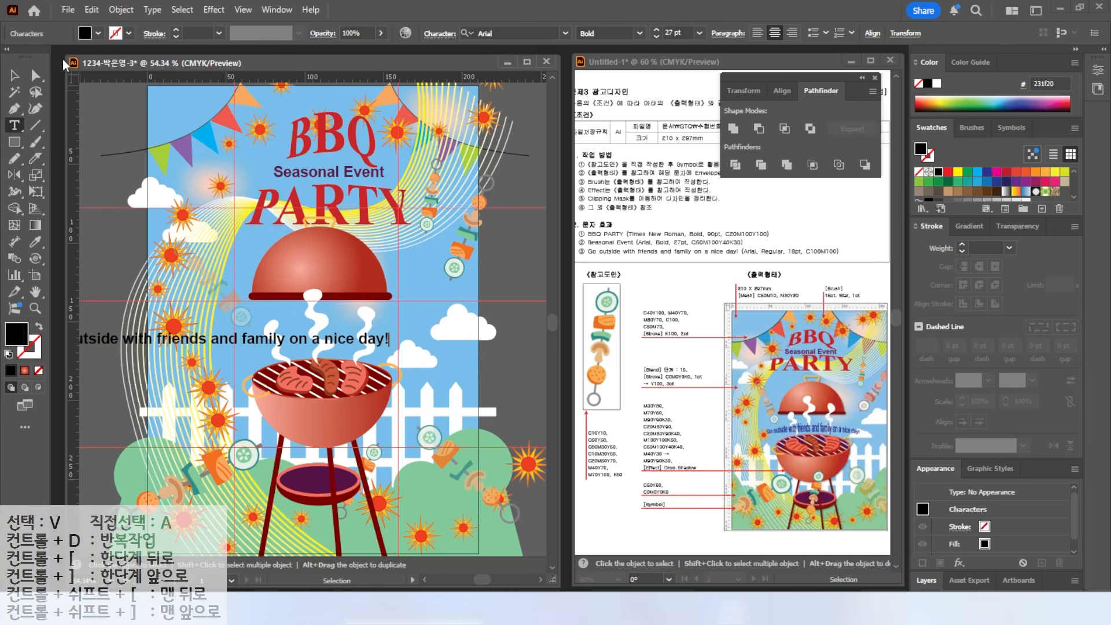
- Move the slogan above the grill and set it to Arial Regular 18 pt
click(14, 75)
drag(222, 338, 327, 332)
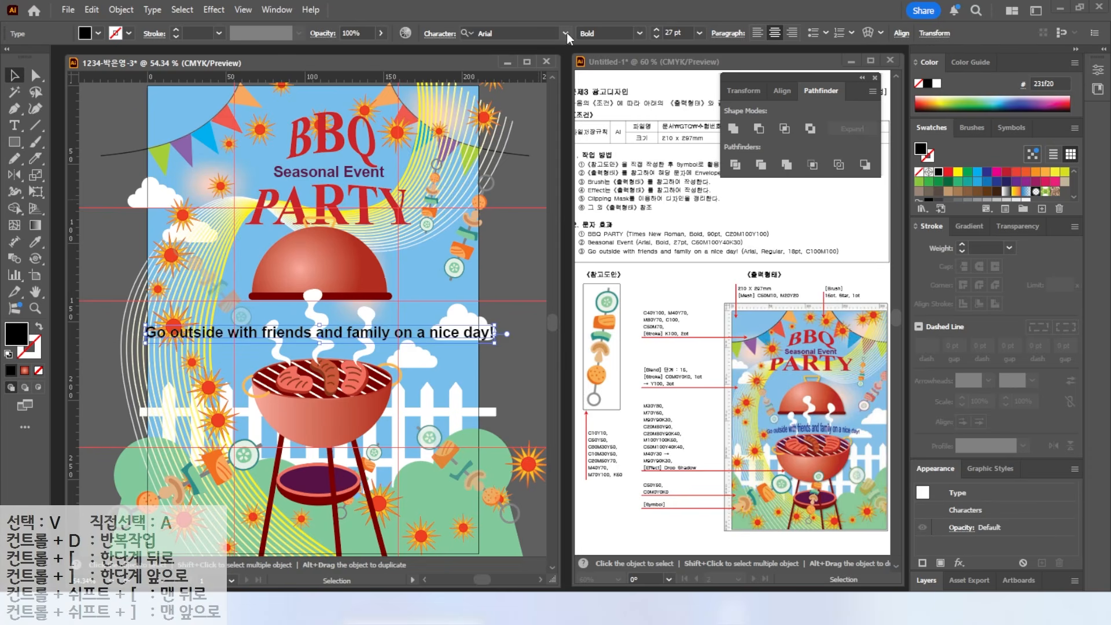
click(640, 33)
click(602, 110)
key(Tab)
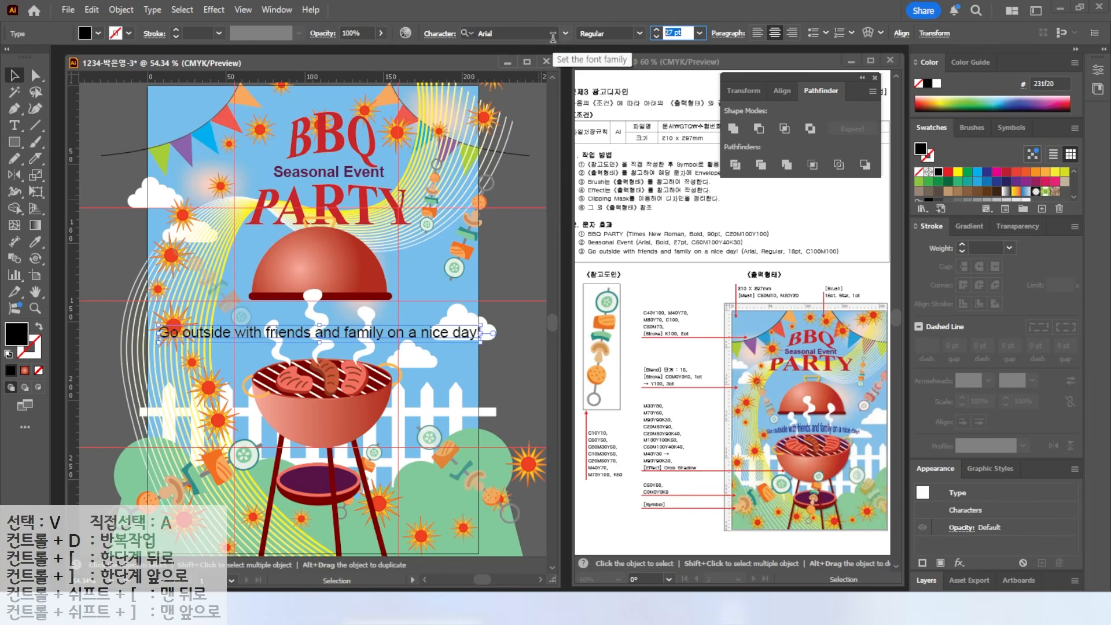
text(18)
key(Return)
- Give the slogan a blue fill of C100 M100 K0
double_click(14, 337)
drag(873, 373, 833, 374)
text(100)
key(Tab)
text(100)
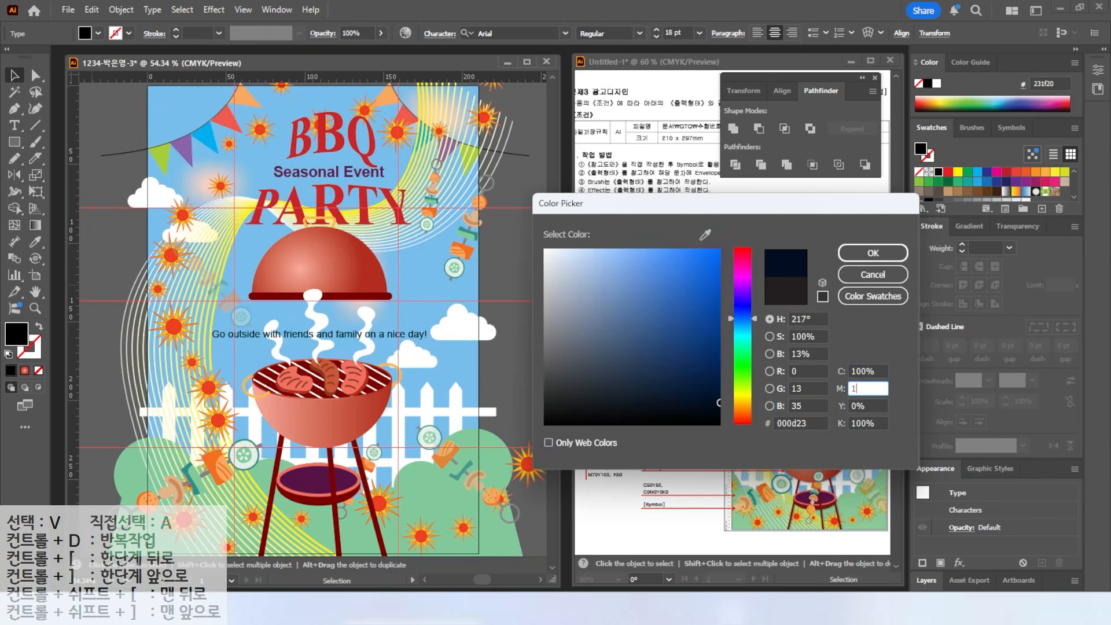
key(Tab)
key(Tab)
text(0)
key(Tab)
key(Return)
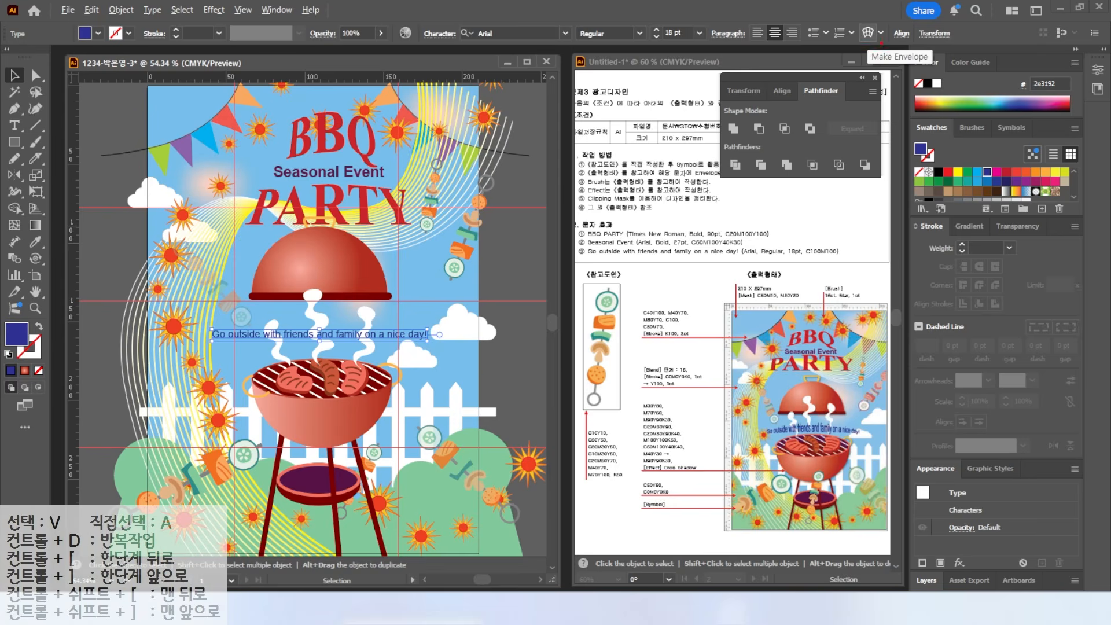
key(Escape)
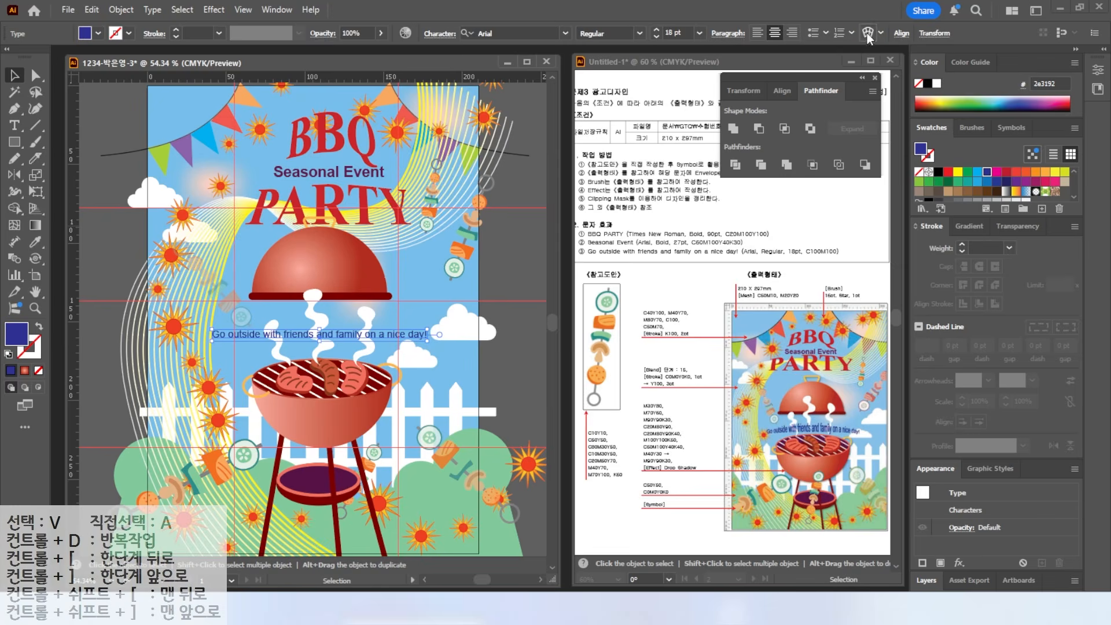
- Warp the slogan with an Arc Upper envelope at 21% bend and nudge it slightly lower
click(867, 34)
click(496, 375)
click(500, 165)
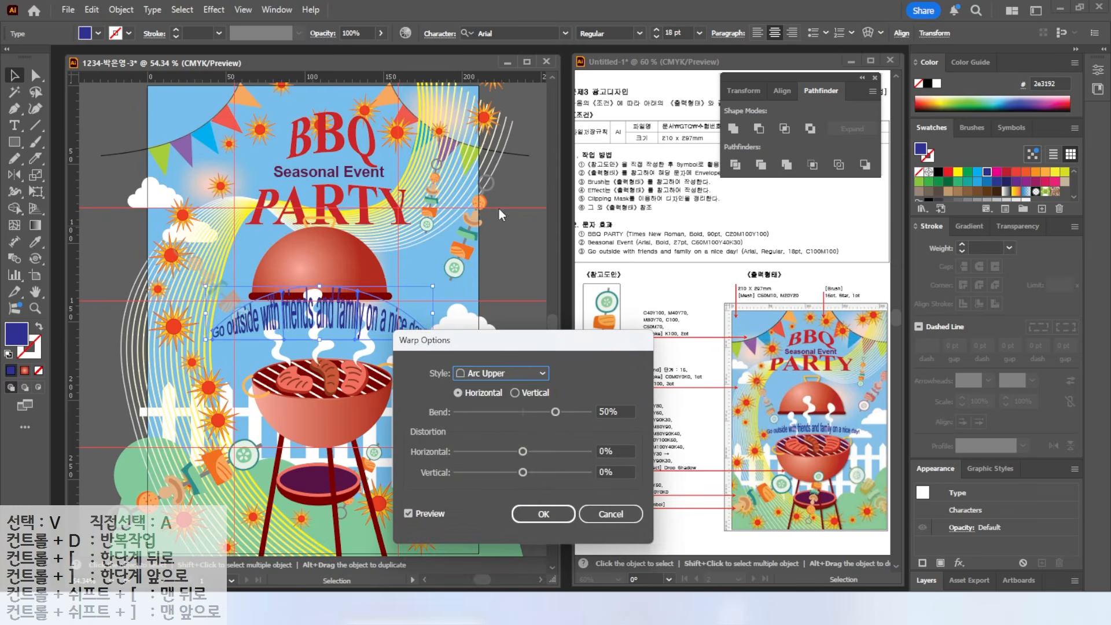
drag(555, 412, 535, 413)
click(544, 513)
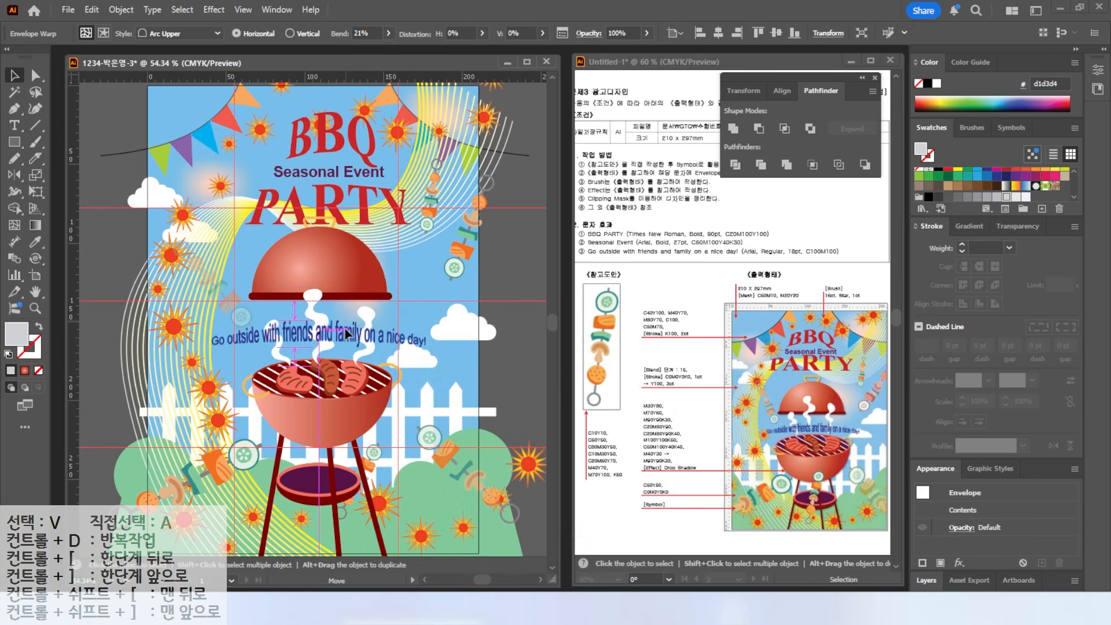
drag(347, 331, 347, 348)
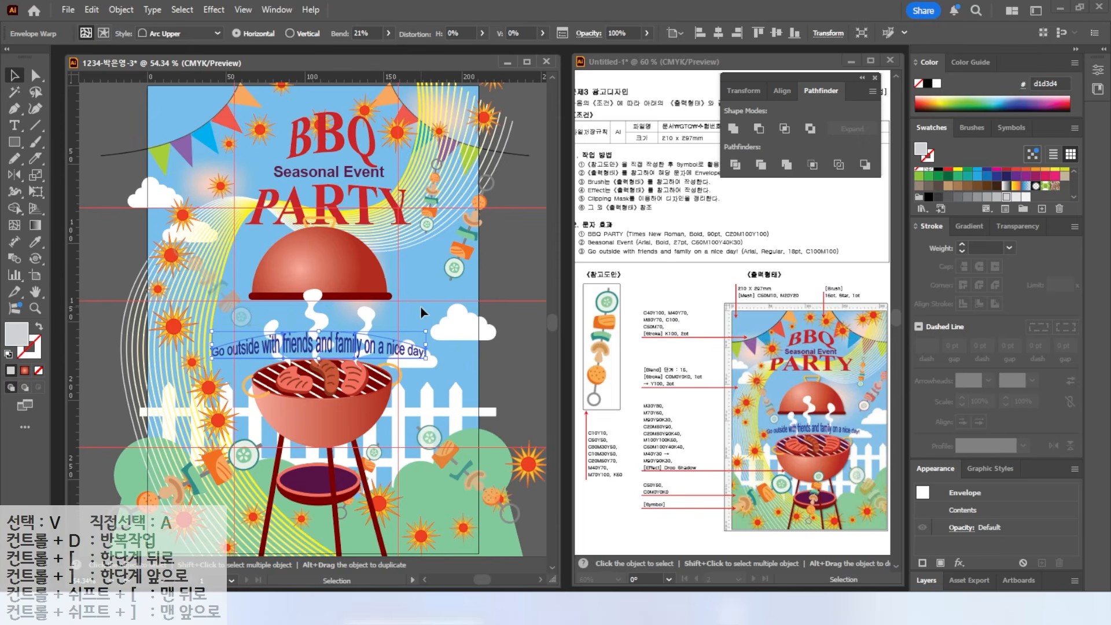
click(489, 308)
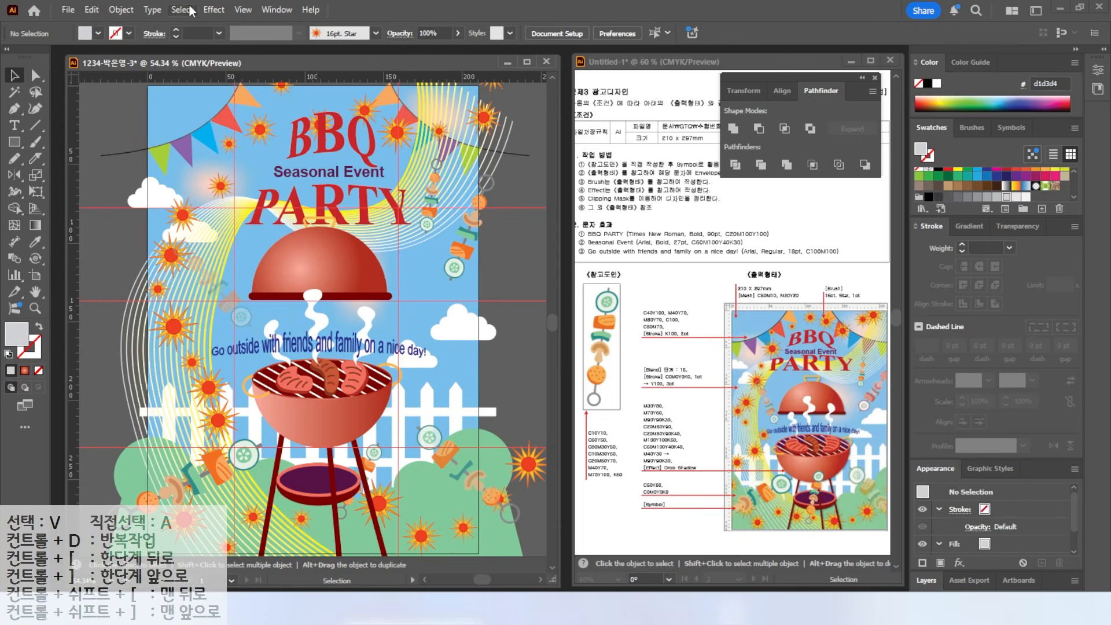
click(240, 10)
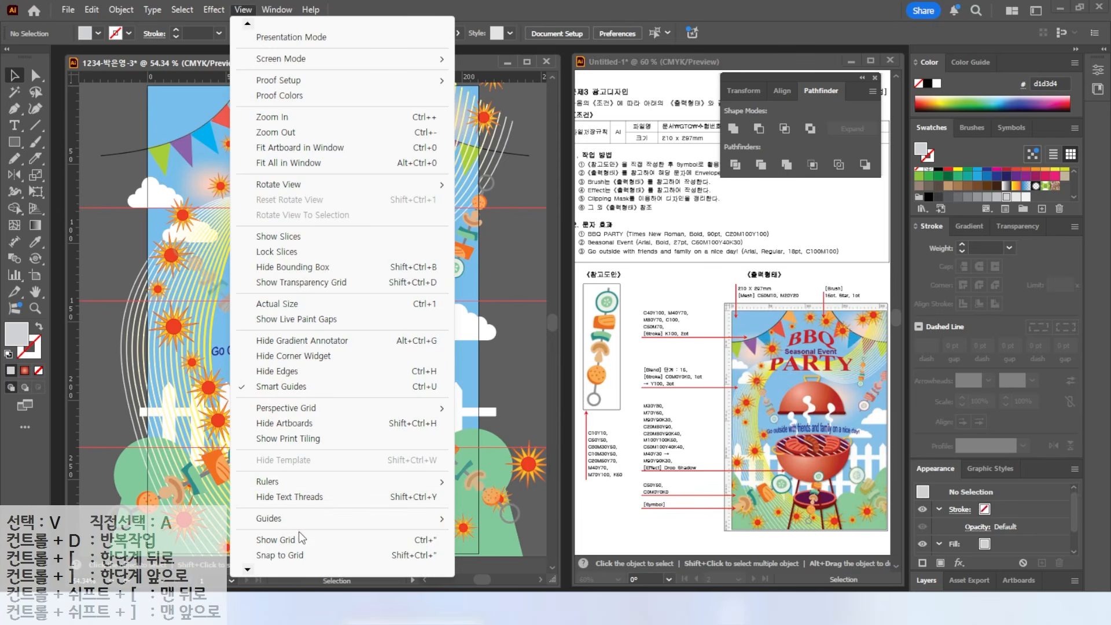
- Clear all guides and unlock every locked object
mouse_move(285, 528)
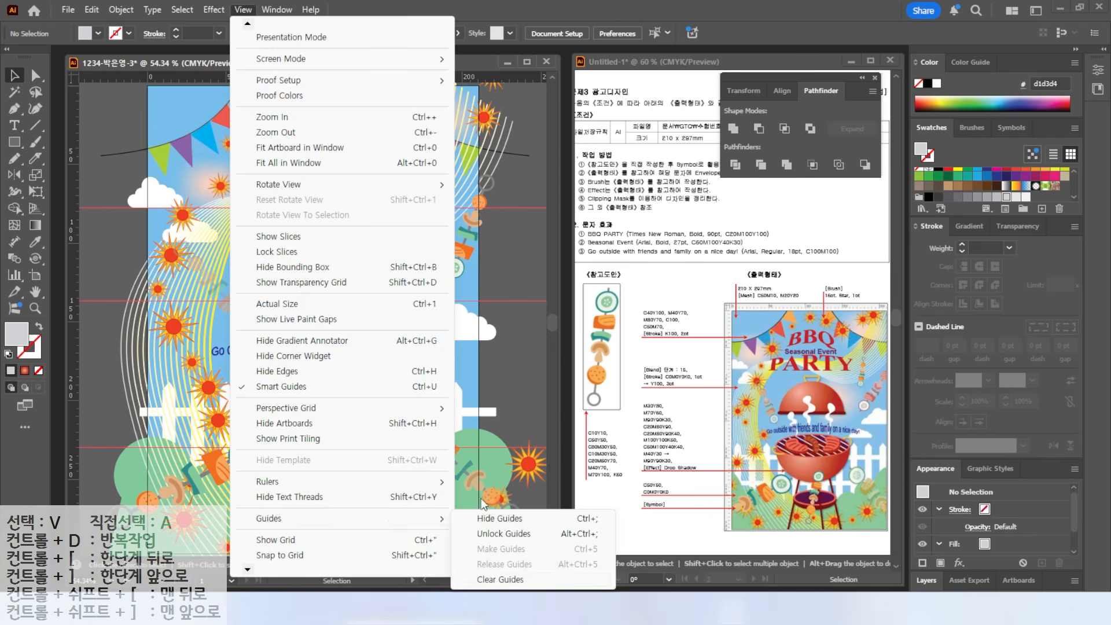
click(498, 578)
click(121, 10)
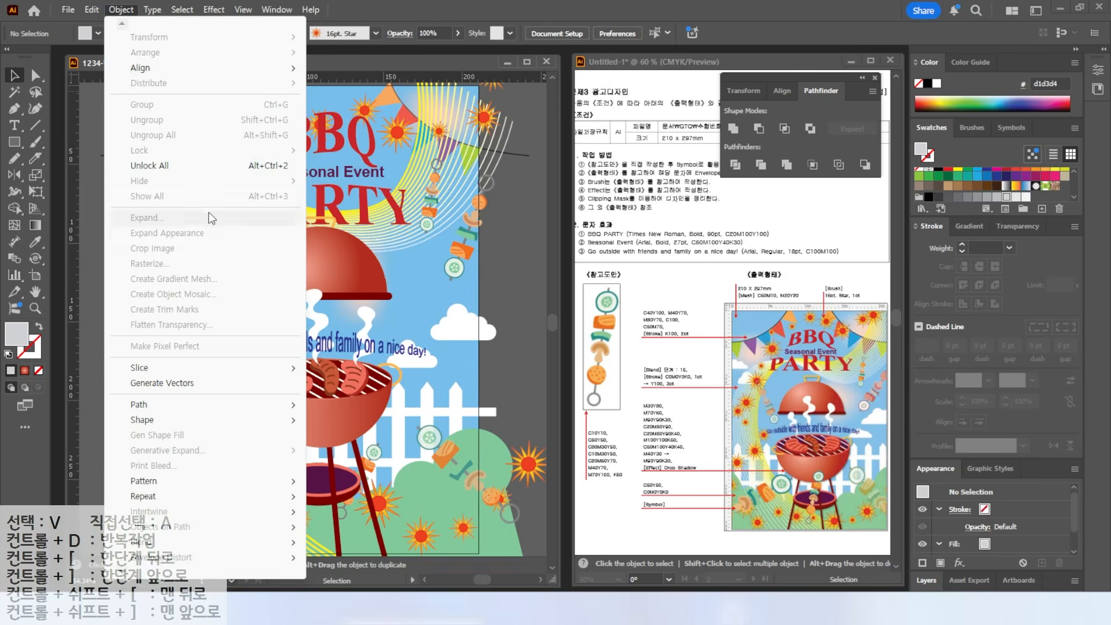
click(170, 168)
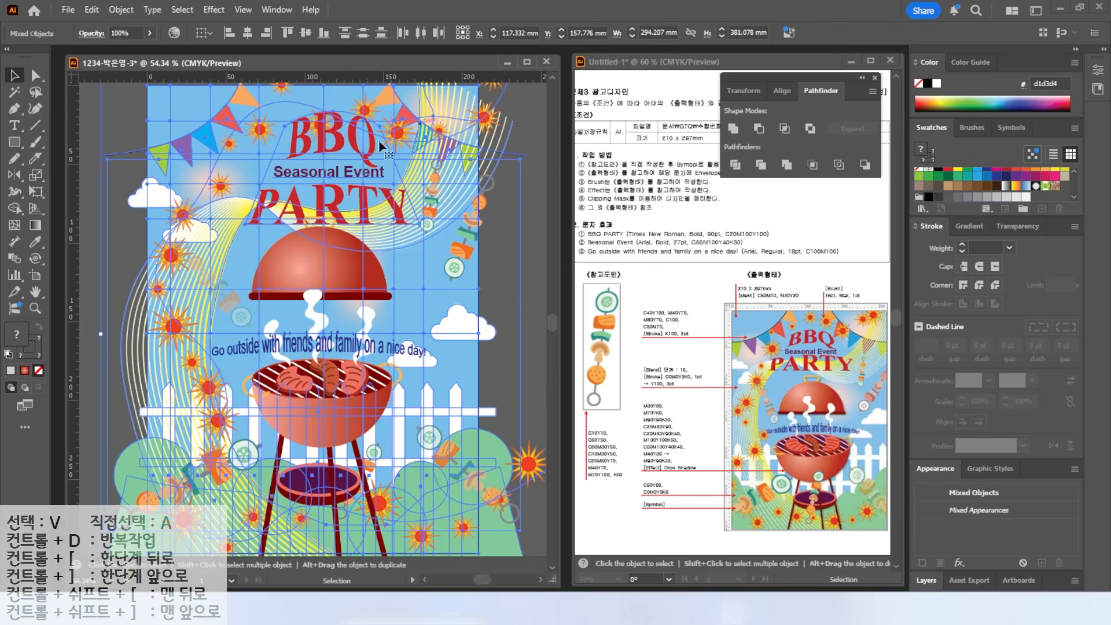
- Reposition the BBQ PARTY title and Seasonal Event text, bringing Seasonal Event to the front
click(533, 127)
click(328, 192)
drag(309, 173, 283, 181)
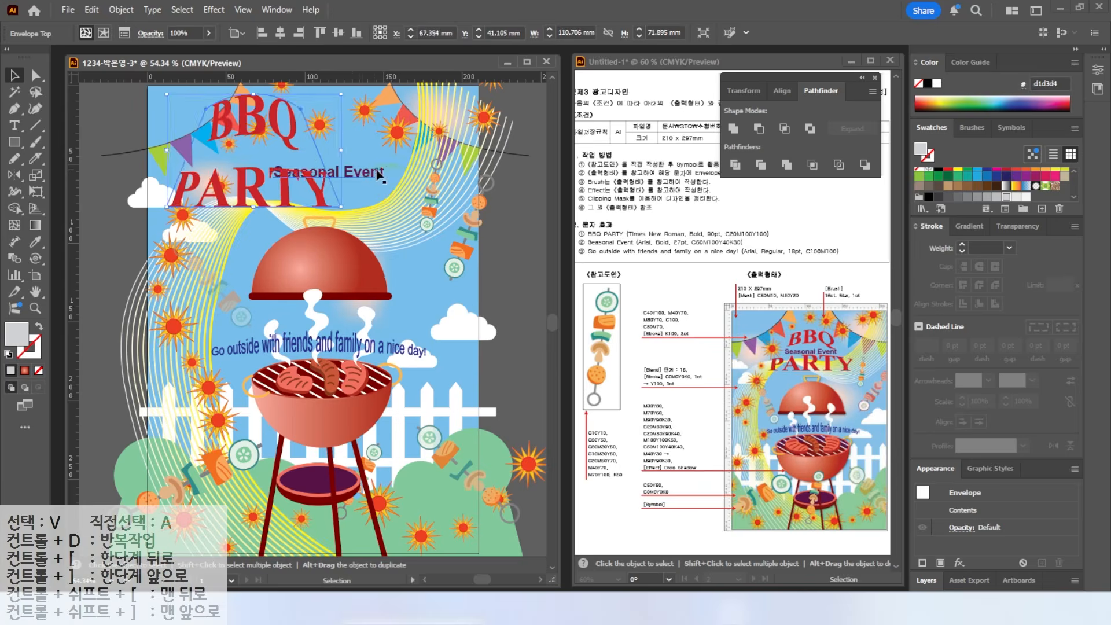
drag(367, 176, 359, 165)
right_click(362, 165)
mouse_move(416, 524)
click(630, 521)
drag(287, 194, 350, 164)
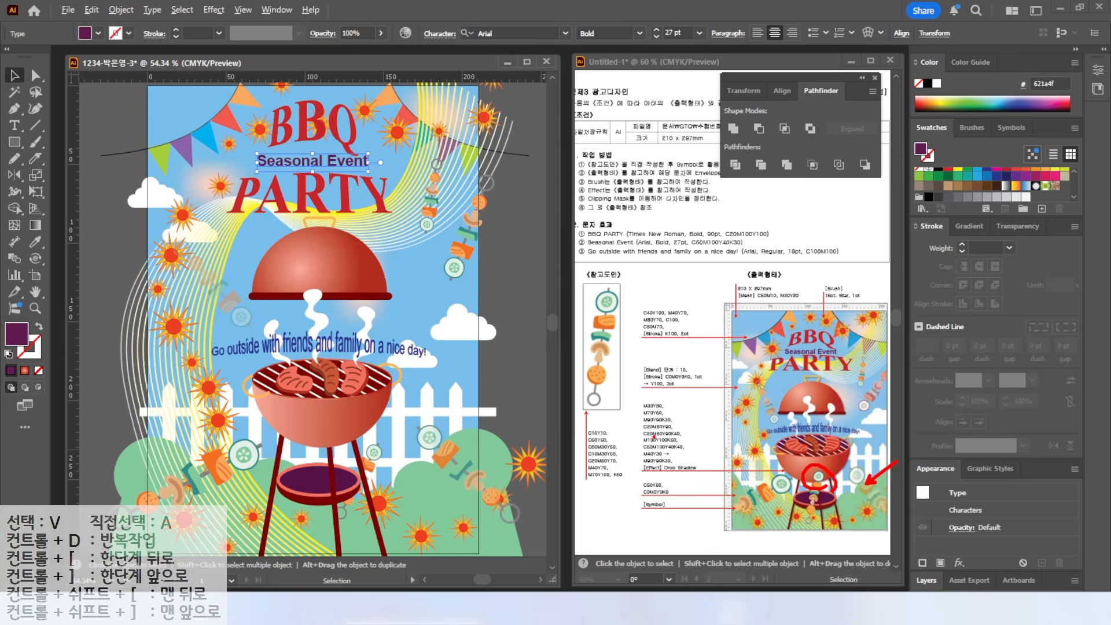
- Bring the skewer symbol set in front of the grill
click(515, 513)
click(517, 517)
key(a)
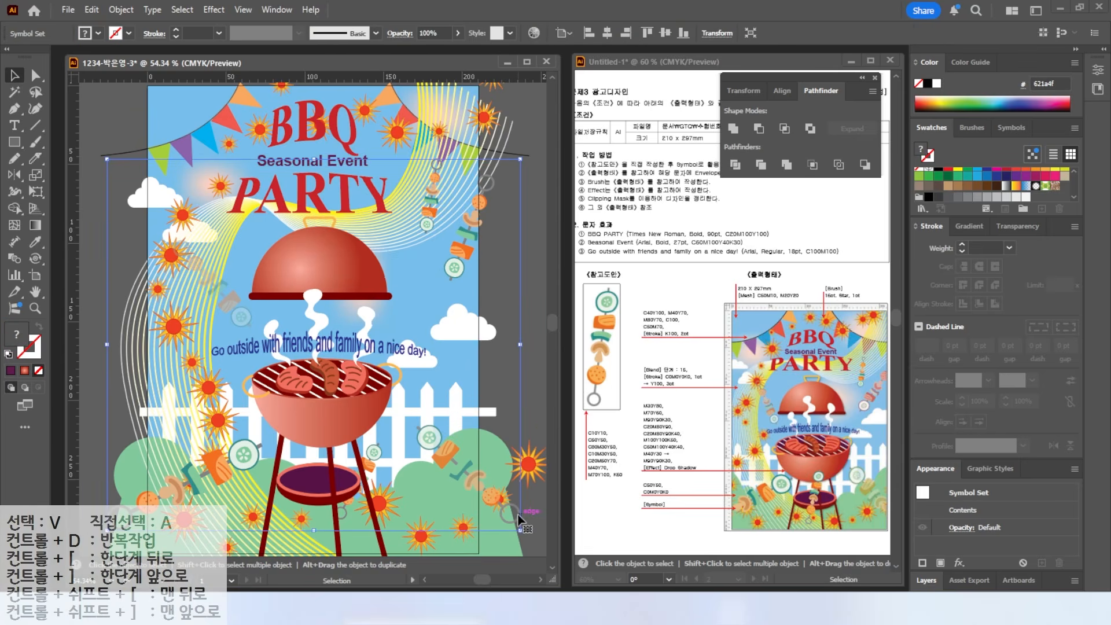
key(v)
right_click(519, 518)
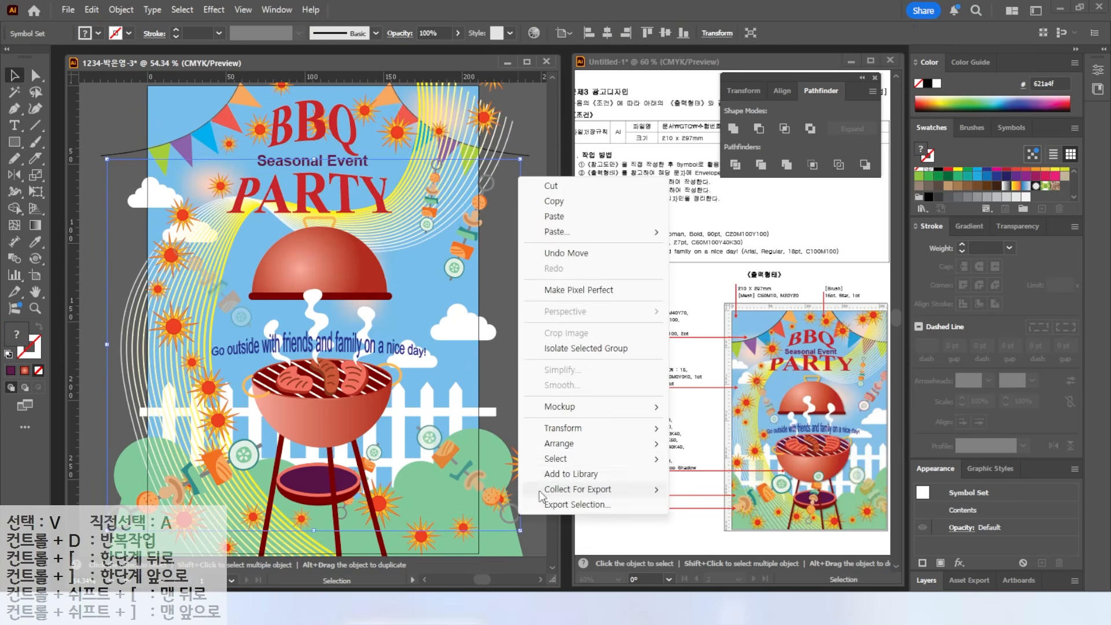
mouse_move(558, 449)
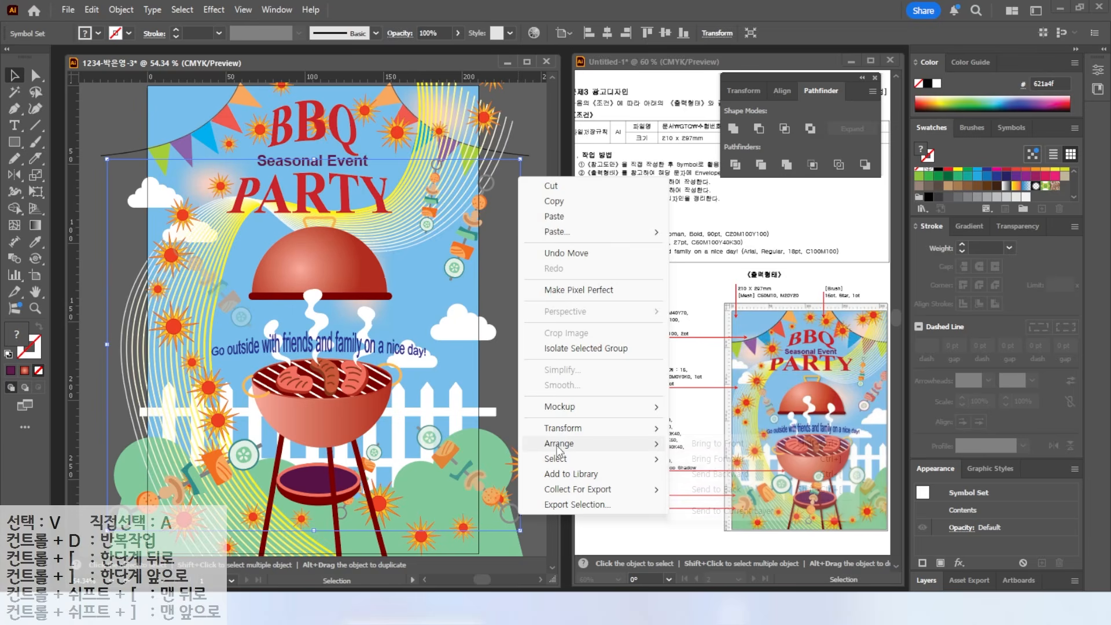
click(711, 443)
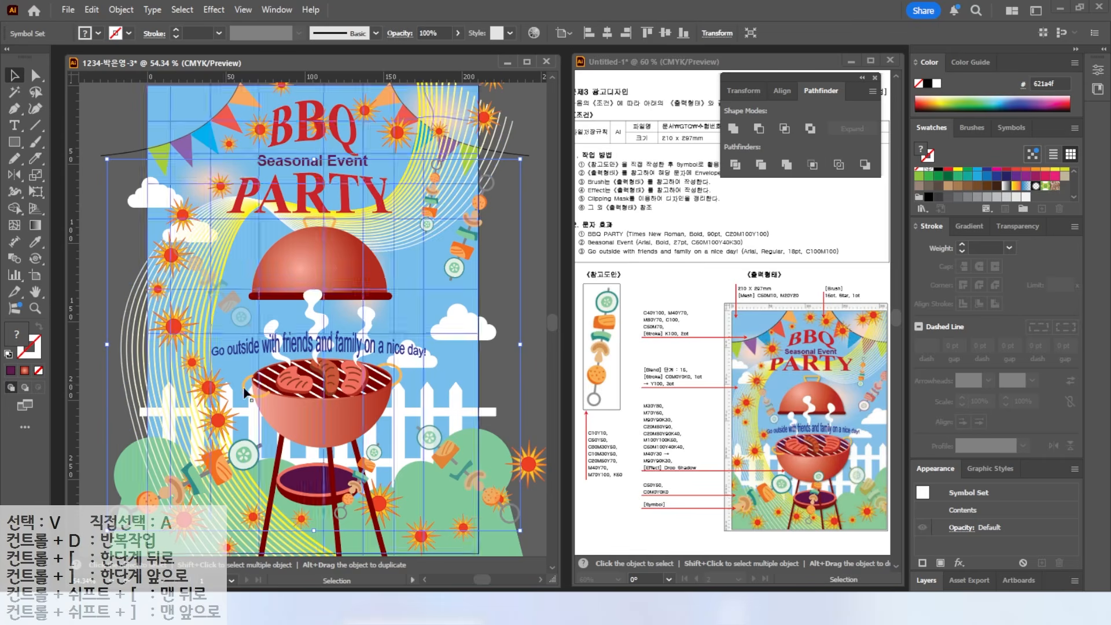
- Shift some of the lower skewer symbols to the left with the Symbol Shifter Tool
drag(35, 259, 105, 276)
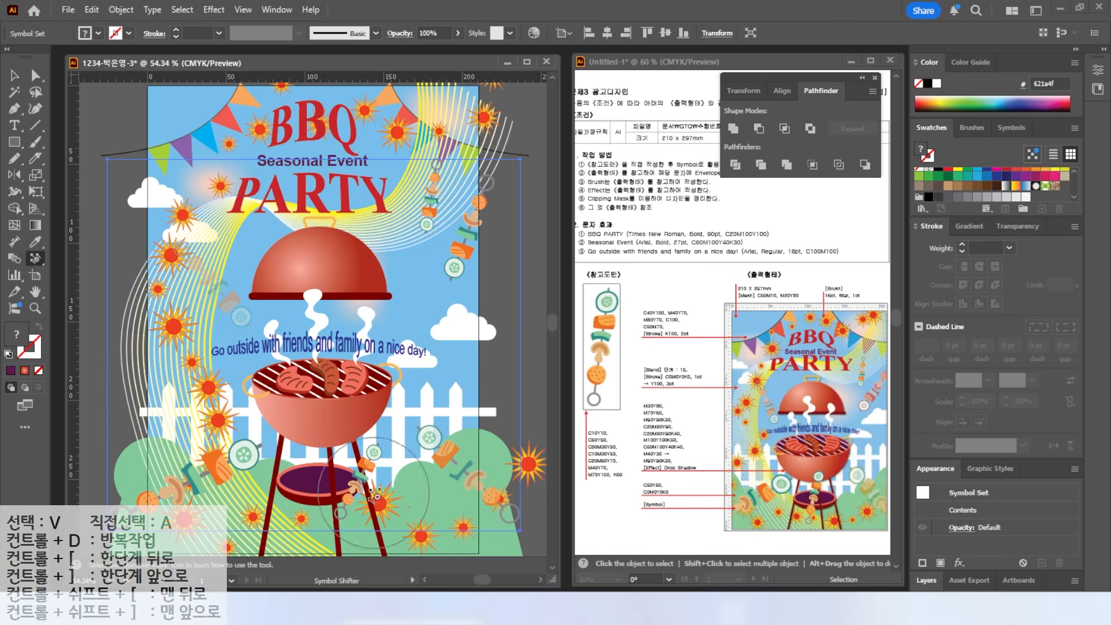
drag(335, 467, 334, 466)
drag(445, 460, 434, 449)
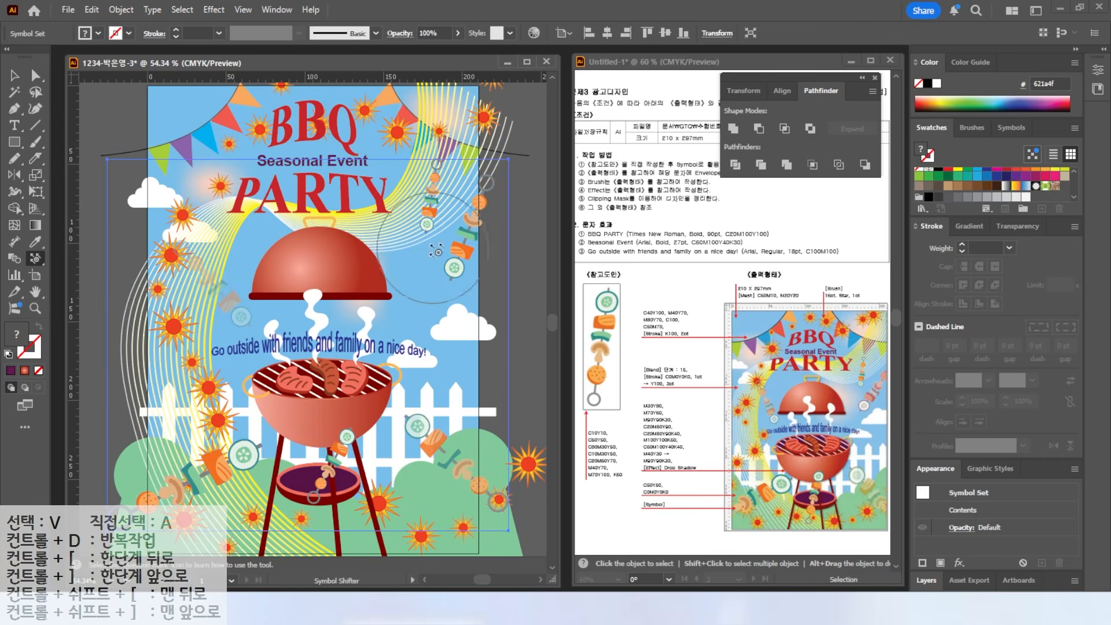
click(14, 75)
click(109, 106)
double_click(35, 308)
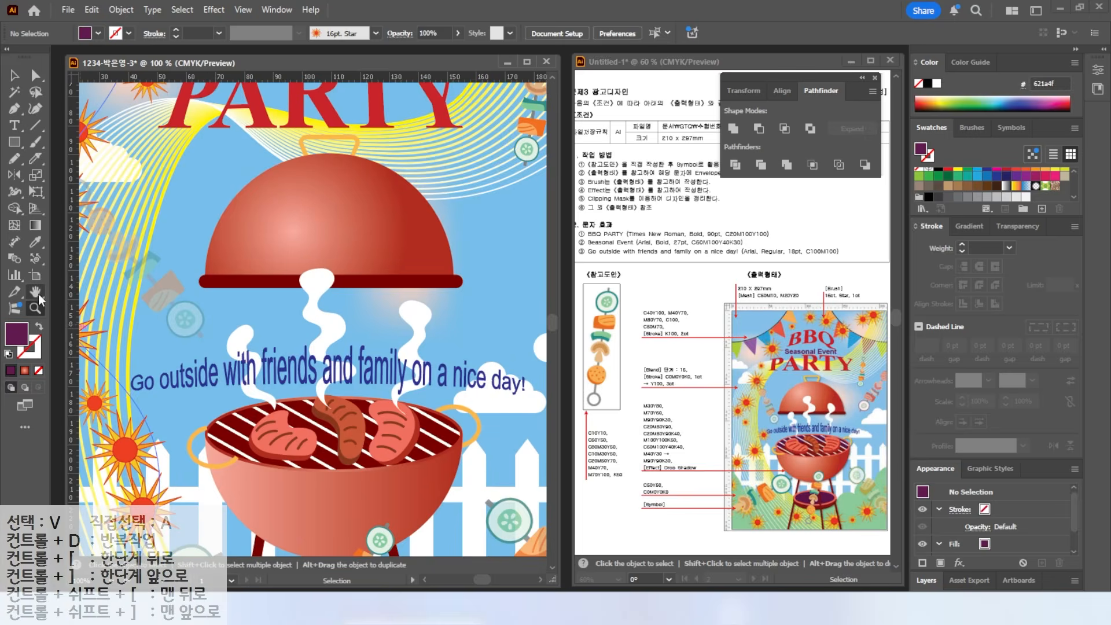
double_click(35, 292)
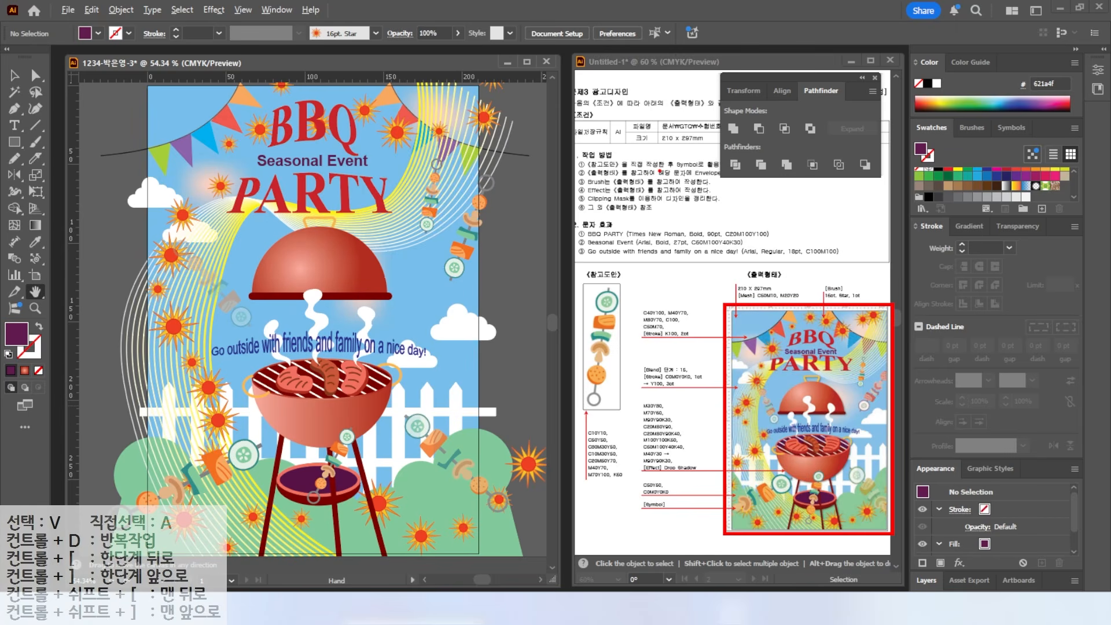
- Draw a 210 × 297 mm rectangle and align it to the artboard edges
click(14, 142)
click(120, 123)
text(210)
key(Tab)
text(297)
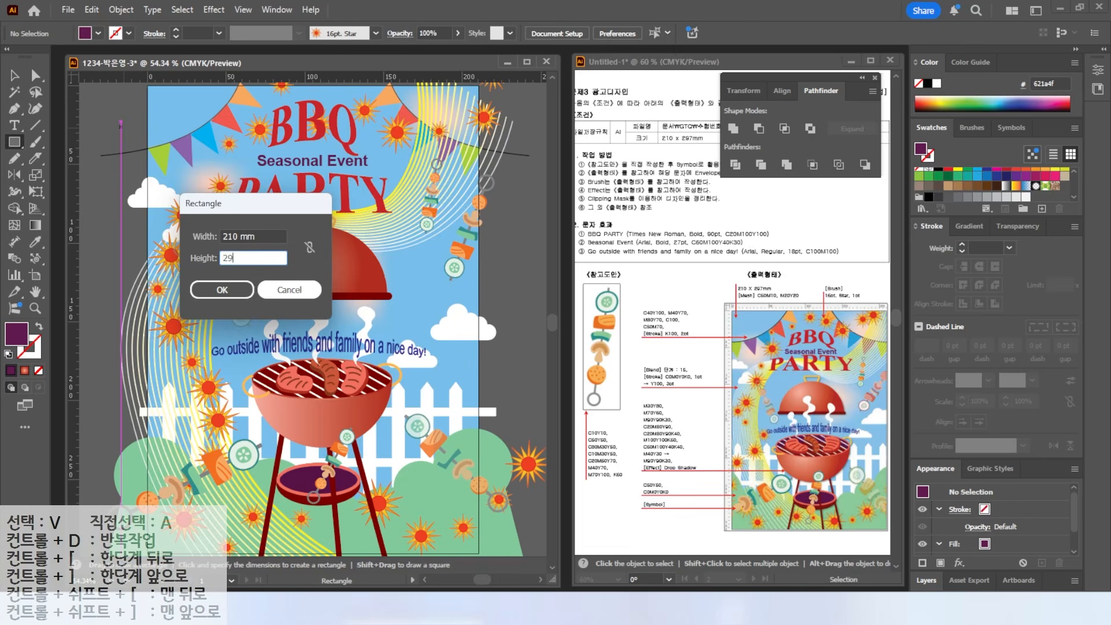
key(Return)
key(v)
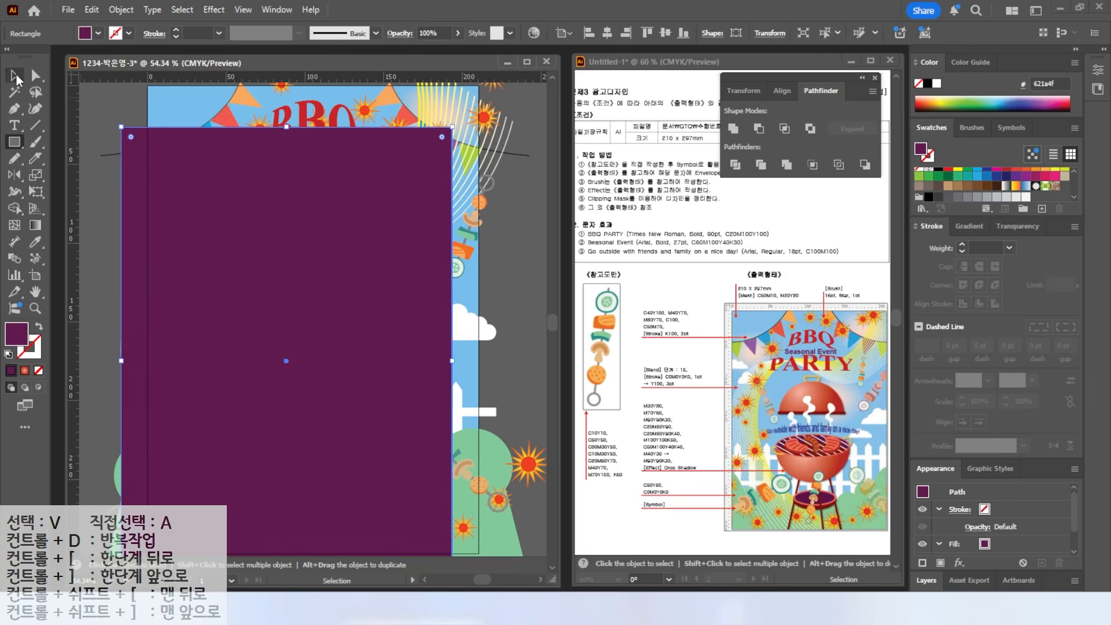
drag(235, 225, 238, 172)
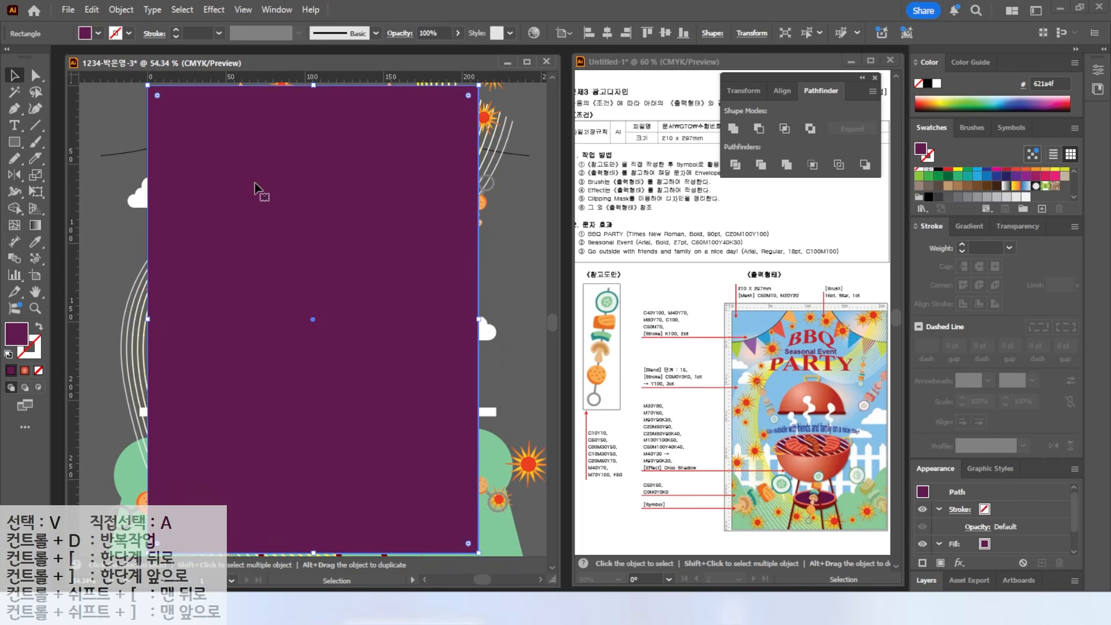
- Select all the artwork with the rectangle and make a clipping mask
drag(112, 106, 370, 530)
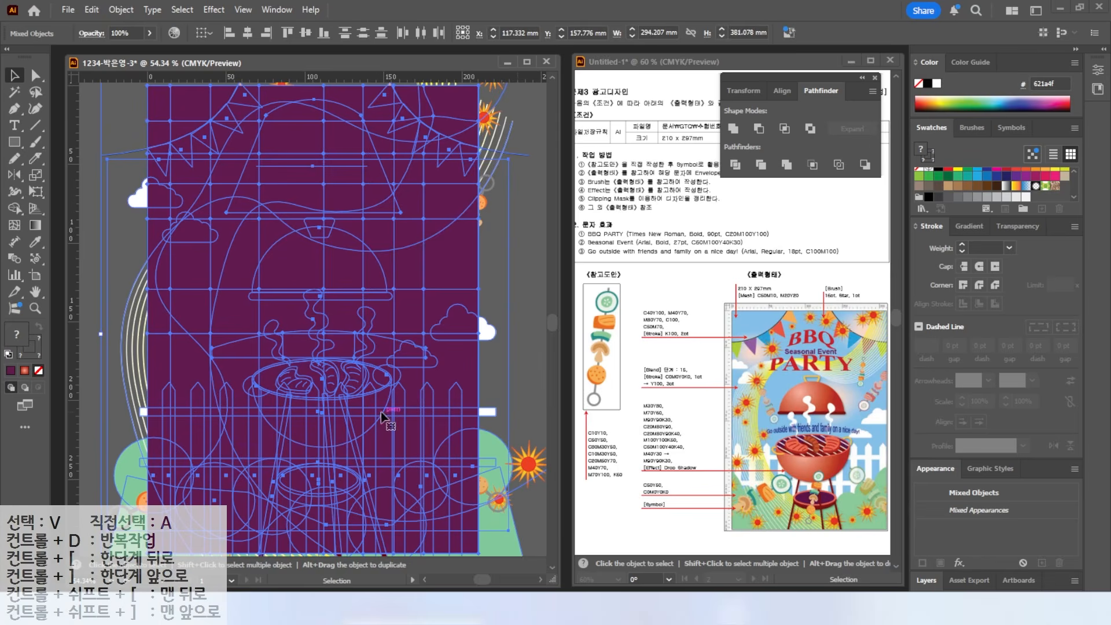
right_click(377, 407)
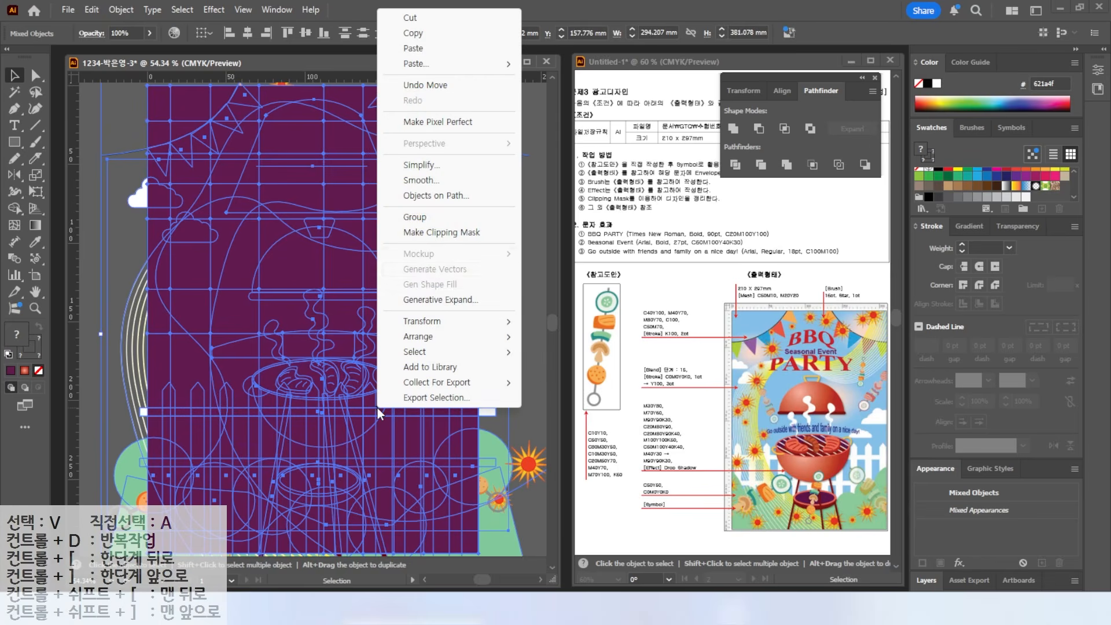
click(425, 234)
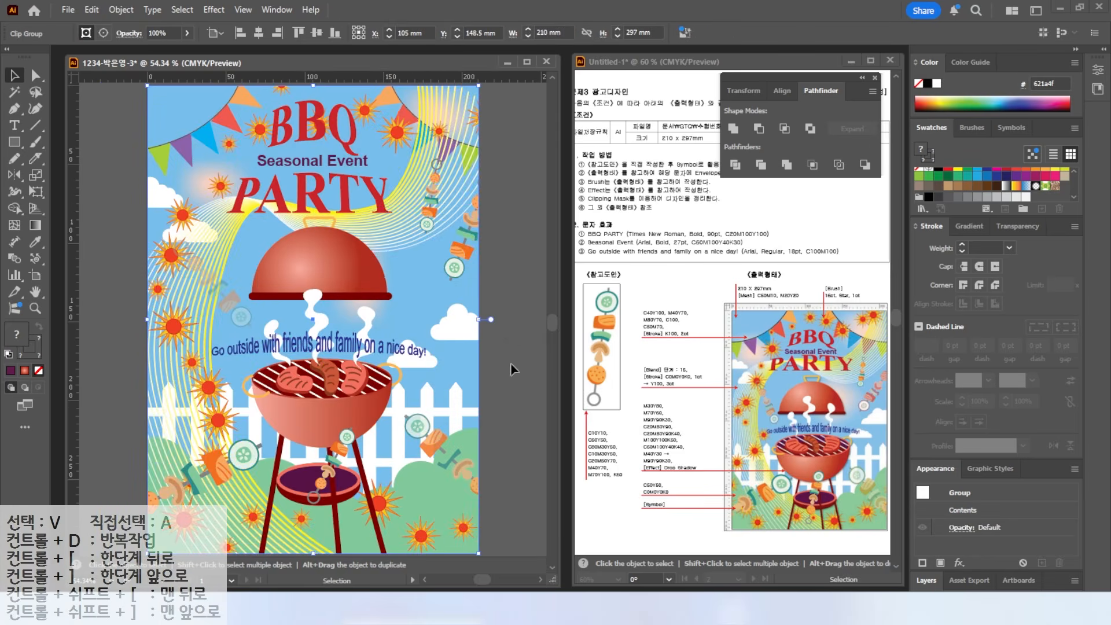
click(117, 258)
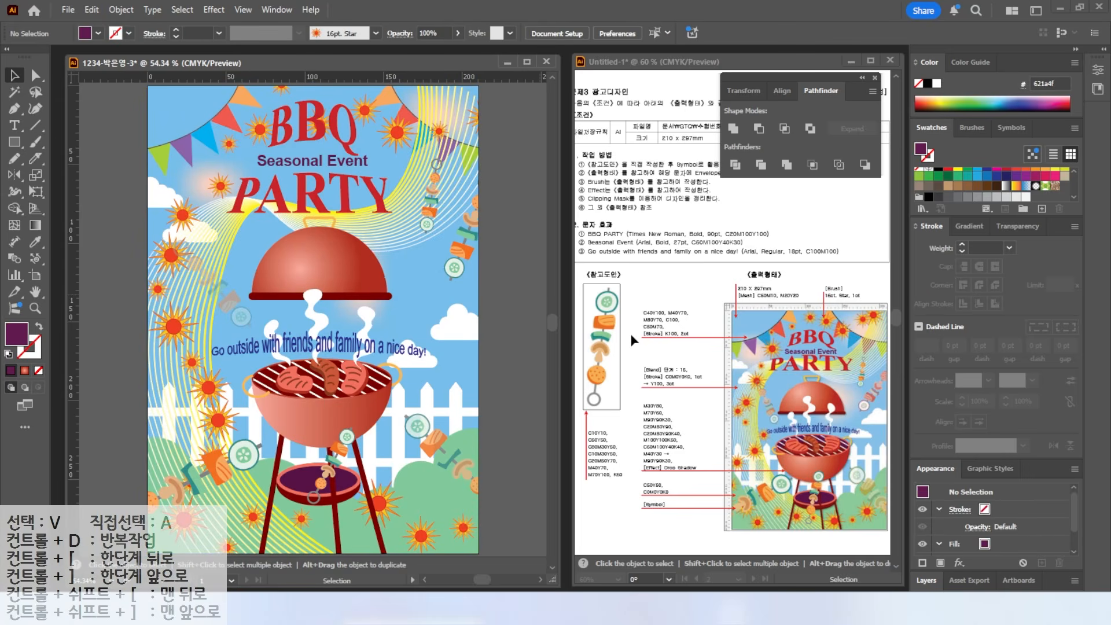
- Save the poster as an Illustrator 2020 .ai file under the suggested name
click(69, 10)
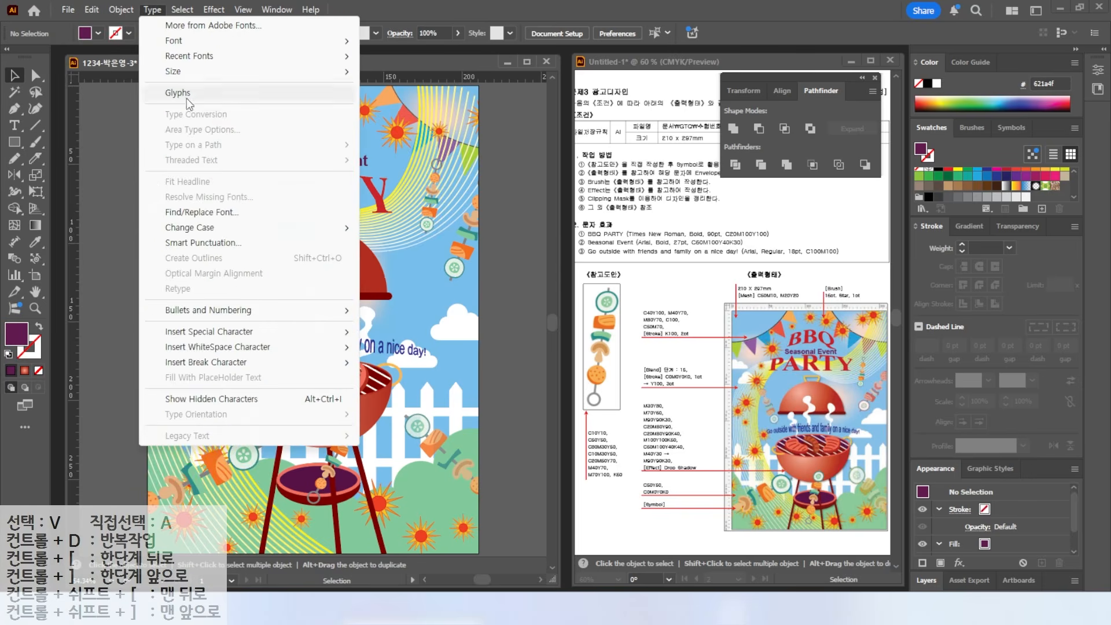
click(96, 139)
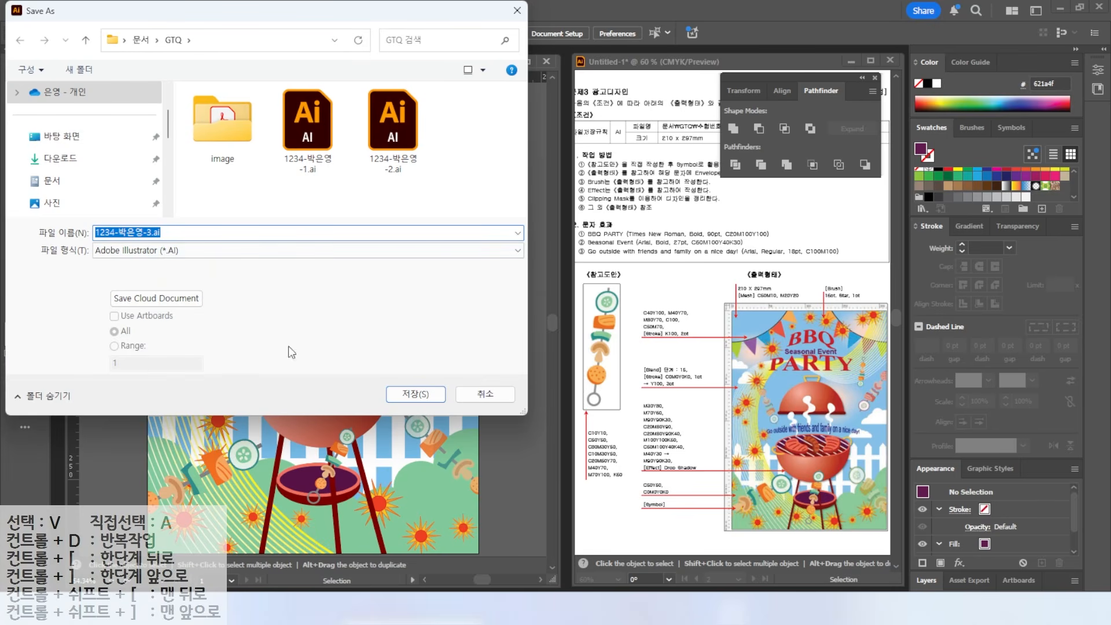
click(401, 395)
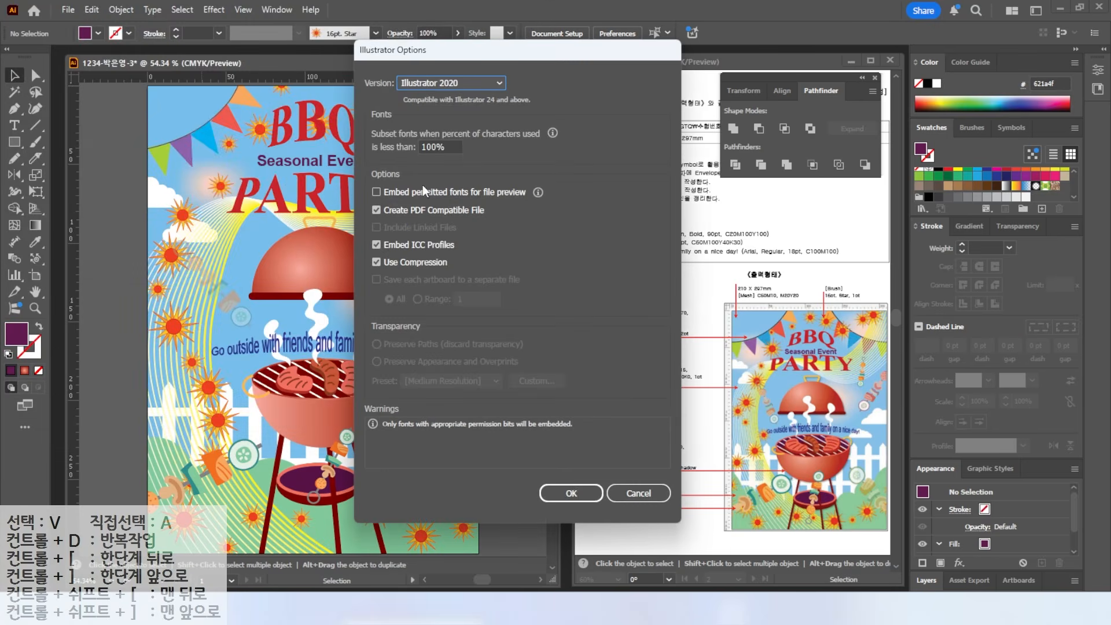
click(572, 493)
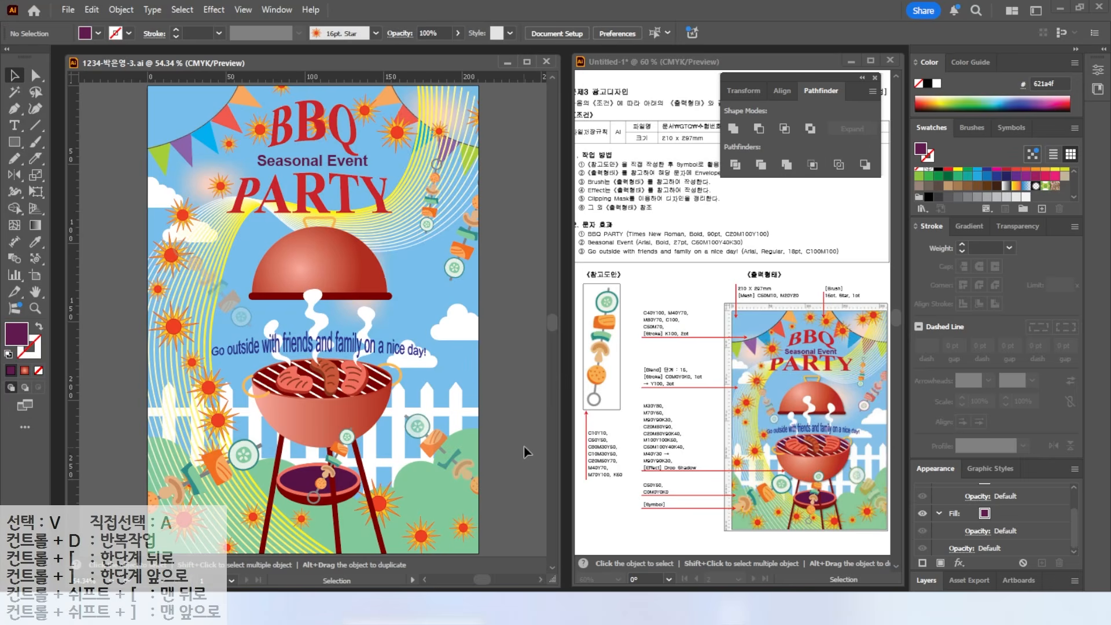